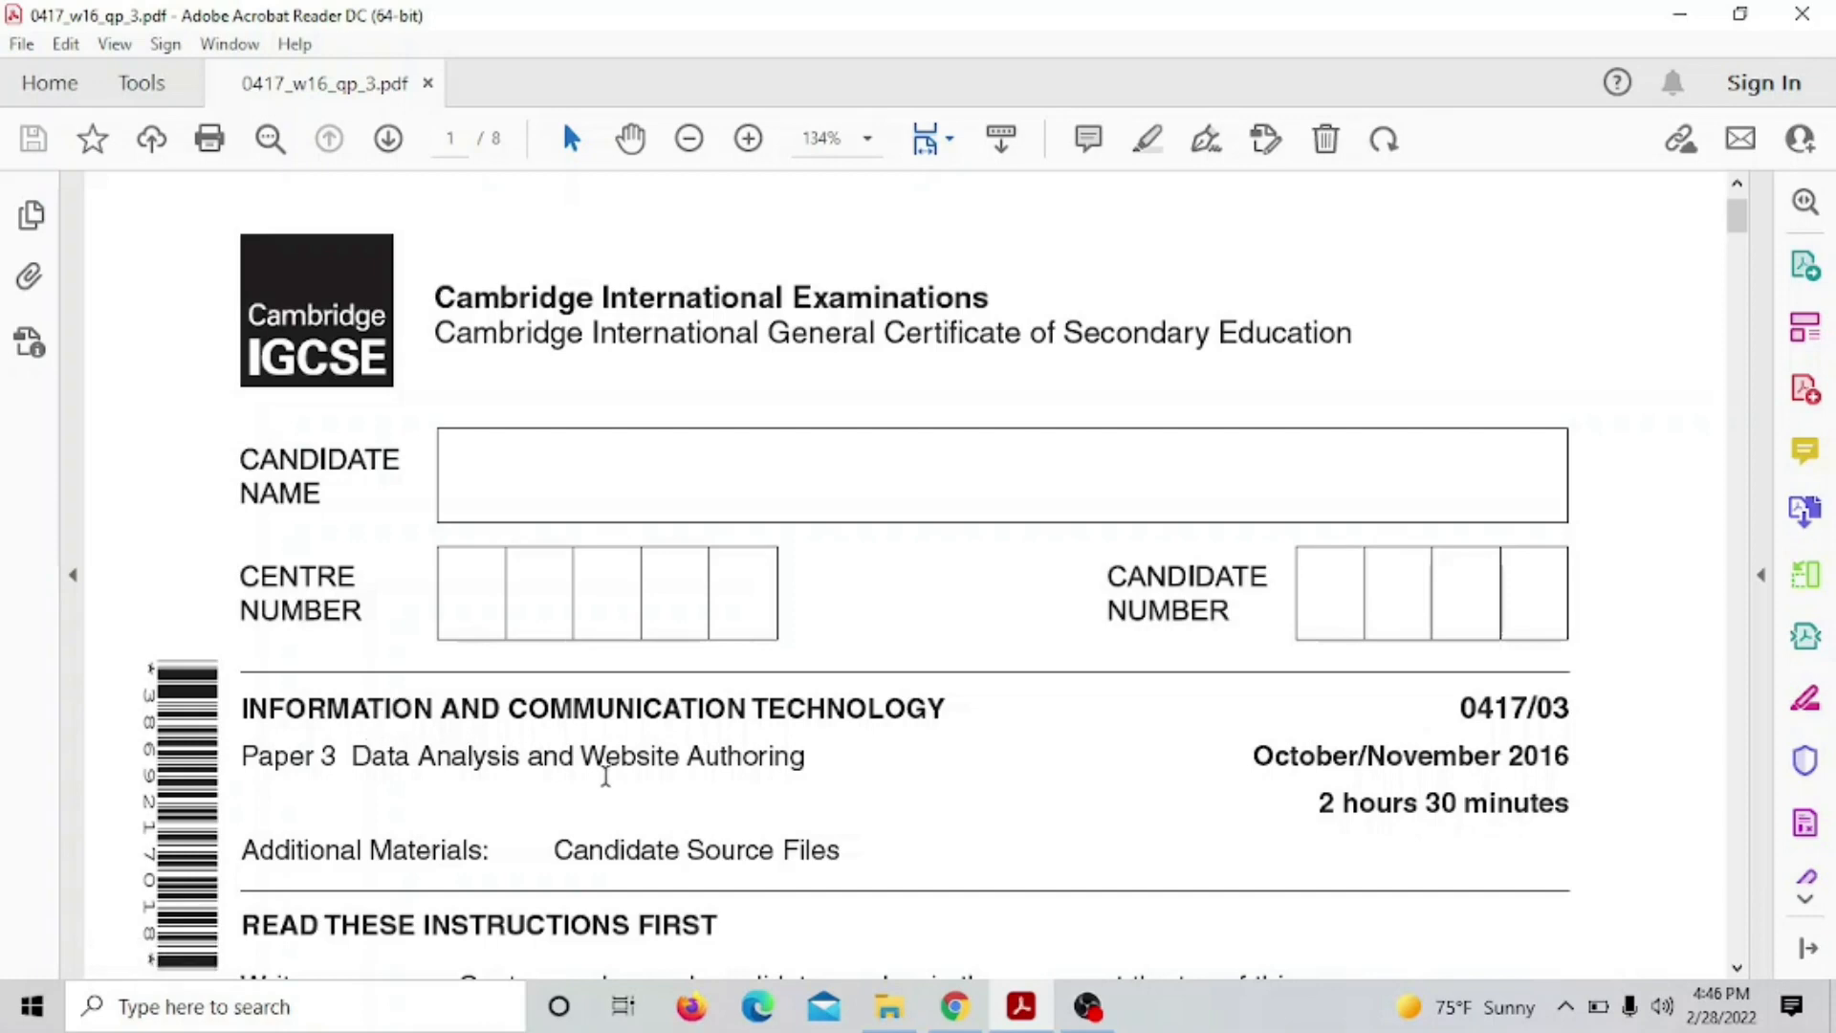
# Scroll the exam PDF to page 5, where Task 3 – Spreadsheet and questions 12–14 appear
pyautogui.scroll(-3, 810, 750)
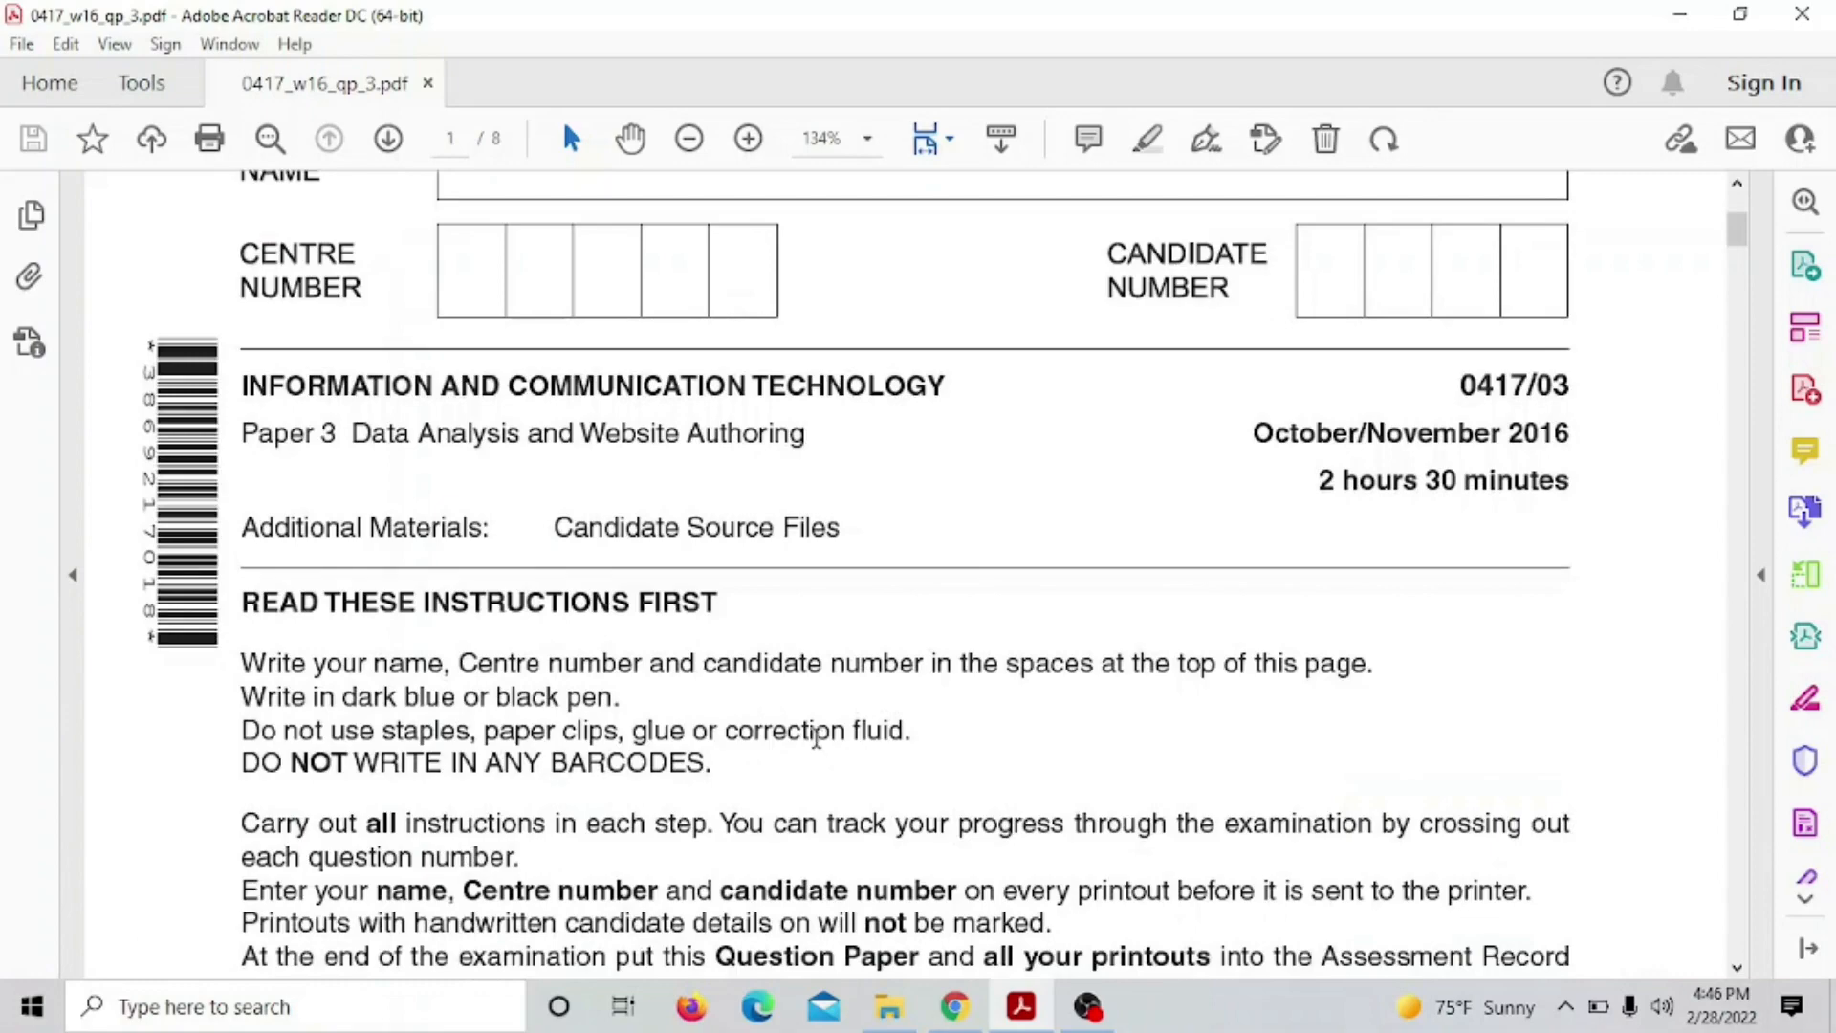
pyautogui.scroll(-12, 816, 737)
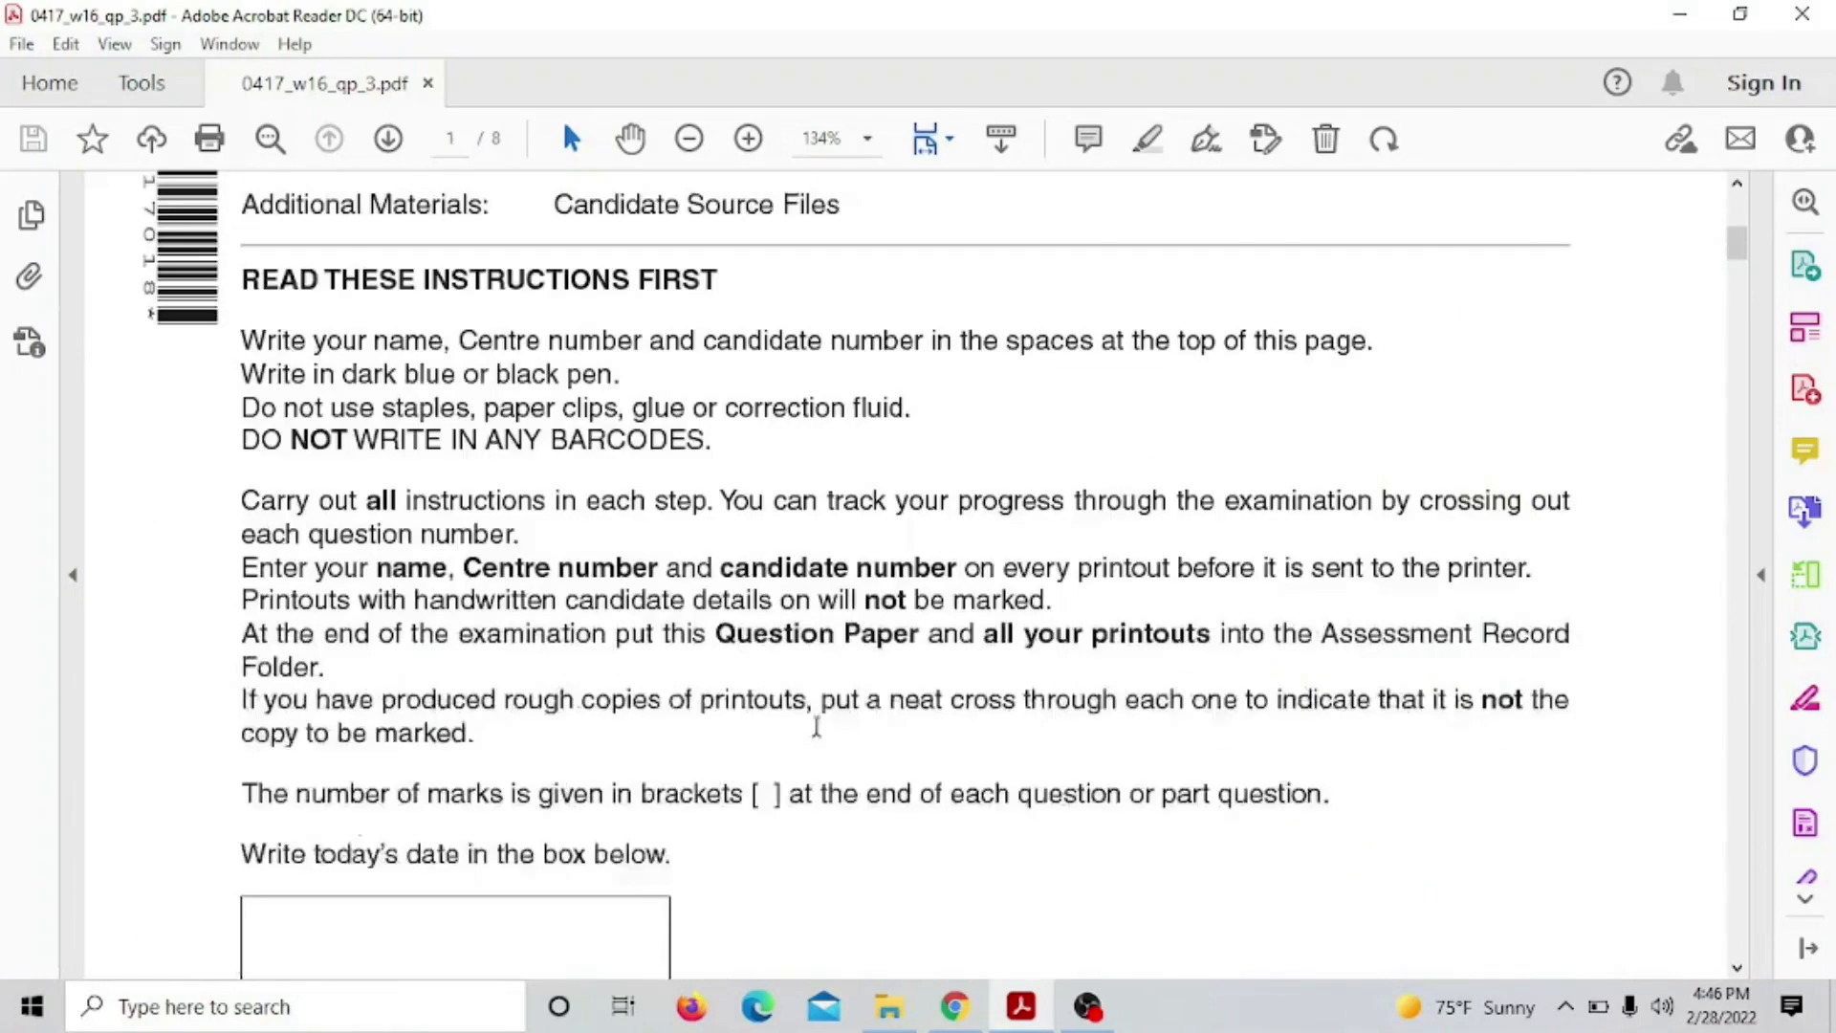
pyautogui.scroll(-20, 819, 725)
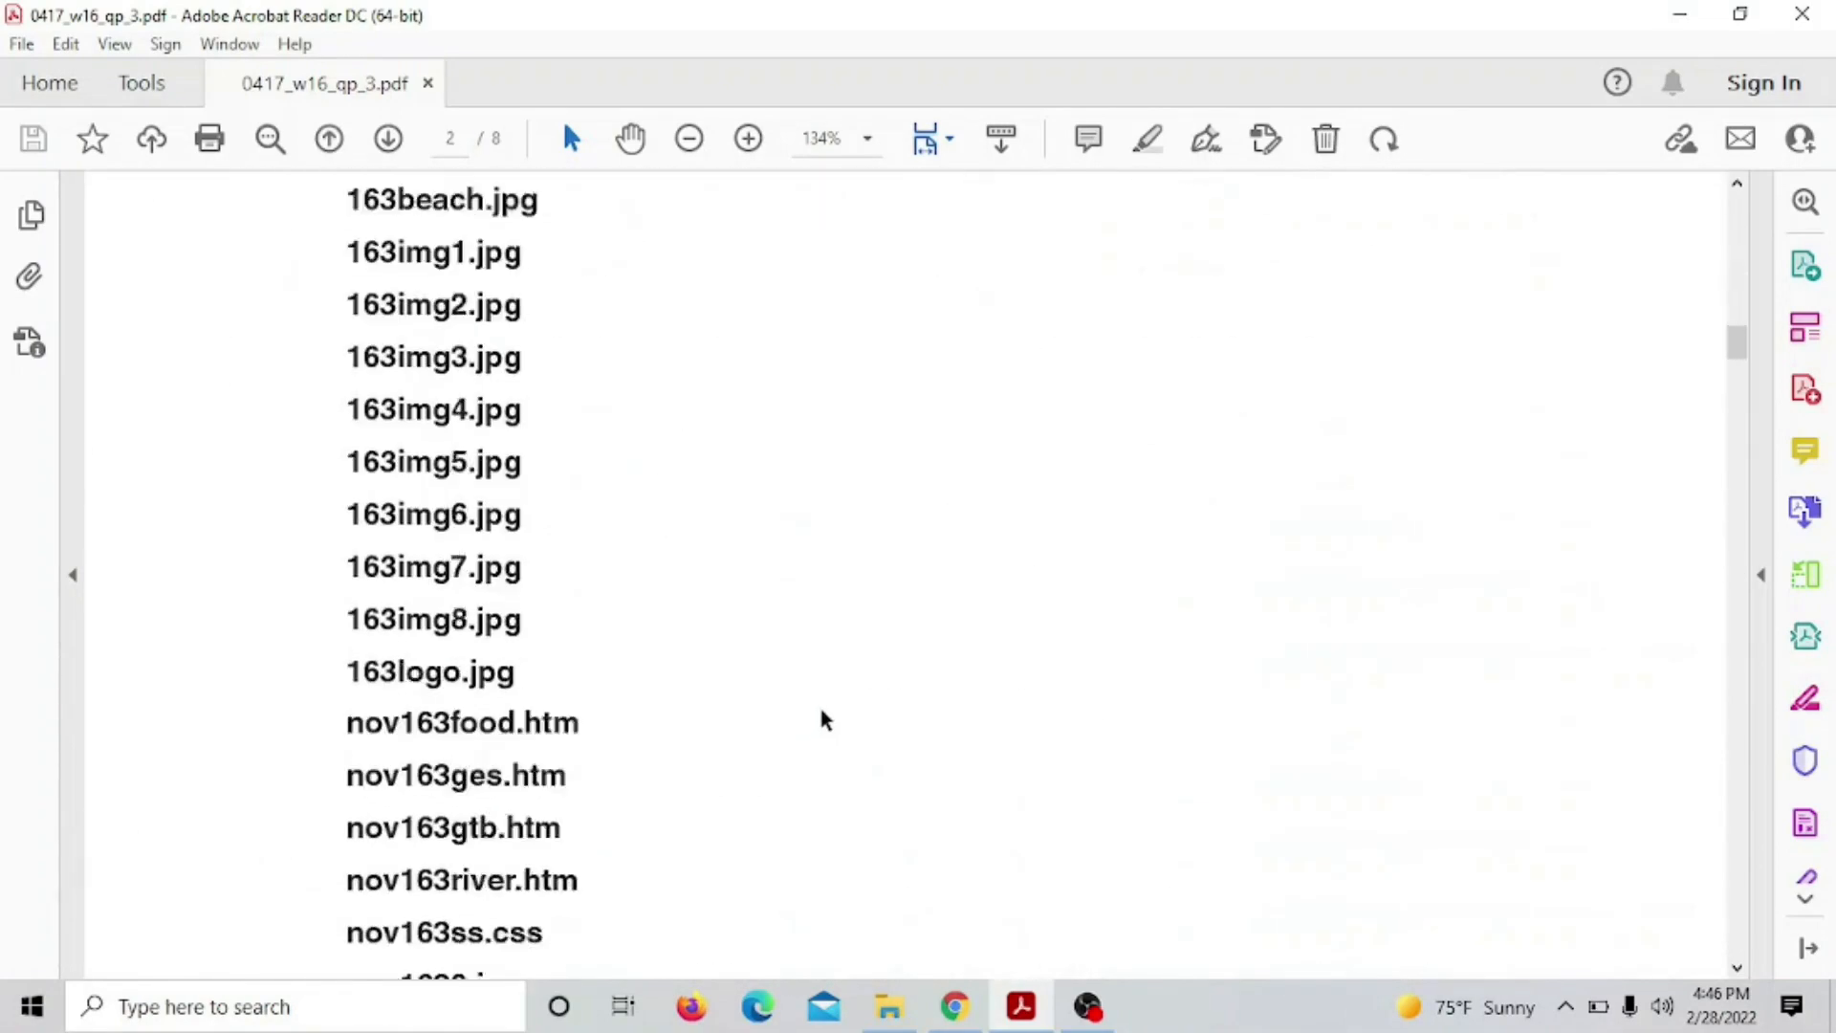
pyautogui.scroll(-20, 821, 706)
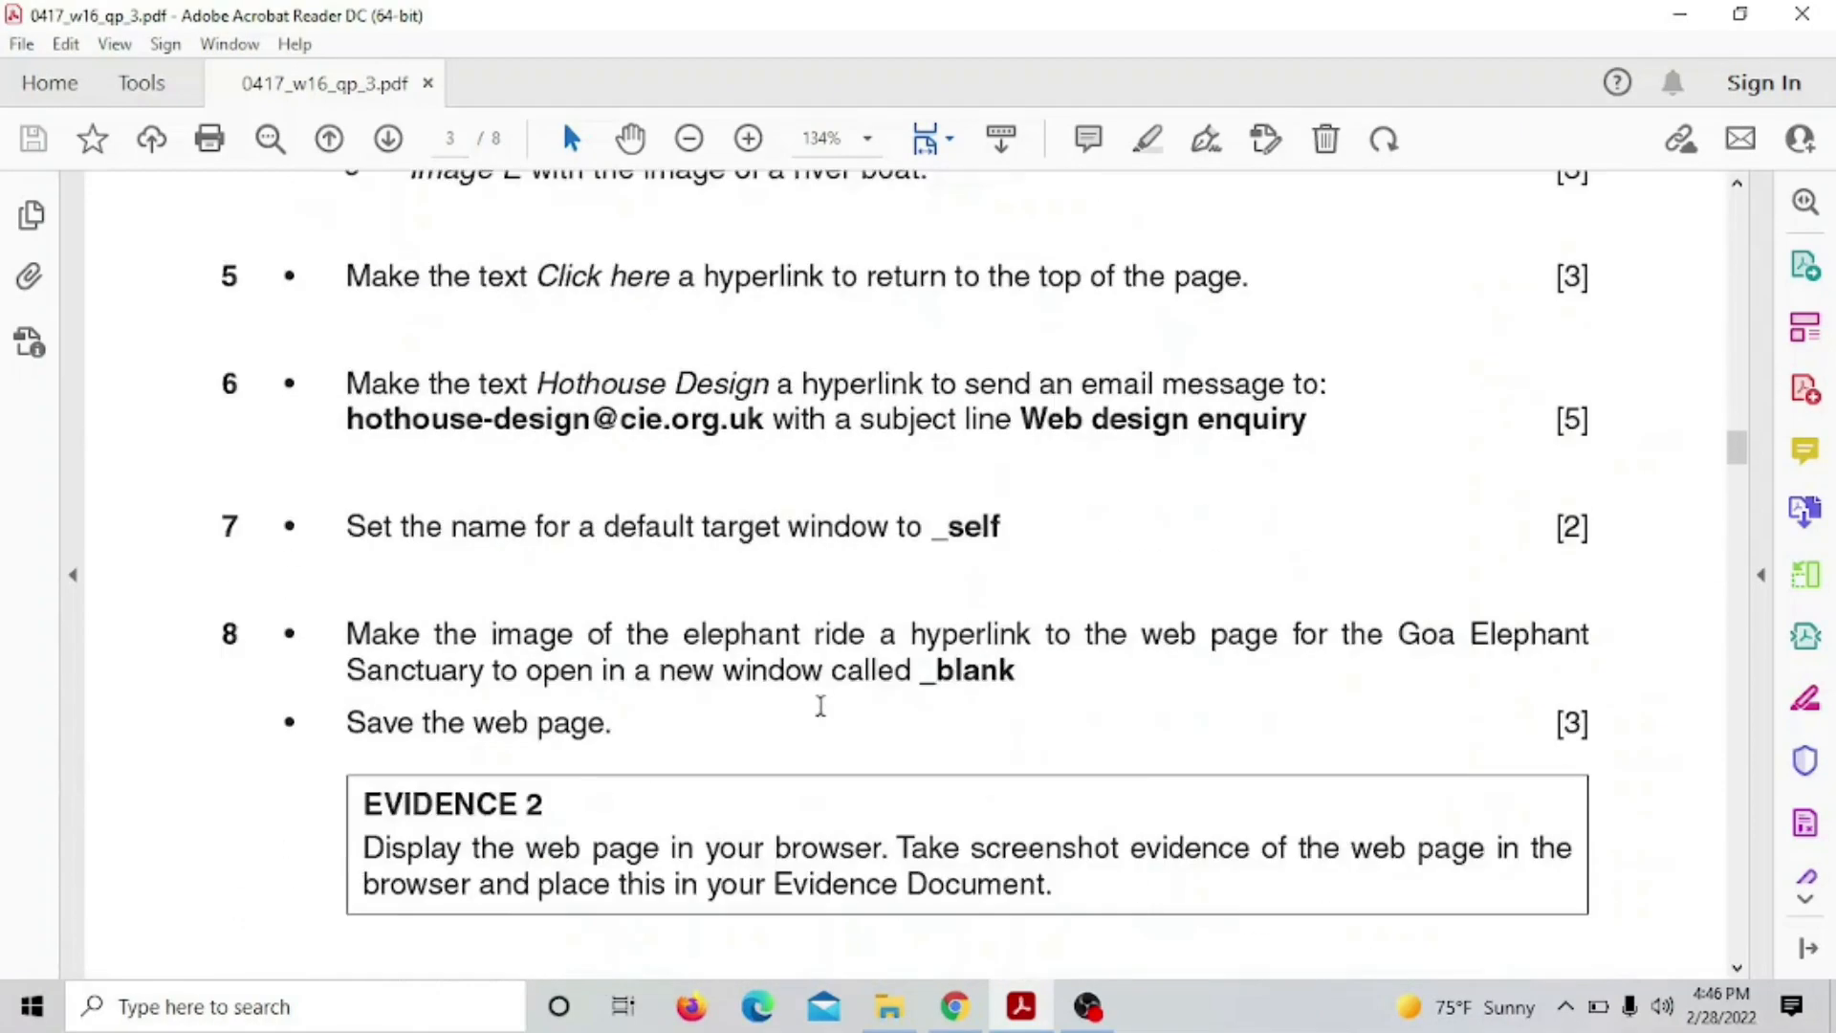
pyautogui.scroll(-20, 821, 705)
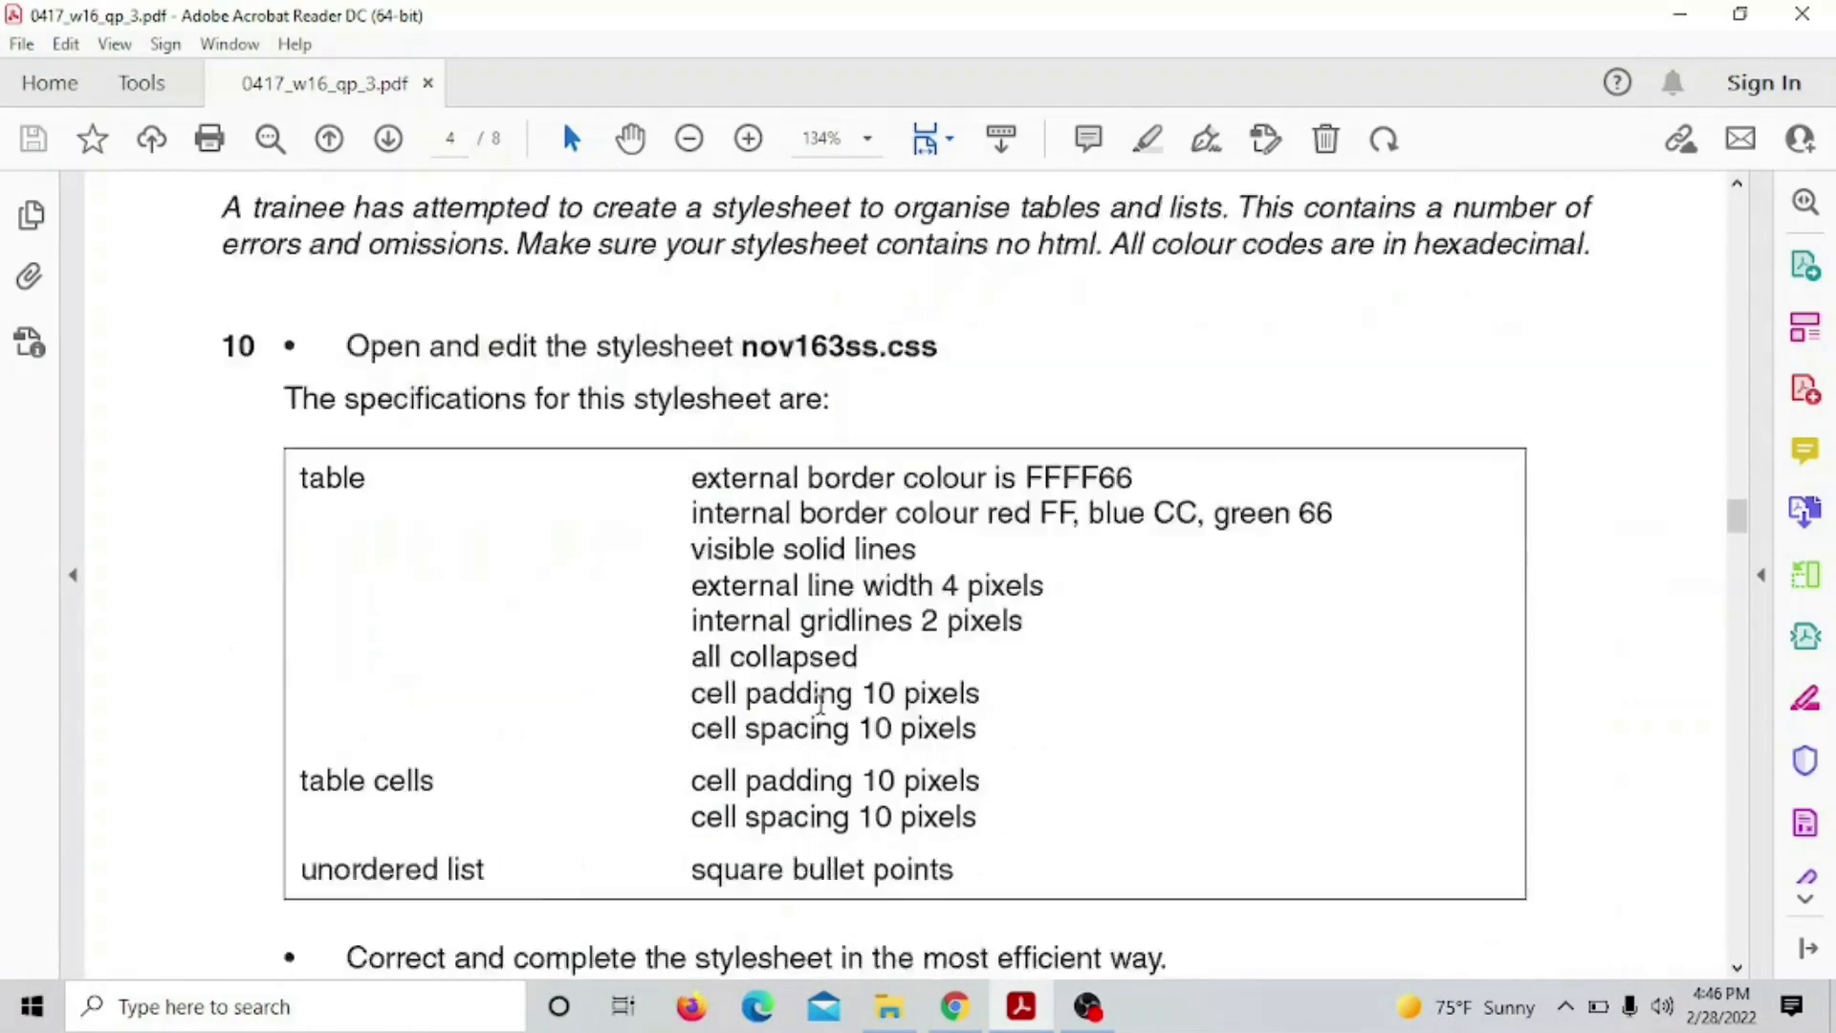
pyautogui.scroll(-6, 820, 703)
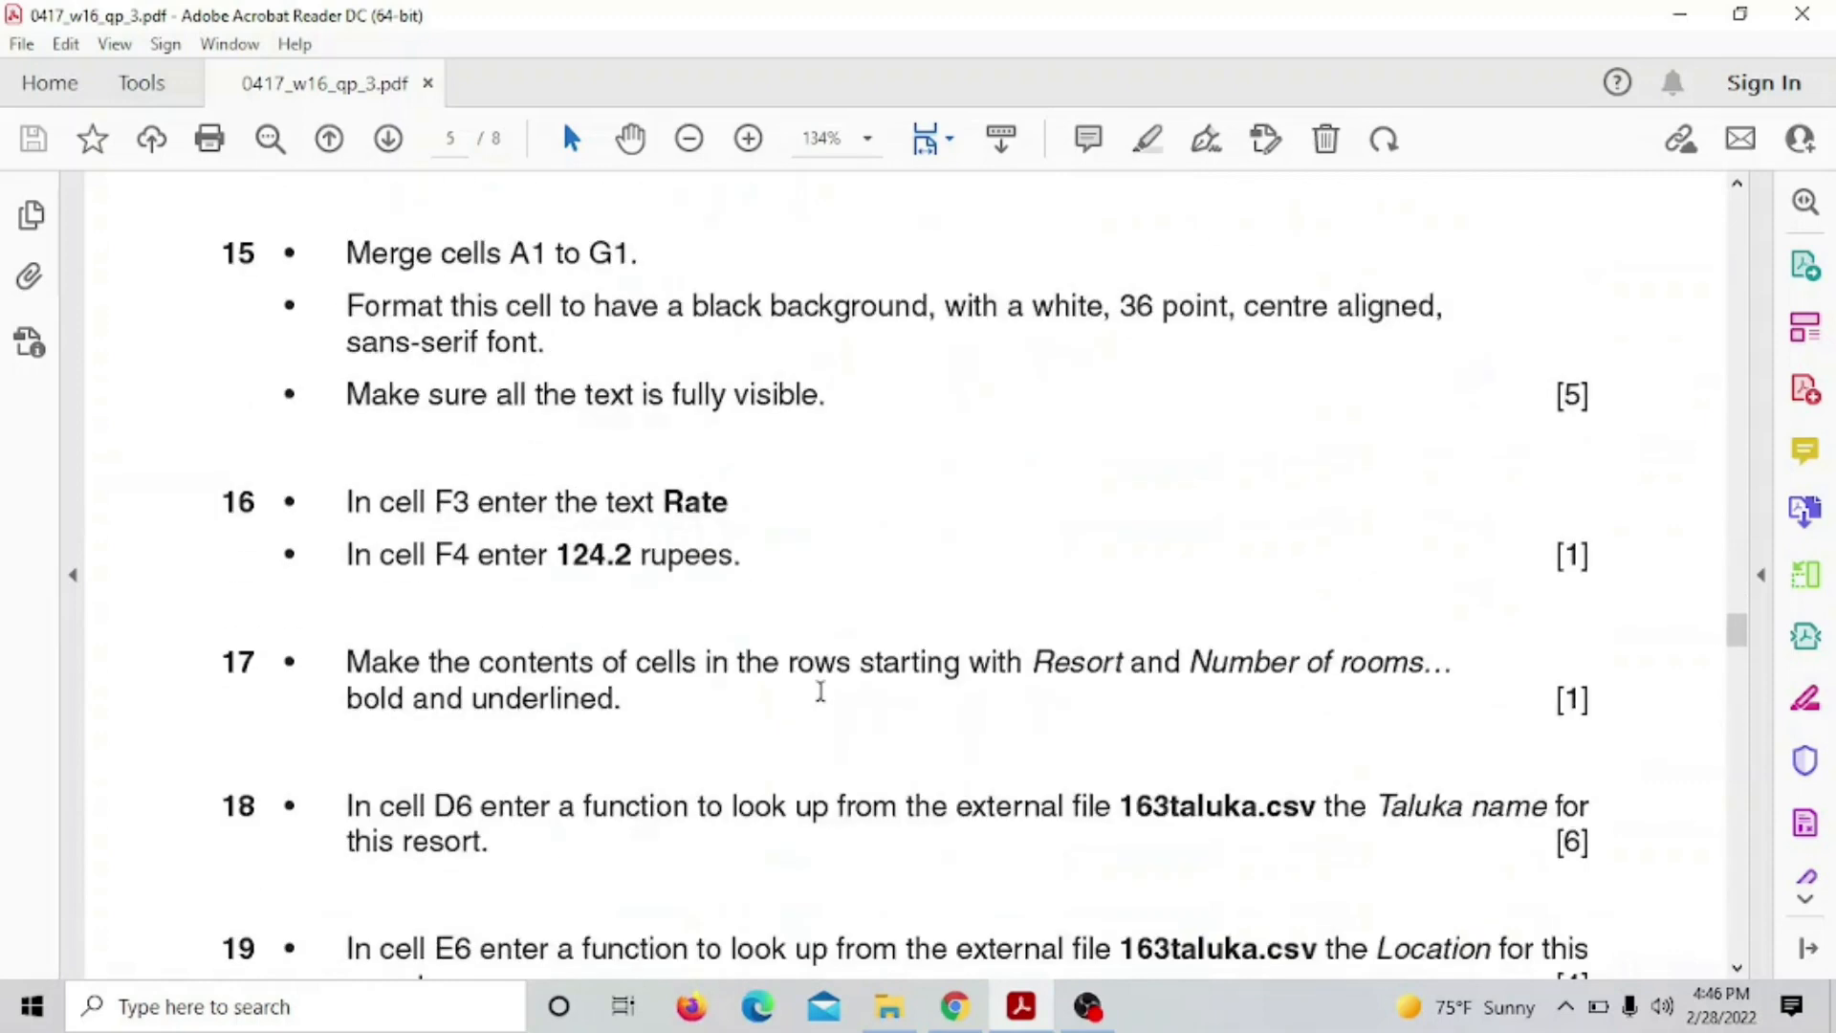
pyautogui.scroll(10, 819, 689)
pyautogui.scroll(1, 820, 690)
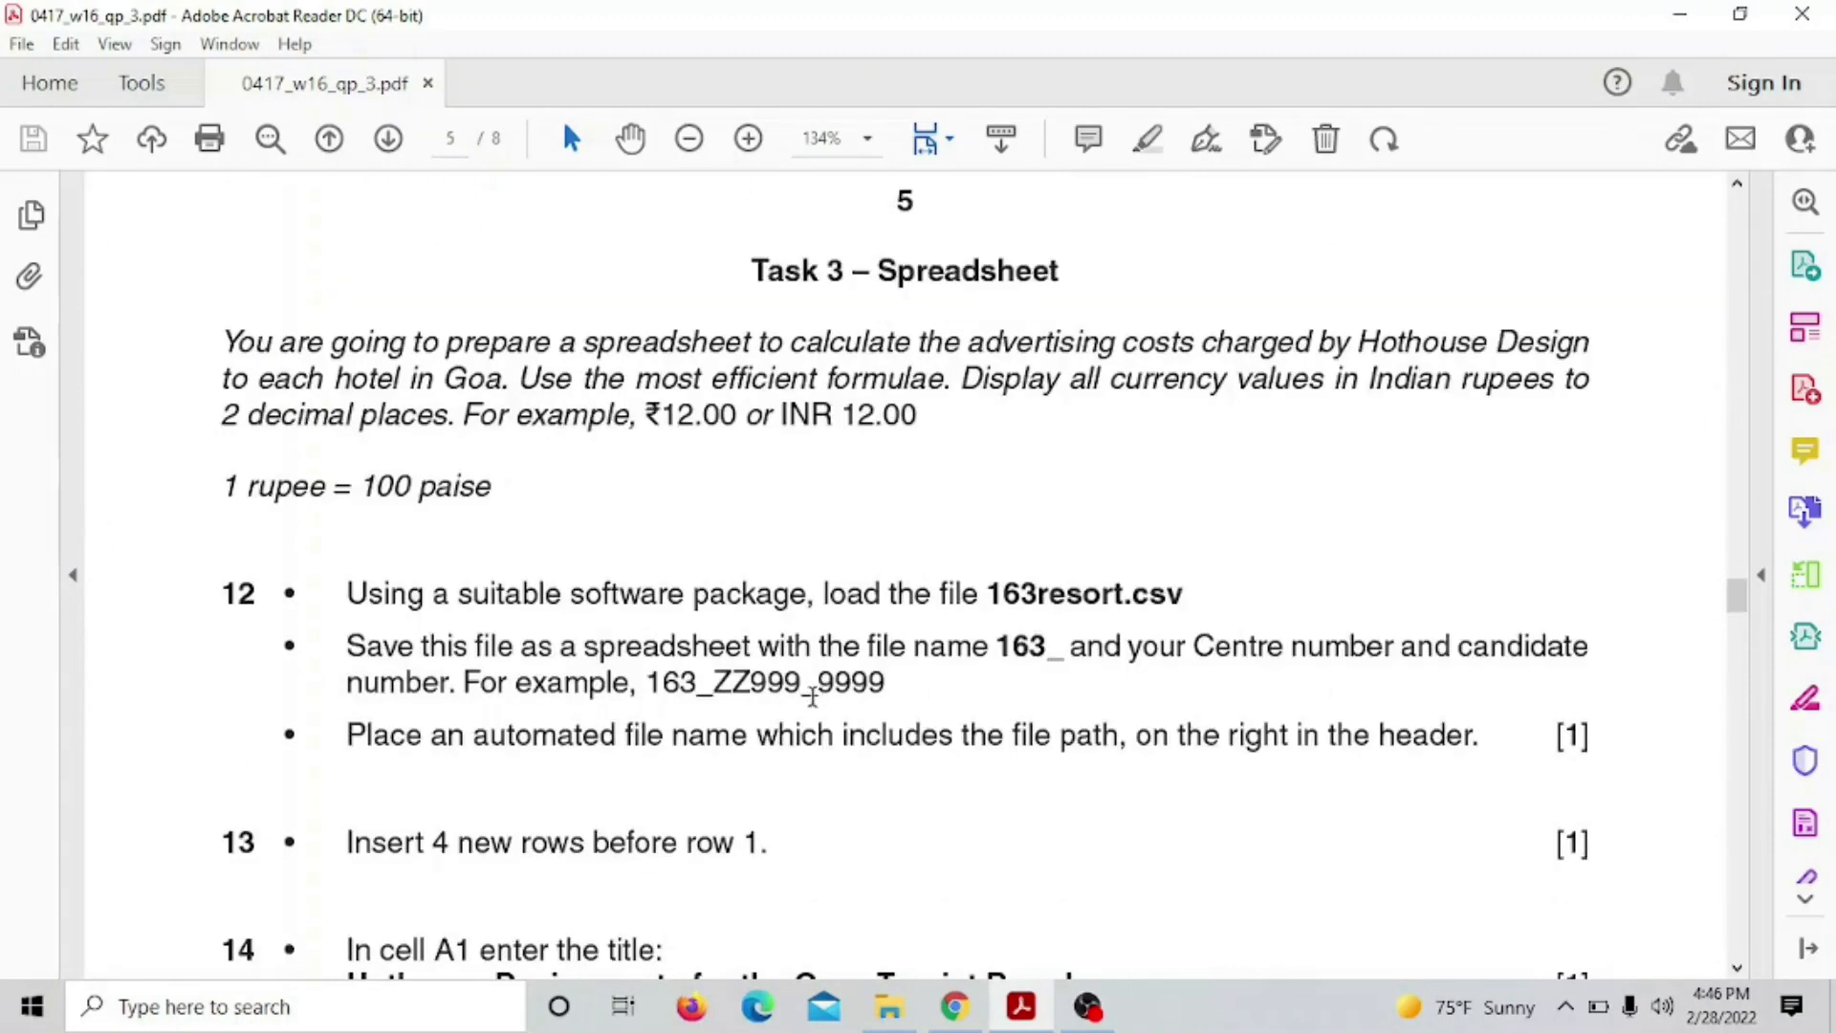
pyautogui.scroll(2, 899, 627)
# Select the Task 3 introductory paragraph through the currency example
pyautogui.scroll(-1, 901, 621)
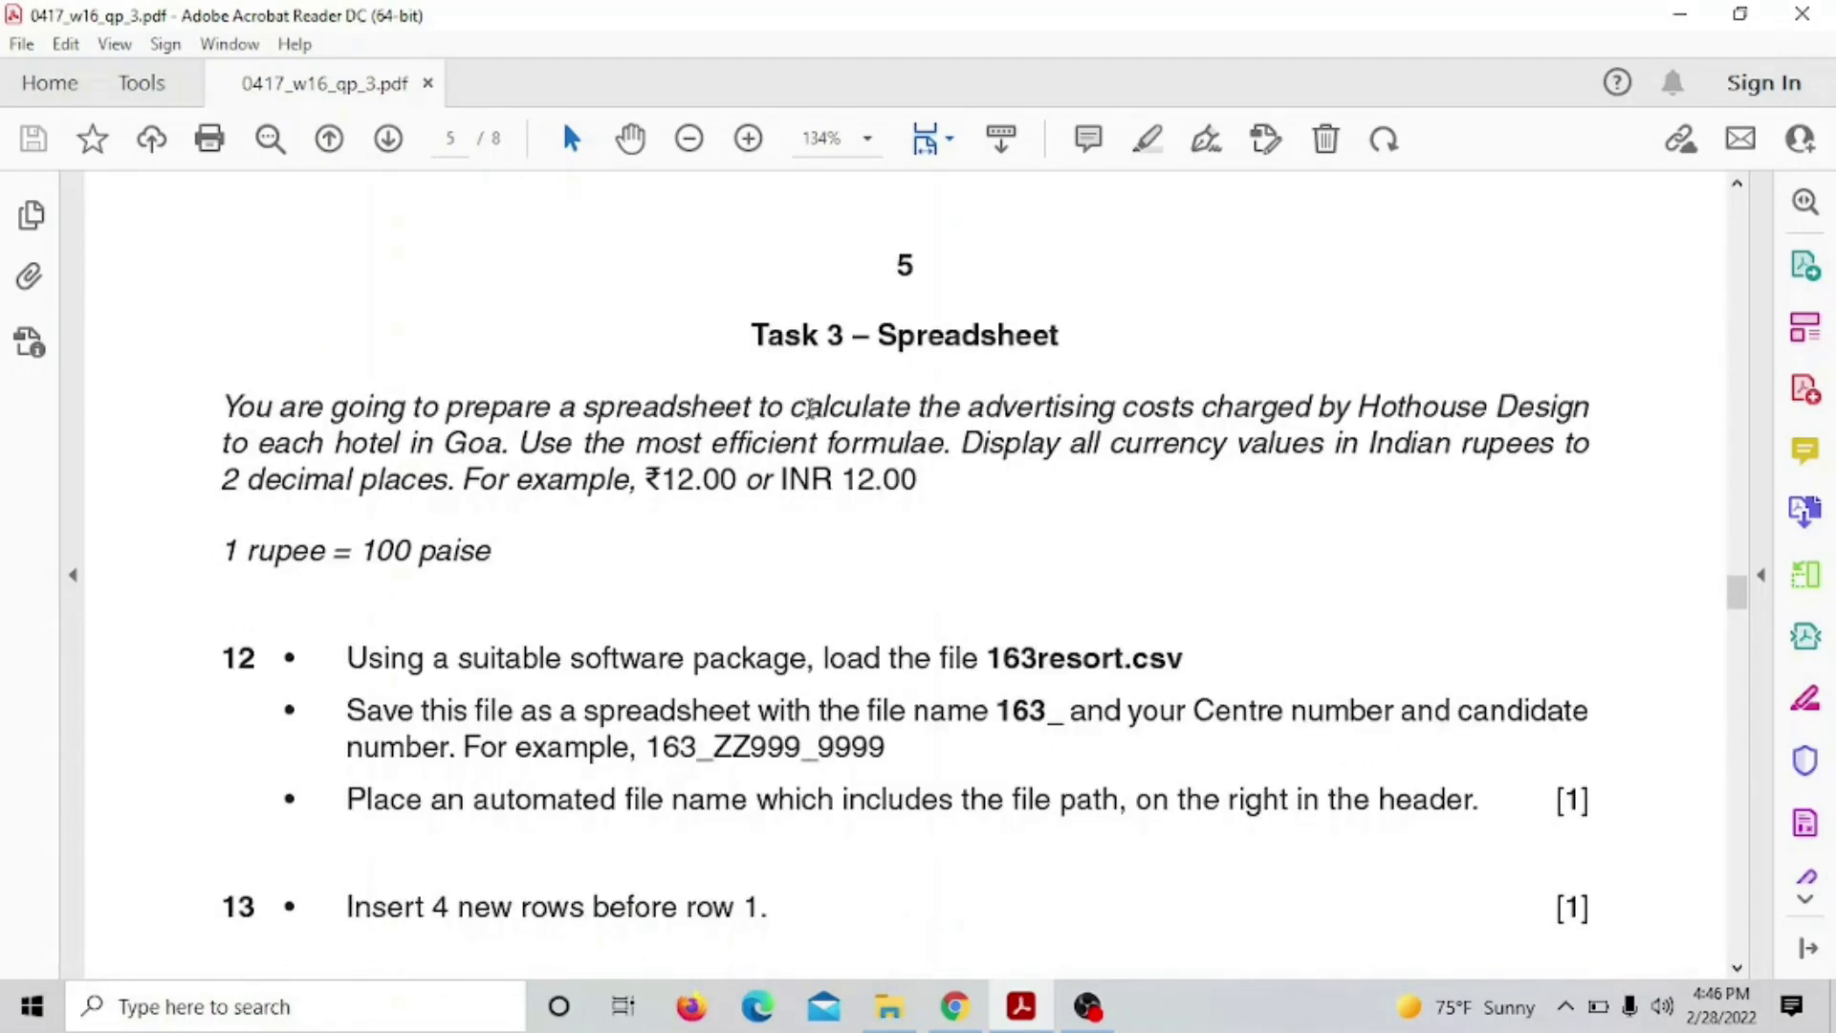
pyautogui.moveTo(227, 392); pyautogui.dragTo(665, 476)
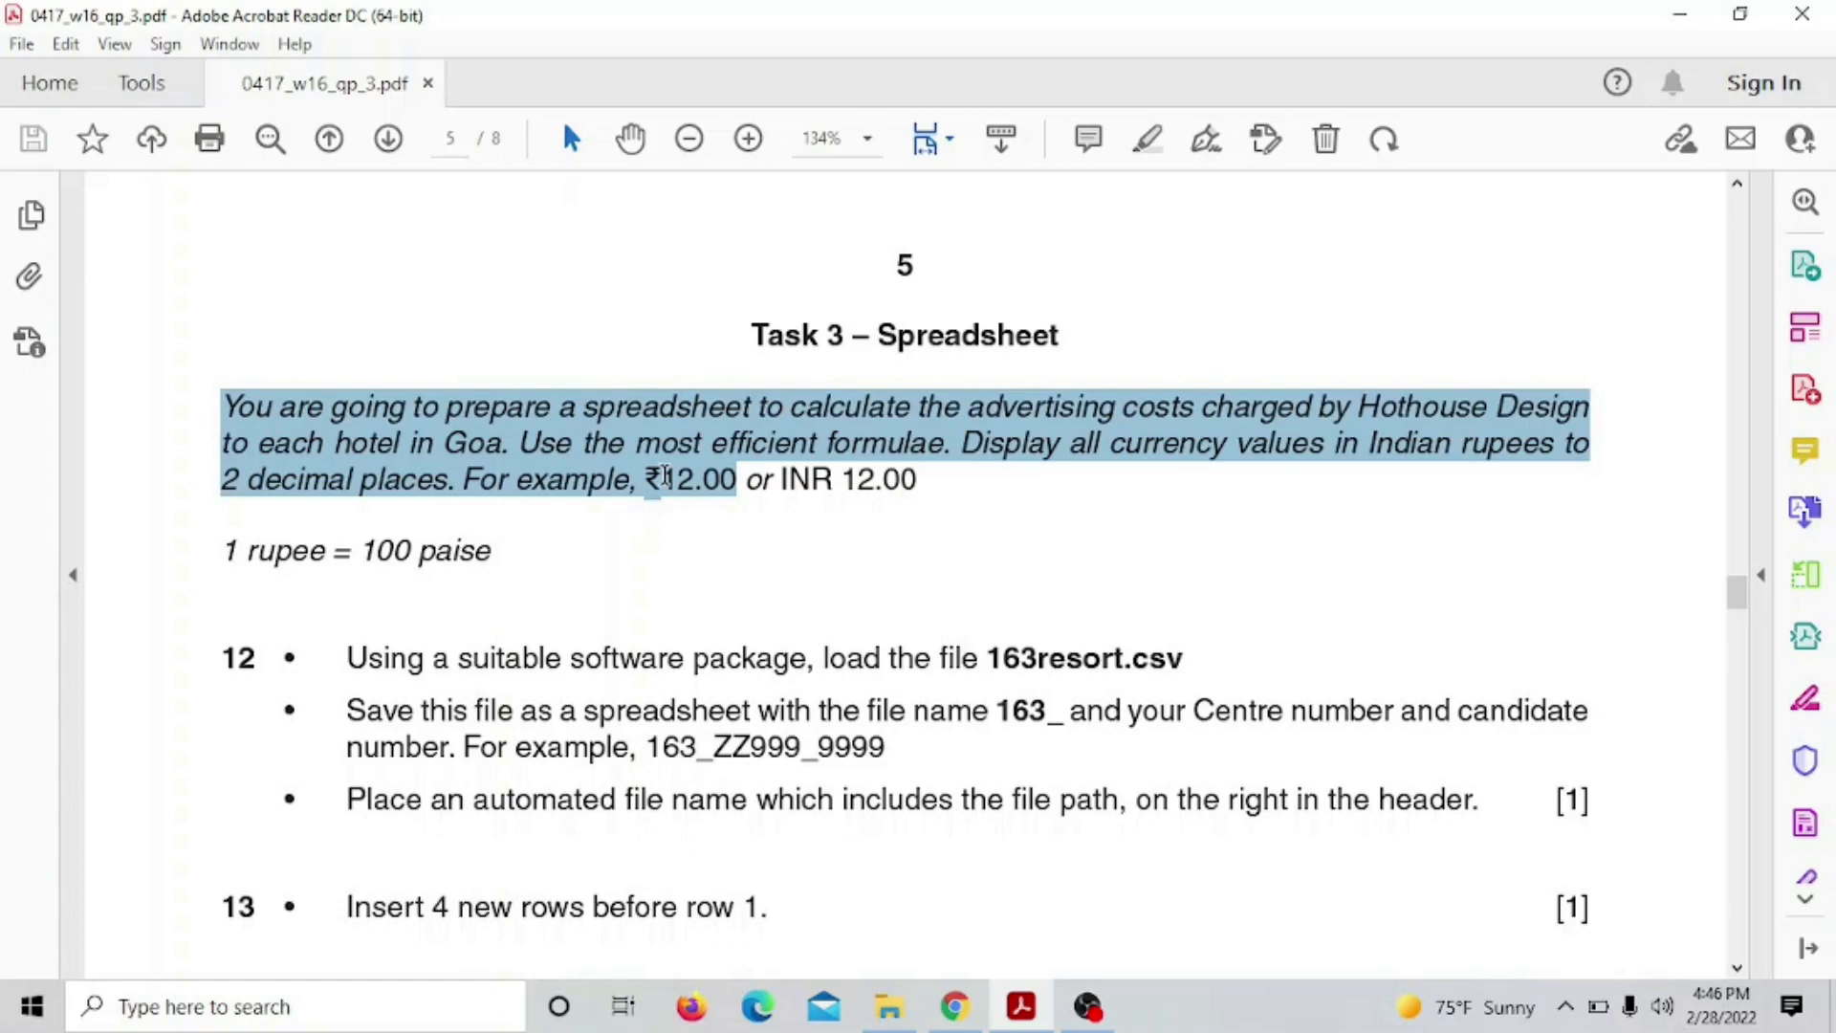
pyautogui.moveTo(665, 476); pyautogui.dragTo(484, 559)
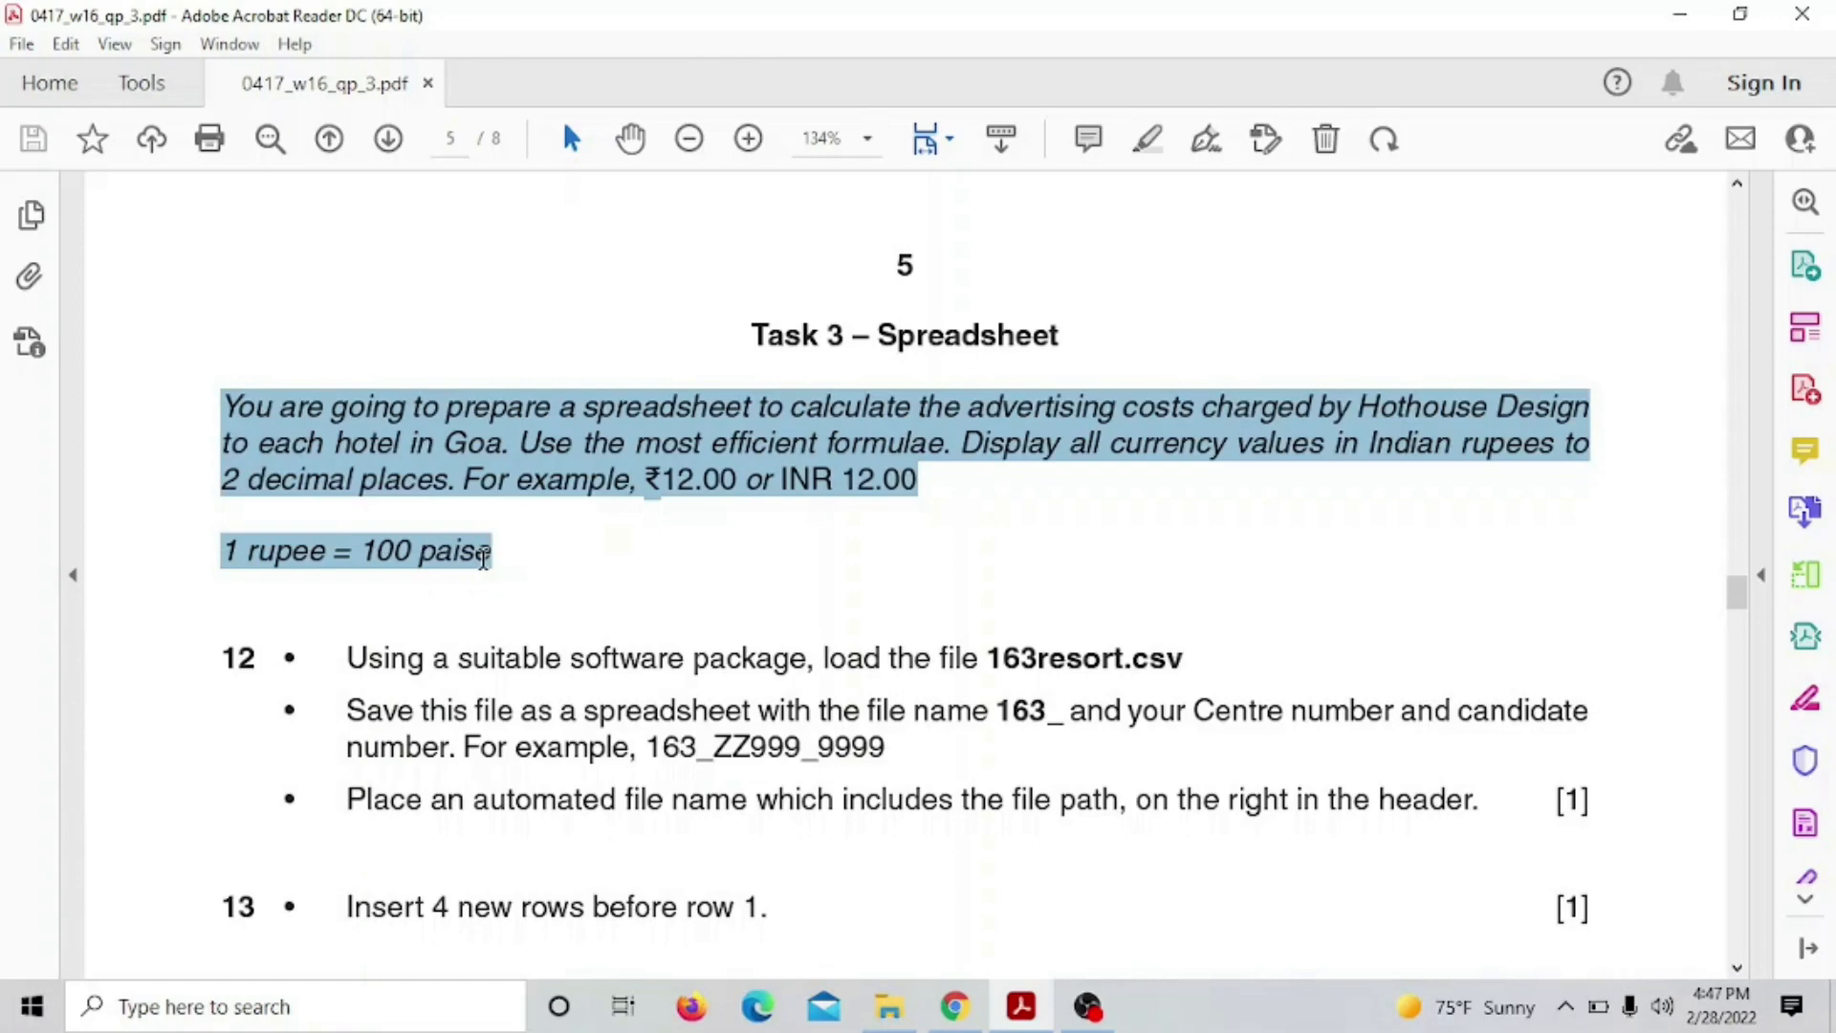
pyautogui.moveTo(482, 558); pyautogui.dragTo(484, 558)
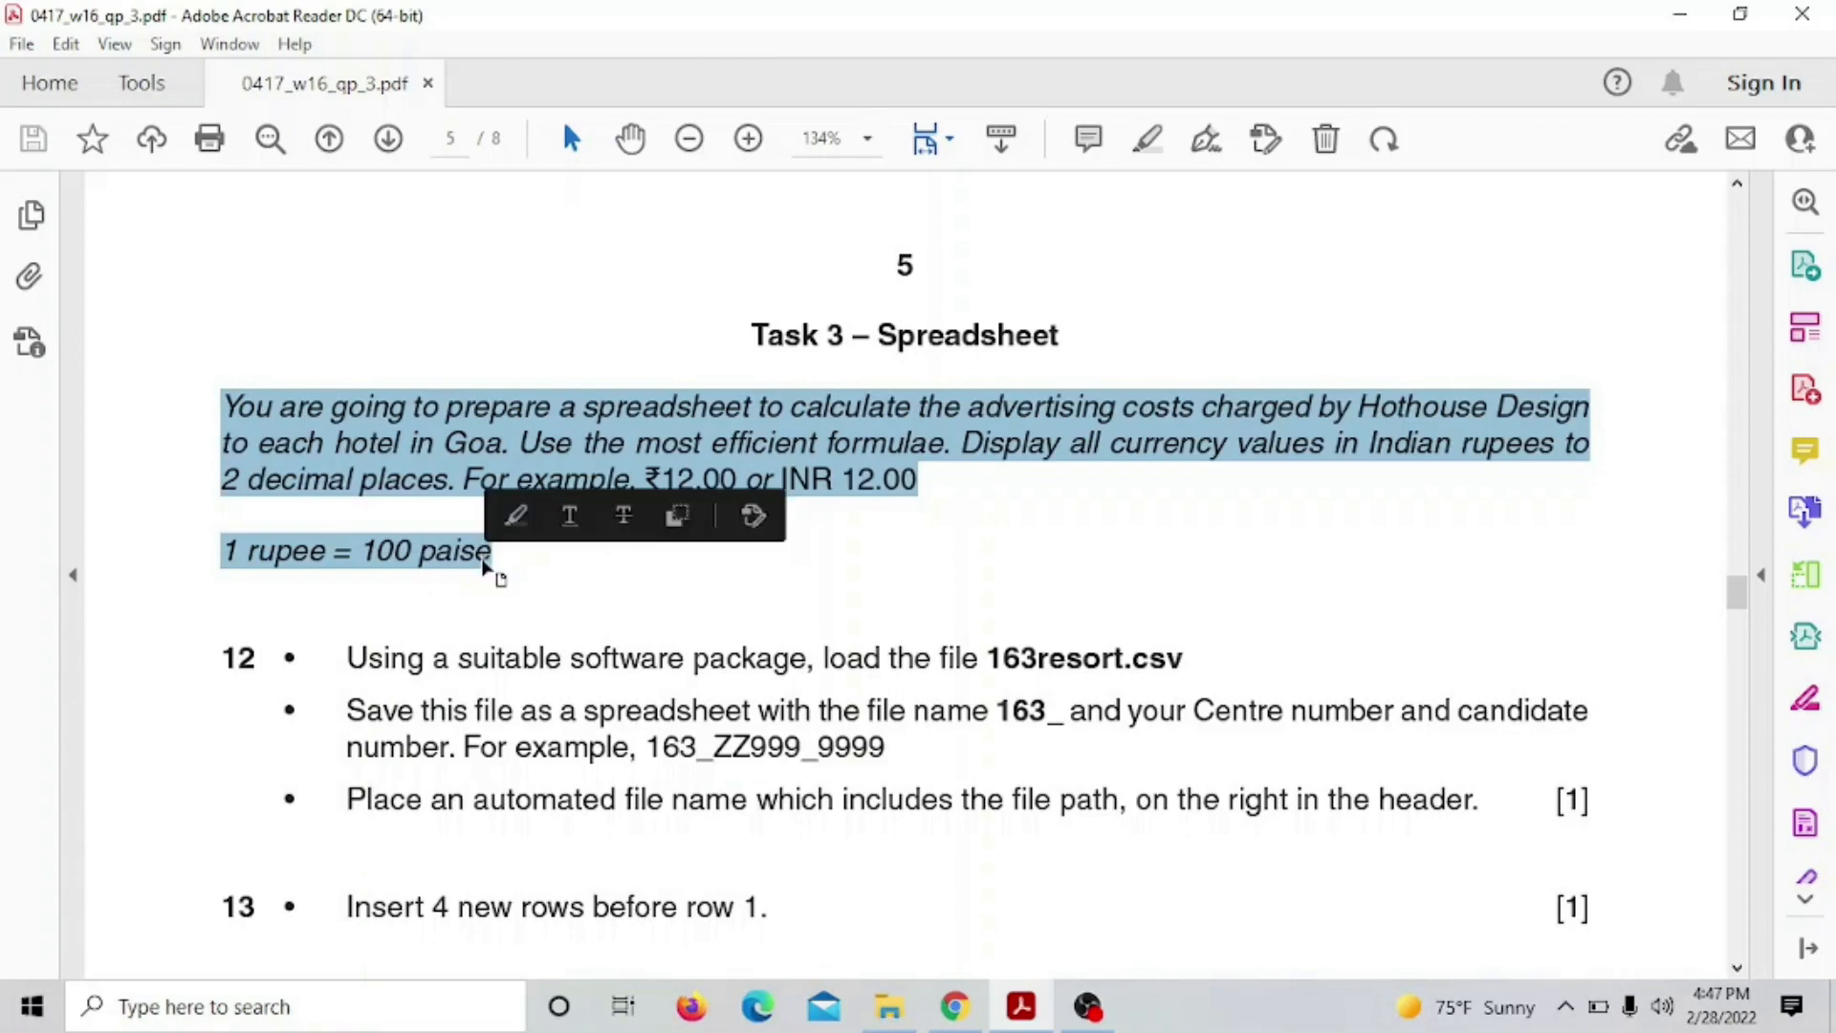
# Select the file name 163resort.csv in question 12
pyautogui.scroll(-3, 355, 372)
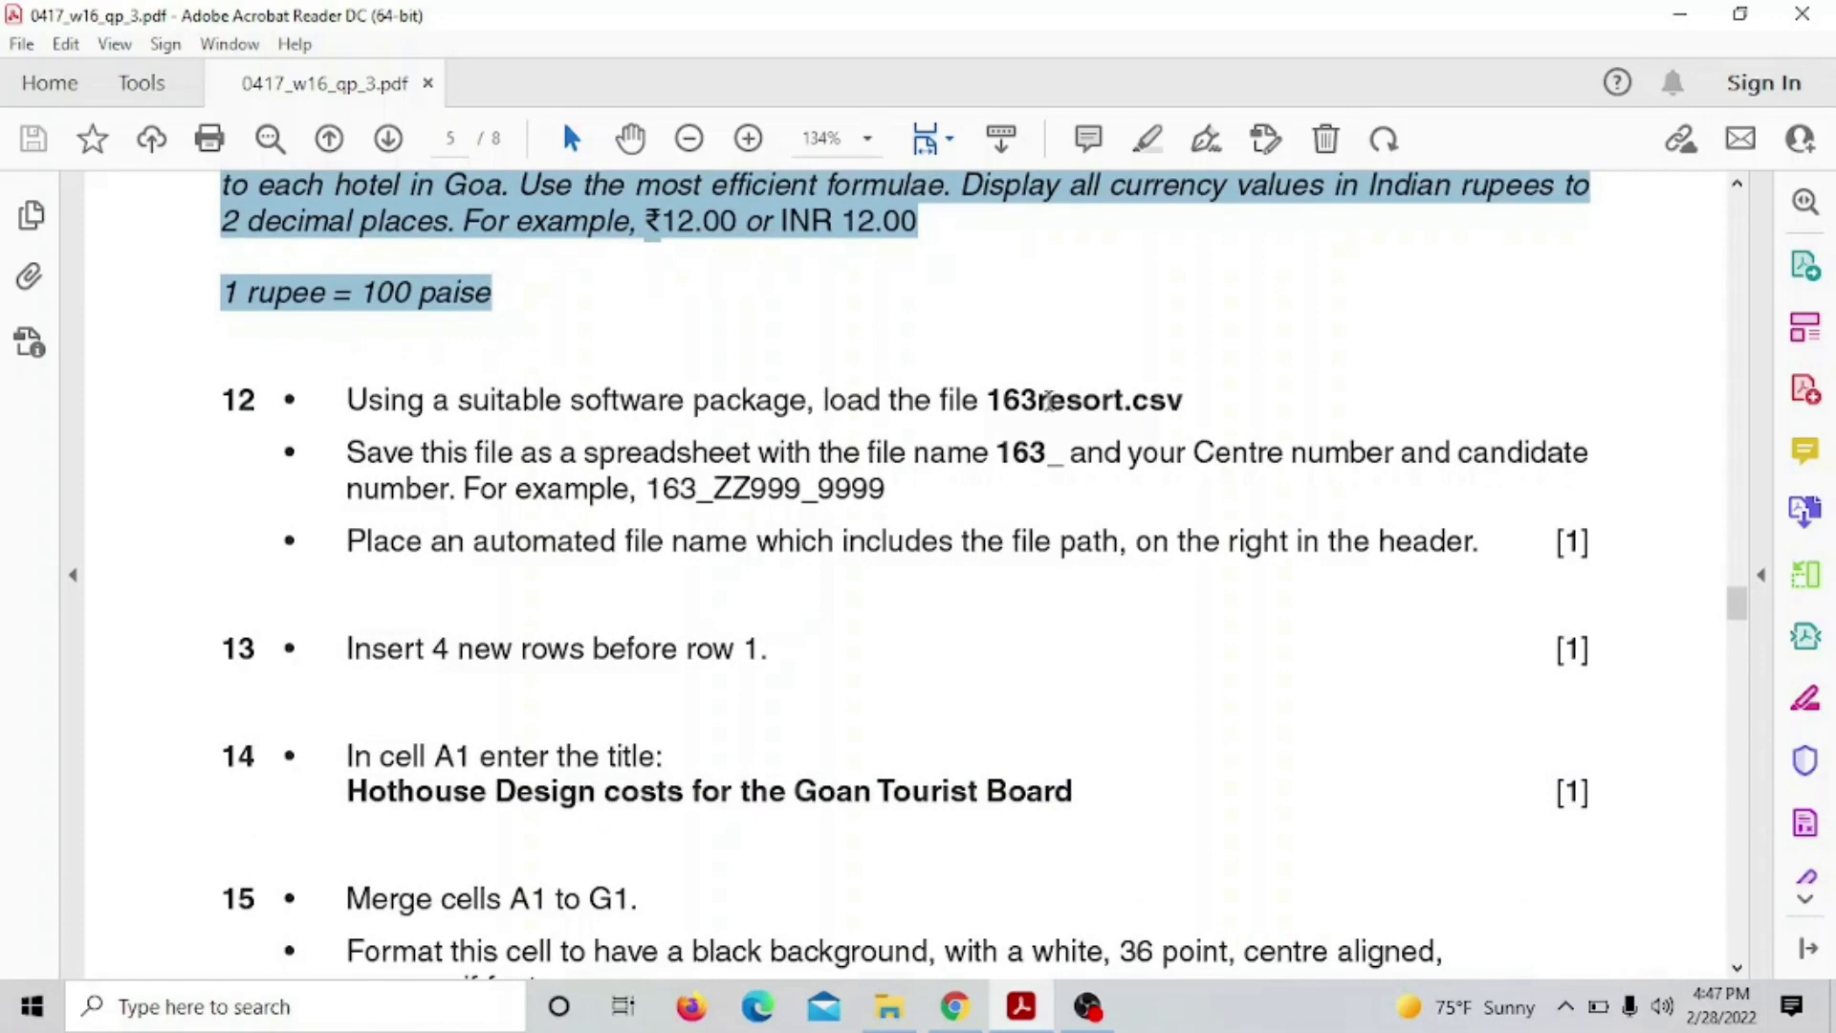
pyautogui.moveTo(990, 402); pyautogui.dragTo(1175, 399)
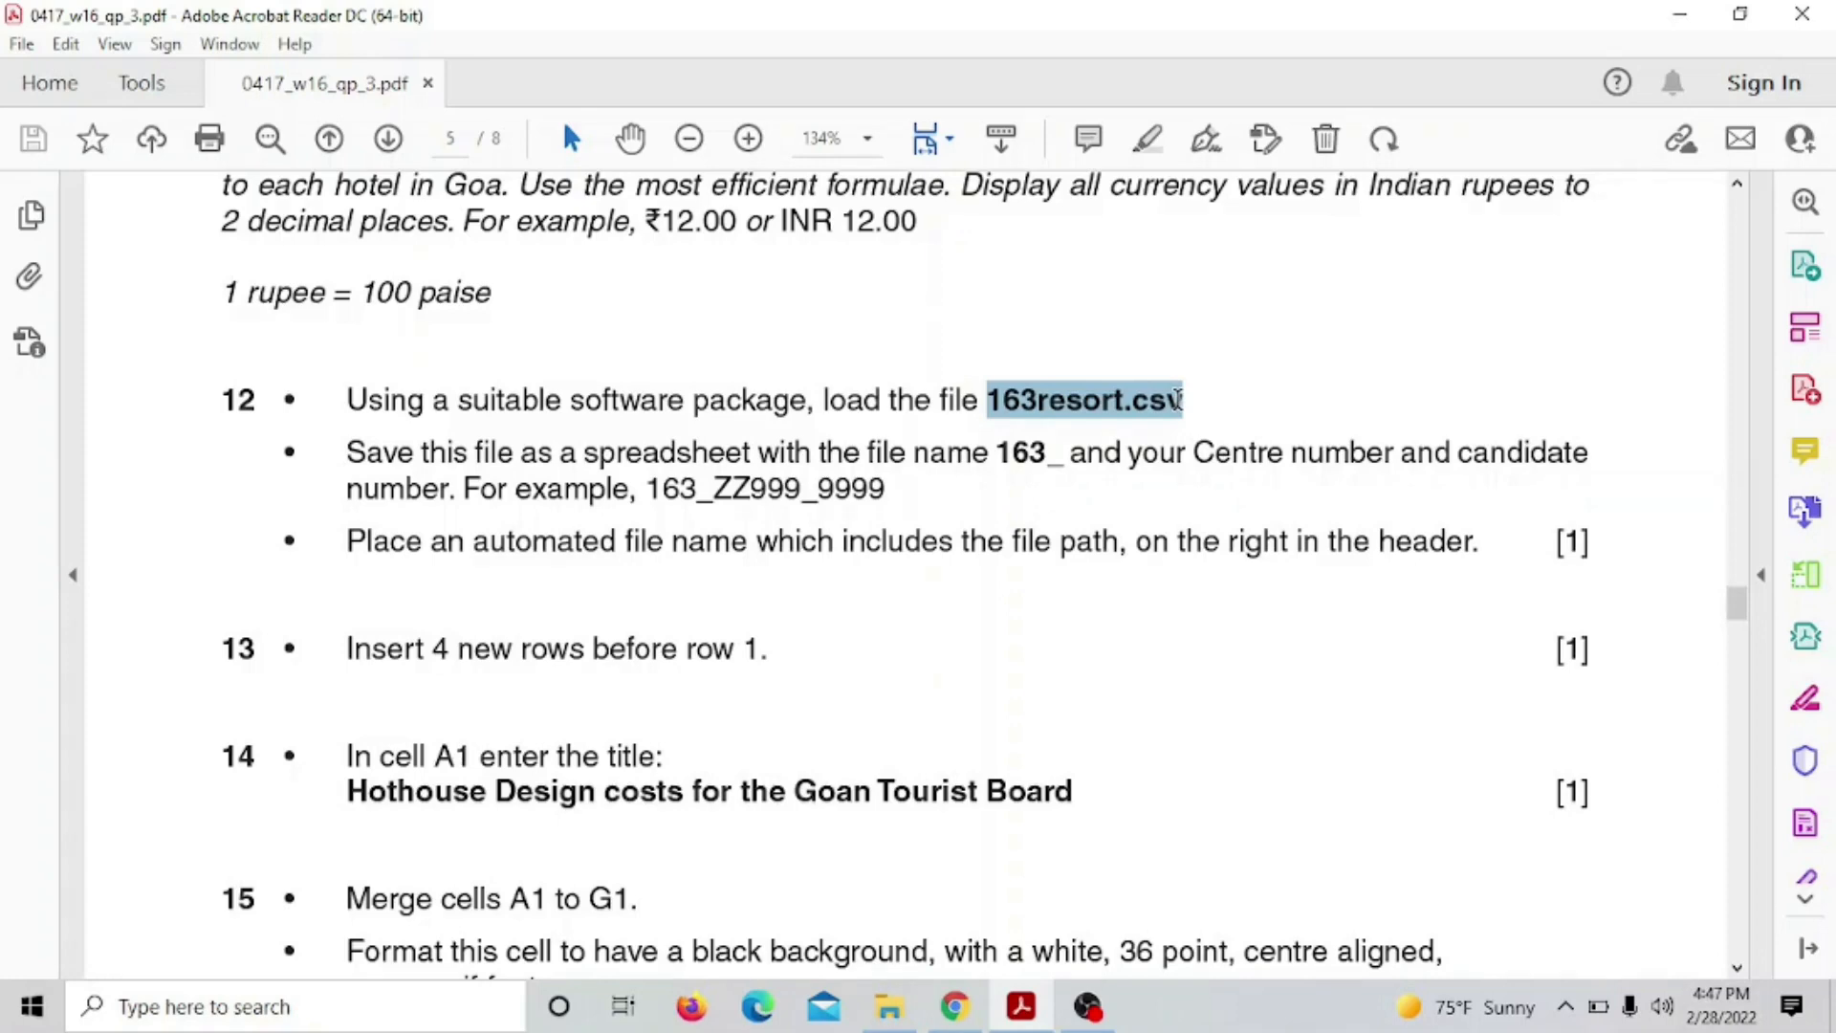
pyautogui.moveTo(1177, 400); pyautogui.dragTo(1180, 403)
# From the PAPER 3 folder window, open 163resort with Excel via Open with
pyautogui.moveTo(1018, 1023)
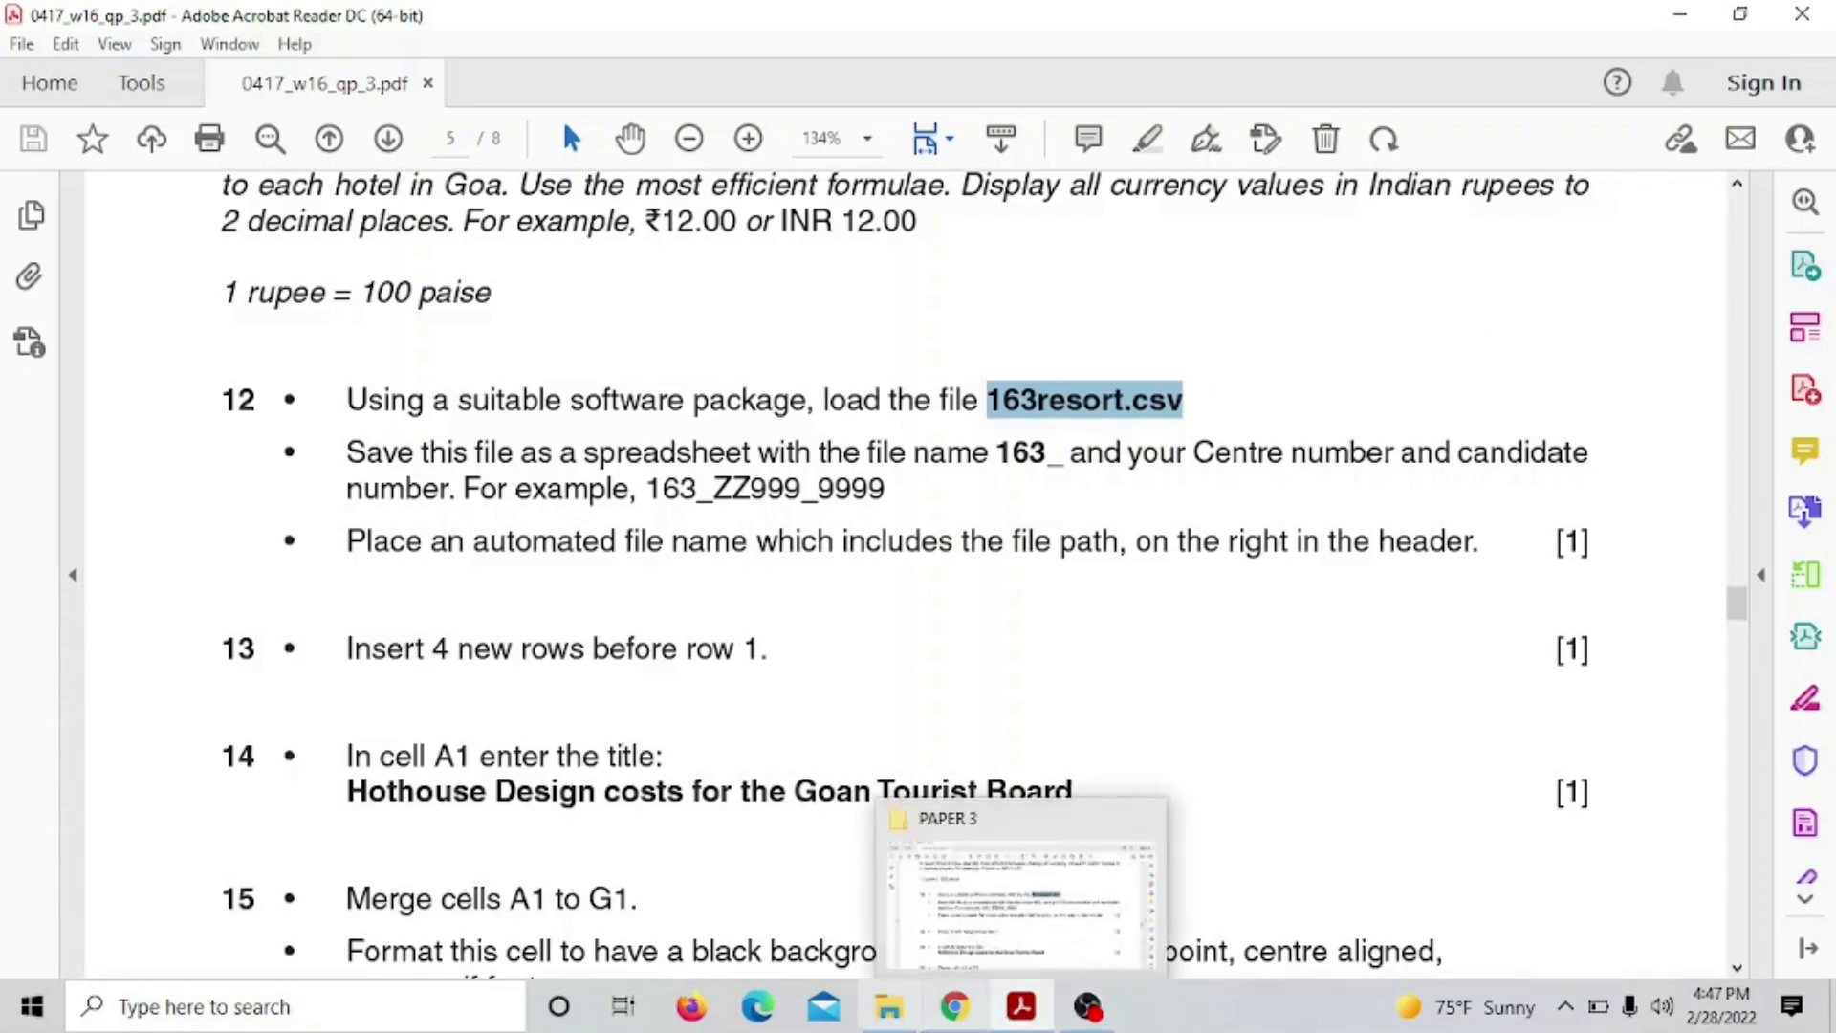
pyautogui.click(888, 1006)
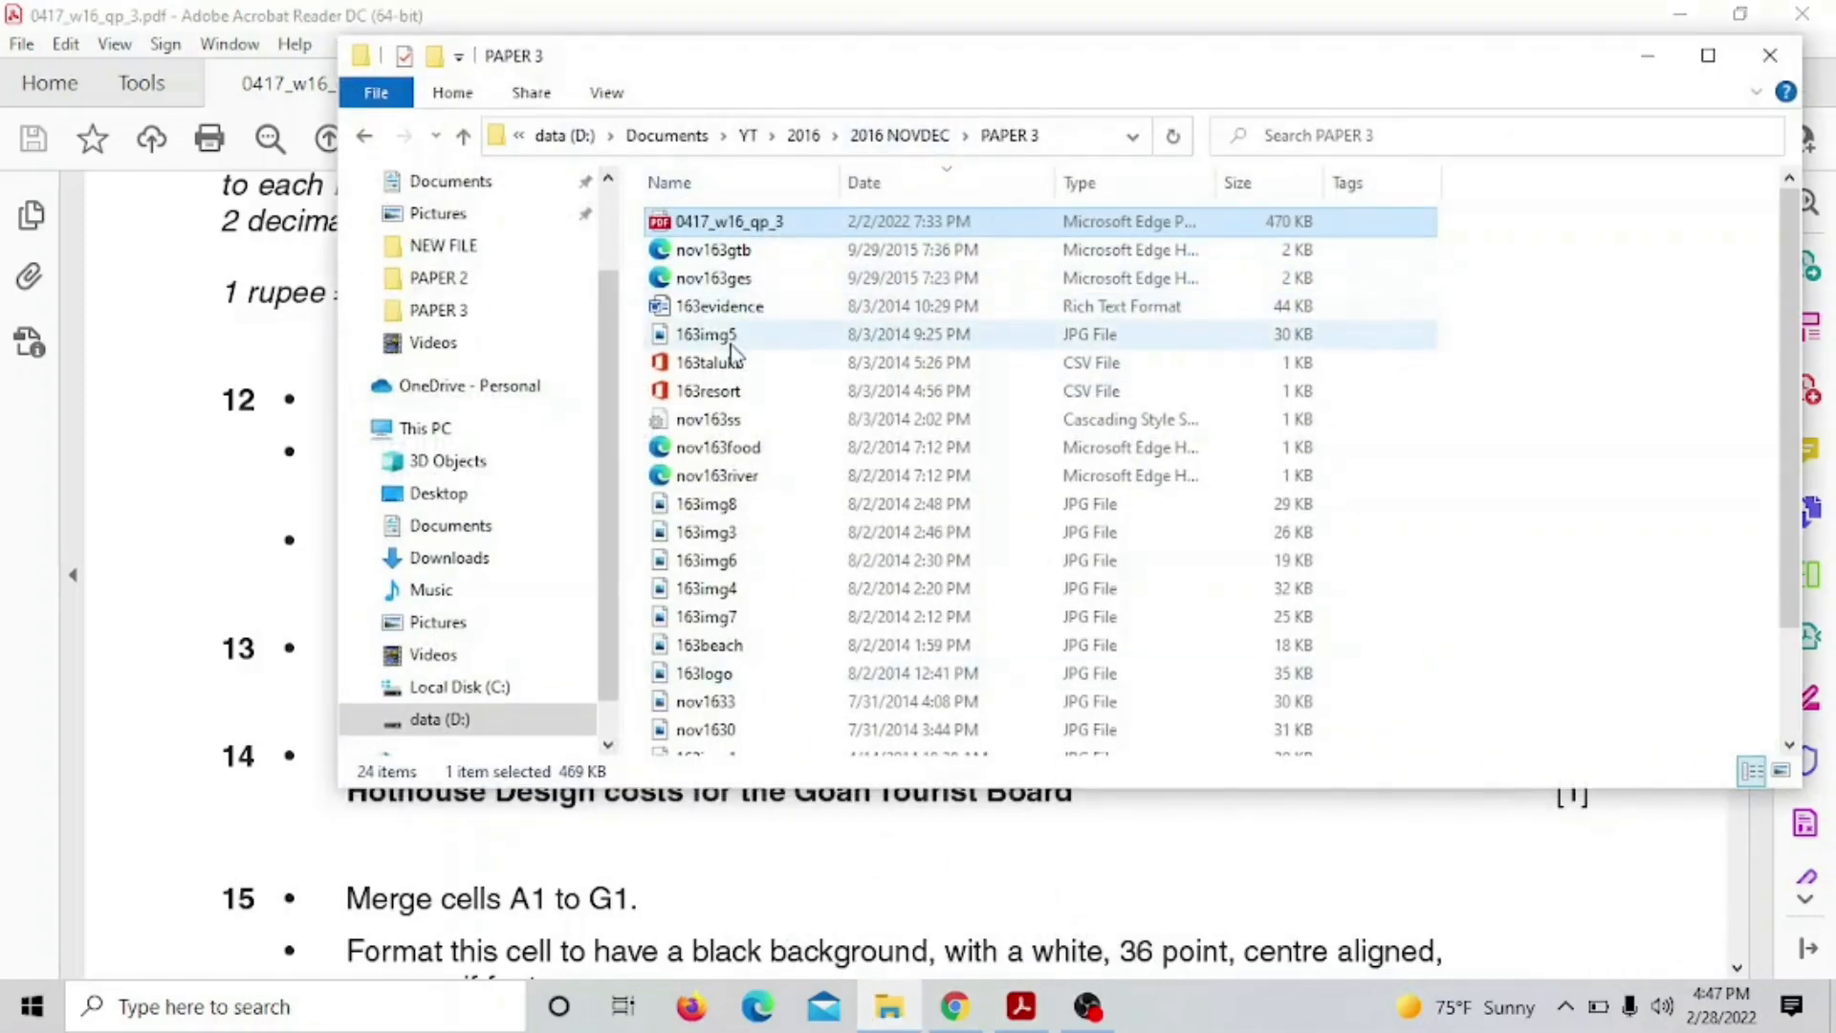
pyautogui.scroll(-1, 749, 478)
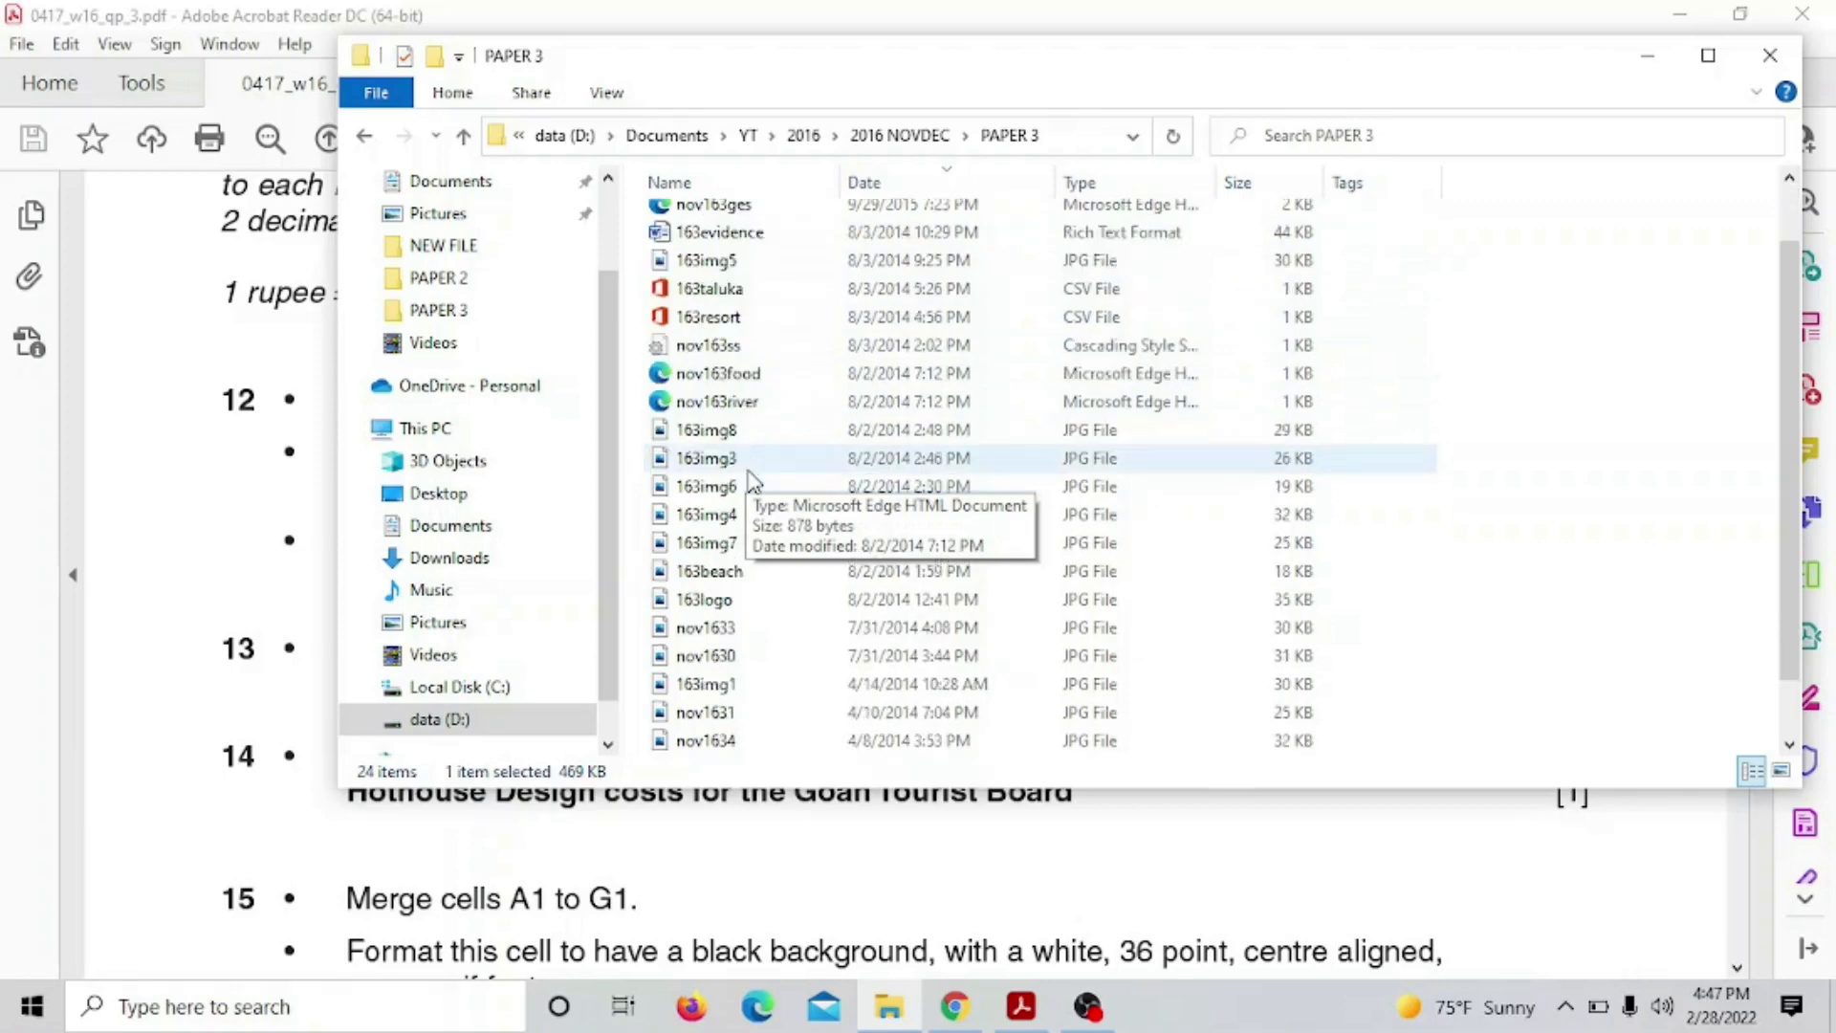
pyautogui.click(732, 330)
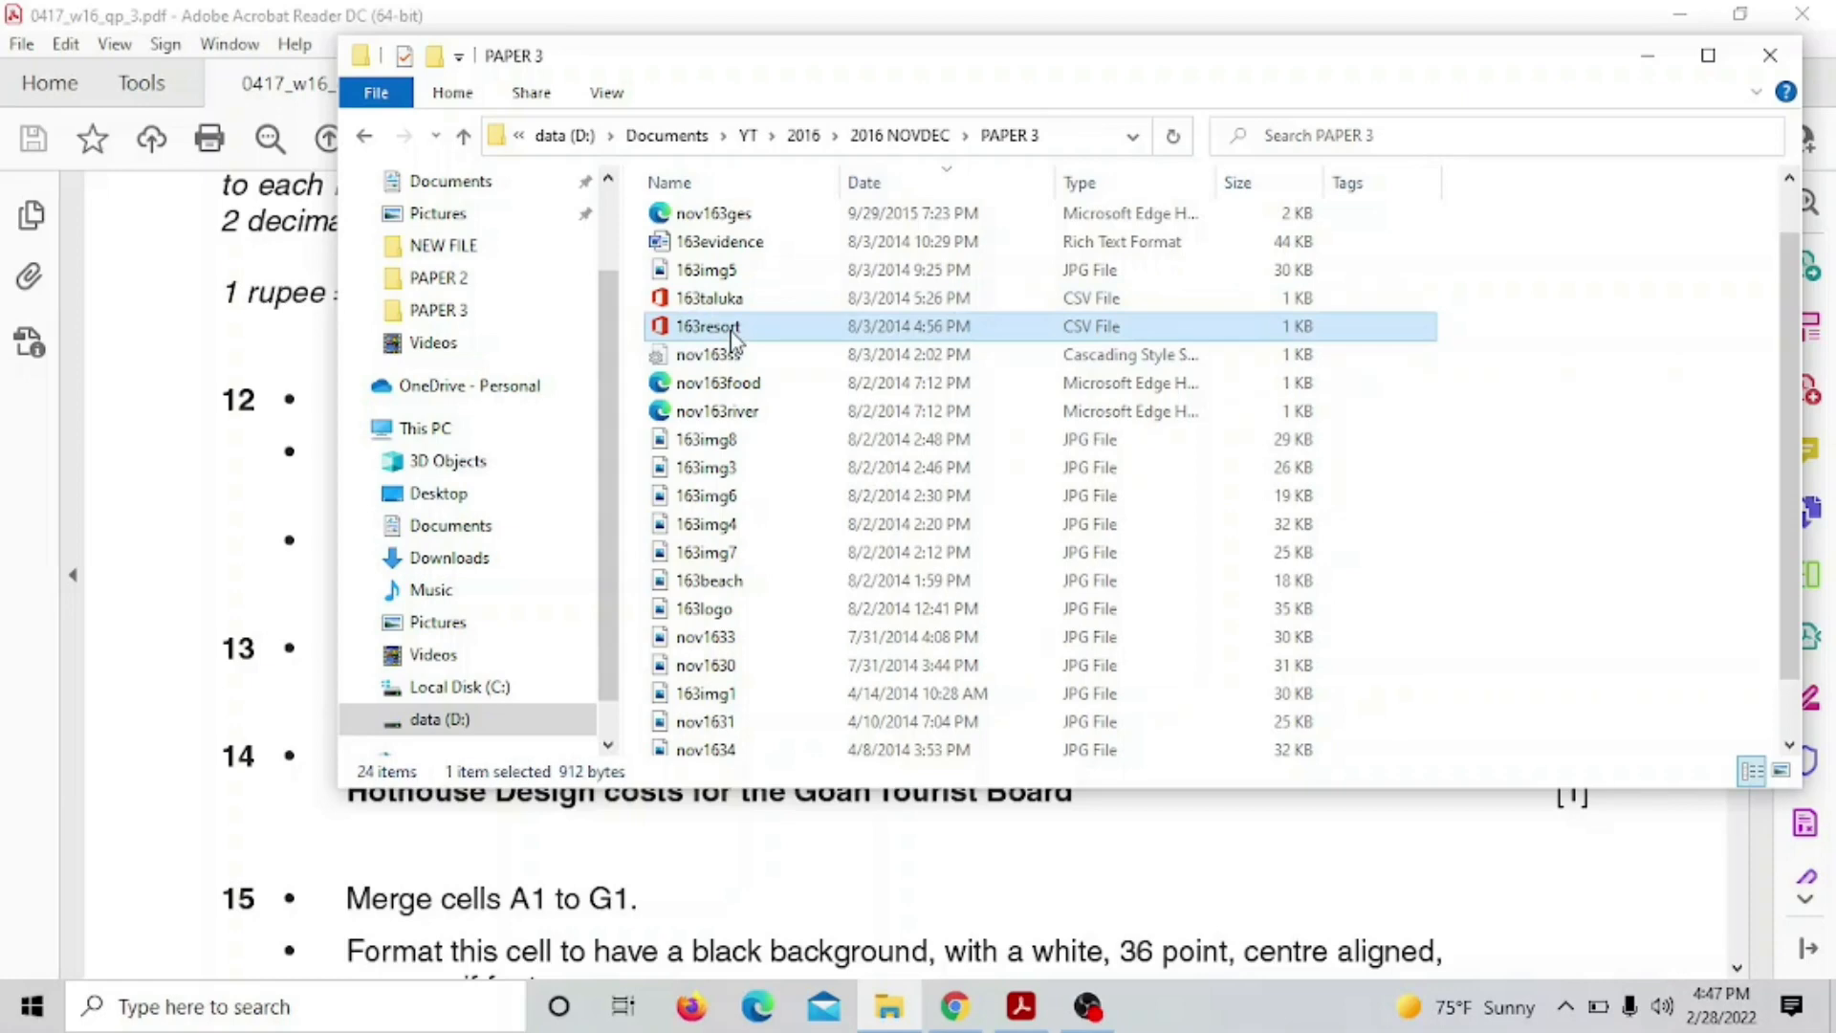
pyautogui.rightClick(734, 336)
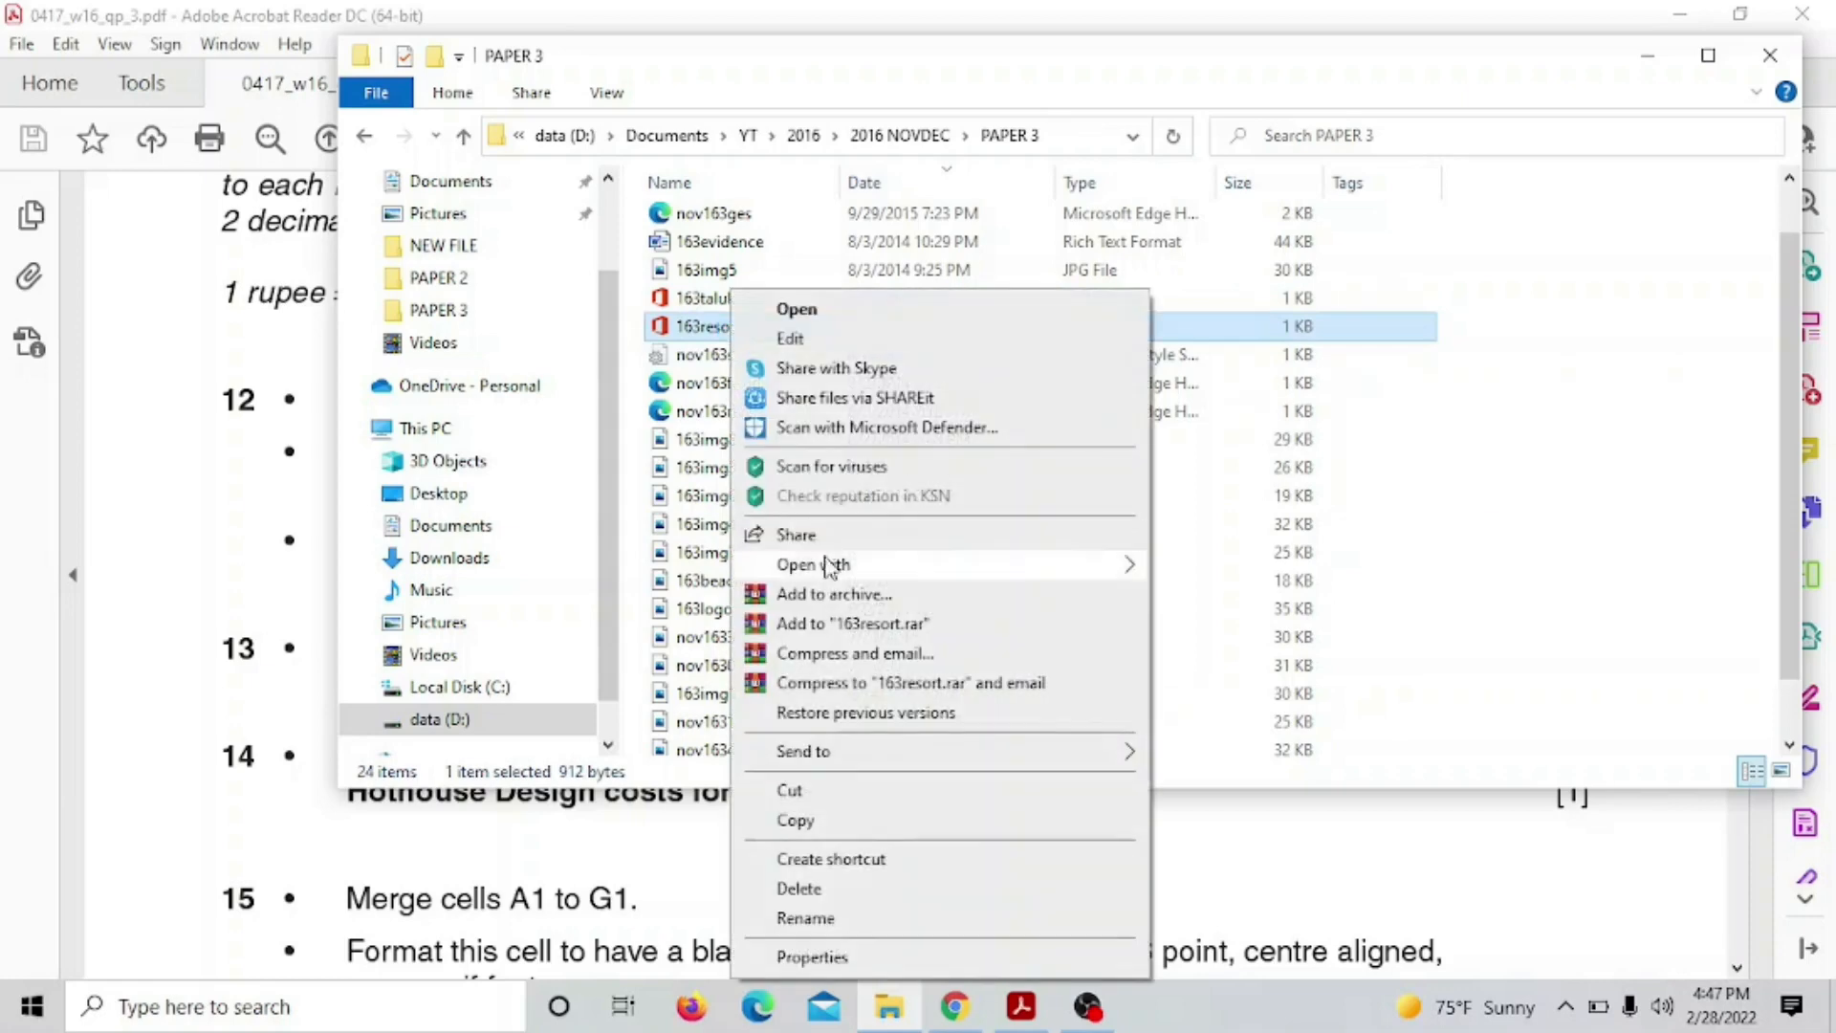
pyautogui.moveTo(1072, 566)
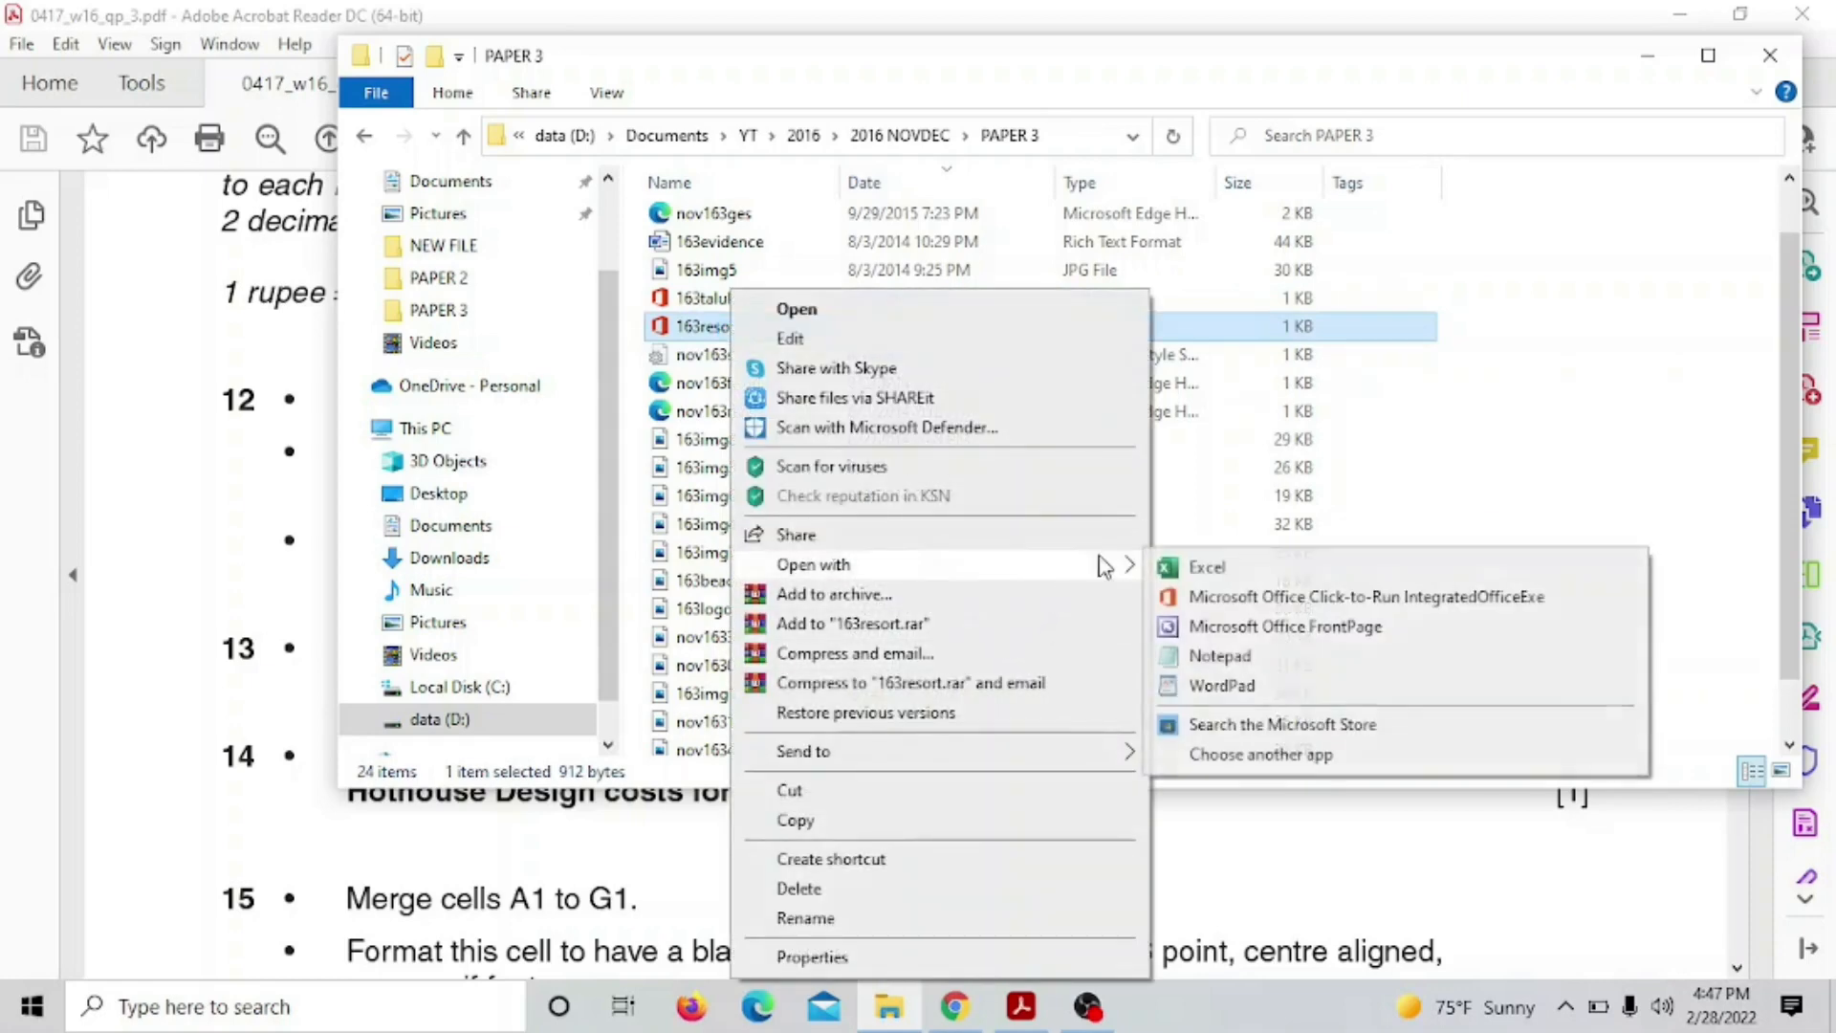
pyautogui.click(1188, 569)
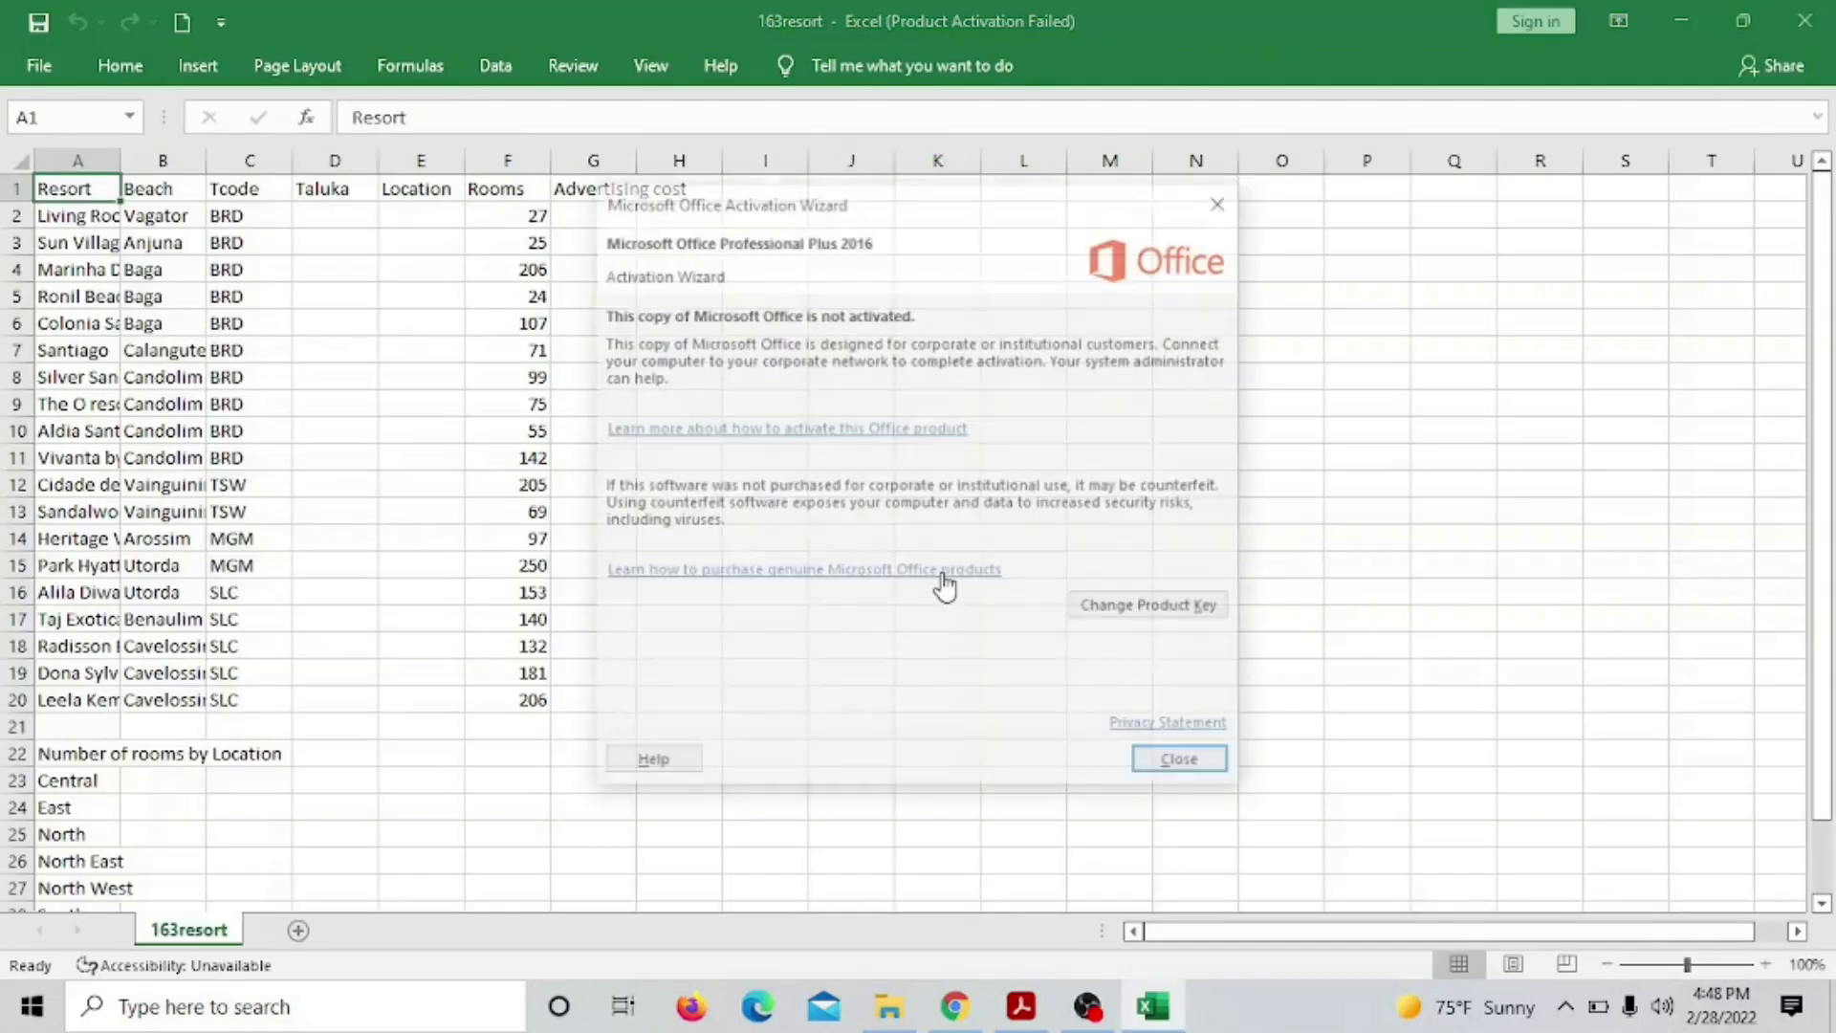
# Dismiss the activation notice, widen column G for 'Advertising cost', and zoom in to 150%
pyautogui.click(1186, 762)
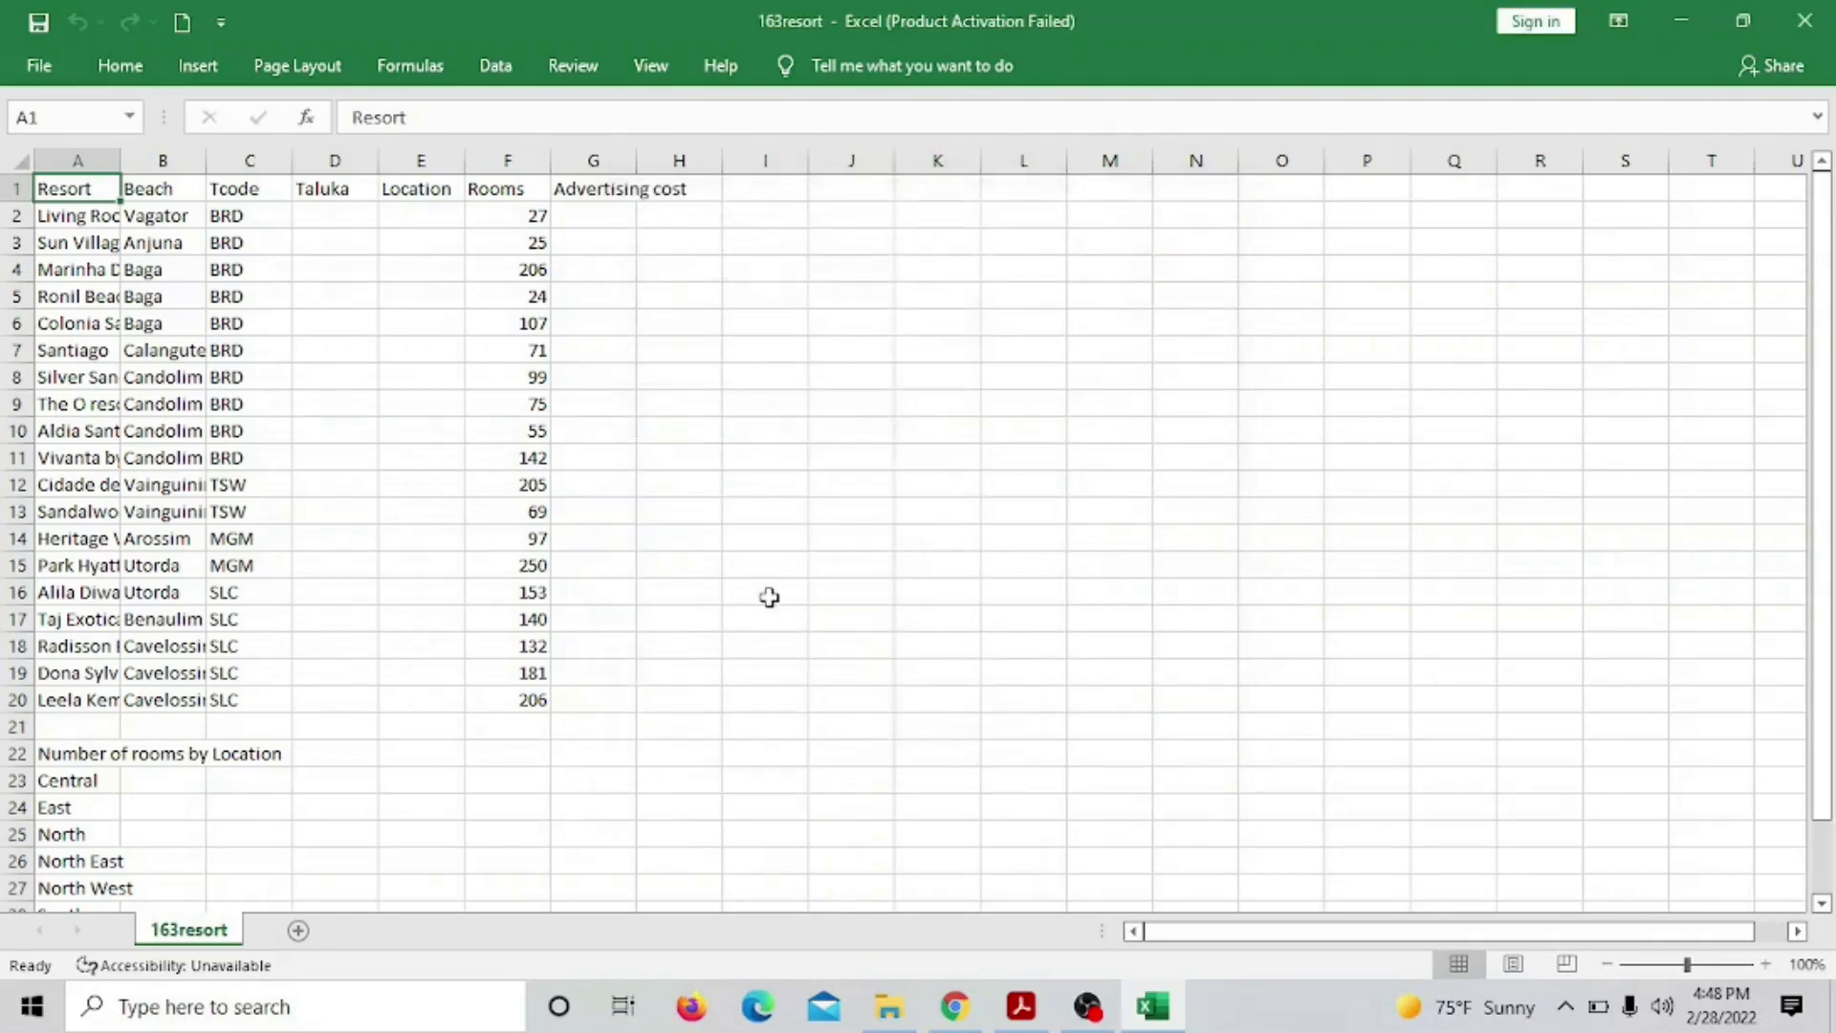
pyautogui.scroll(-7, 769, 574)
pyautogui.scroll(7, 771, 565)
pyautogui.moveTo(637, 160); pyautogui.dragTo(698, 174)
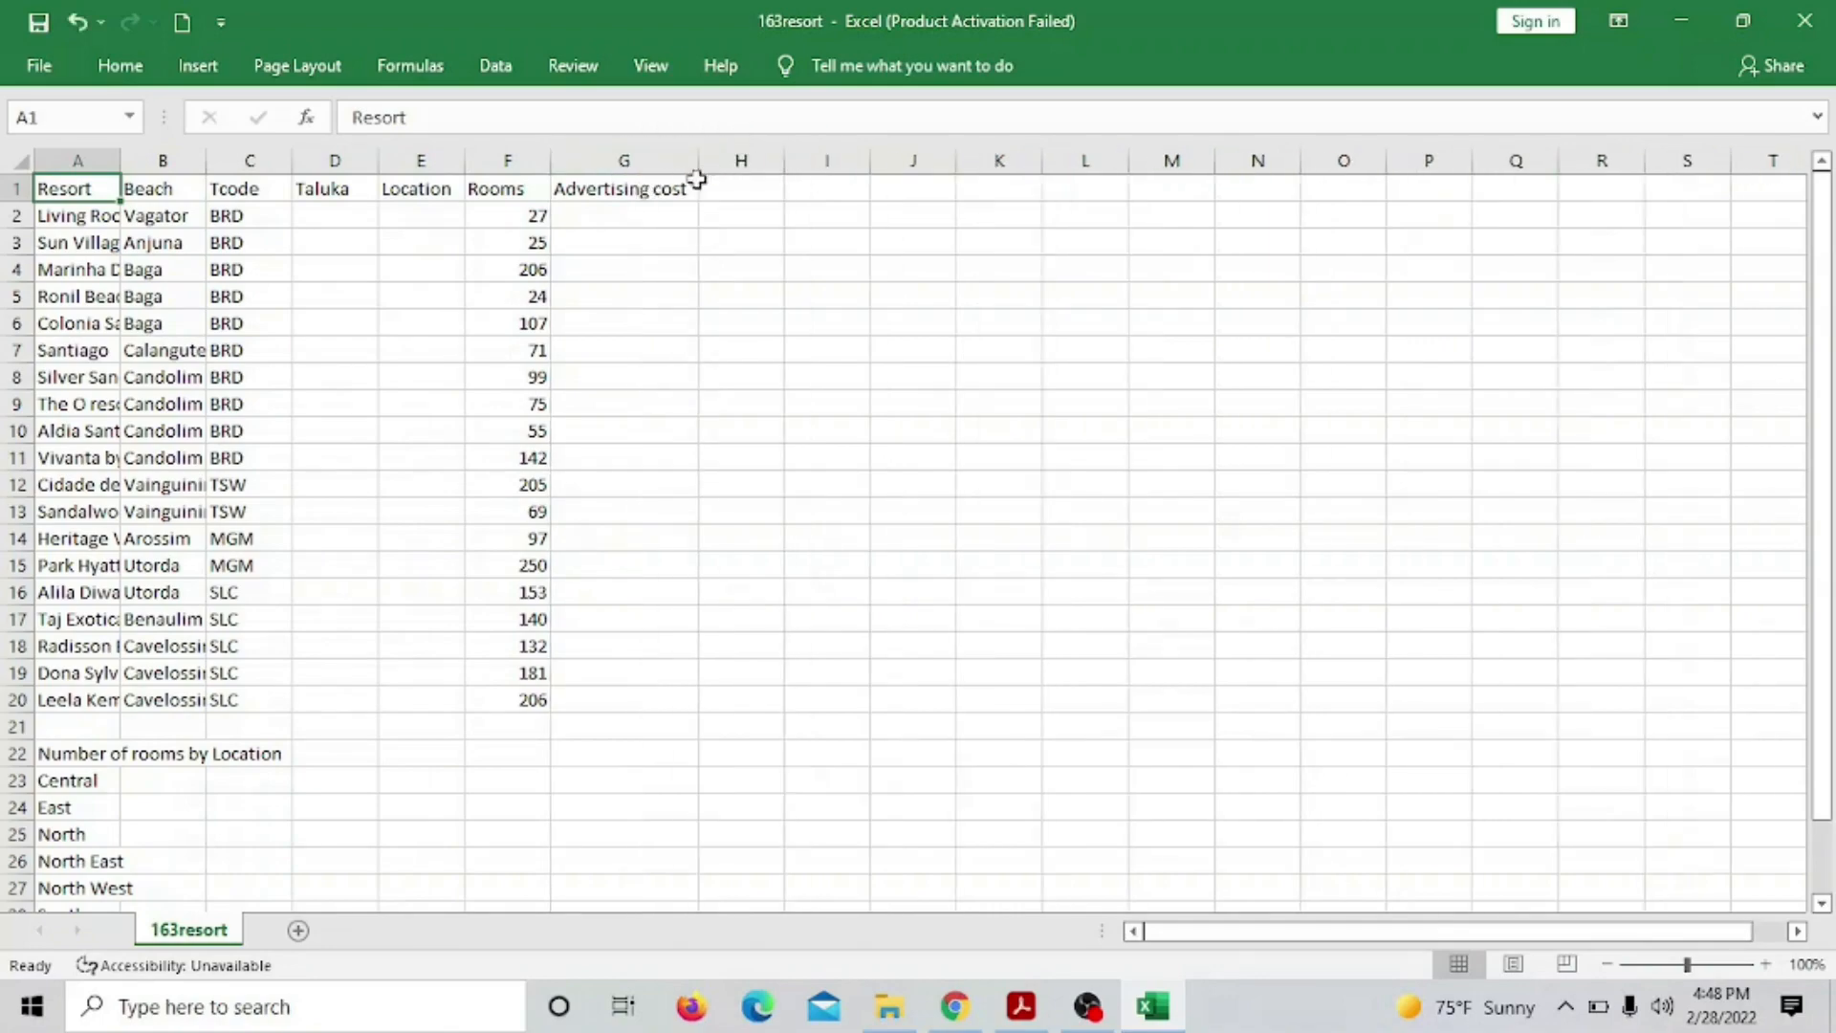
pyautogui.click(1764, 964)
pyautogui.click(1764, 964)
pyautogui.click(1764, 964)
pyautogui.click(1764, 964)
pyautogui.click(1764, 964)
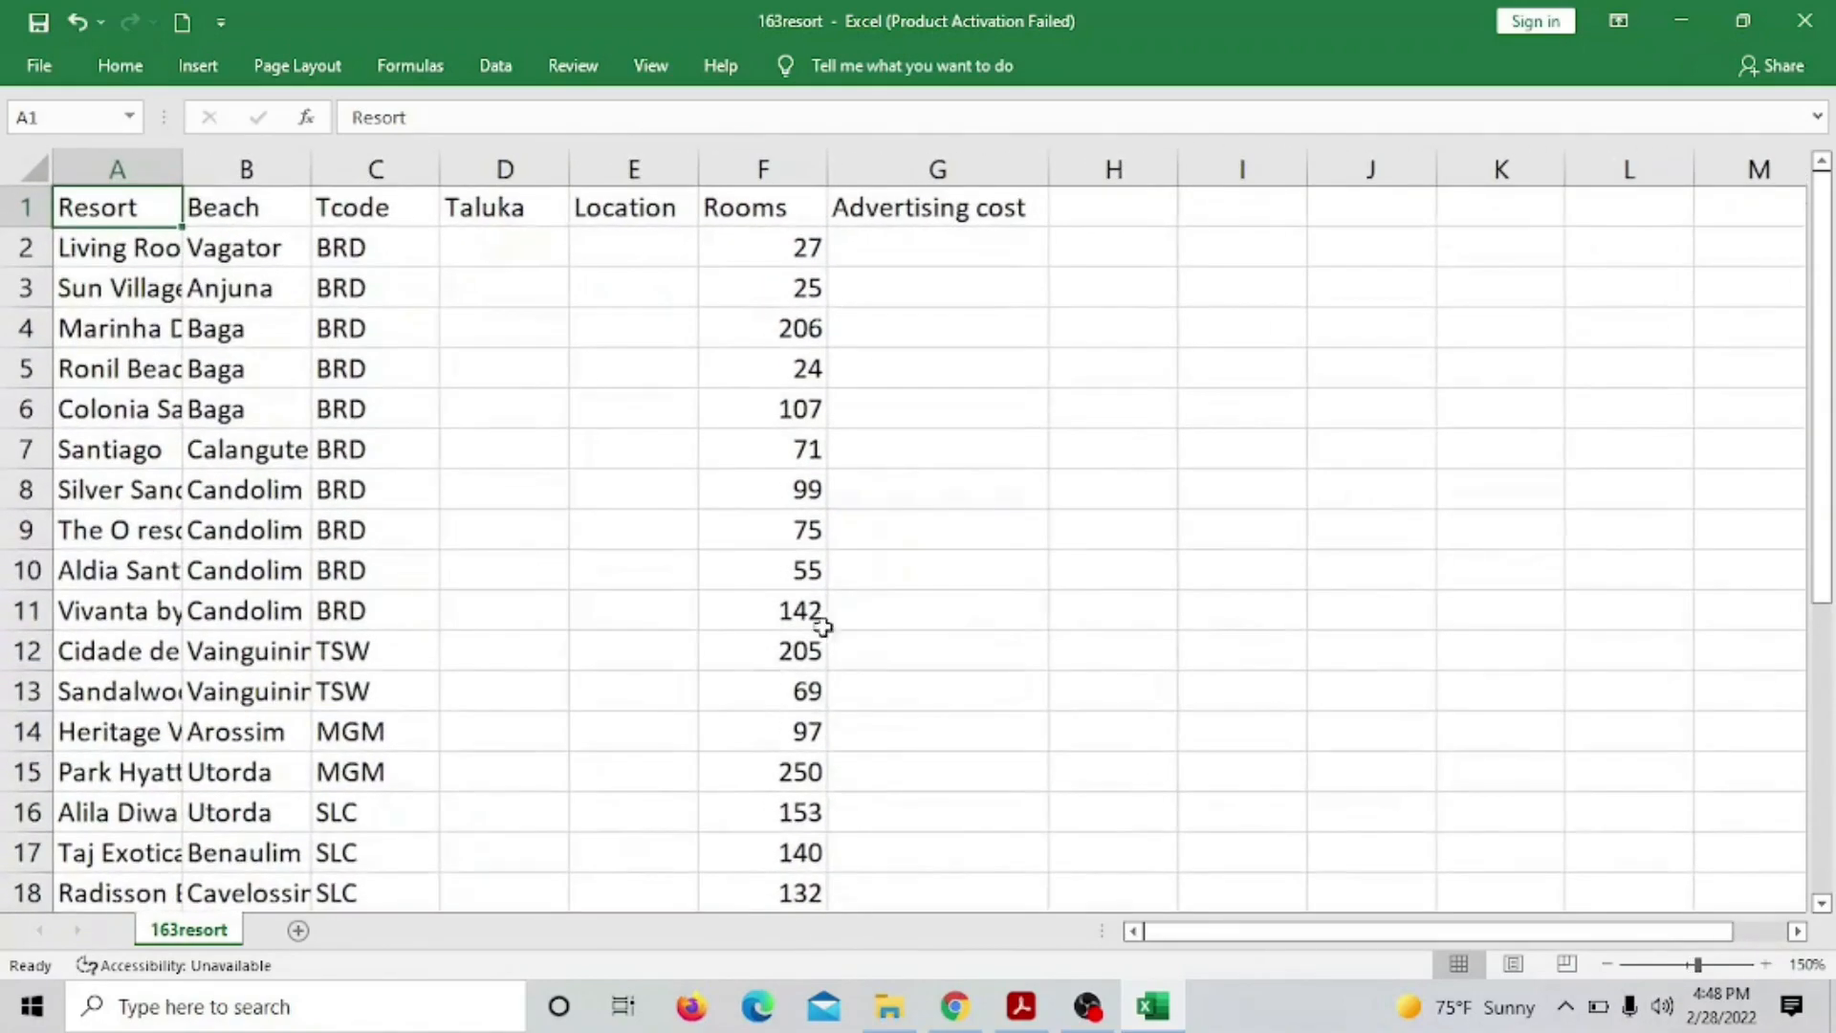
# Widen columns A and B so the full resort and beach names fit
pyautogui.moveTo(181, 169); pyautogui.dragTo(436, 167)
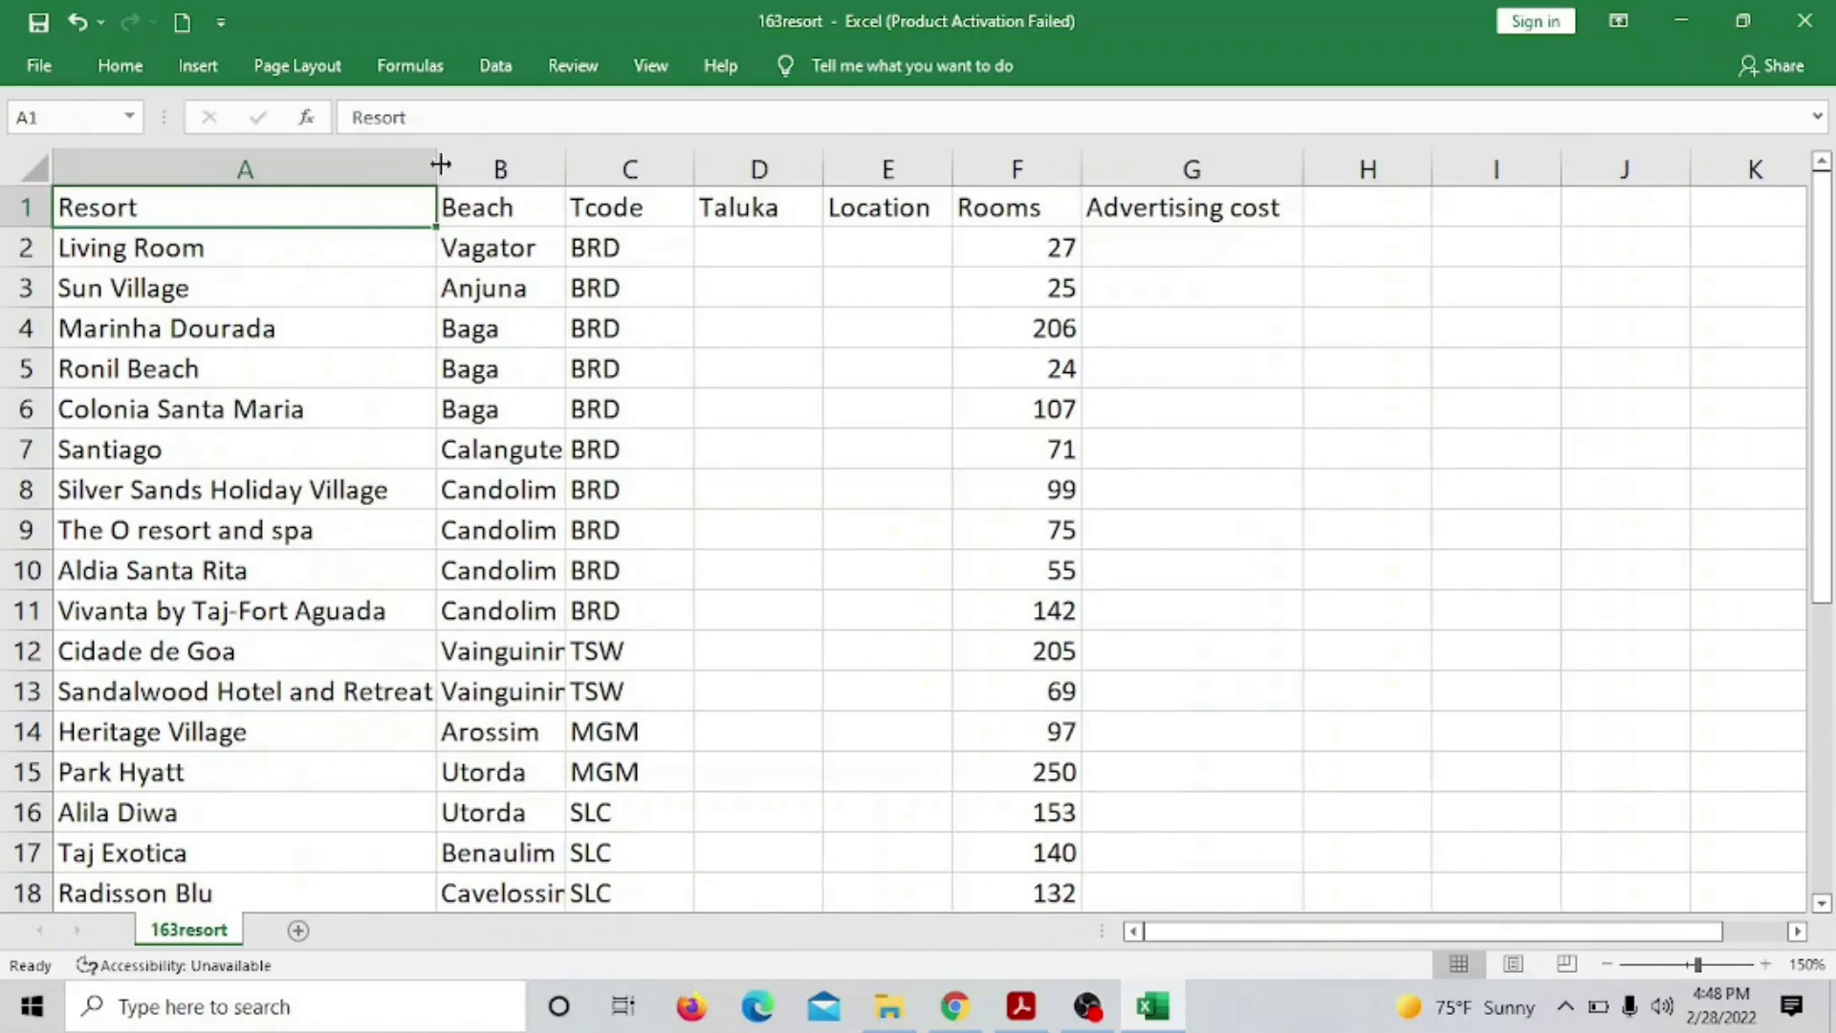
pyautogui.moveTo(569, 173); pyautogui.dragTo(668, 180)
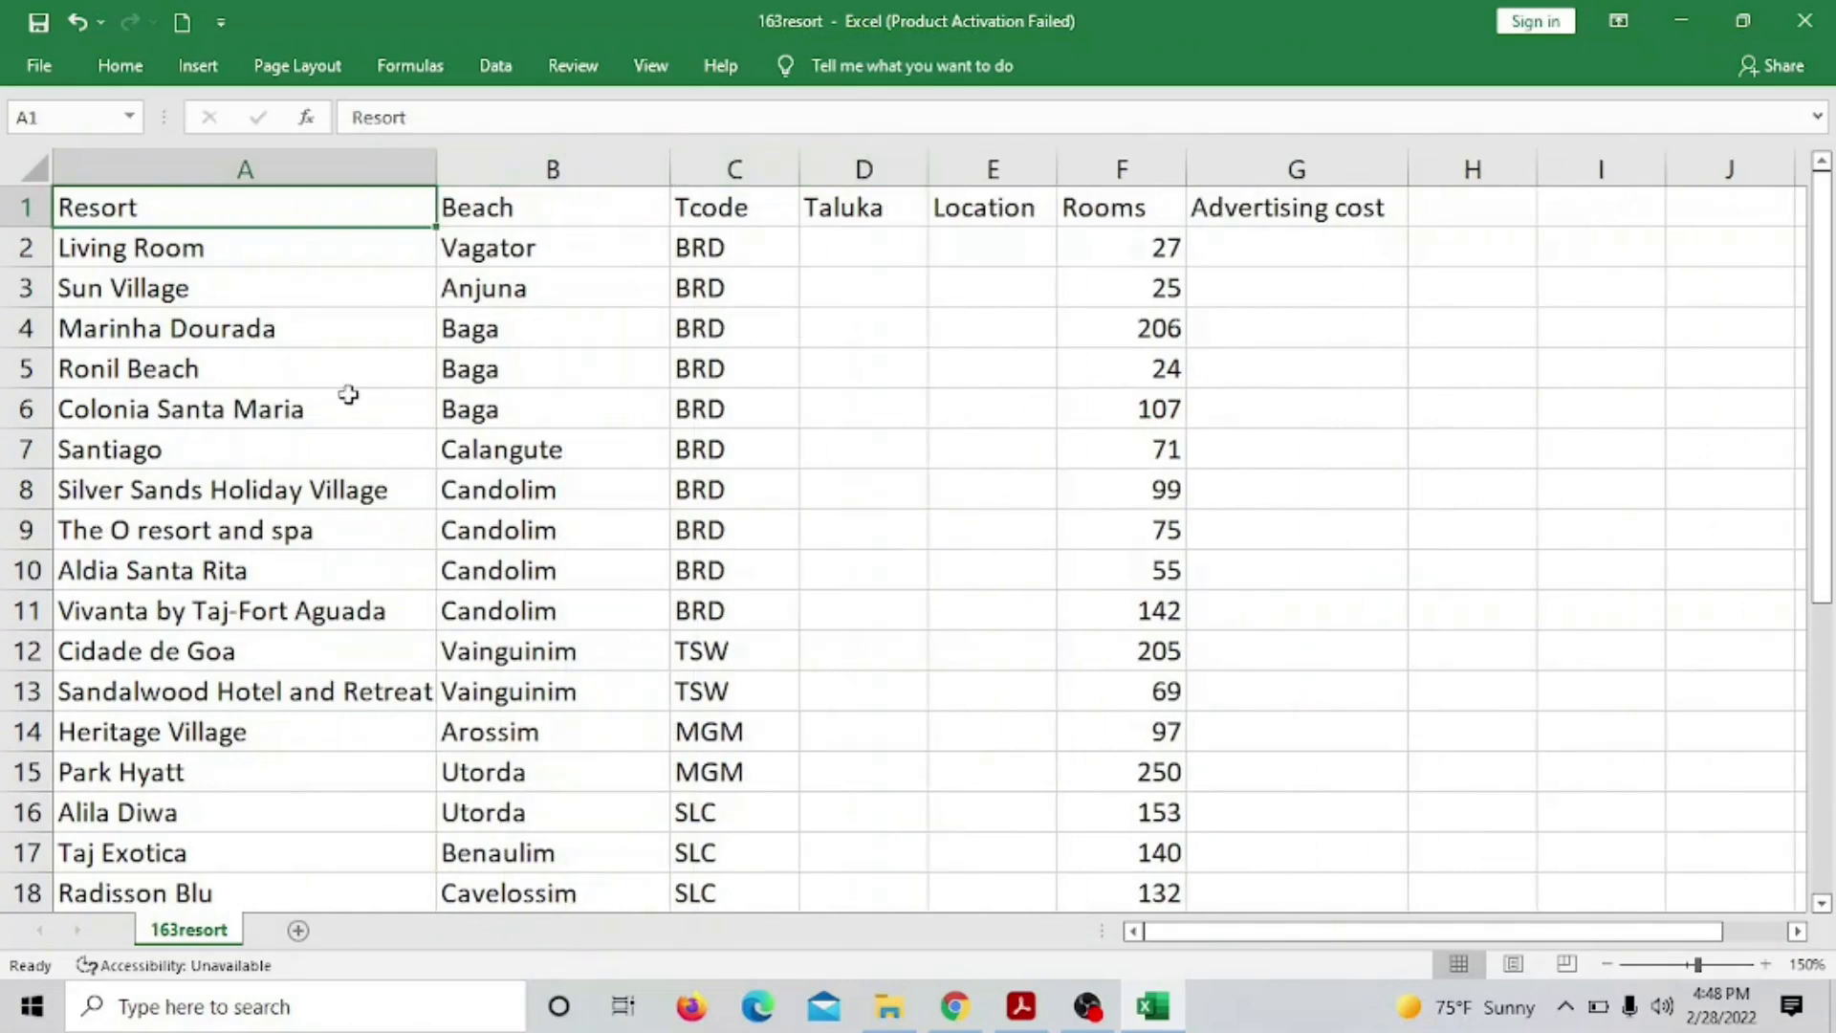
pyautogui.moveTo(436, 165); pyautogui.dragTo(459, 167)
pyautogui.scroll(-10, 444, 637)
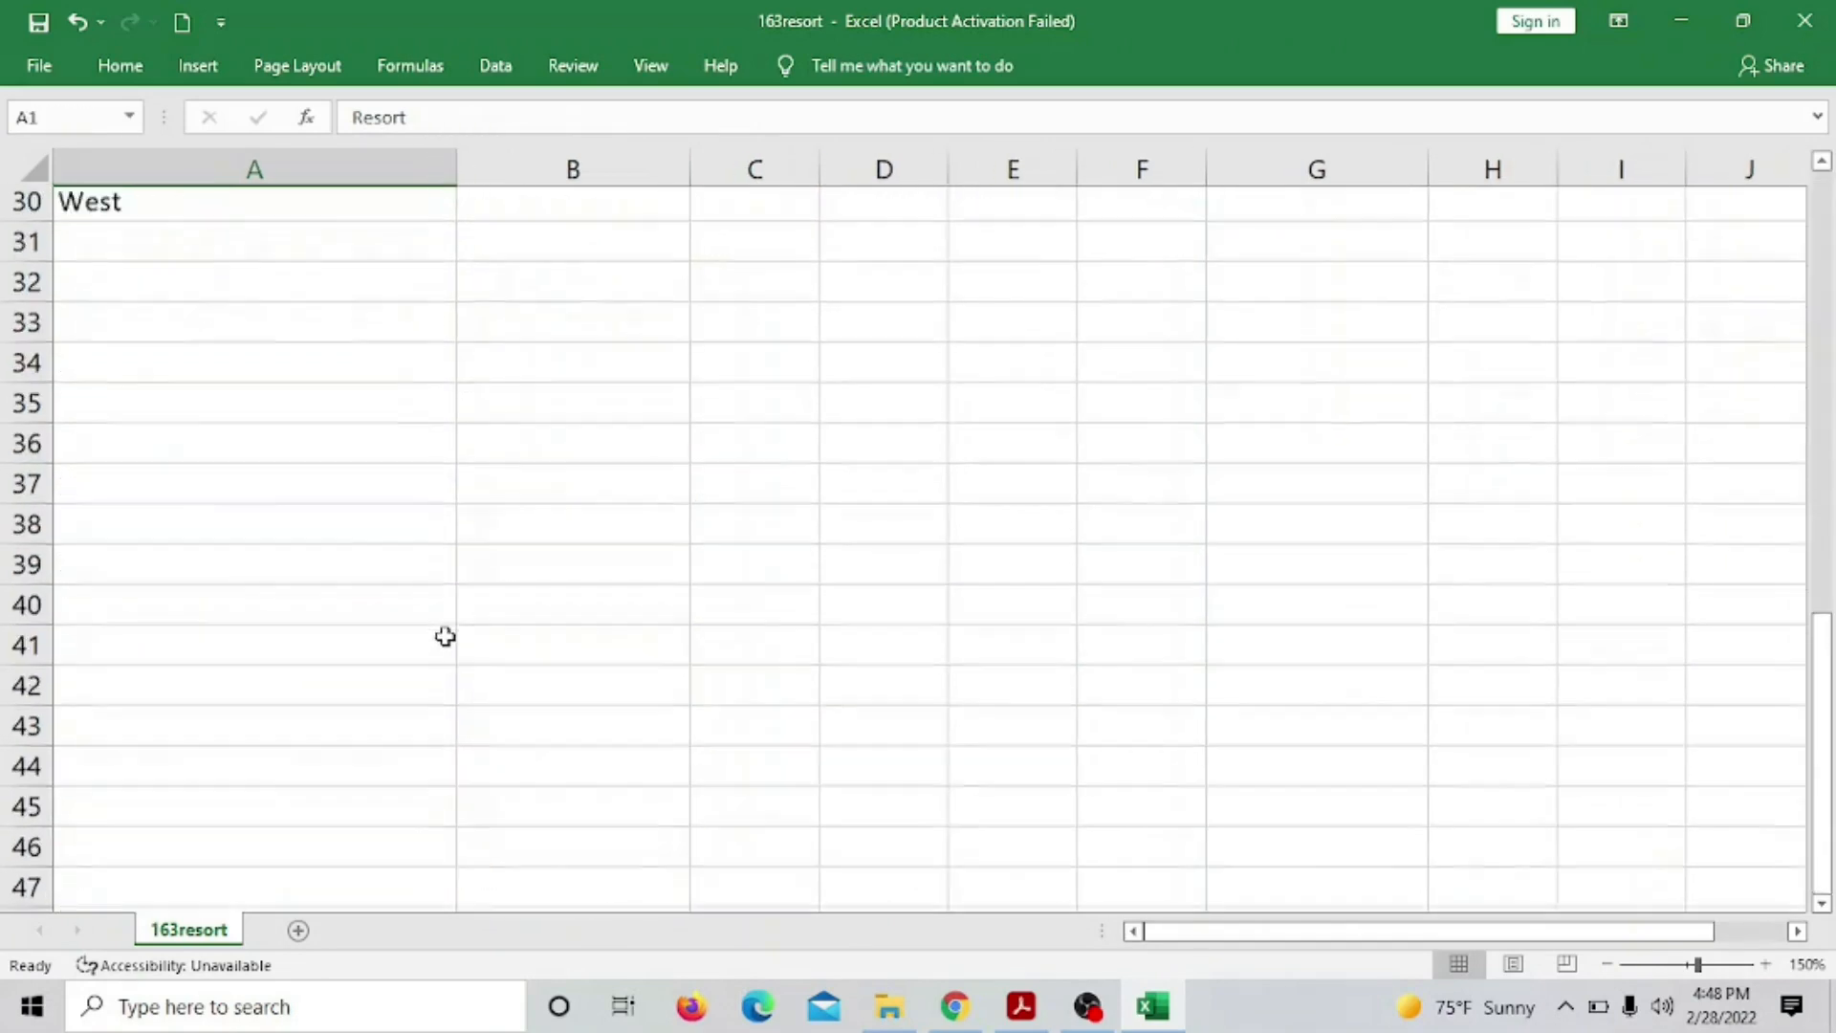
pyautogui.scroll(3, 444, 637)
pyautogui.scroll(2, 444, 637)
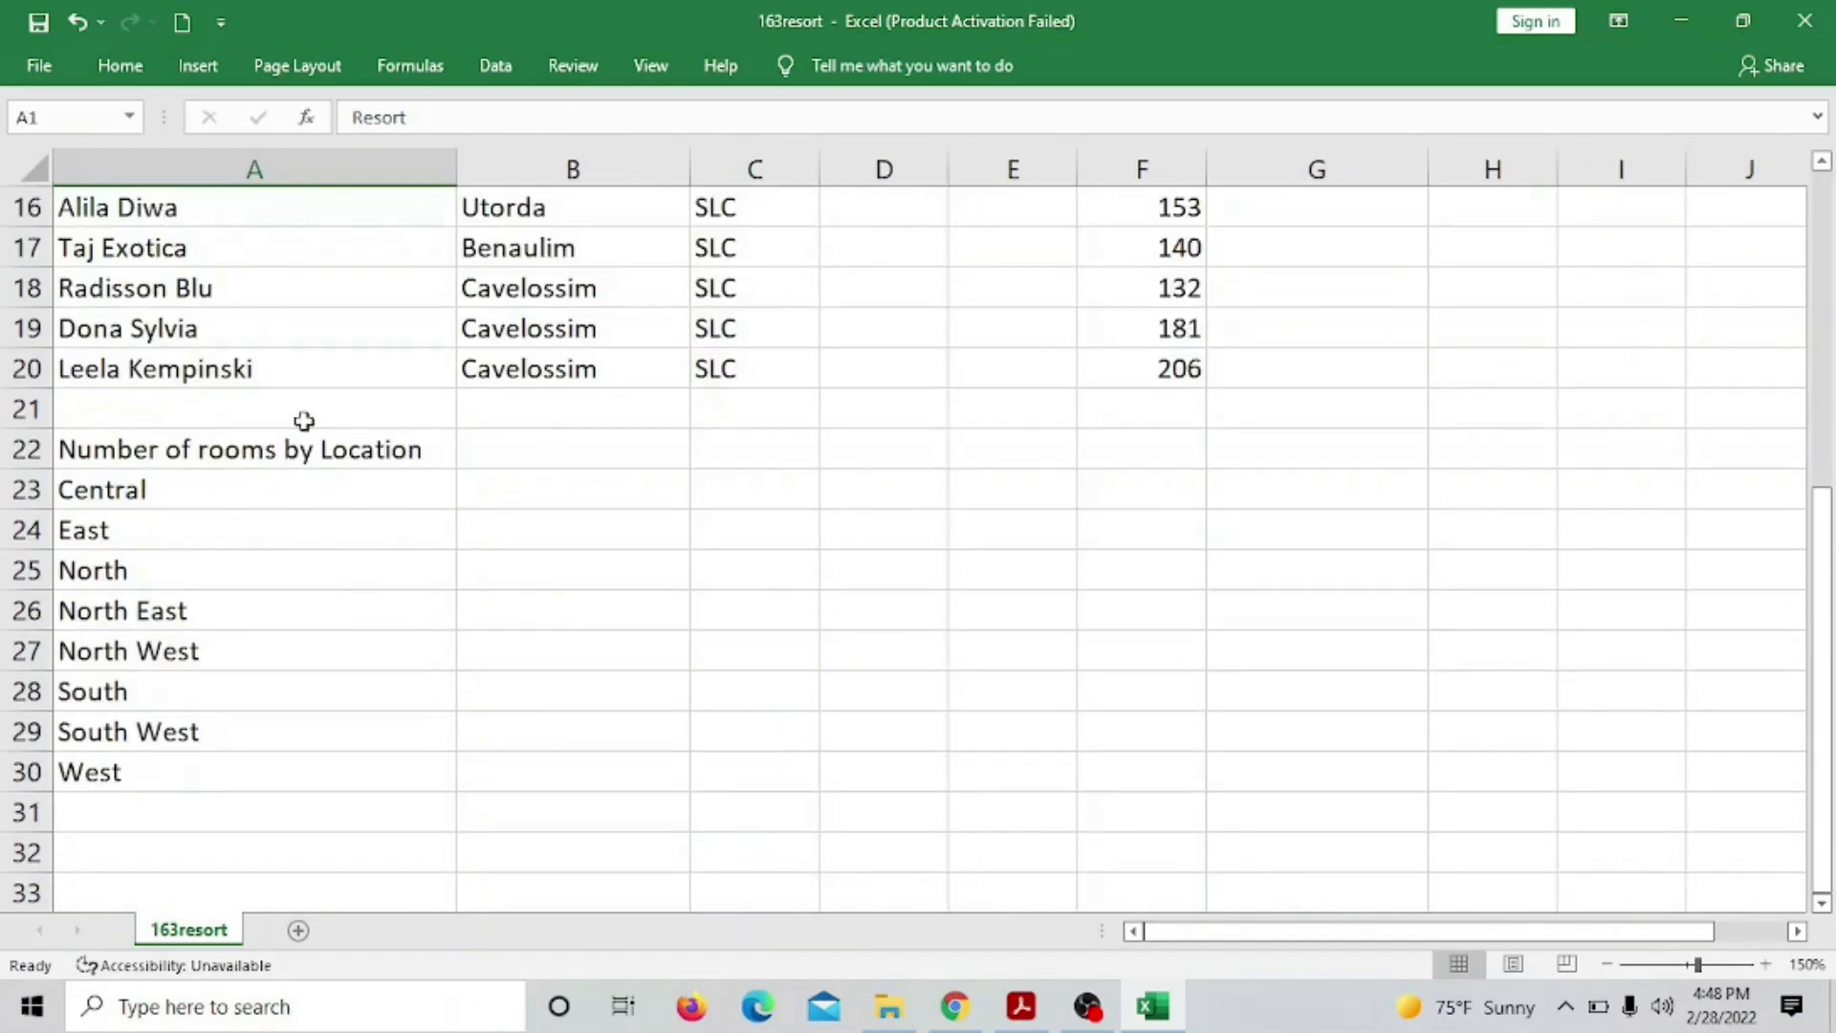
pyautogui.scroll(5, 664, 668)
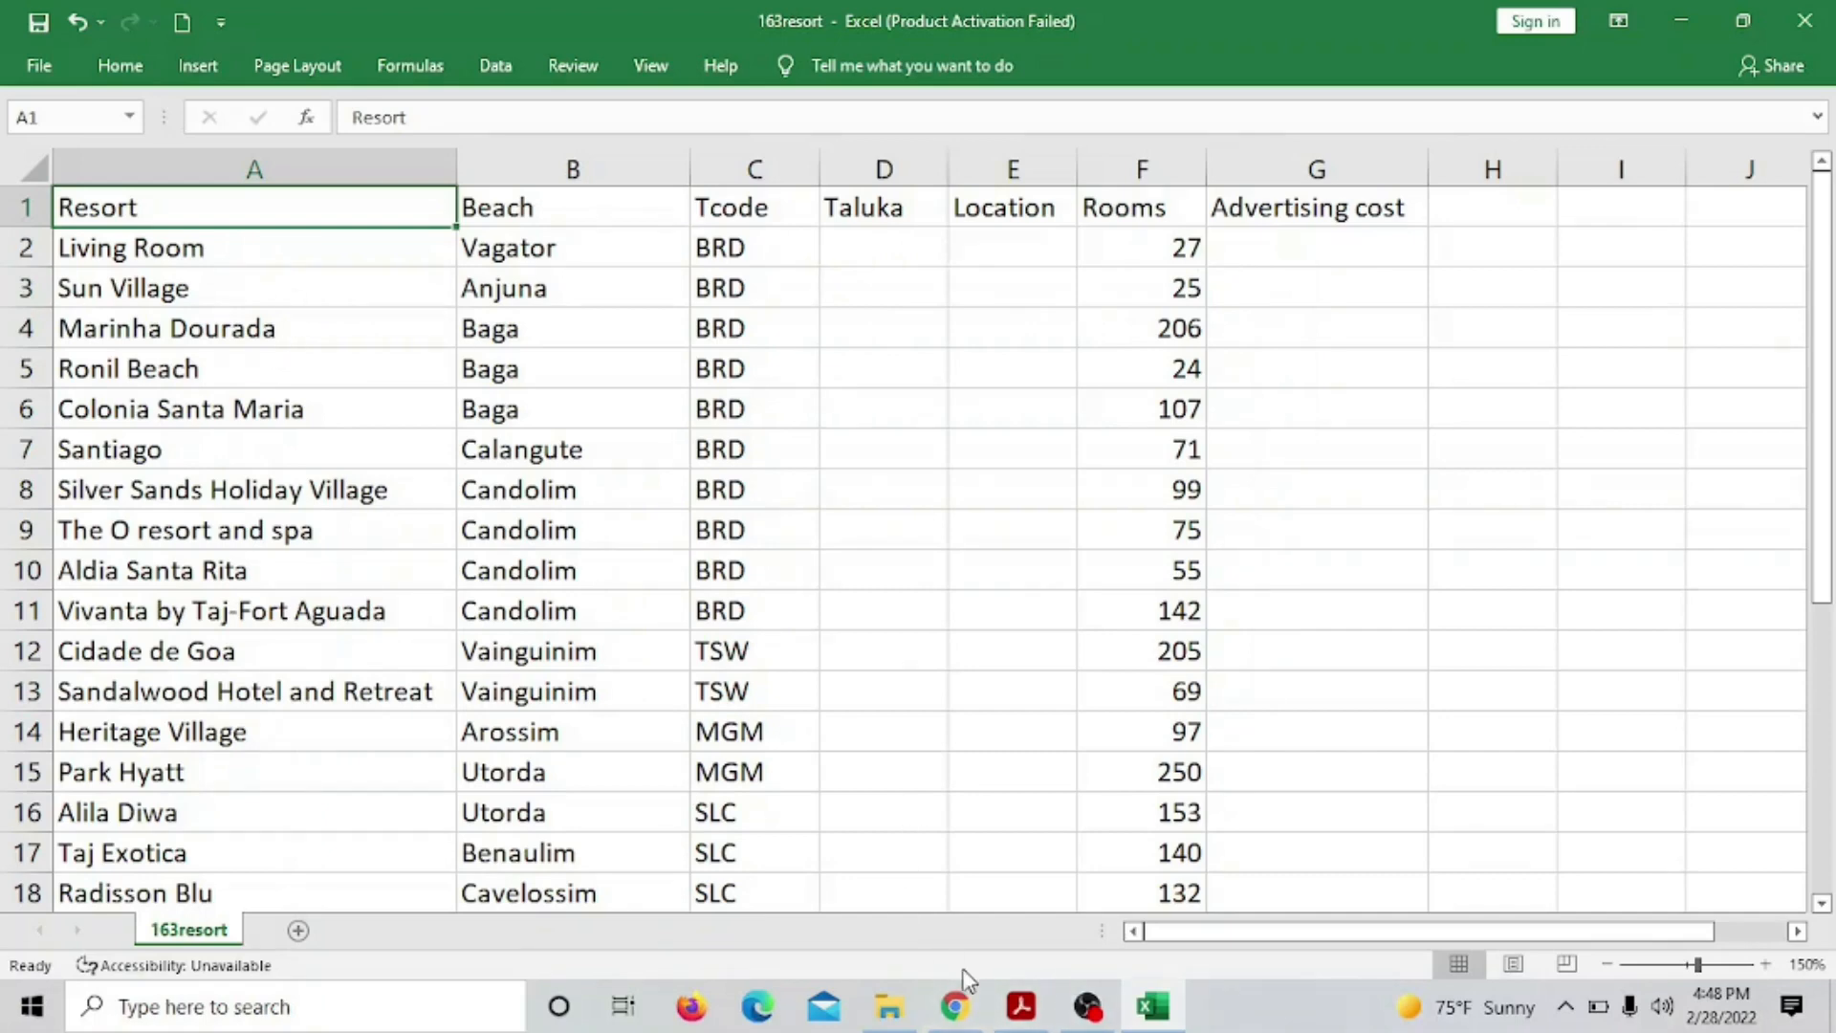
pyautogui.click(1021, 1008)
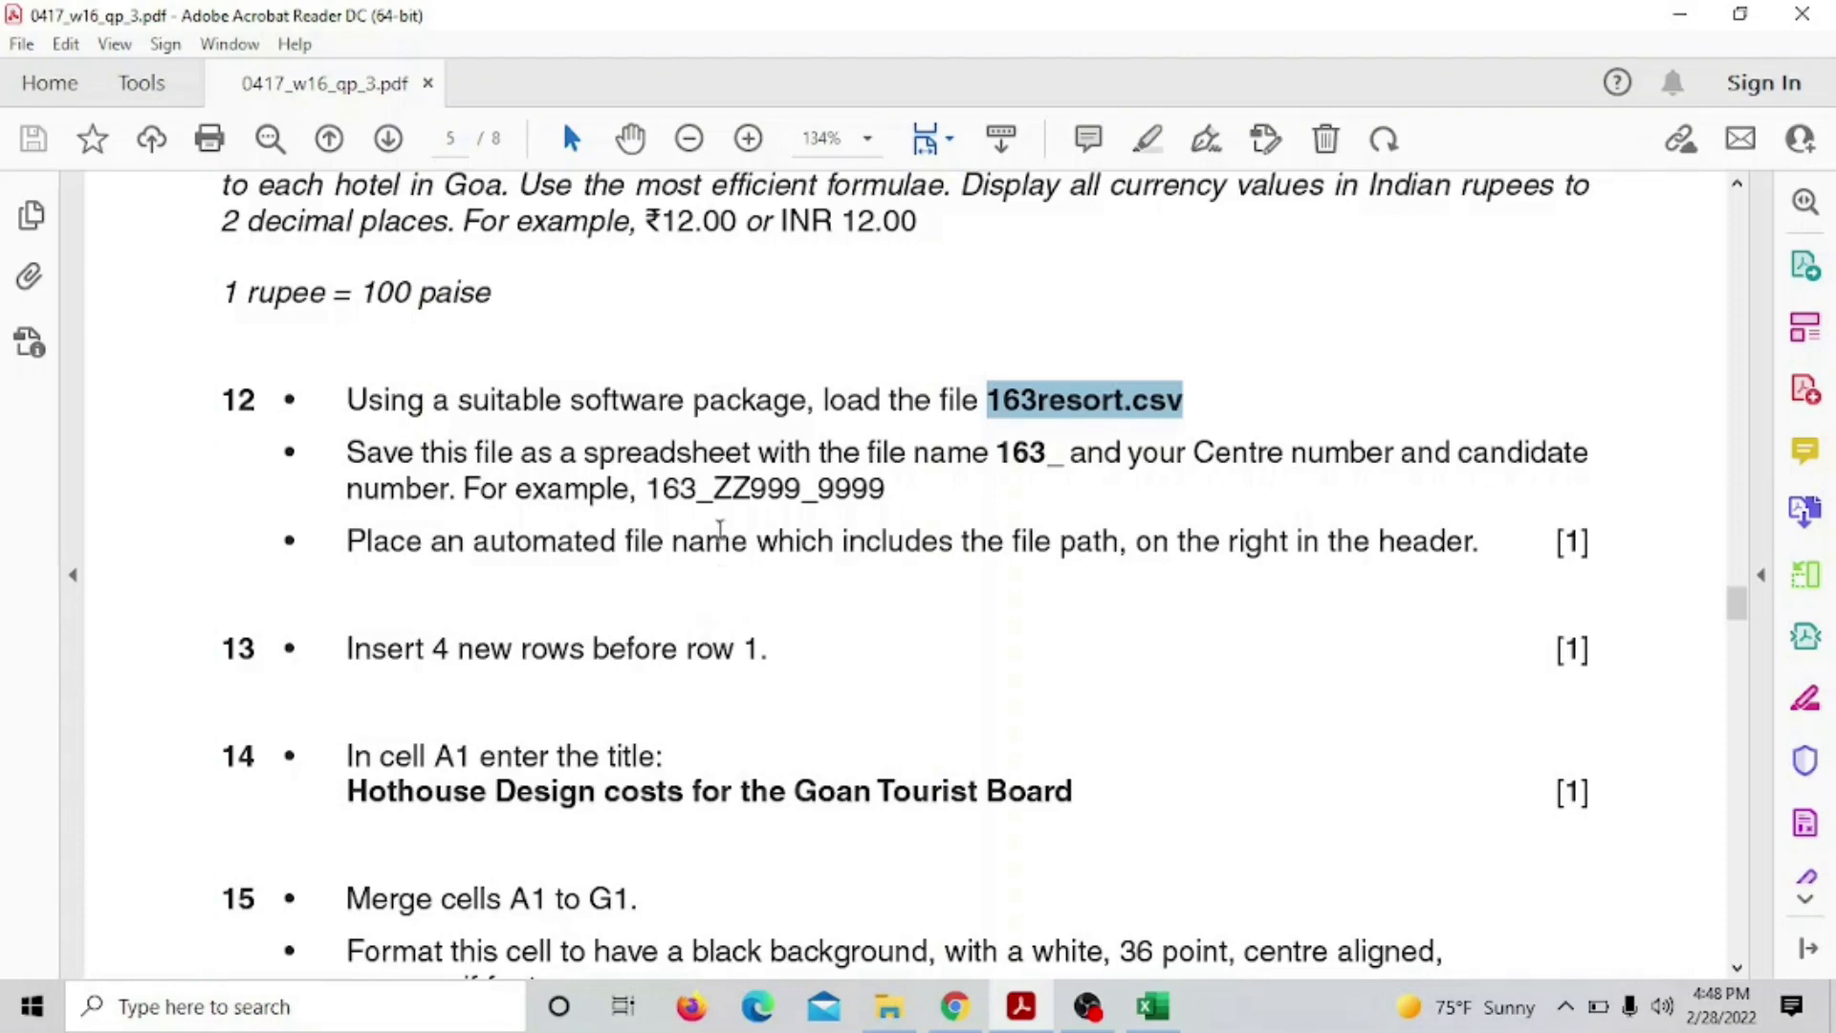
pyautogui.moveTo(696, 489); pyautogui.dragTo(834, 489)
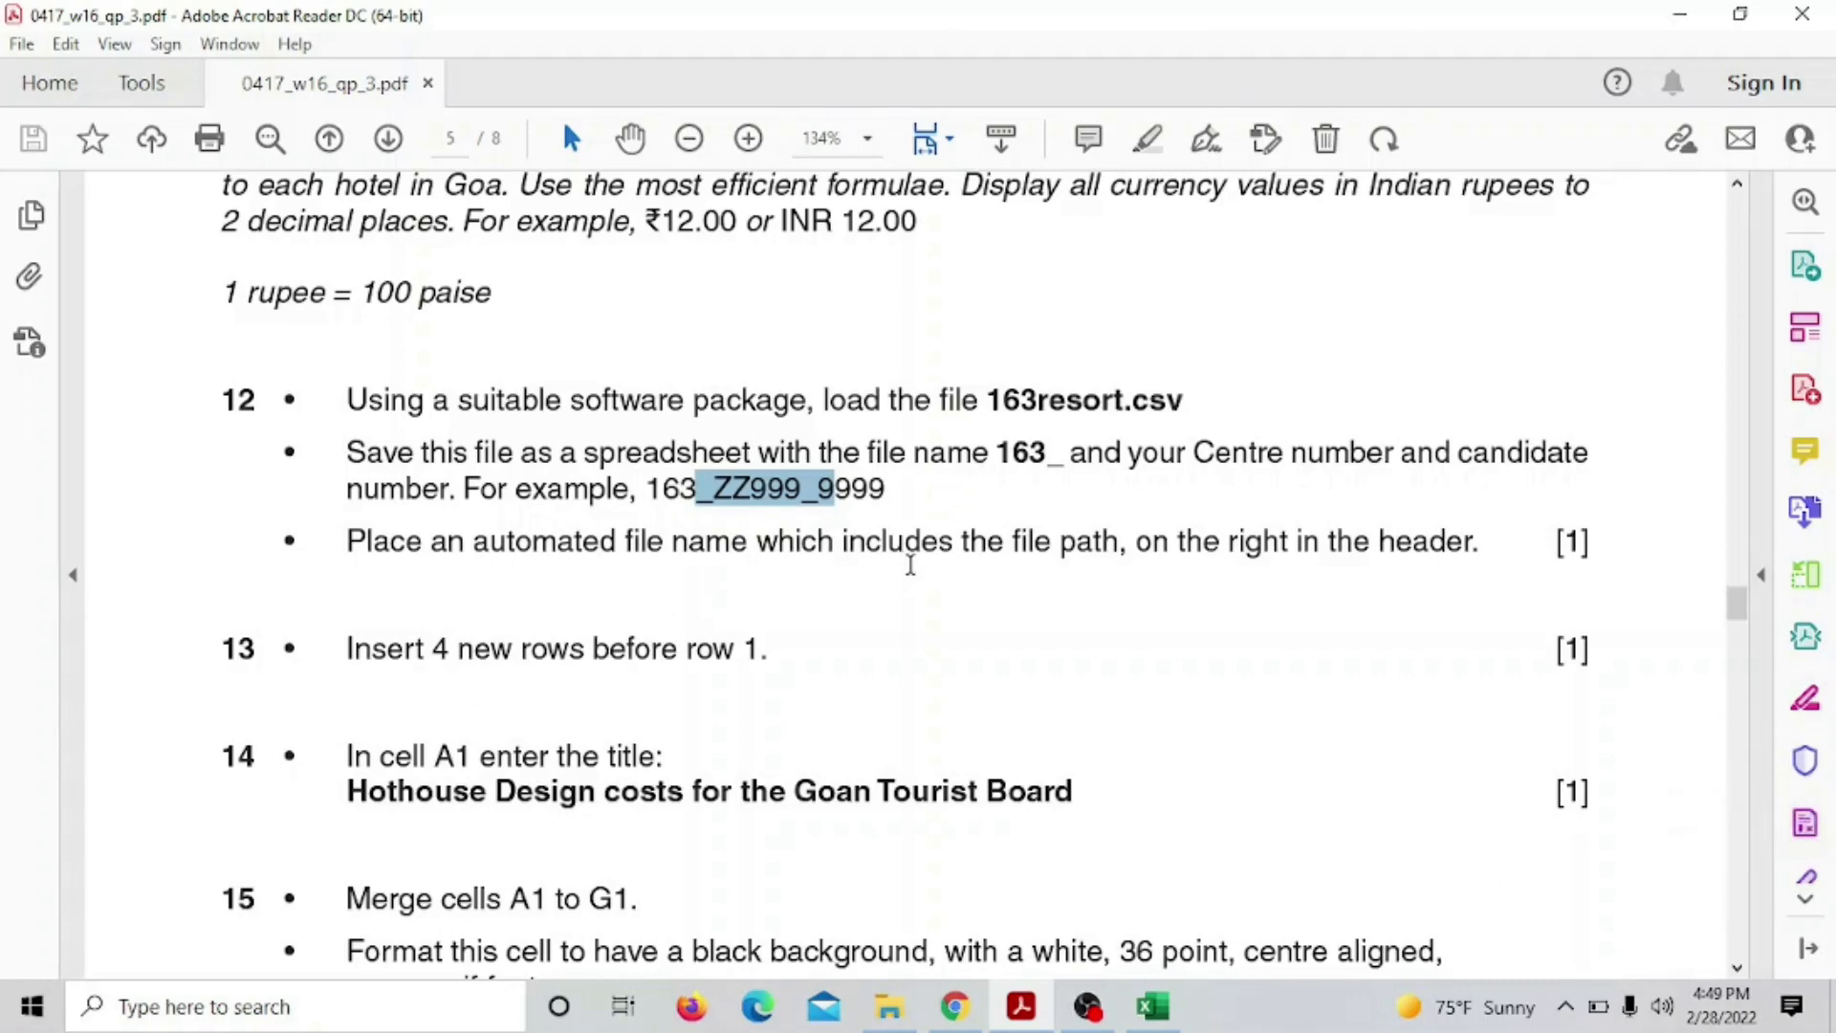
pyautogui.moveTo(1014, 542); pyautogui.dragTo(1119, 542)
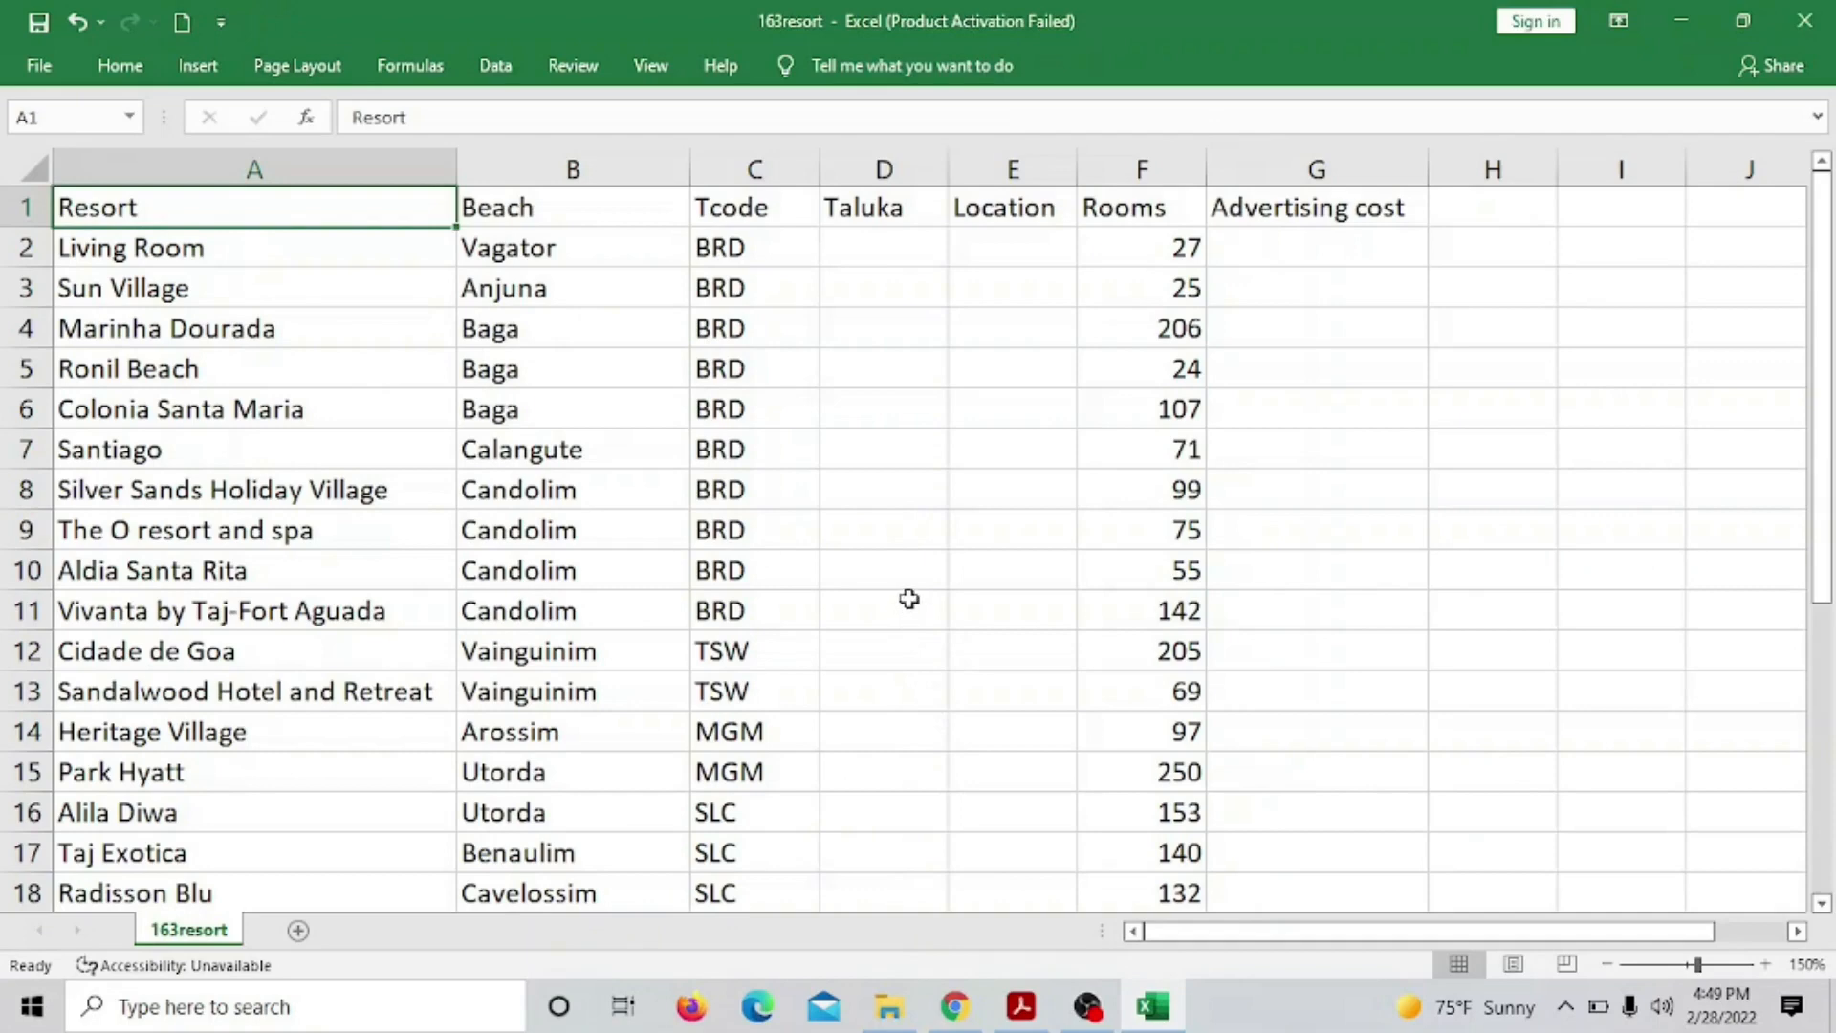
# Save 163resort in PAPER 3 as an Excel Workbook, adding centre and candidate details to the name
pyautogui.click(42, 59)
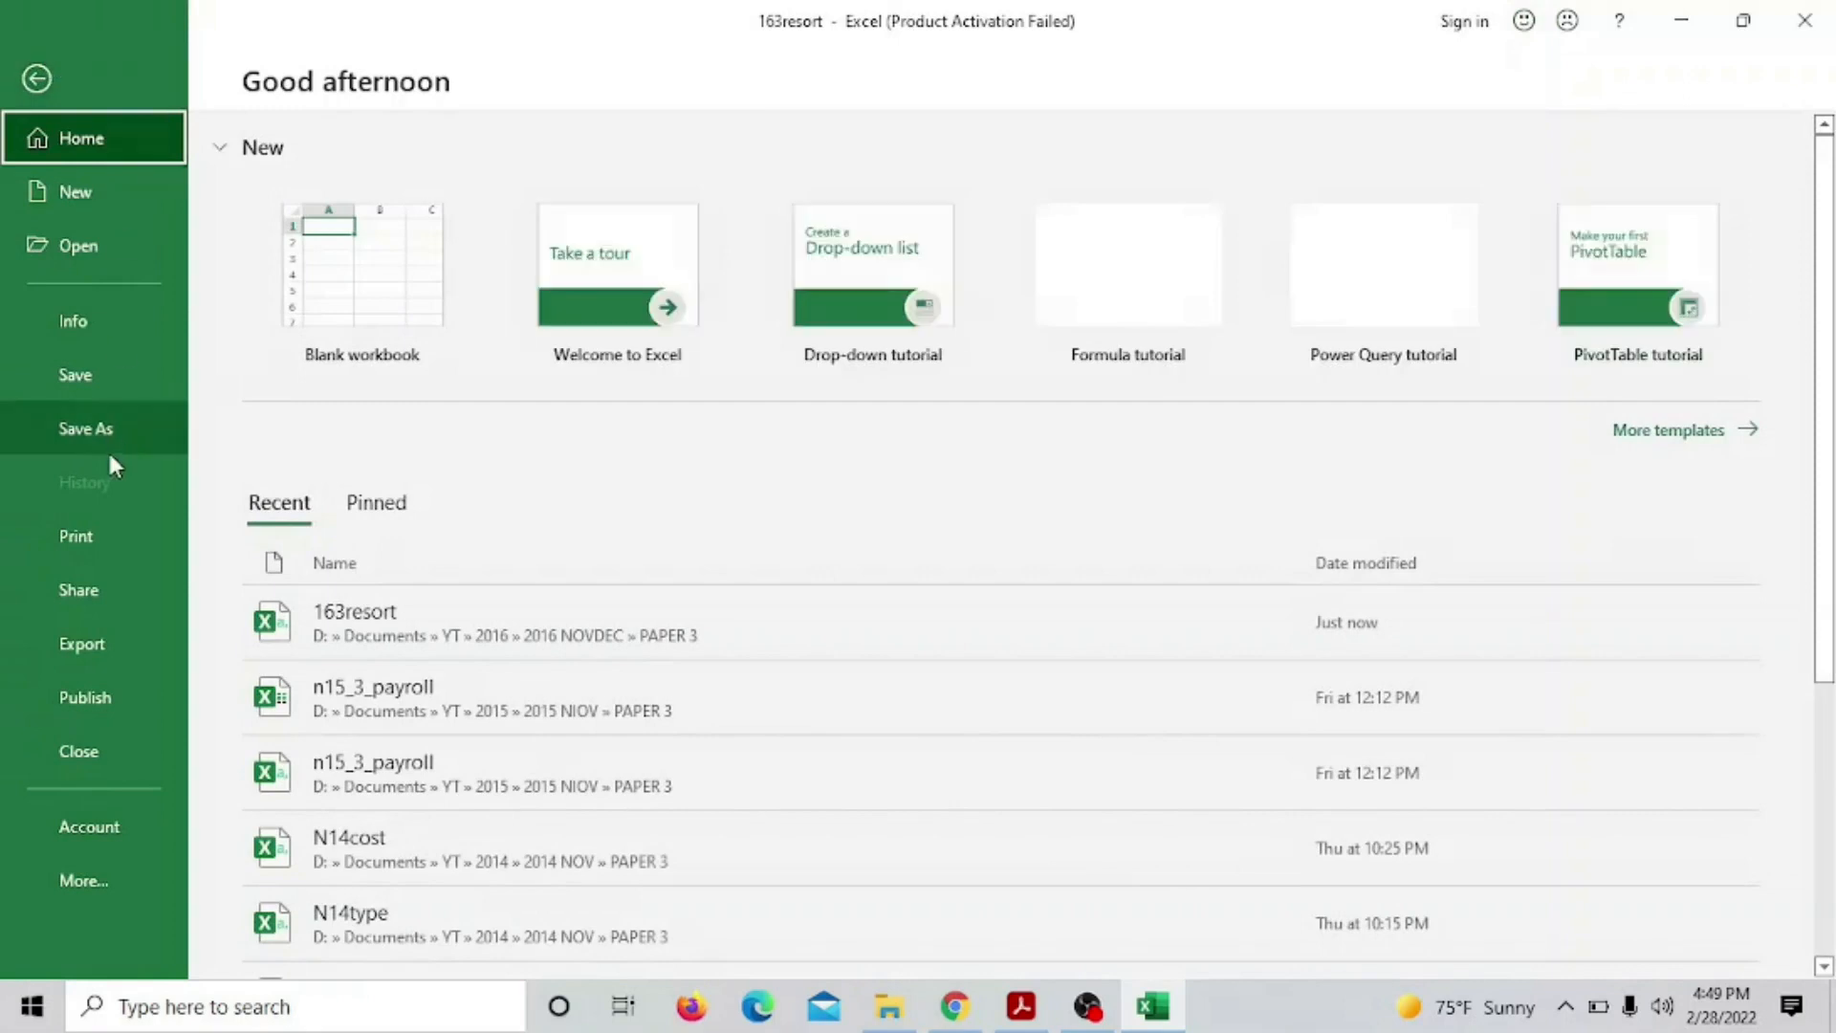
pyautogui.click(112, 430)
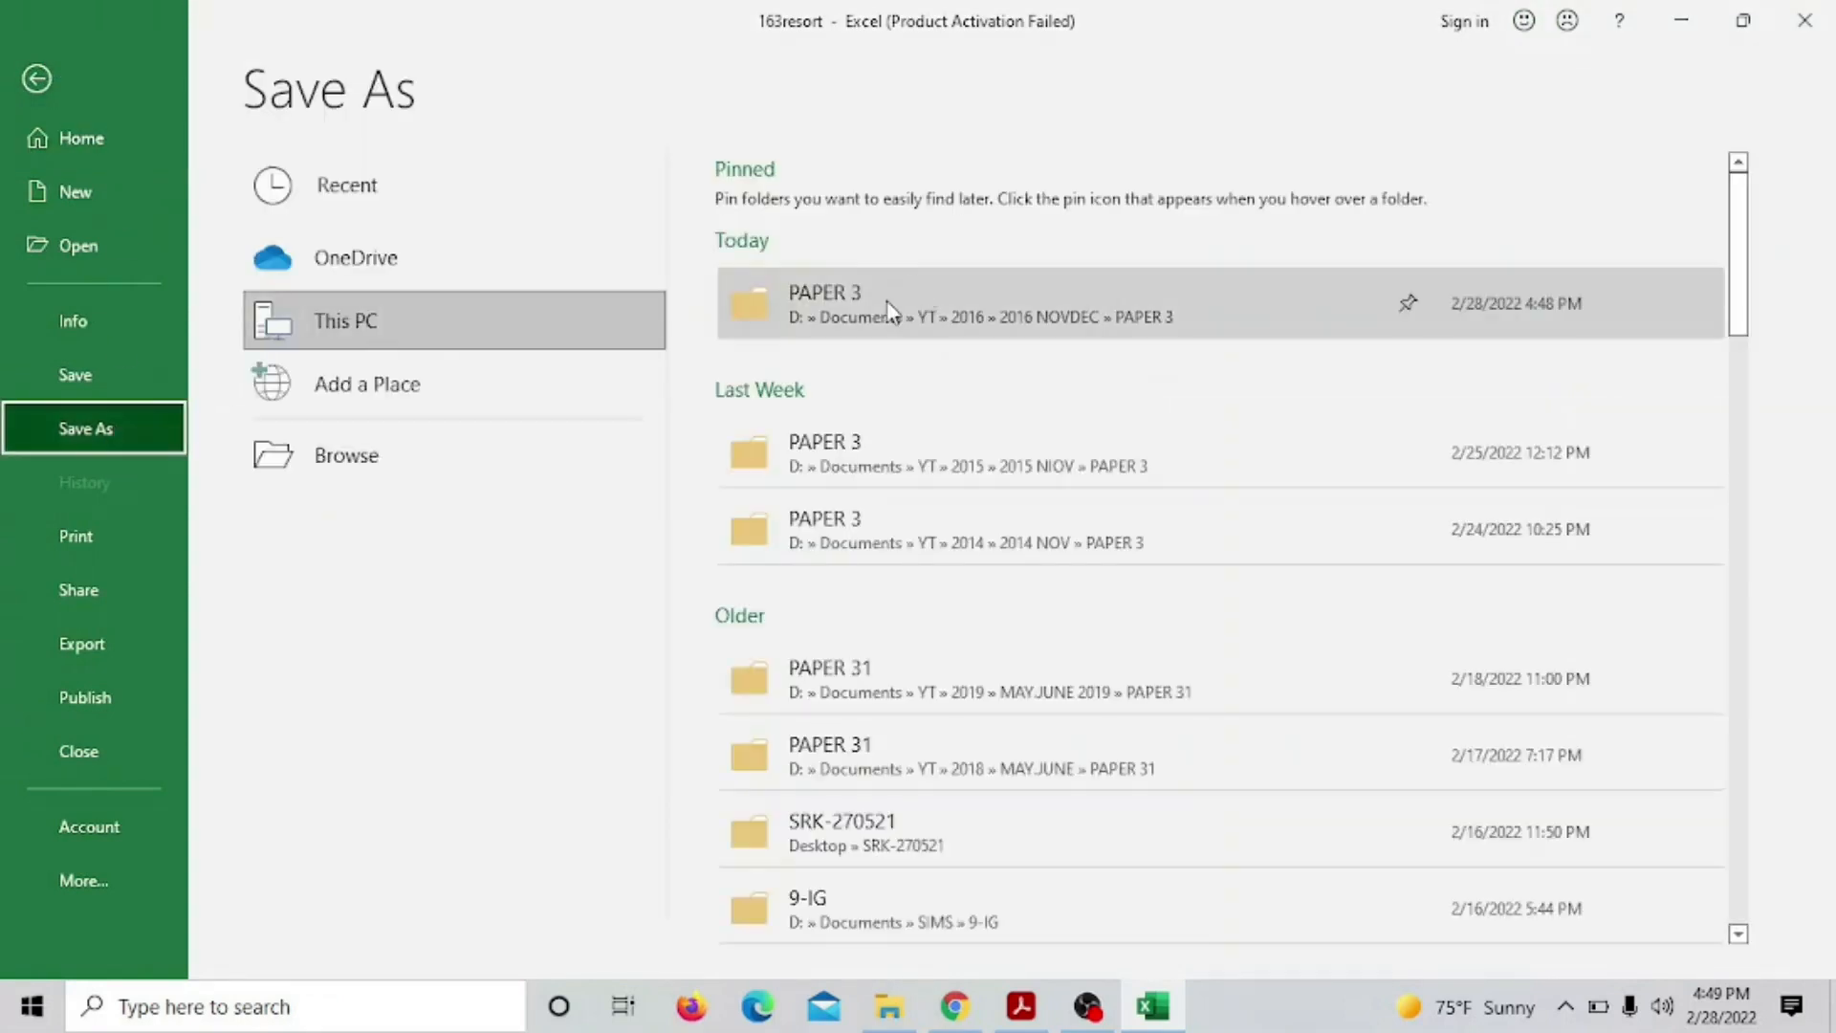
pyautogui.click(884, 299)
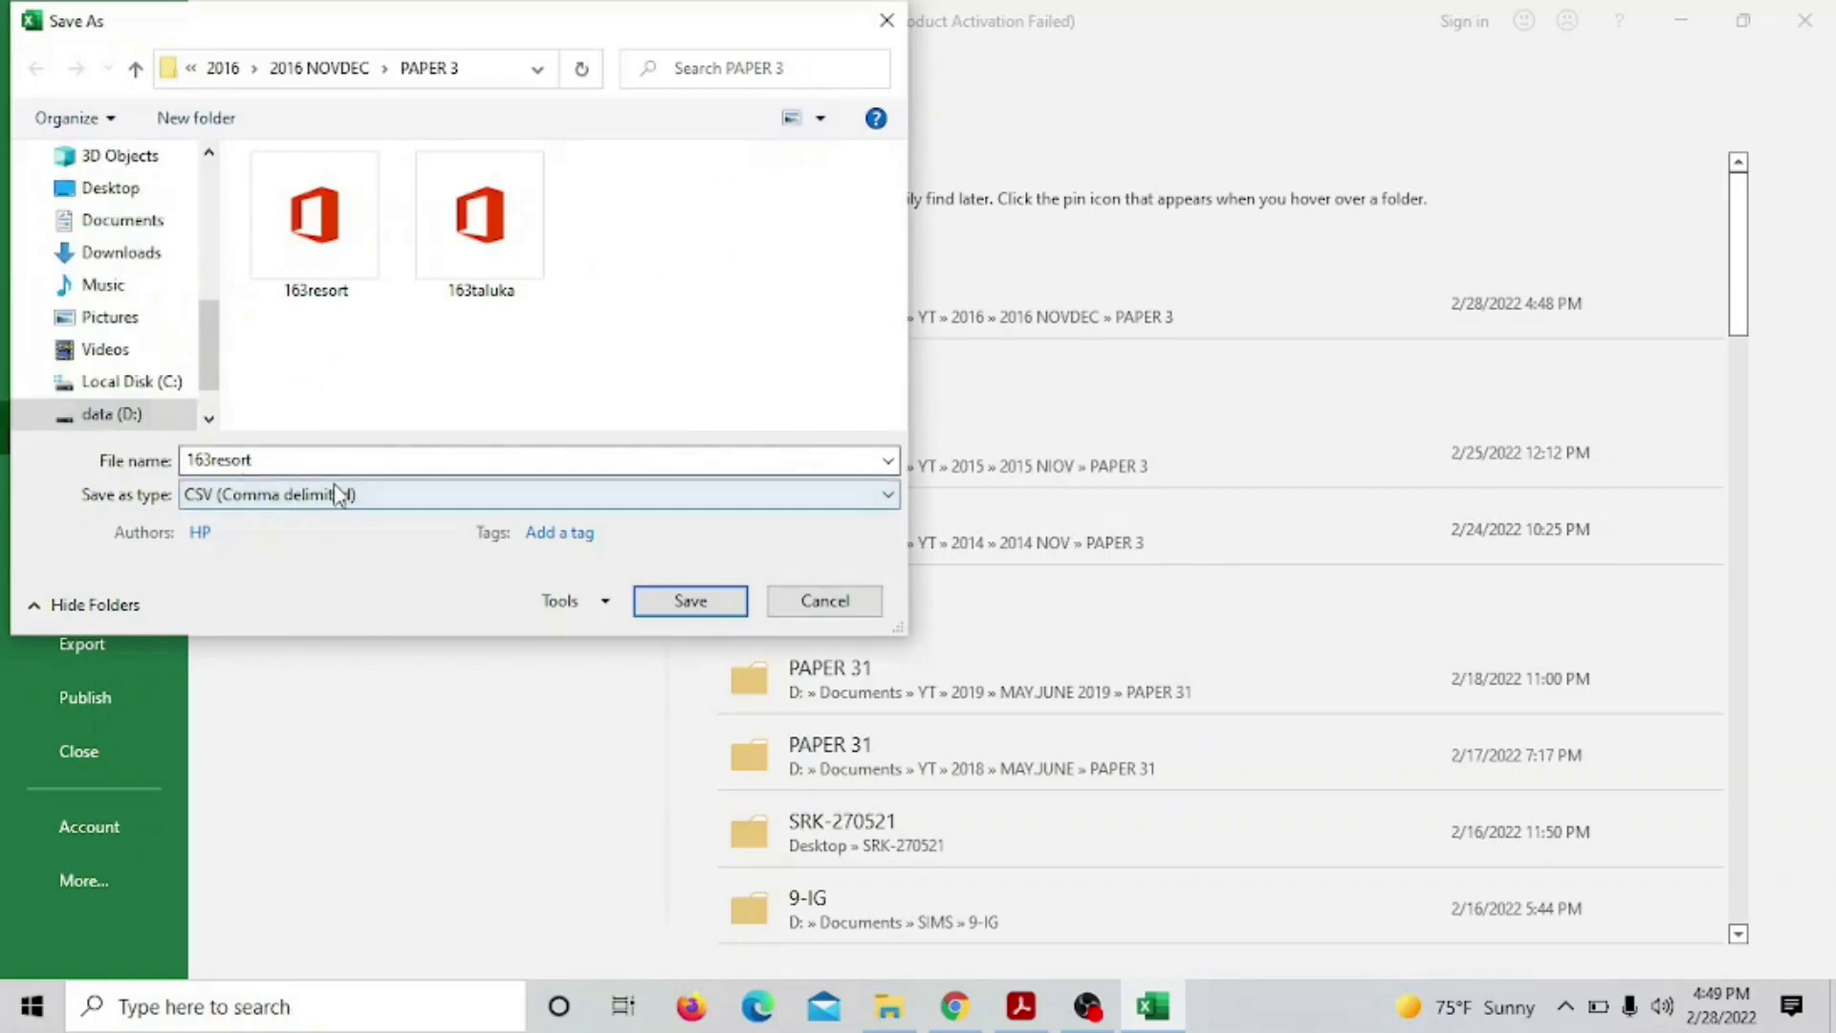
pyautogui.click(251, 460)
pyautogui.click(260, 460)
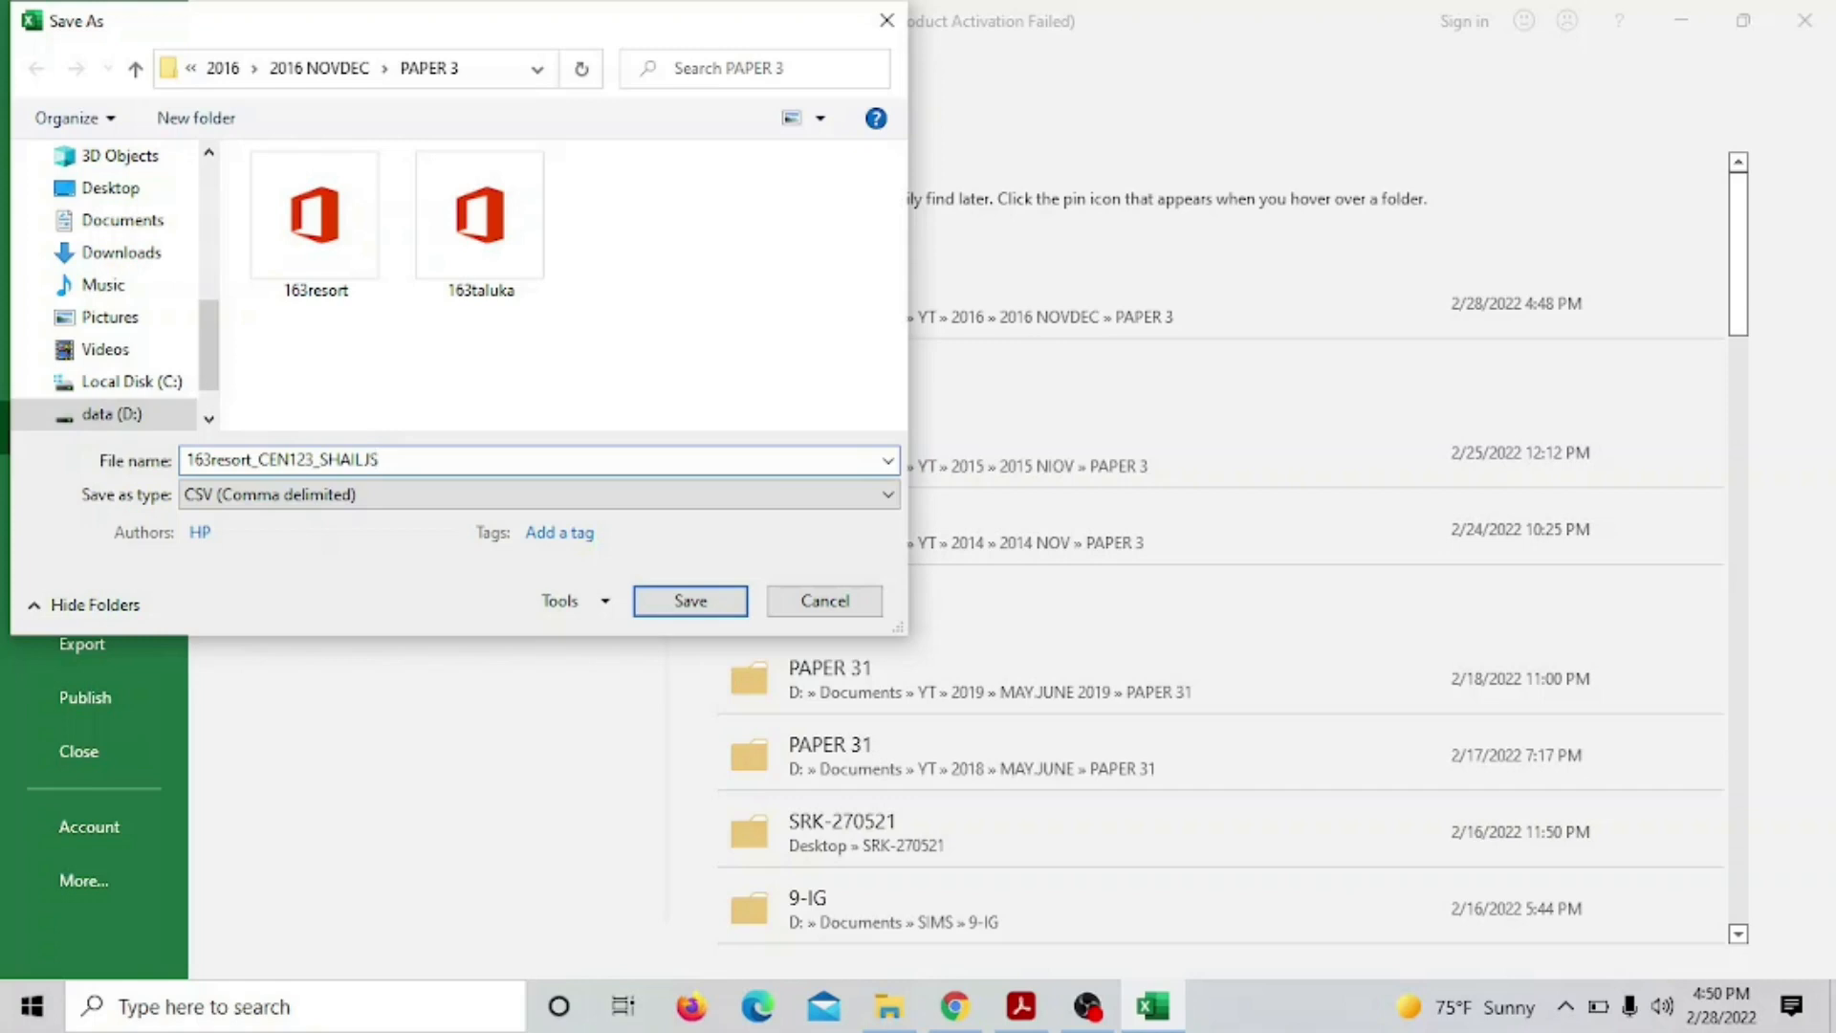
pyautogui.write('123')
pyautogui.click(411, 505)
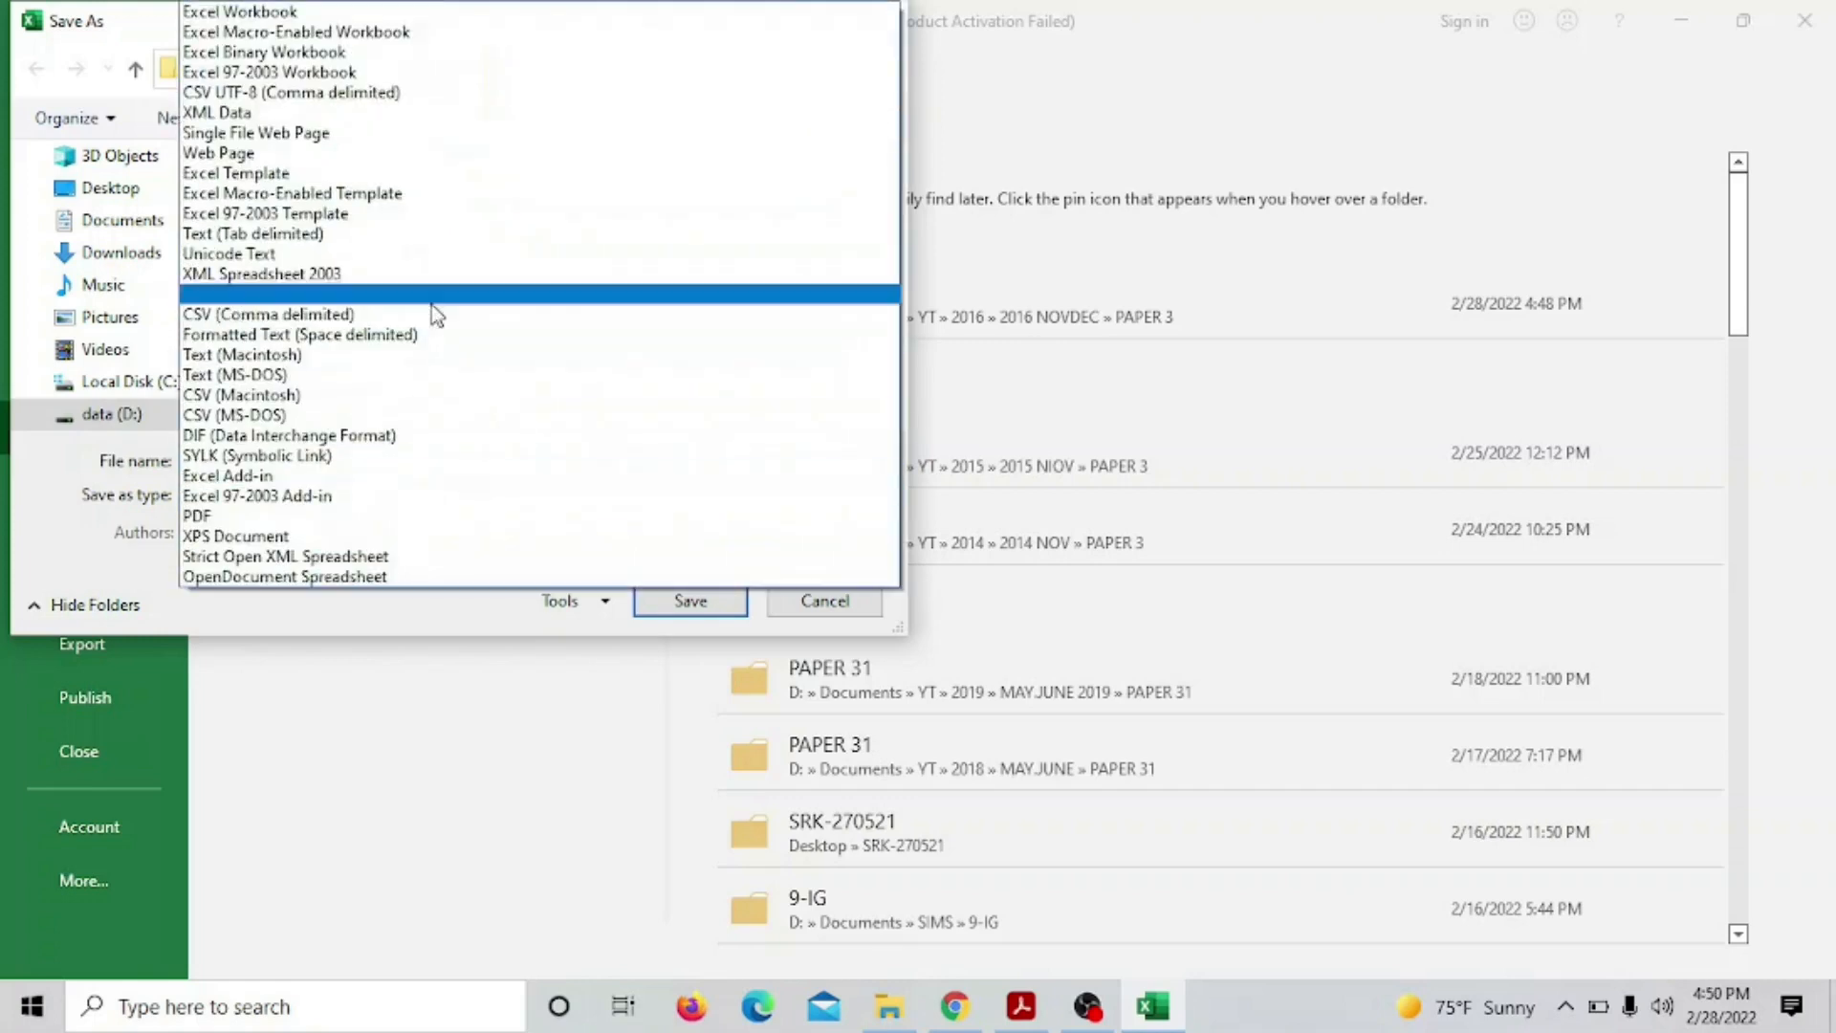
pyautogui.click(455, 14)
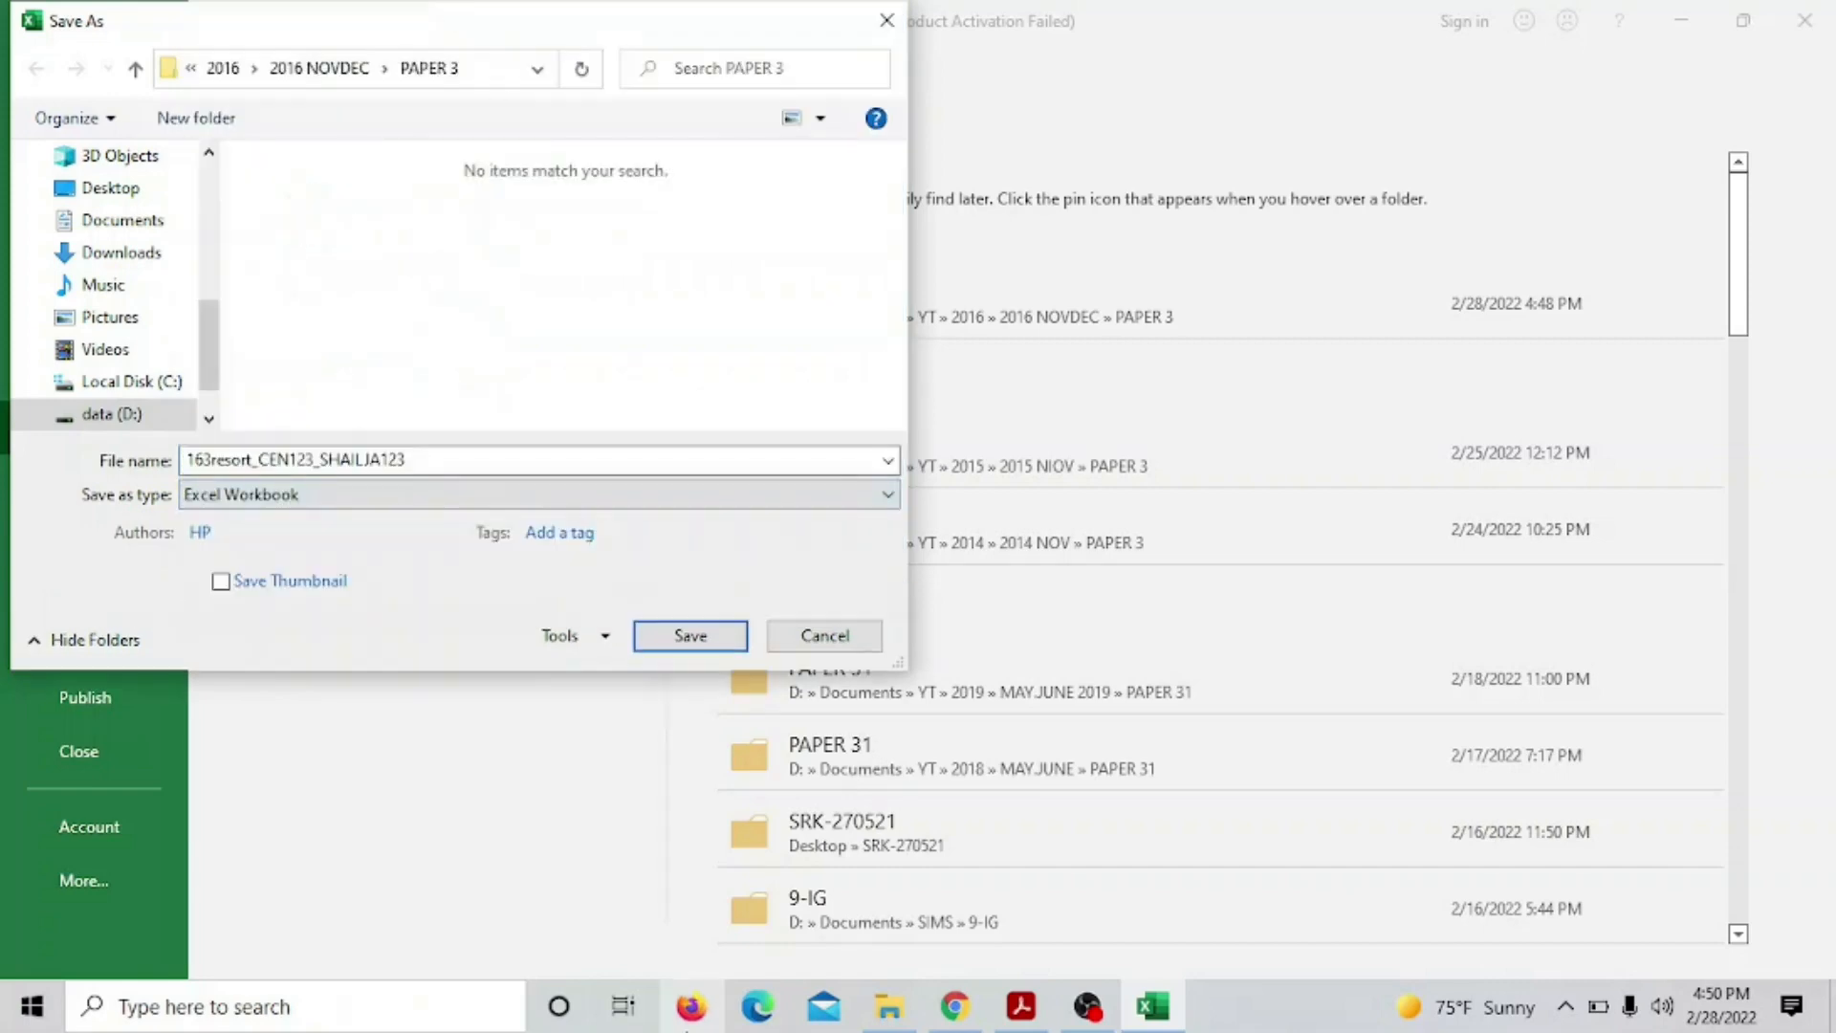
pyautogui.click(673, 636)
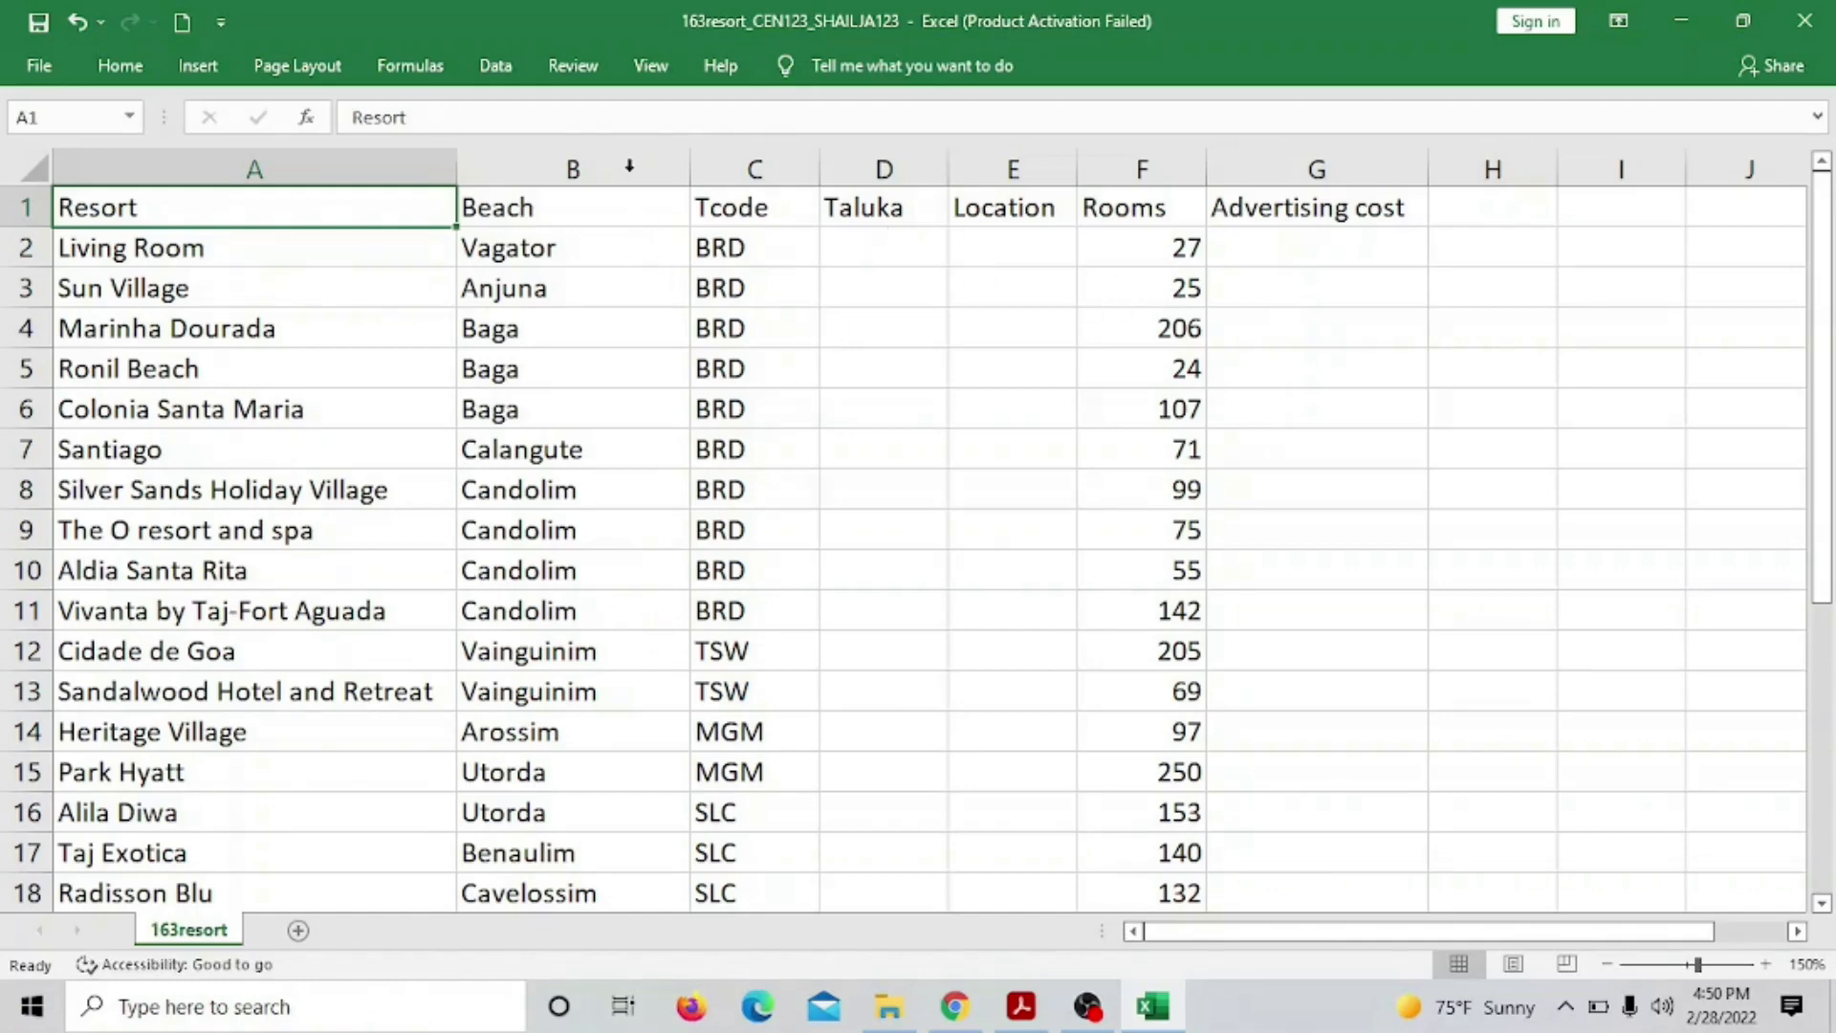
# Switch the sheet to Page Layout view and look through the ribbon tabs
pyautogui.click(651, 67)
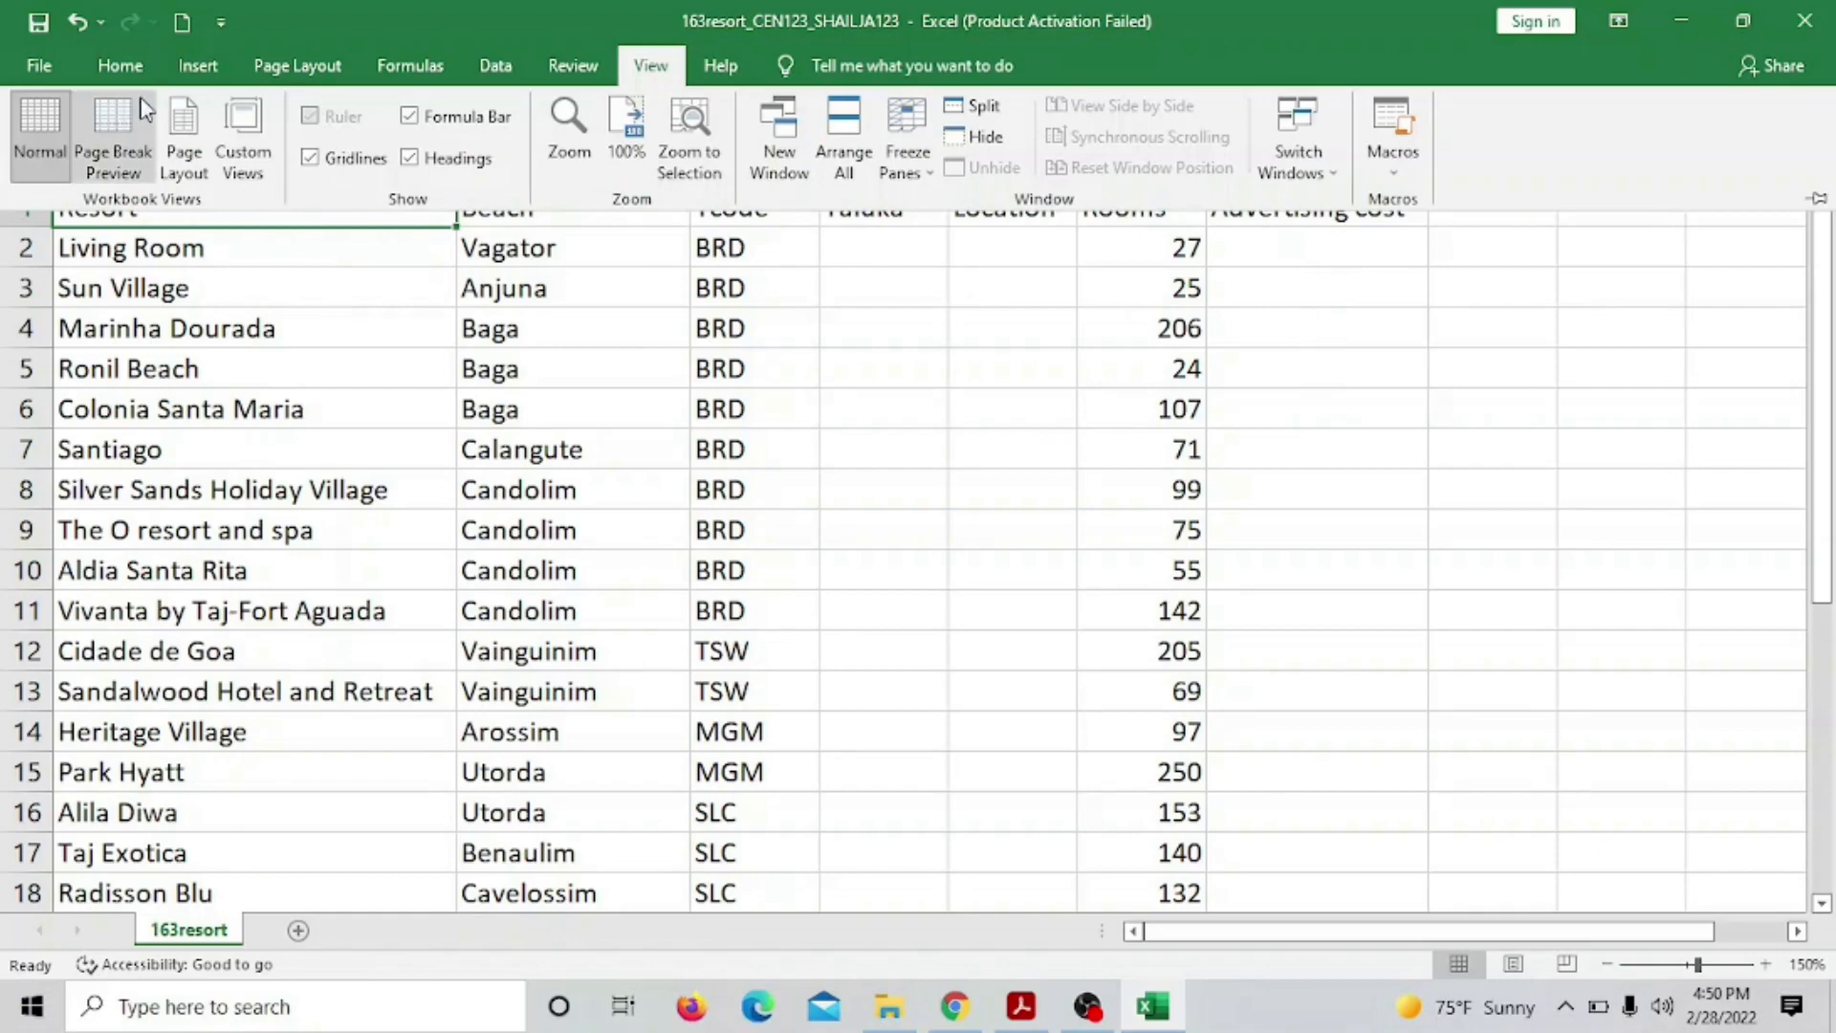
pyautogui.click(193, 118)
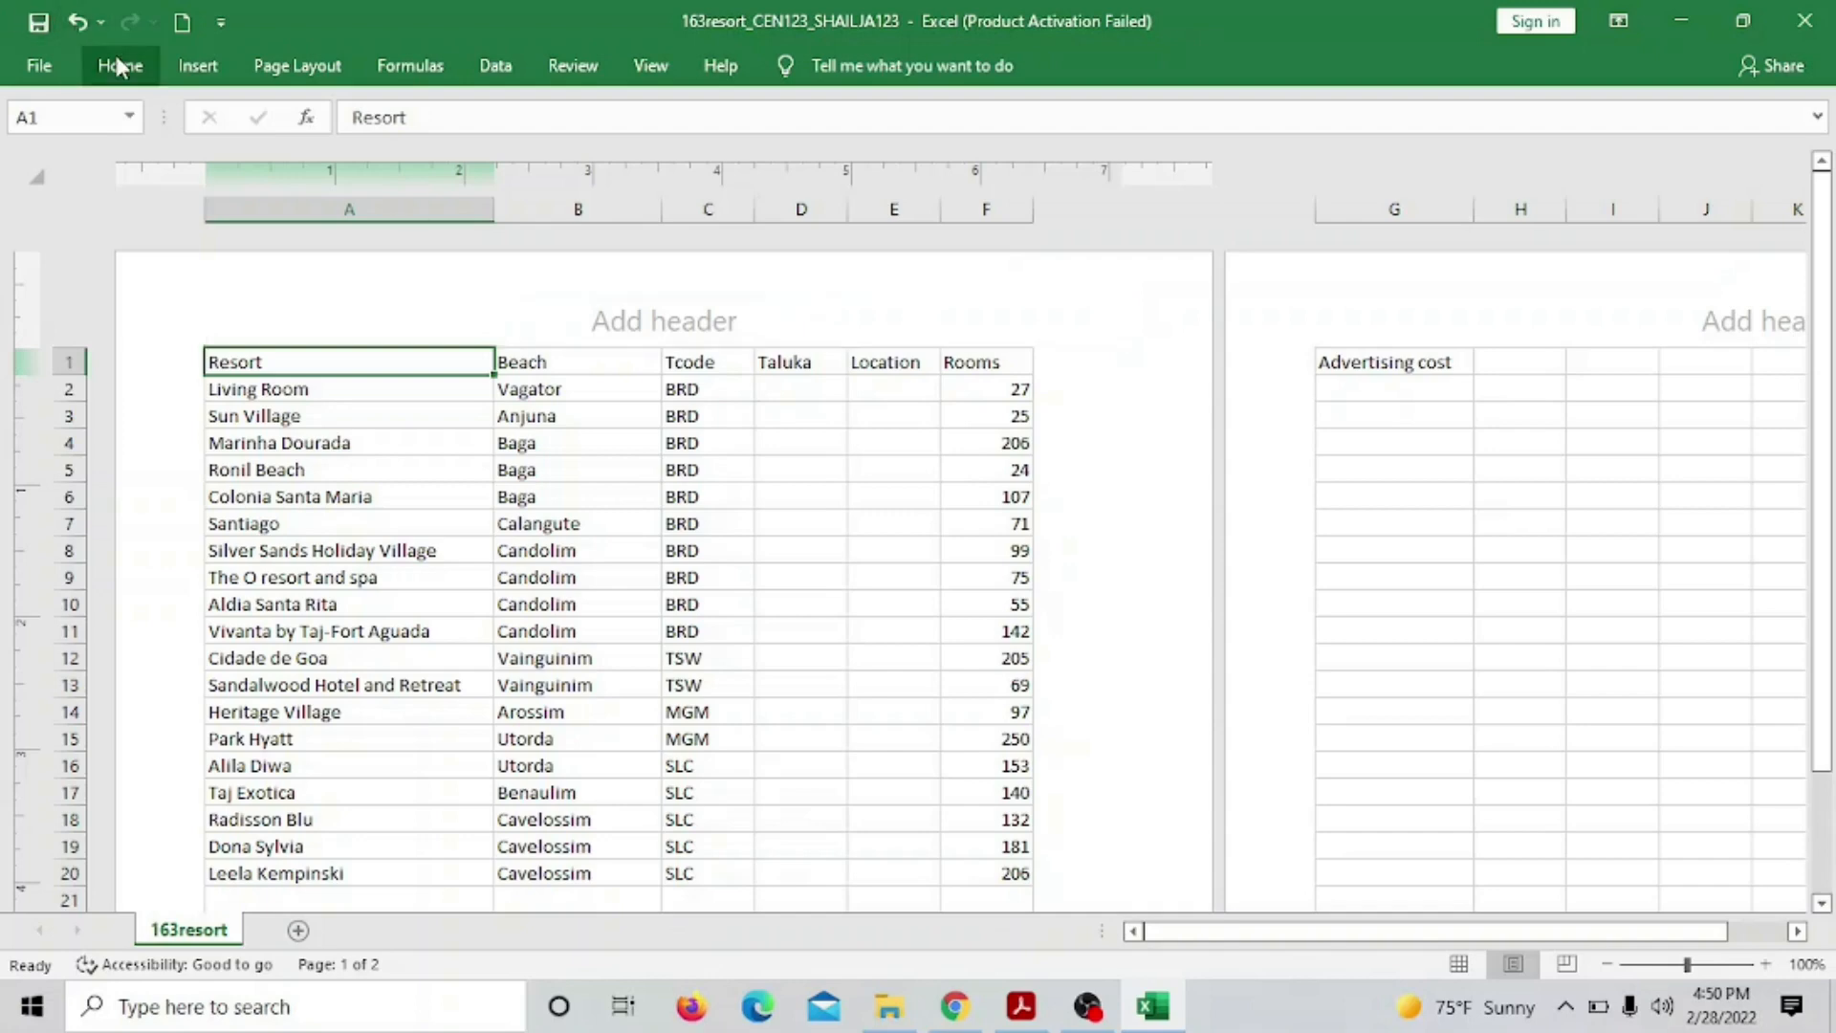
pyautogui.click(207, 67)
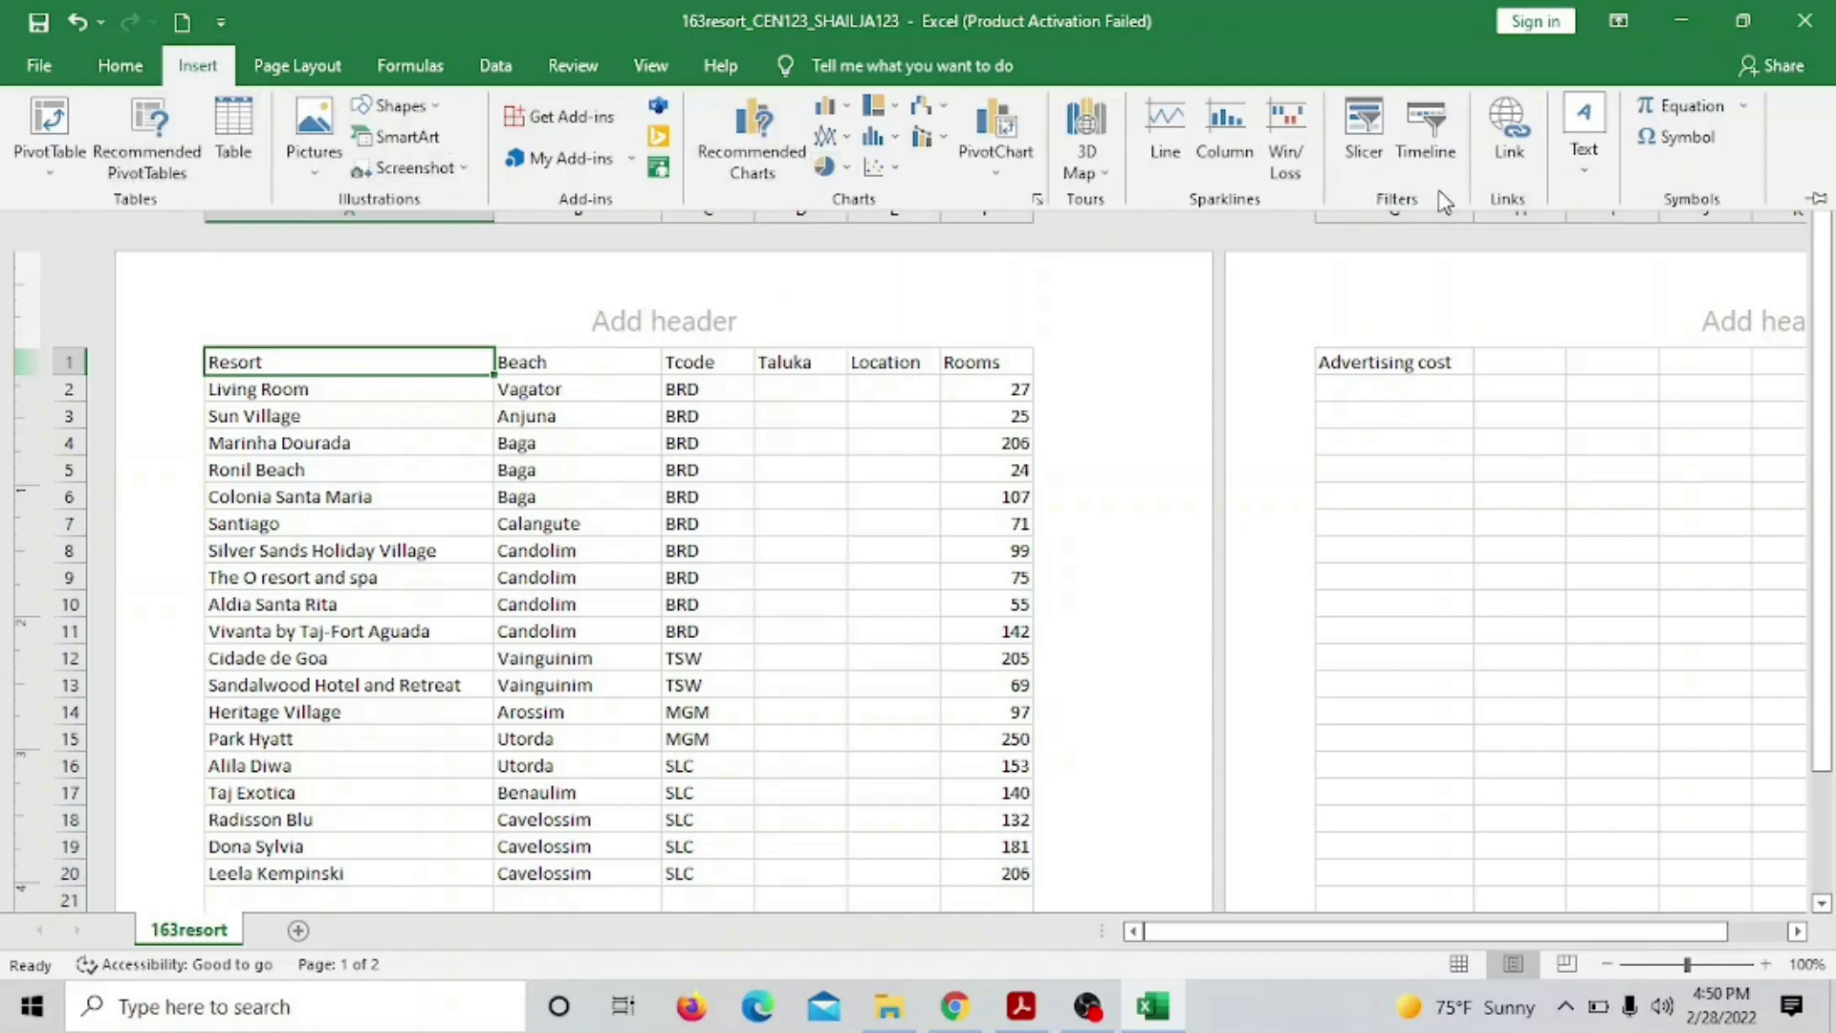
pyautogui.click(121, 69)
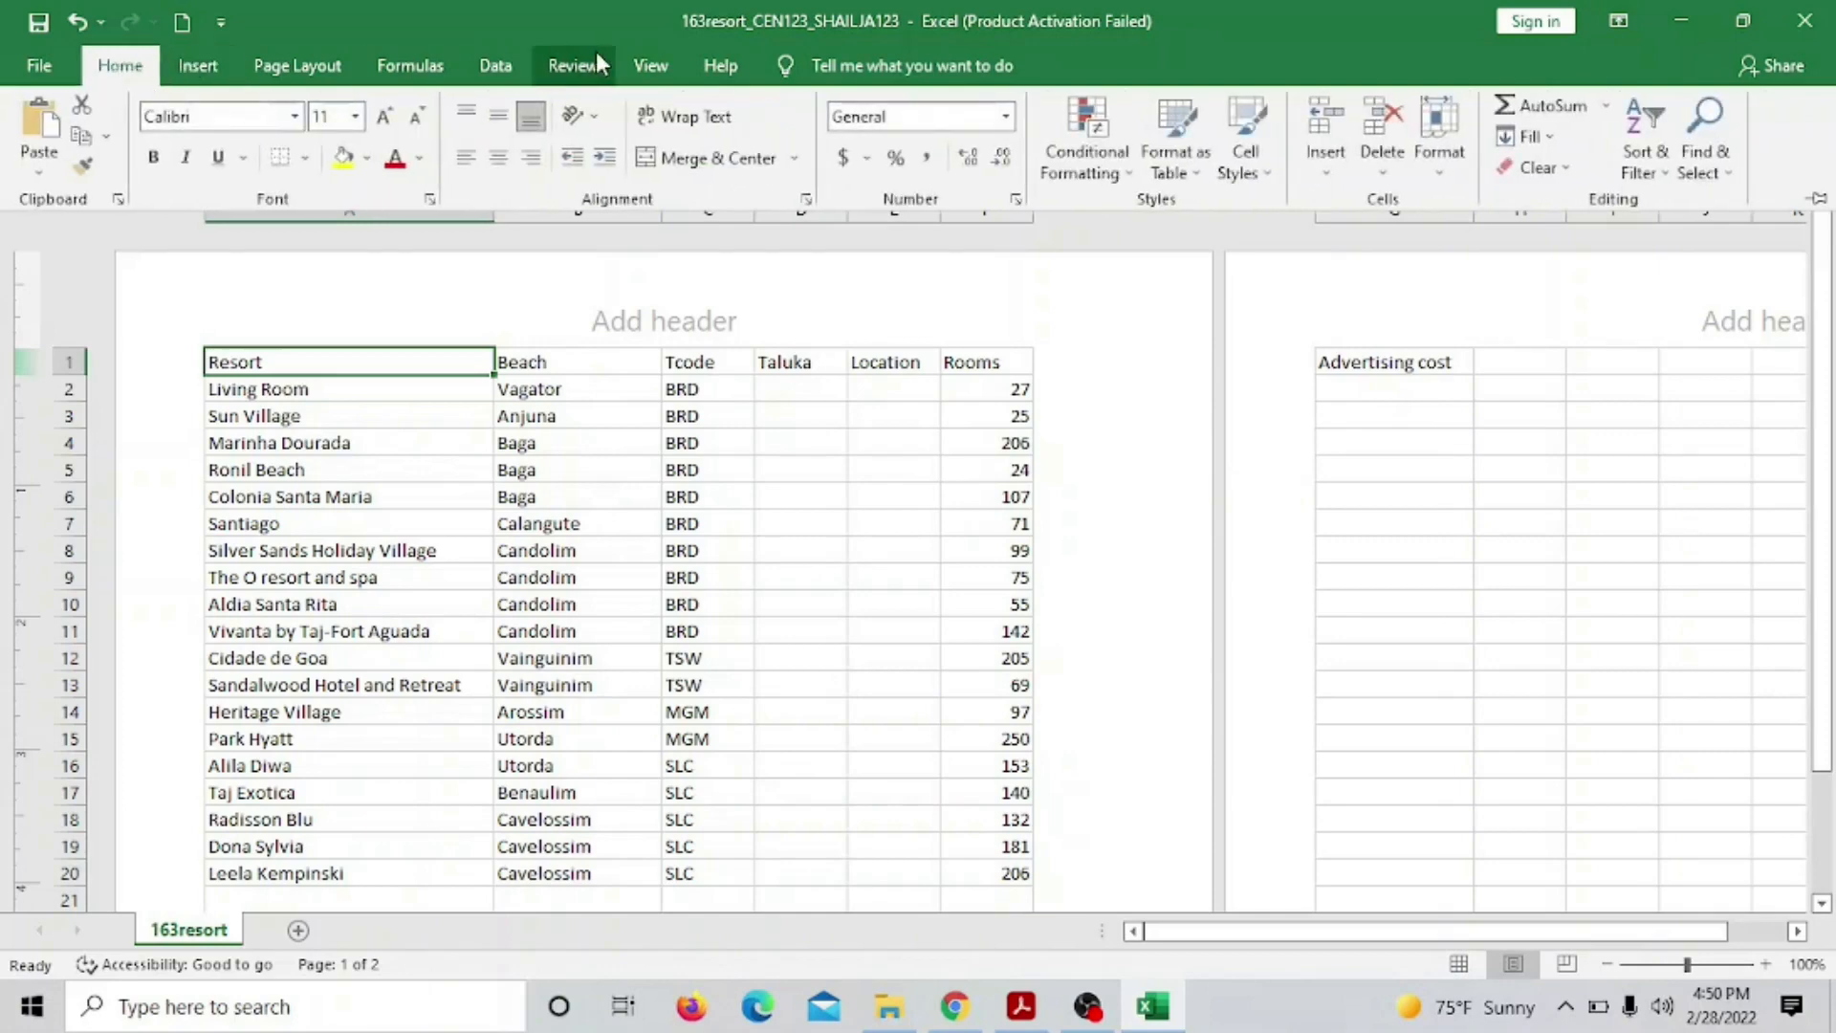
pyautogui.click(410, 65)
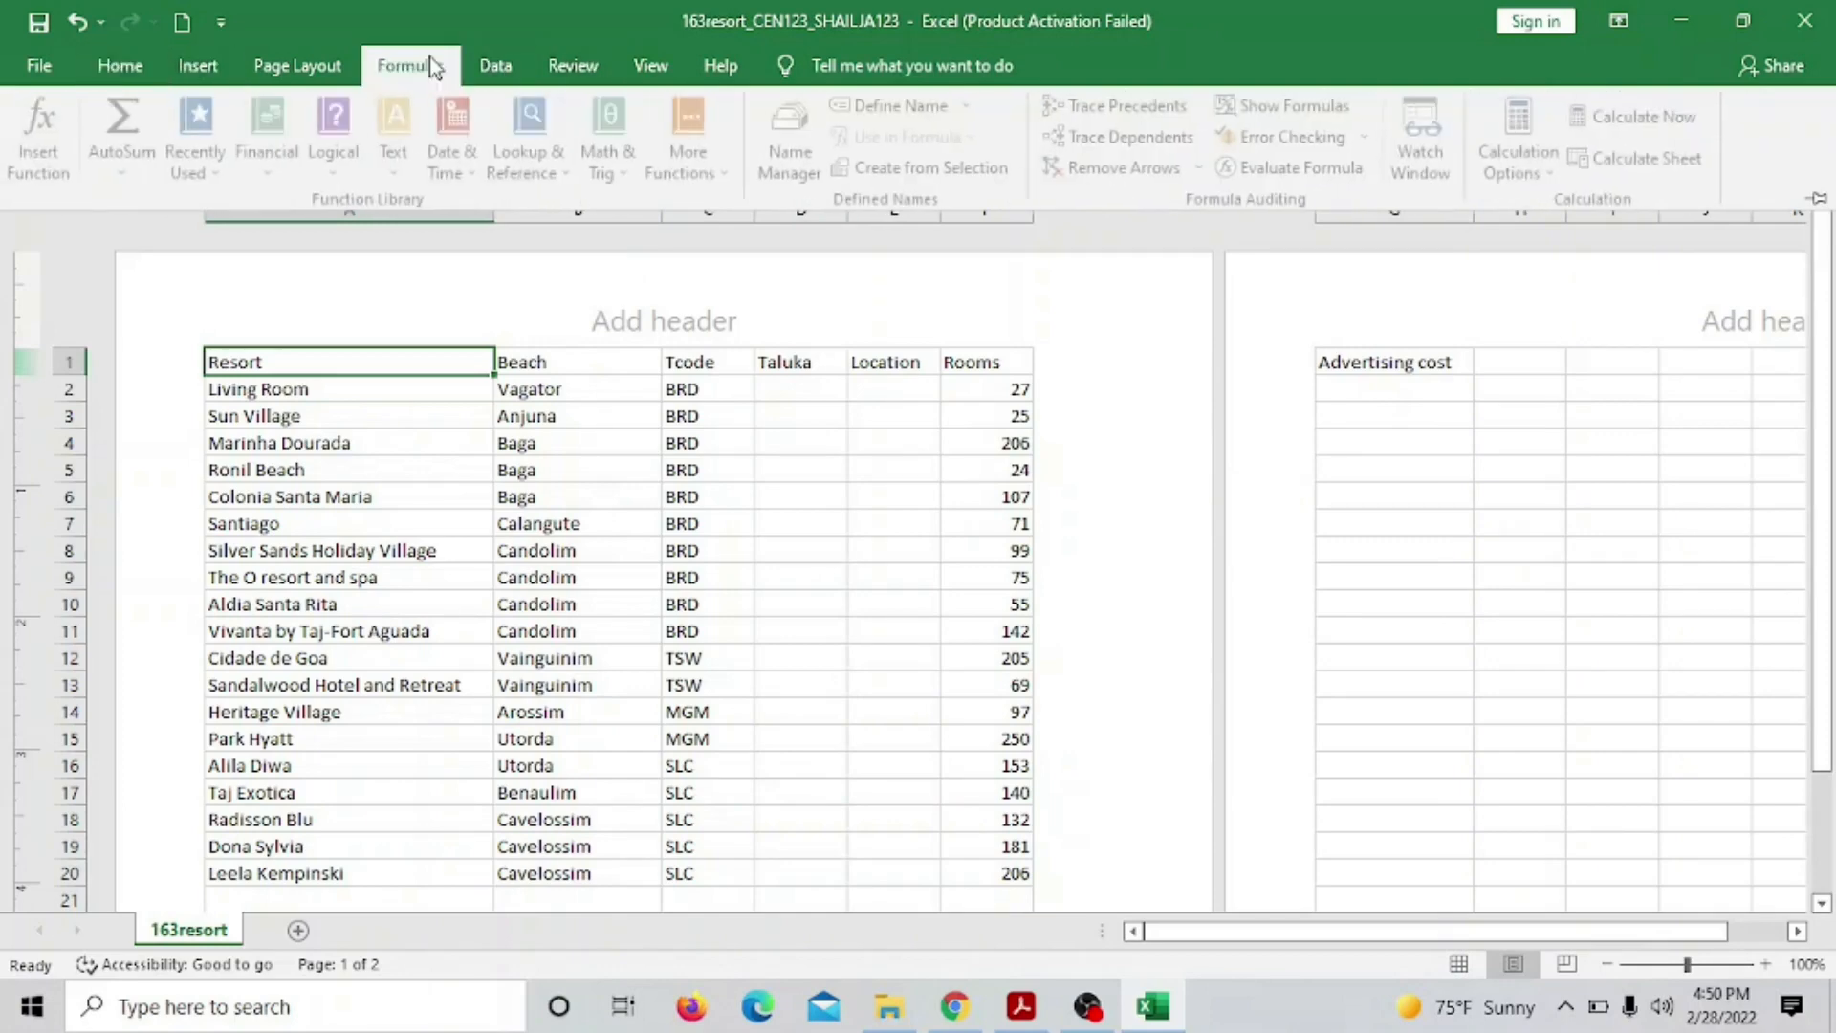
pyautogui.click(260, 76)
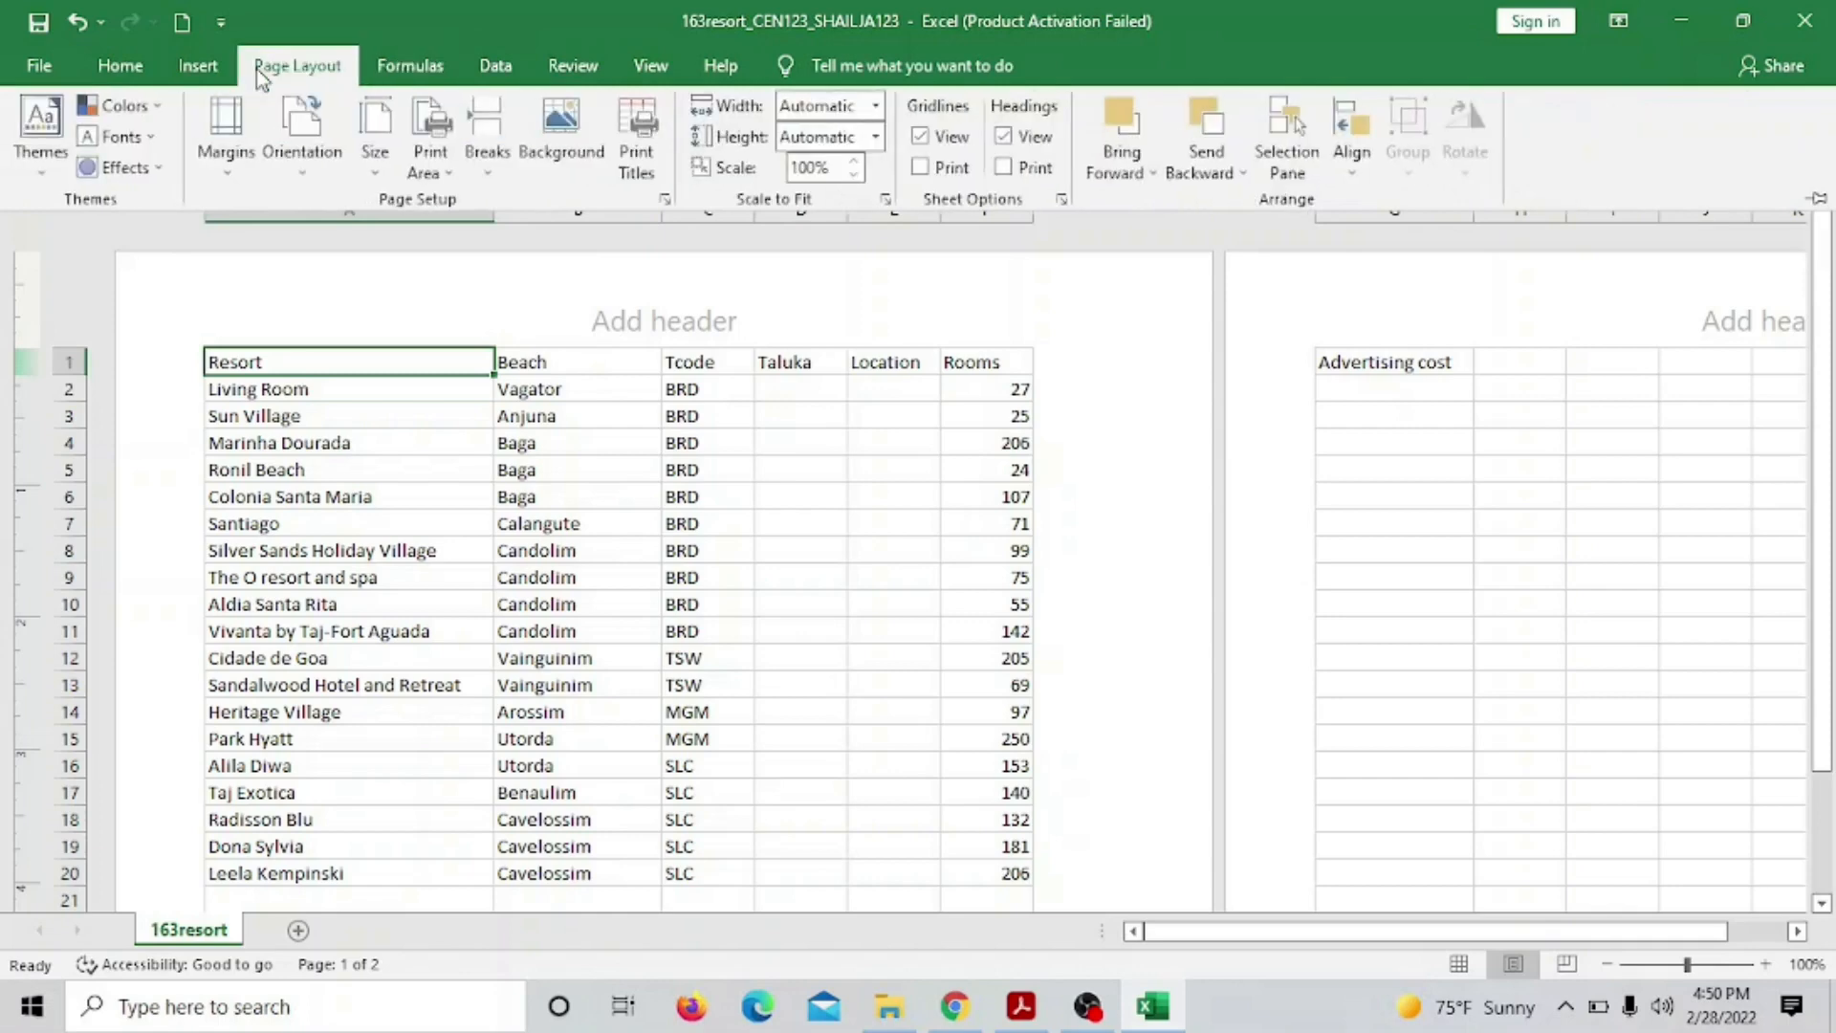
pyautogui.click(400, 65)
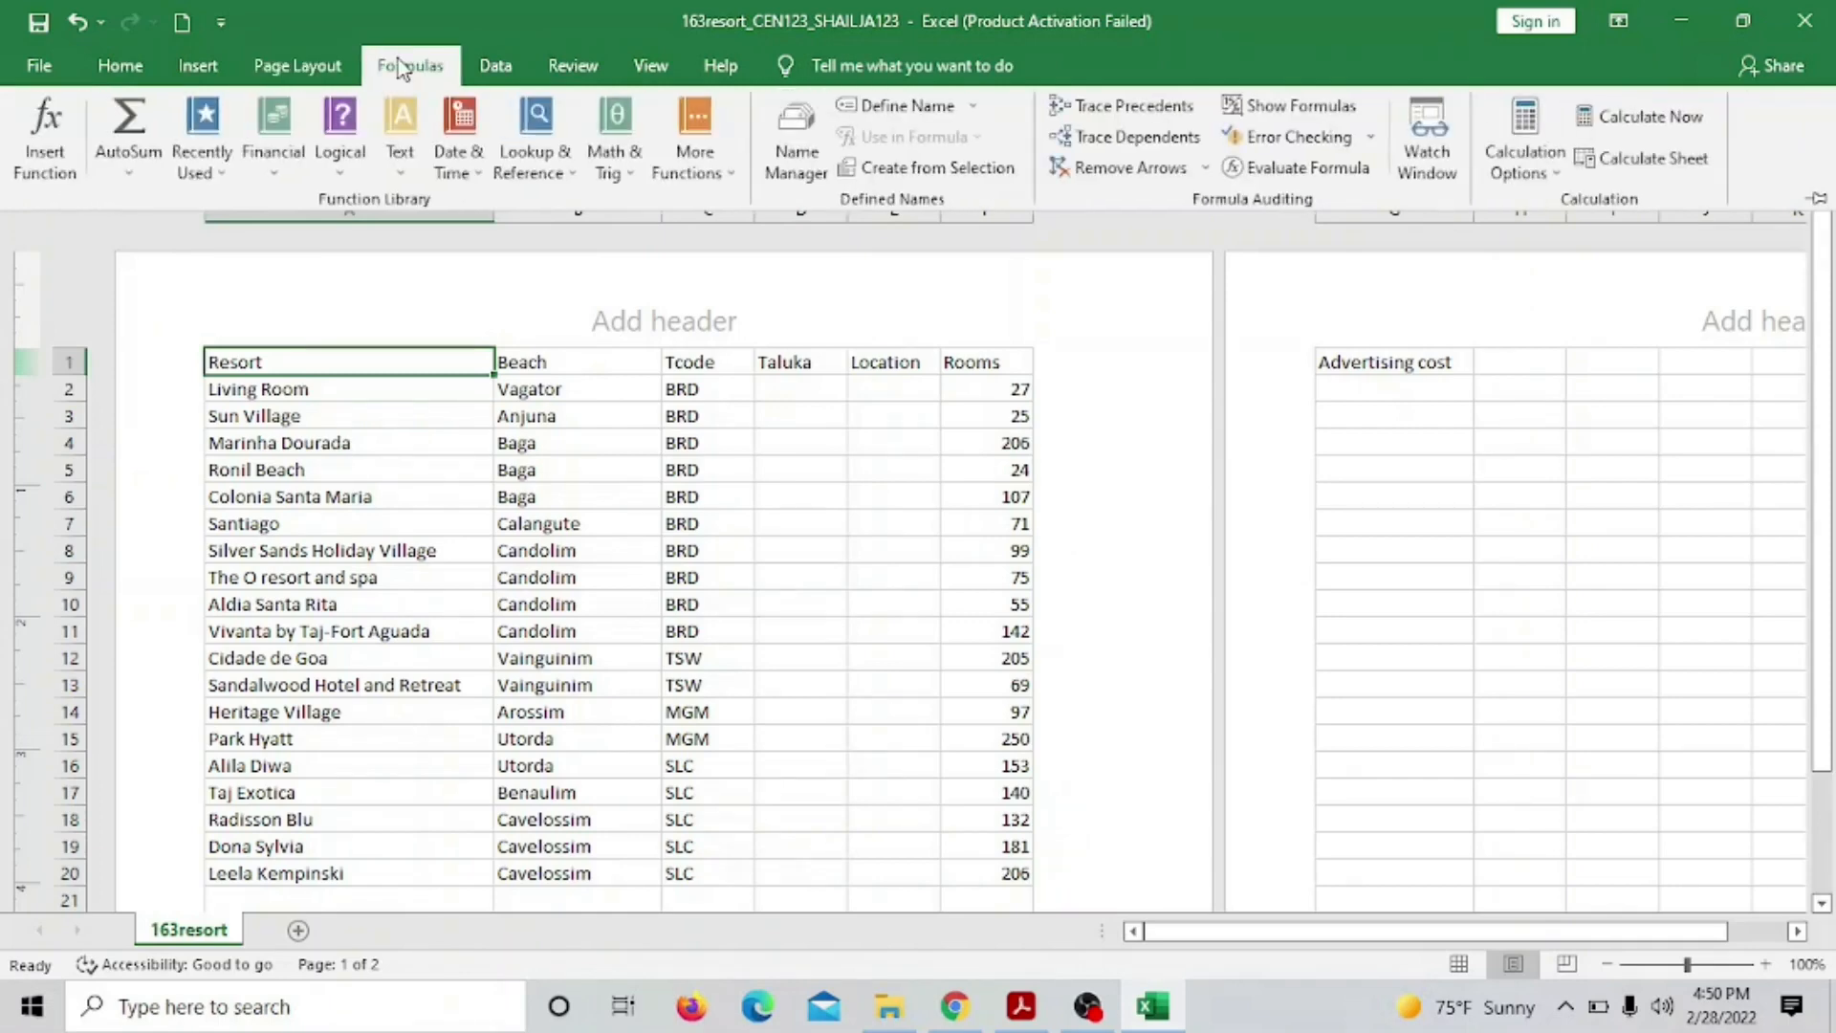
pyautogui.click(497, 67)
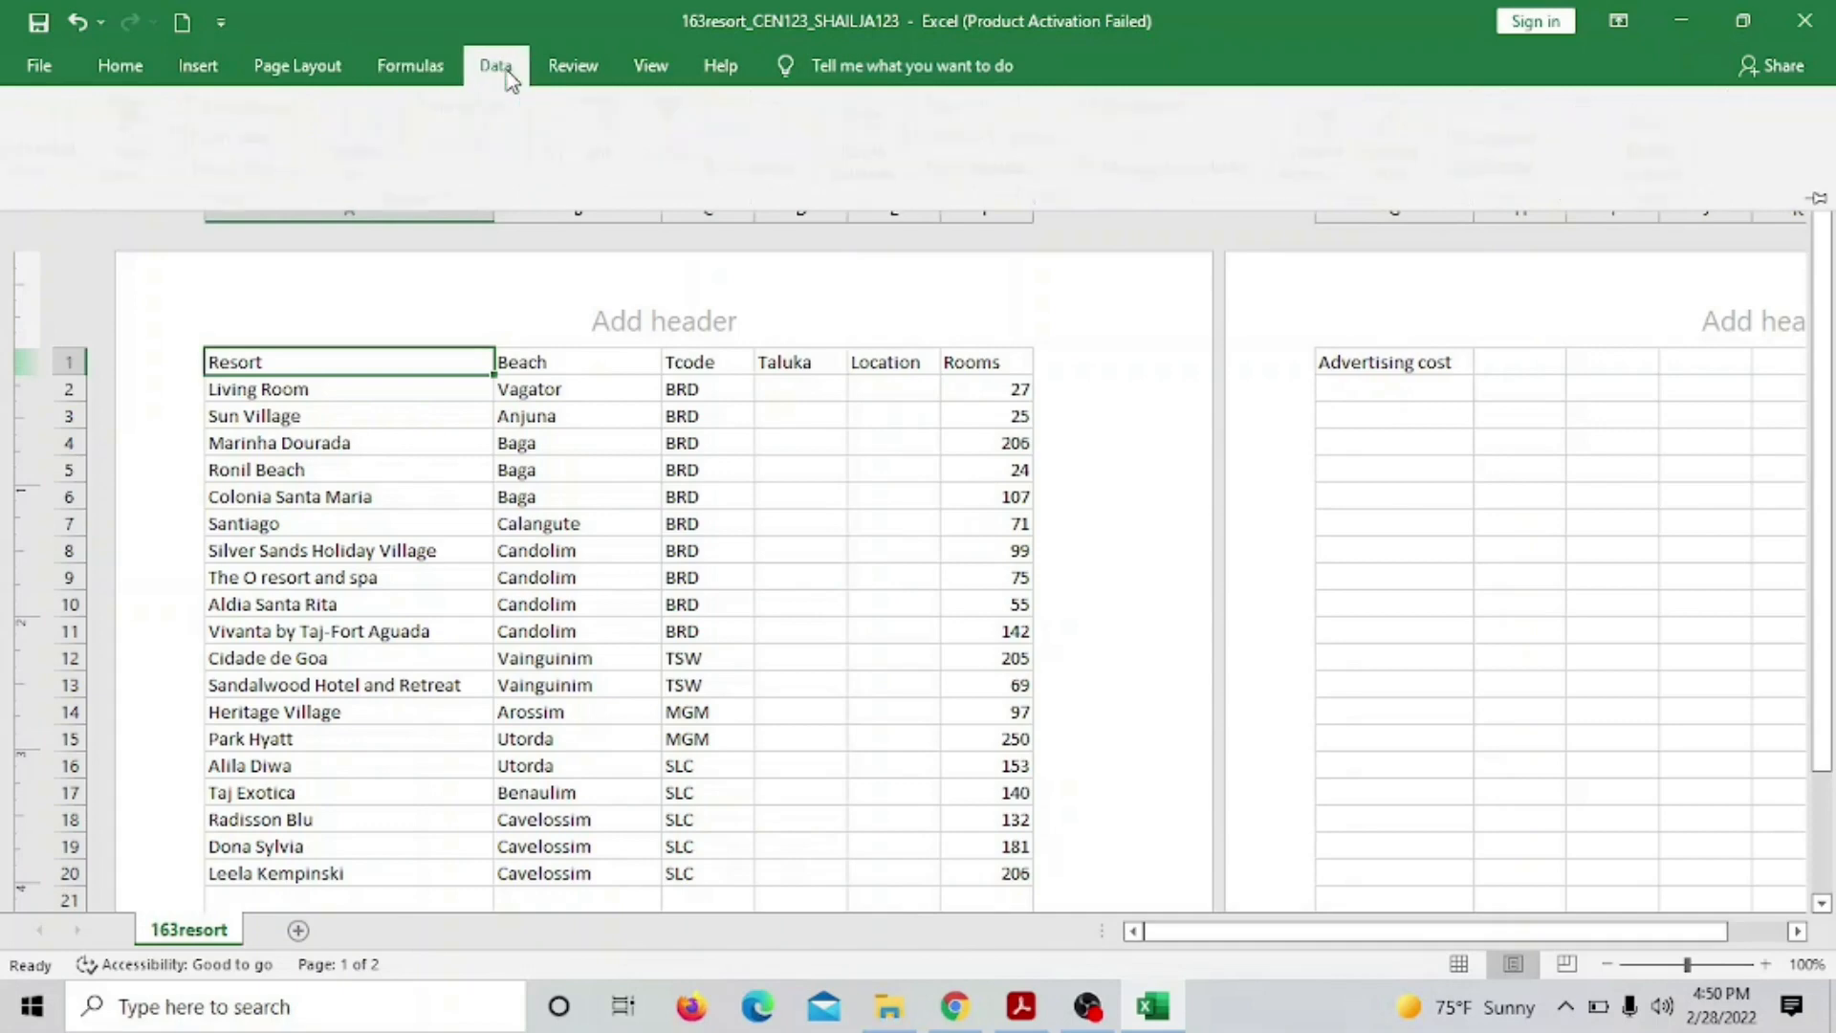
pyautogui.click(566, 69)
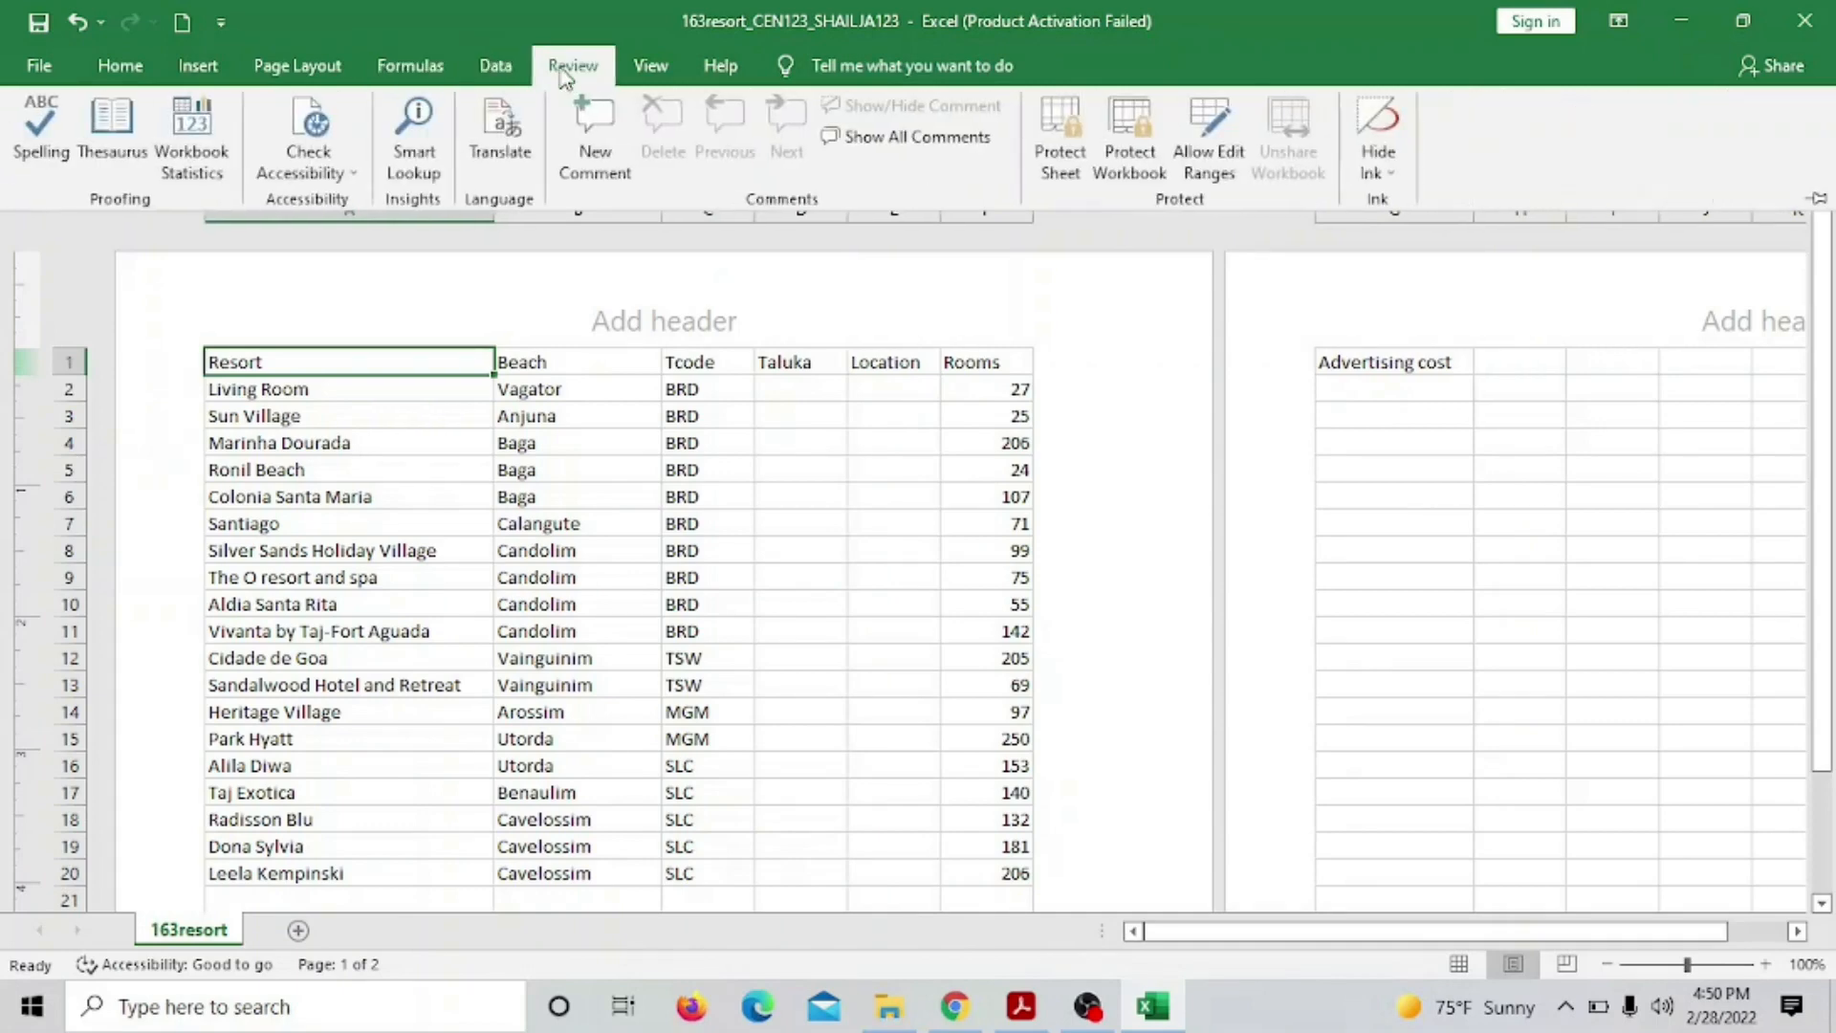
# Finish browsing the ribbon tabs, then collapse the ribbon to reveal the page header boxes
pyautogui.click(646, 73)
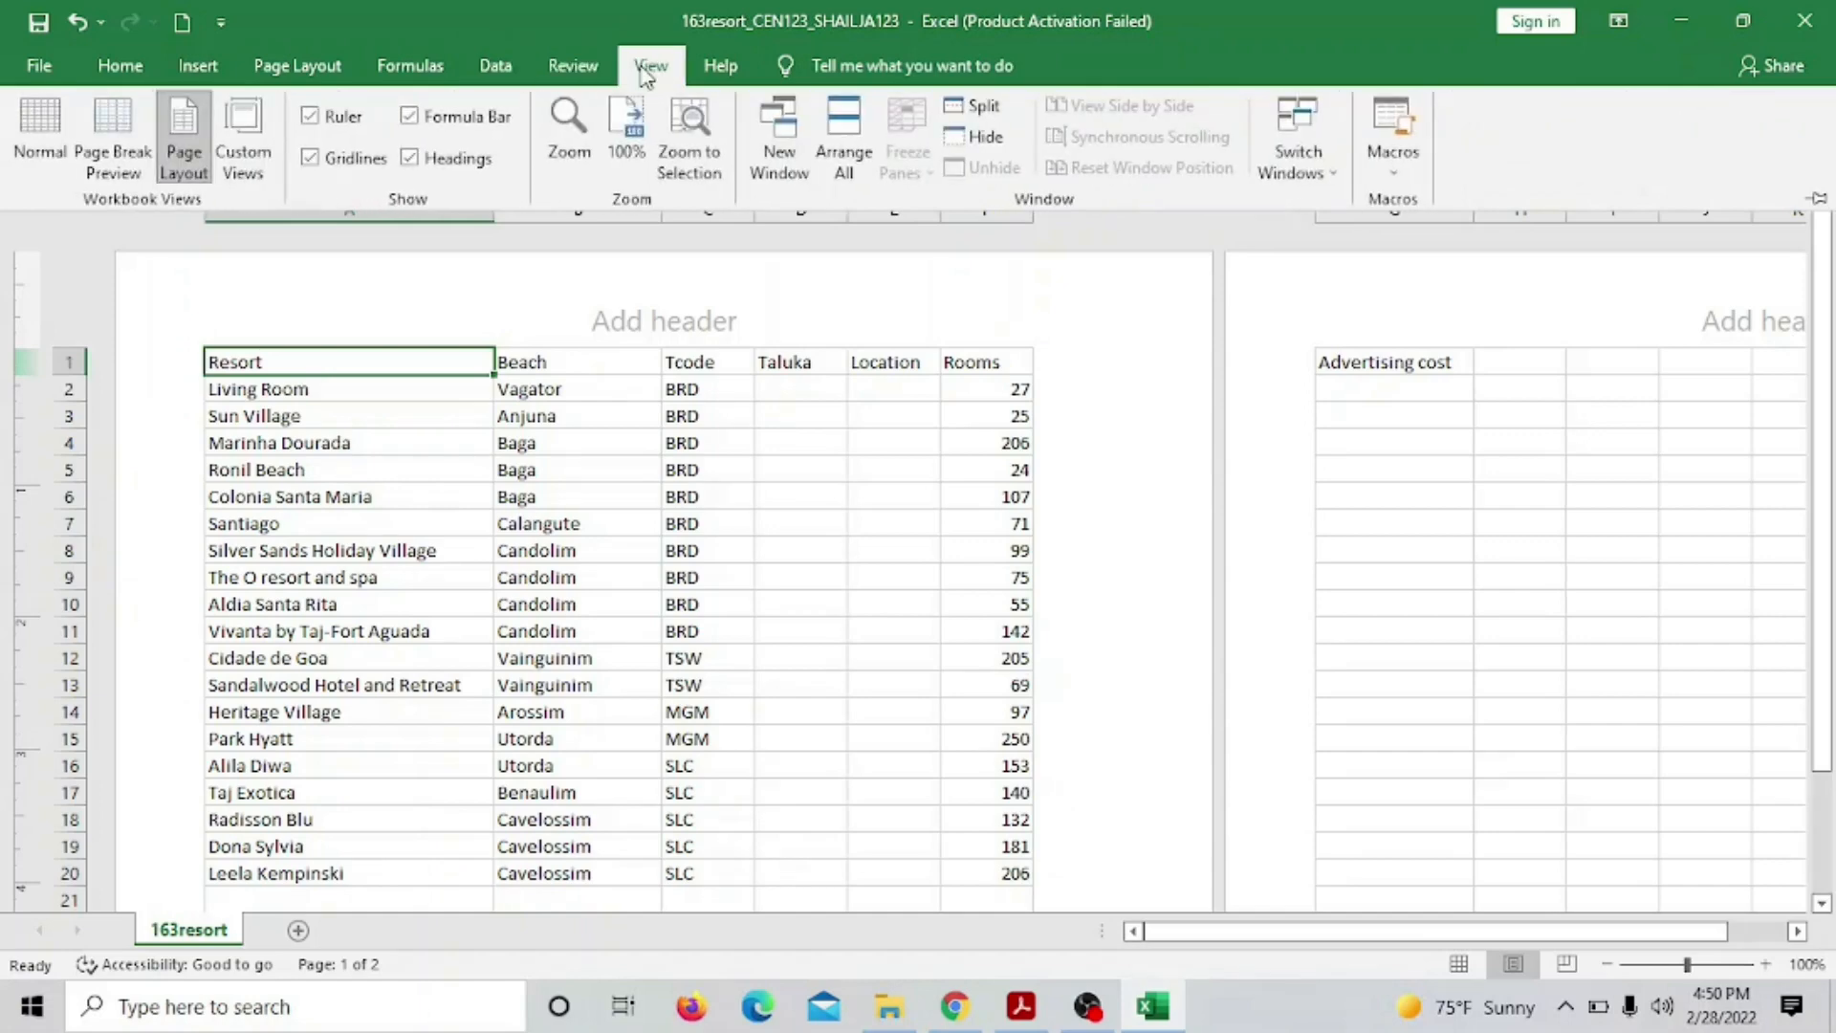
pyautogui.click(121, 68)
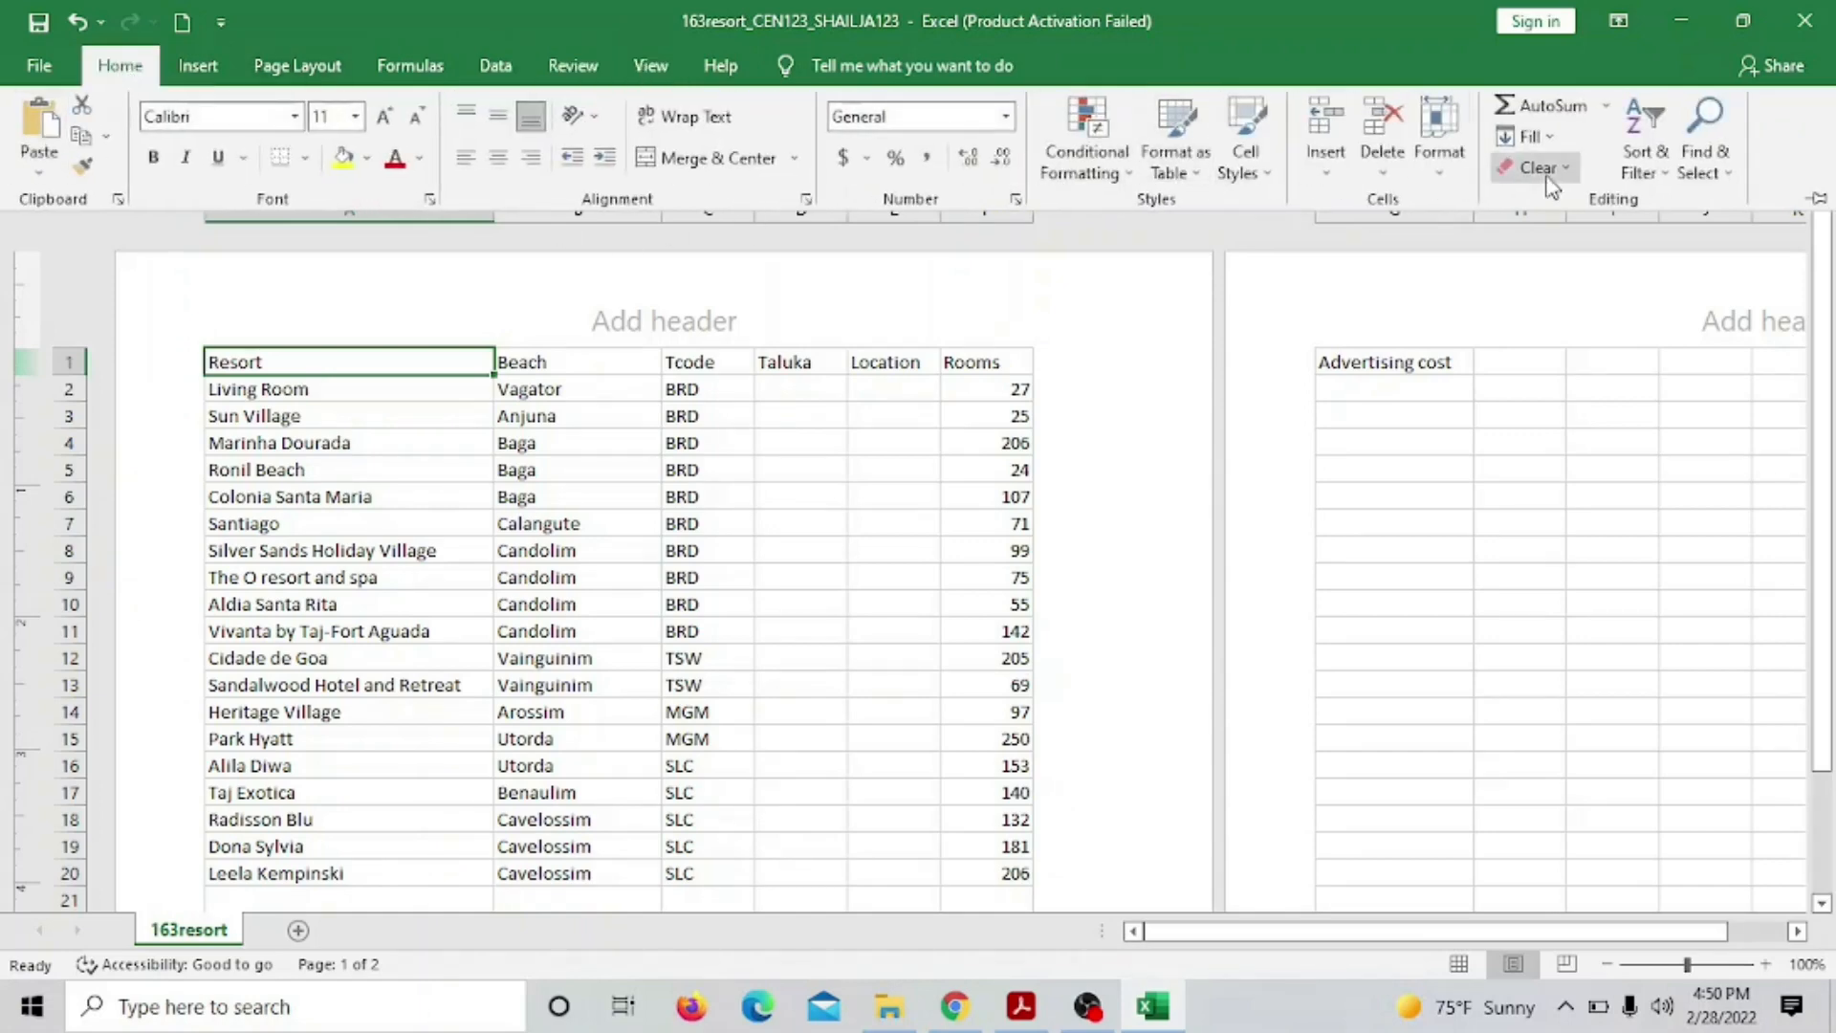
pyautogui.click(194, 69)
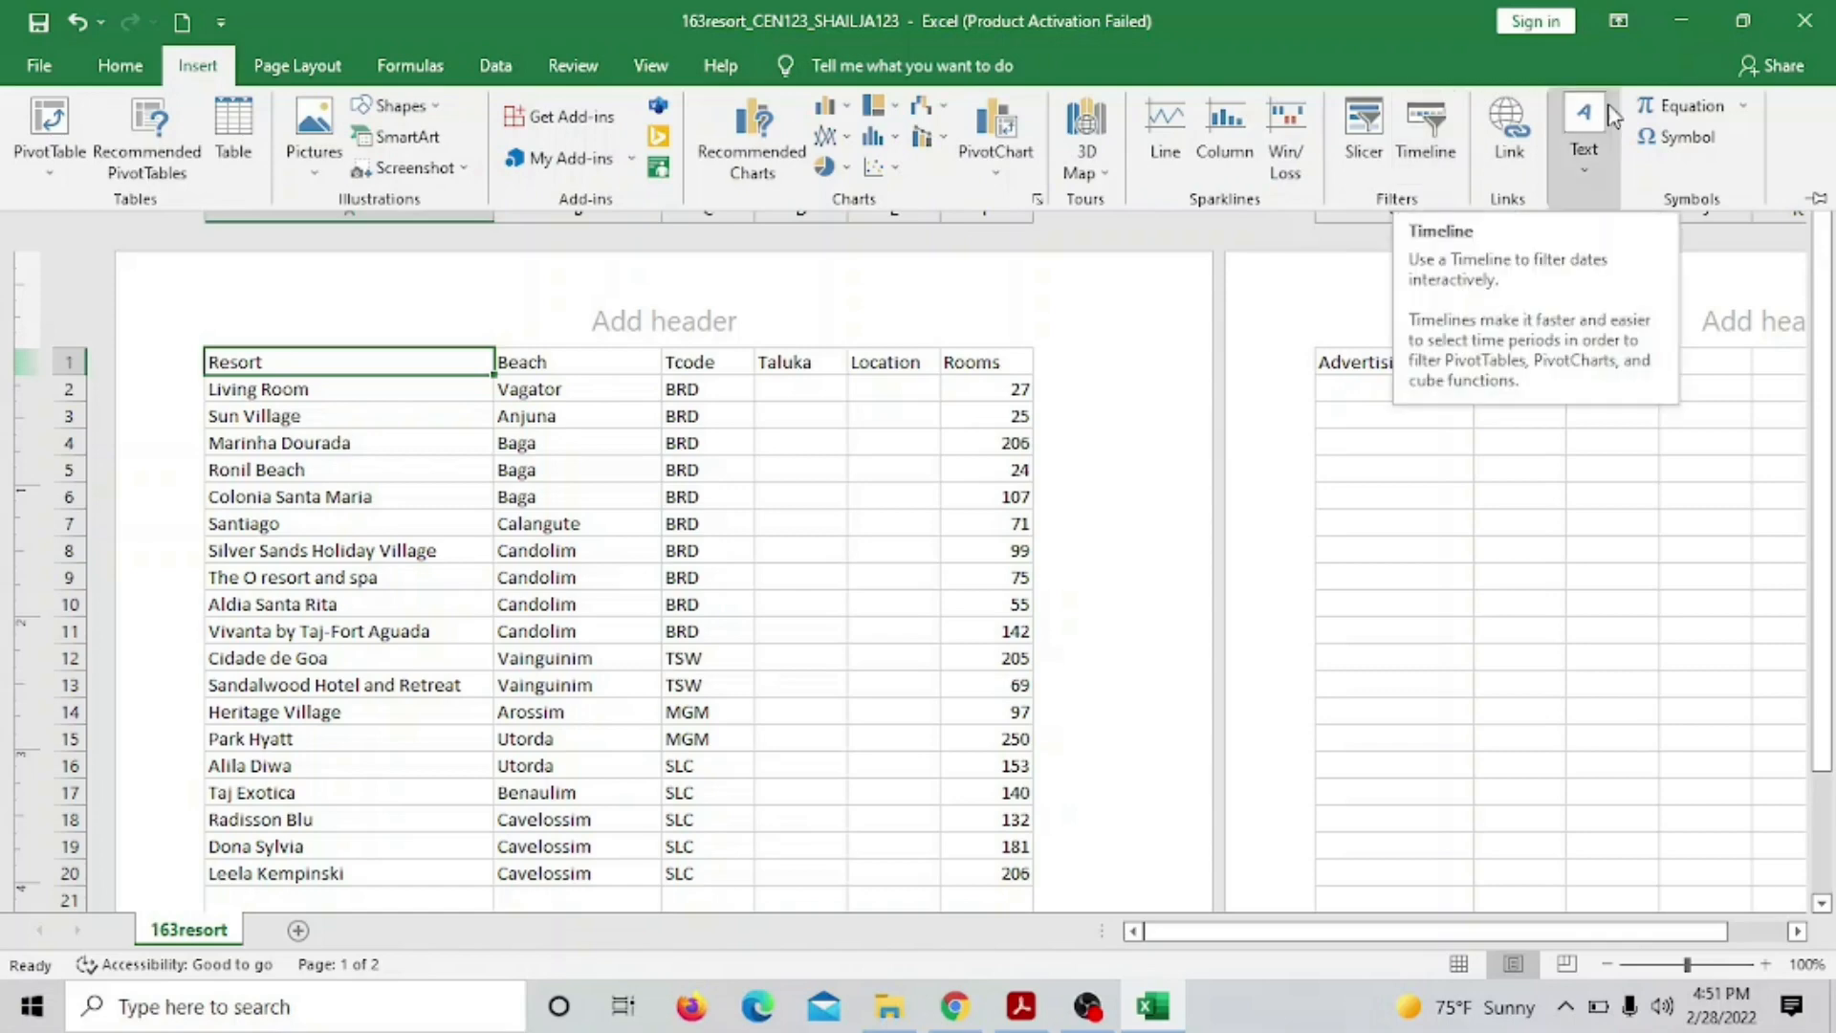
pyautogui.click(672, 69)
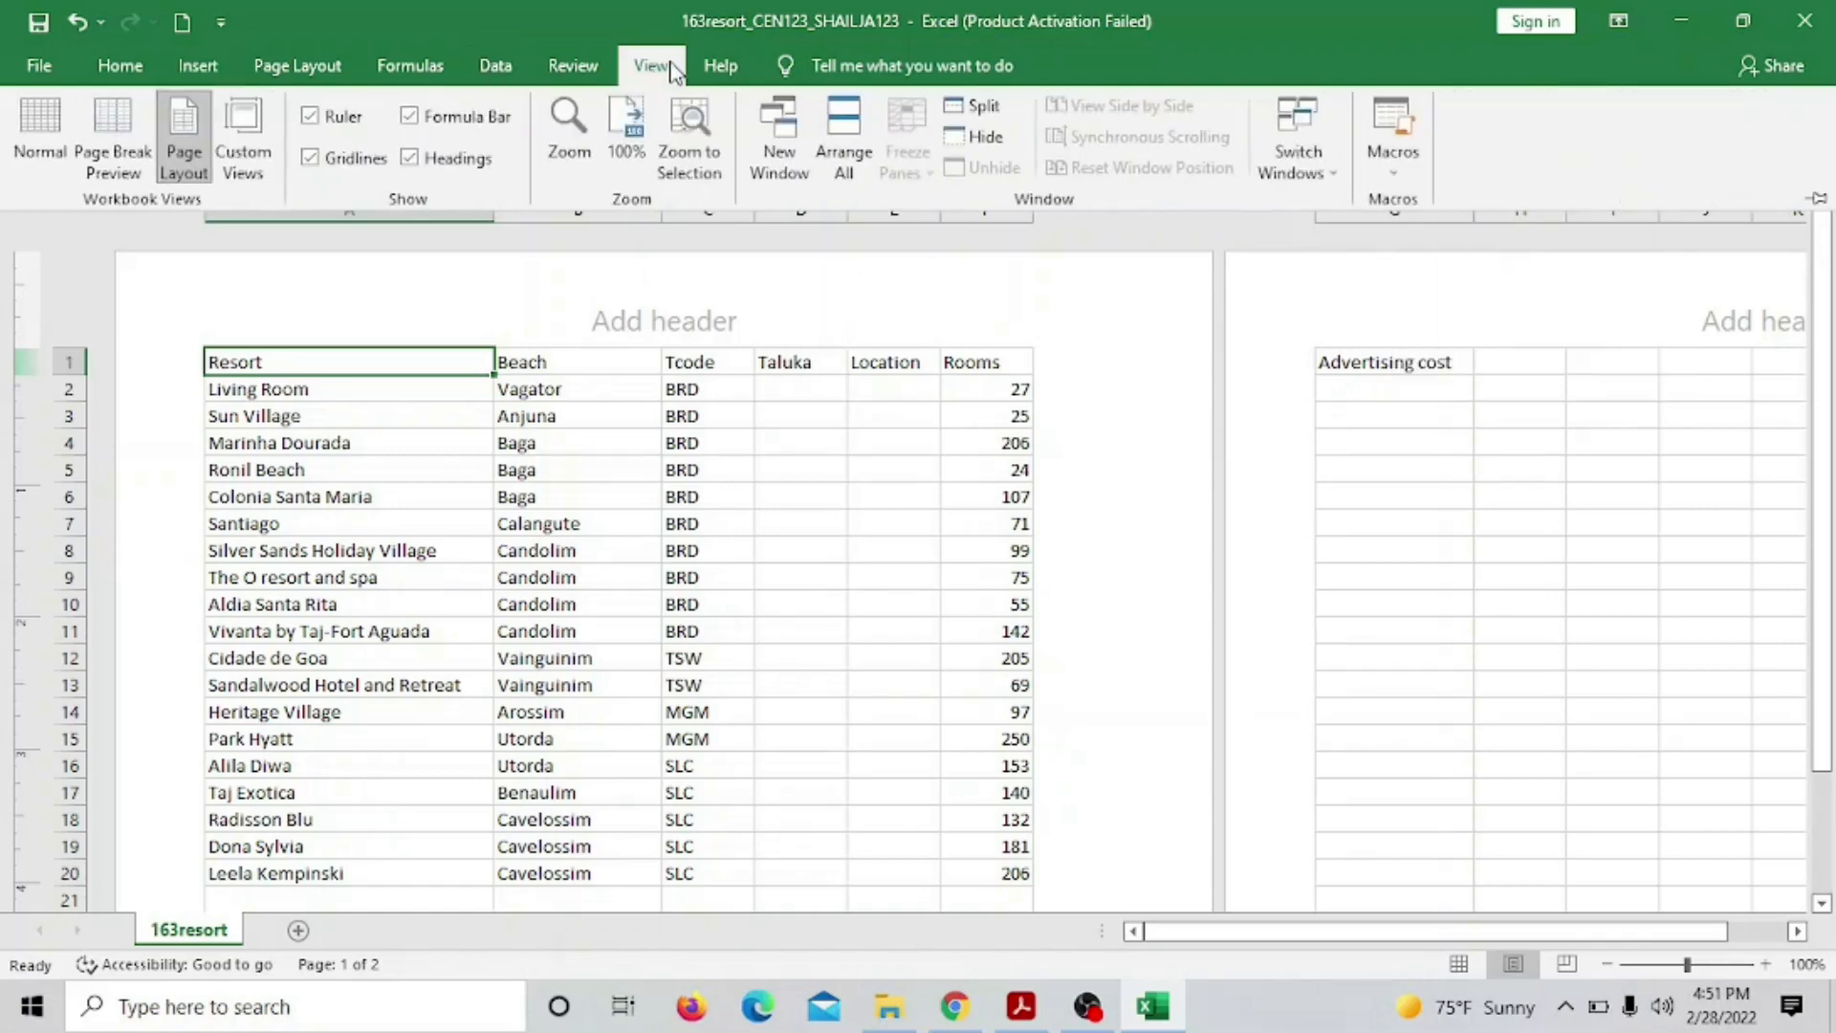
pyautogui.click(493, 69)
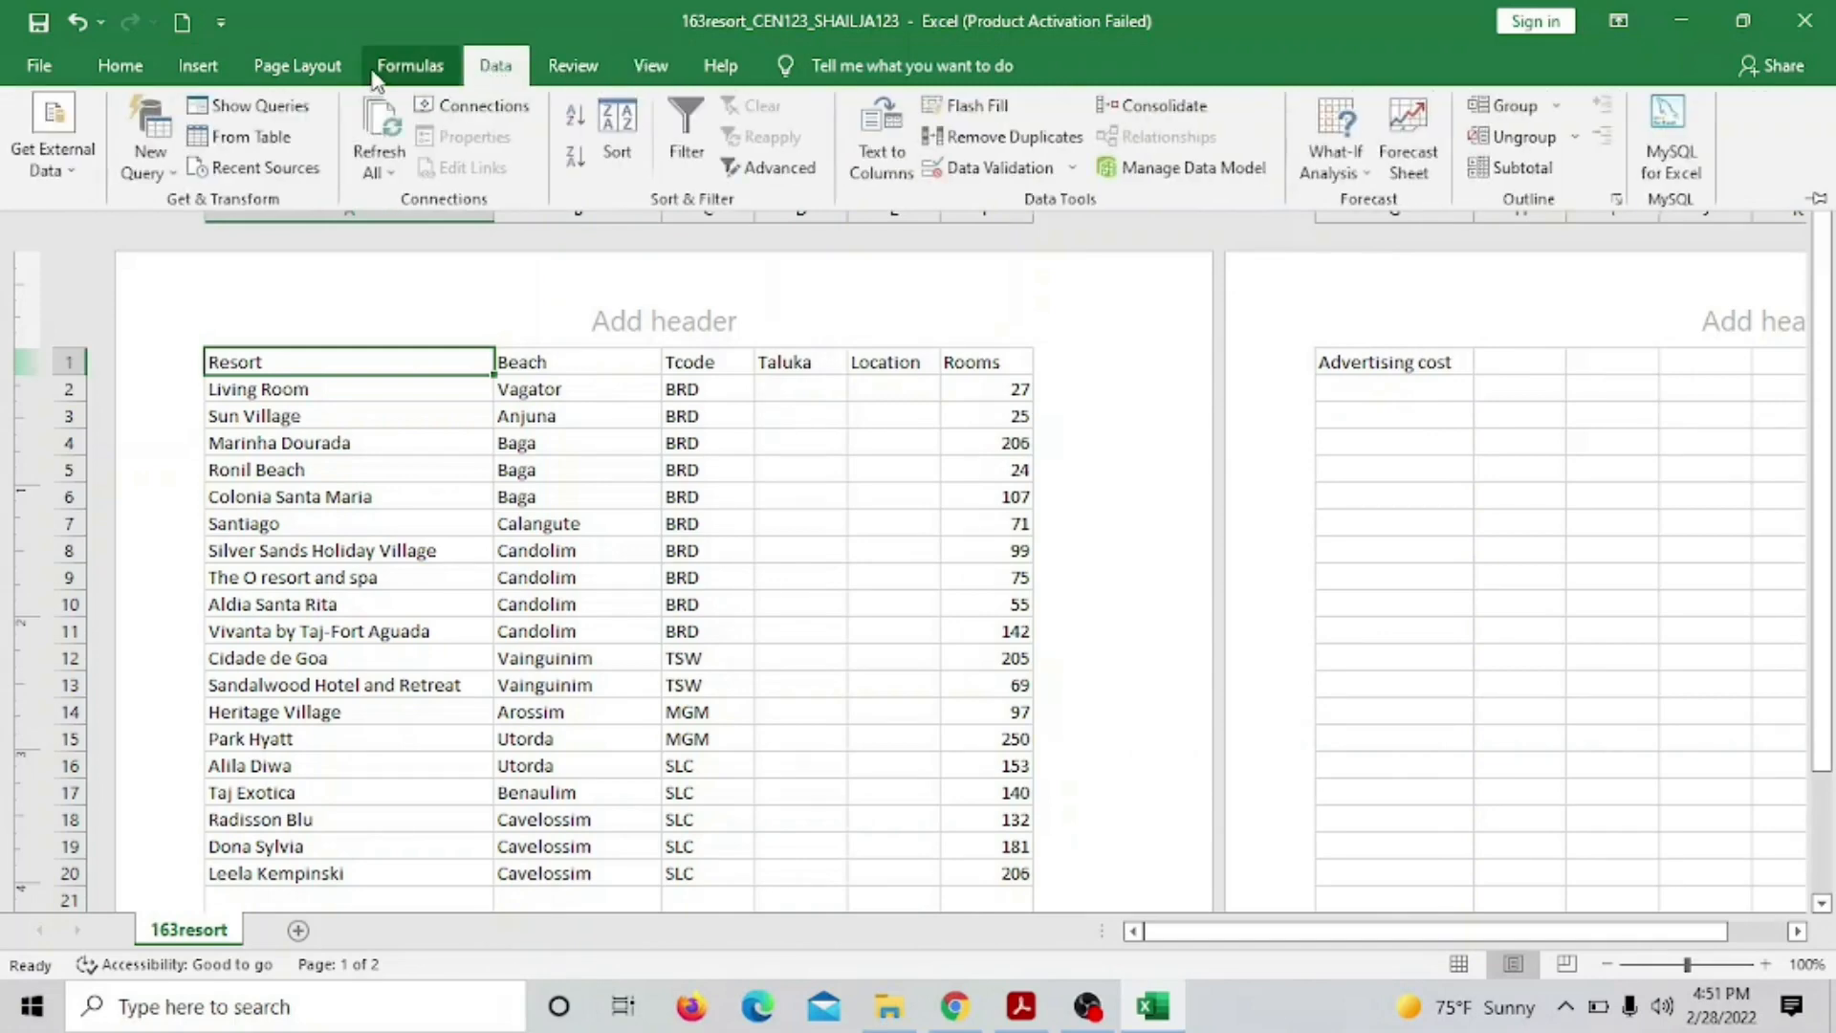
pyautogui.click(392, 72)
pyautogui.click(352, 68)
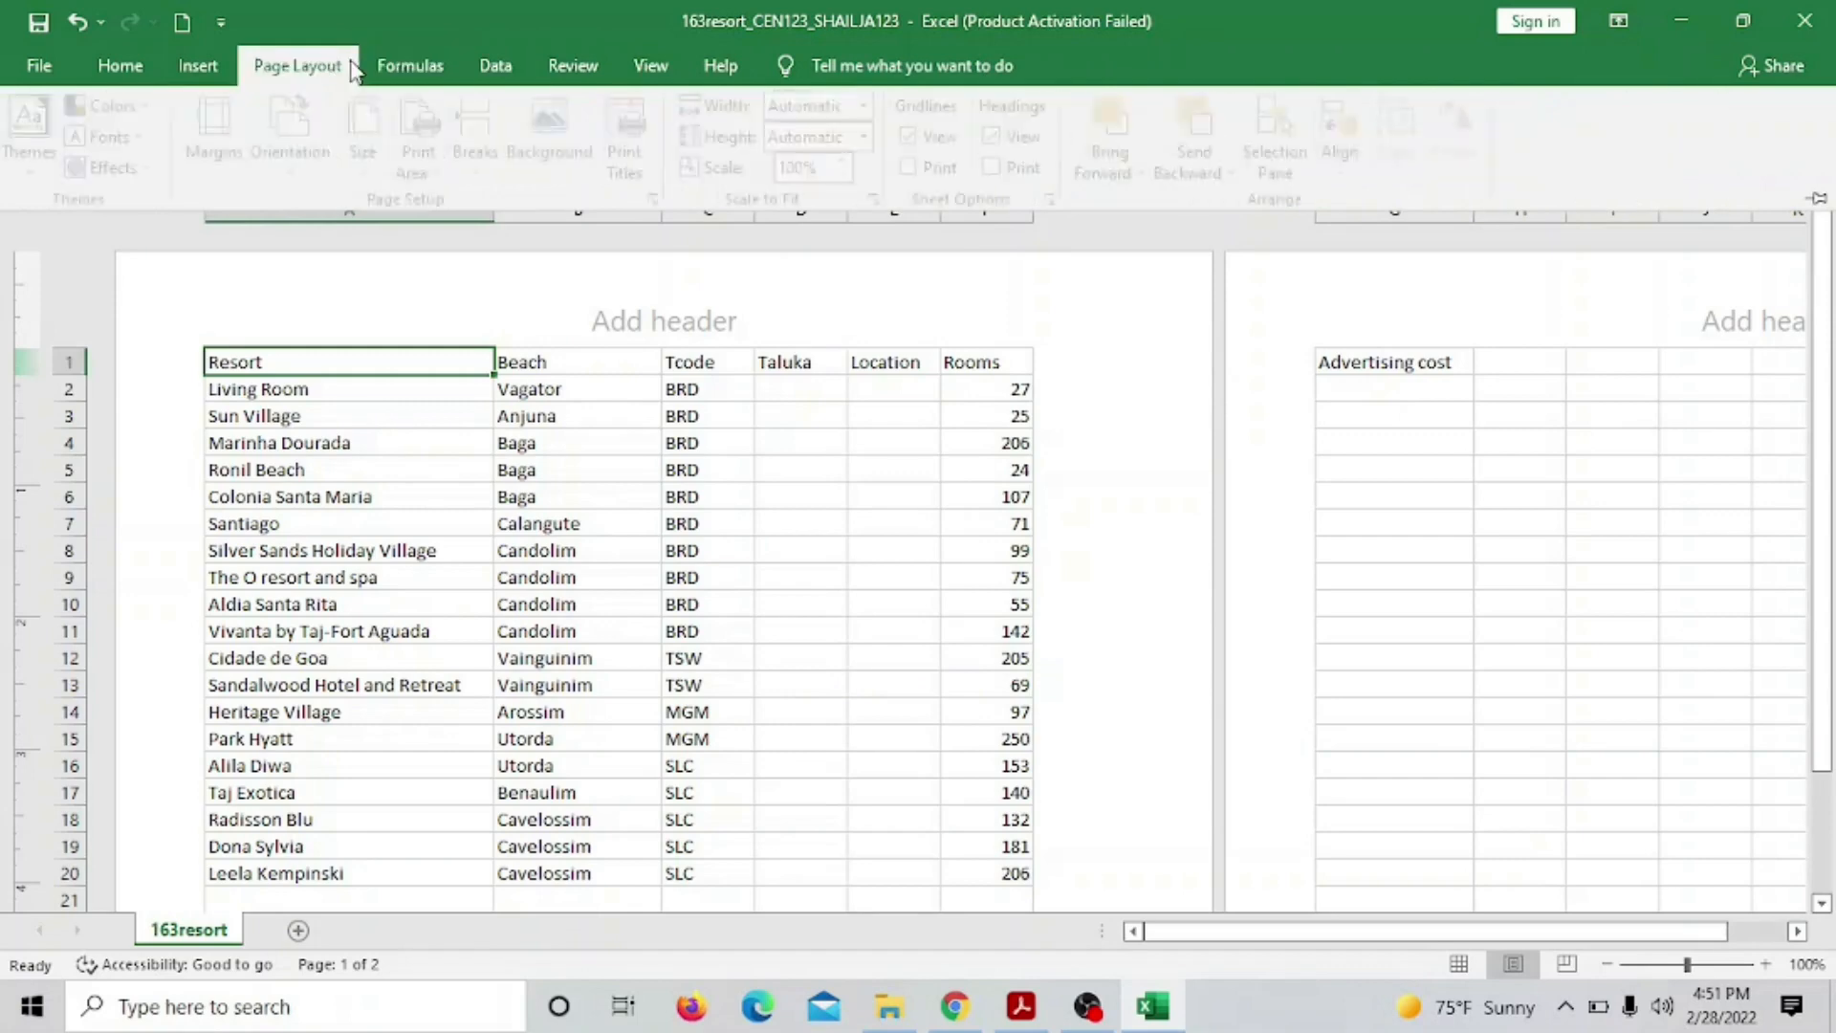
pyautogui.click(908, 316)
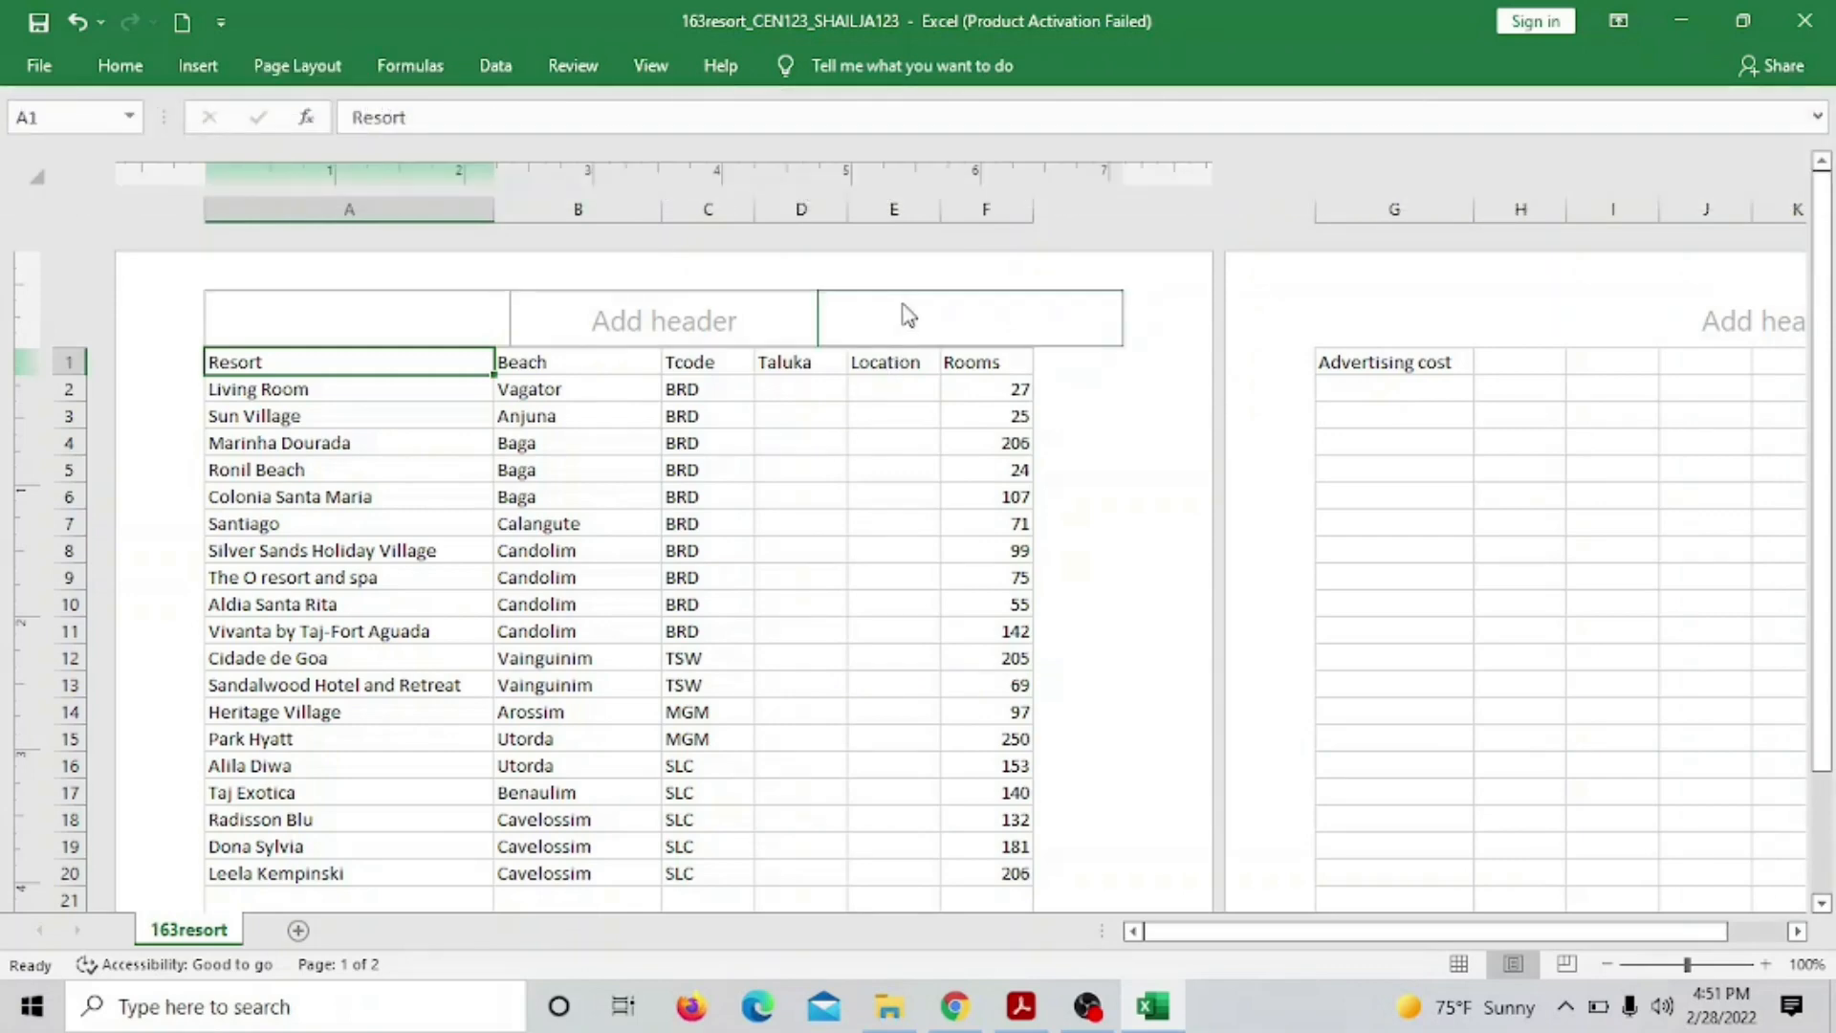
# Insert the workbook's file path and name into the right-hand header section
pyautogui.click(905, 308)
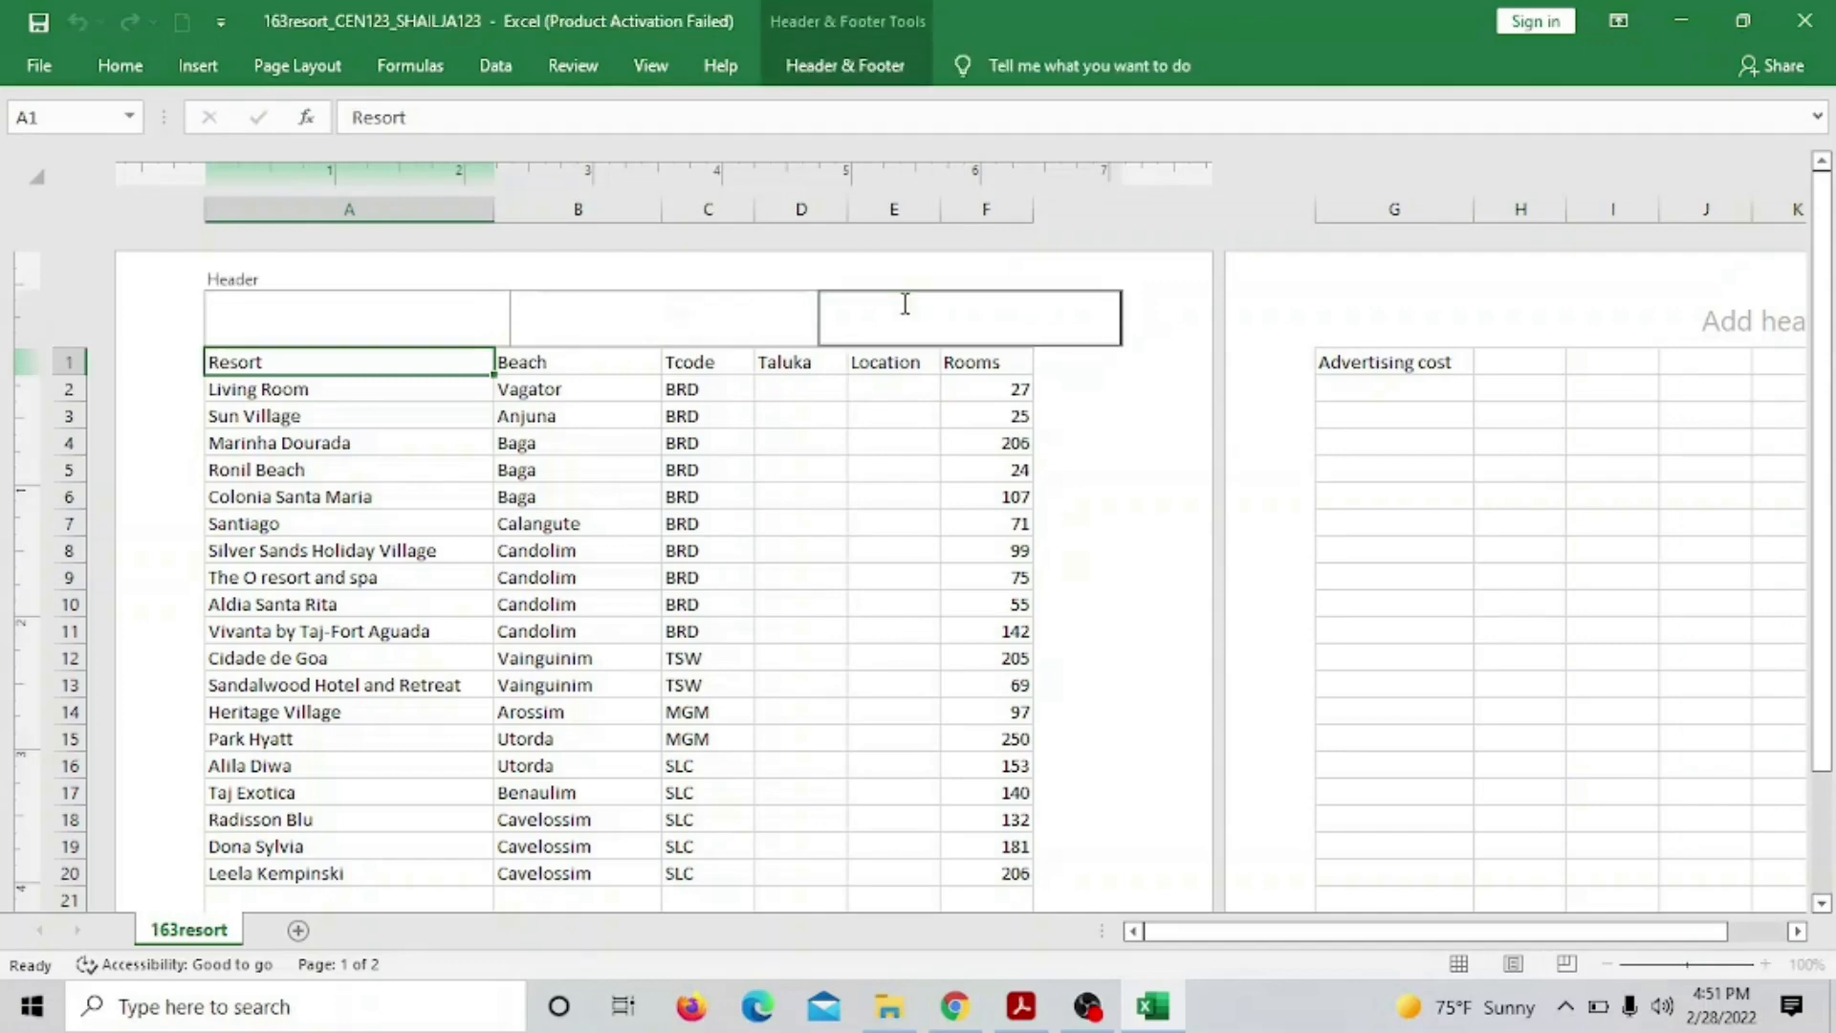
pyautogui.click(862, 76)
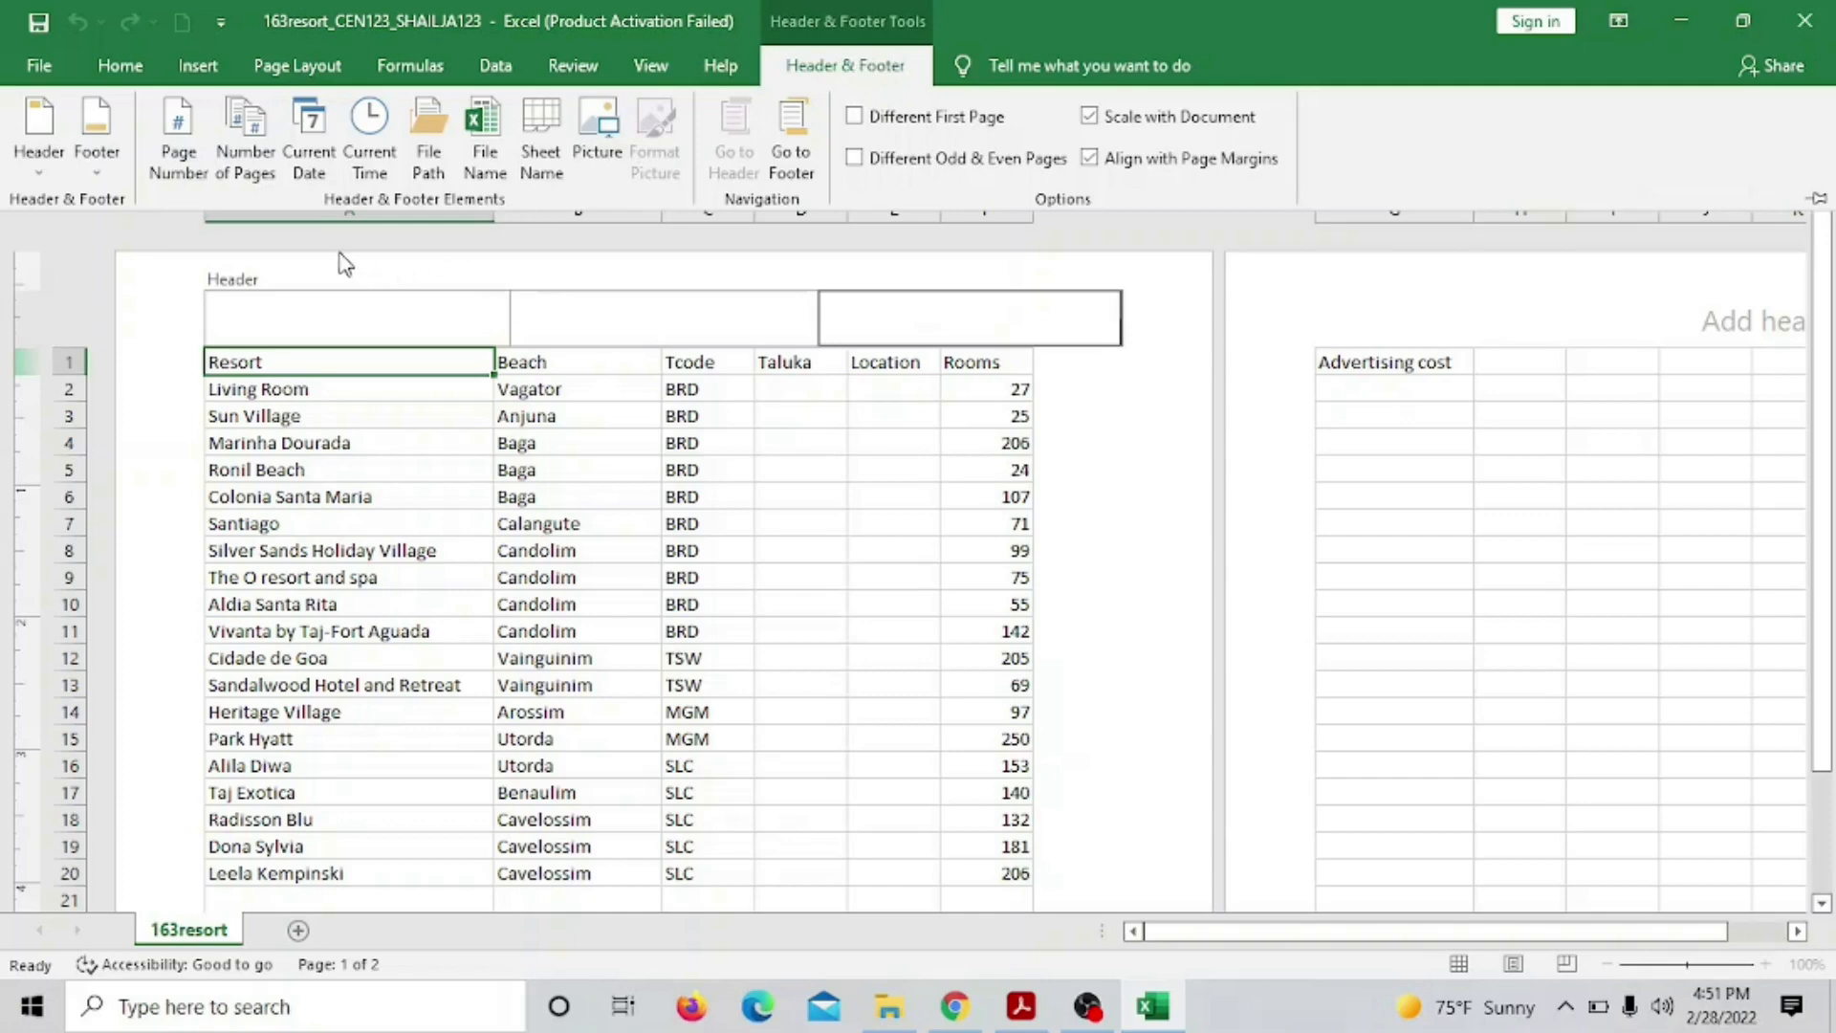
pyautogui.click(427, 149)
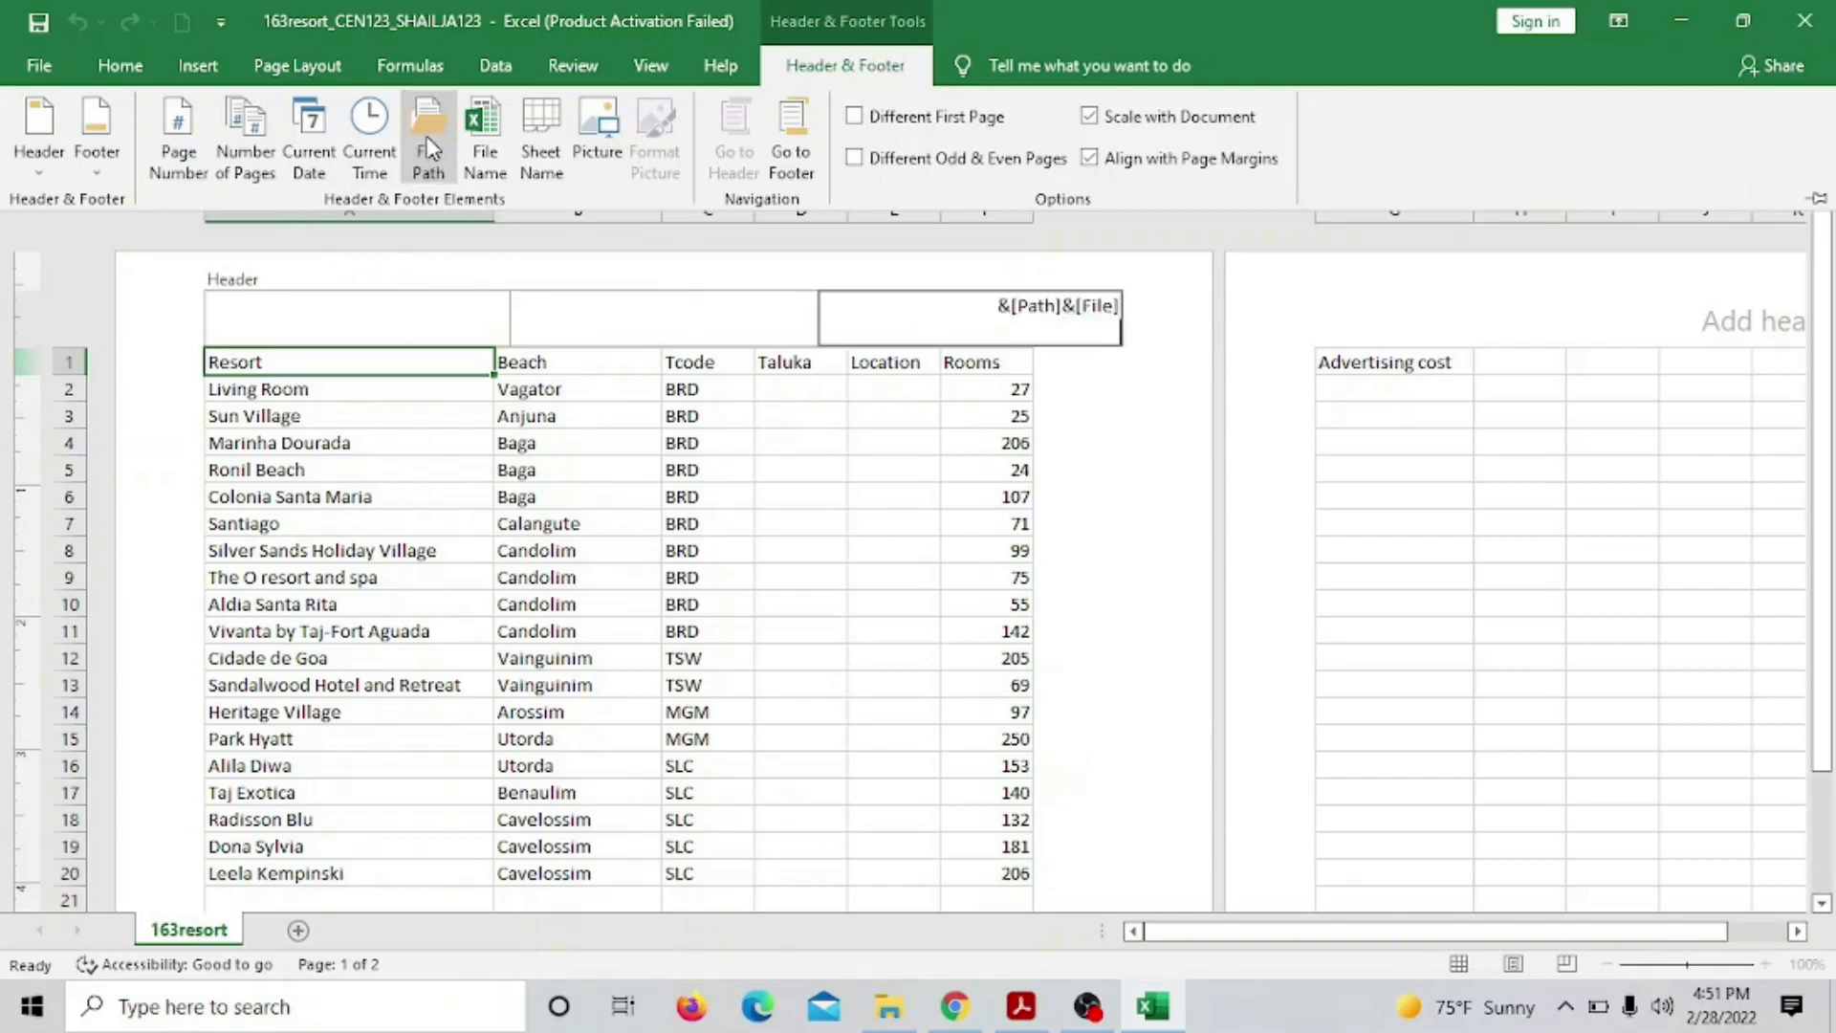
pyautogui.click(933, 562)
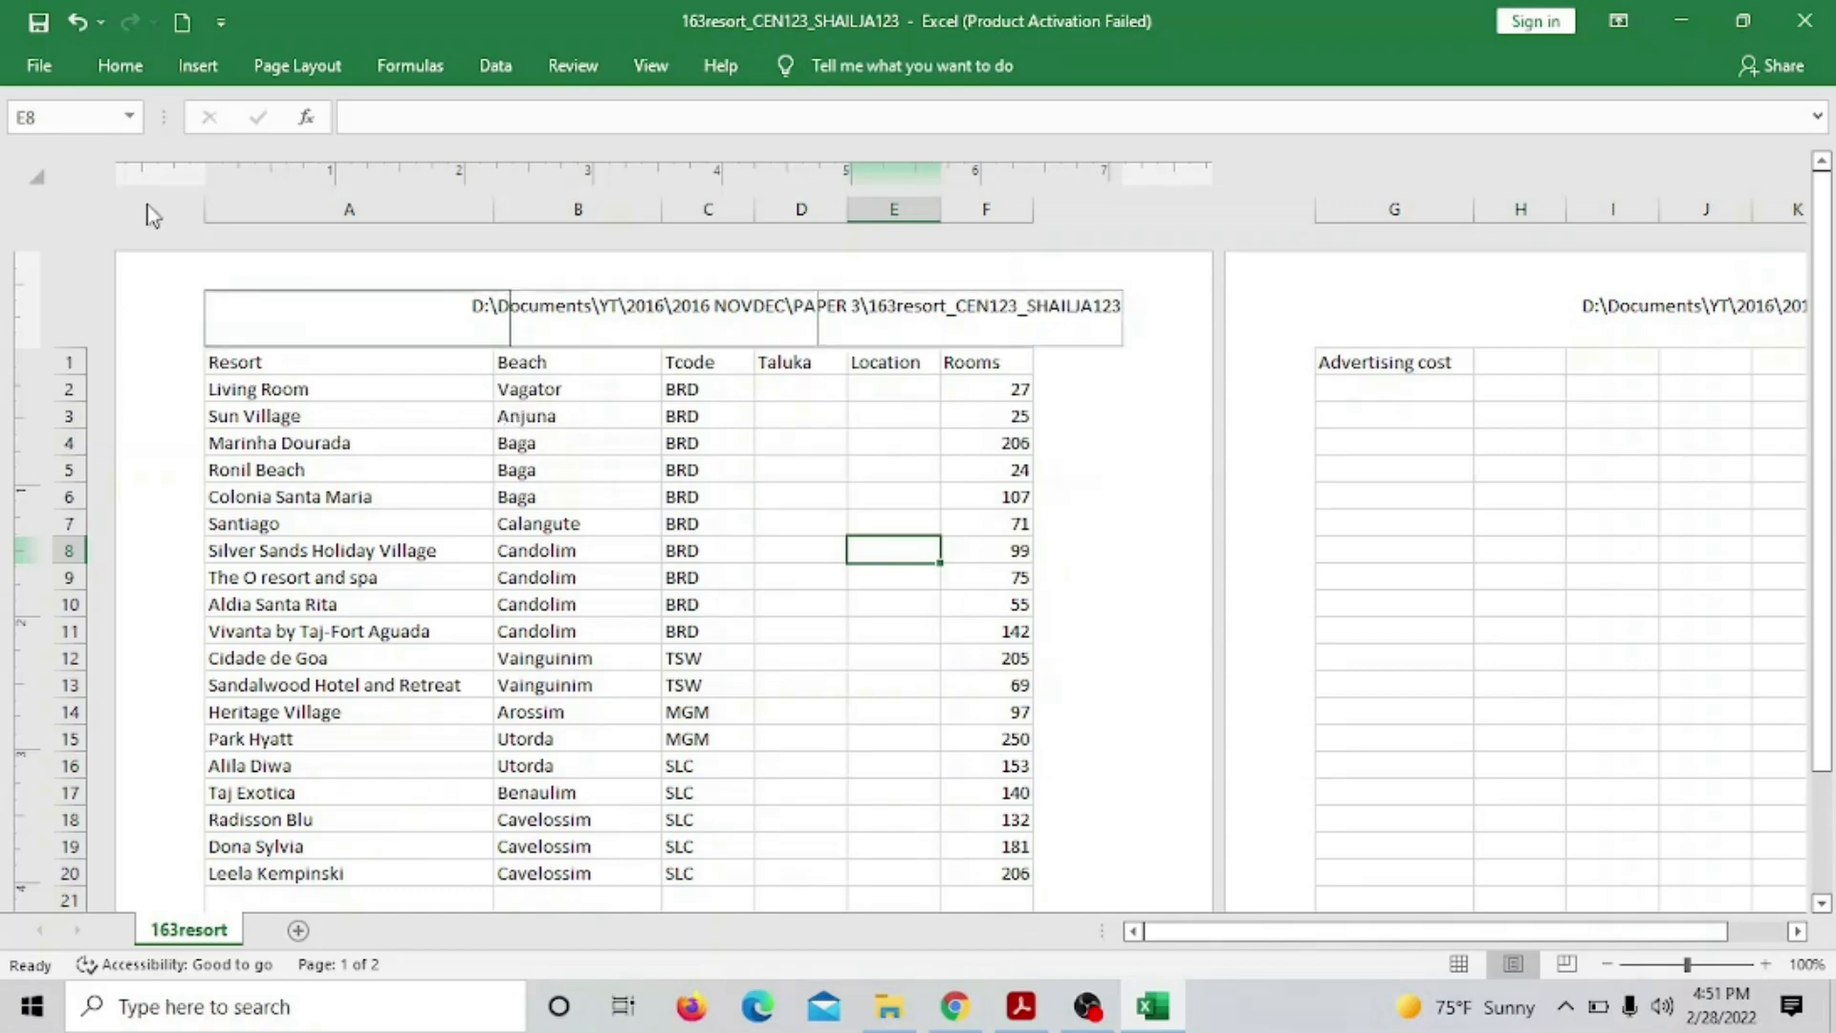
# Save the workbook and return the sheet to Normal view
pyautogui.click(39, 26)
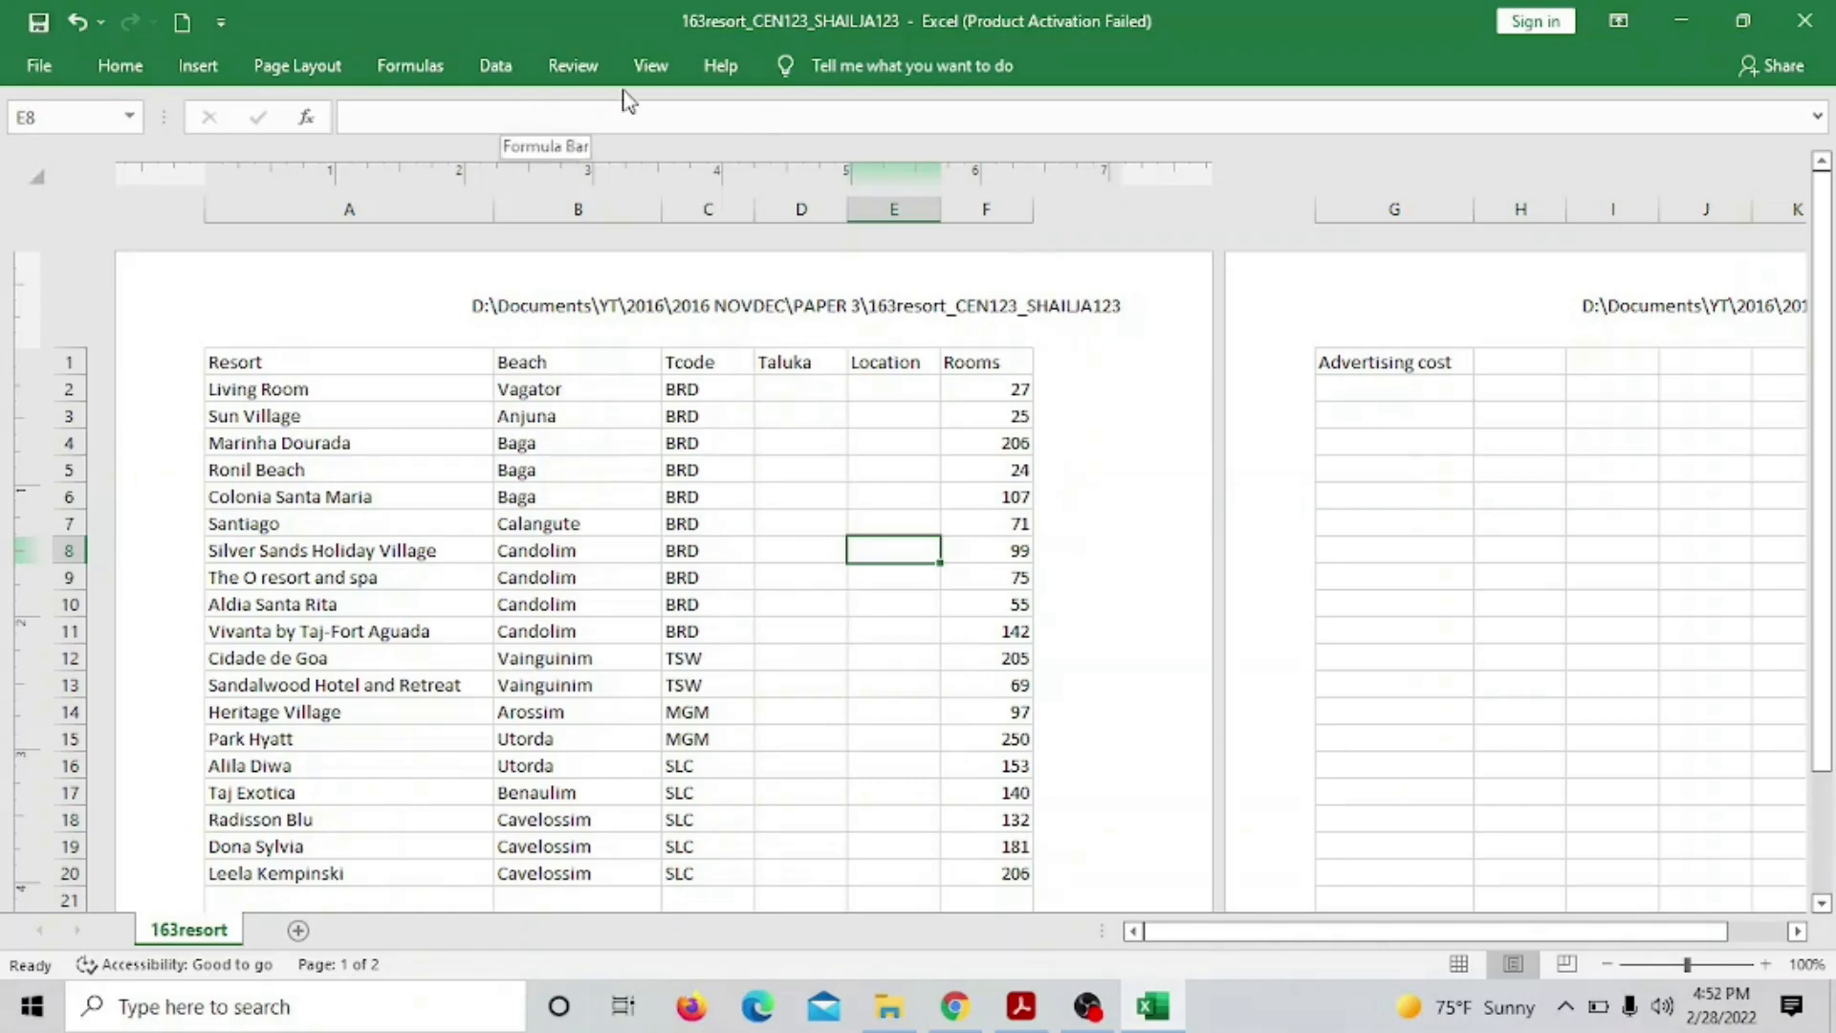
pyautogui.click(650, 67)
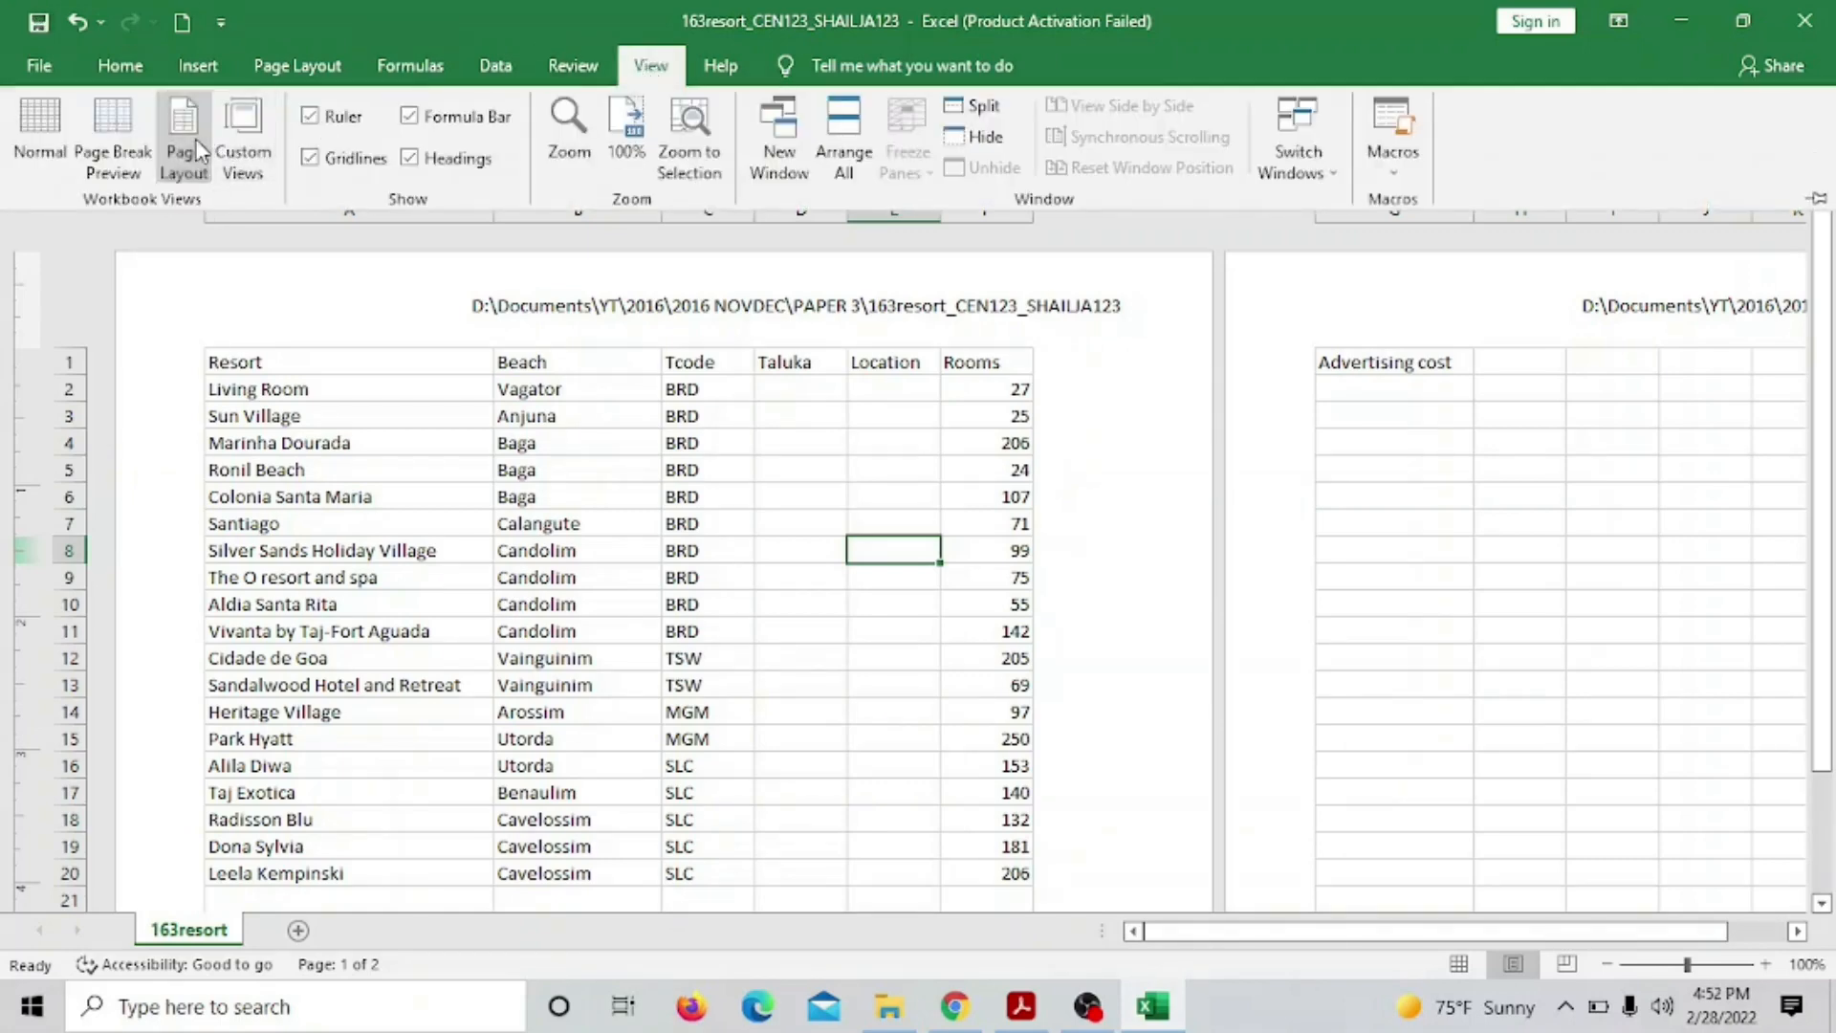
pyautogui.click(26, 117)
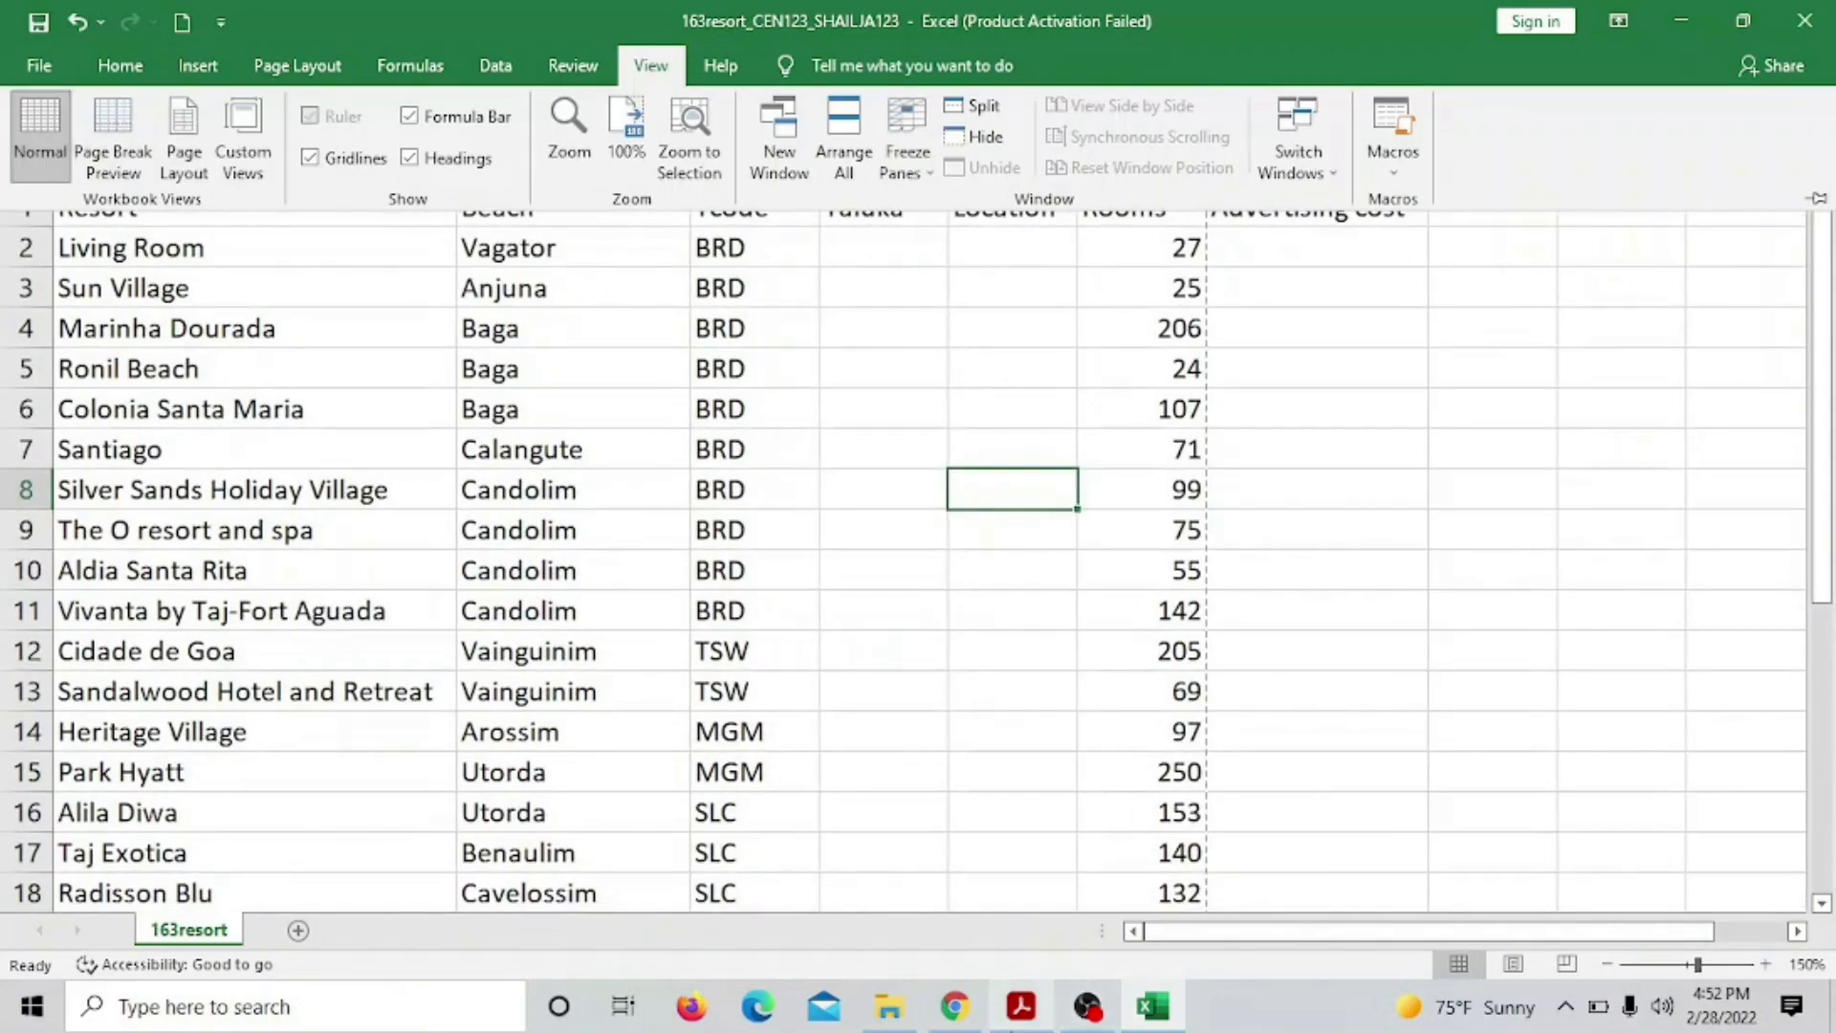
# Check question 13 in the exam paper for the row 1 instruction
pyautogui.click(1029, 1020)
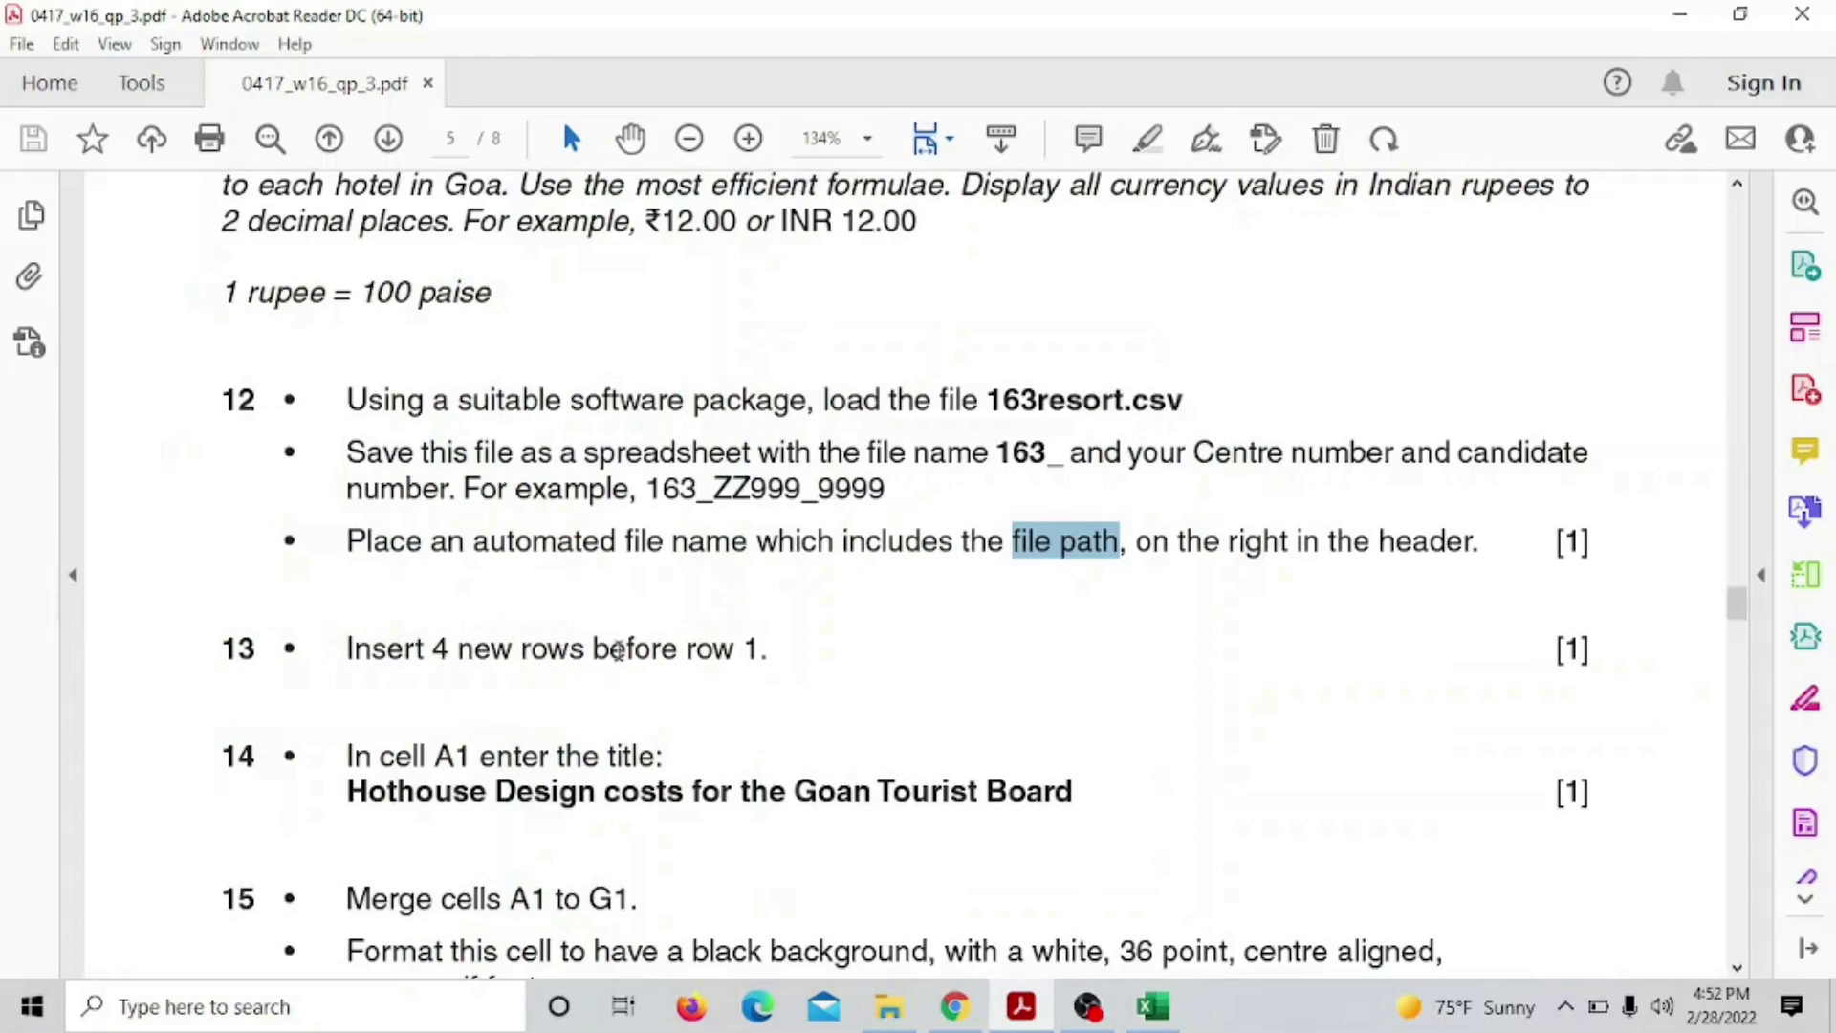
pyautogui.moveTo(743, 651); pyautogui.dragTo(764, 660)
pyautogui.click(1152, 1006)
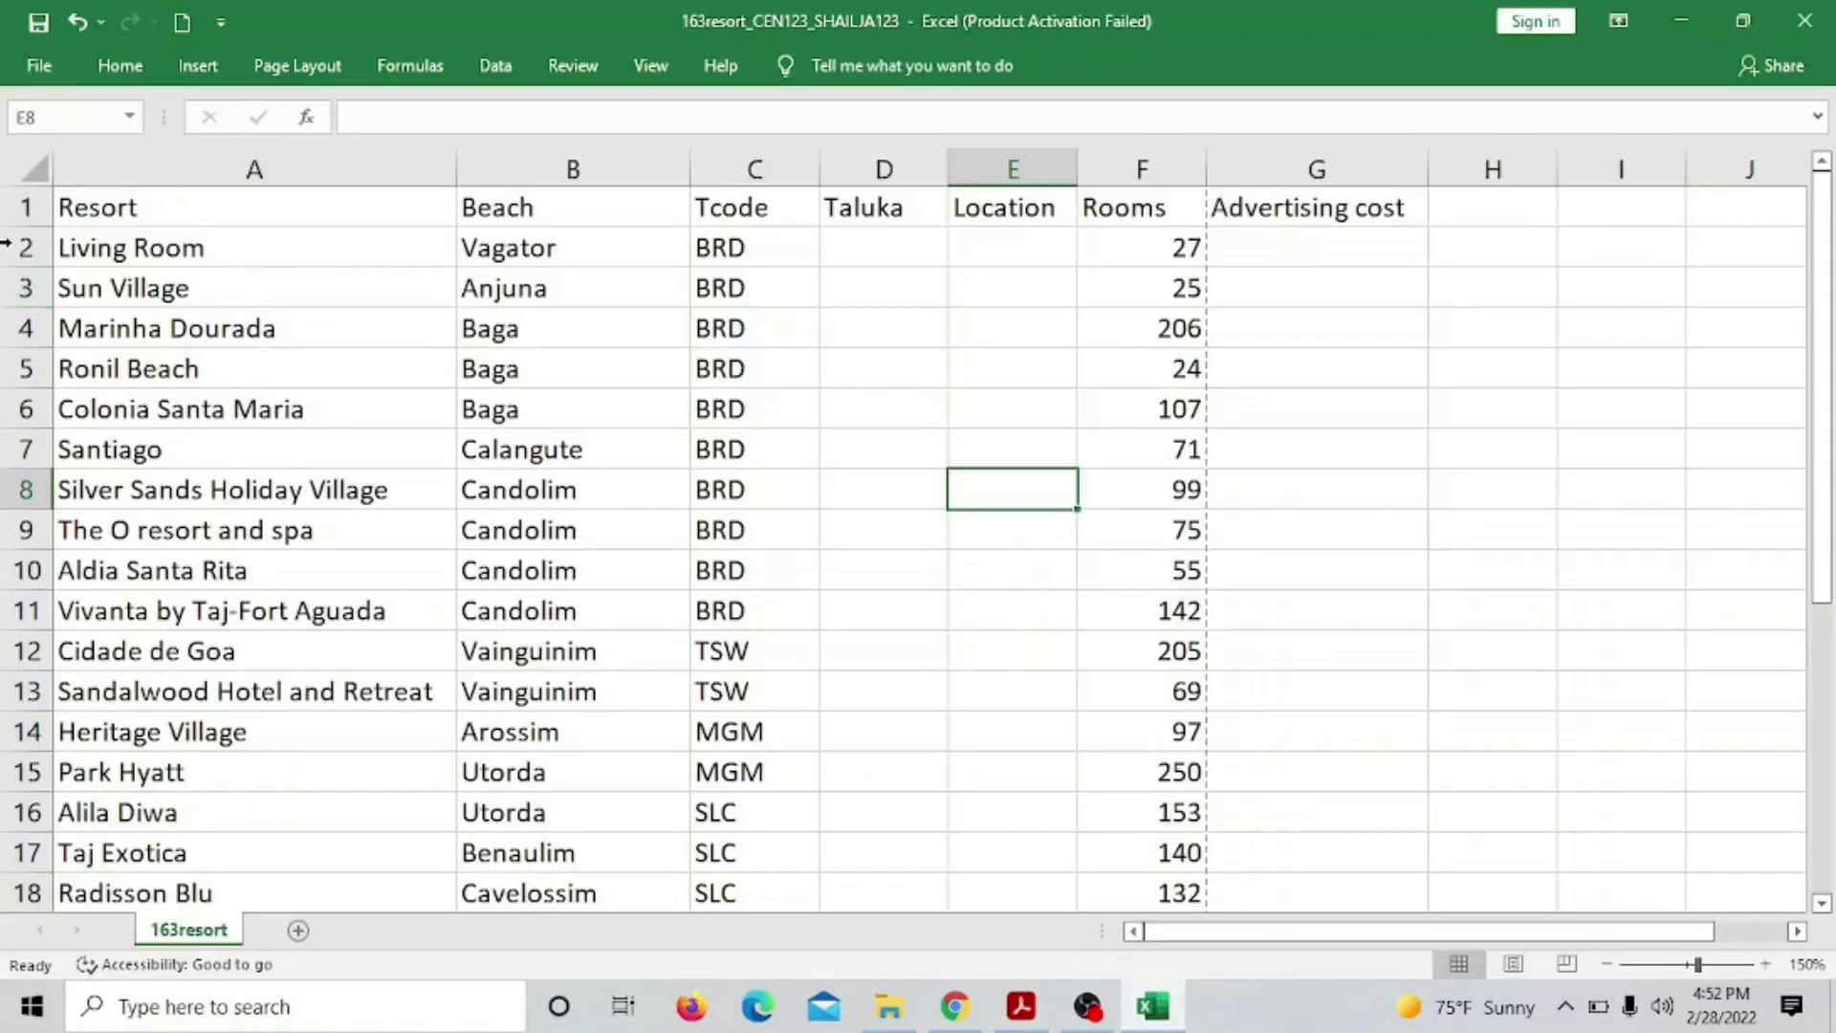
# Insert four blank sheet rows above row 1 so the table headings move to row 5
pyautogui.click(14, 208)
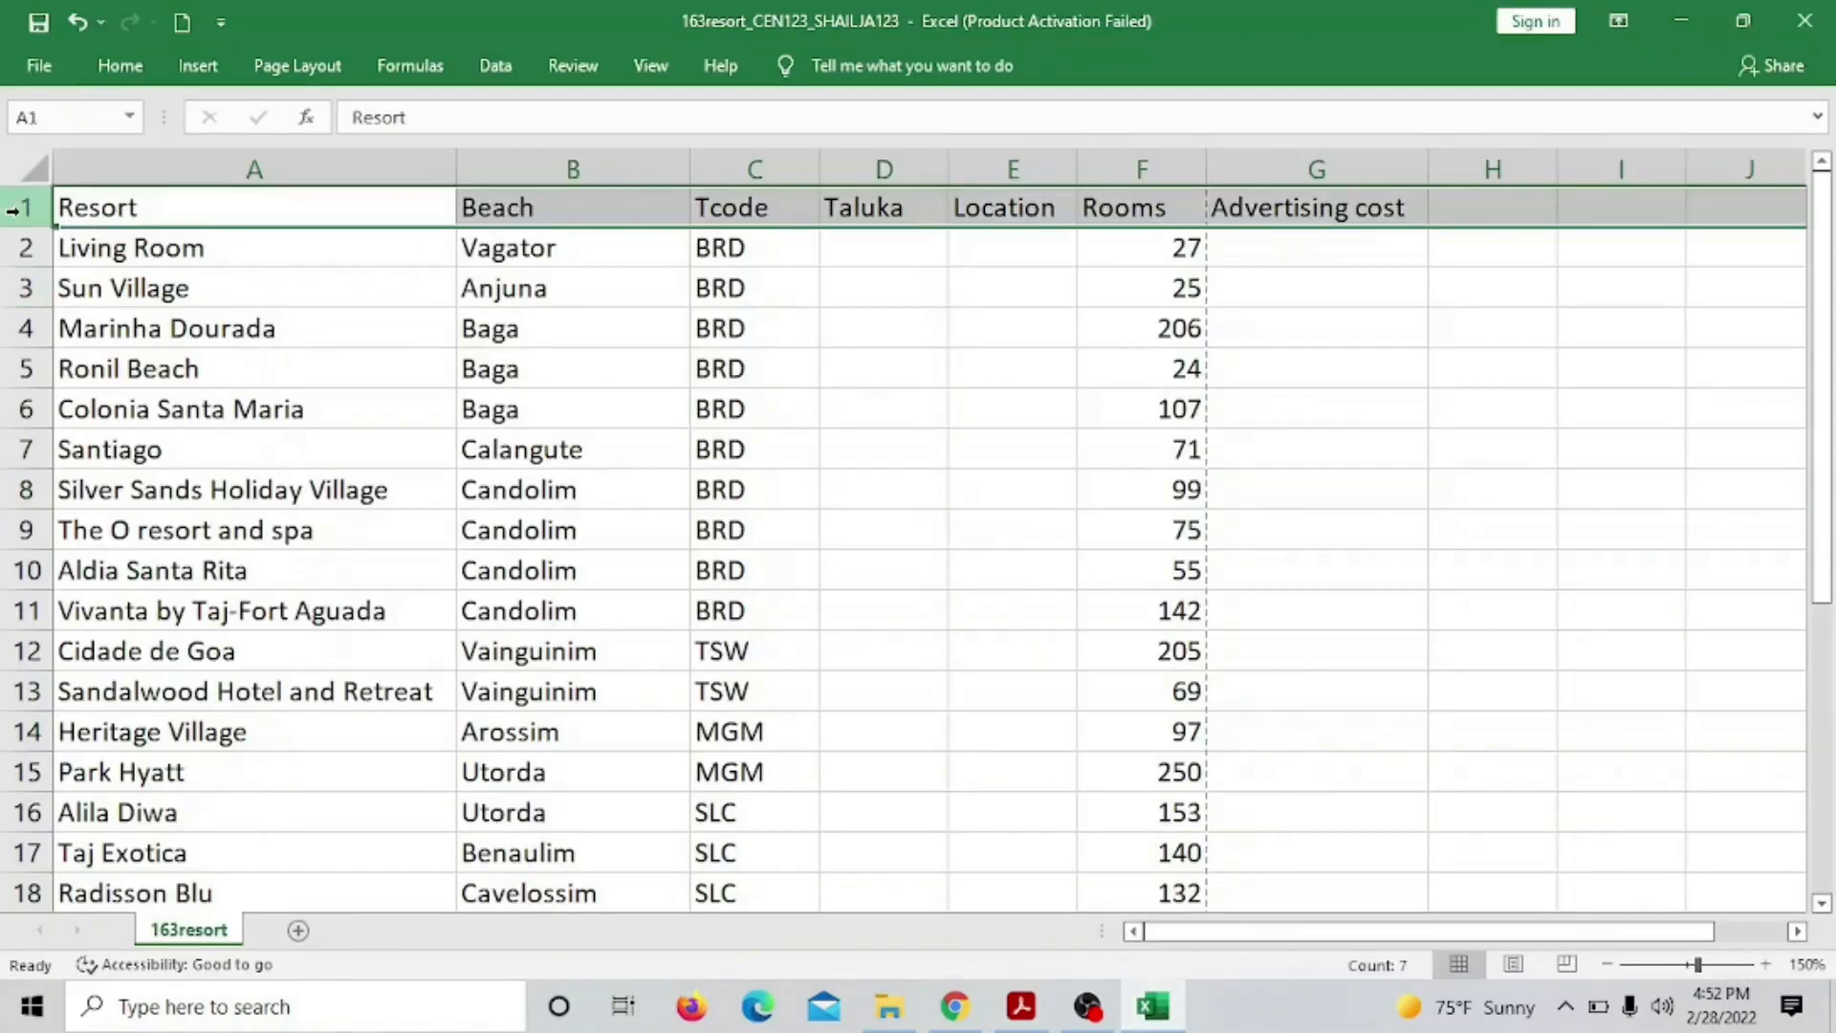
pyautogui.click(196, 67)
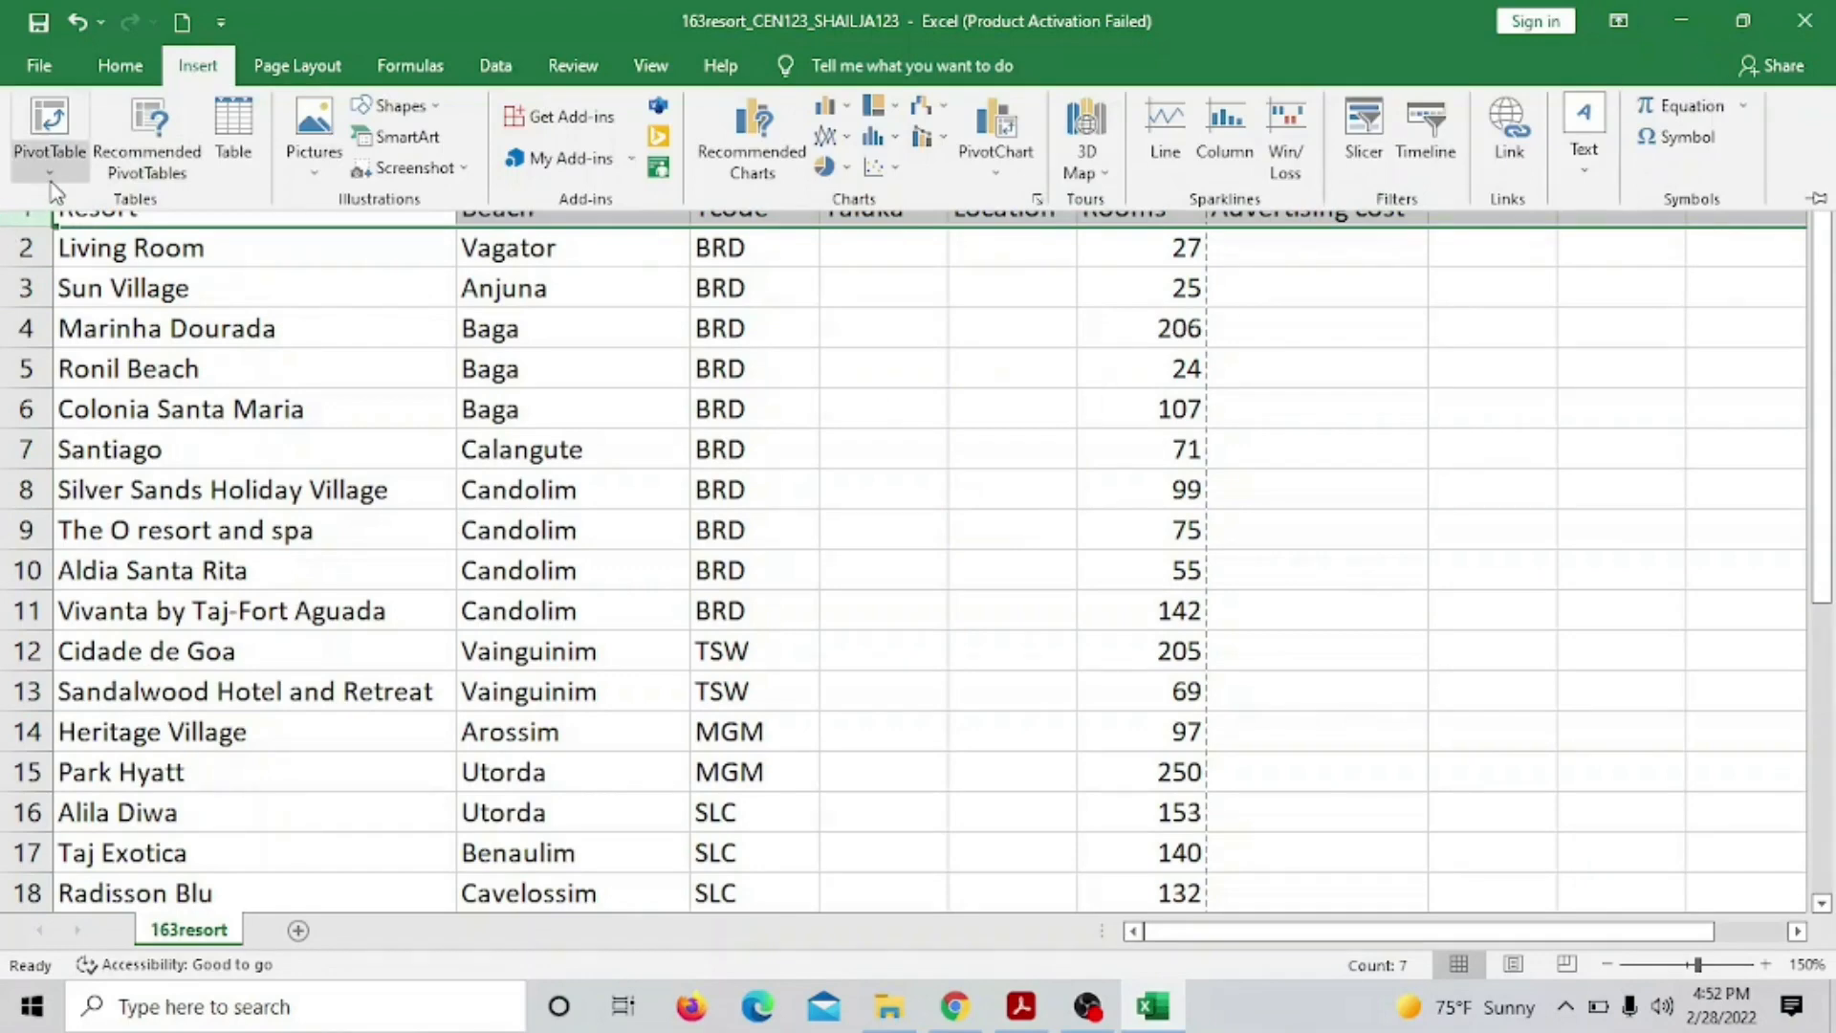
pyautogui.click(120, 65)
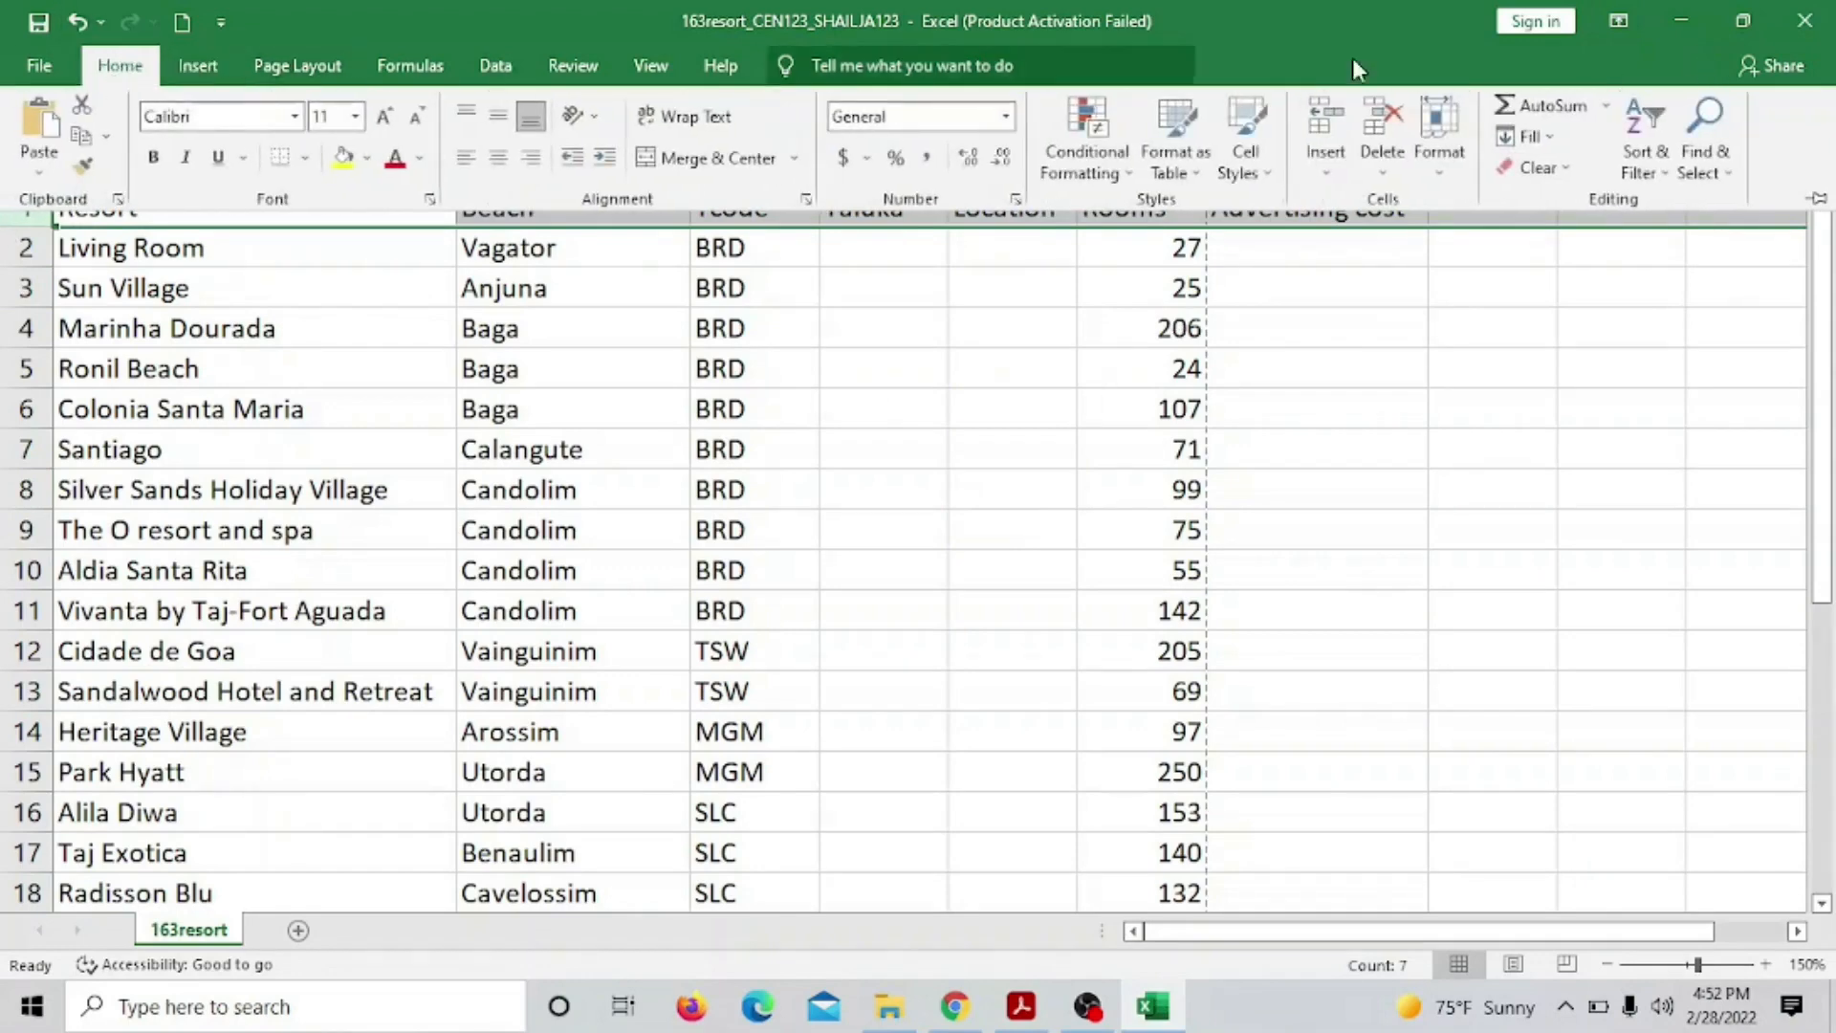
pyautogui.click(1325, 180)
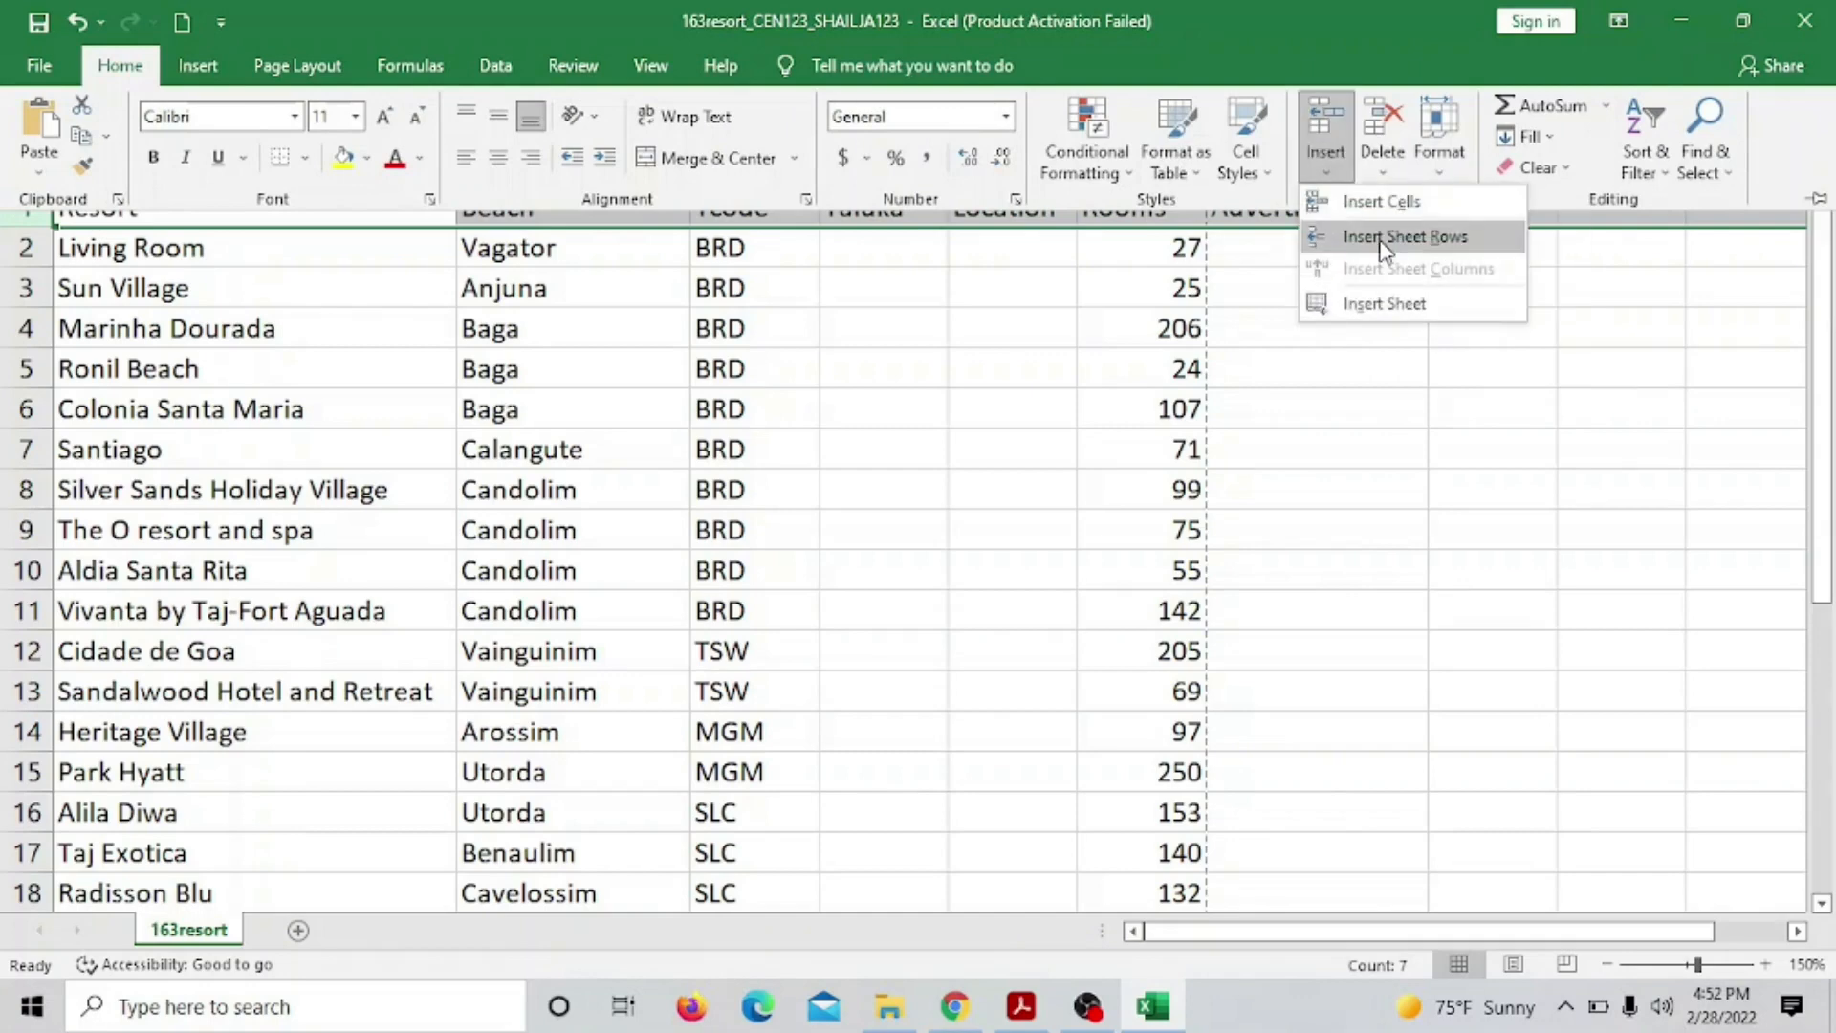
pyautogui.click(1380, 245)
pyautogui.click(1325, 174)
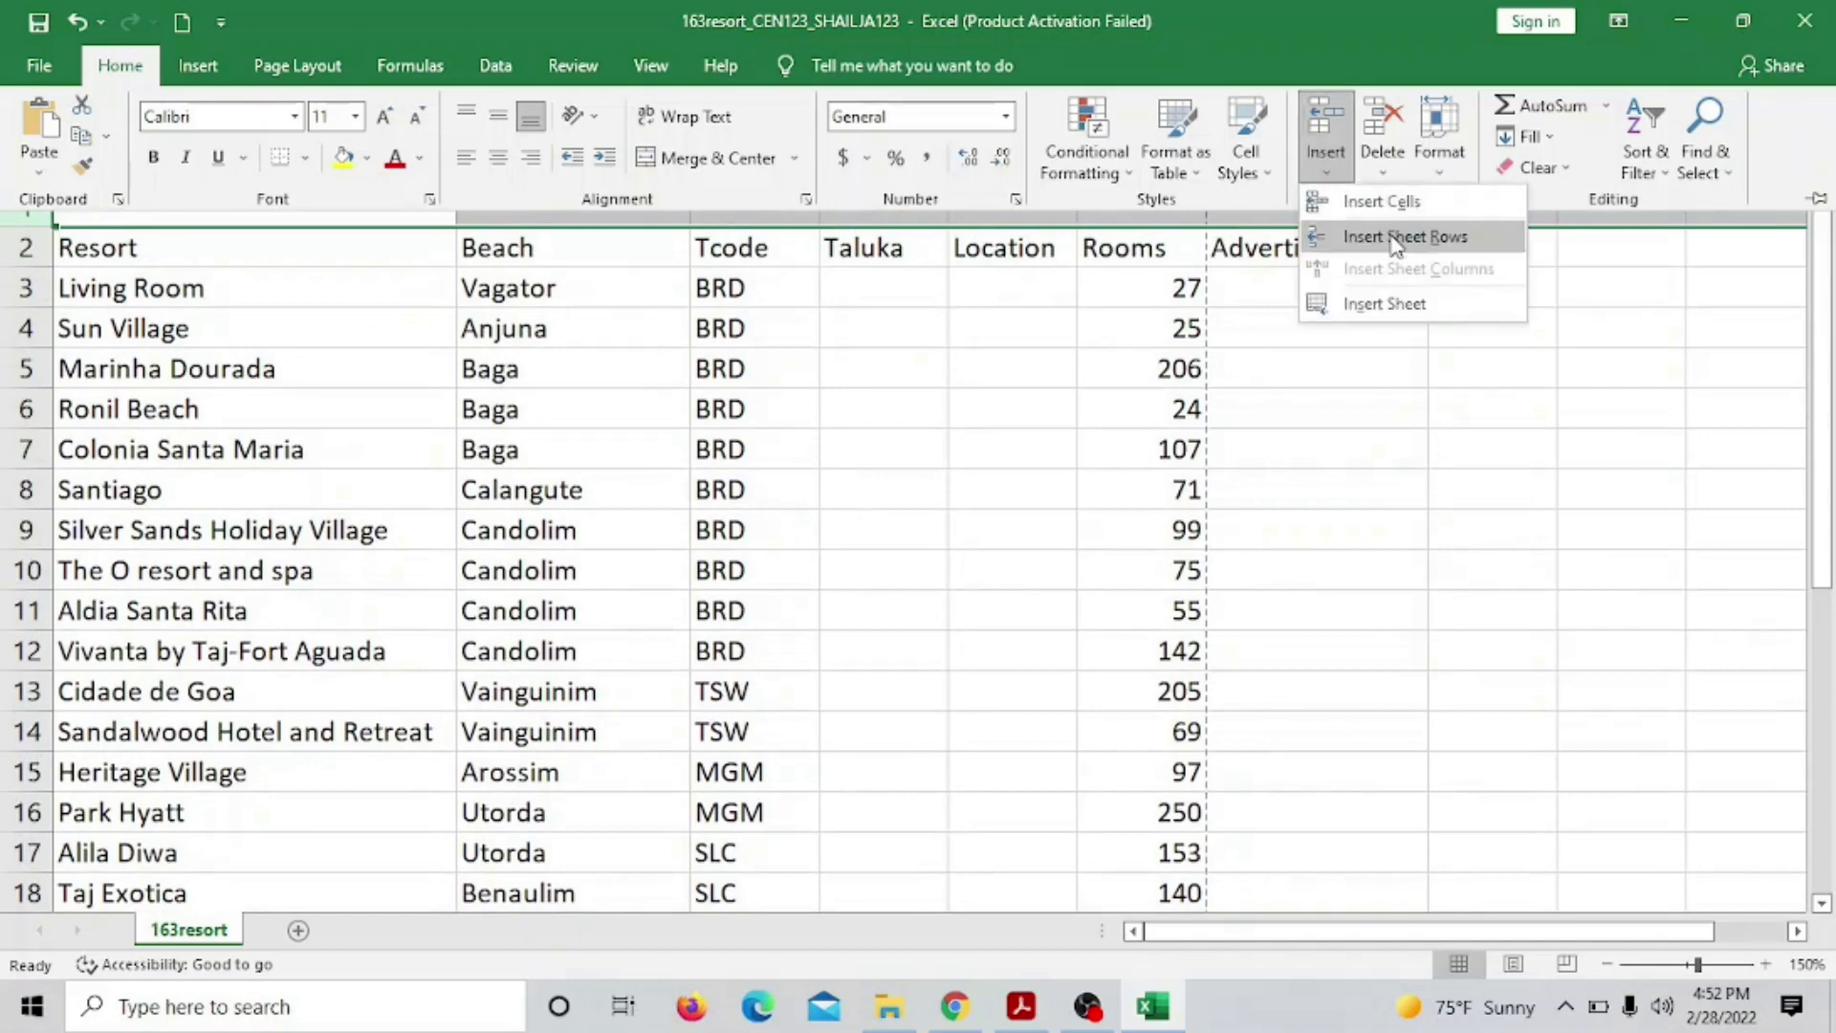
pyautogui.click(1394, 245)
pyautogui.click(1325, 174)
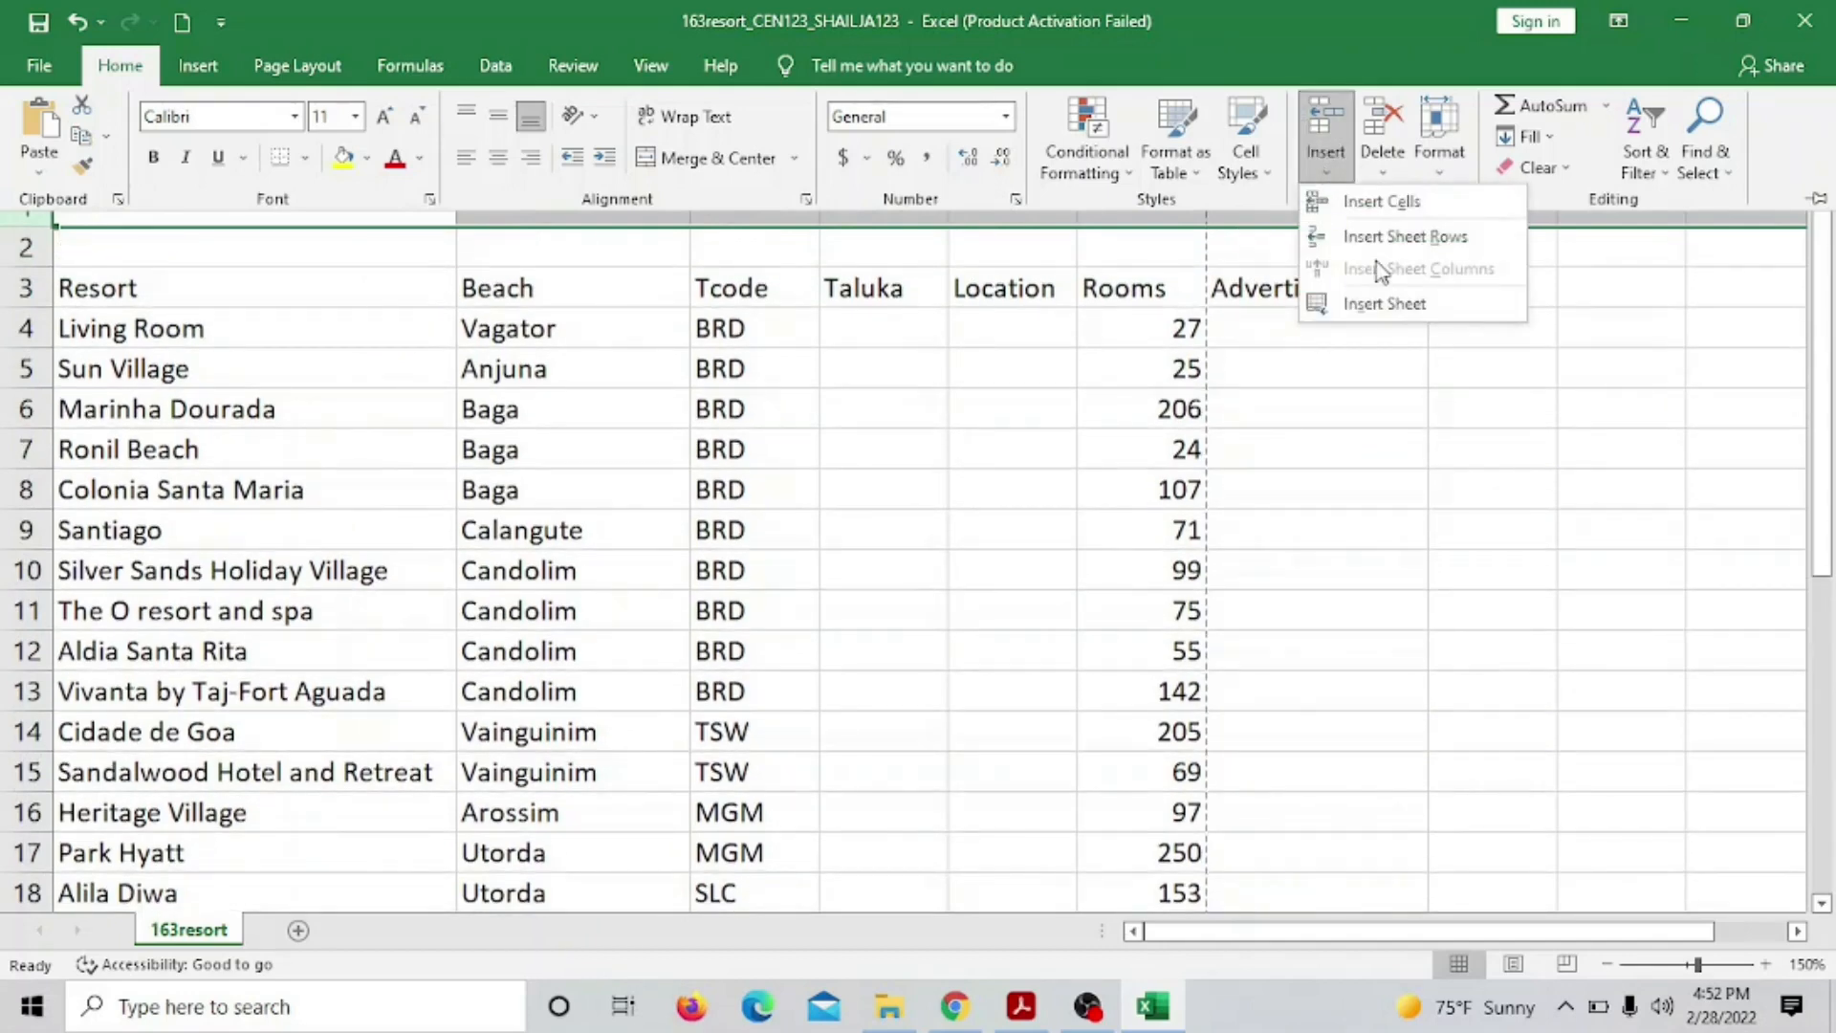
pyautogui.click(1375, 240)
pyautogui.click(1310, 140)
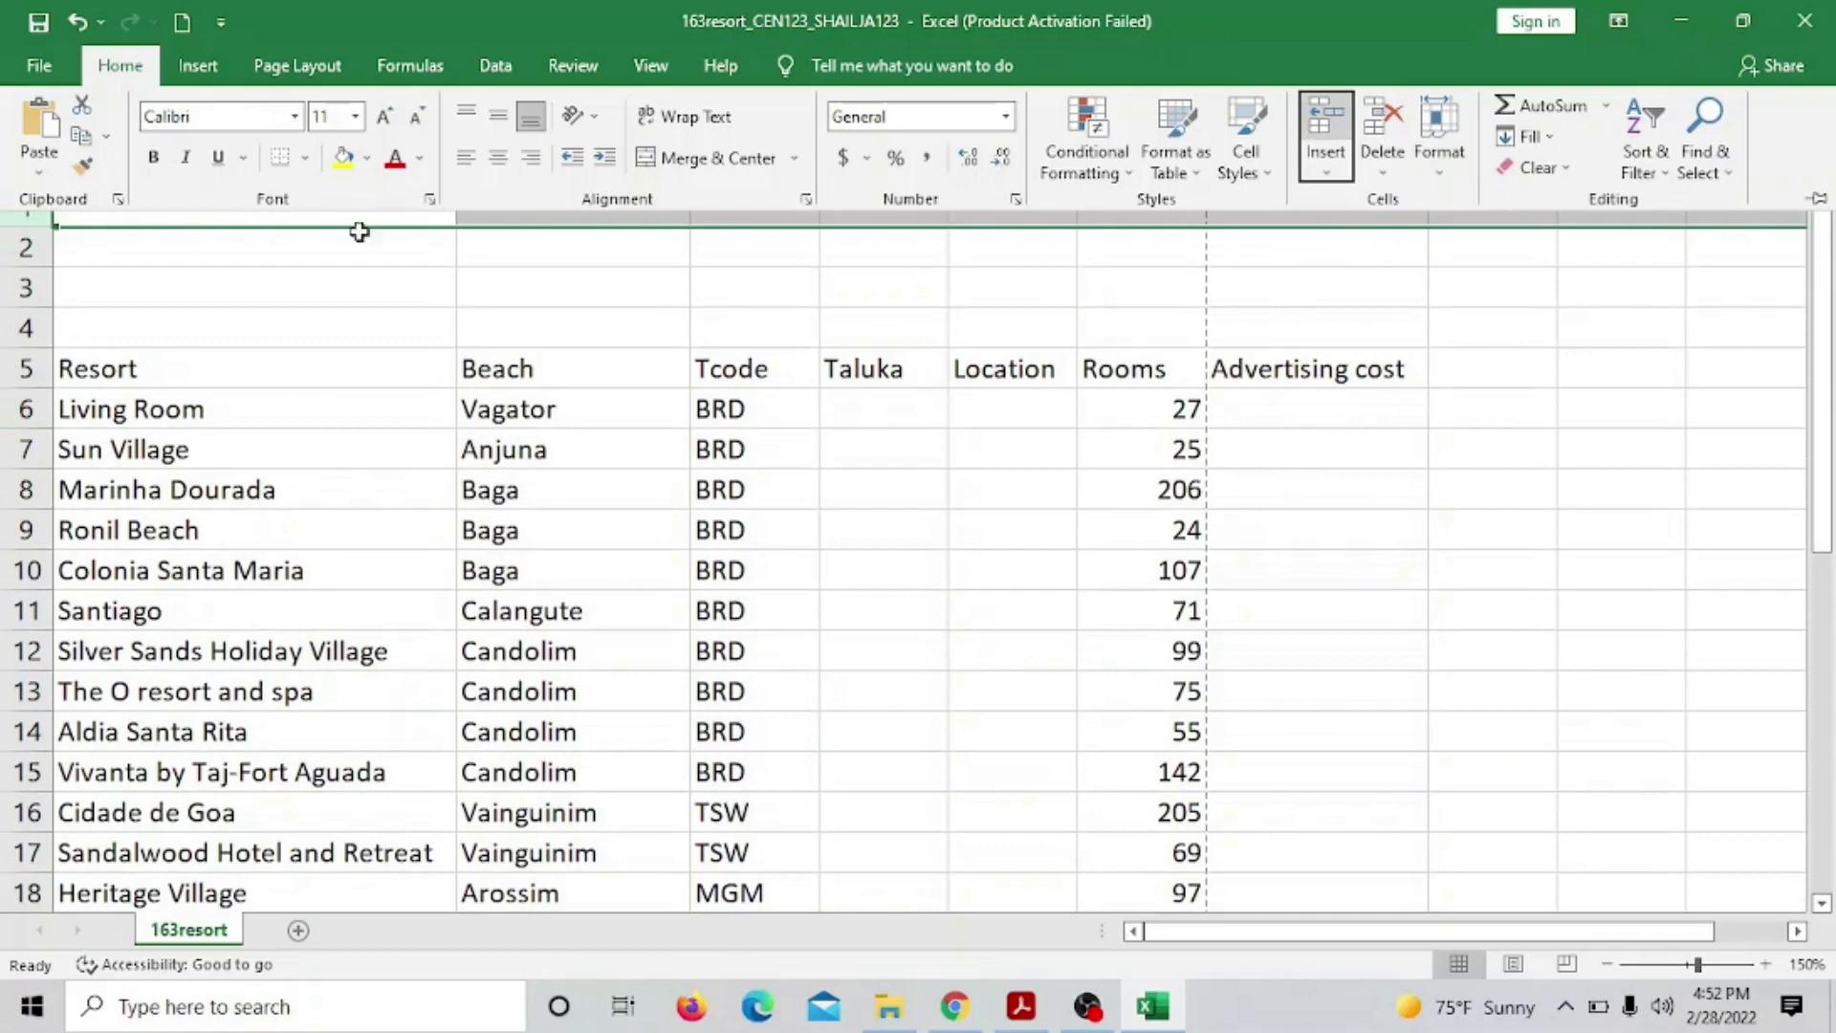
pyautogui.click(1306, 409)
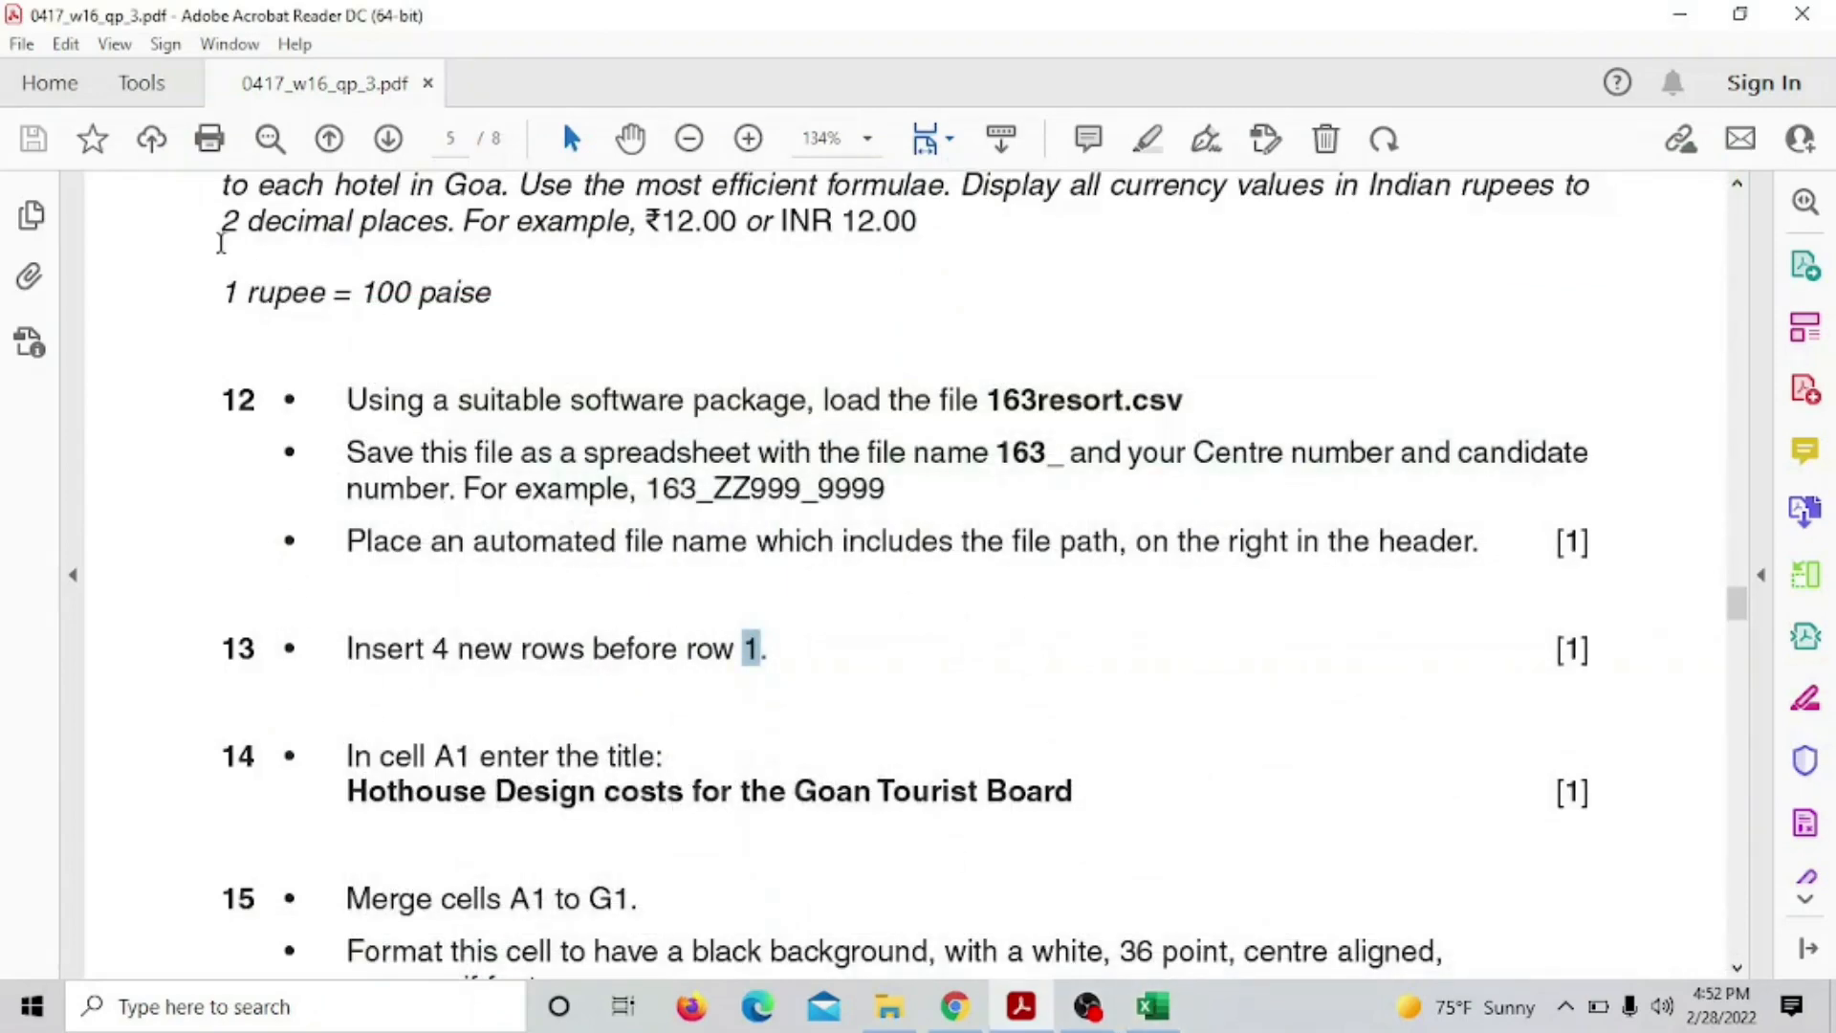
# Highlight the completed instructions, from '2 decimal places' to 'row 1.', in yellow
pyautogui.moveTo(221, 242); pyautogui.dragTo(771, 655)
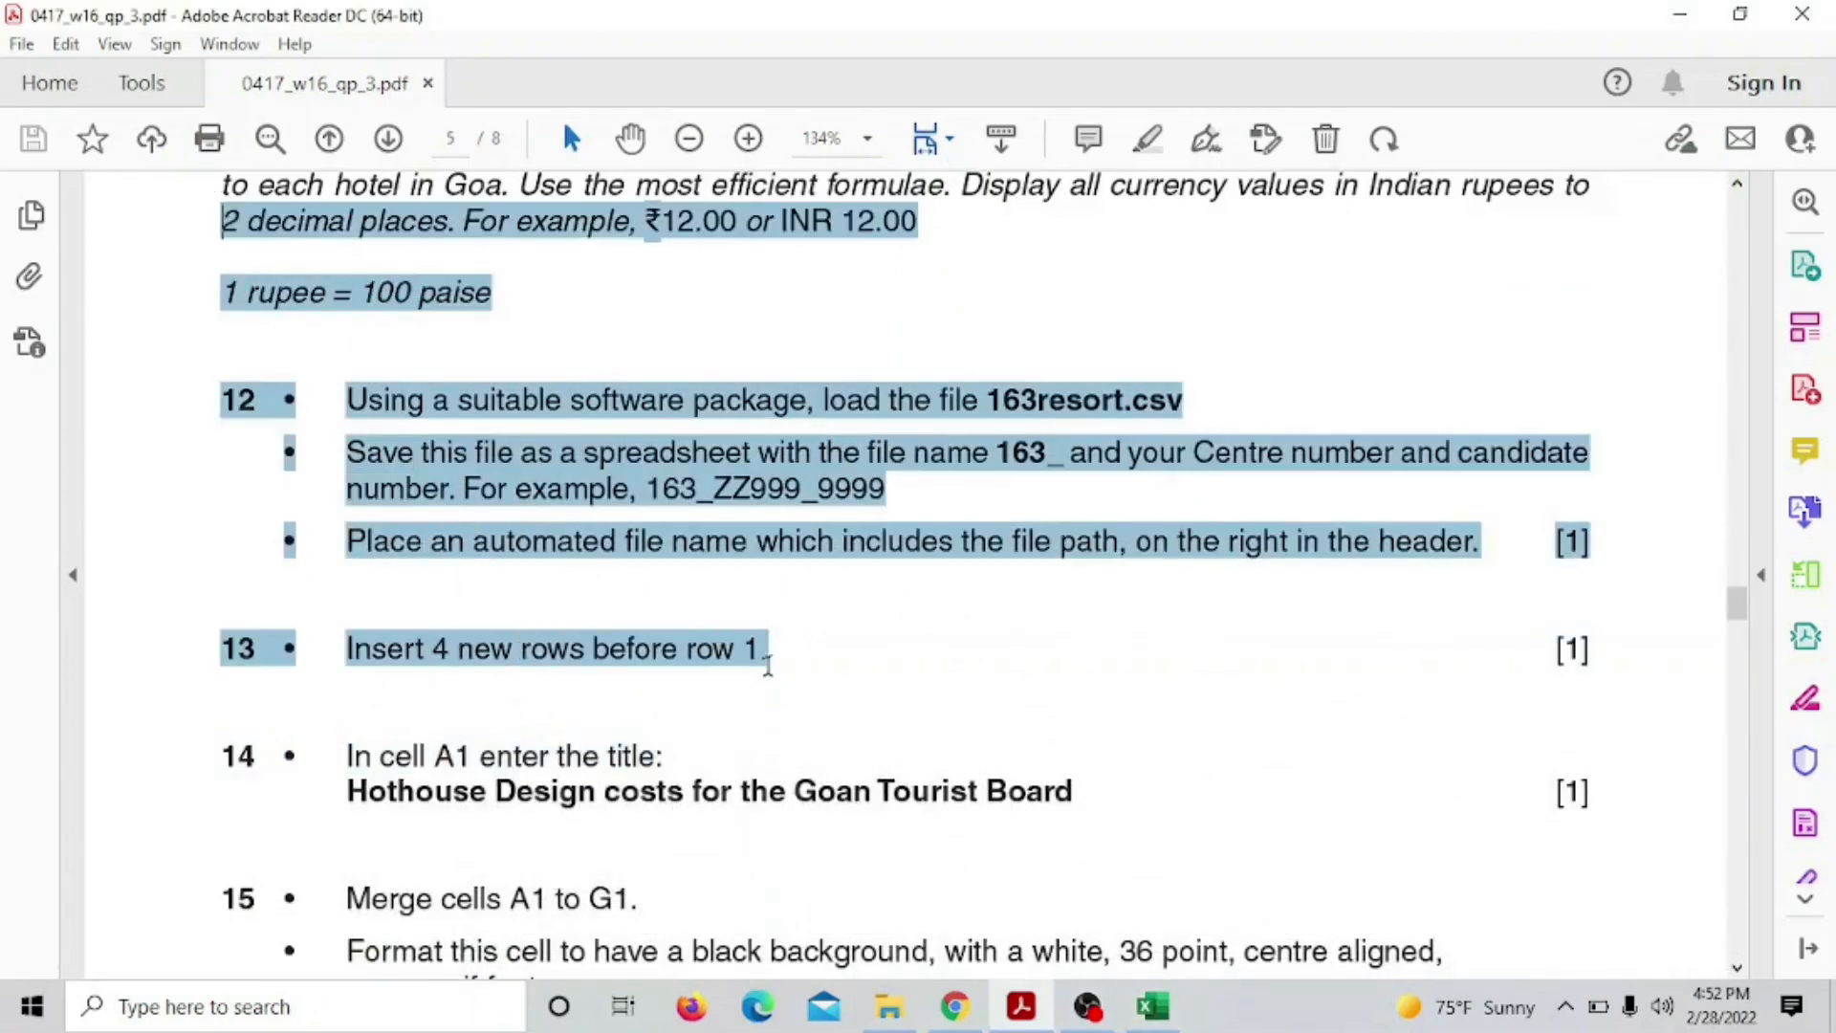
pyautogui.click(815, 623)
pyautogui.scroll(-3, 816, 603)
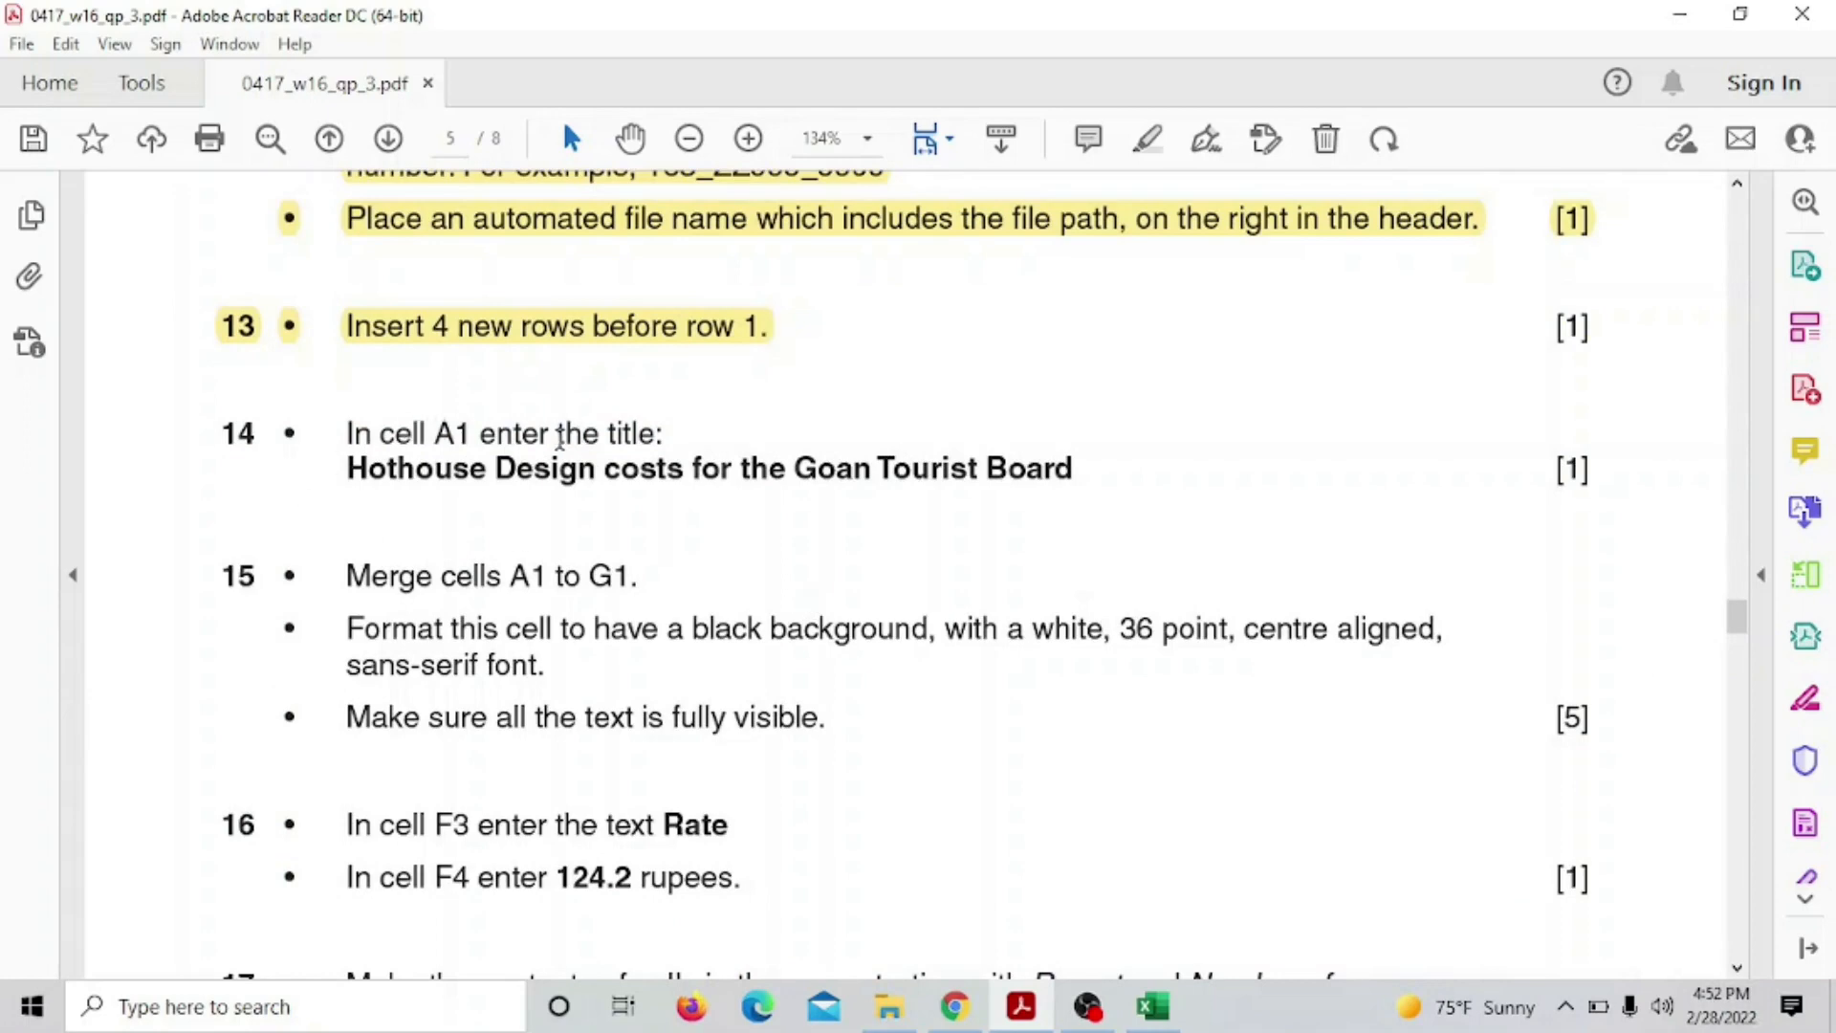
pyautogui.click(352, 468)
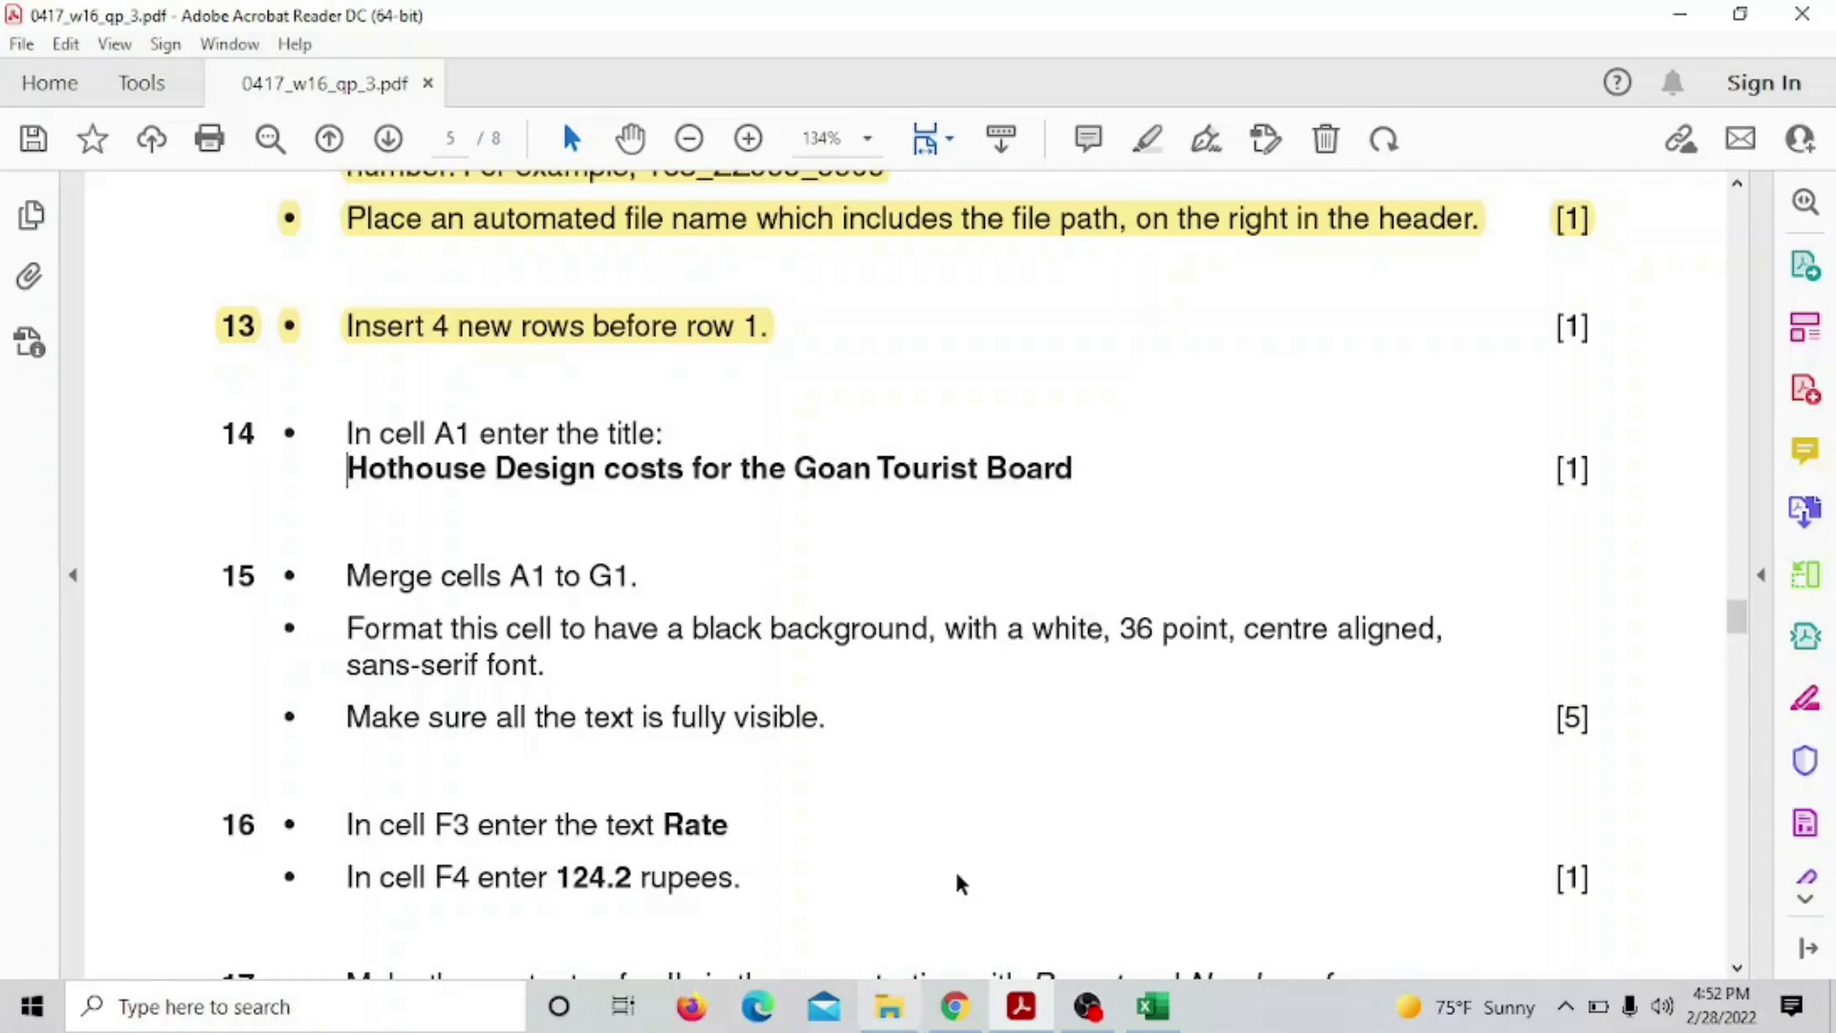
pyautogui.click(1152, 1006)
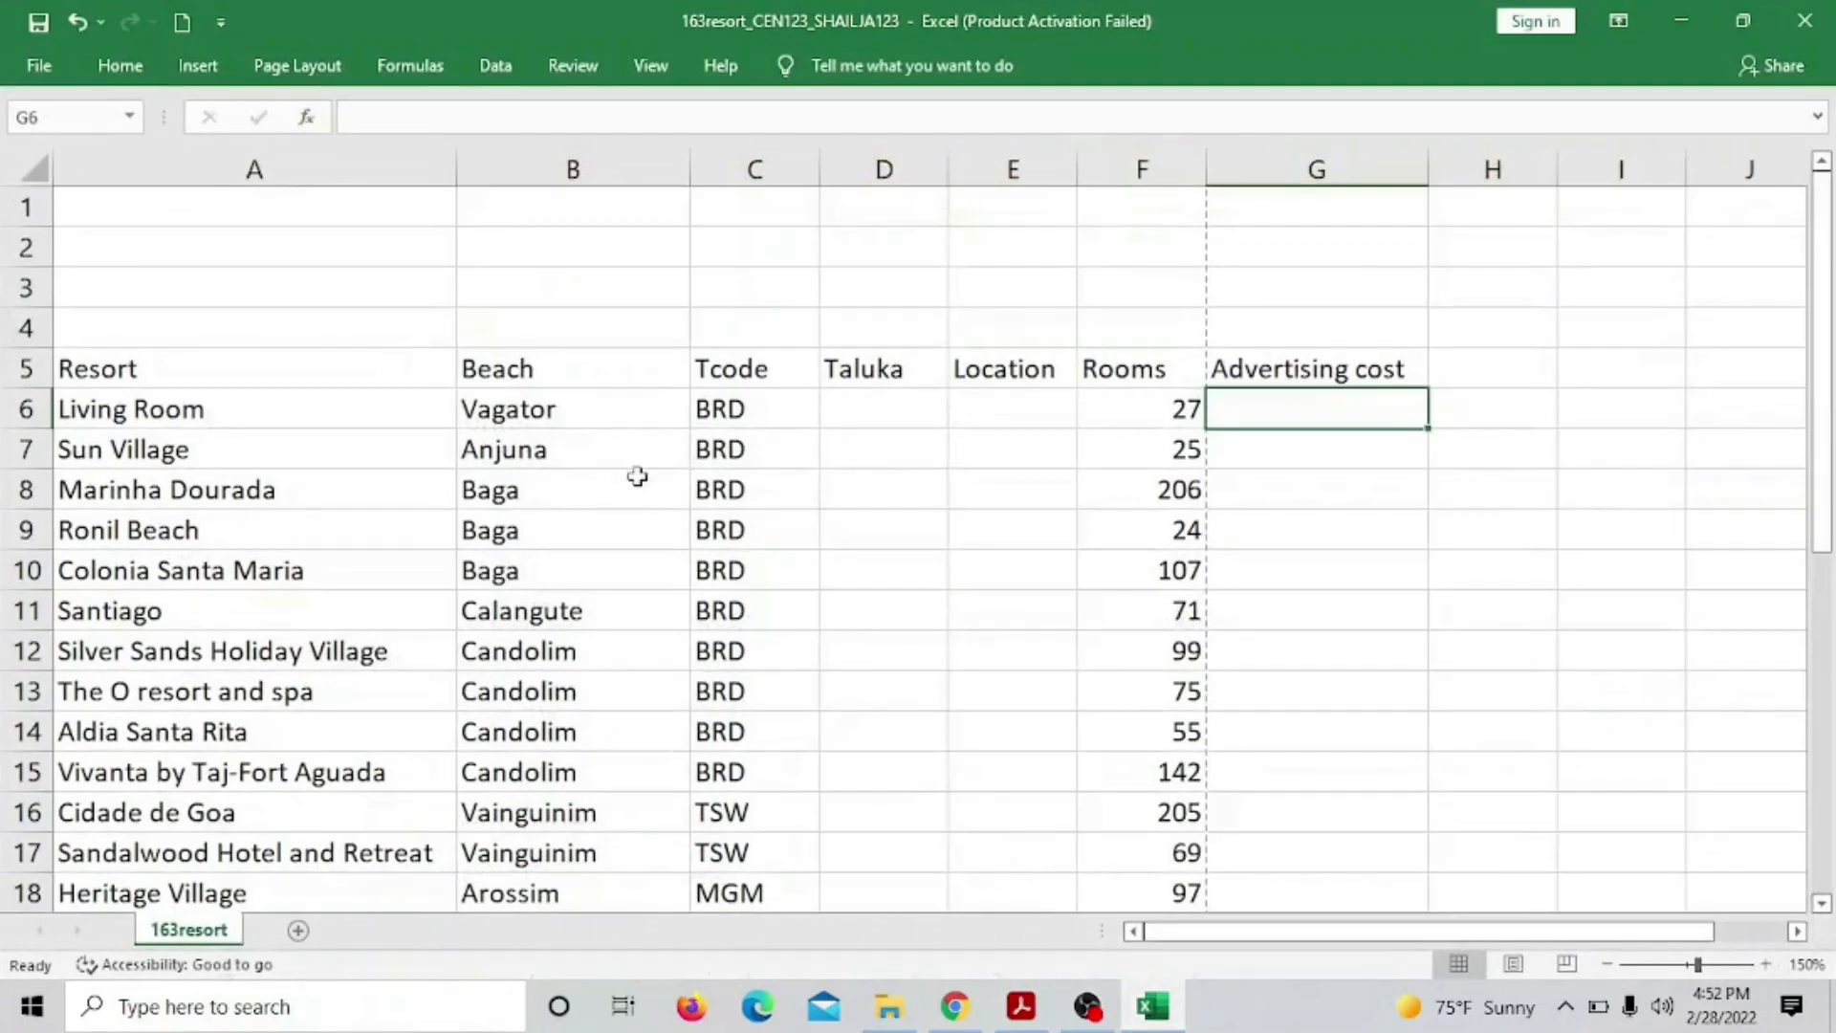
# Type 'HotHouse Design costs for the Goan Tourist Board' into A1, checking the wording against the exam paper
pyautogui.click(156, 208)
pyautogui.write('H')
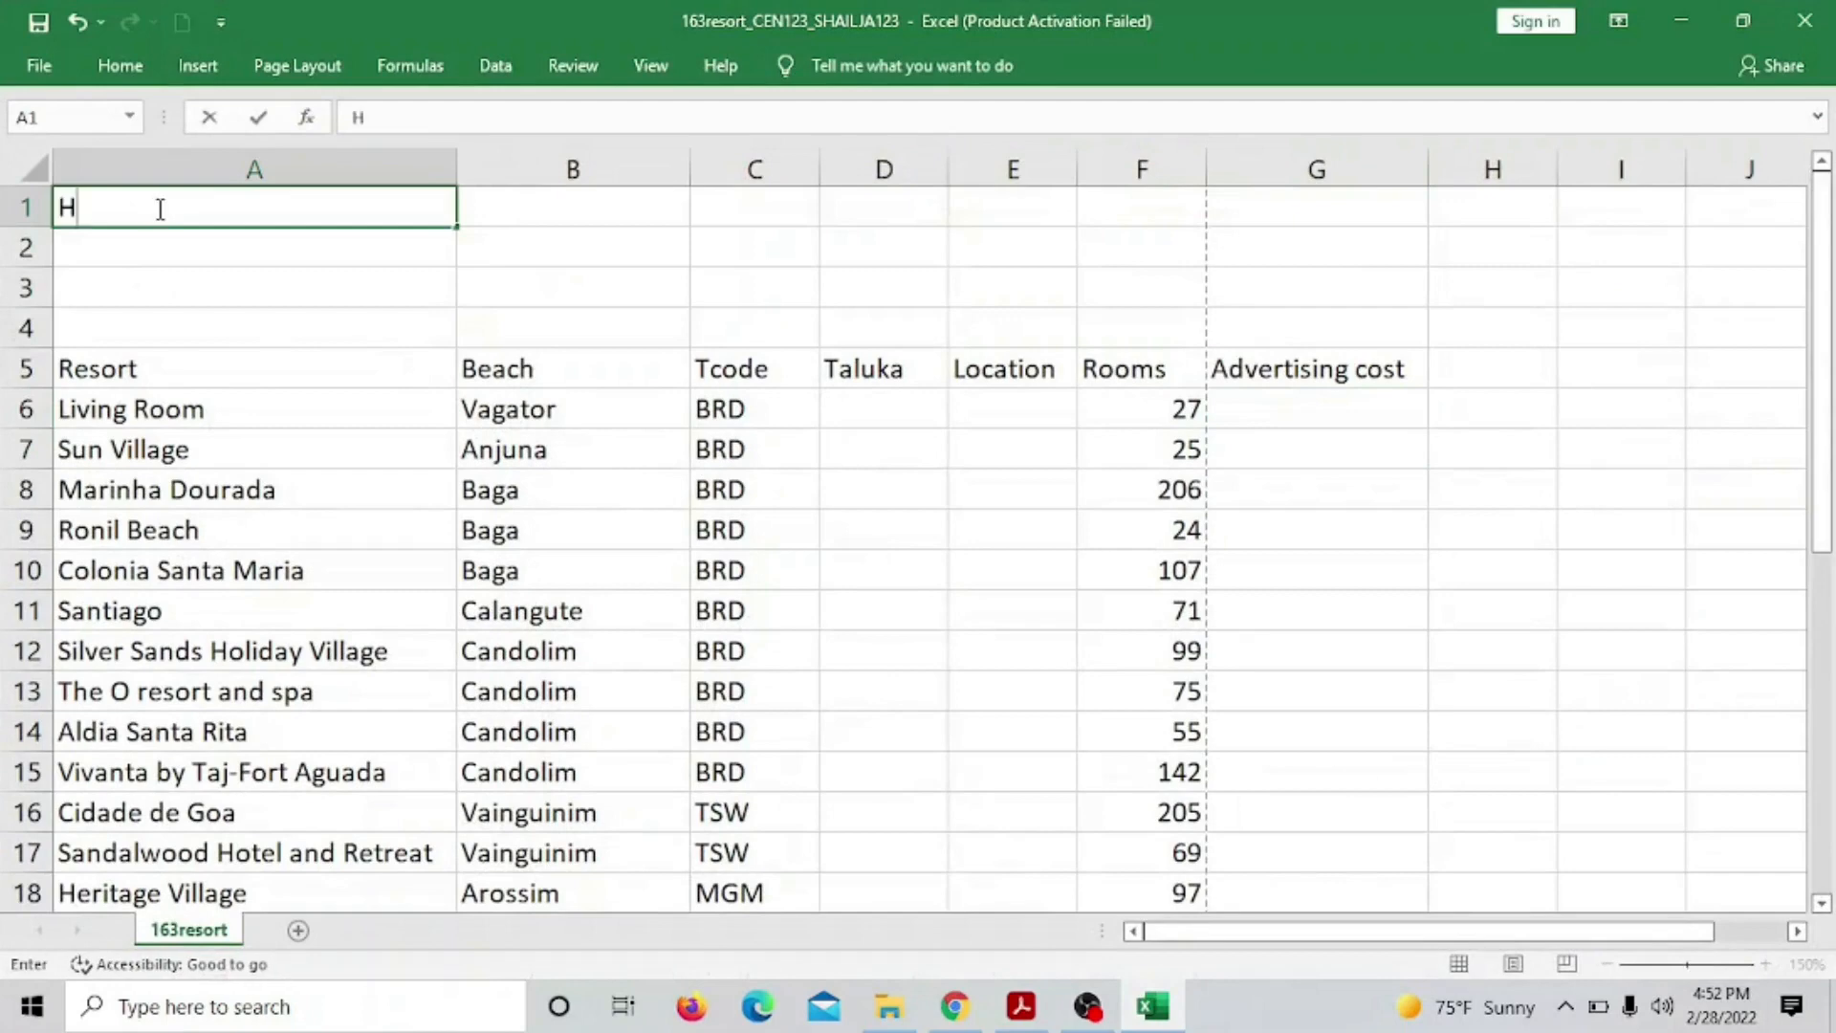
pyautogui.write('otHo')
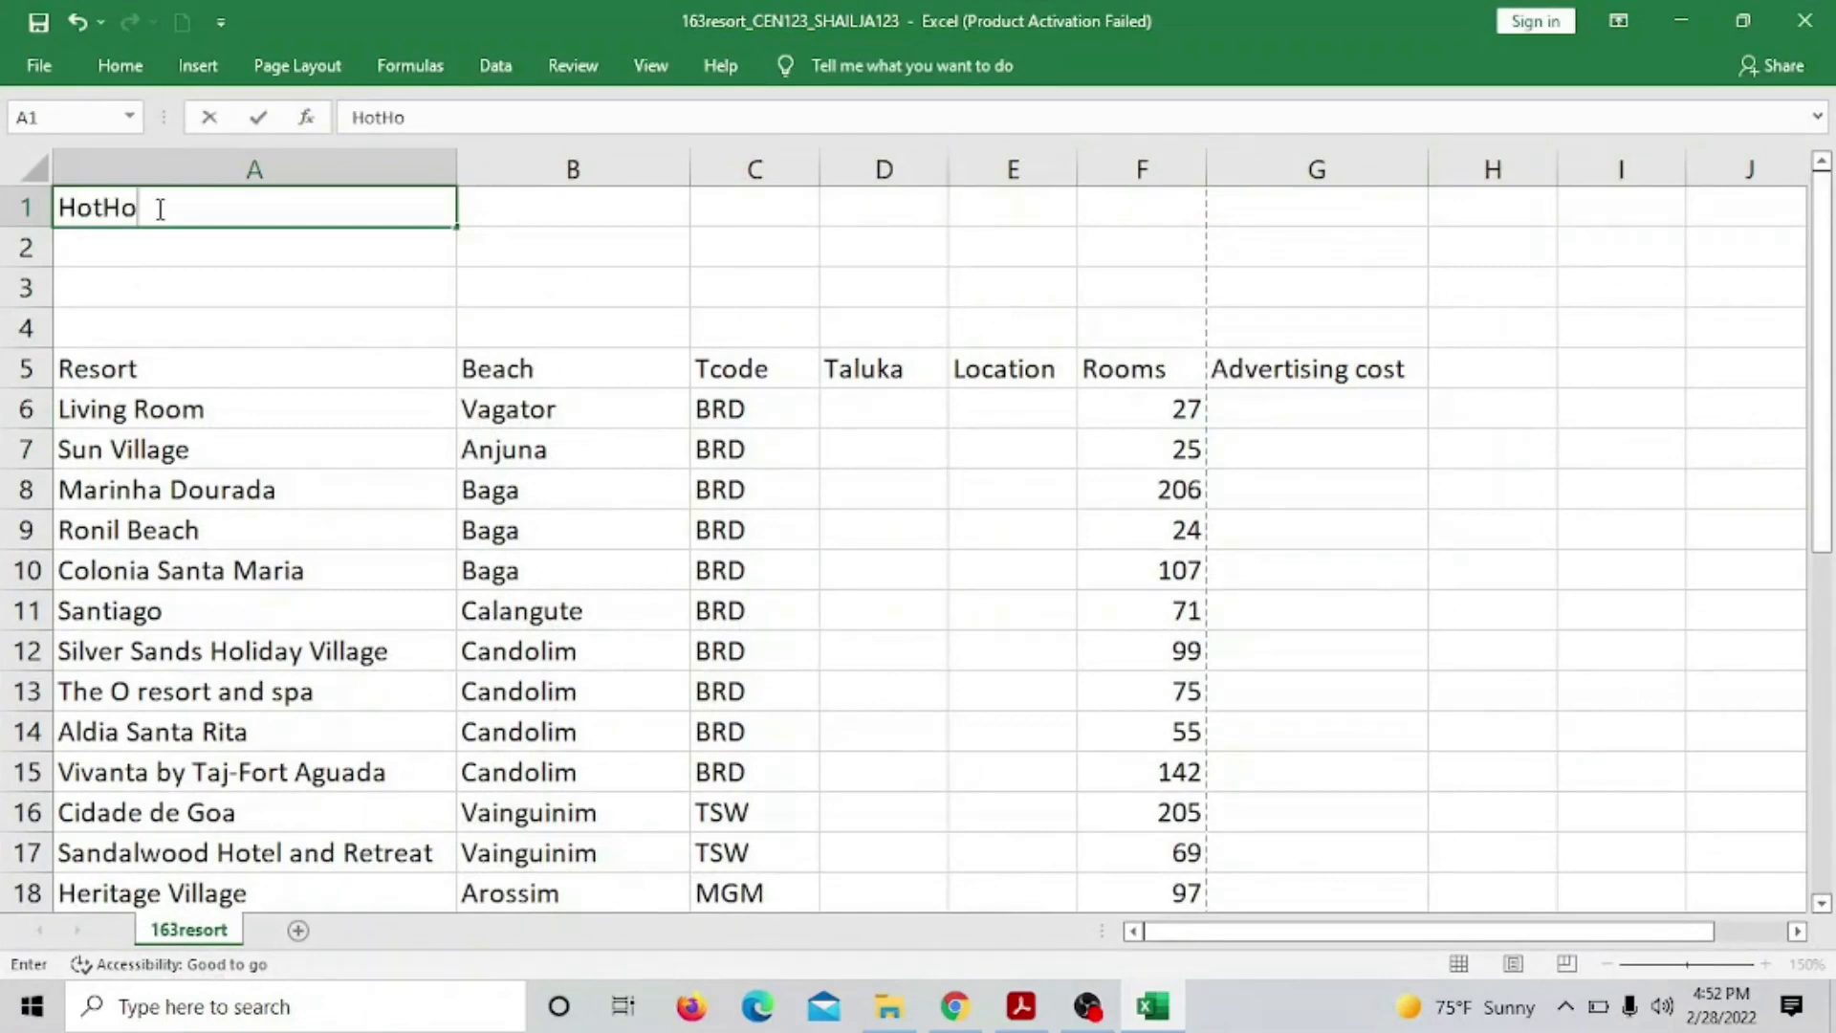
pyautogui.write('use Design')
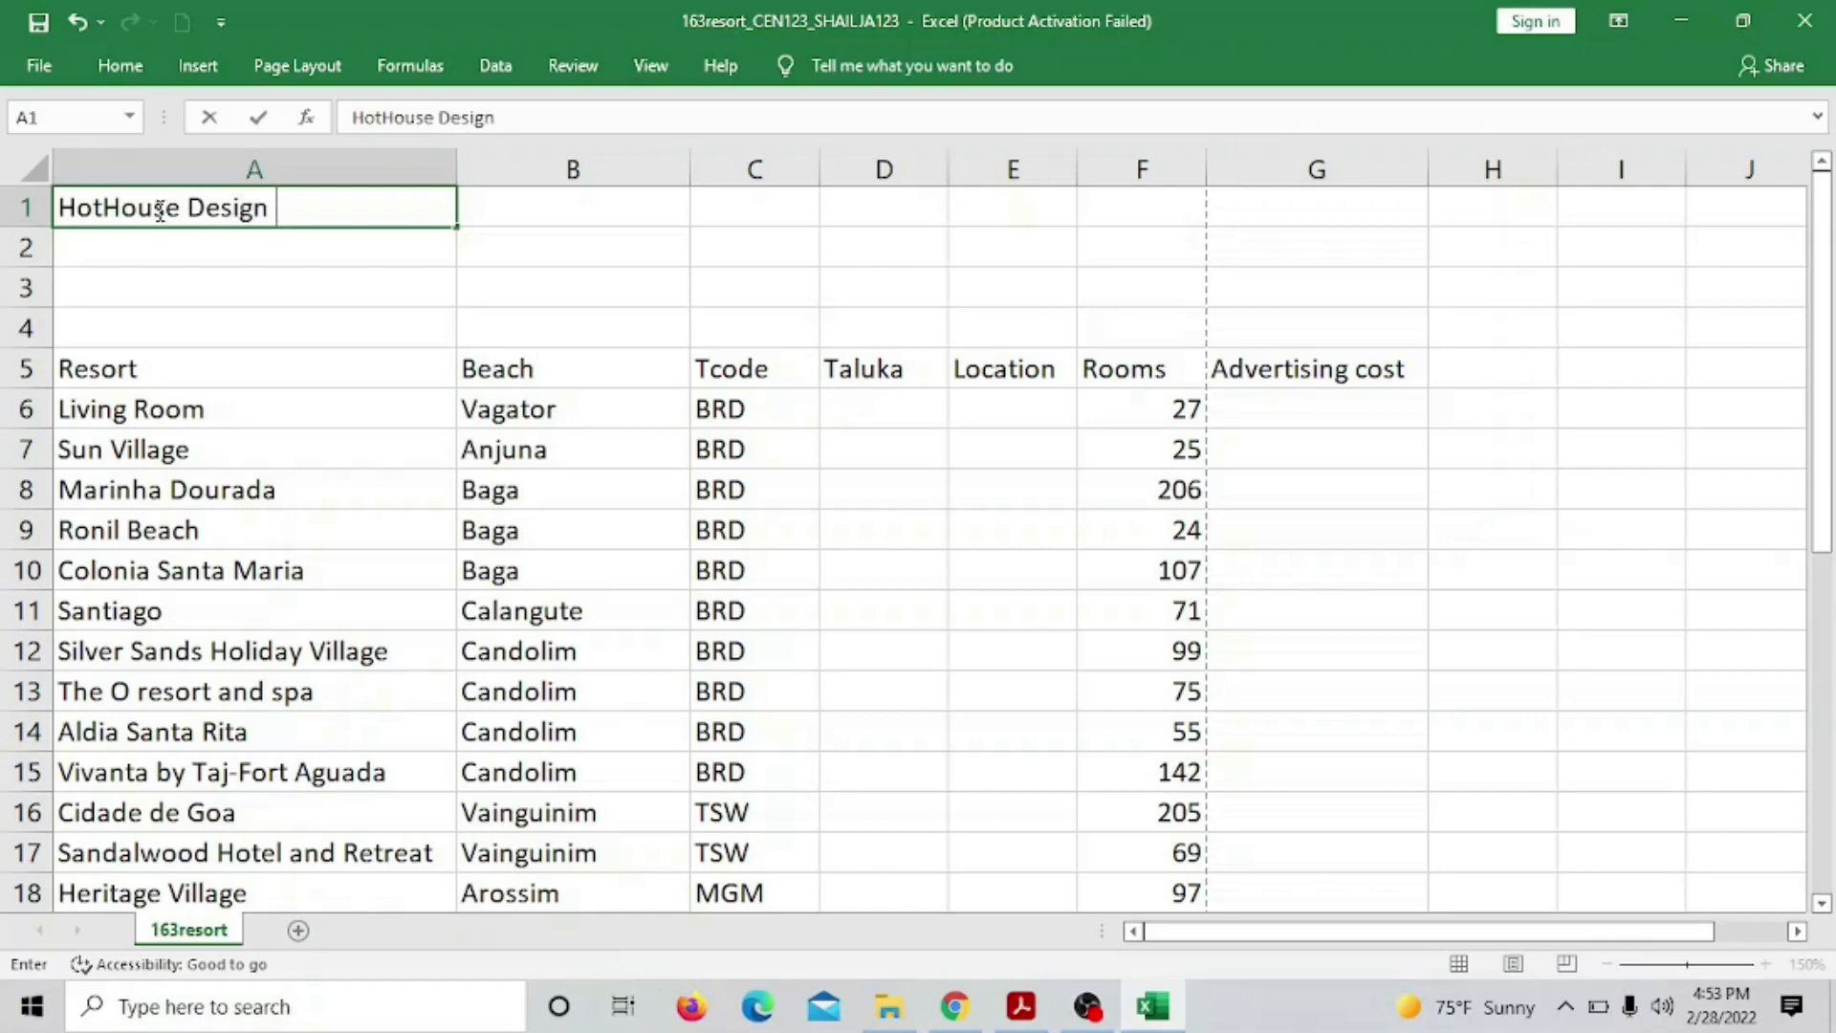
pyautogui.click(1025, 1013)
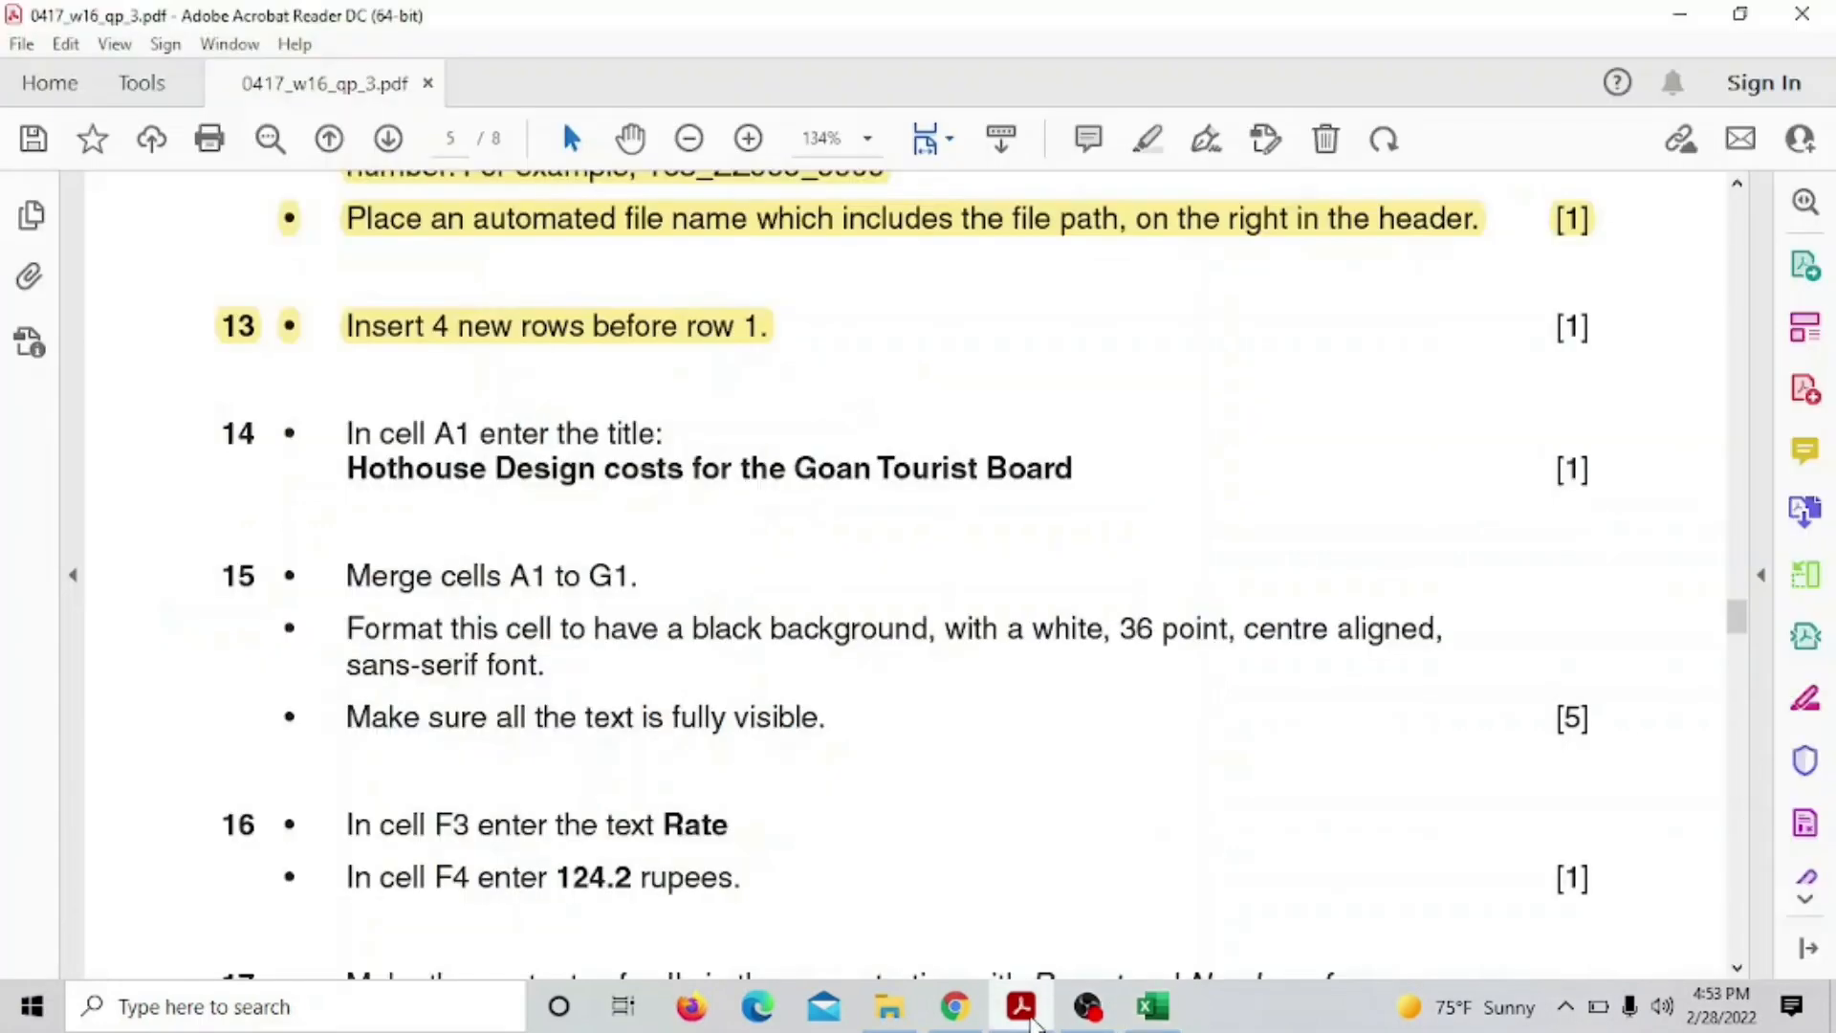
pyautogui.click(1023, 1008)
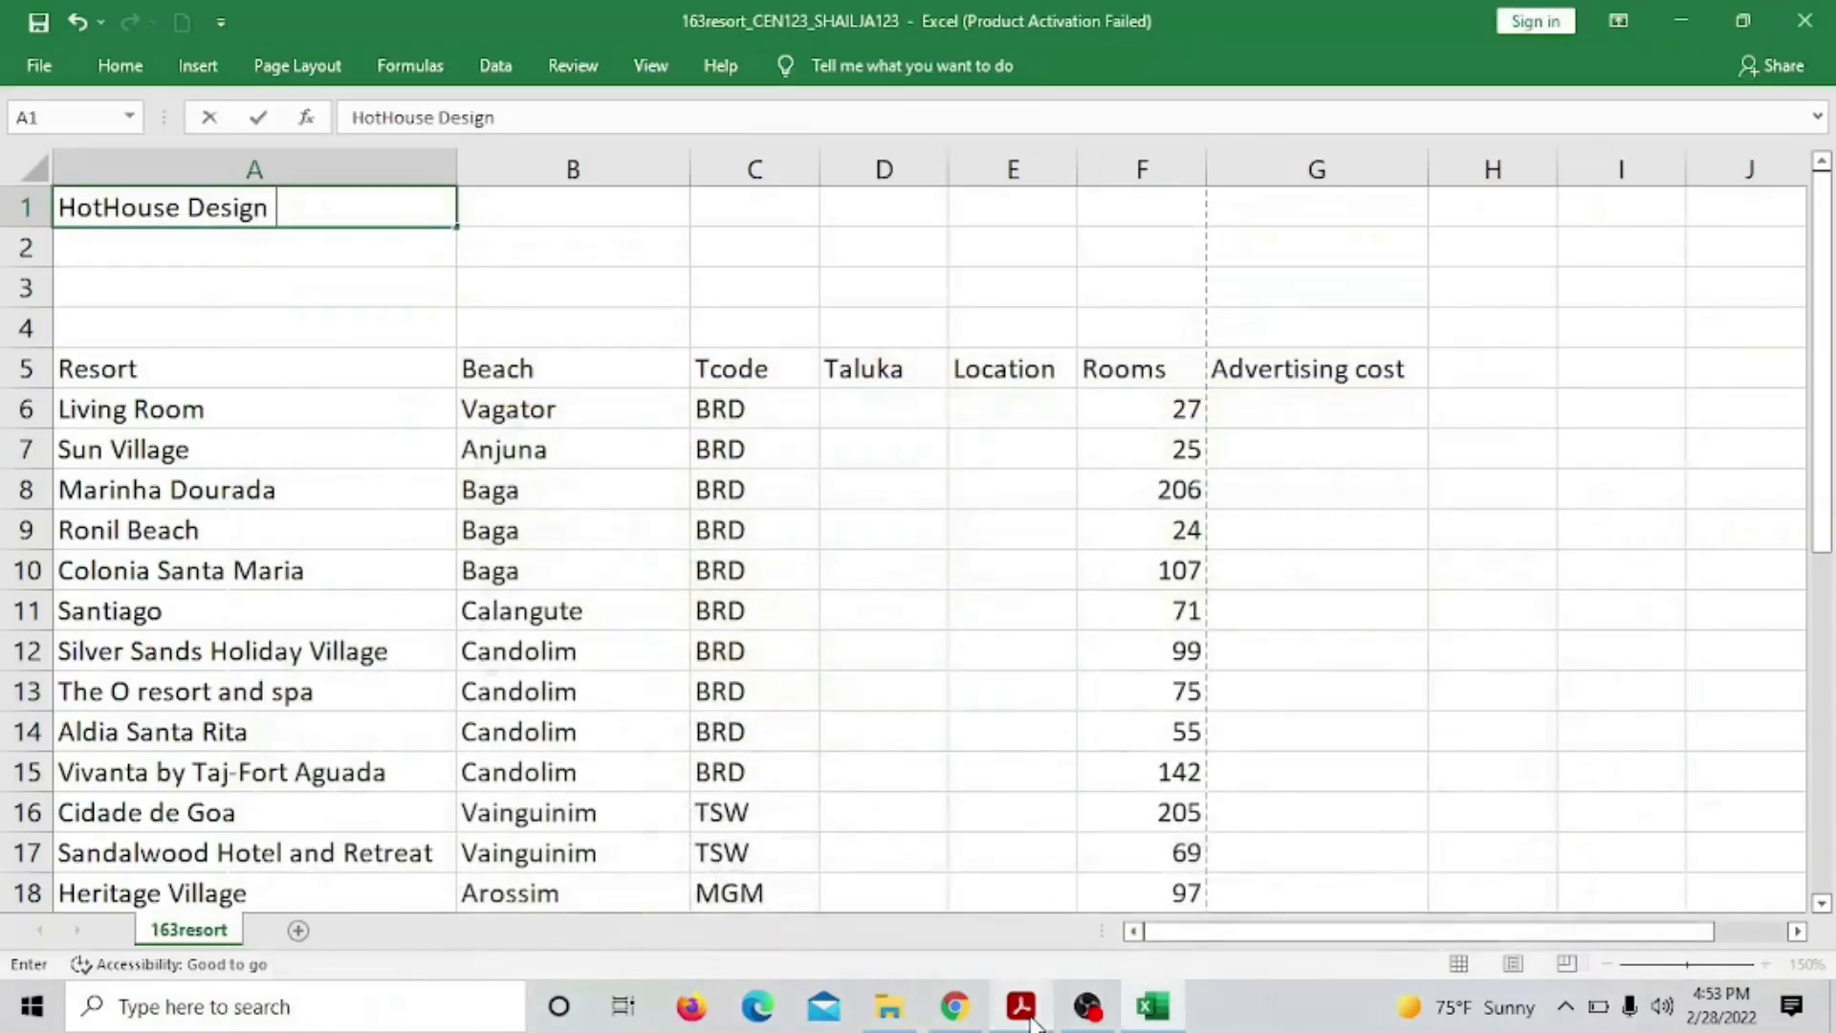
pyautogui.write('osts for')
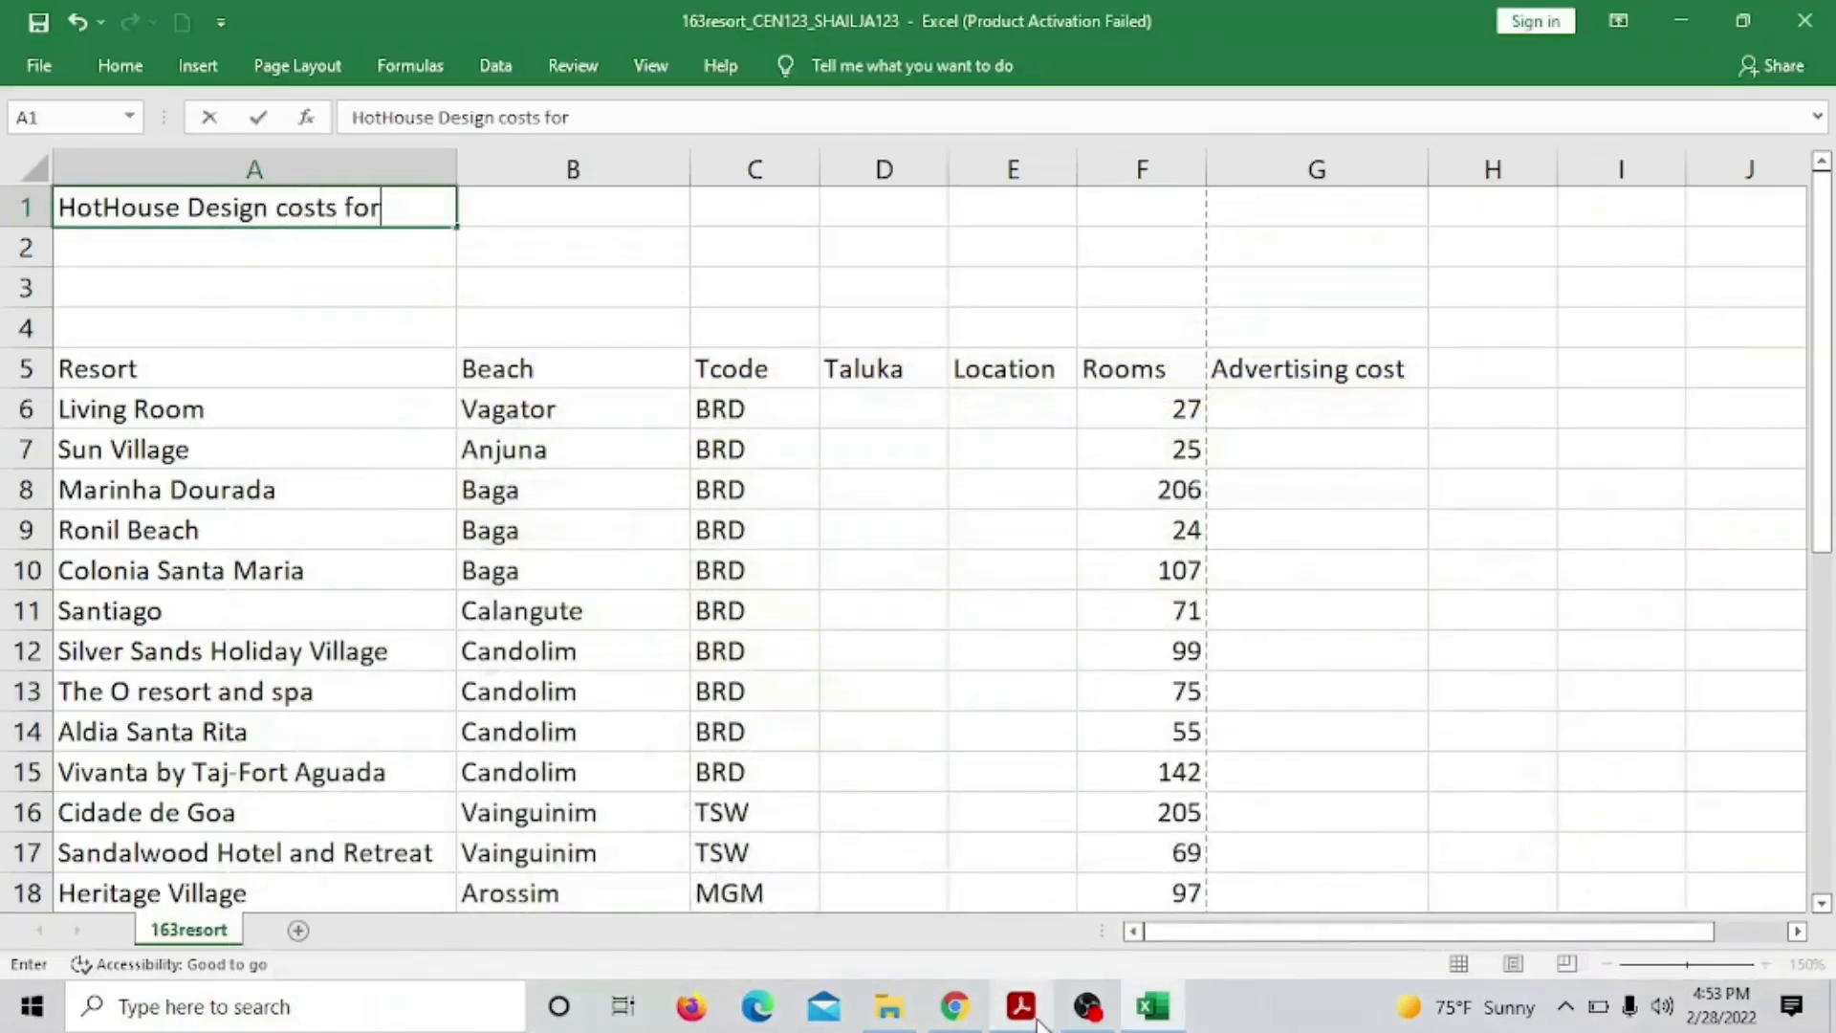
pyautogui.write(' the Goa')
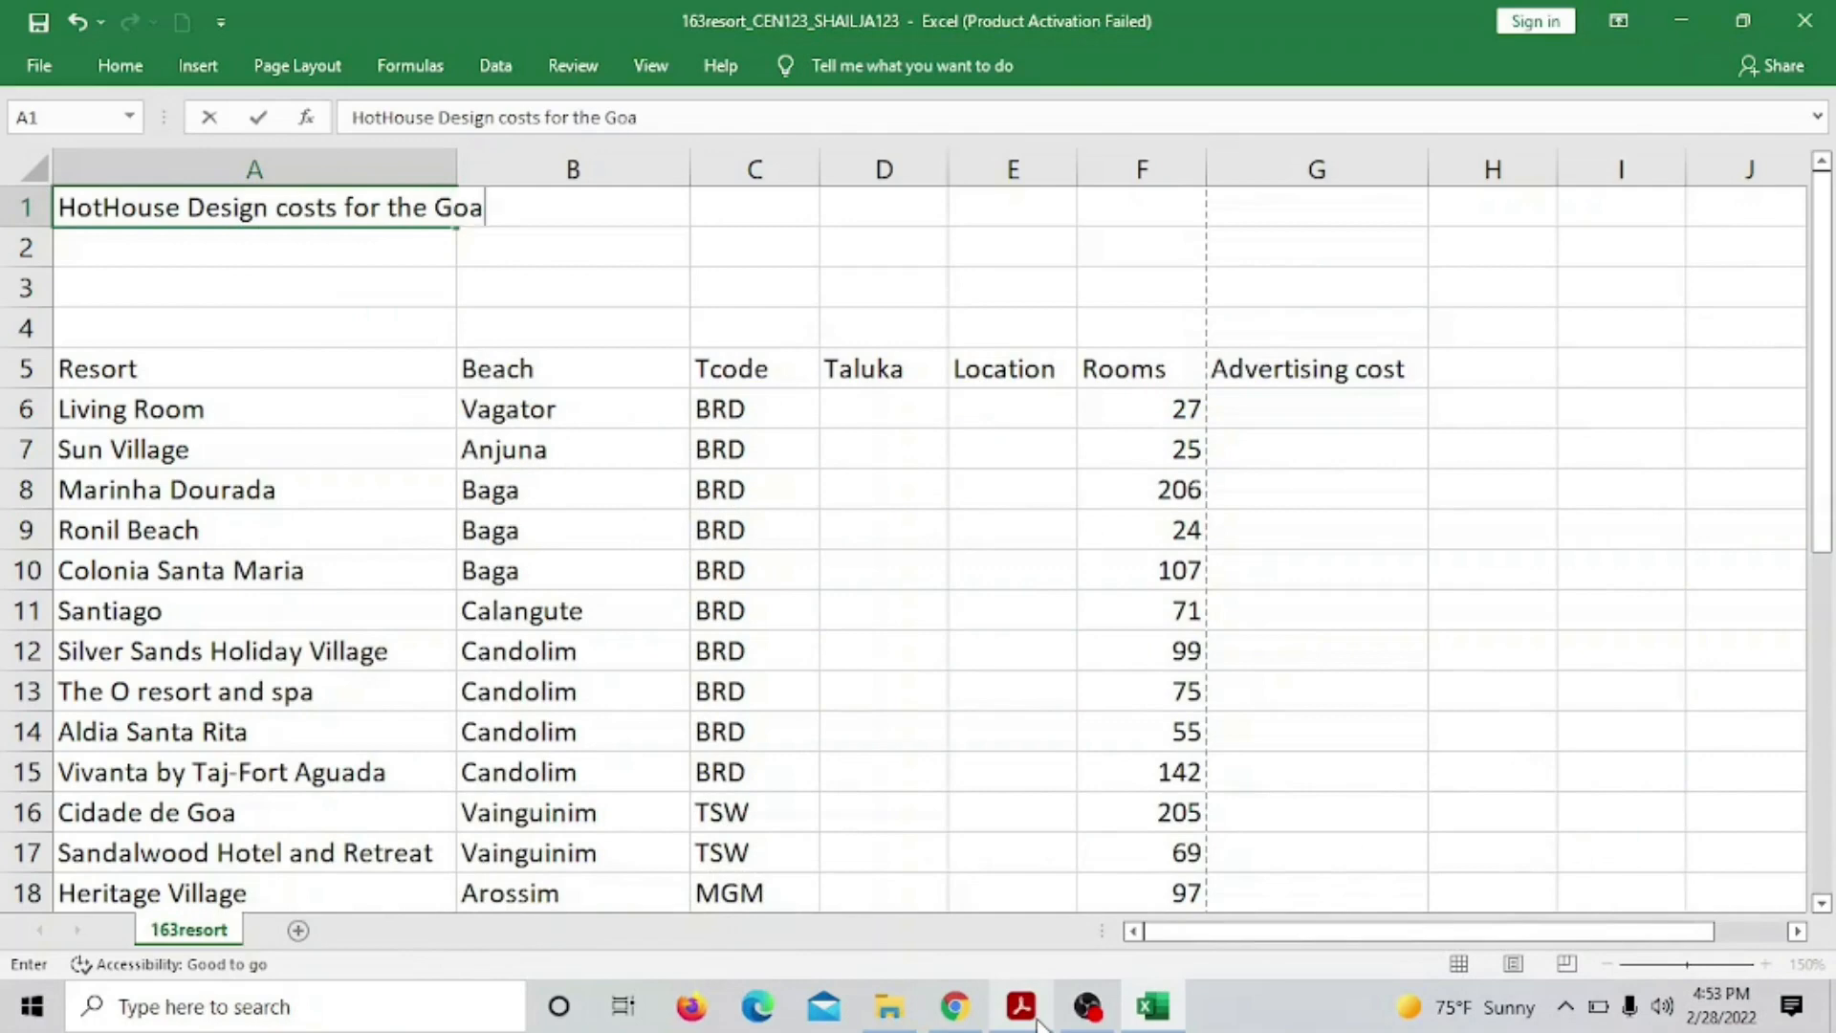
pyautogui.write('n Tourist')
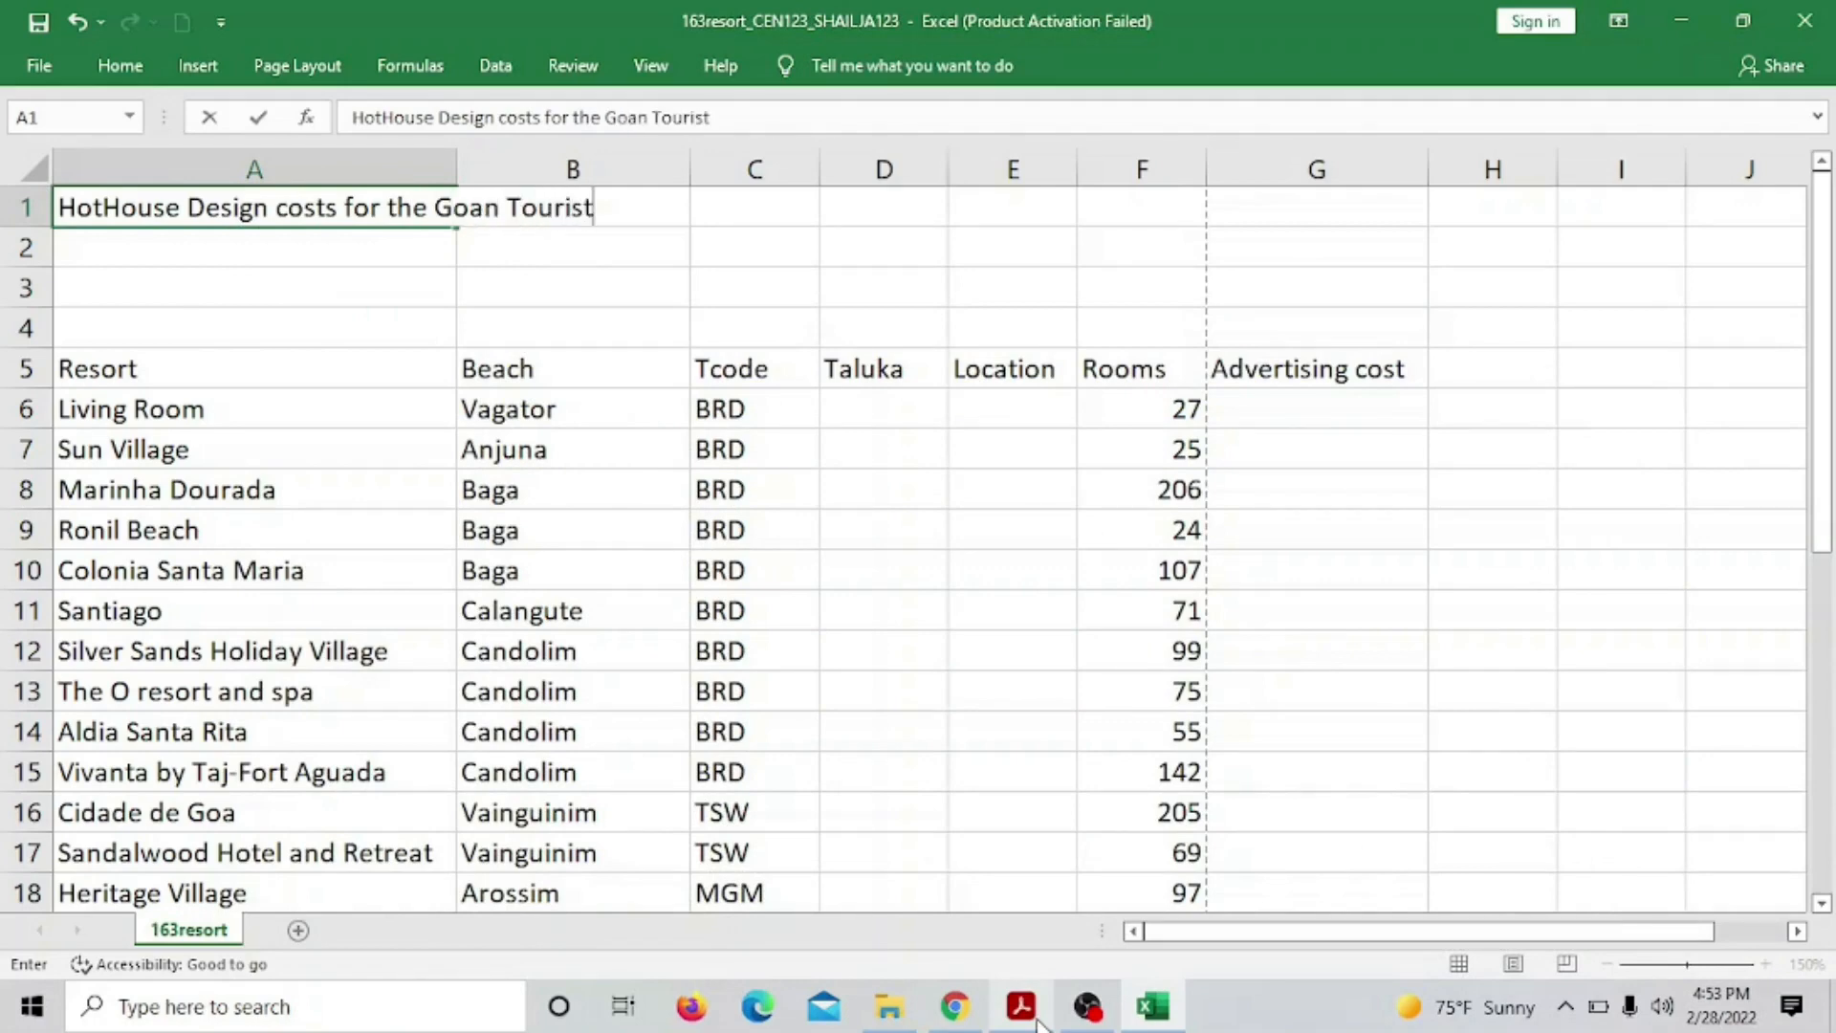
pyautogui.write(' Board')
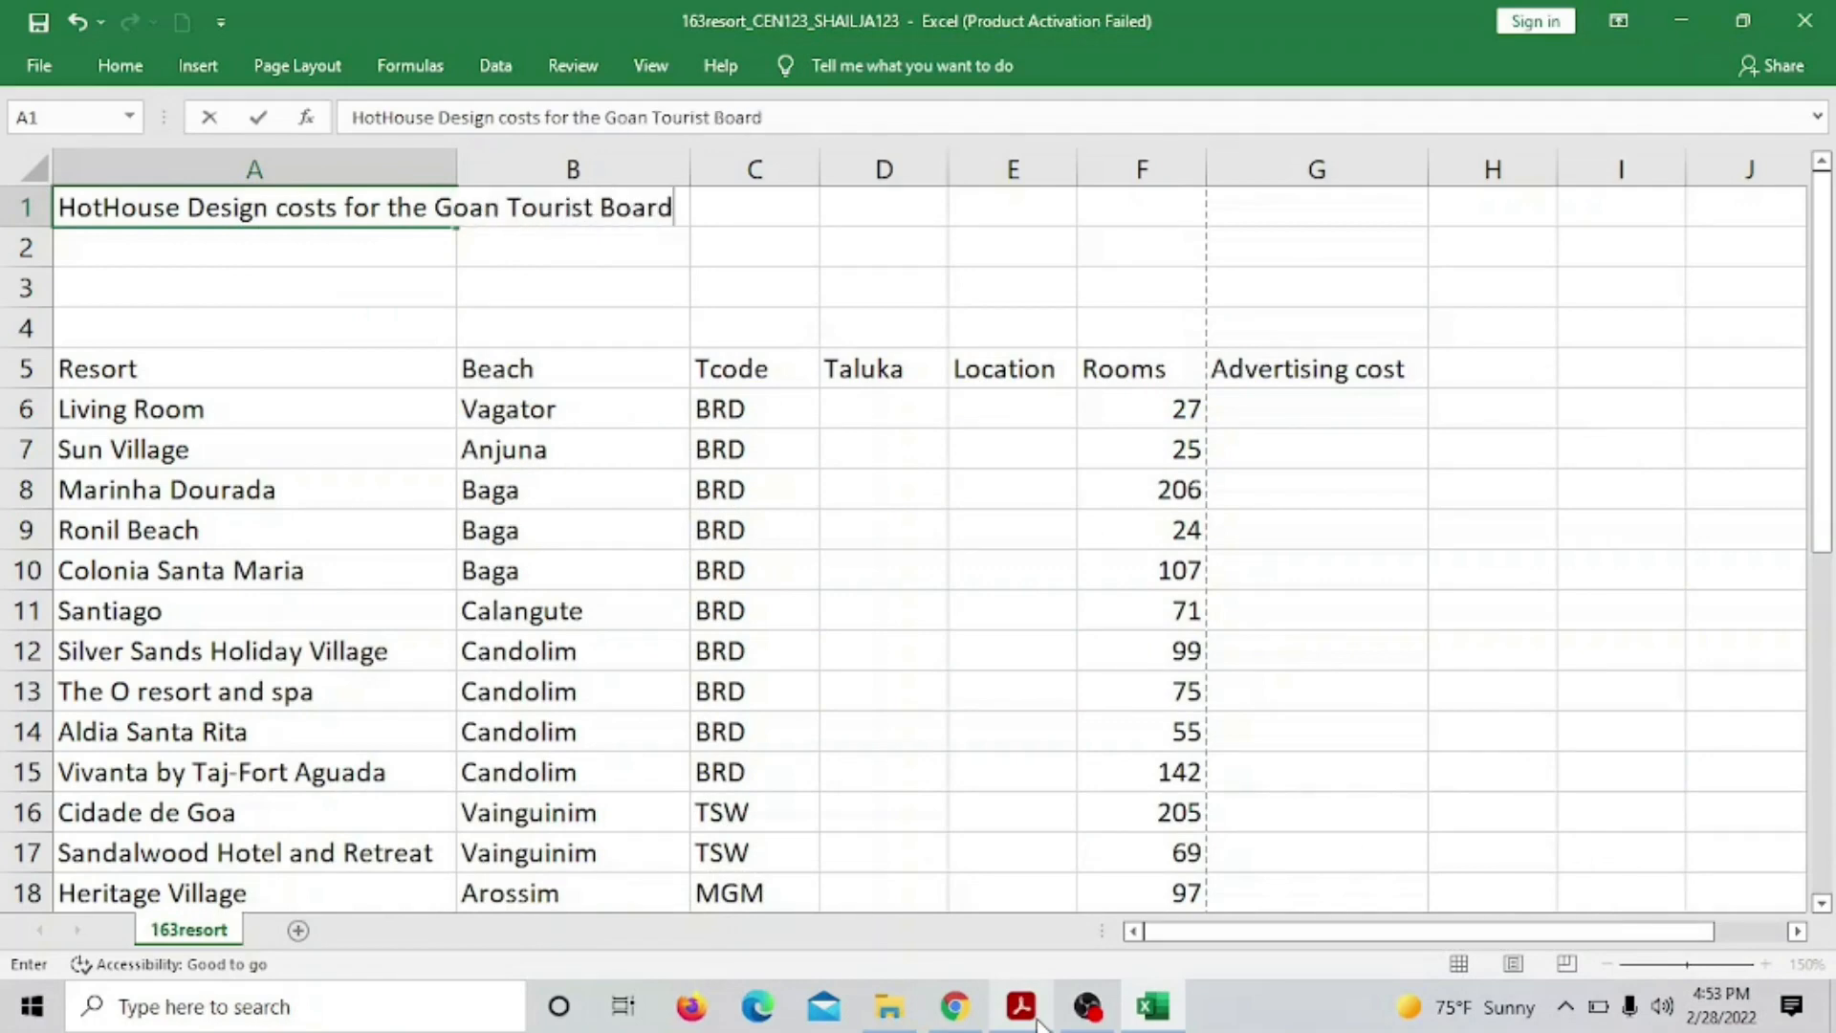
pyautogui.click(861, 278)
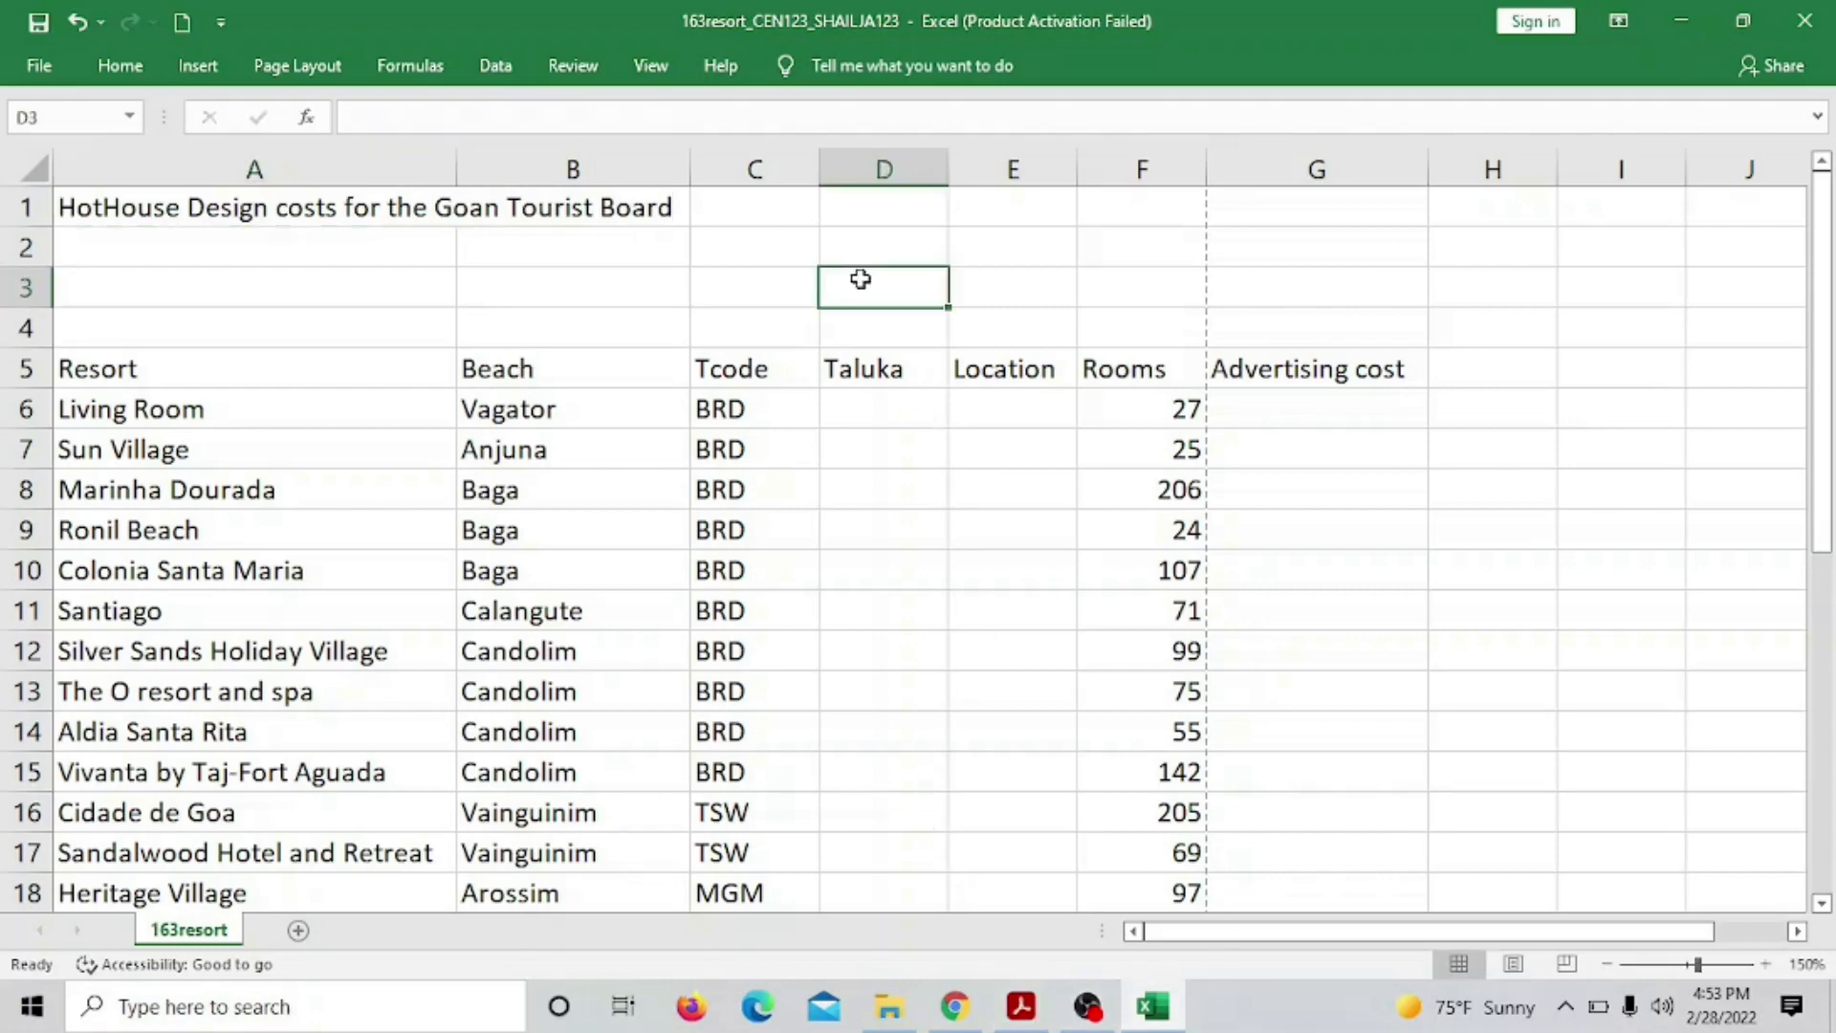
pyautogui.click(1026, 1015)
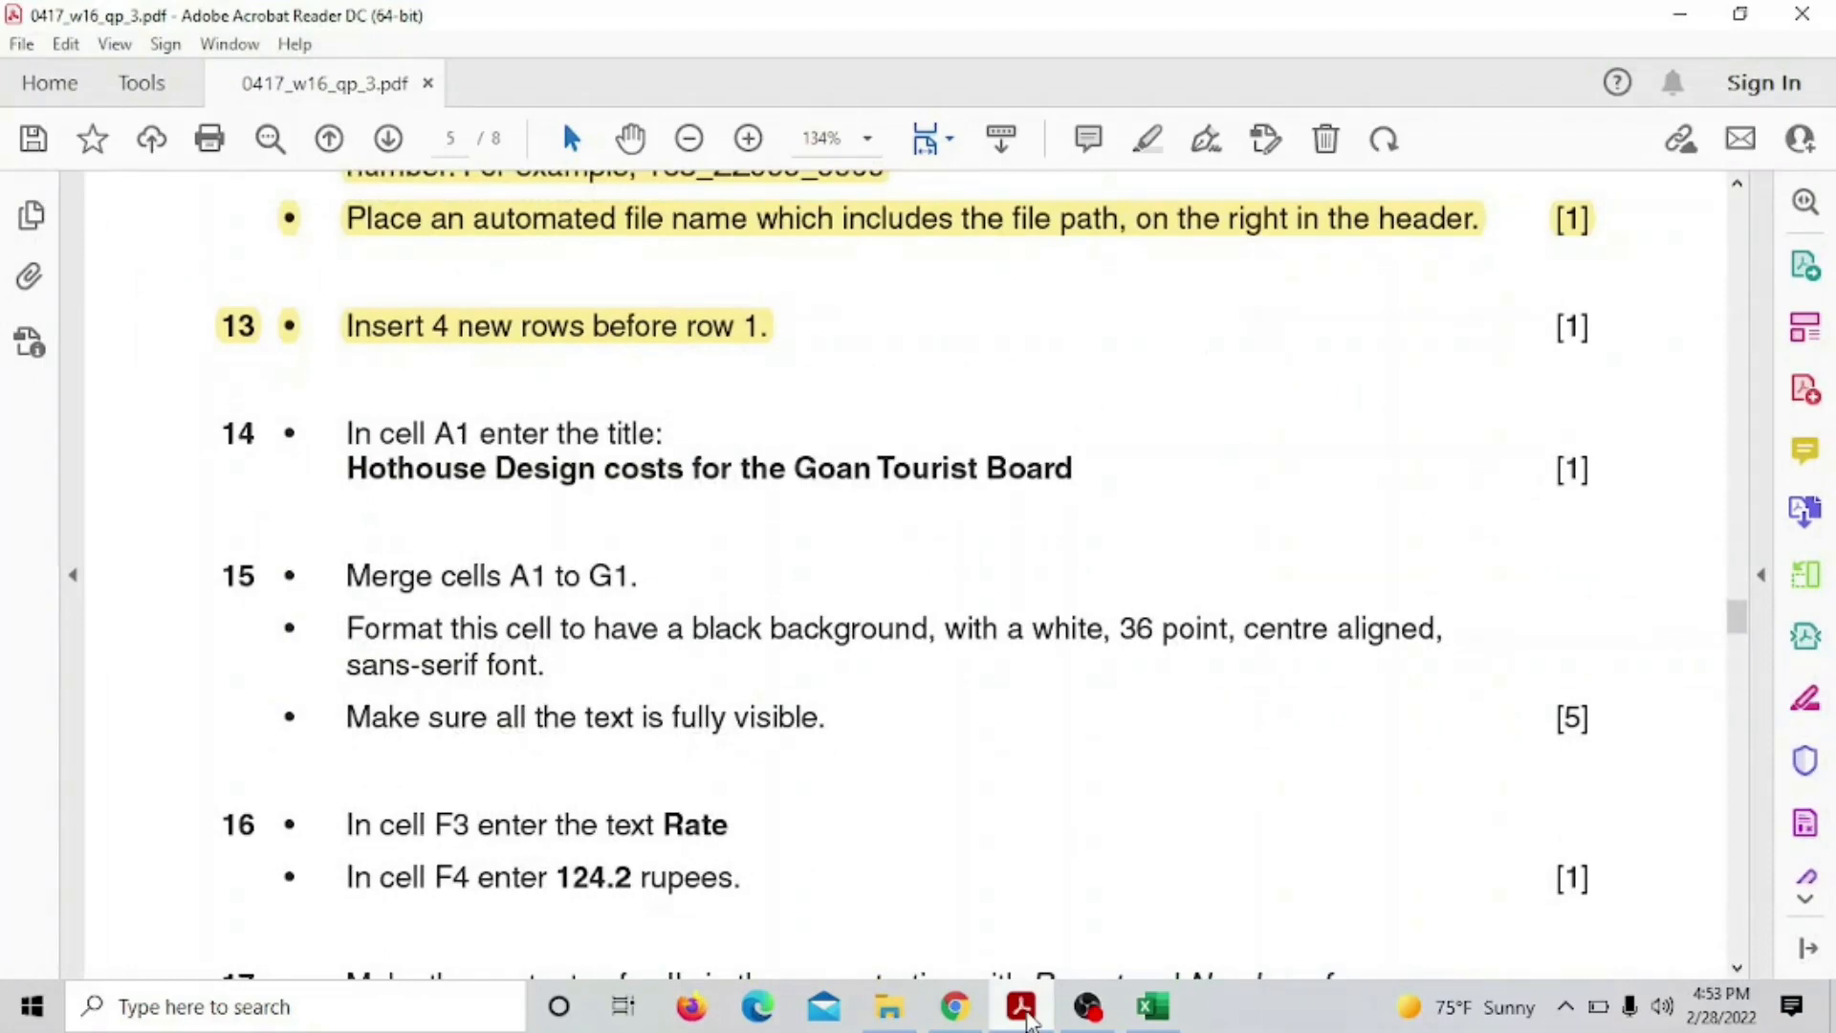
# Highlight item 14's instructions in yellow in the exam paper
pyautogui.click(1026, 1015)
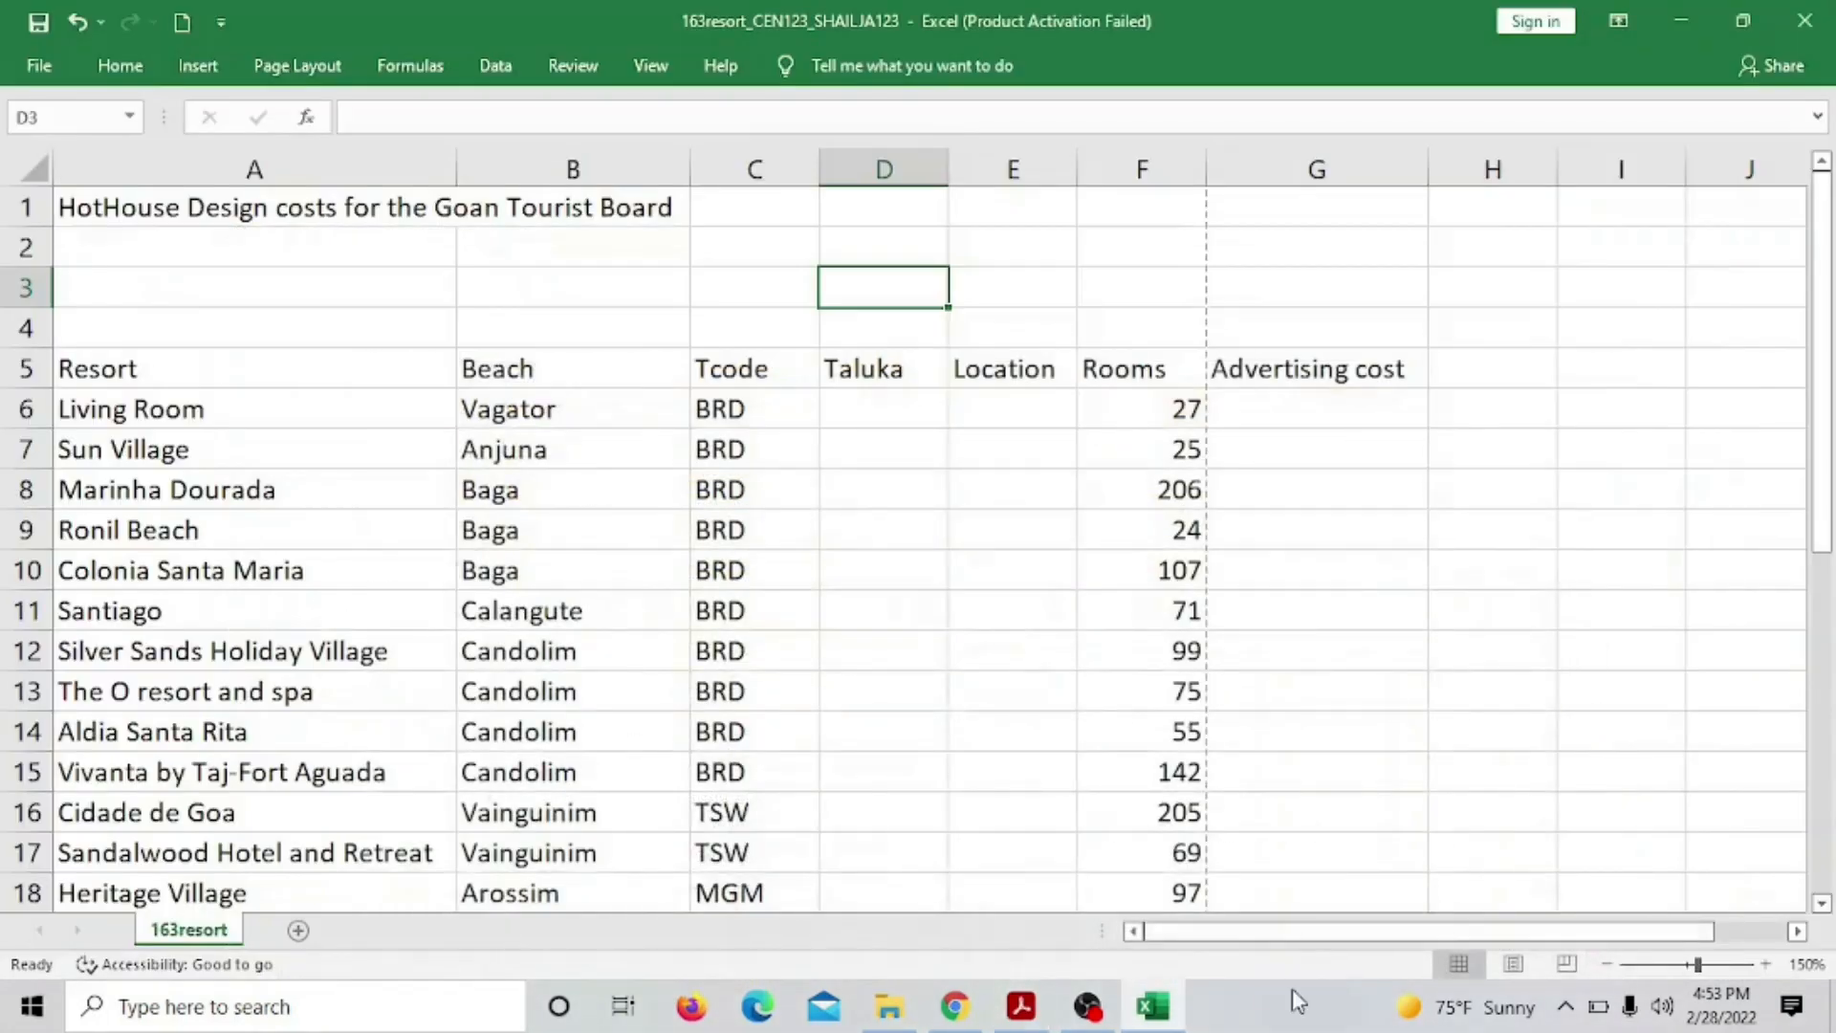
pyautogui.click(1021, 1006)
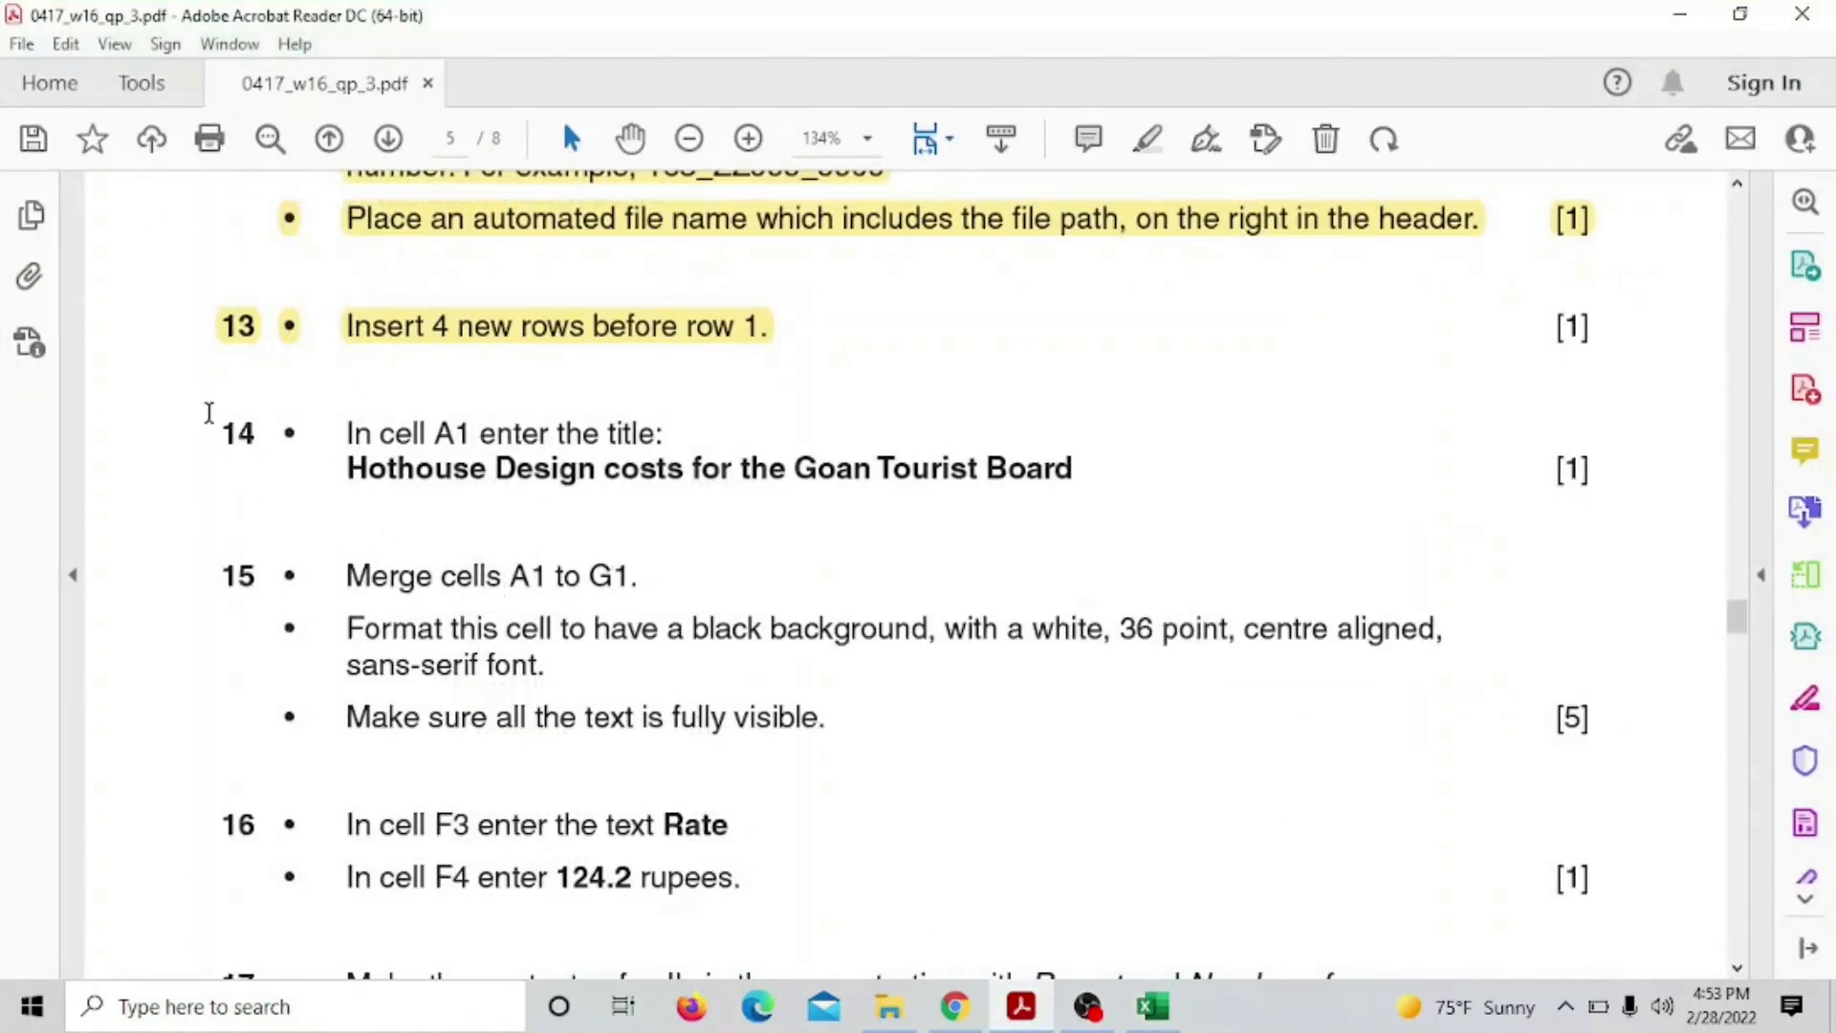
pyautogui.moveTo(208, 413); pyautogui.dragTo(1090, 466)
pyautogui.click(1122, 381)
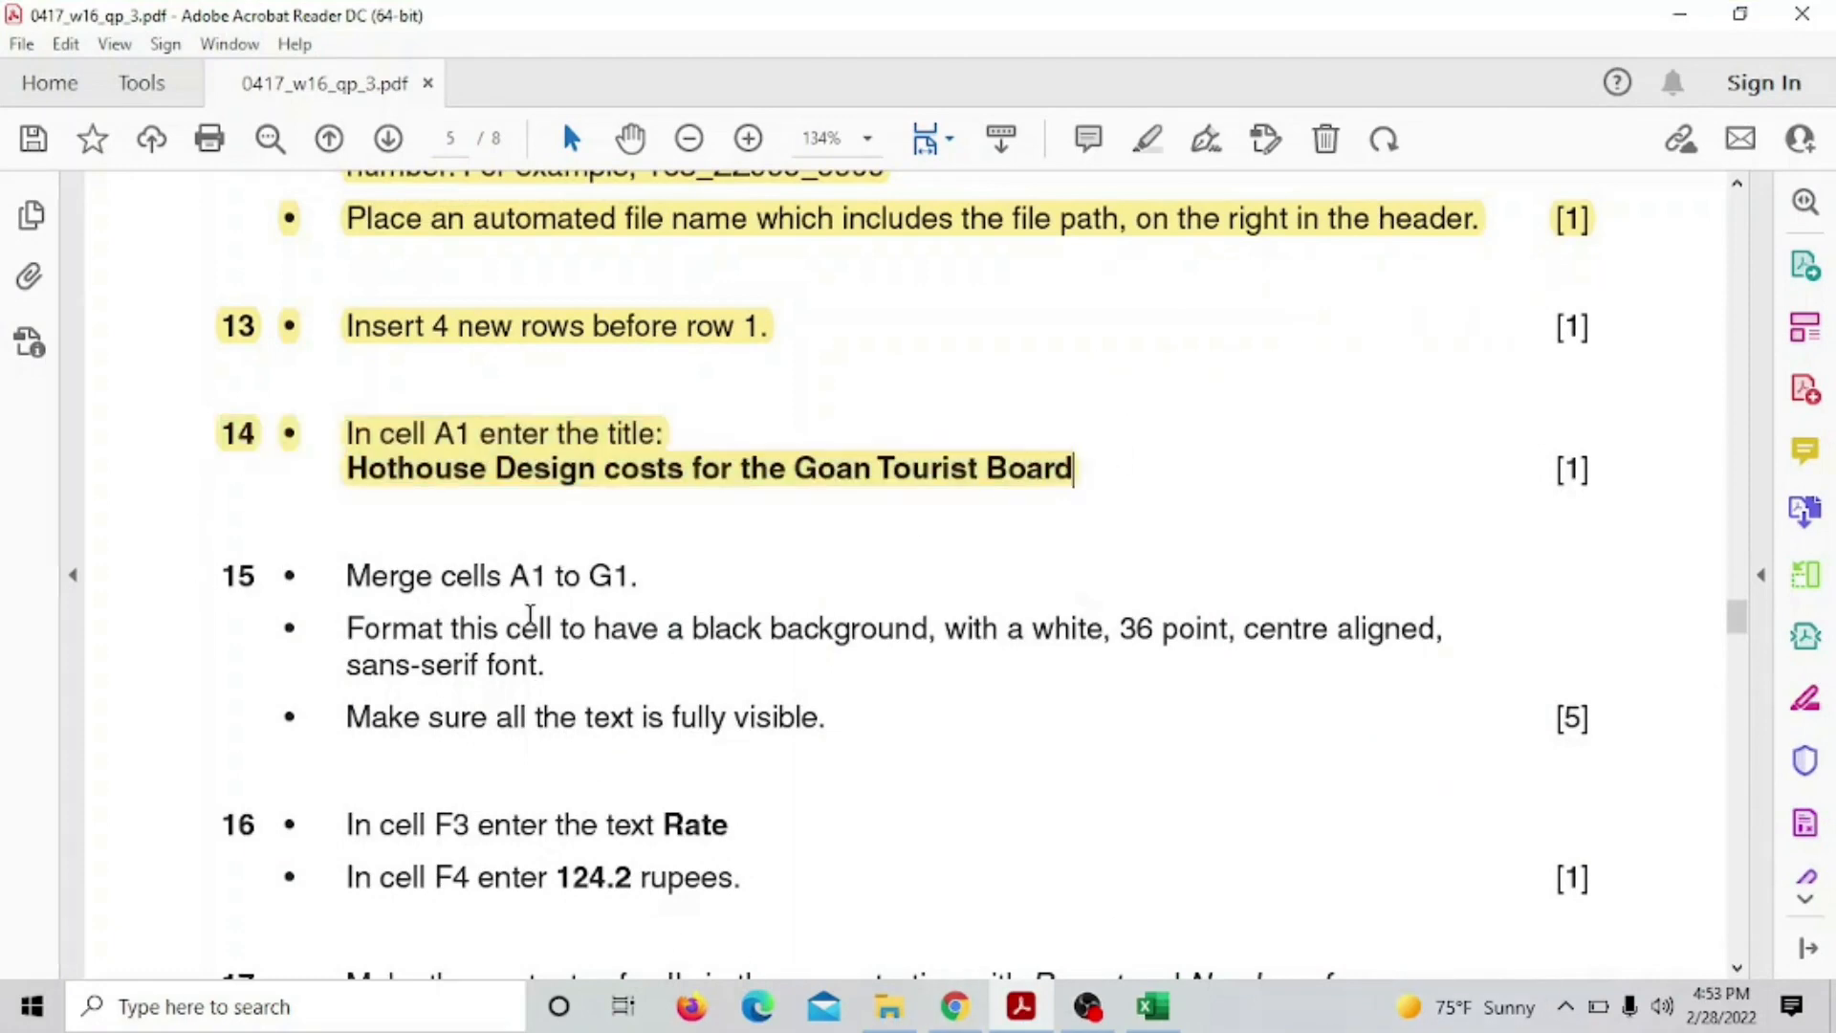
# Clear the stray 'black background' selection in question 15 and return to 163resort
pyautogui.moveTo(700, 633); pyautogui.dragTo(937, 627)
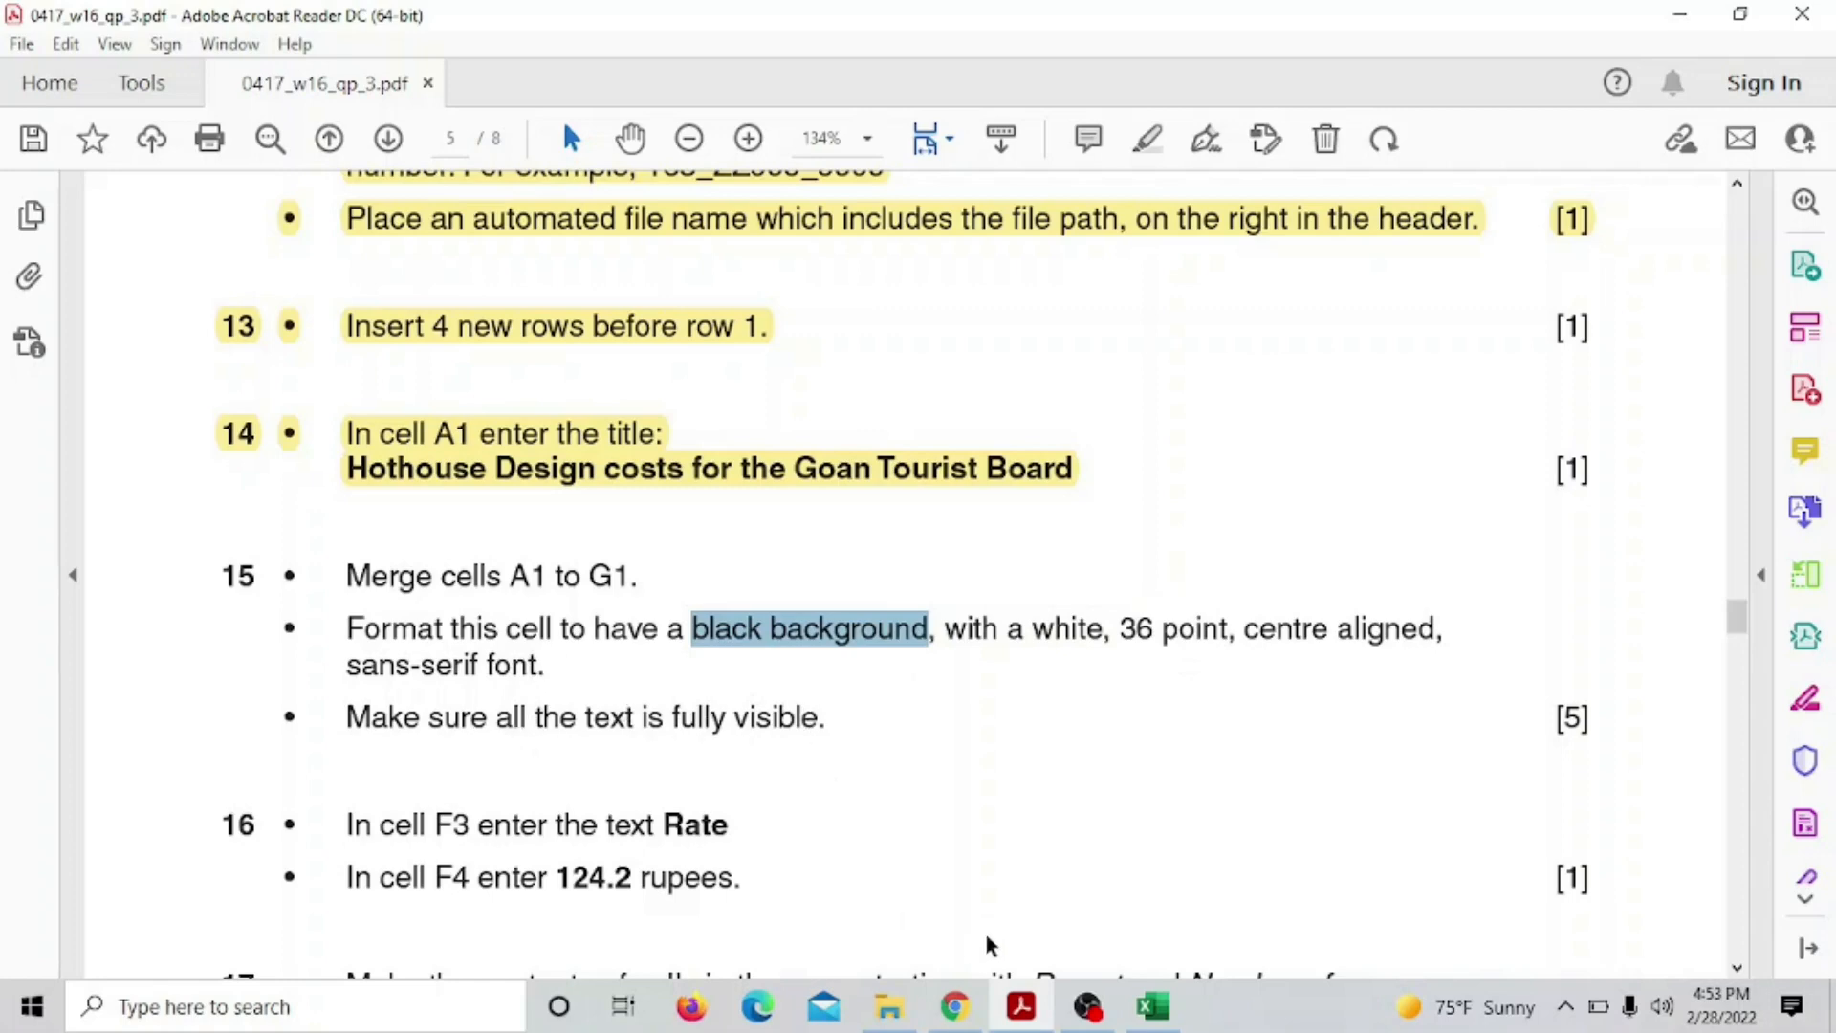
pyautogui.click(749, 639)
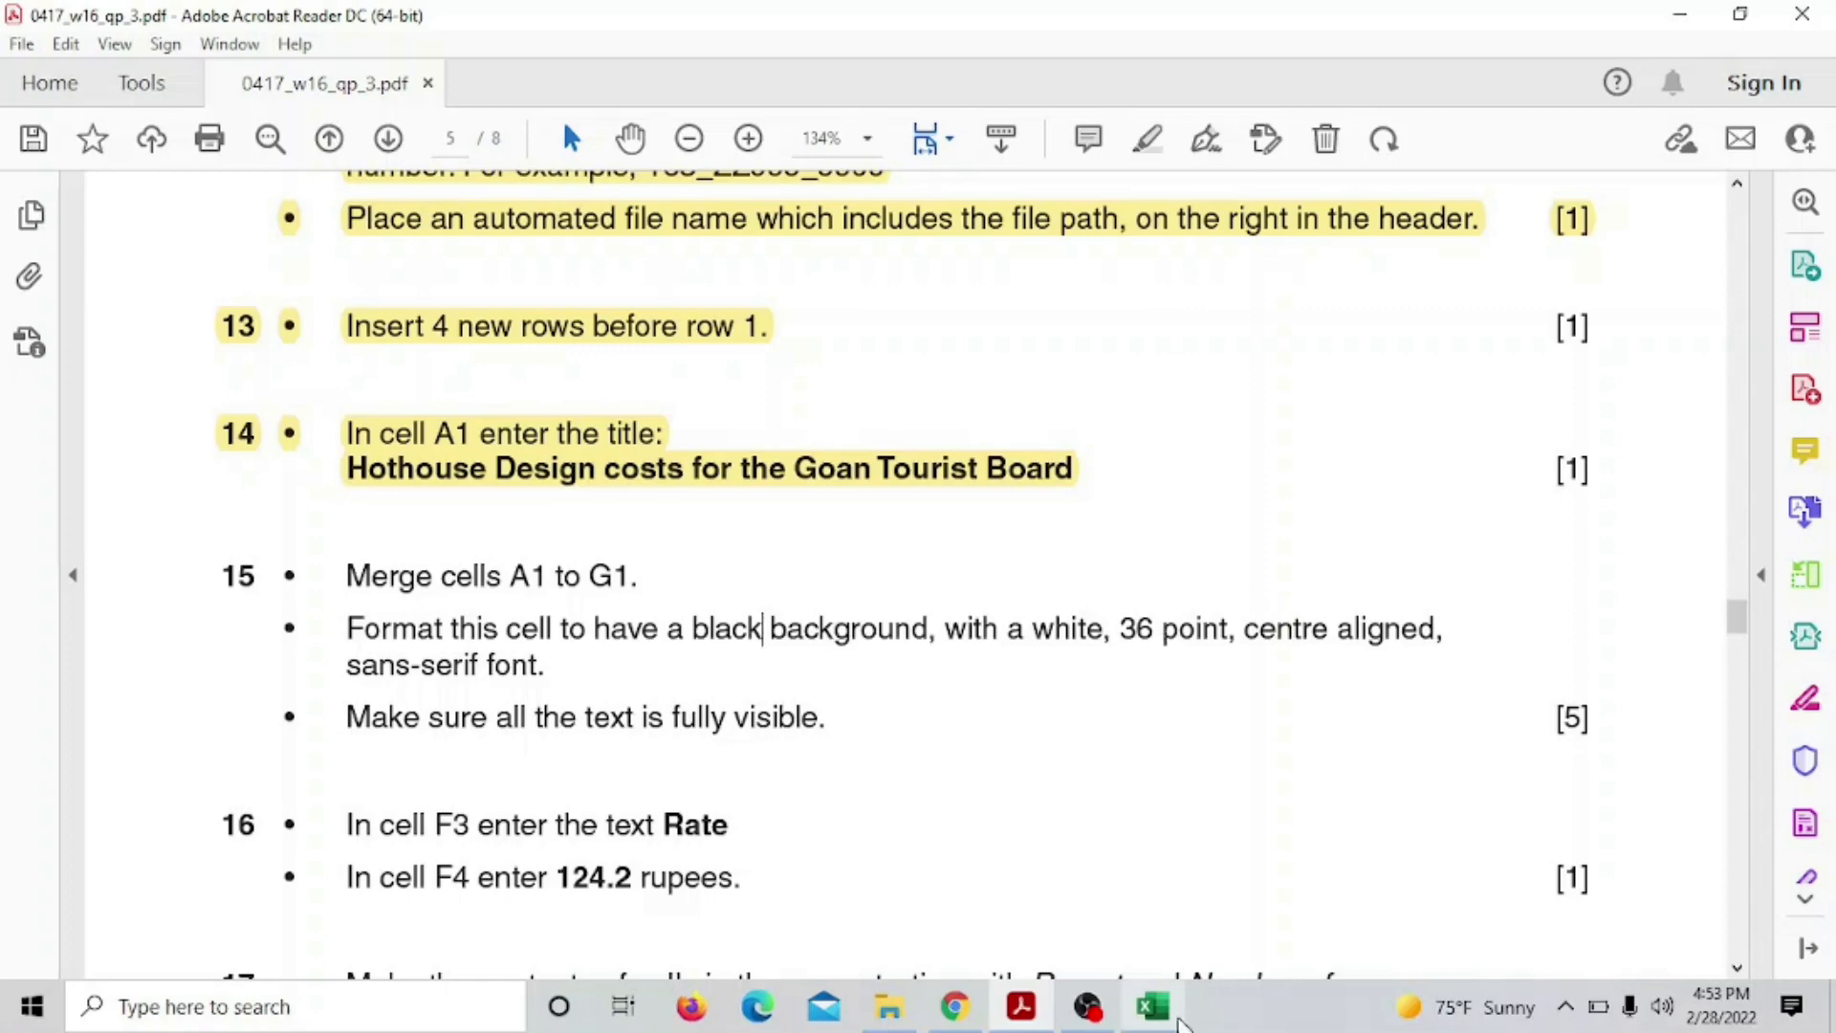
pyautogui.click(1152, 1004)
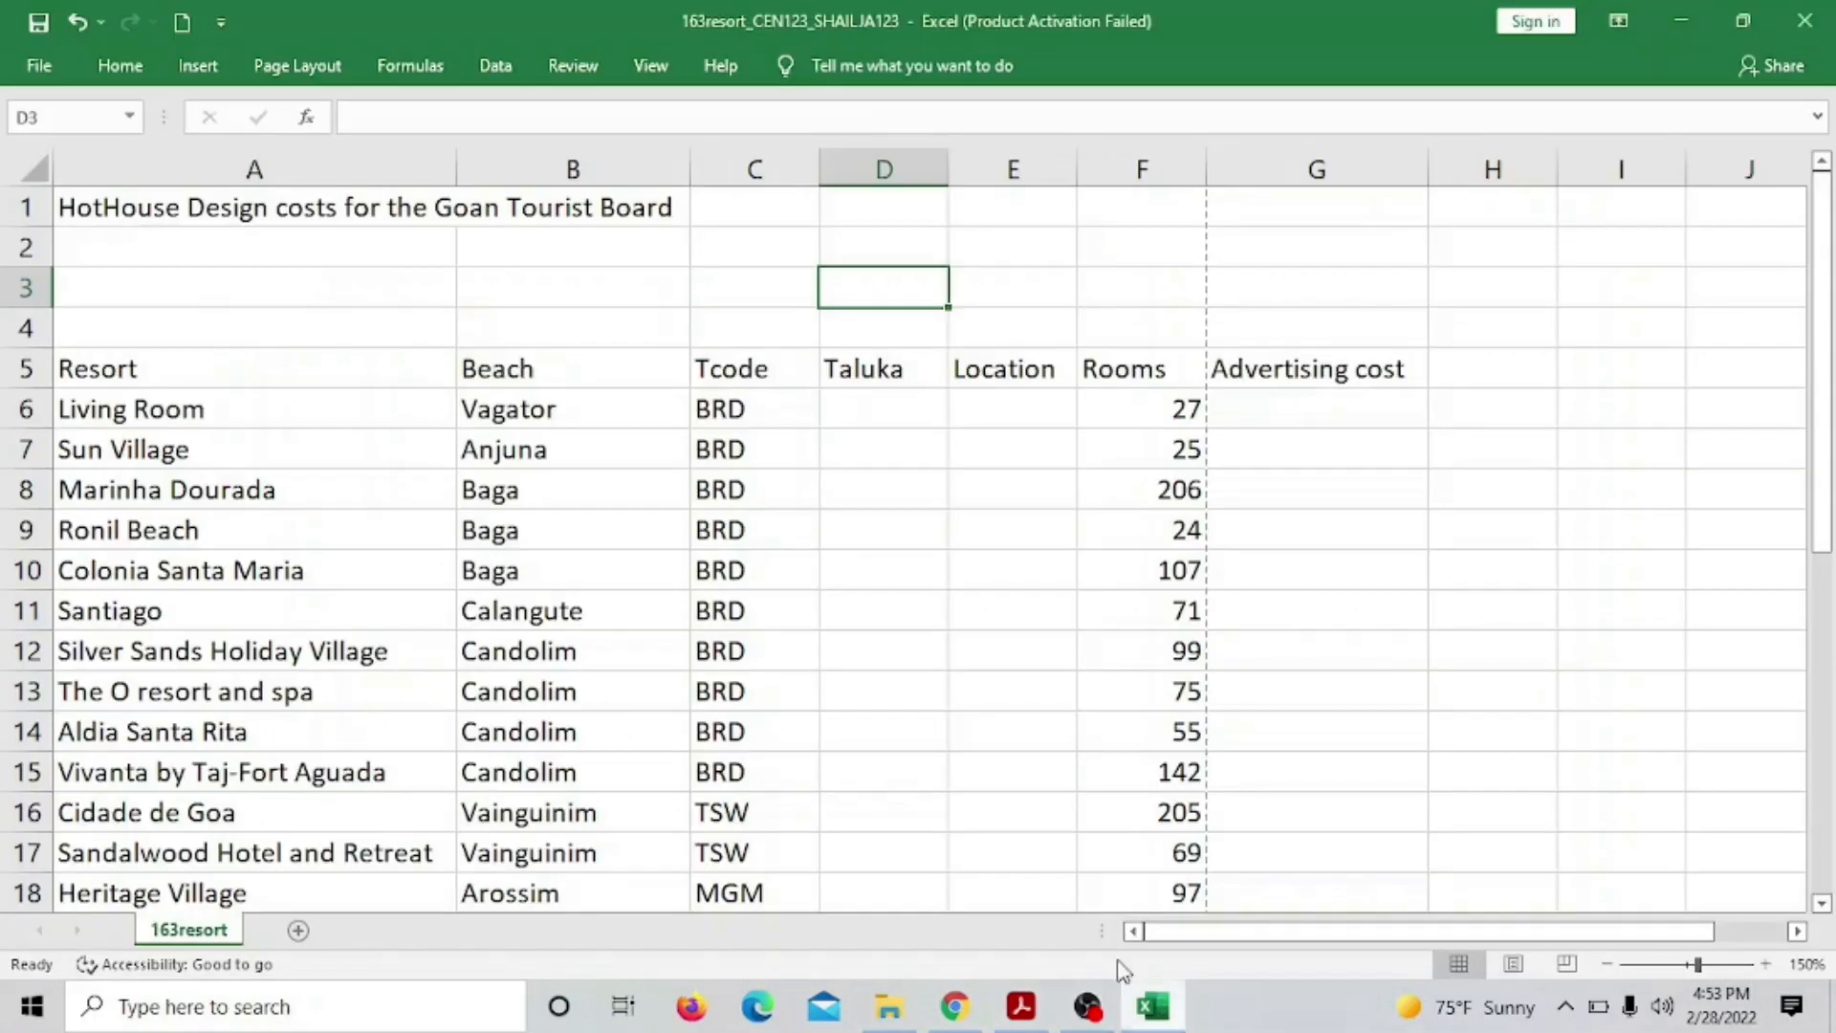
# Merge and centre the title across cells A1:G1
pyautogui.moveTo(113, 205); pyautogui.dragTo(1295, 203)
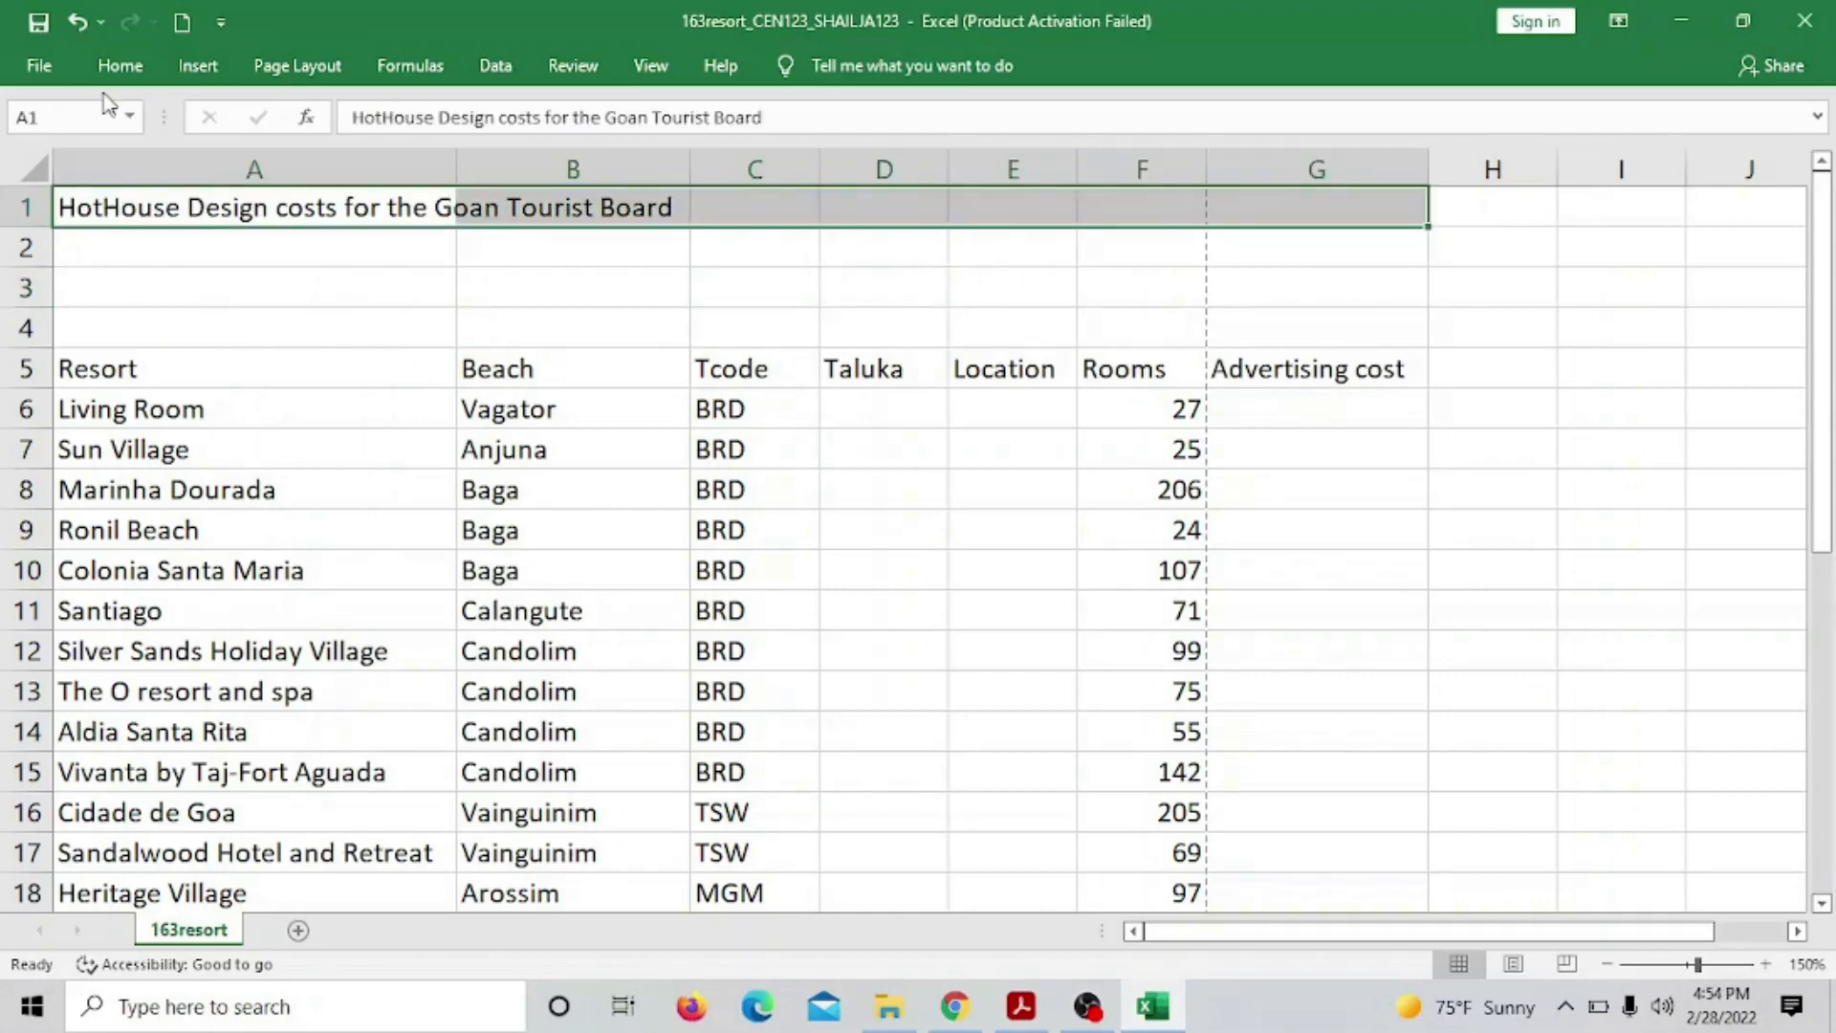
pyautogui.click(121, 67)
pyautogui.click(686, 165)
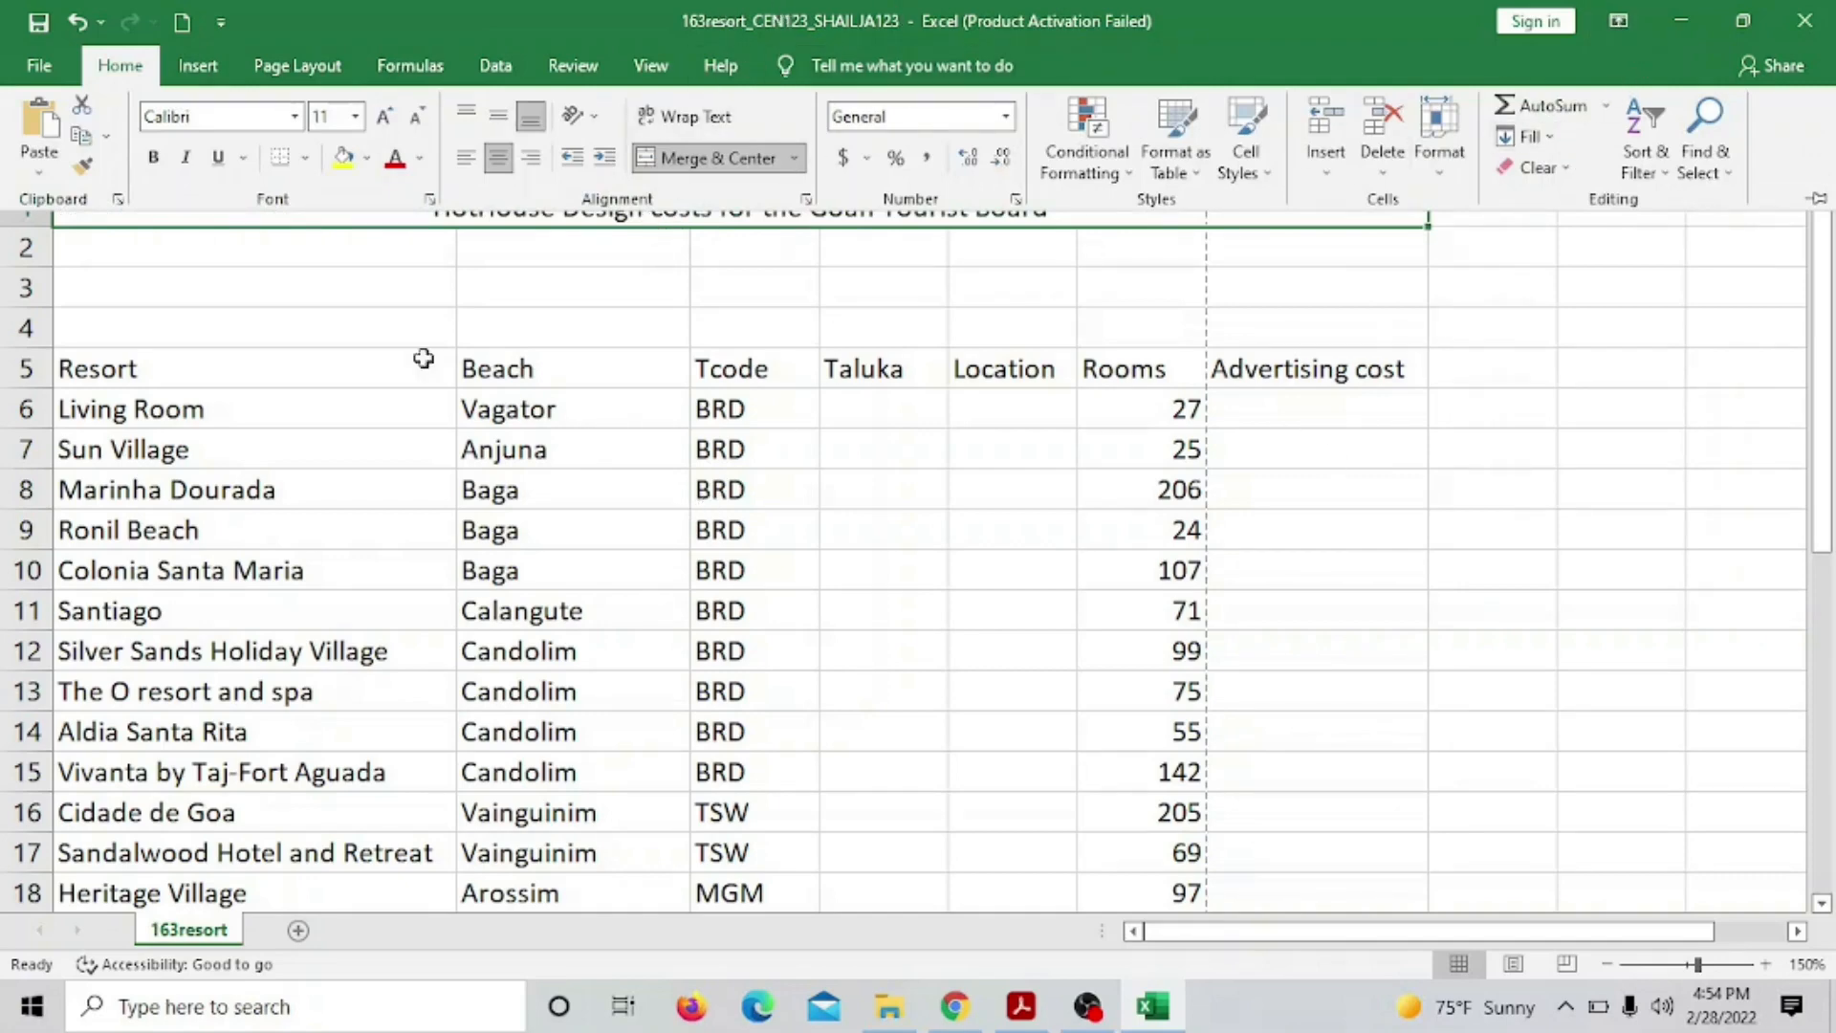
# Set the ribbon display to always show tabs and commands
pyautogui.scroll(-6, 1124, 380)
pyautogui.scroll(6, 1124, 381)
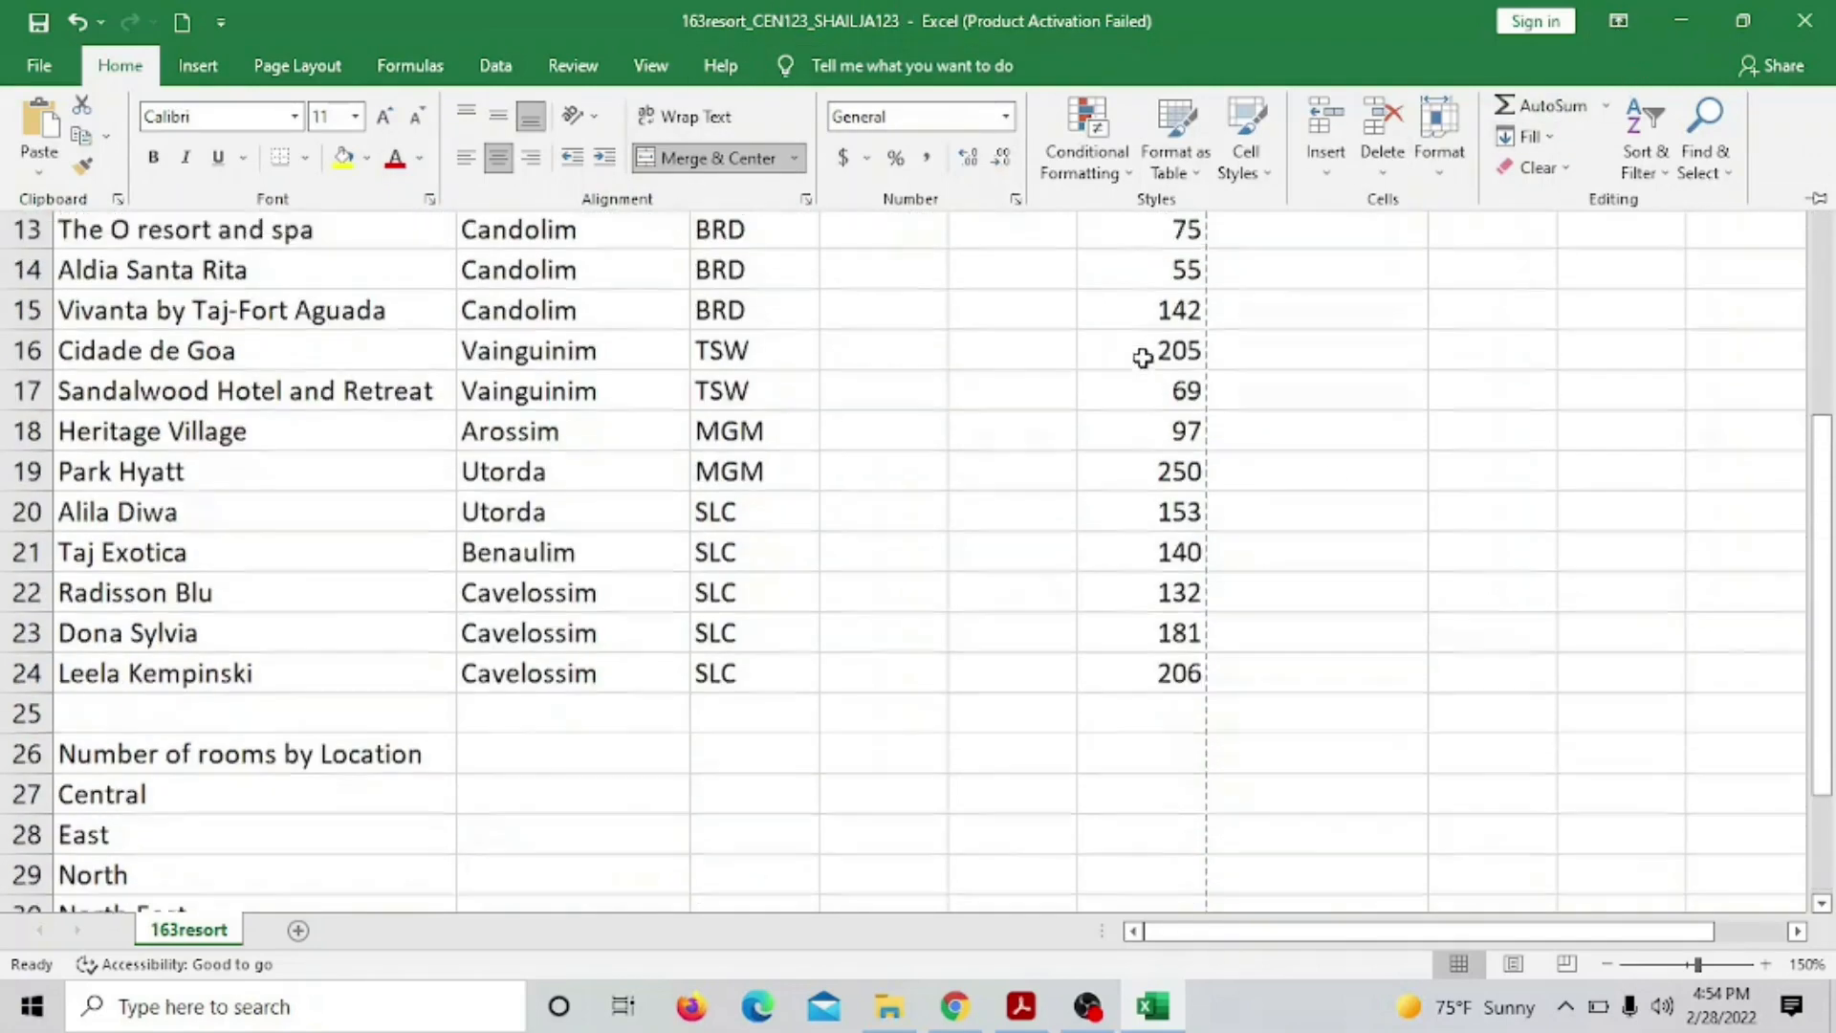
pyautogui.moveTo(1821, 258); pyautogui.dragTo(1821, 192)
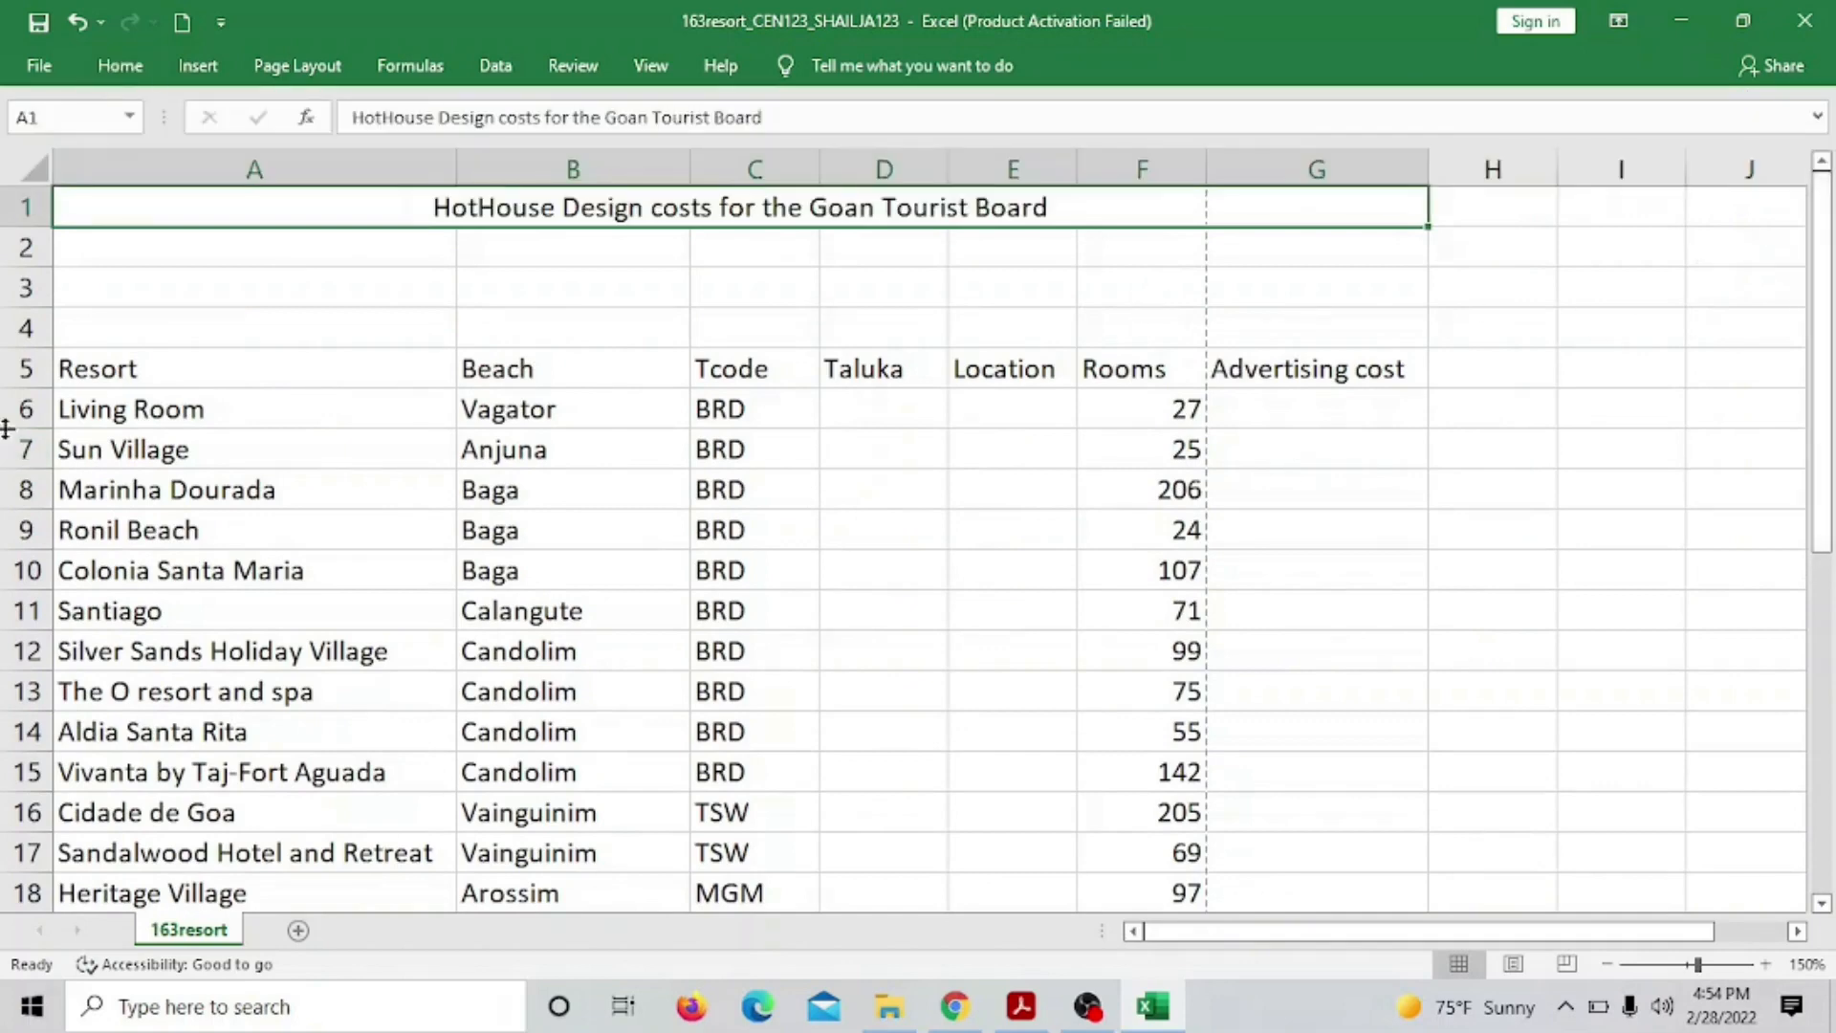
pyautogui.click(1618, 20)
pyautogui.click(1616, 239)
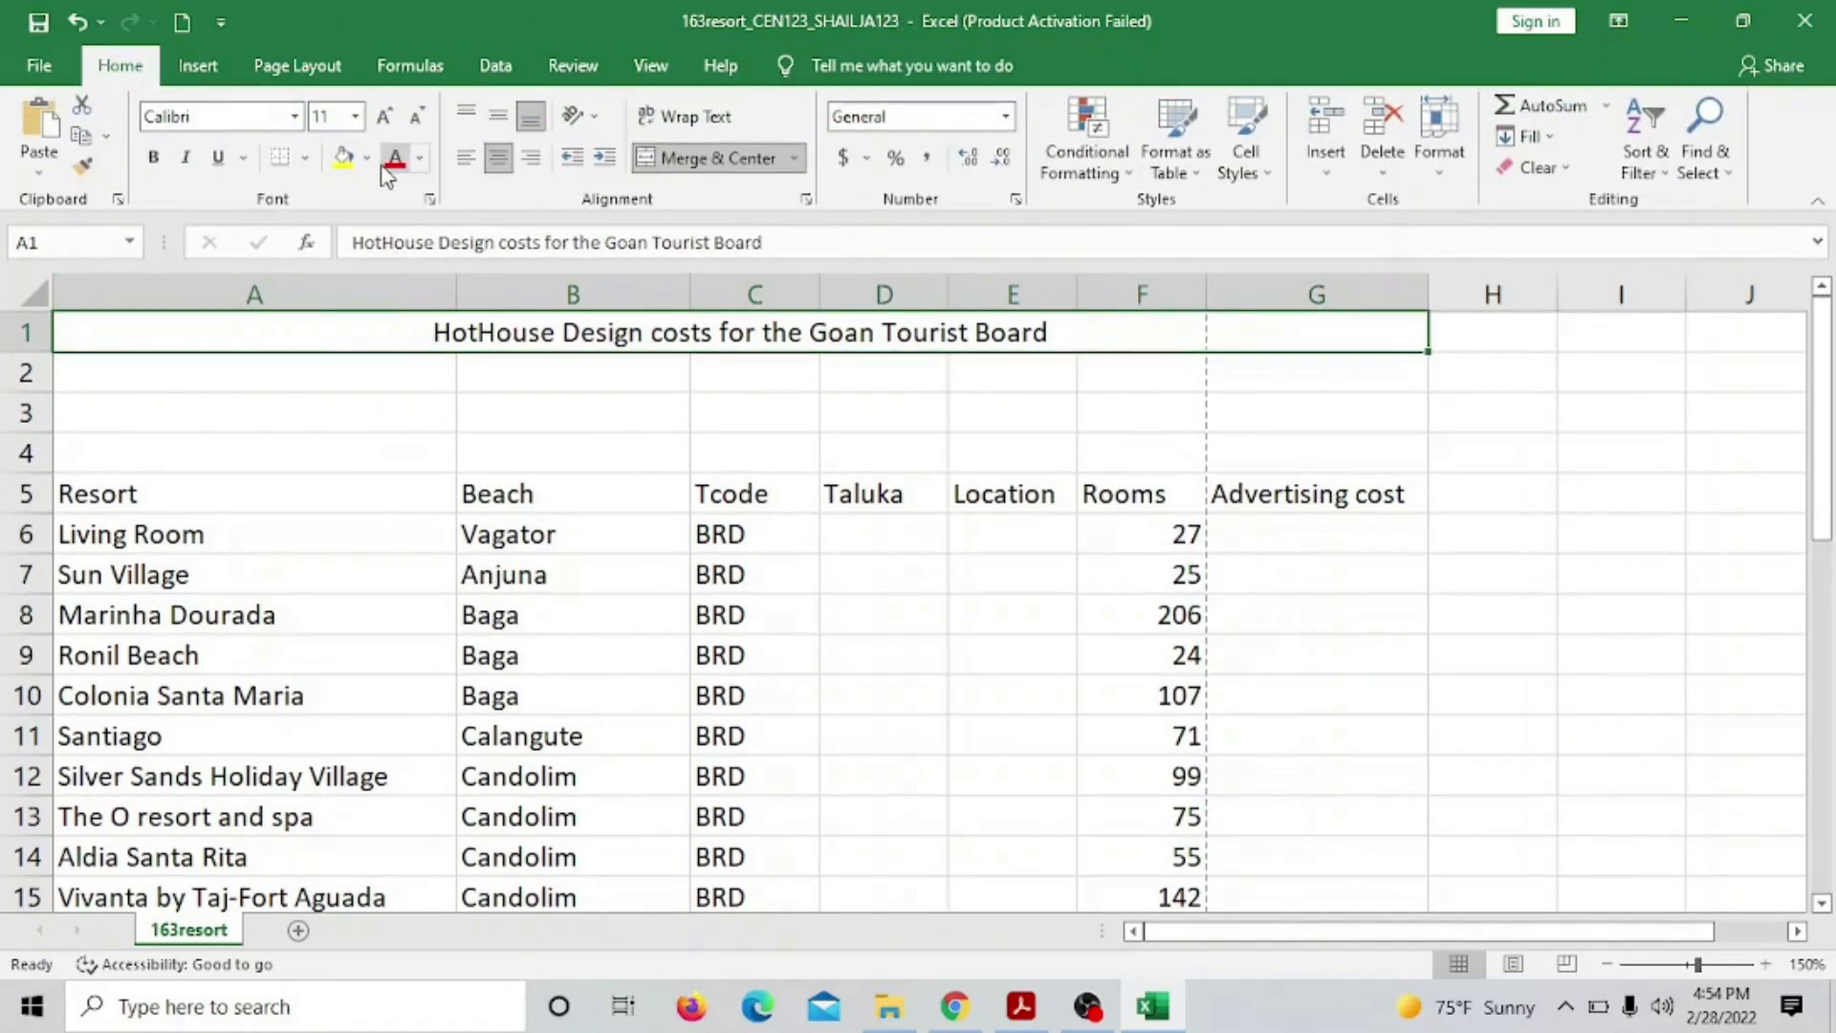
# Give the merged title white text on a black fill
pyautogui.click(420, 158)
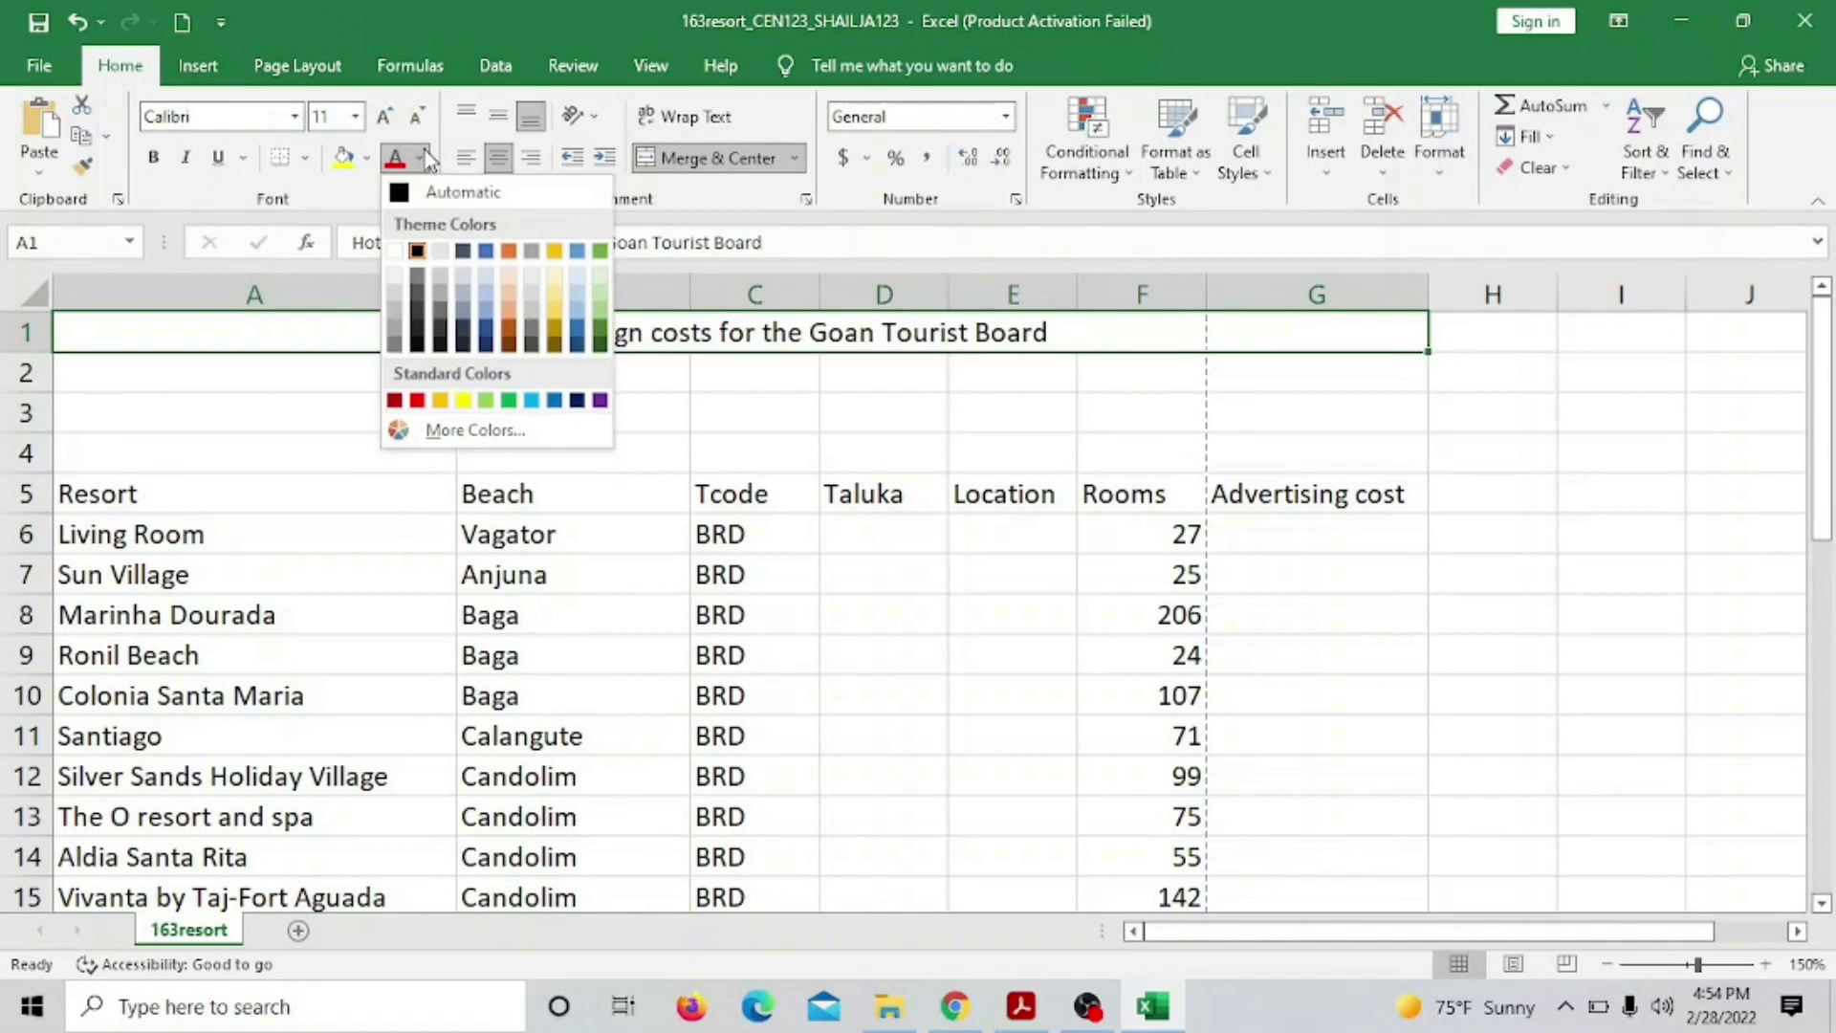
pyautogui.click(395, 251)
pyautogui.click(366, 157)
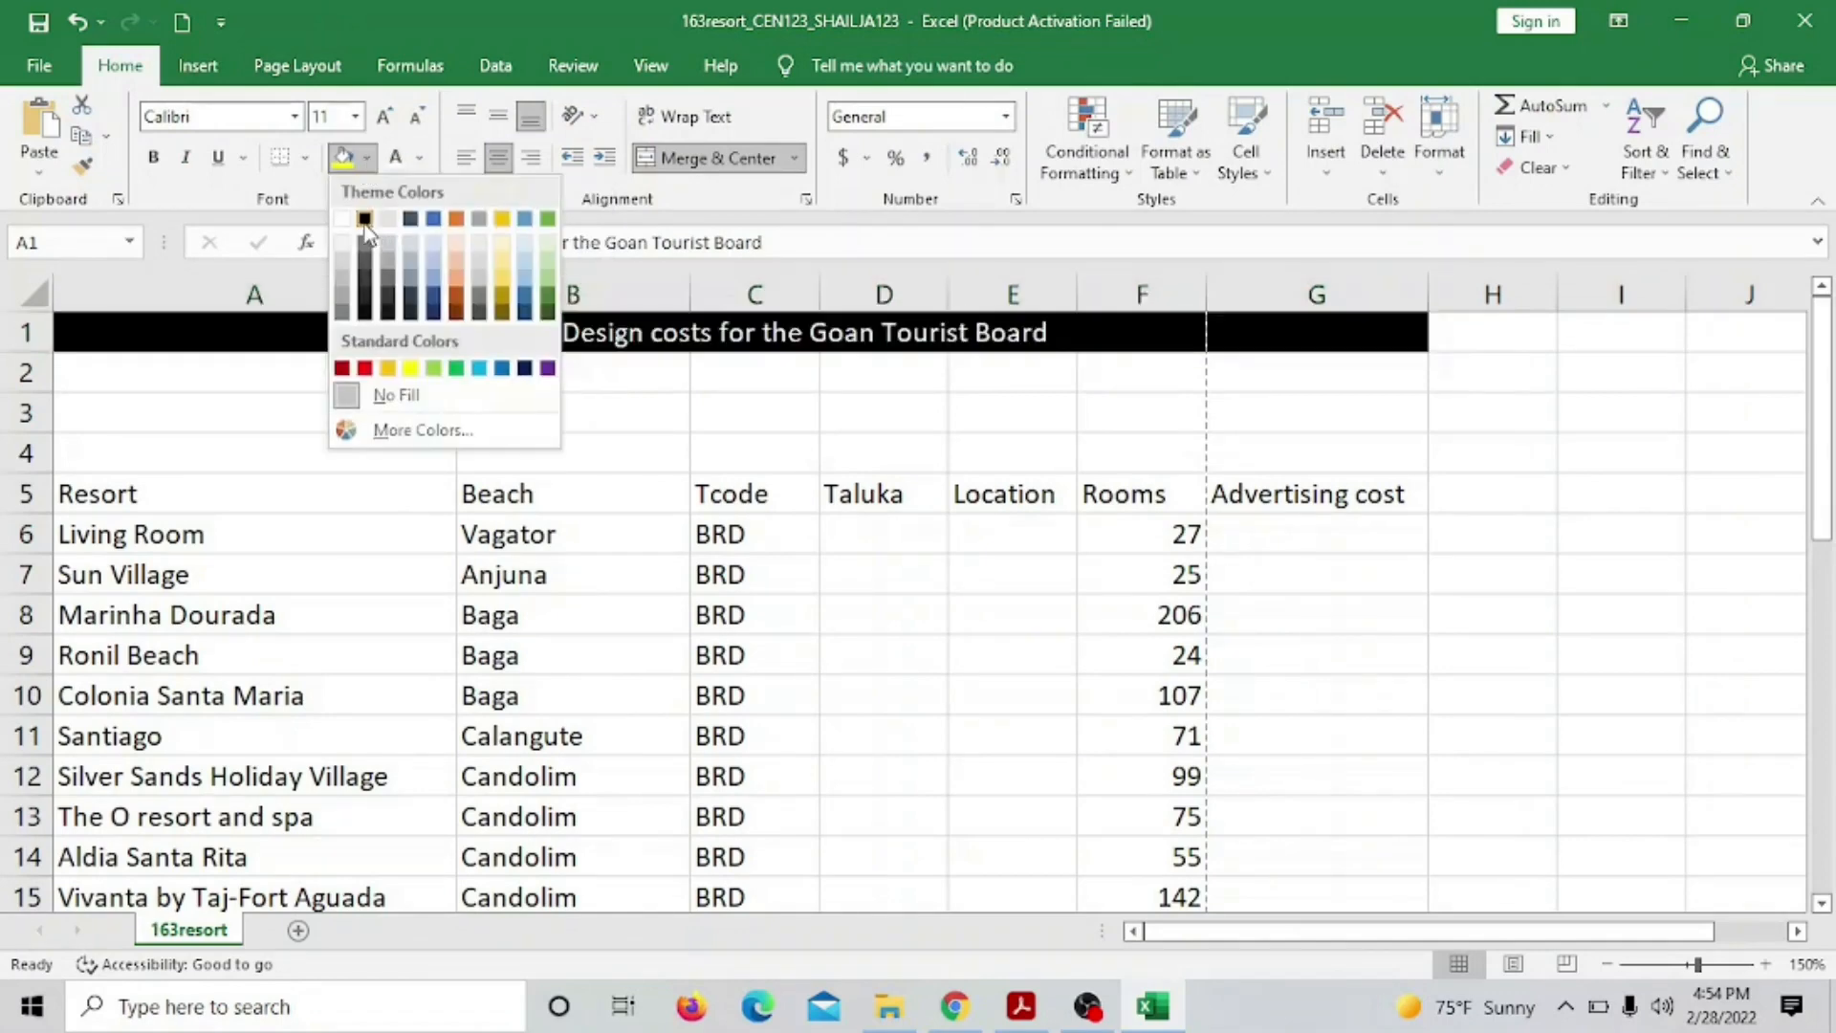
pyautogui.click(365, 222)
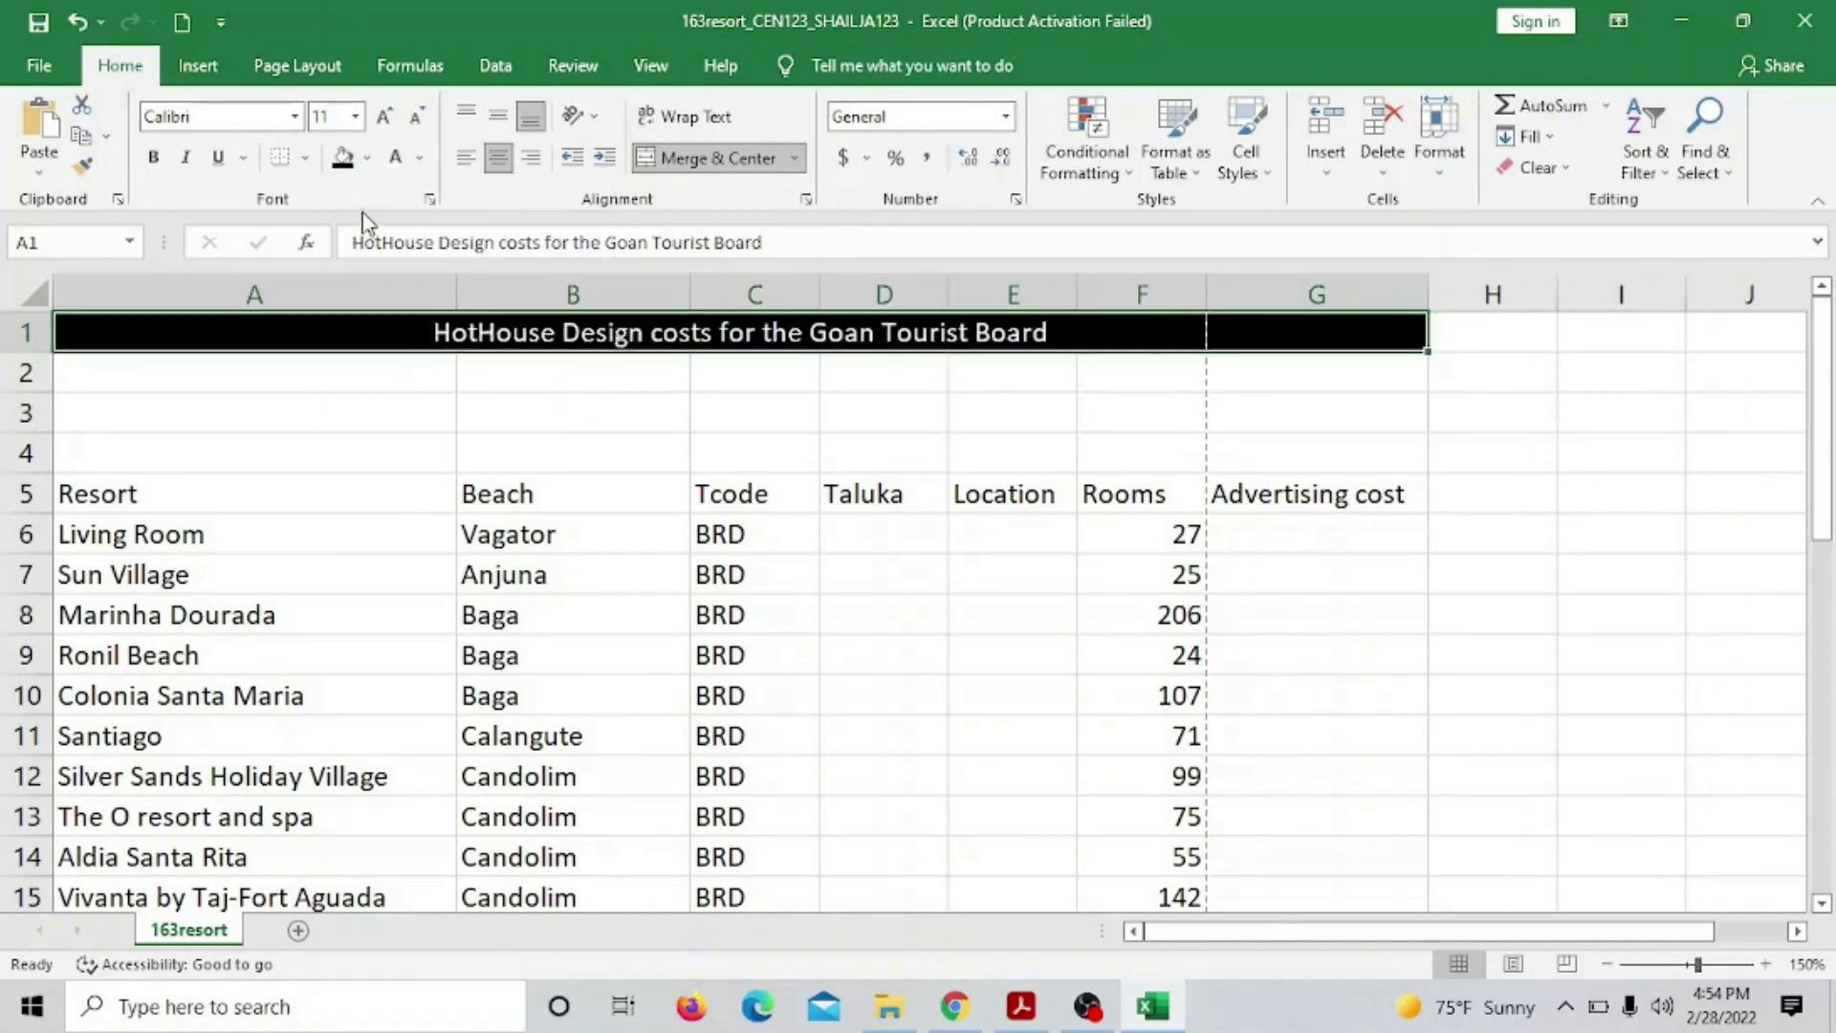
# Set the title to 36-point Microsoft Sans Serif and turn off centring
pyautogui.click(356, 117)
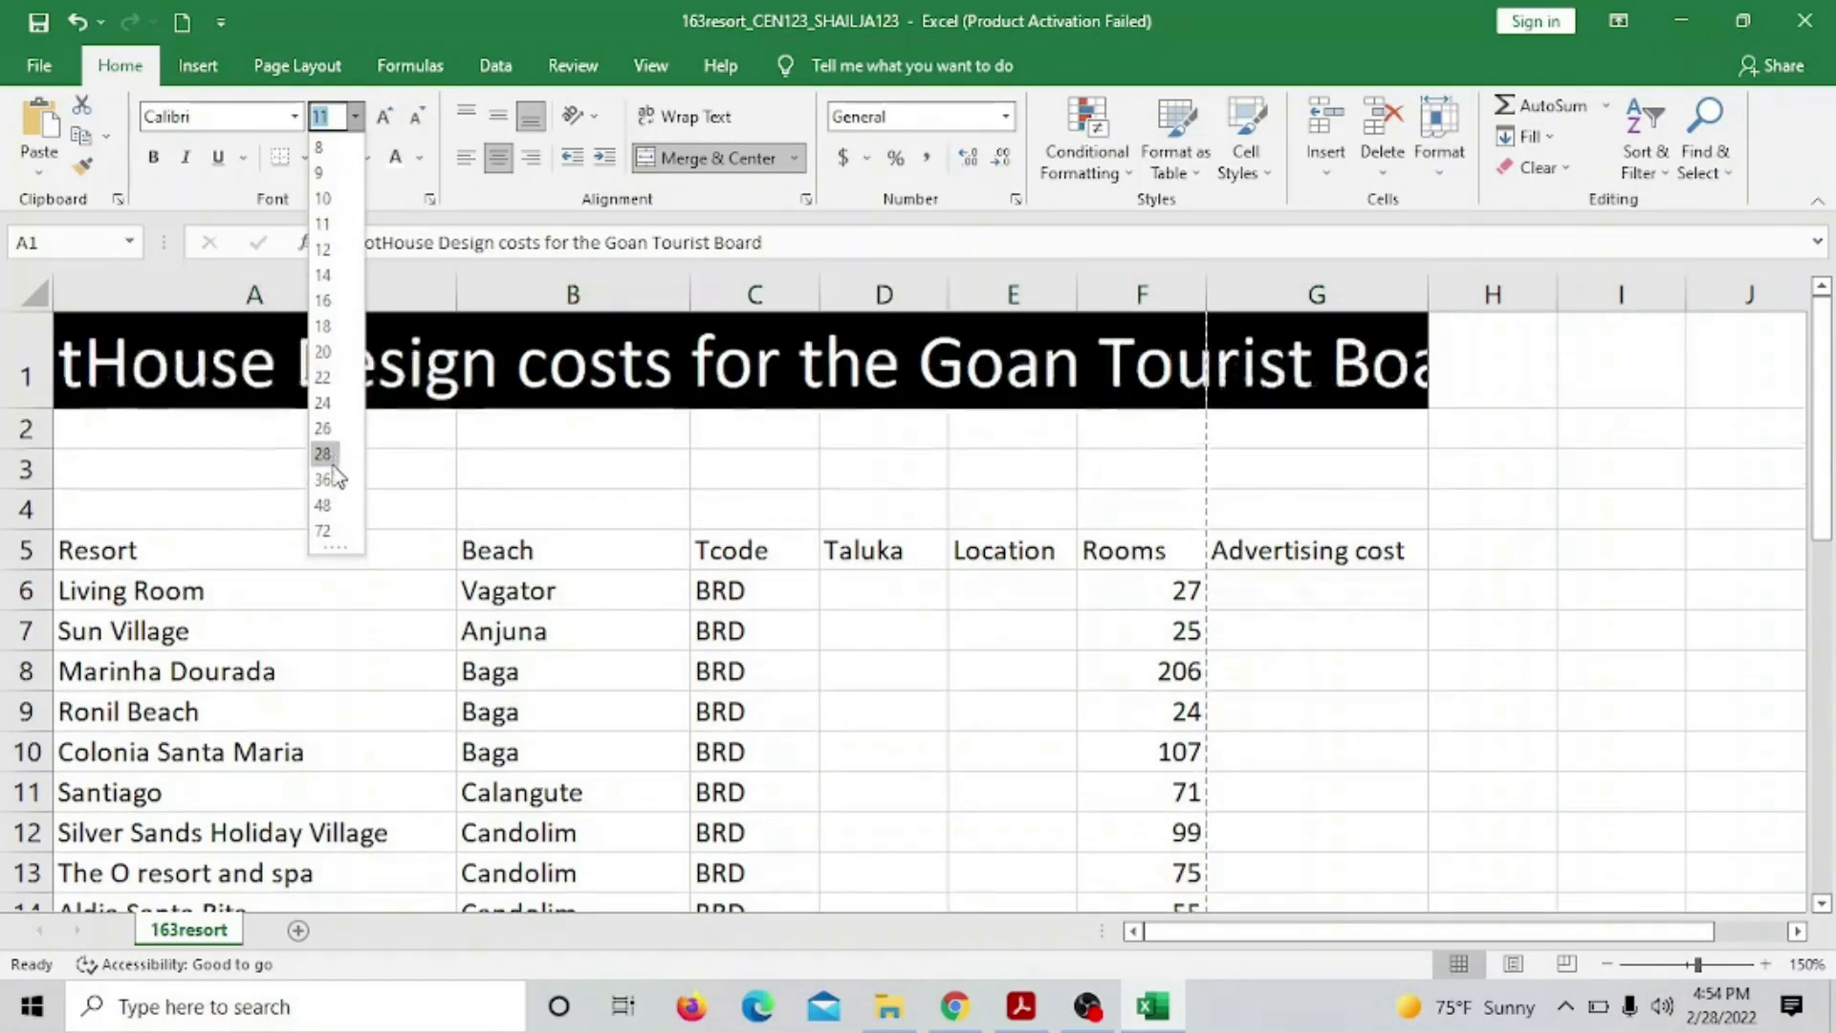
pyautogui.click(323, 479)
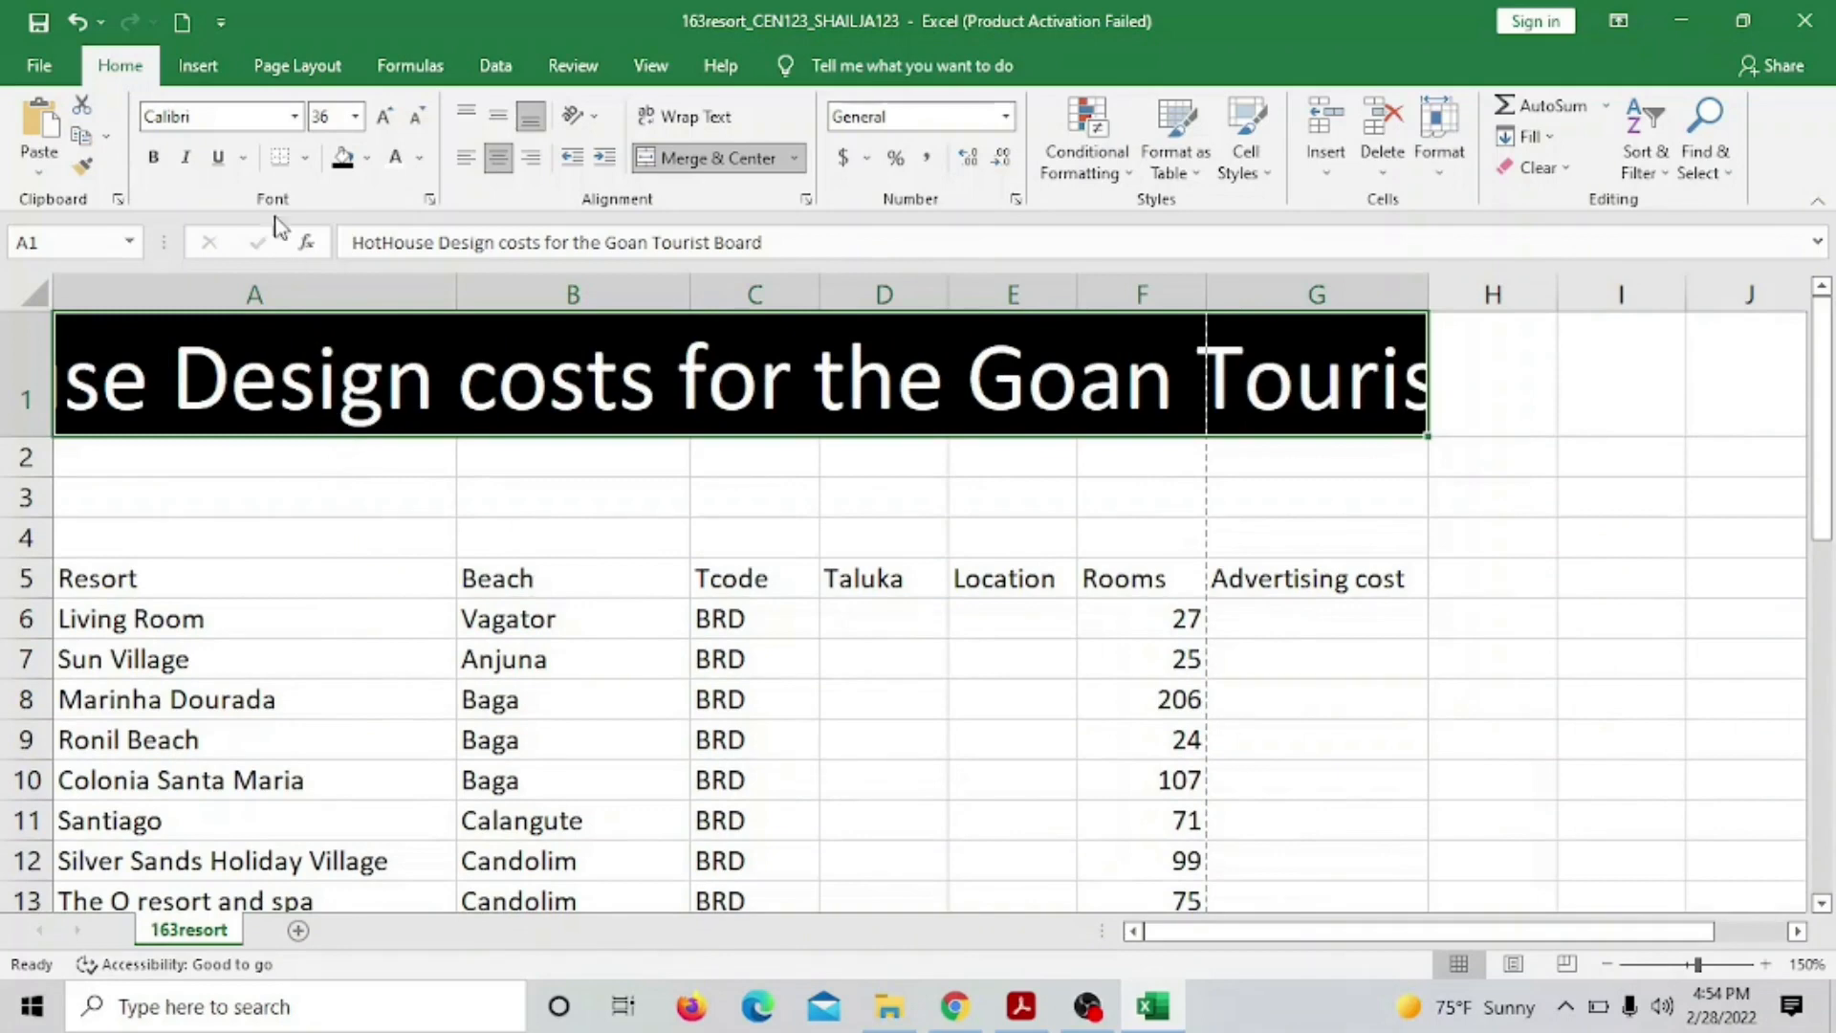
pyautogui.click(295, 117)
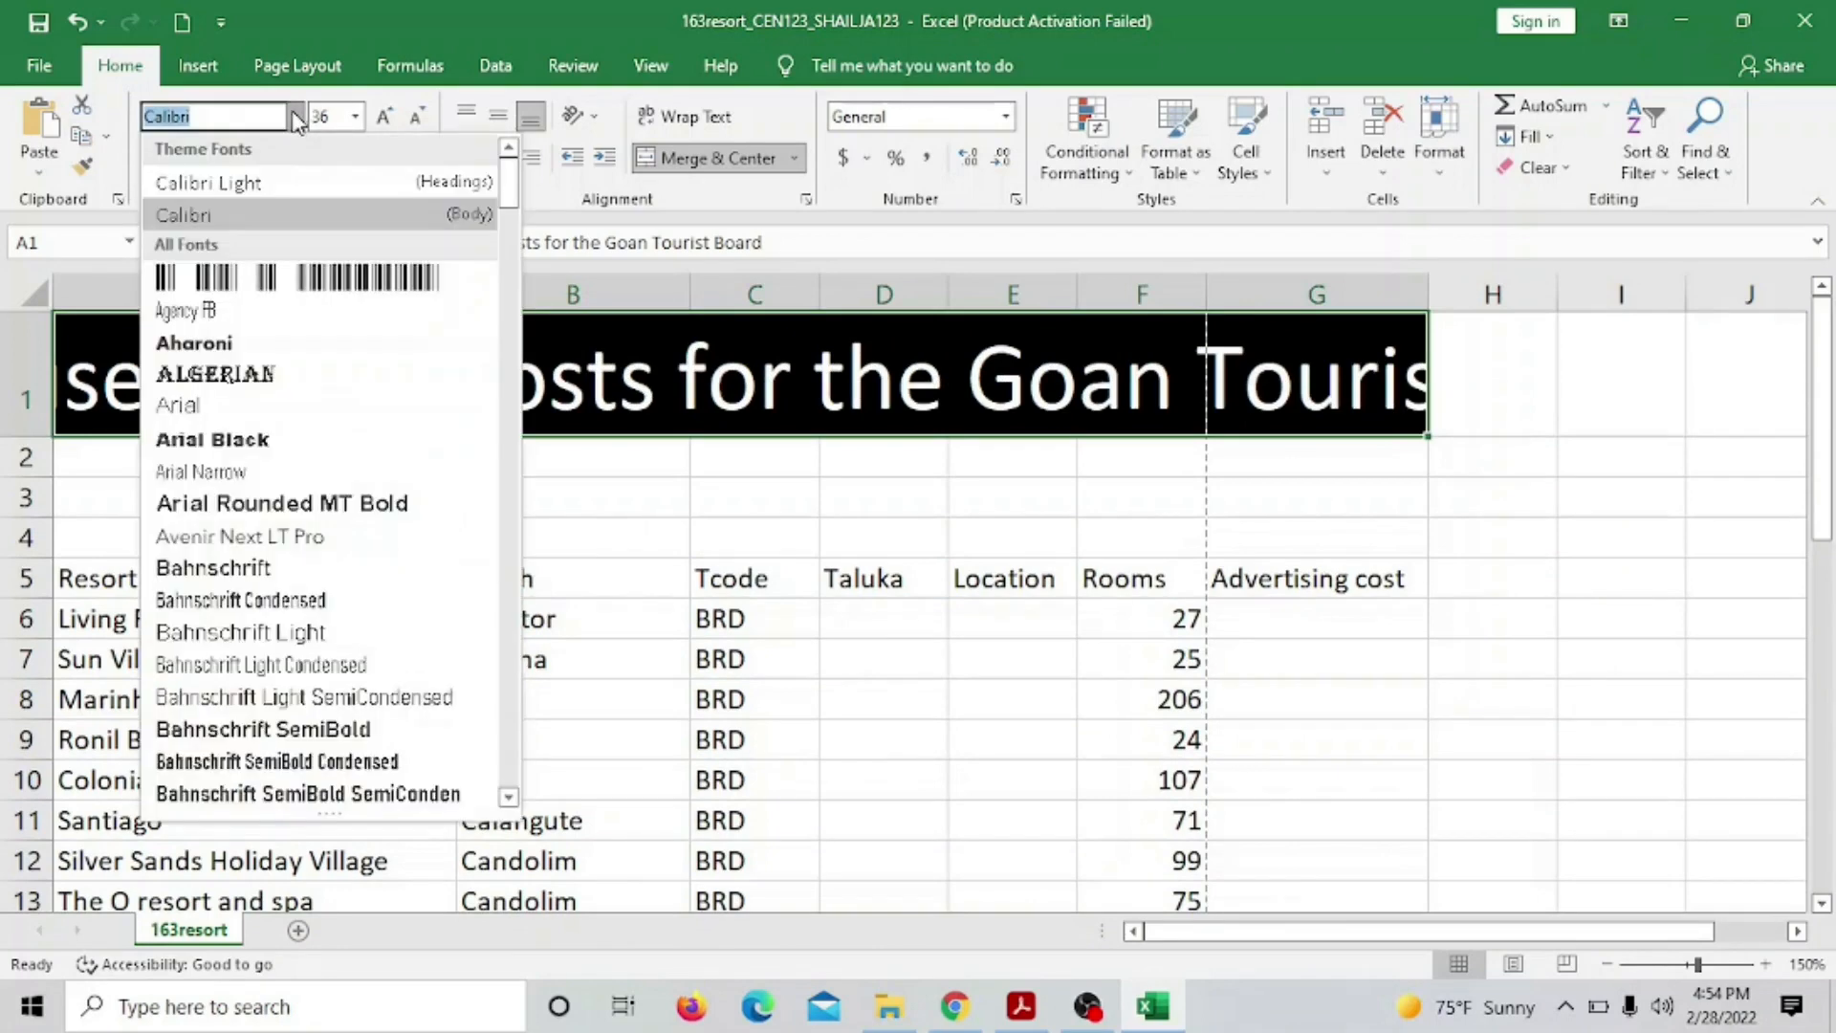
pyautogui.write('Microsoft Himalaya')
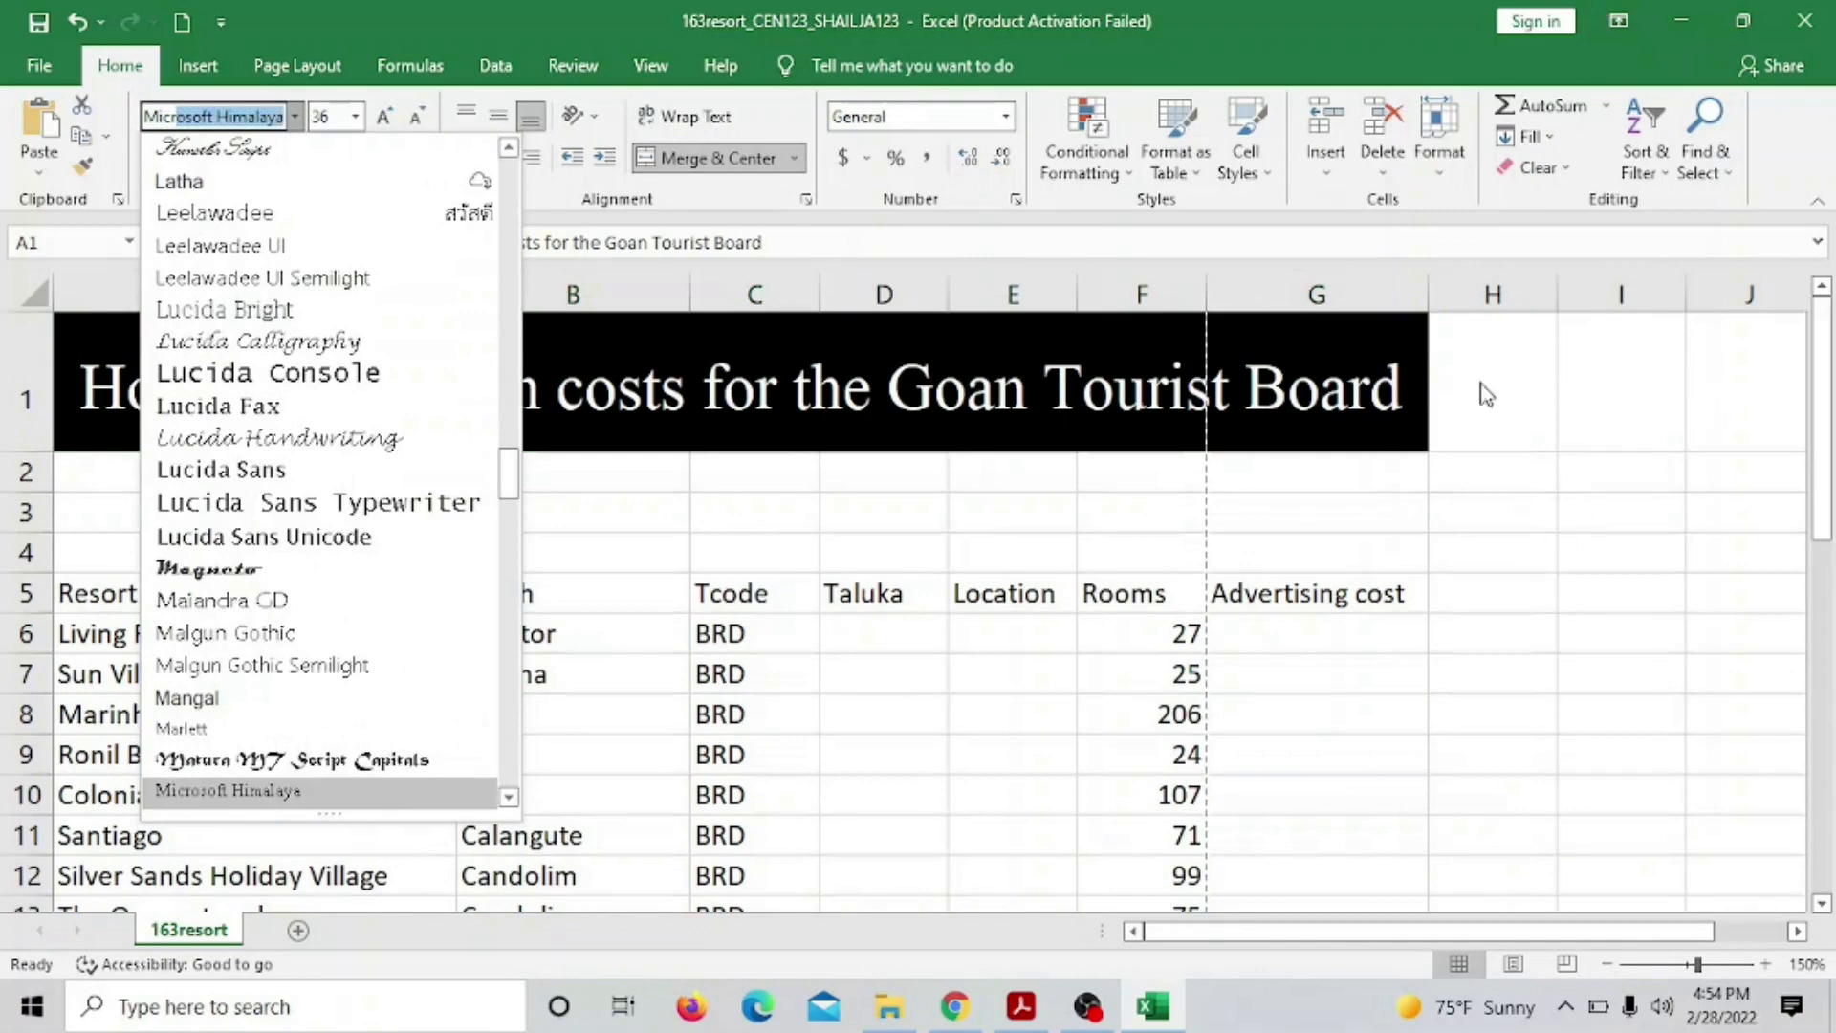
pyautogui.click(506, 802)
pyautogui.scroll(-3, 507, 801)
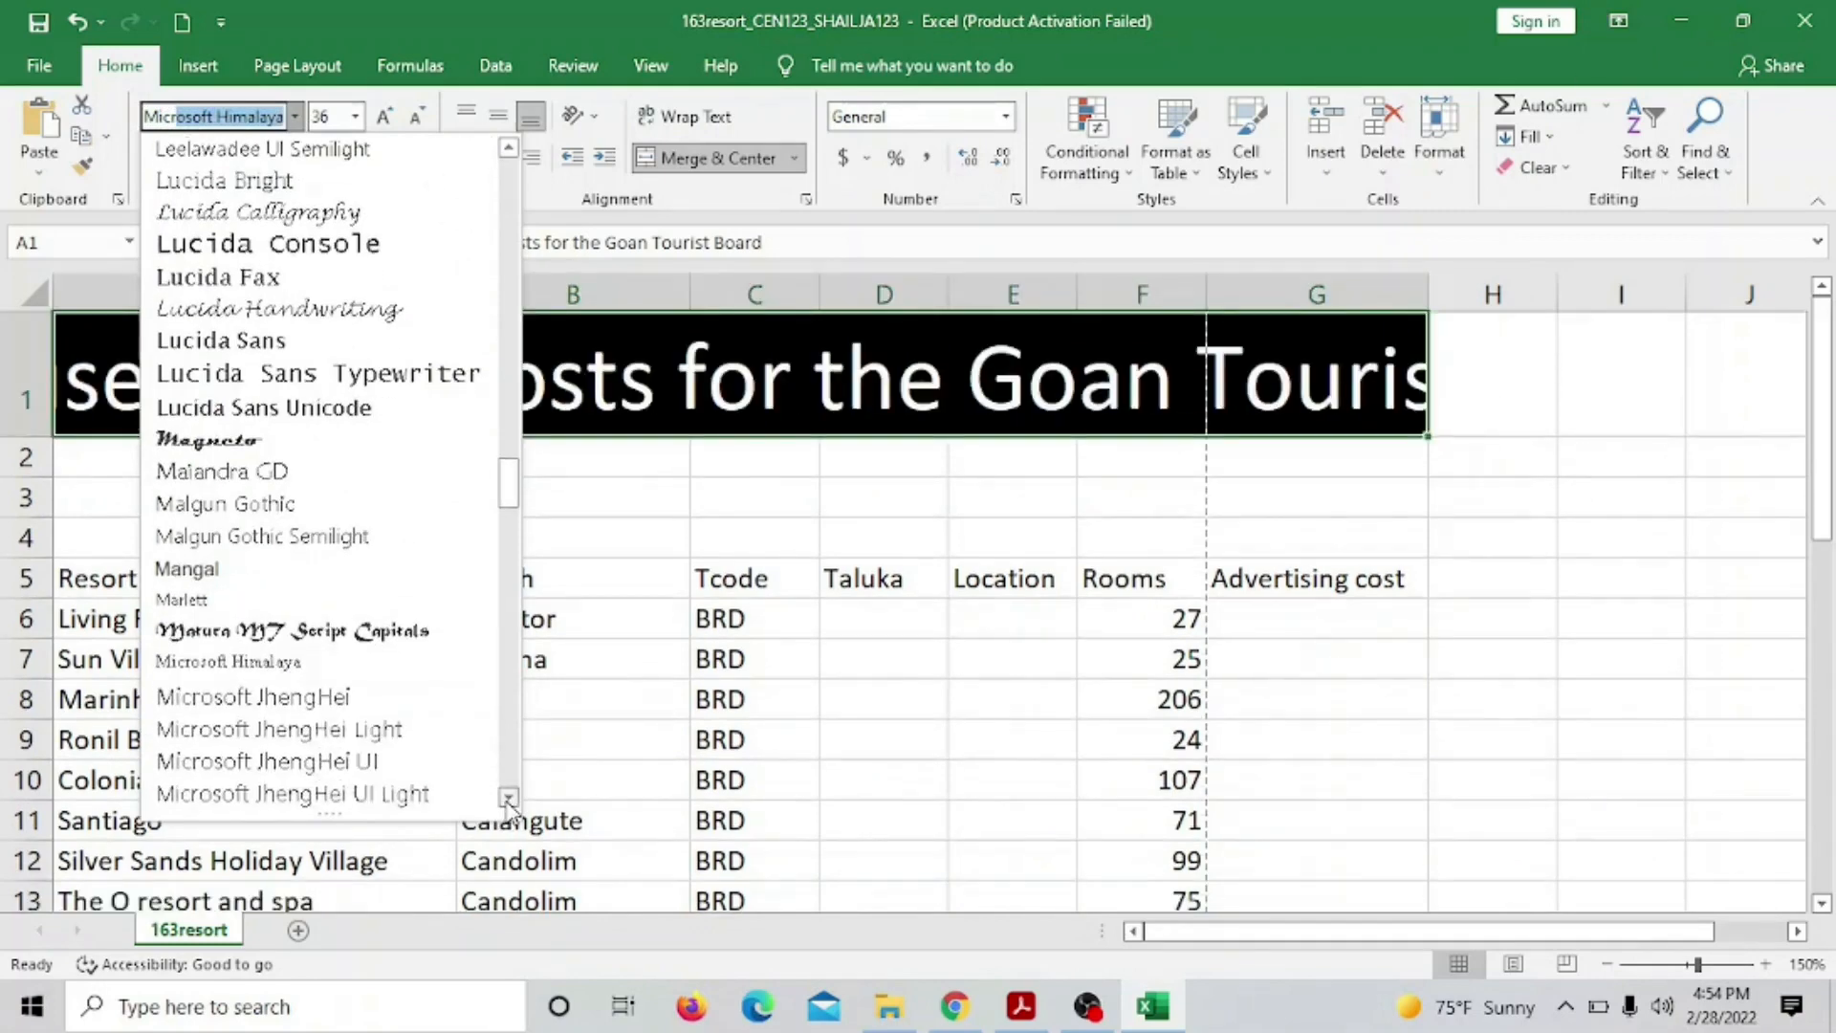
pyautogui.click(371, 732)
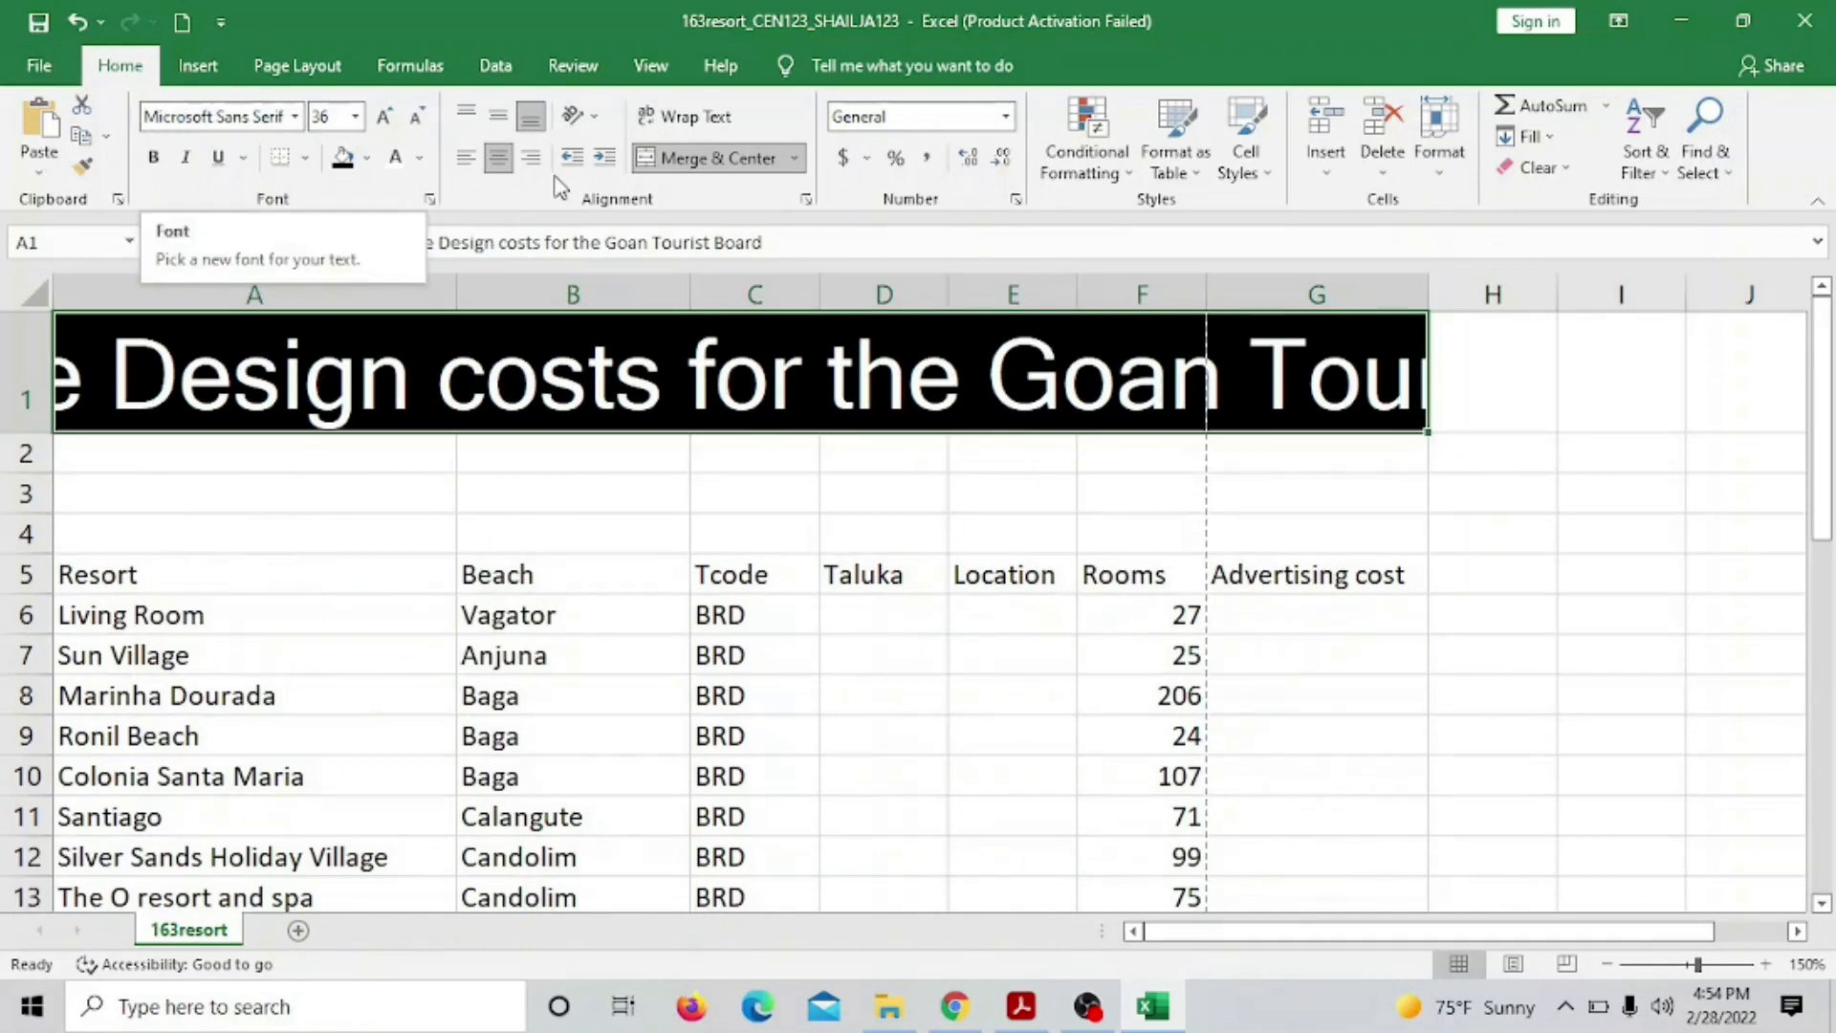
pyautogui.click(505, 160)
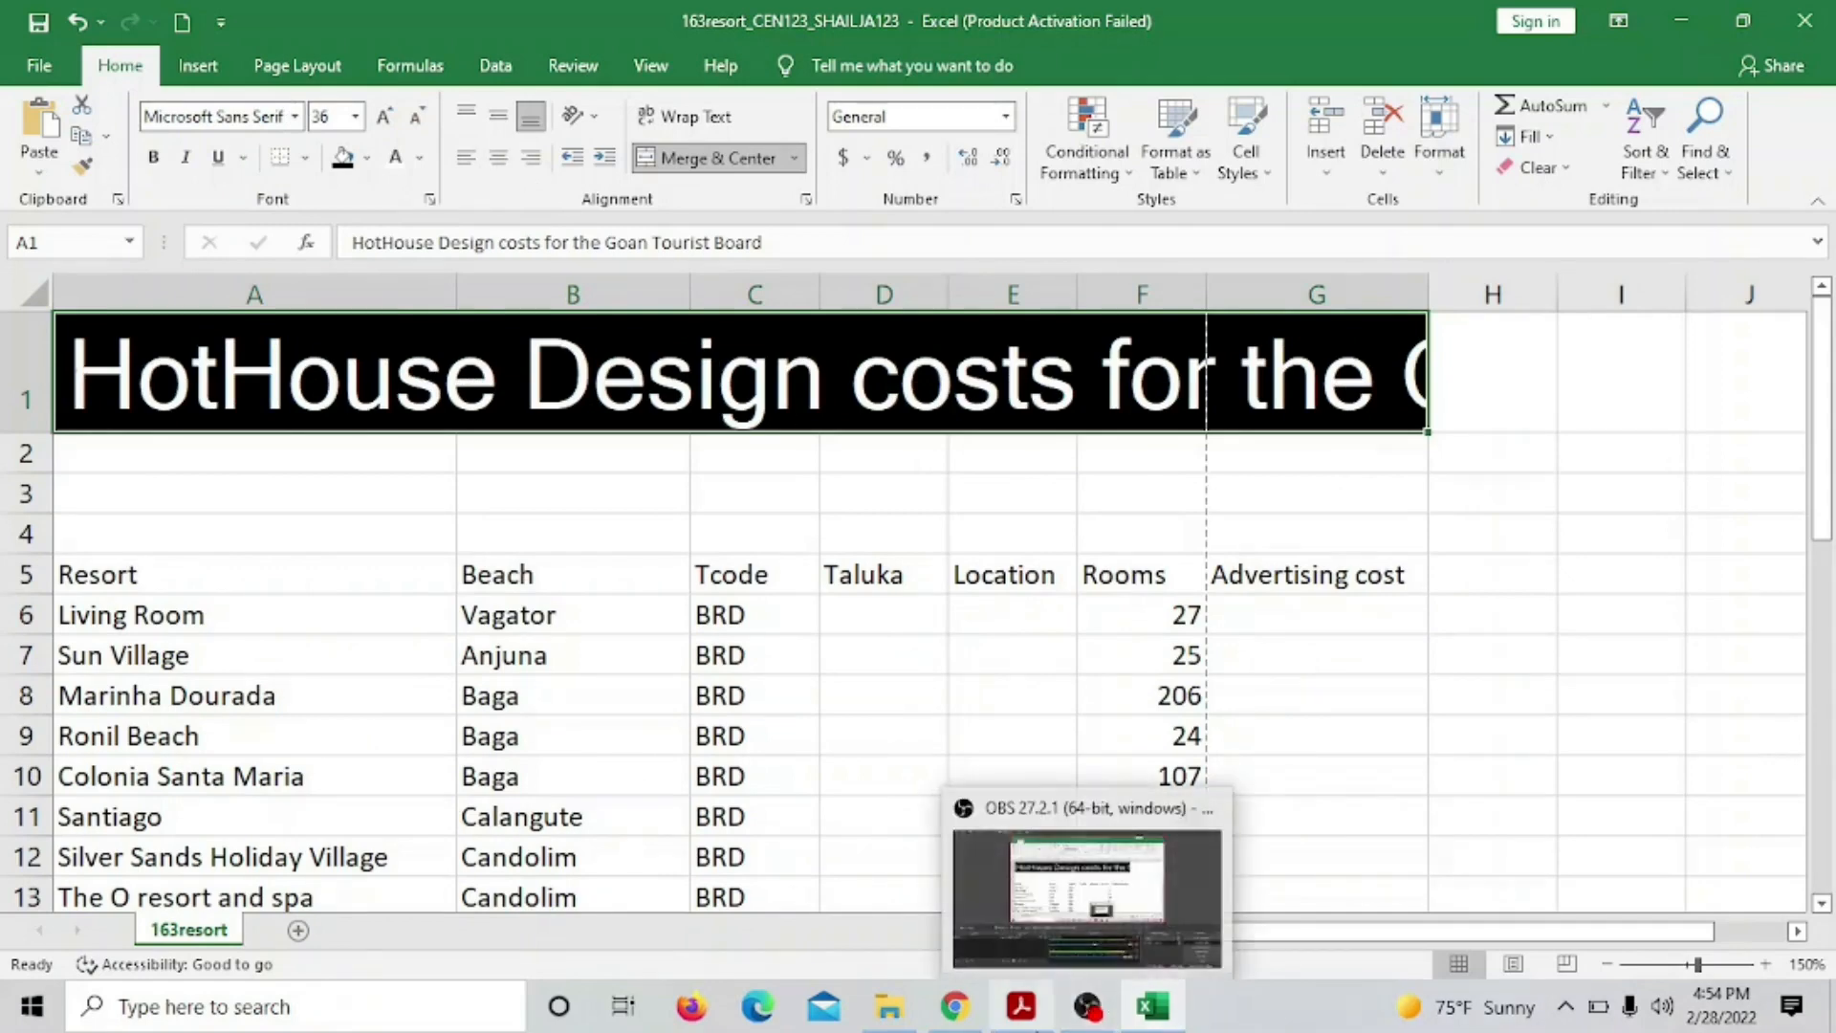
# Widen column G and narrow column A so more of the title shows
pyautogui.click(1038, 1018)
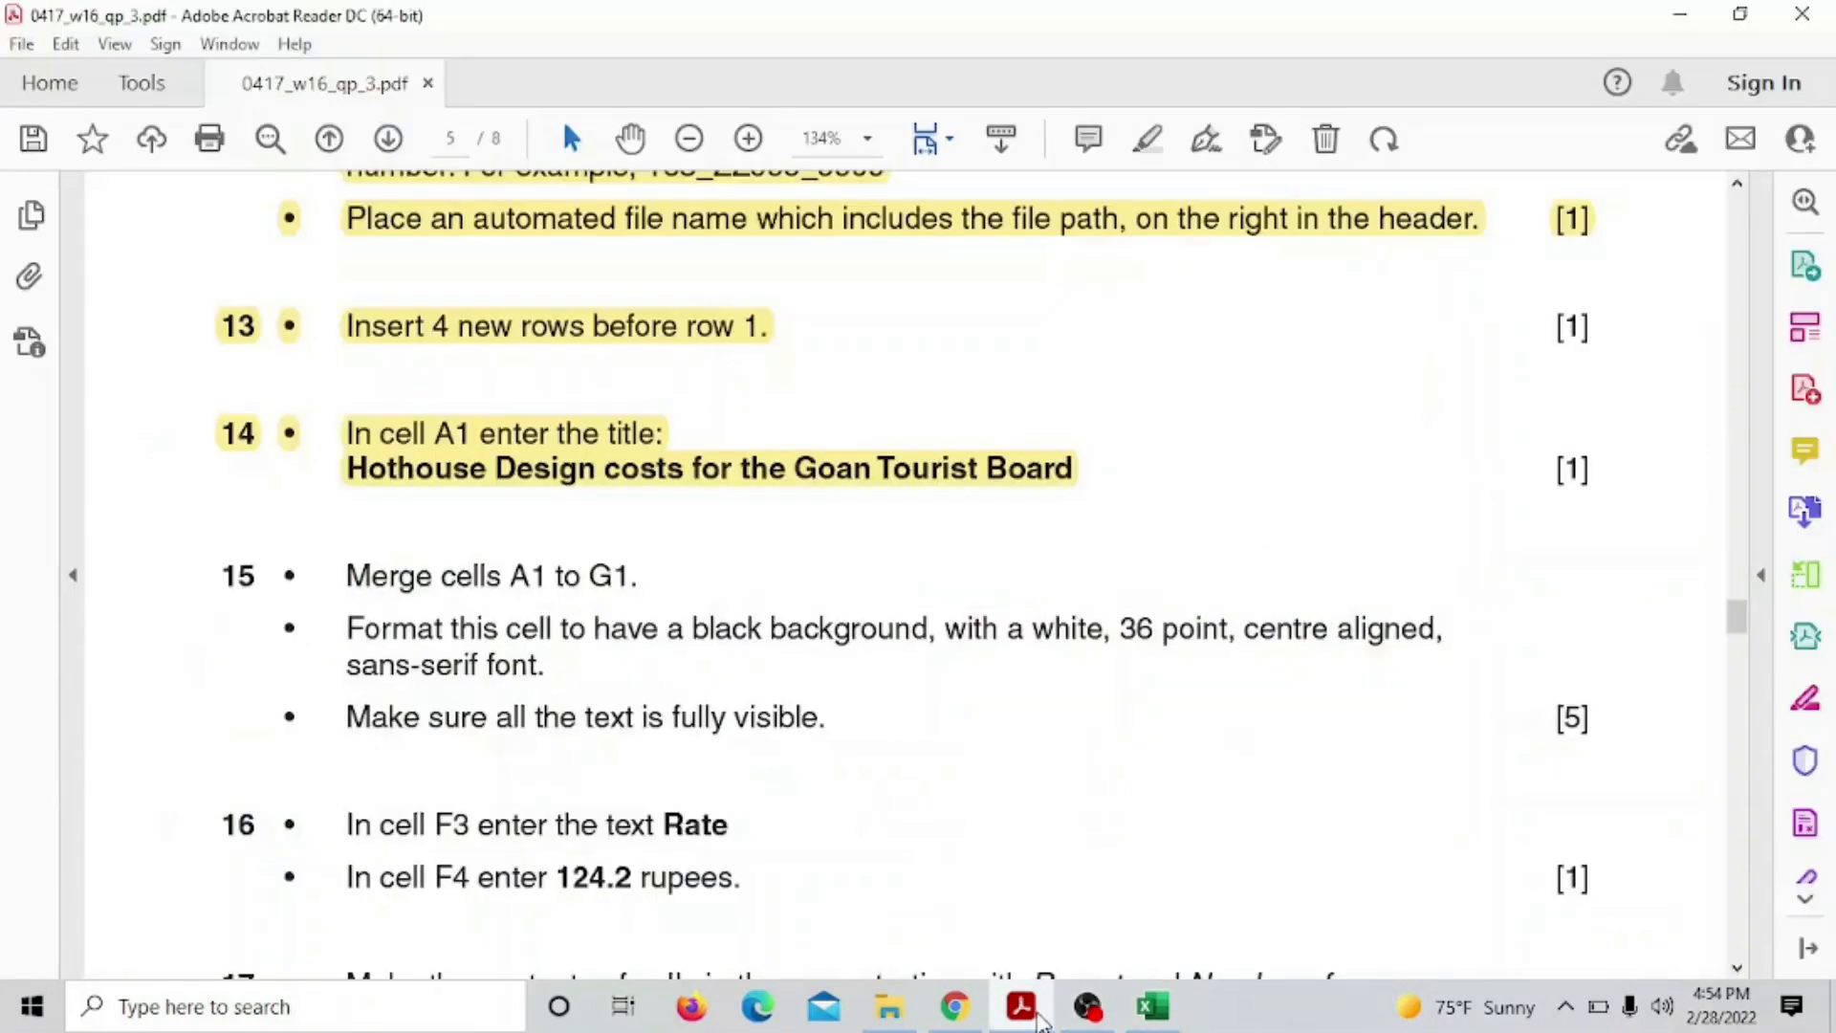
pyautogui.click(1040, 1021)
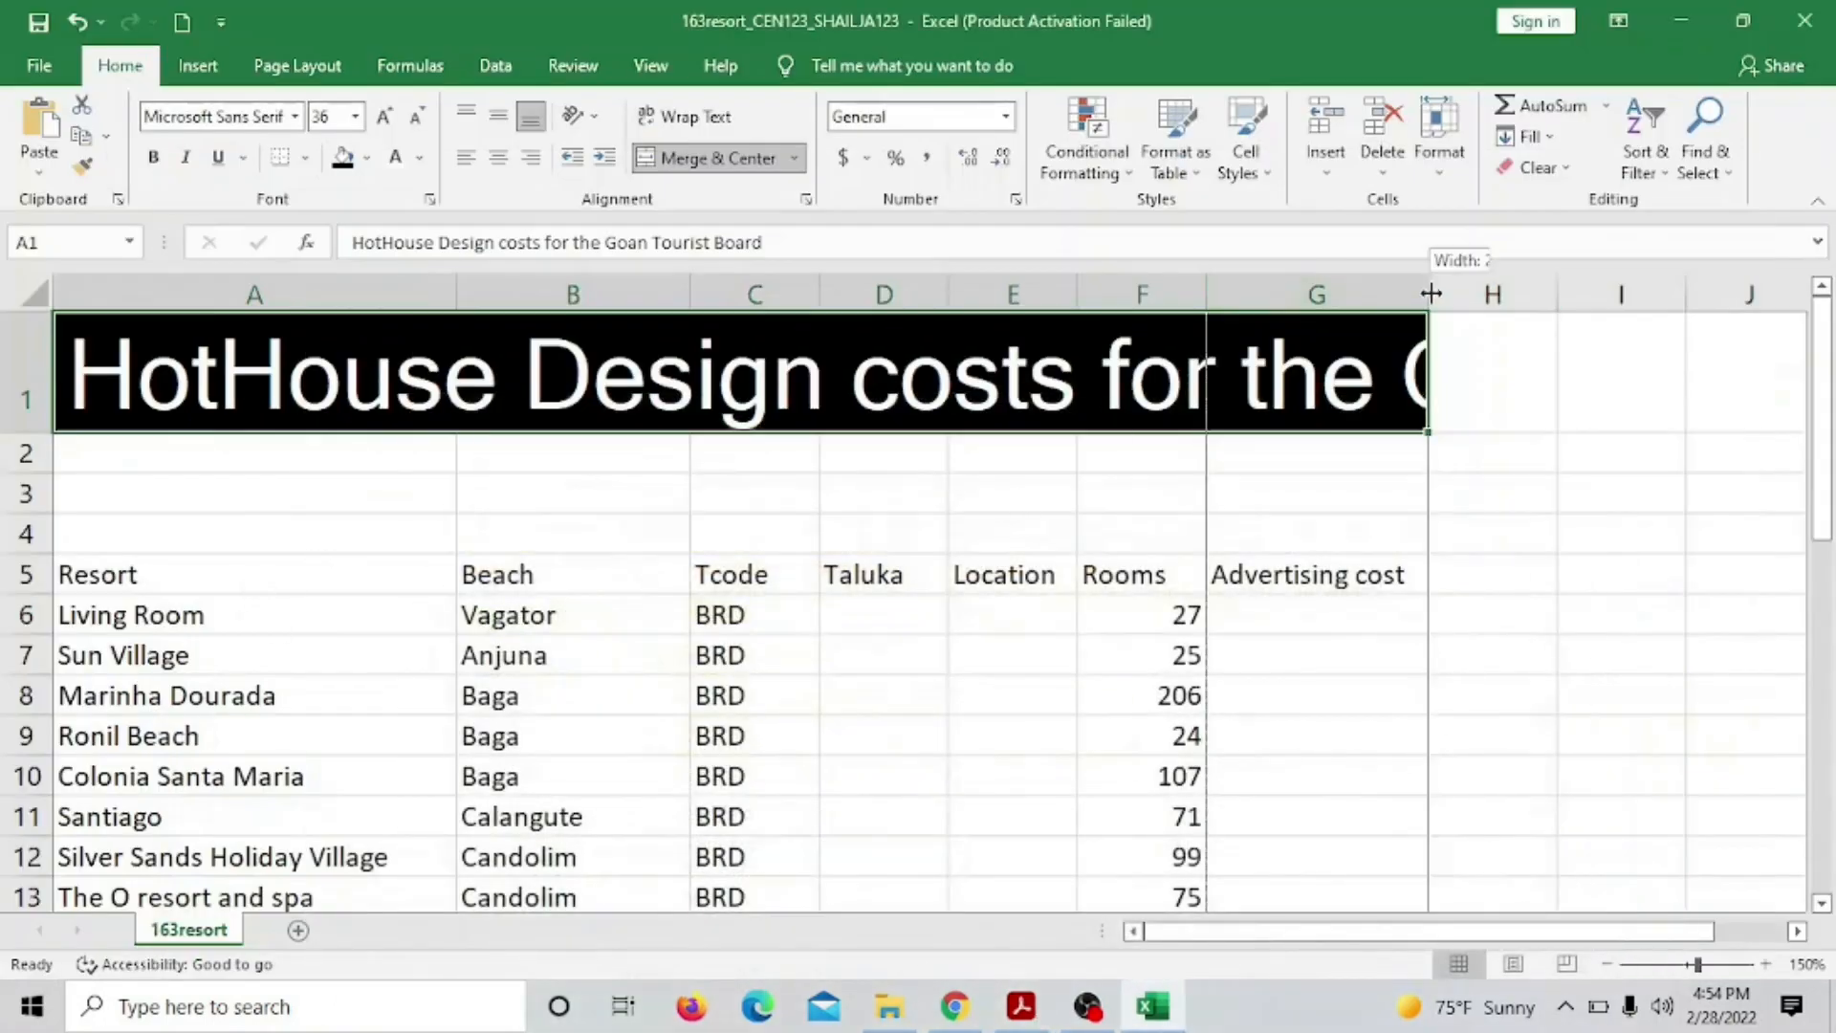
pyautogui.moveTo(1429, 292); pyautogui.dragTo(1736, 301)
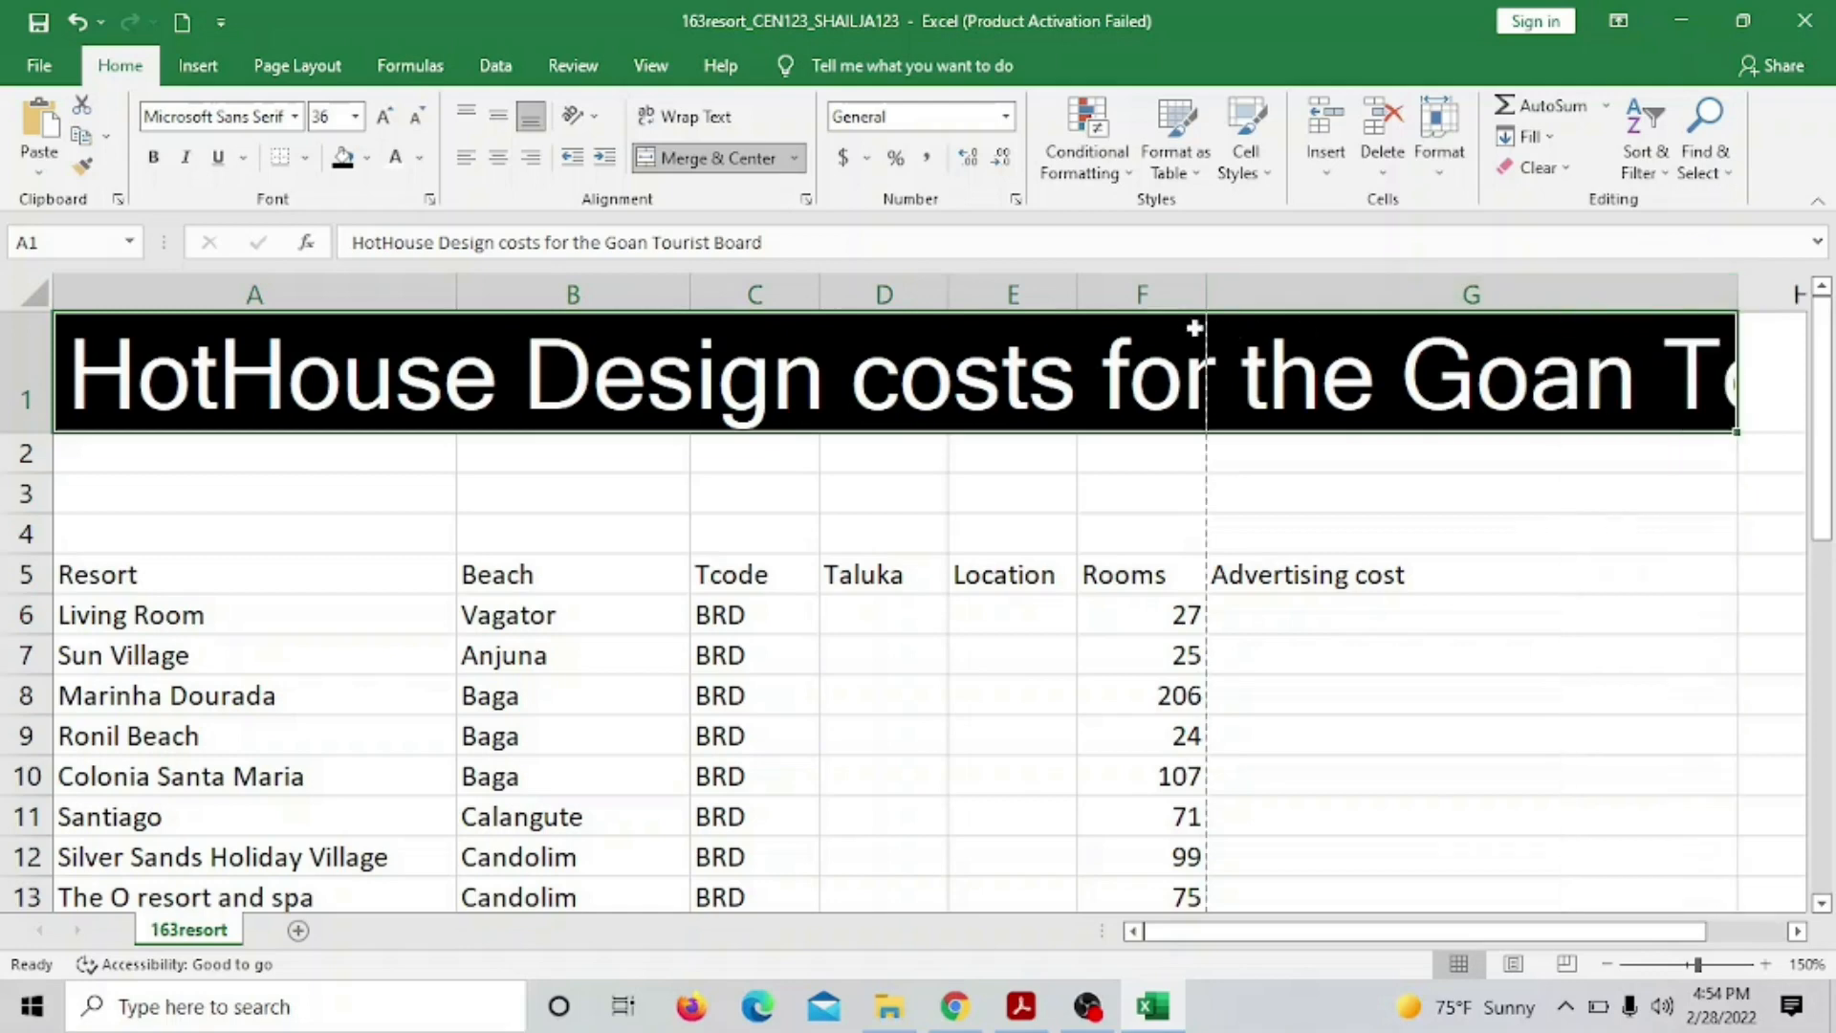
pyautogui.moveTo(450, 308); pyautogui.dragTo(402, 322)
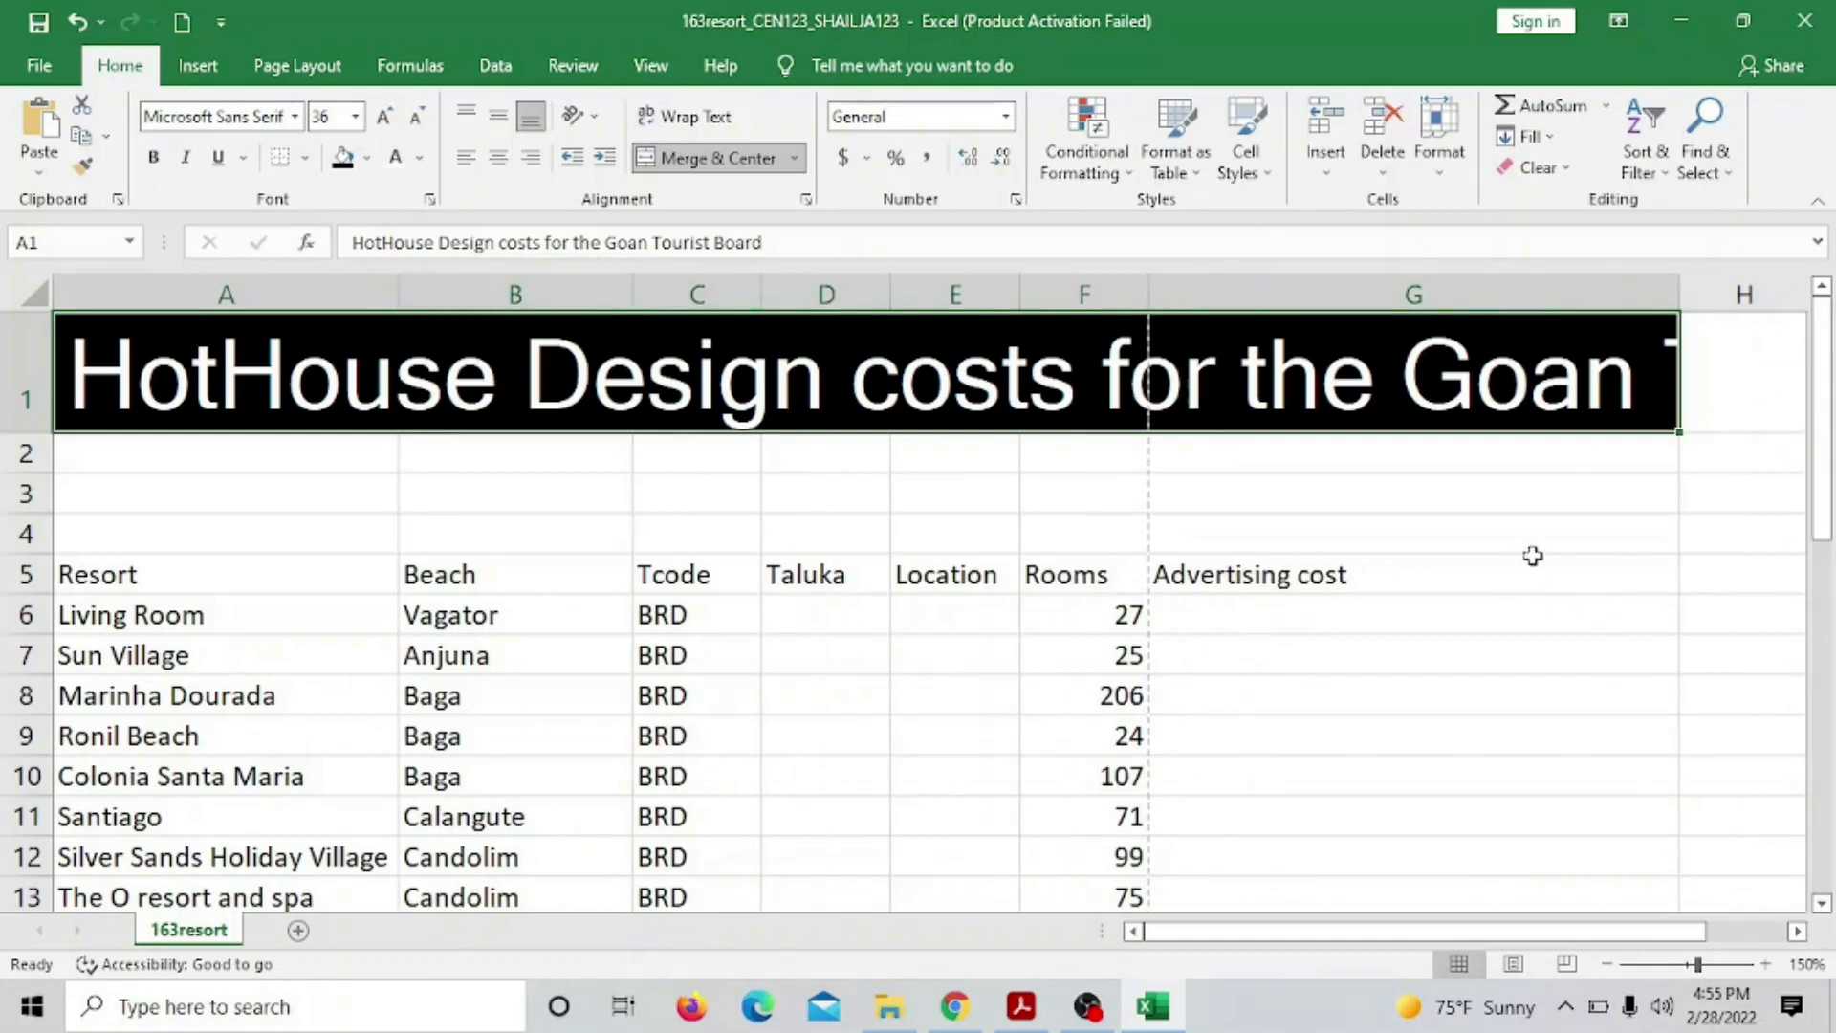
# Widen column G further to 57.43, then bring the exam paper back up
pyautogui.click(1021, 1006)
pyautogui.click(1021, 1009)
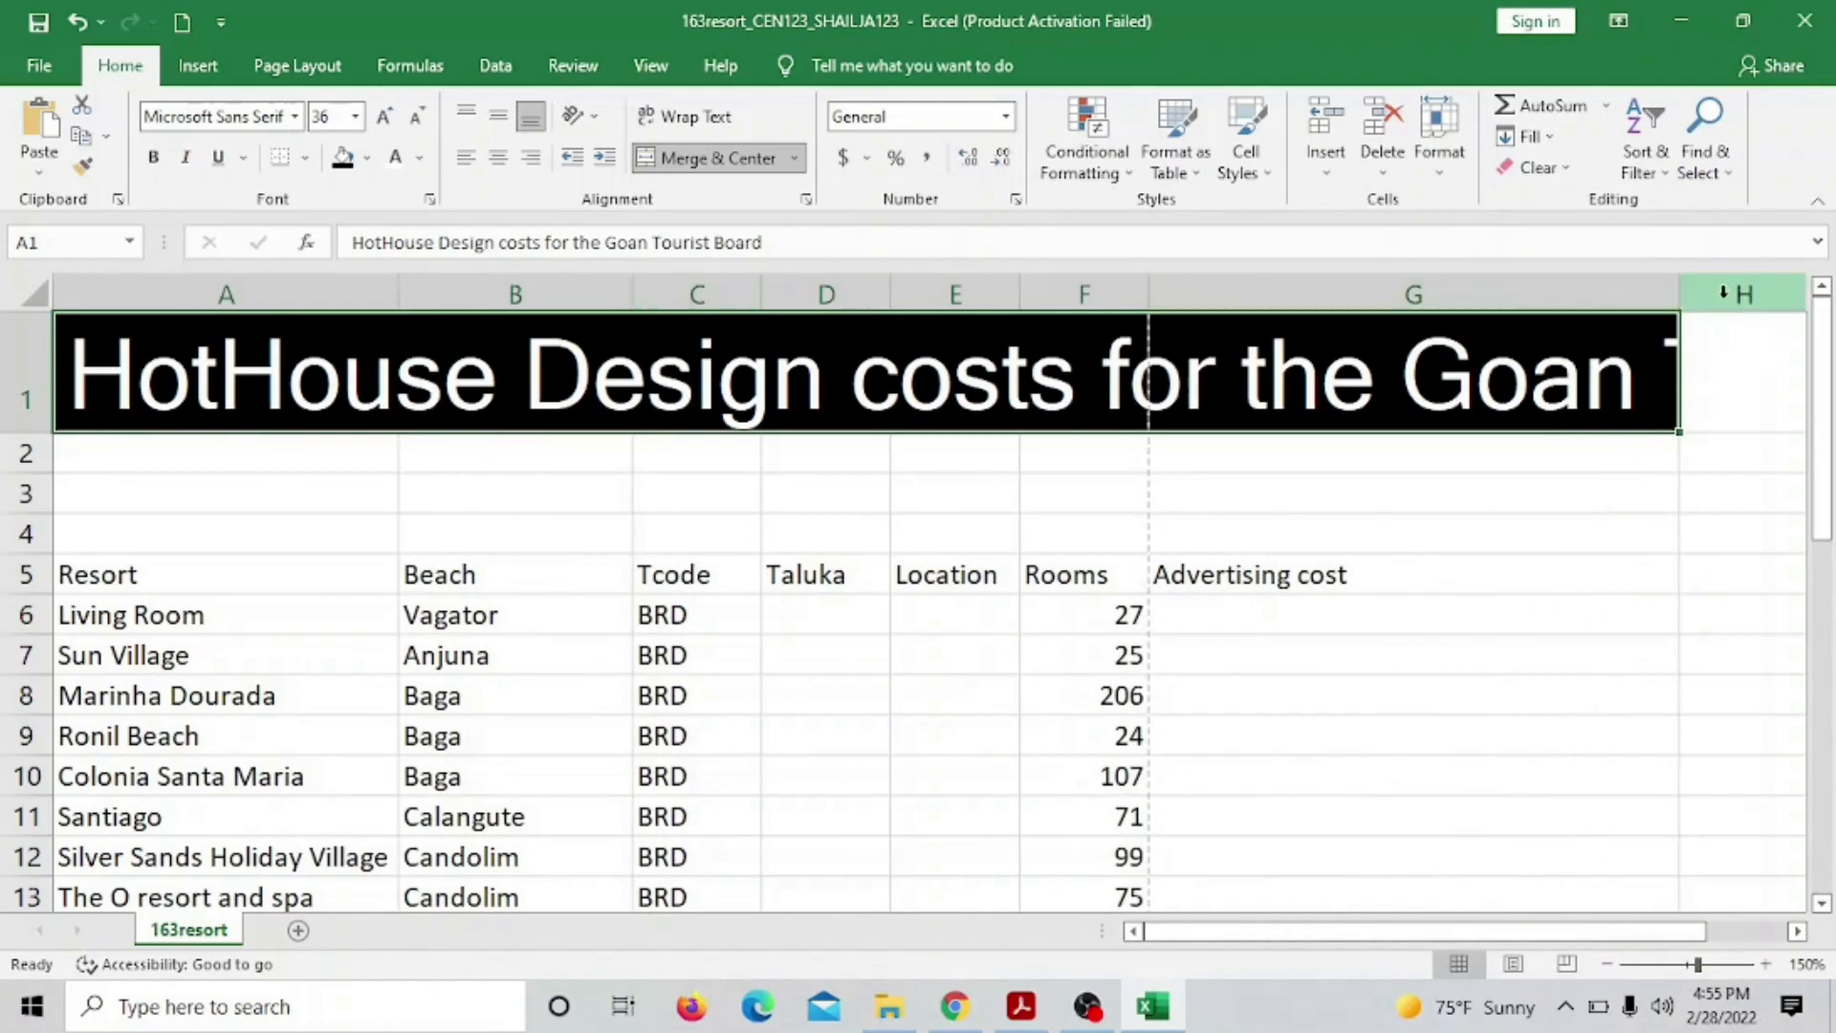
pyautogui.moveTo(1679, 290); pyautogui.dragTo(1788, 292)
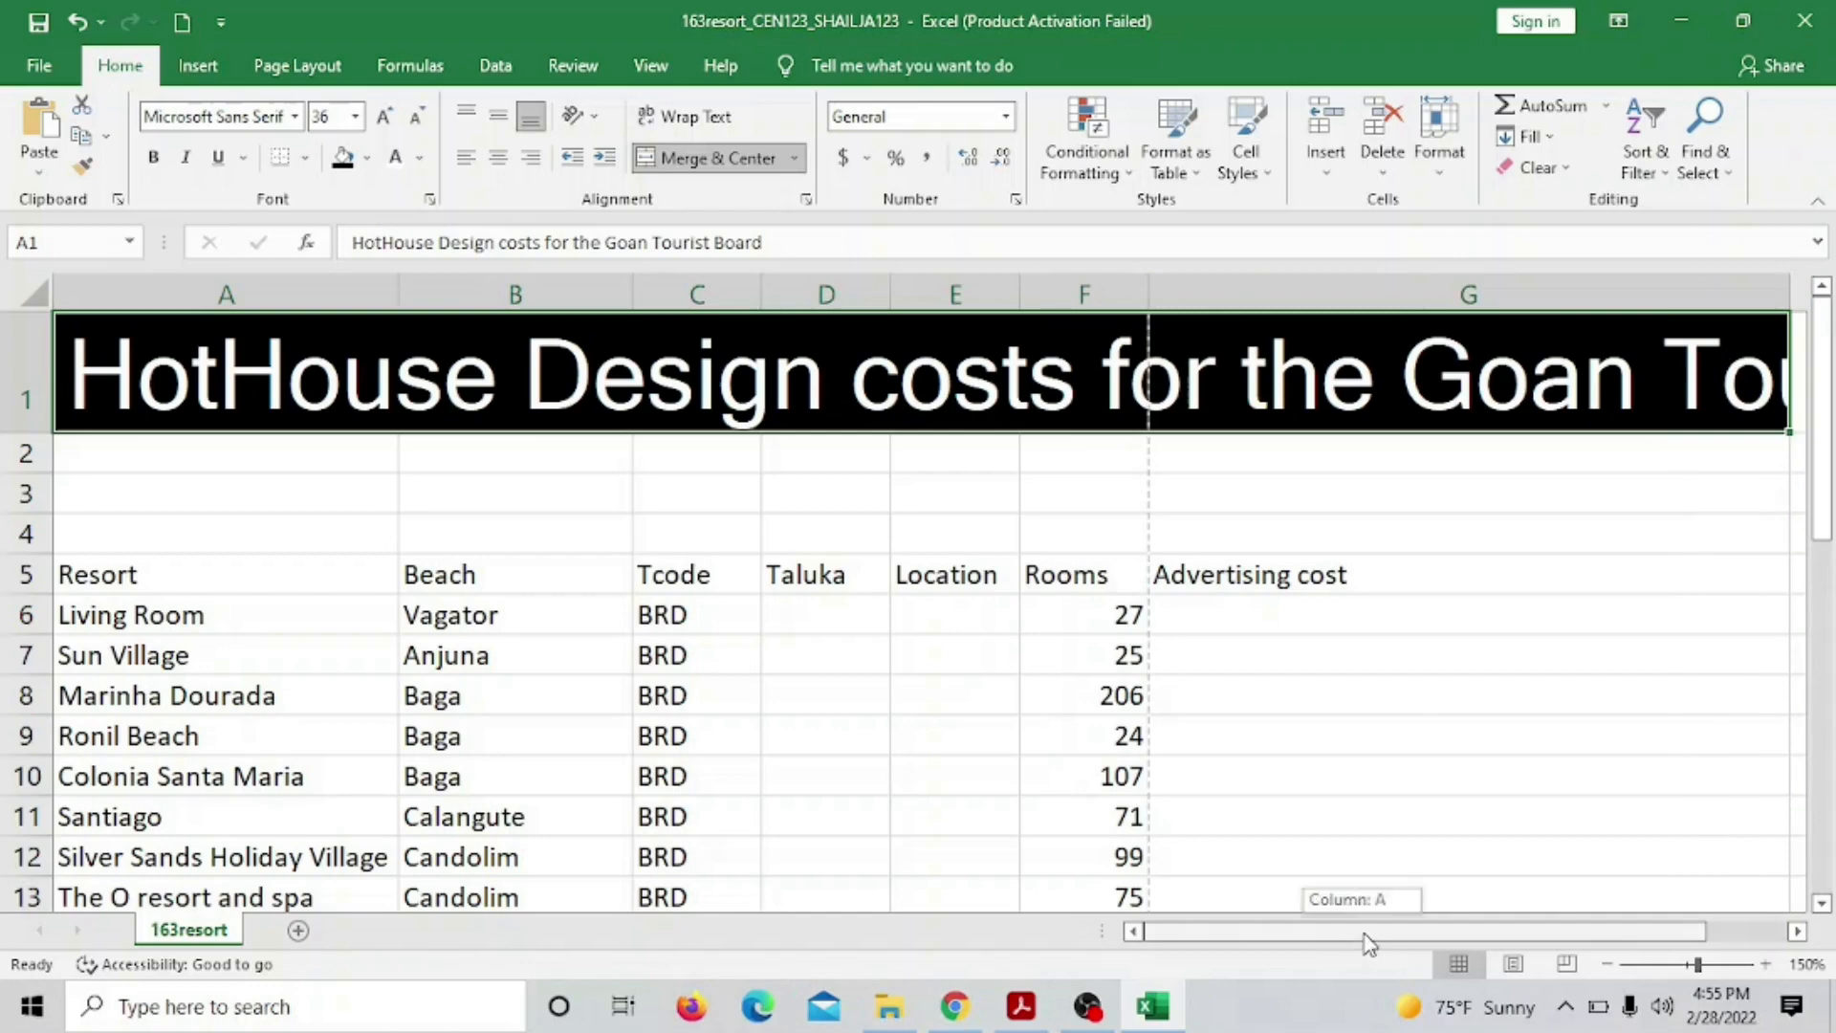
pyautogui.moveTo(1368, 941); pyautogui.dragTo(1439, 940)
pyautogui.moveTo(1444, 292); pyautogui.dragTo(1634, 298)
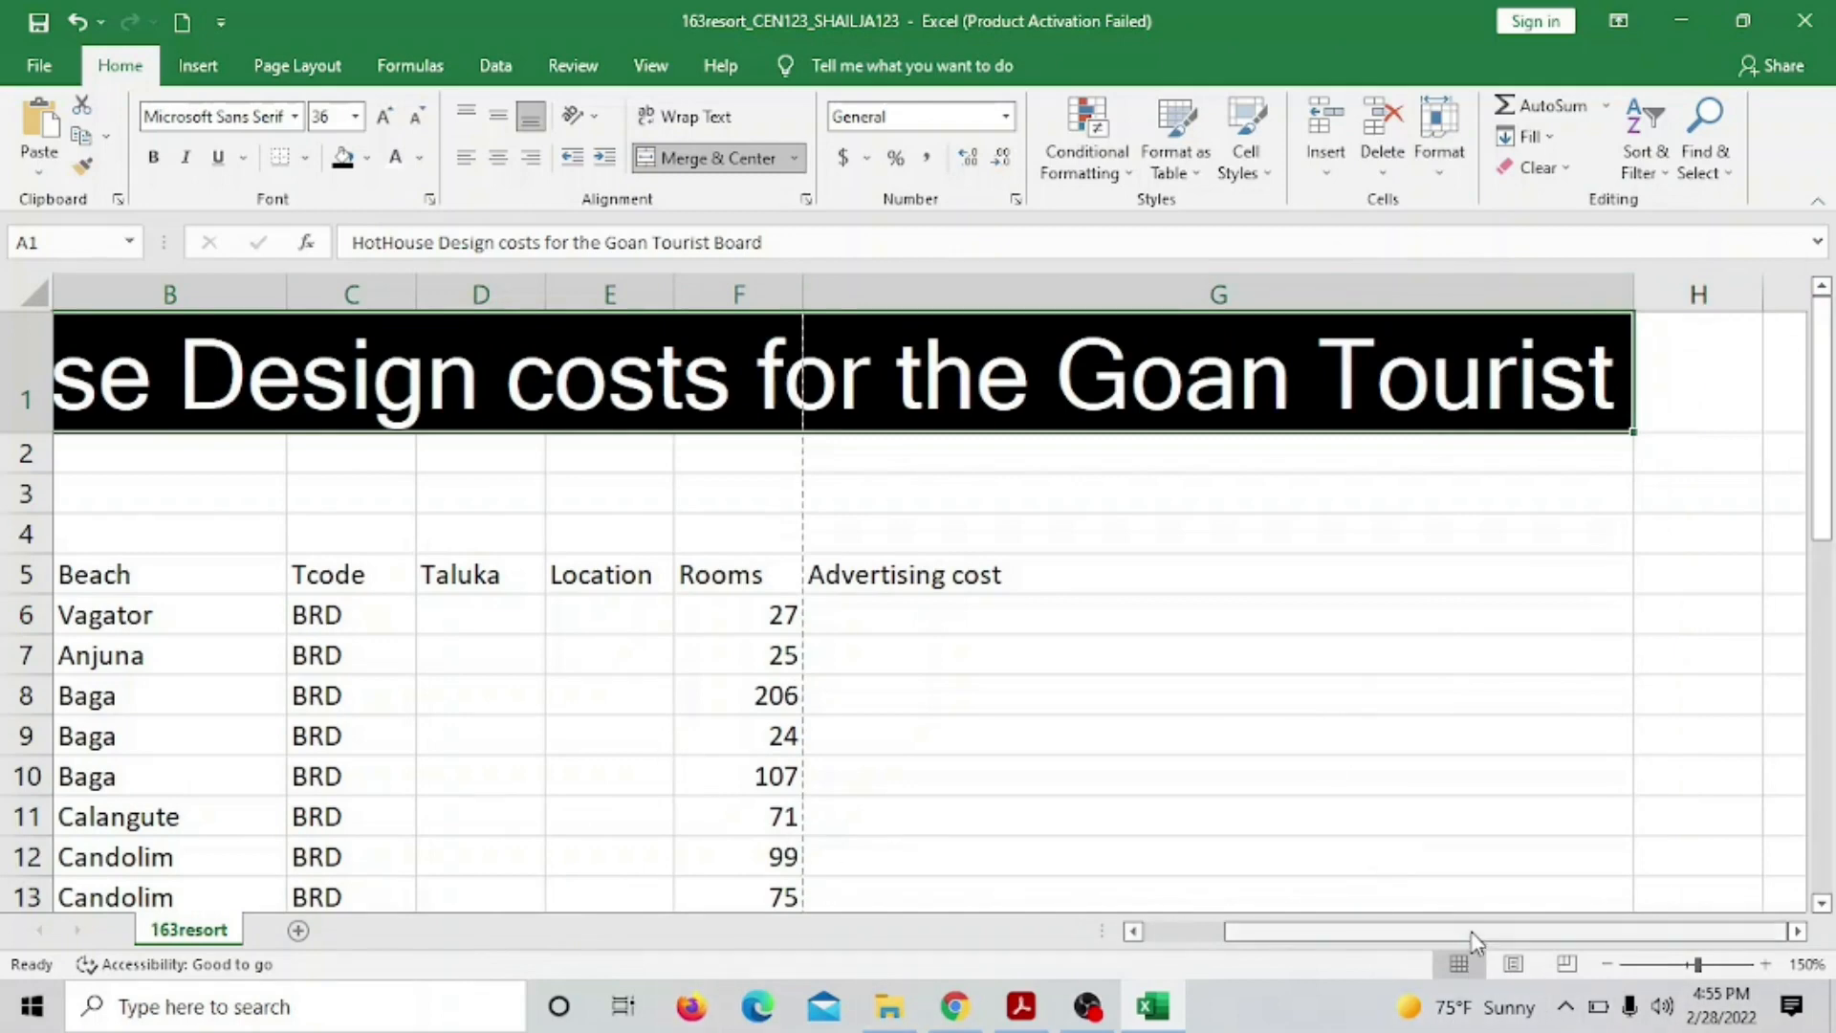
pyautogui.moveTo(1324, 931); pyautogui.dragTo(1680, 881)
pyautogui.moveTo(1396, 849); pyautogui.dragTo(1240, 853)
pyautogui.scroll(-1, 1240, 853)
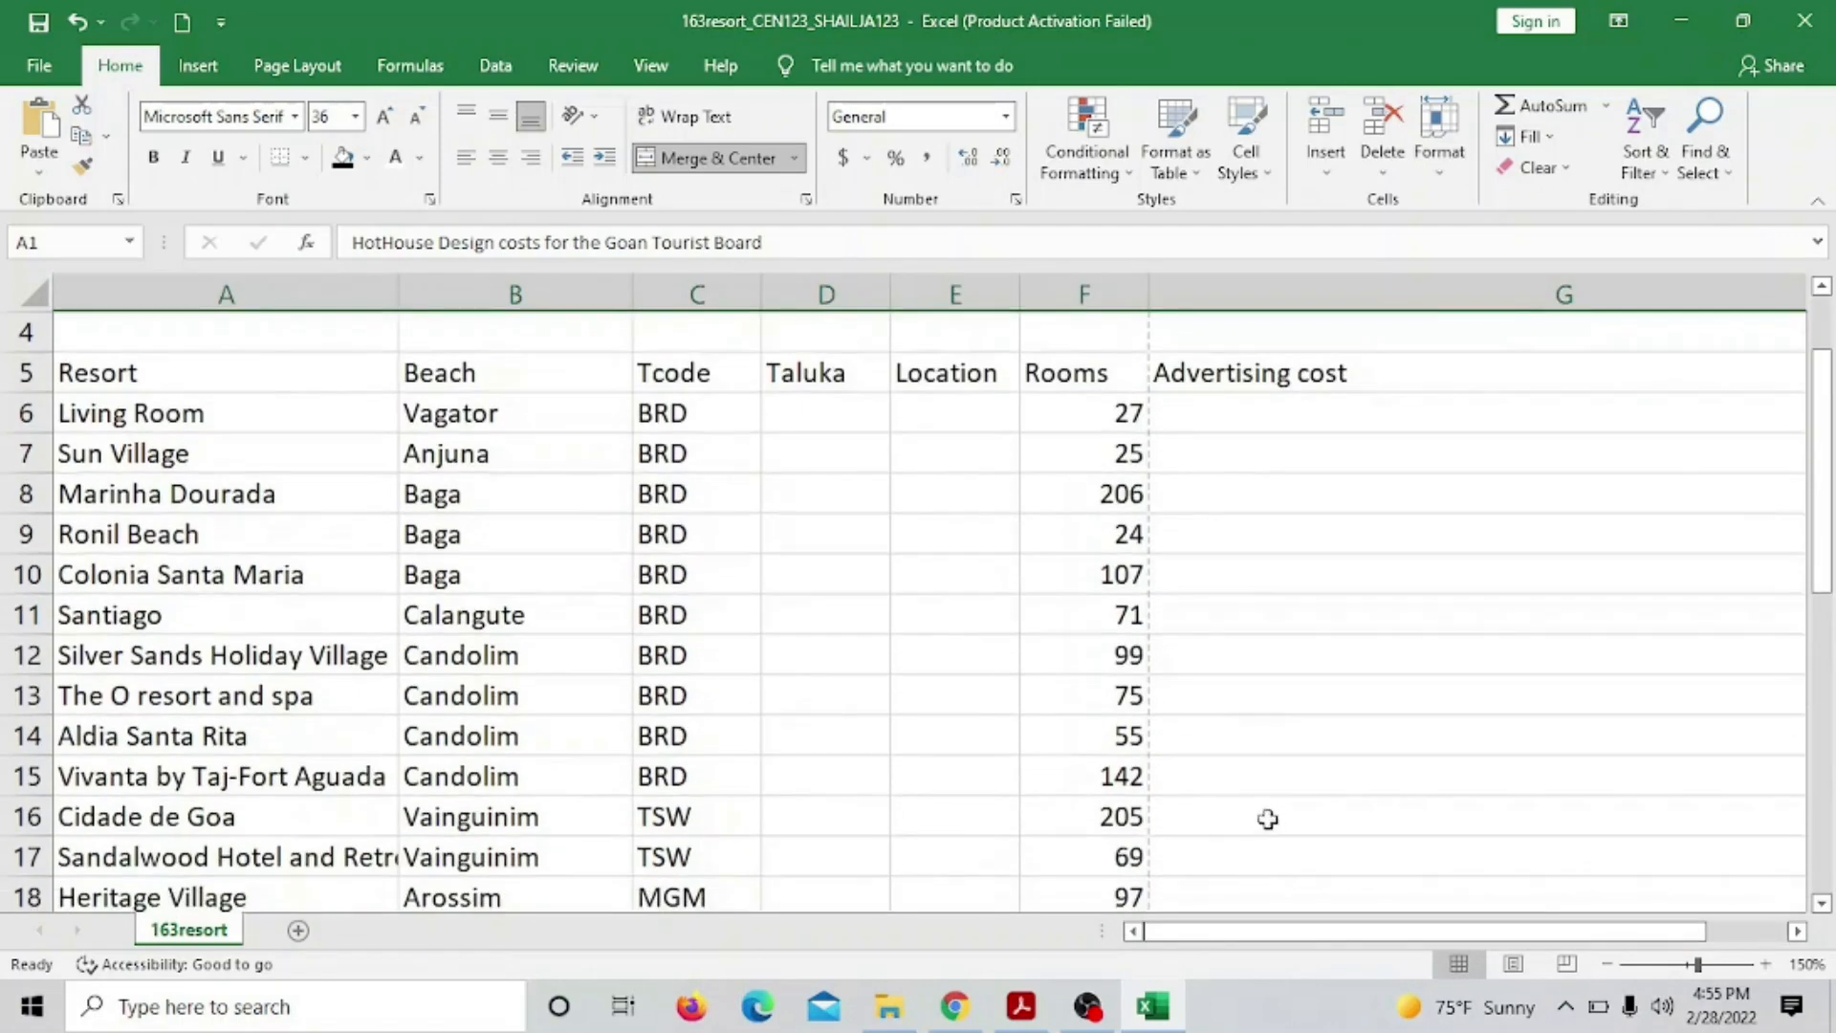
pyautogui.click(1019, 1008)
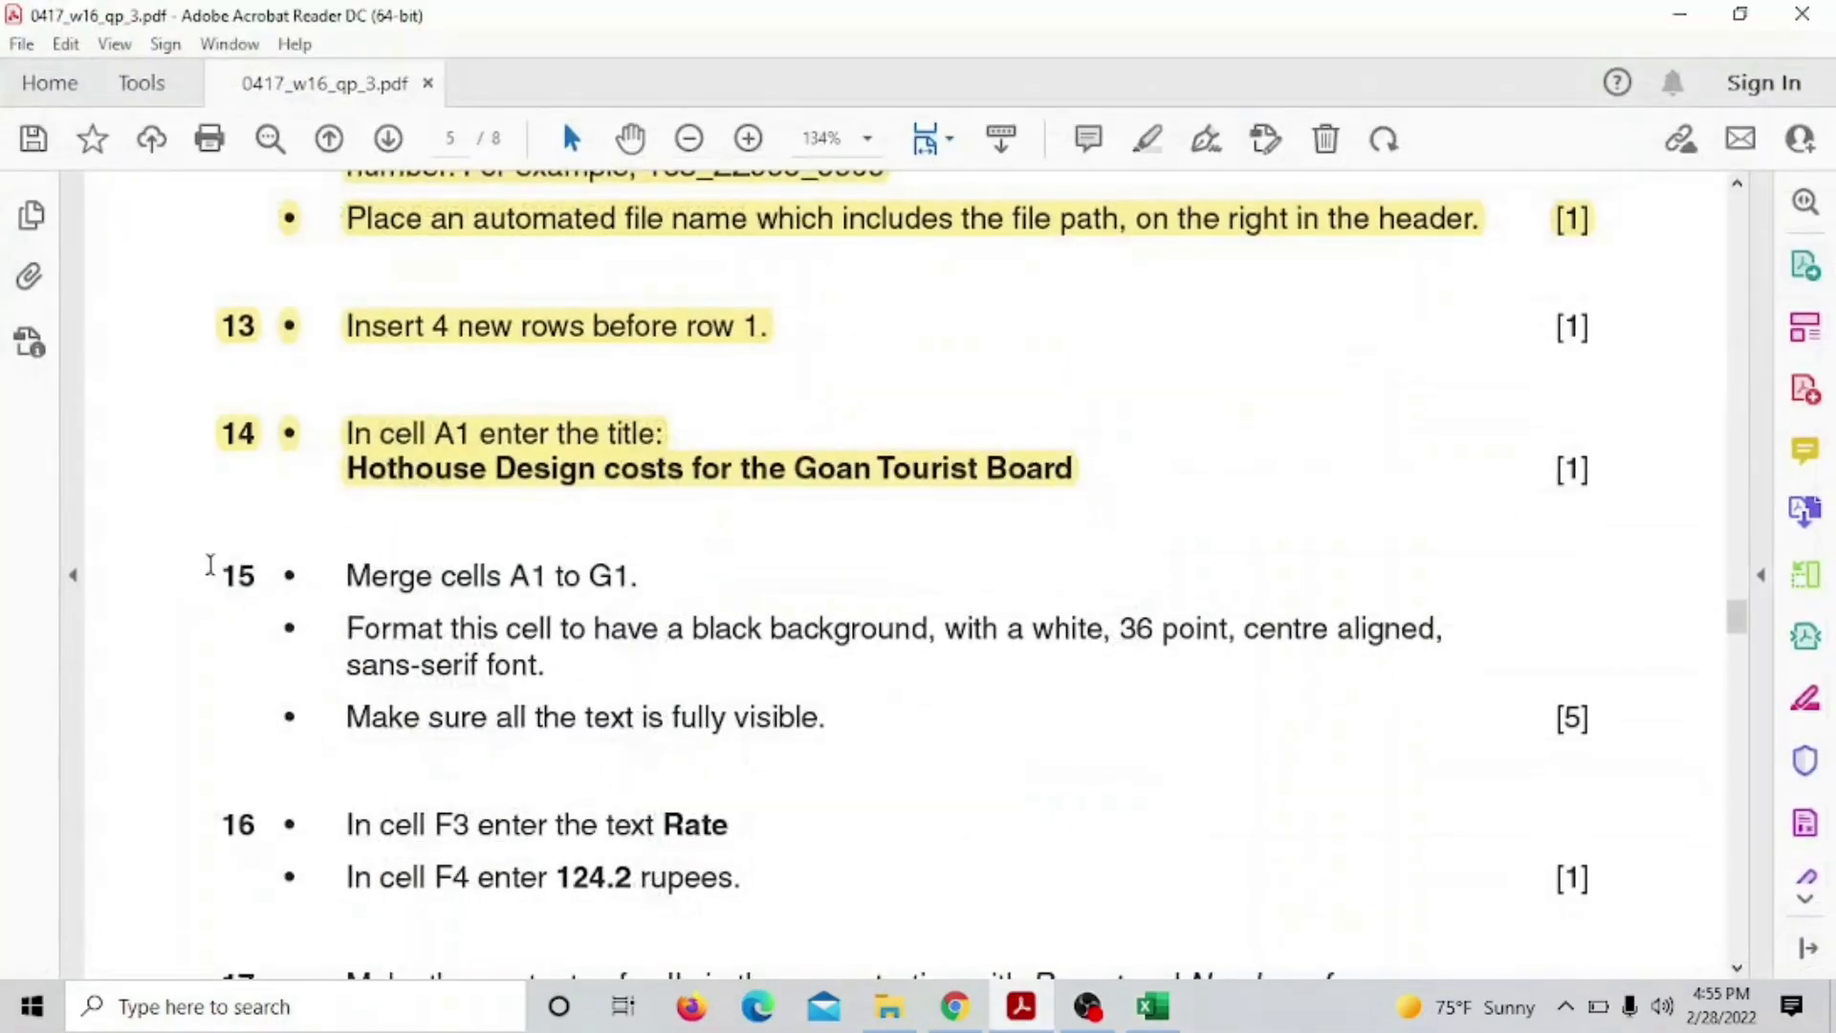
# Highlight question 15's instructions yellow, clear a stray 'Rate' selection, and return to 163resort
pyautogui.moveTo(211, 564); pyautogui.dragTo(824, 717)
pyautogui.click(932, 680)
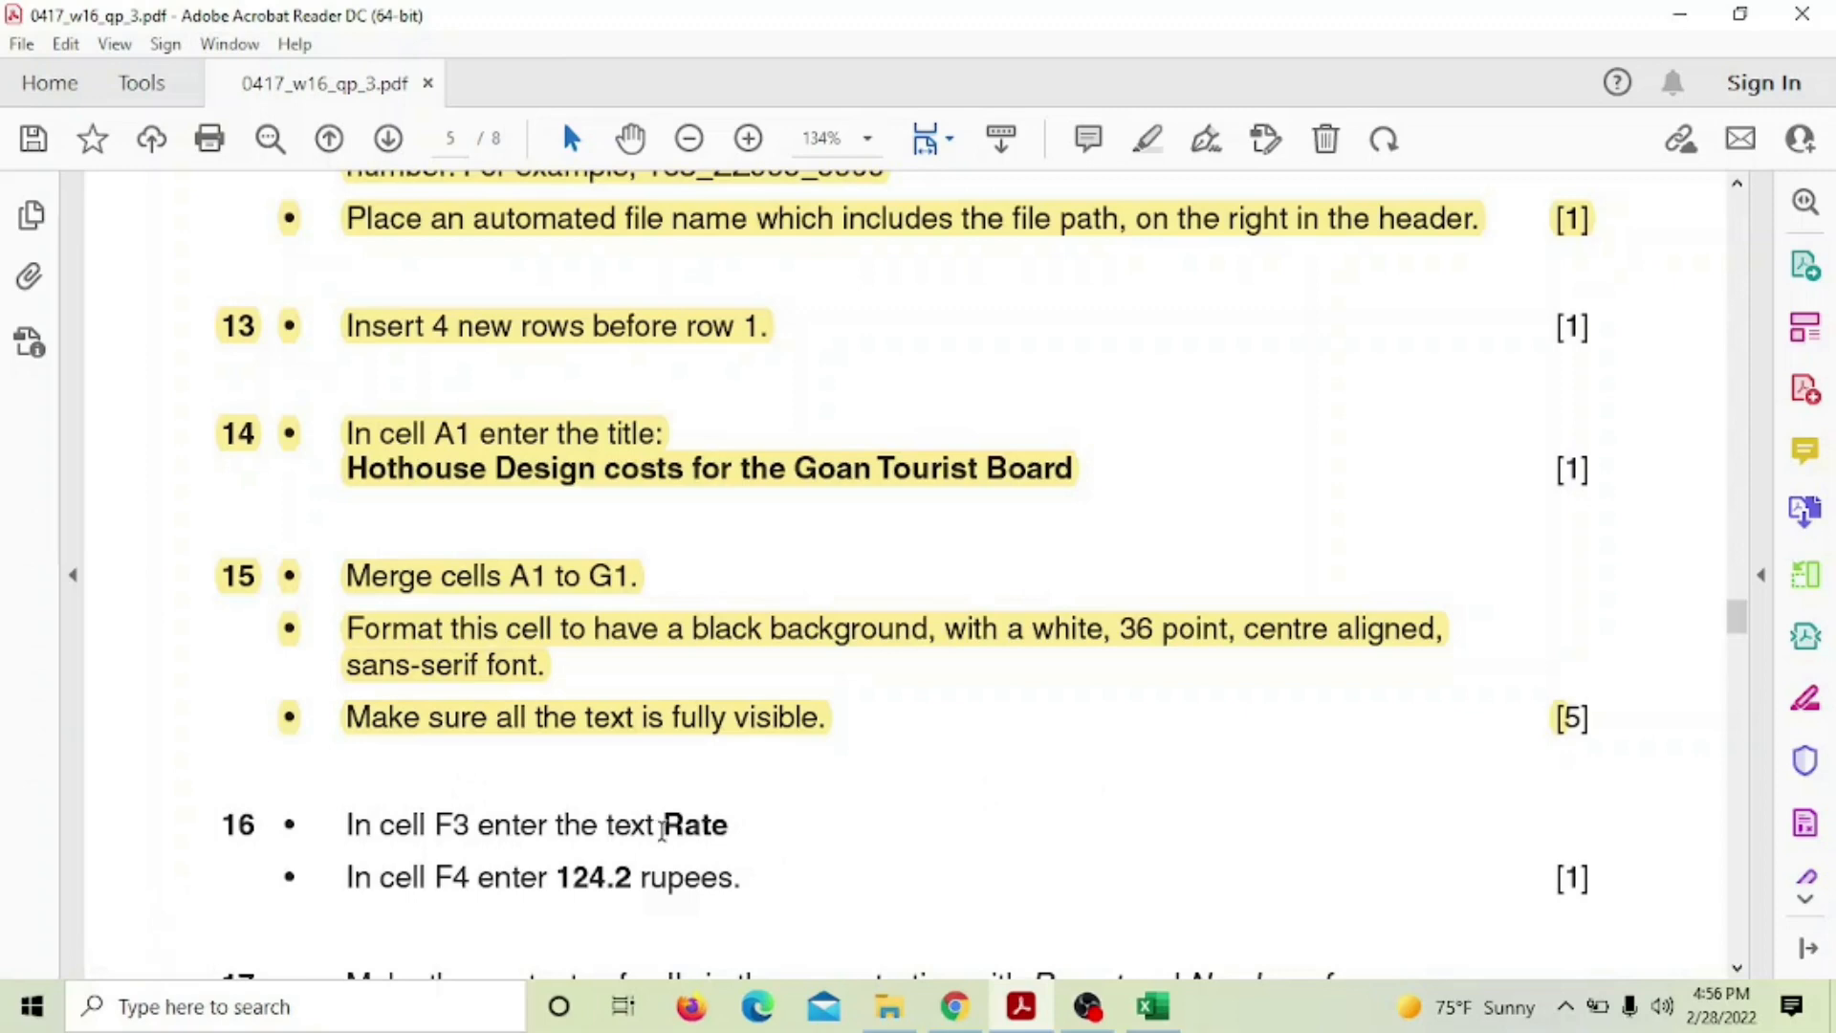
pyautogui.moveTo(667, 824); pyautogui.dragTo(732, 828)
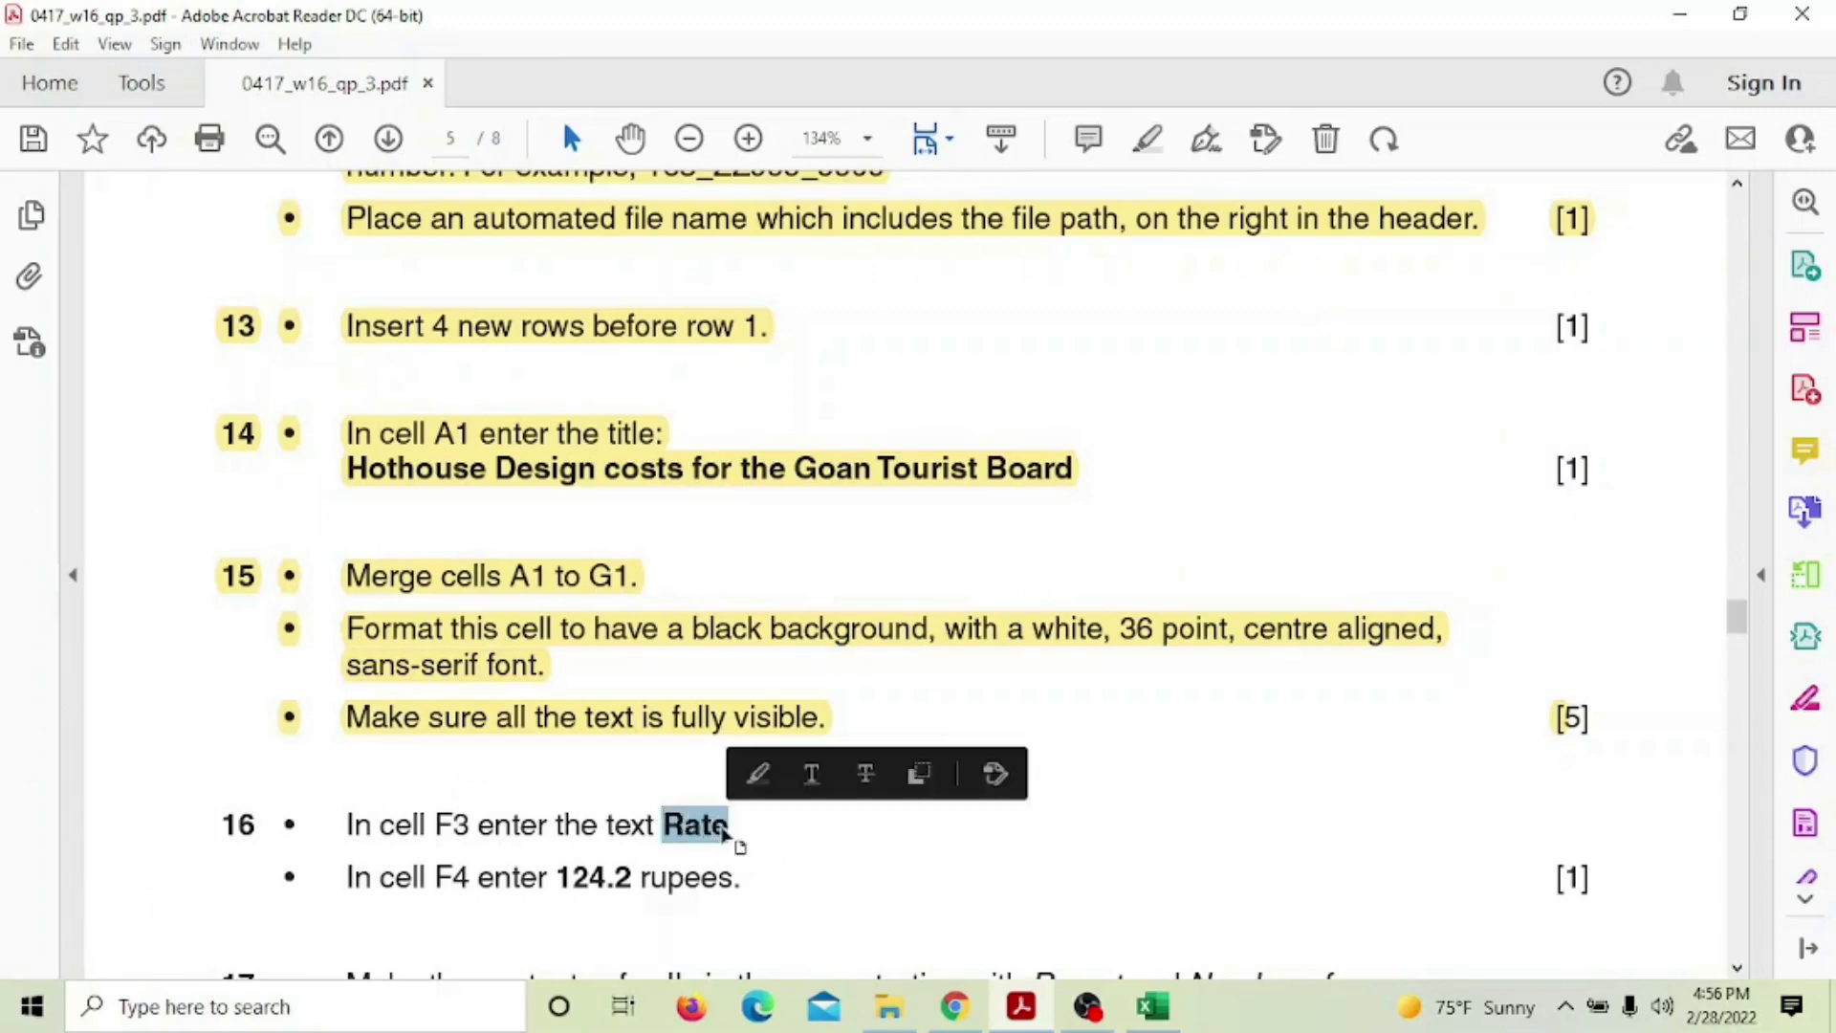
pyautogui.click(1064, 881)
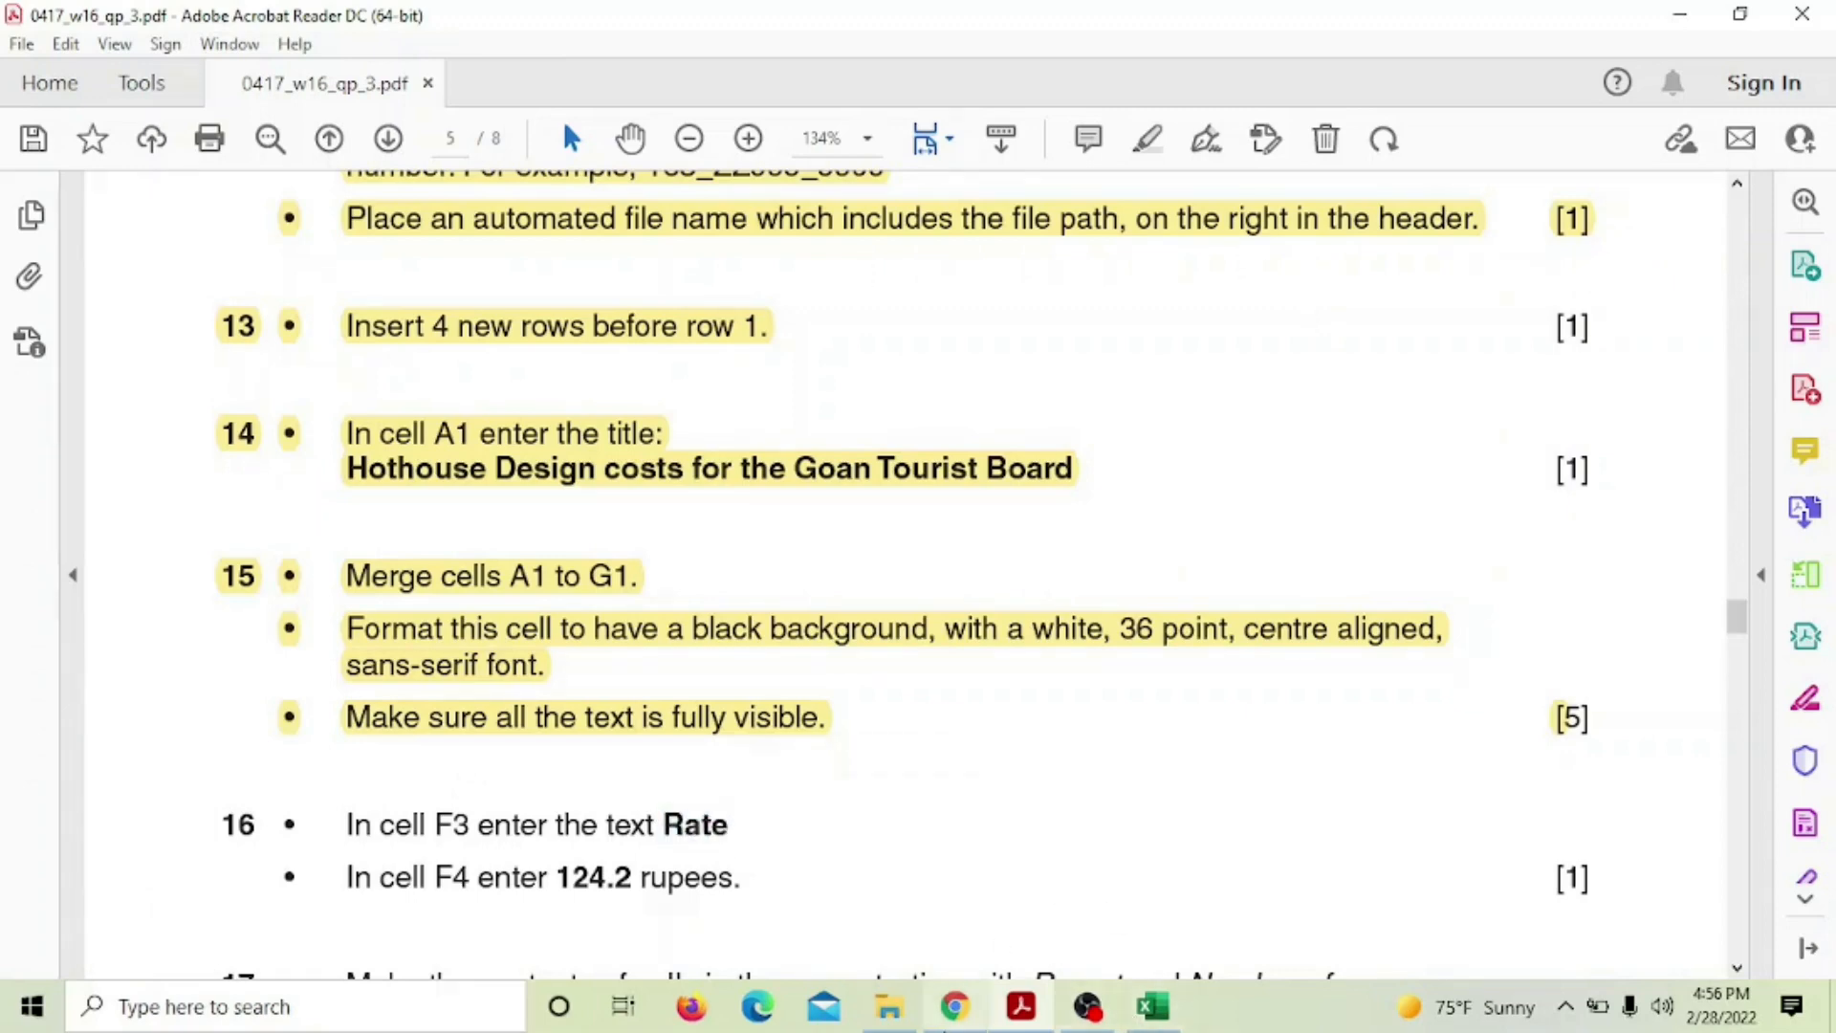
pyautogui.click(1152, 1006)
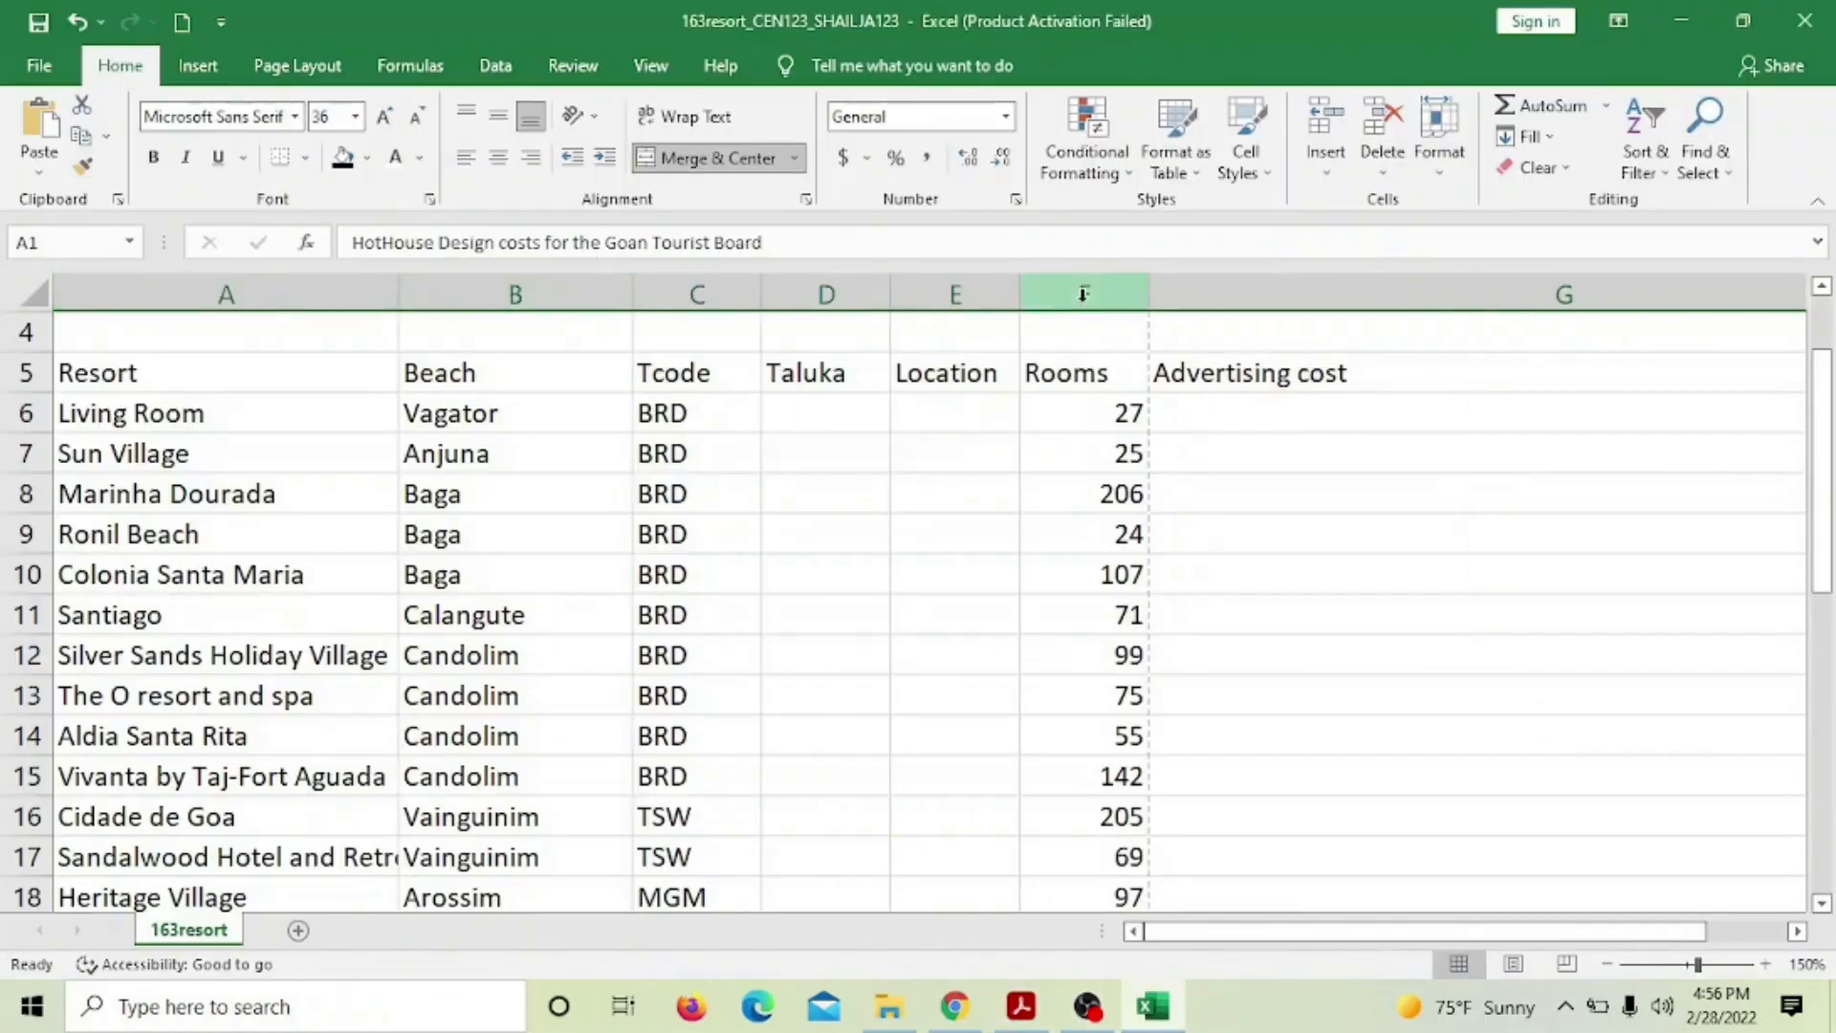
# Enter the label 'Rate' in F3 and the value 124.2 in F4
pyautogui.scroll(1, 1099, 350)
pyautogui.click(1092, 459)
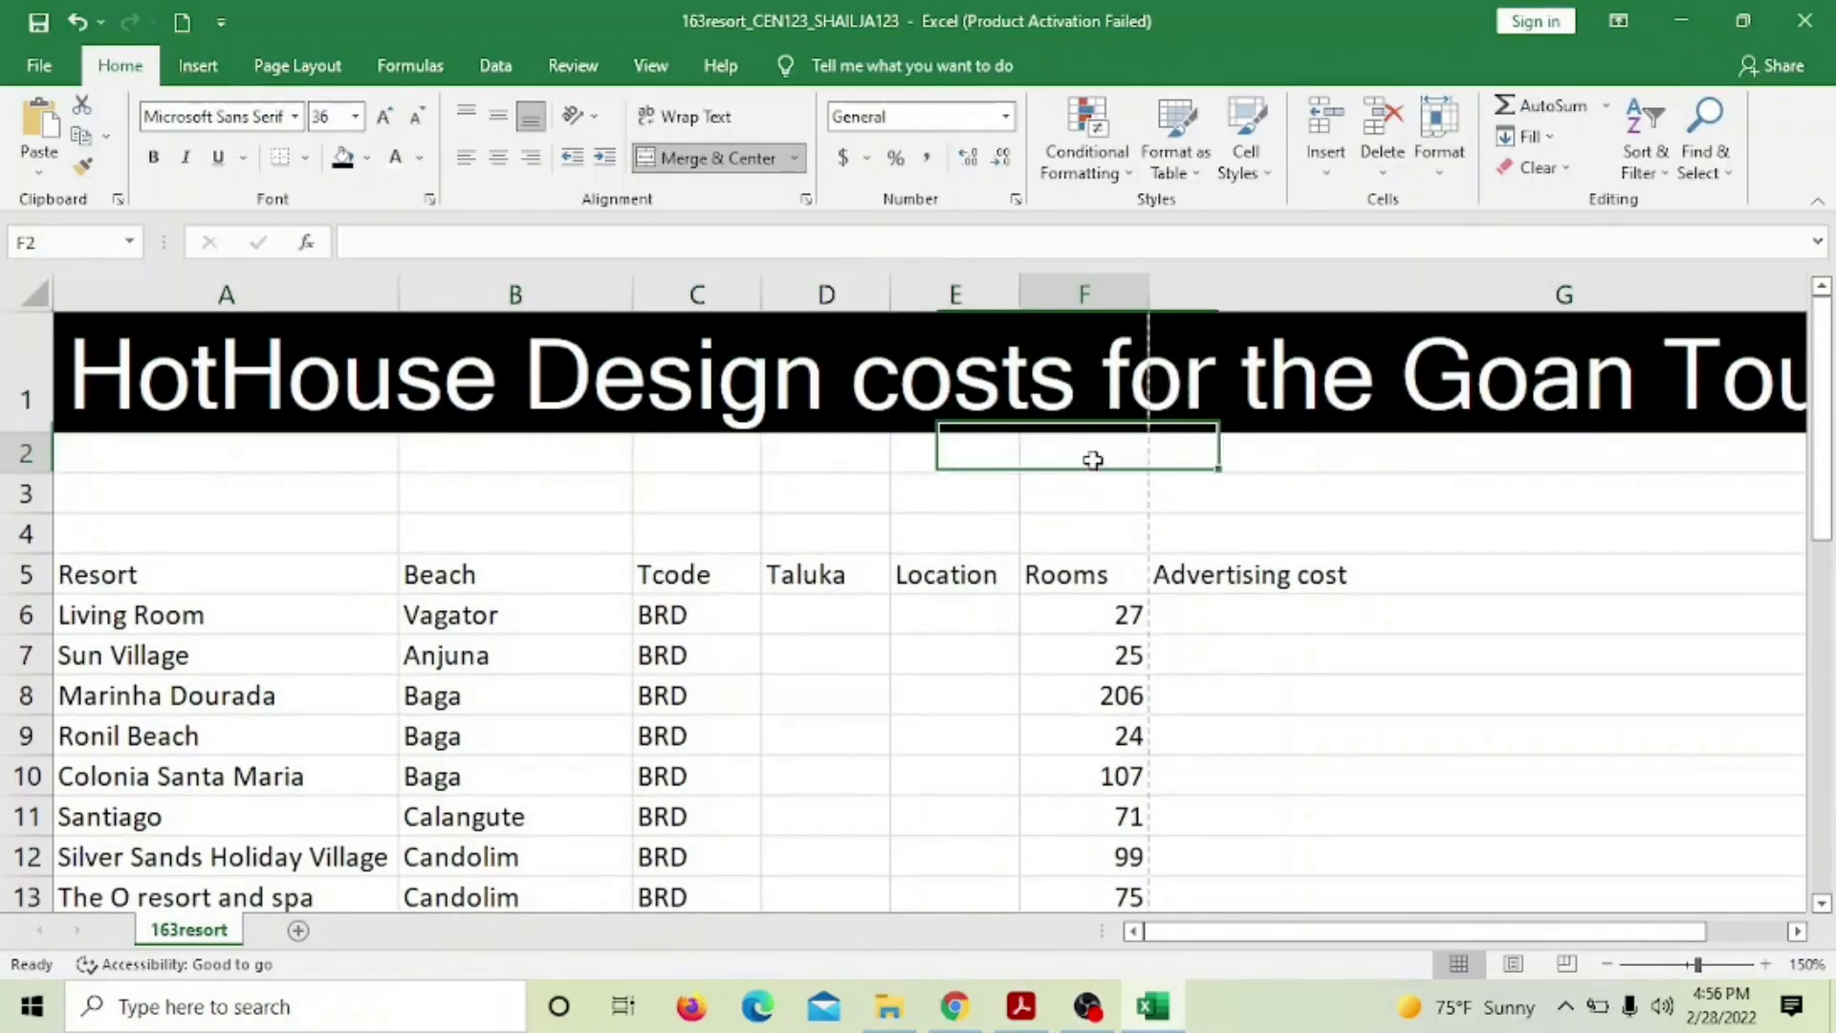
pyautogui.click(1094, 488)
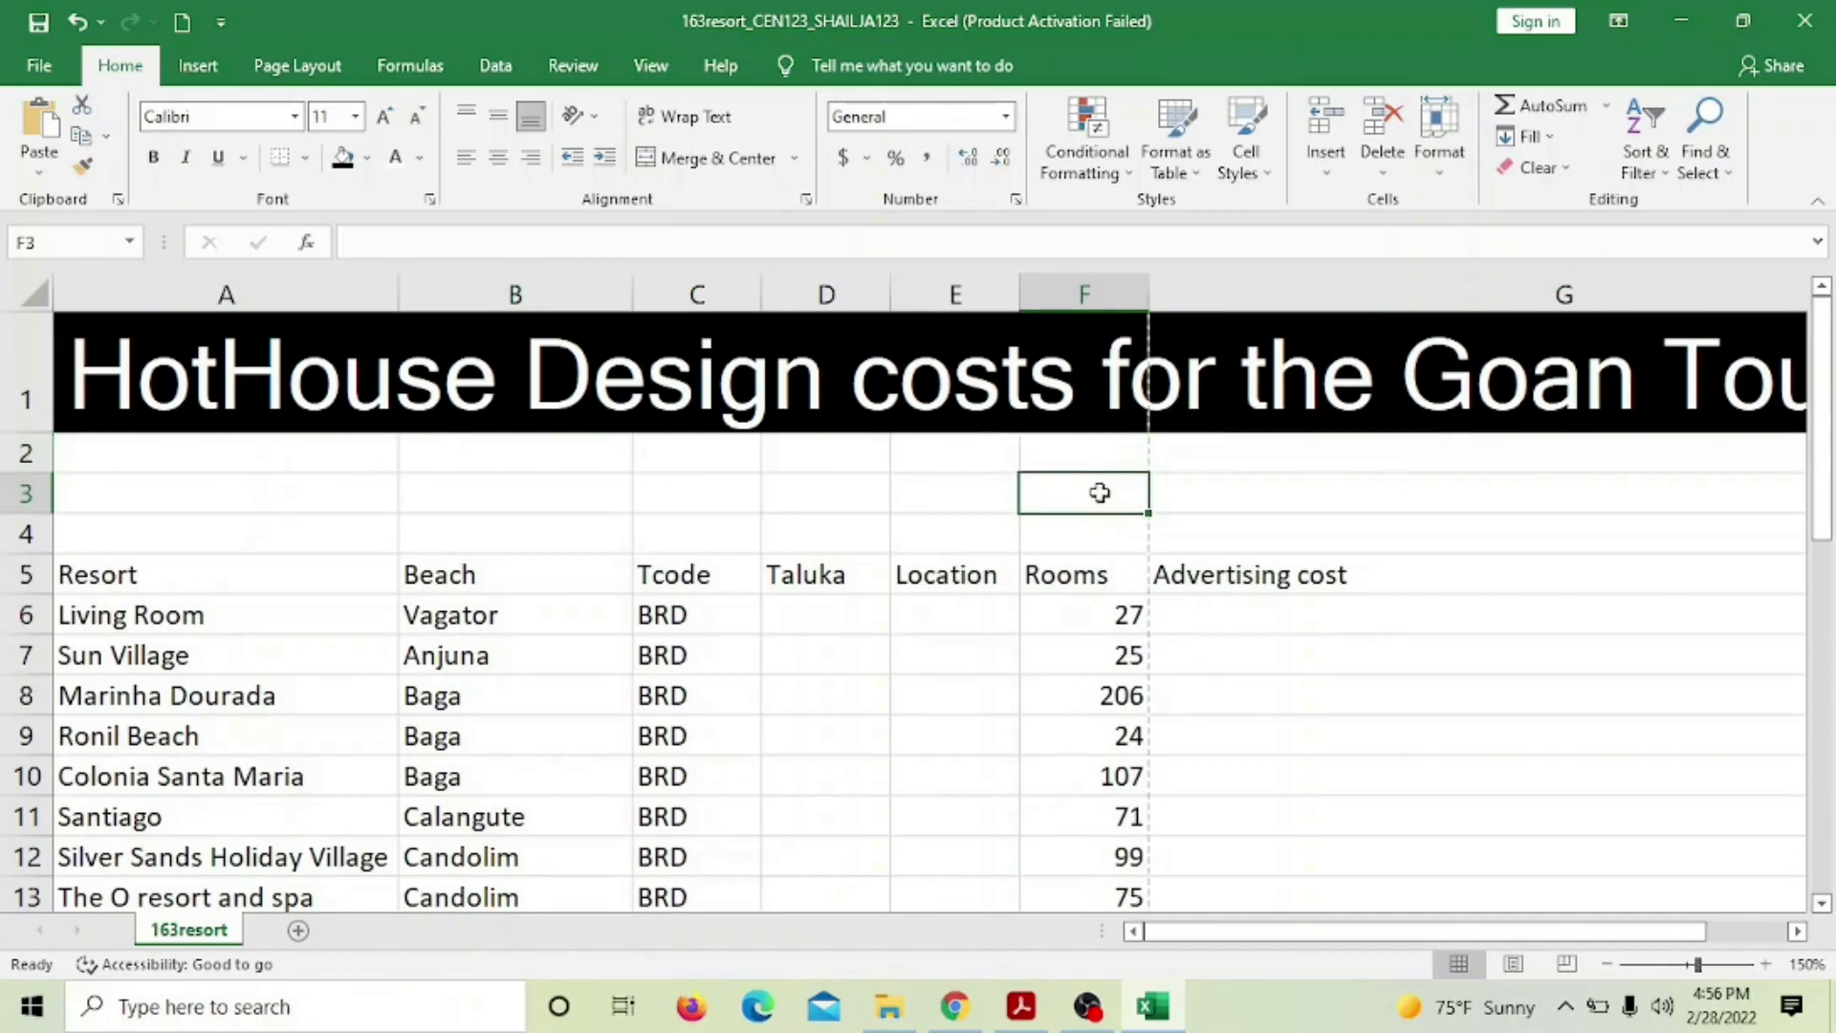
pyautogui.write('Ra')
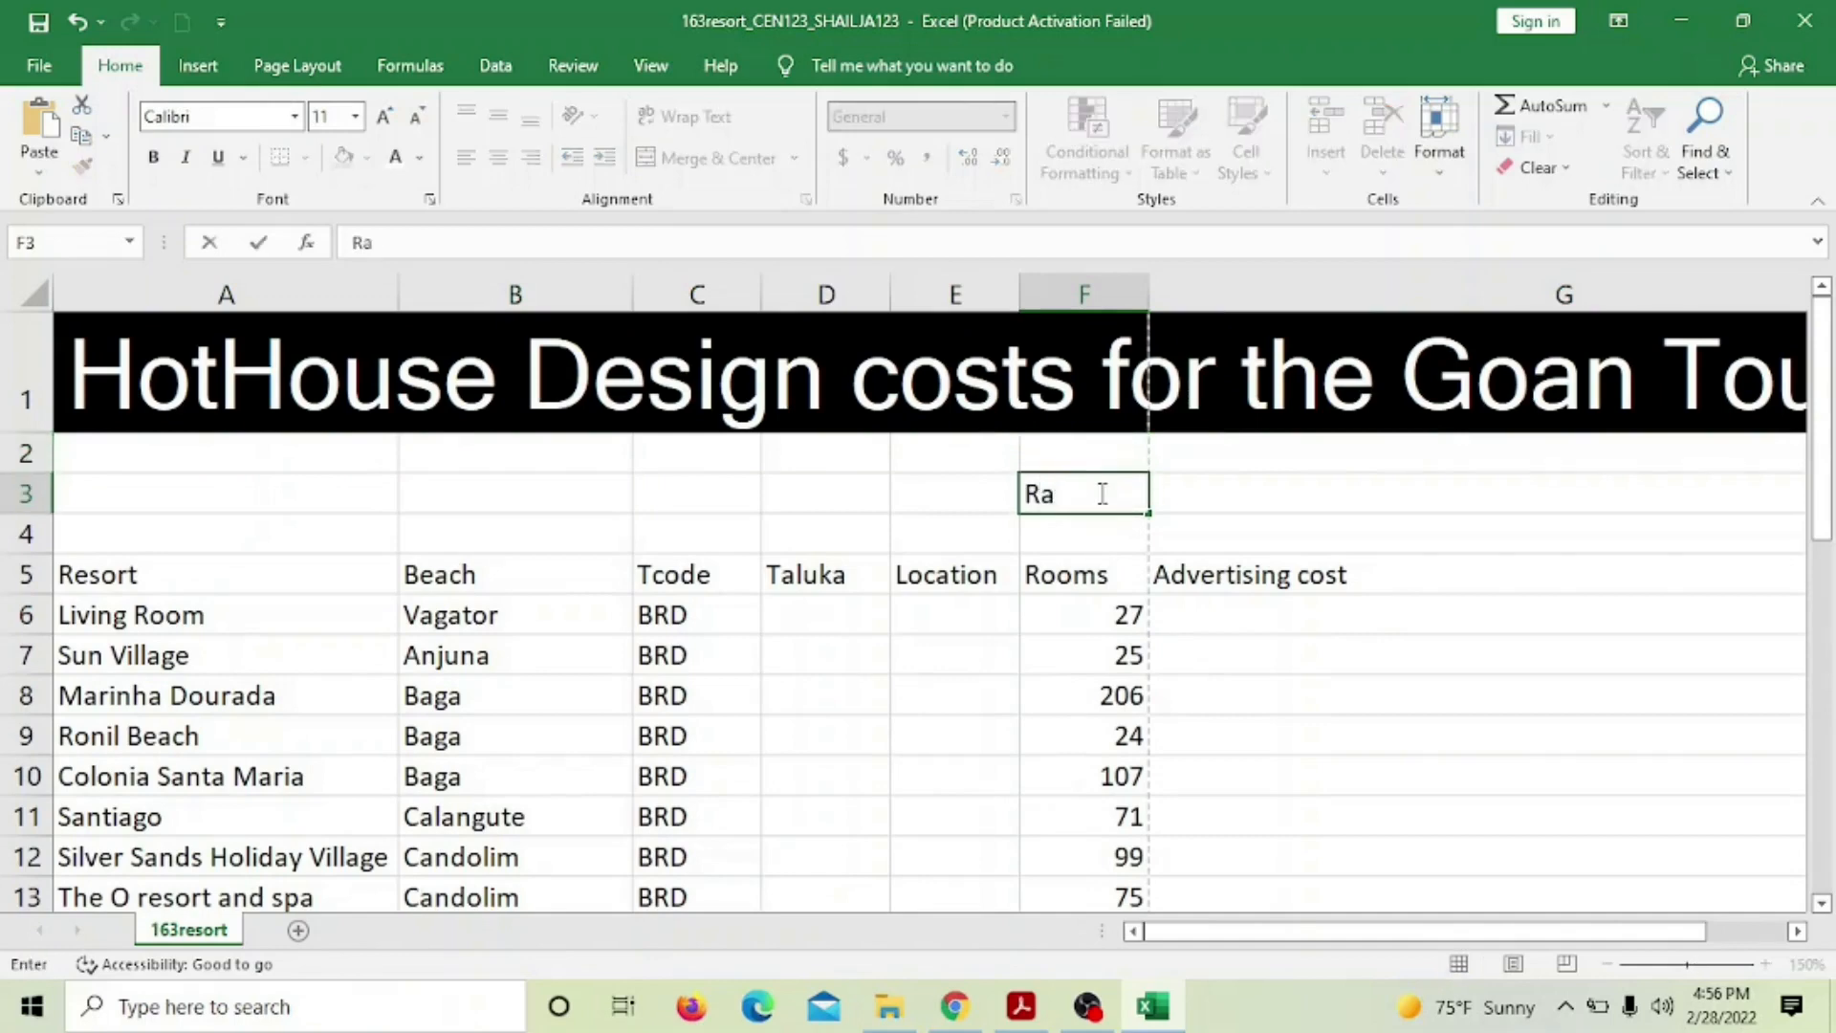
pyautogui.write('te')
pyautogui.click(1038, 1019)
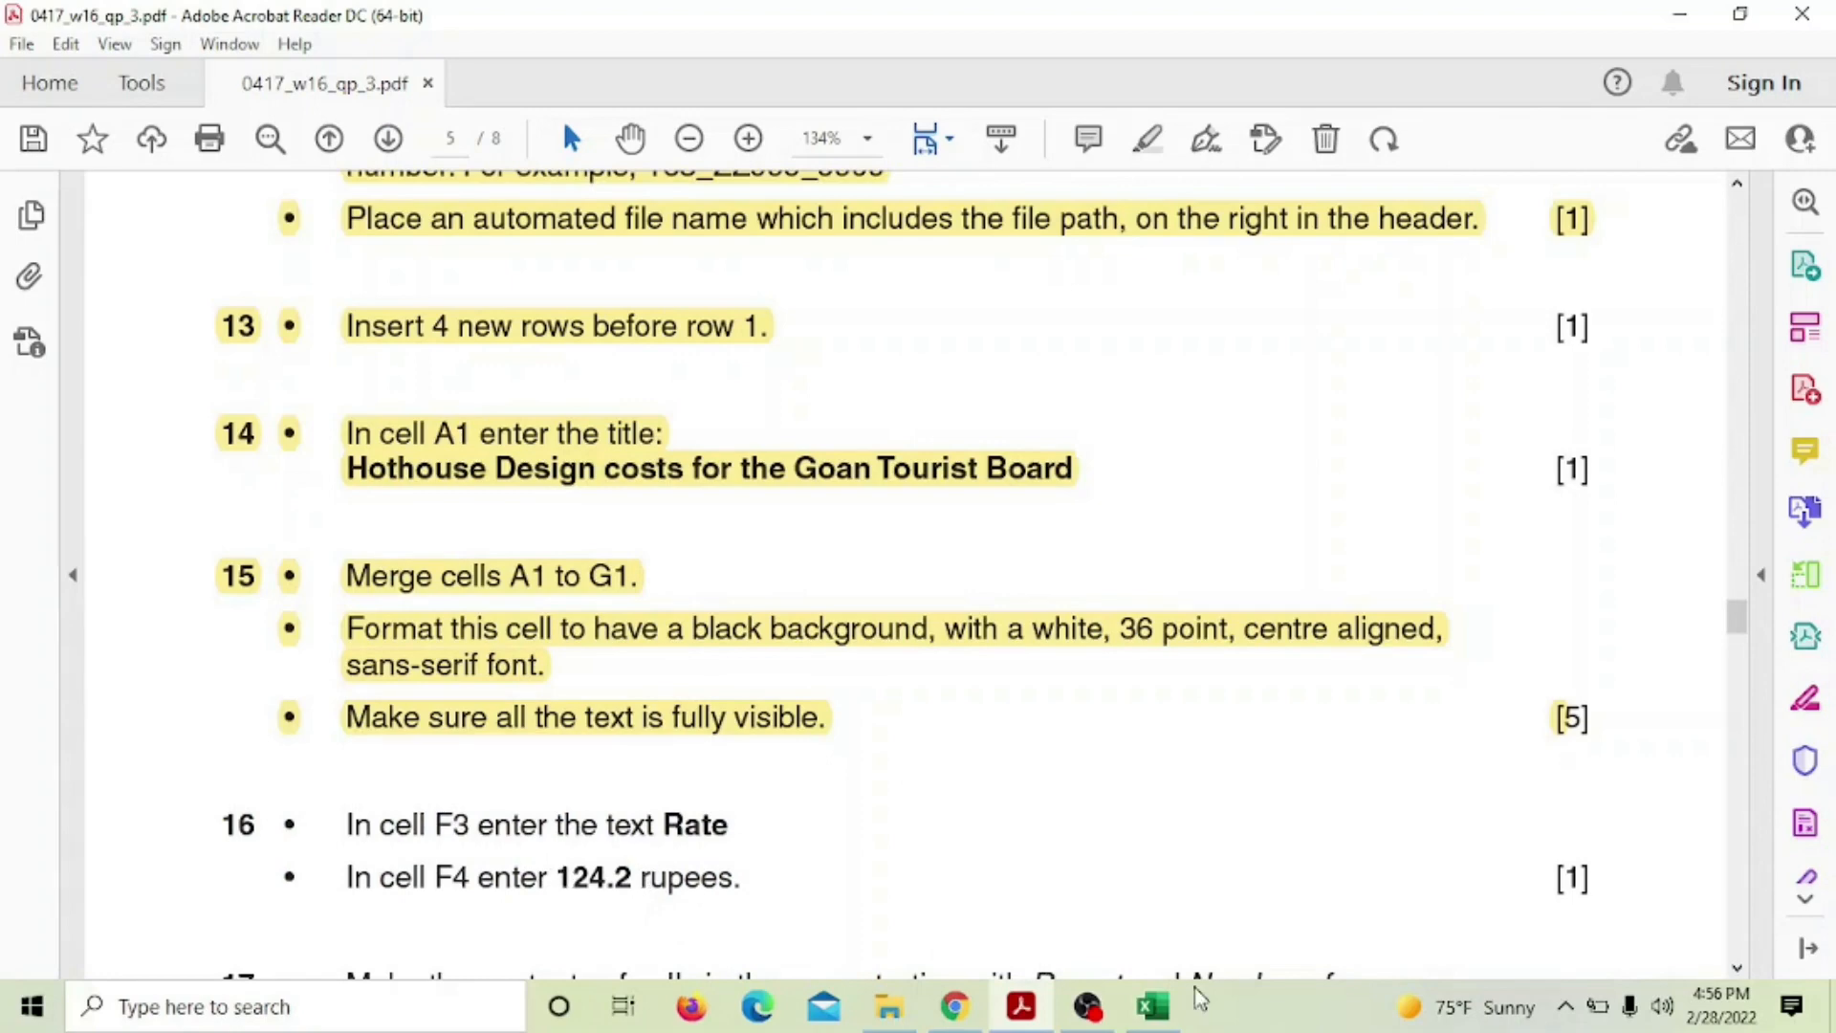
pyautogui.click(1153, 1005)
pyautogui.click(1083, 528)
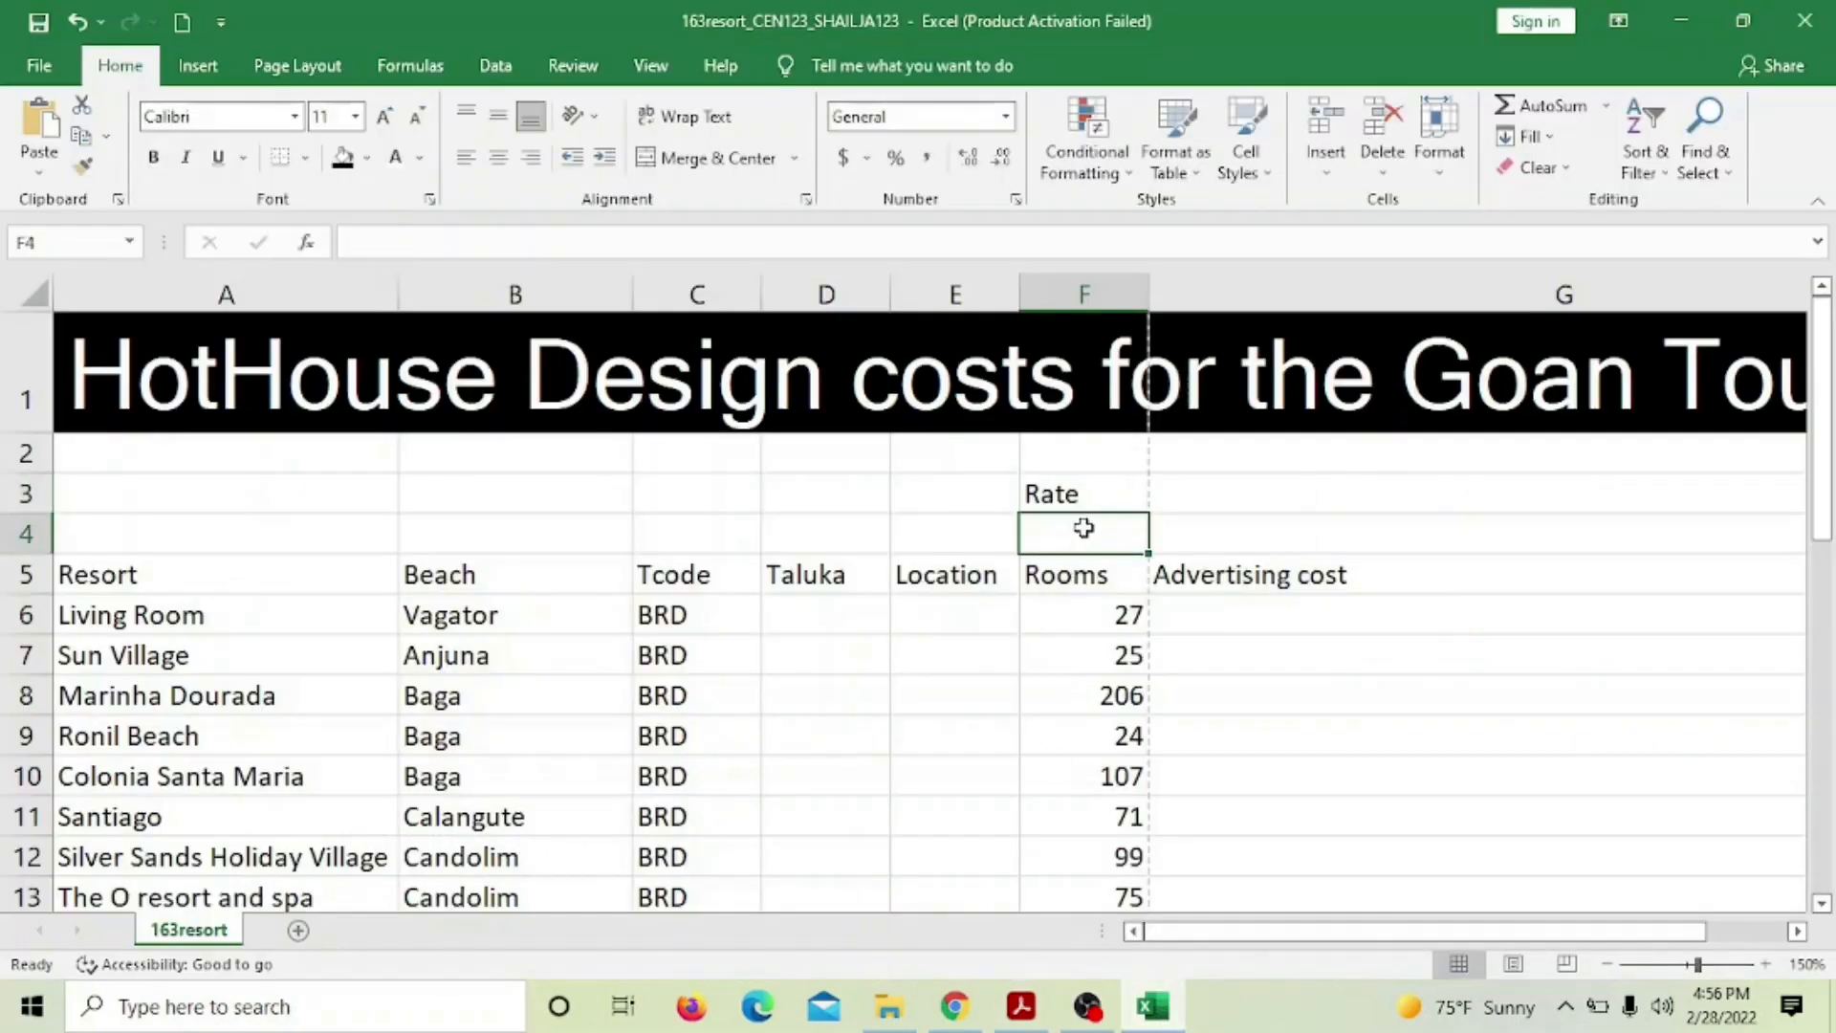
pyautogui.write('124')
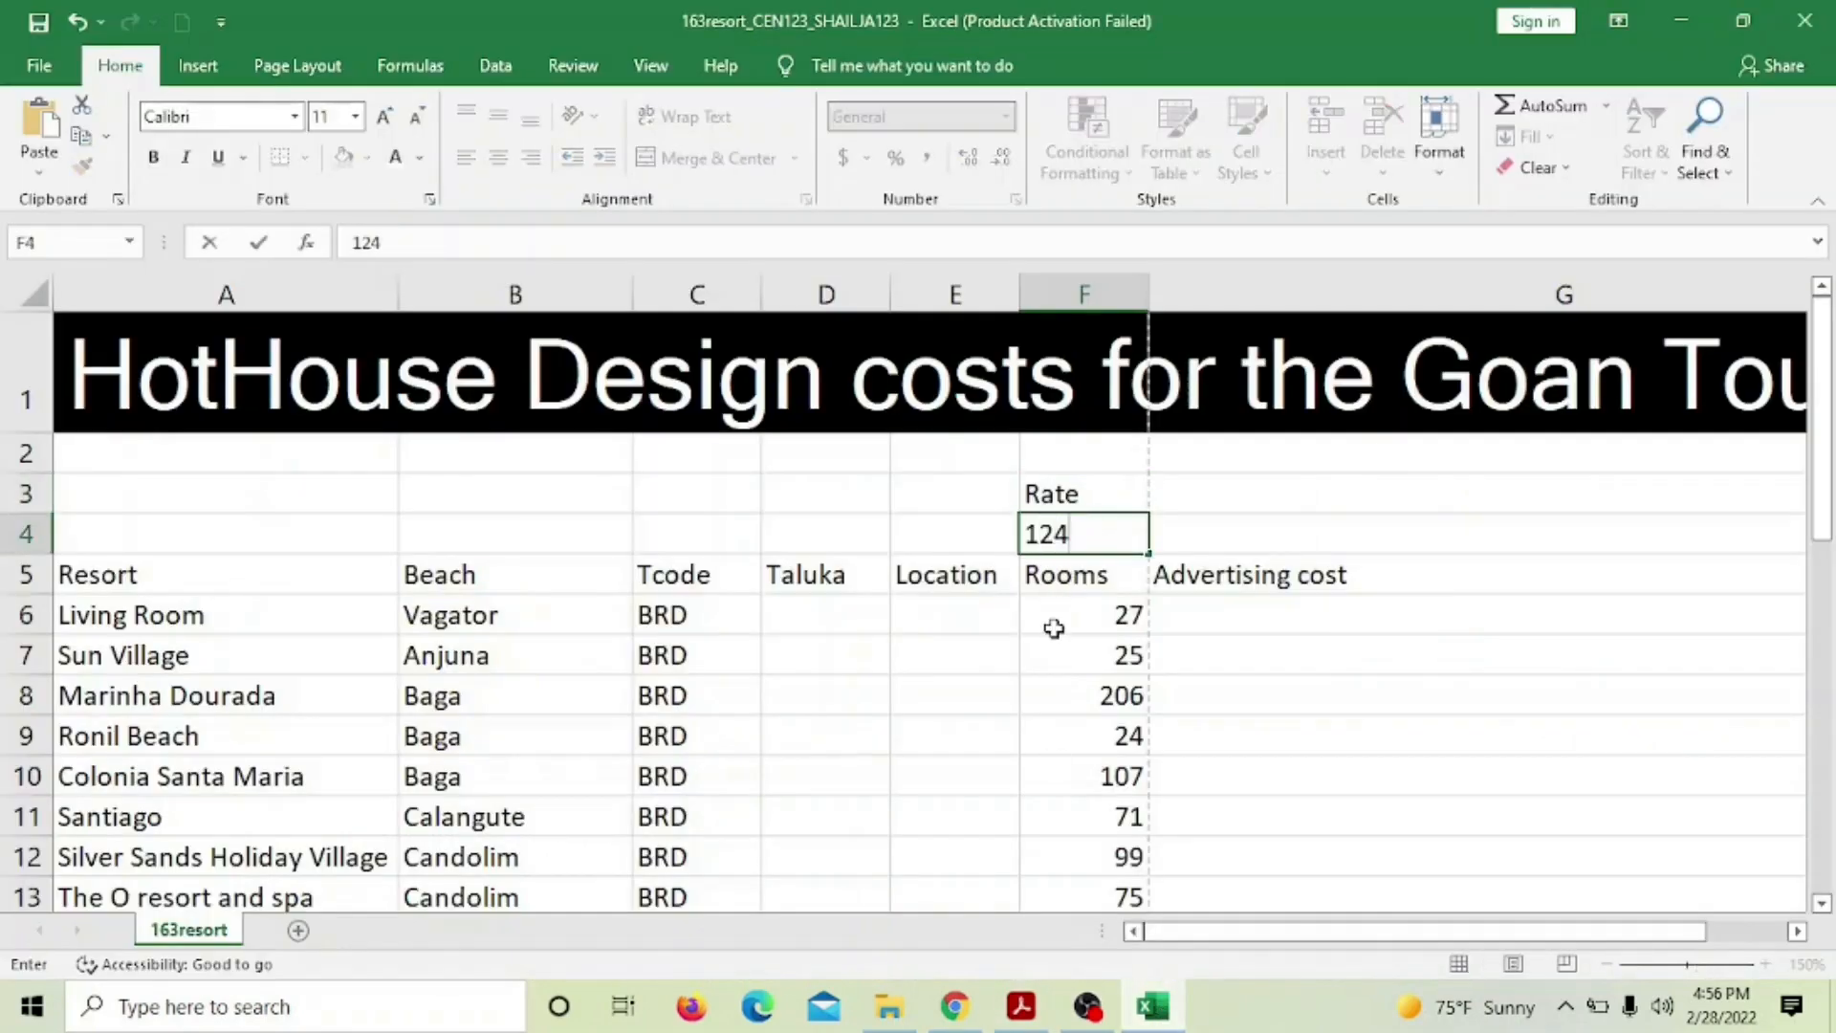
pyautogui.write('.2')
pyautogui.click(1180, 680)
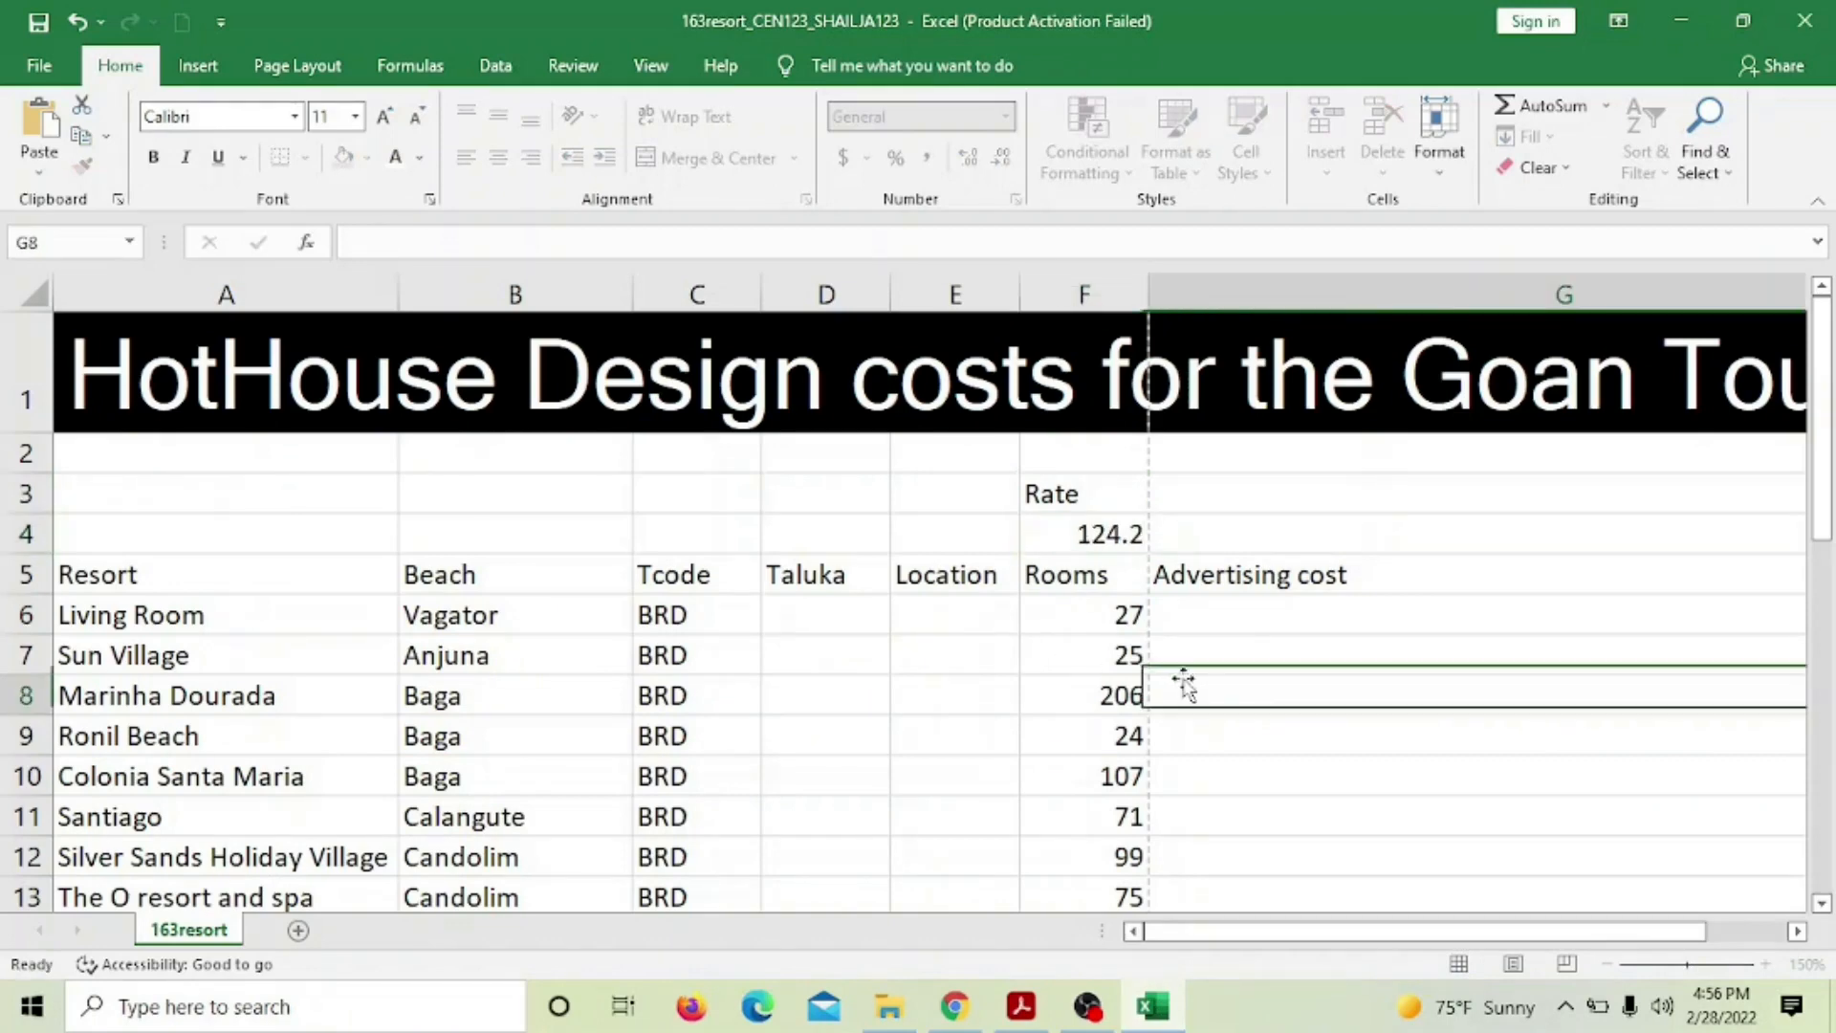
pyautogui.click(1019, 1006)
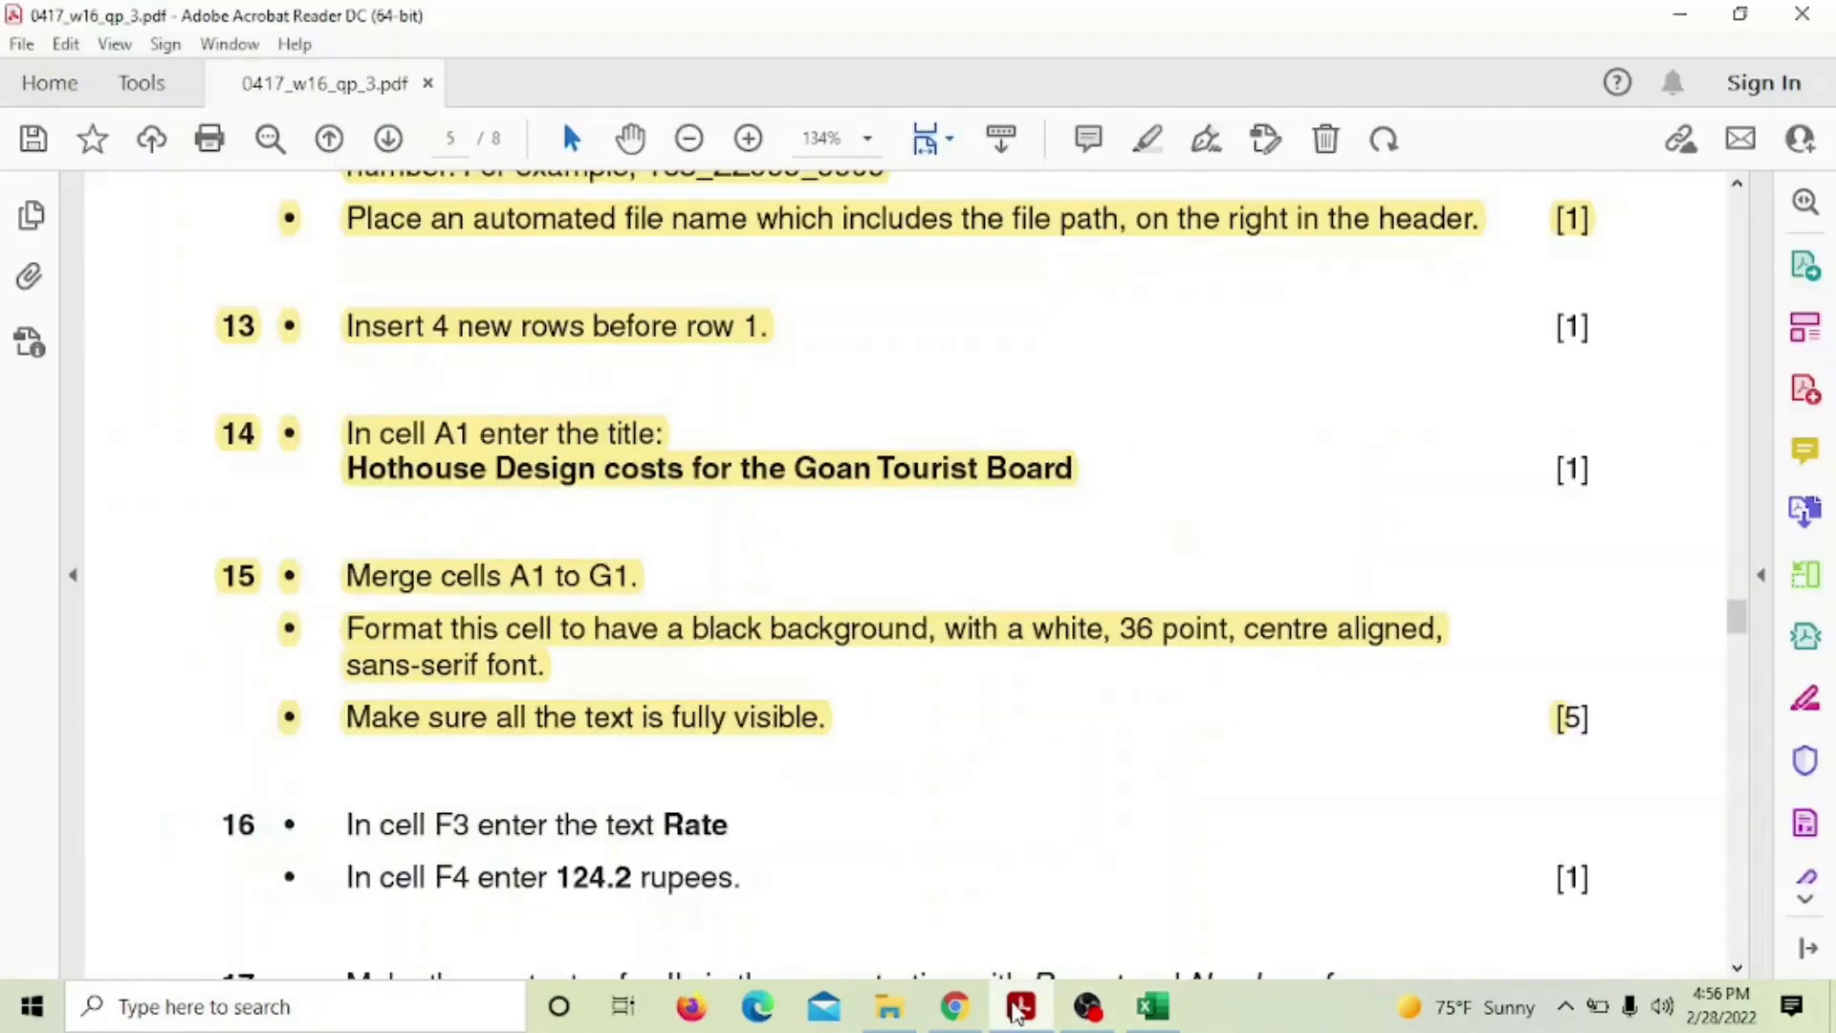
# Highlight step 16's two lines of instructions yellow in the exam paper
pyautogui.click(1018, 1009)
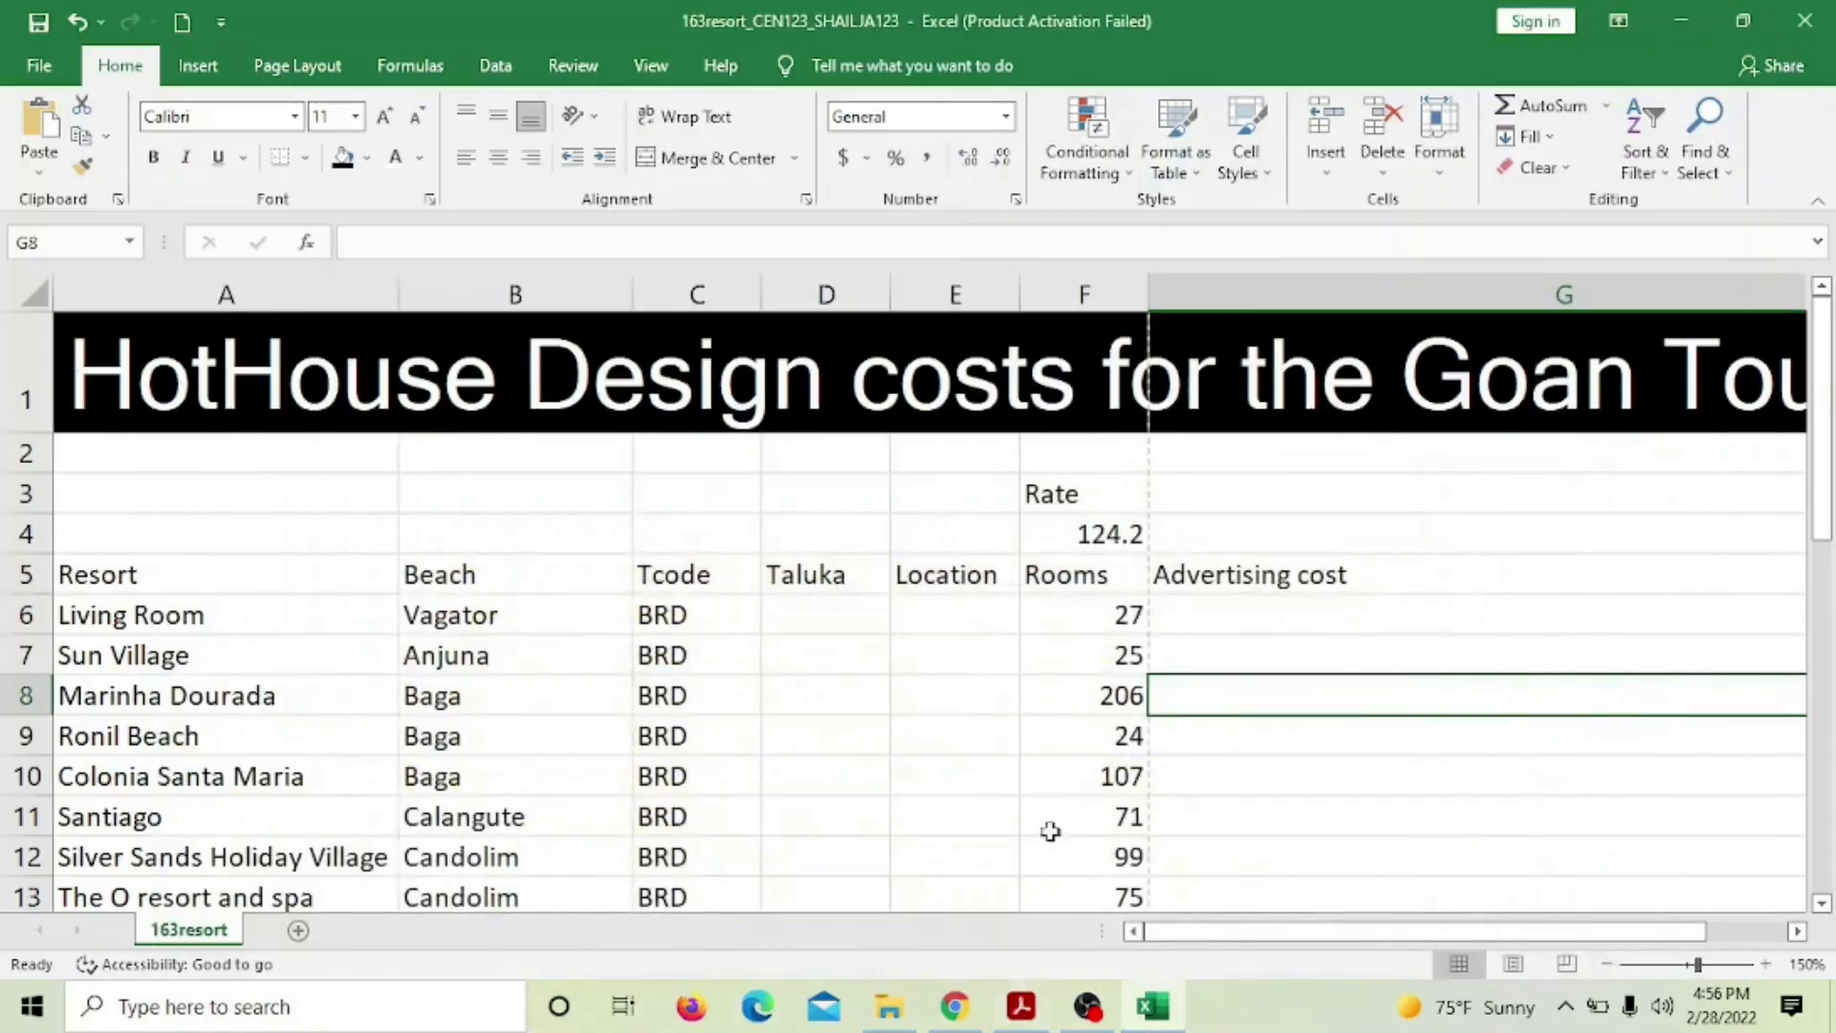
pyautogui.scroll(-2, 1061, 727)
pyautogui.click(1019, 1006)
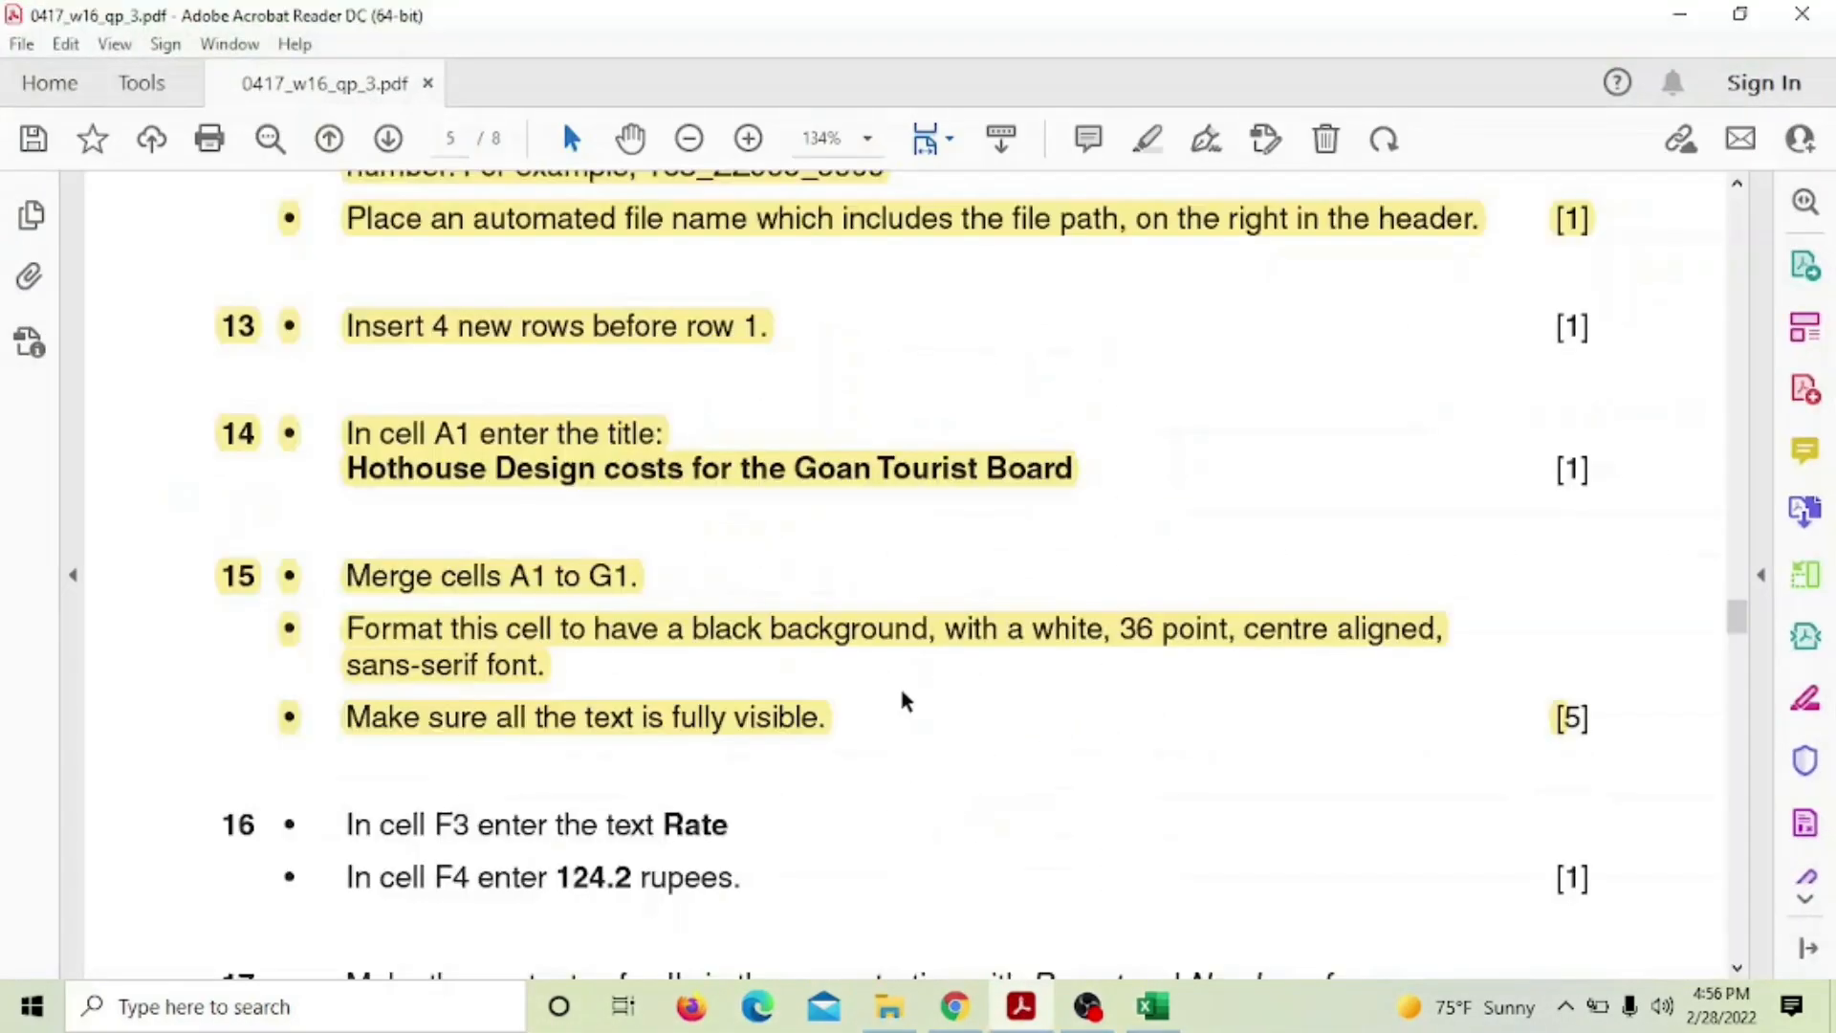
pyautogui.scroll(-4, 899, 683)
pyautogui.moveTo(201, 510); pyautogui.dragTo(737, 537)
pyautogui.click(749, 508)
# Clear a stray selection in step 17 and bring the 163resort workbook forward
pyautogui.scroll(-2, 872, 736)
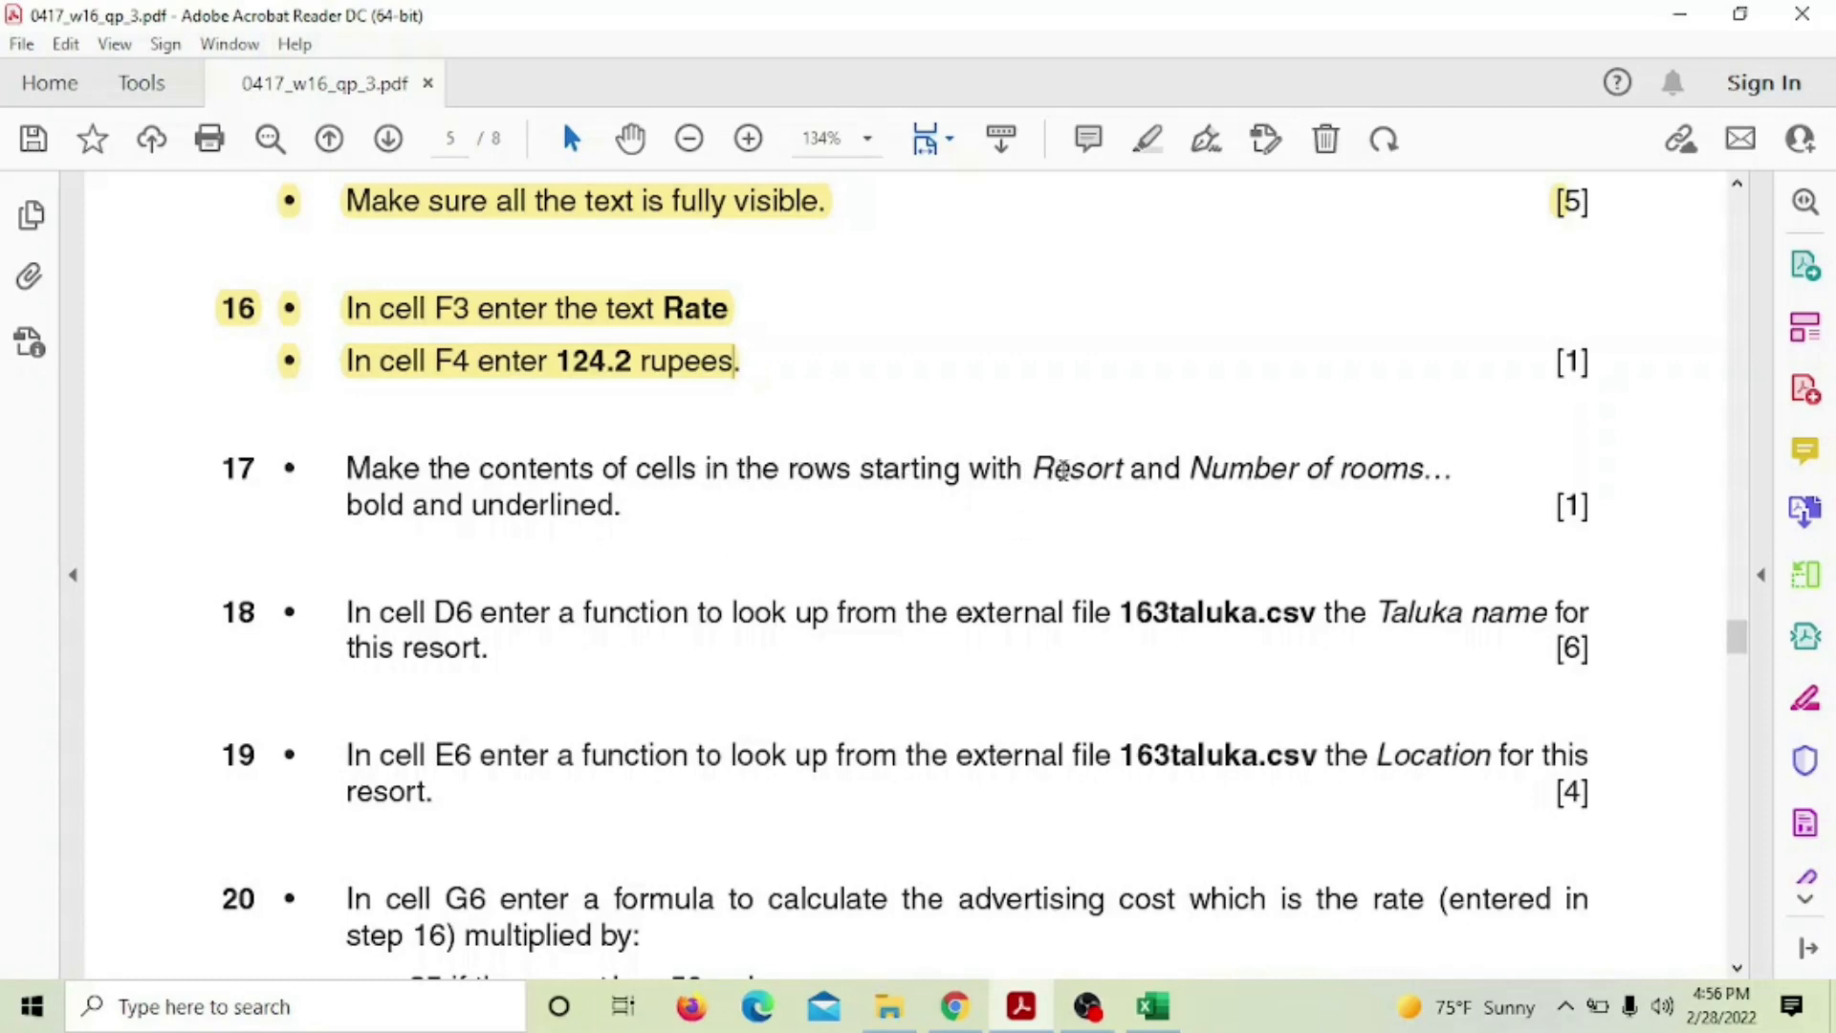
pyautogui.moveTo(1029, 469); pyautogui.dragTo(1090, 468)
pyautogui.click(1246, 468)
pyautogui.click(1152, 1006)
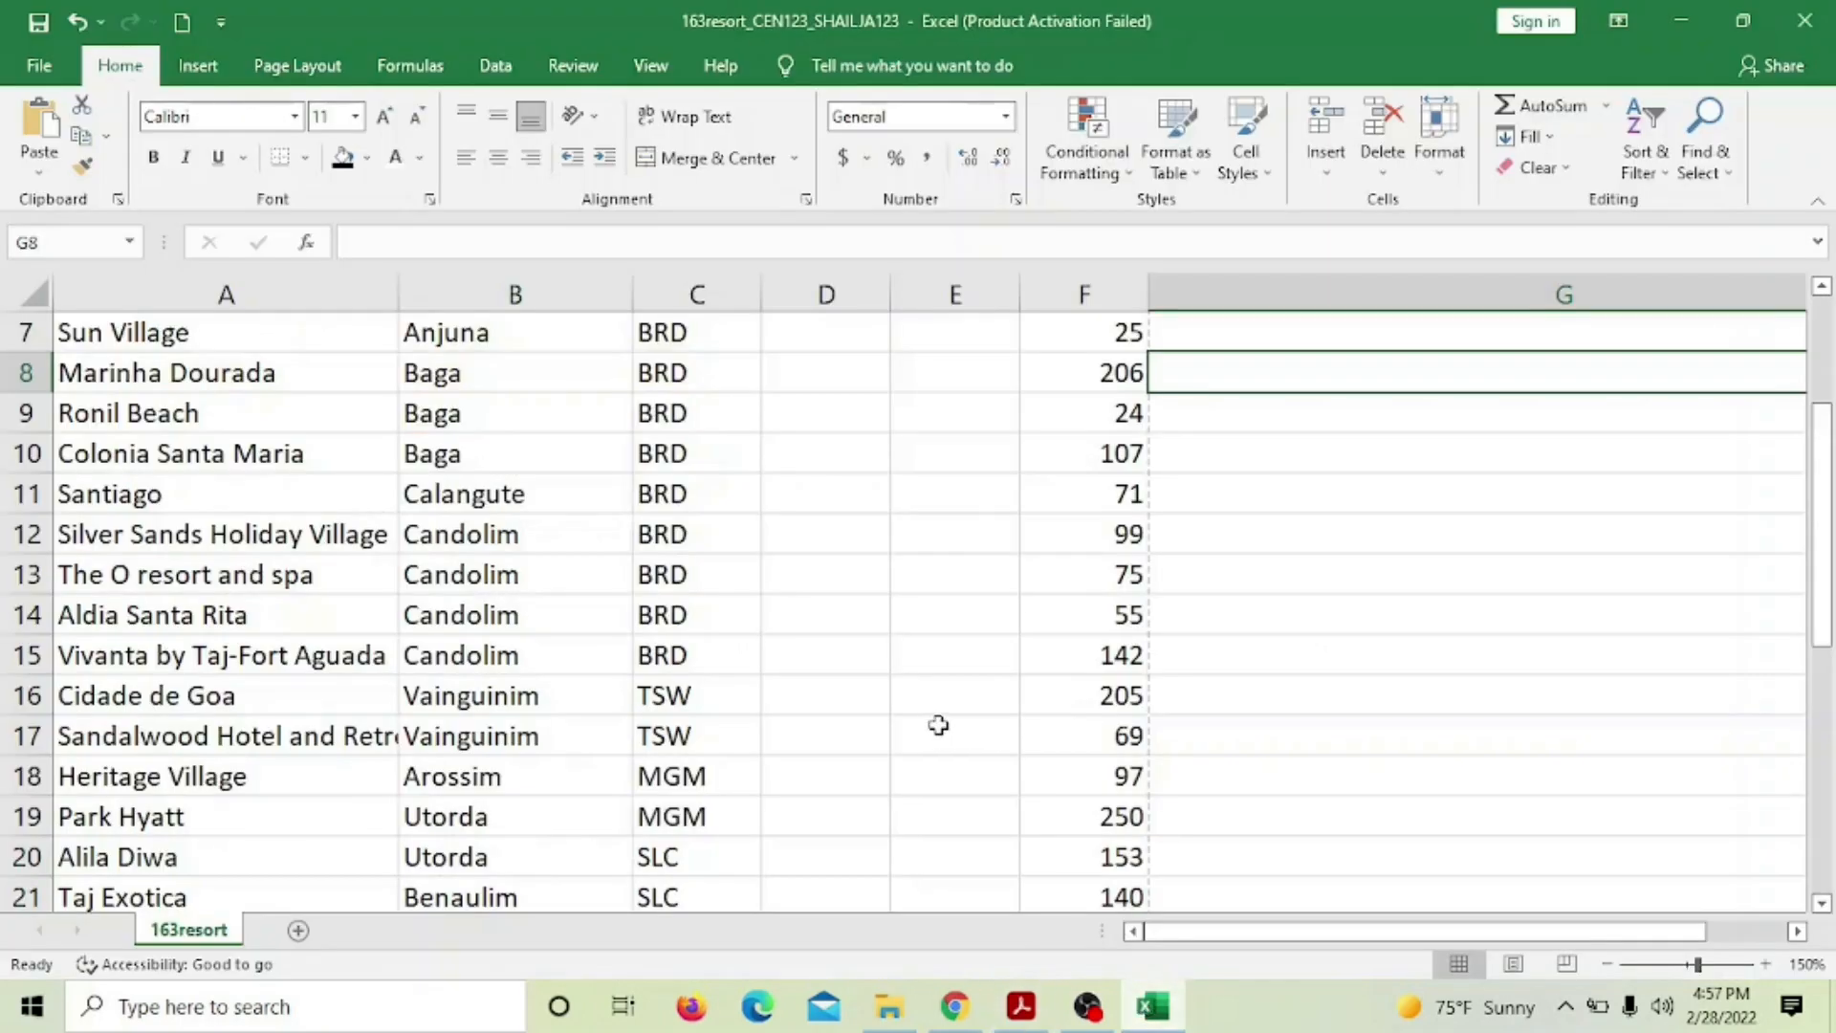
pyautogui.scroll(2, 937, 723)
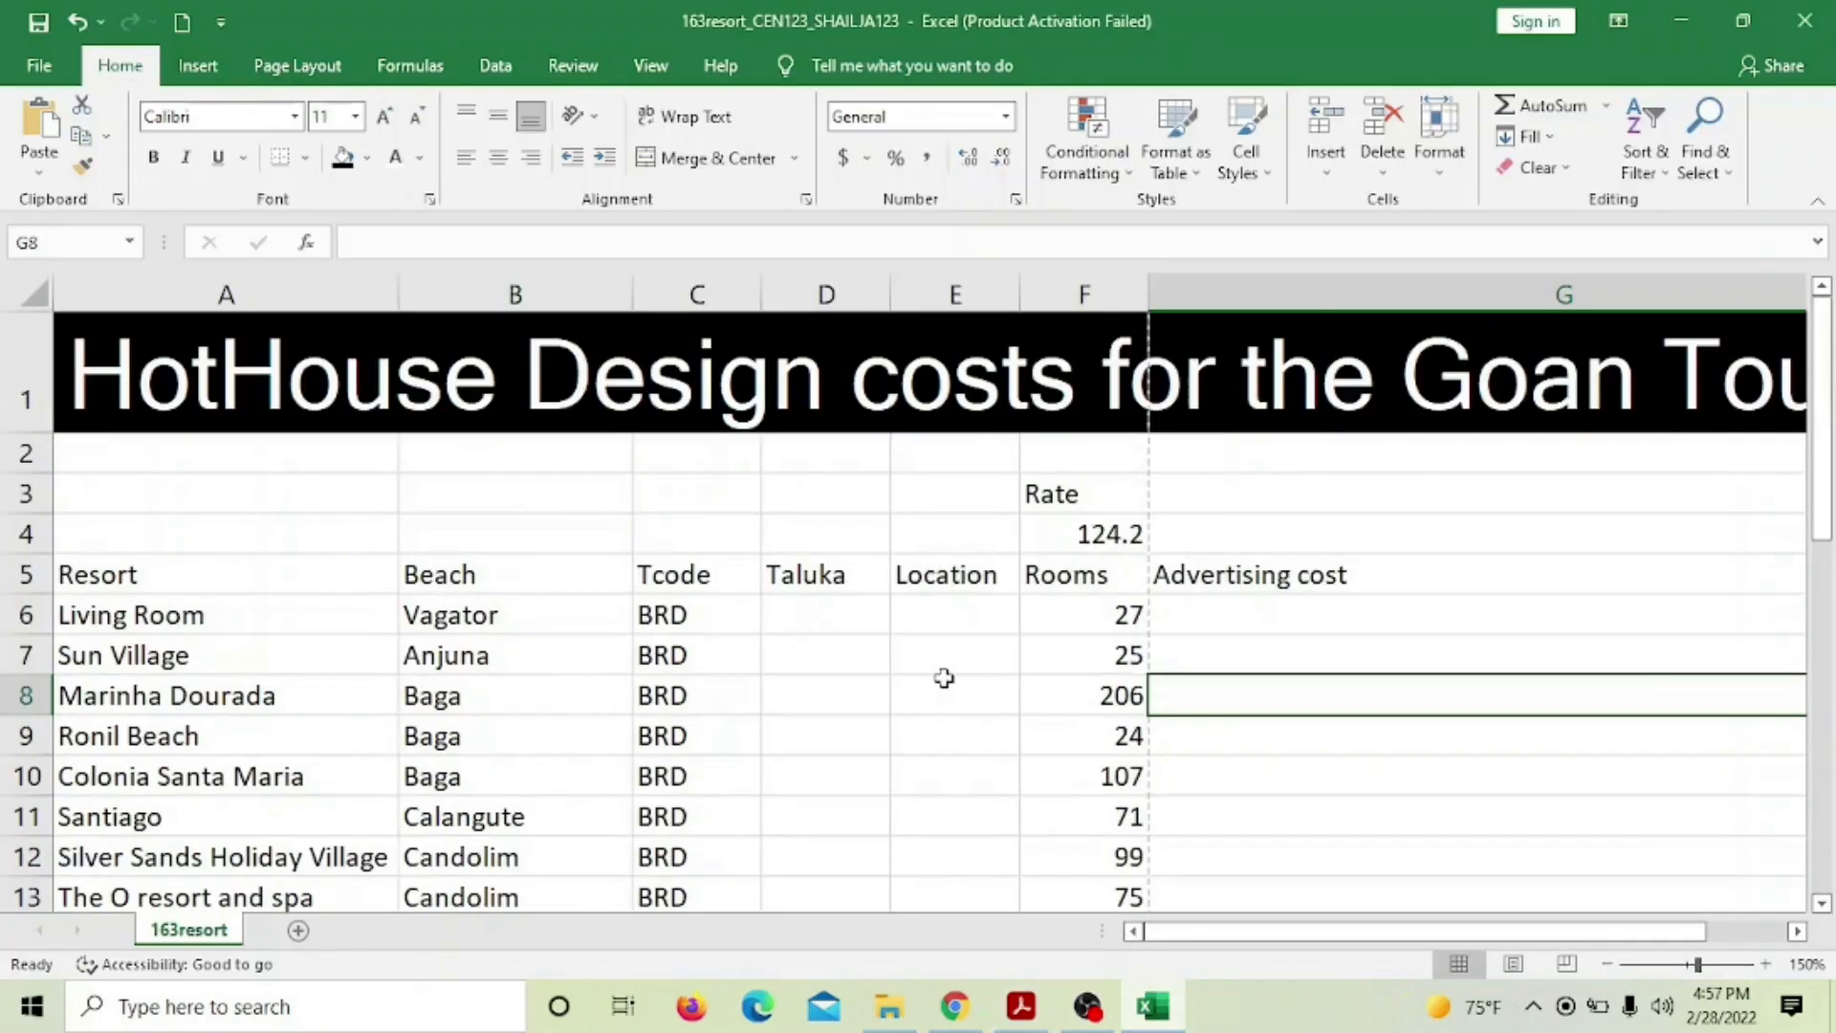
pyautogui.scroll(-9, 944, 678)
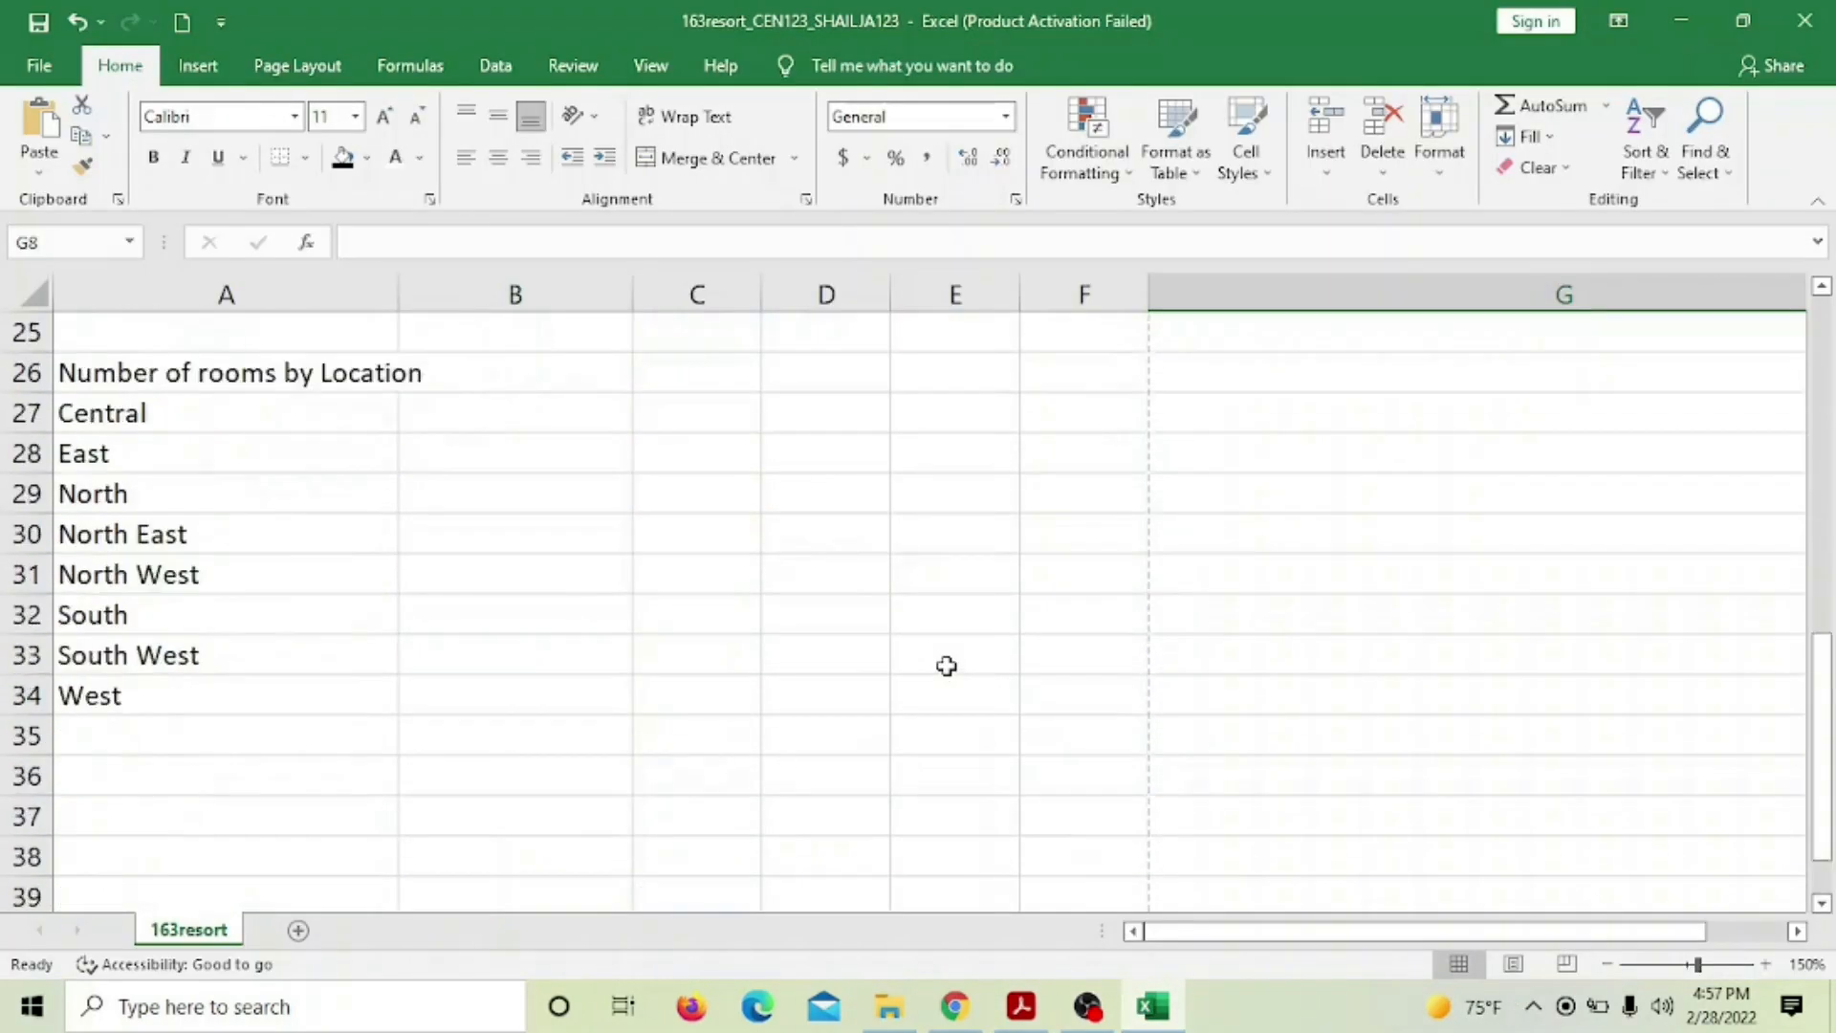
pyautogui.scroll(4, 946, 666)
# Make the Rooms heading in F5 and the Resort heading in A5 bold
pyautogui.scroll(3, 946, 666)
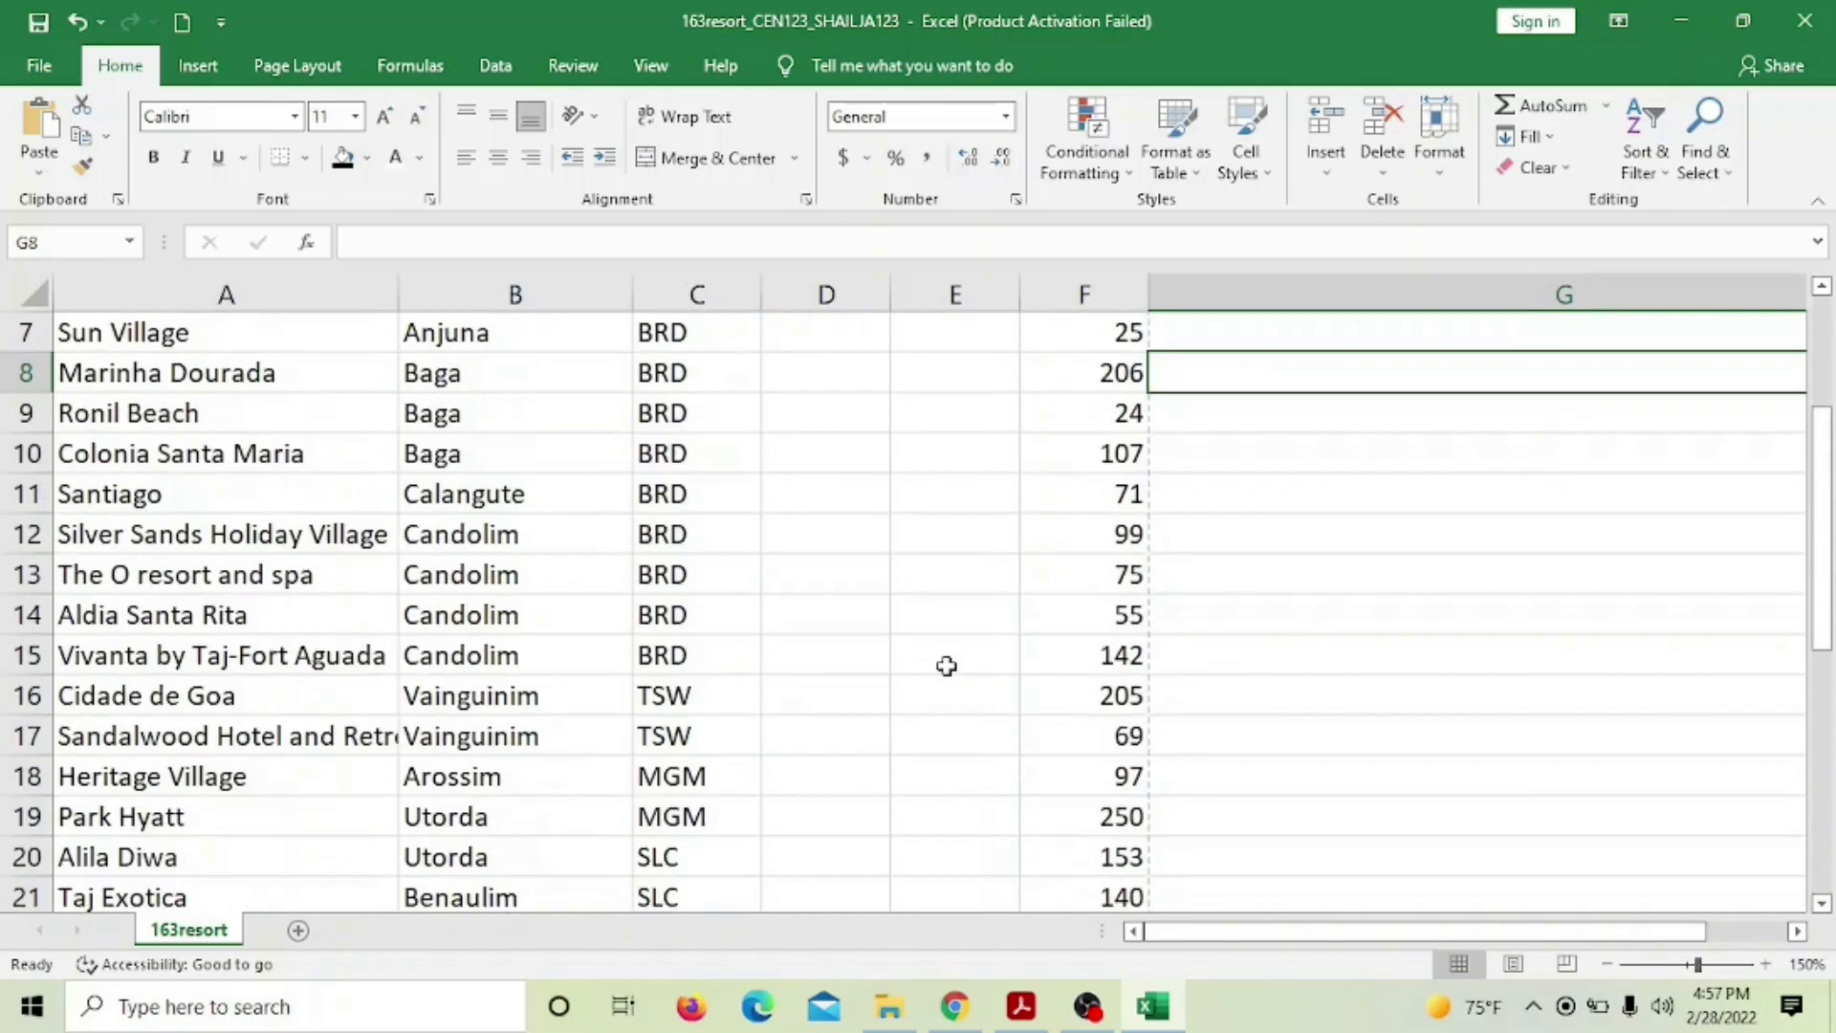
pyautogui.scroll(2, 946, 666)
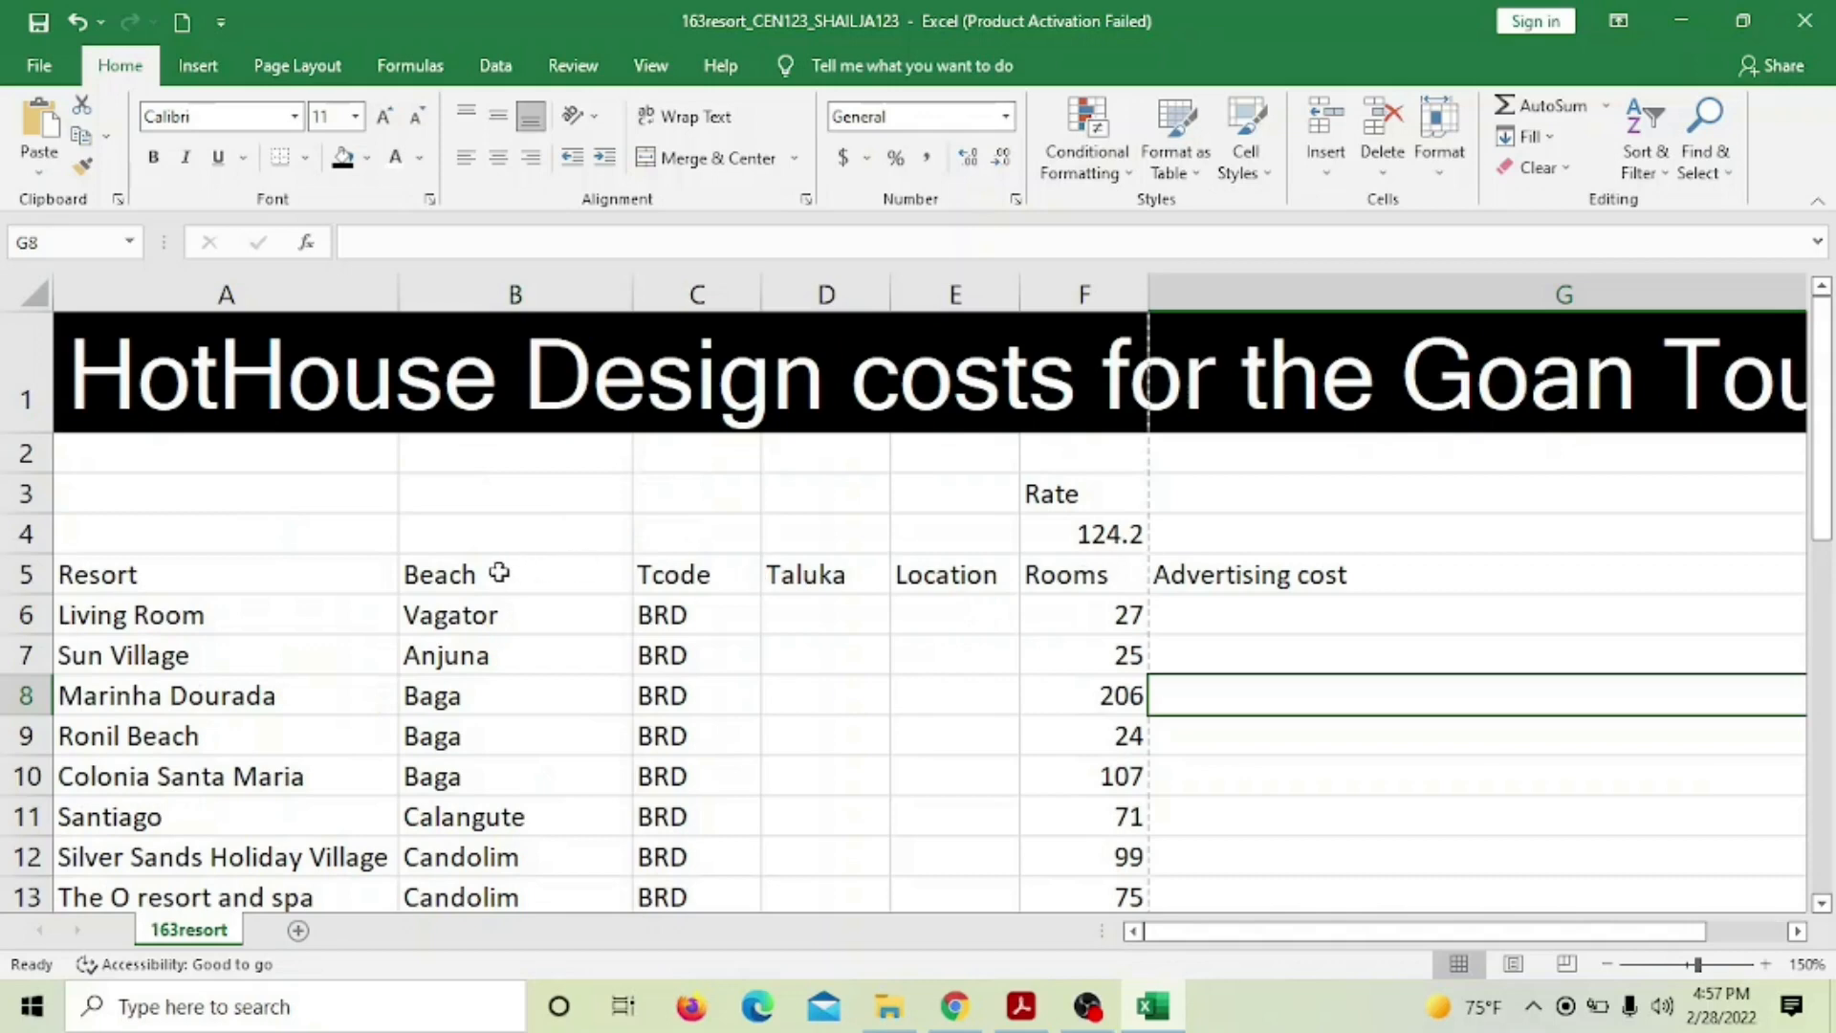
pyautogui.click(142, 592)
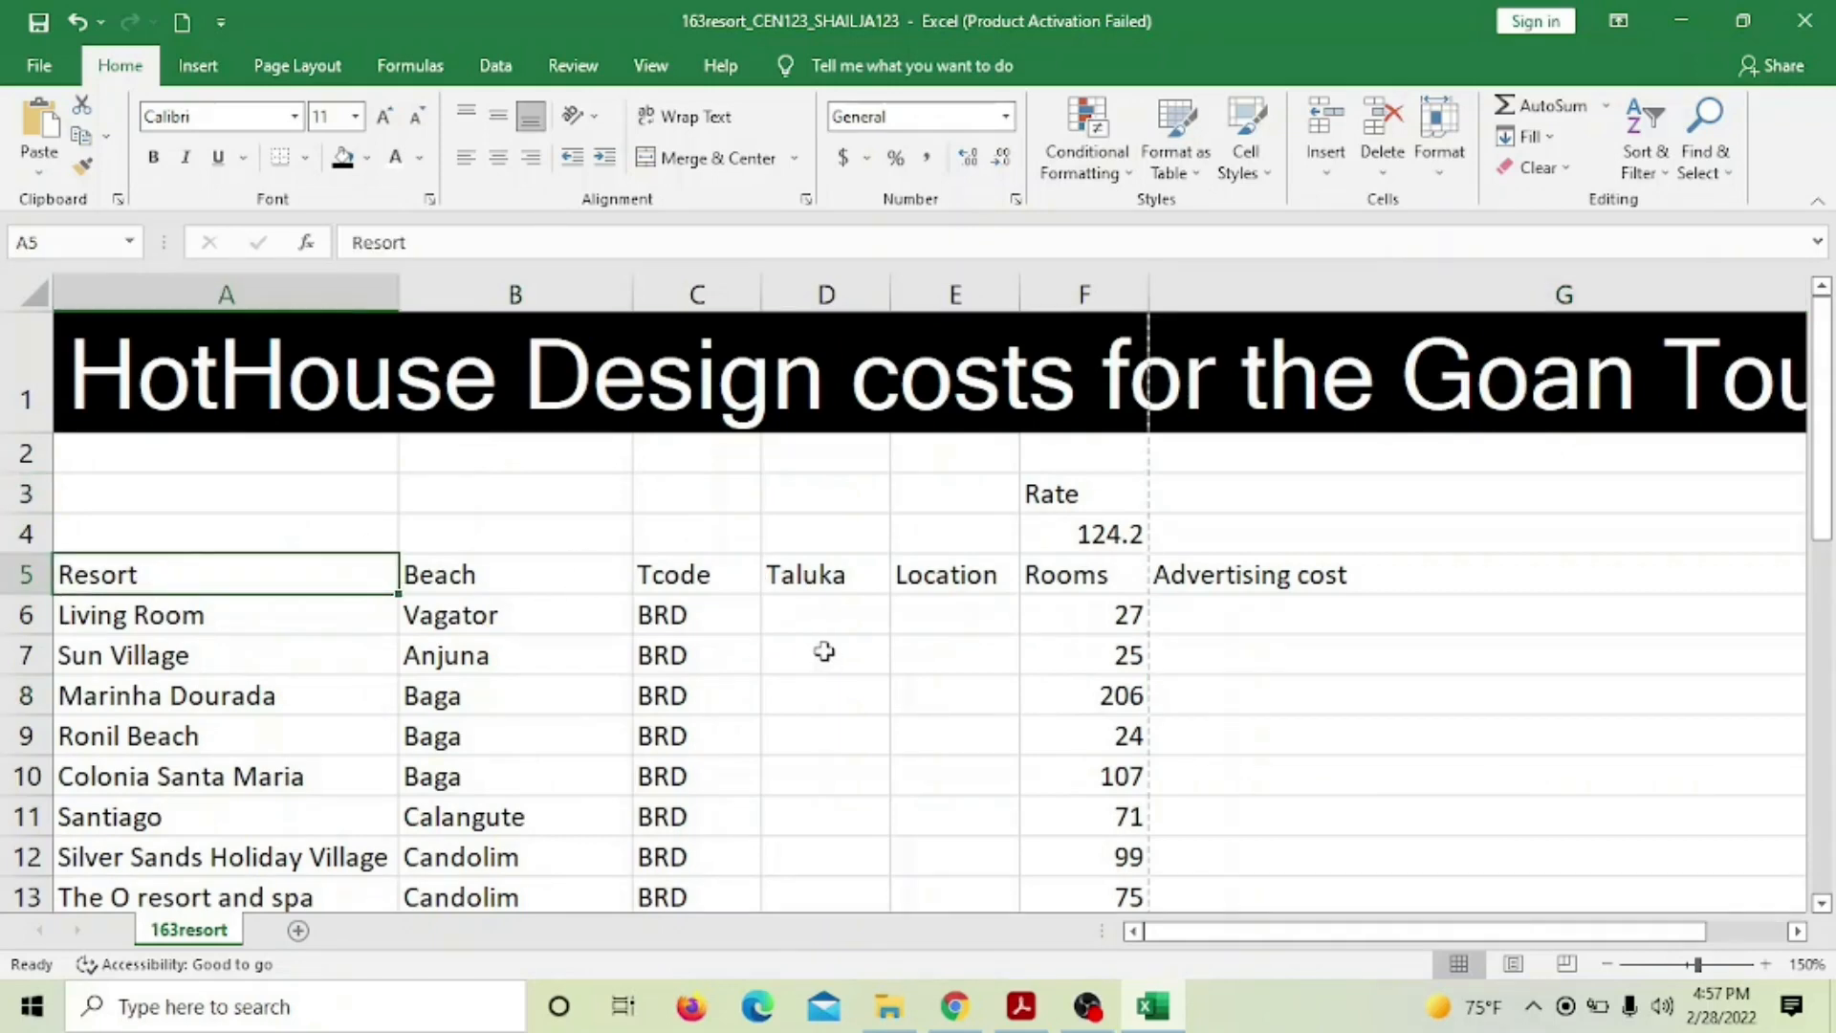
pyautogui.click(1020, 1009)
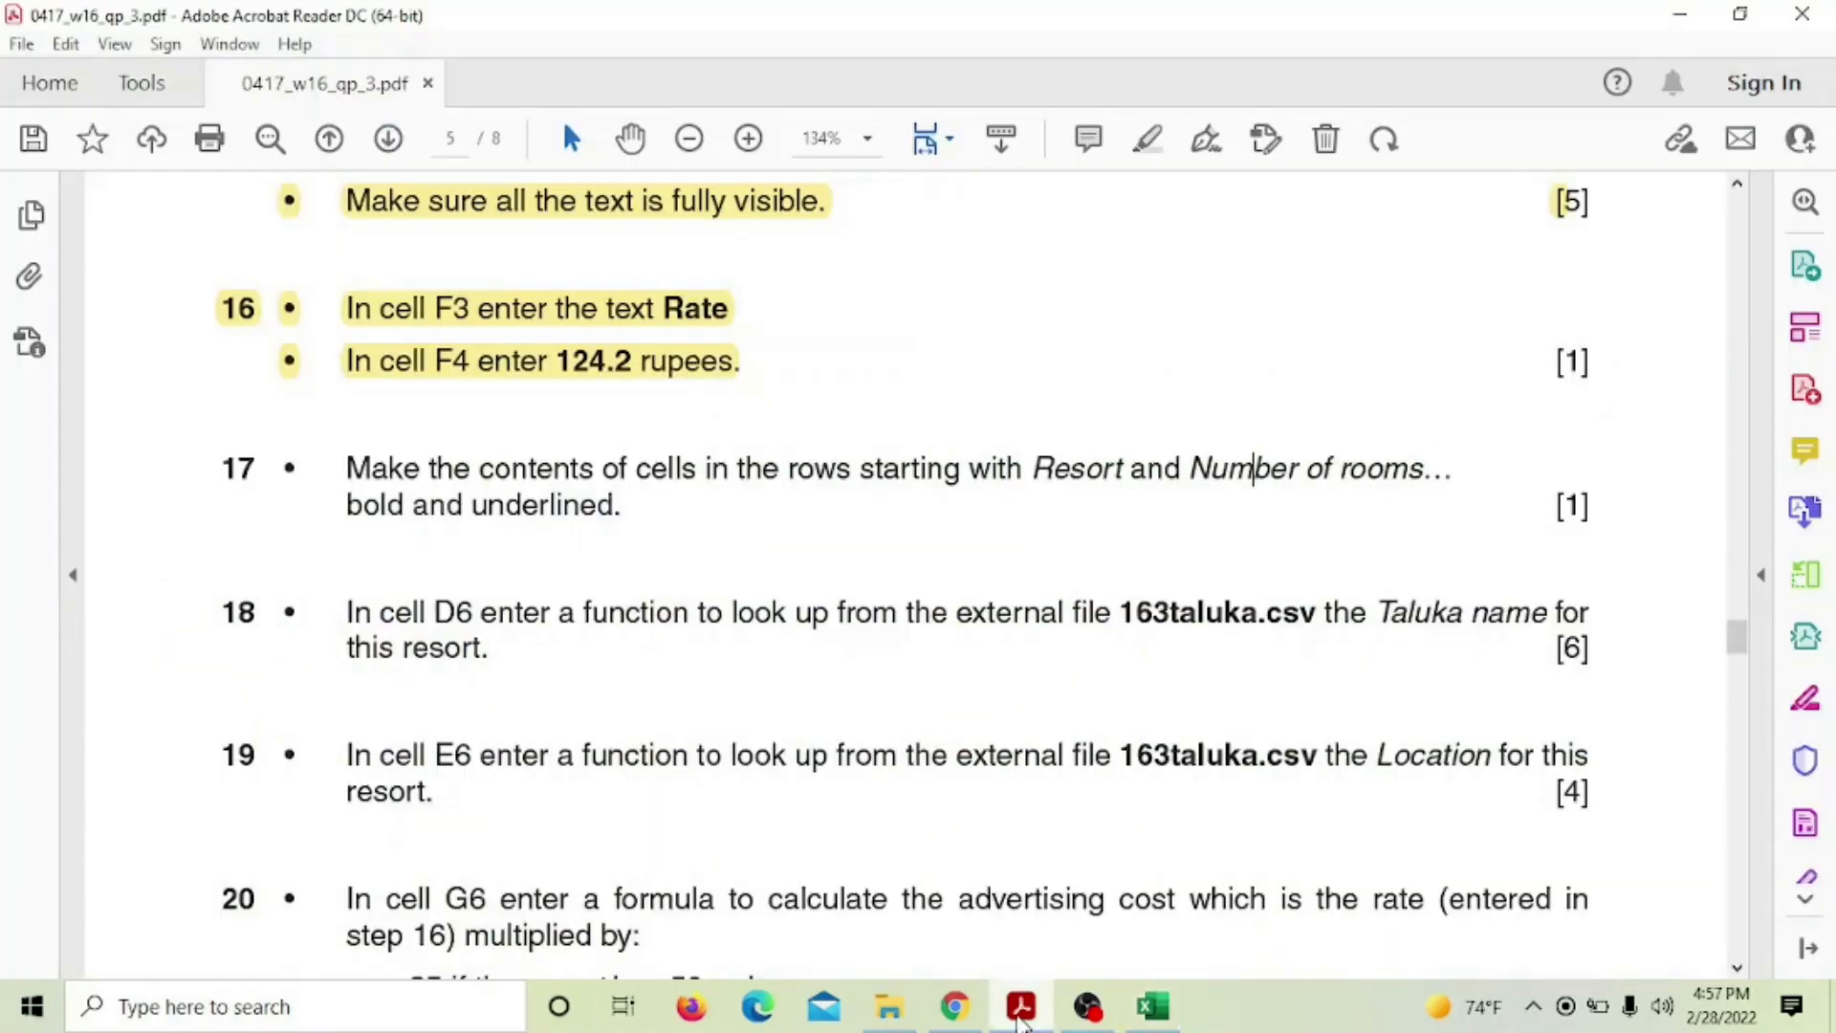
pyautogui.click(1021, 1012)
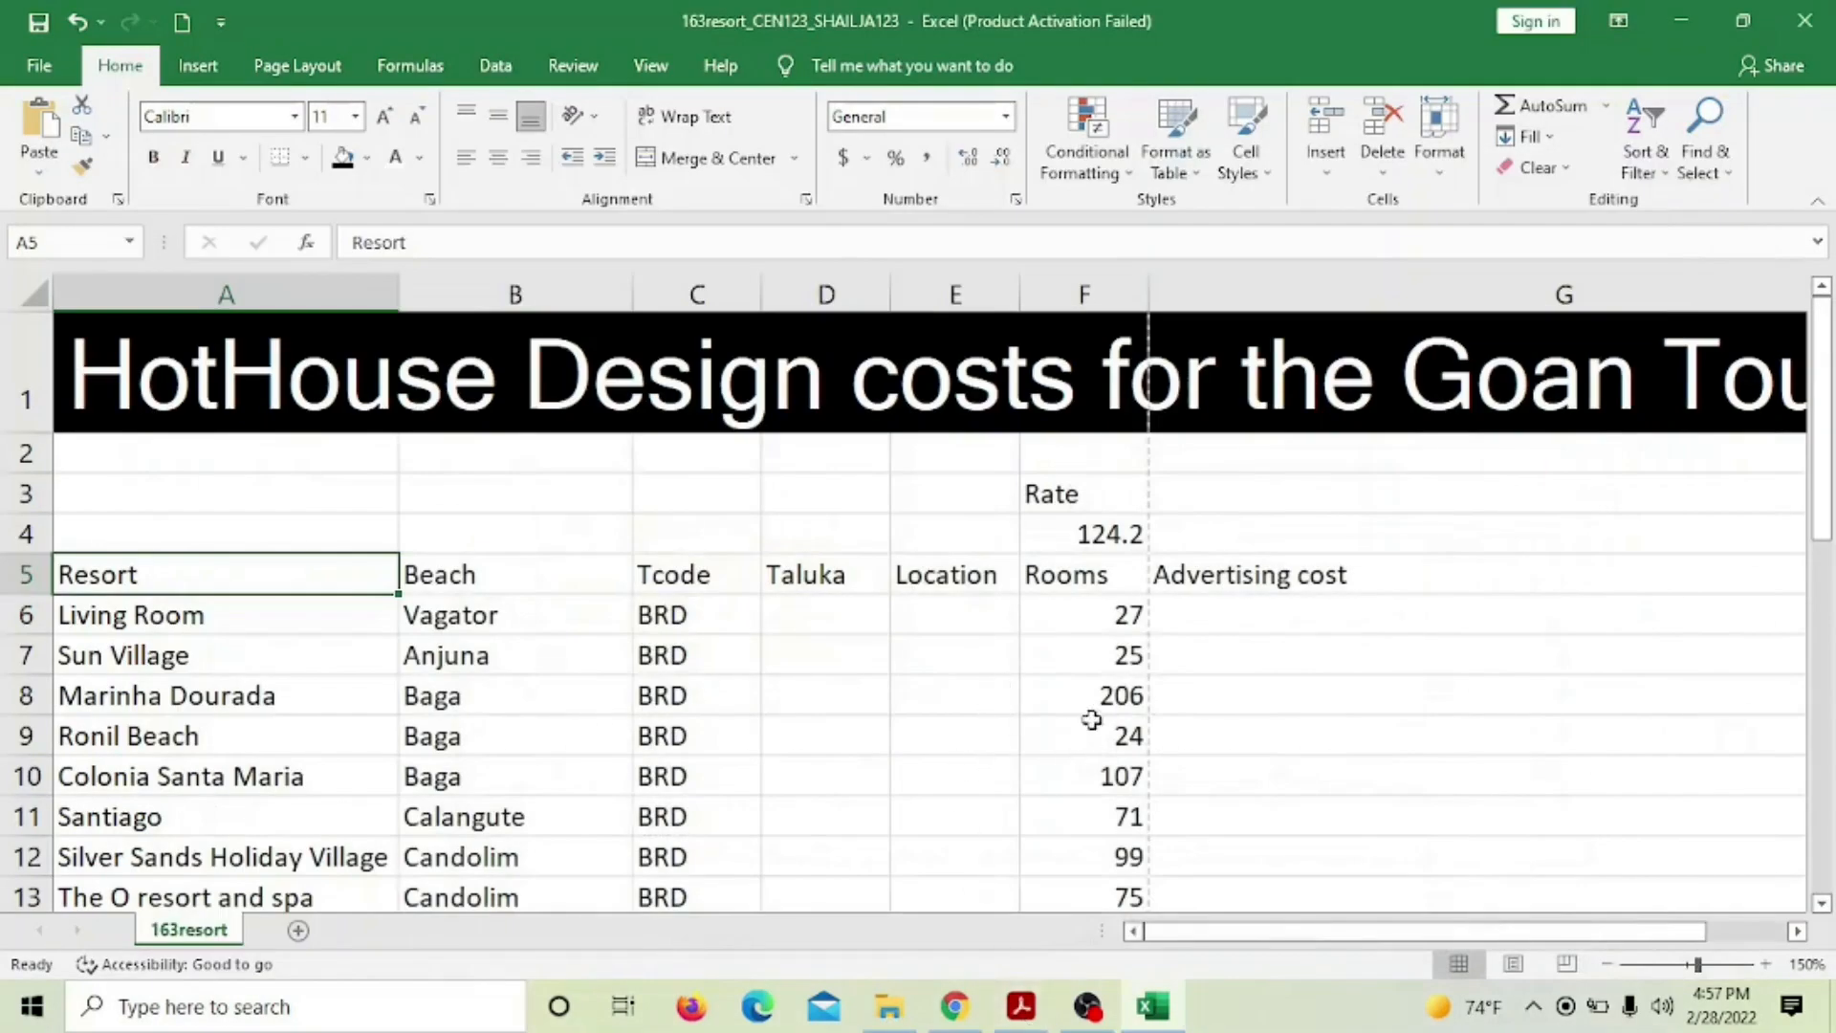
pyautogui.click(1117, 579)
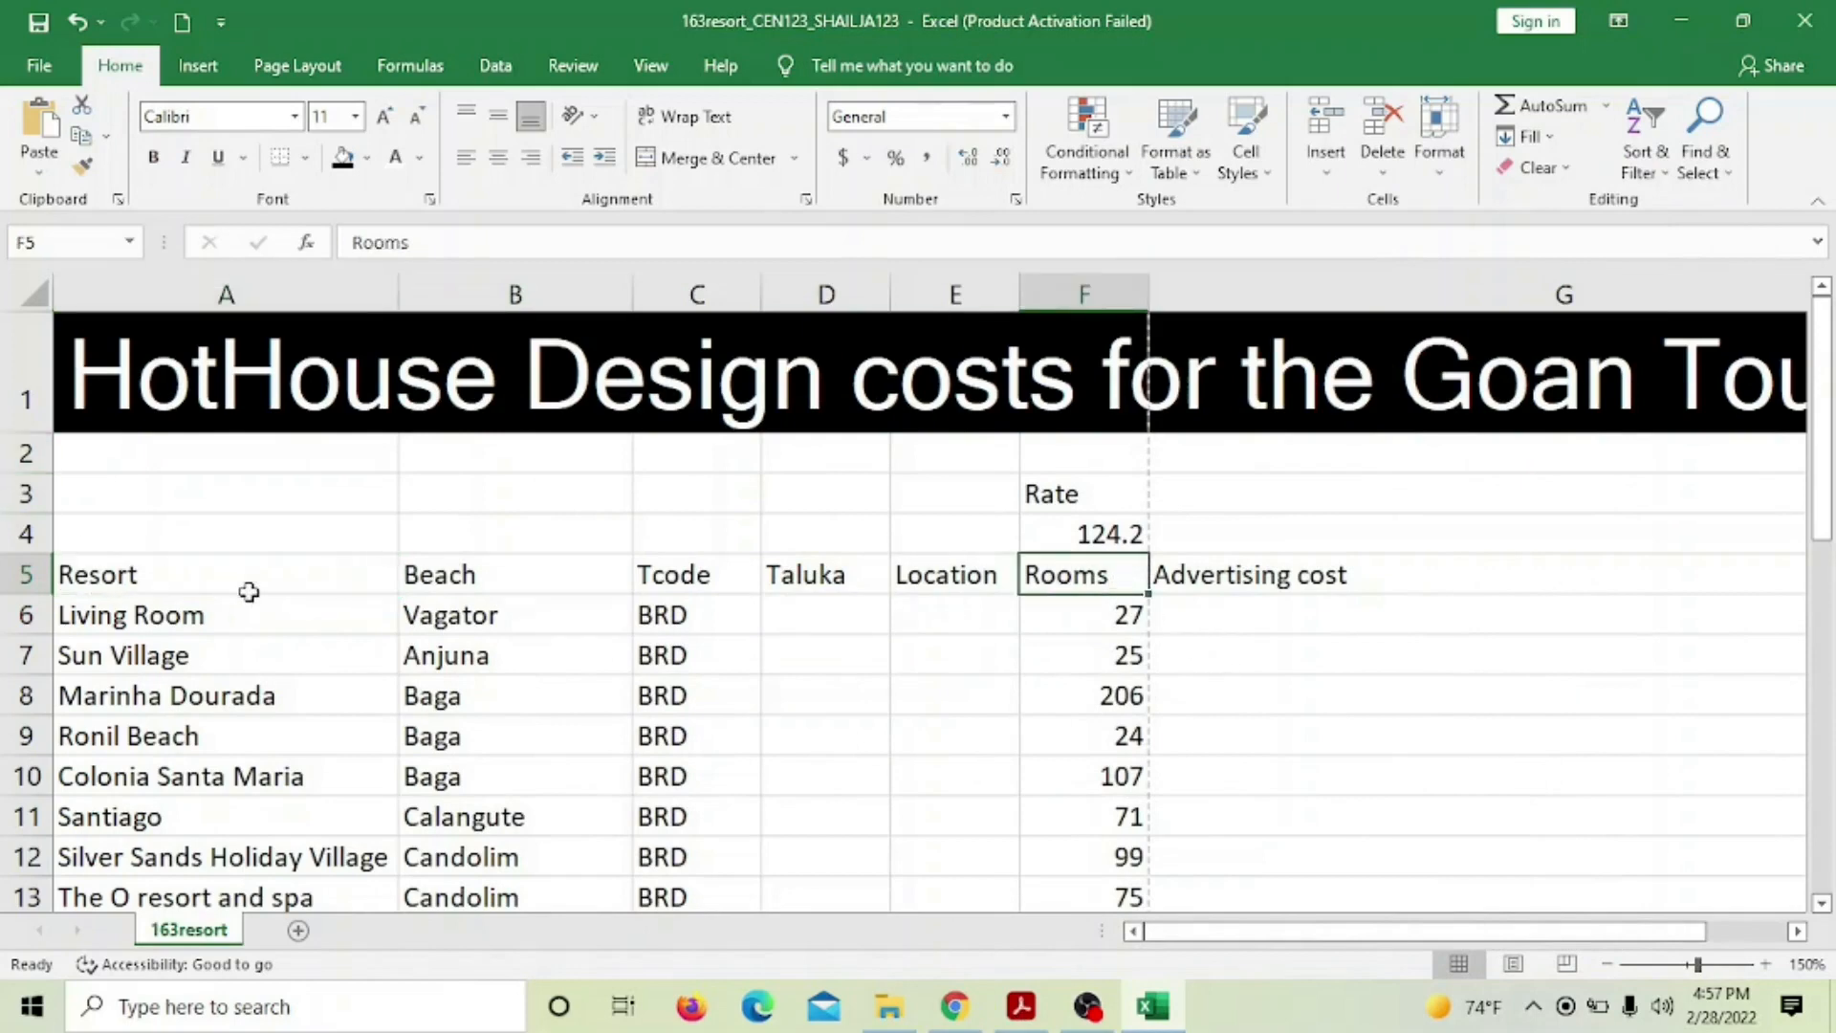
pyautogui.click(153, 157)
pyautogui.click(164, 584)
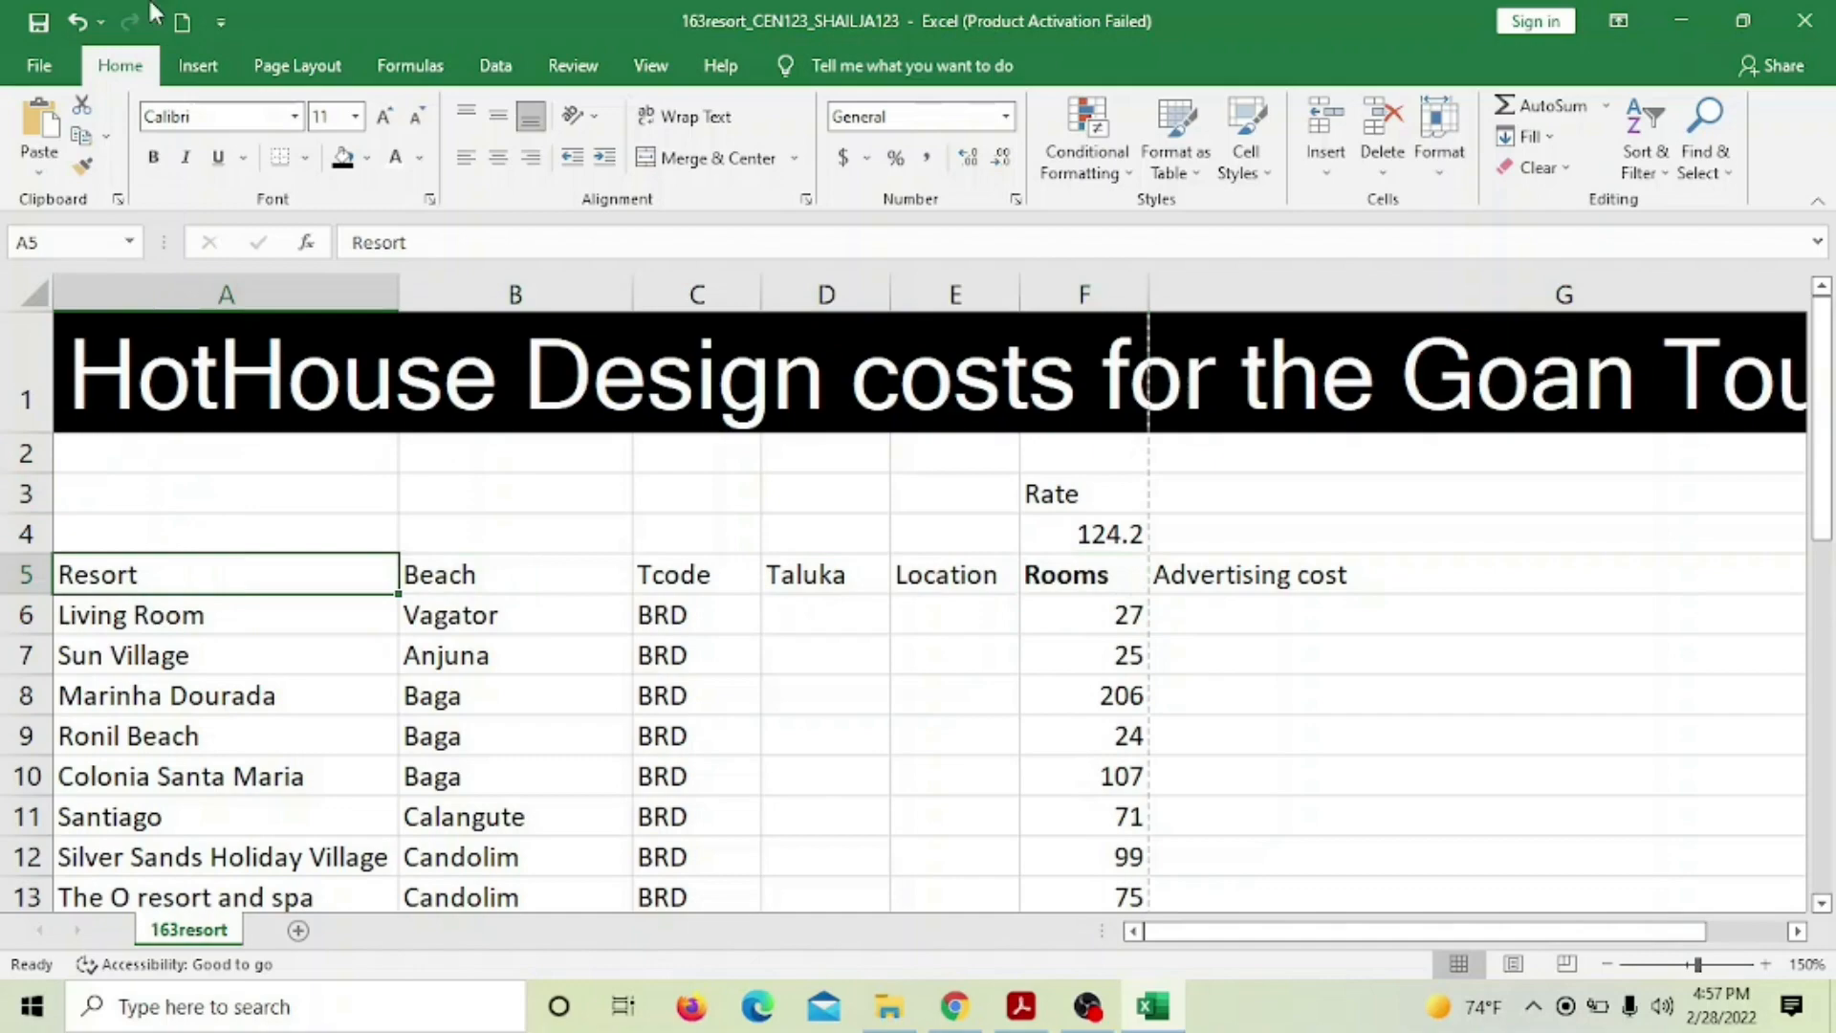
pyautogui.click(153, 157)
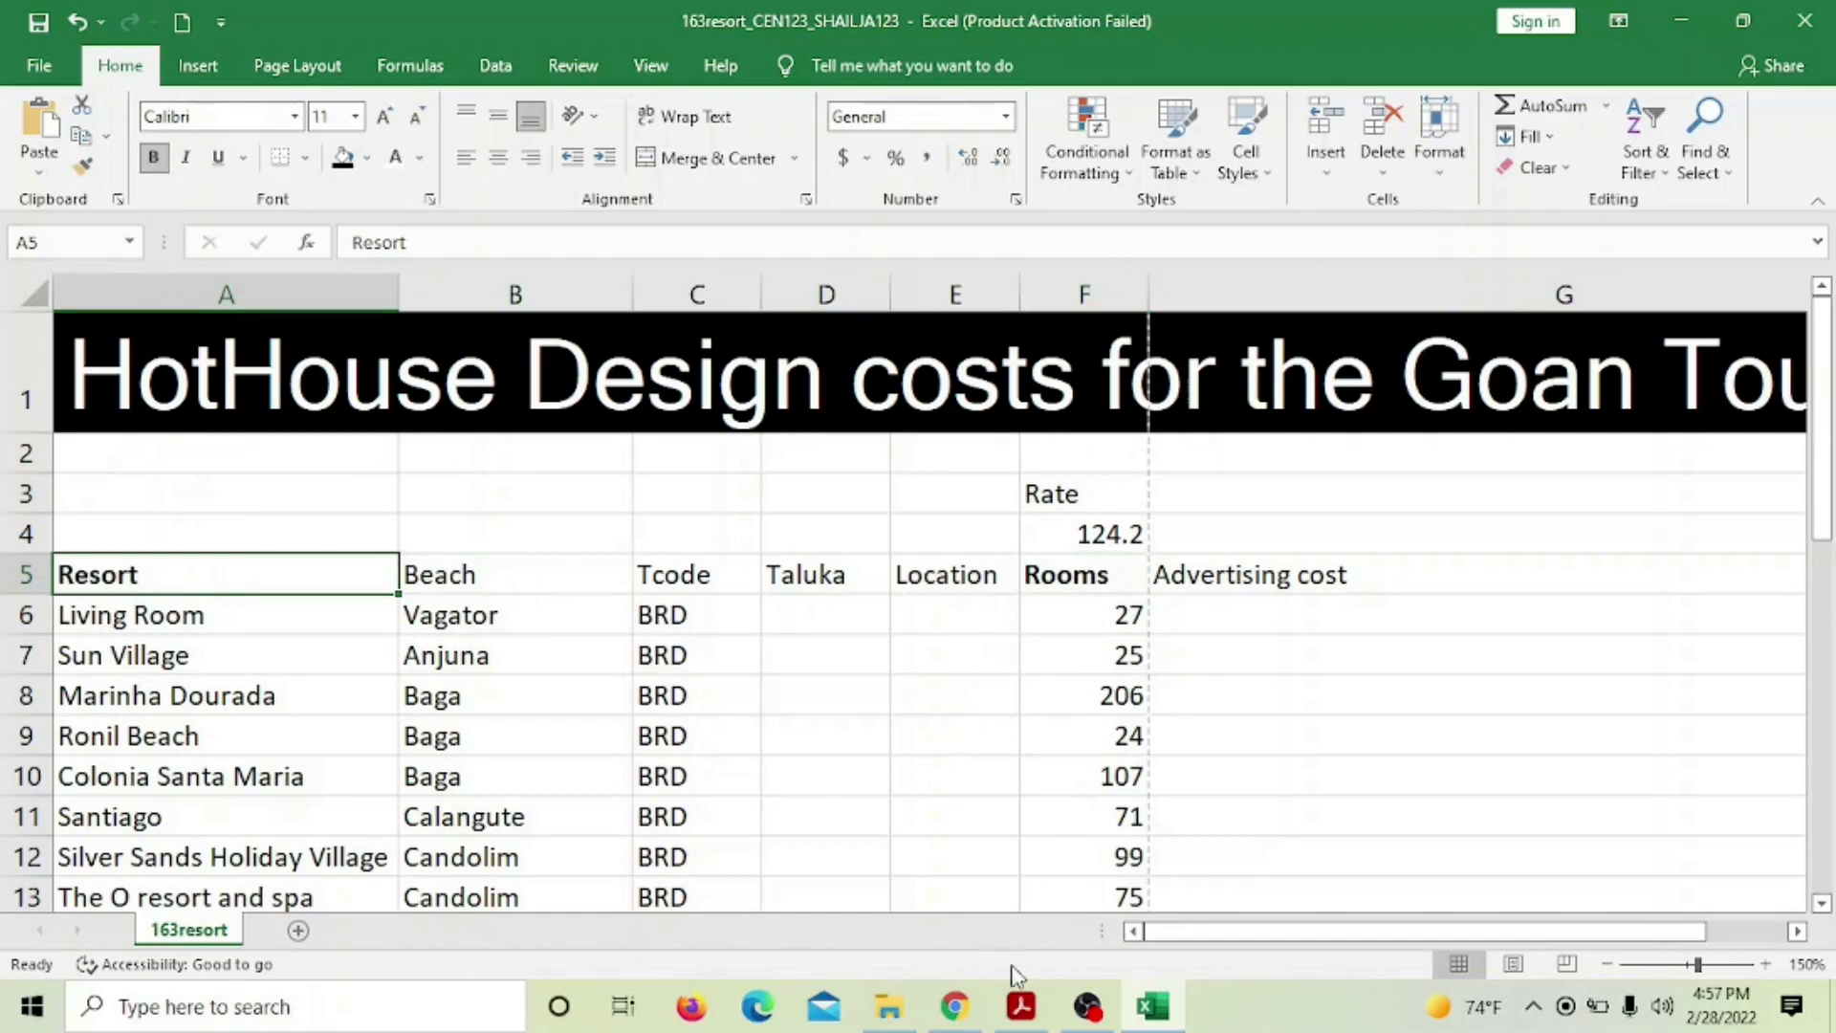
# Underline the Resort (A5) and Rooms (F5) headings
pyautogui.moveTo(1022, 1004)
pyautogui.click(1042, 861)
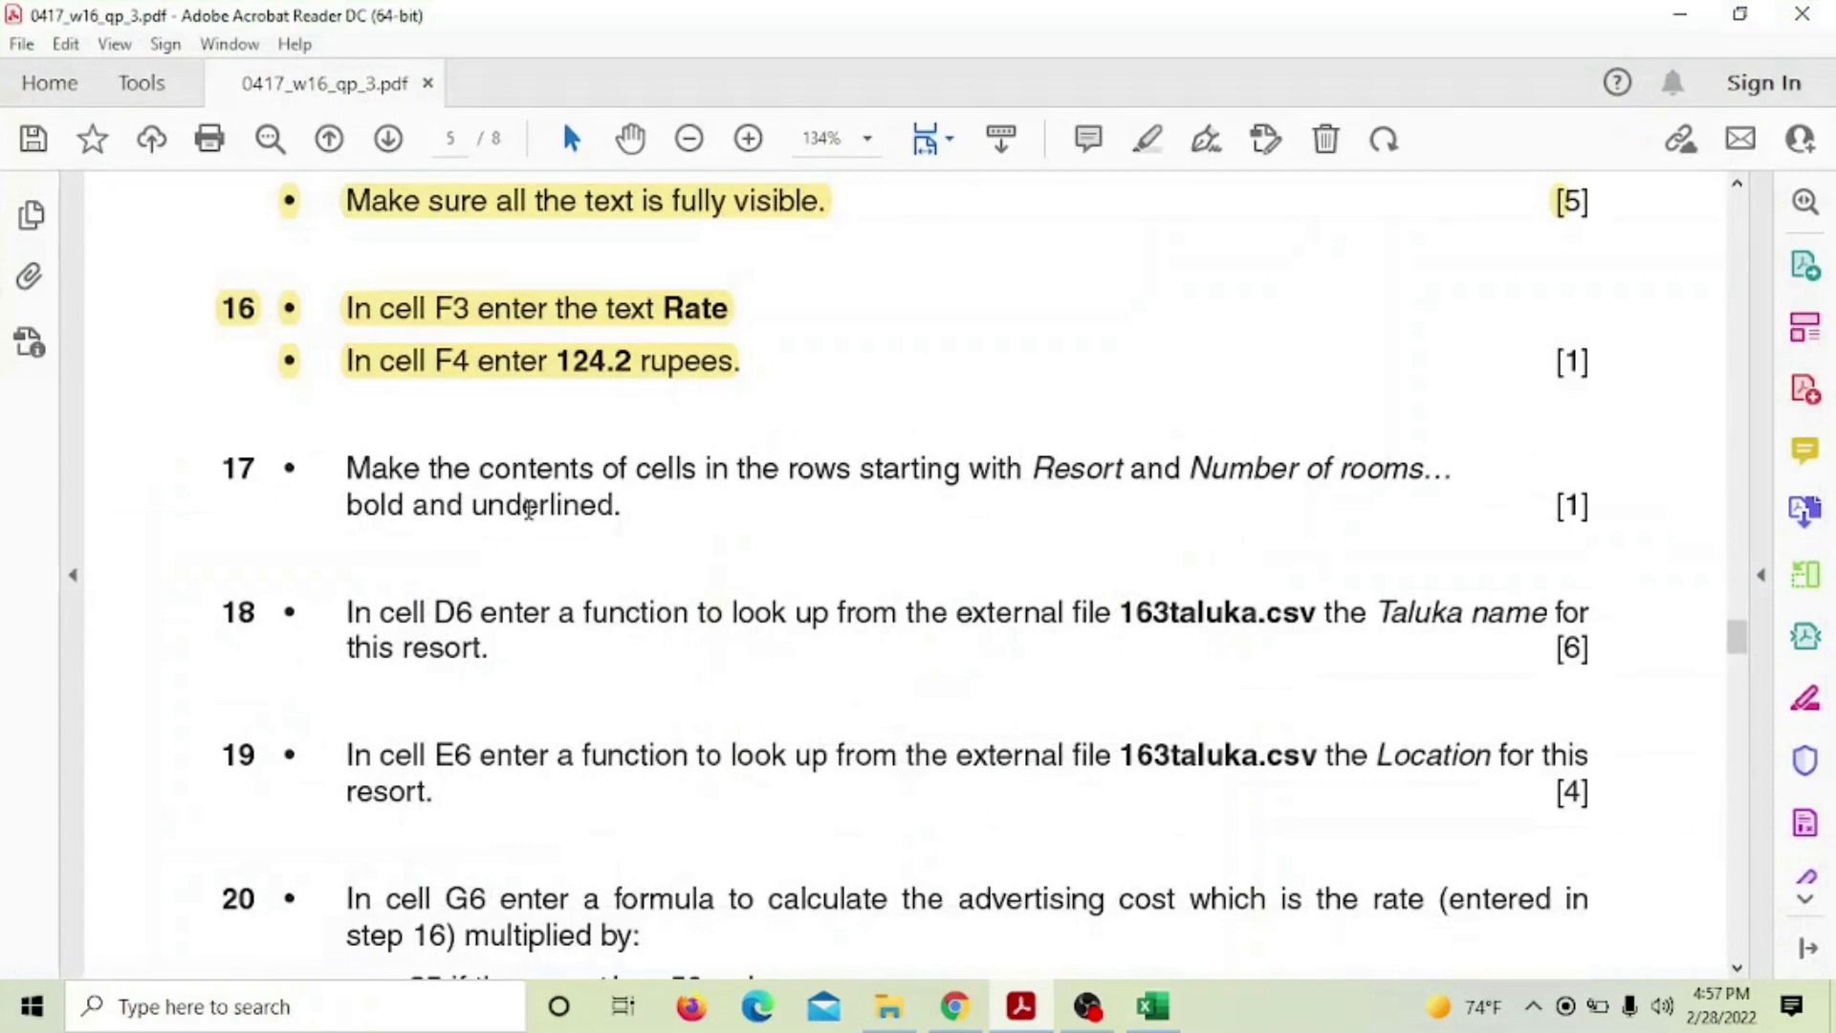
pyautogui.click(1153, 1006)
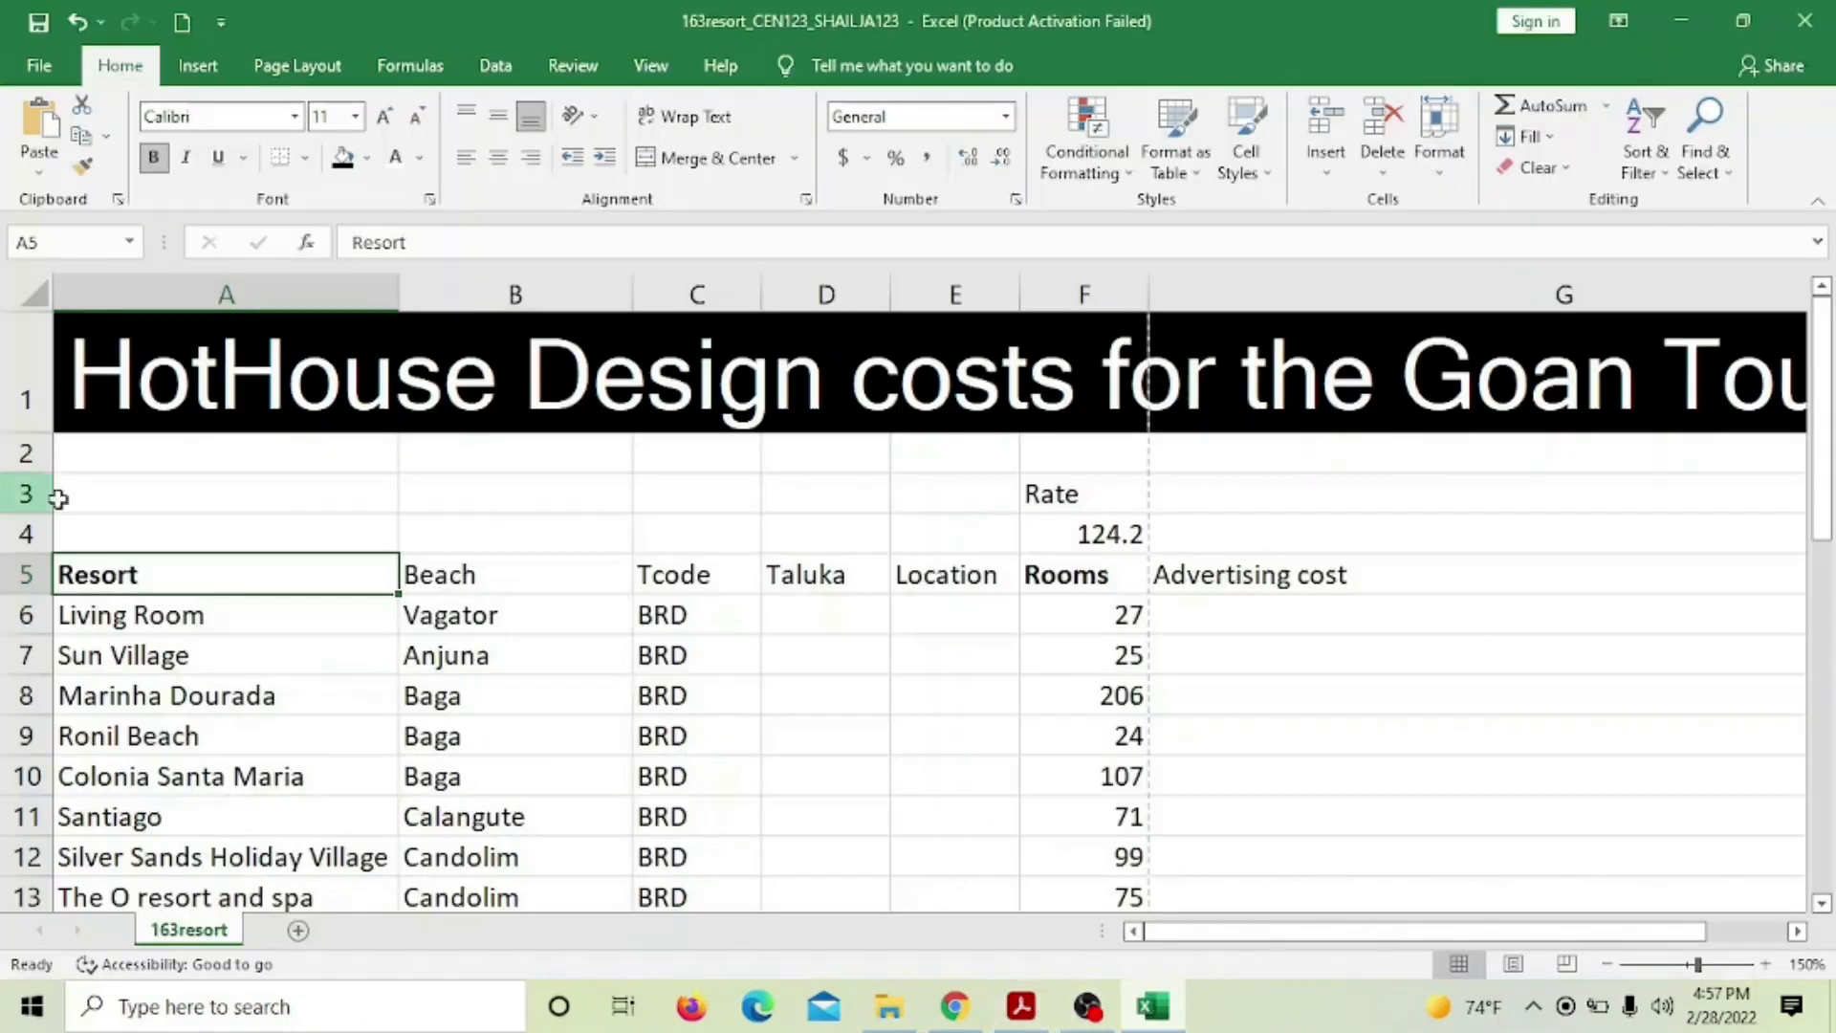
pyautogui.click(222, 159)
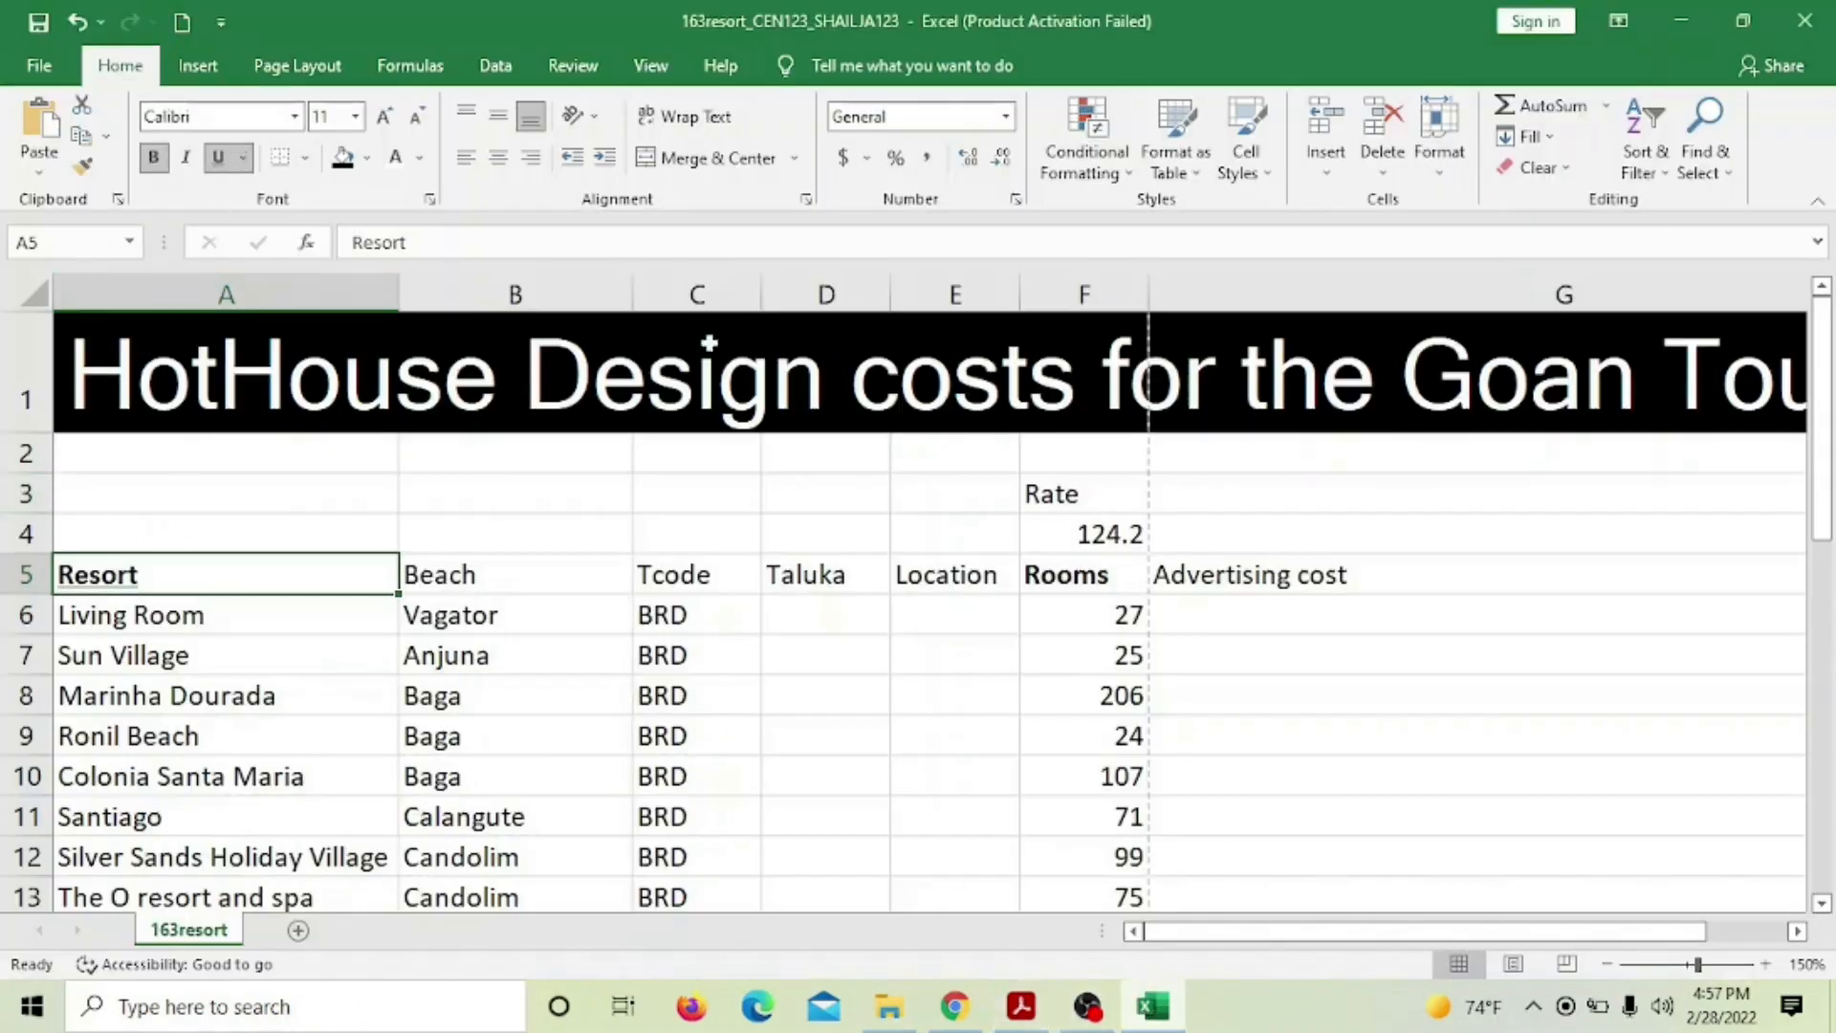
pyautogui.click(1040, 568)
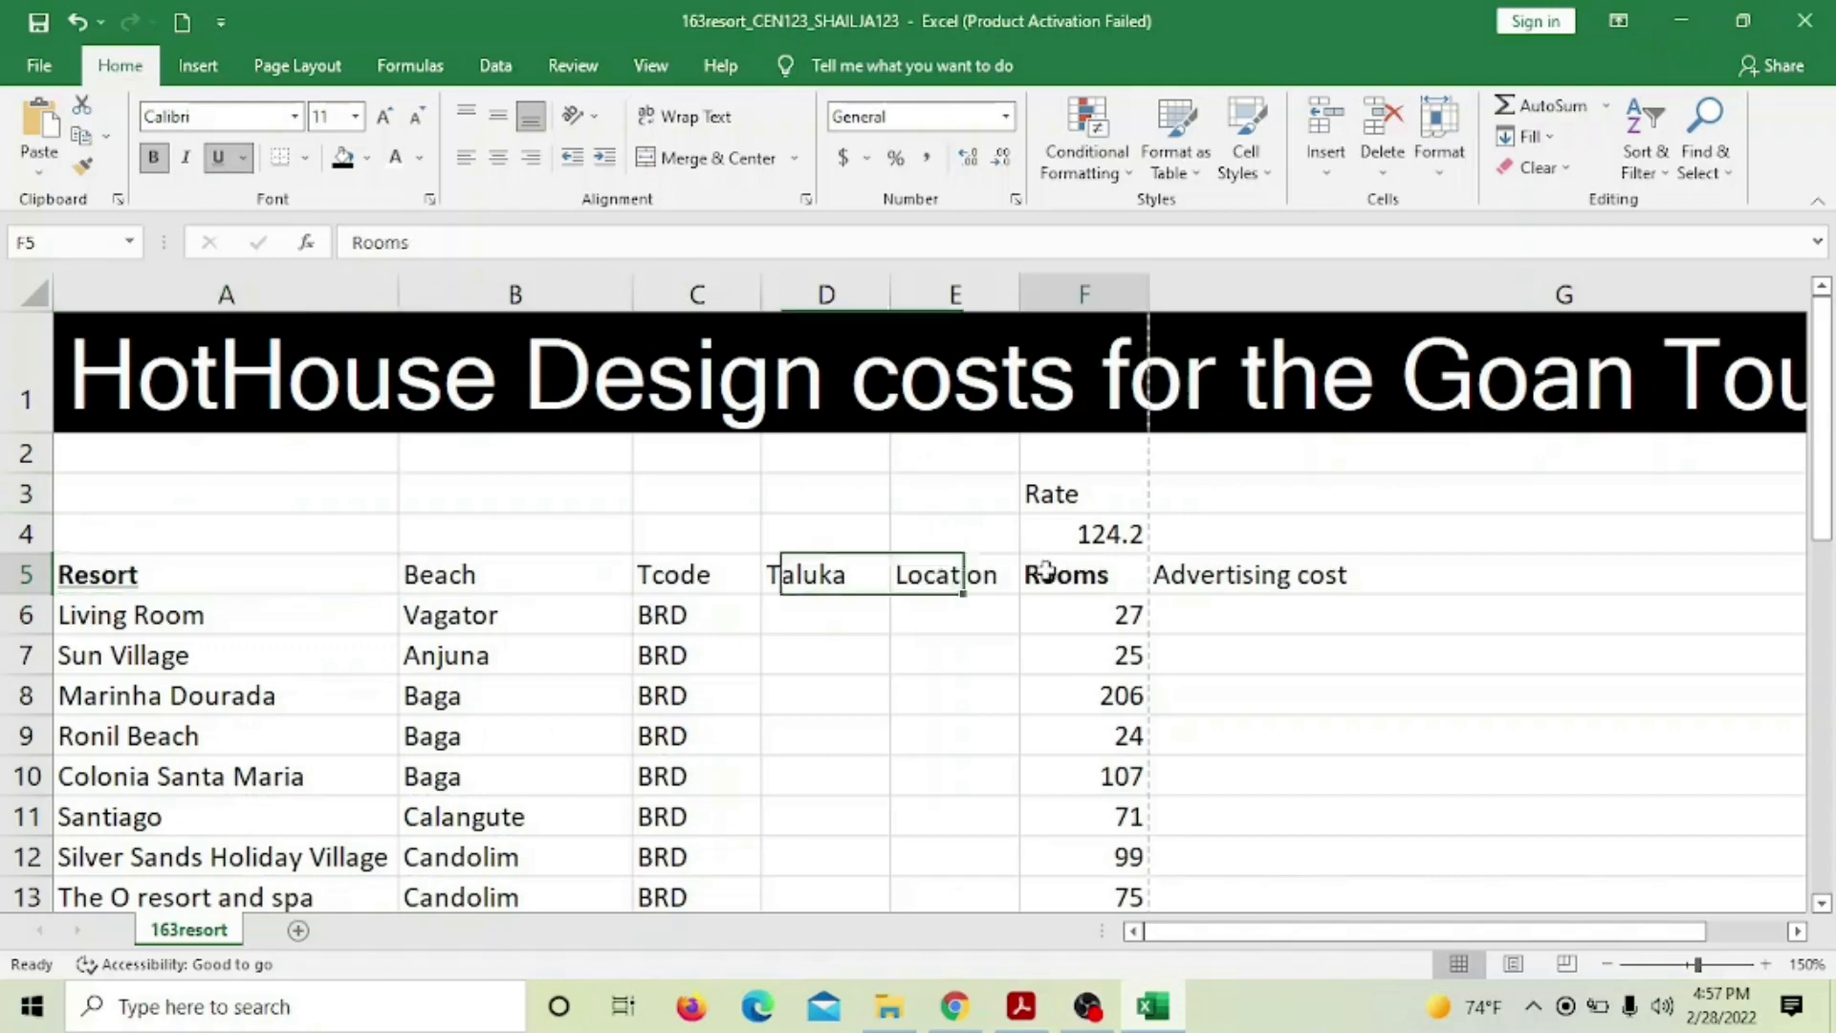
pyautogui.click(218, 158)
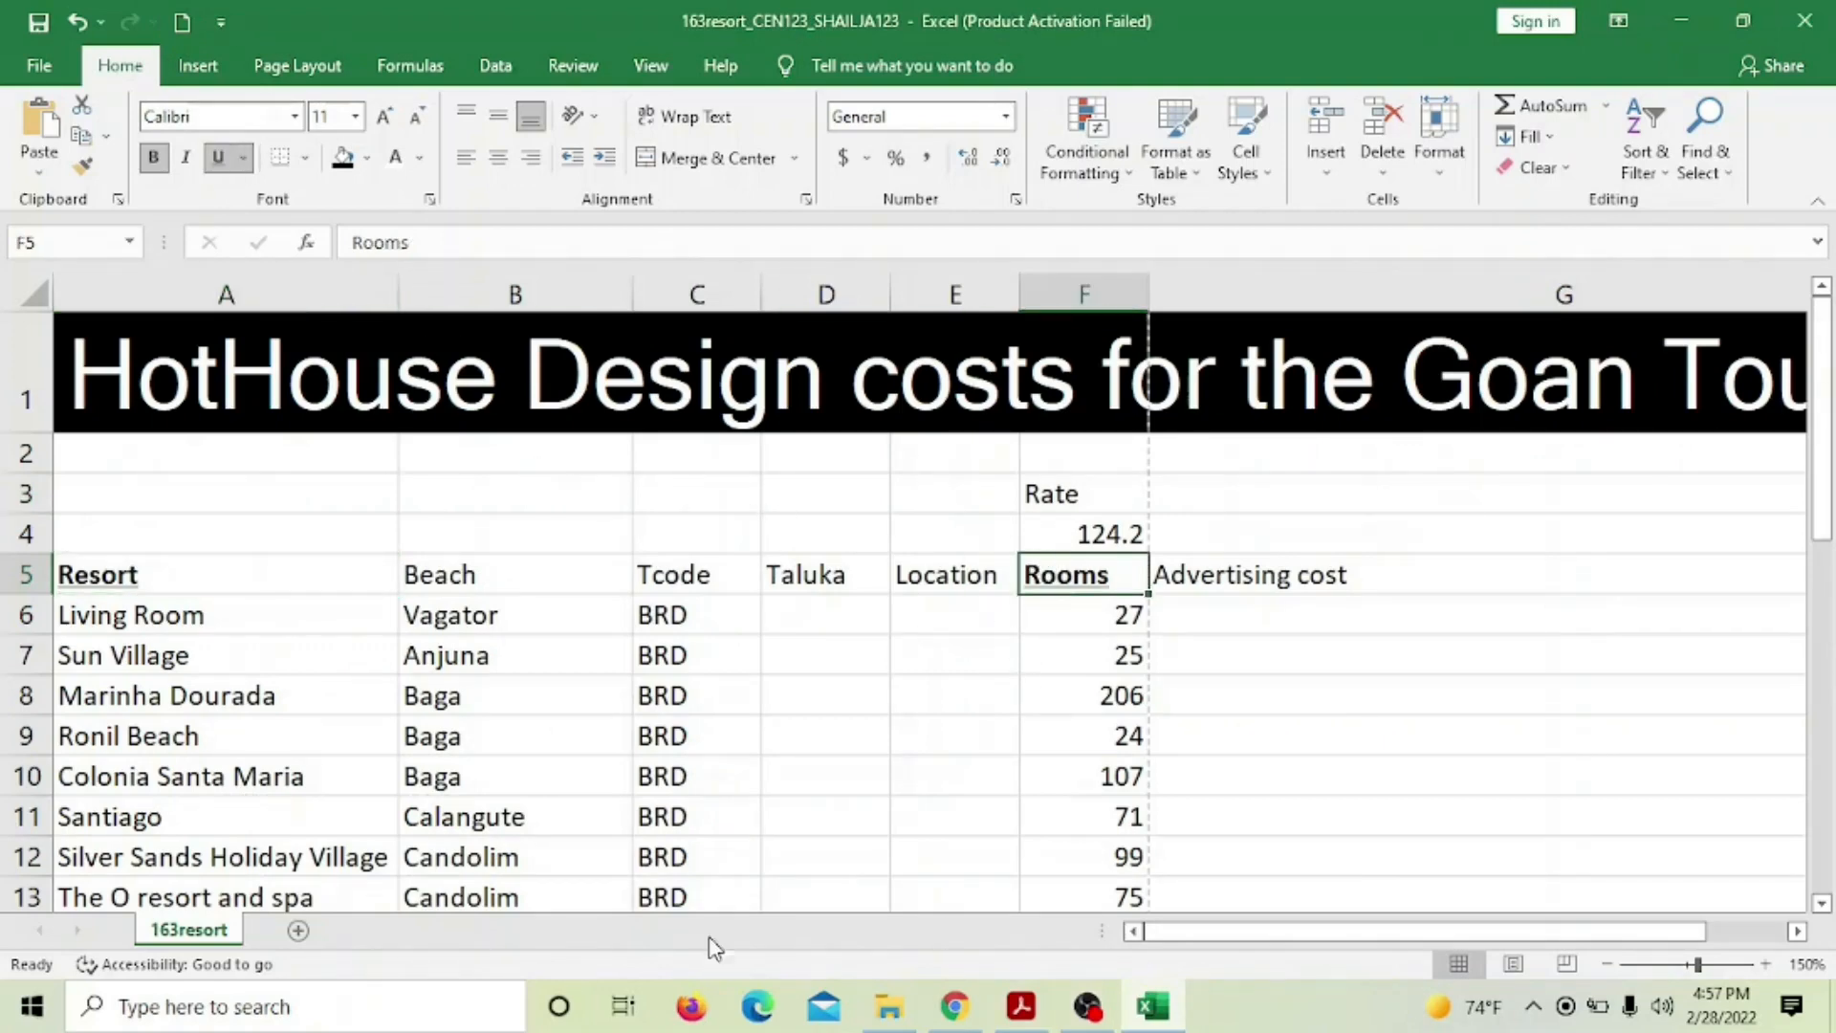
pyautogui.click(1021, 1006)
pyautogui.scroll(-2, 956, 708)
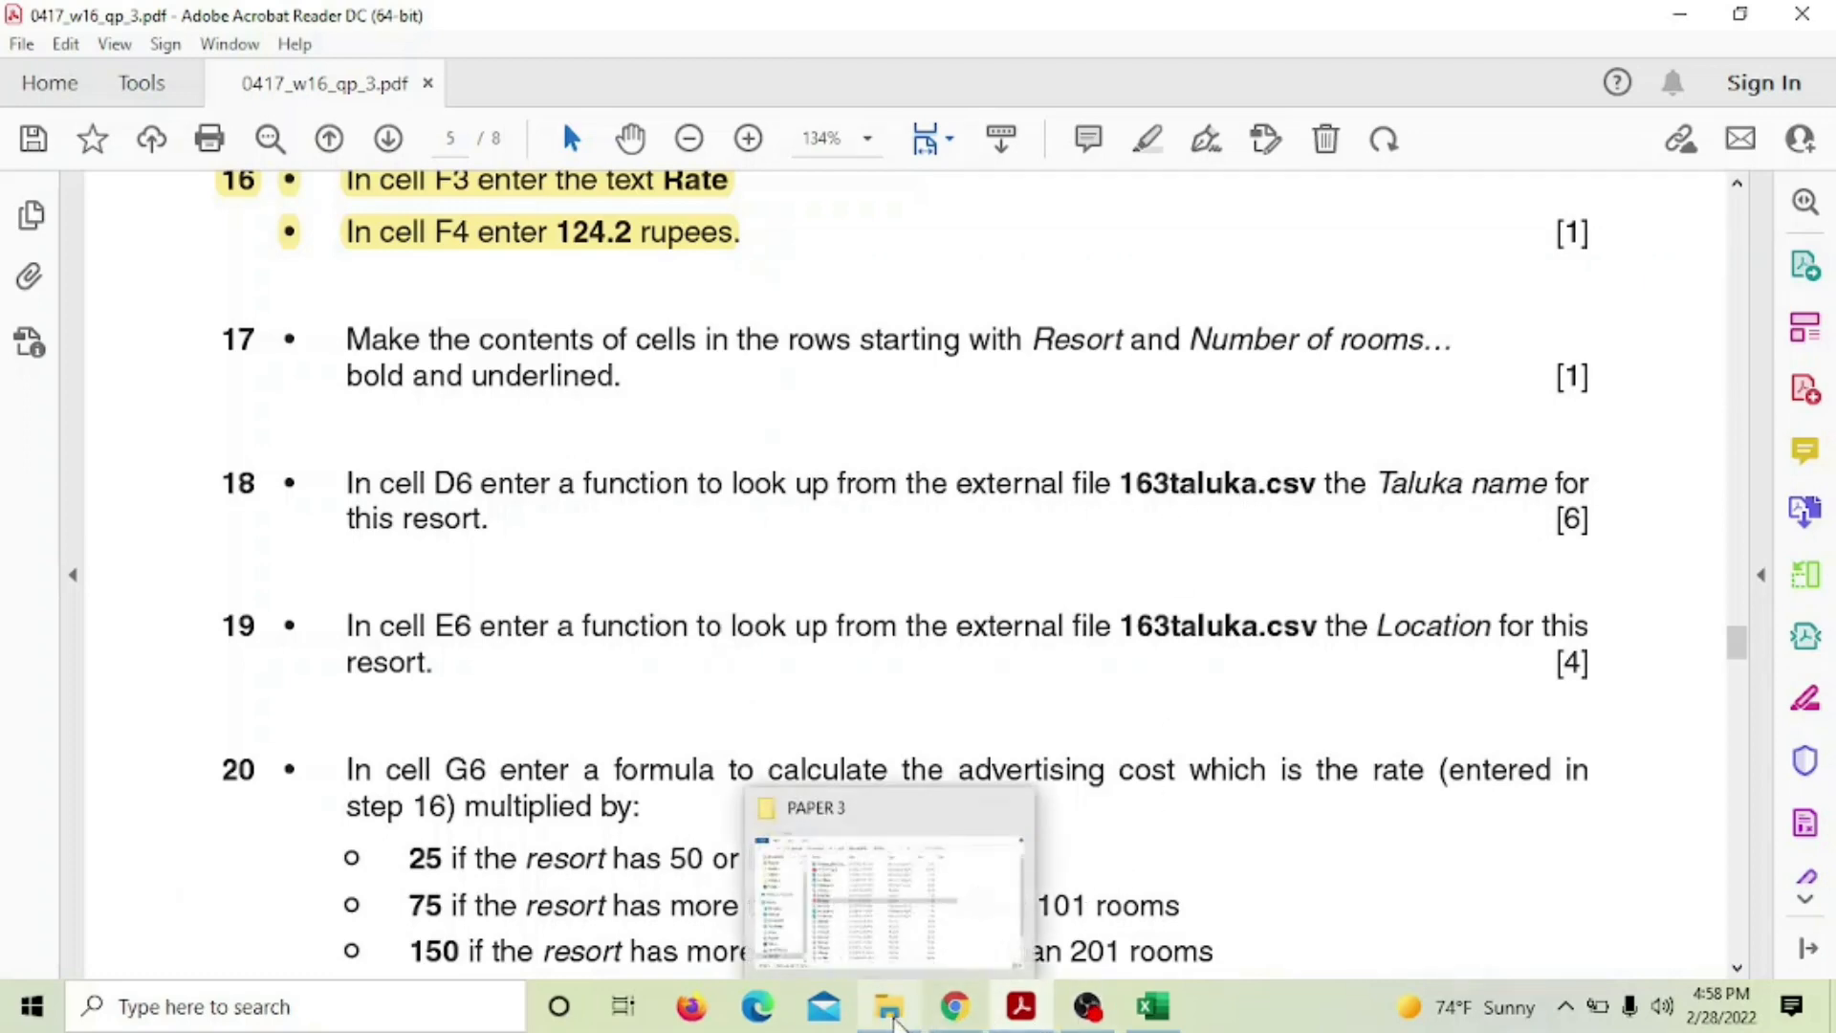
# Open 163taluka from the PAPER 3 folder with Excel
pyautogui.click(893, 1020)
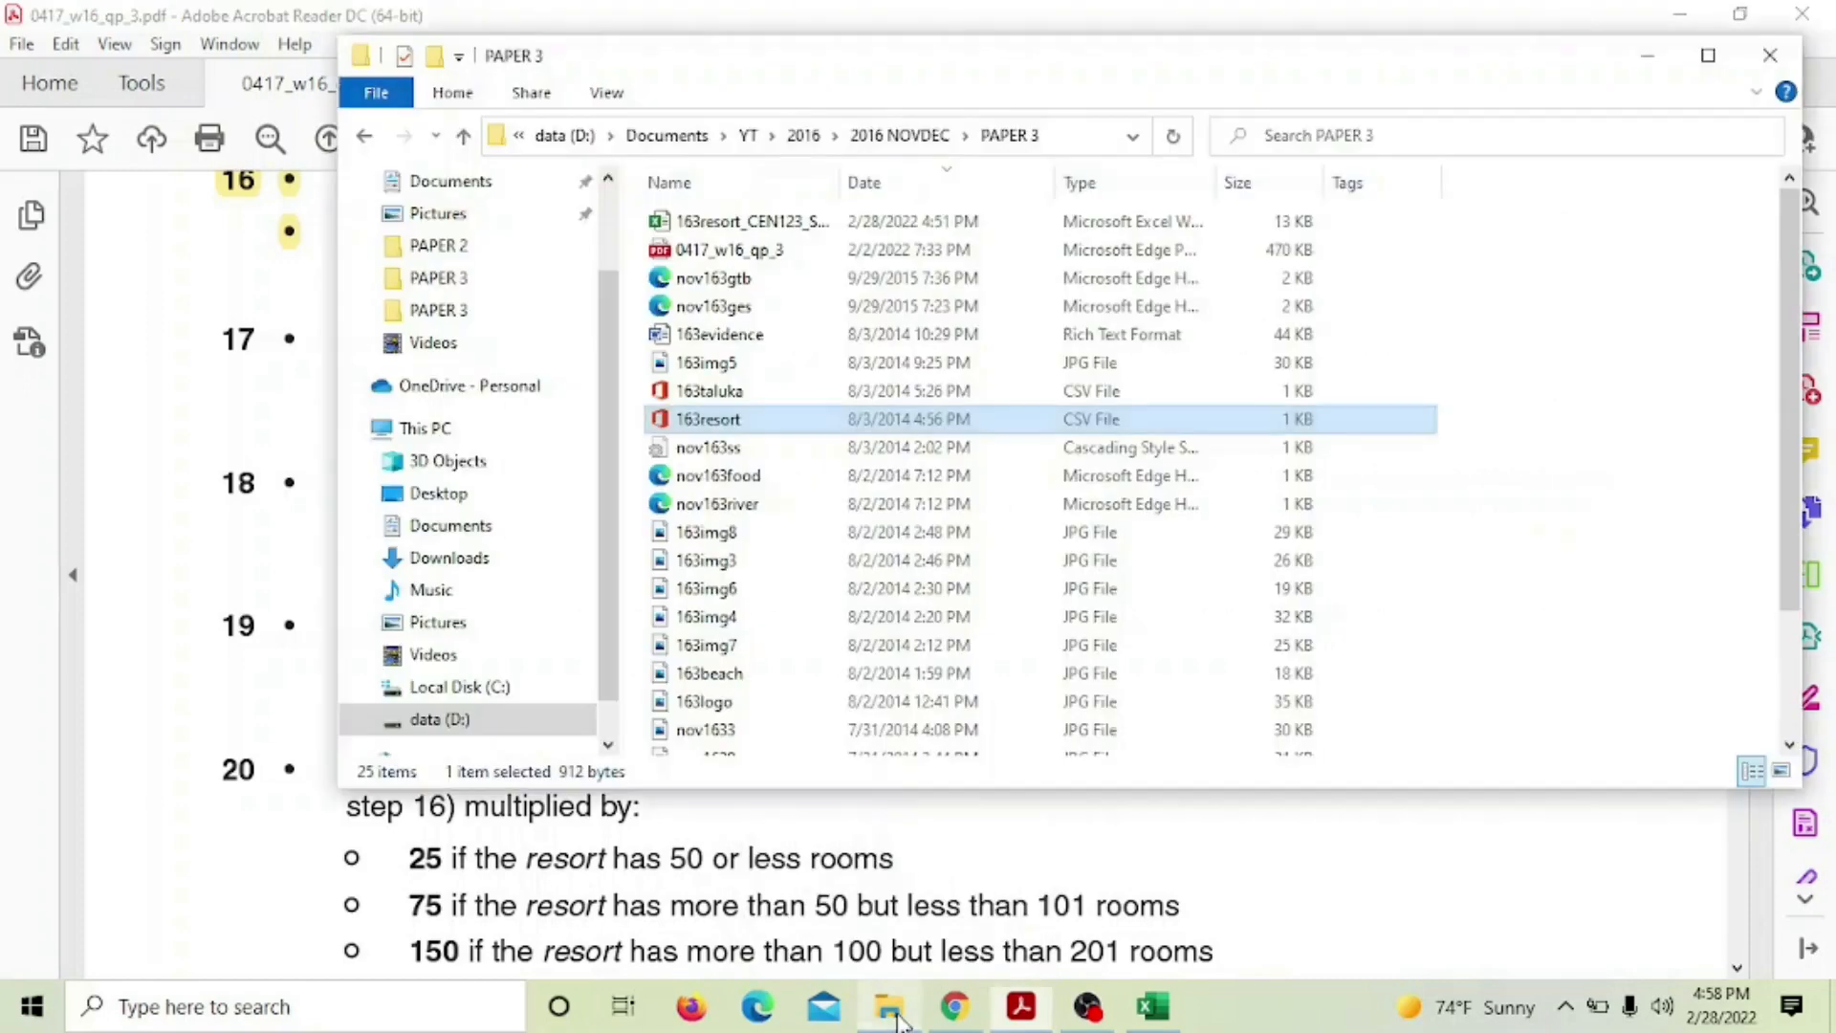
pyautogui.click(742, 392)
pyautogui.rightClick(759, 399)
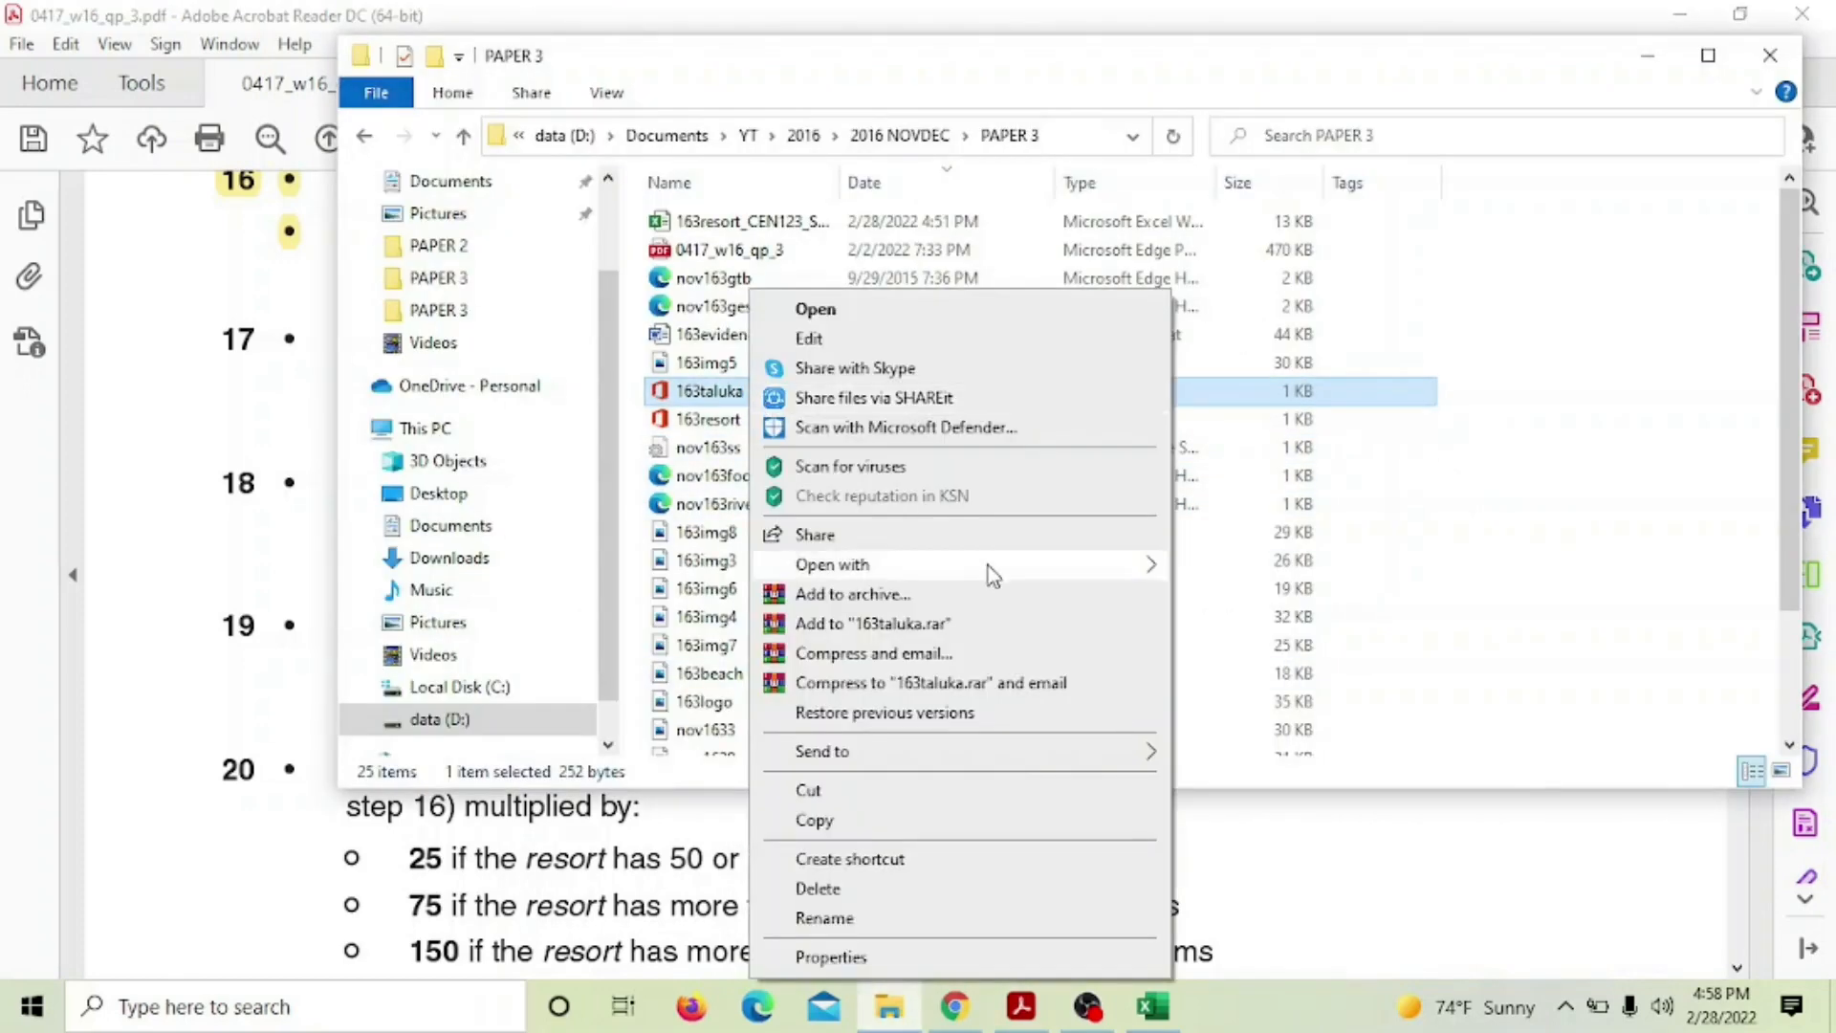
pyautogui.moveTo(1023, 567)
pyautogui.click(1207, 570)
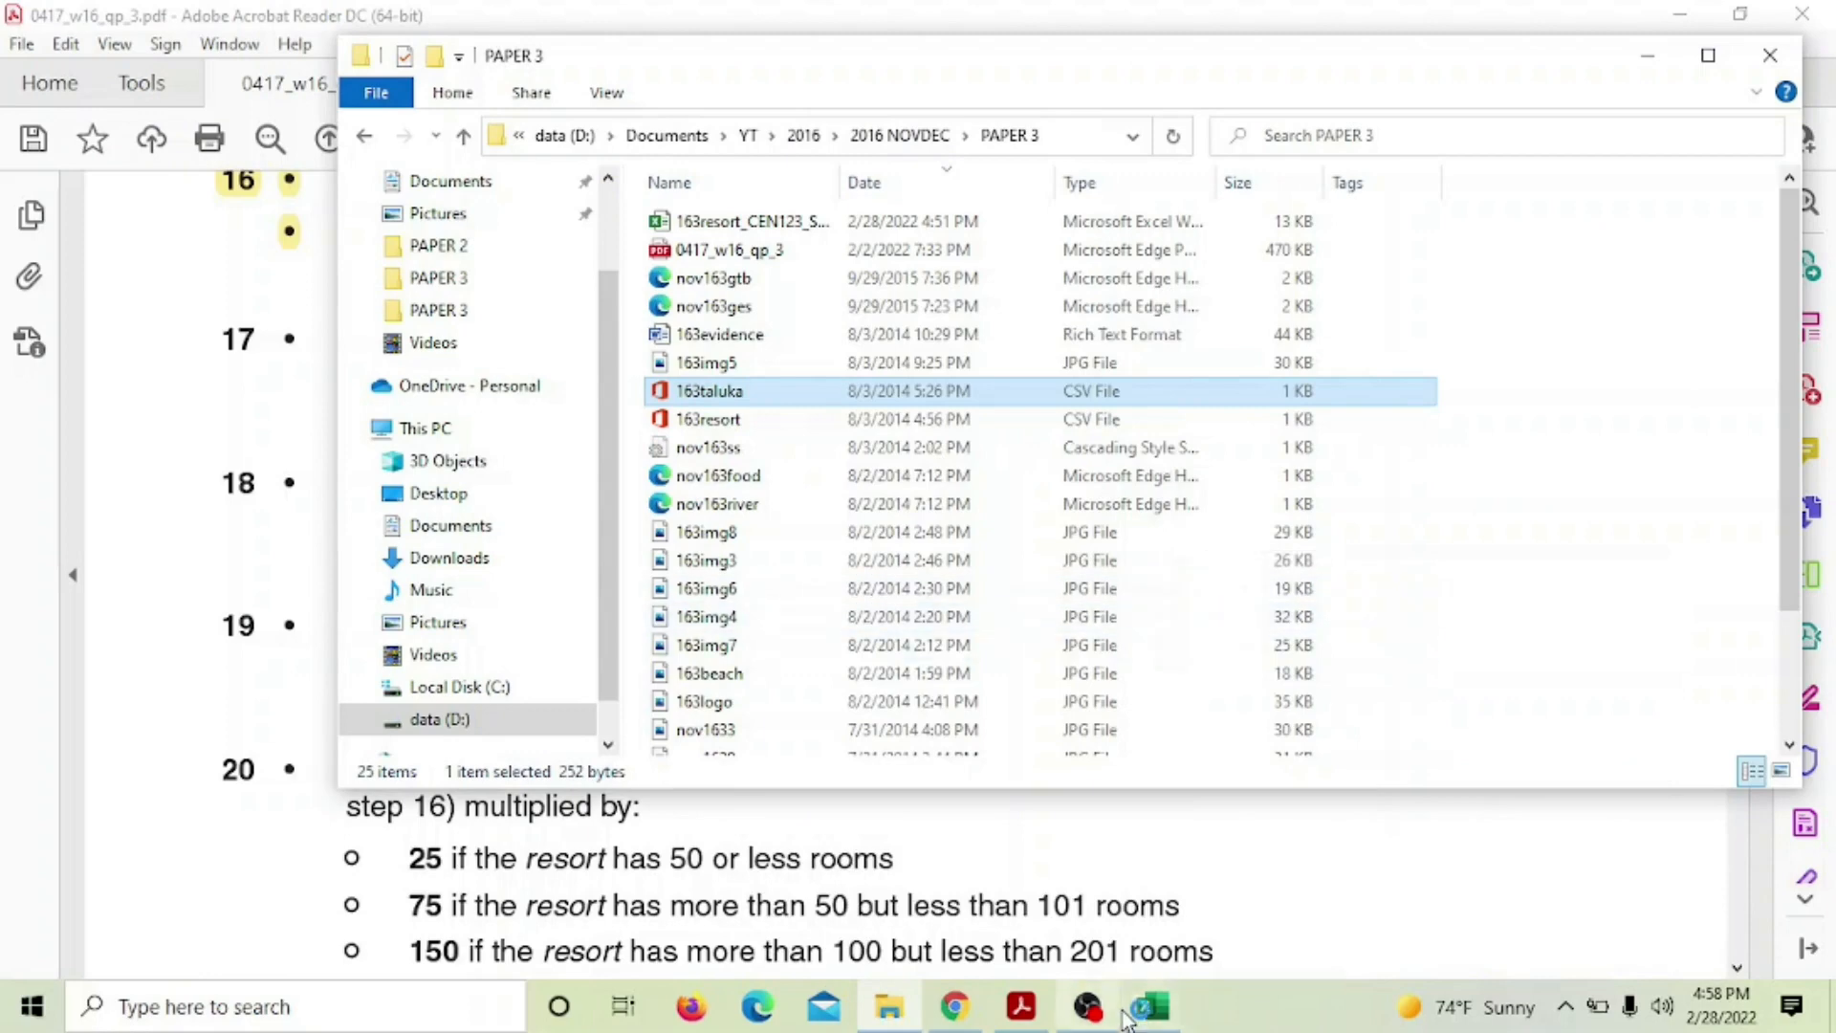
pyautogui.click(1149, 1013)
pyautogui.moveTo(1057, 1012)
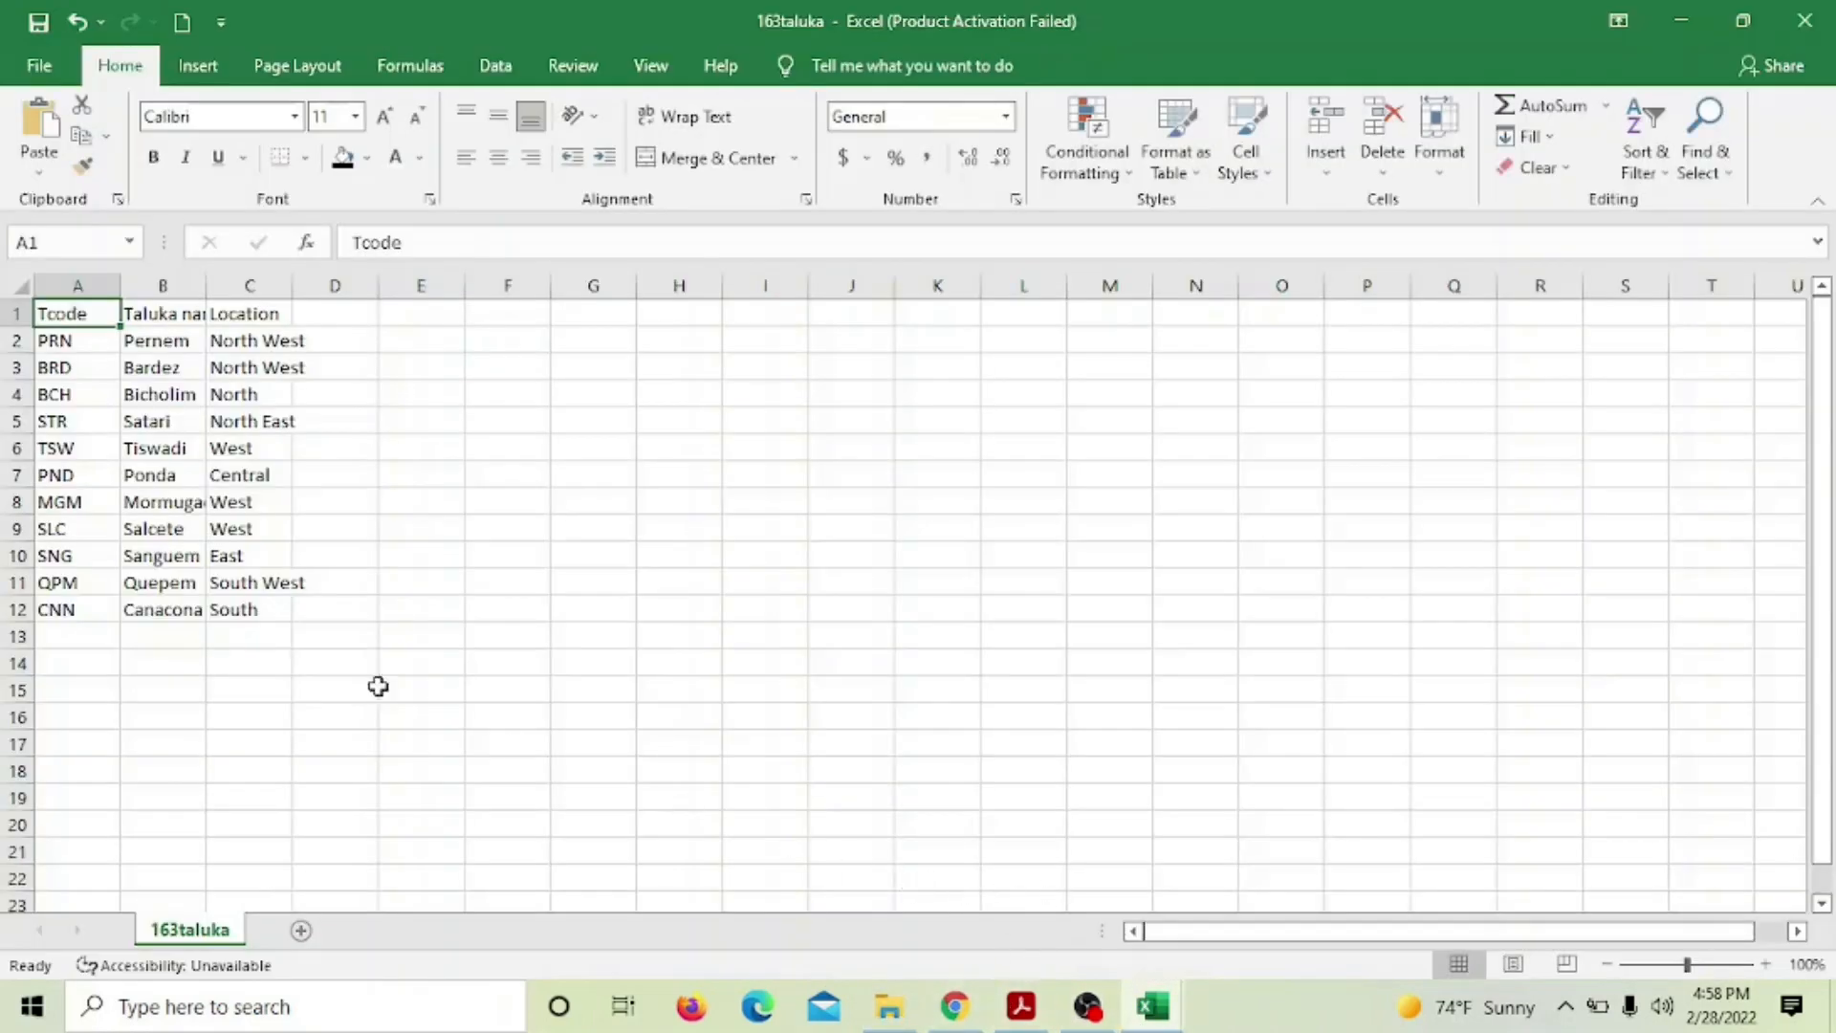
# Zoom the taluka sheet to 180% and widen the Taluka name and Location columns
pyautogui.click(1765, 963)
pyautogui.click(1765, 964)
pyautogui.click(1765, 964)
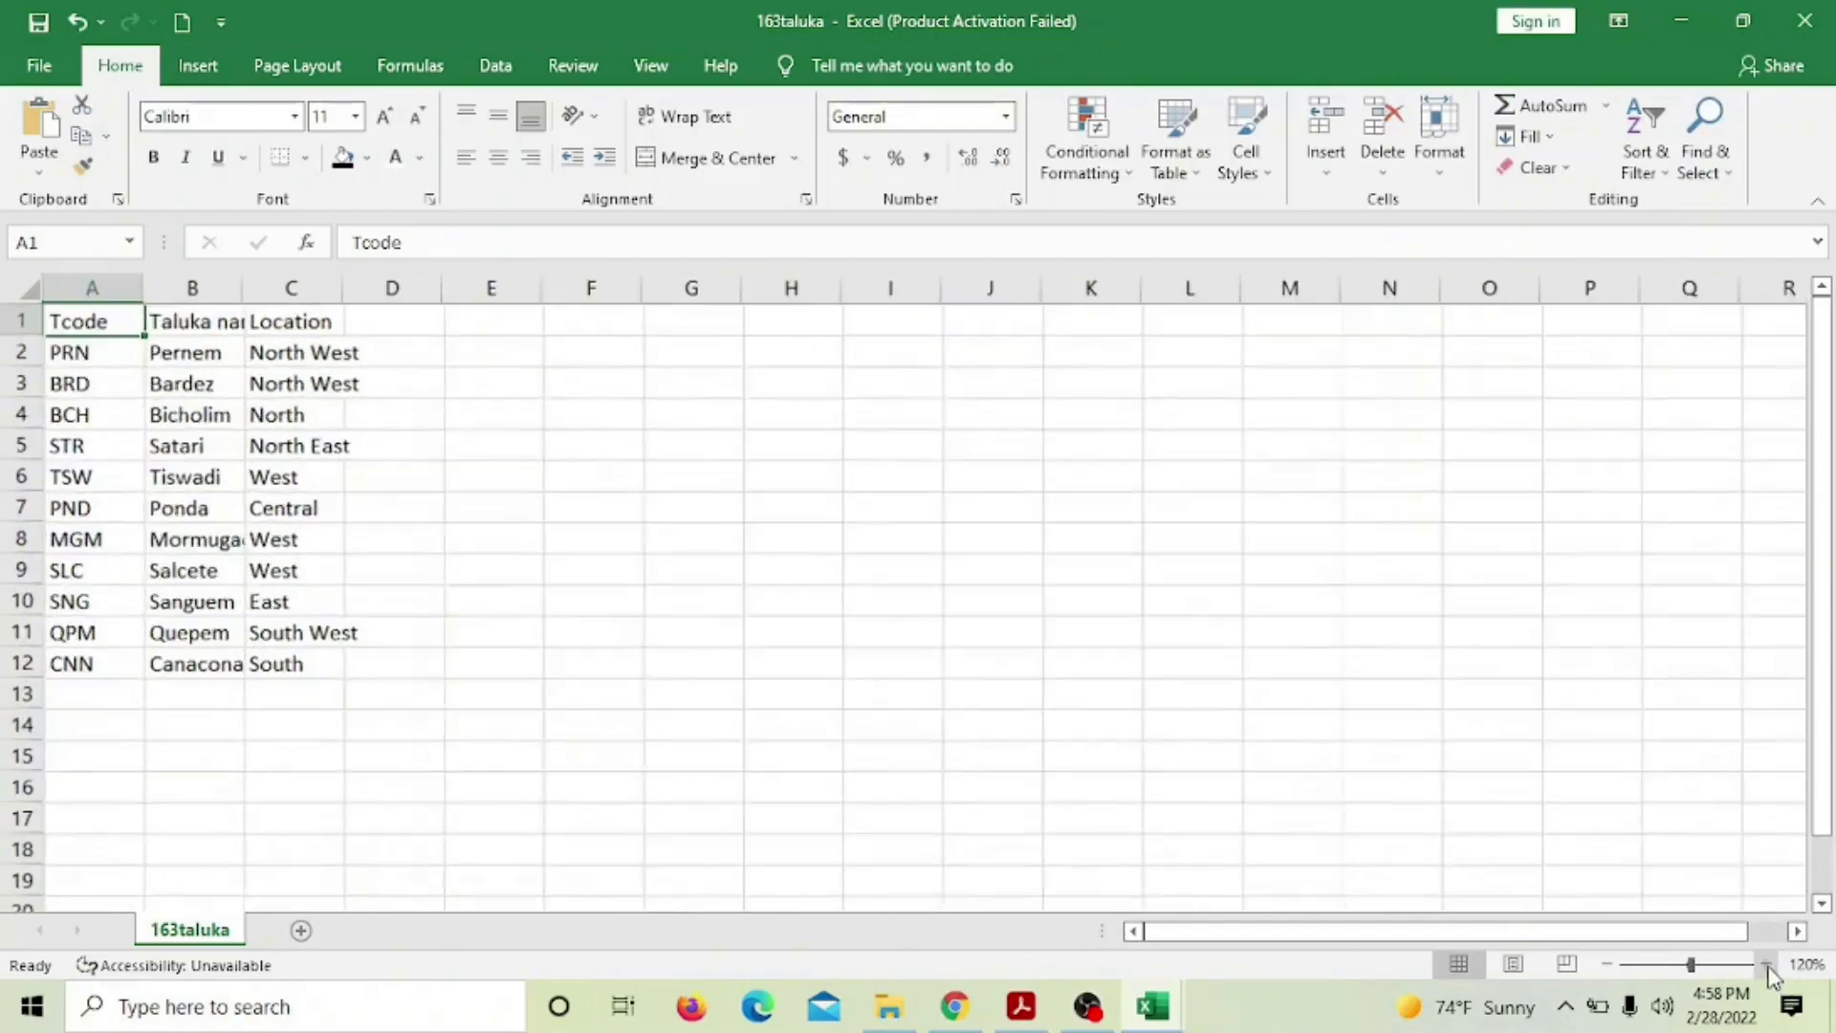
pyautogui.click(1765, 963)
pyautogui.click(1765, 963)
pyautogui.click(1765, 963)
pyautogui.click(1764, 964)
pyautogui.click(1765, 963)
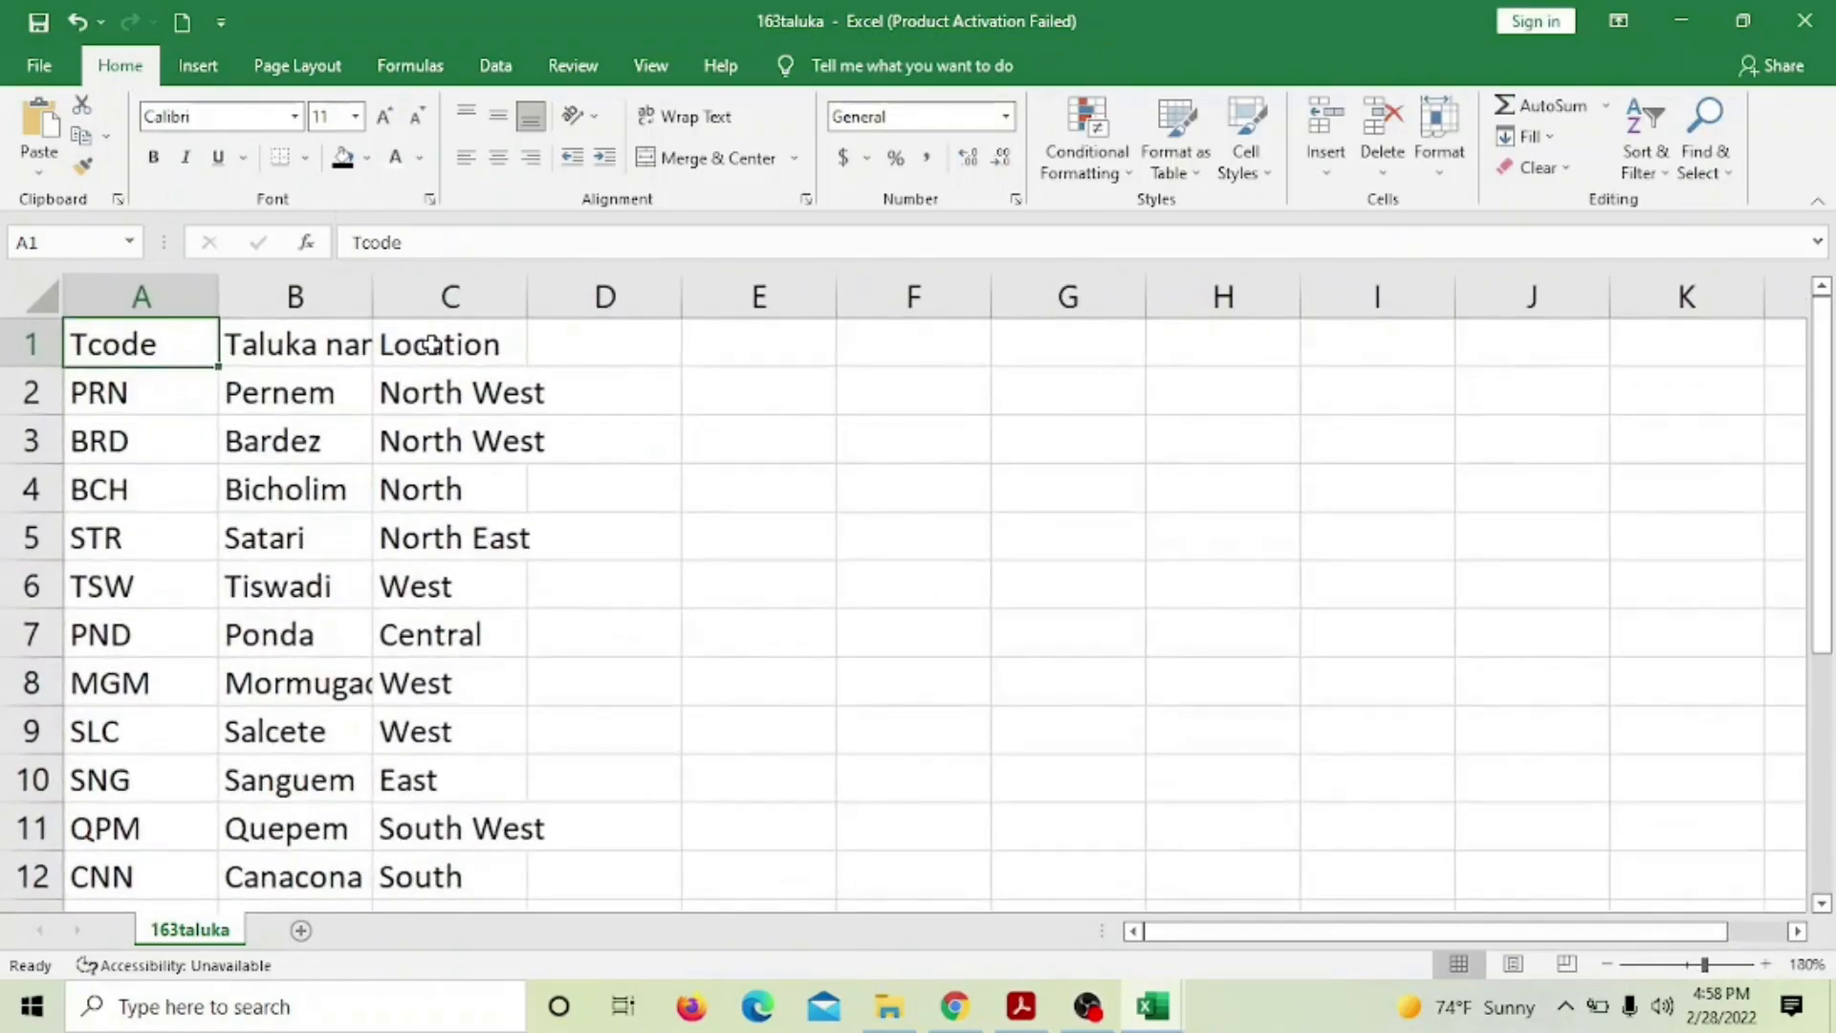
pyautogui.moveTo(371, 297); pyautogui.dragTo(427, 297)
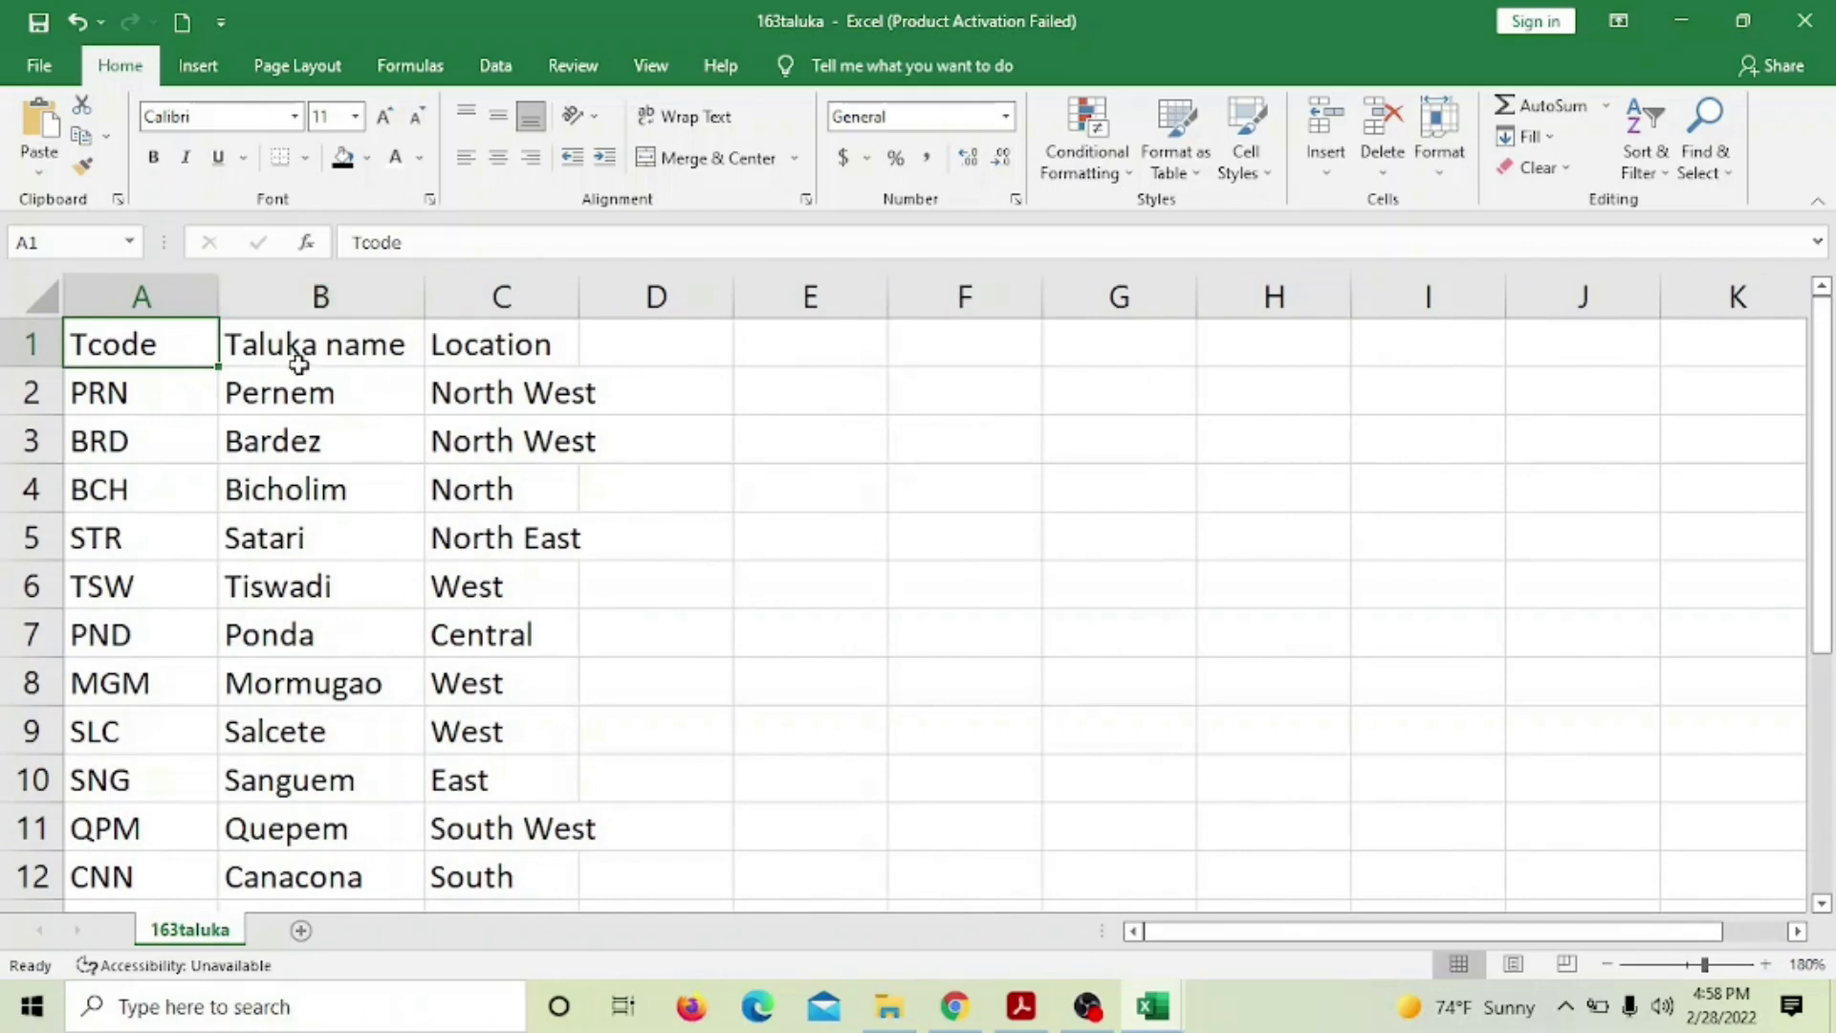
pyautogui.moveTo(579, 287); pyautogui.dragTo(631, 289)
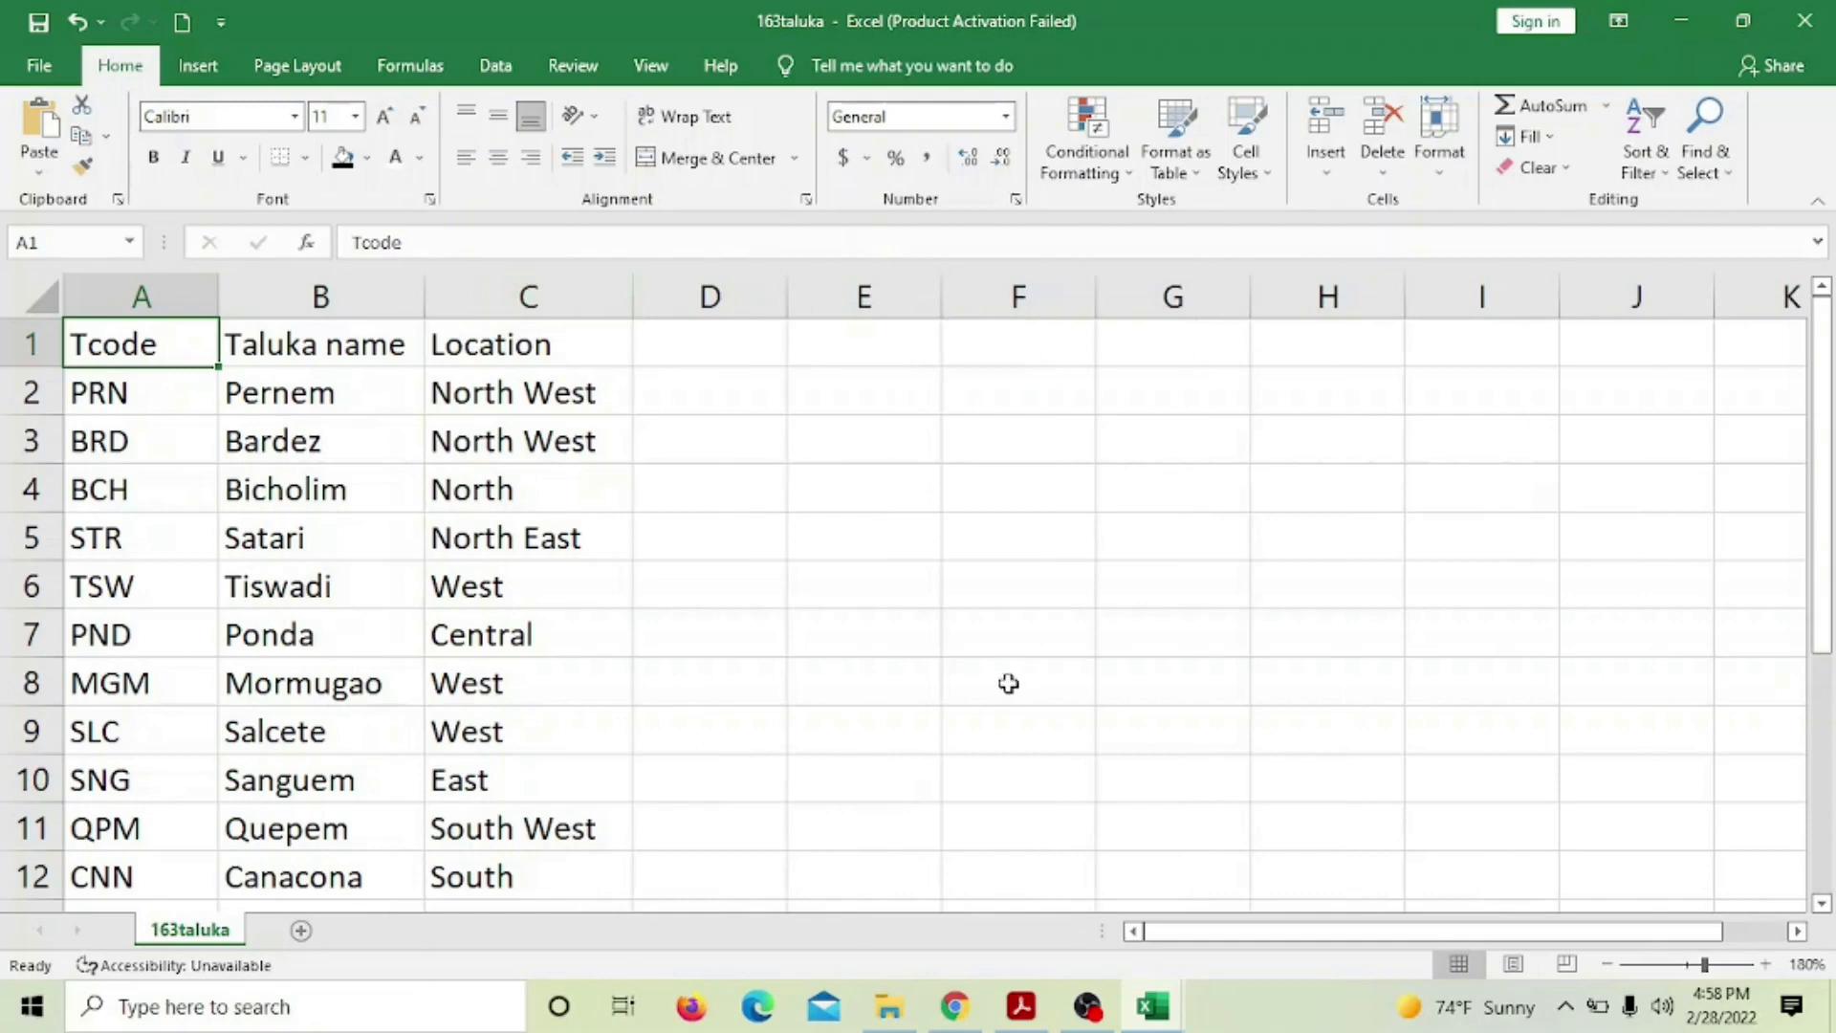
pyautogui.scroll(-1, 1012, 667)
pyautogui.scroll(1, 1011, 667)
# Read question 18's lookup task, then select D6 in 163resort for the Taluka lookup
pyautogui.click(1021, 1006)
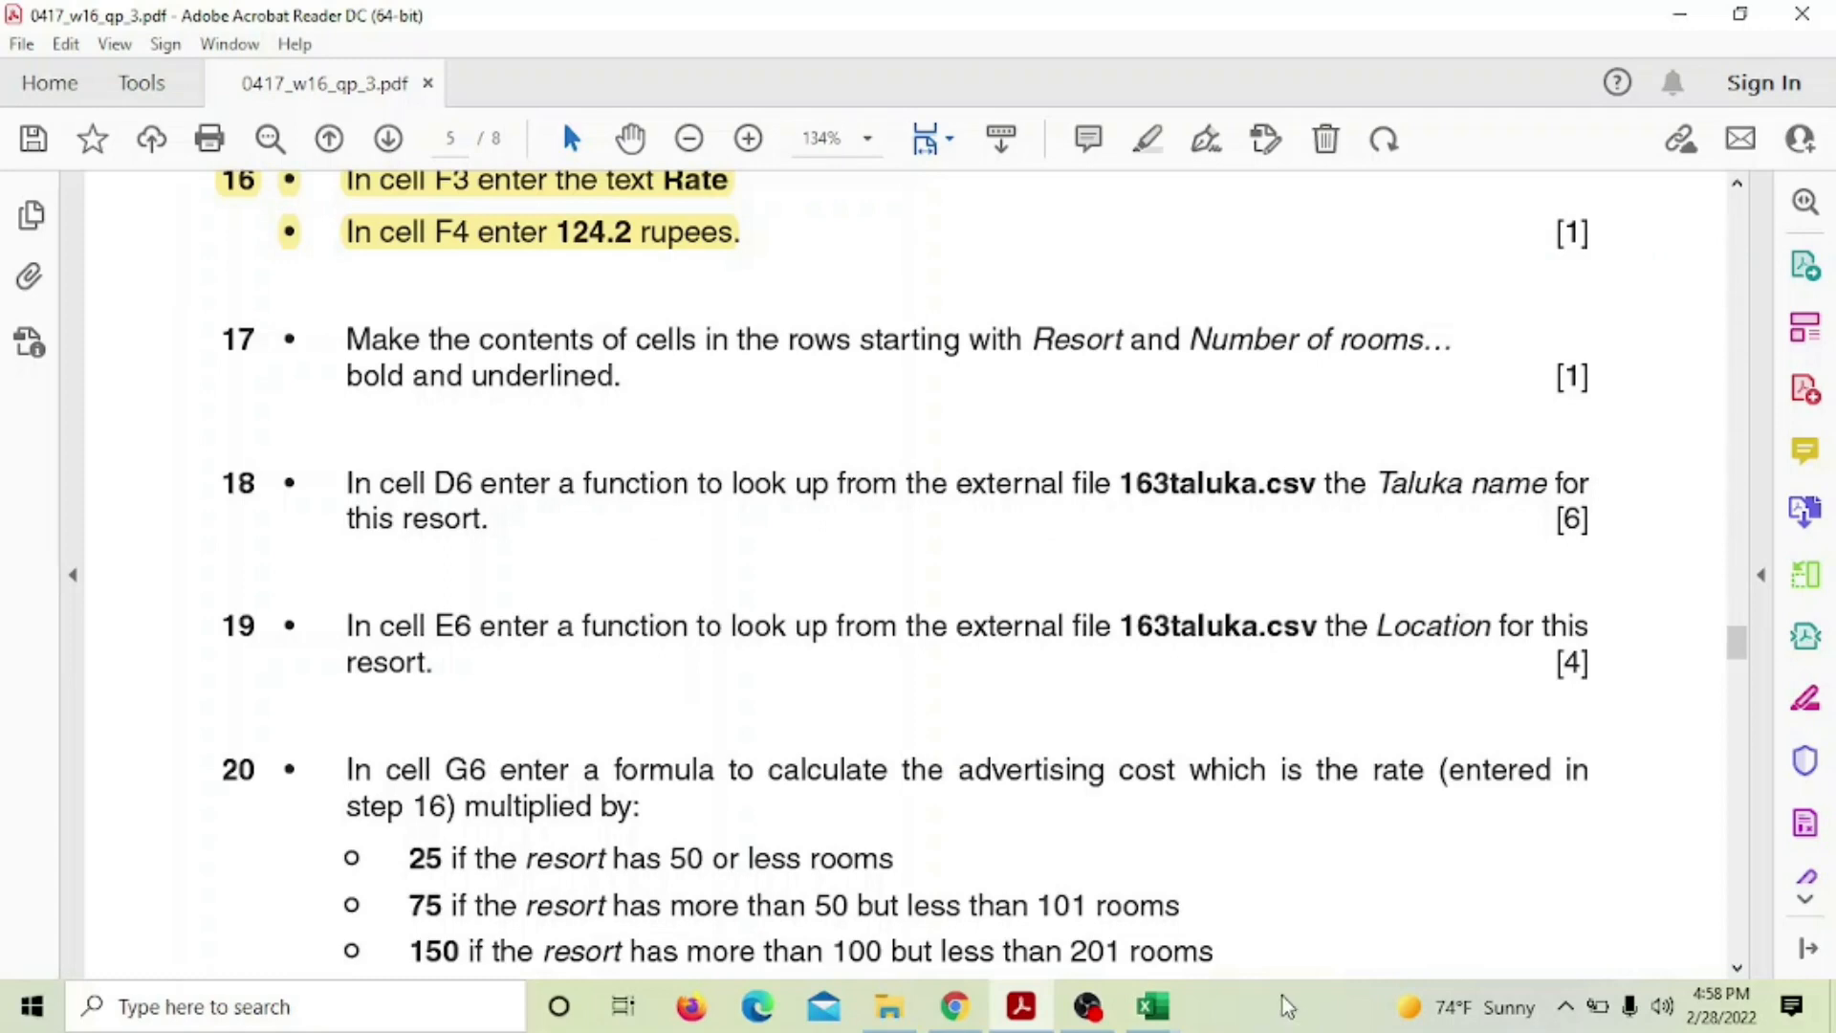
pyautogui.moveTo(1152, 1006)
pyautogui.click(1115, 836)
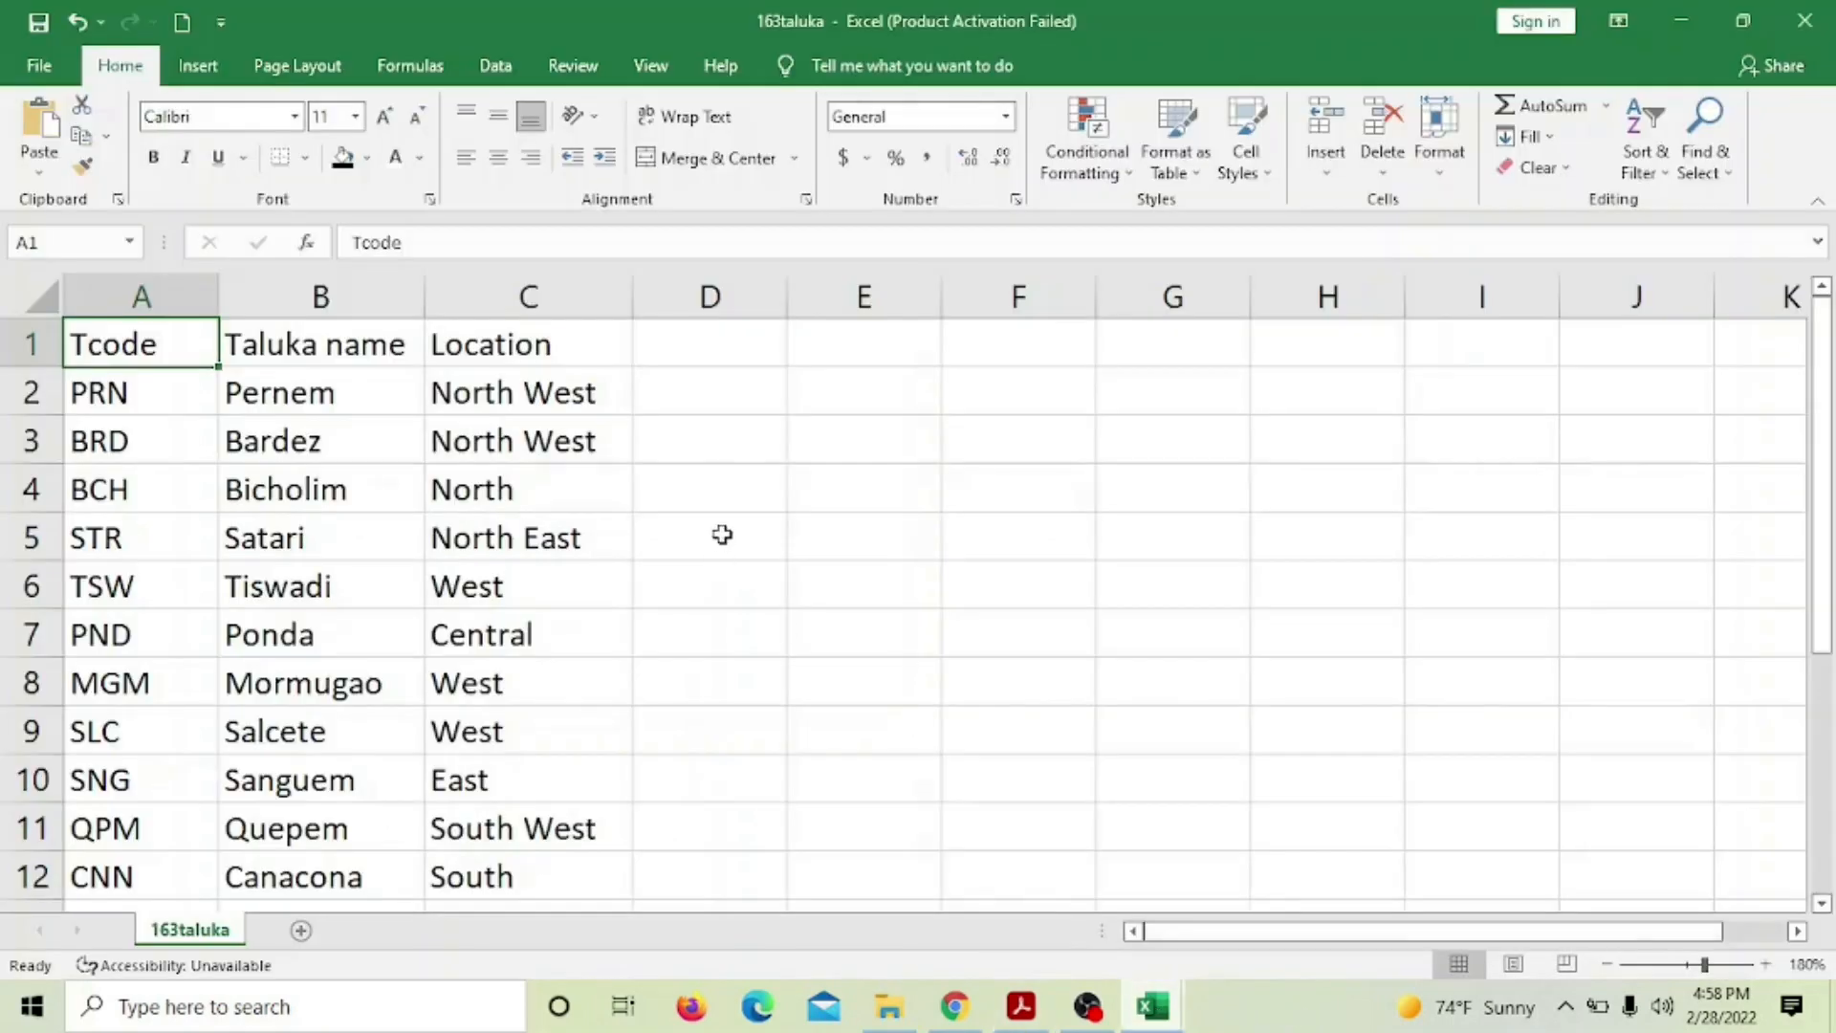
pyautogui.click(1045, 904)
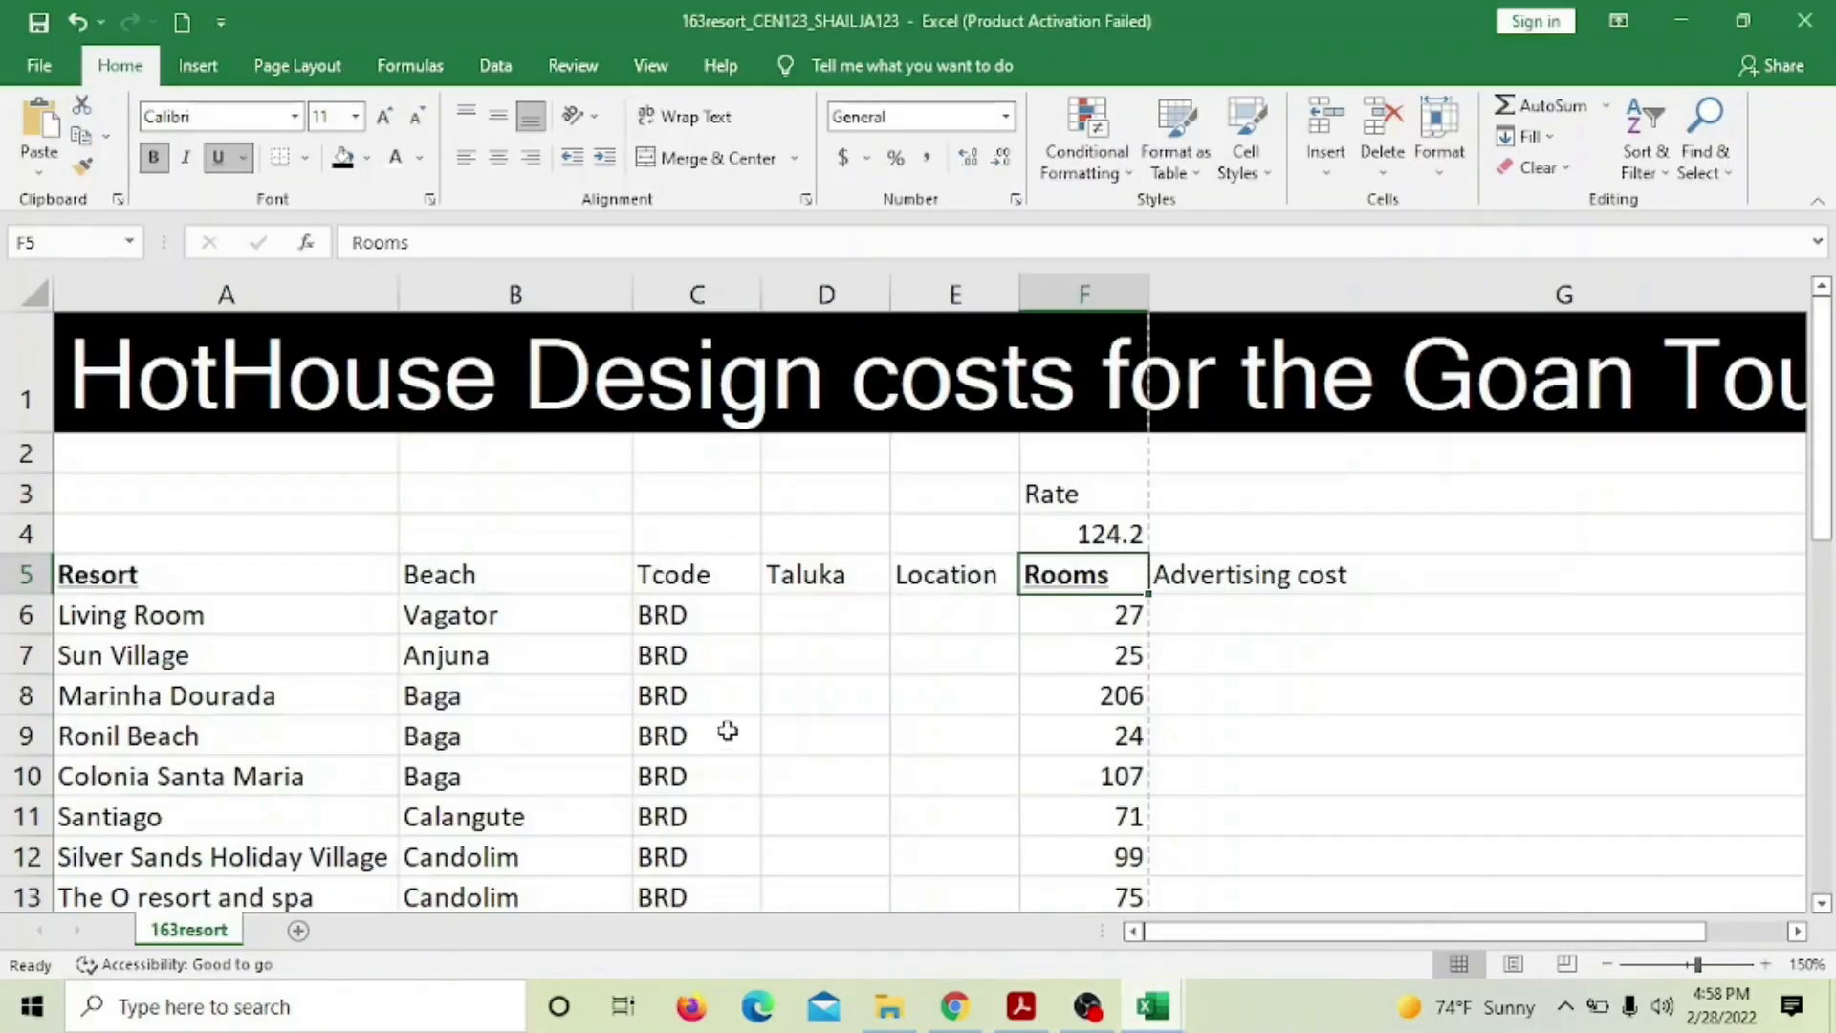
pyautogui.click(835, 610)
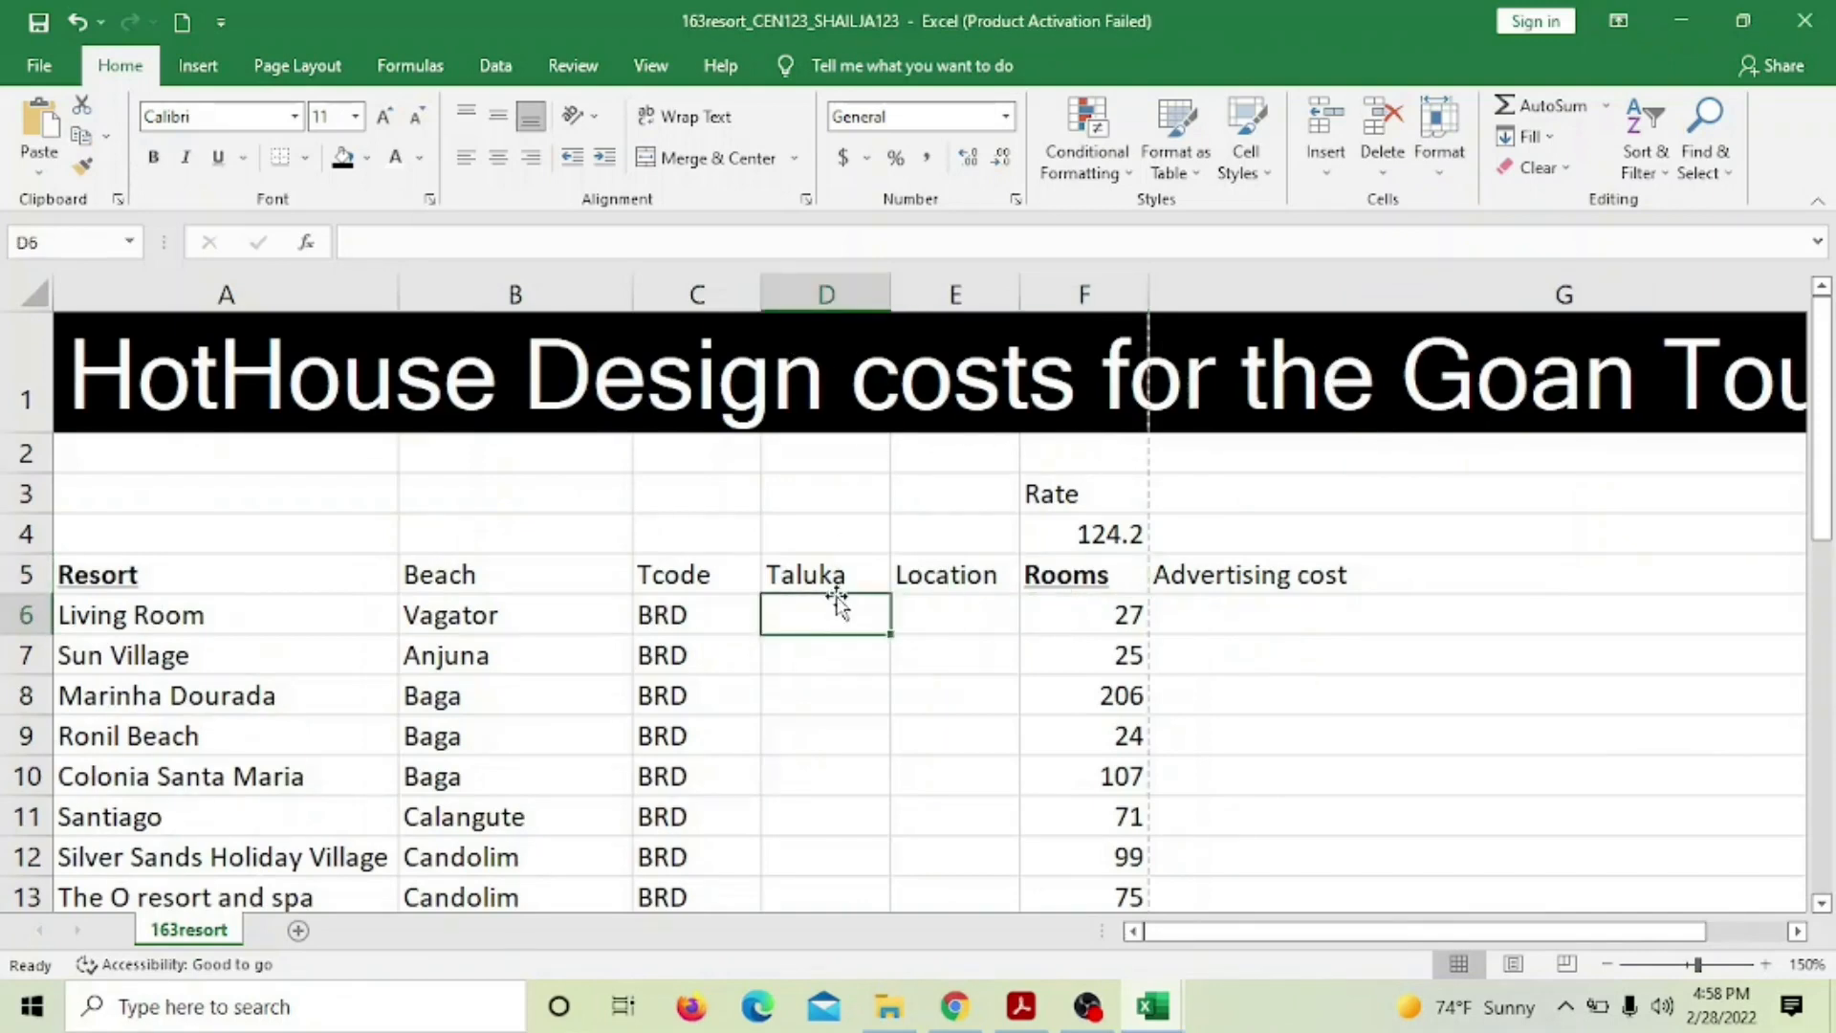
pyautogui.scroll(-1, 838, 604)
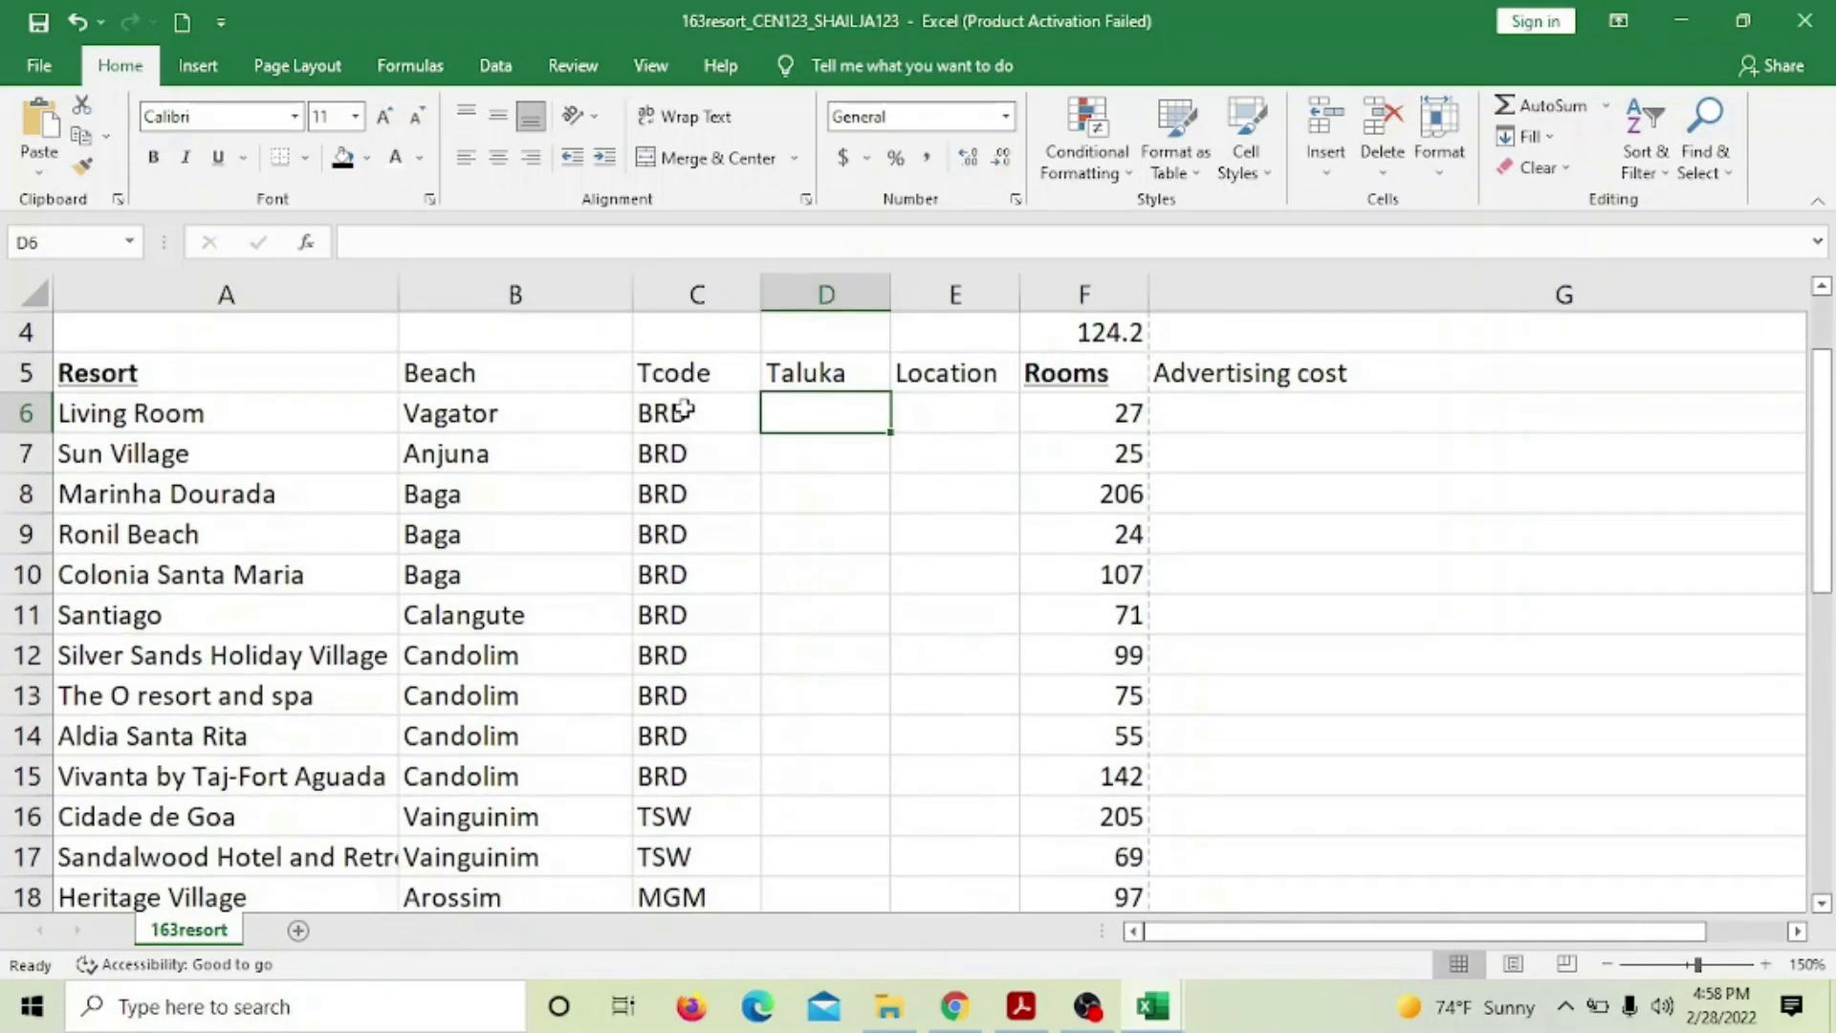
pyautogui.scroll(-5, 708, 543)
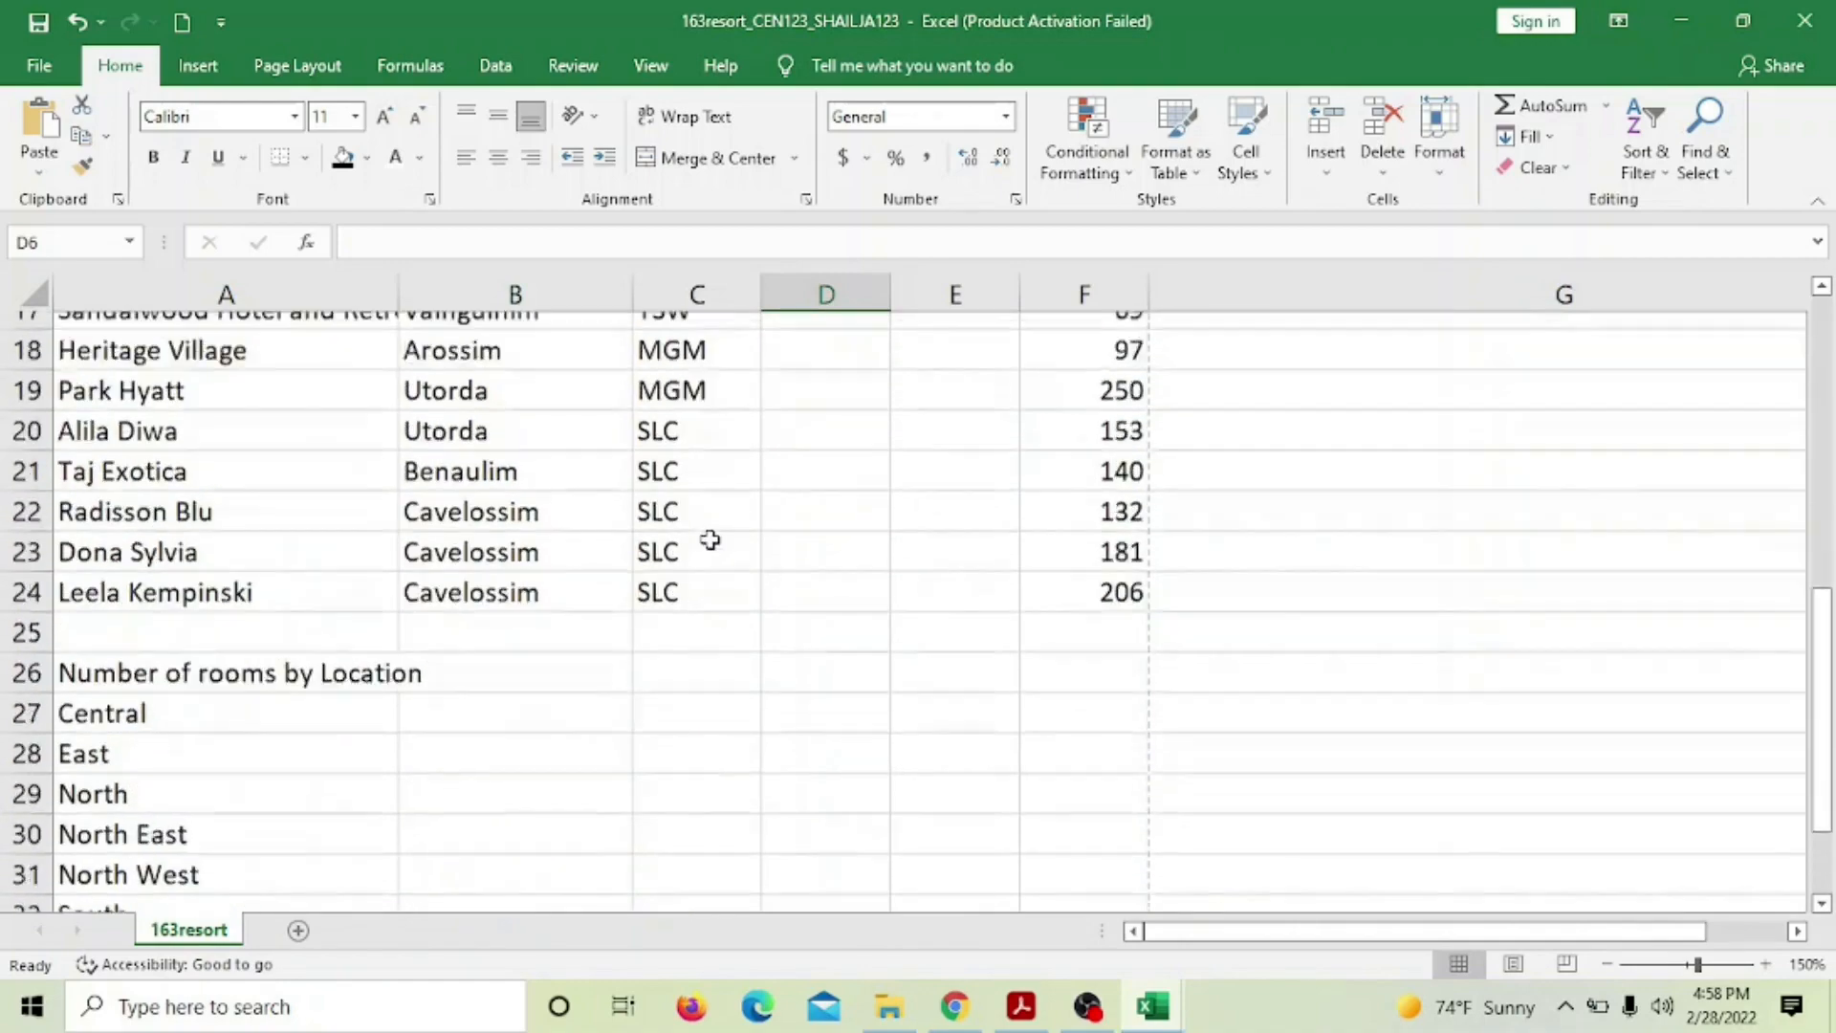
pyautogui.scroll(5, 710, 540)
pyautogui.scroll(-6, 708, 528)
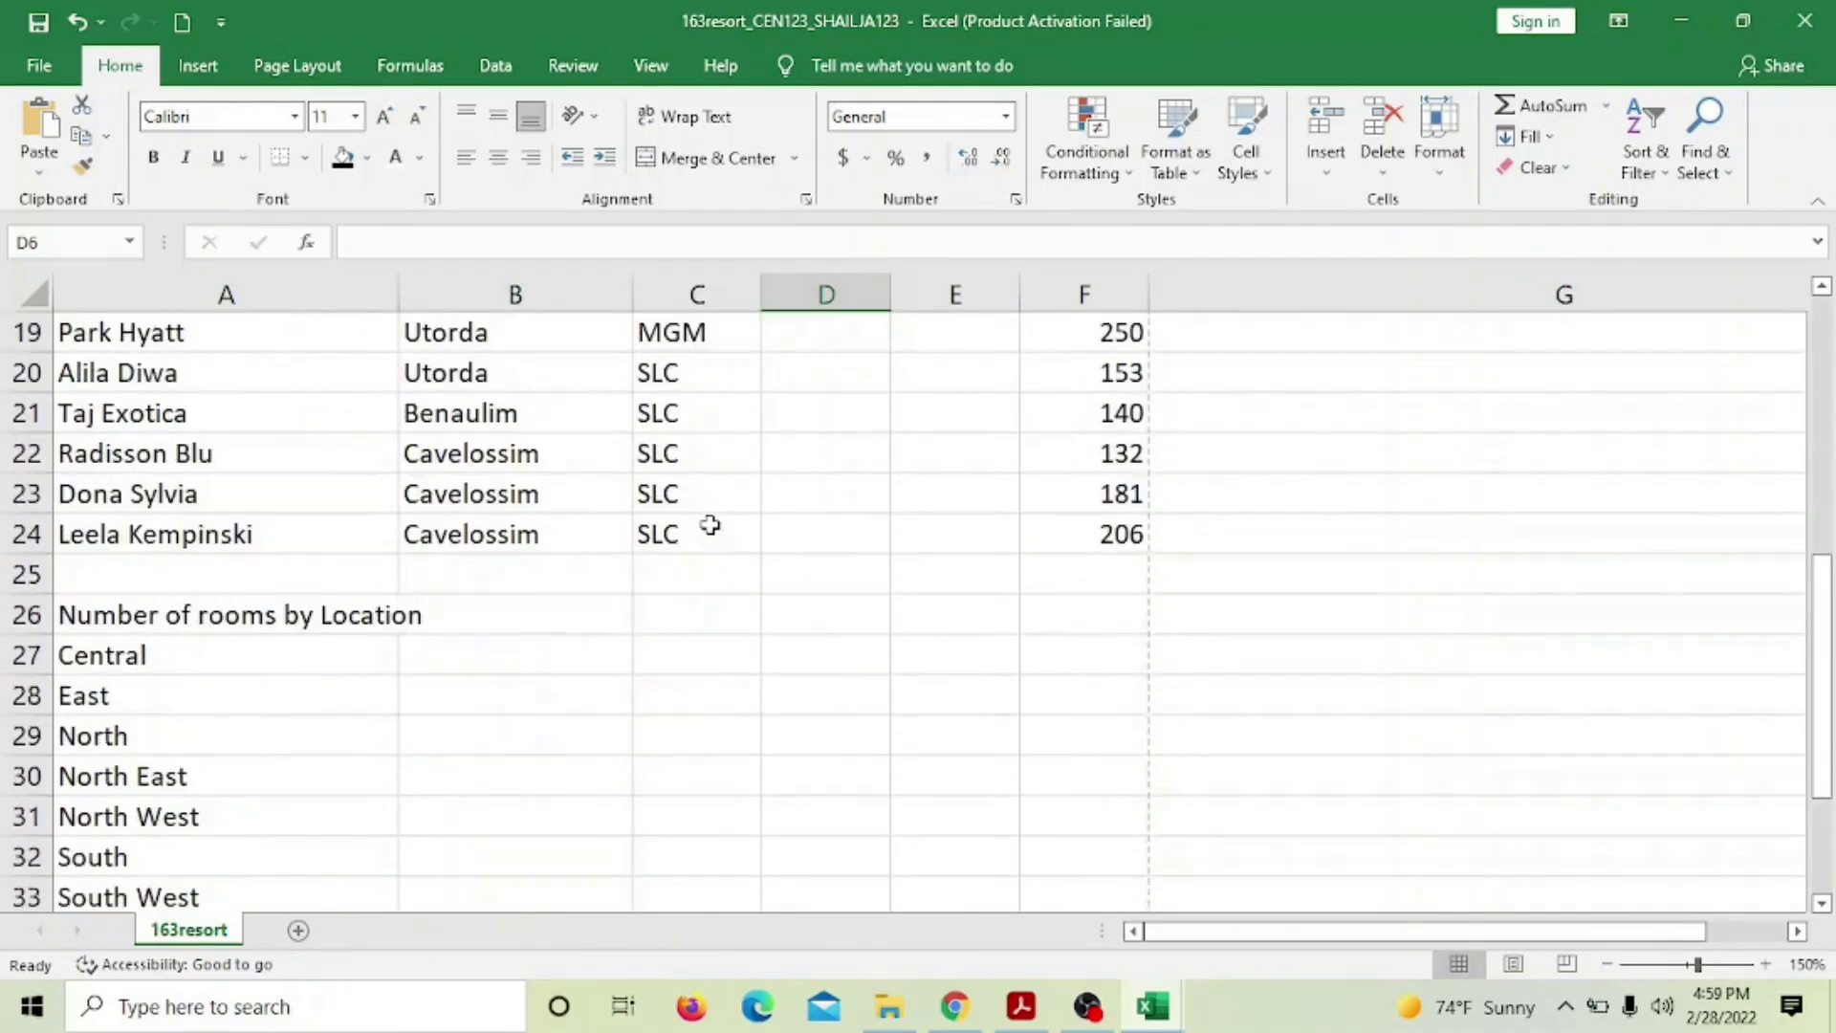
pyautogui.scroll(-2, 708, 525)
pyautogui.scroll(8, 709, 524)
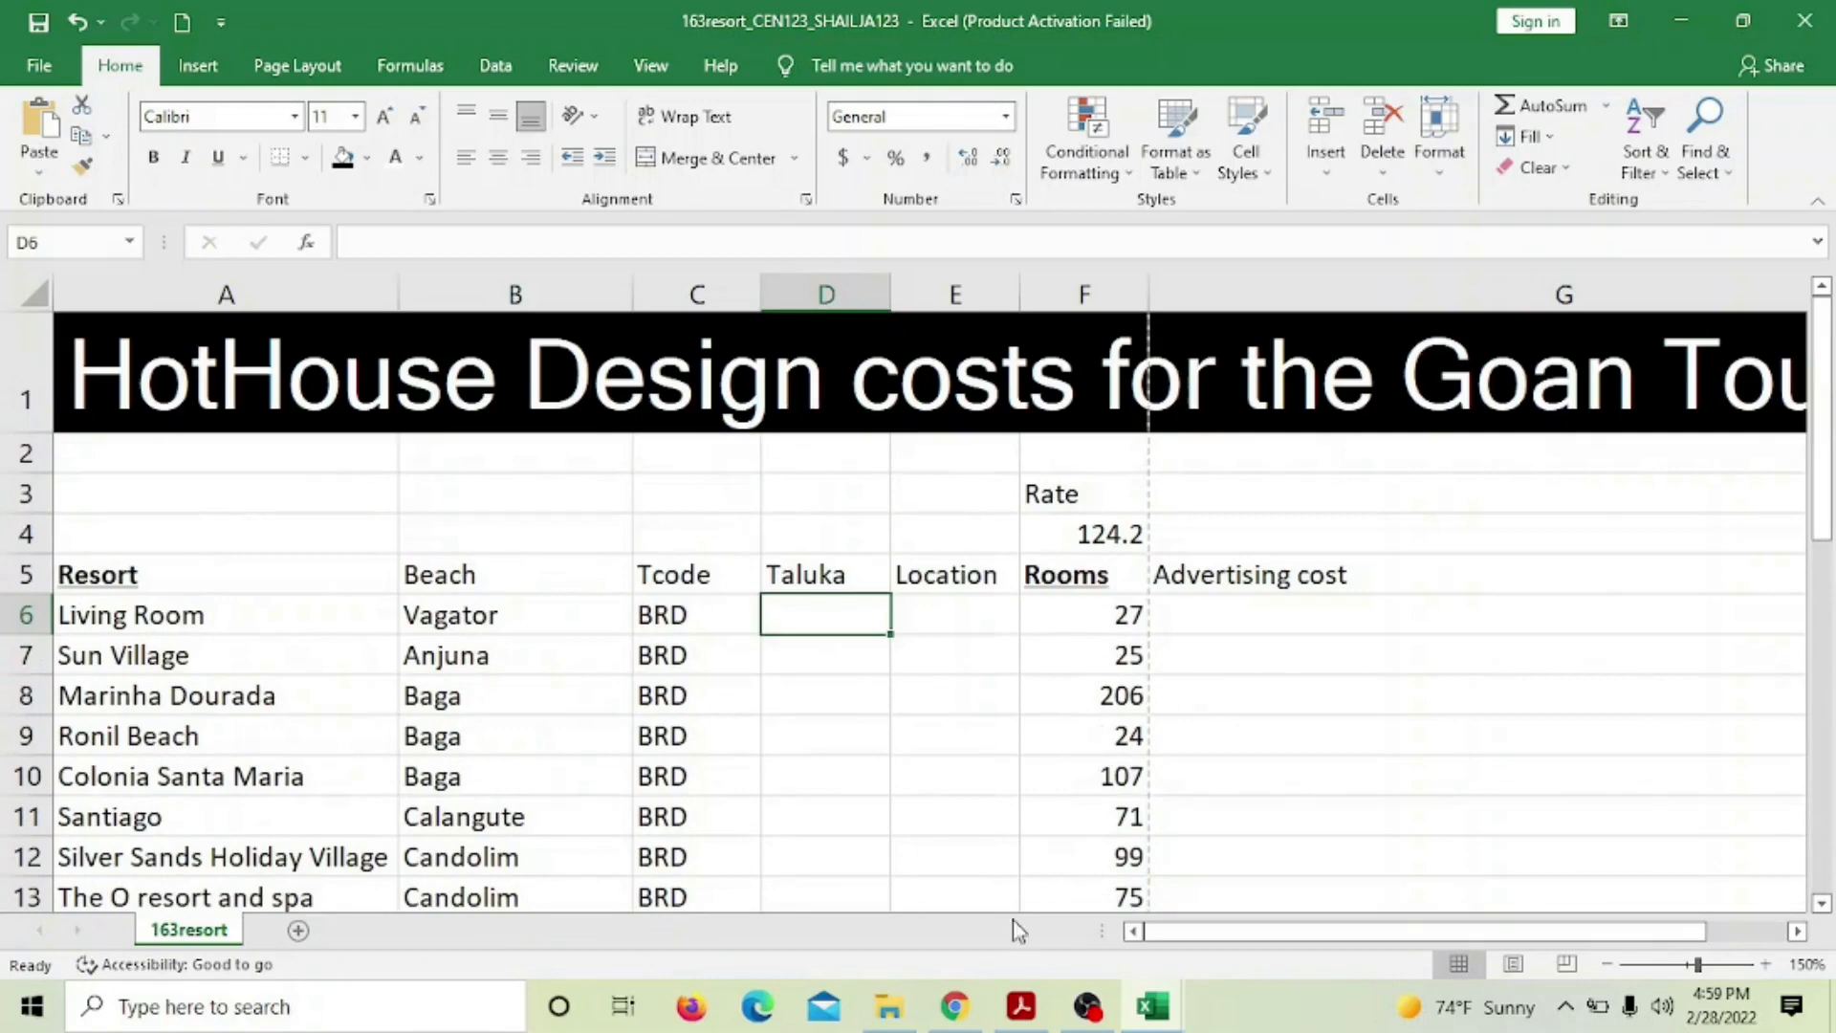
# Compare the taluka codes in 163taluka against 163resort, ending back in 163resort
pyautogui.moveTo(1155, 1009)
pyautogui.click(1326, 923)
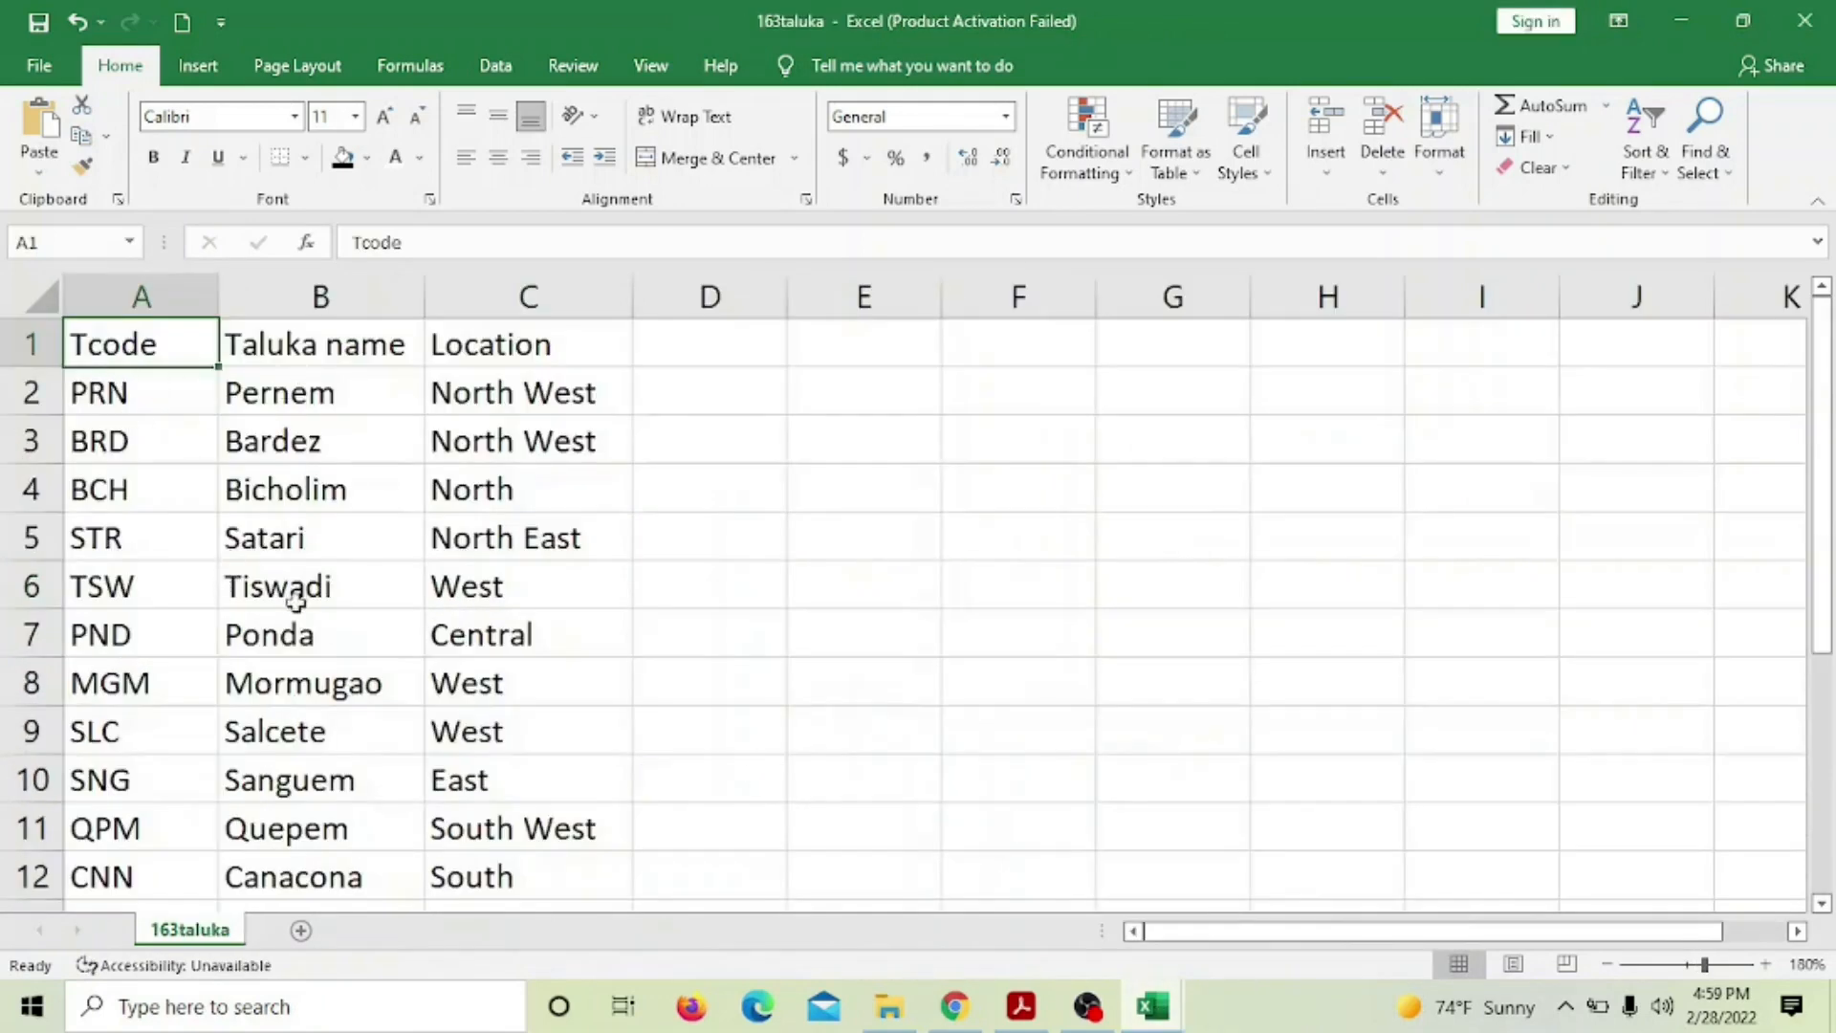
pyautogui.scroll(-1, 296, 624)
pyautogui.scroll(1, 304, 612)
pyautogui.moveTo(1155, 1015)
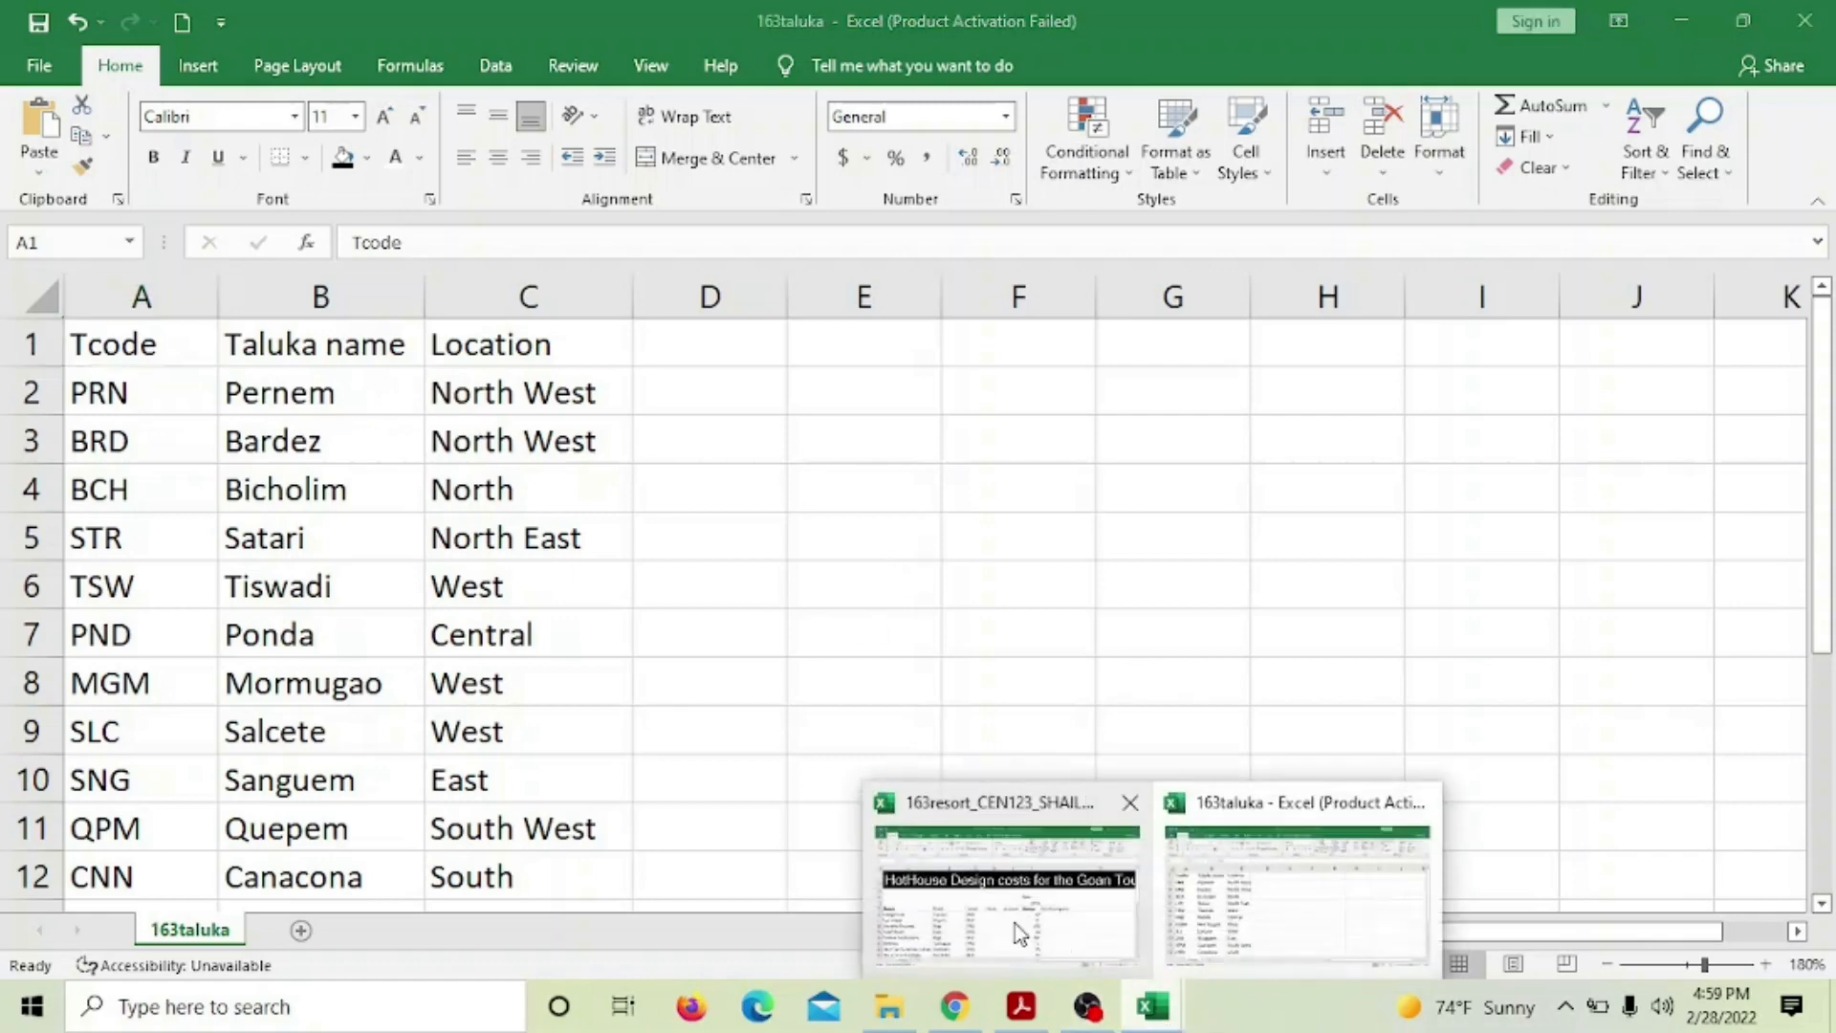
pyautogui.click(1014, 923)
pyautogui.scroll(-1, 889, 745)
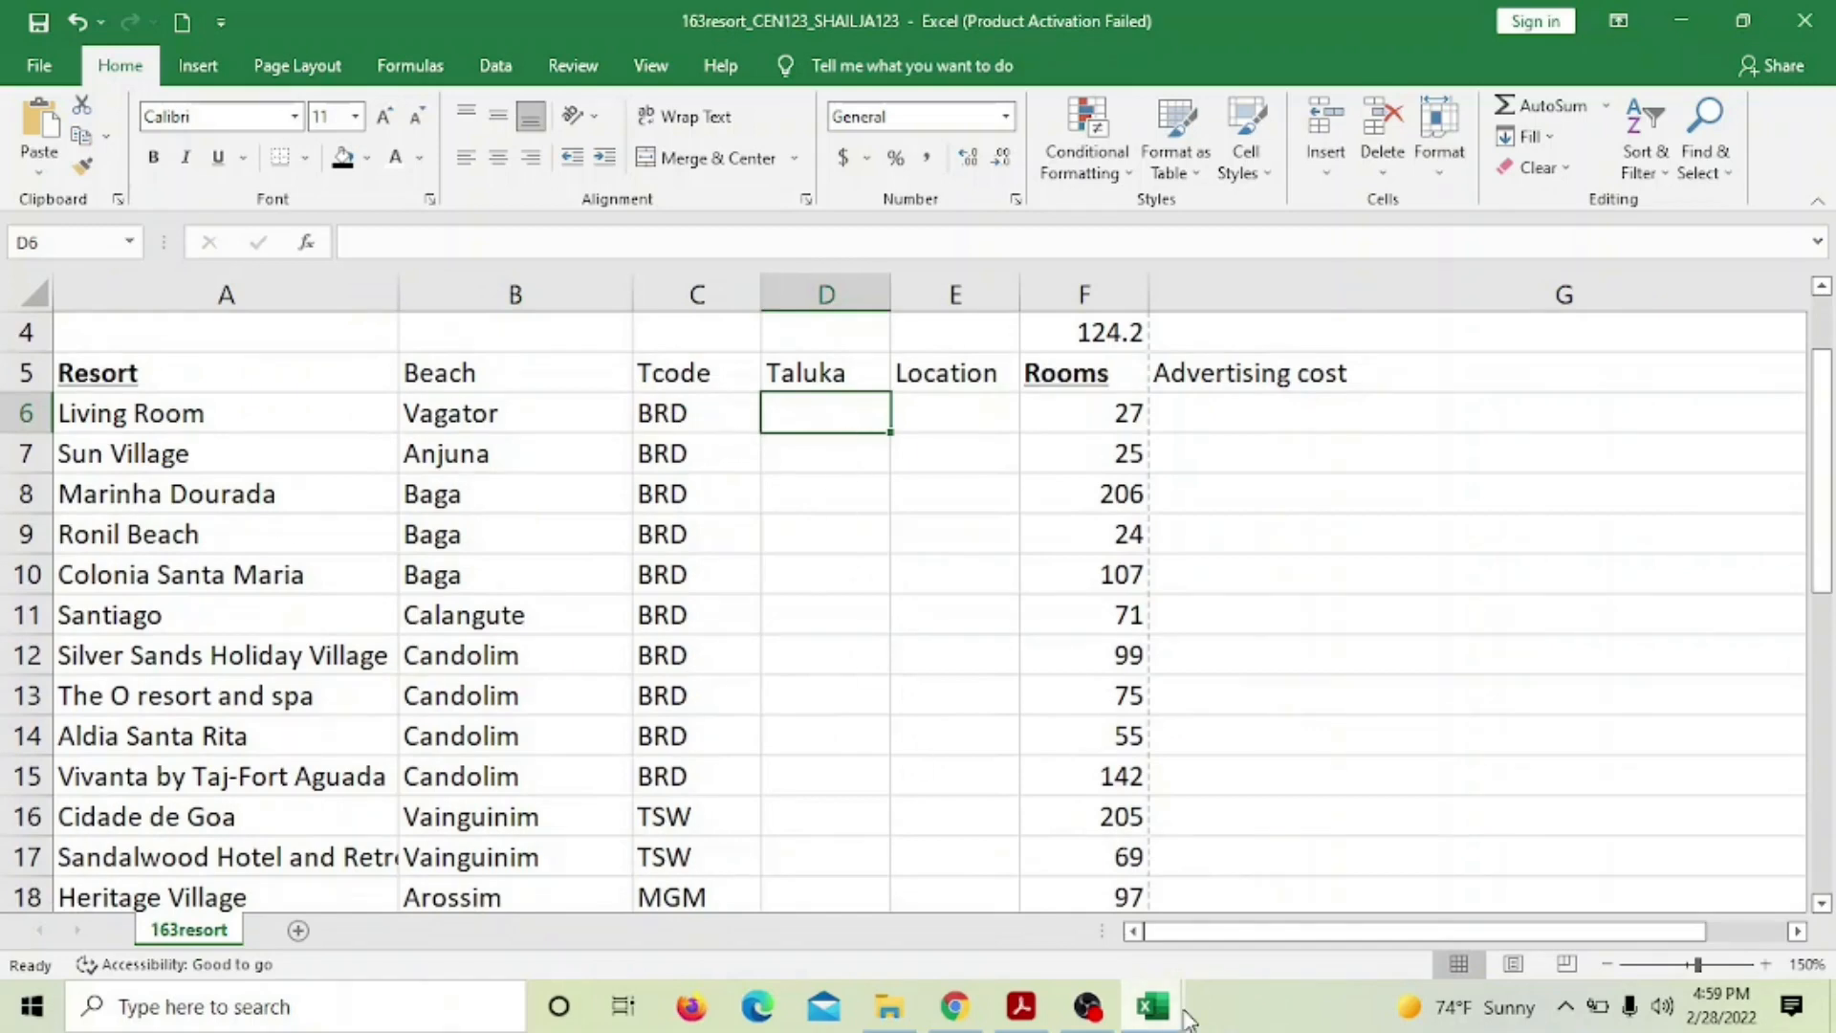
pyautogui.moveTo(1155, 1006)
pyautogui.click(1213, 893)
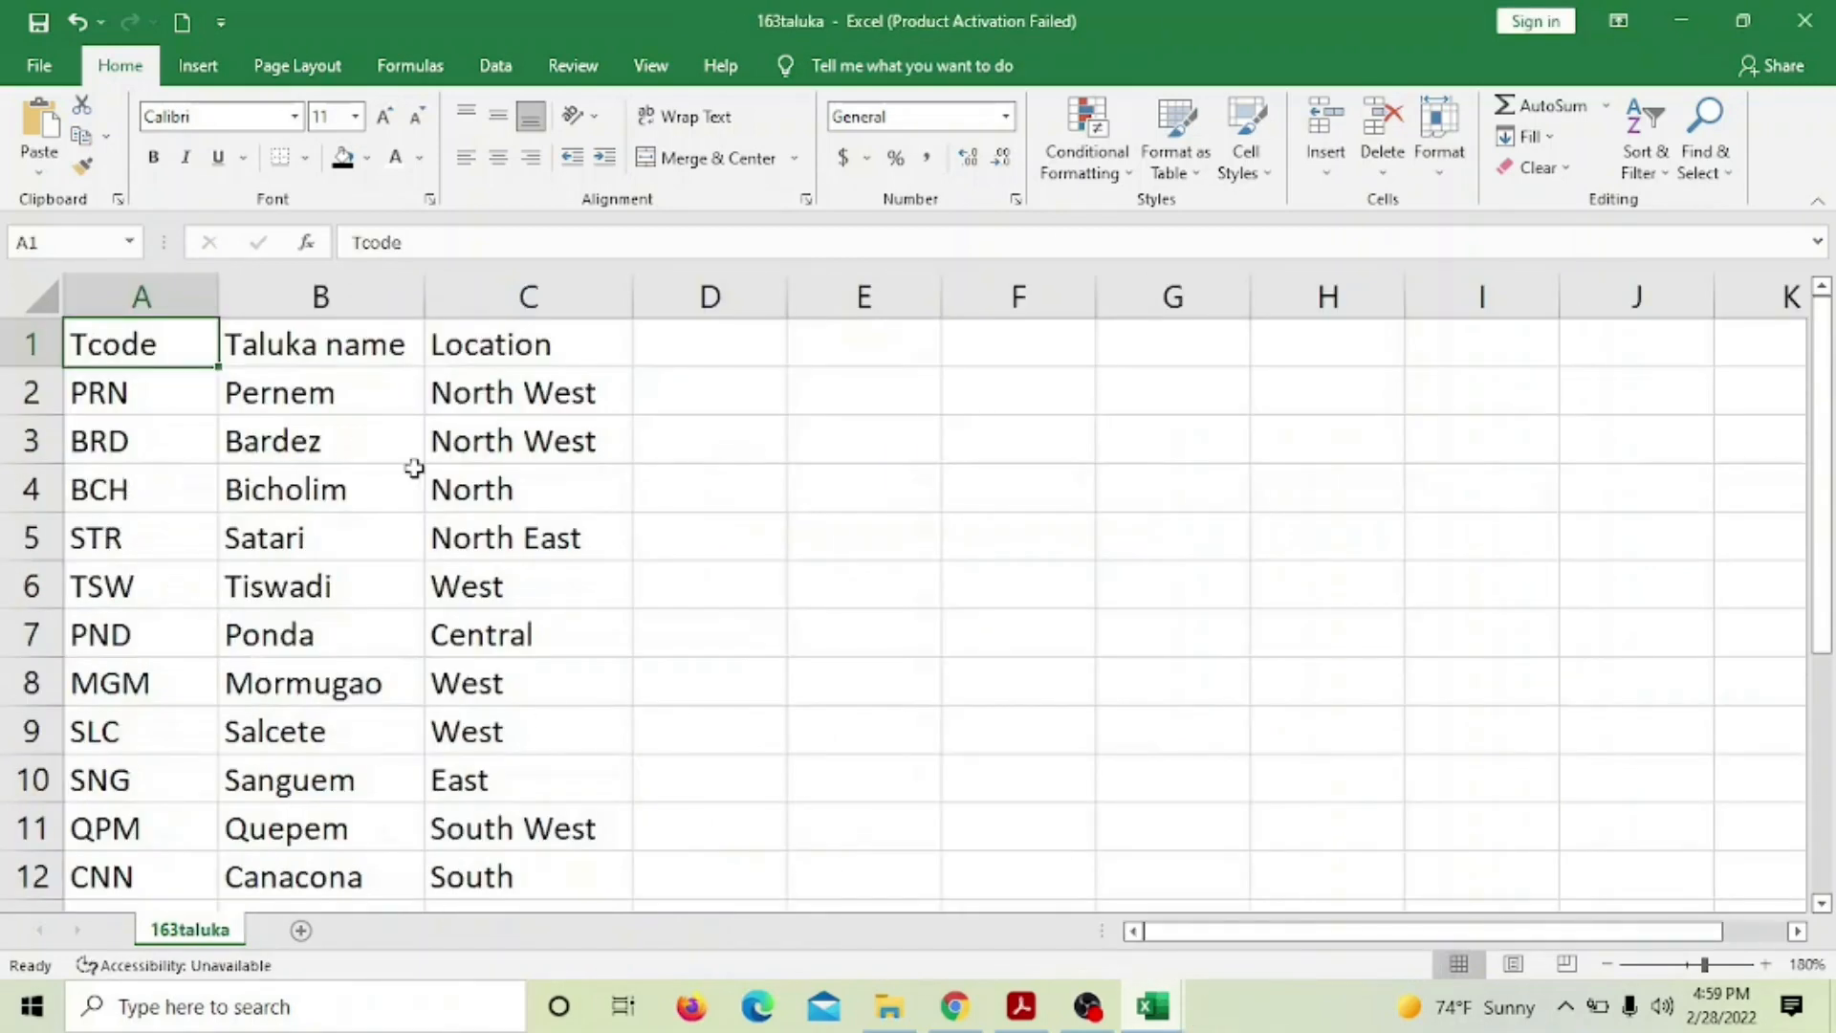
pyautogui.click(1165, 1015)
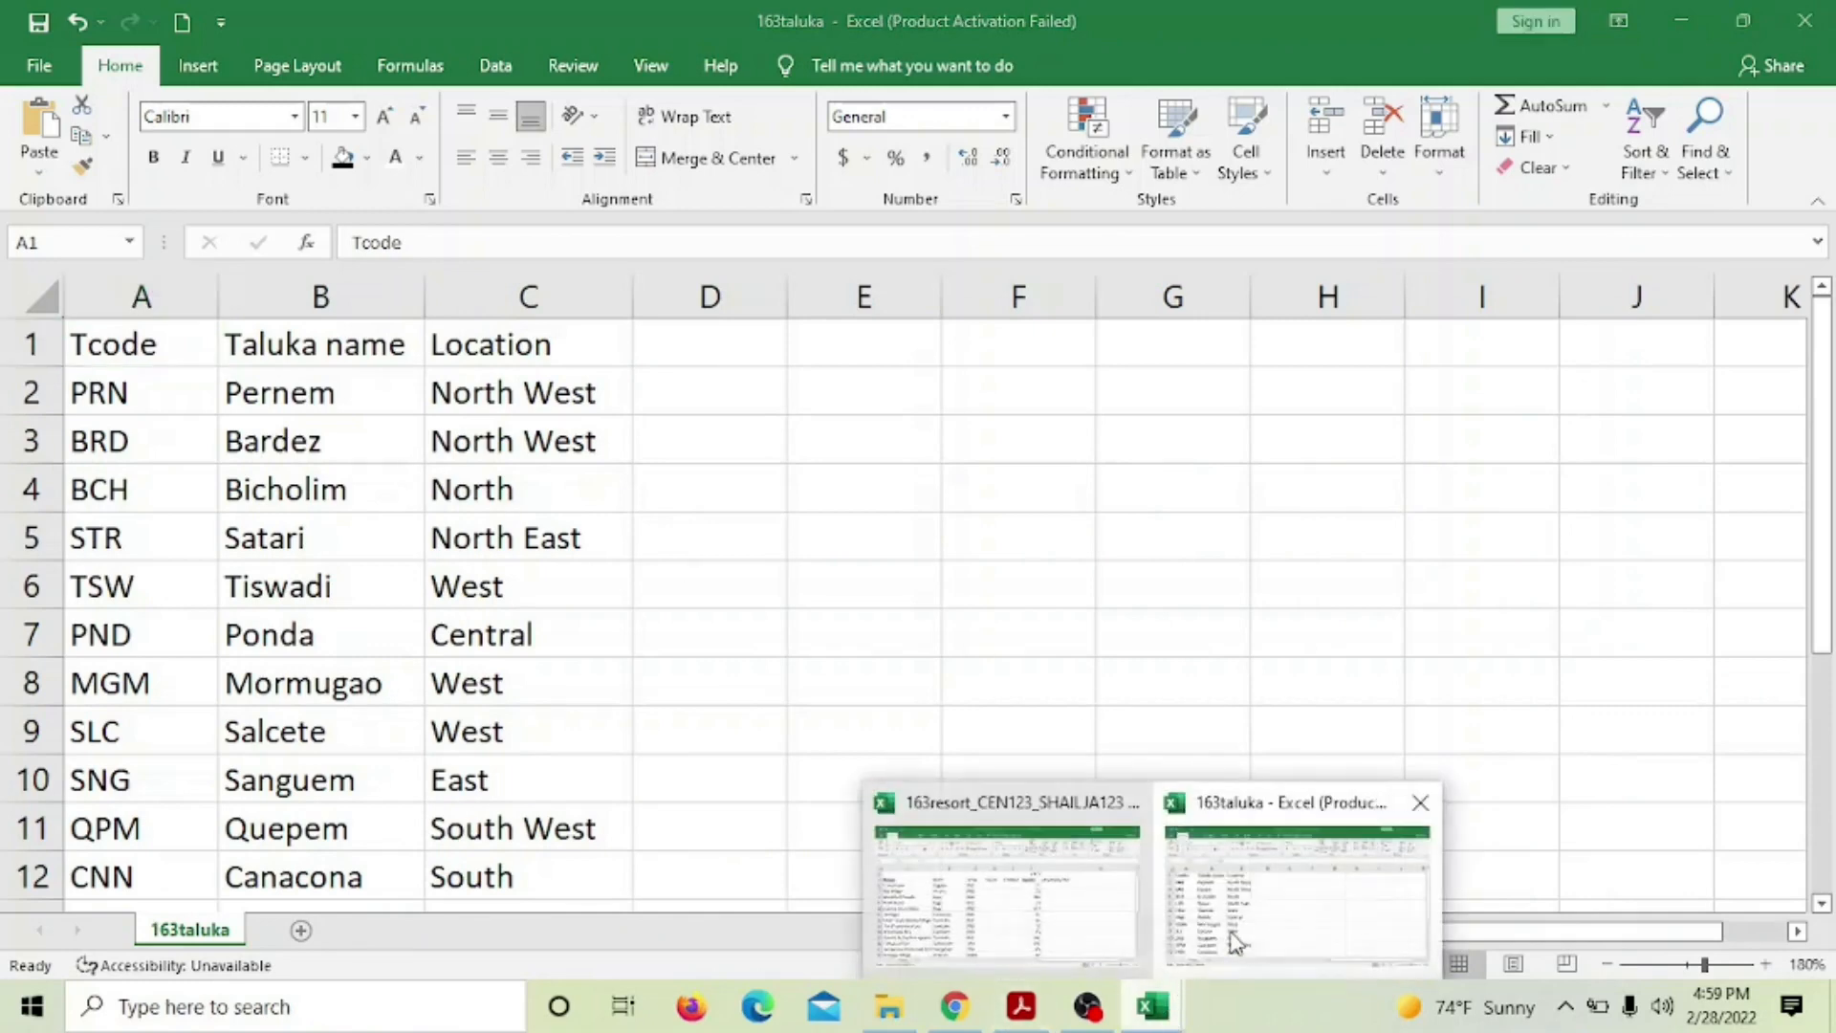
pyautogui.click(1291, 881)
pyautogui.moveTo(1165, 1015)
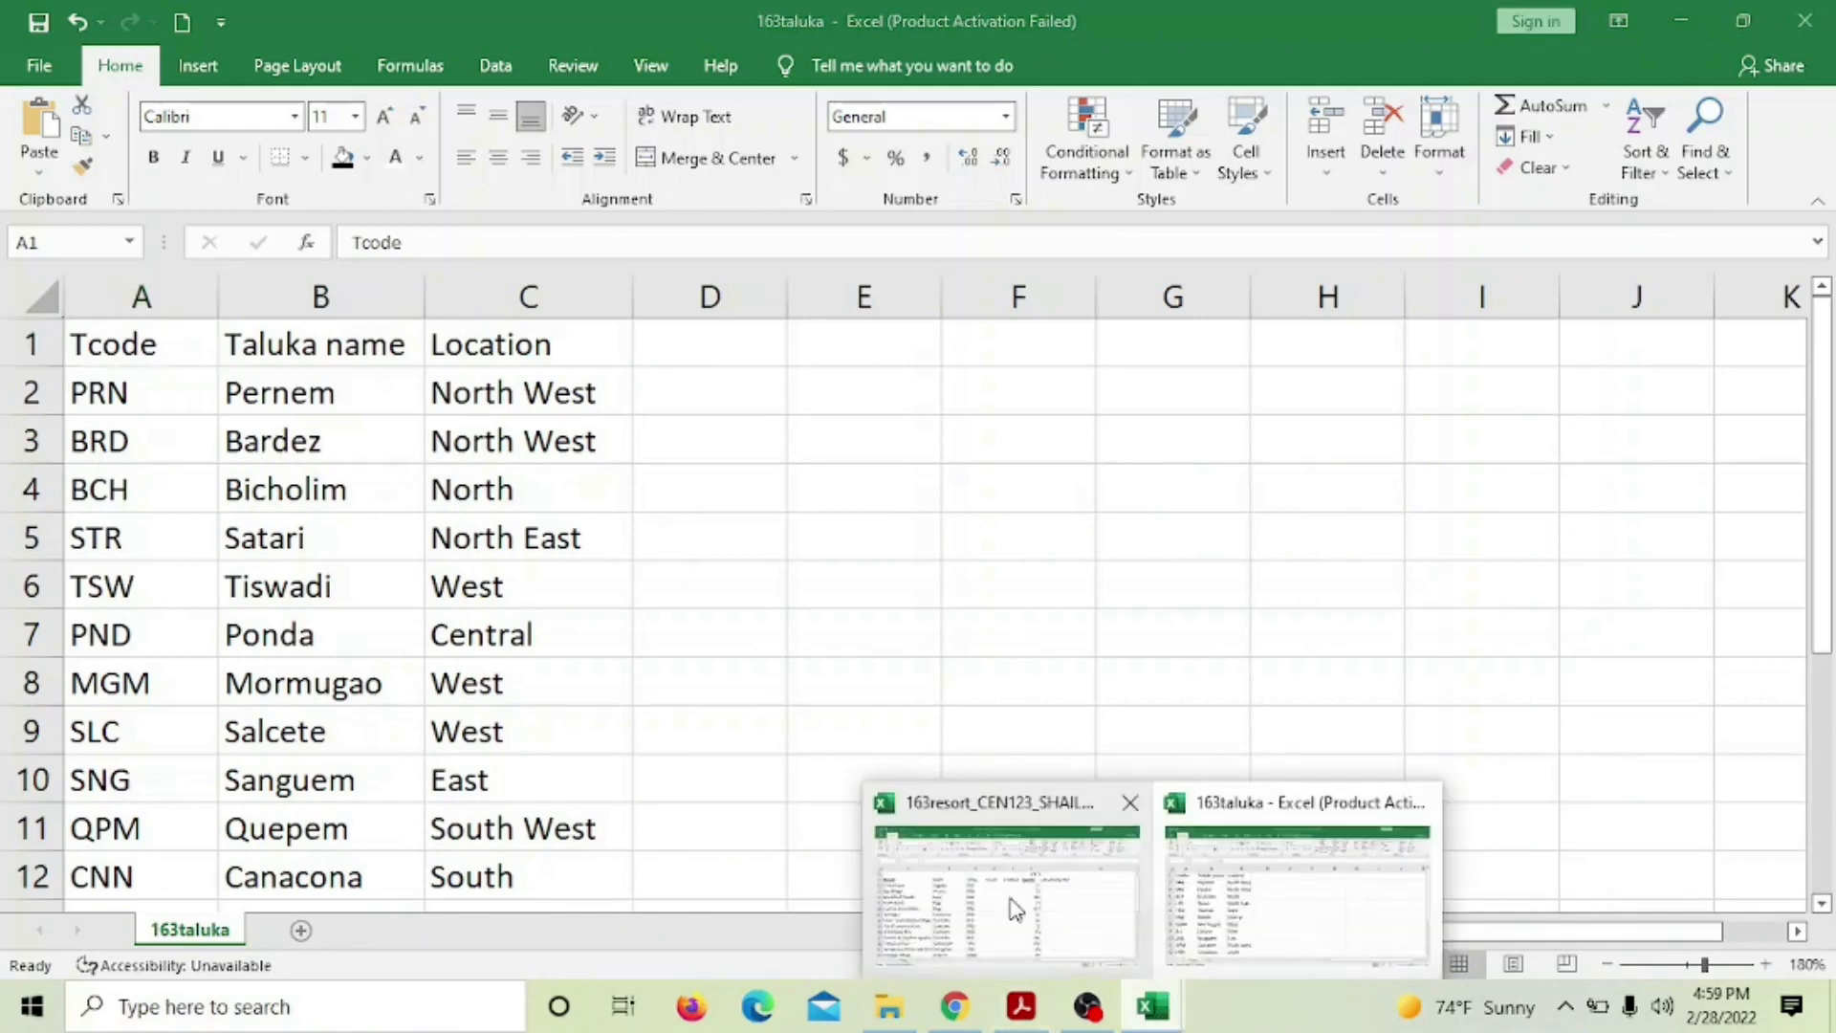
pyautogui.click(1008, 909)
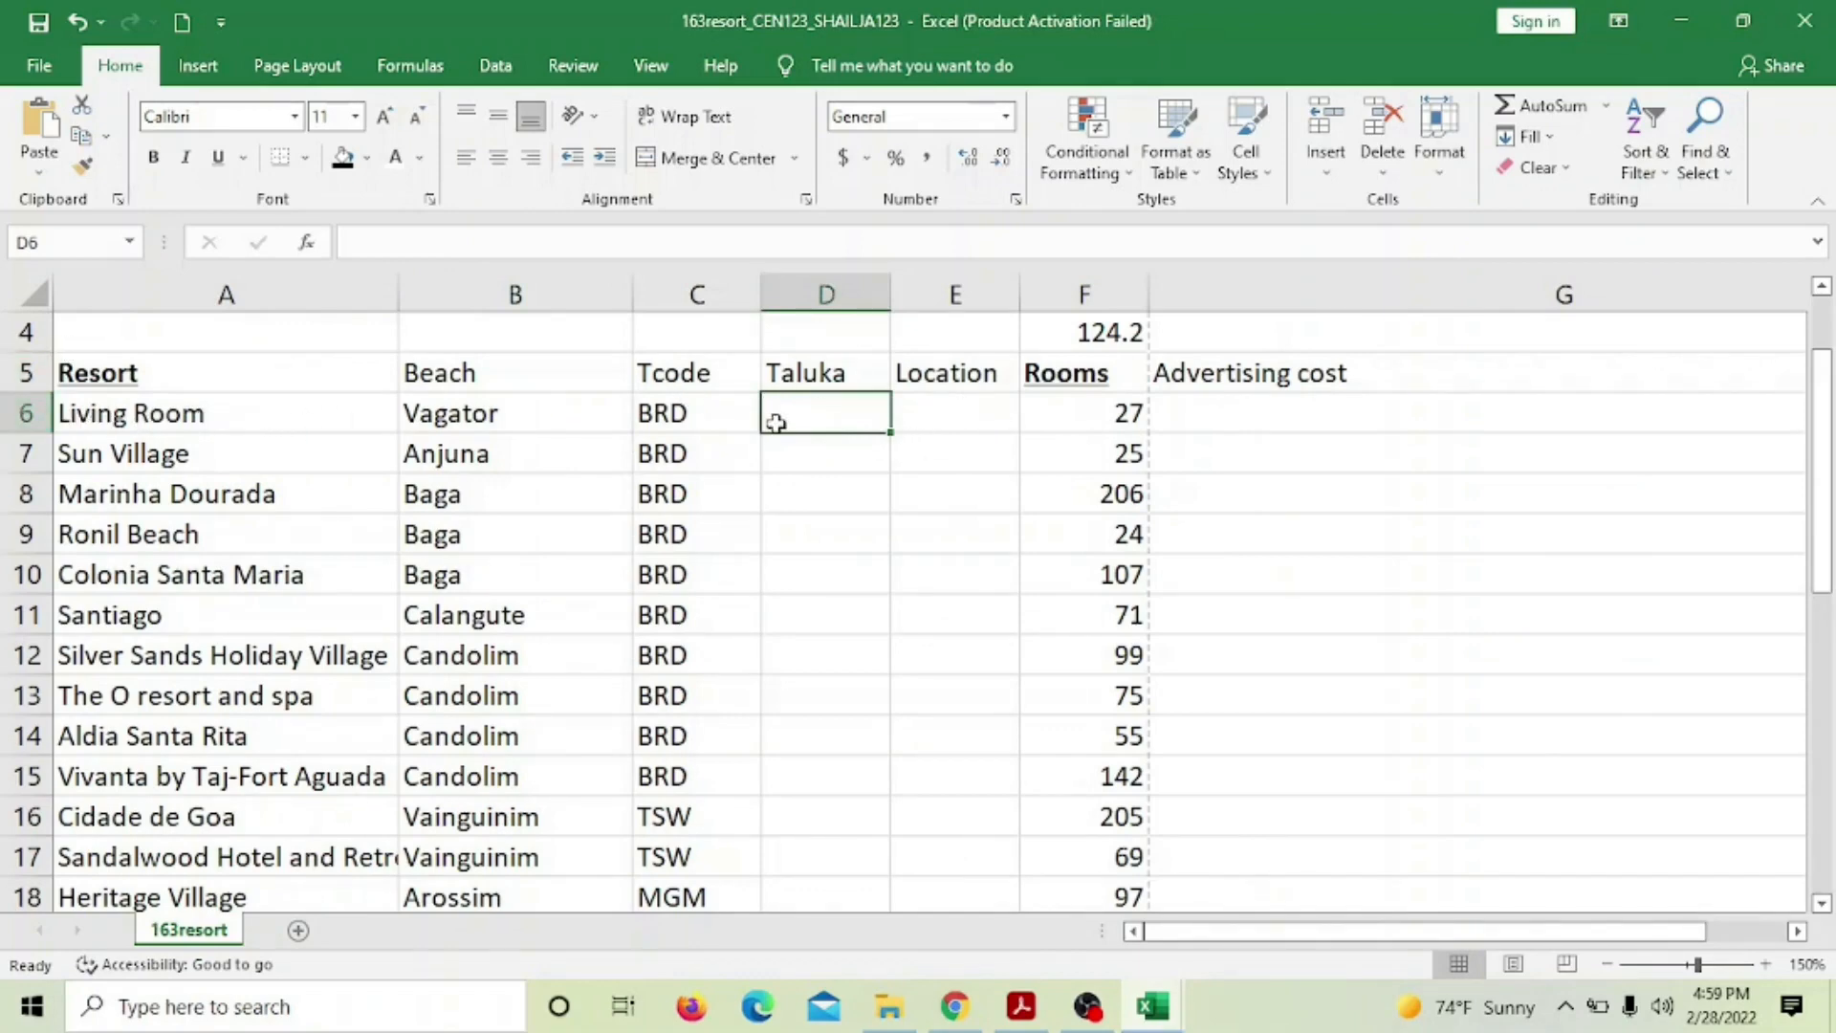
# Enter =VLOOKUP(C6,'163taluka.csv'!$A$2:$B$12,2,FALSE) in D6 so it returns Bardez
pyautogui.write('=')
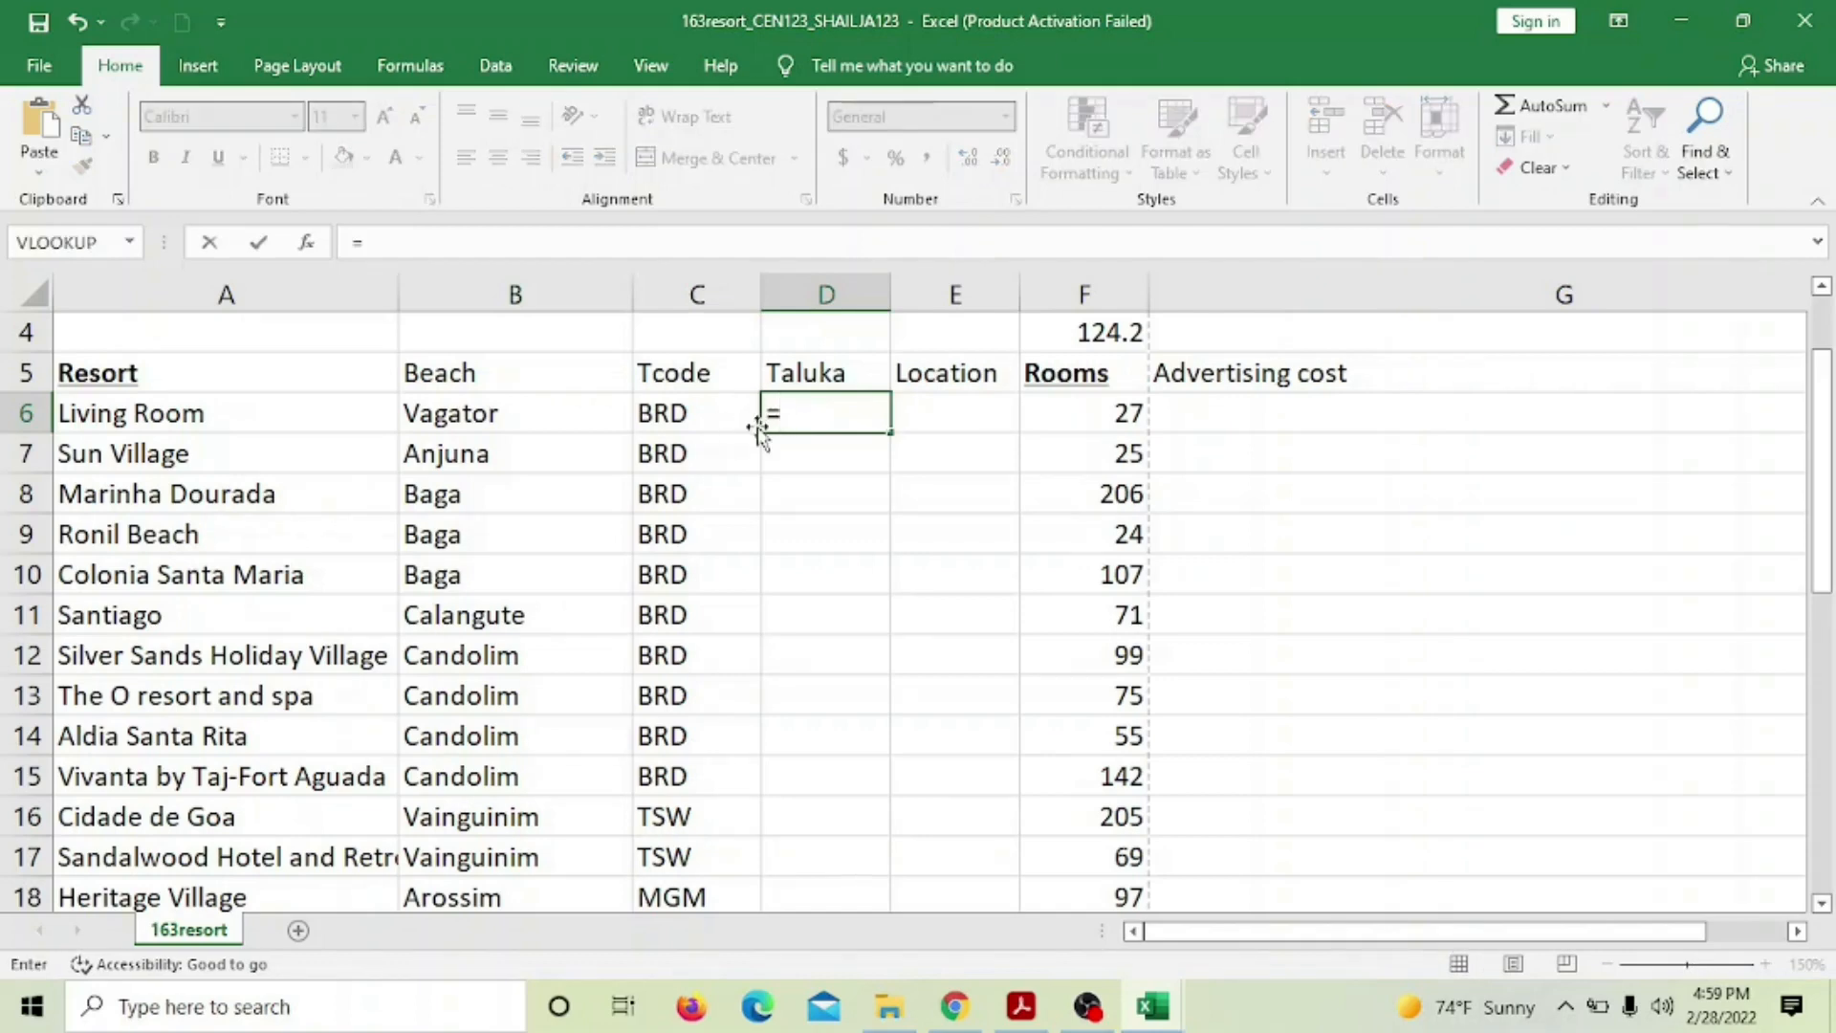
pyautogui.write('VLOO')
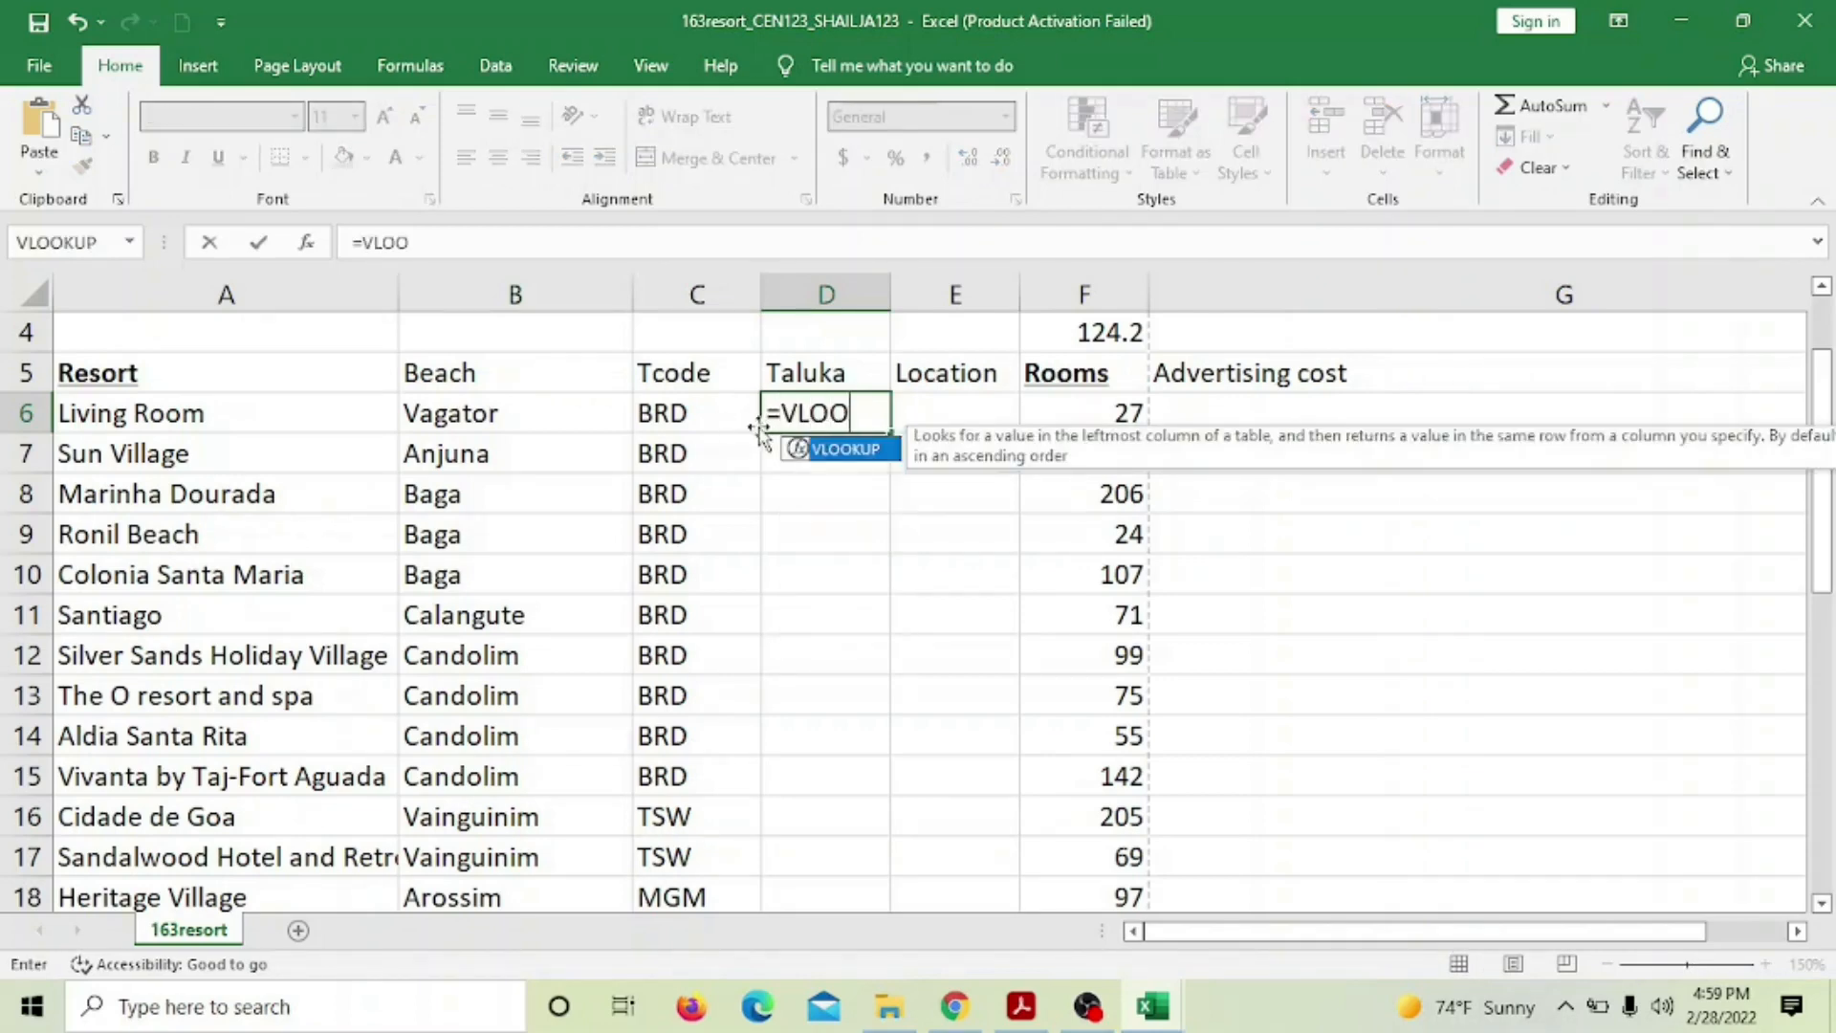
pyautogui.write('KUP(')
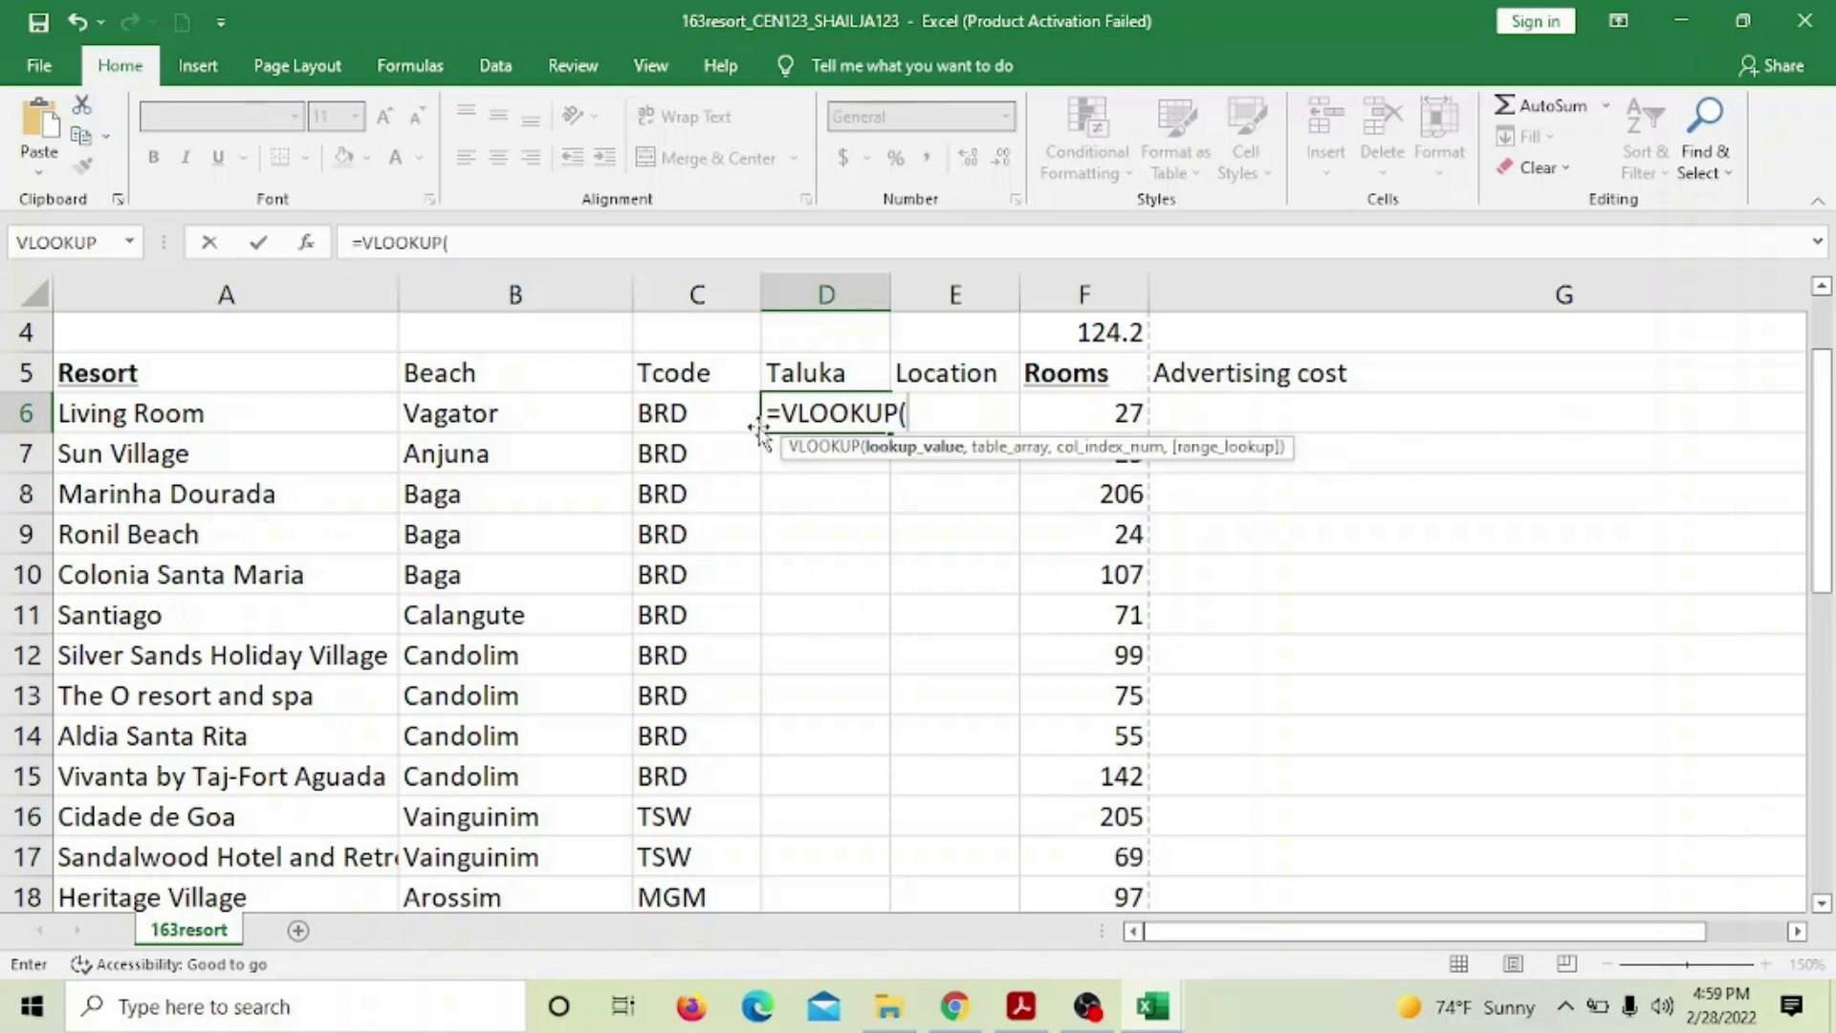
pyautogui.click(681, 425)
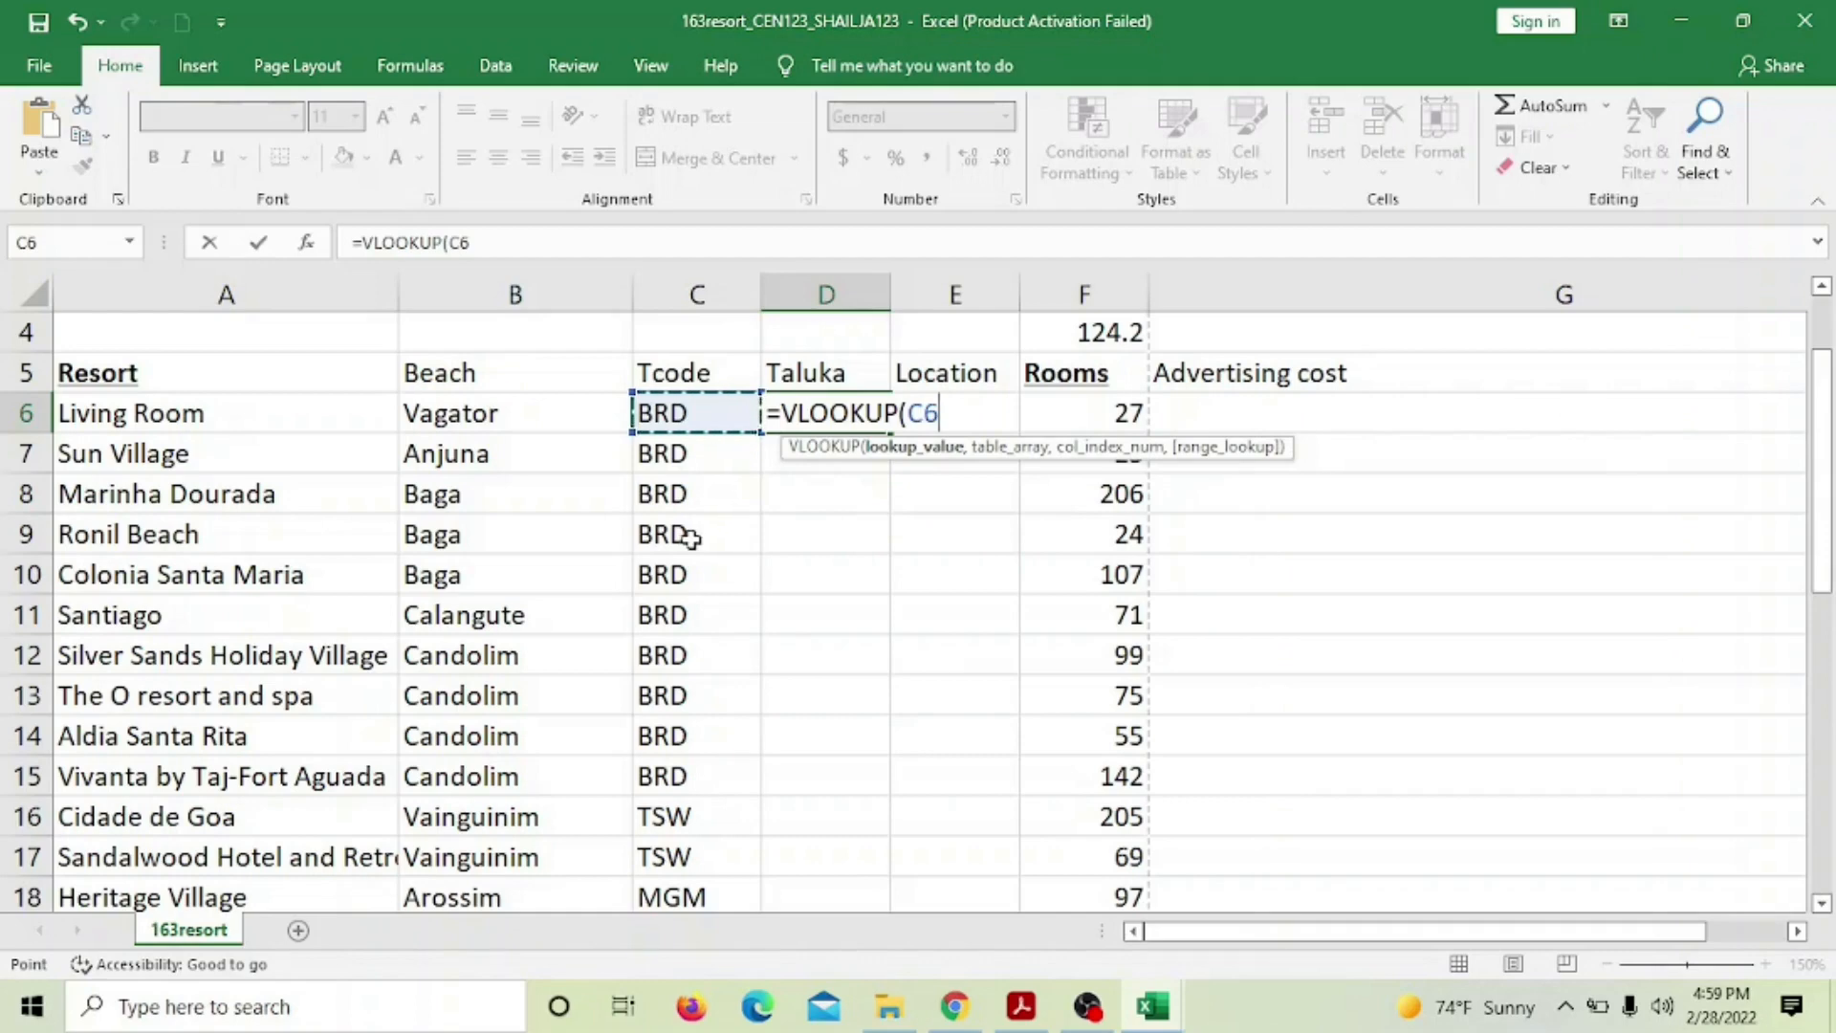
pyautogui.write(',')
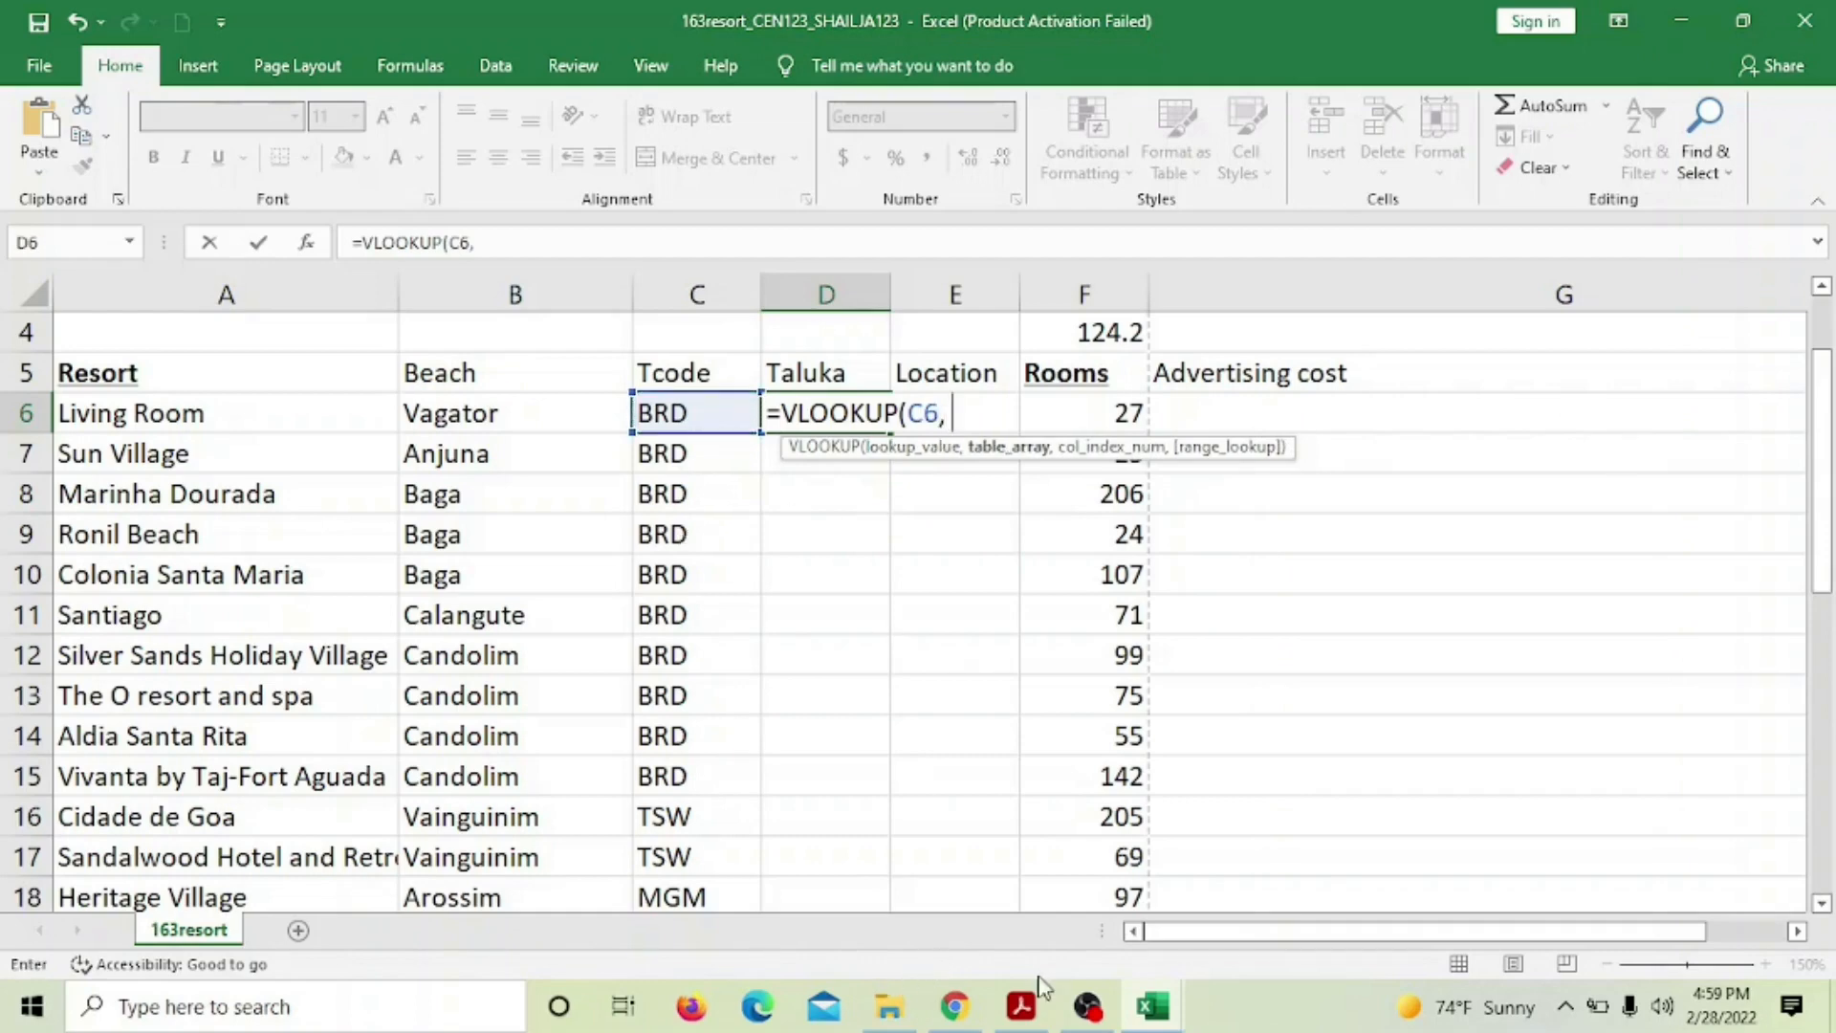
pyautogui.click(1154, 1003)
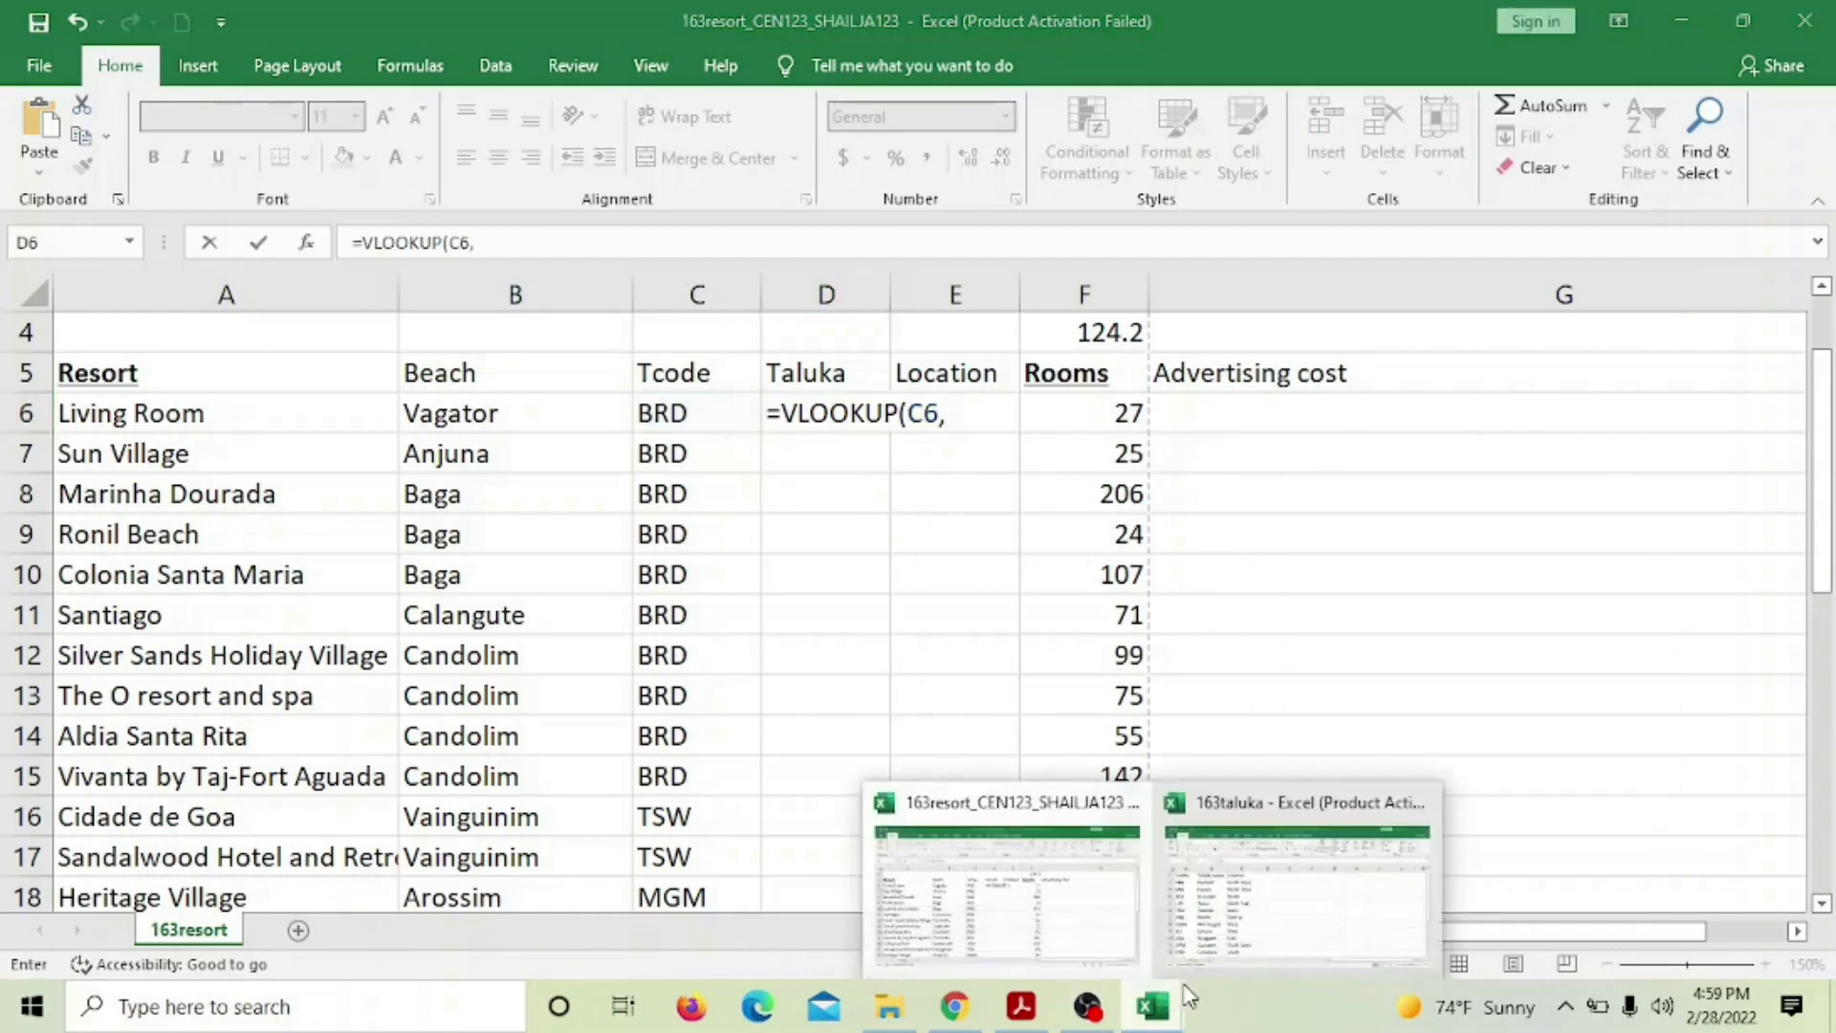
pyautogui.click(1316, 941)
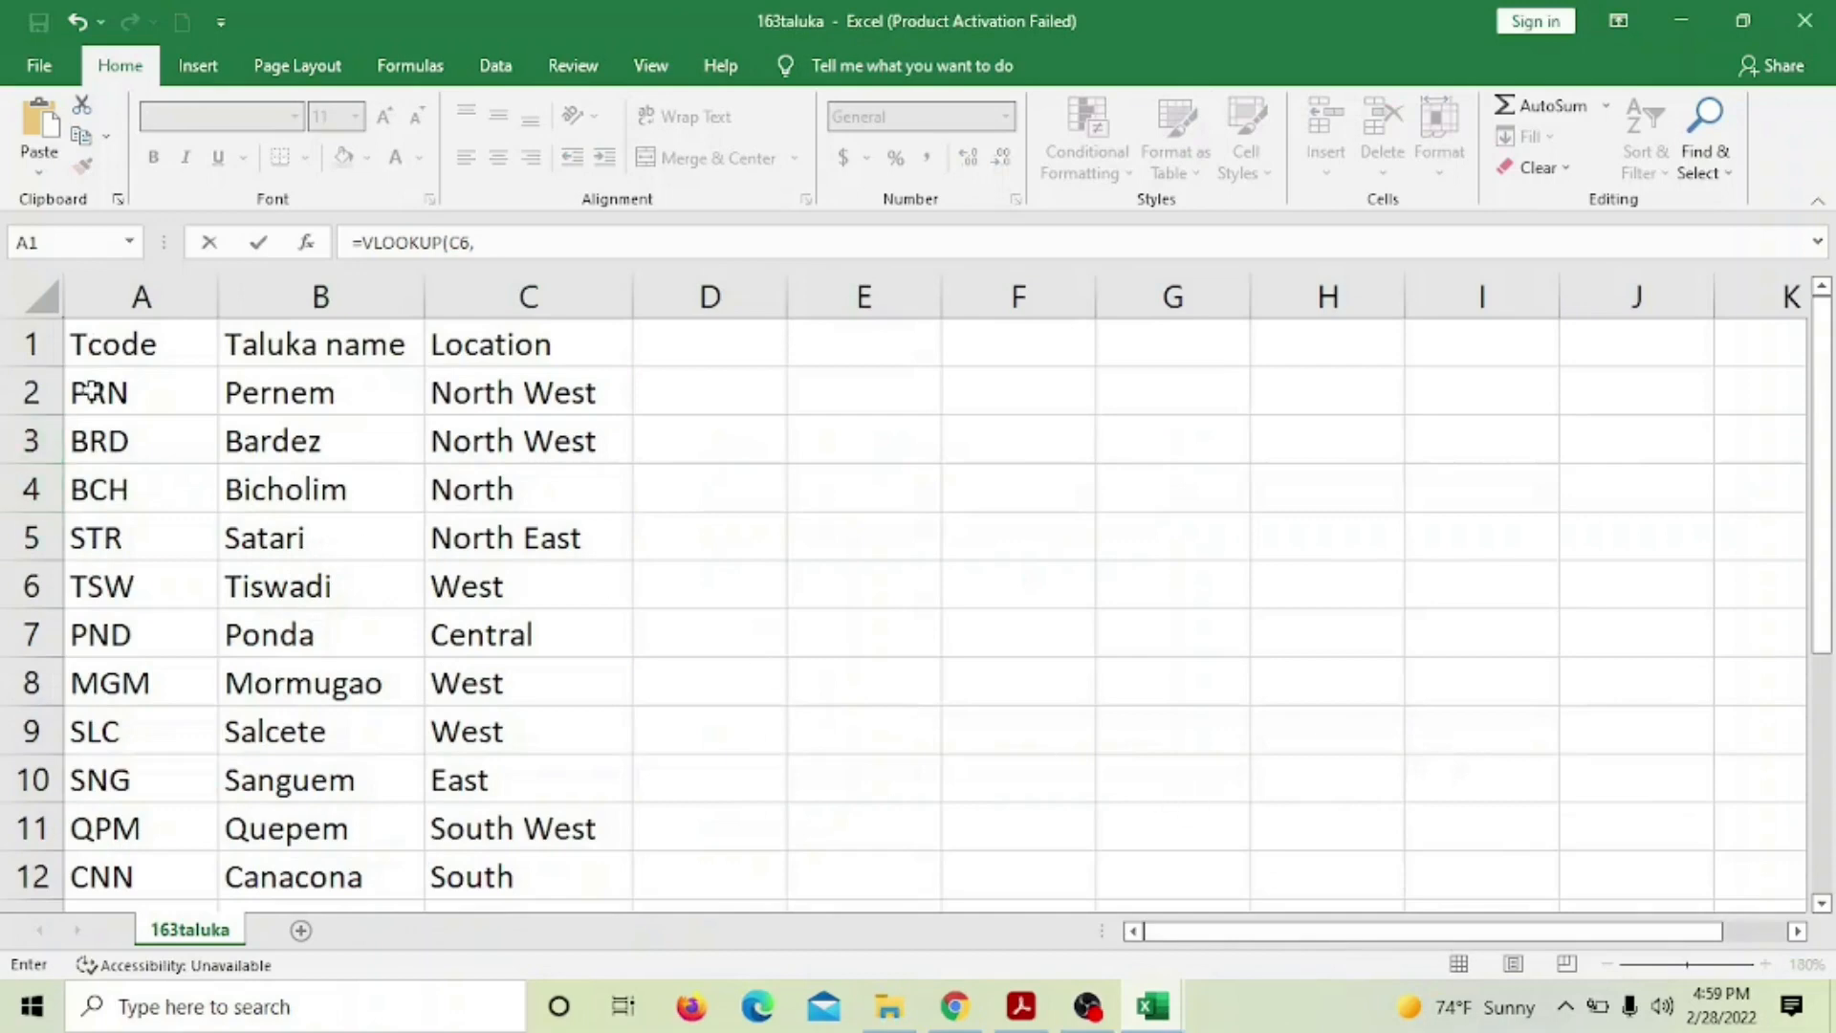
pyautogui.moveTo(96, 392); pyautogui.dragTo(272, 885)
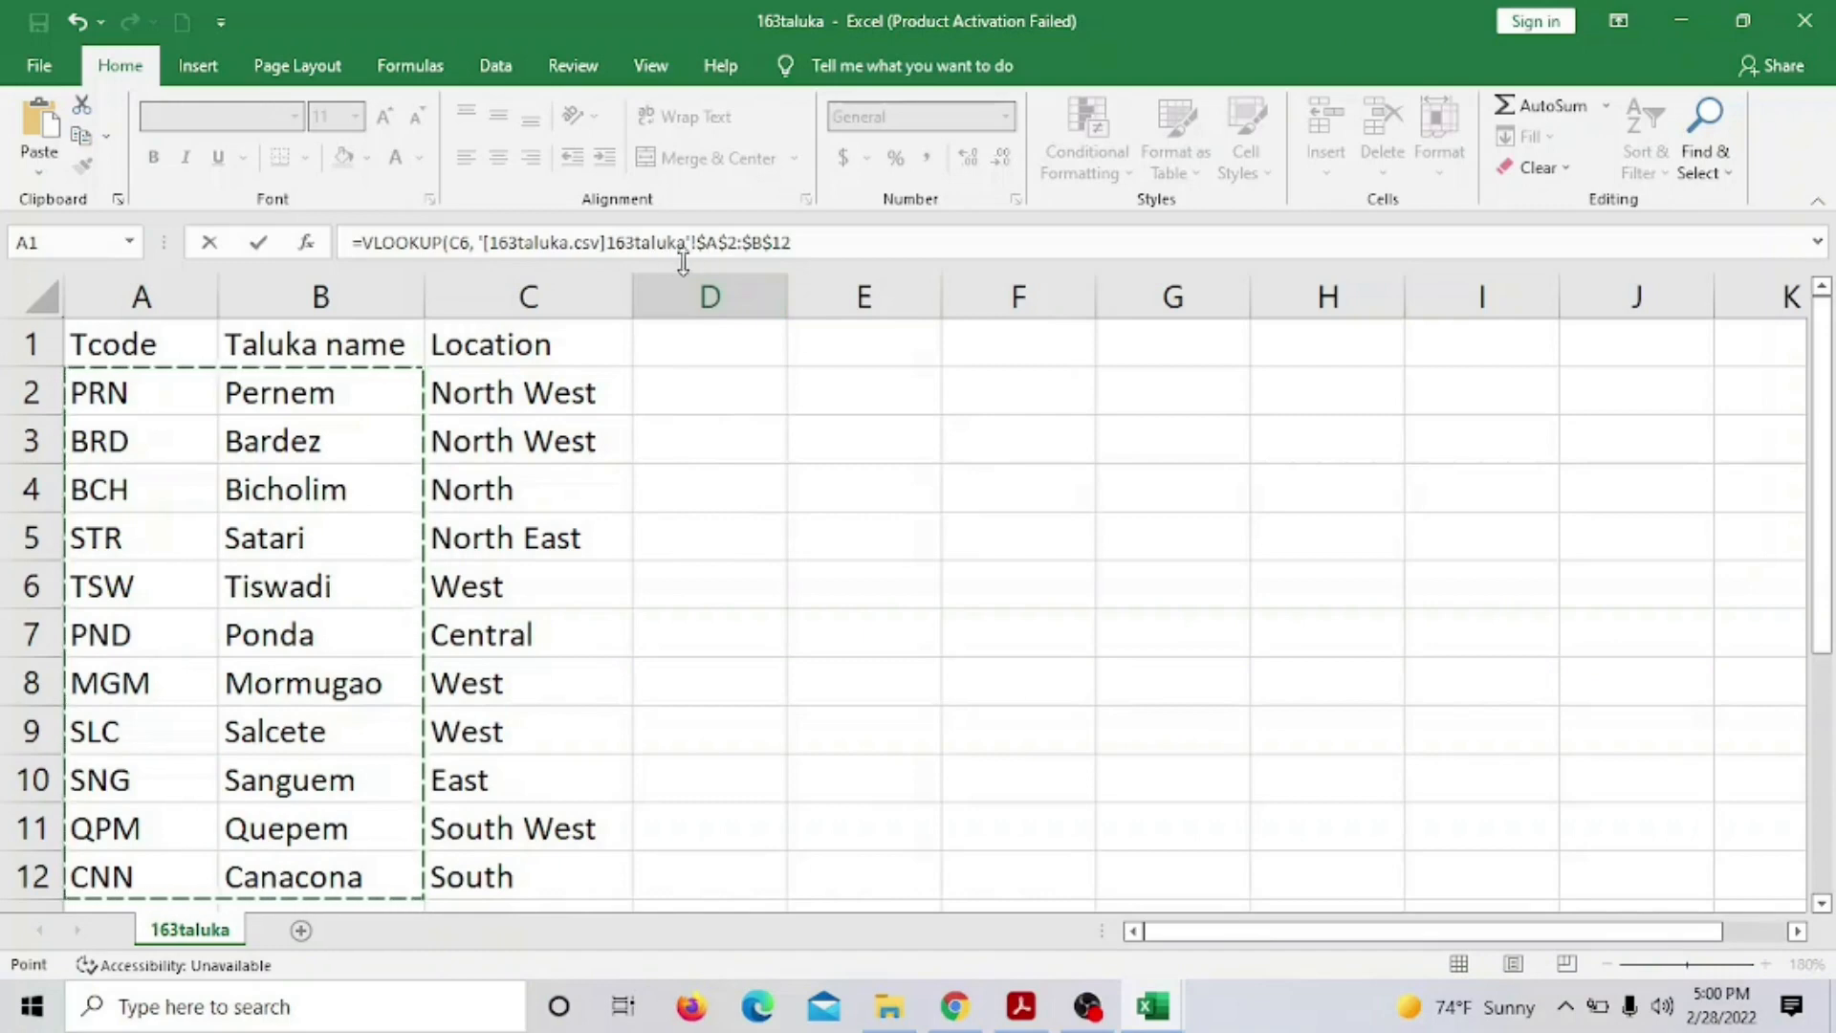
pyautogui.click(811, 242)
pyautogui.write(',')
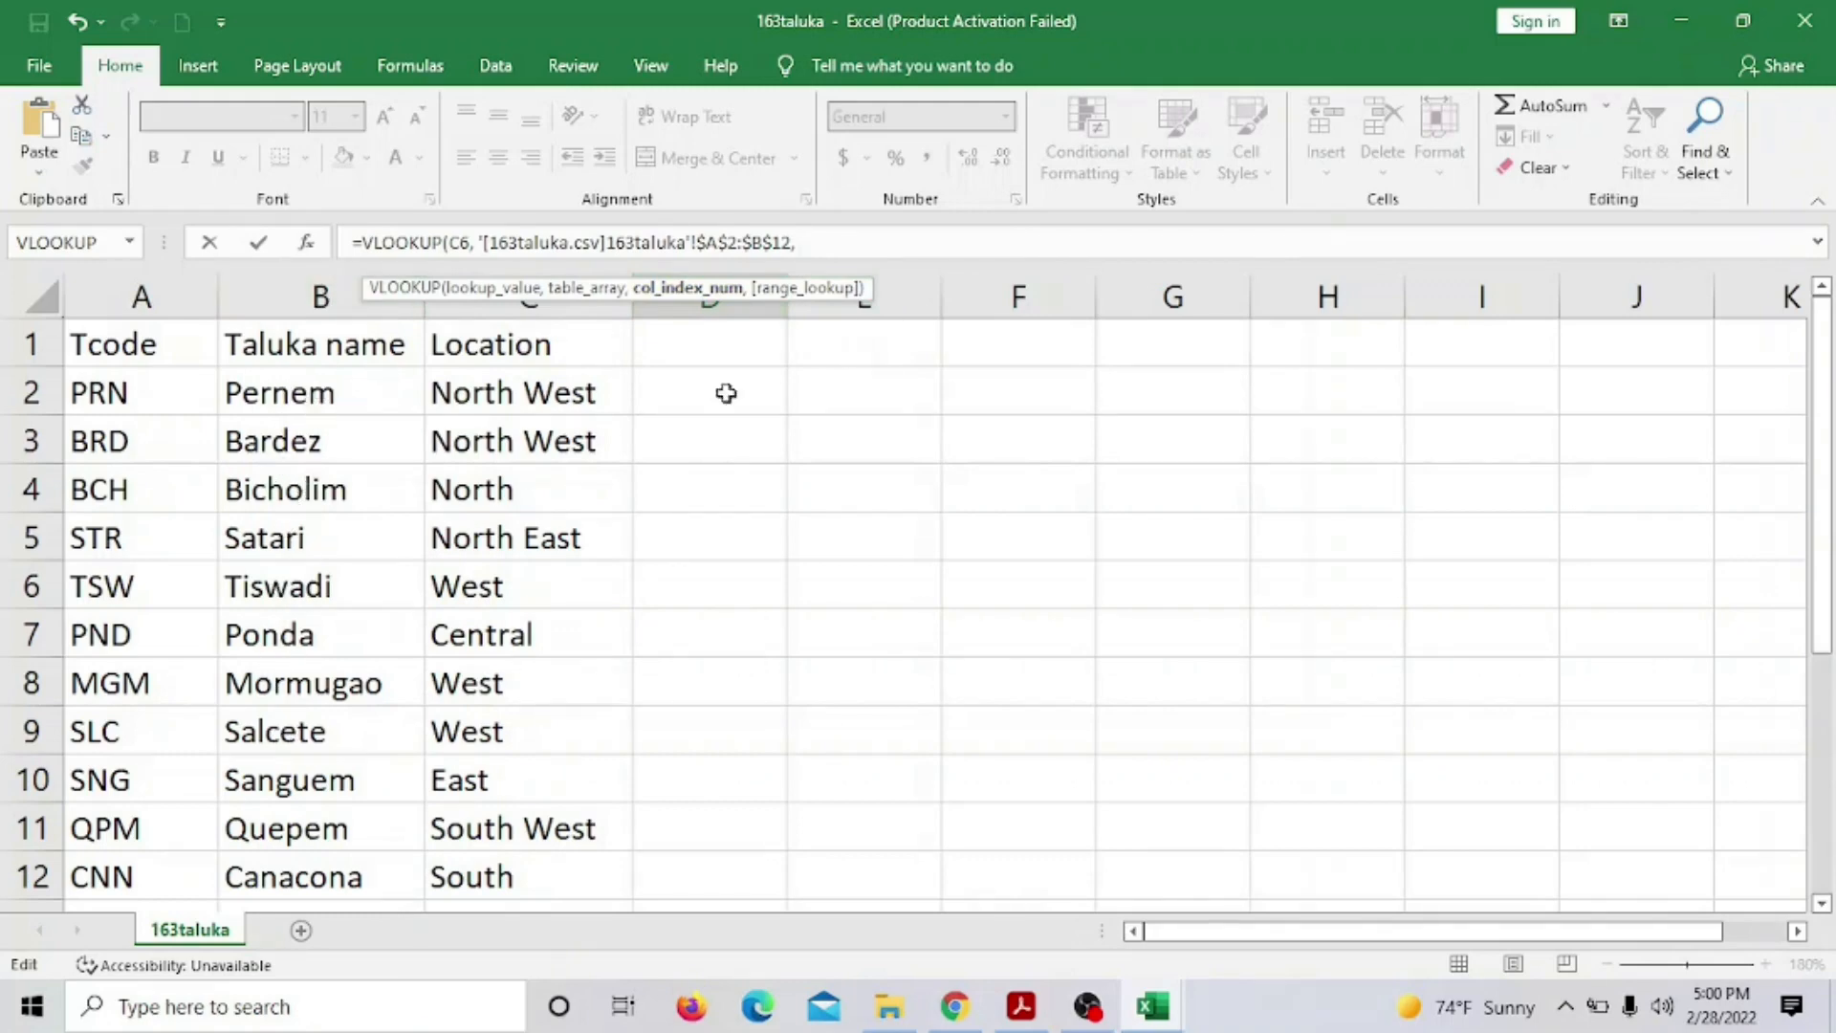
pyautogui.write(', 2,')
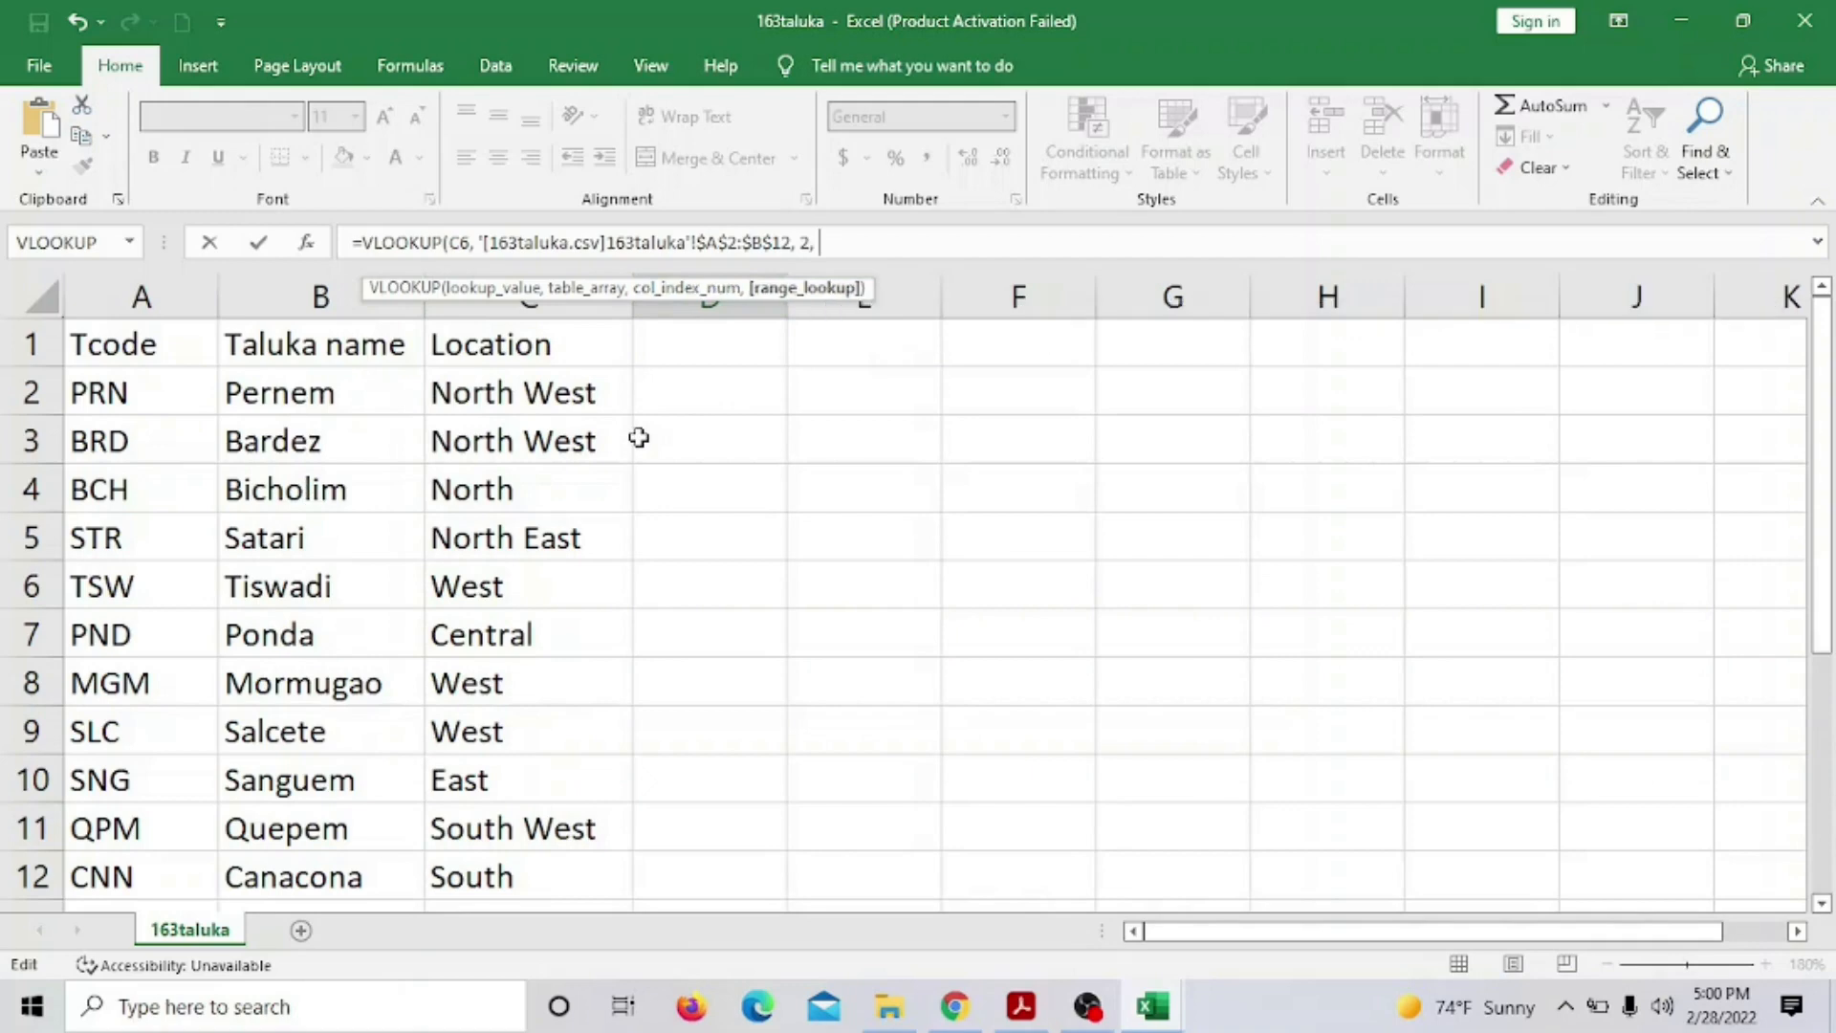
pyautogui.write('FALSE')
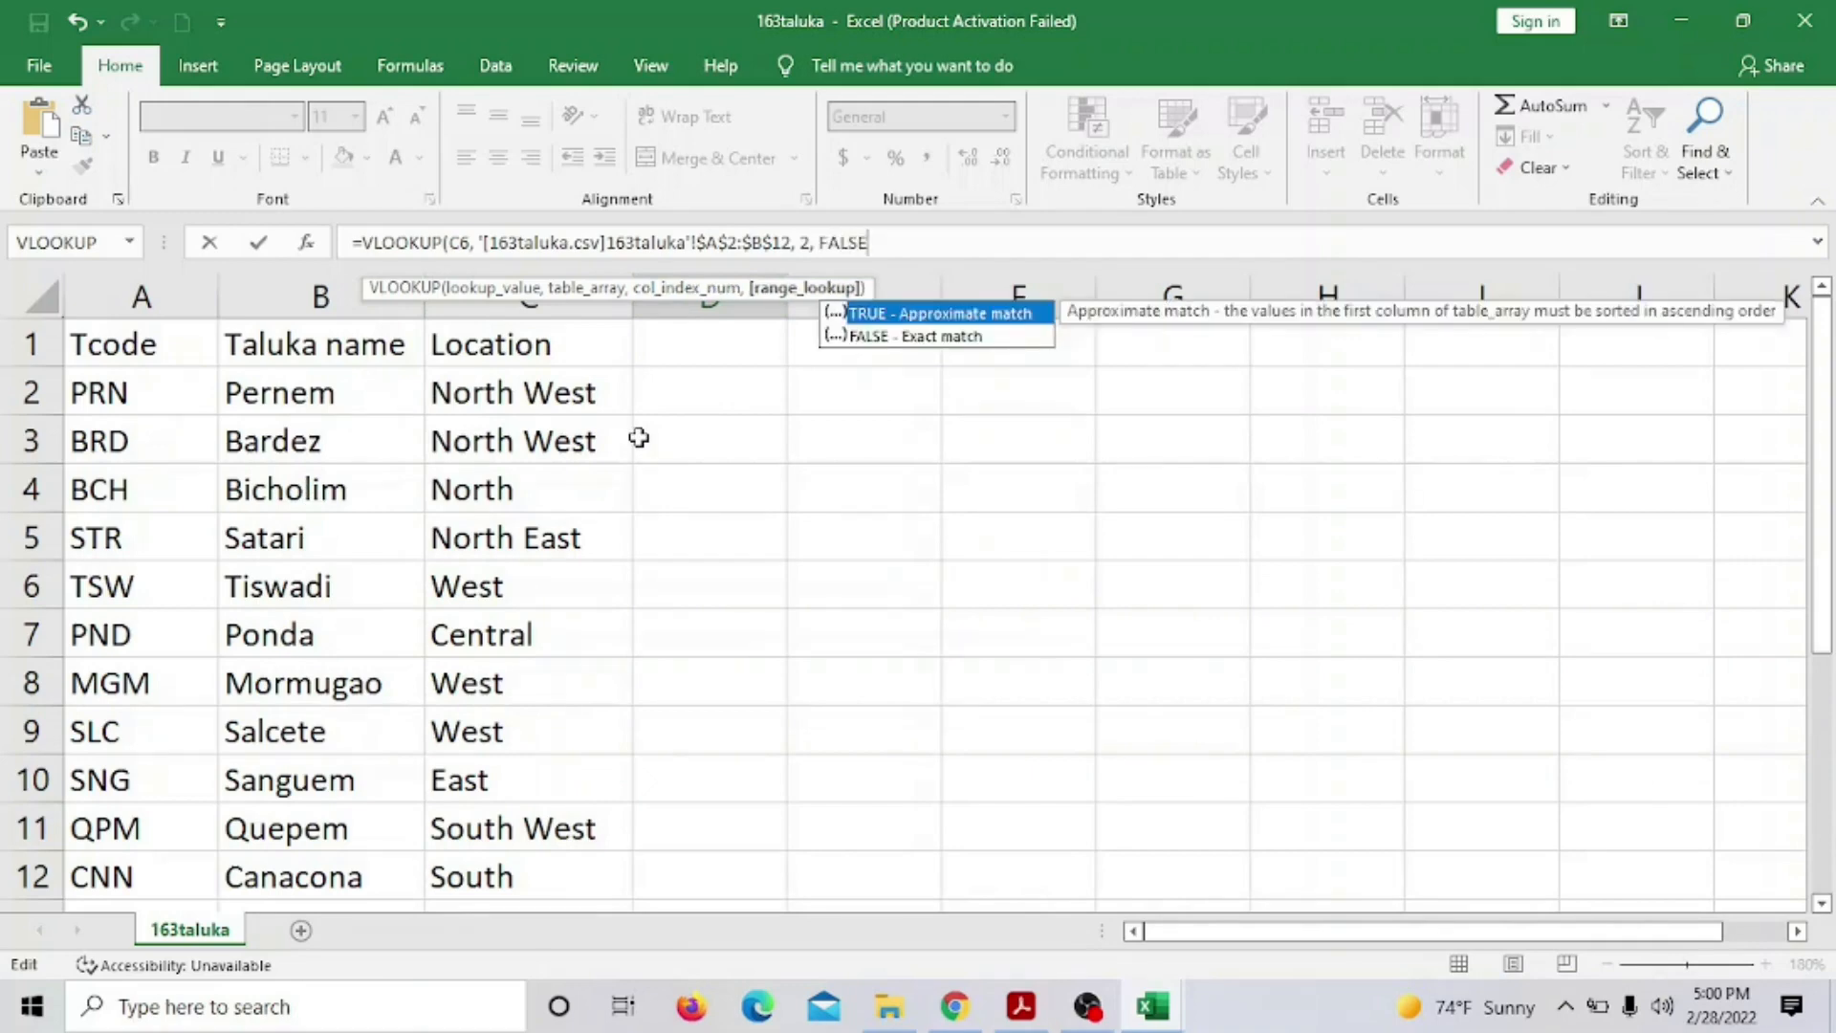
pyautogui.press('Return')
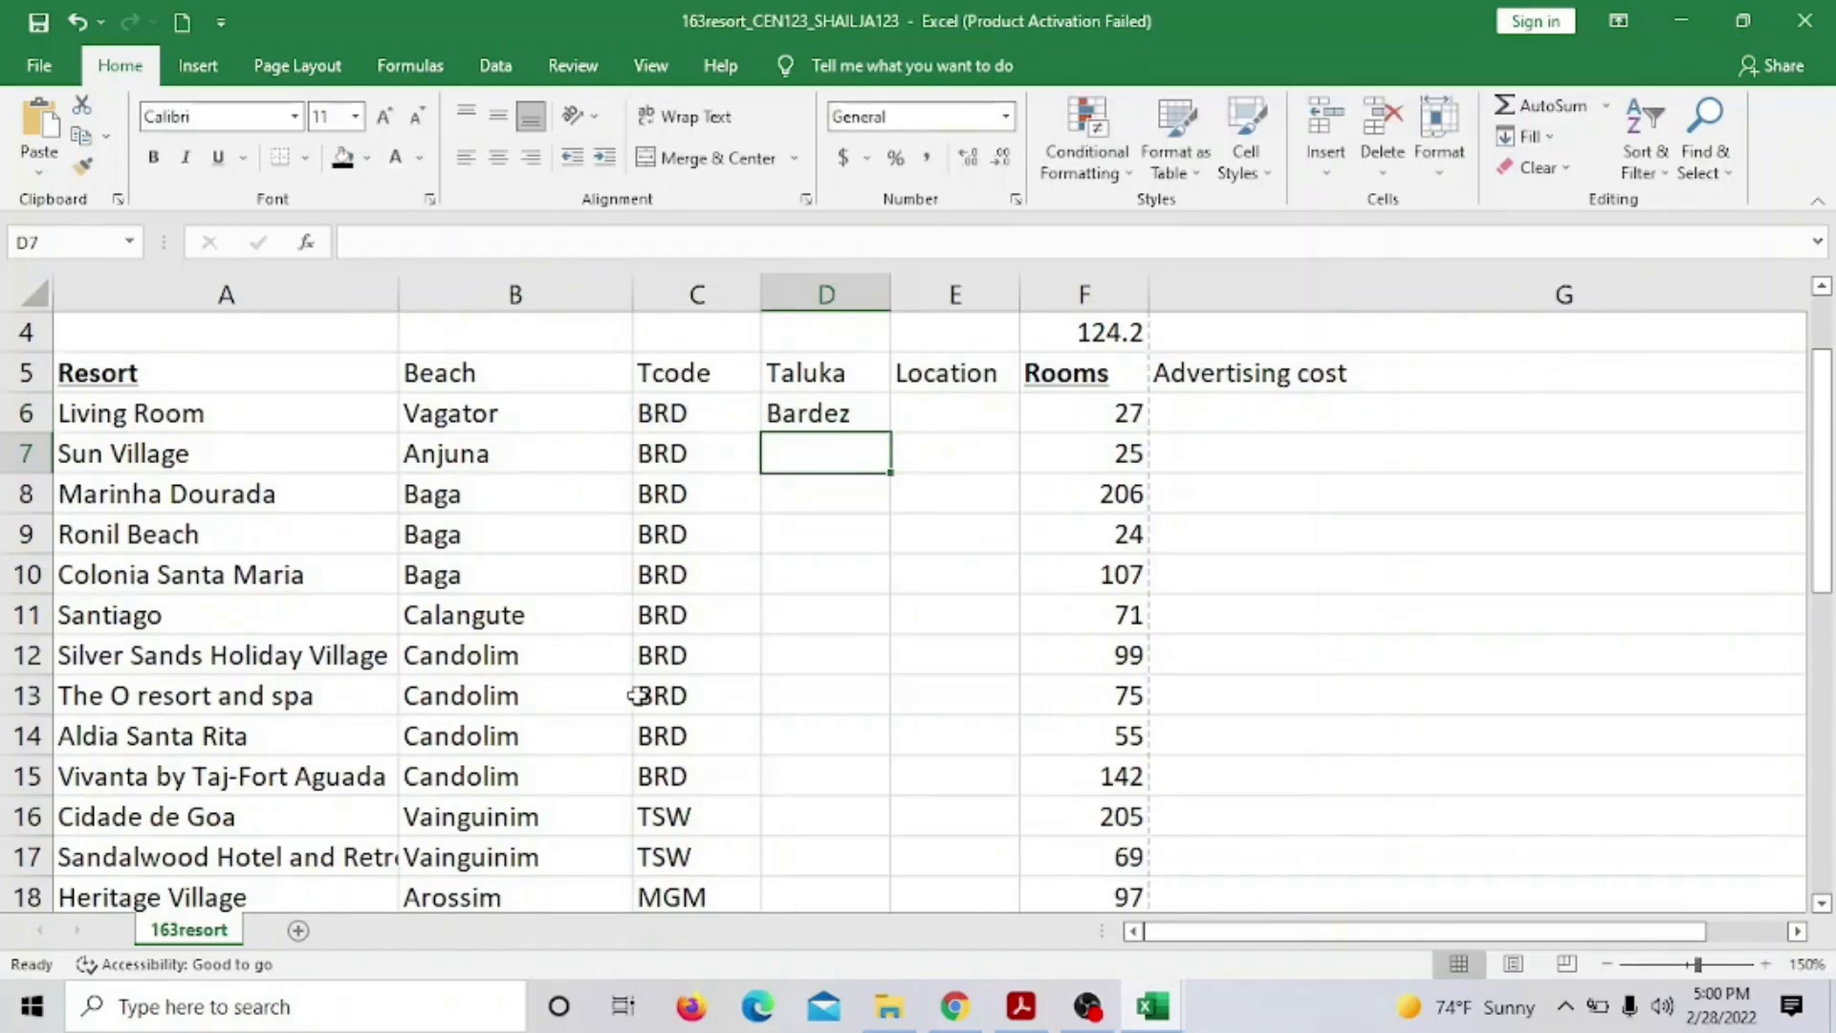
pyautogui.click(839, 409)
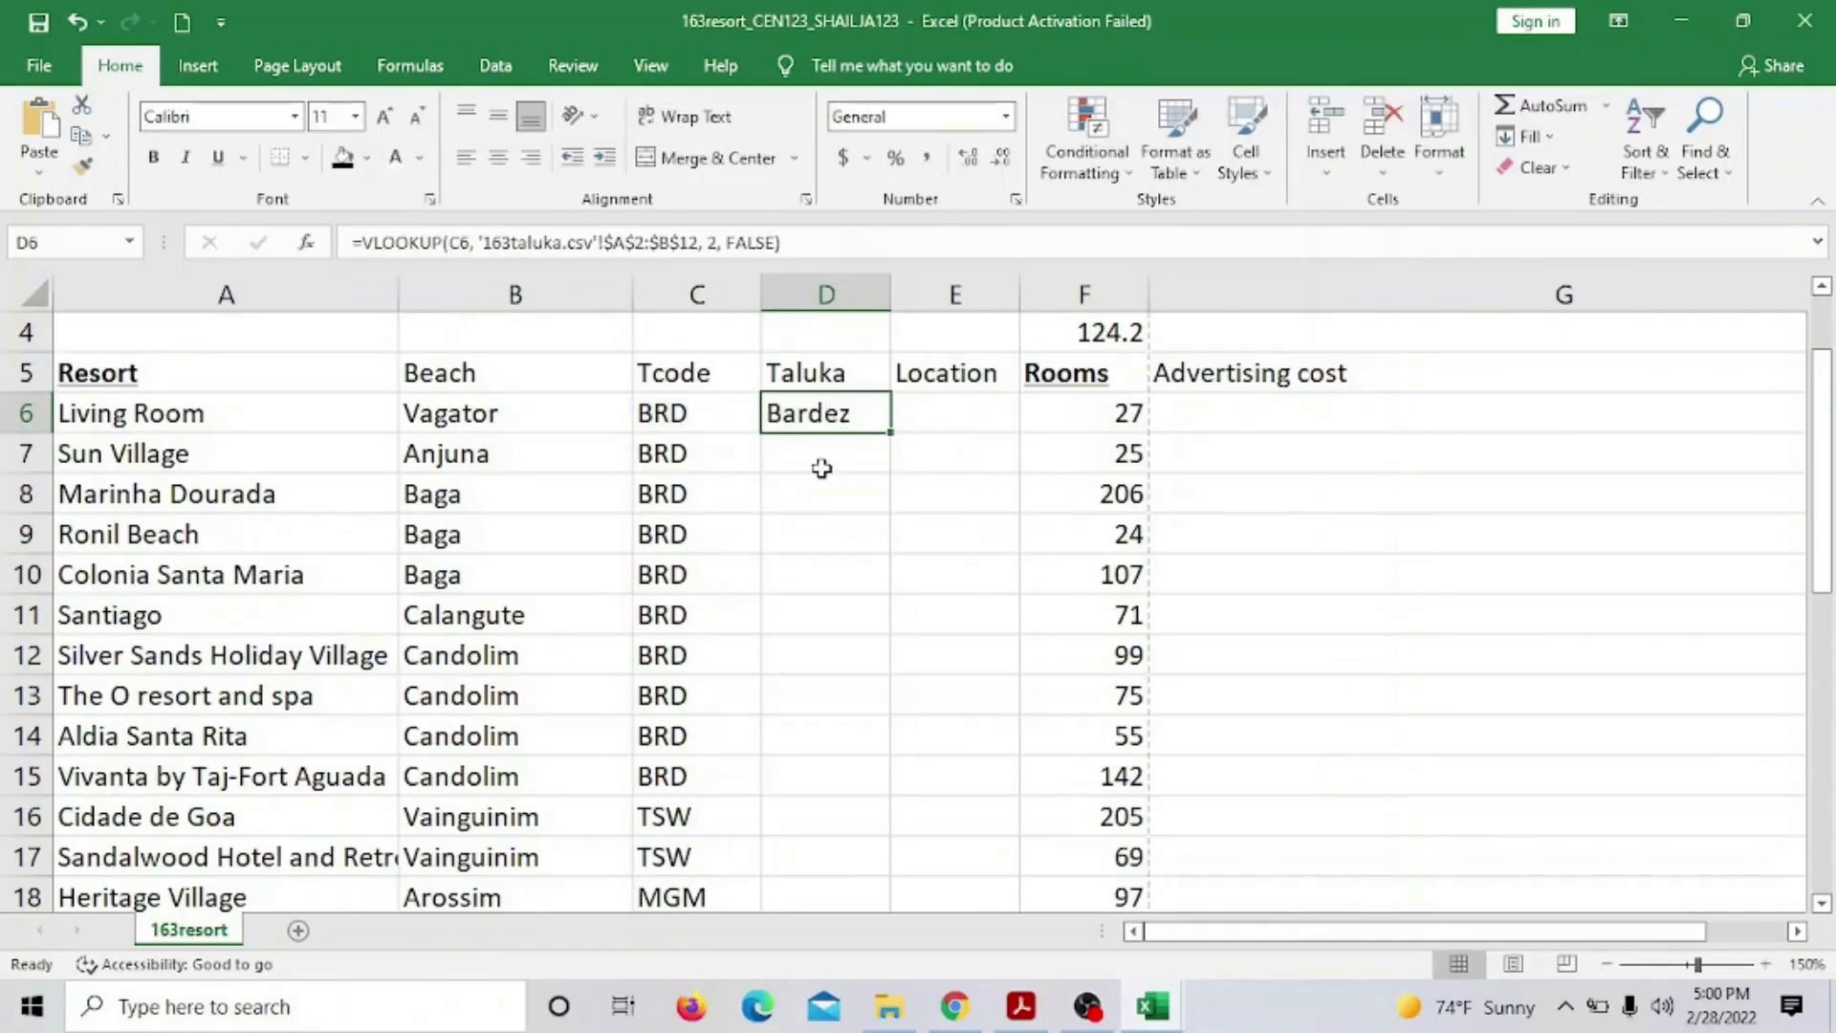
pyautogui.click(1021, 1006)
pyautogui.scroll(-3, 966, 635)
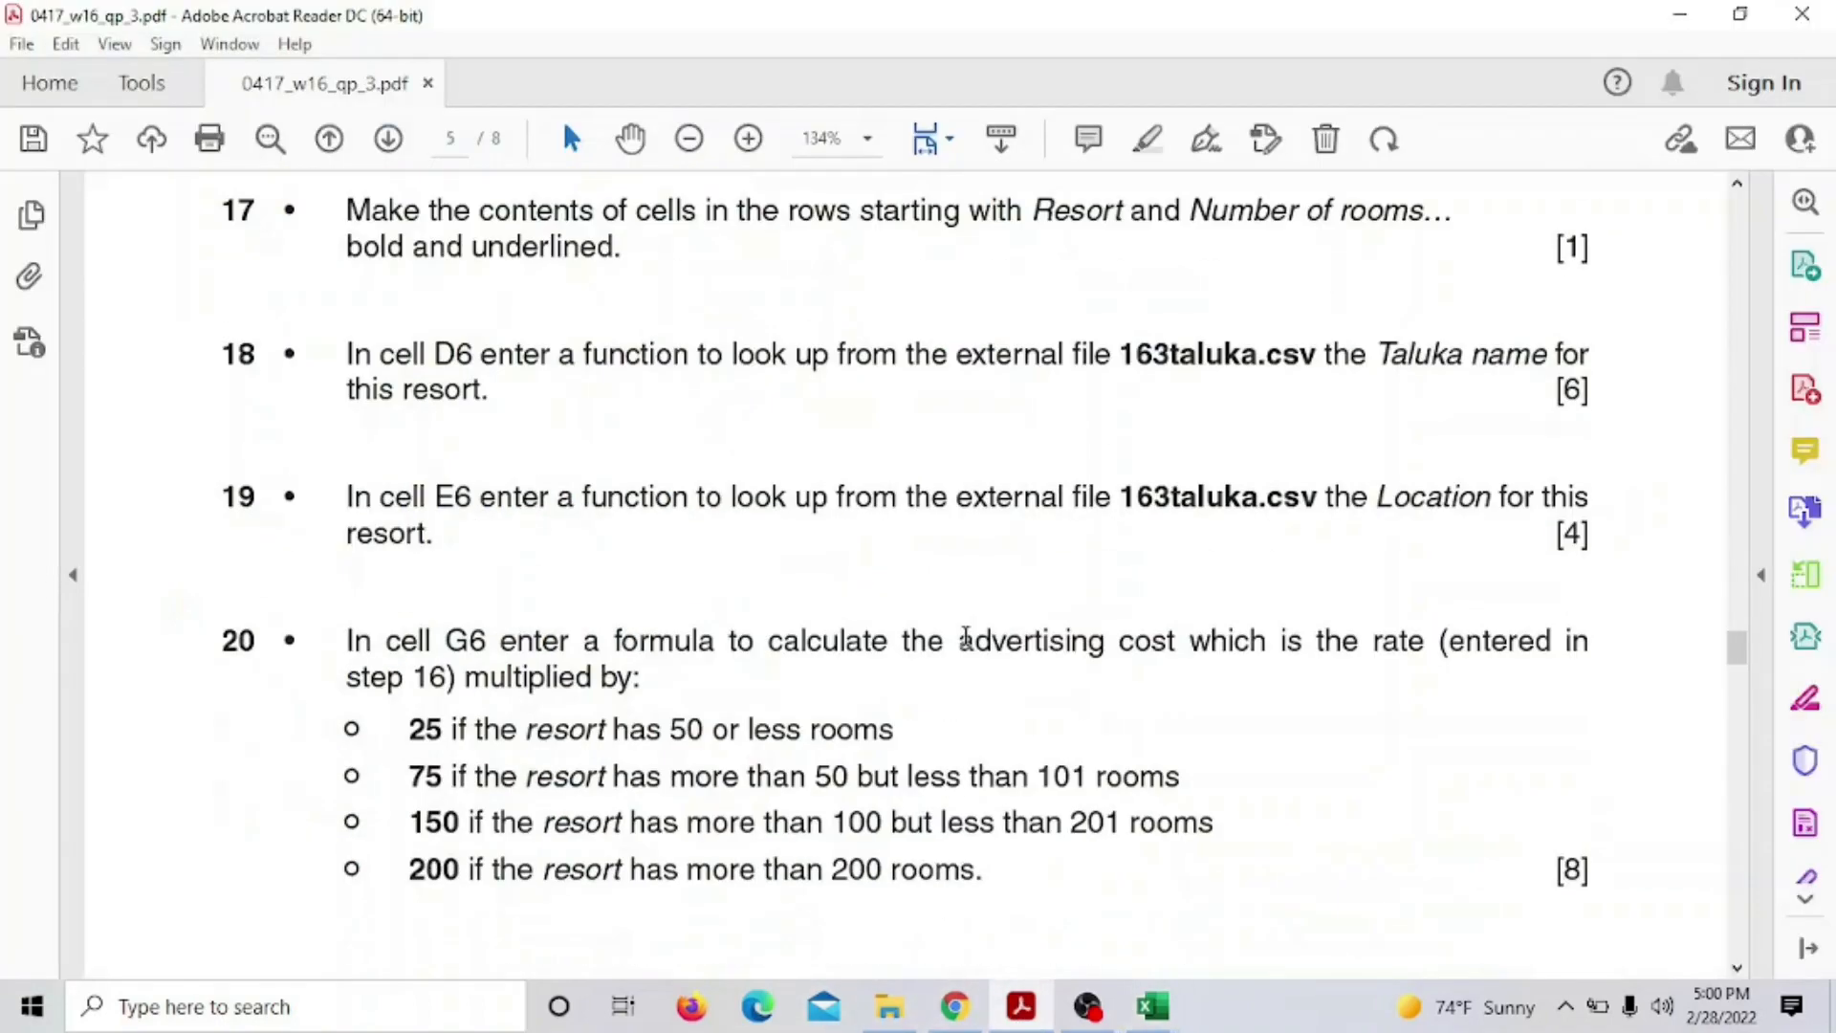
pyautogui.scroll(-5, 994, 605)
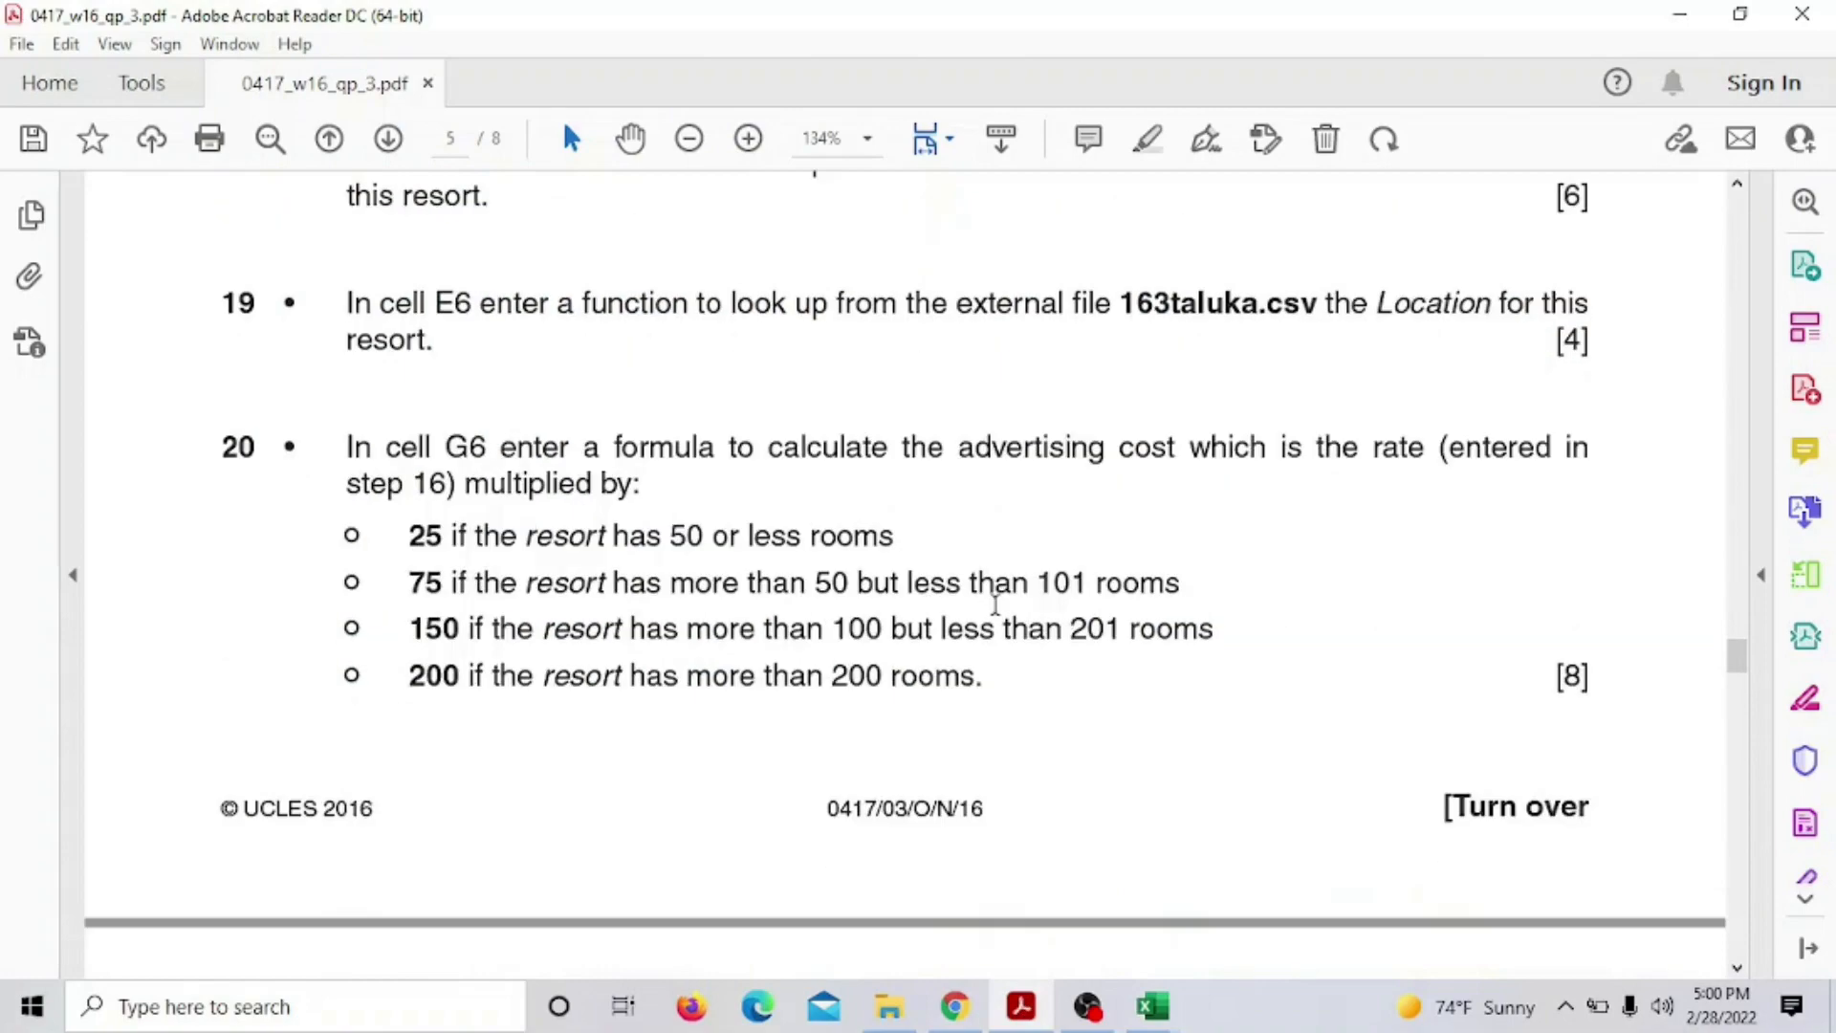
pyautogui.scroll(-10, 1008, 536)
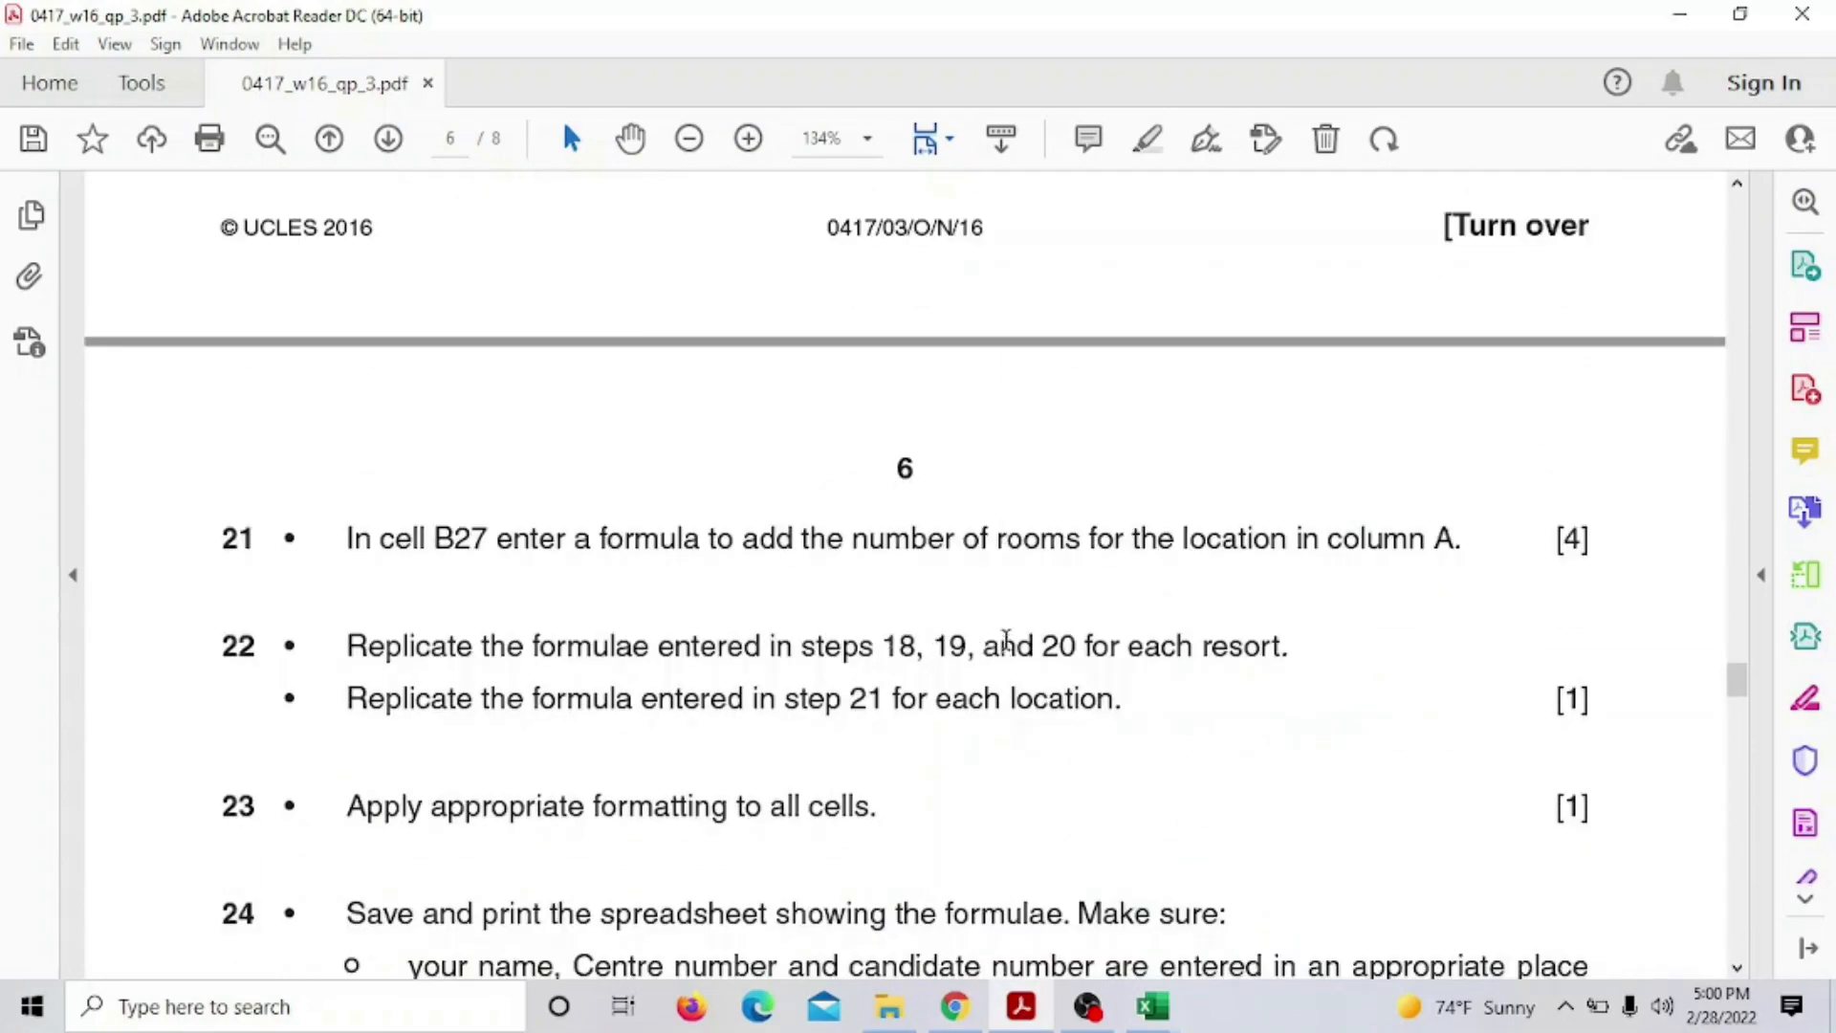
pyautogui.scroll(15, 1009, 621)
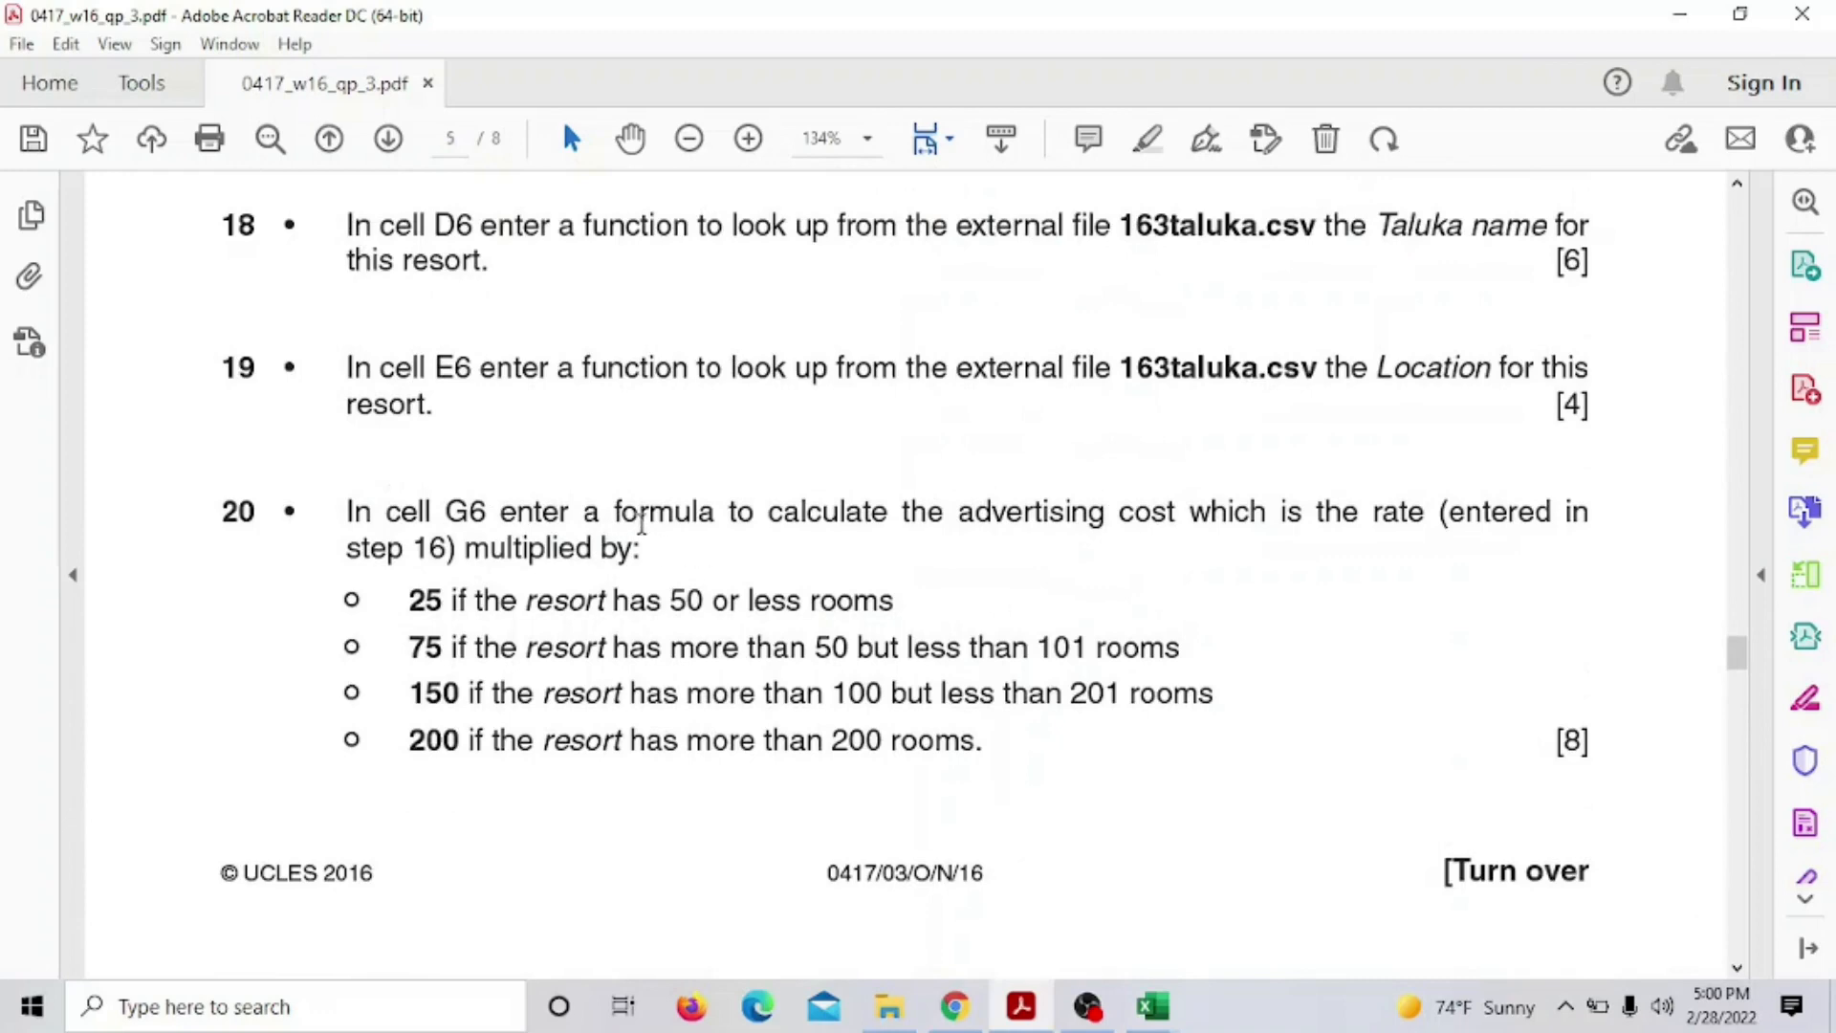
pyautogui.scroll(1, 449, 537)
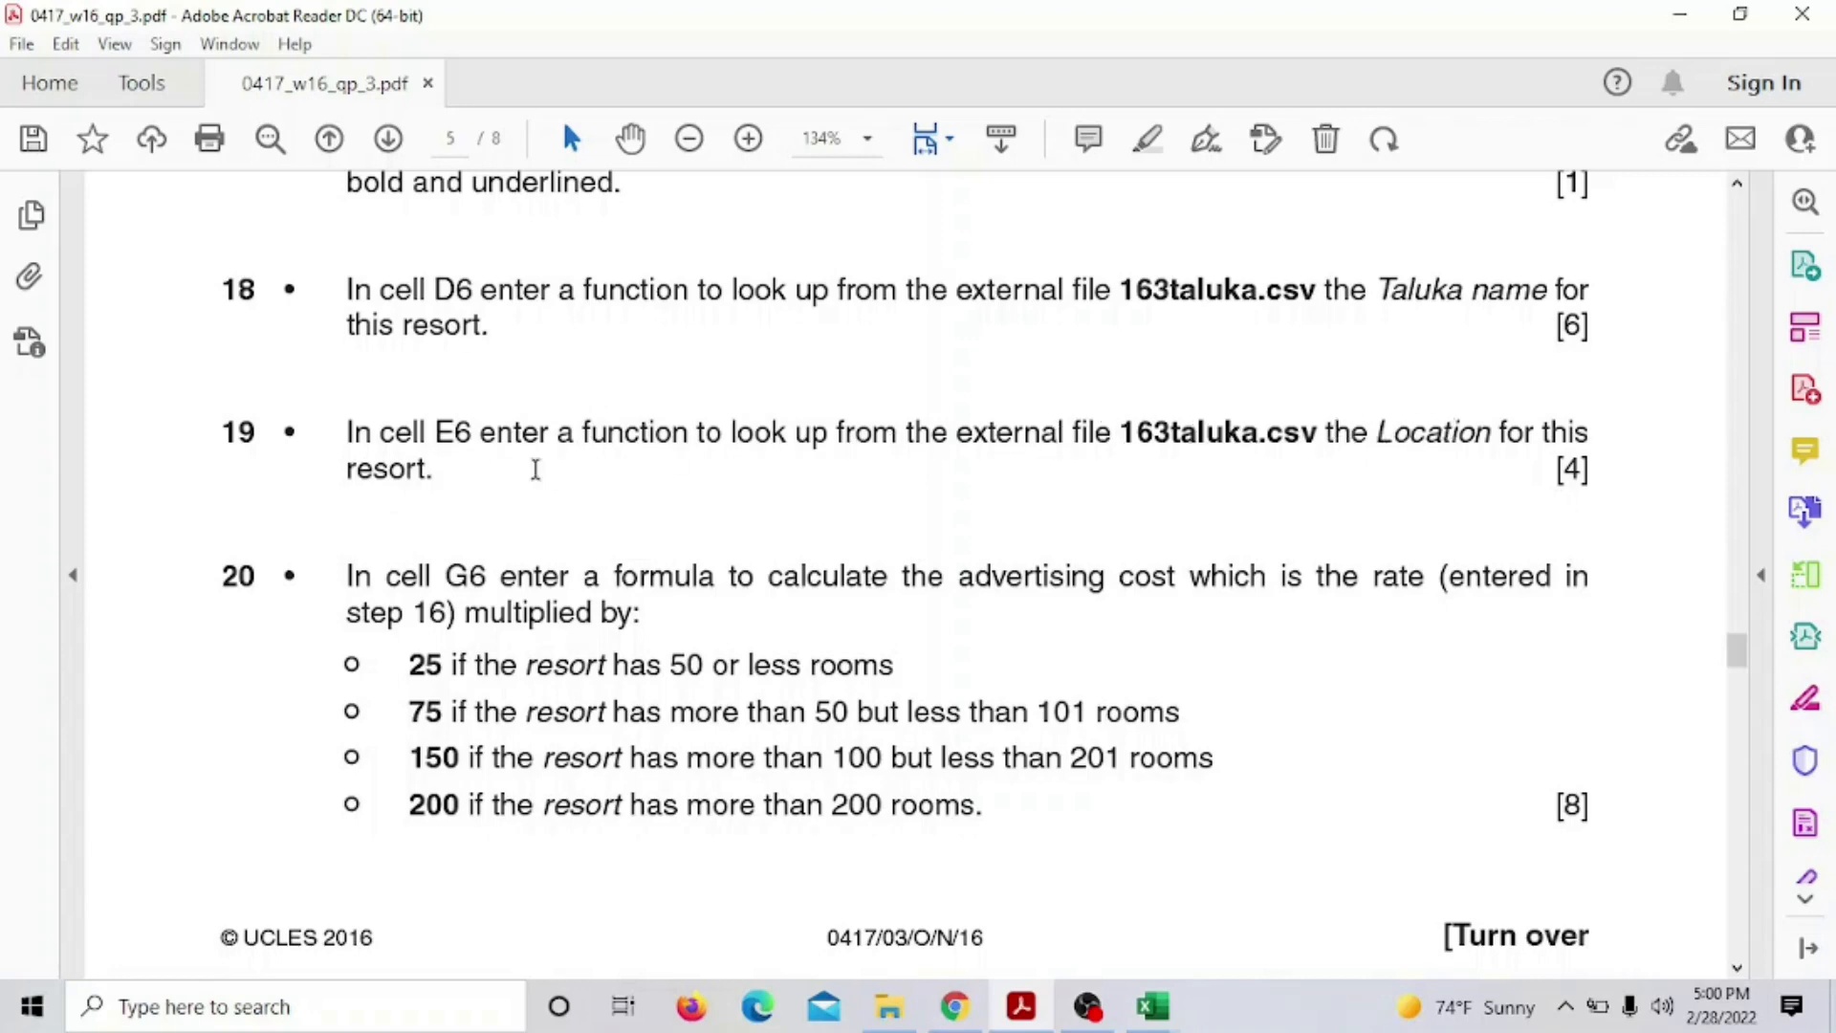
pyautogui.click(1152, 1006)
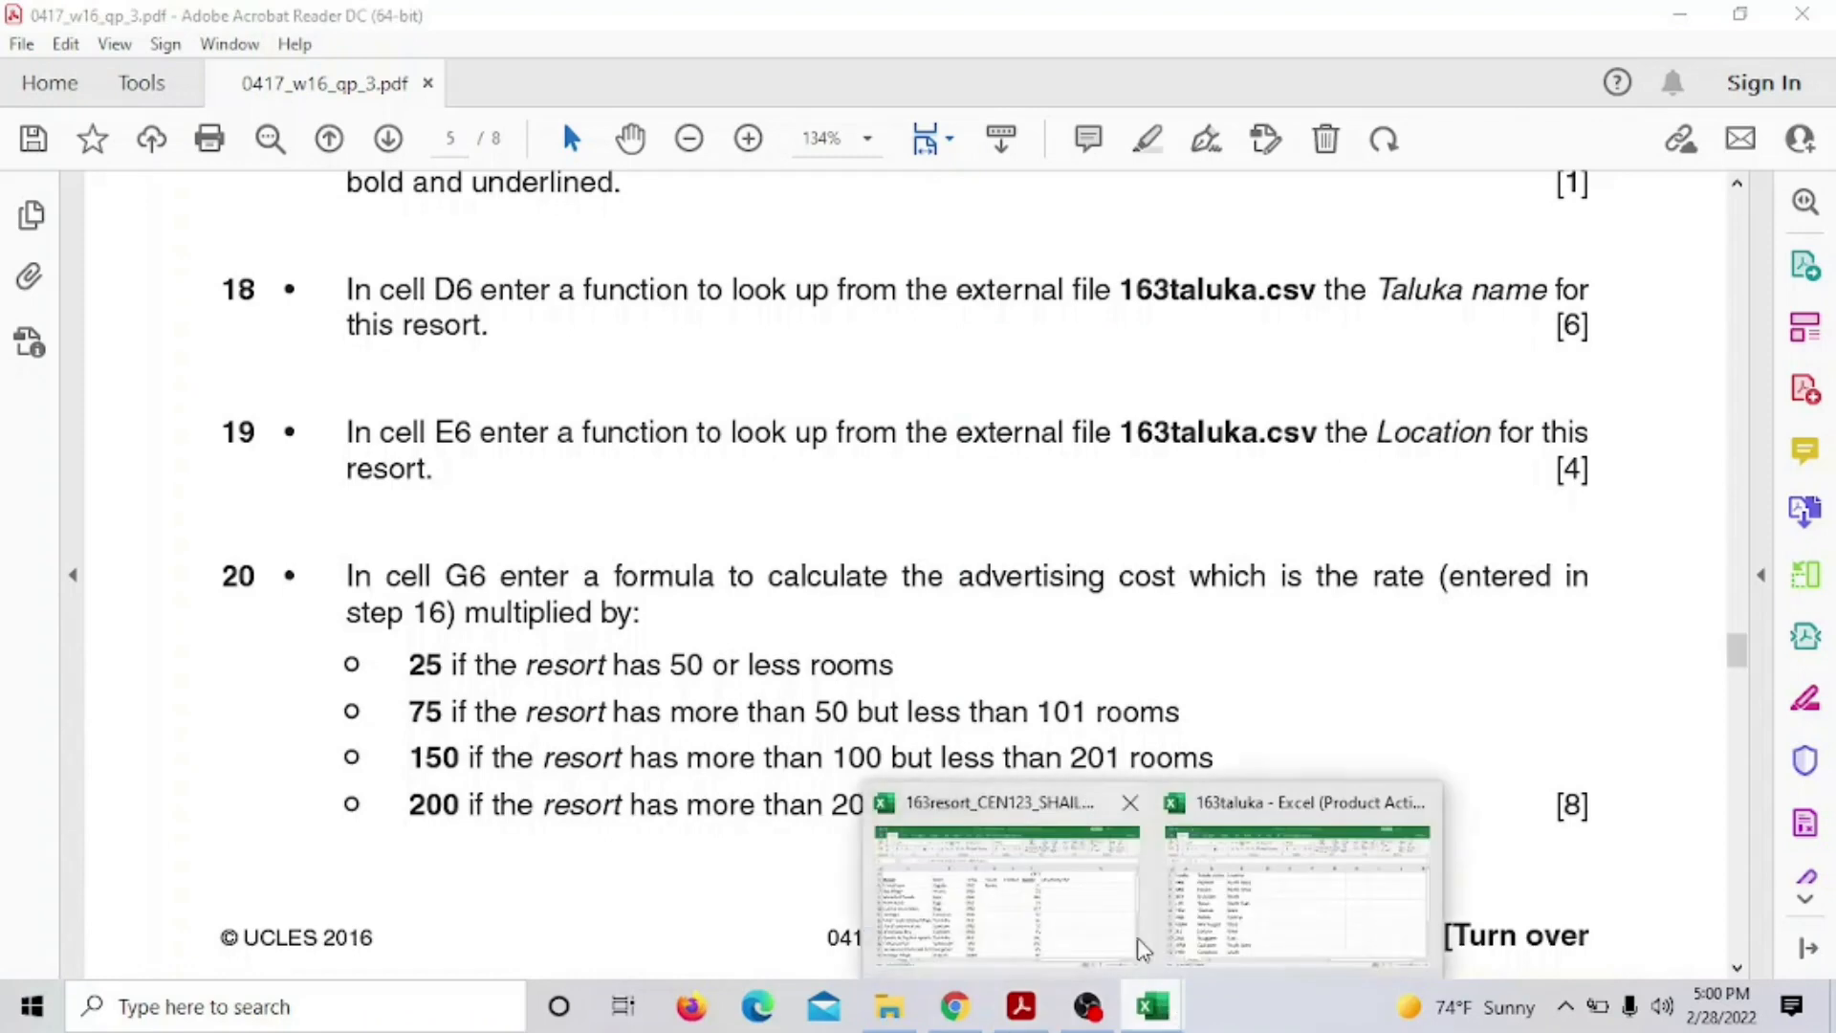
pyautogui.click(1004, 918)
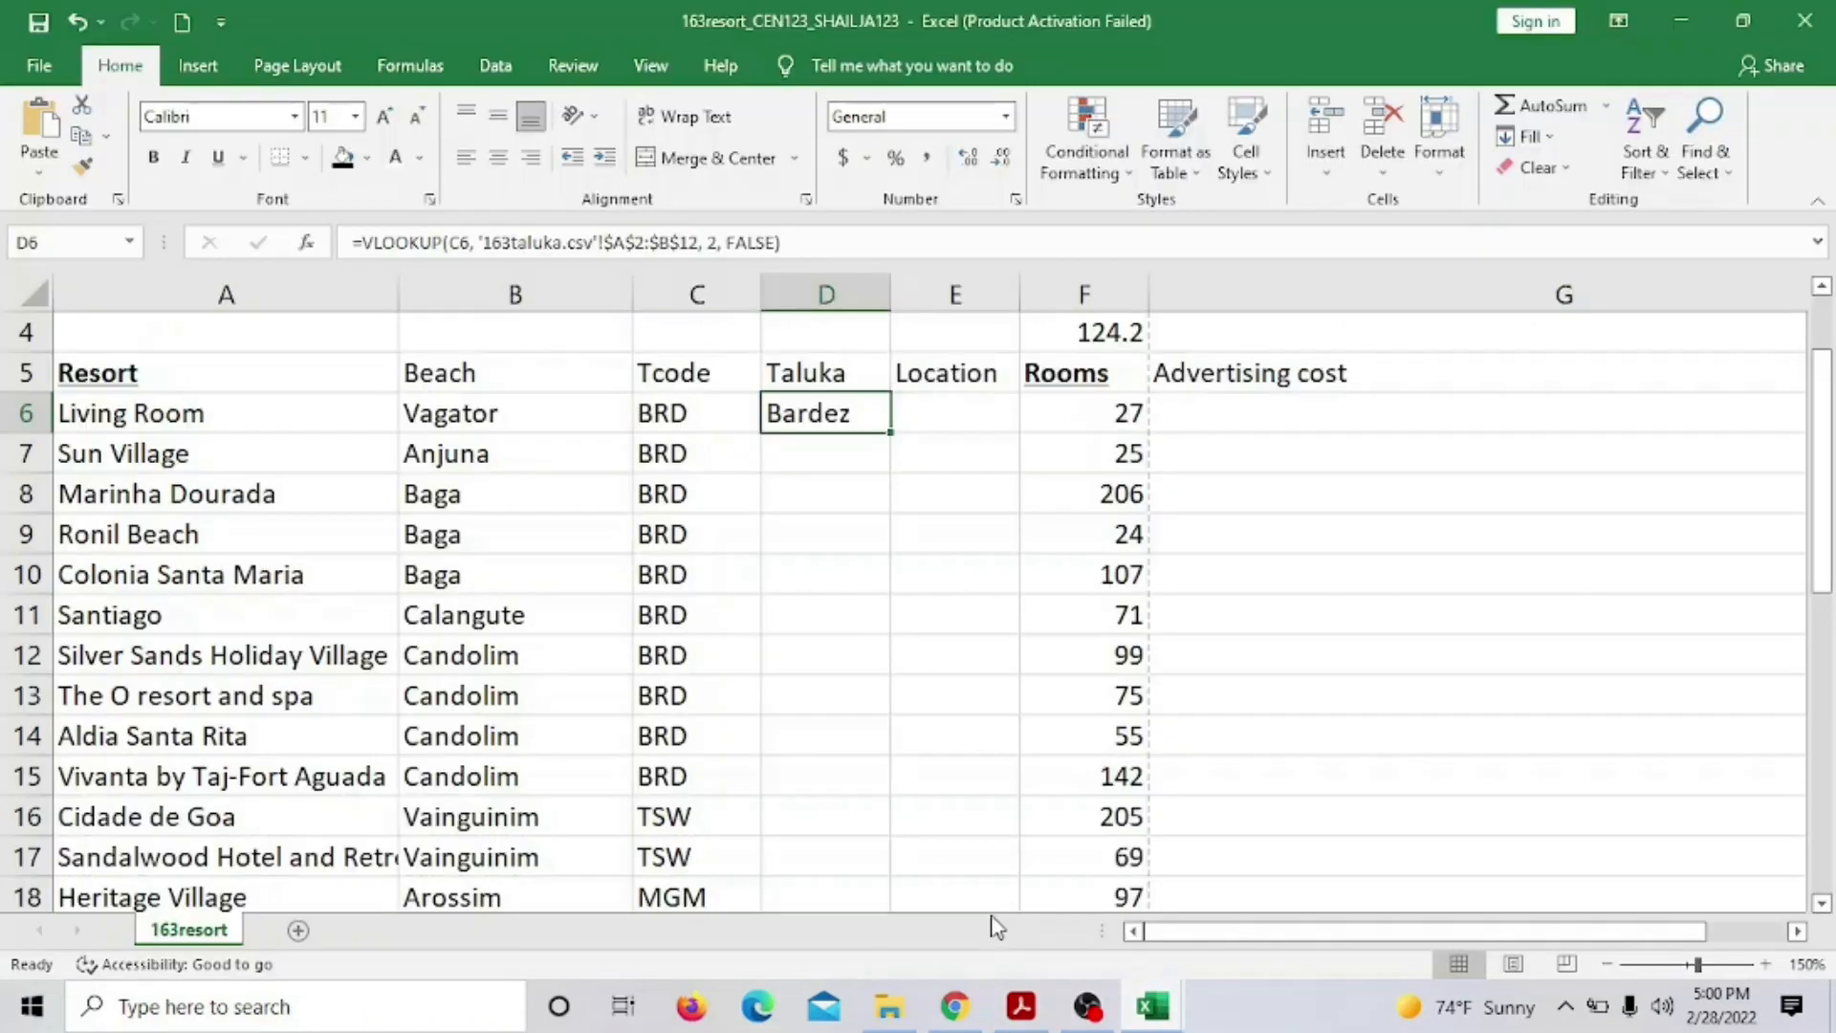
# Enter a VLOOKUP in E6 on C6 against the 163taluka table, column 3, exact match
pyautogui.click(963, 414)
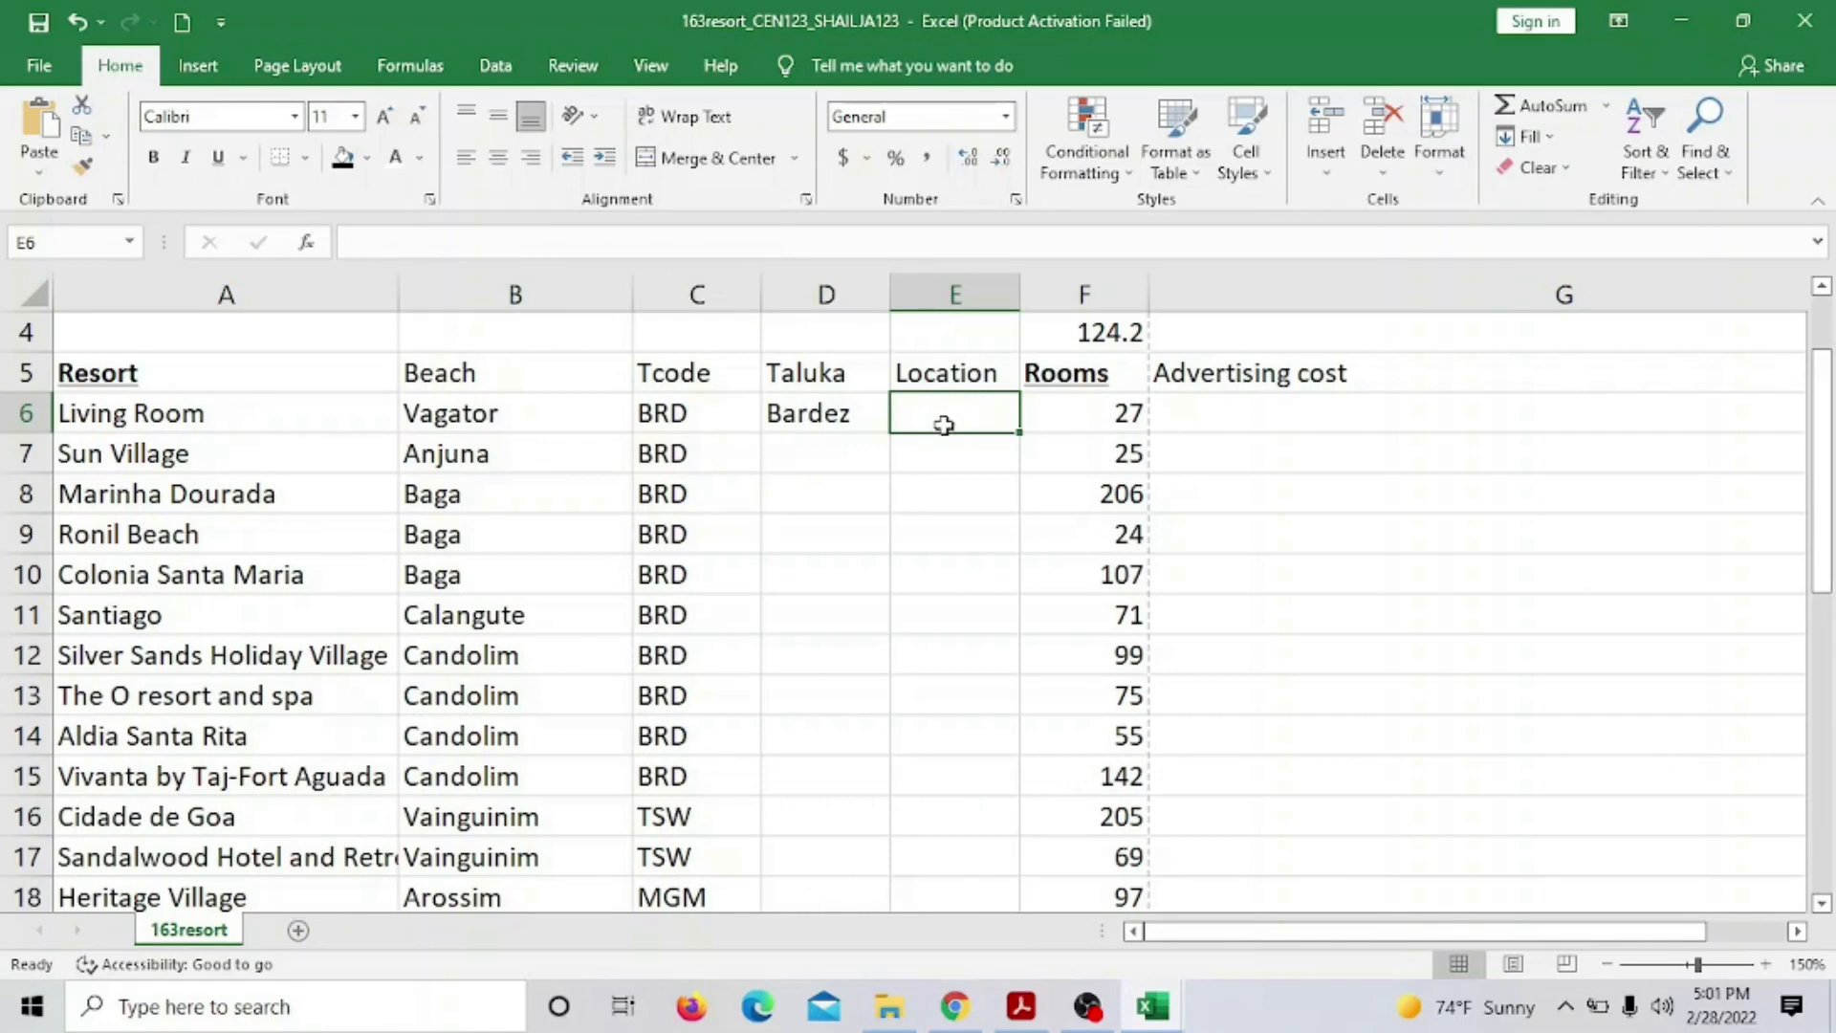
pyautogui.write('=')
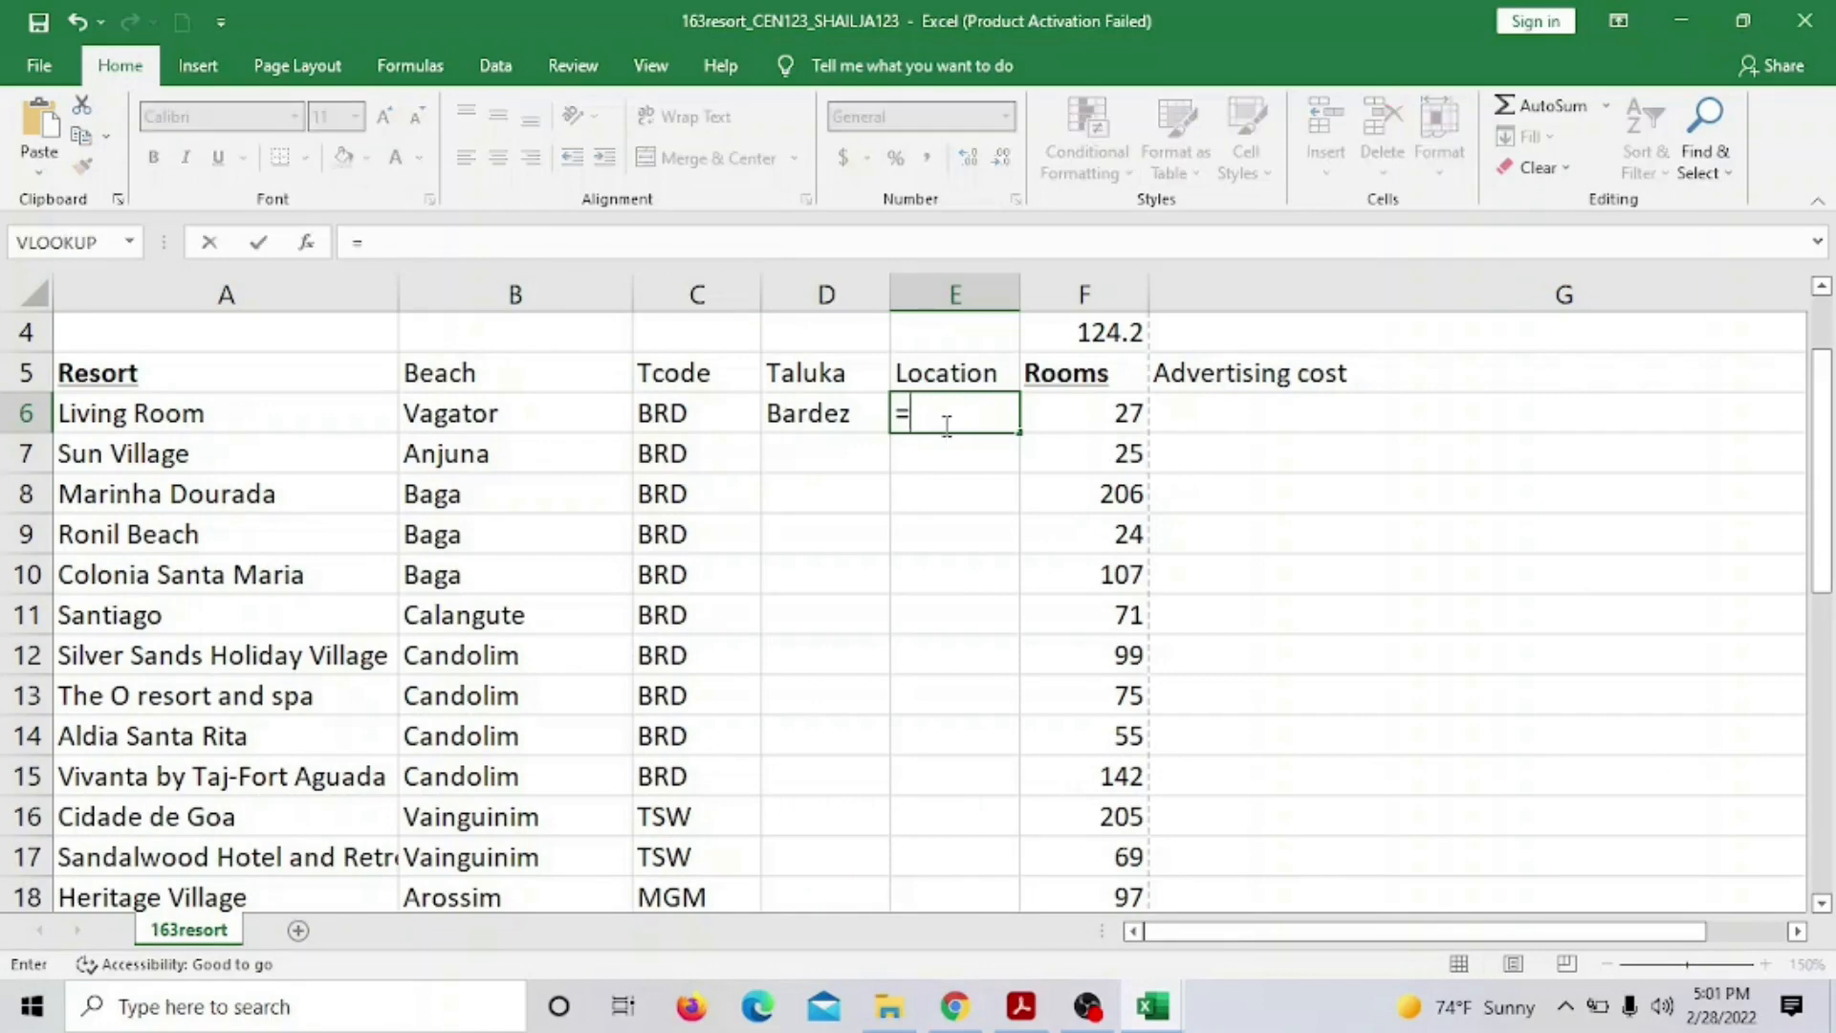
pyautogui.write('VL')
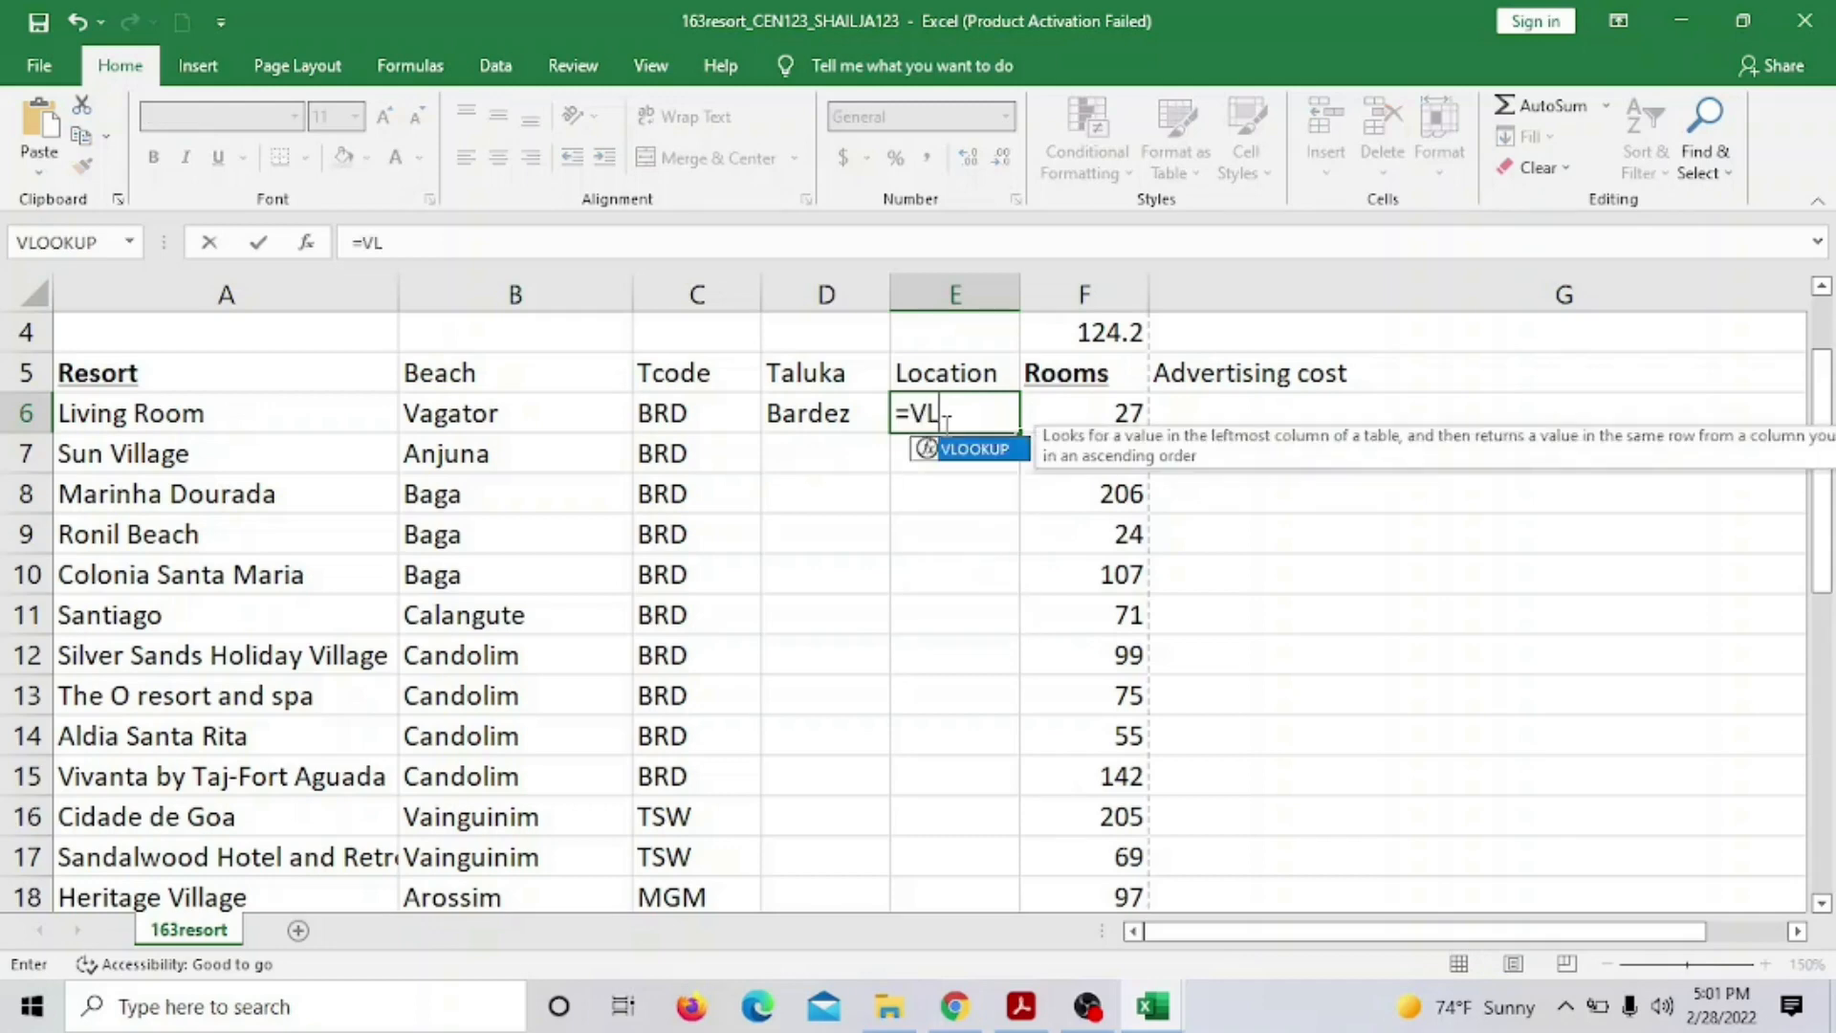
pyautogui.write('OOKUP')
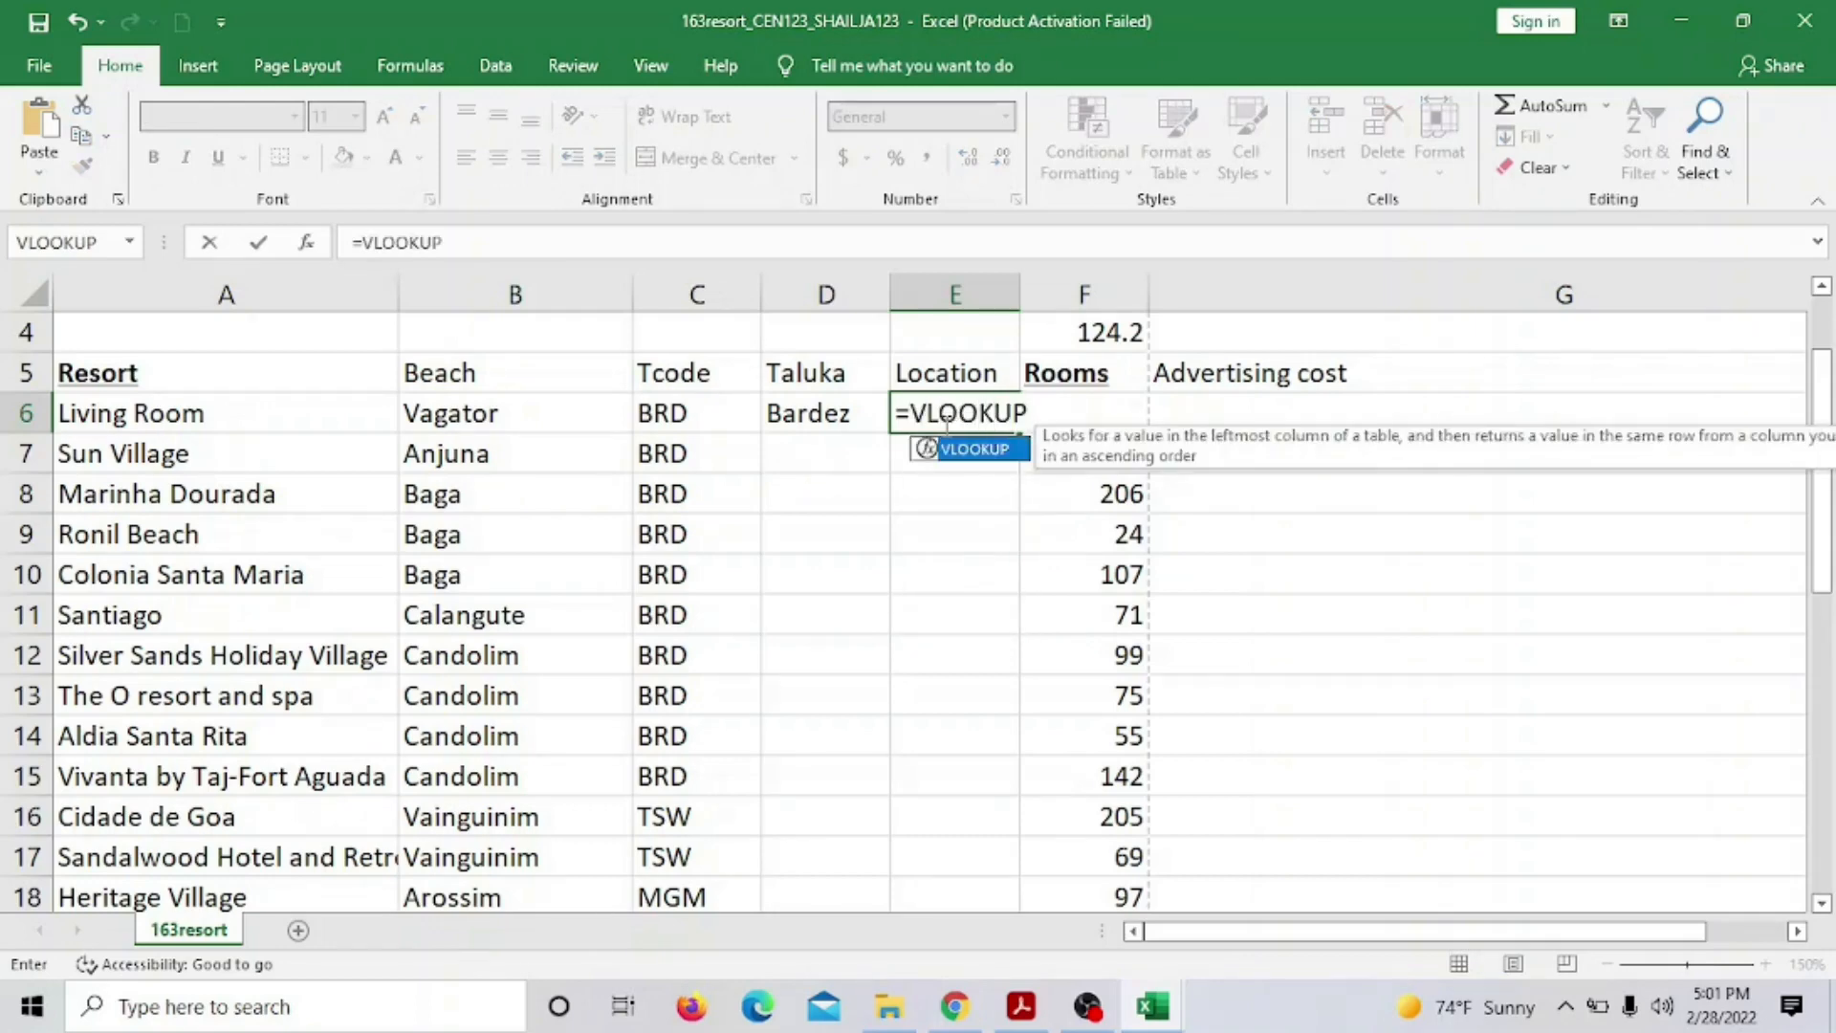
pyautogui.write('(')
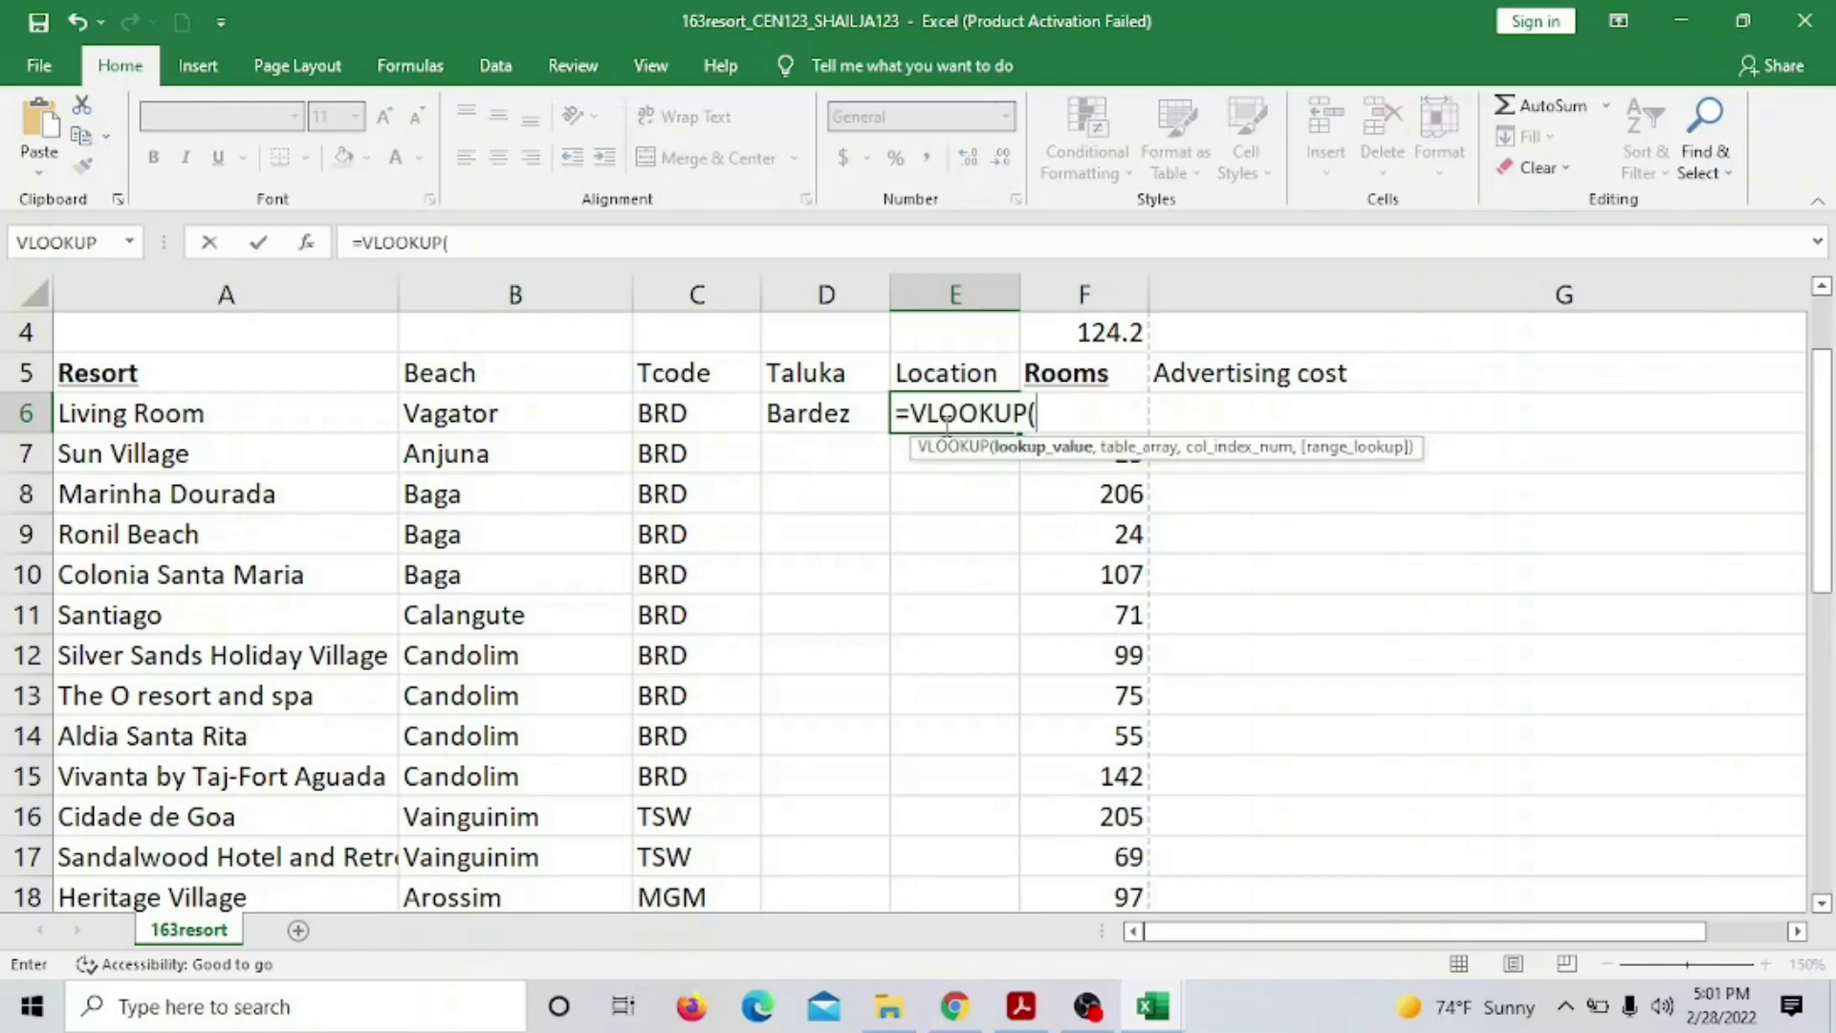
pyautogui.click(719, 415)
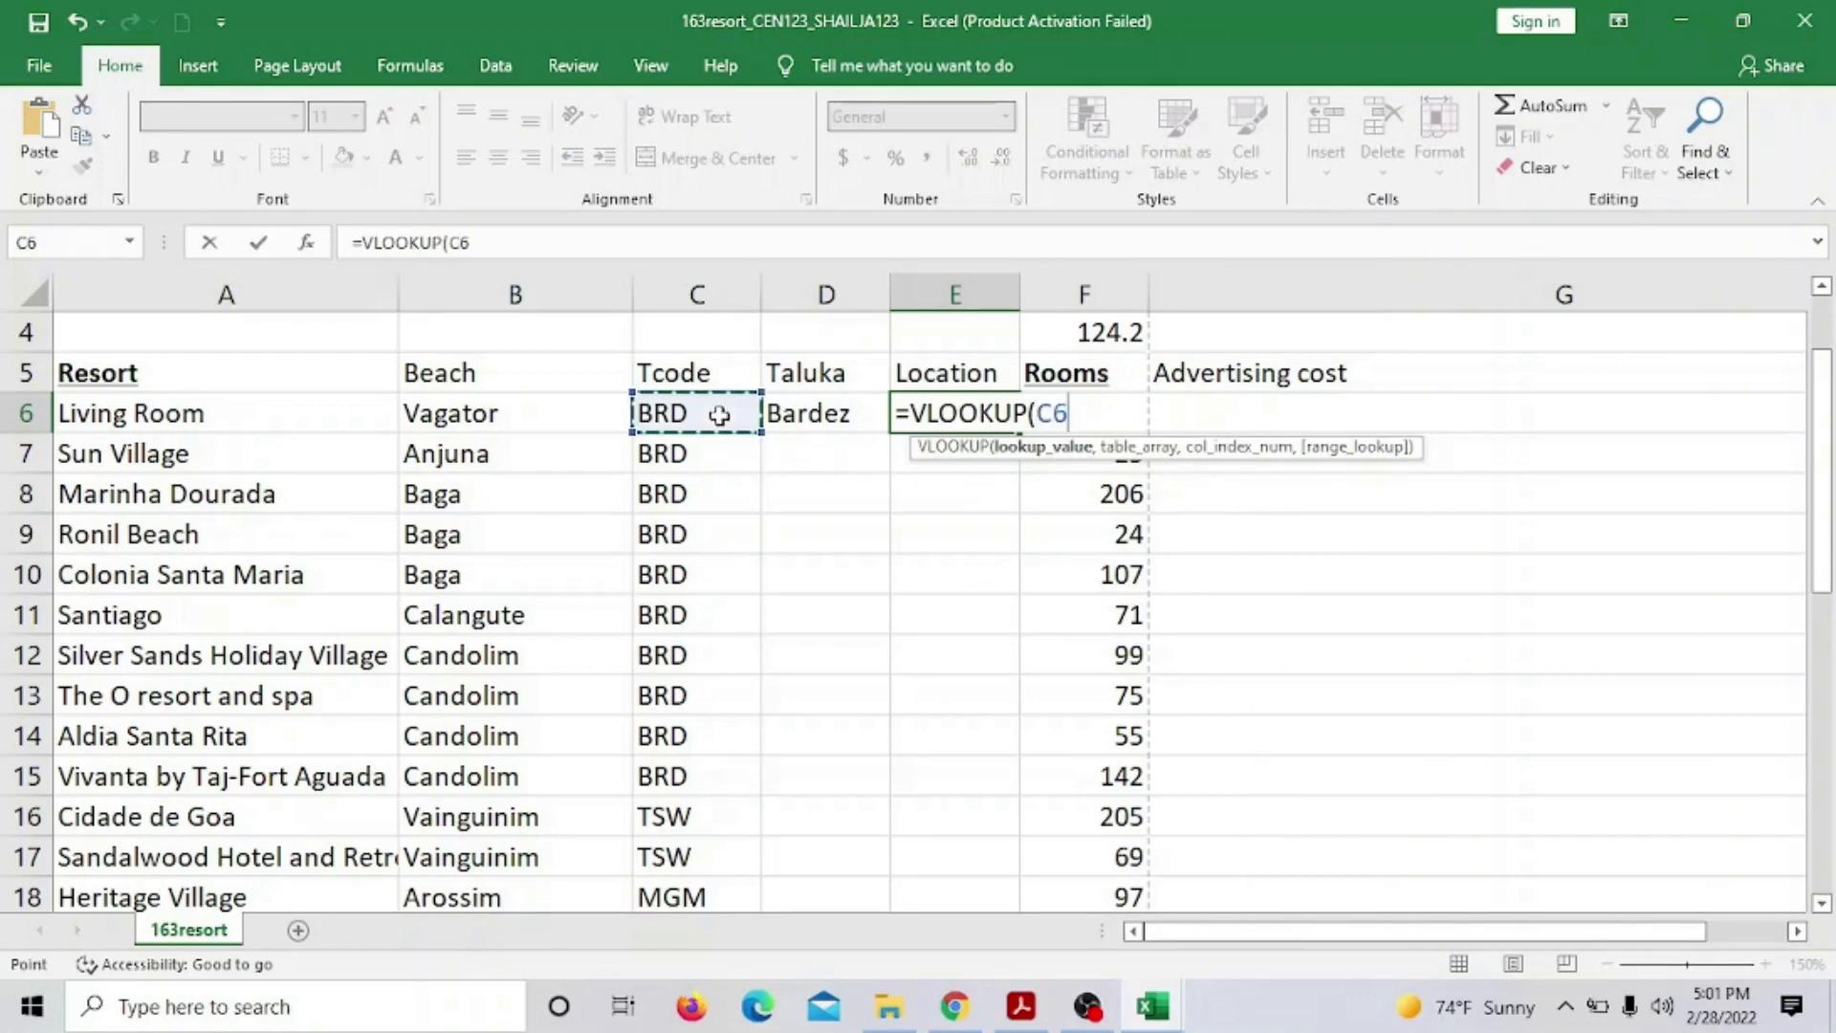
pyautogui.write(',')
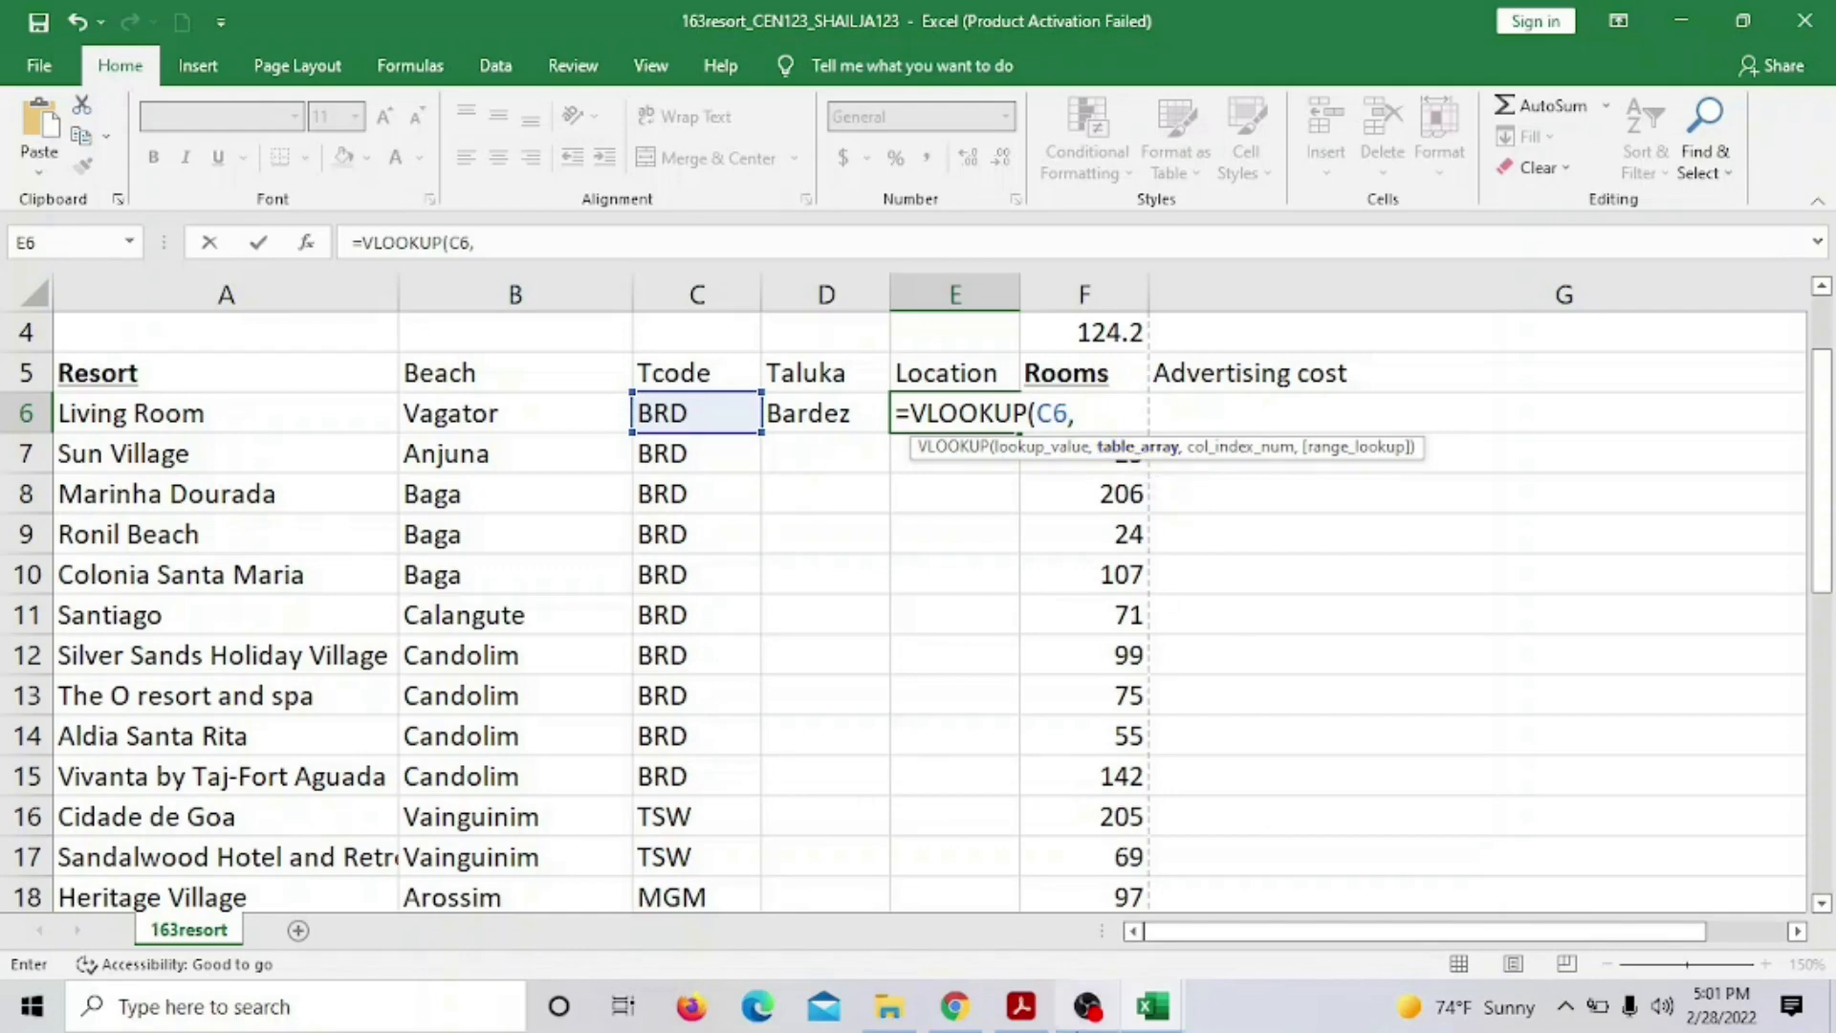
pyautogui.click(1152, 1005)
pyautogui.click(1322, 881)
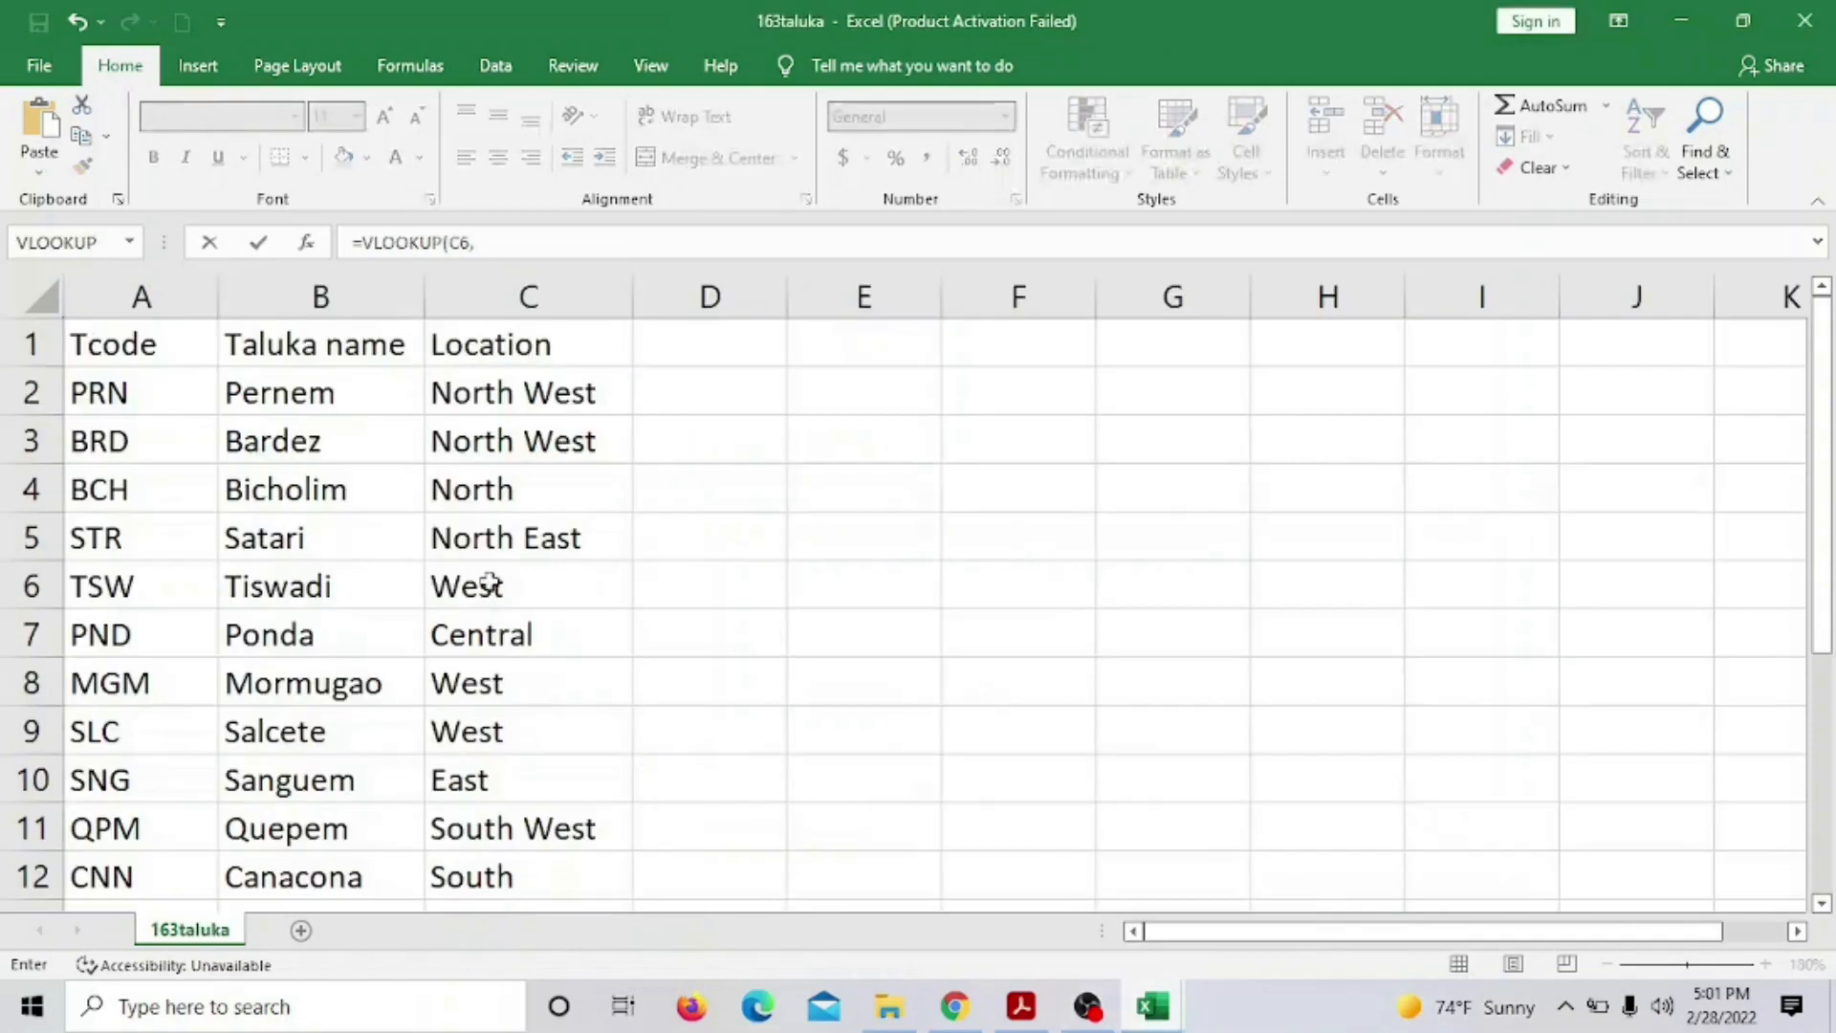
pyautogui.moveTo(102, 392)
pyautogui.mouseDown()
pyautogui.moveTo(368, 401)
pyautogui.moveTo(489, 591)
pyautogui.moveTo(473, 877)
pyautogui.mouseUp()
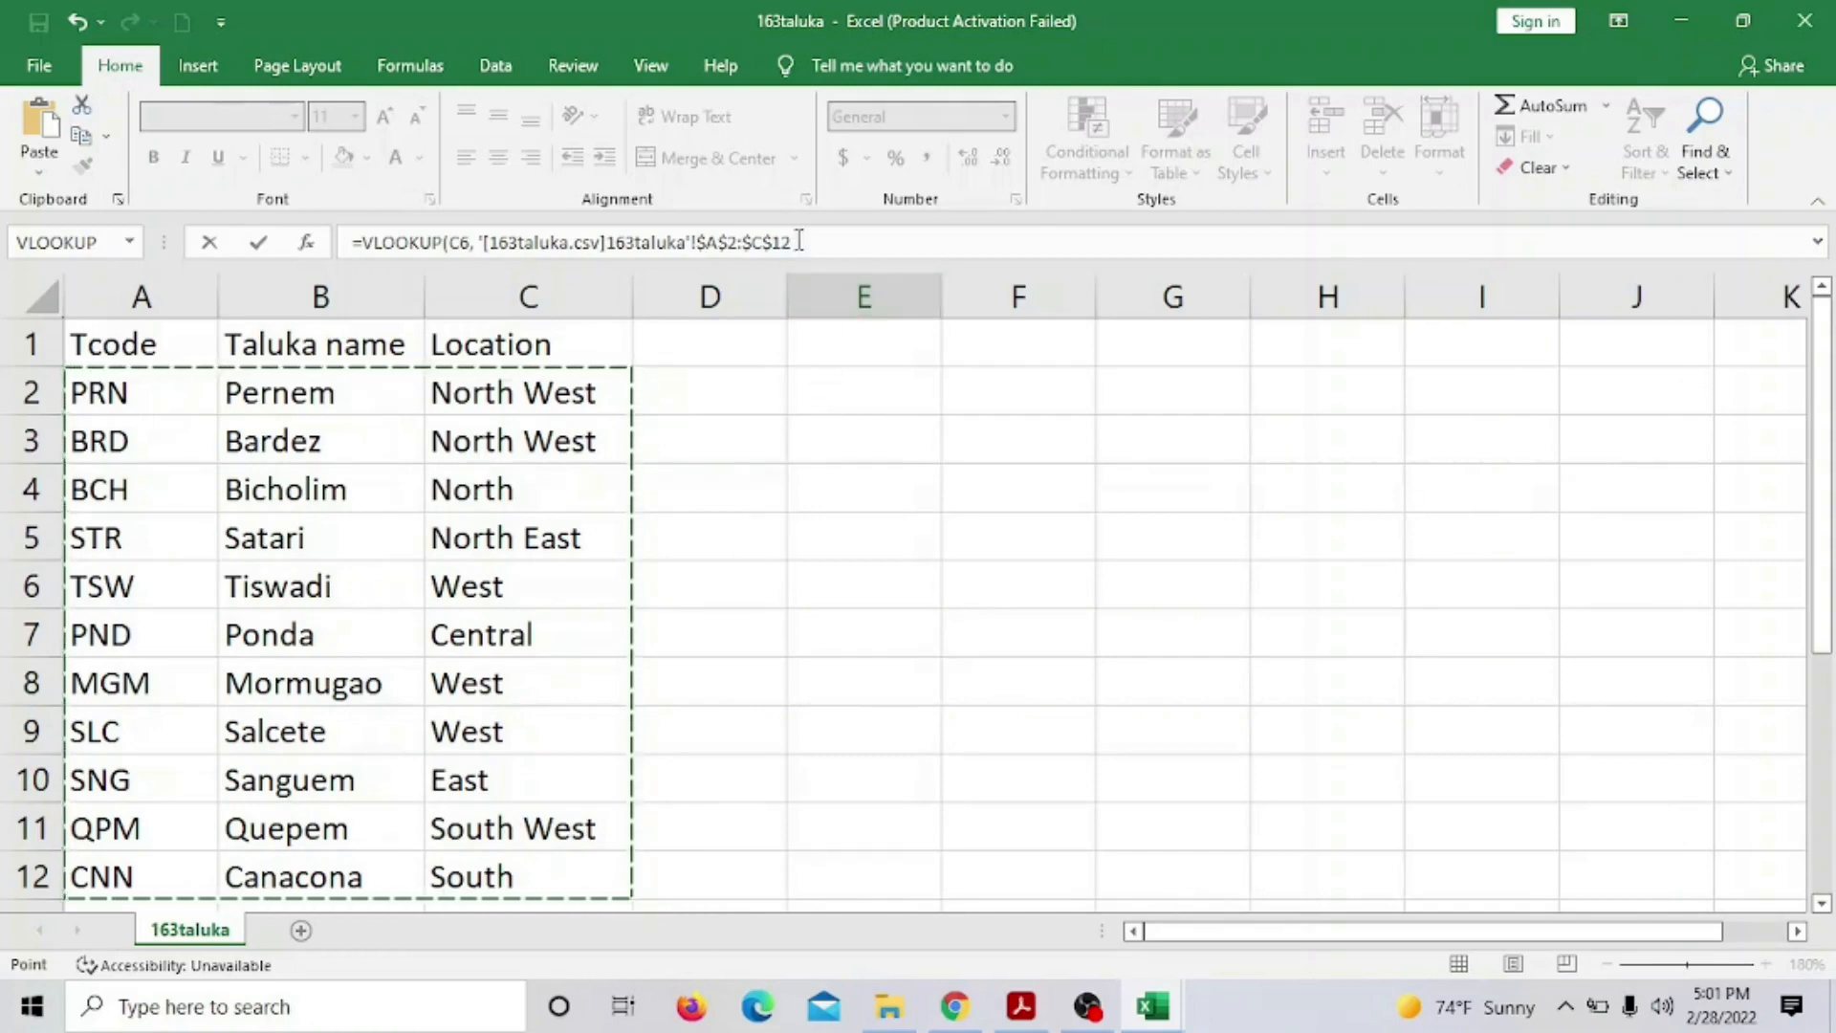
pyautogui.click(800, 240)
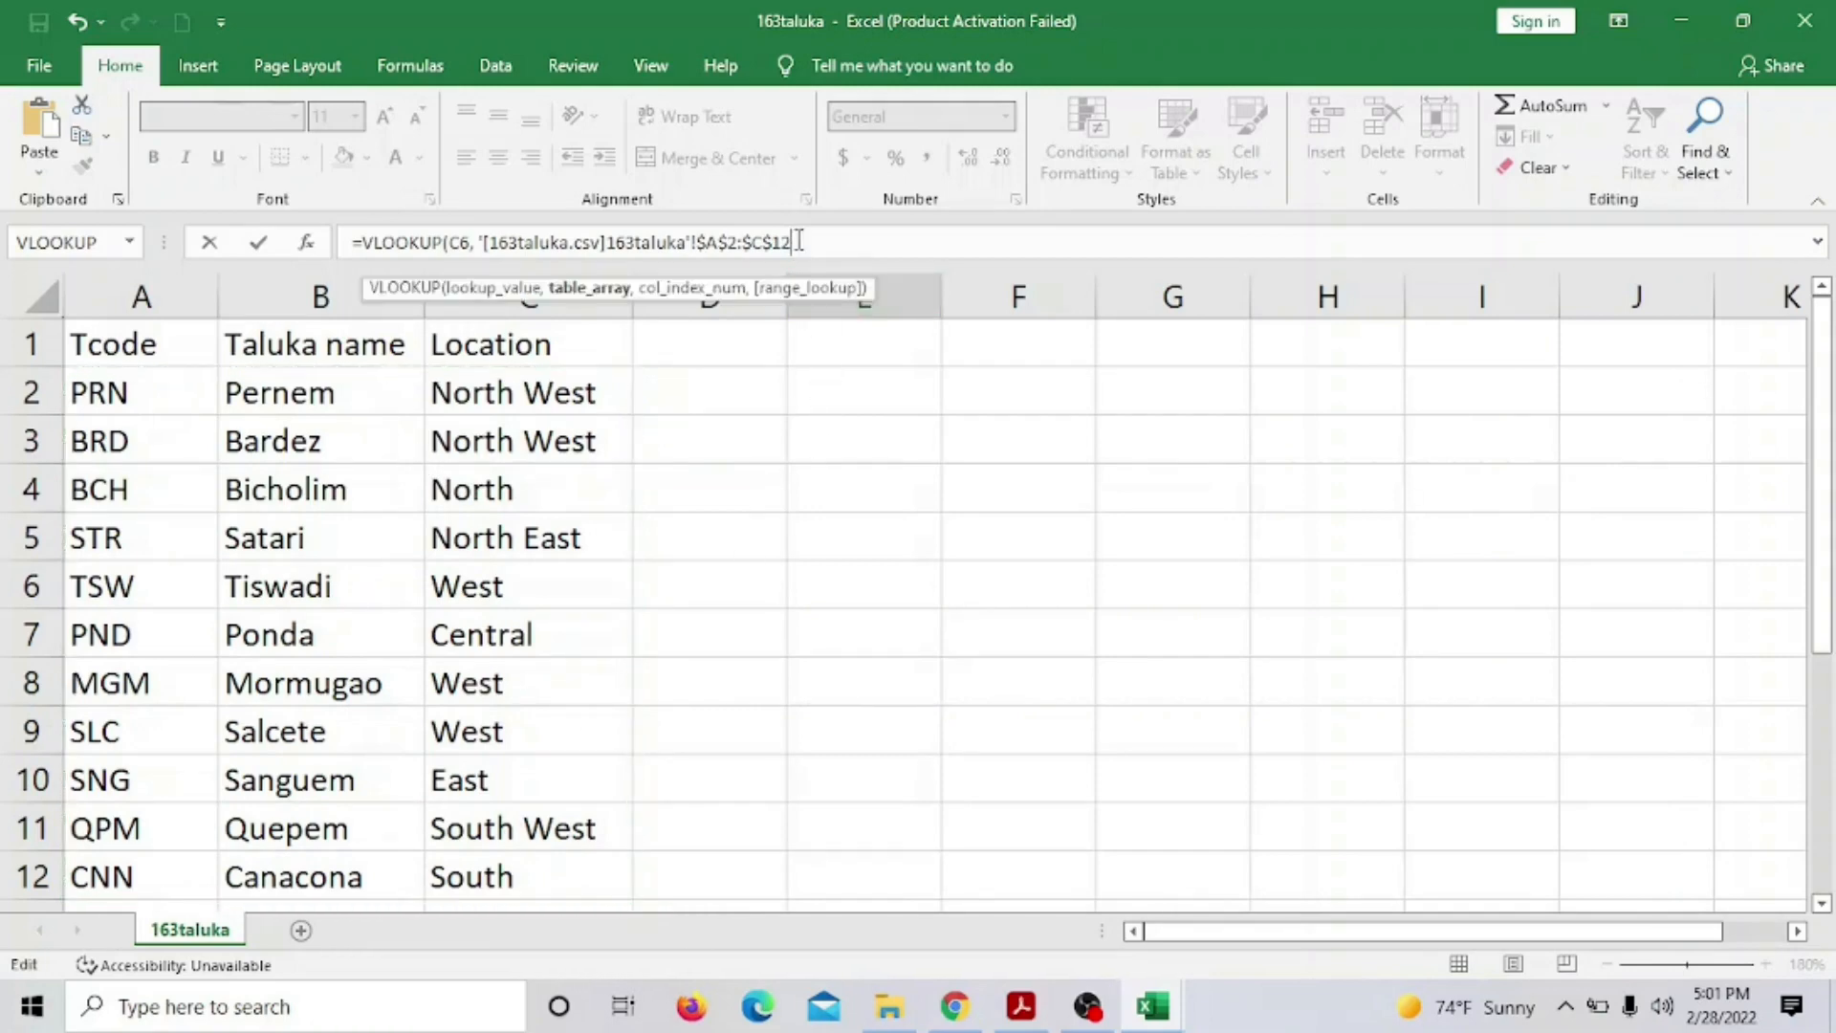
pyautogui.write(',')
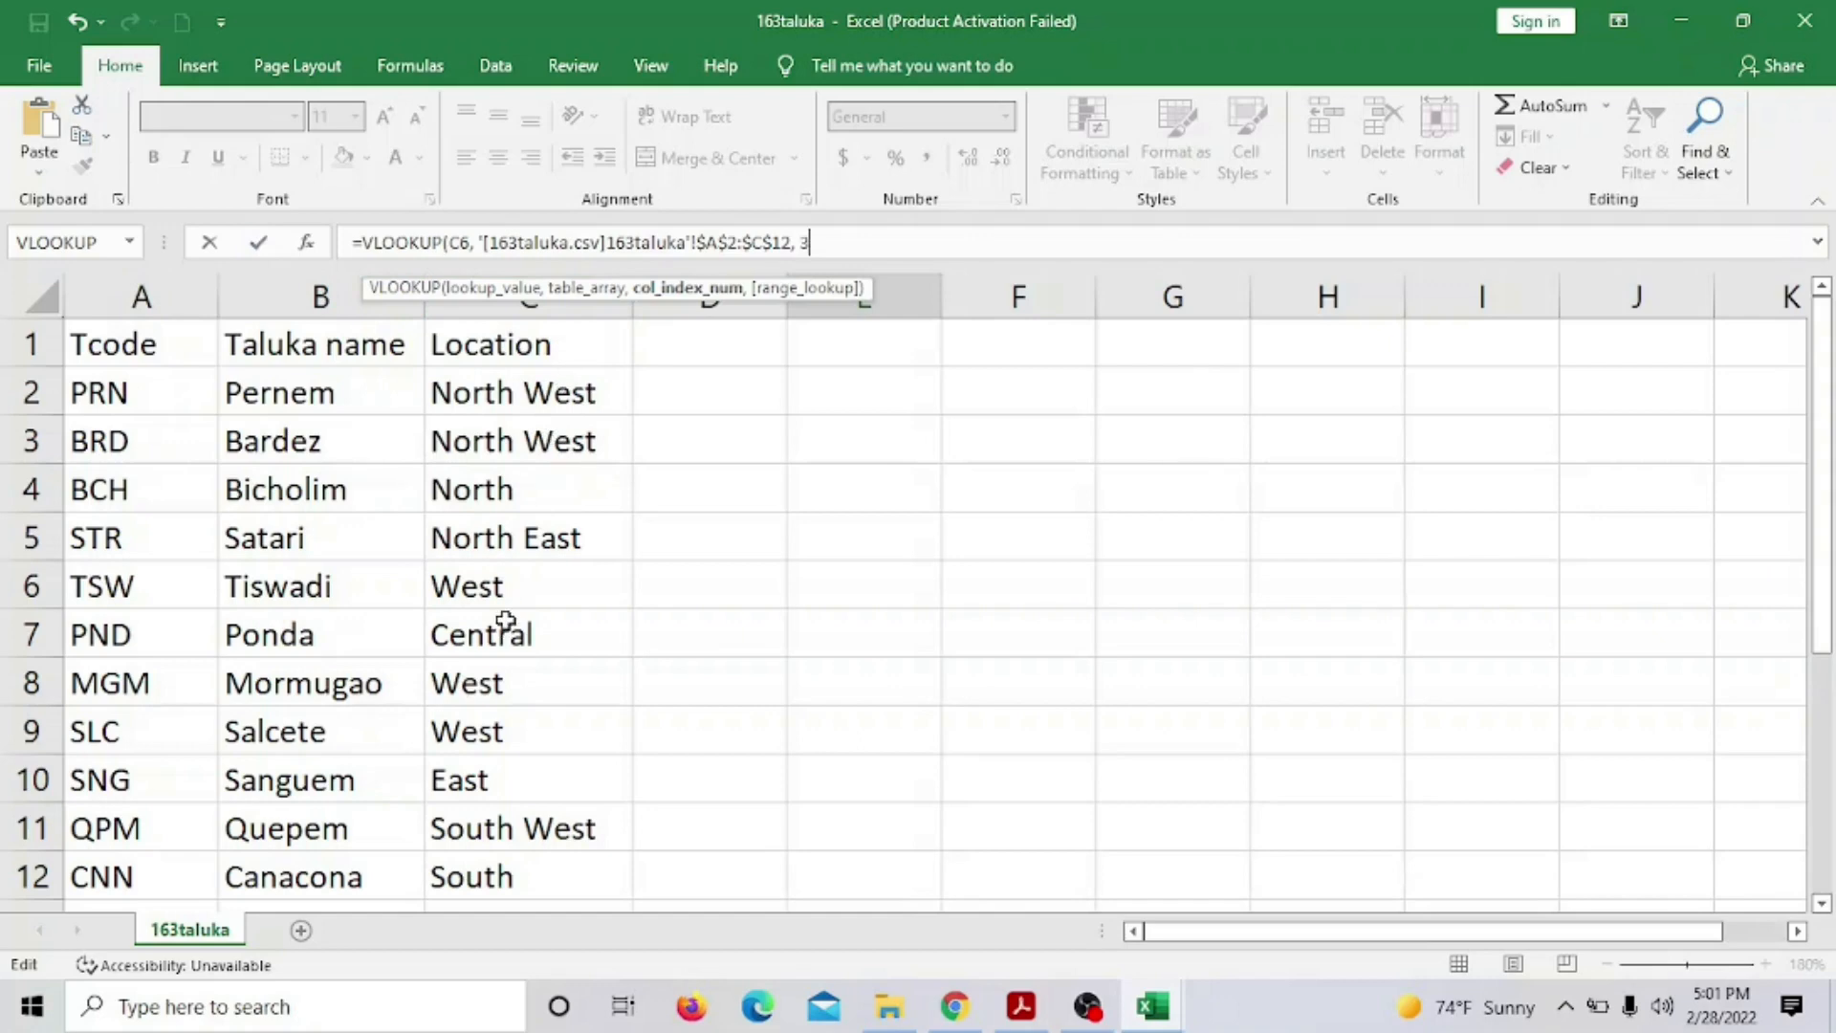
pyautogui.write('3,')
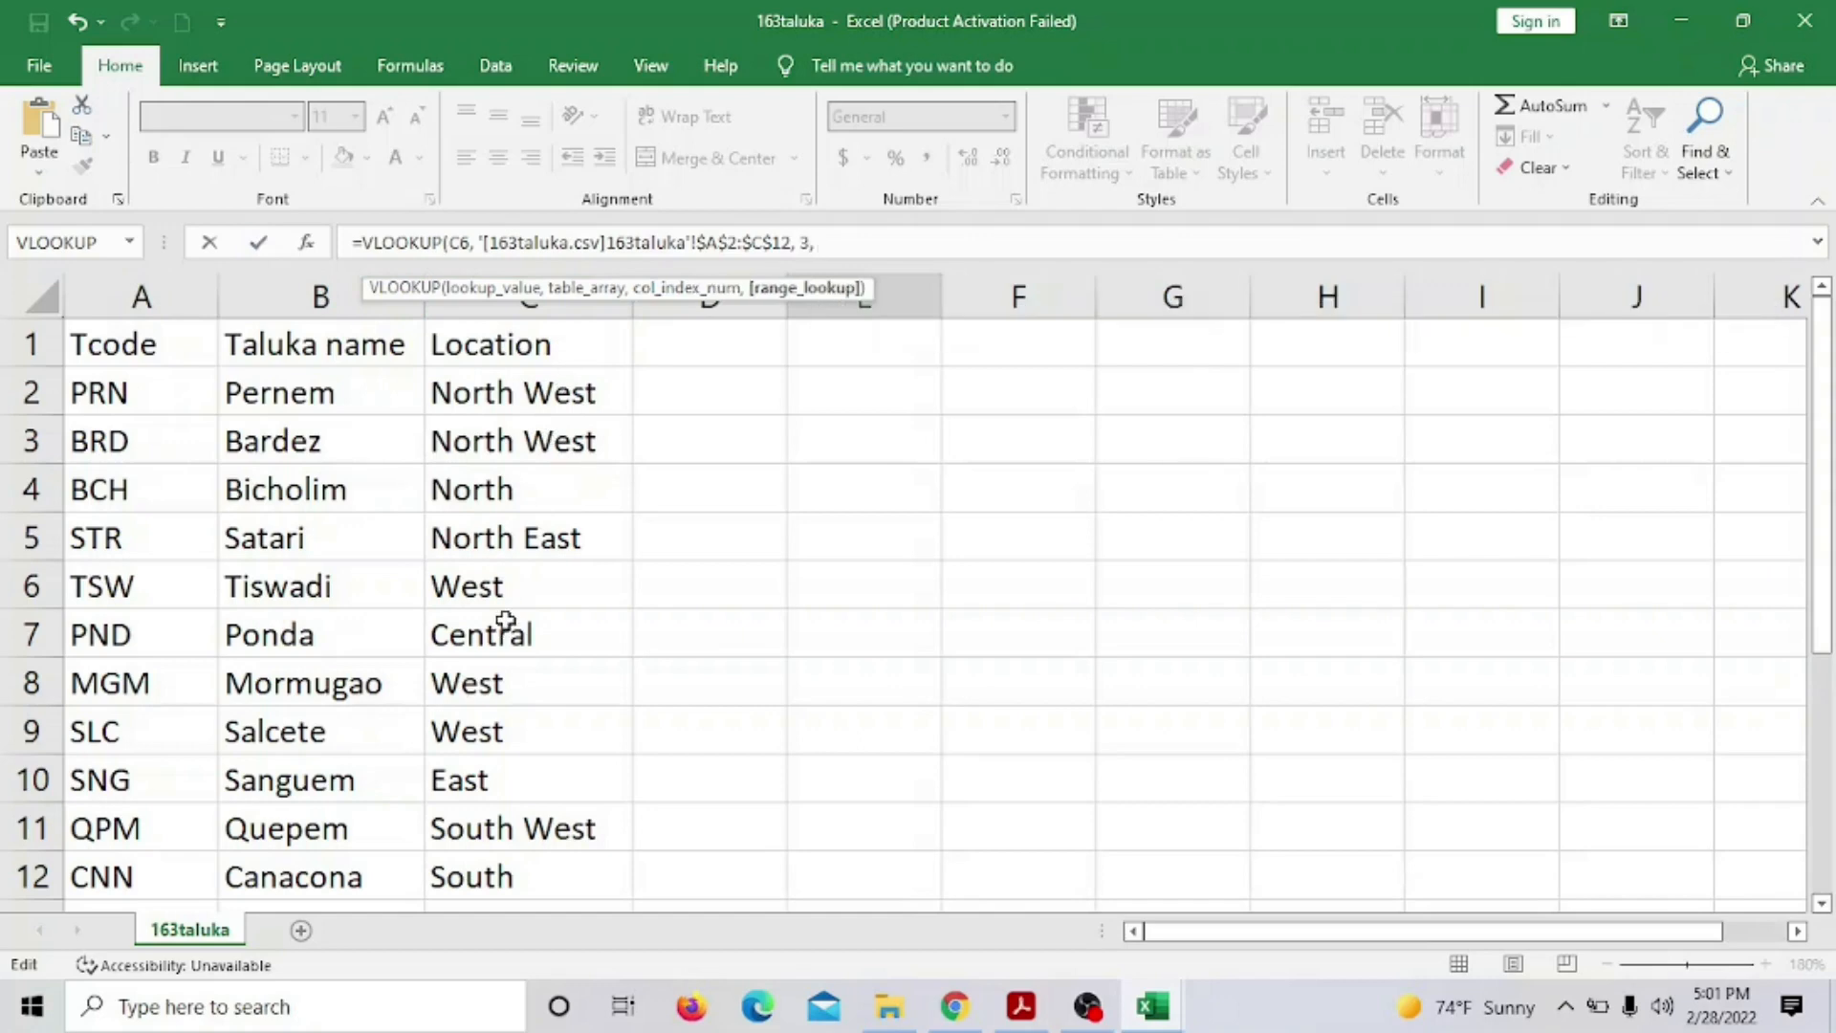
pyautogui.write(' FALSE')
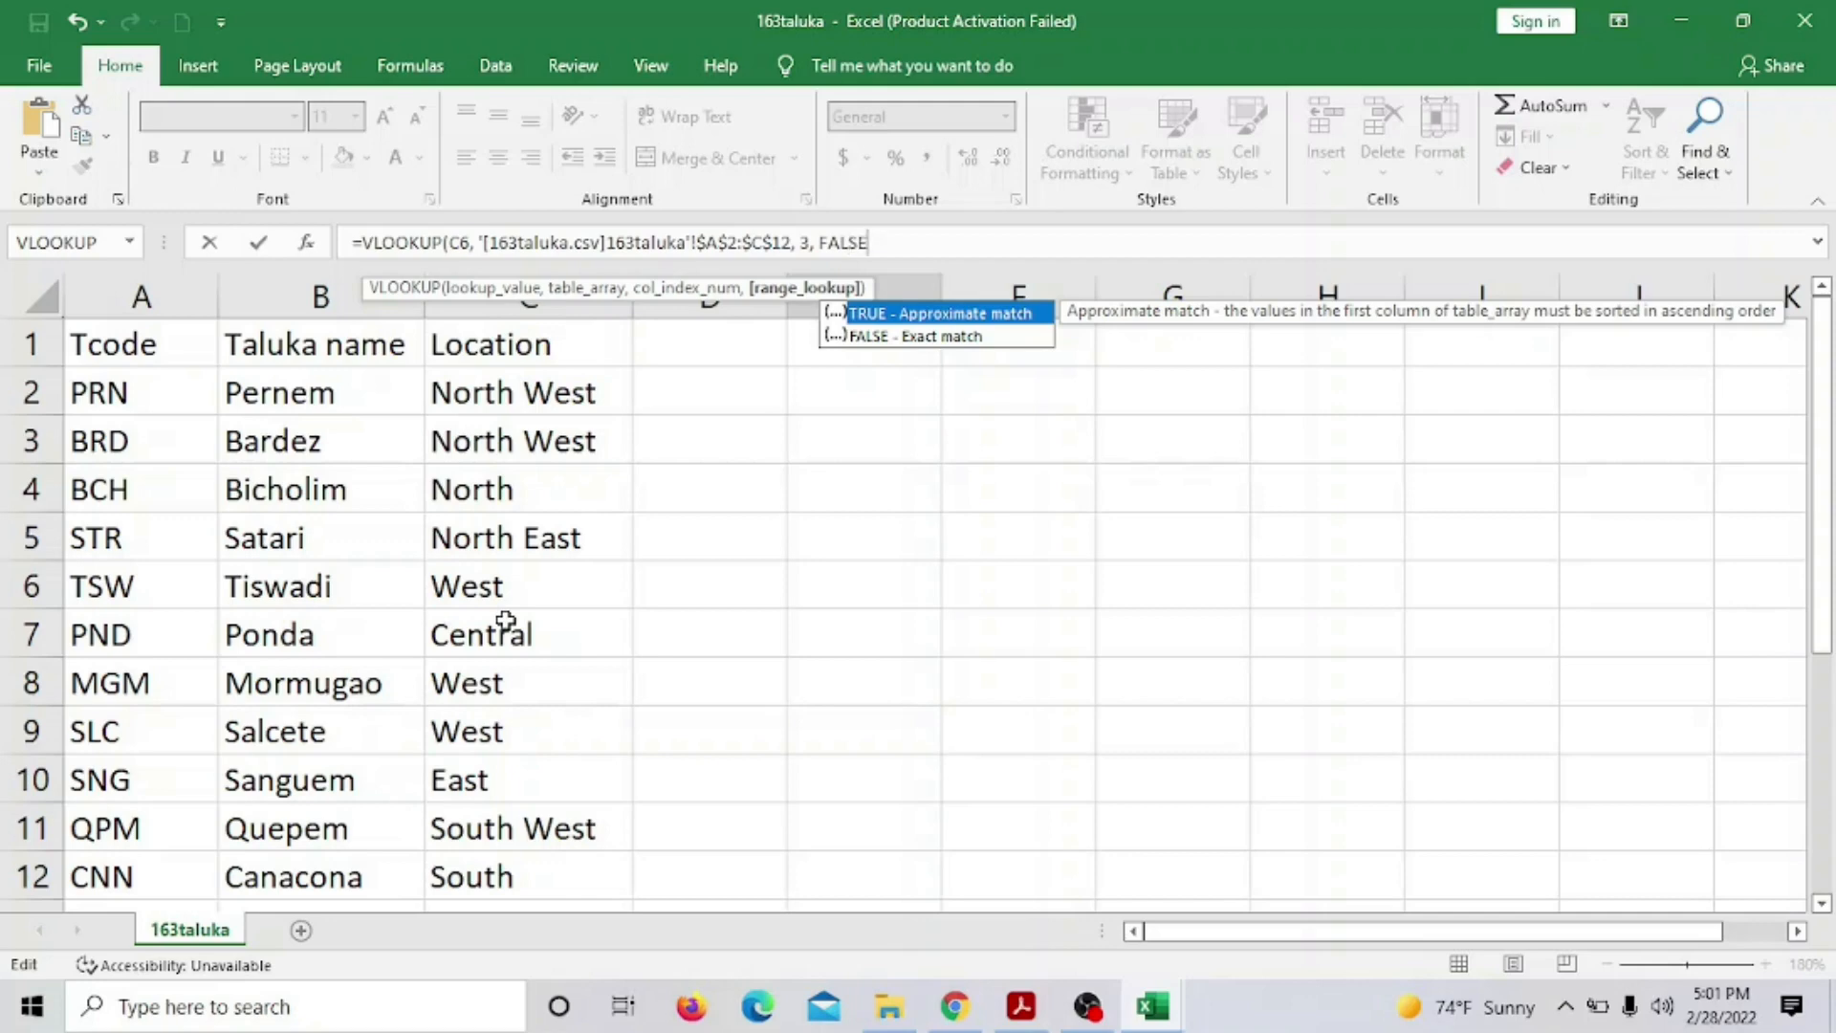
pyautogui.write(')')
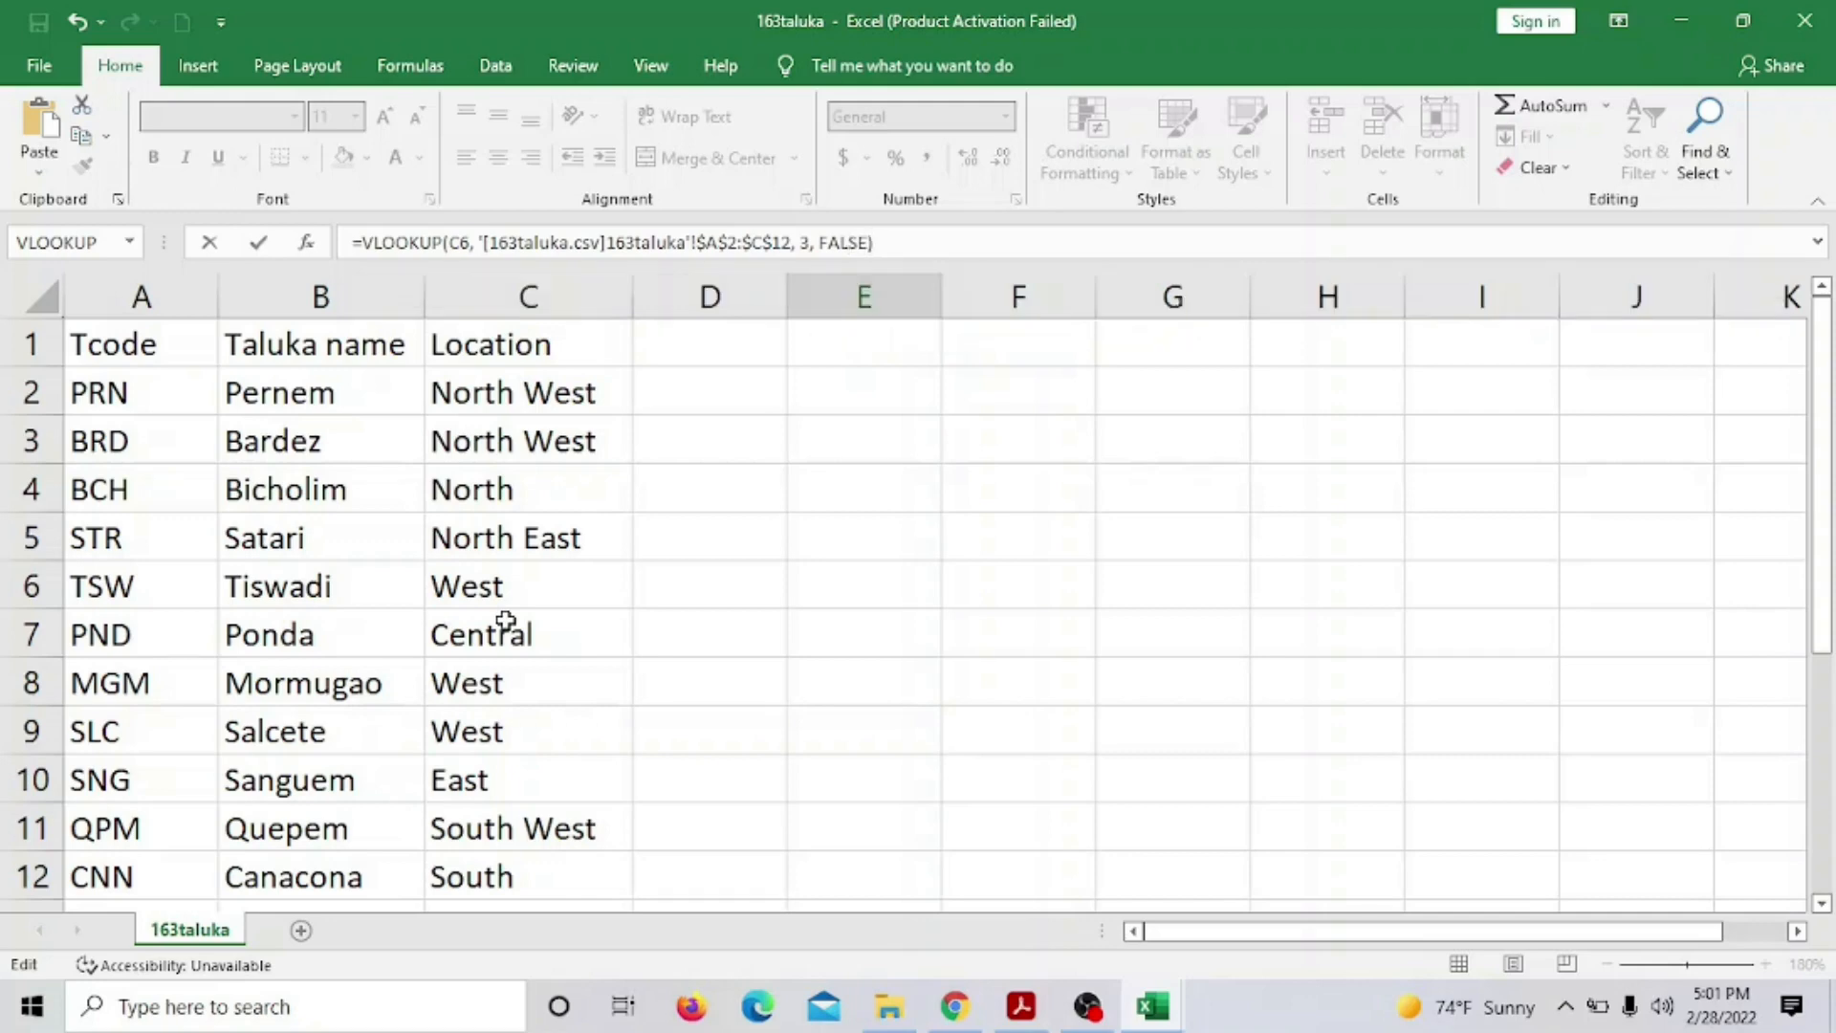
pyautogui.click(895, 244)
pyautogui.press('Return')
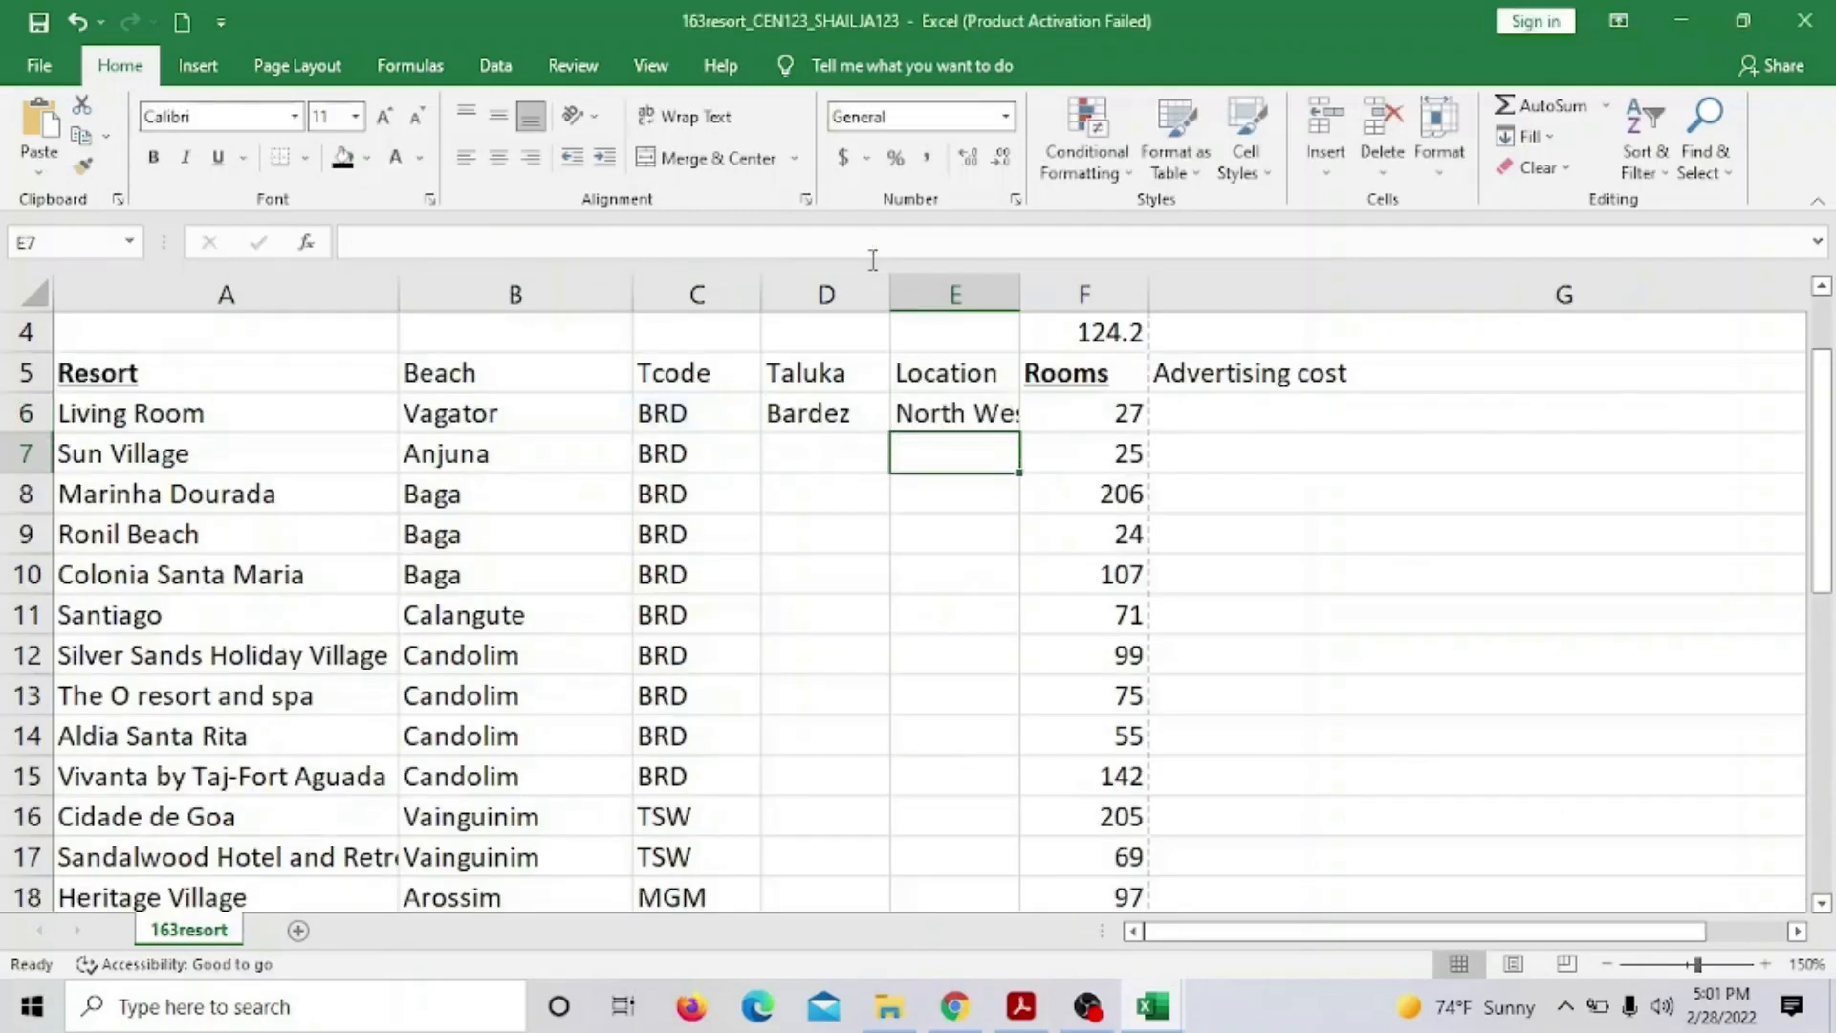
# Widen column E to fit North West, verify it against Bardez's location in 163taluka, and return to the PDF
pyautogui.moveTo(1020, 293)
pyautogui.mouseDown()
pyautogui.moveTo(1085, 295)
pyautogui.moveTo(1055, 293)
pyautogui.mouseUp()
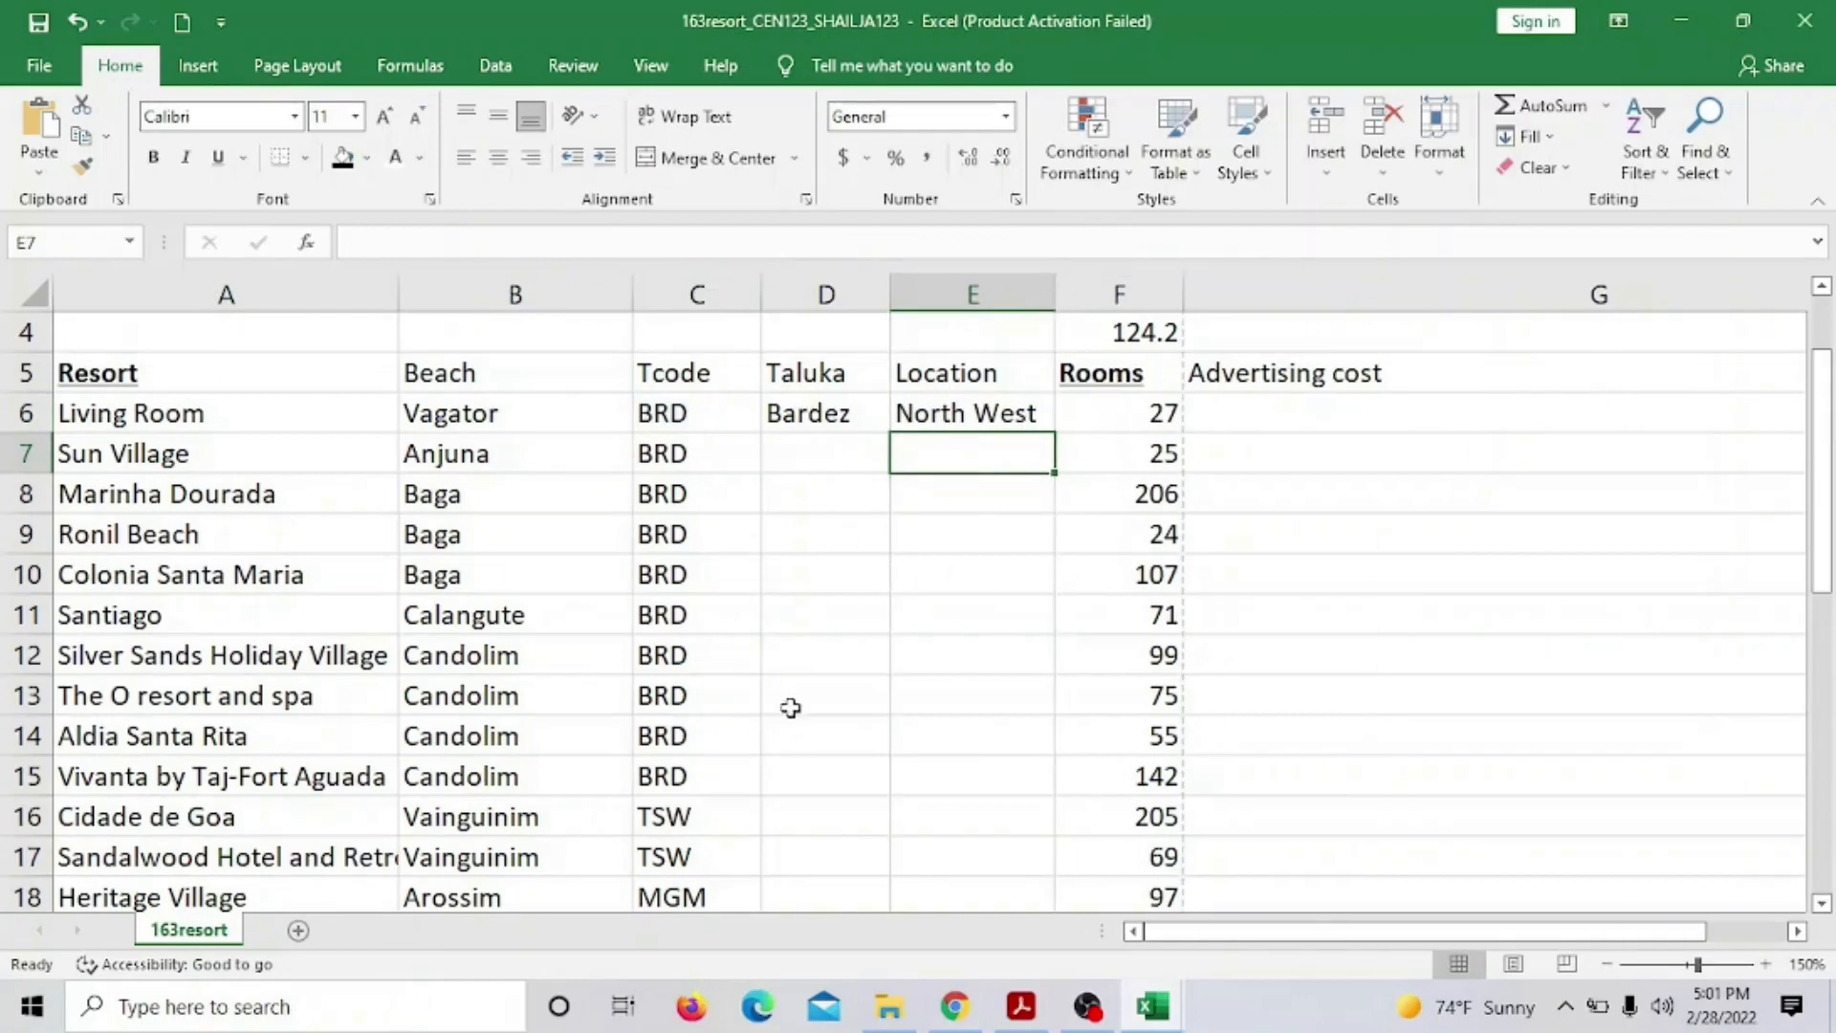
pyautogui.click(972, 409)
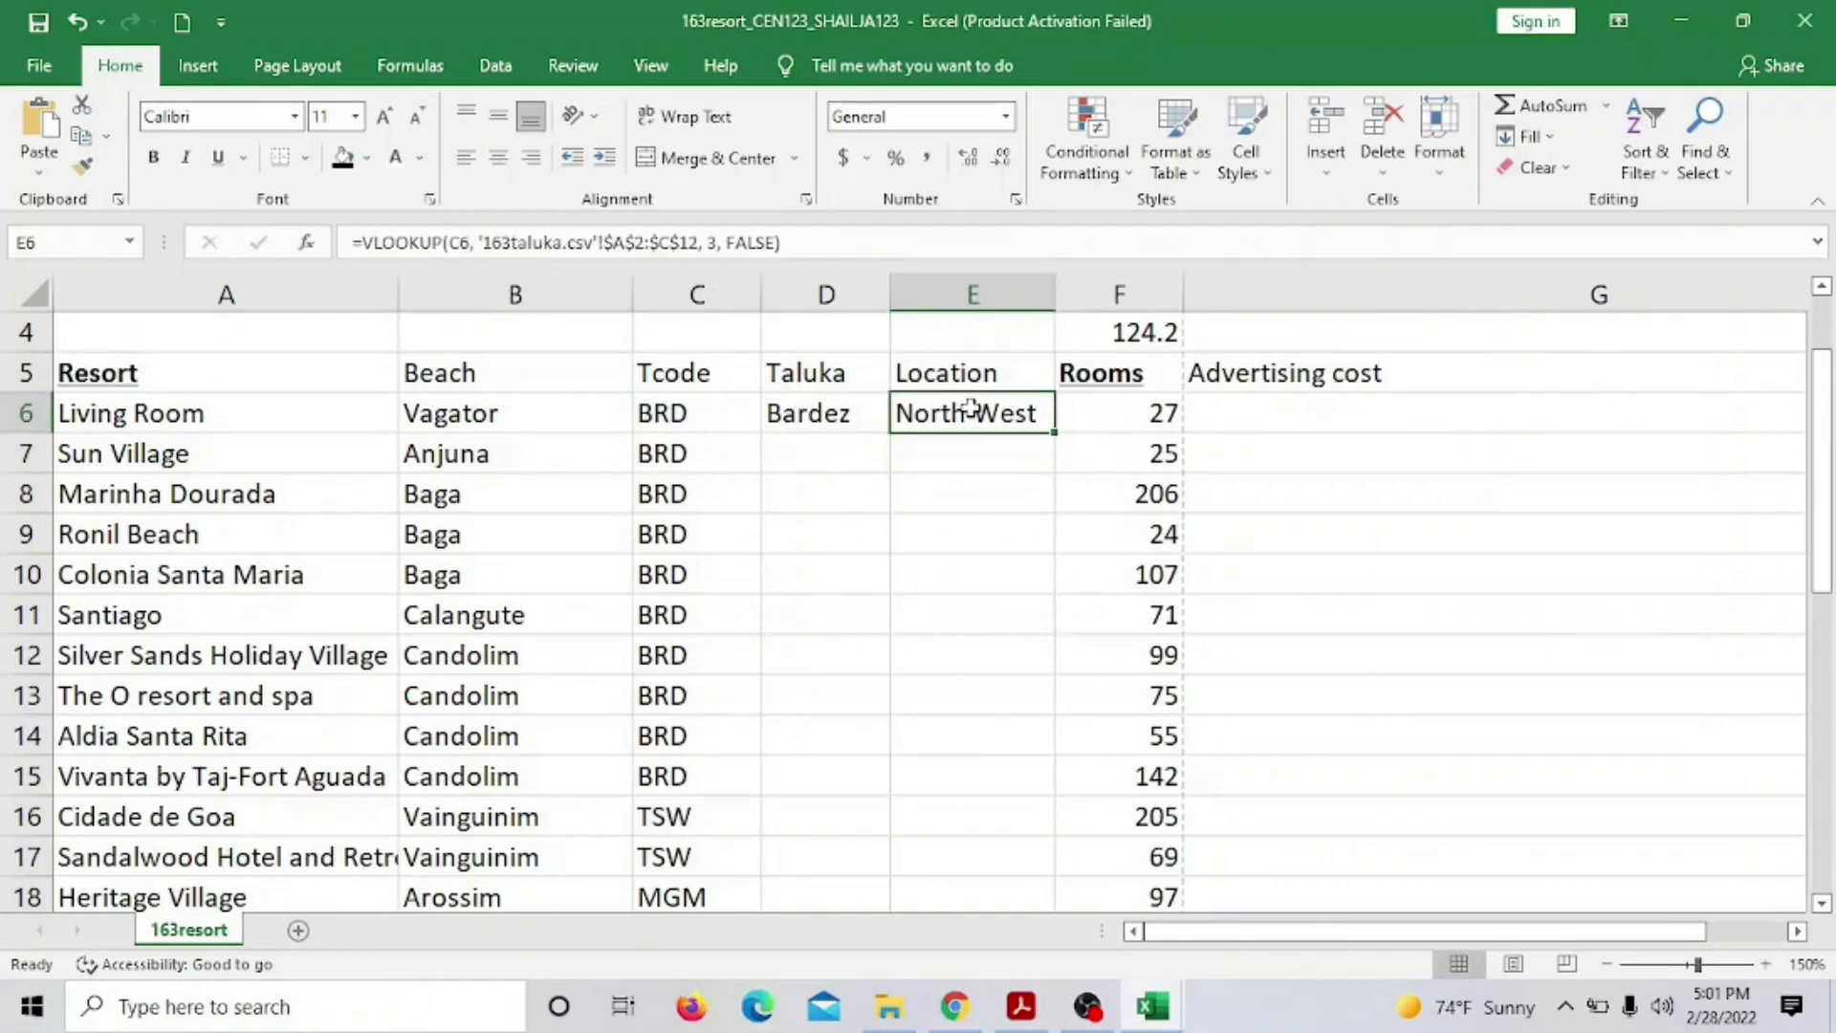
pyautogui.click(1152, 1006)
pyautogui.click(1363, 870)
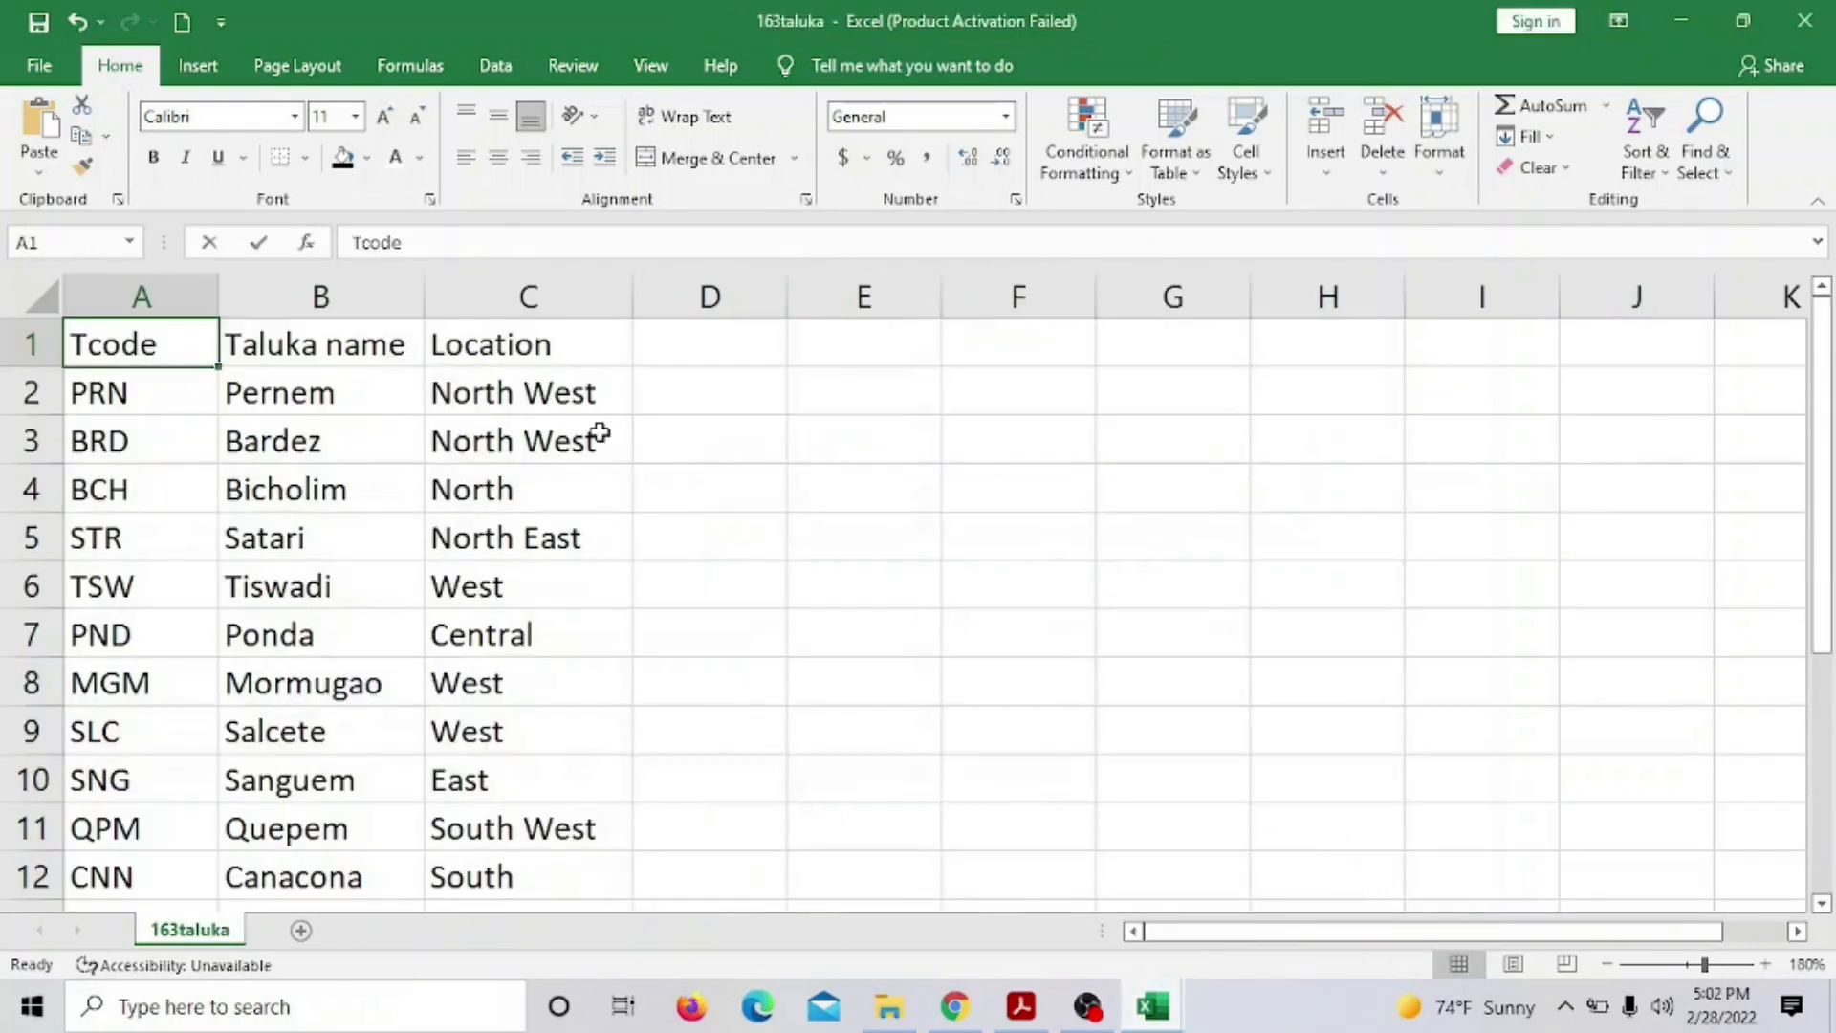
pyautogui.click(533, 398)
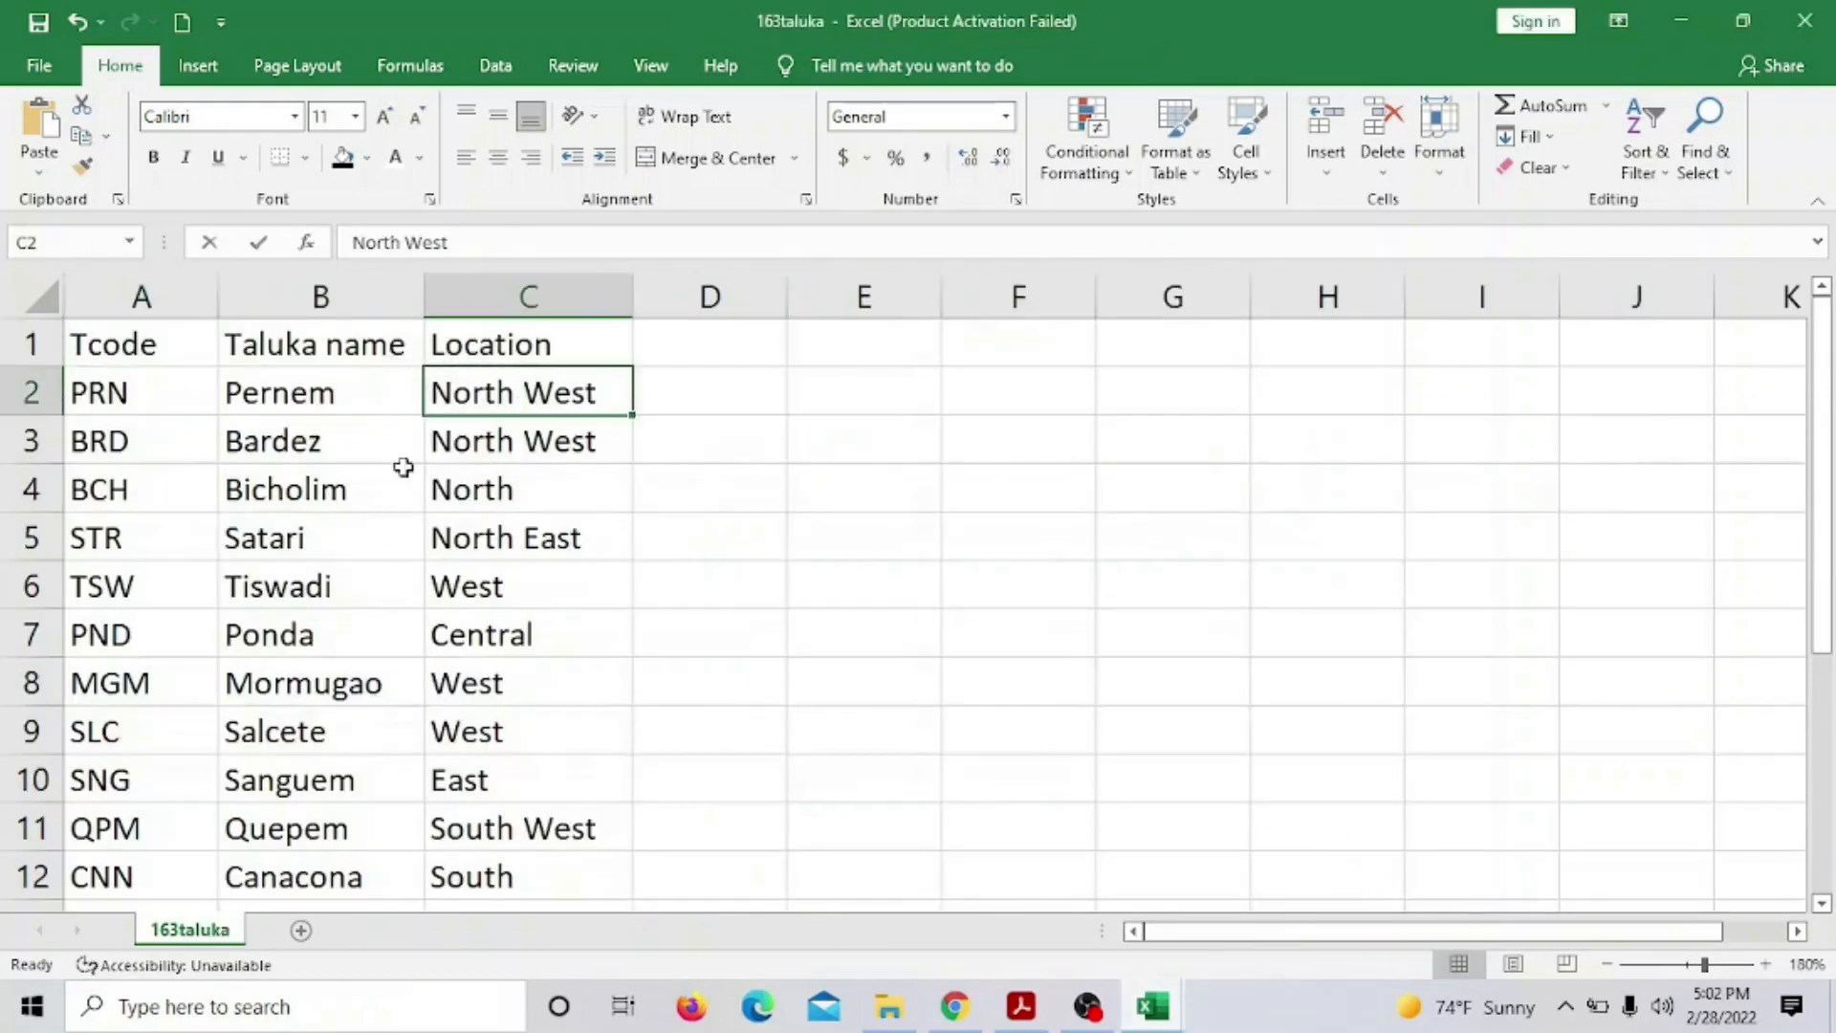
pyautogui.click(512, 432)
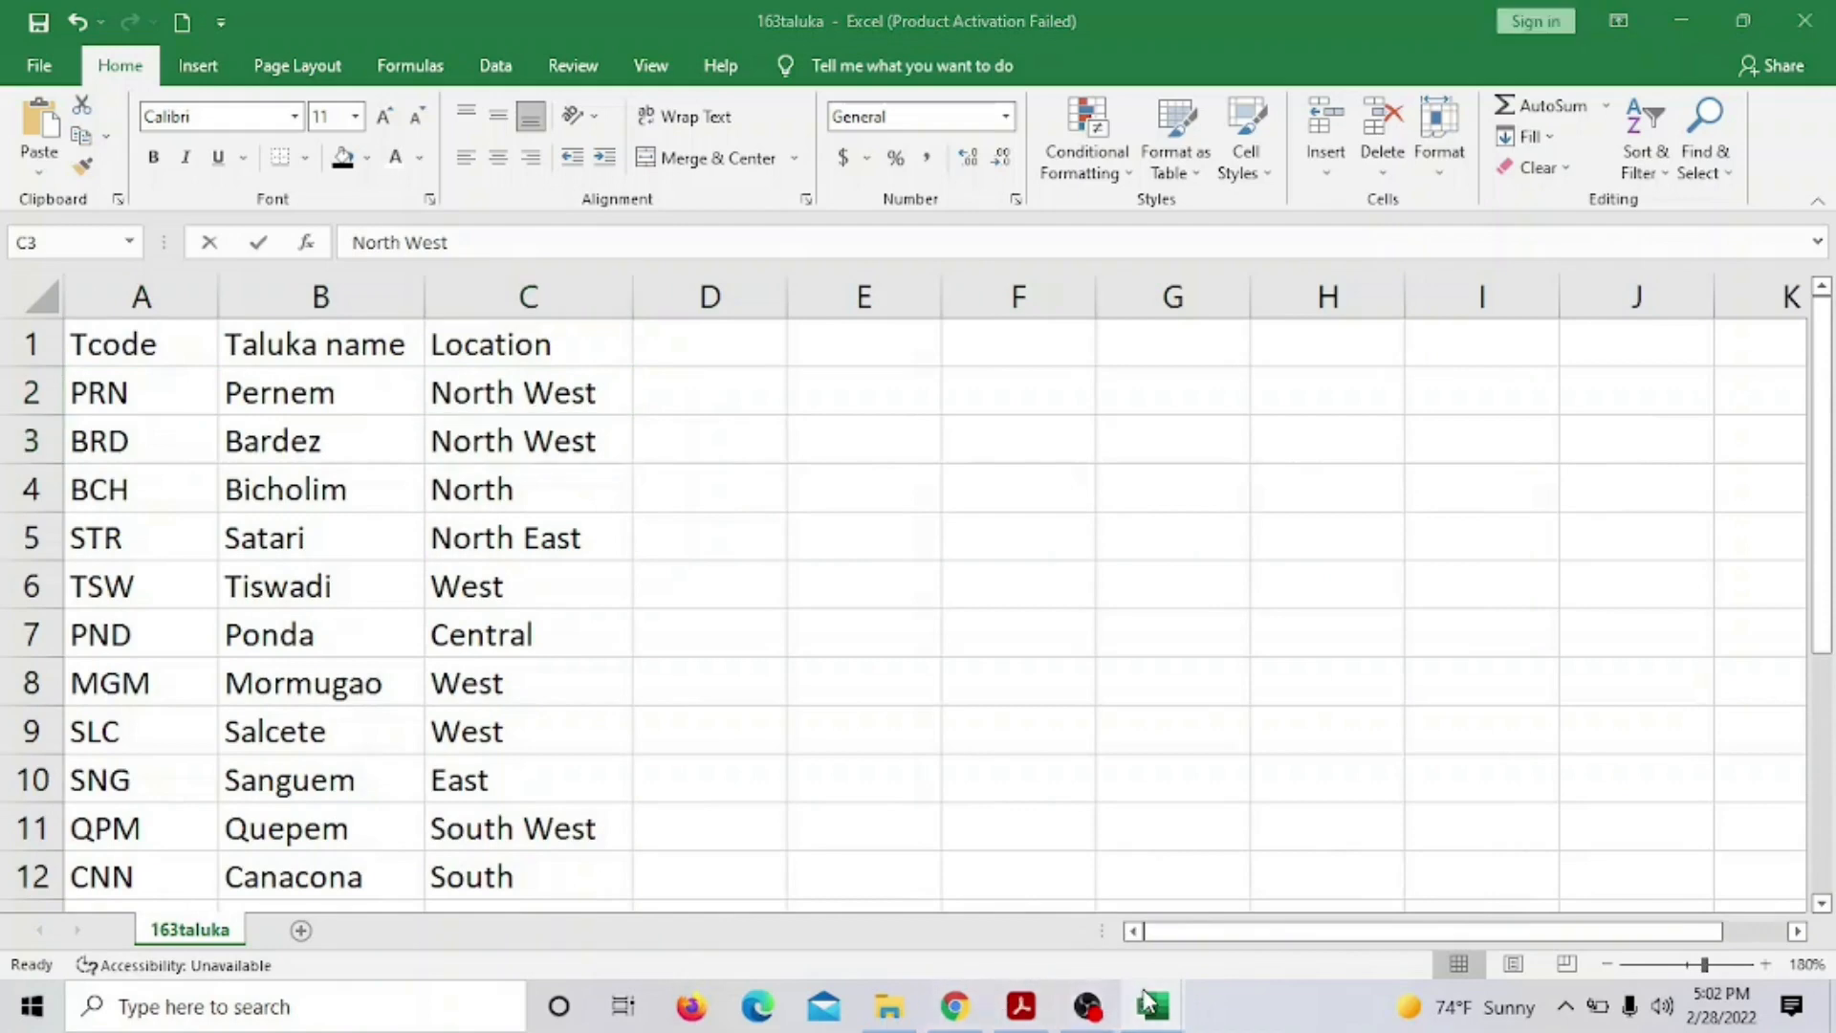
pyautogui.click(1021, 1006)
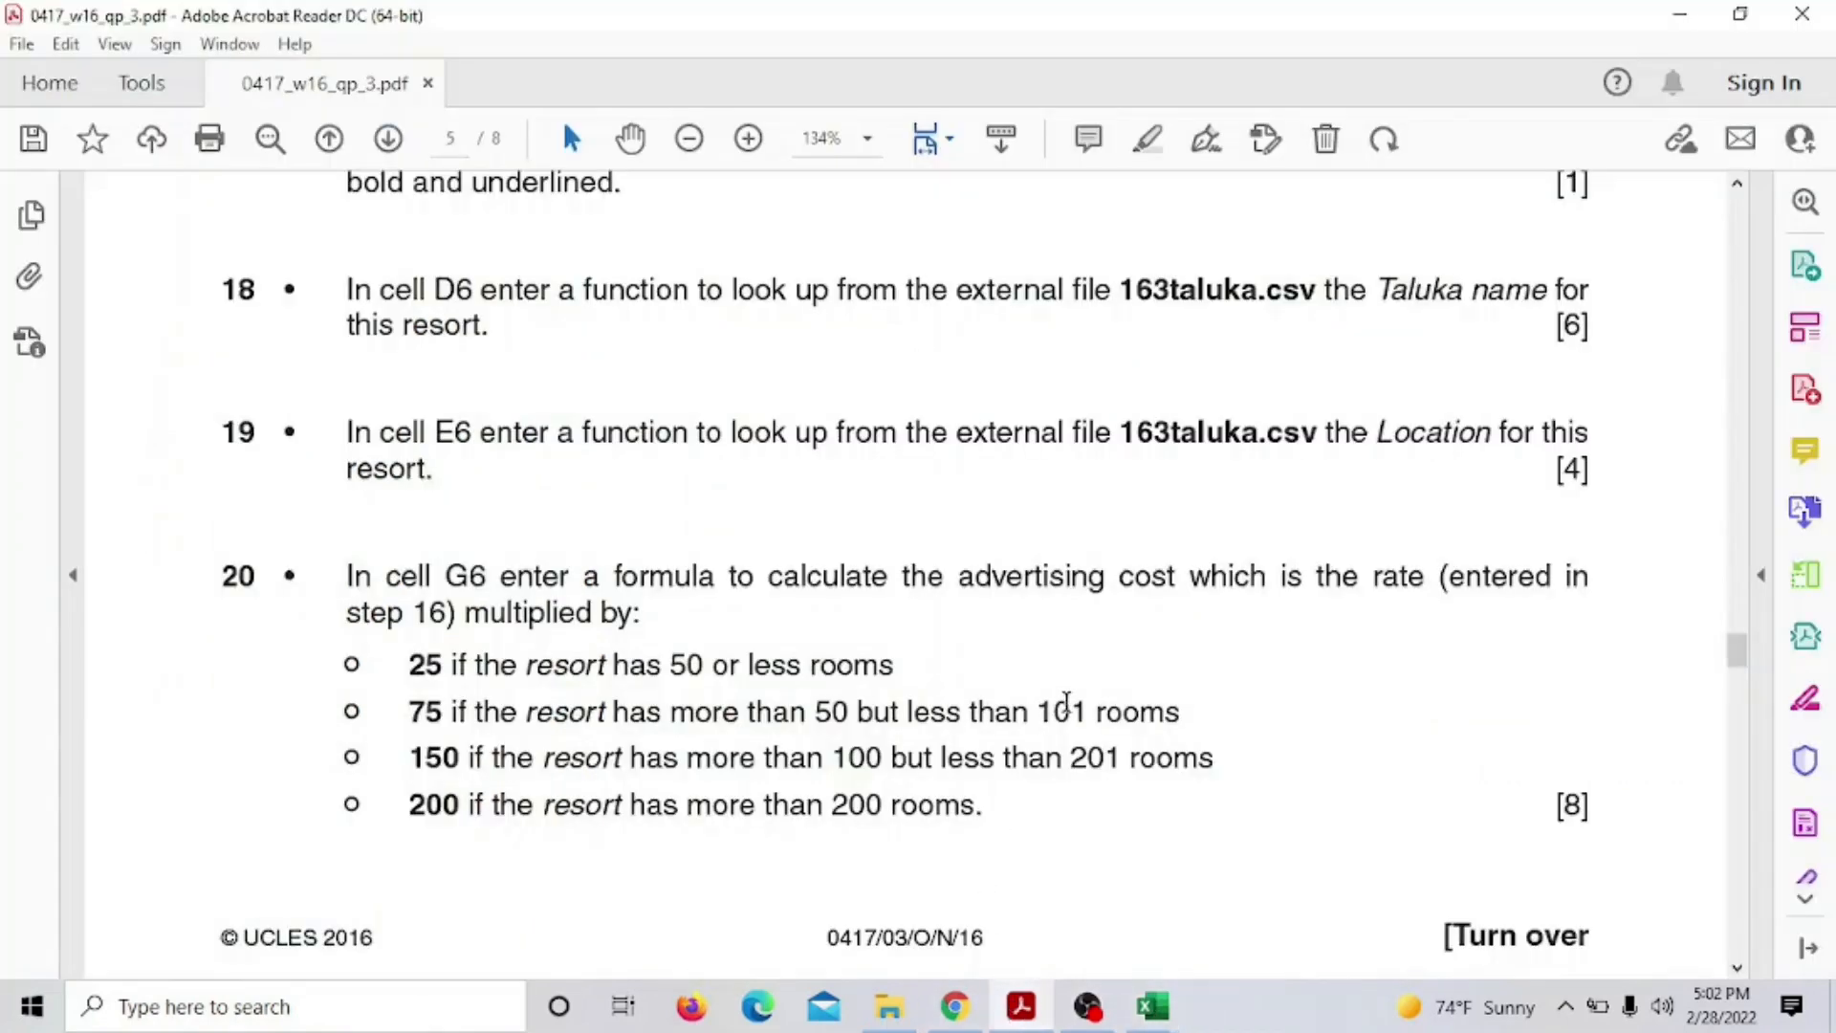
# Highlight questions 18 and 19 yellow, then select question 20's 101-room limit and 75 rule
pyautogui.moveTo(218, 289); pyautogui.dragTo(437, 471)
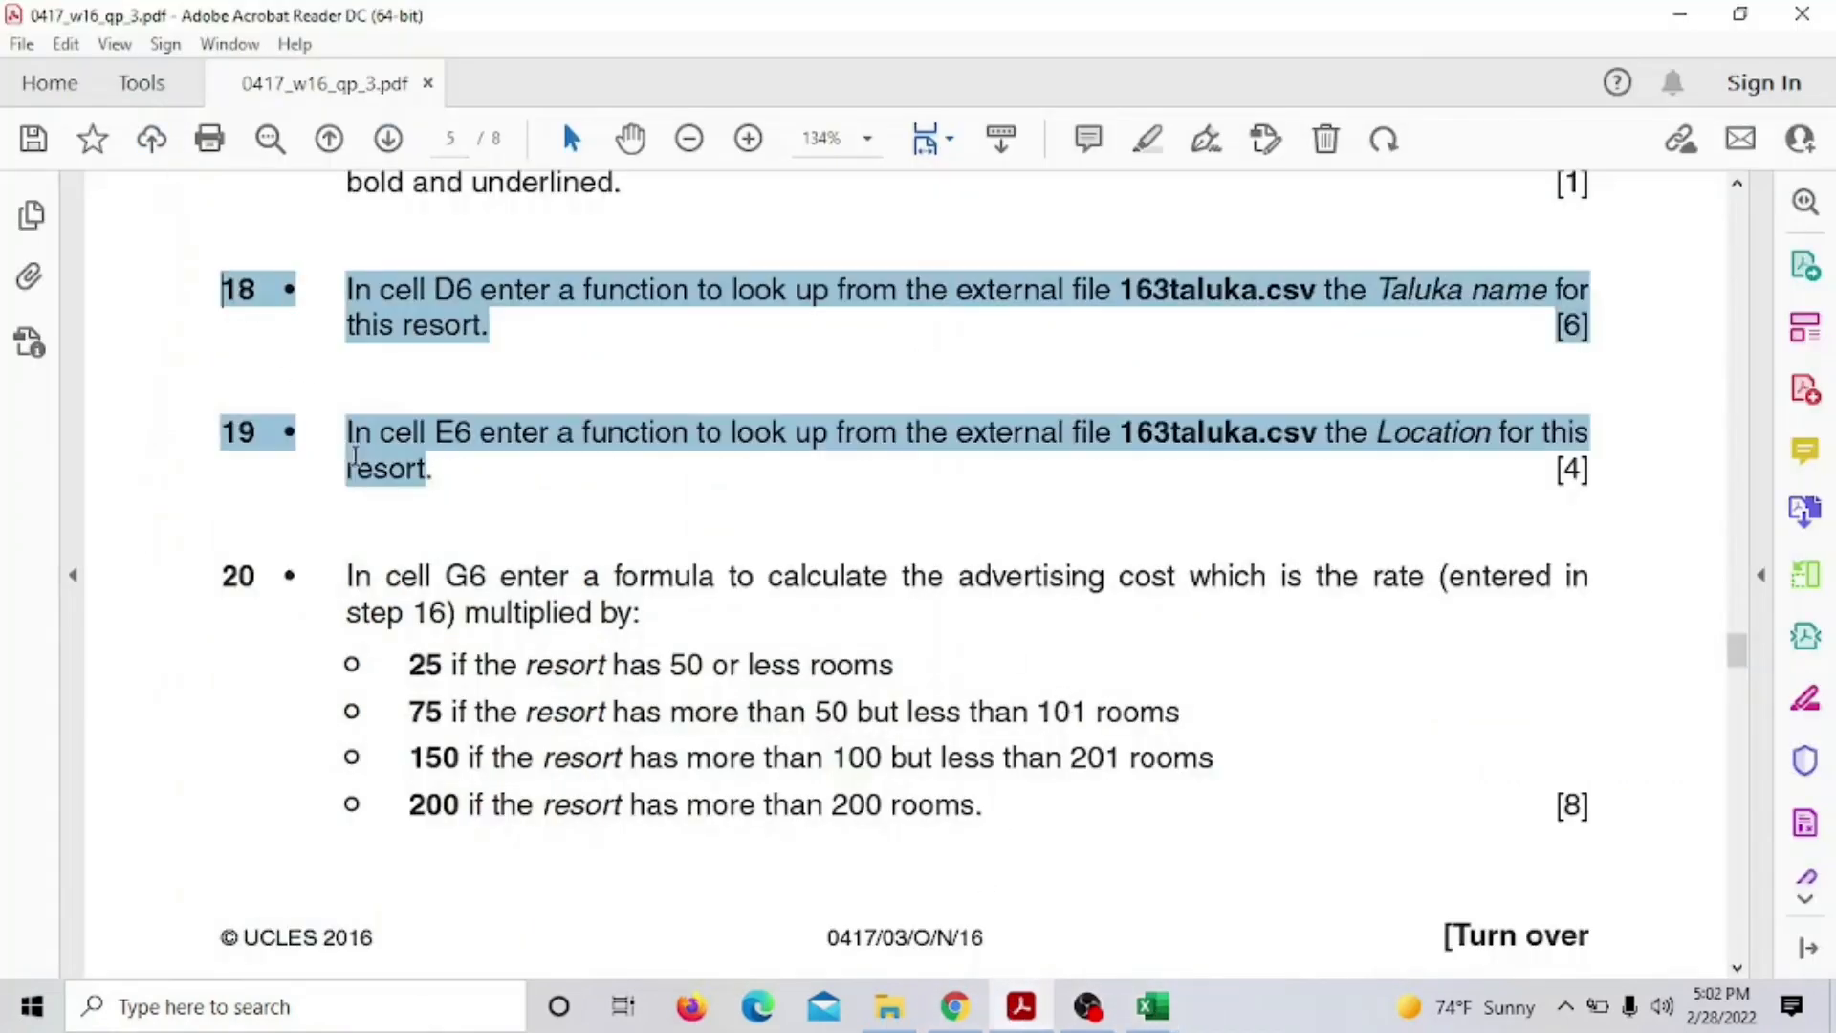
pyautogui.click(402, 427)
pyautogui.scroll(-3, 500, 471)
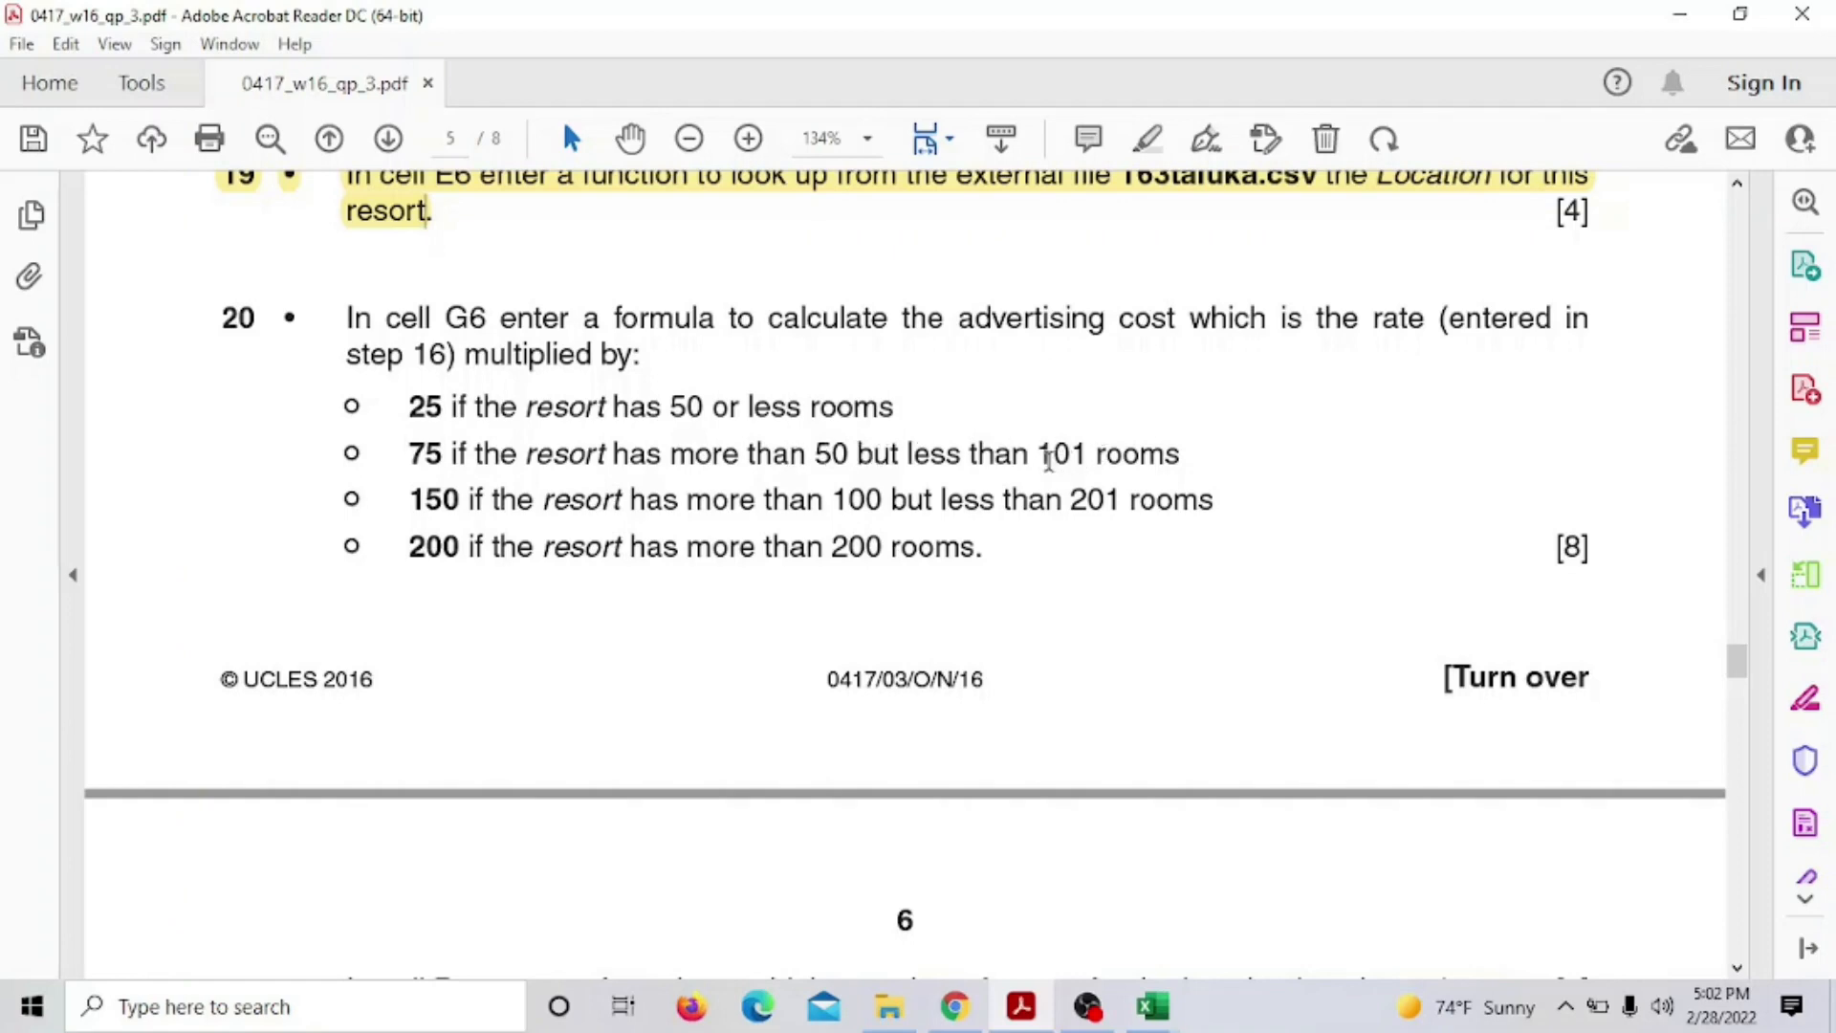
pyautogui.moveTo(1052, 457); pyautogui.dragTo(1071, 457)
pyautogui.moveTo(410, 457); pyautogui.dragTo(1097, 442)
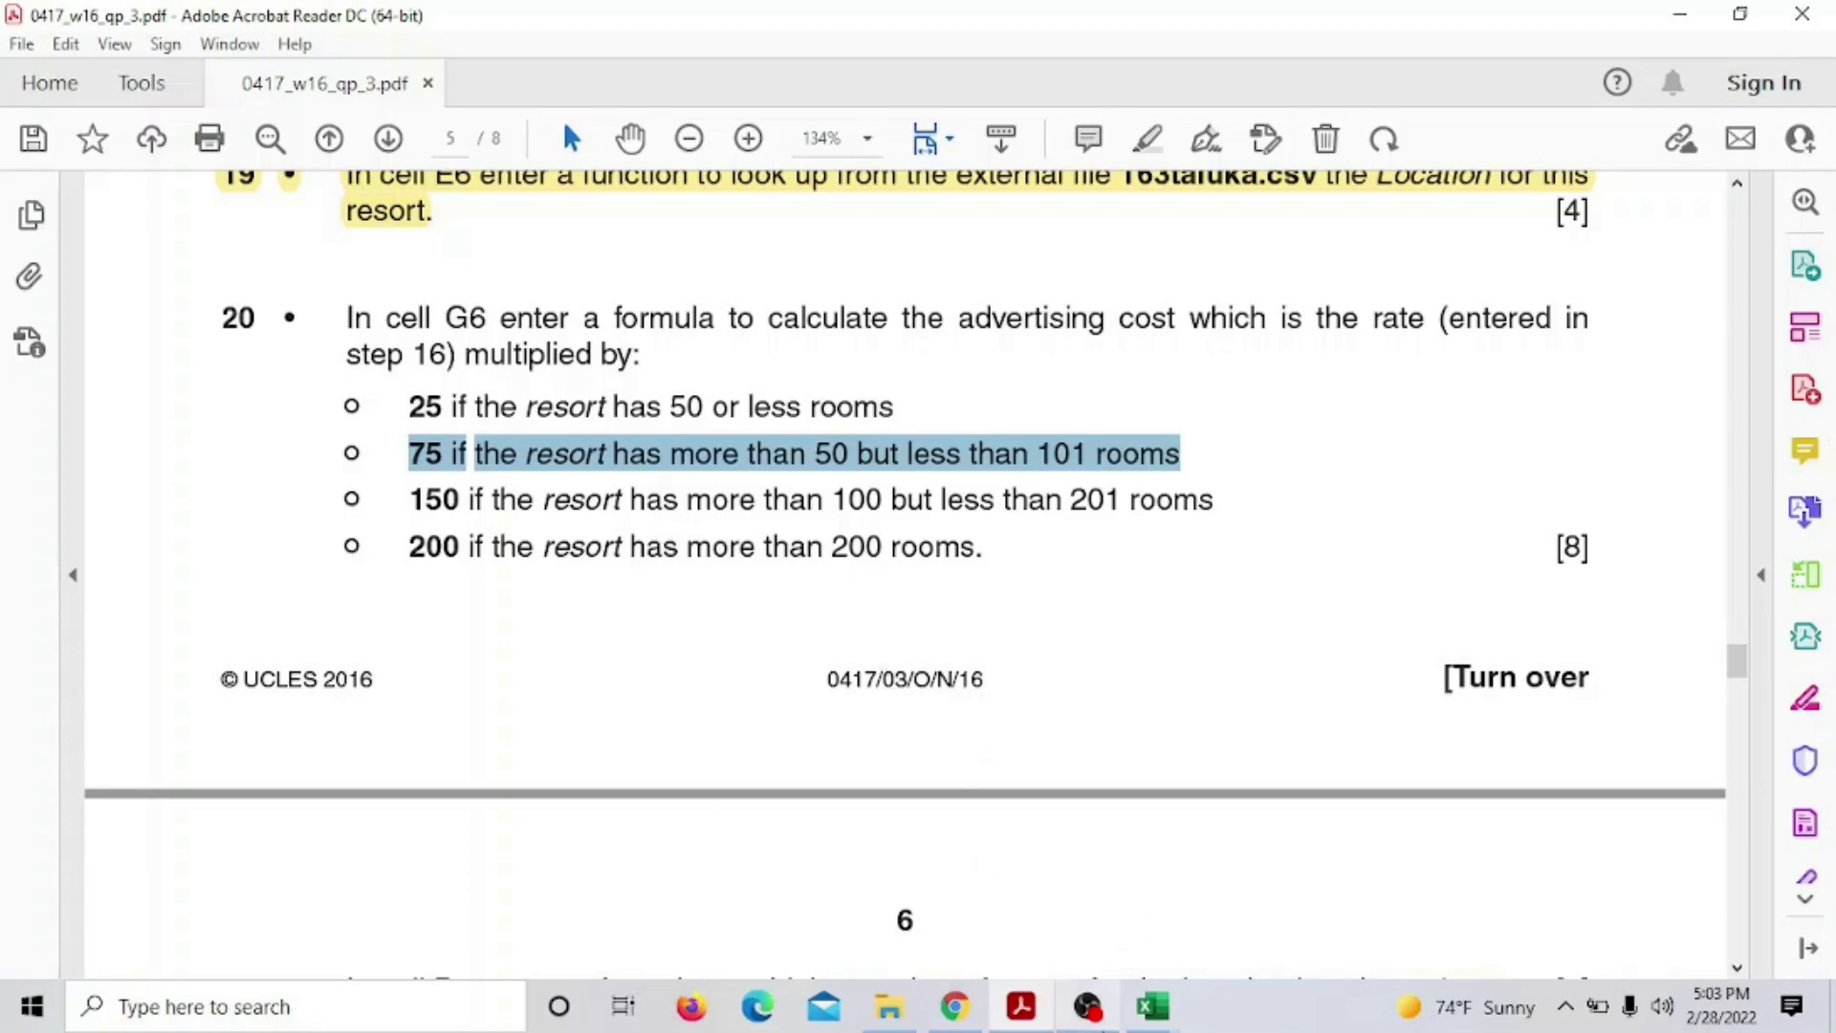
# Select G6 in 163resort and reread the 'multiplied' wording of question 20
pyautogui.moveTo(1143, 1015)
pyautogui.click(1028, 904)
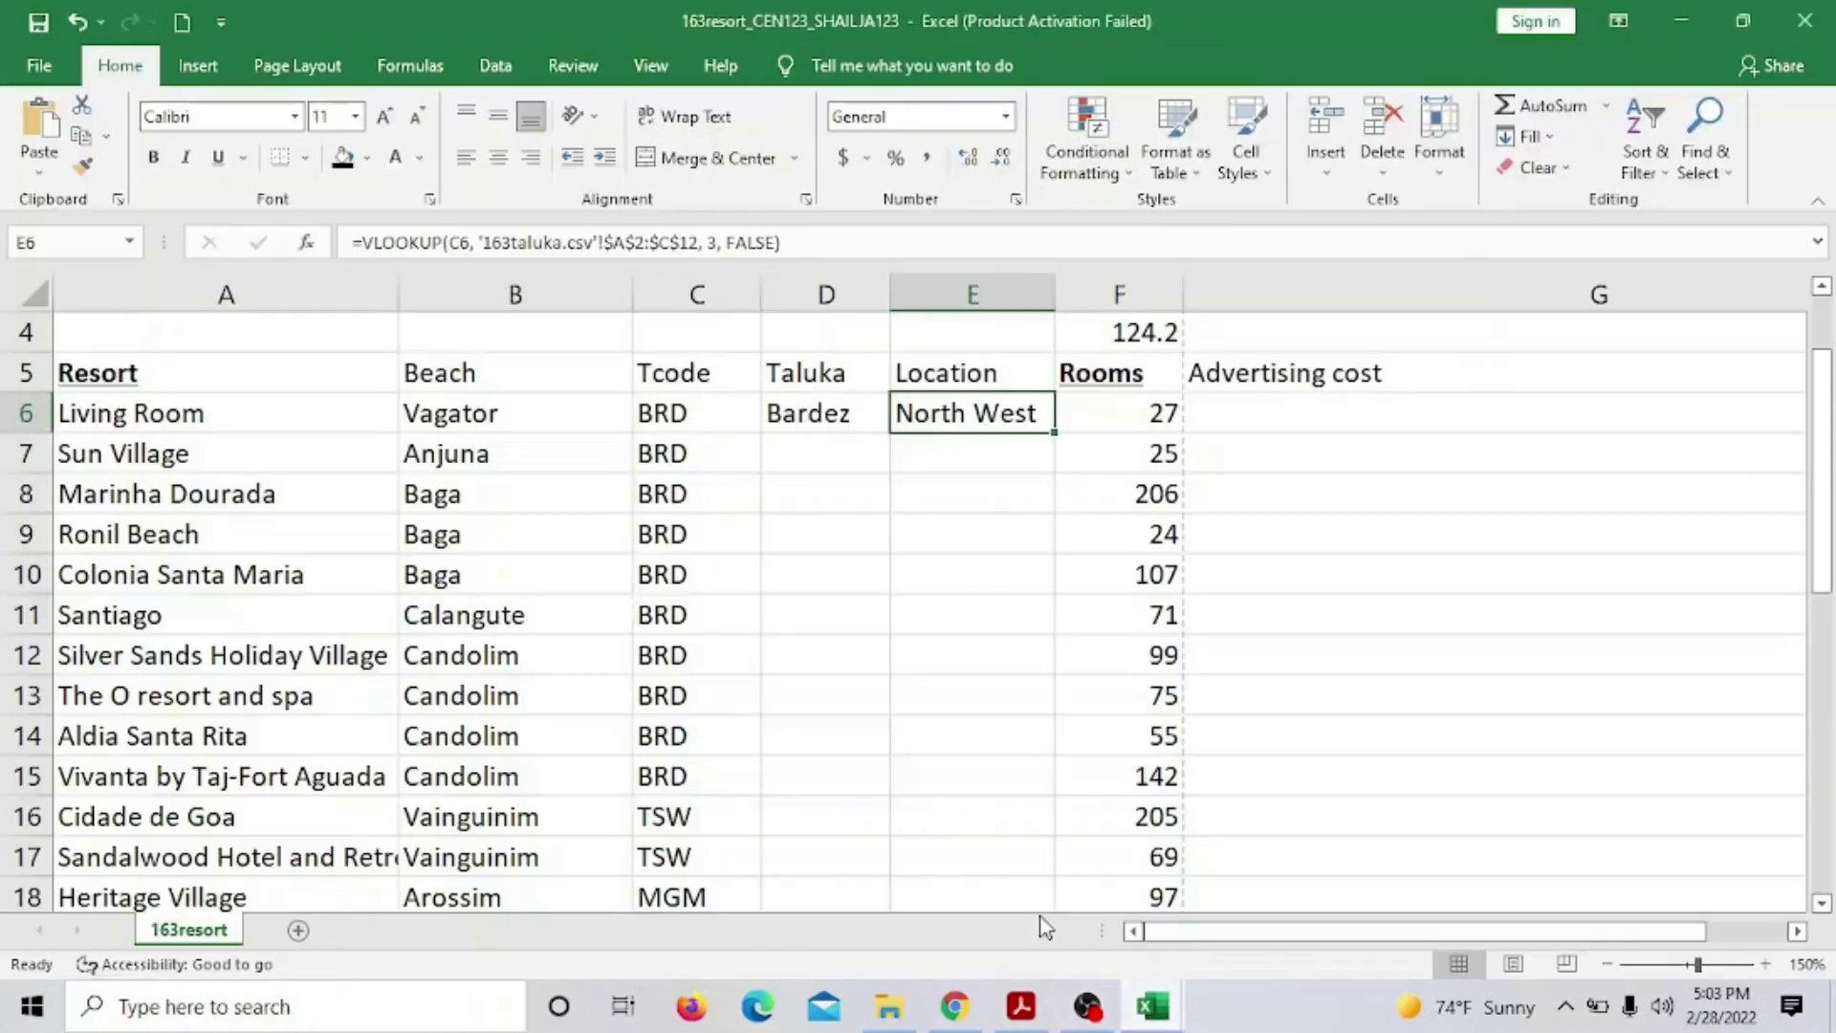
pyautogui.click(1262, 411)
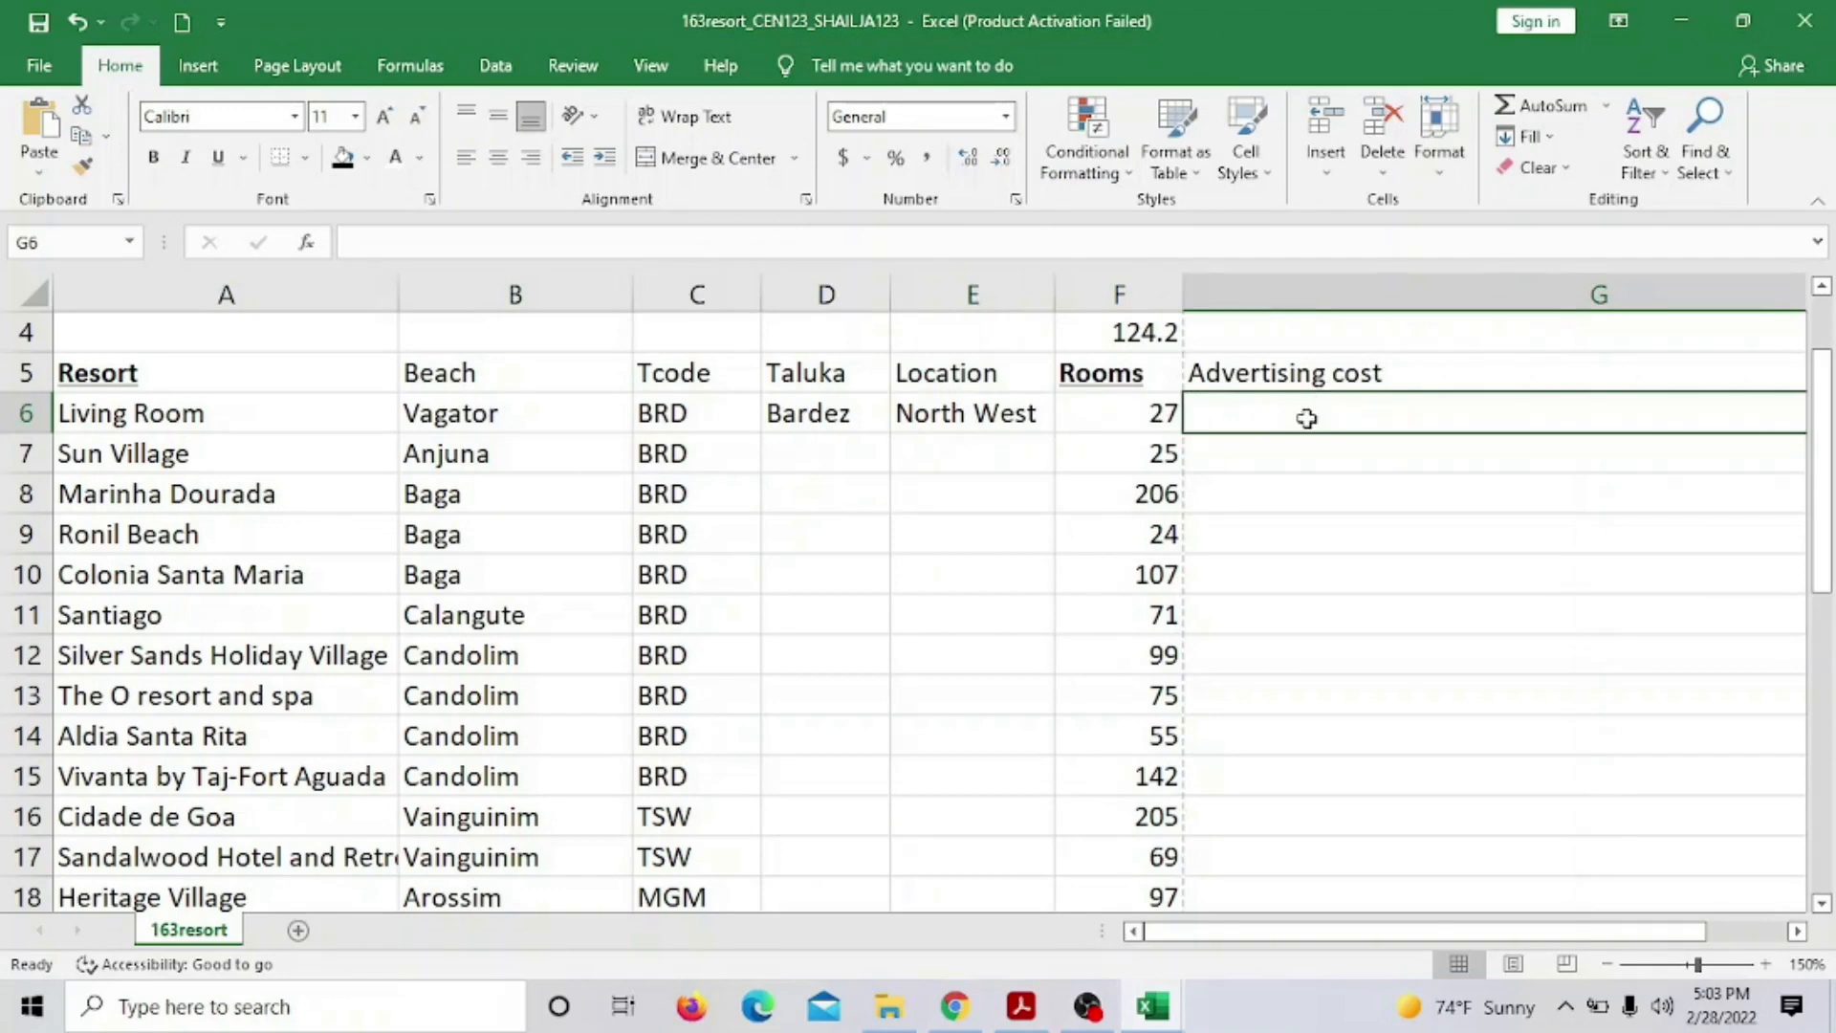
pyautogui.click(1021, 1006)
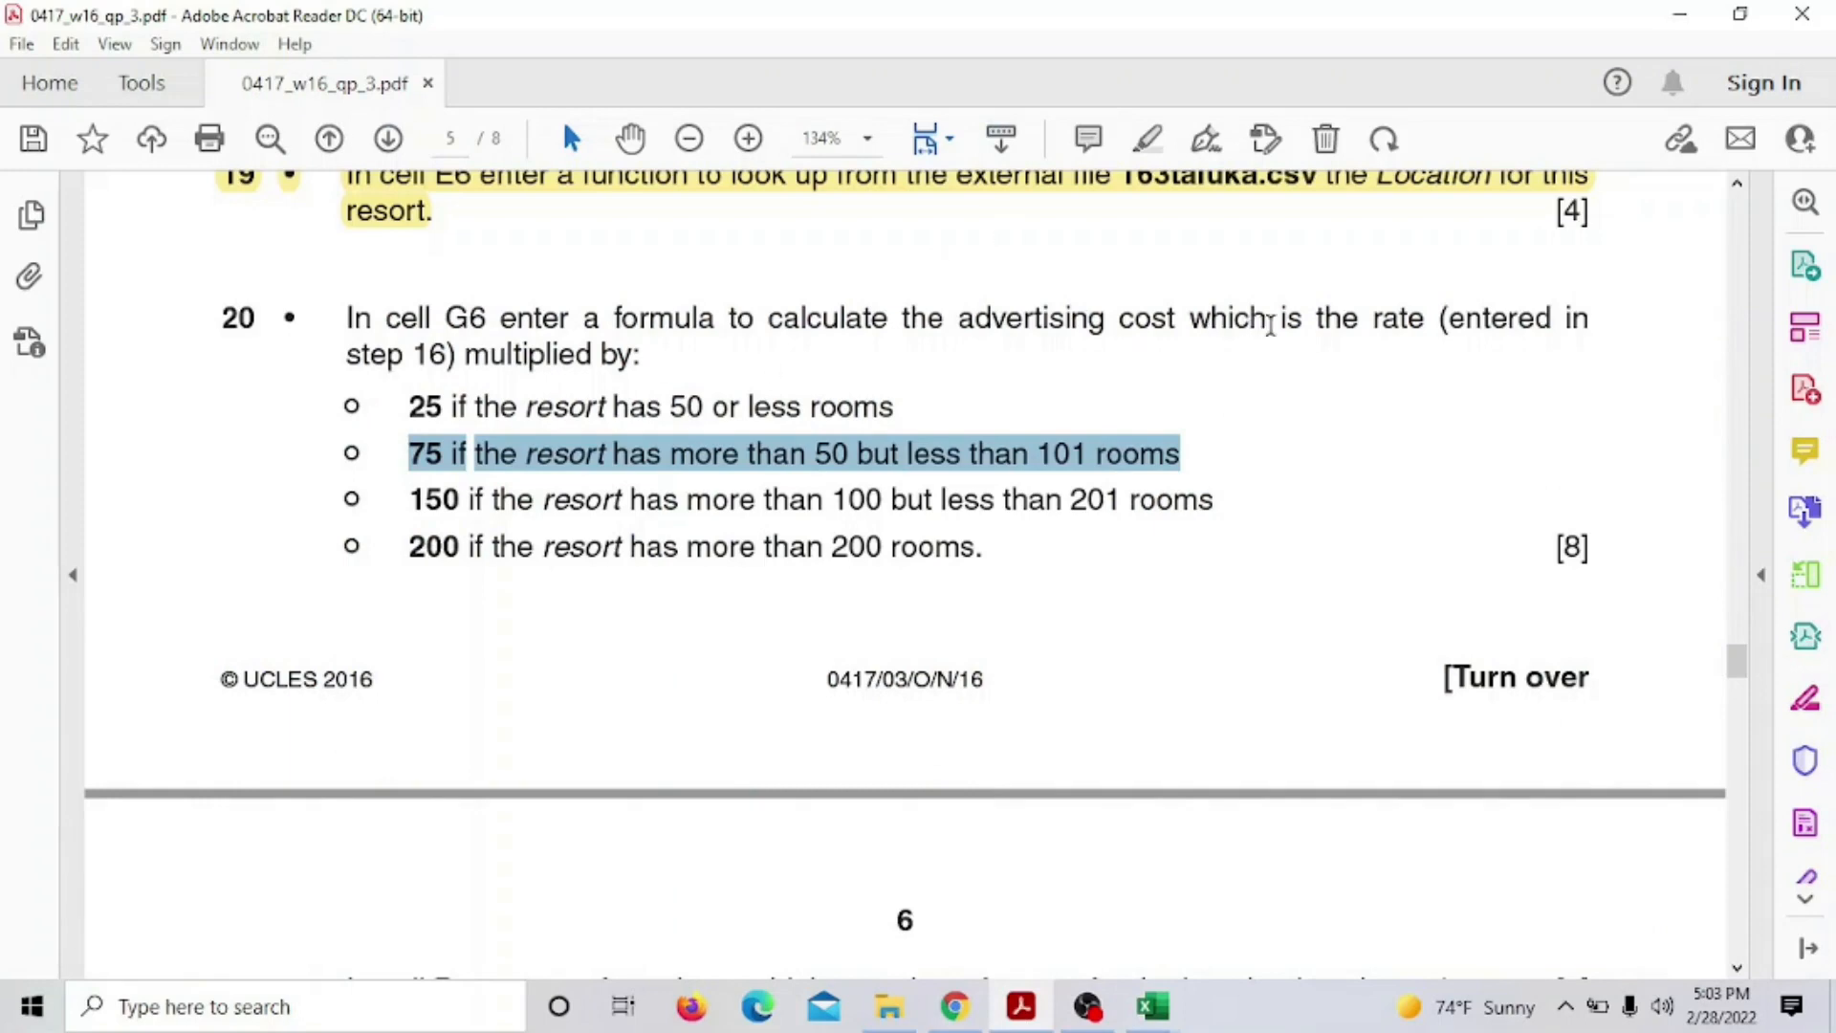
pyautogui.moveTo(466, 354); pyautogui.dragTo(592, 354)
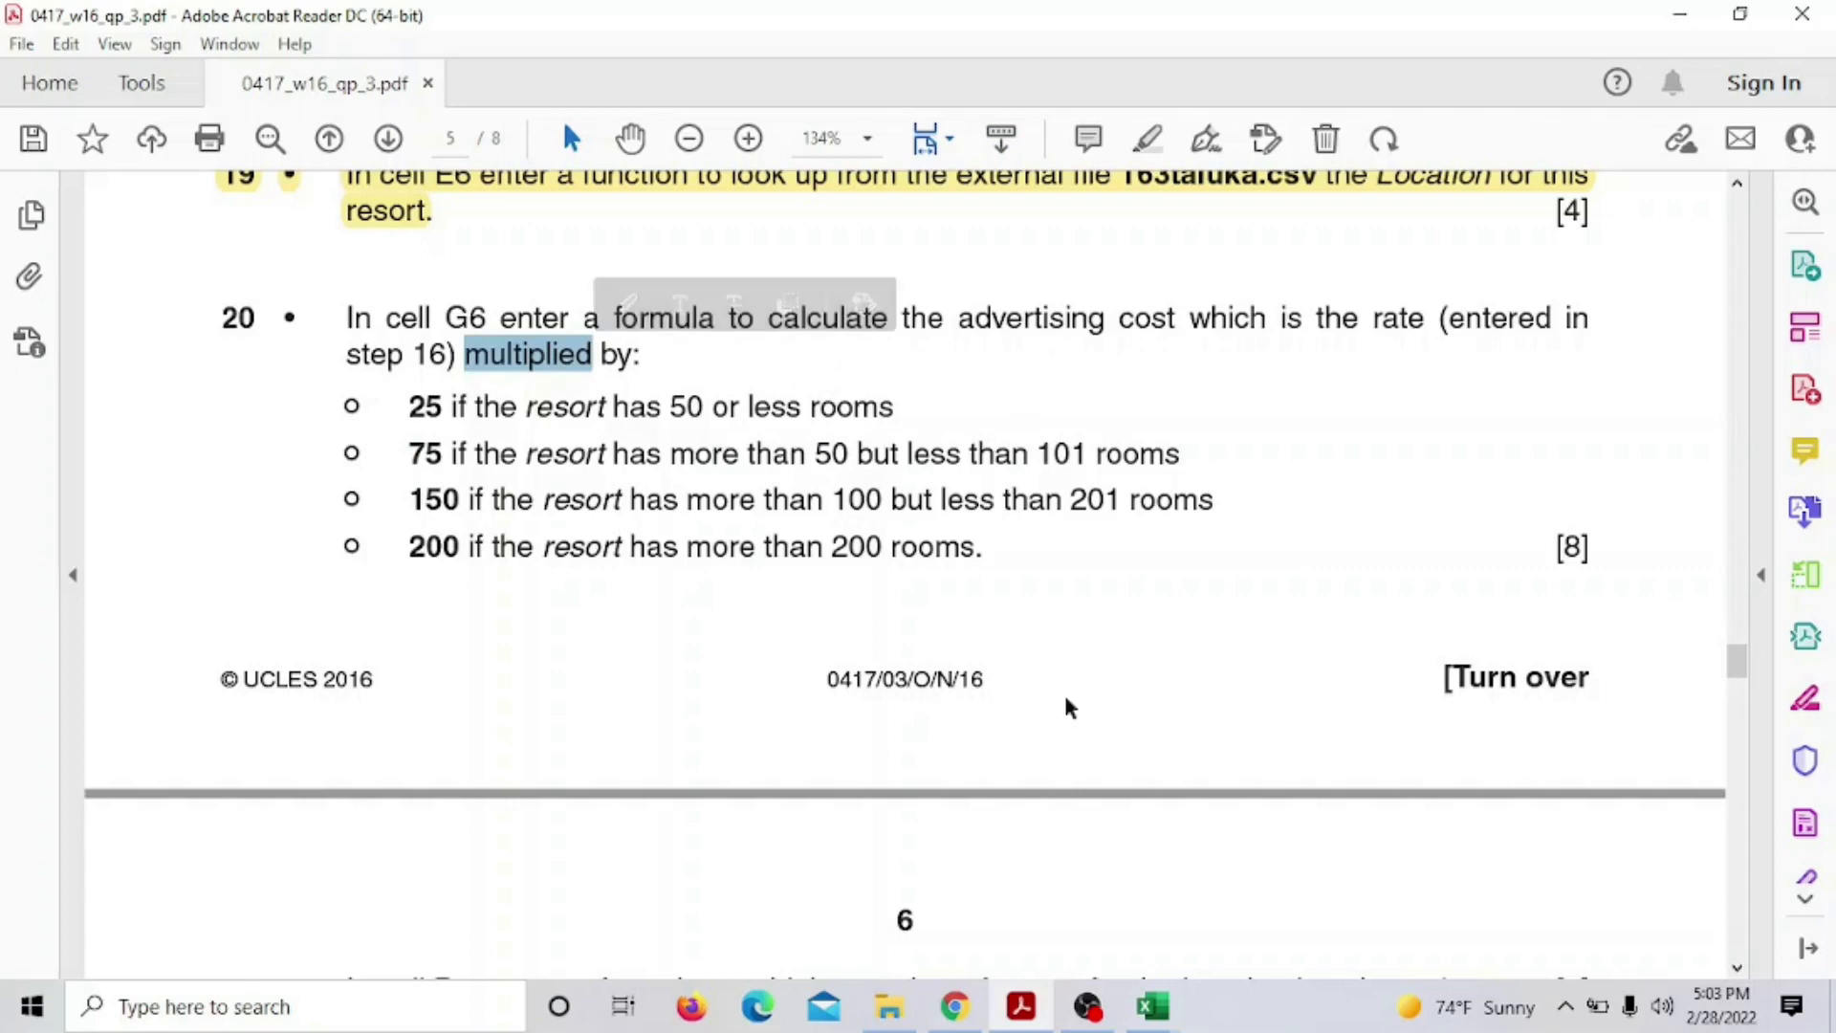
# Start G6's formula as =F4*IF( using the 124.2 rate in F4
pyautogui.moveTo(1152, 1005)
pyautogui.click(1030, 885)
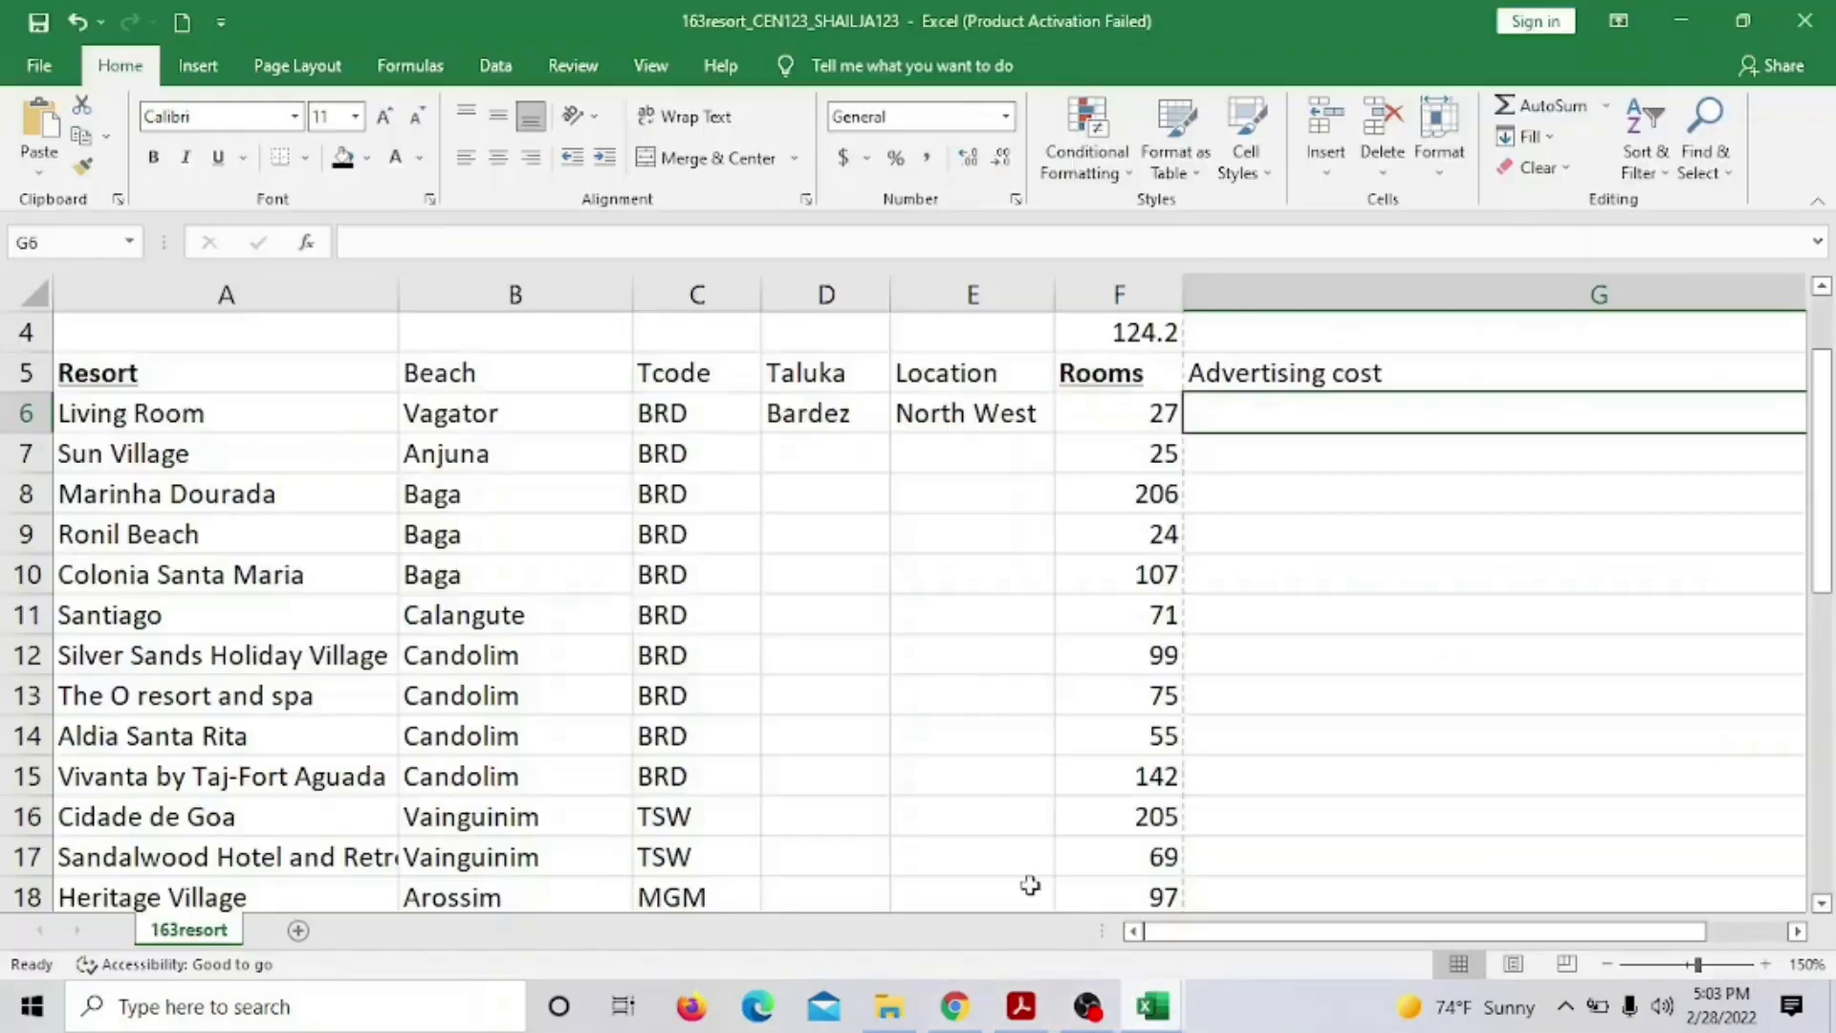
pyautogui.scroll(1, 1210, 457)
pyautogui.click(1122, 531)
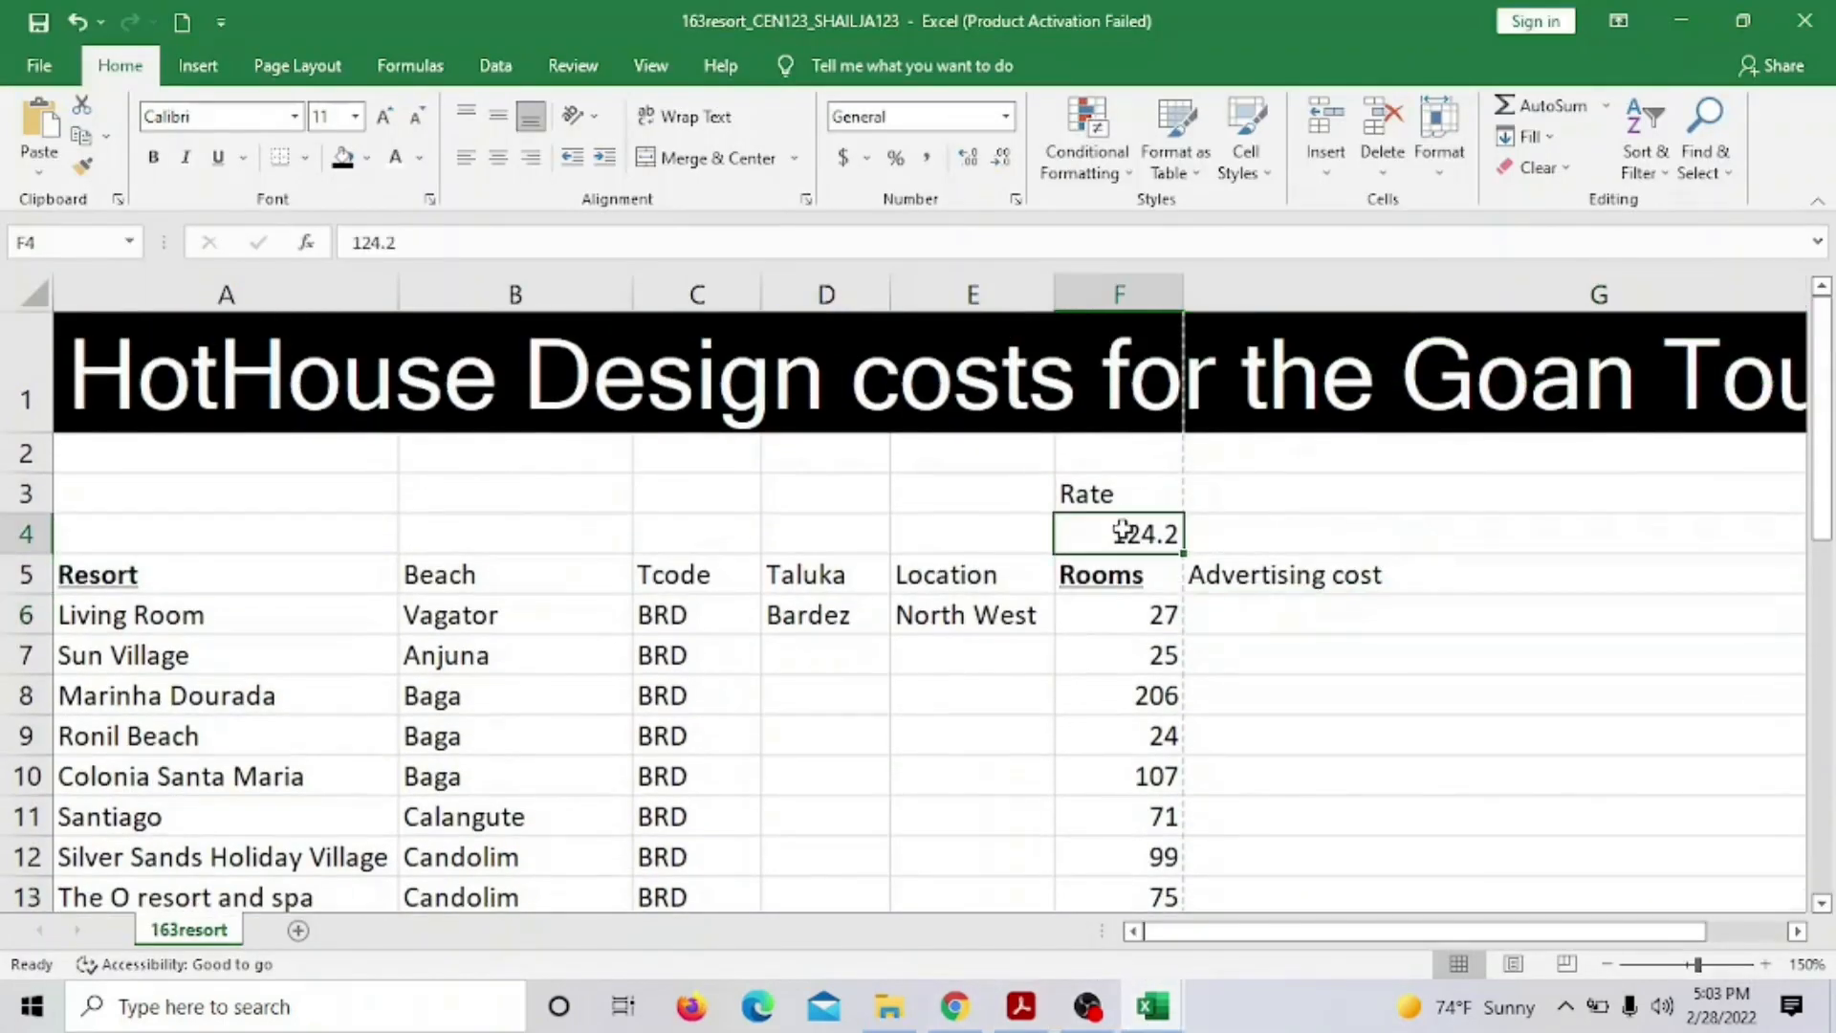
pyautogui.click(1240, 632)
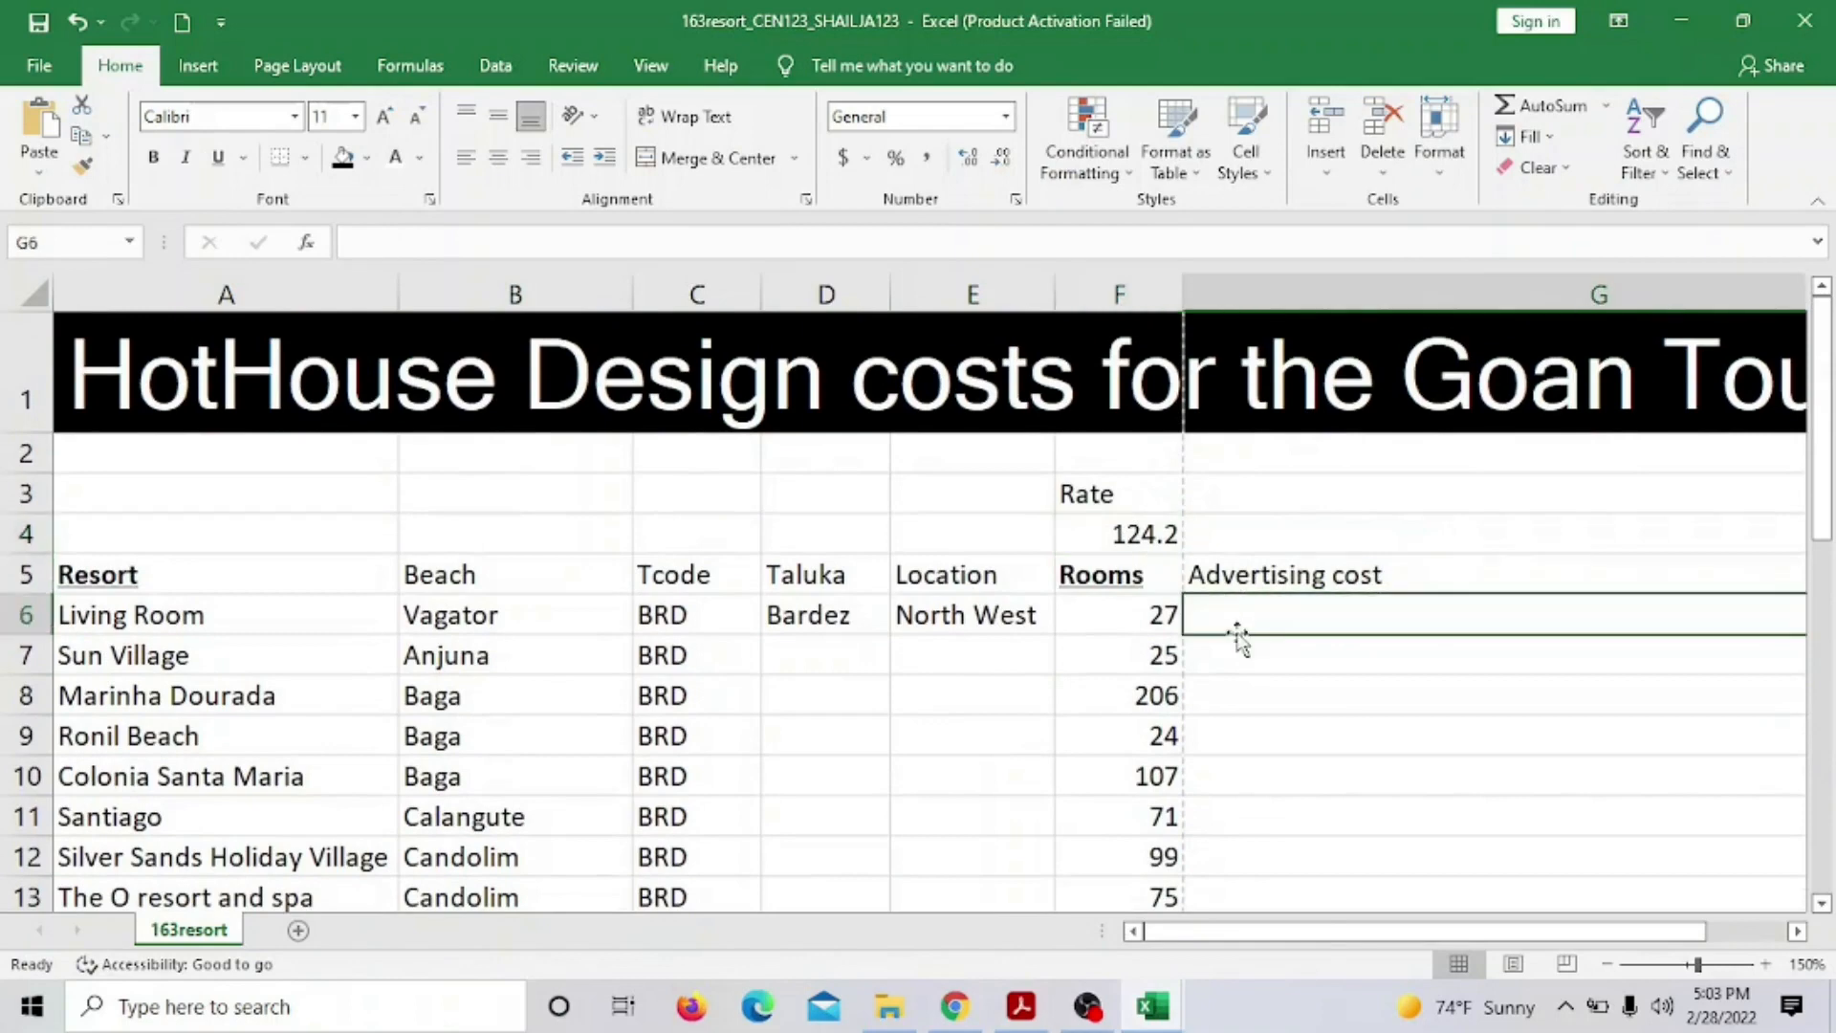
pyautogui.write('=')
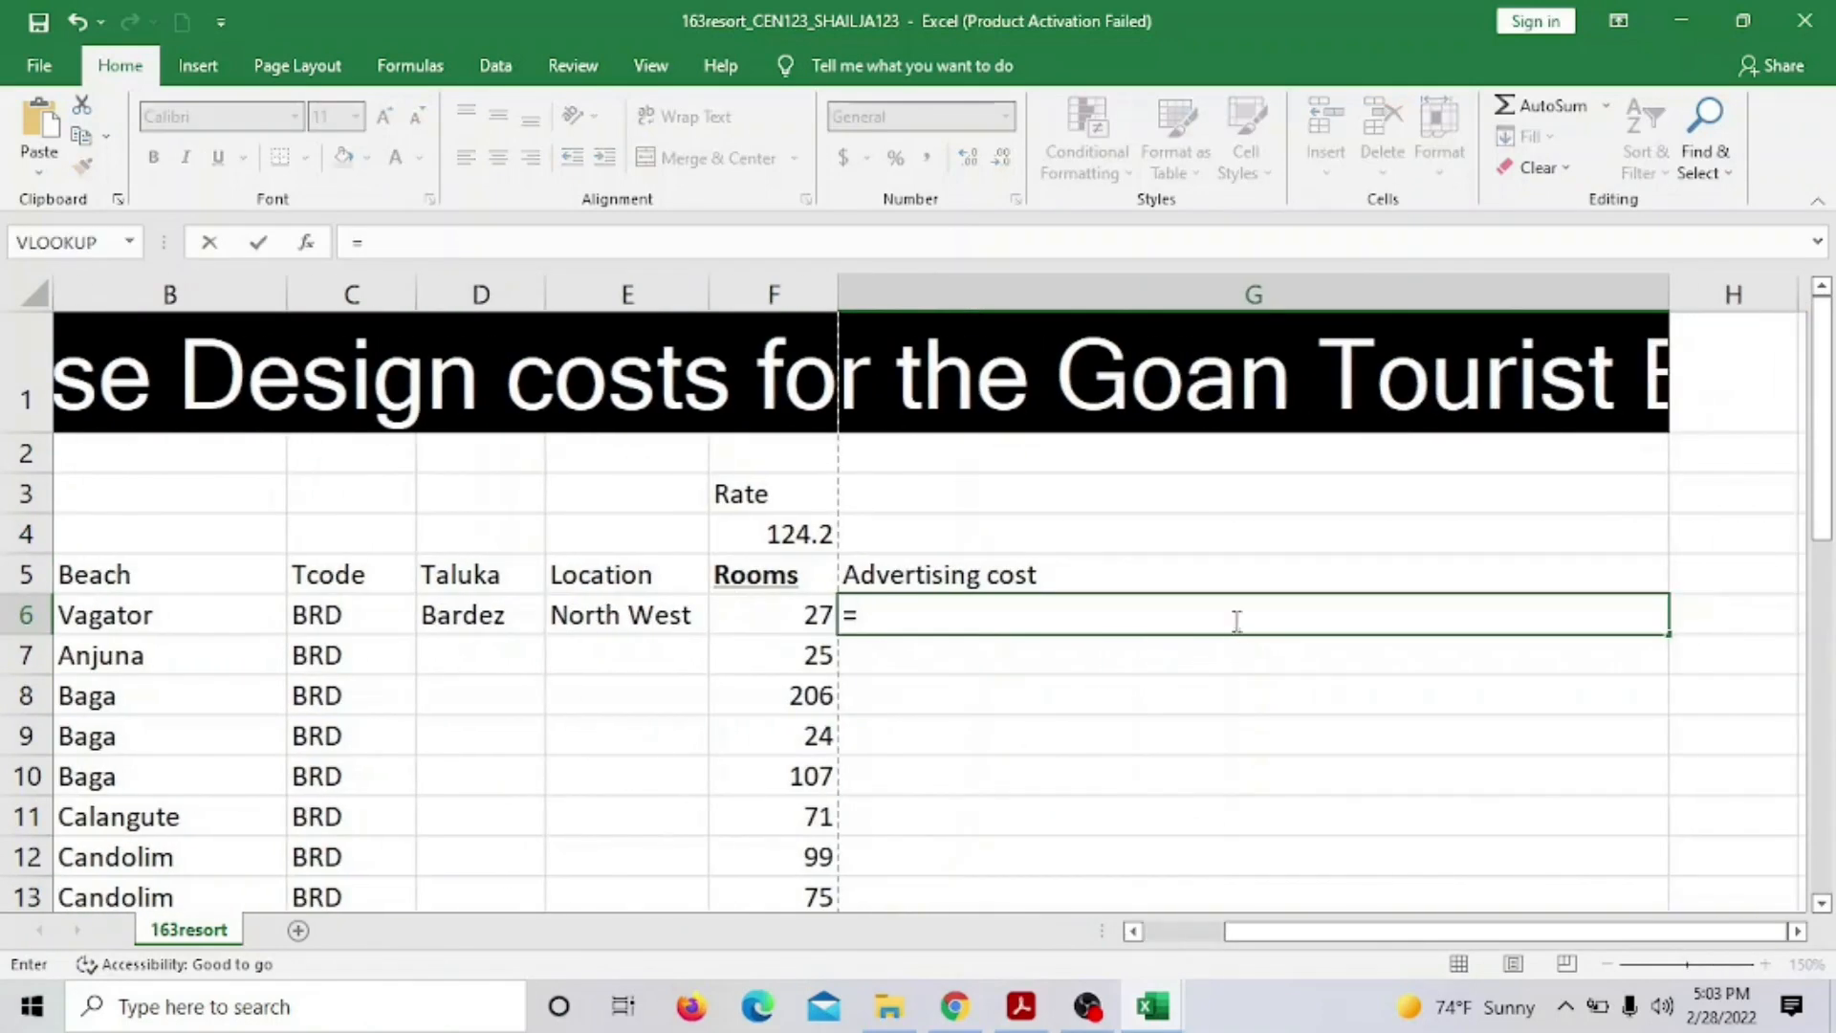
pyautogui.click(772, 544)
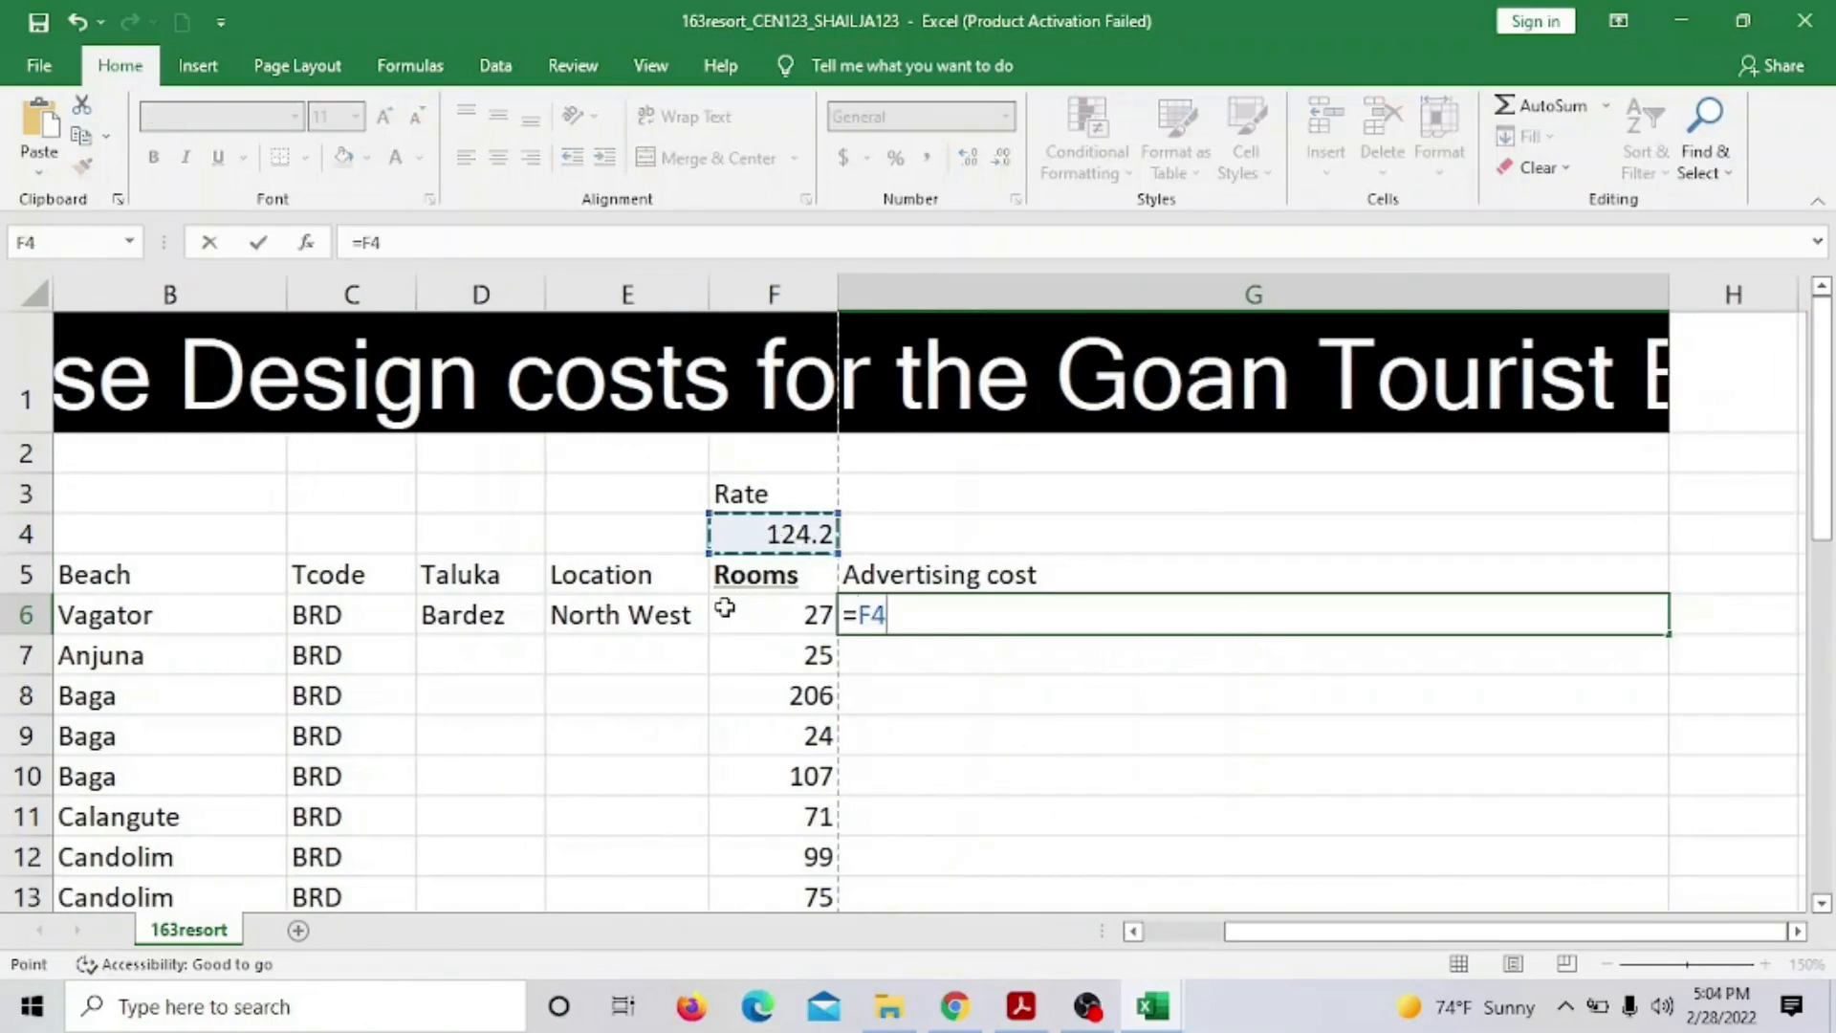
pyautogui.write('*')
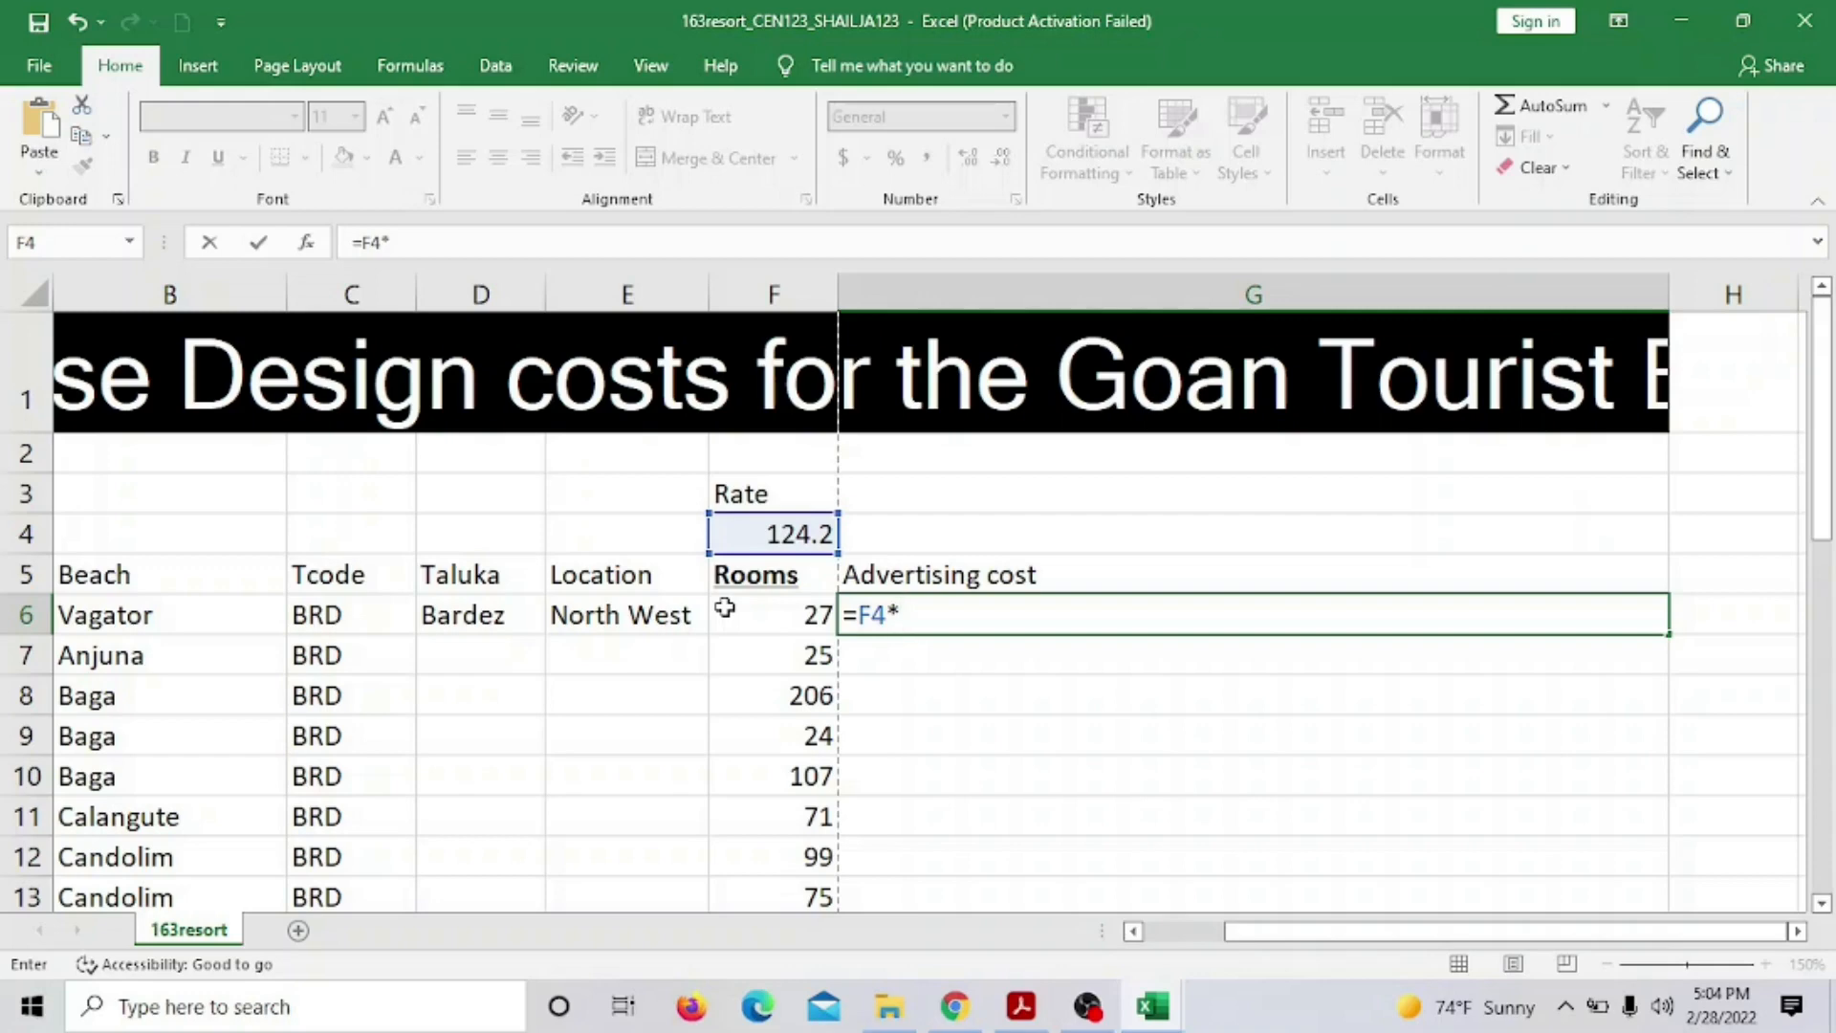
pyautogui.write('IF')
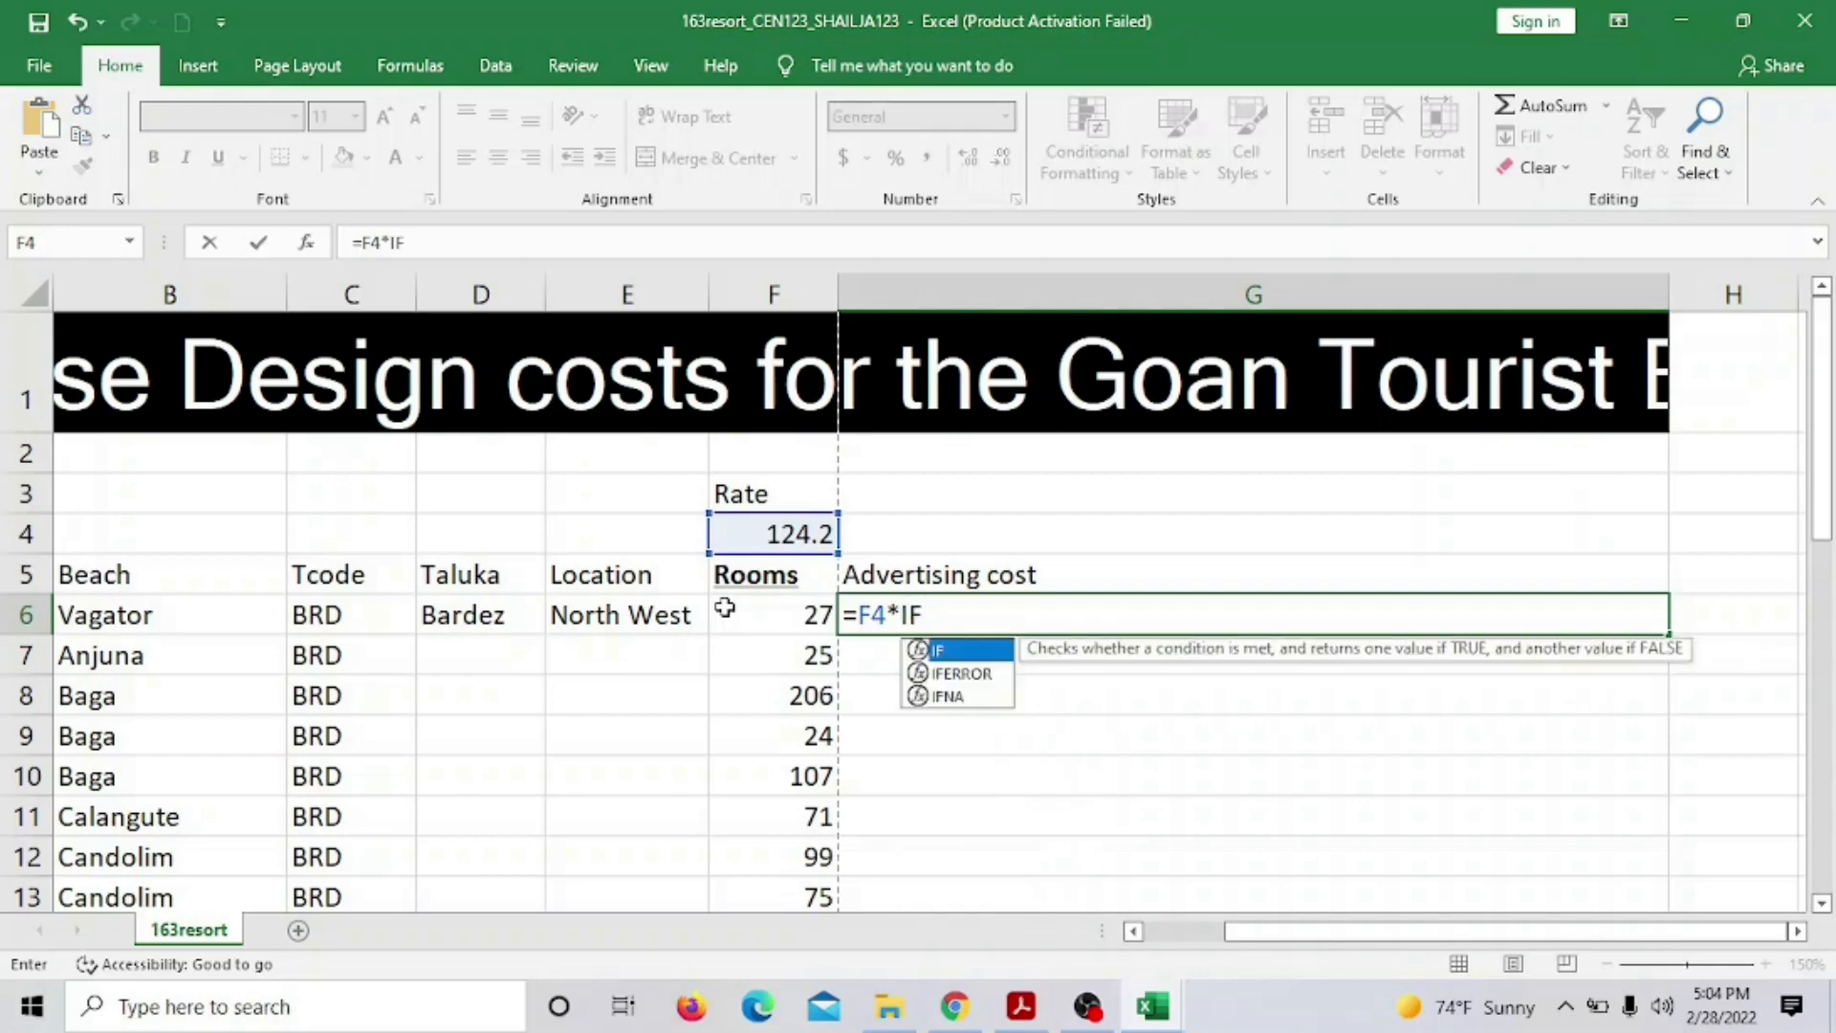
pyautogui.write('(')
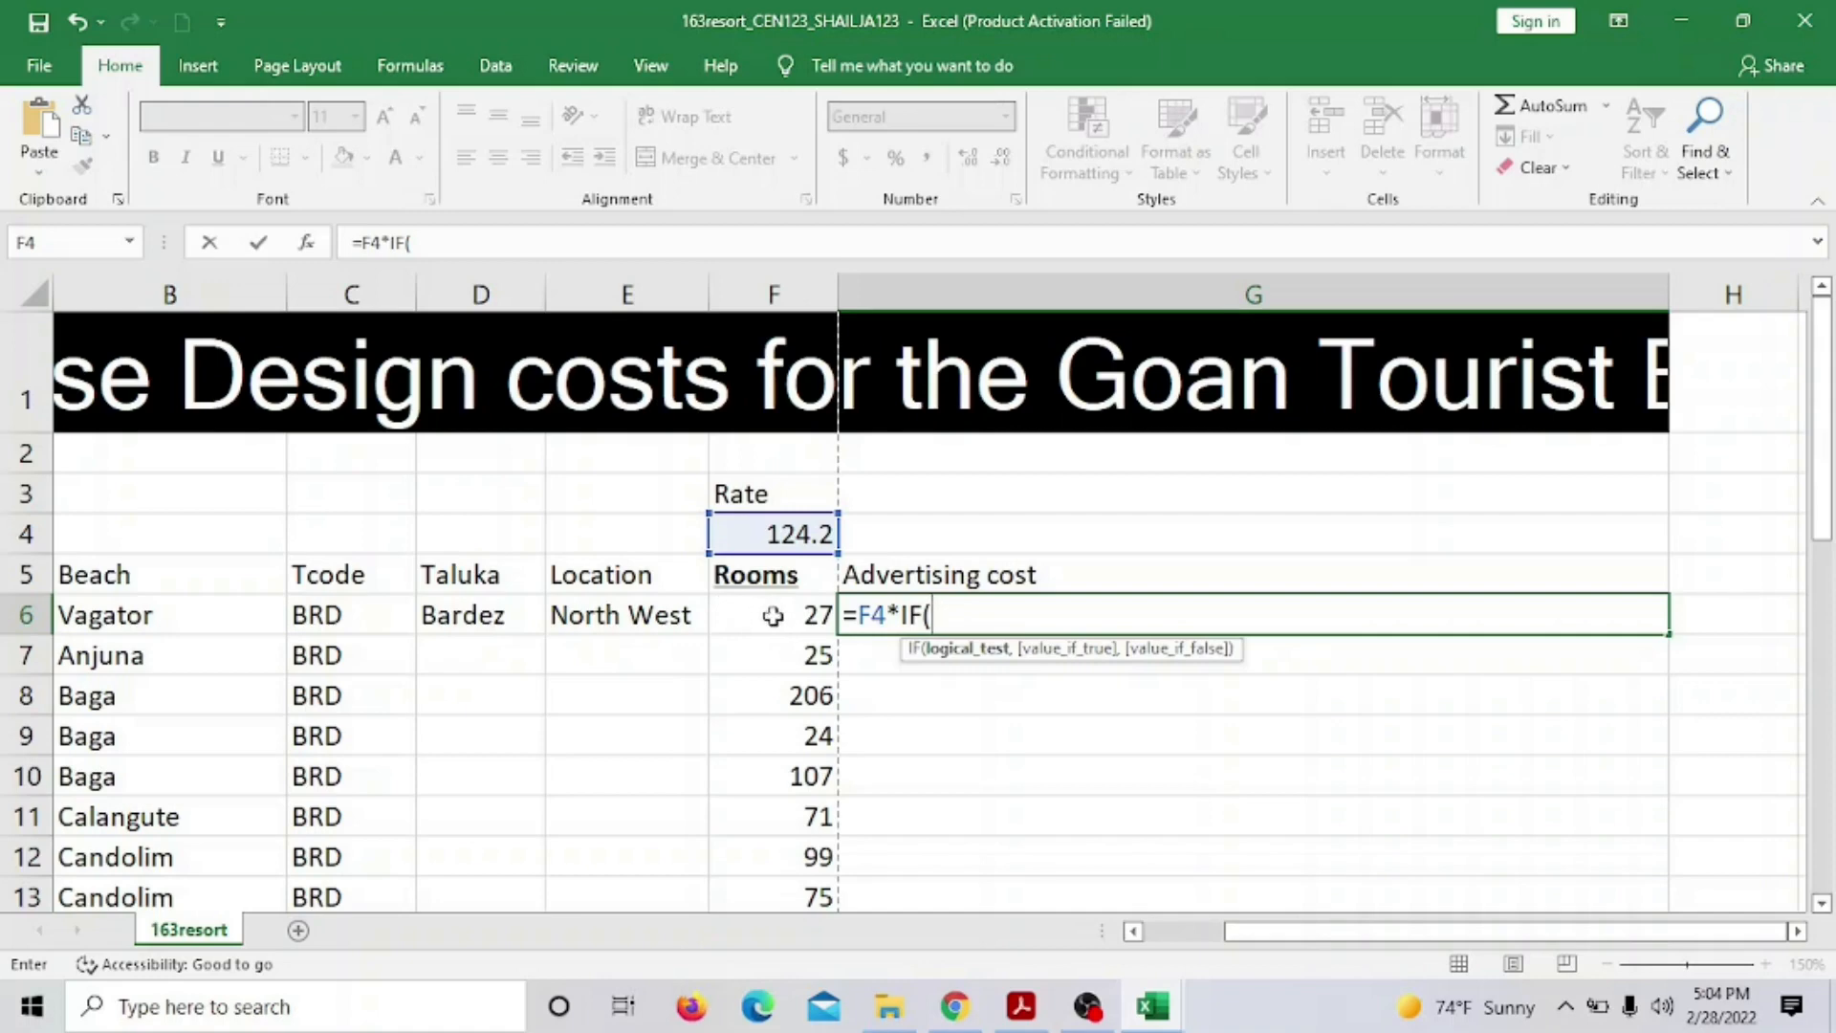
pyautogui.click(1021, 1005)
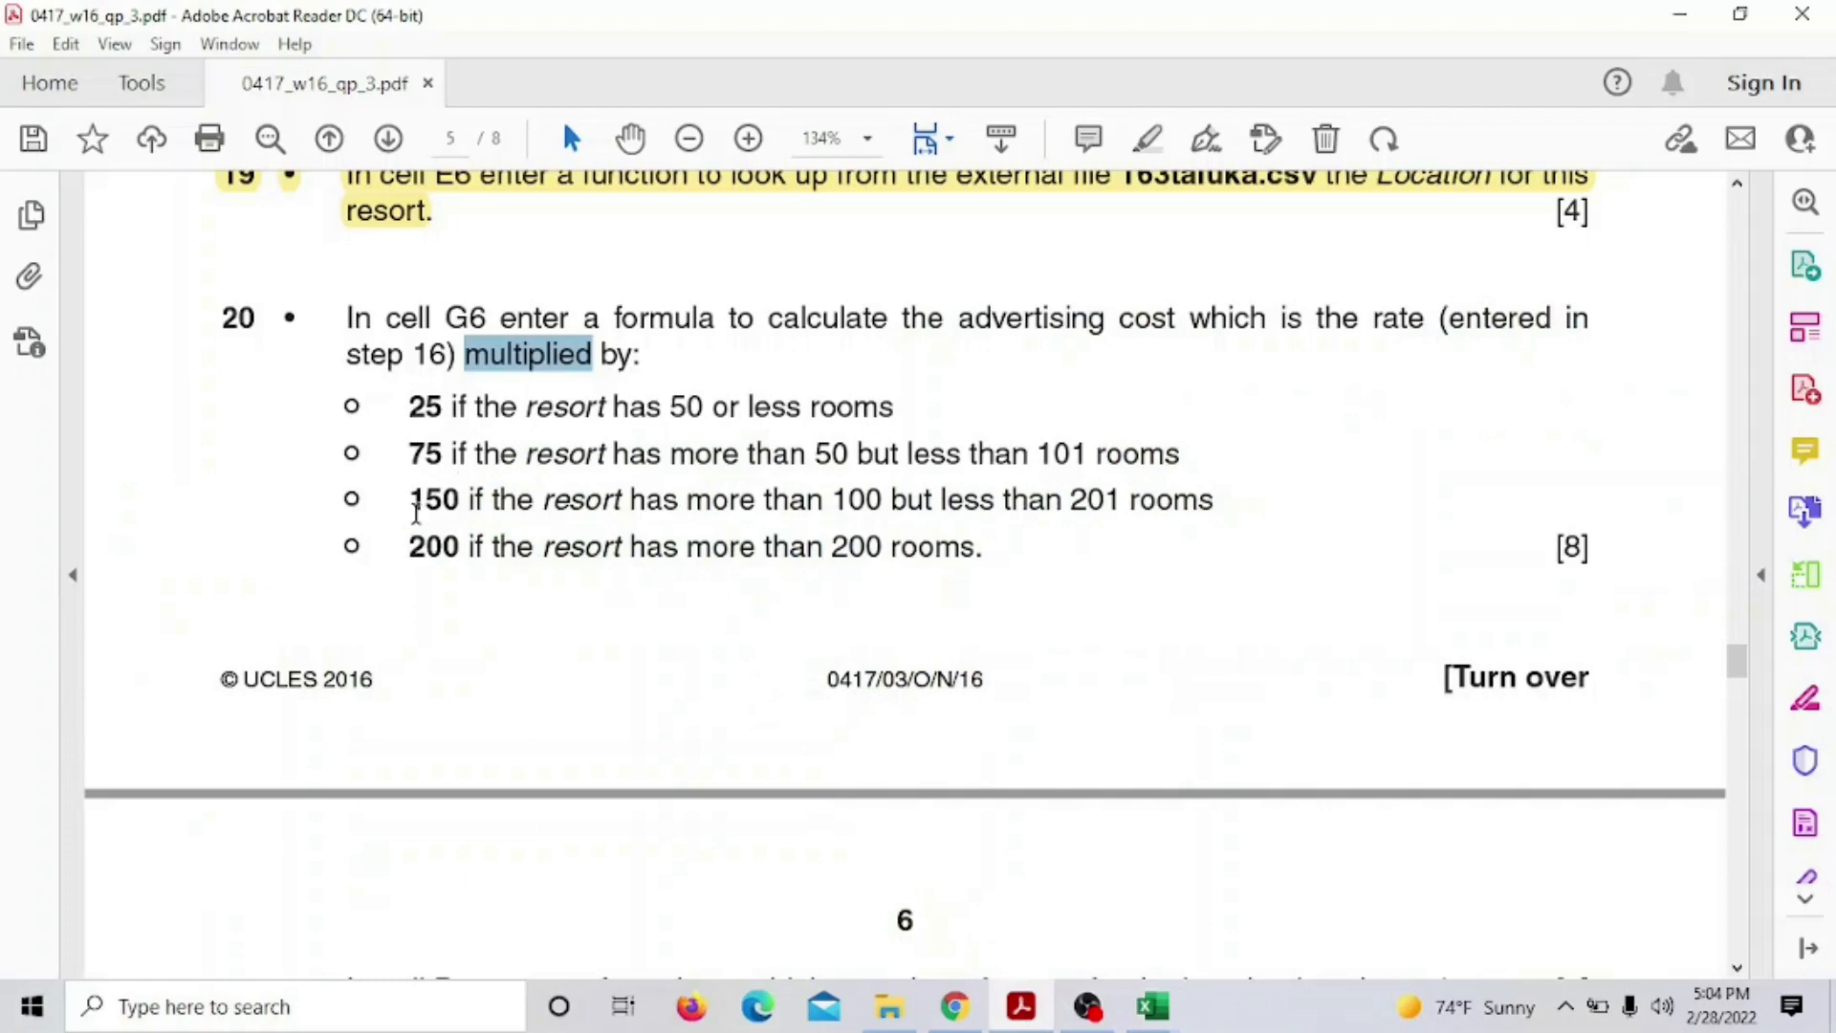
# Select the 25 factor for 50 or fewer rooms in question 20, then return to 163resort
pyautogui.click(673, 408)
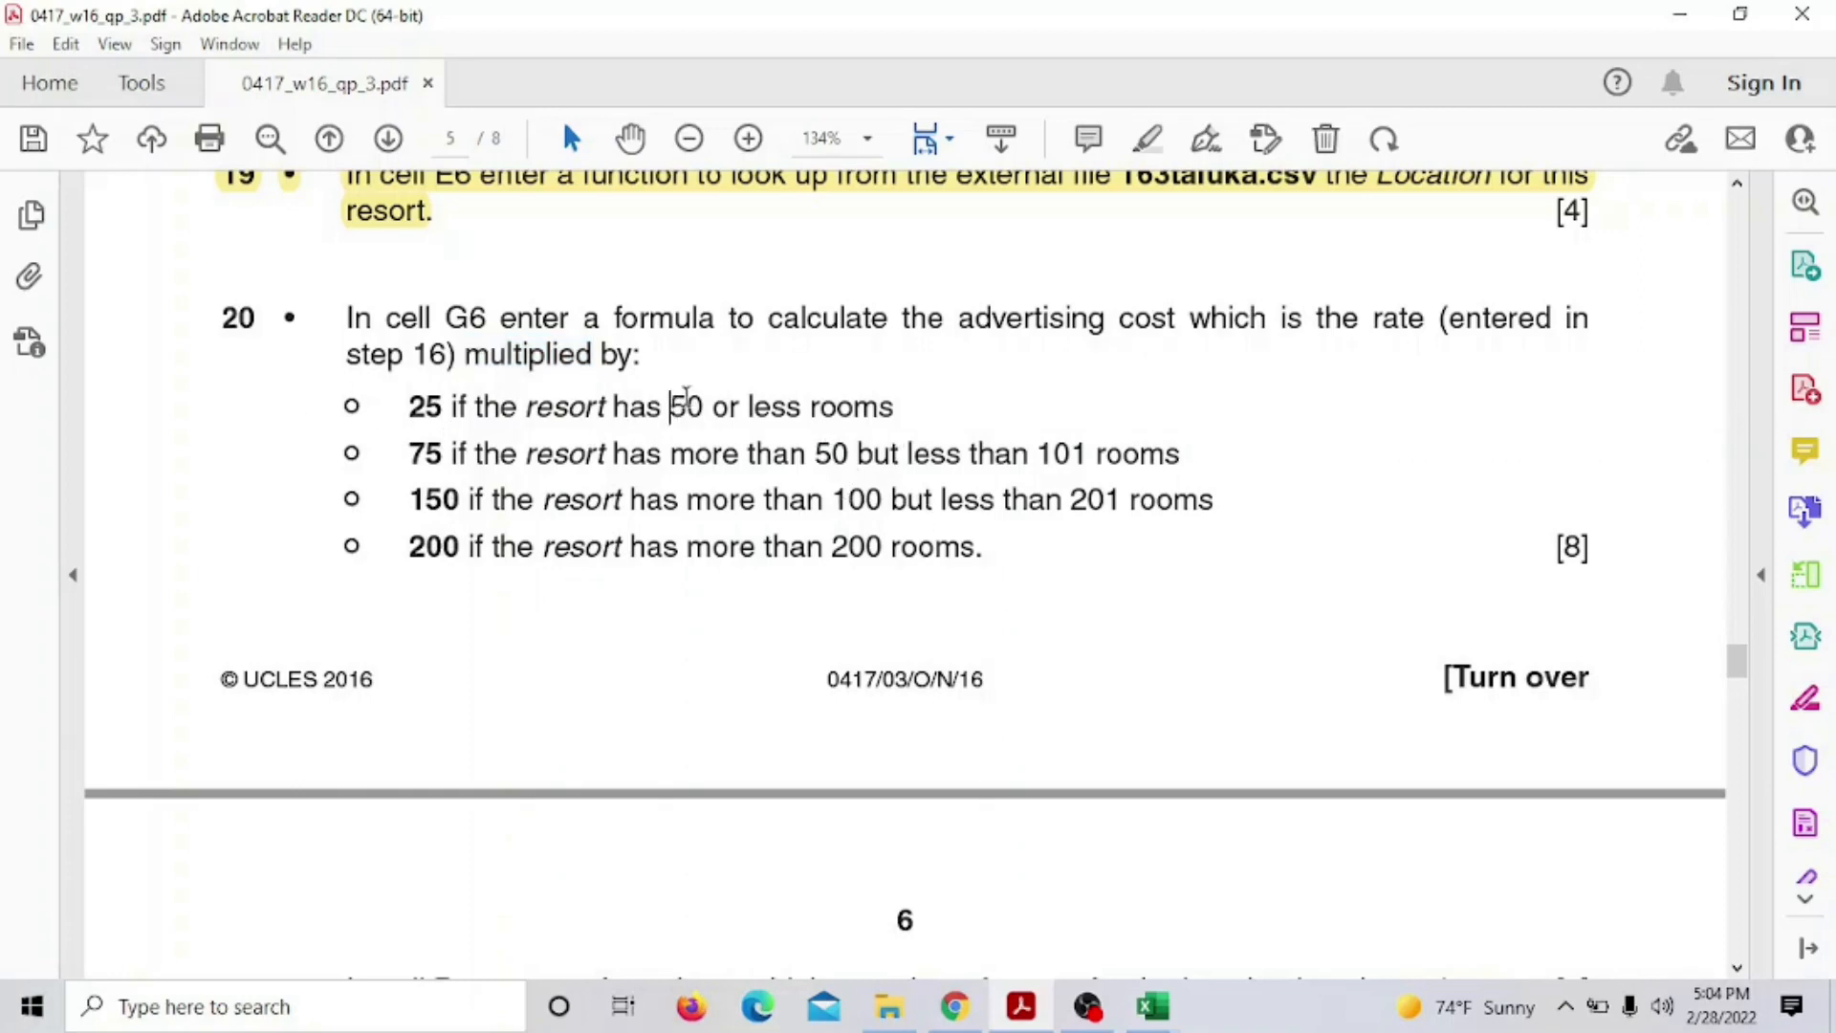
pyautogui.moveTo(418, 405); pyautogui.dragTo(443, 407)
pyautogui.moveTo(1159, 1015)
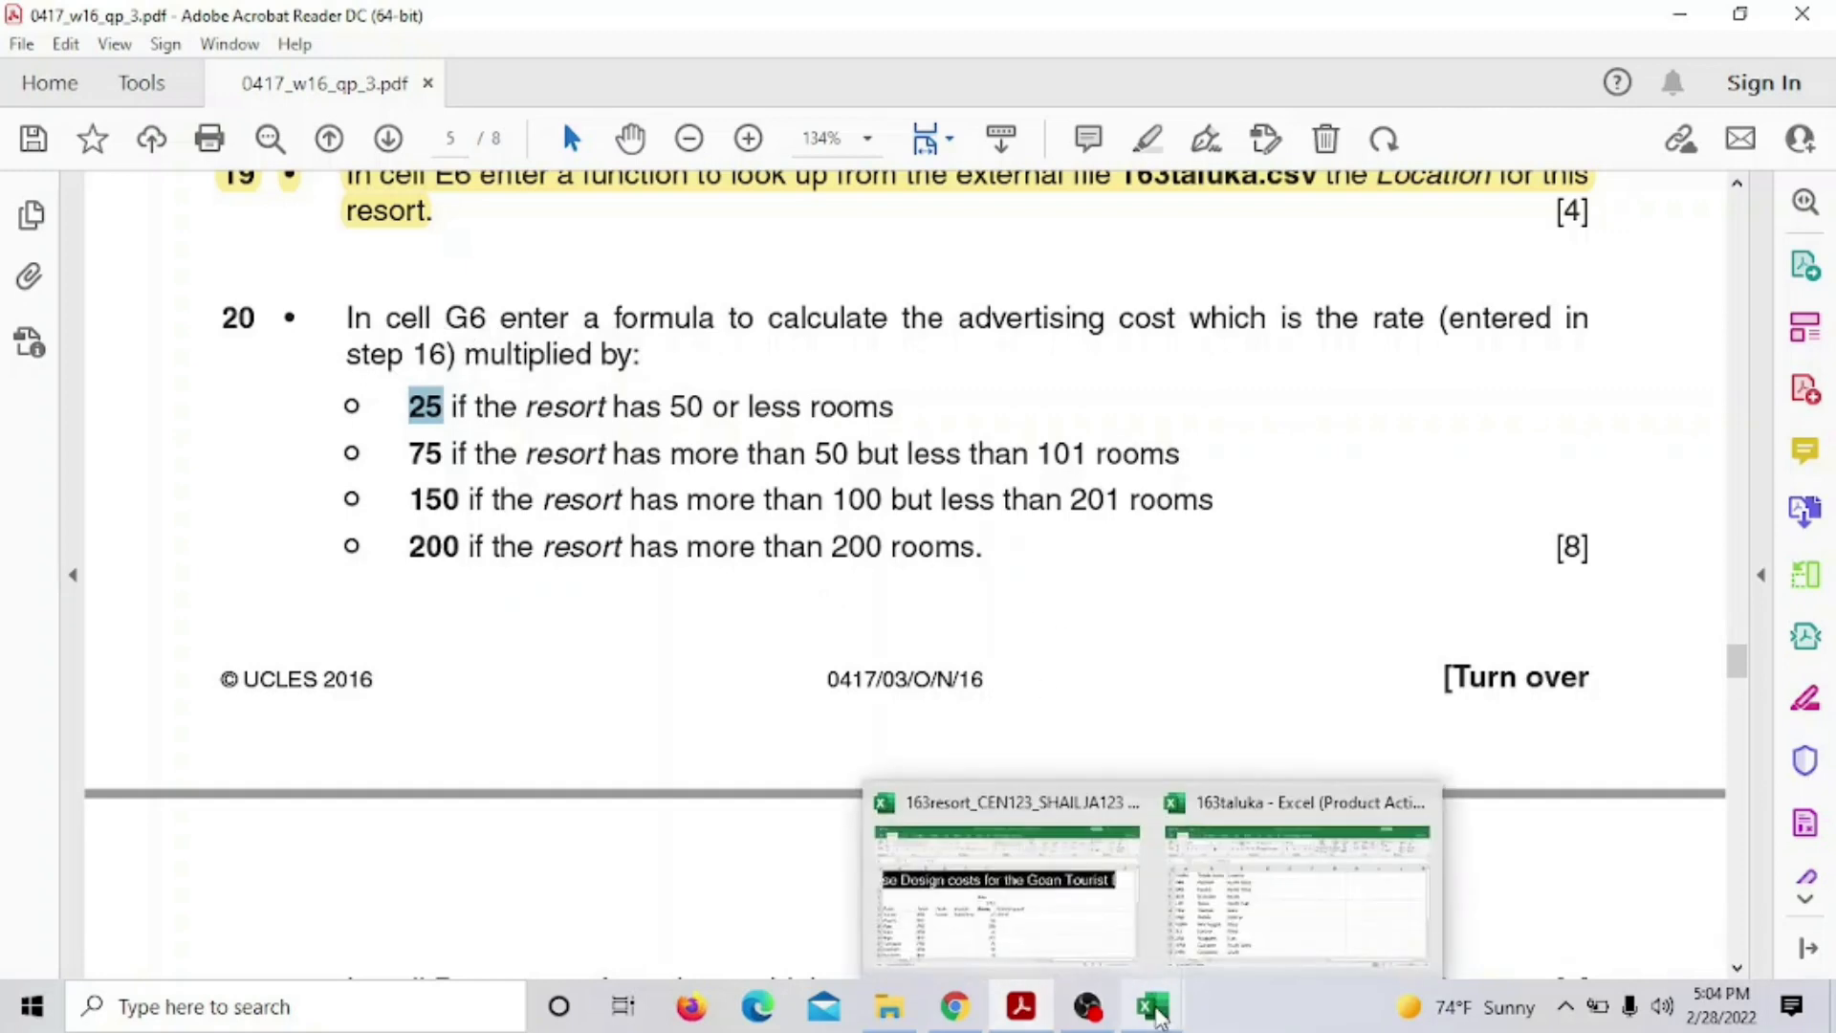
pyautogui.click(1086, 933)
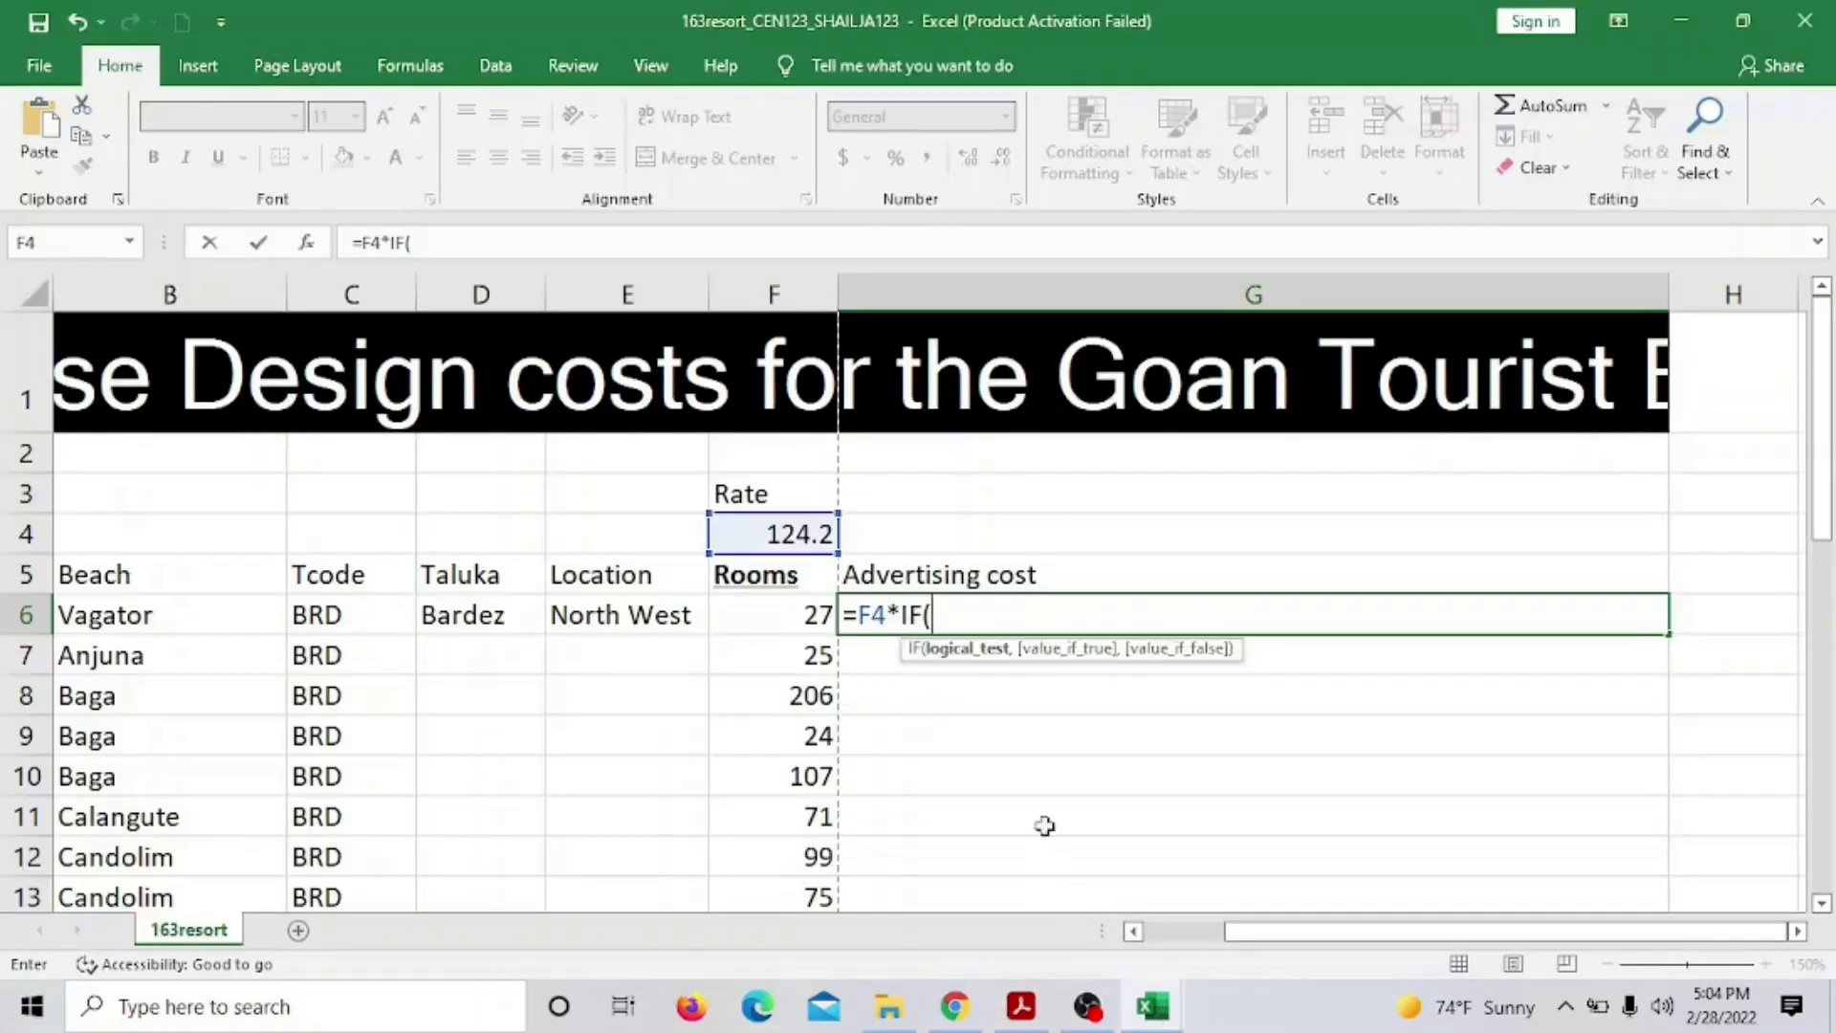
# Extend G6's formula to =F4*IF(F6<51, 25, IF(F6 for the first room band
pyautogui.click(792, 615)
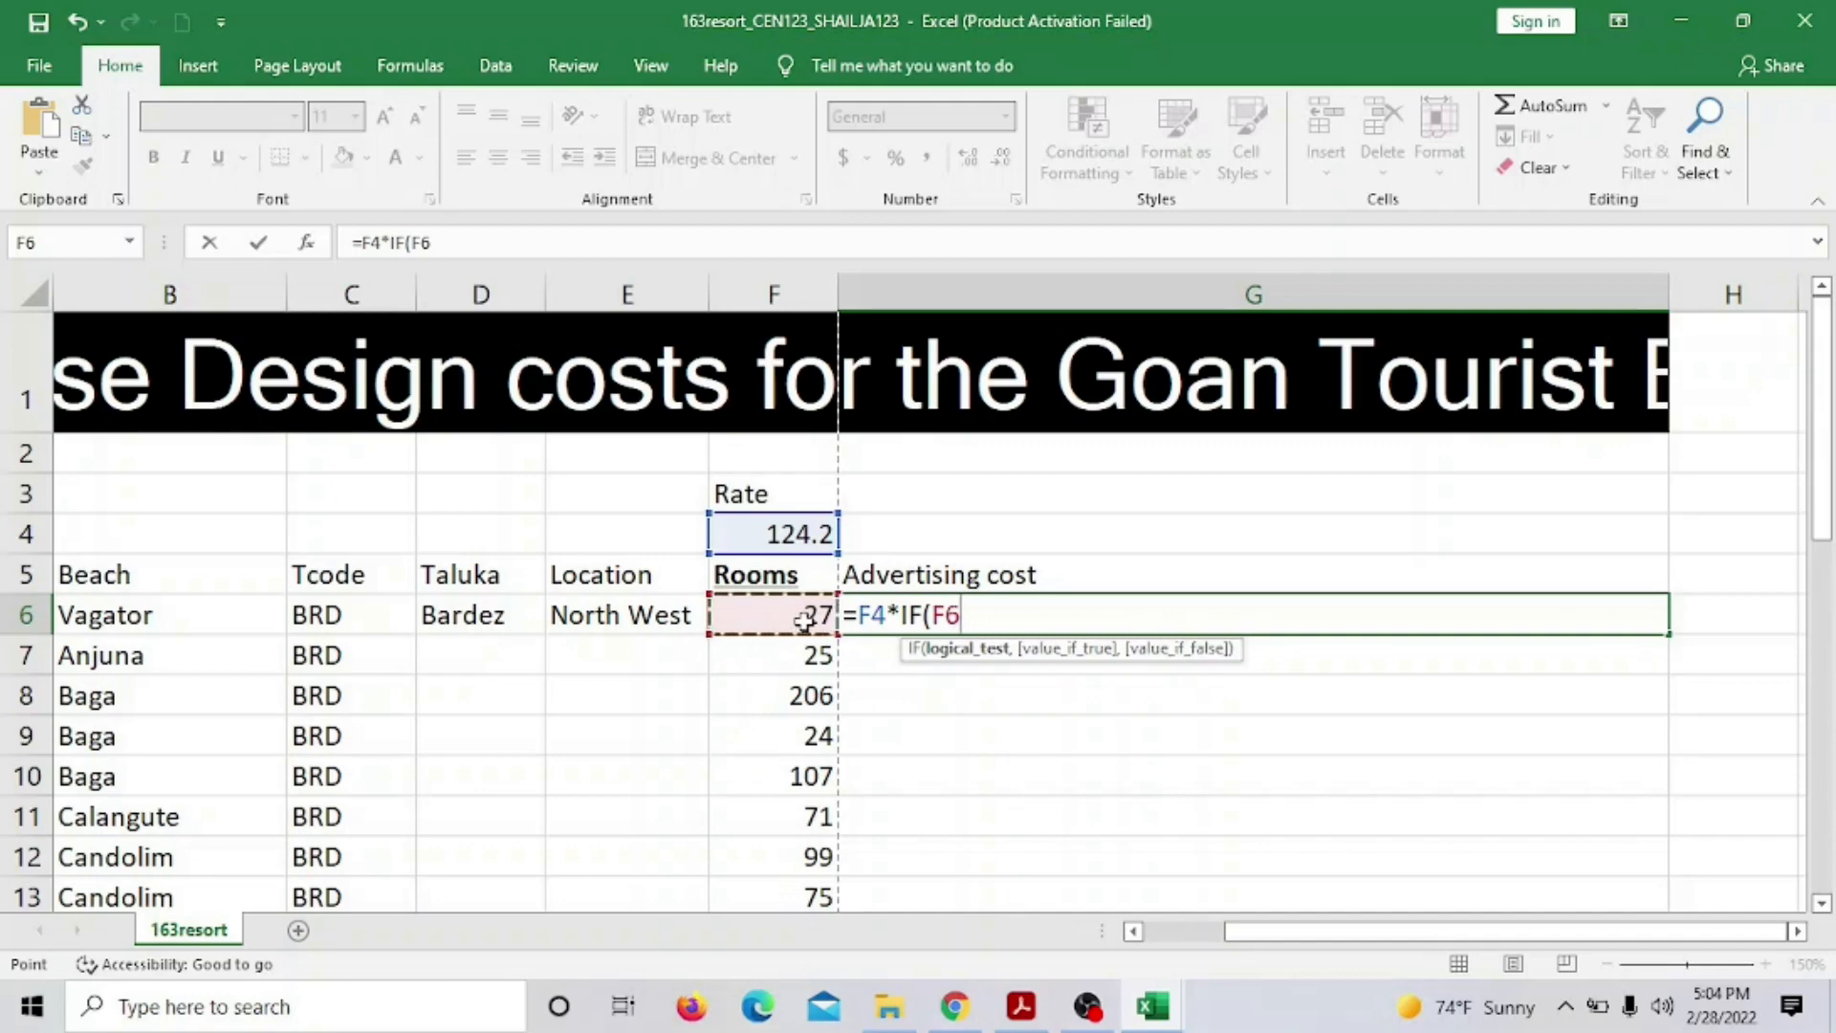
pyautogui.write('<51')
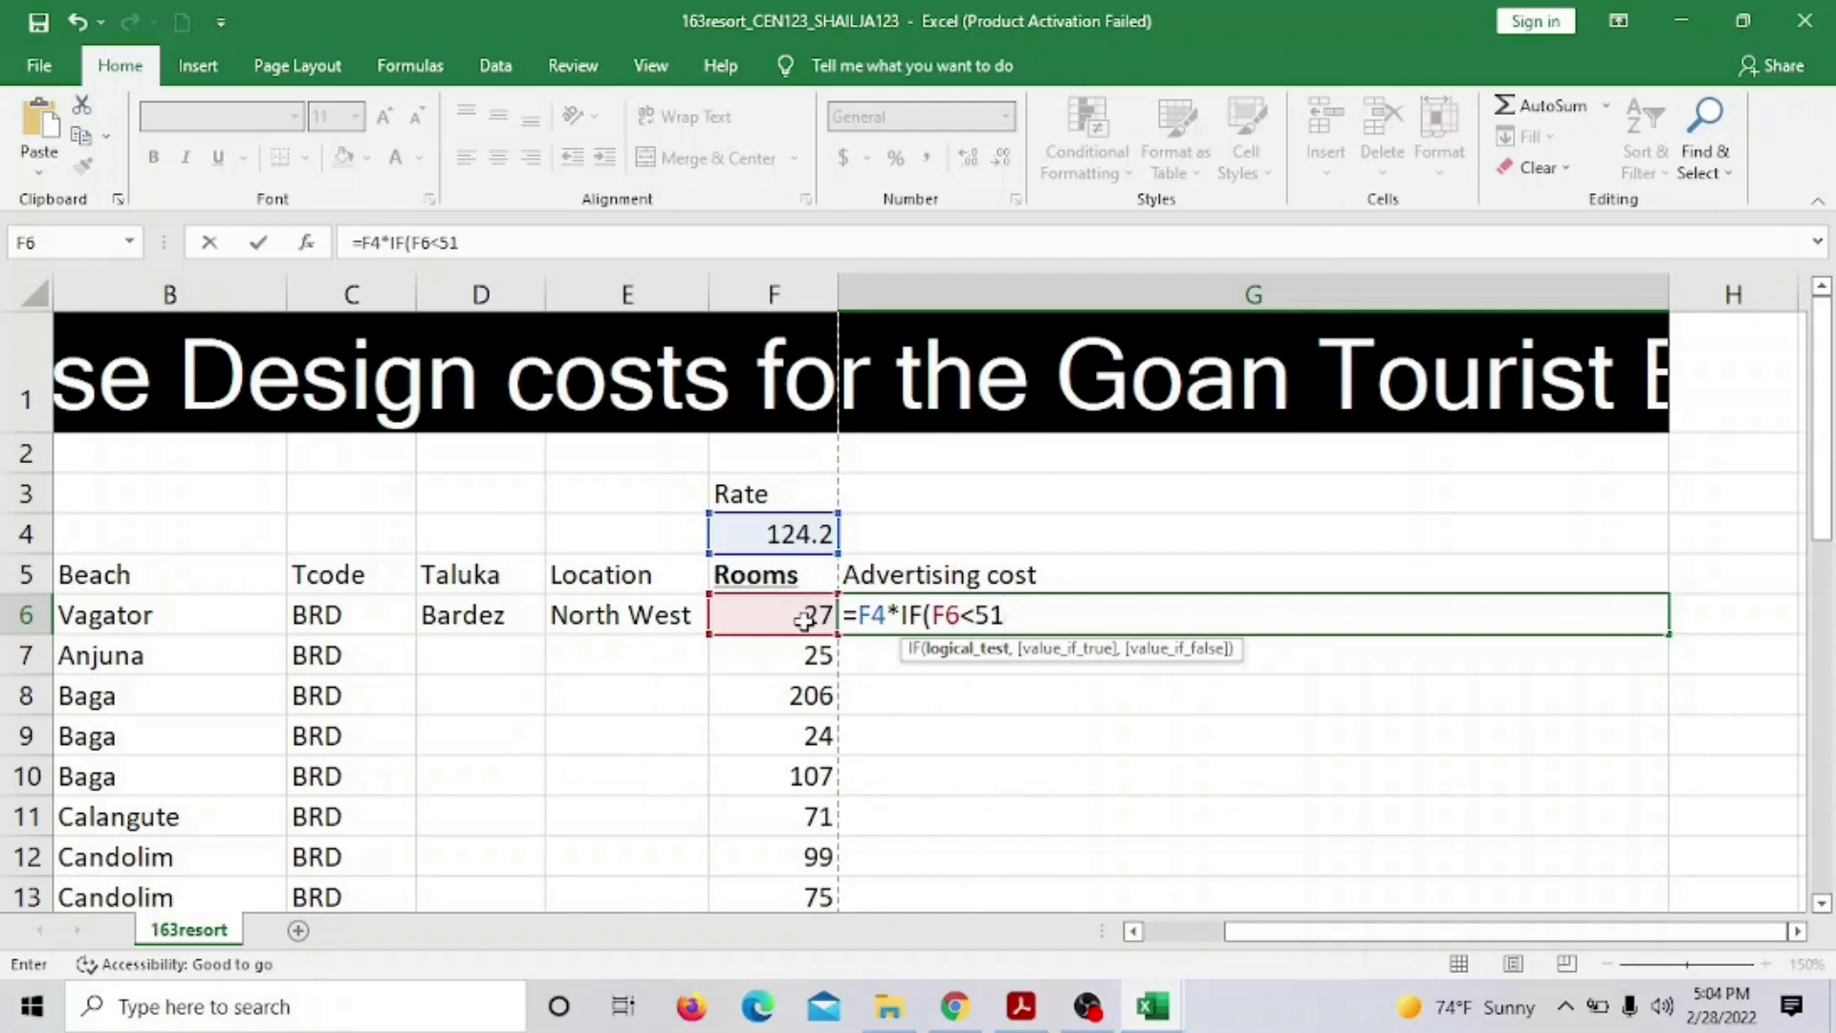
pyautogui.write(',')
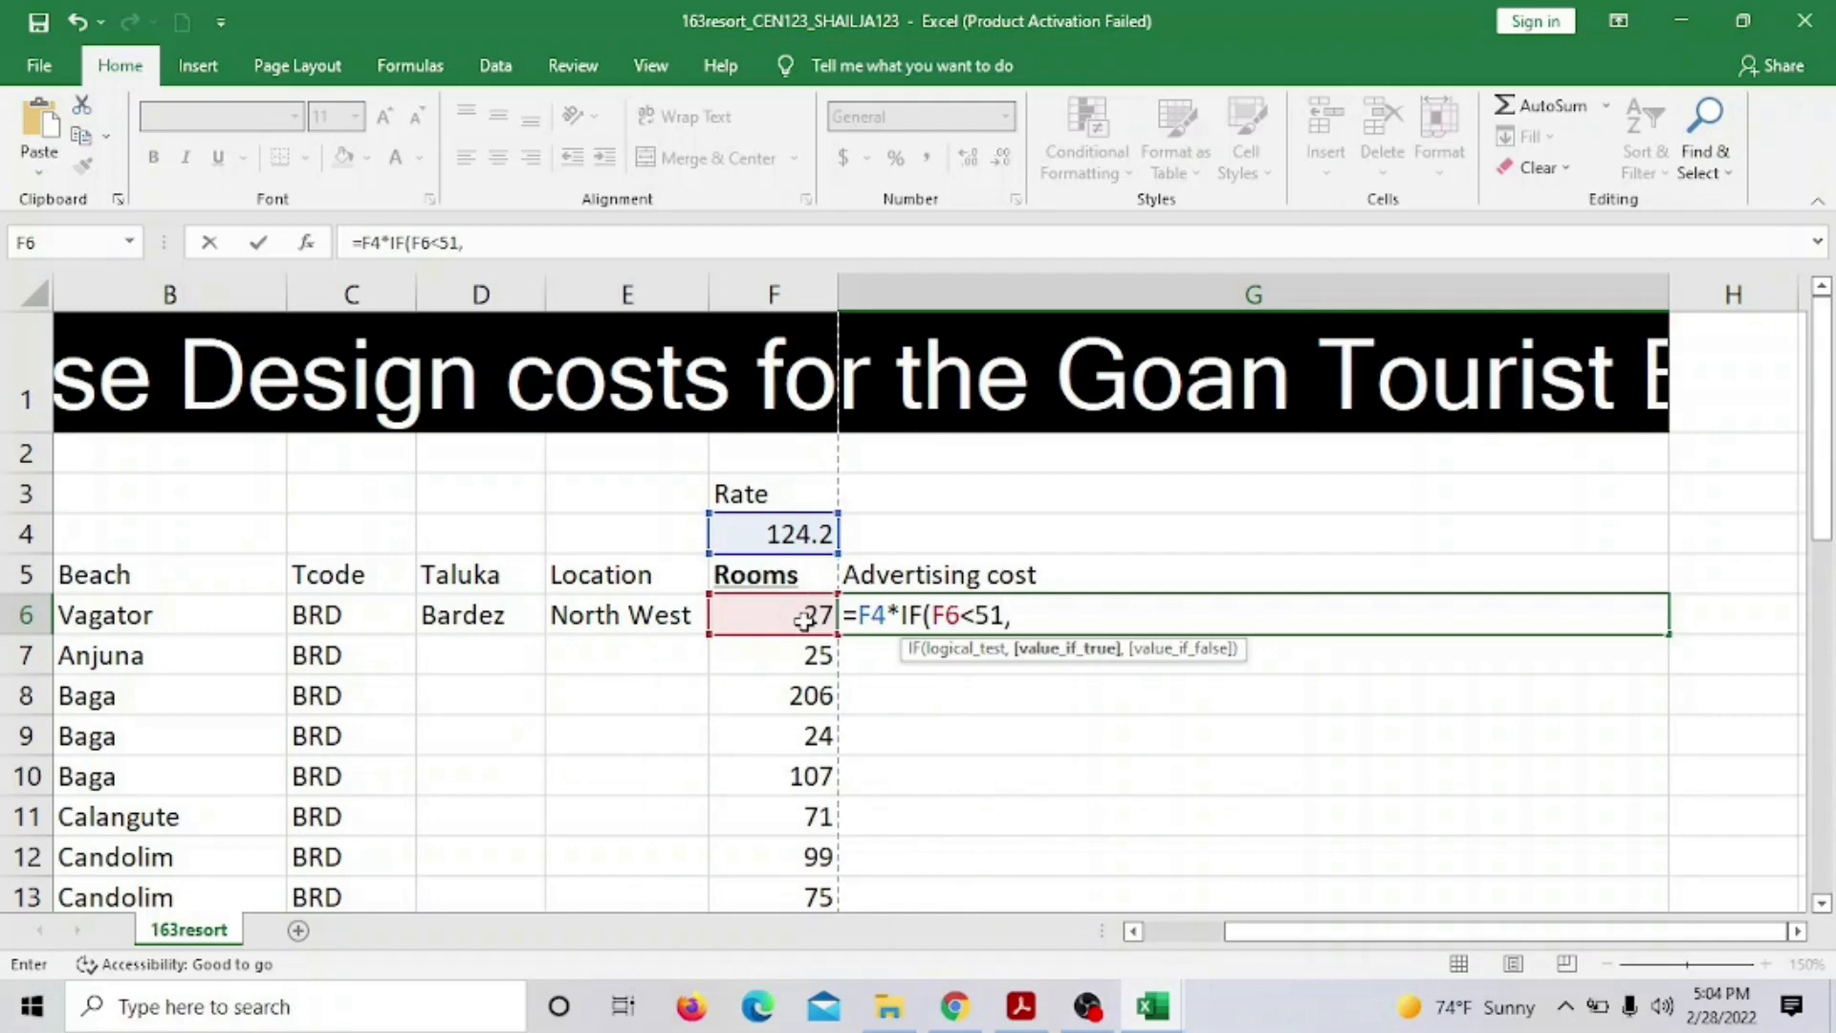
pyautogui.write(' 25')
pyautogui.write(',')
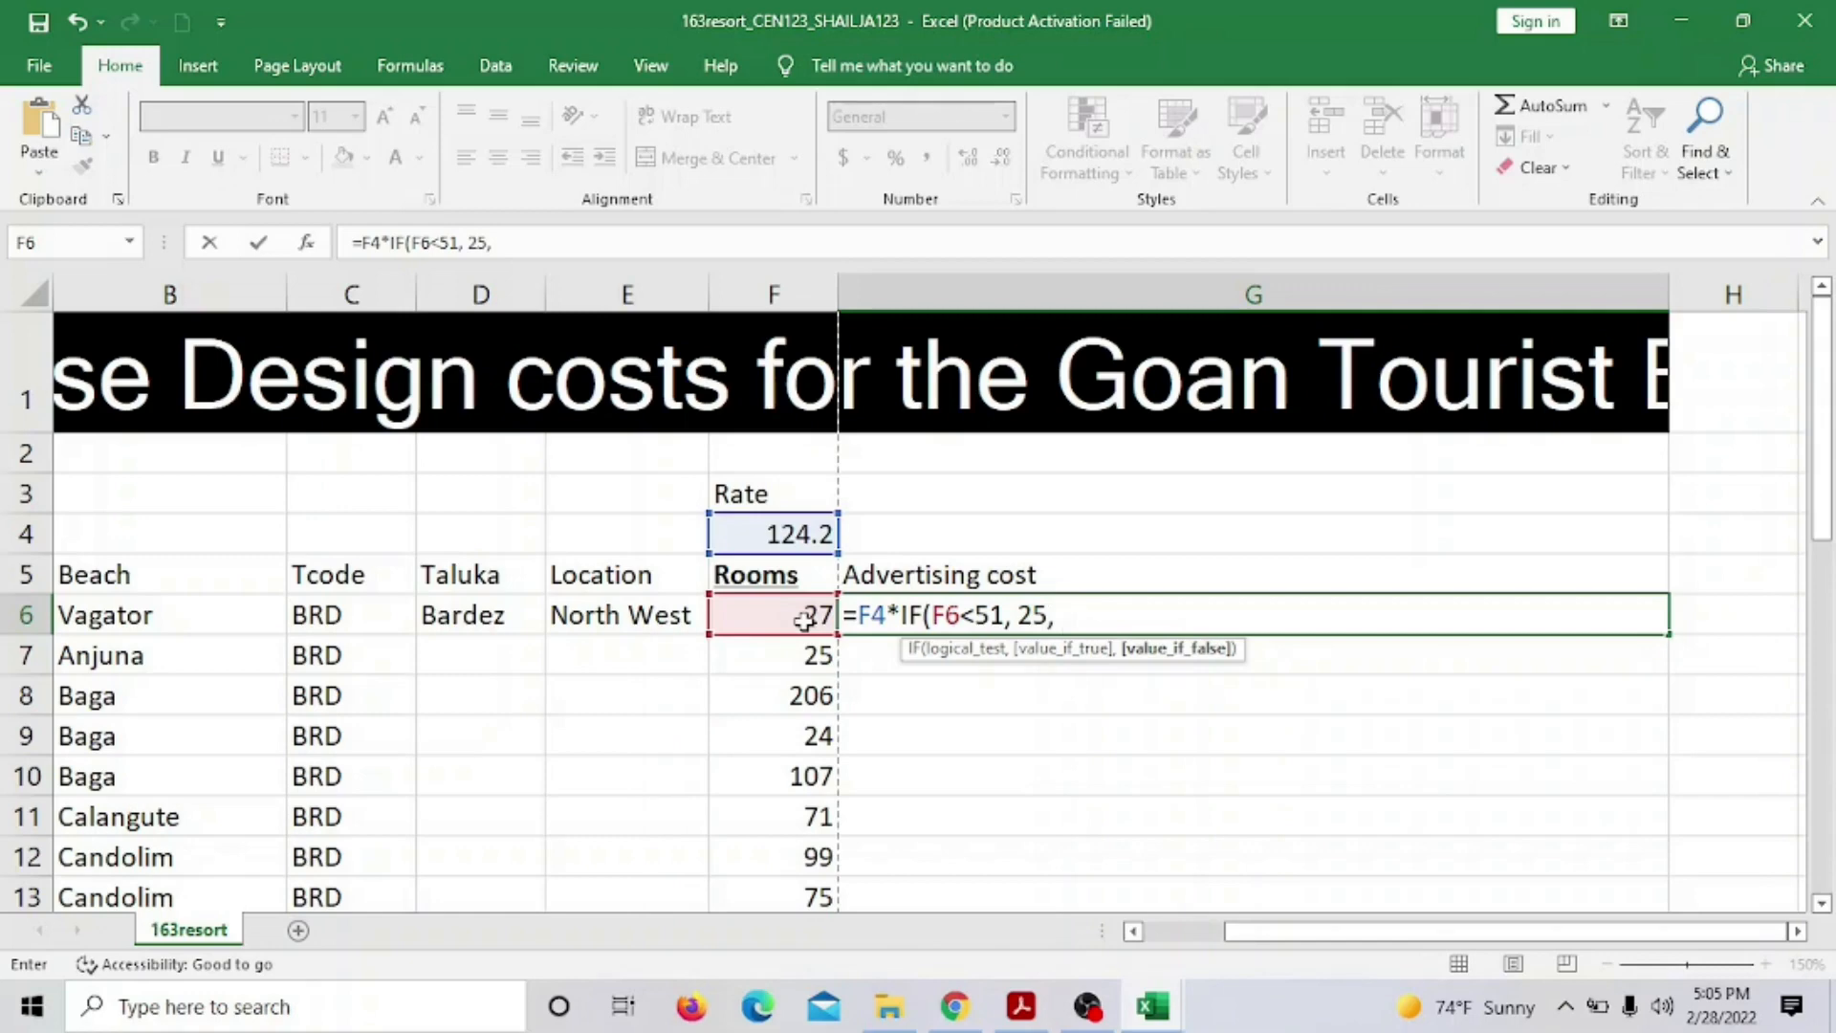
pyautogui.write(' IF')
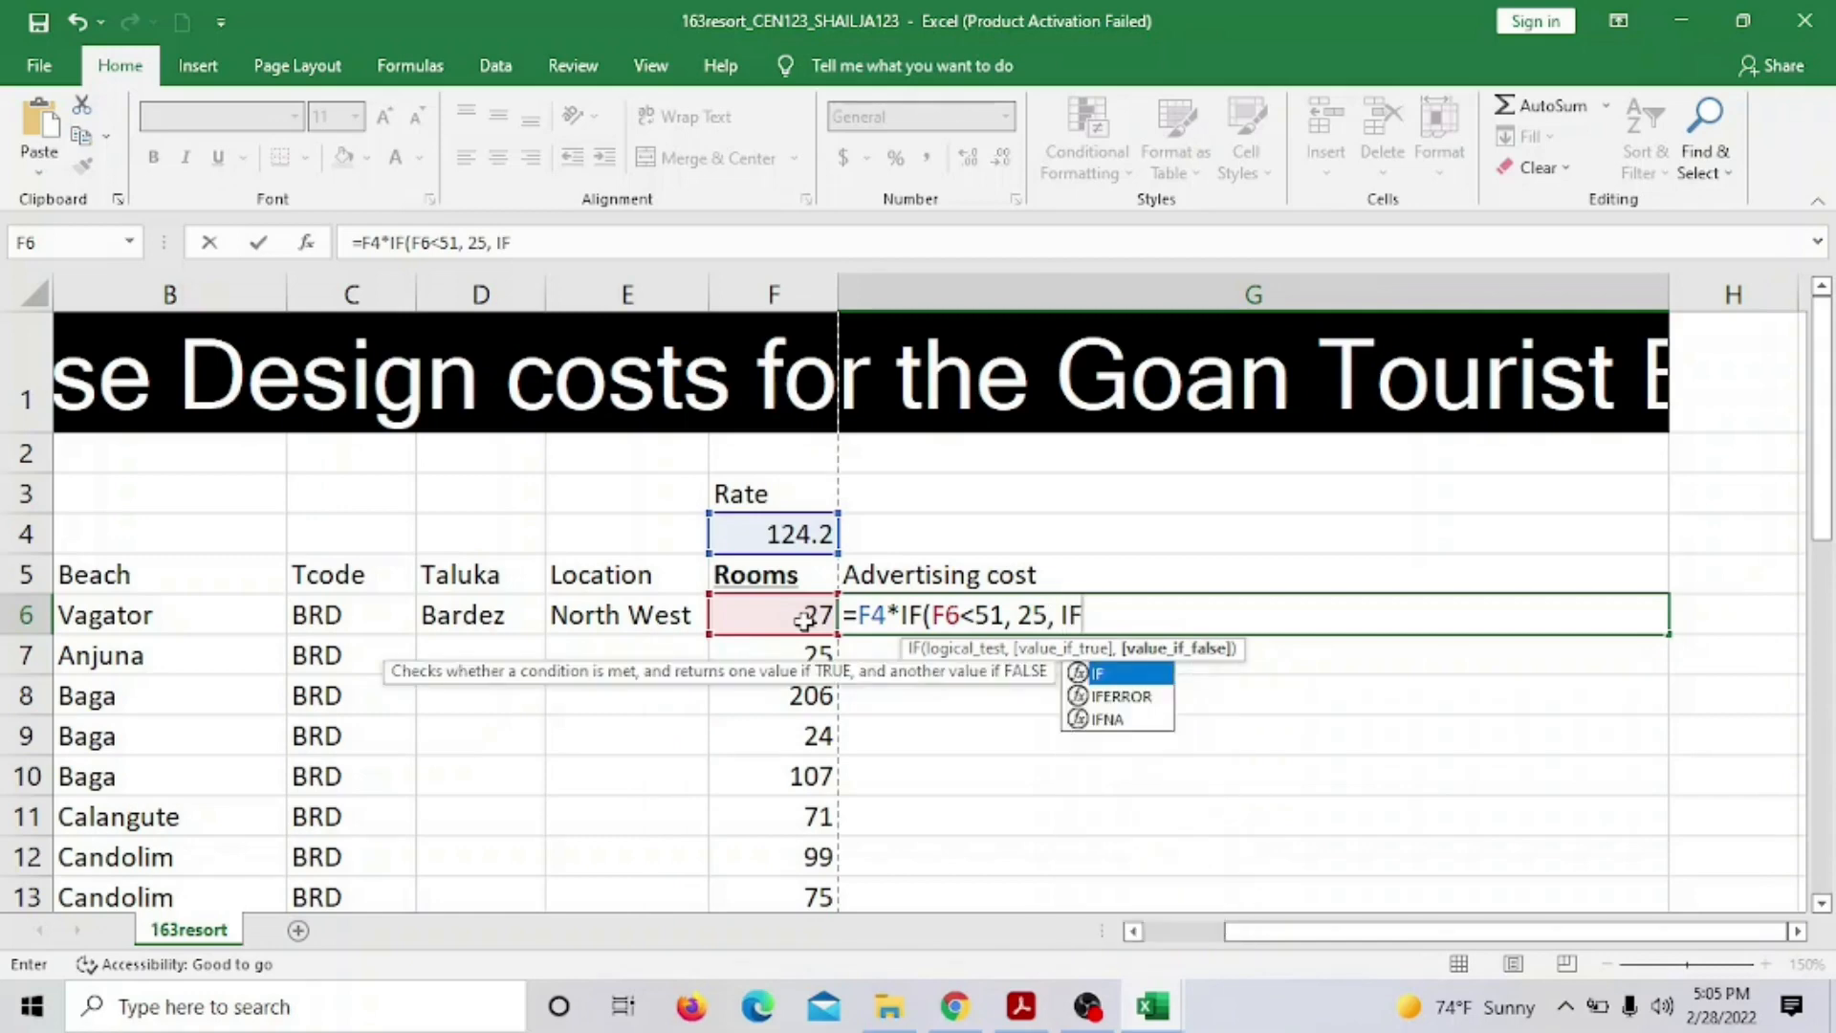
pyautogui.write('(')
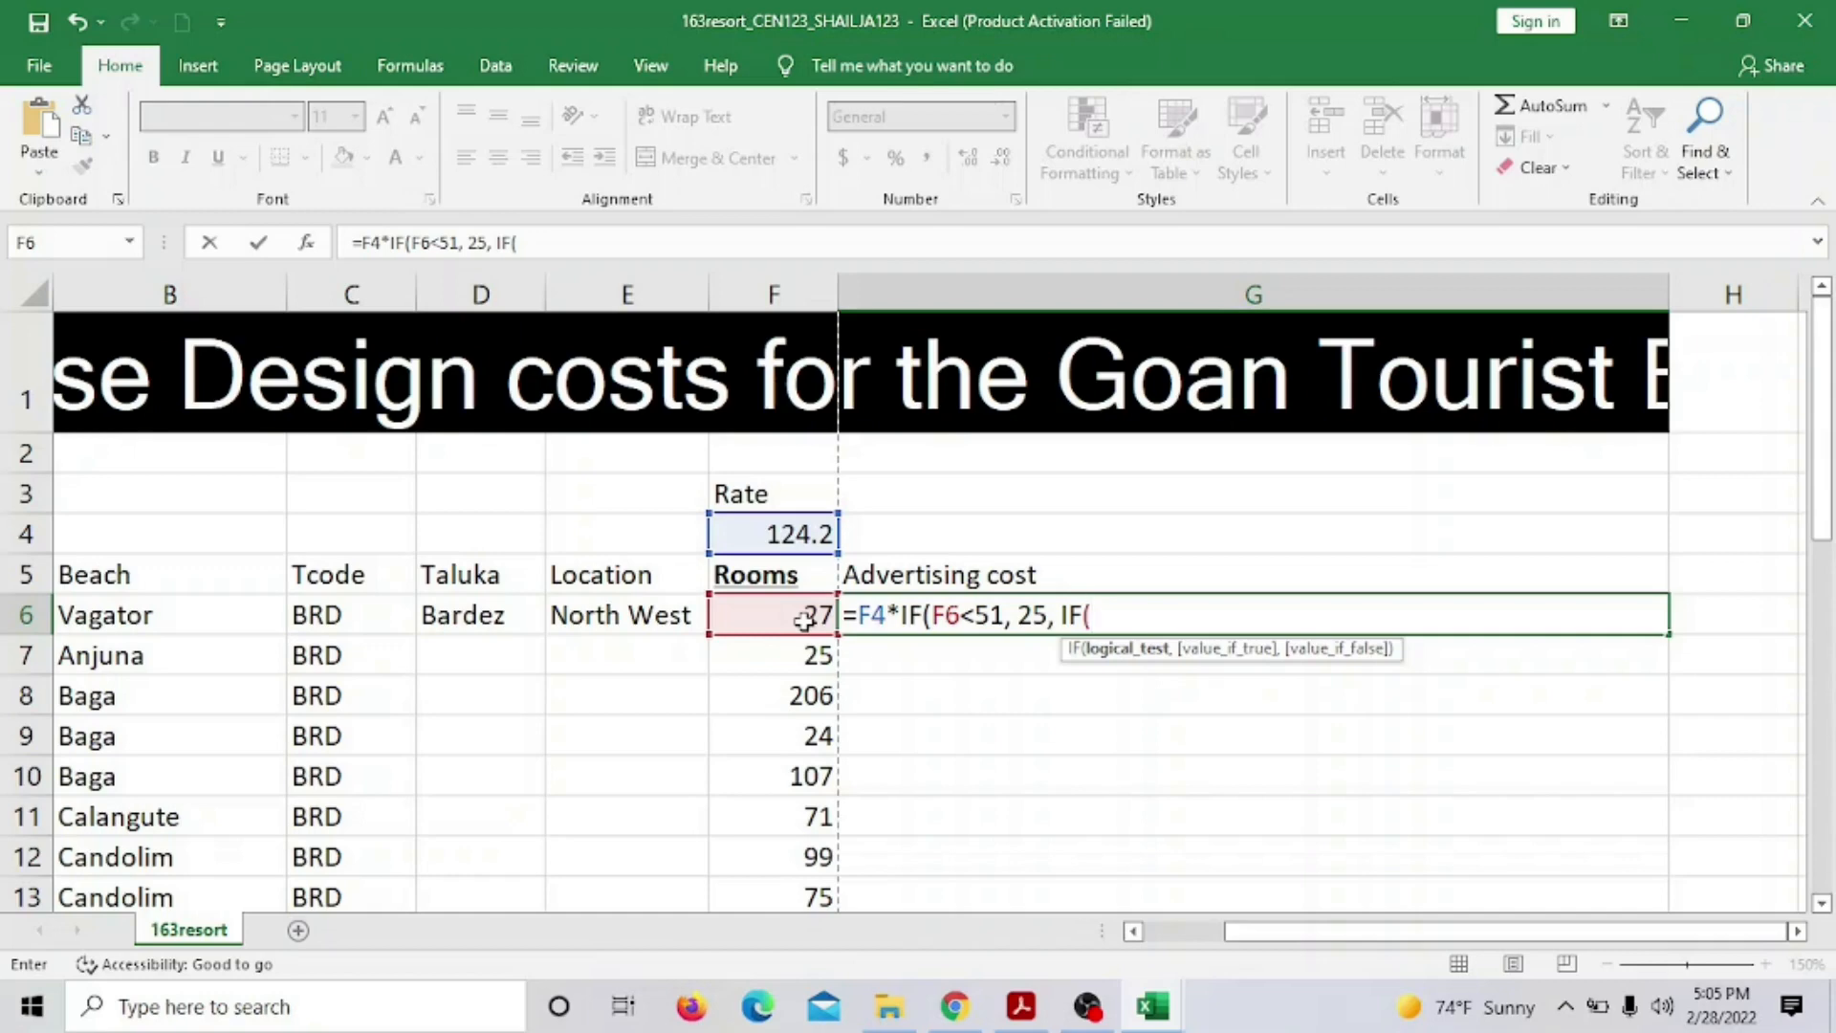
pyautogui.click(754, 615)
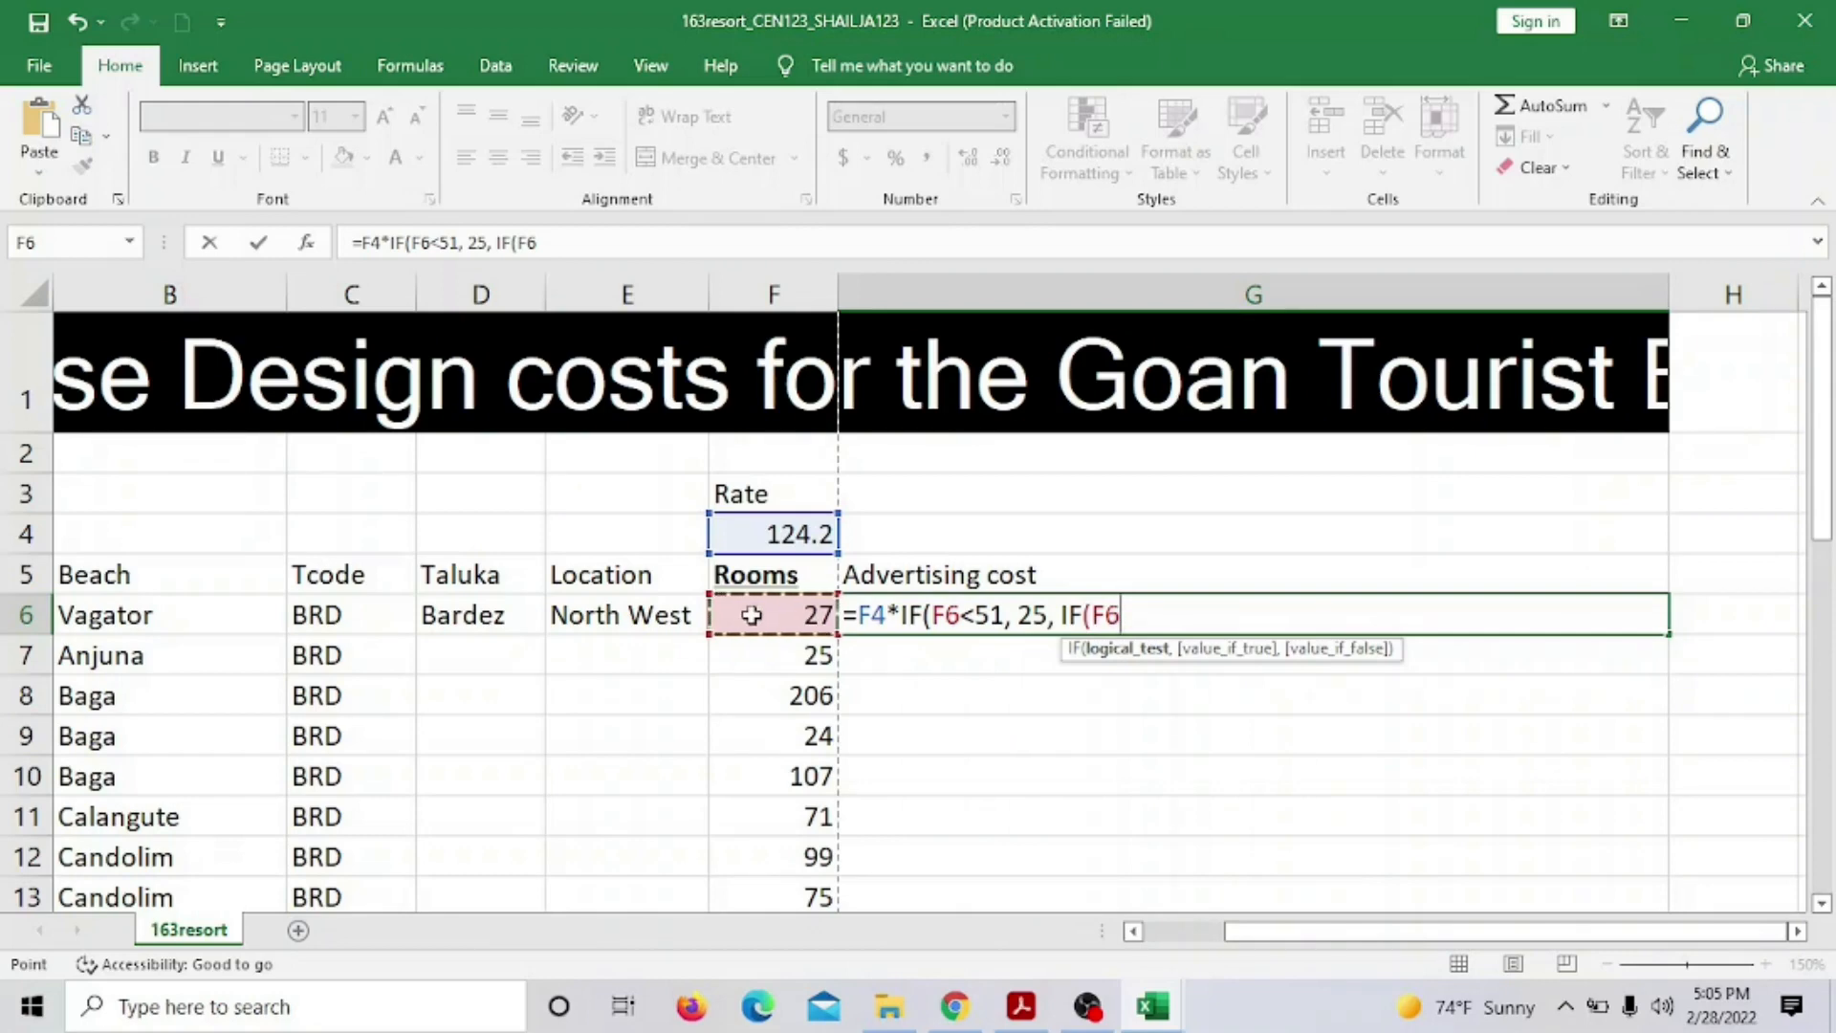
pyautogui.click(1021, 1006)
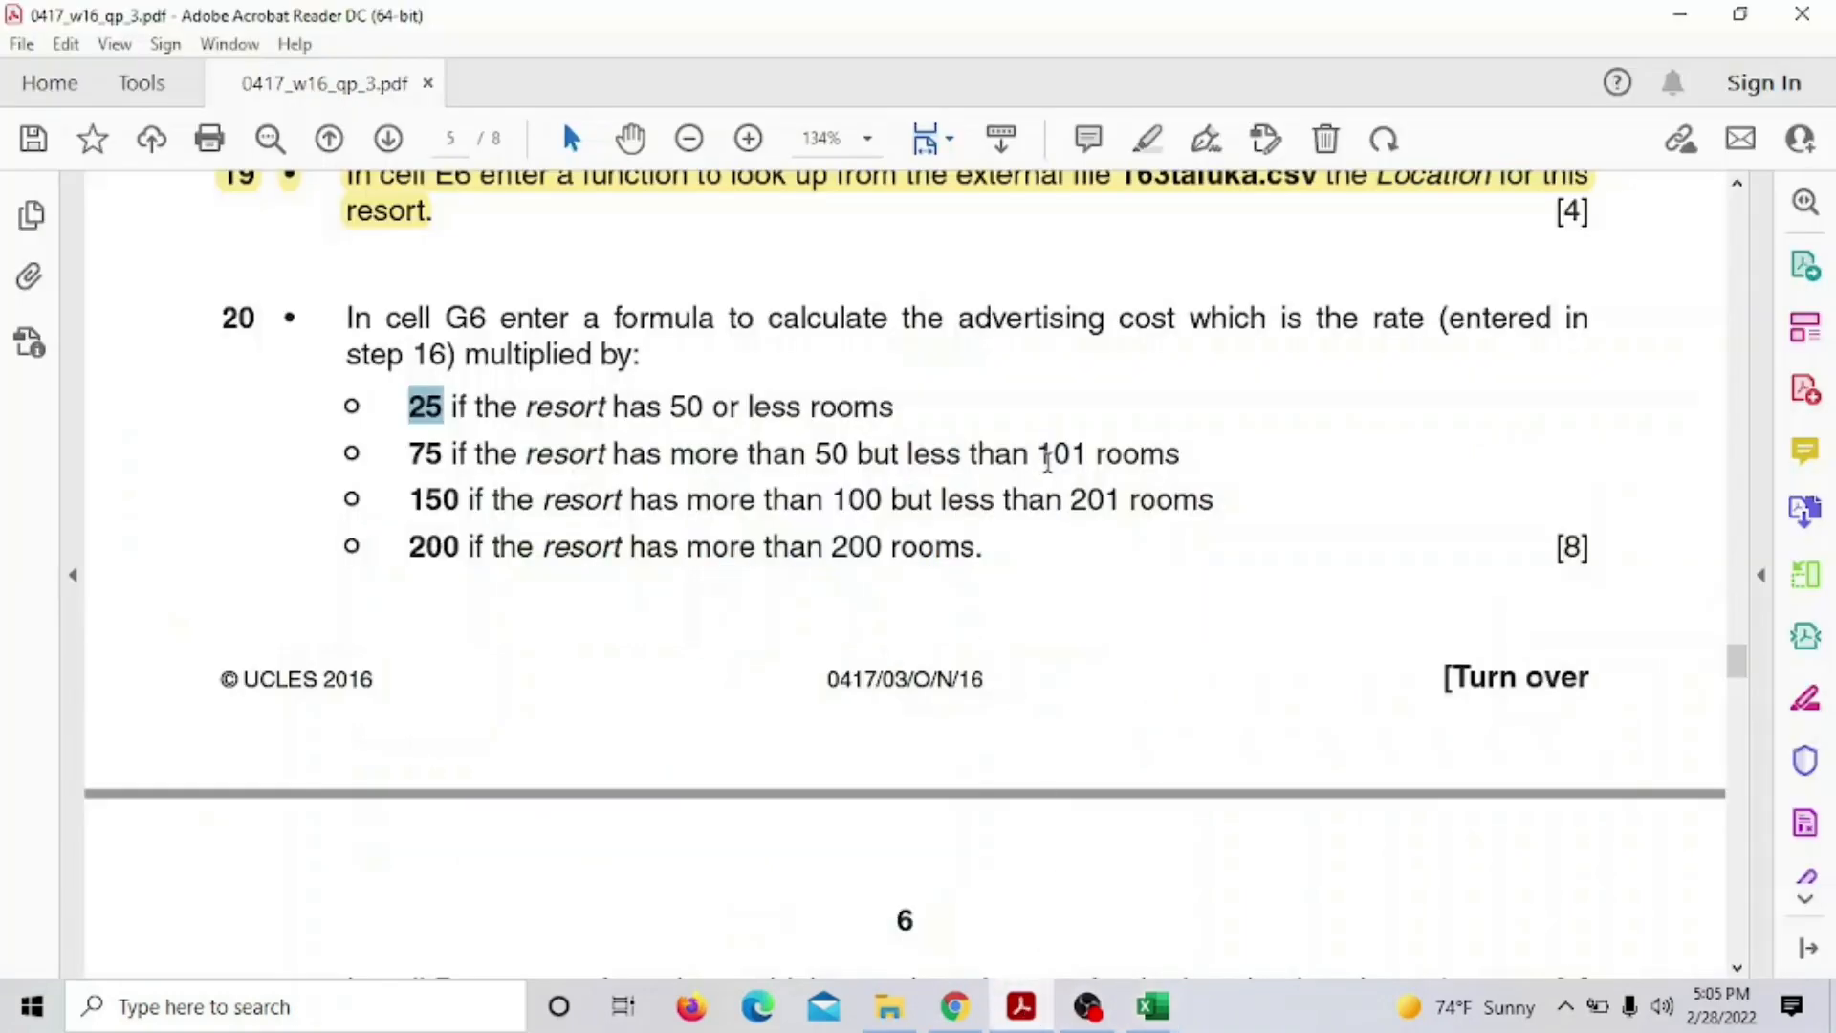
# Continue G6's formula with <101, 75, IF(F6 for the 51–100 room band
pyautogui.click(1023, 1005)
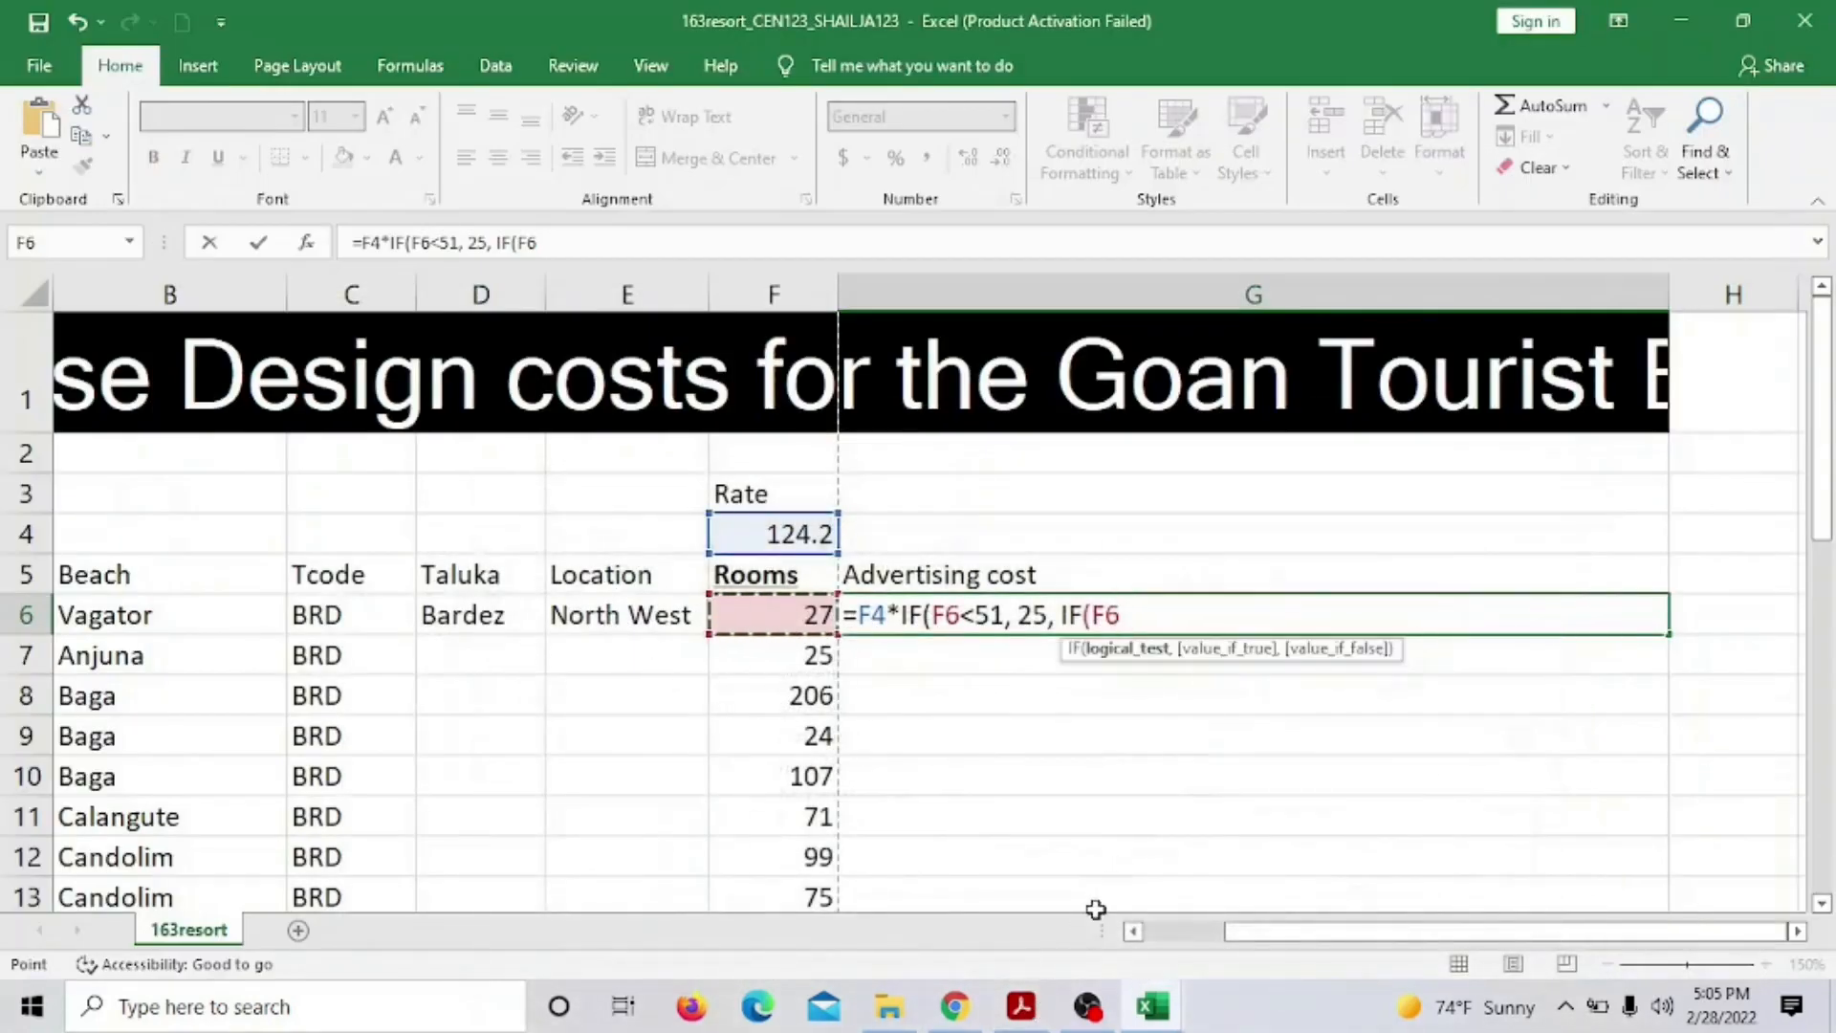
pyautogui.write('<10')
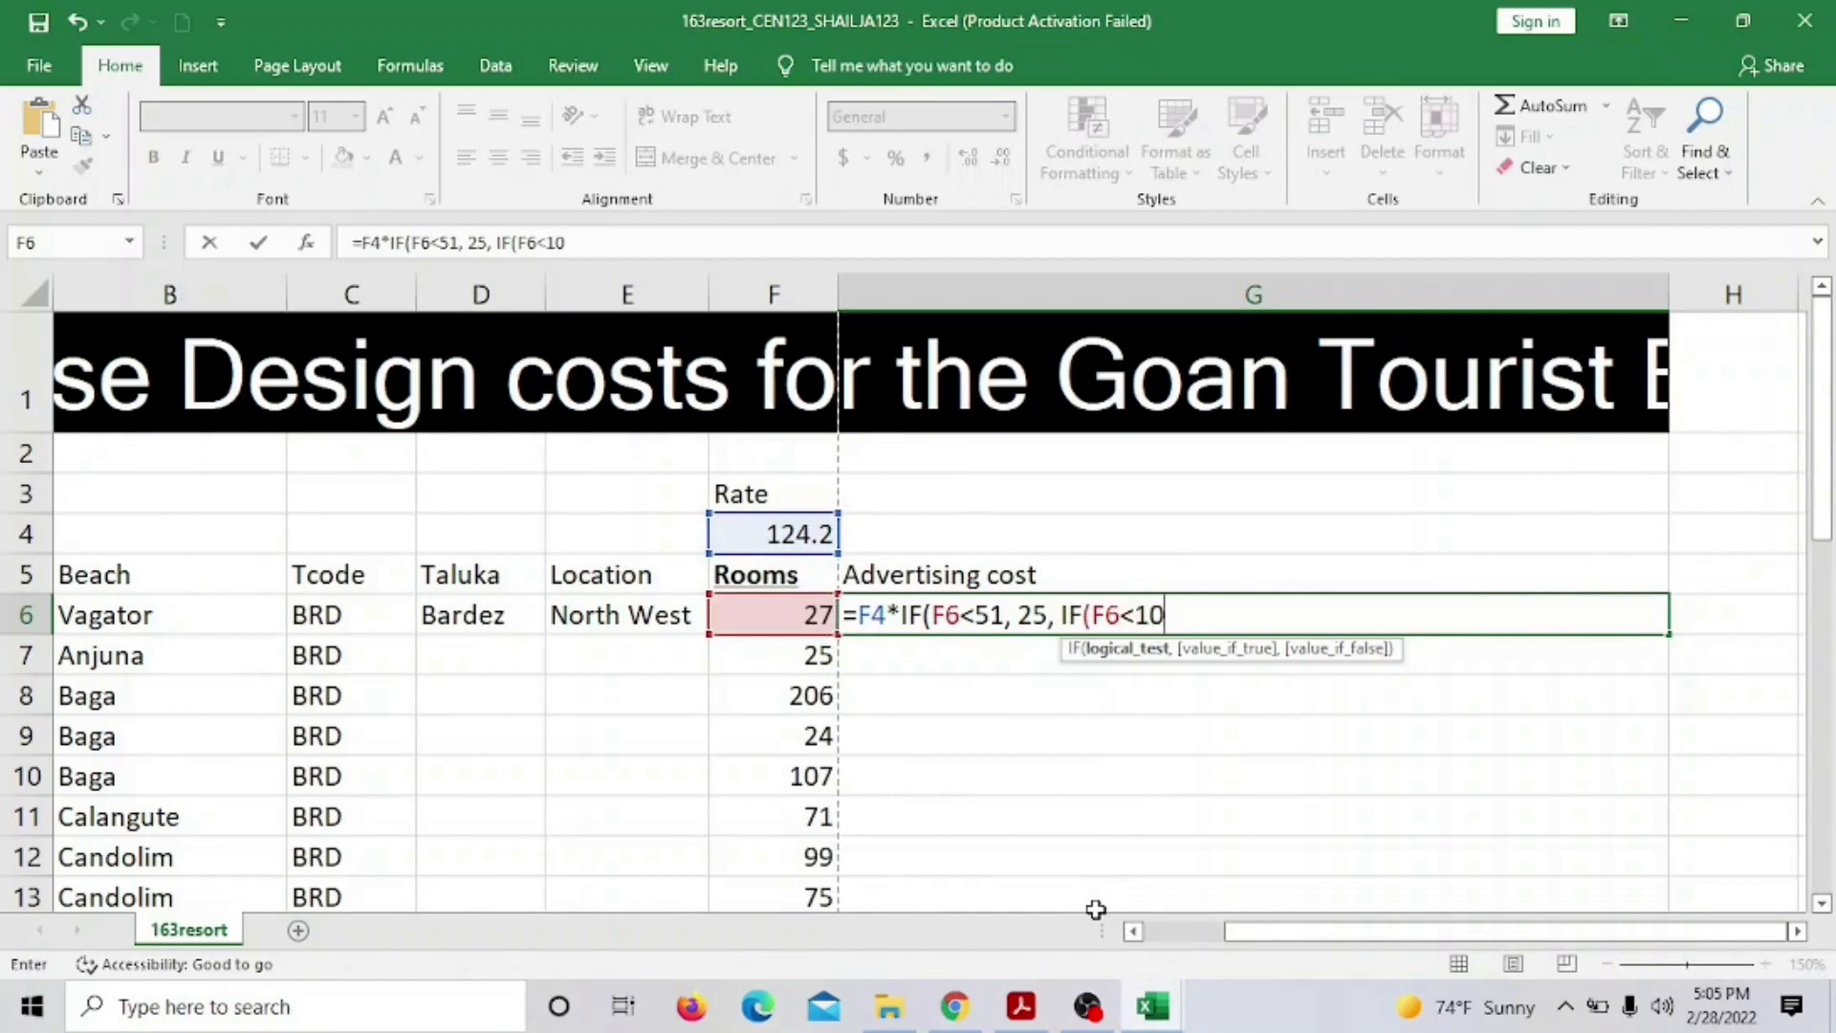
pyautogui.write('1,')
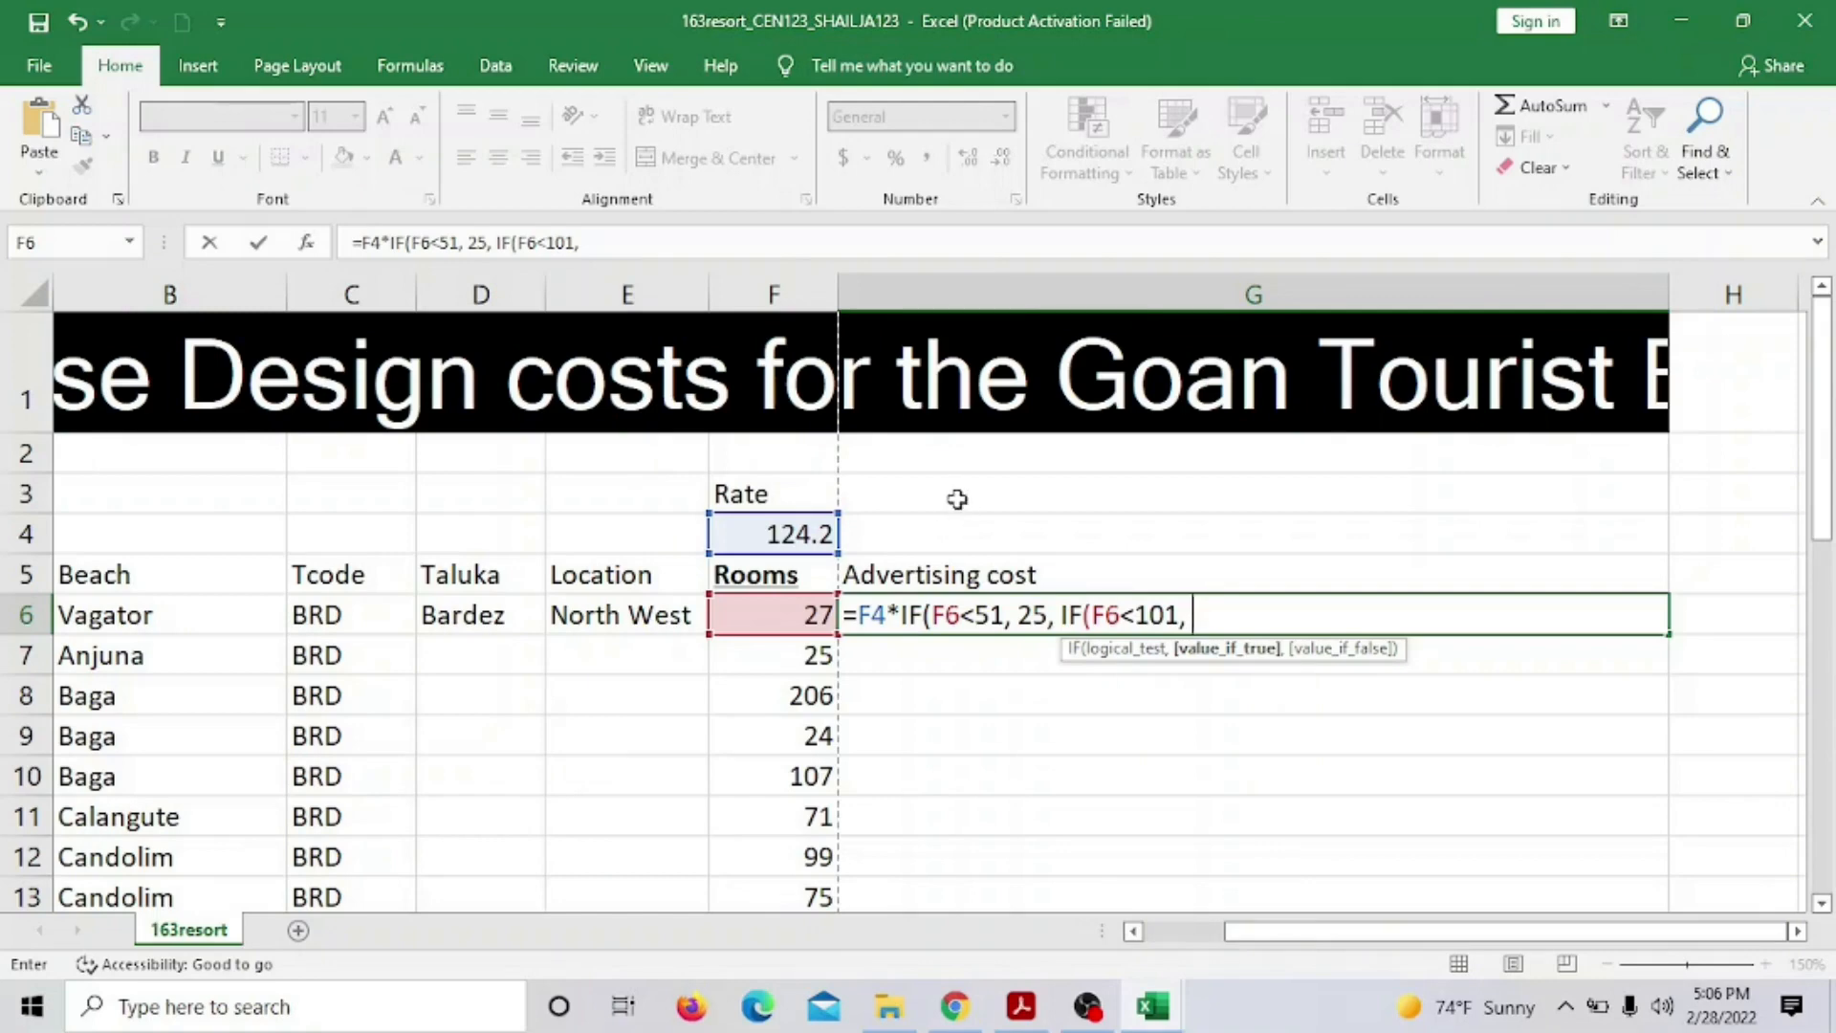
pyautogui.click(1033, 1015)
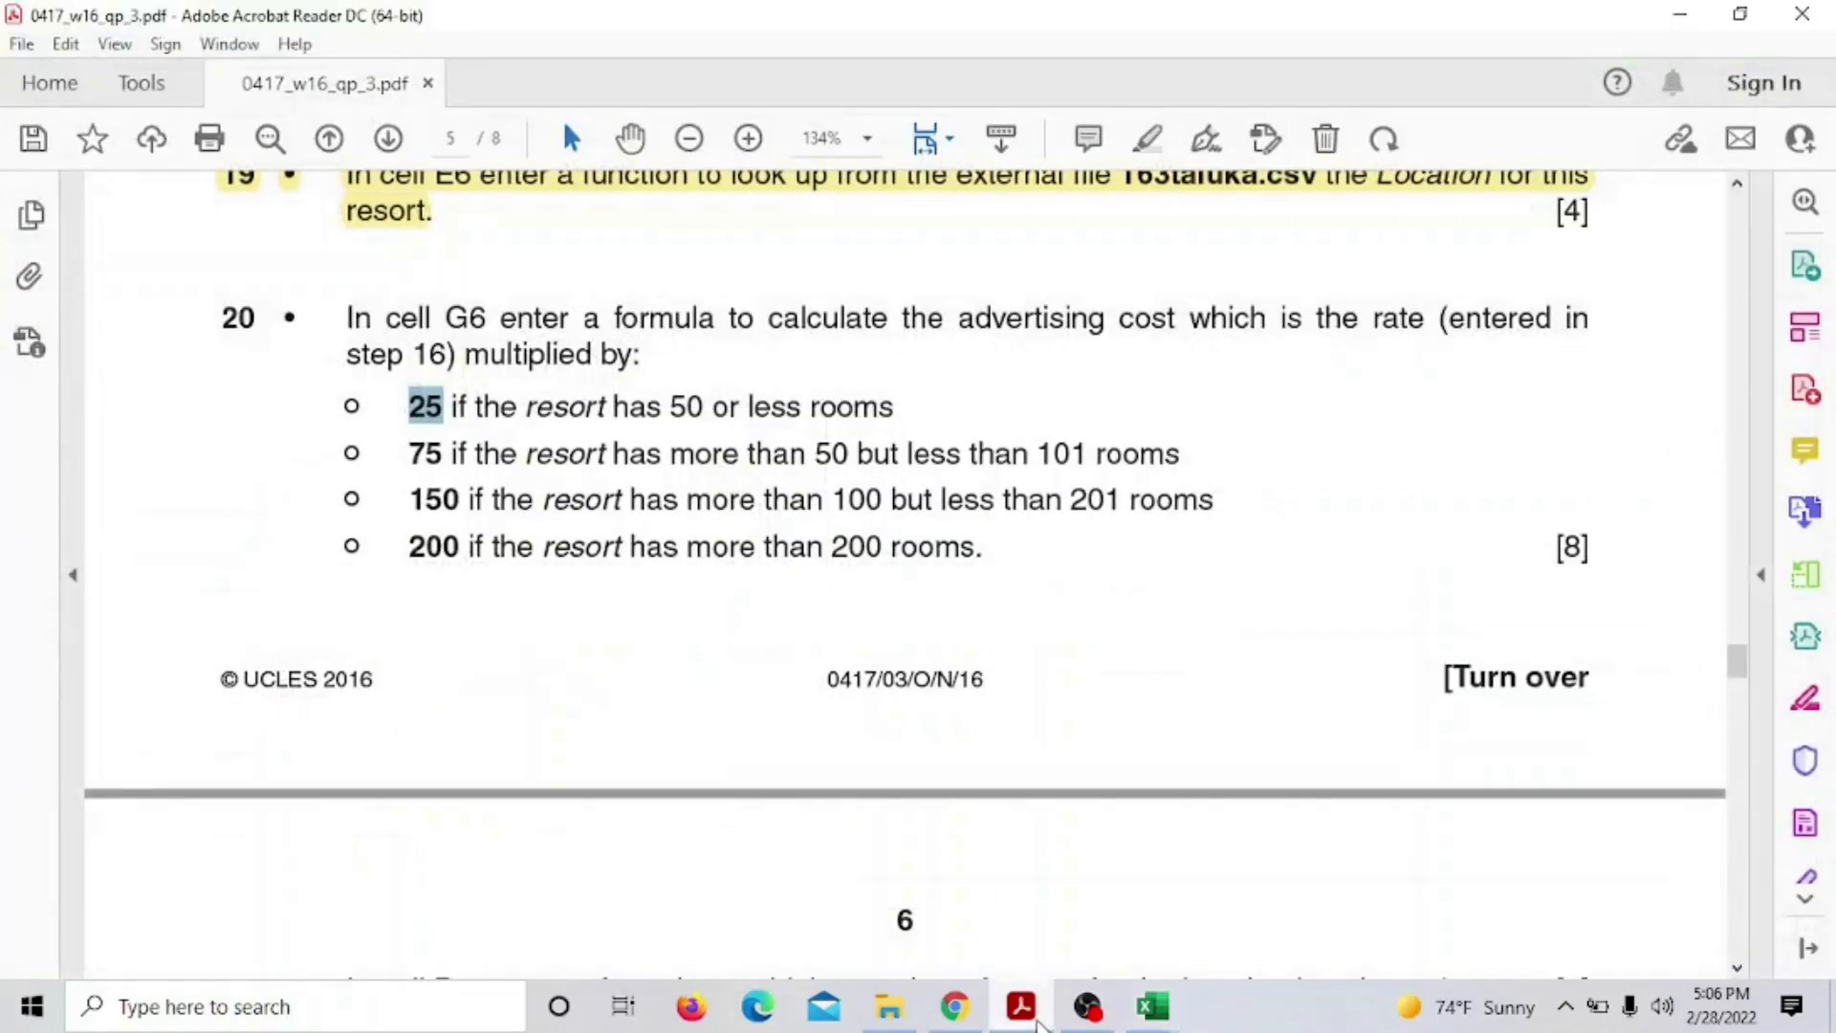
pyautogui.click(1032, 1016)
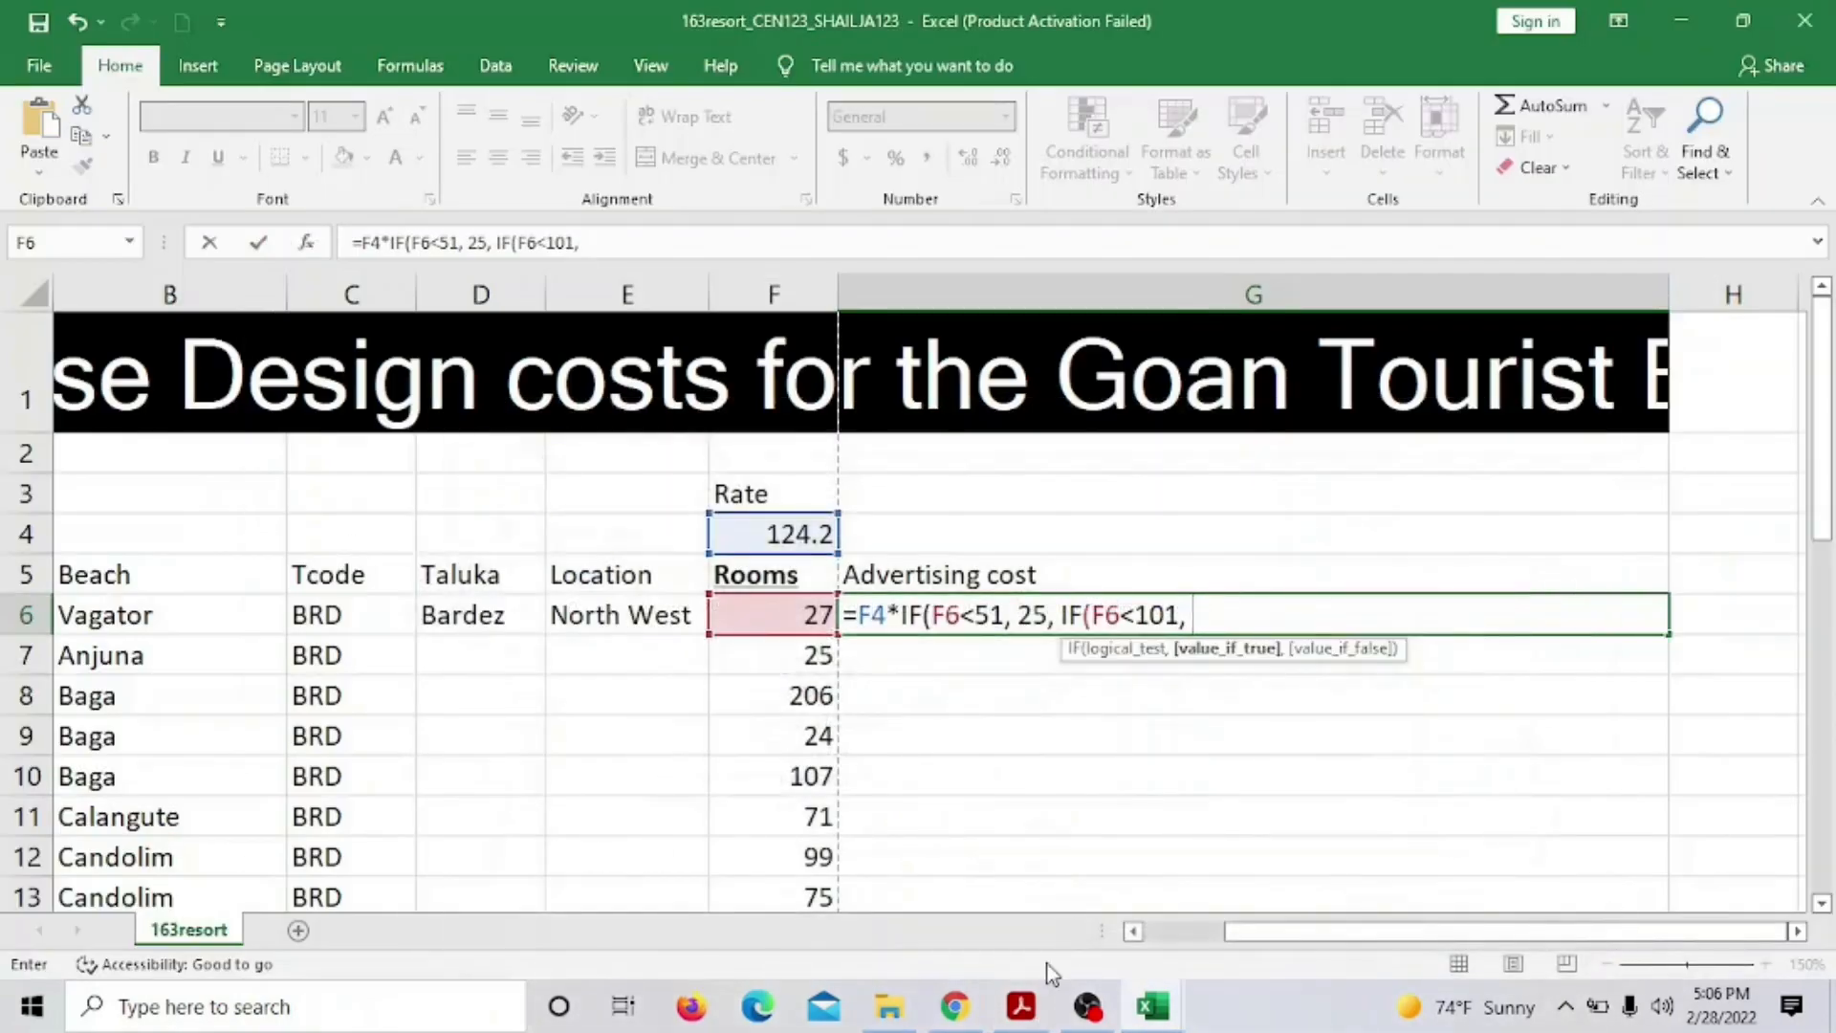
pyautogui.write('75, ')
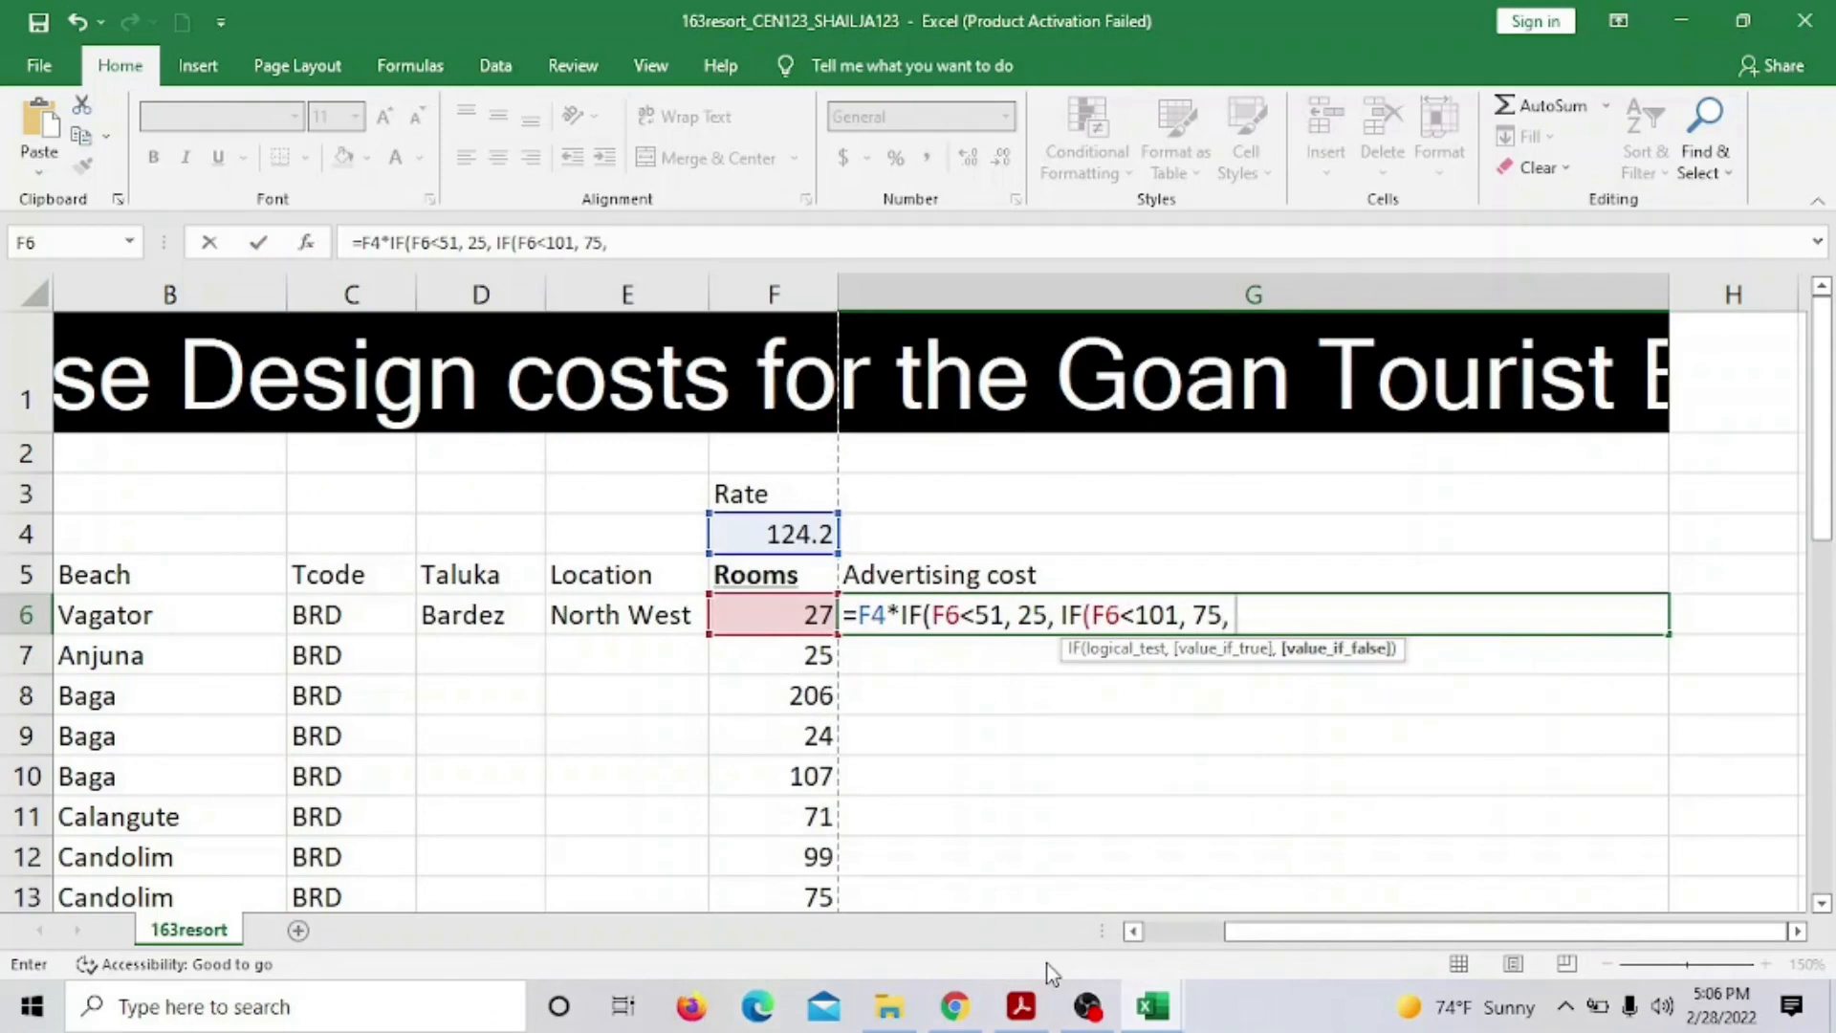
pyautogui.write('IF')
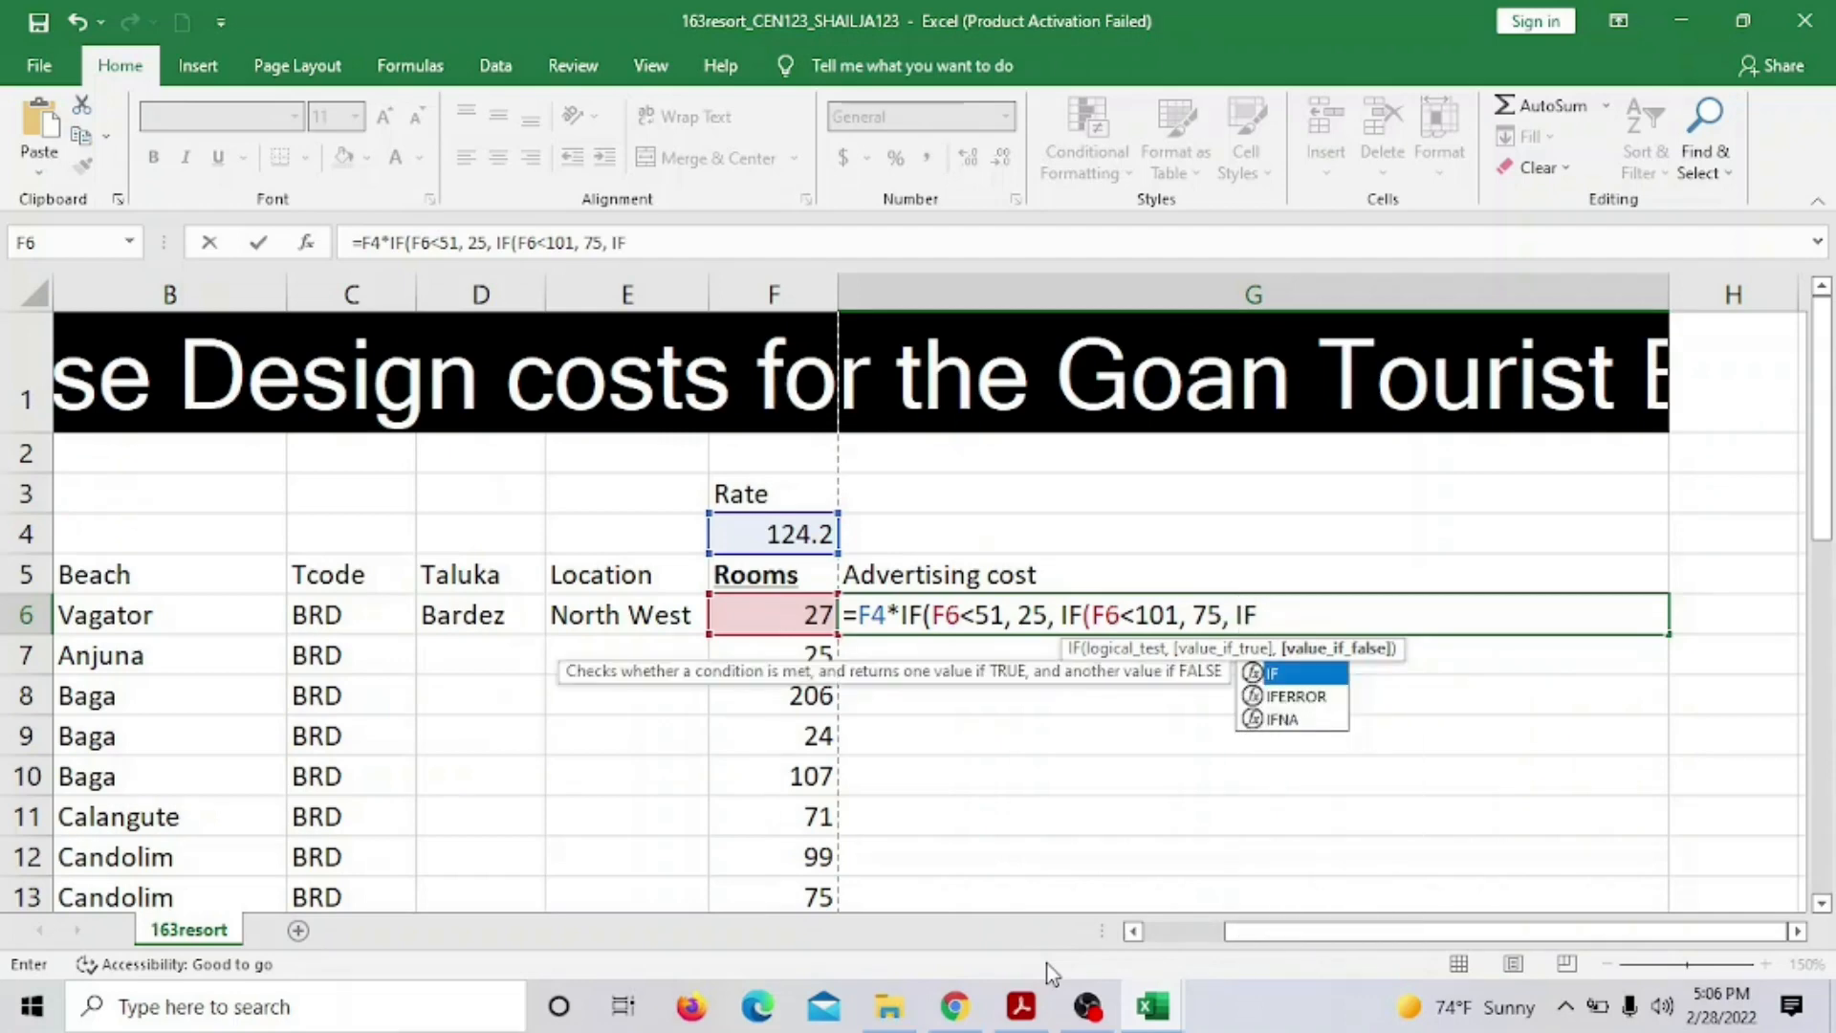
pyautogui.write('(')
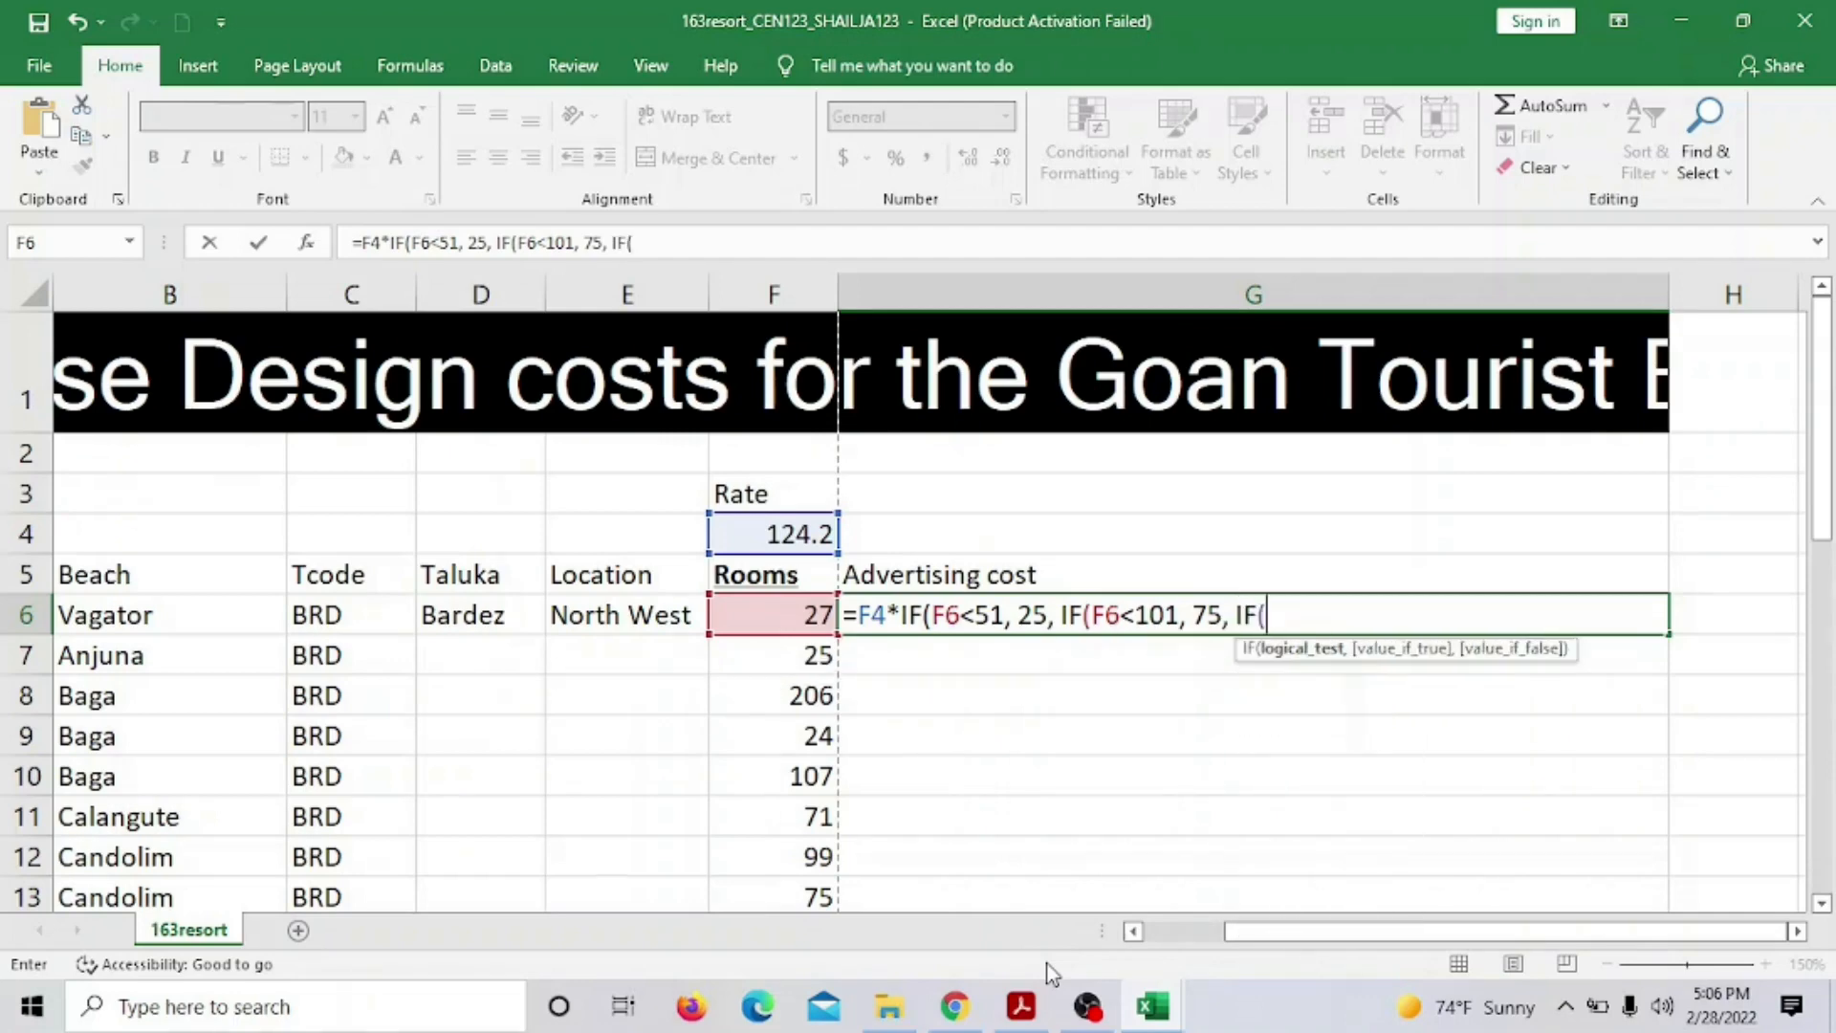
pyautogui.click(770, 618)
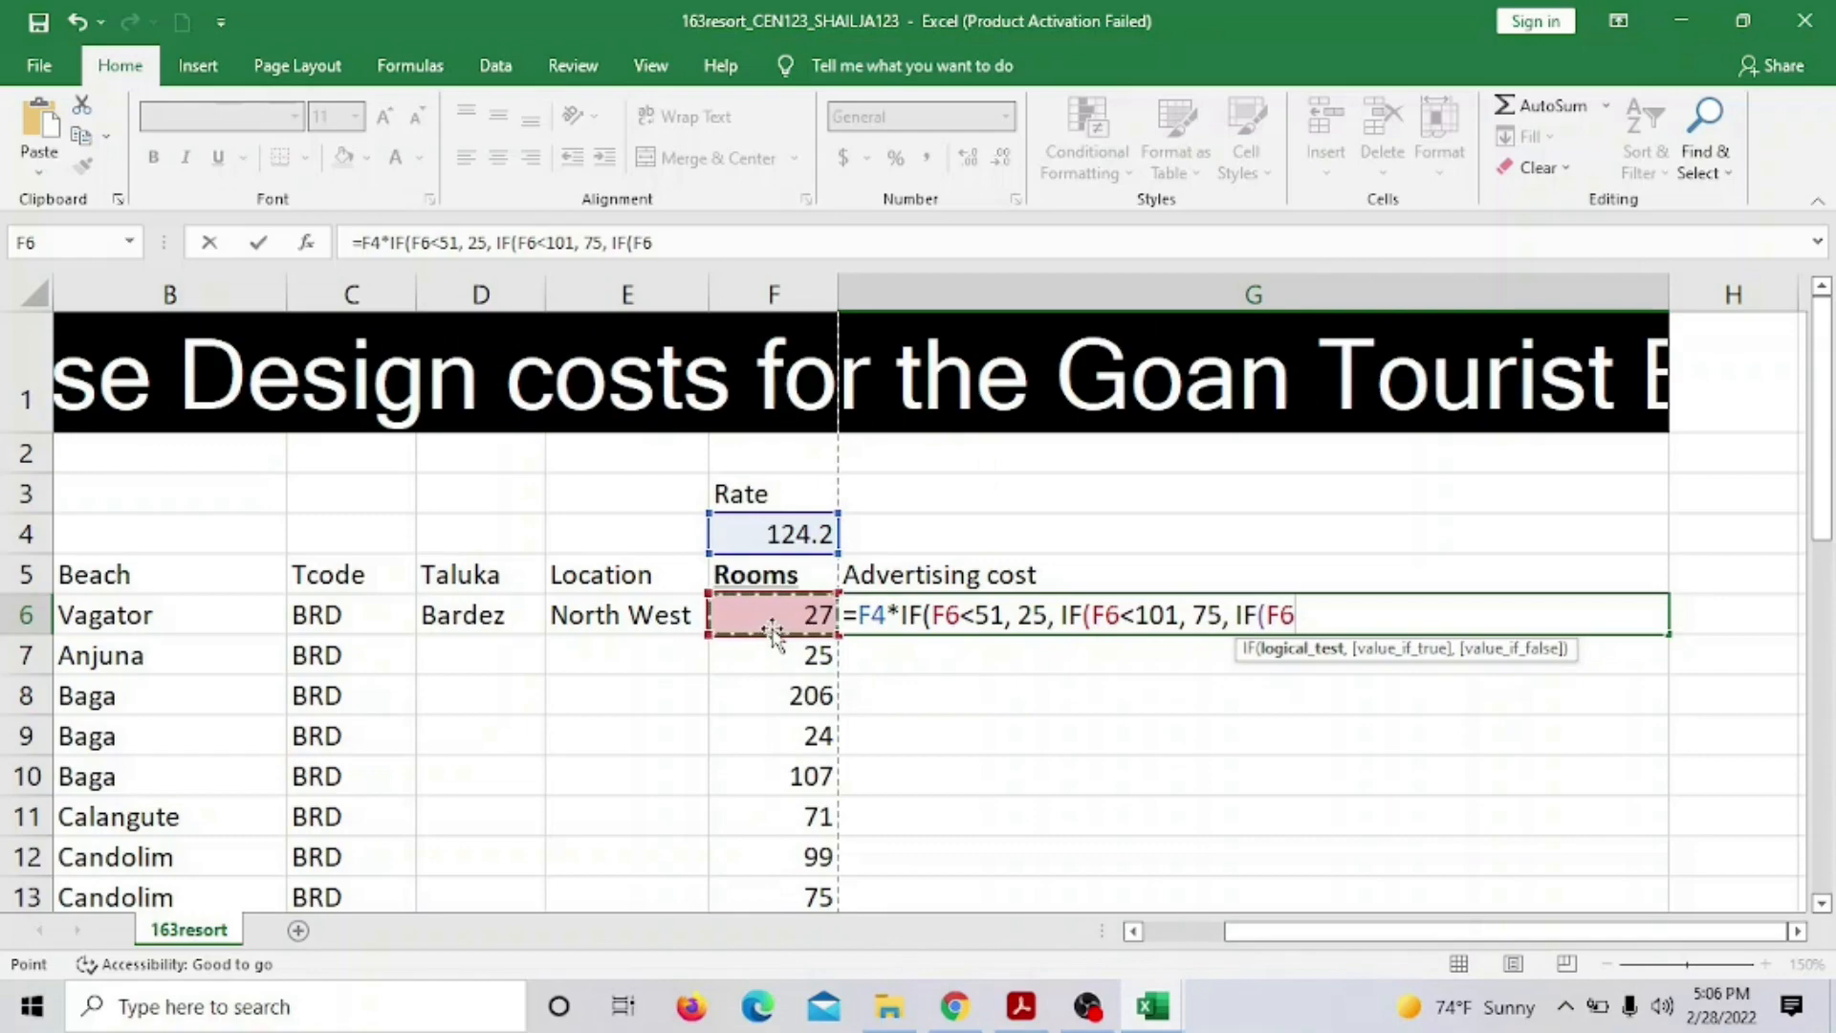
pyautogui.click(1021, 1006)
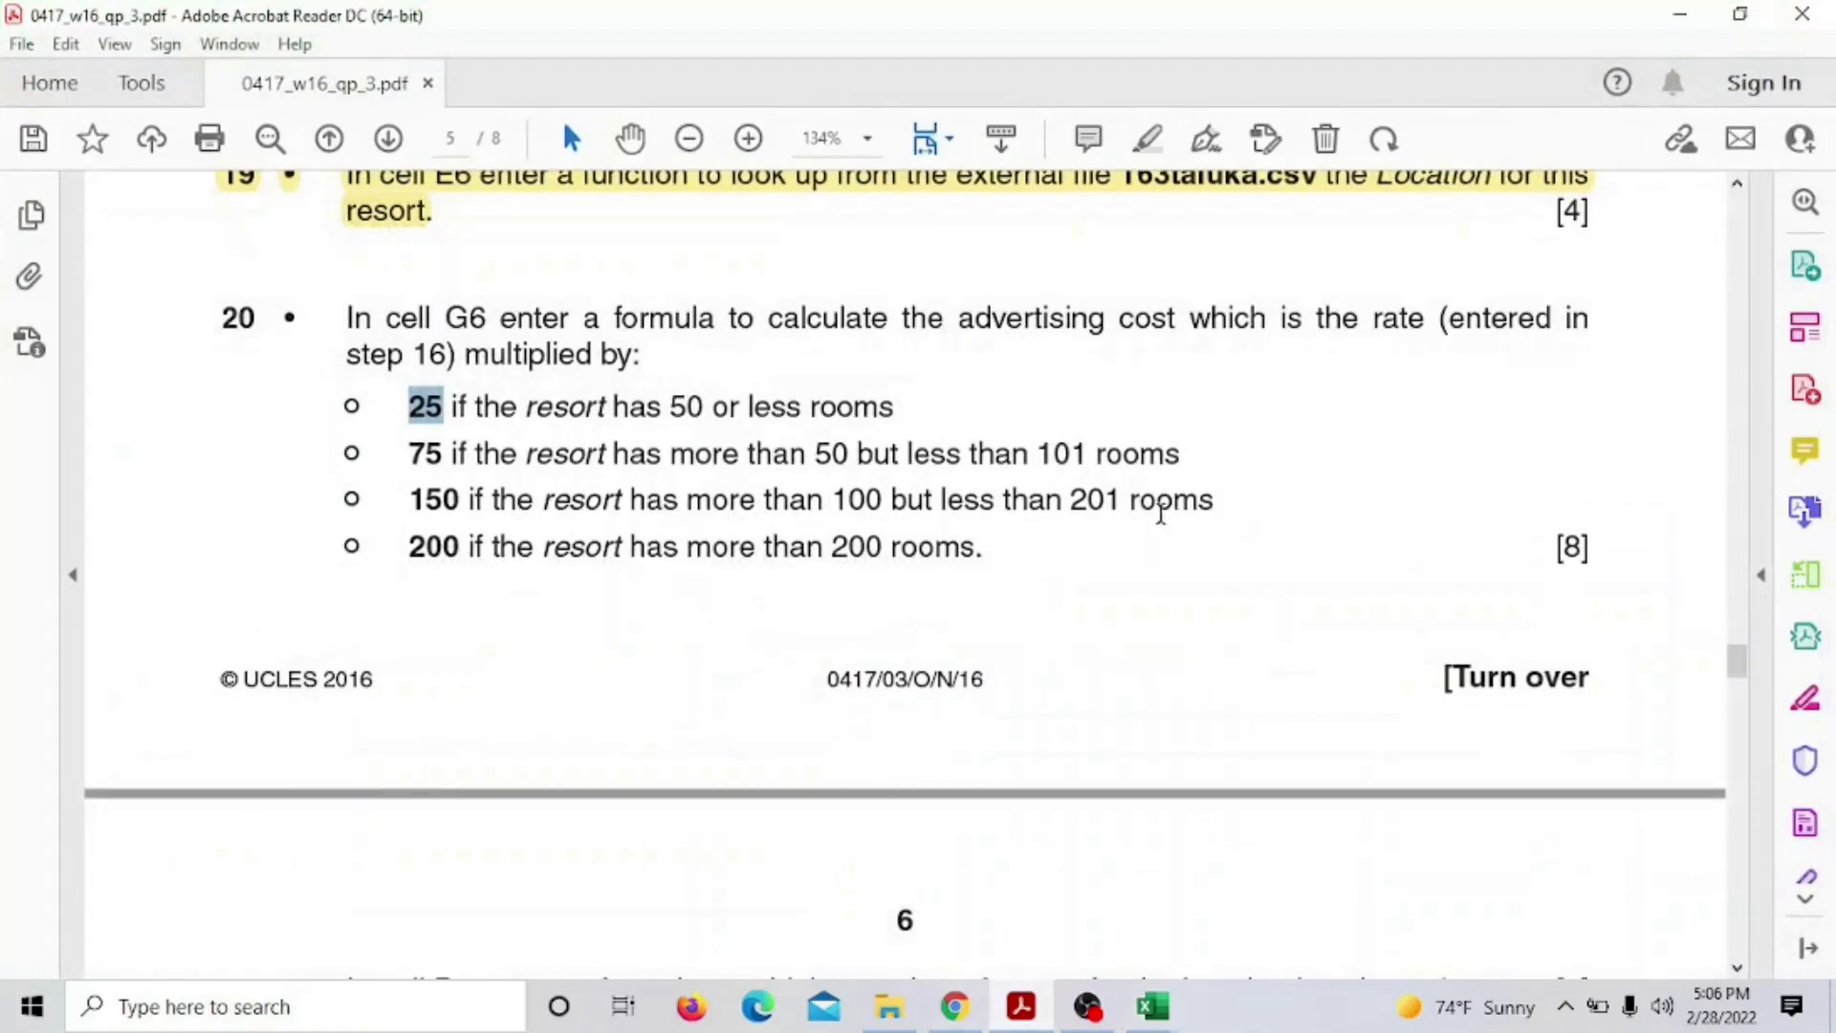
# Add the F6<201 test to G6's formula, checking the 201 limit and 150 factor in question 20
pyautogui.moveTo(1067, 500); pyautogui.dragTo(1121, 500)
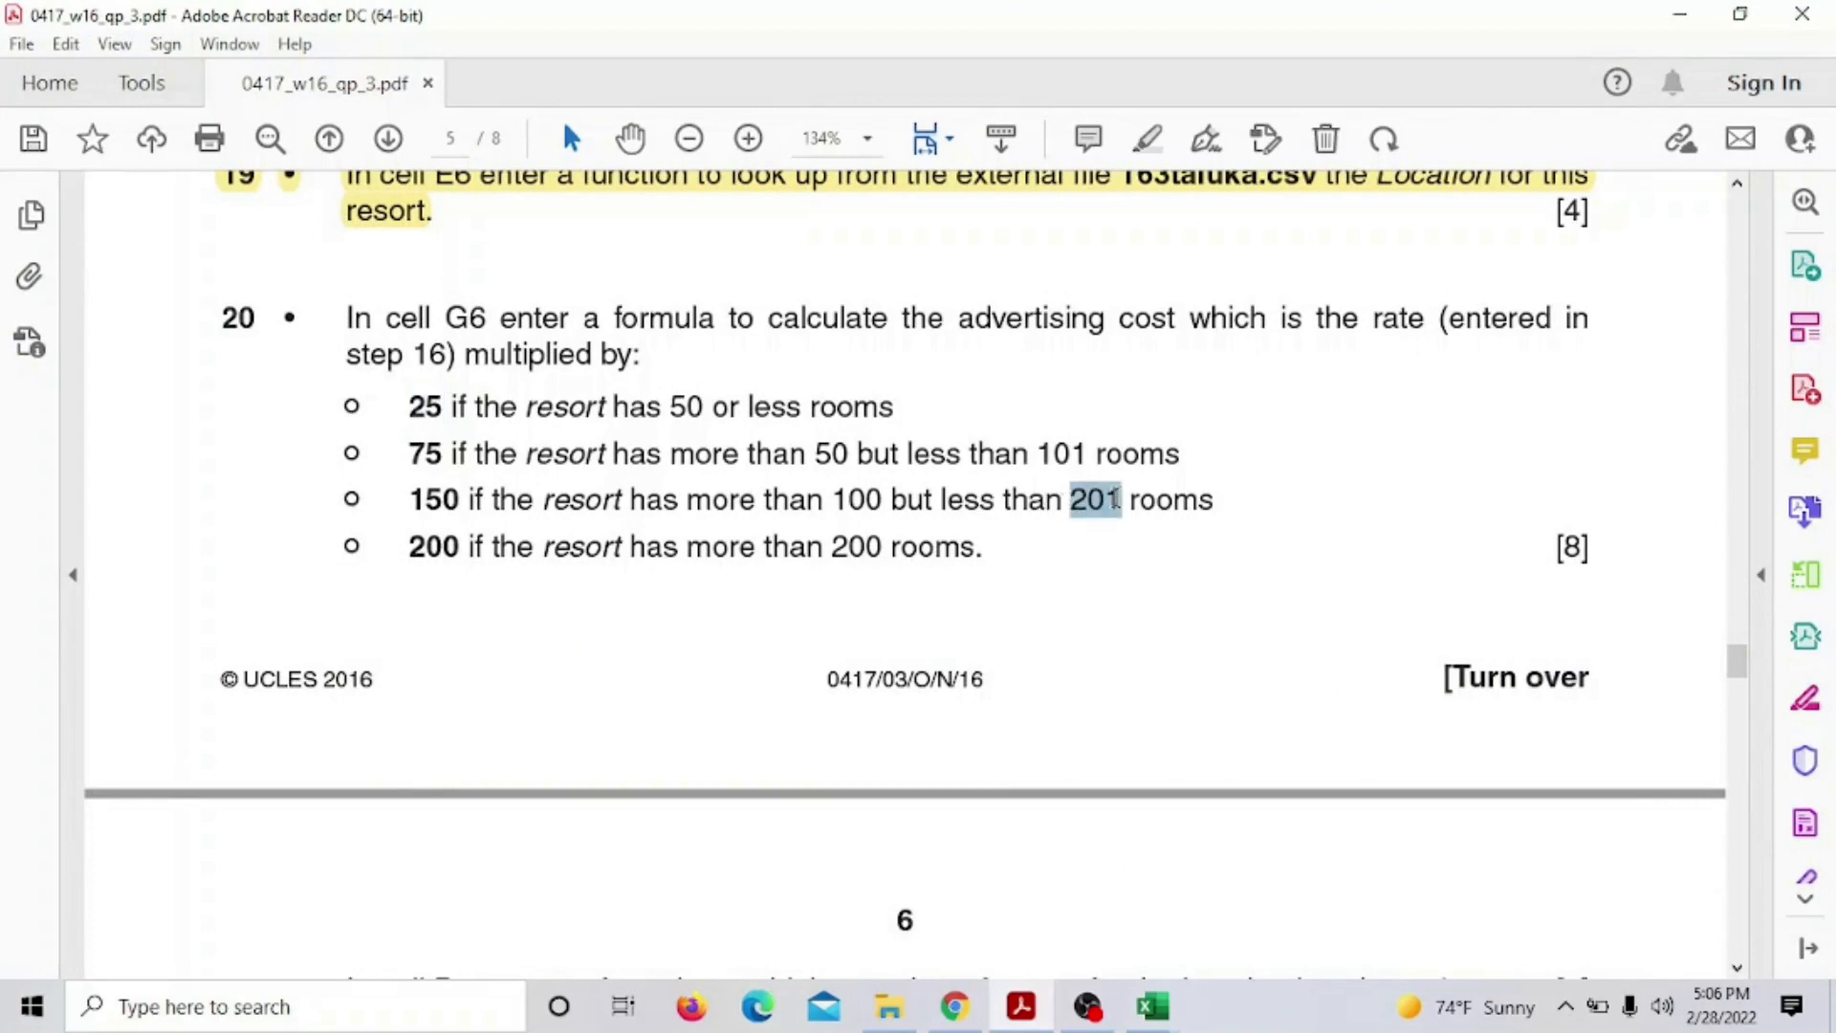
pyautogui.moveTo(1170, 1015)
pyautogui.click(1106, 947)
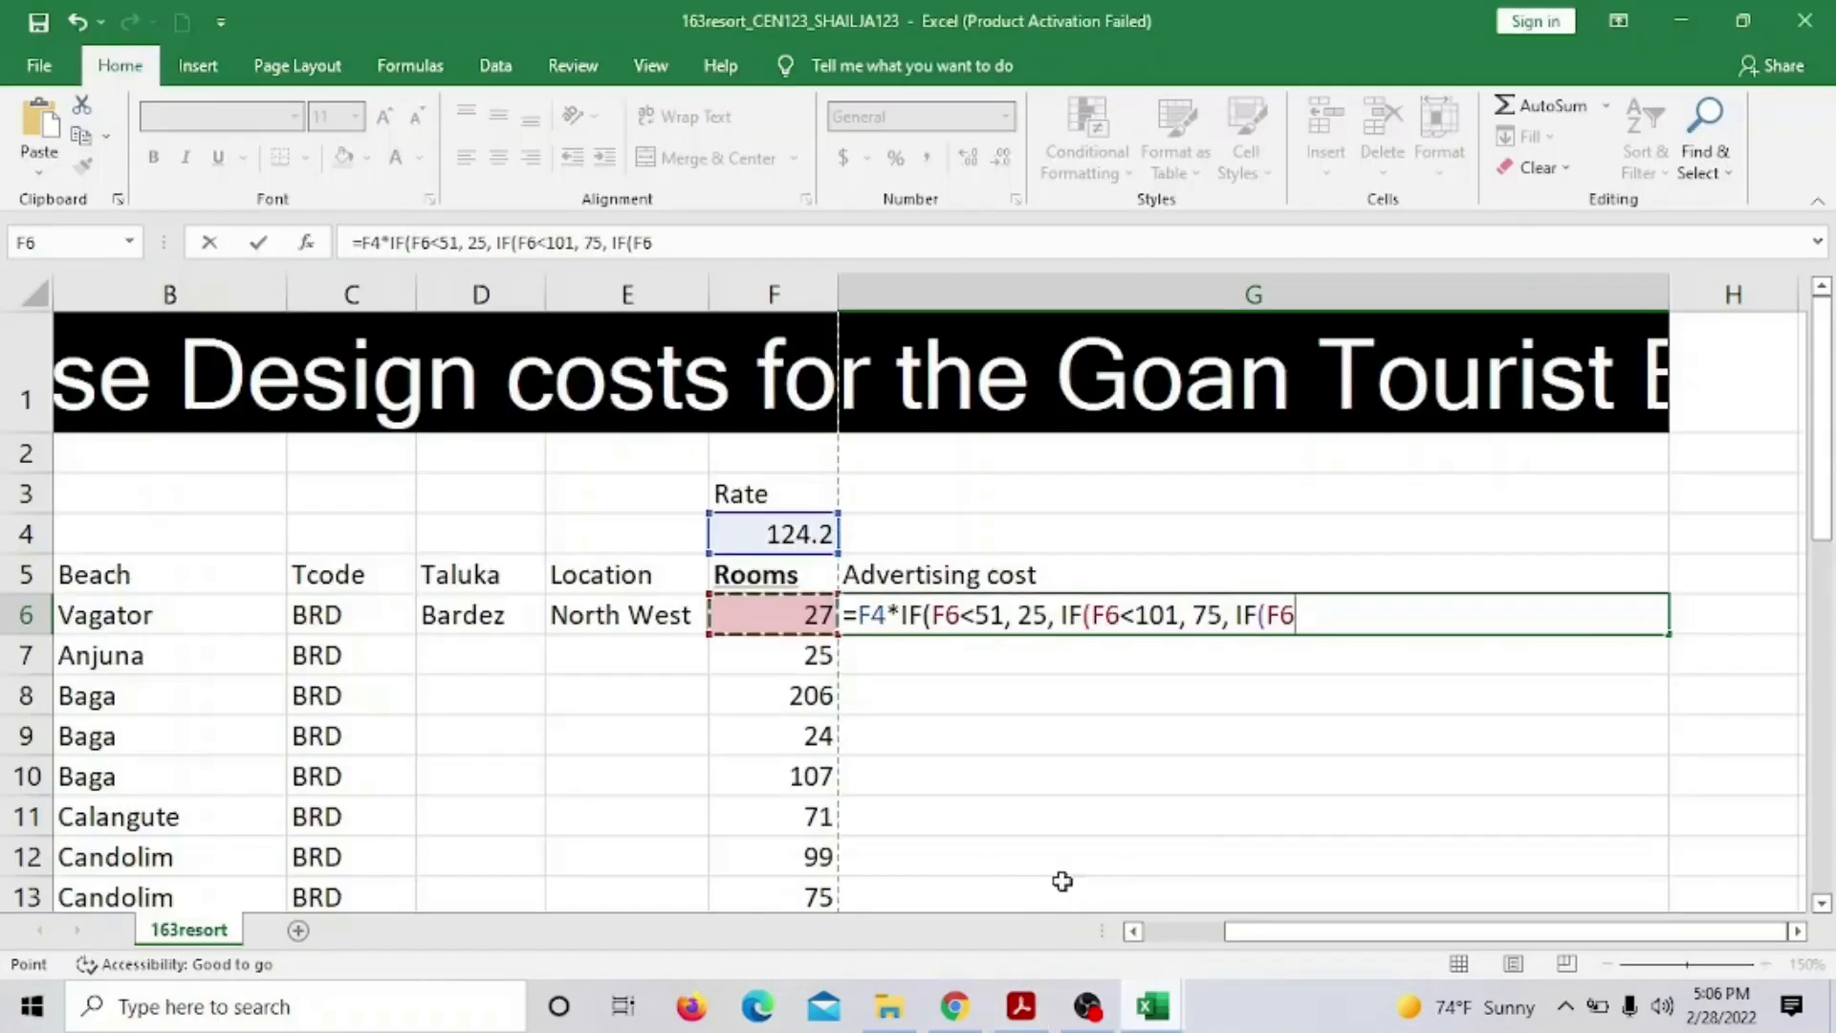
pyautogui.write('<')
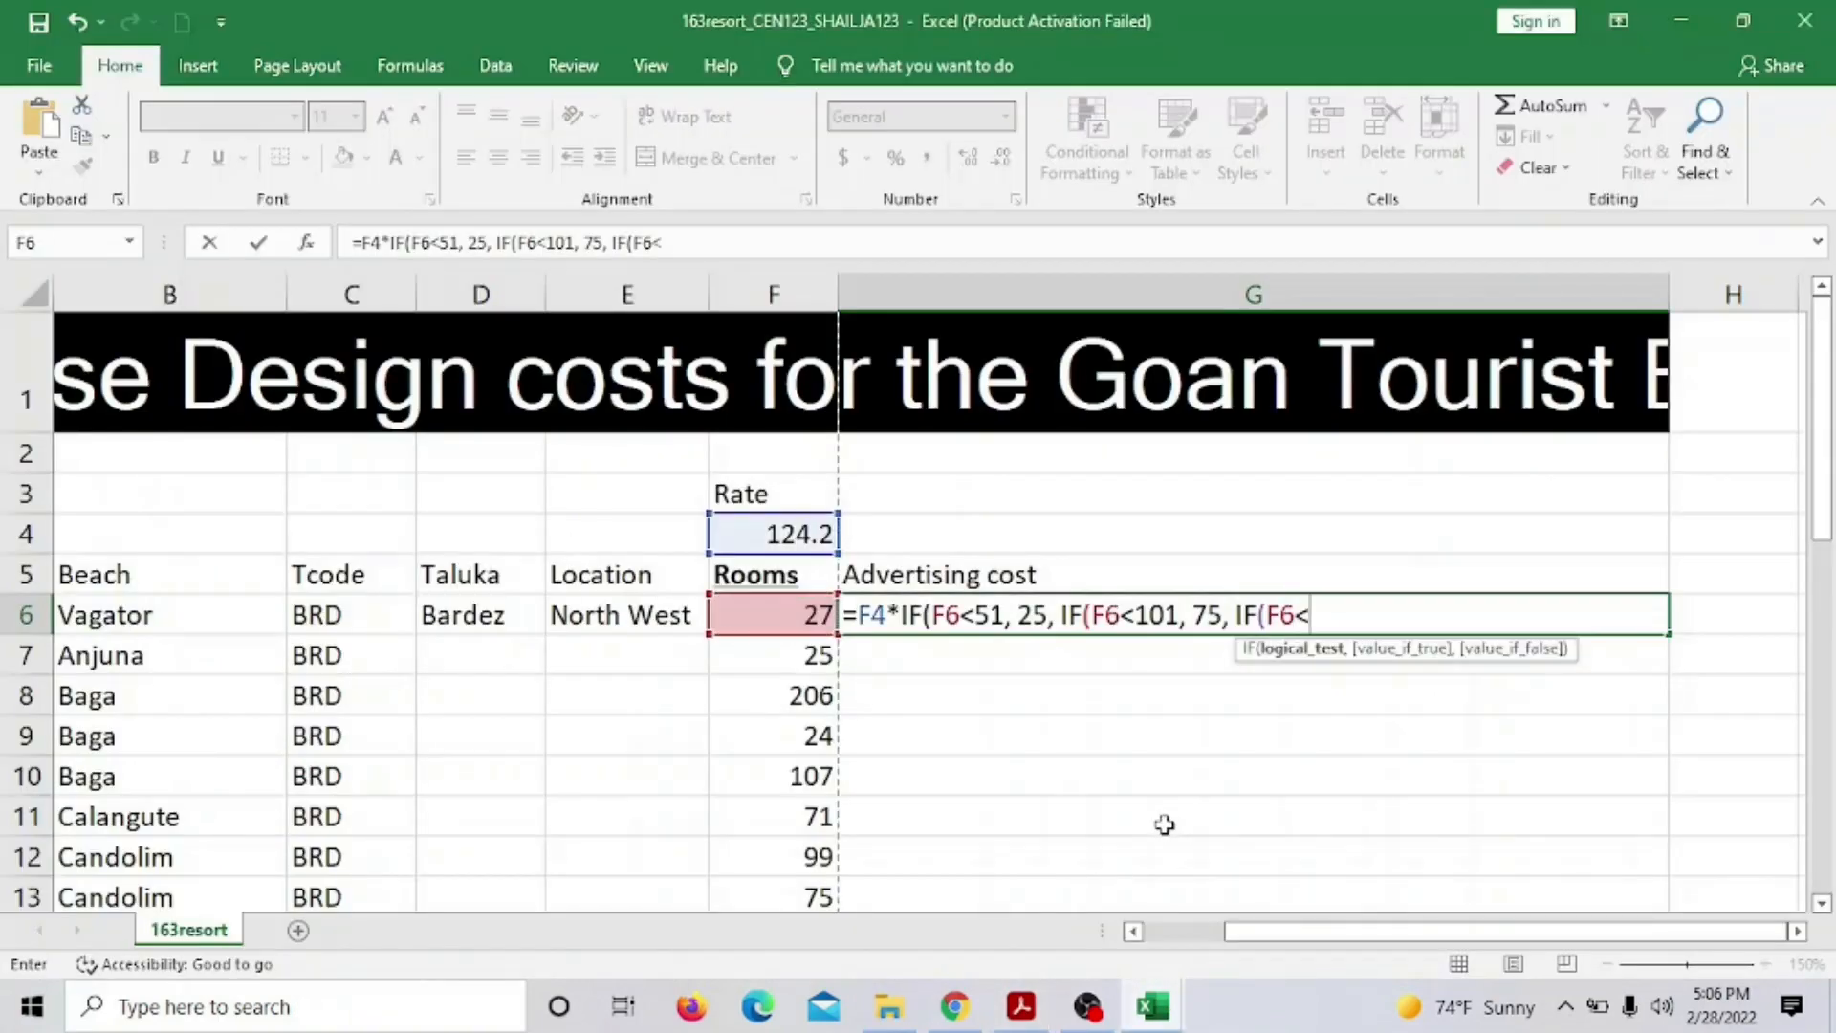
pyautogui.write('201,')
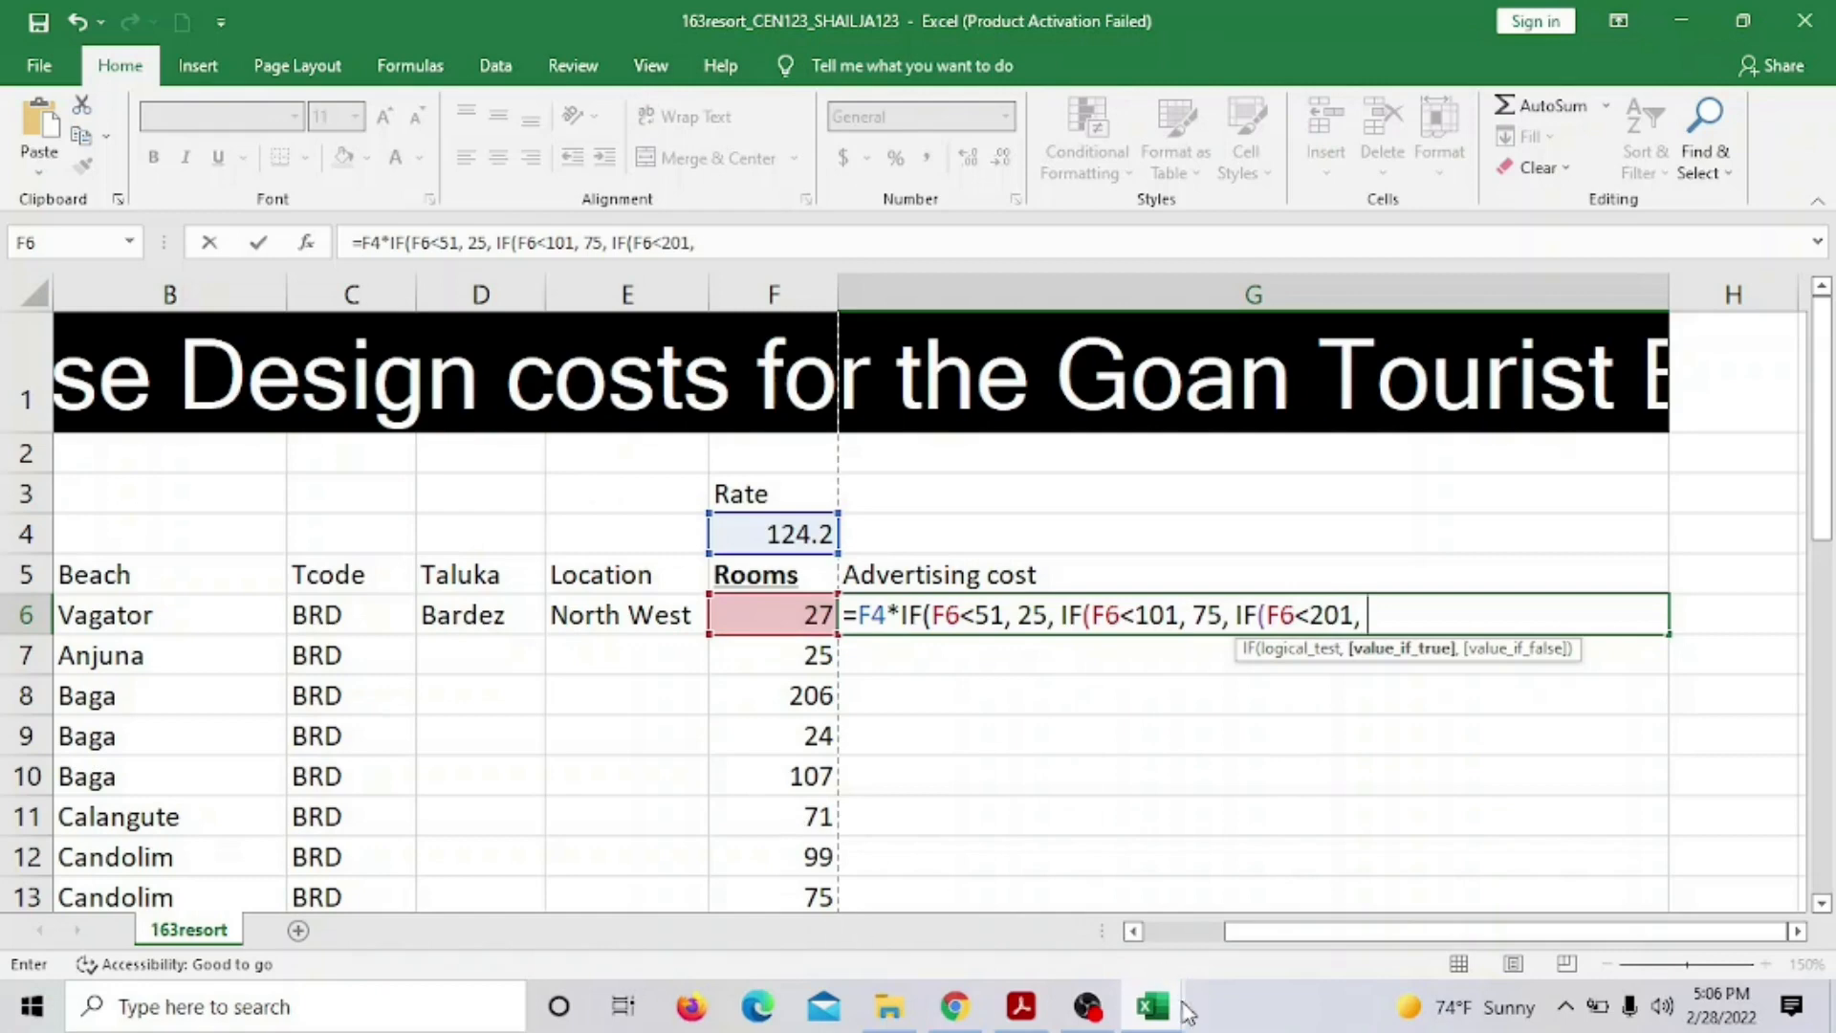
pyautogui.click(1022, 1009)
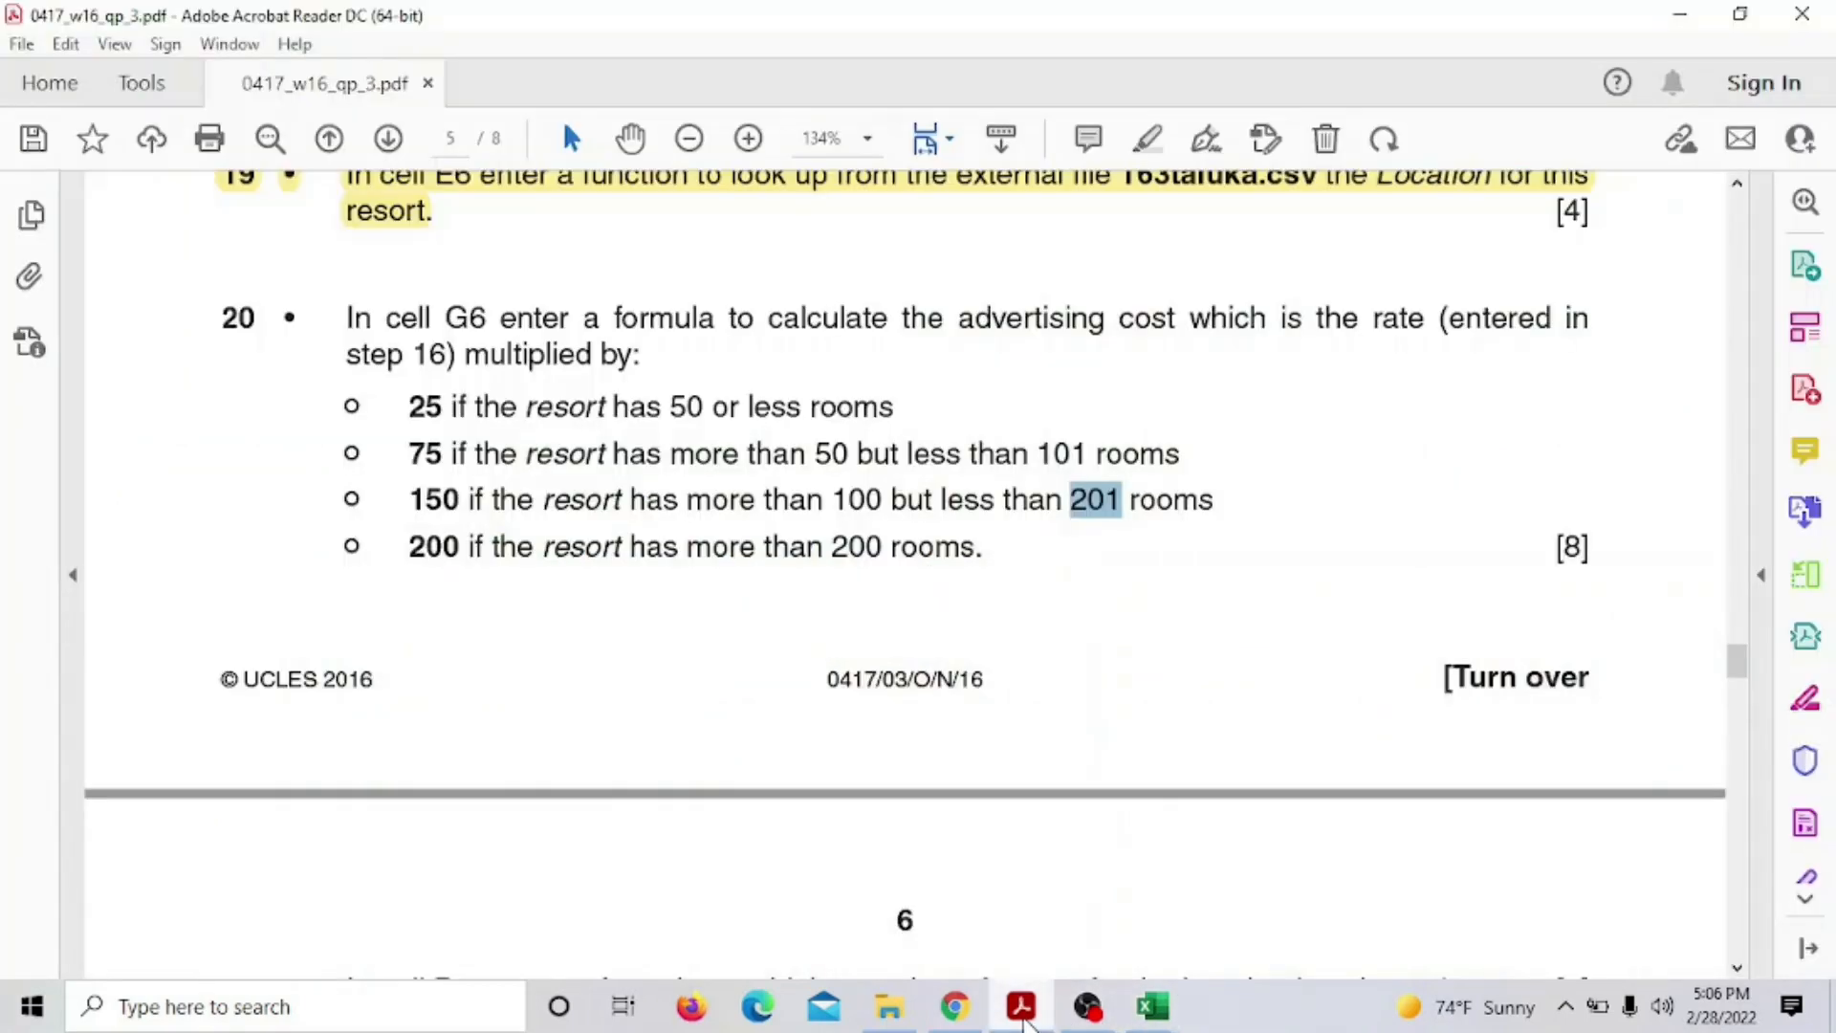
pyautogui.moveTo(407, 499); pyautogui.dragTo(483, 499)
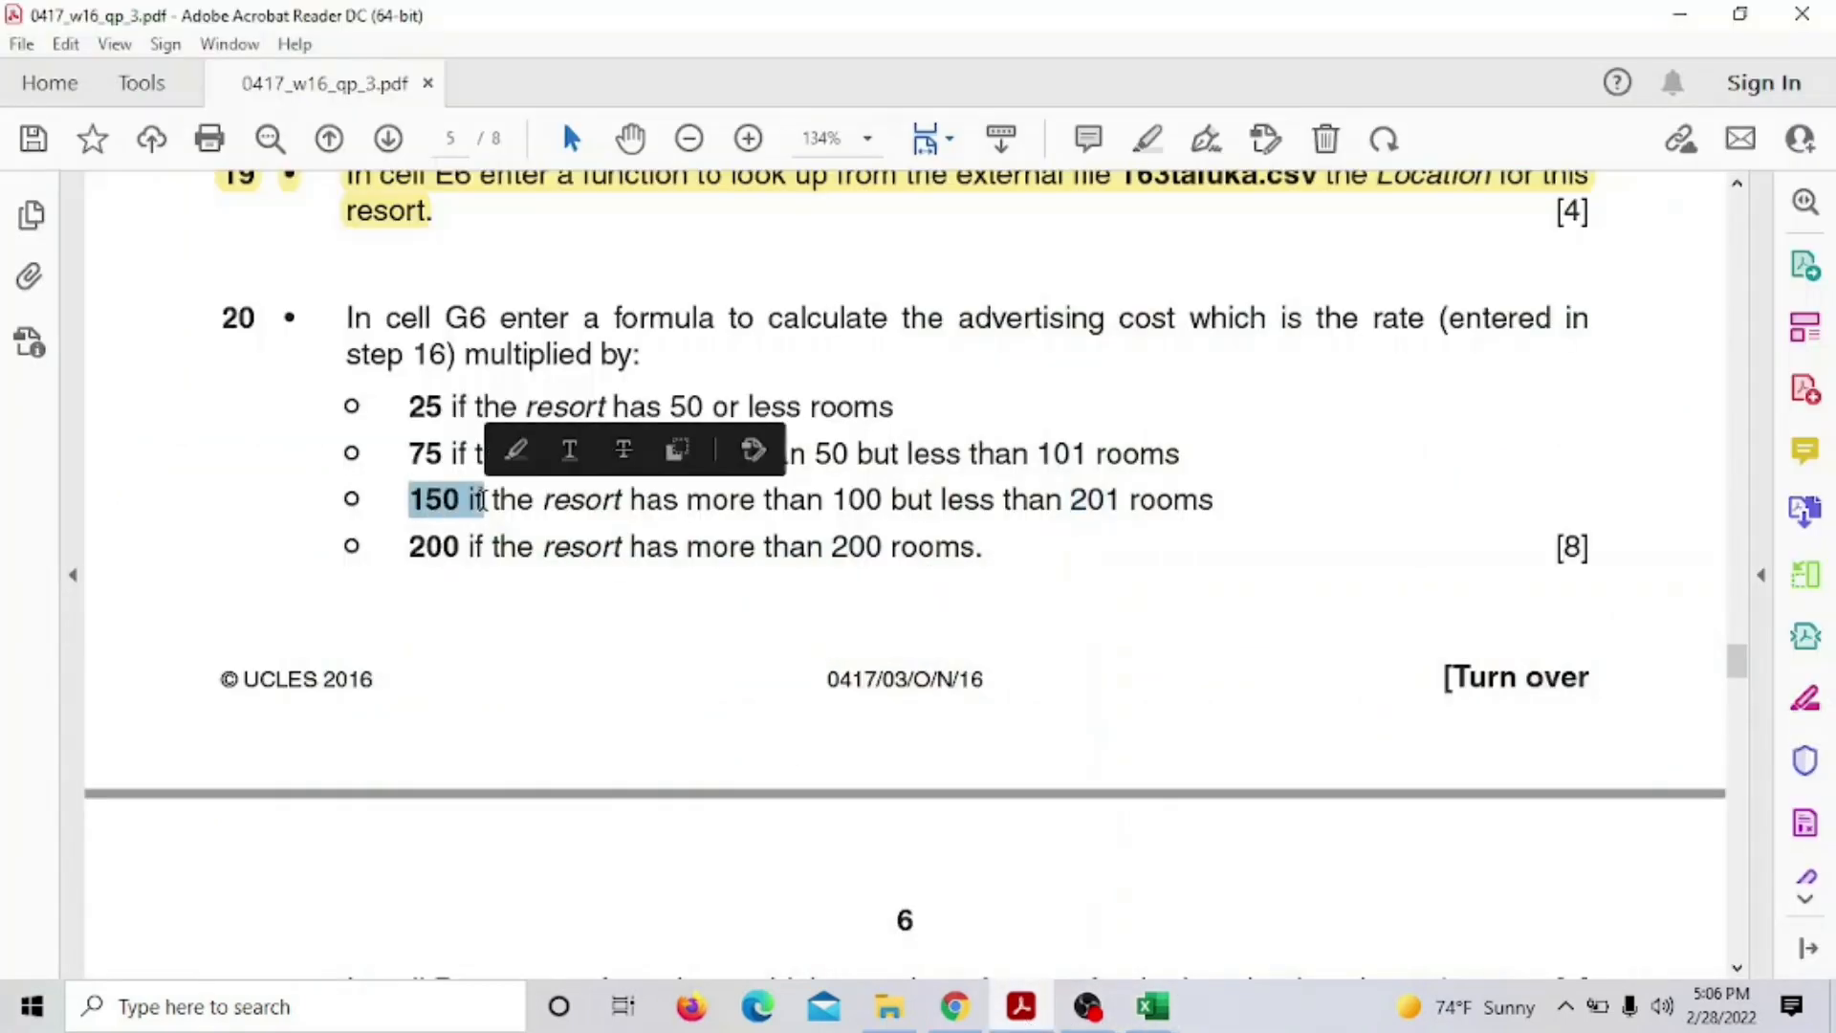
pyautogui.moveTo(1153, 1006)
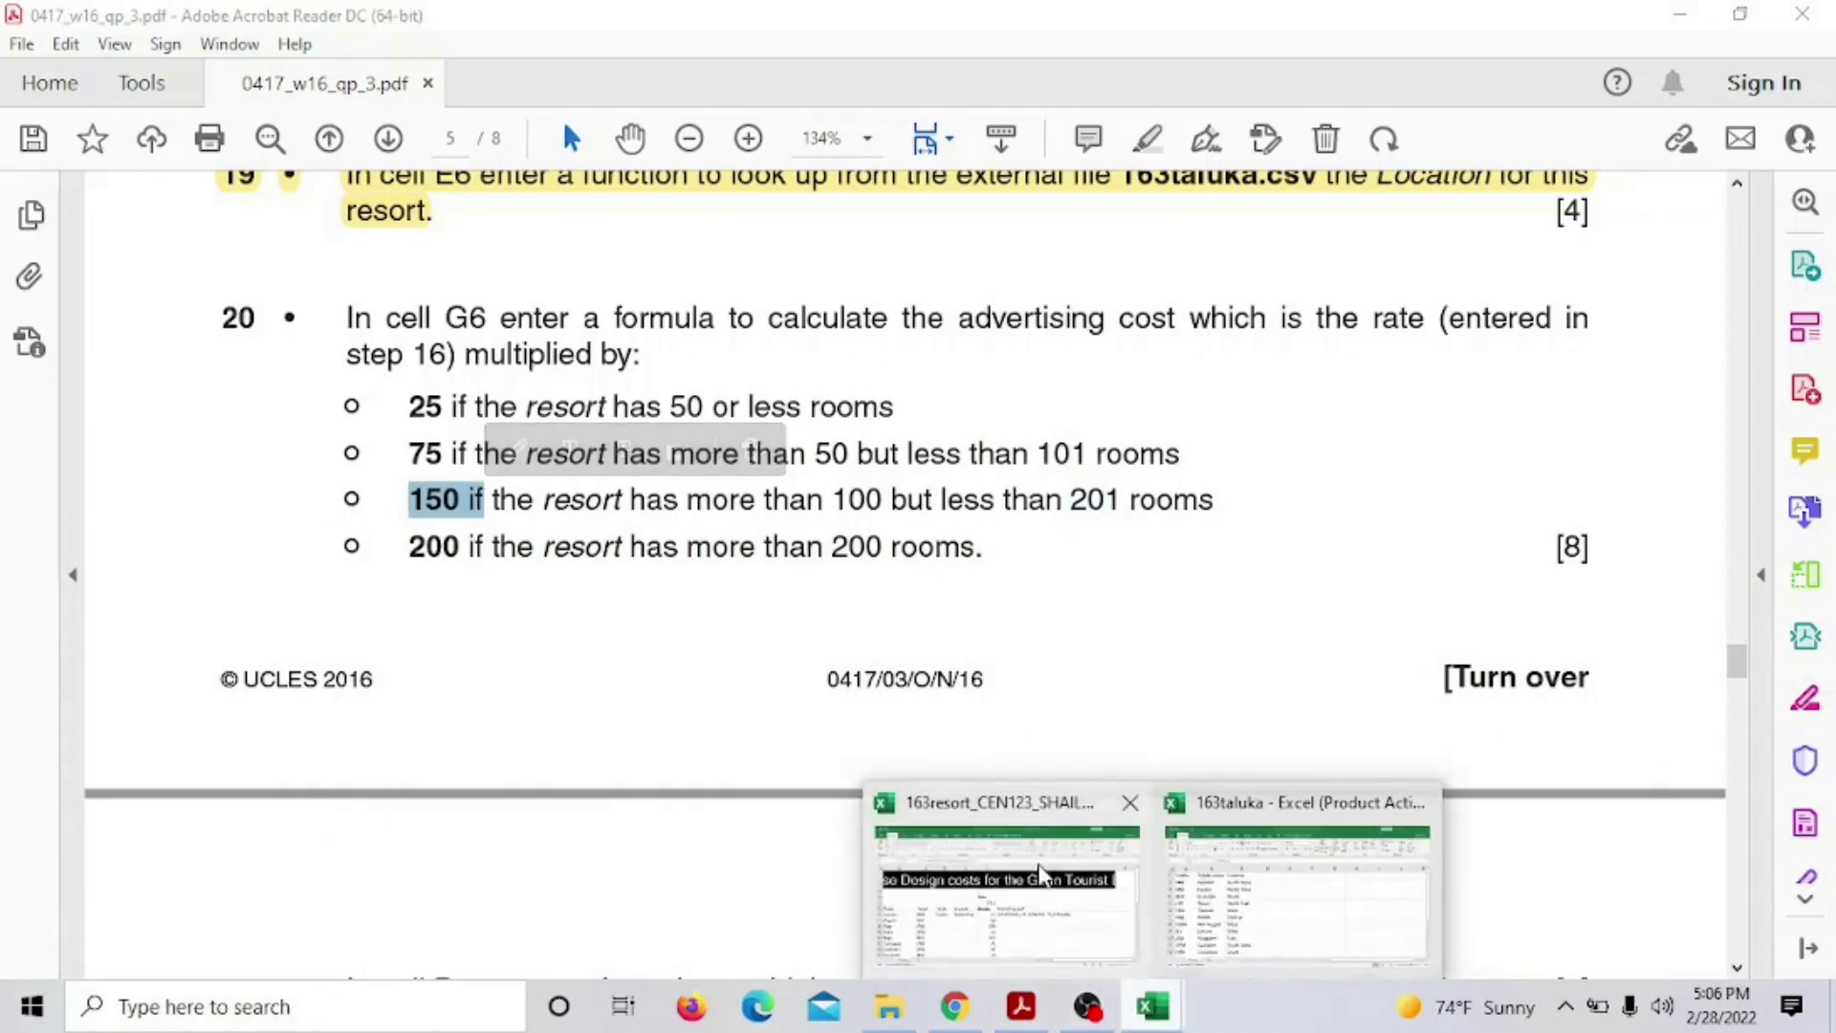
pyautogui.click(1040, 874)
# Close G6's nested IF with factors 150 and 200 and confirm it returns 3105
pyautogui.write('1')
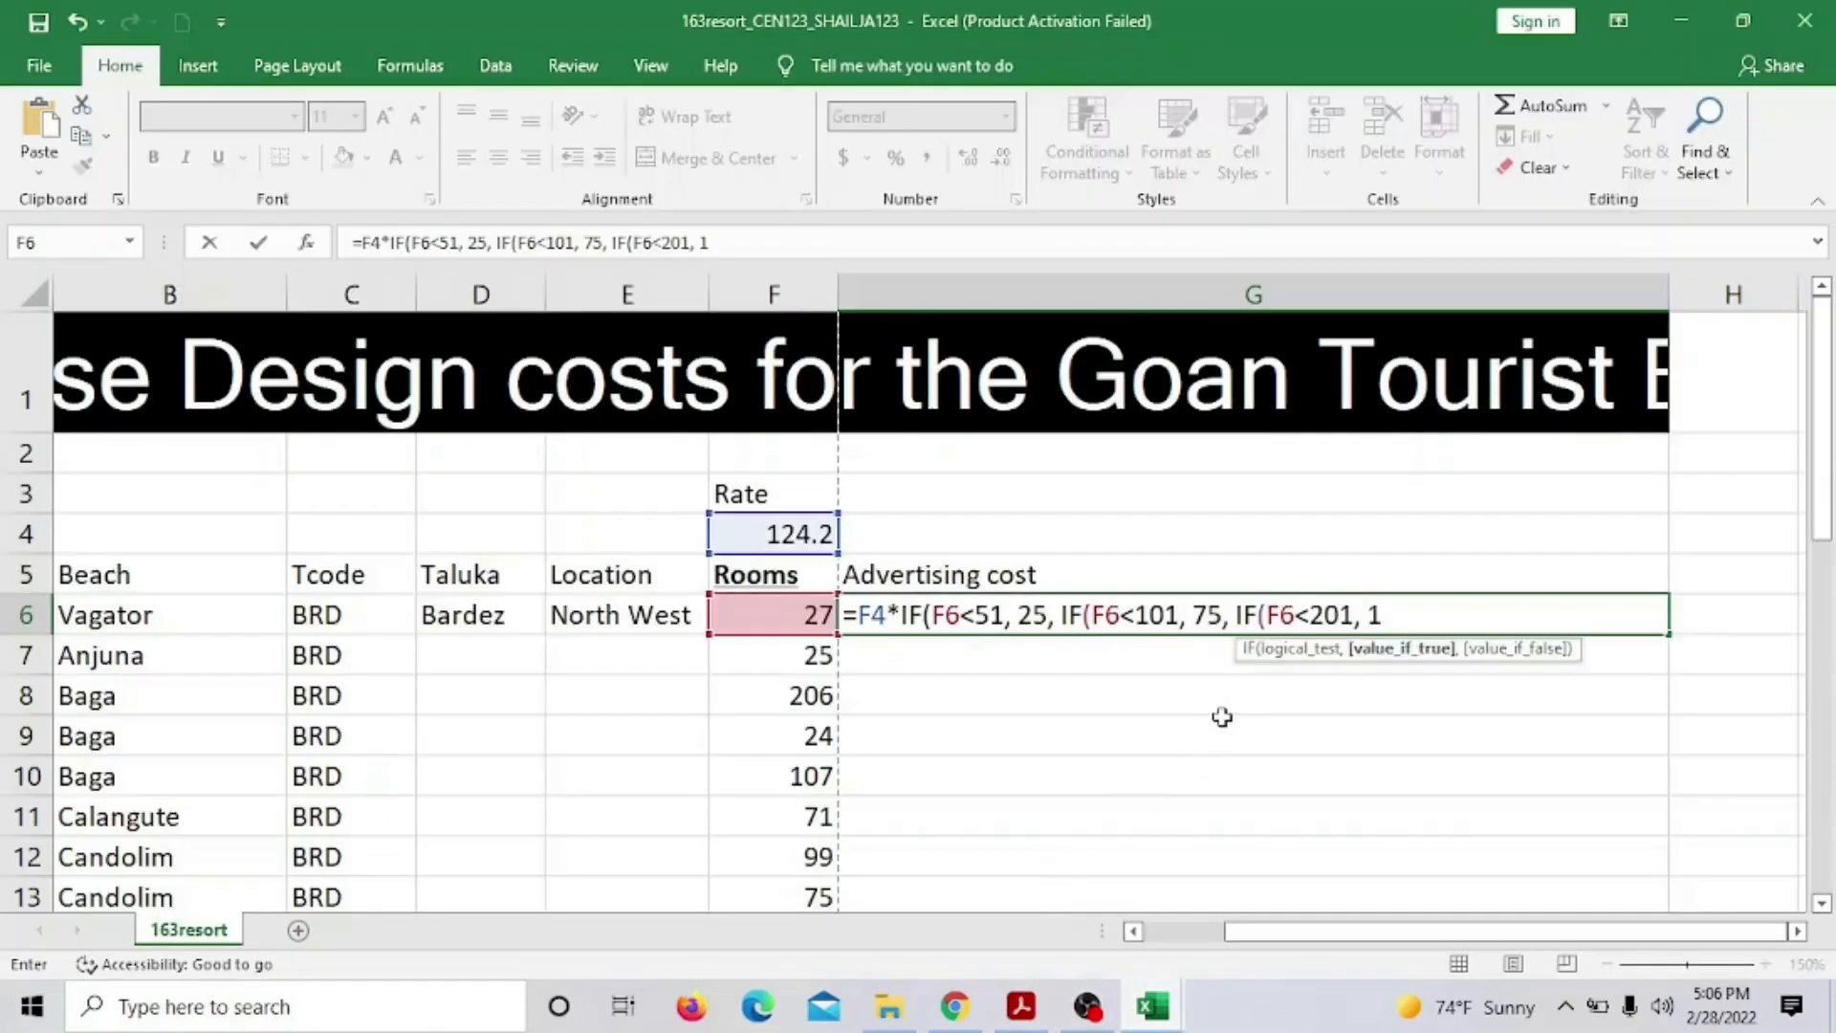
pyautogui.write('50,')
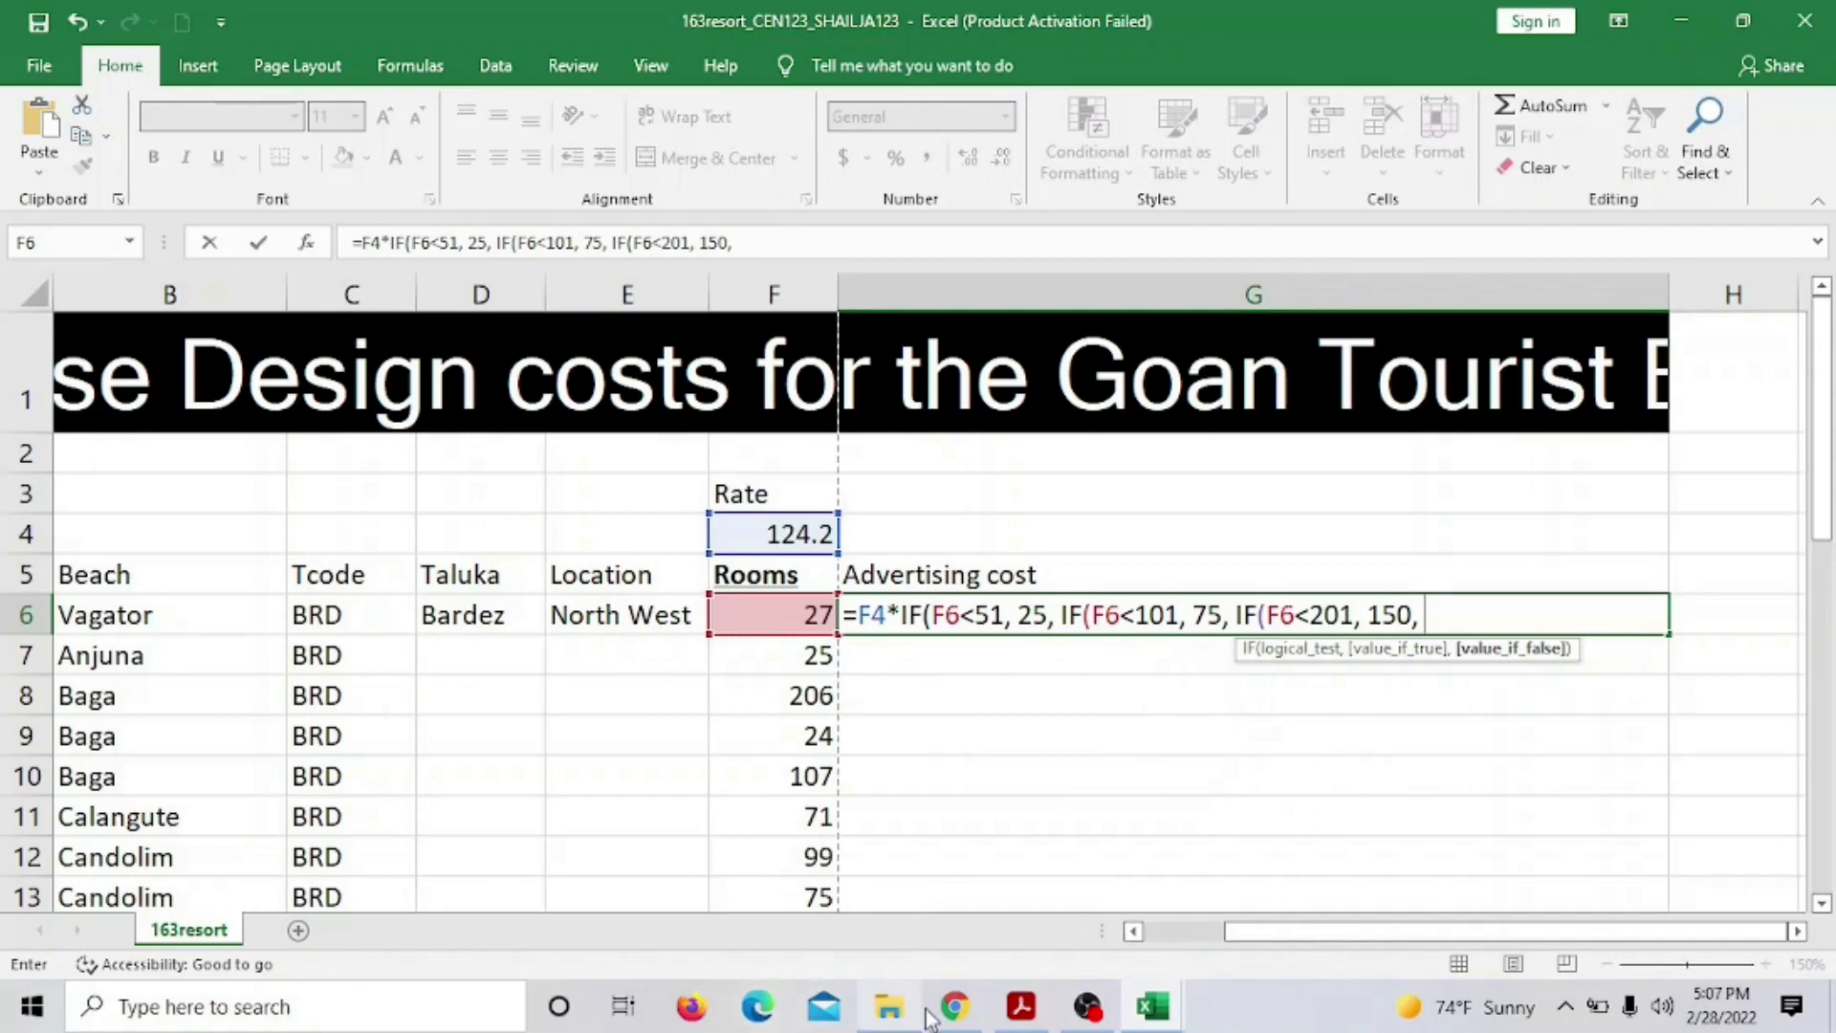
pyautogui.click(1019, 1011)
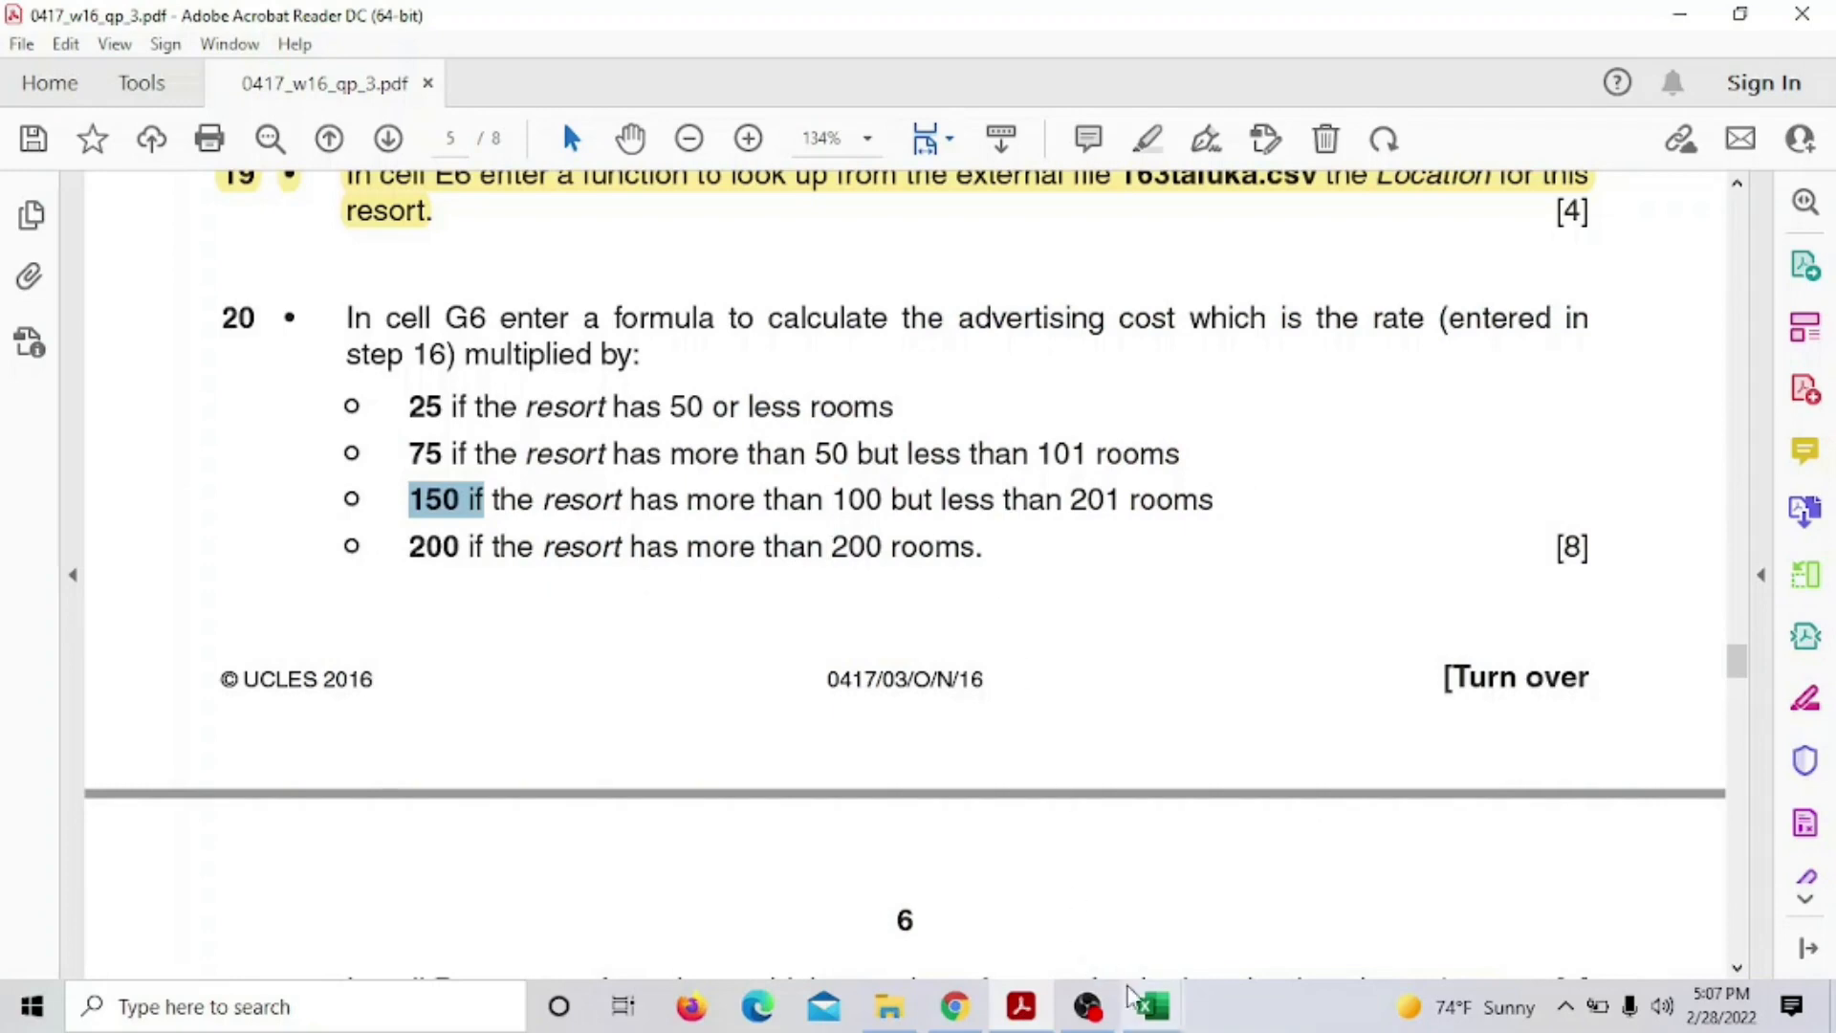
pyautogui.moveTo(1154, 1011)
pyautogui.click(1071, 923)
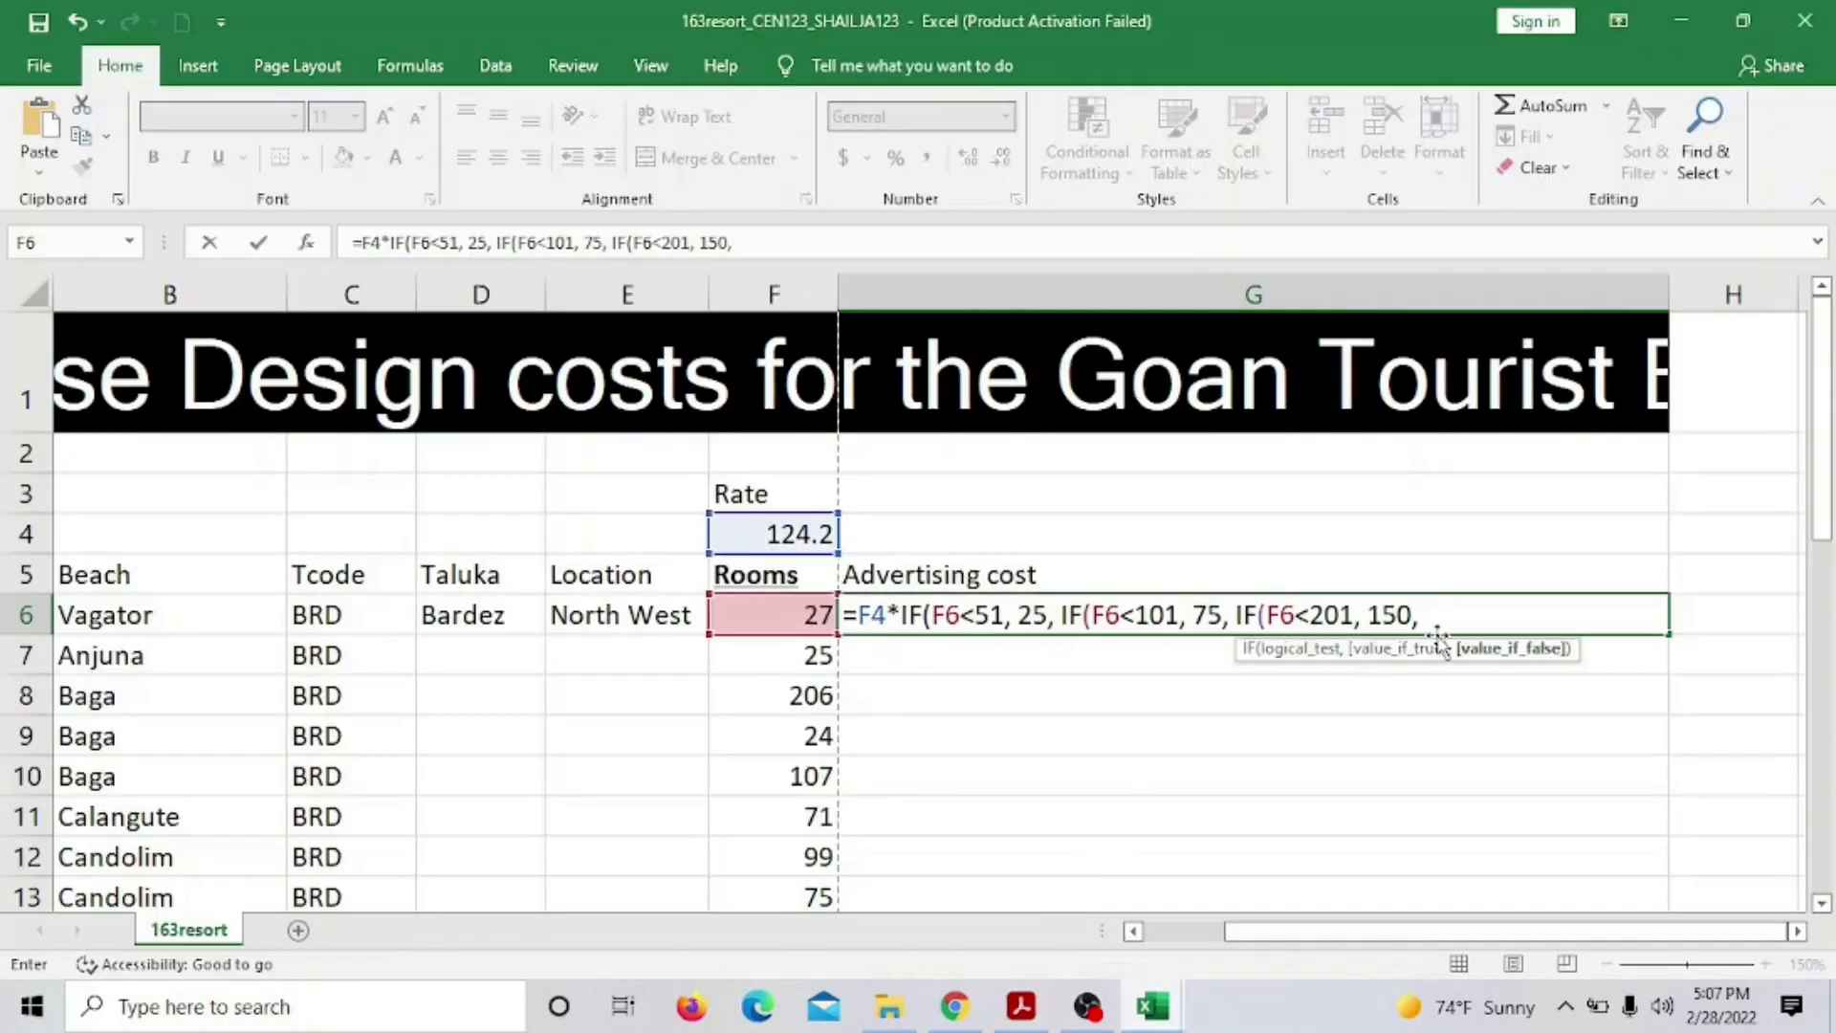
pyautogui.write('200')
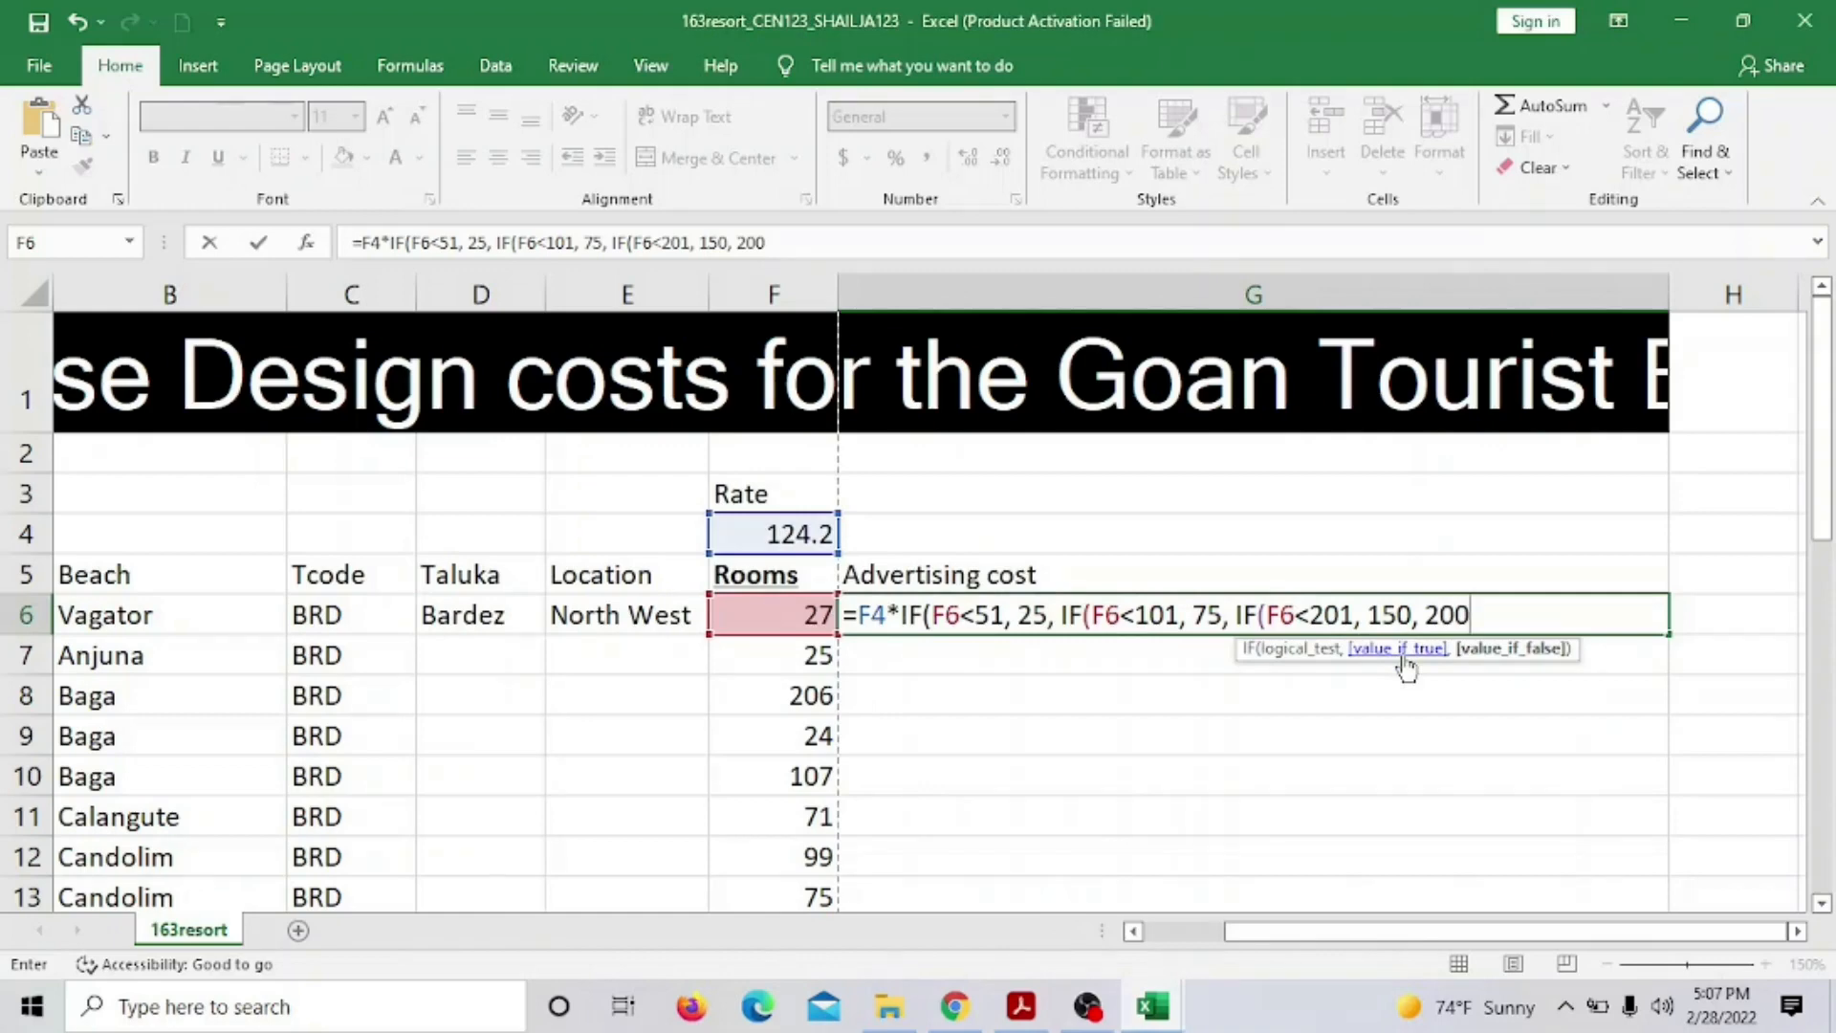
pyautogui.write(')')
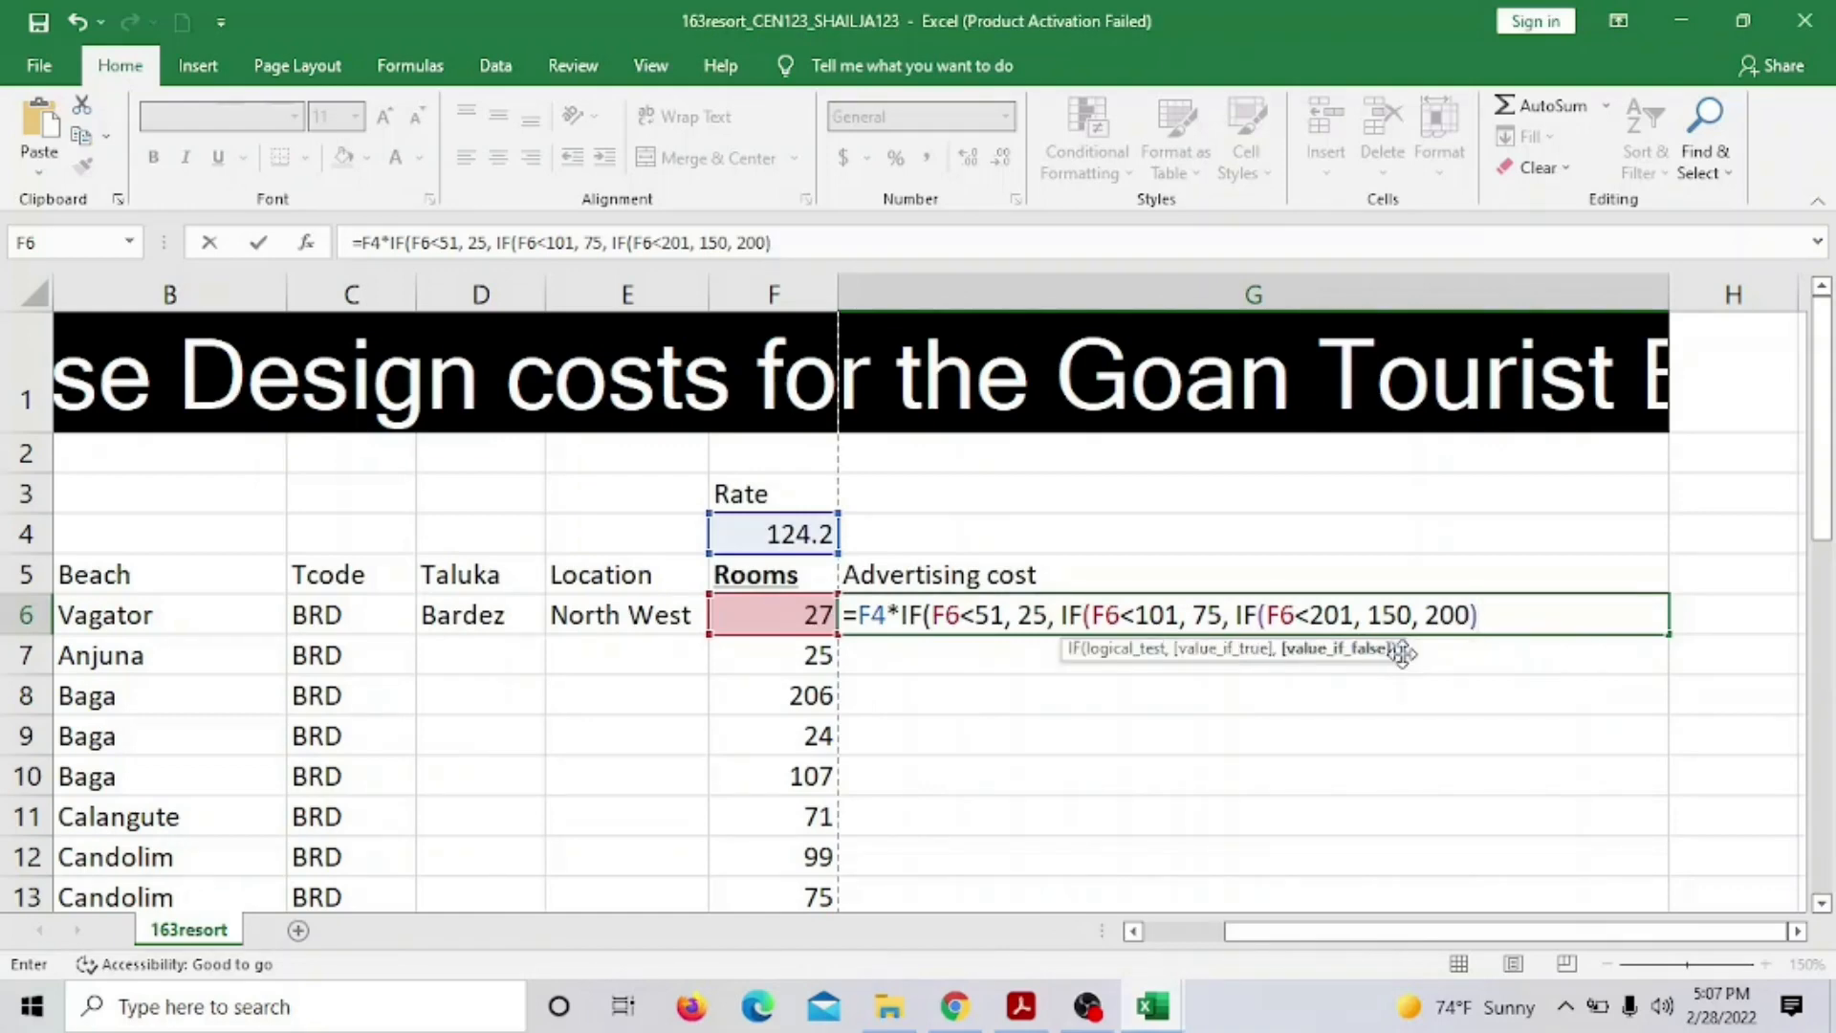
pyautogui.write(')')
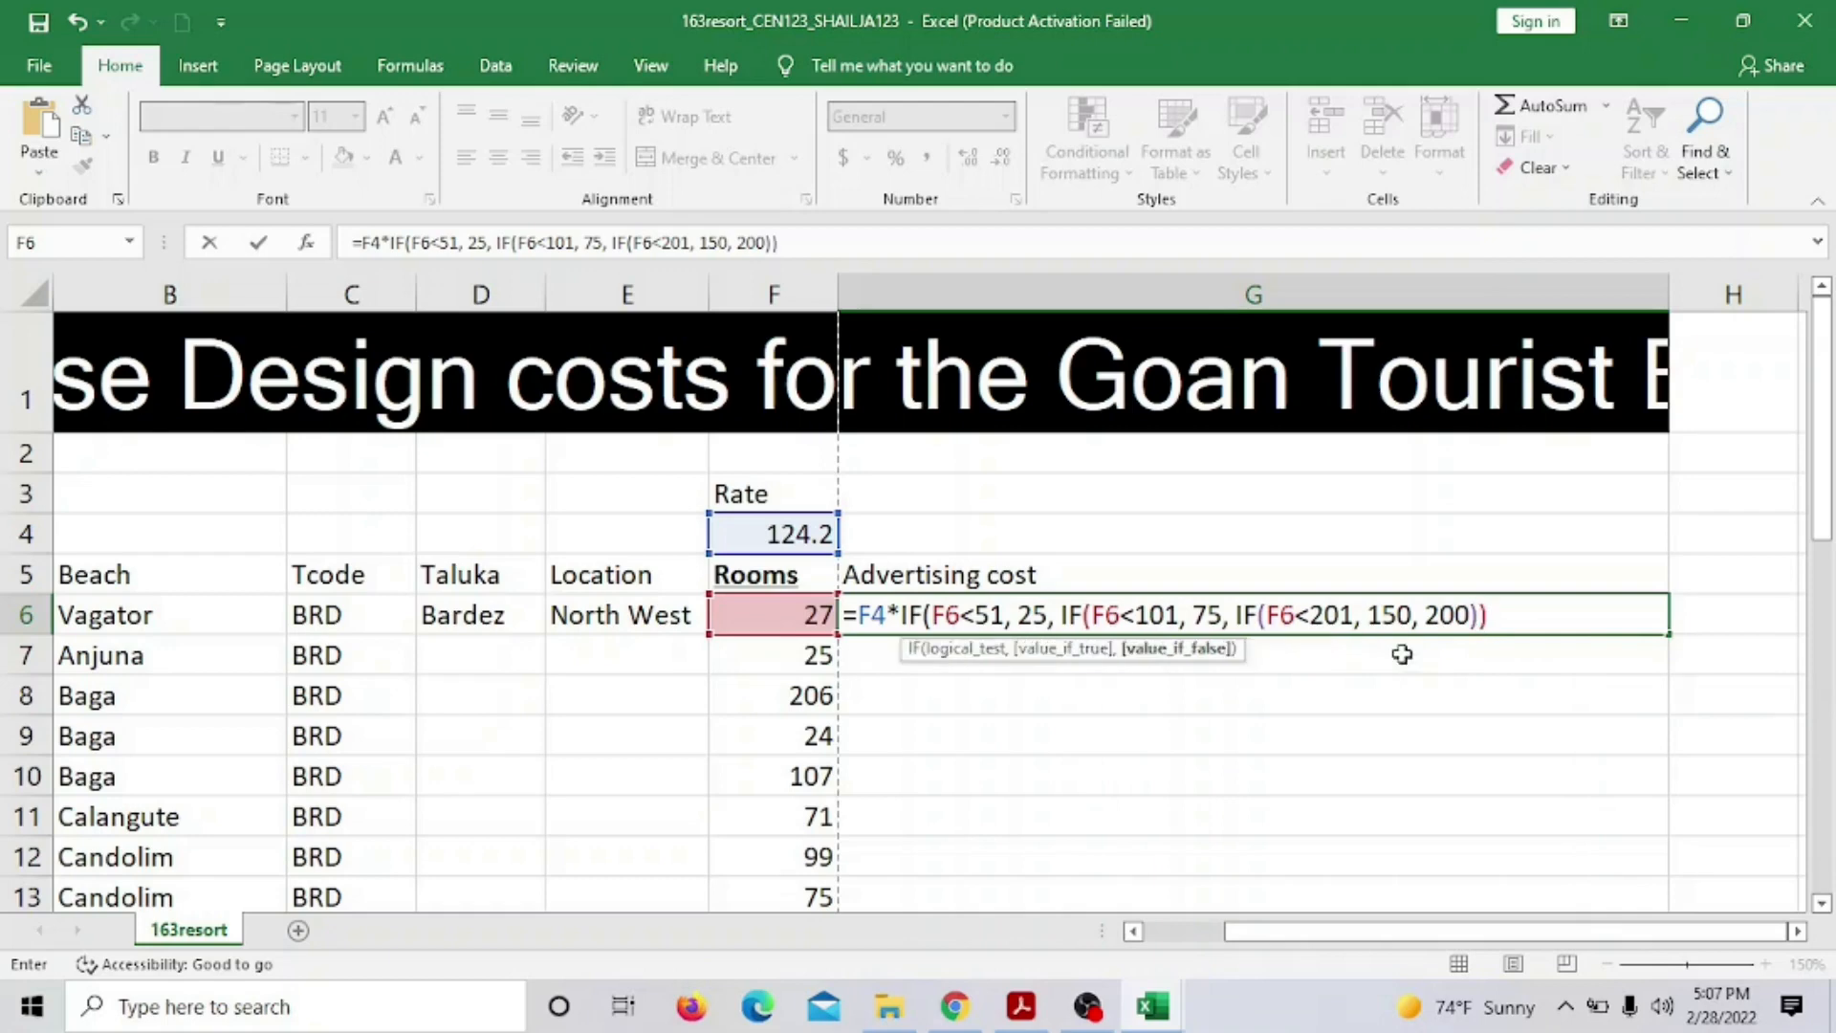
pyautogui.write(')')
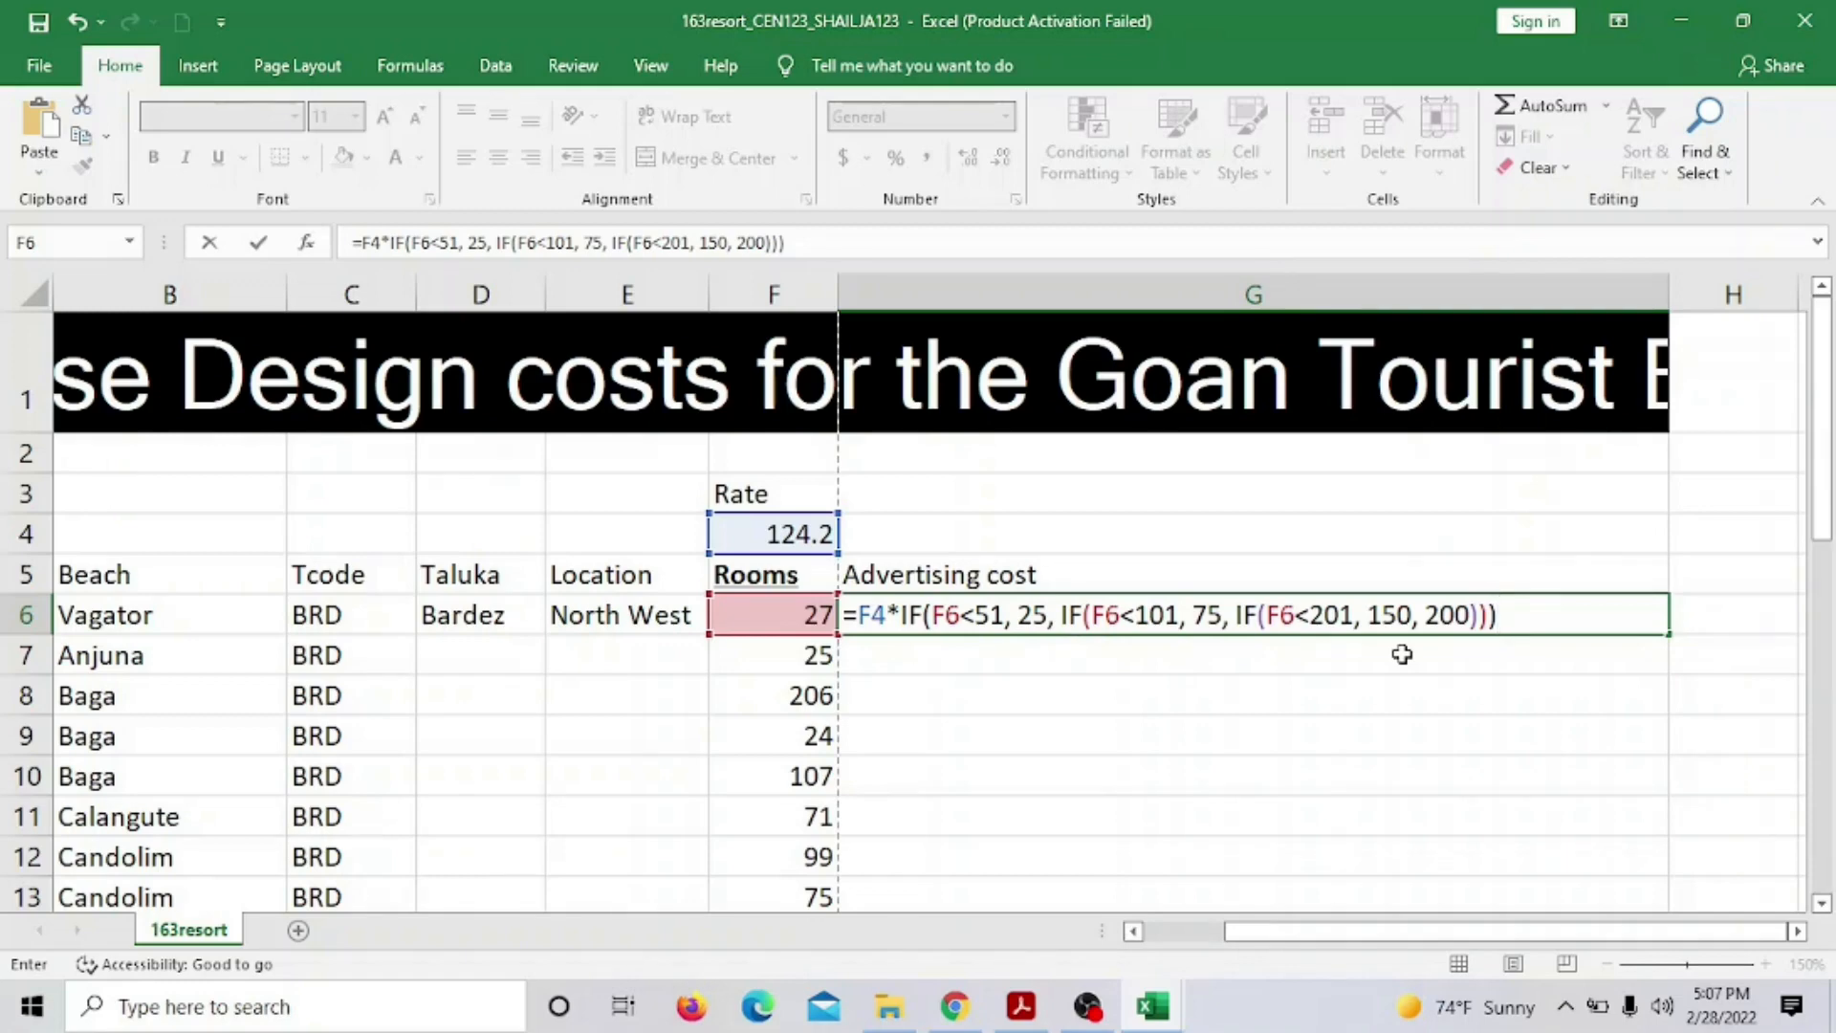
pyautogui.press('Return')
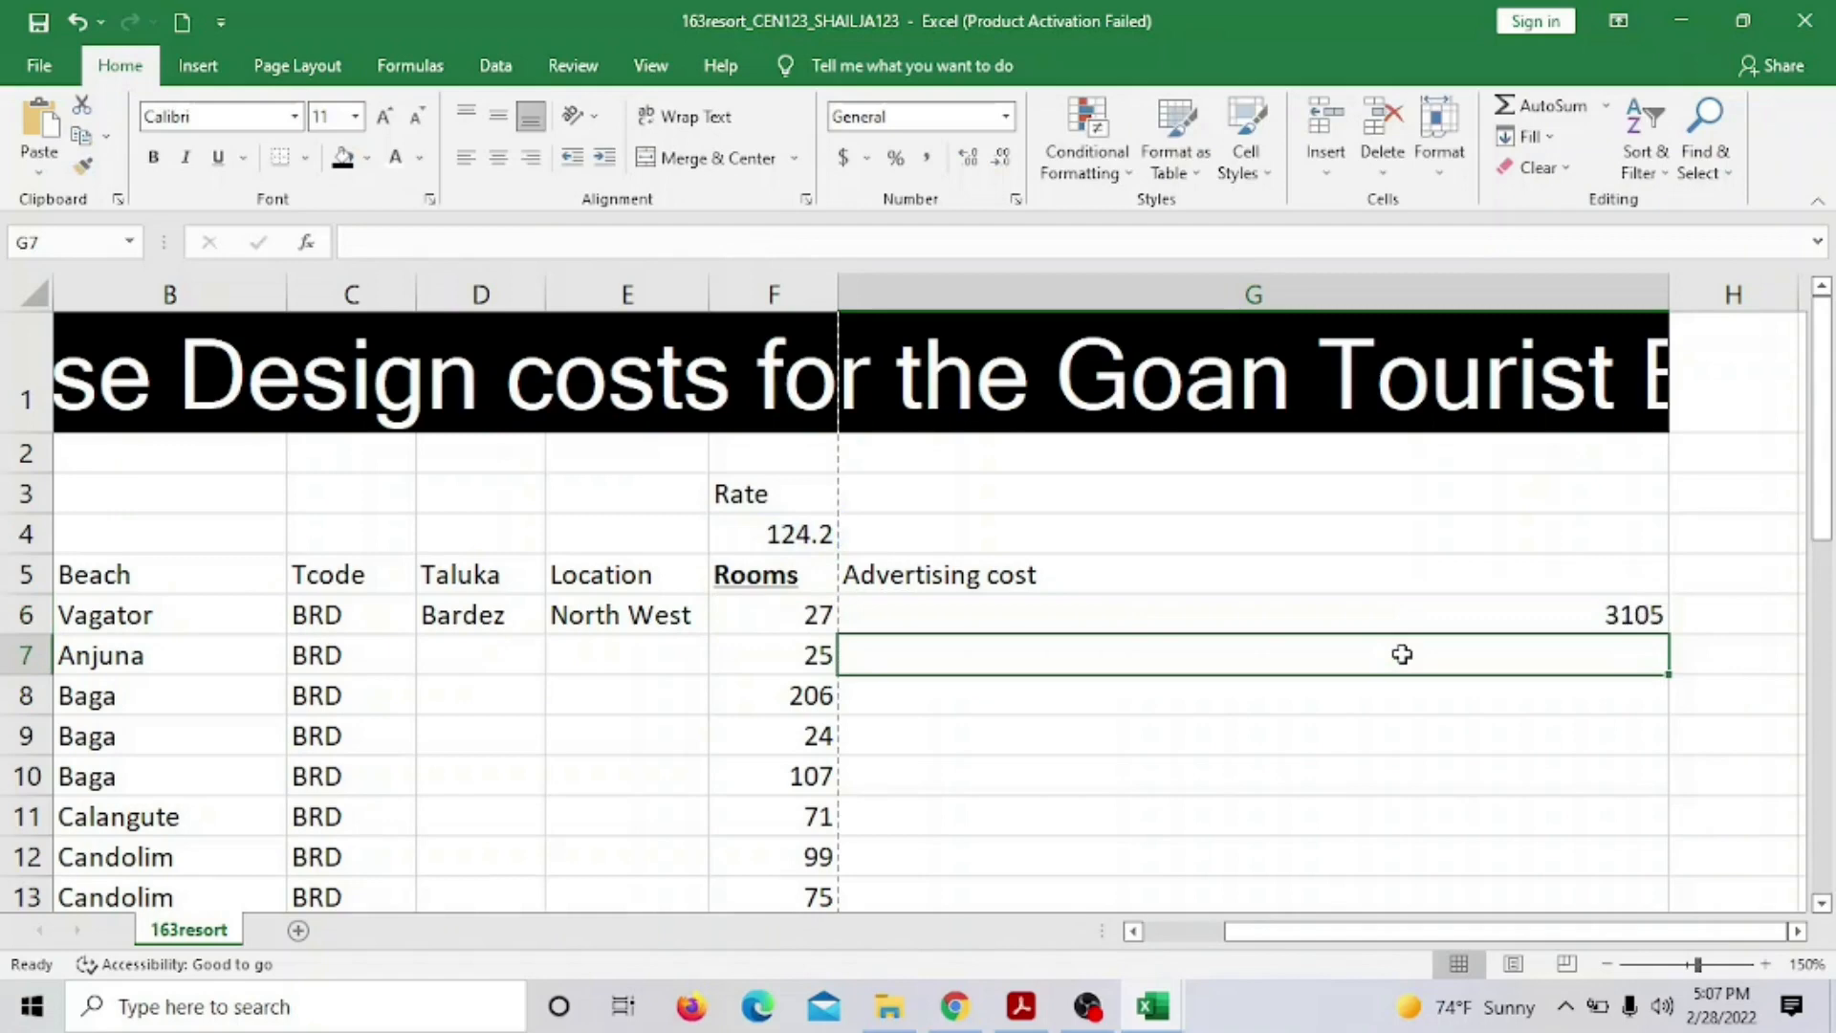
pyautogui.click(1393, 621)
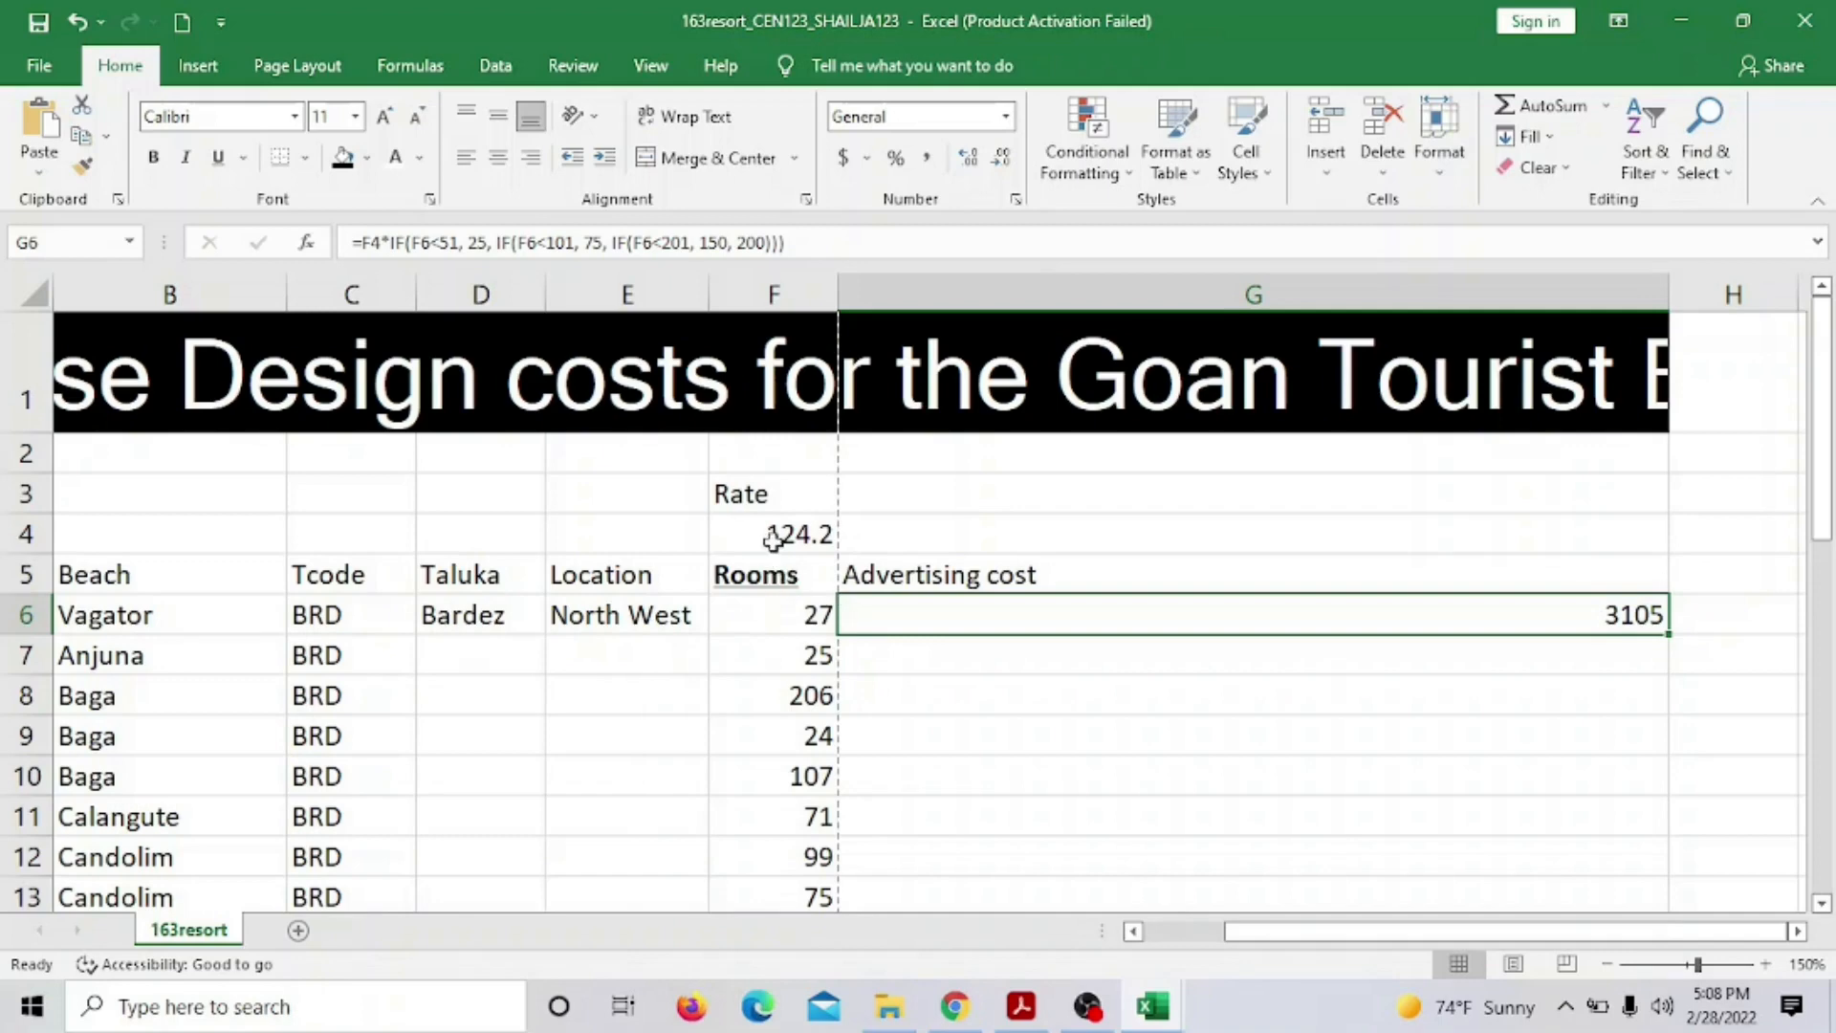
# Launch Calculator from Start search and move it away from the advertising cost column
pyautogui.click(244, 1002)
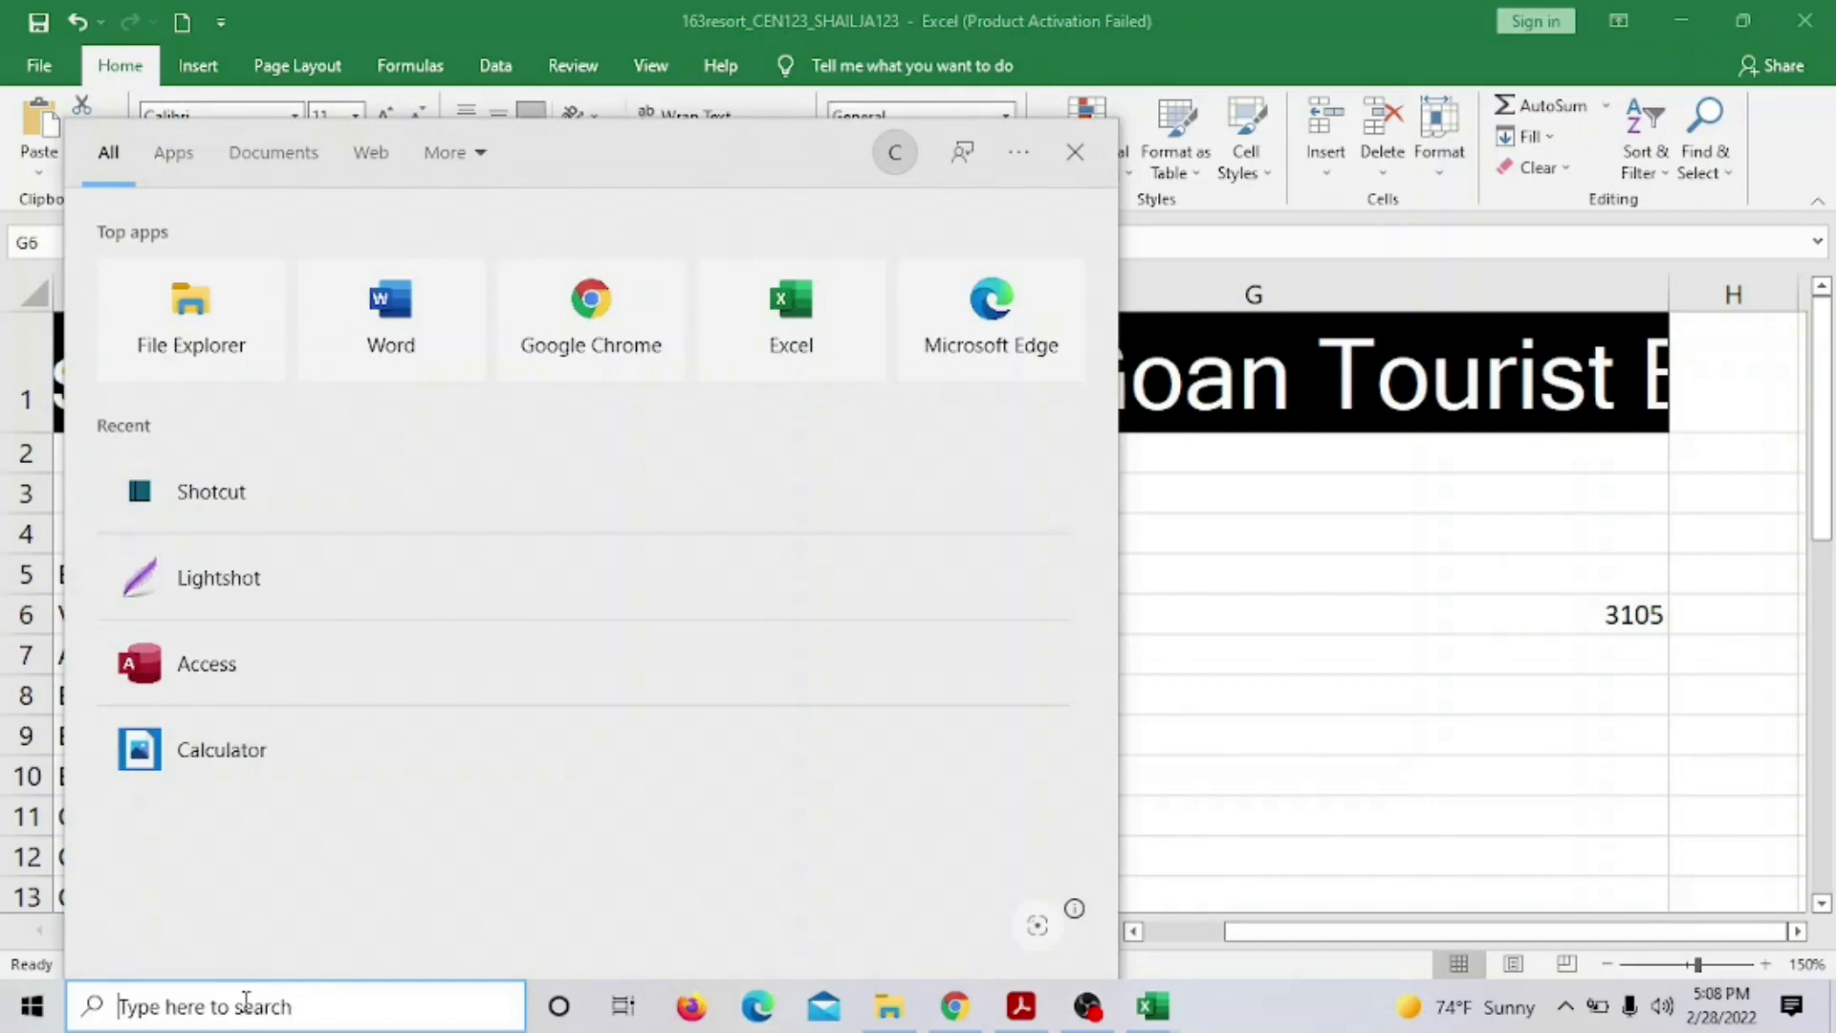
pyautogui.click(230, 728)
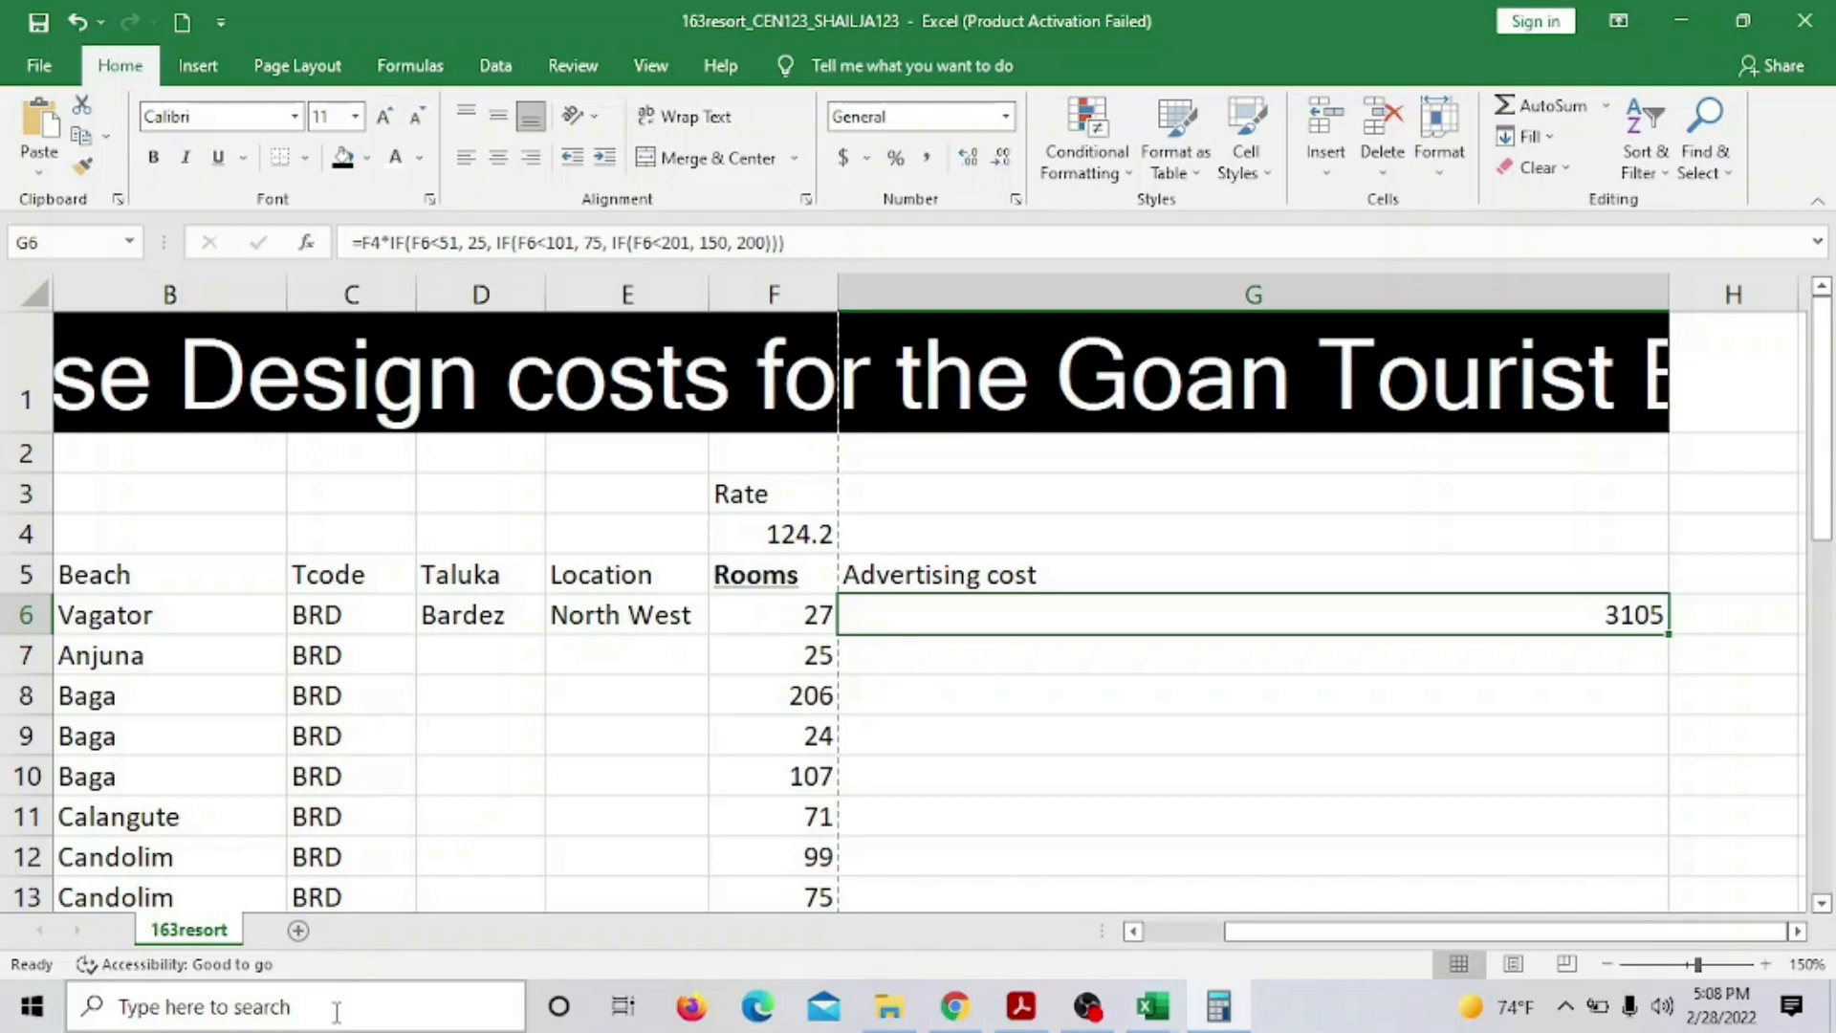
pyautogui.click(1220, 1009)
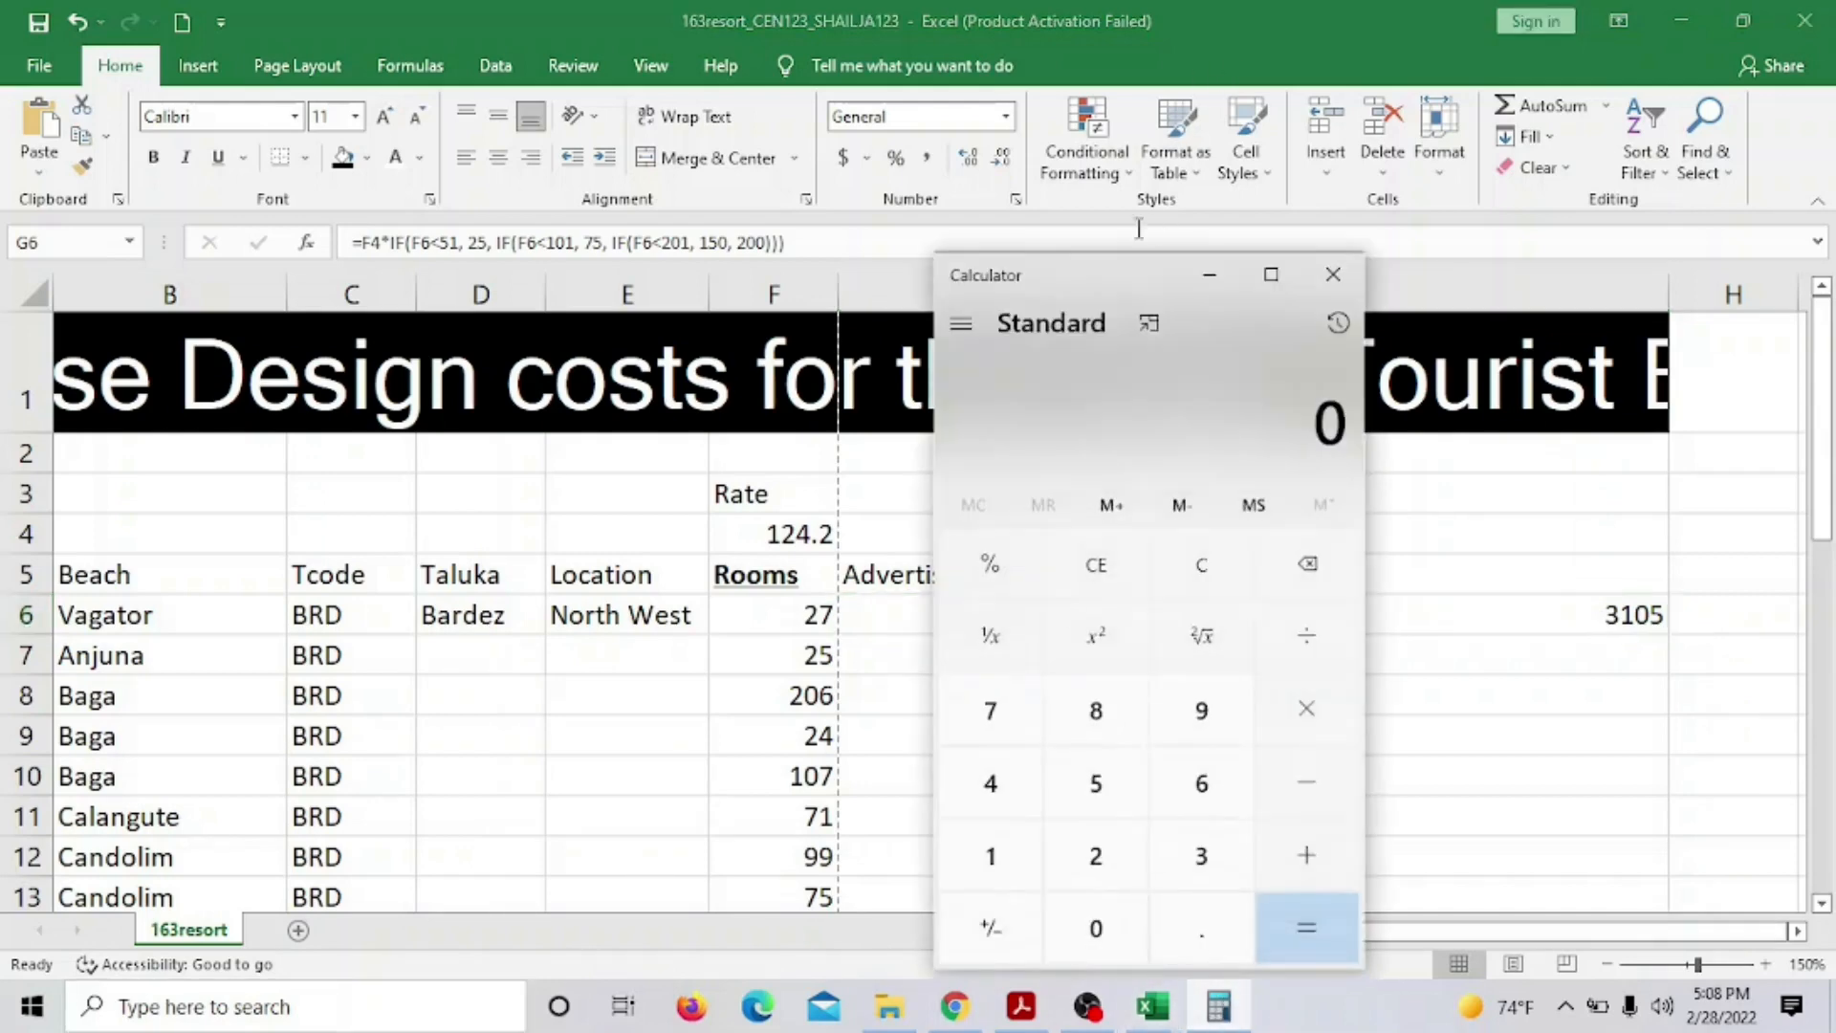
pyautogui.moveTo(1094, 300); pyautogui.dragTo(273, 139)
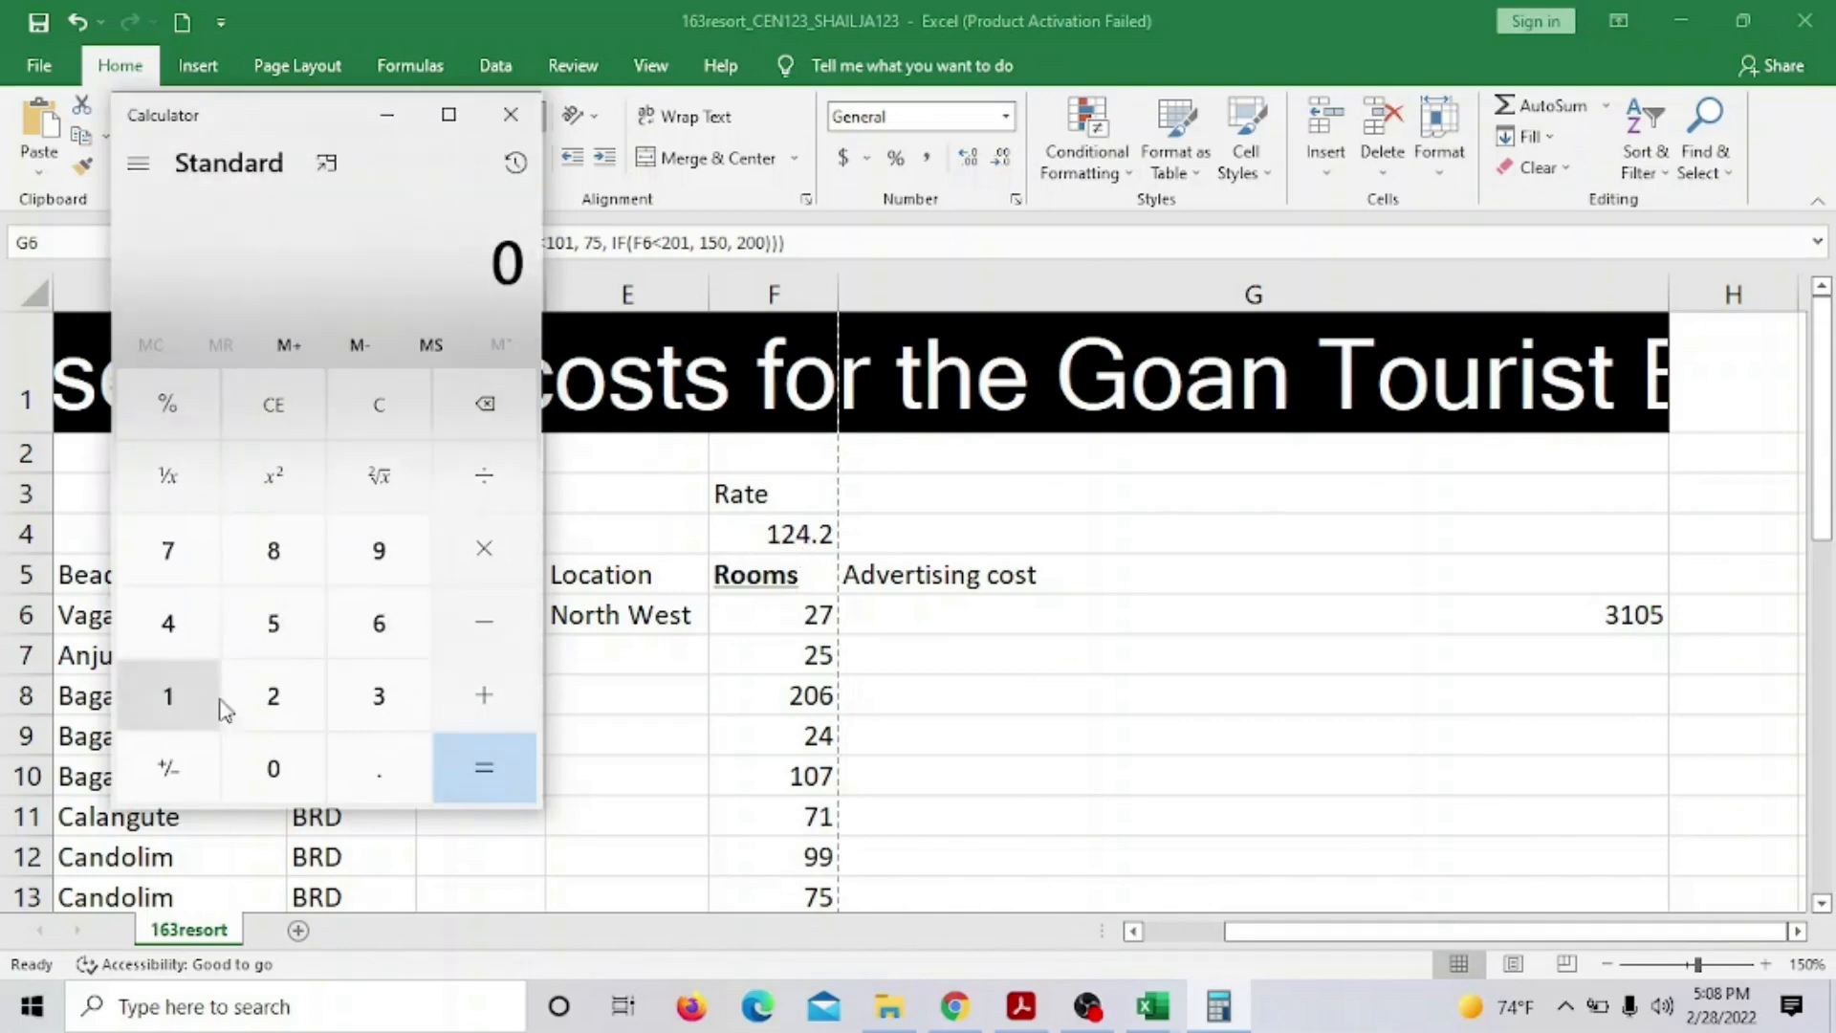
# Compute 124.2 × 25 in Calculator, getting 3,105
pyautogui.click(176, 701)
pyautogui.click(294, 697)
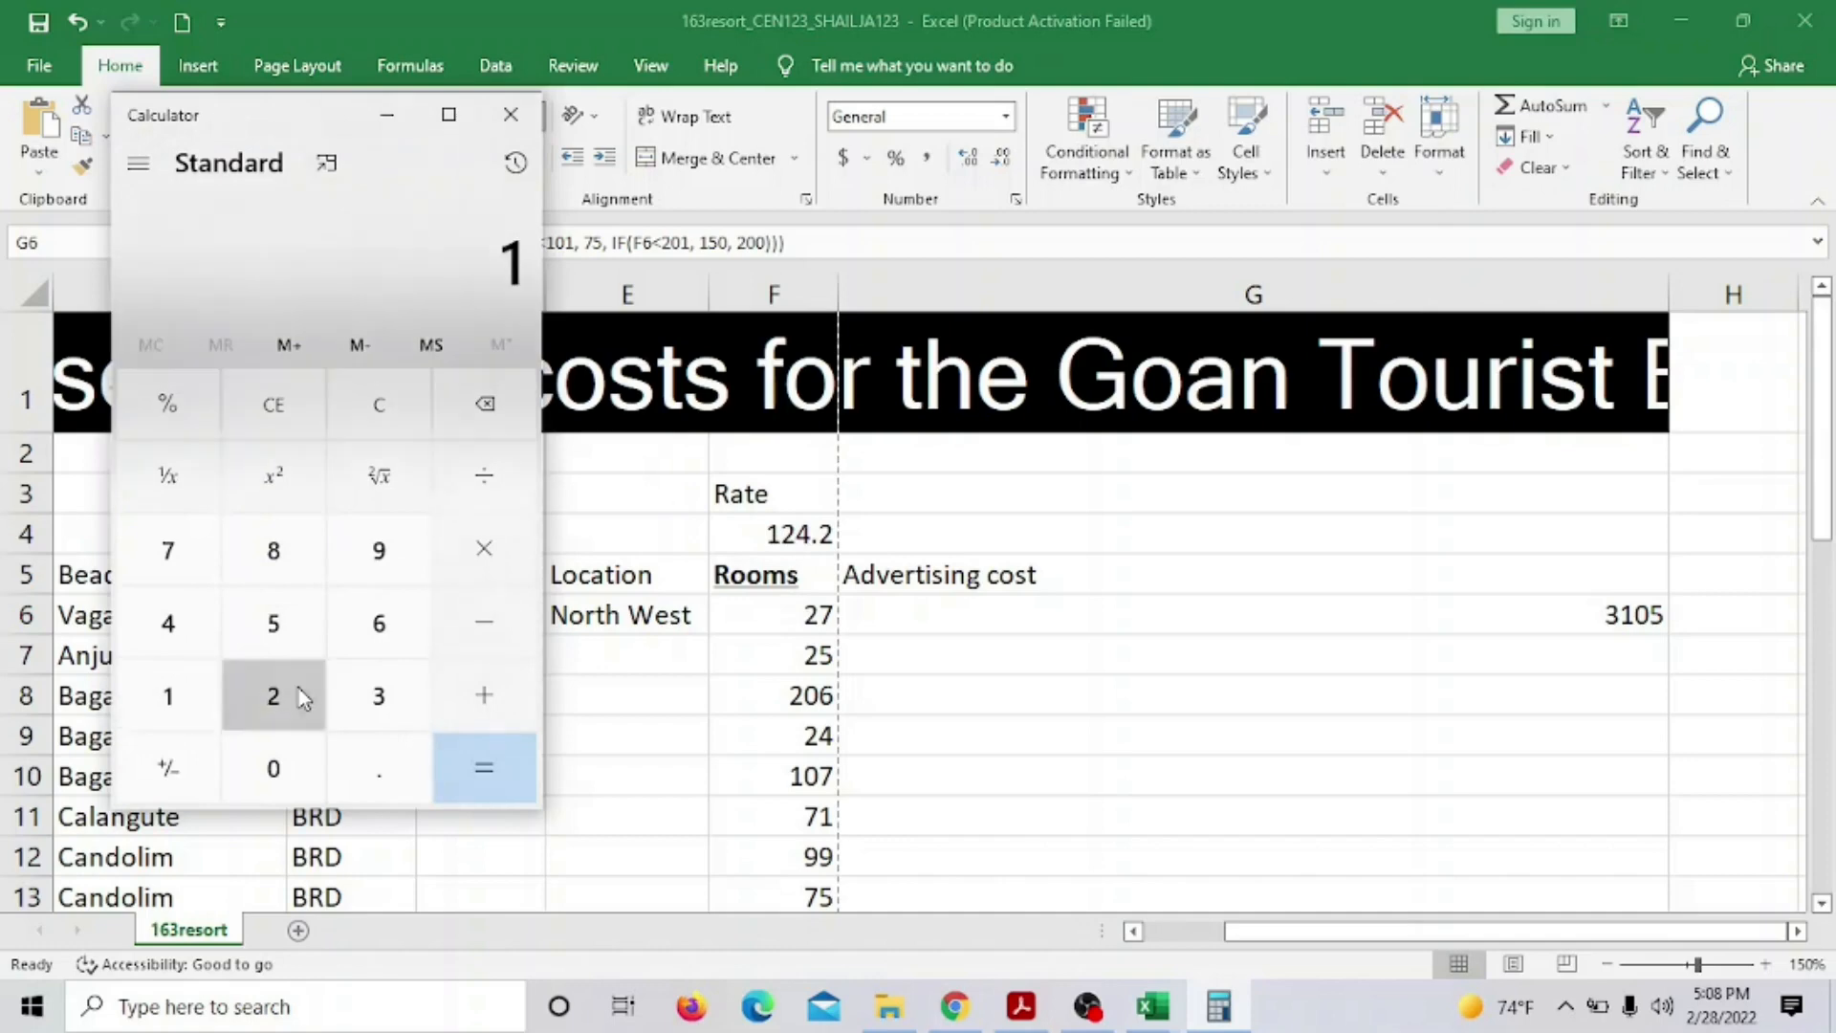
pyautogui.click(166, 623)
pyautogui.click(376, 794)
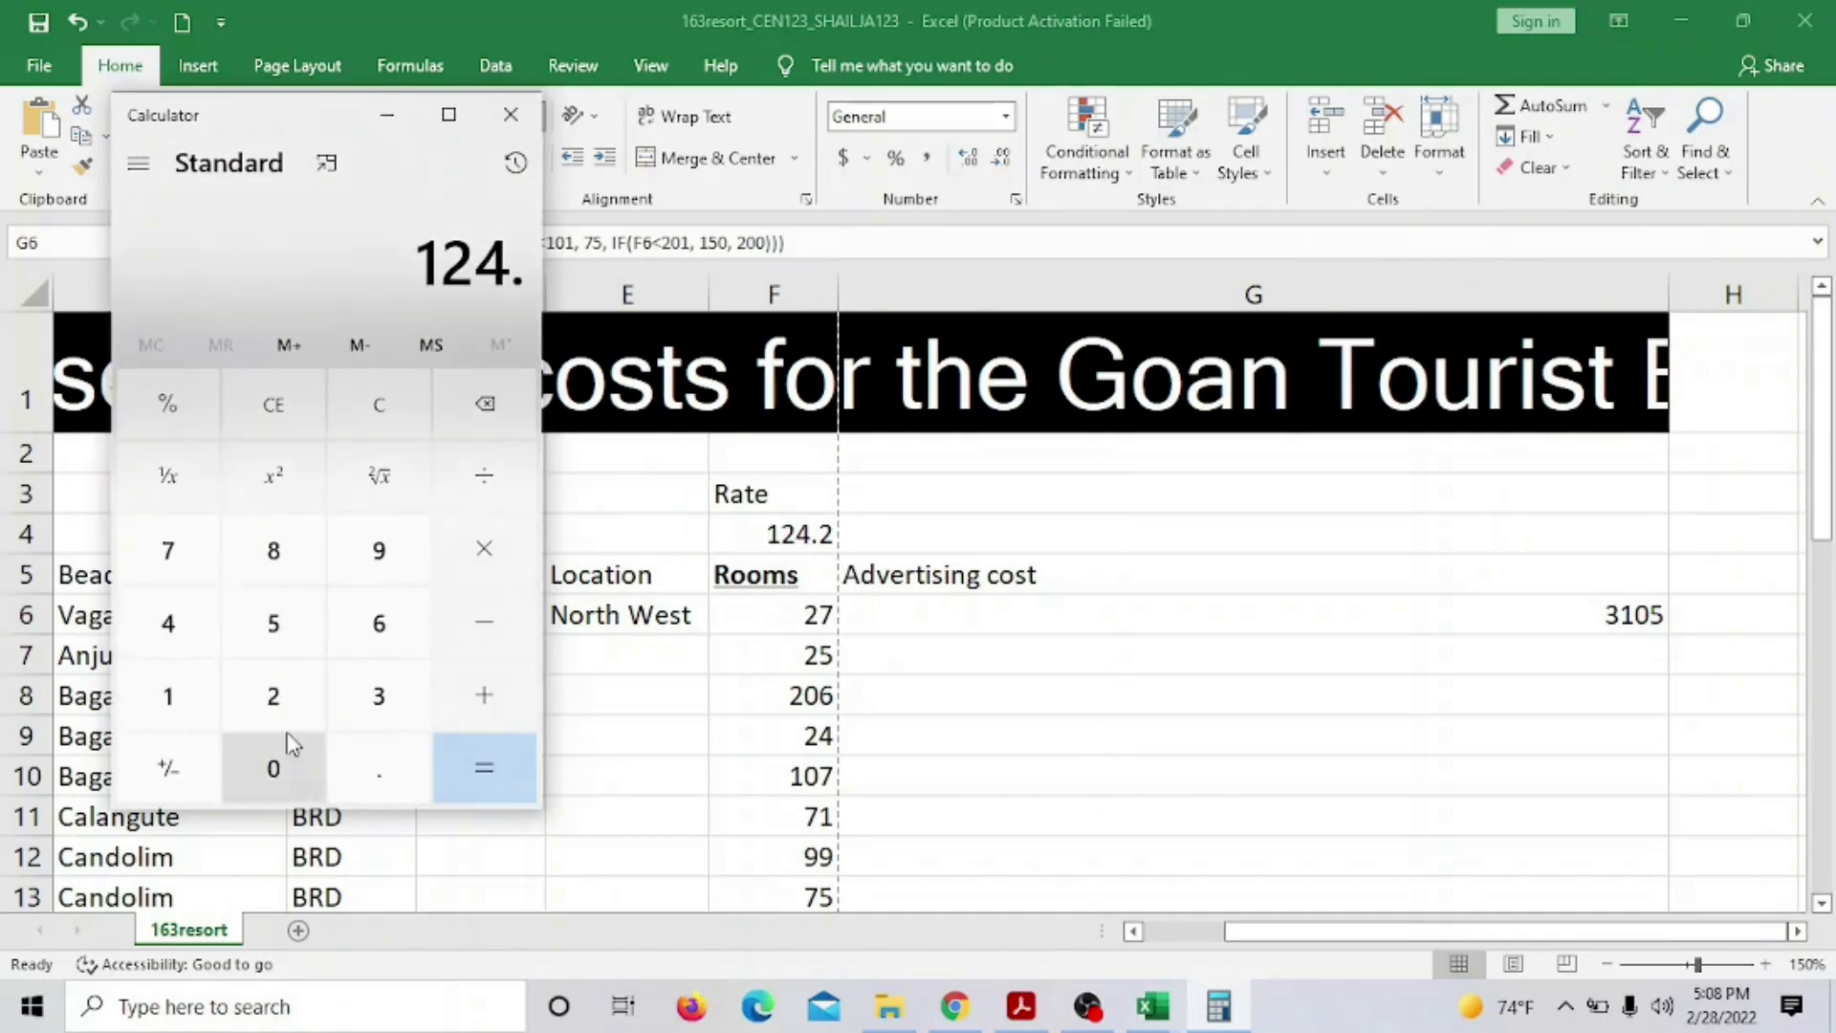
pyautogui.click(271, 697)
pyautogui.click(521, 548)
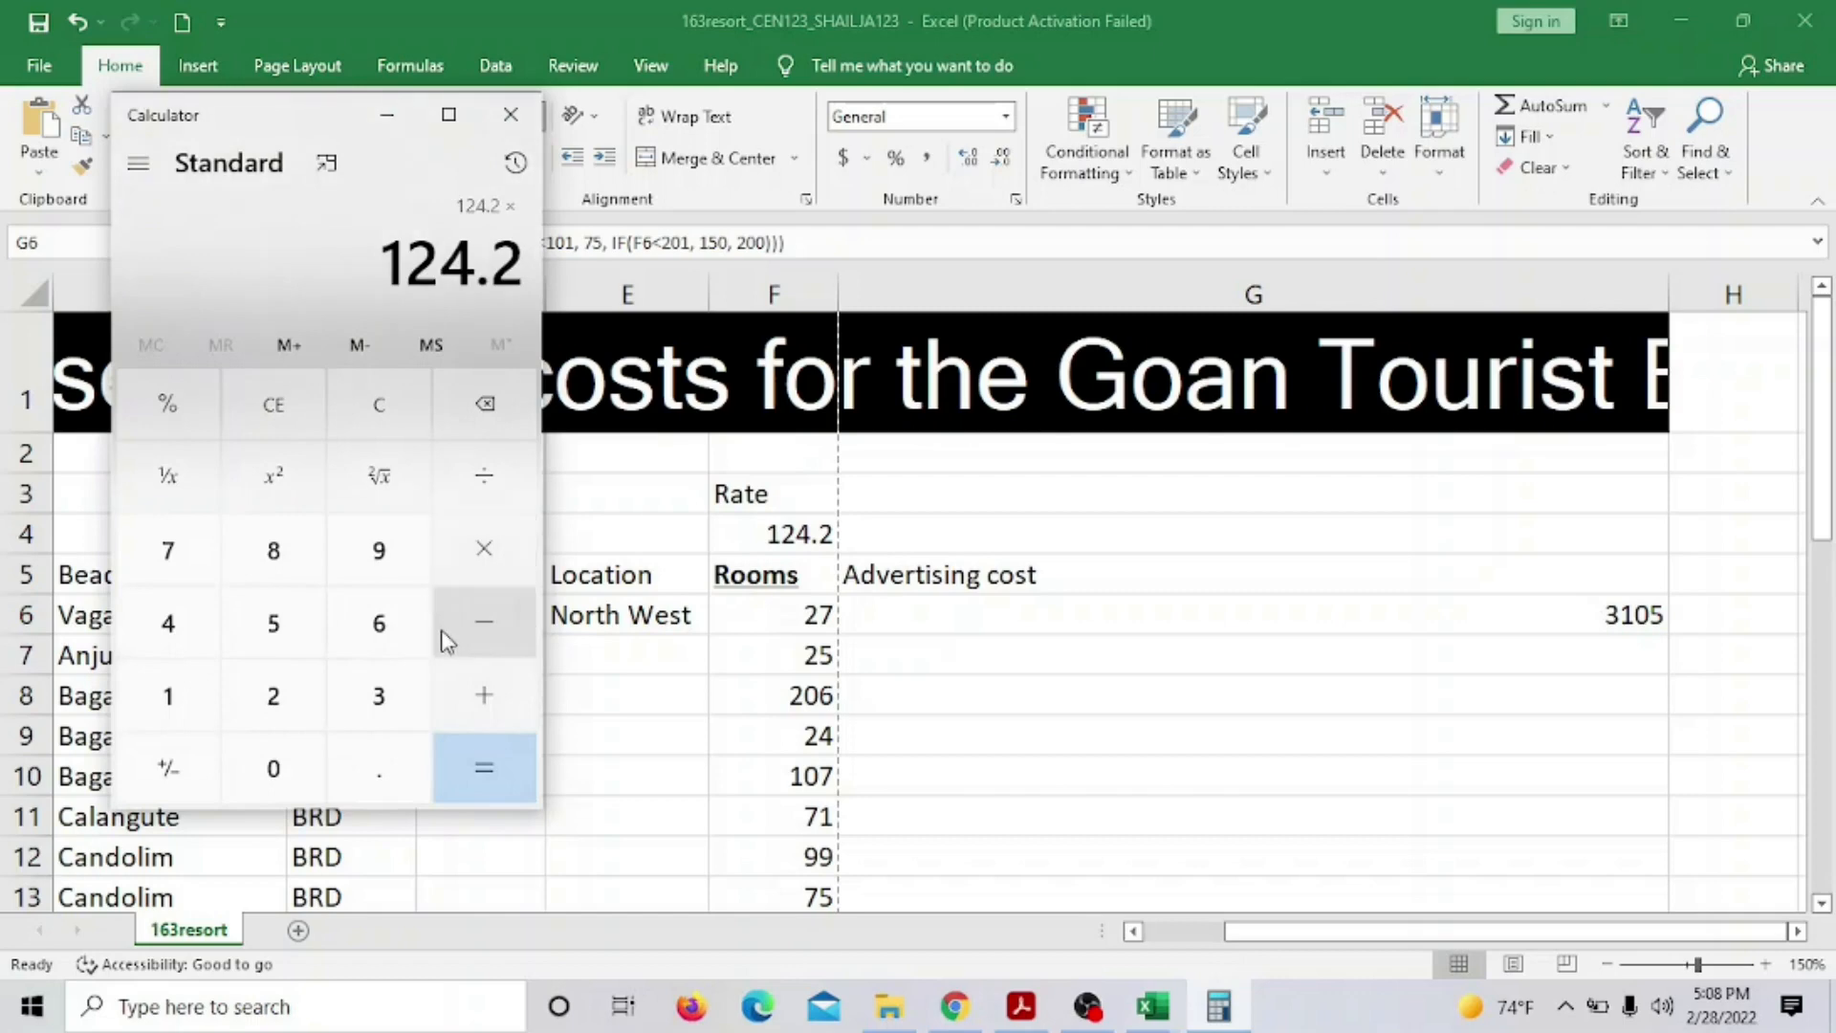
pyautogui.click(275, 708)
pyautogui.click(279, 631)
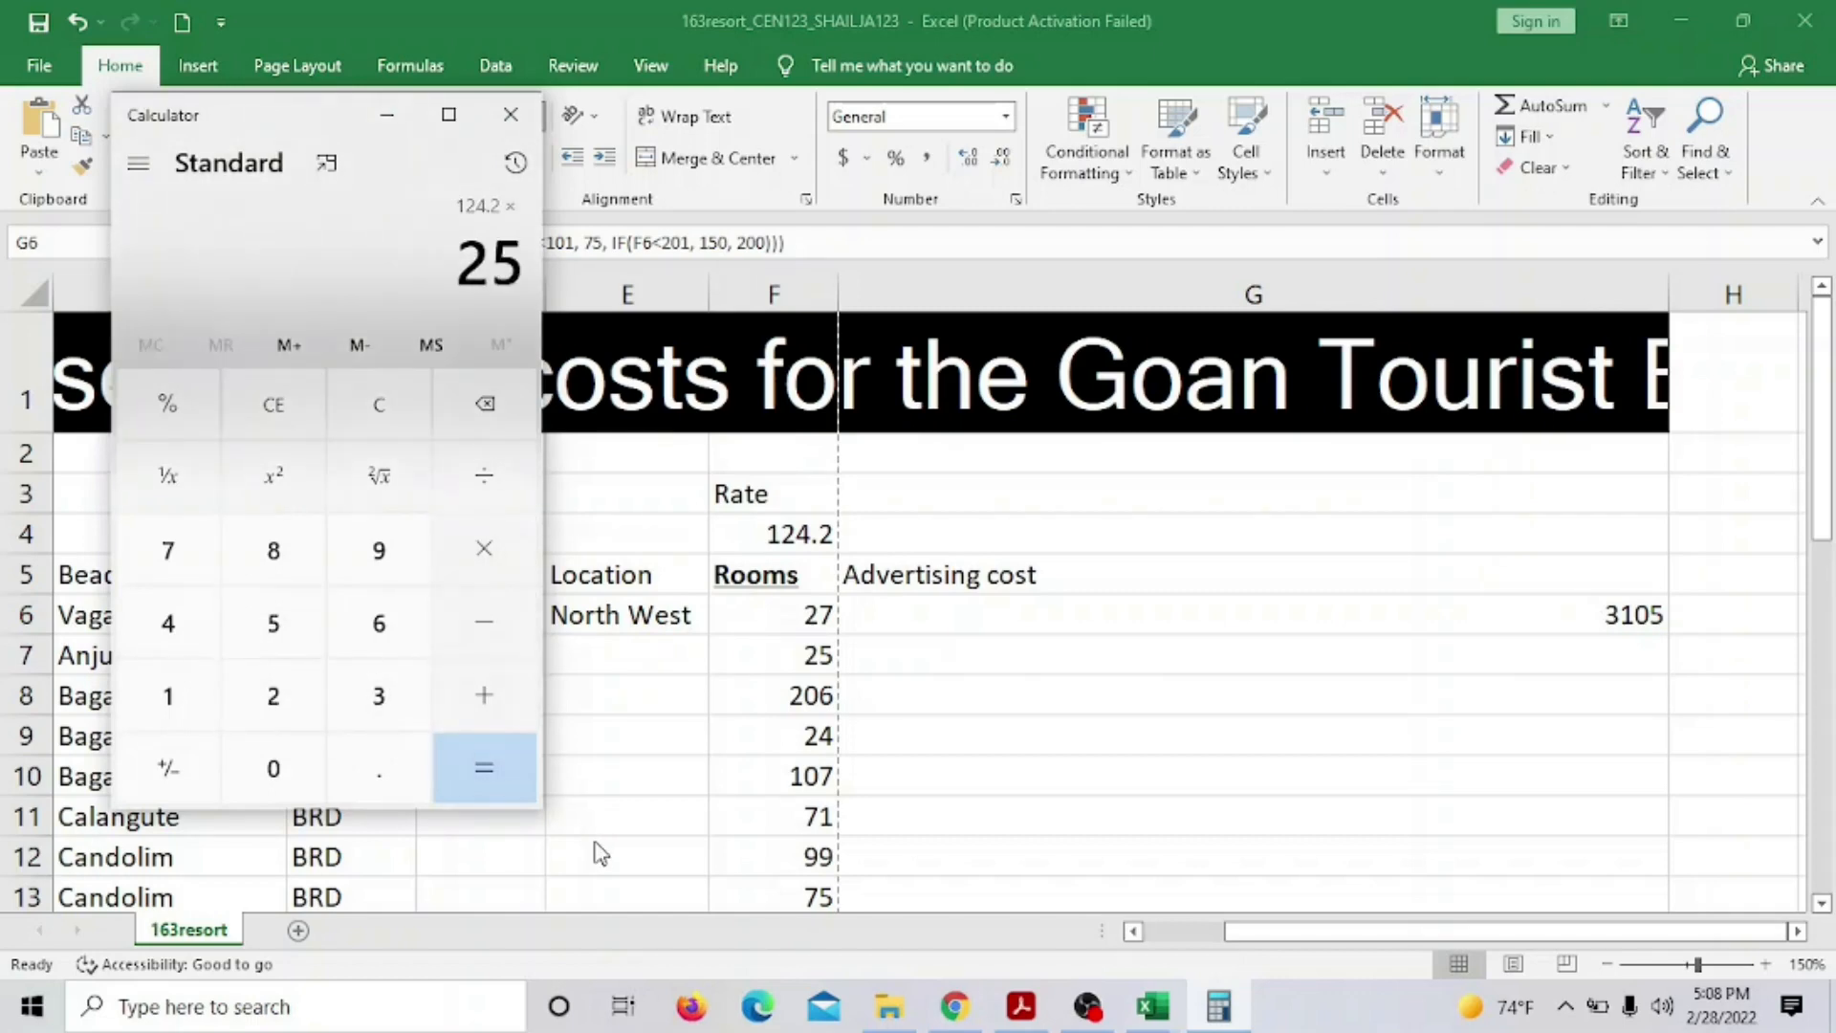
pyautogui.click(495, 792)
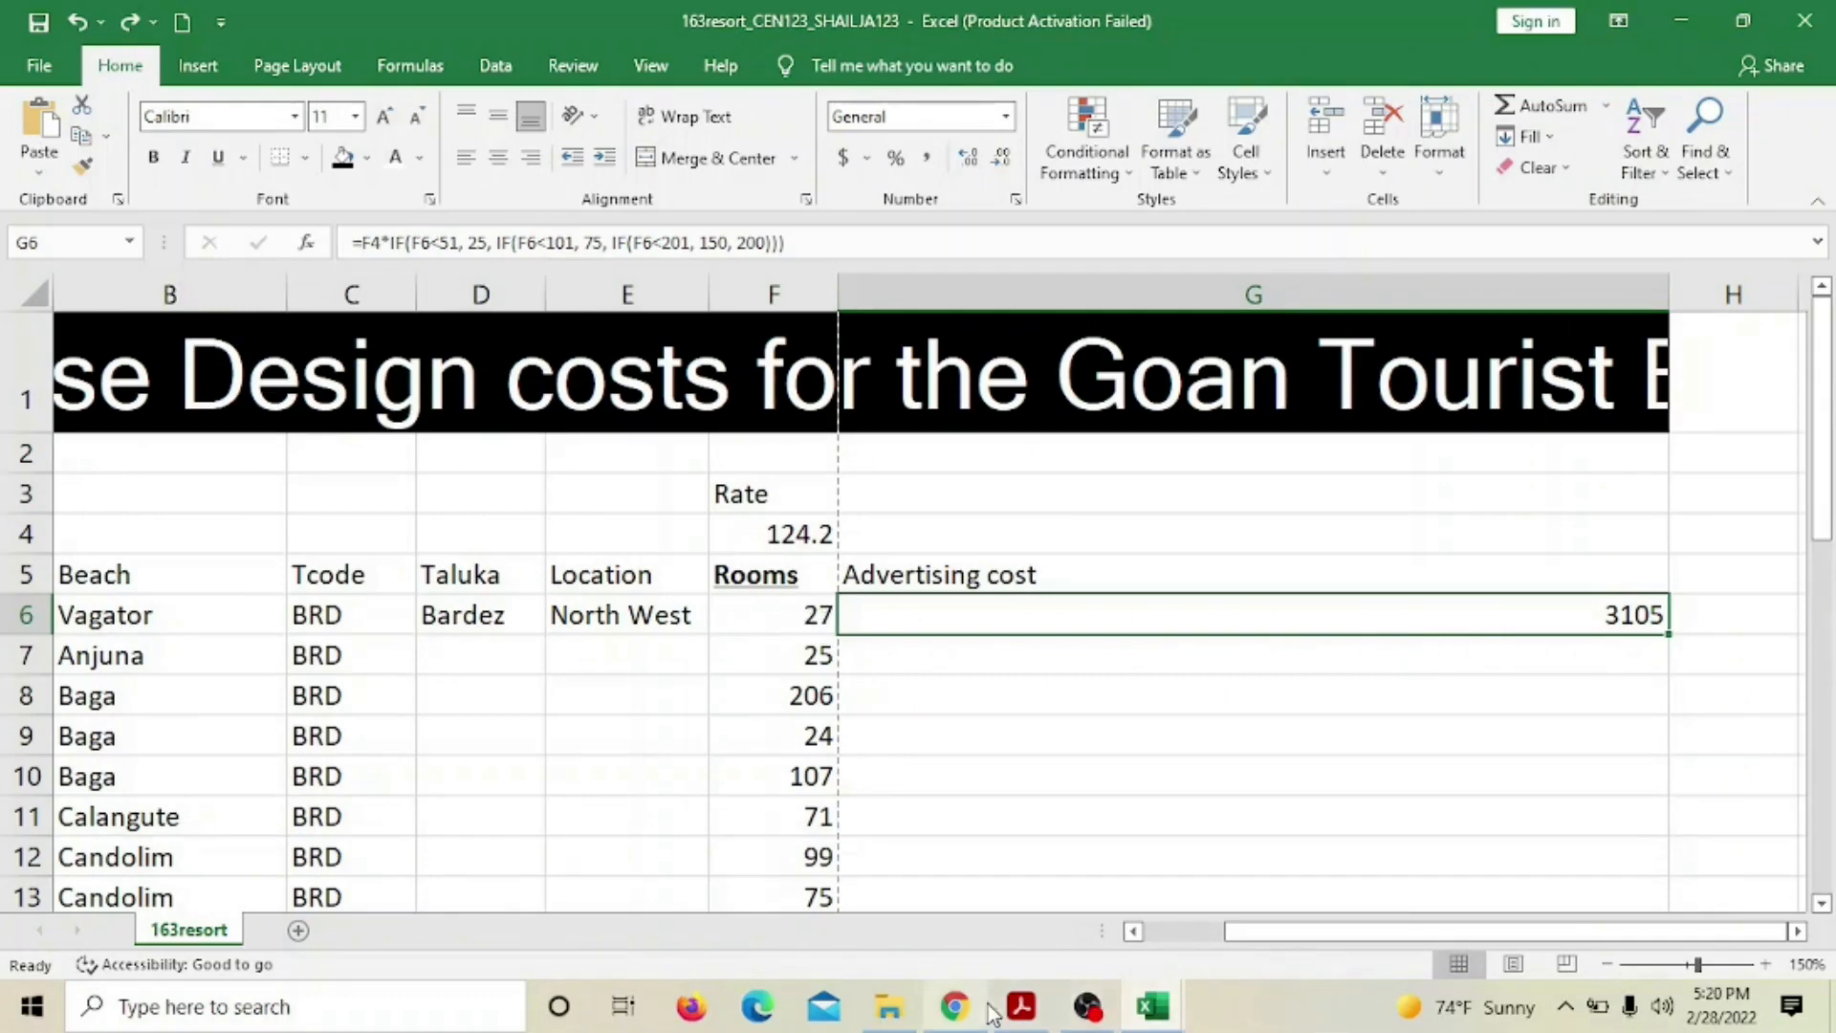
# Check Vagator's rooms in F6, the rate in F4 and G6's cost formula, then relaunch Calculator
pyautogui.click(791, 617)
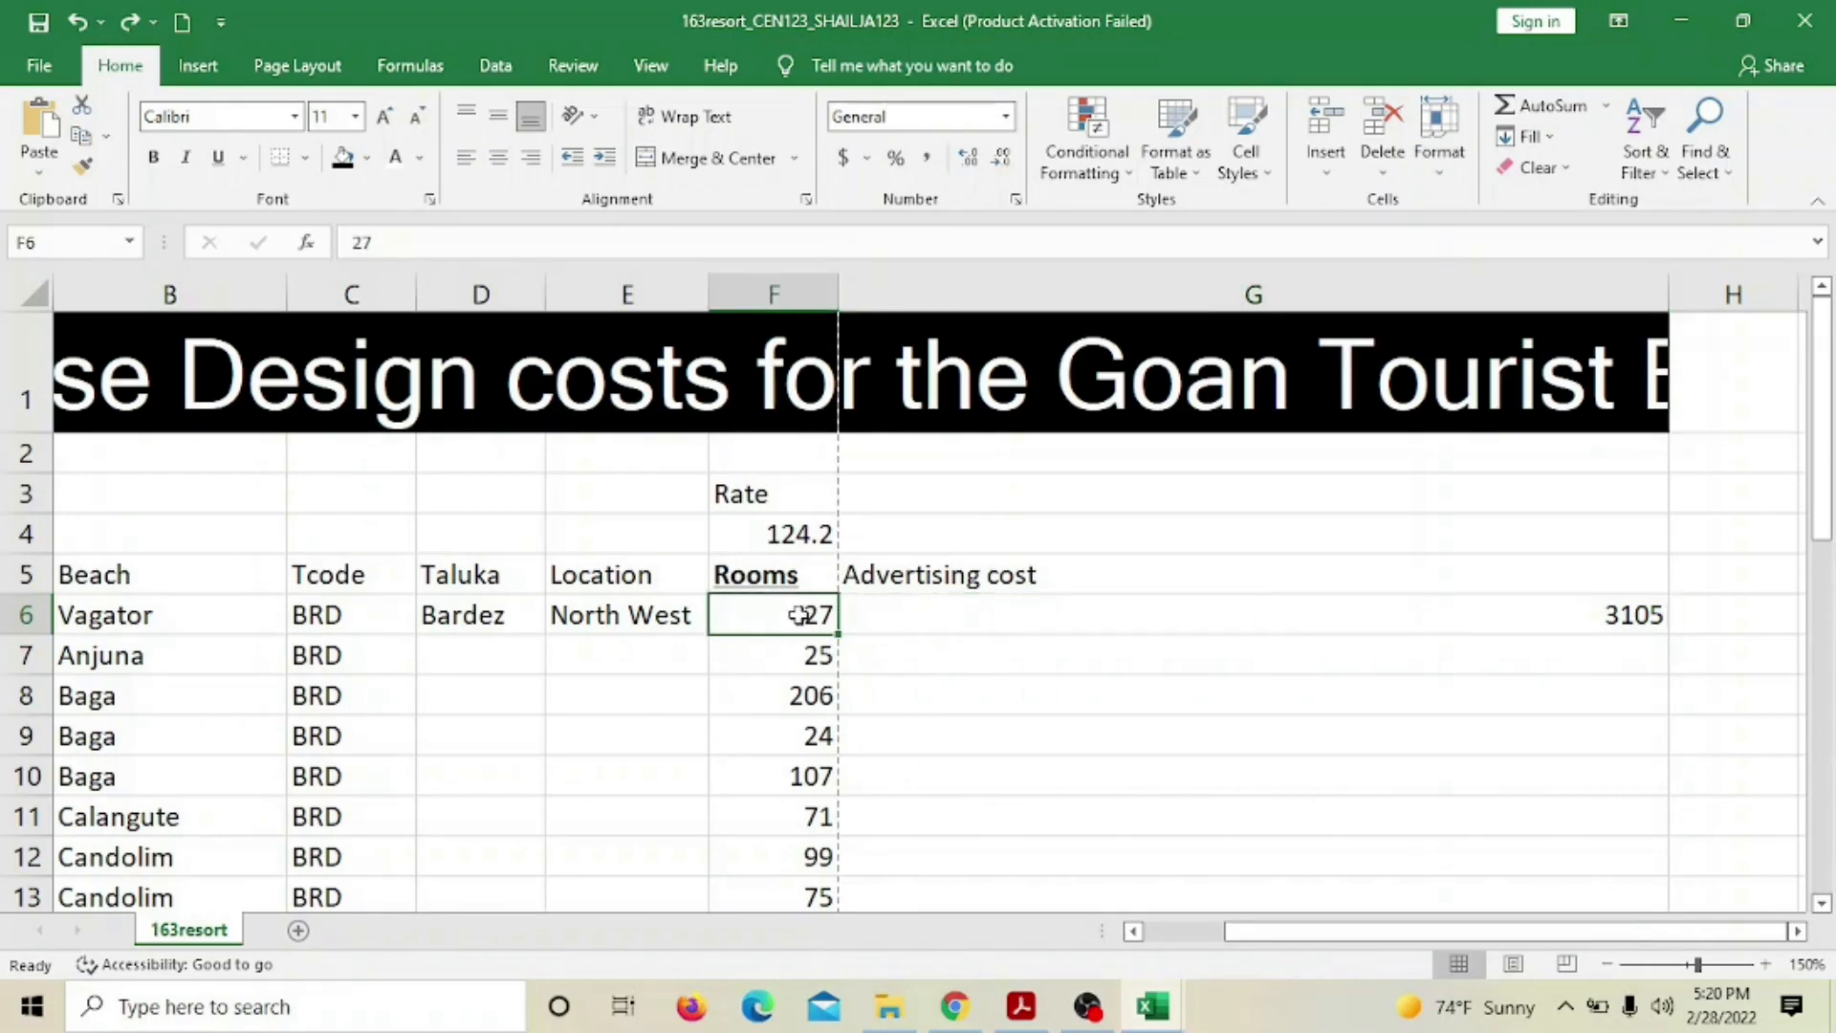
pyautogui.click(803, 533)
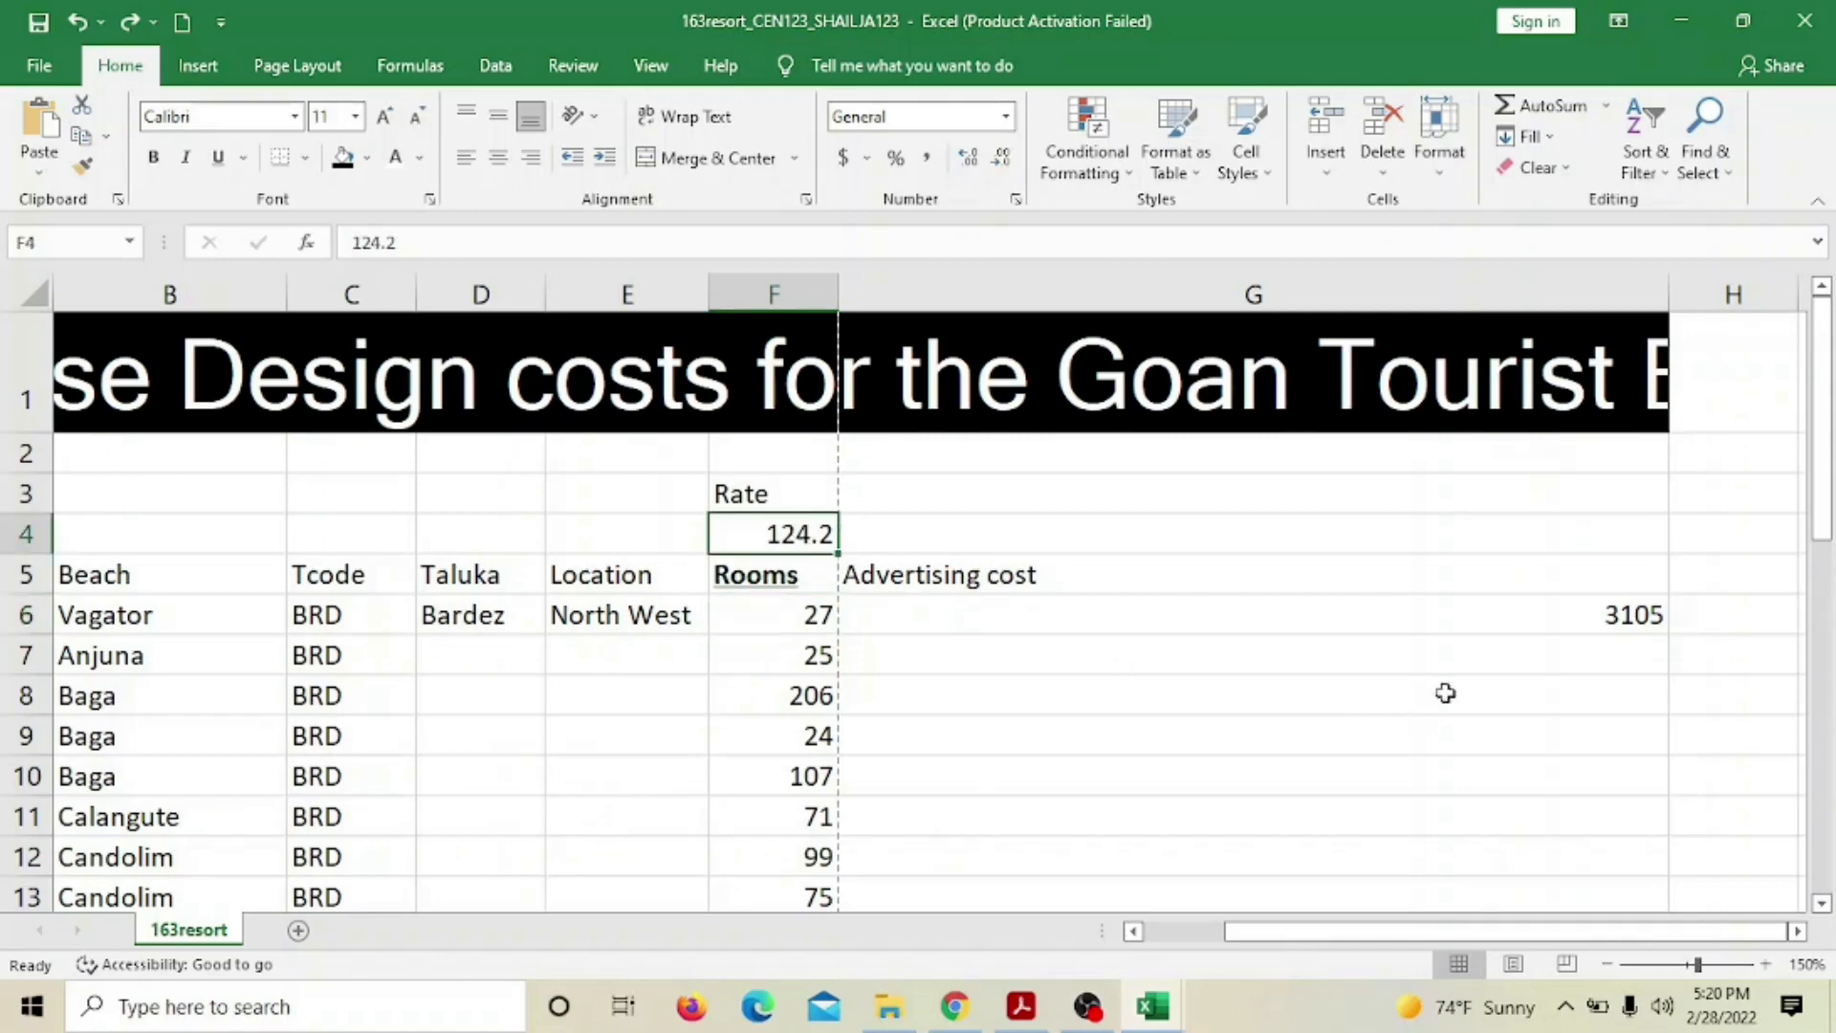
pyautogui.click(1474, 627)
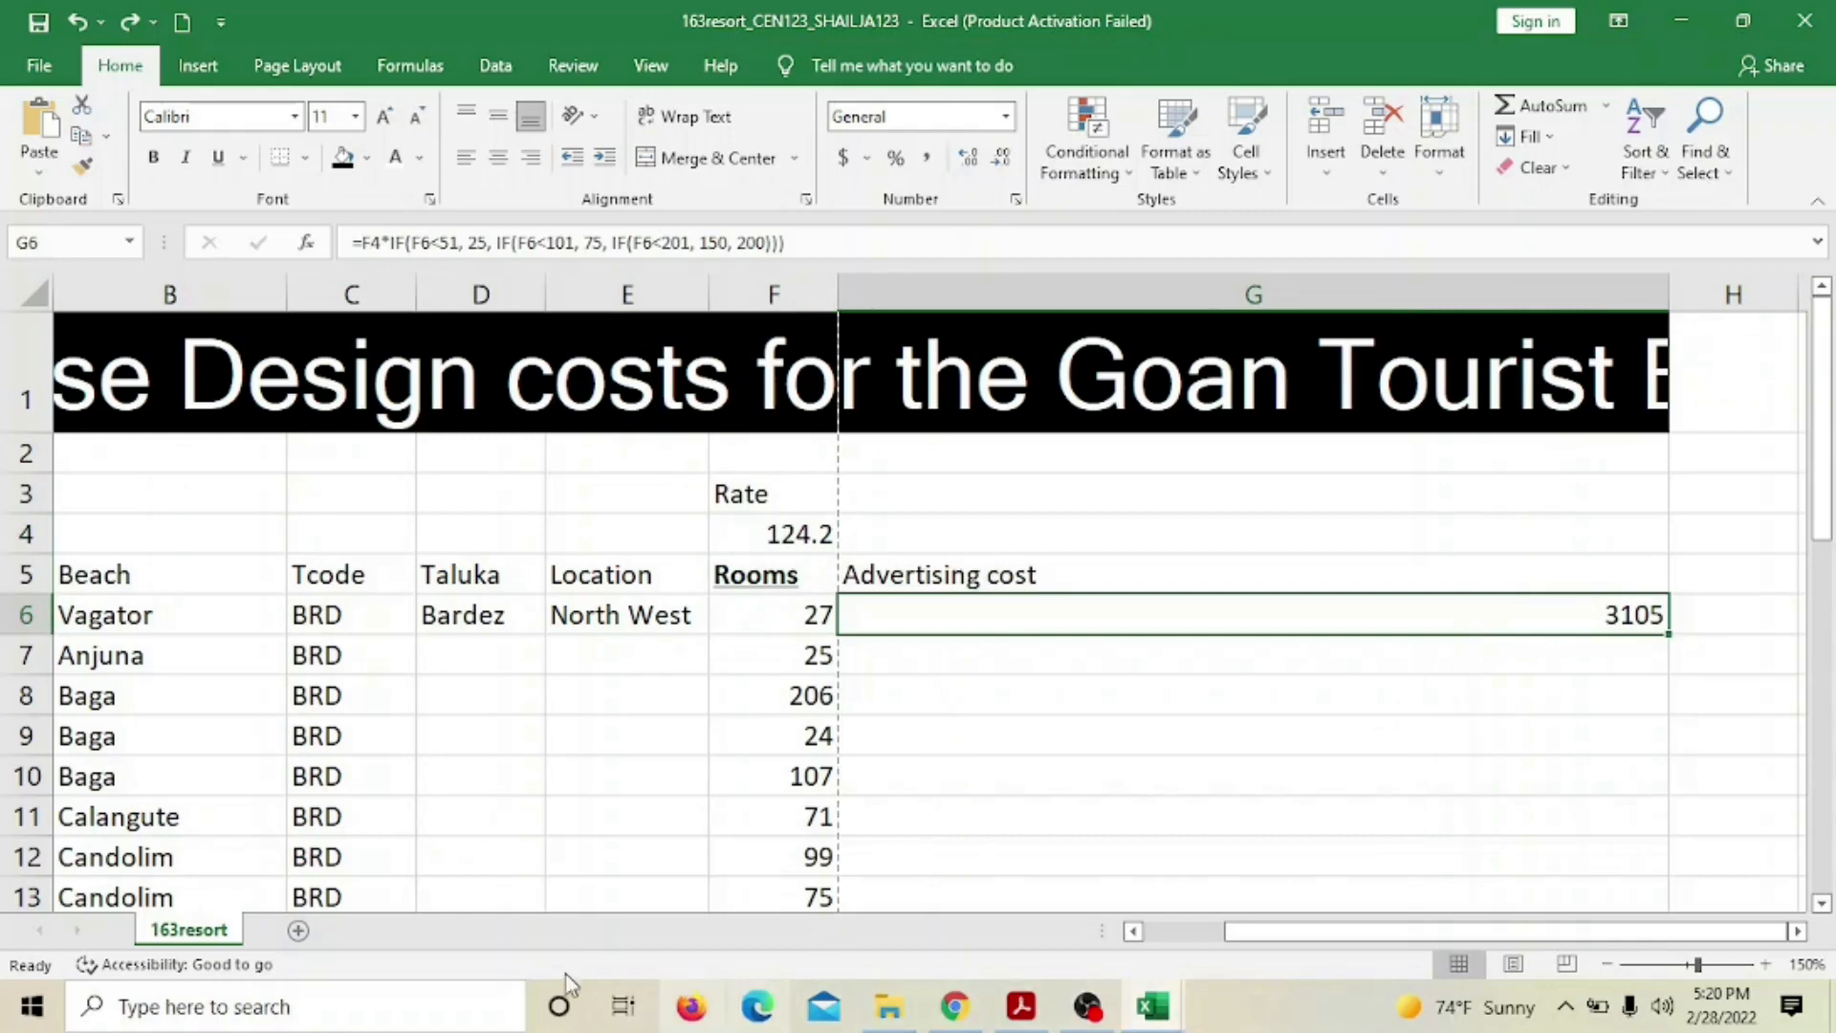
pyautogui.click(363, 1013)
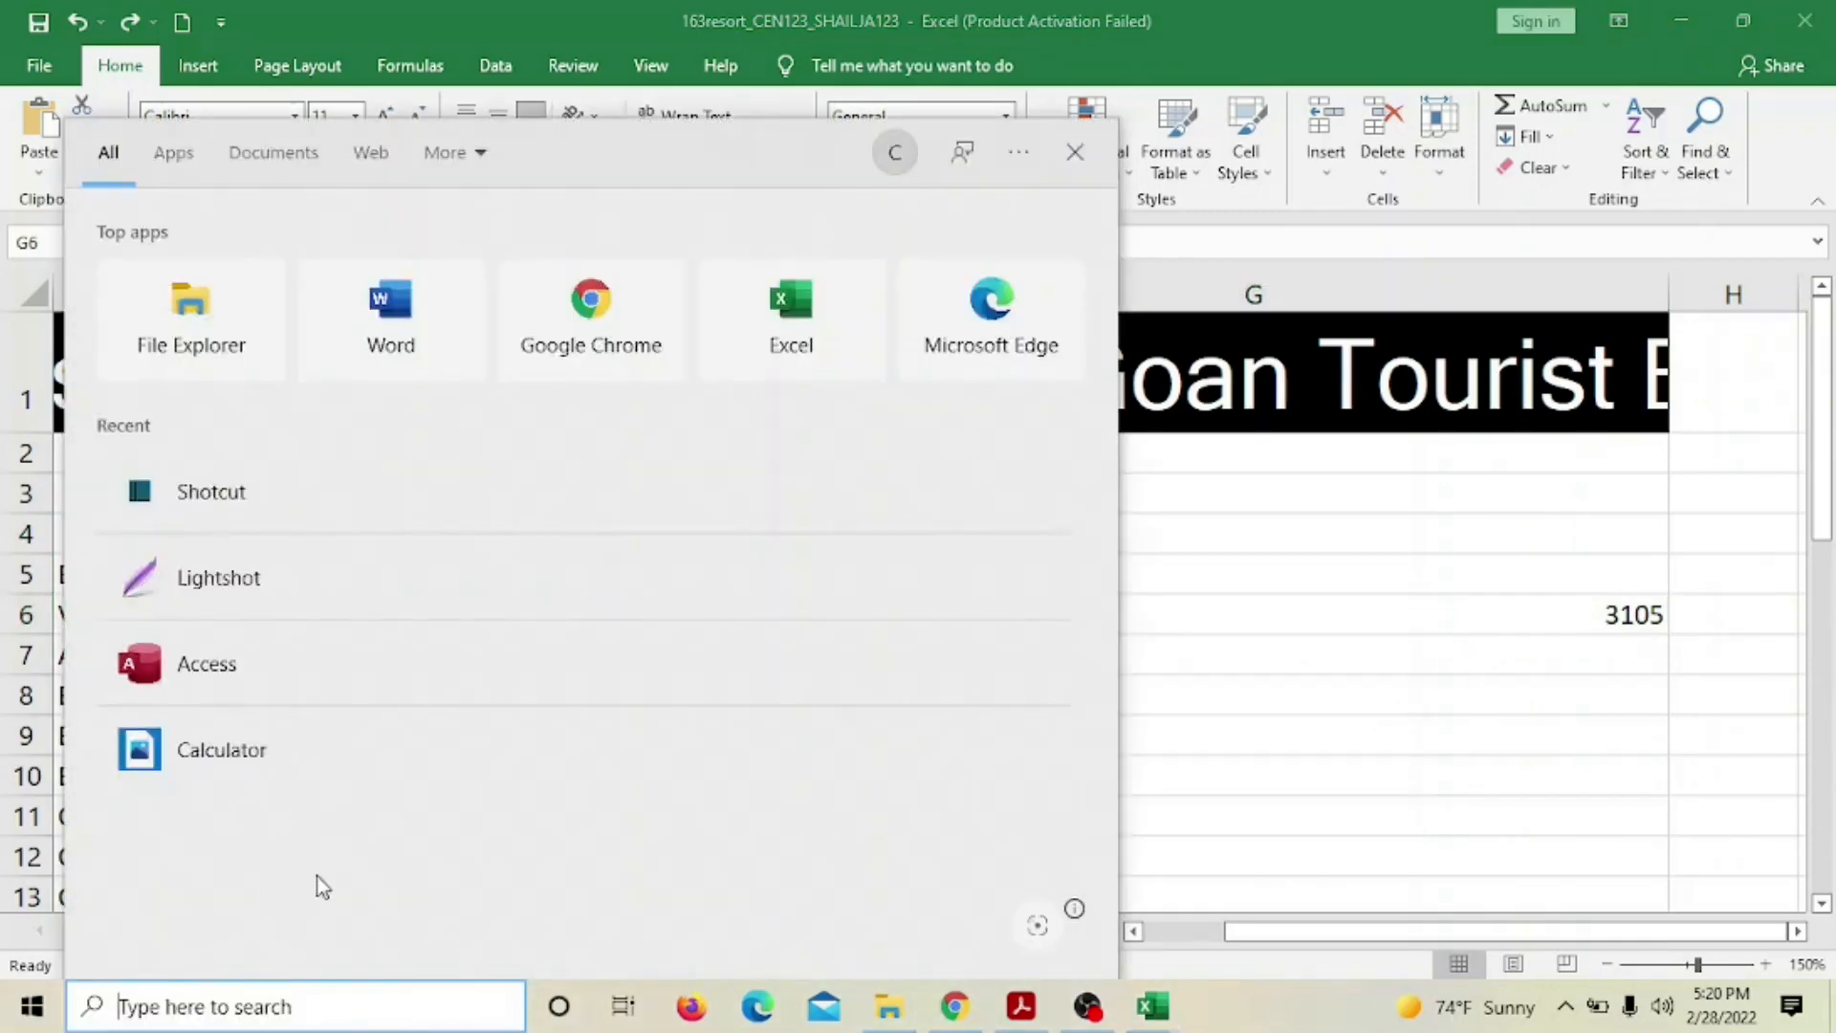
pyautogui.click(223, 755)
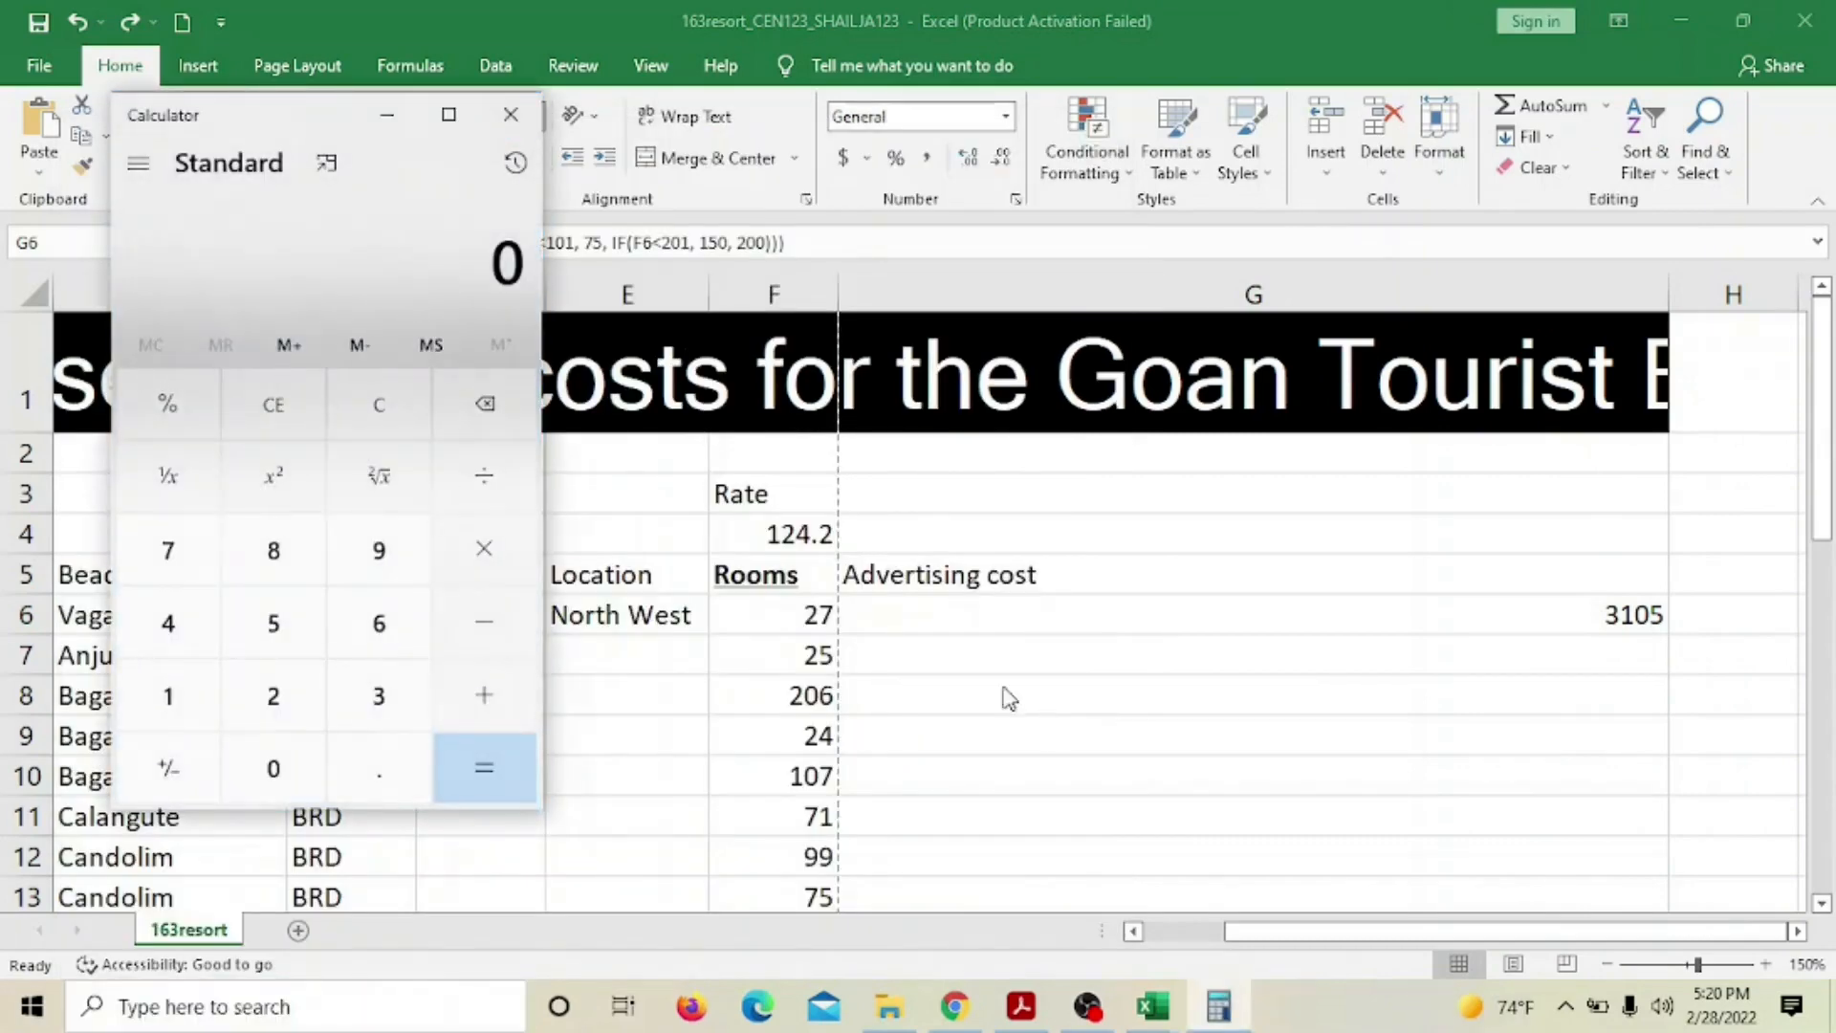
# In the question paper, select the 50-room threshold and the multiplier 25
pyautogui.click(1019, 1010)
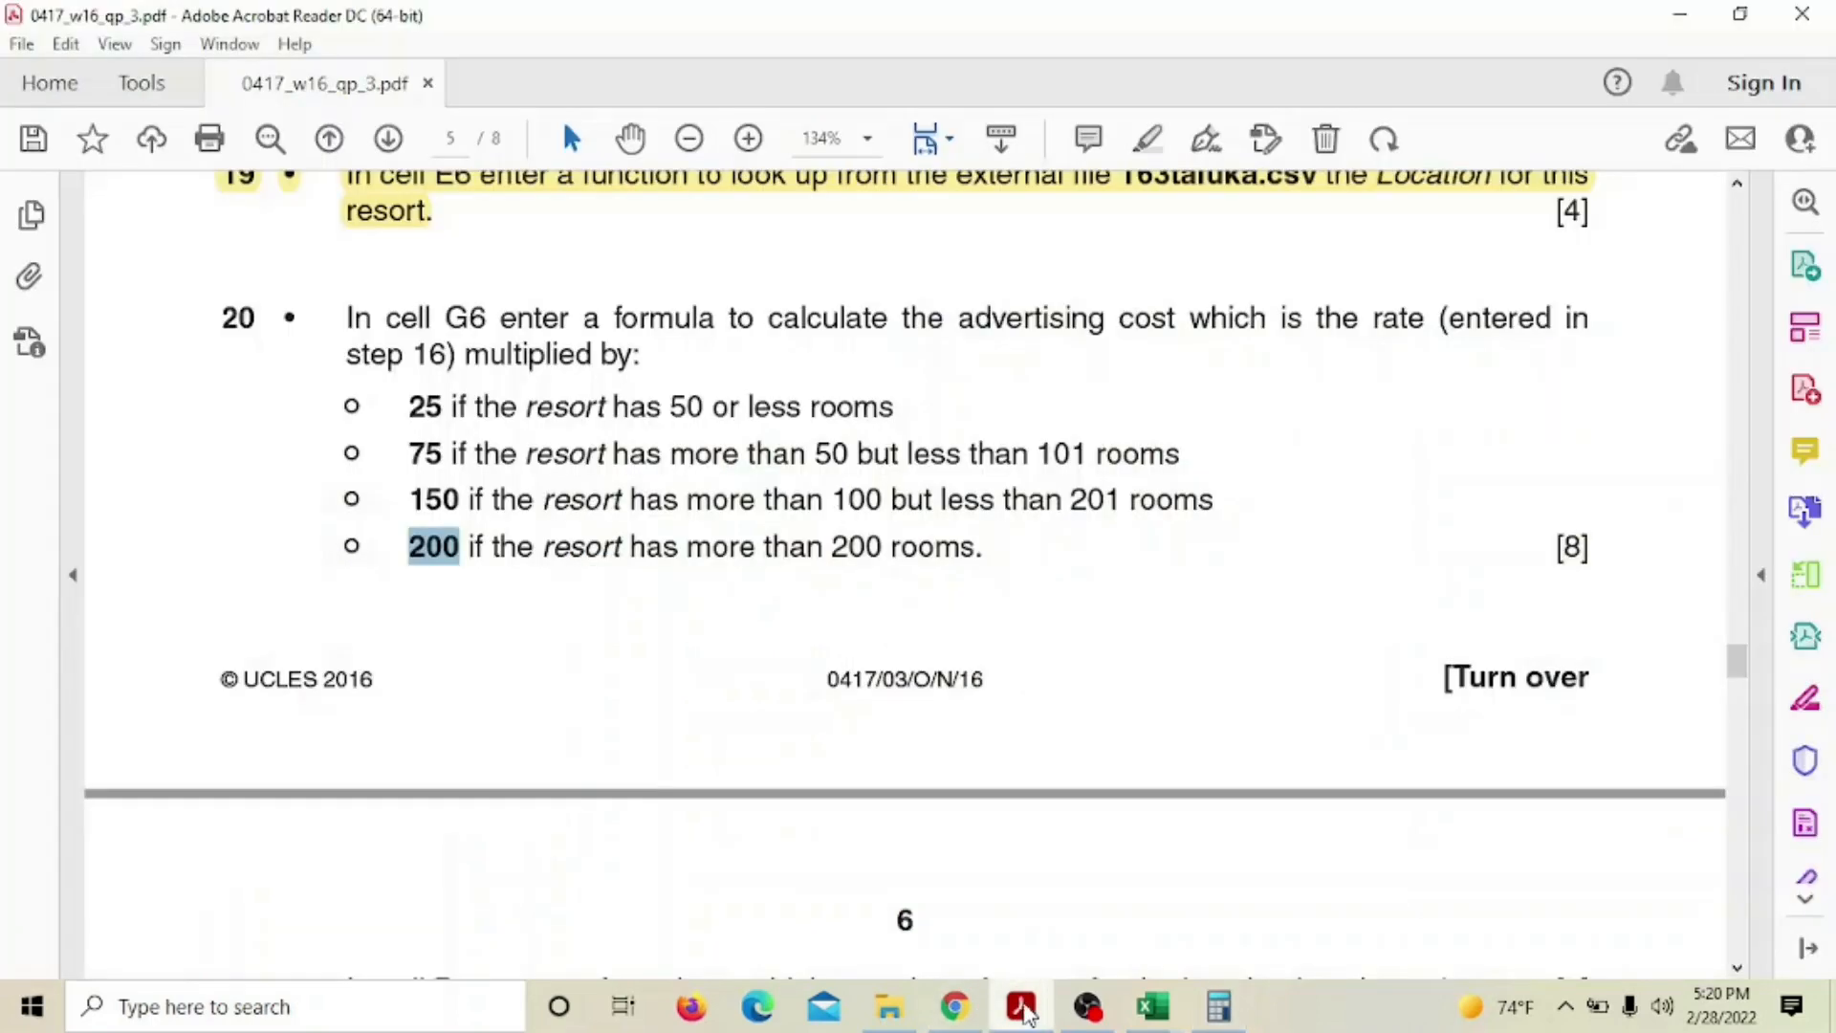
pyautogui.click(468, 451)
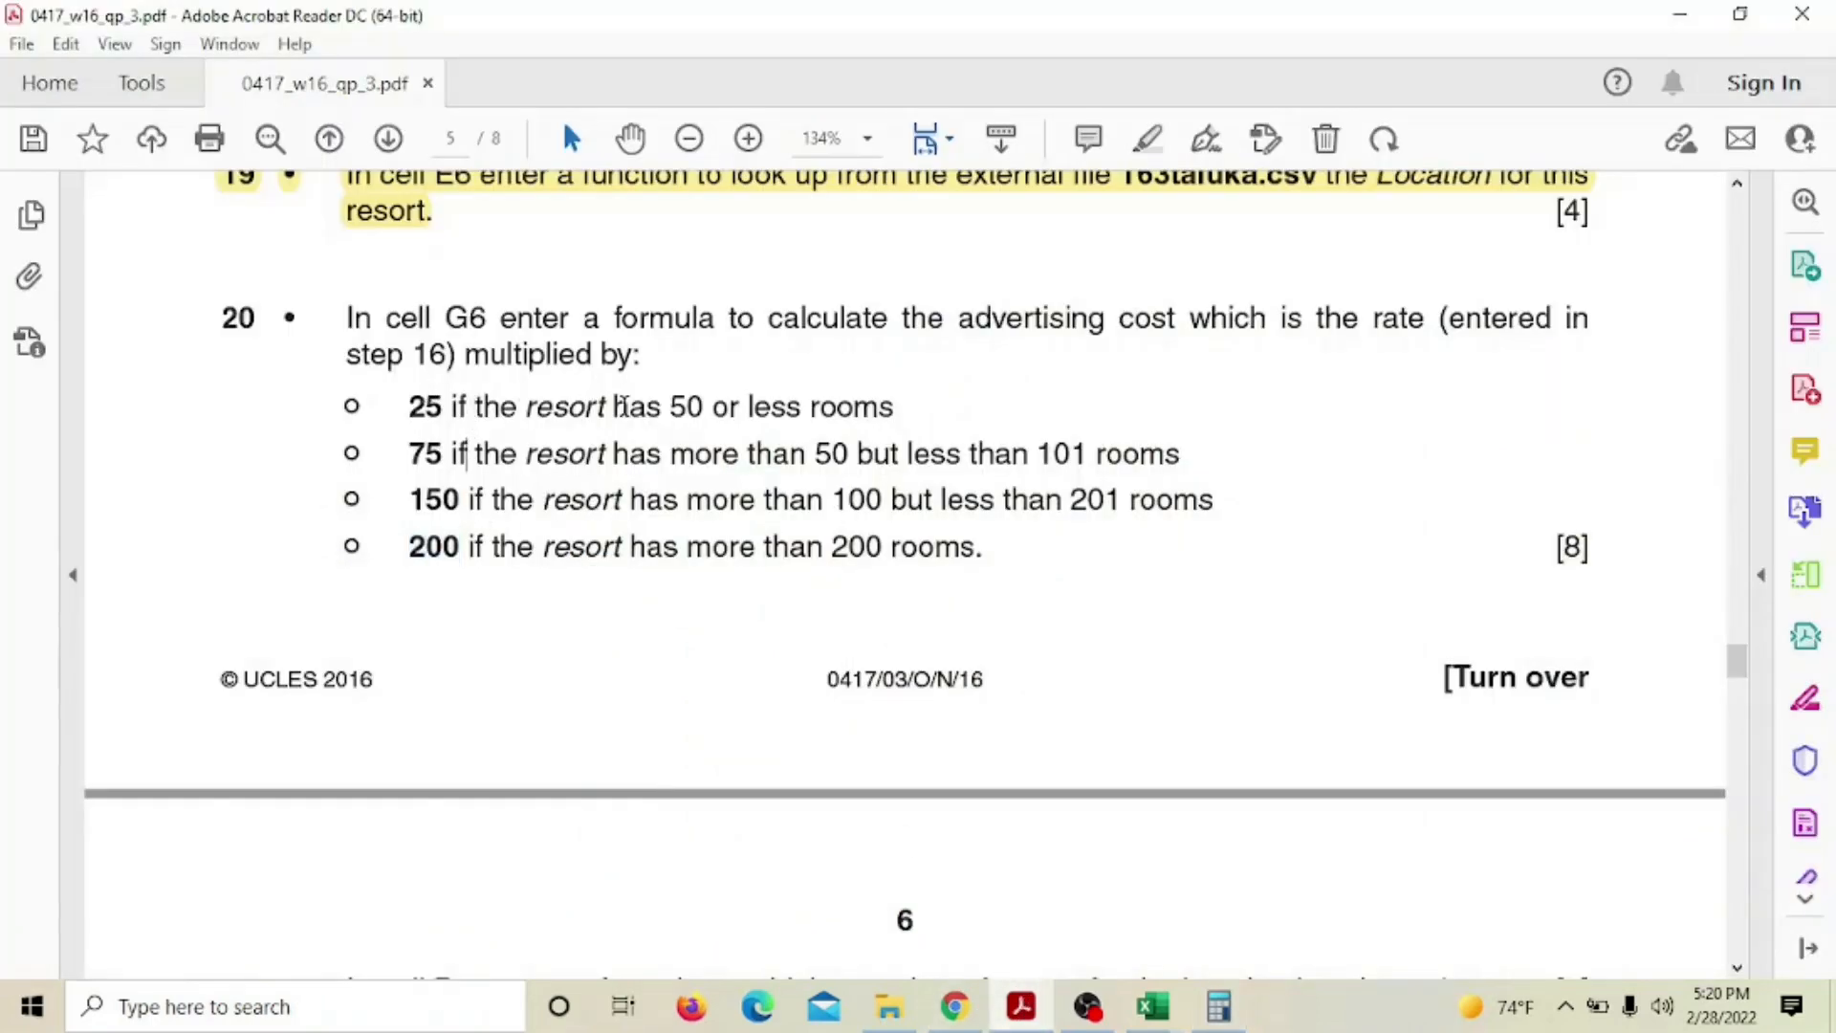
pyautogui.moveTo(669, 405); pyautogui.dragTo(705, 407)
pyautogui.moveTo(397, 407); pyautogui.dragTo(443, 407)
# Recompute 124.2 × 25 = 3,105 in Calculator and return to the 163resort workbook
pyautogui.click(1219, 1007)
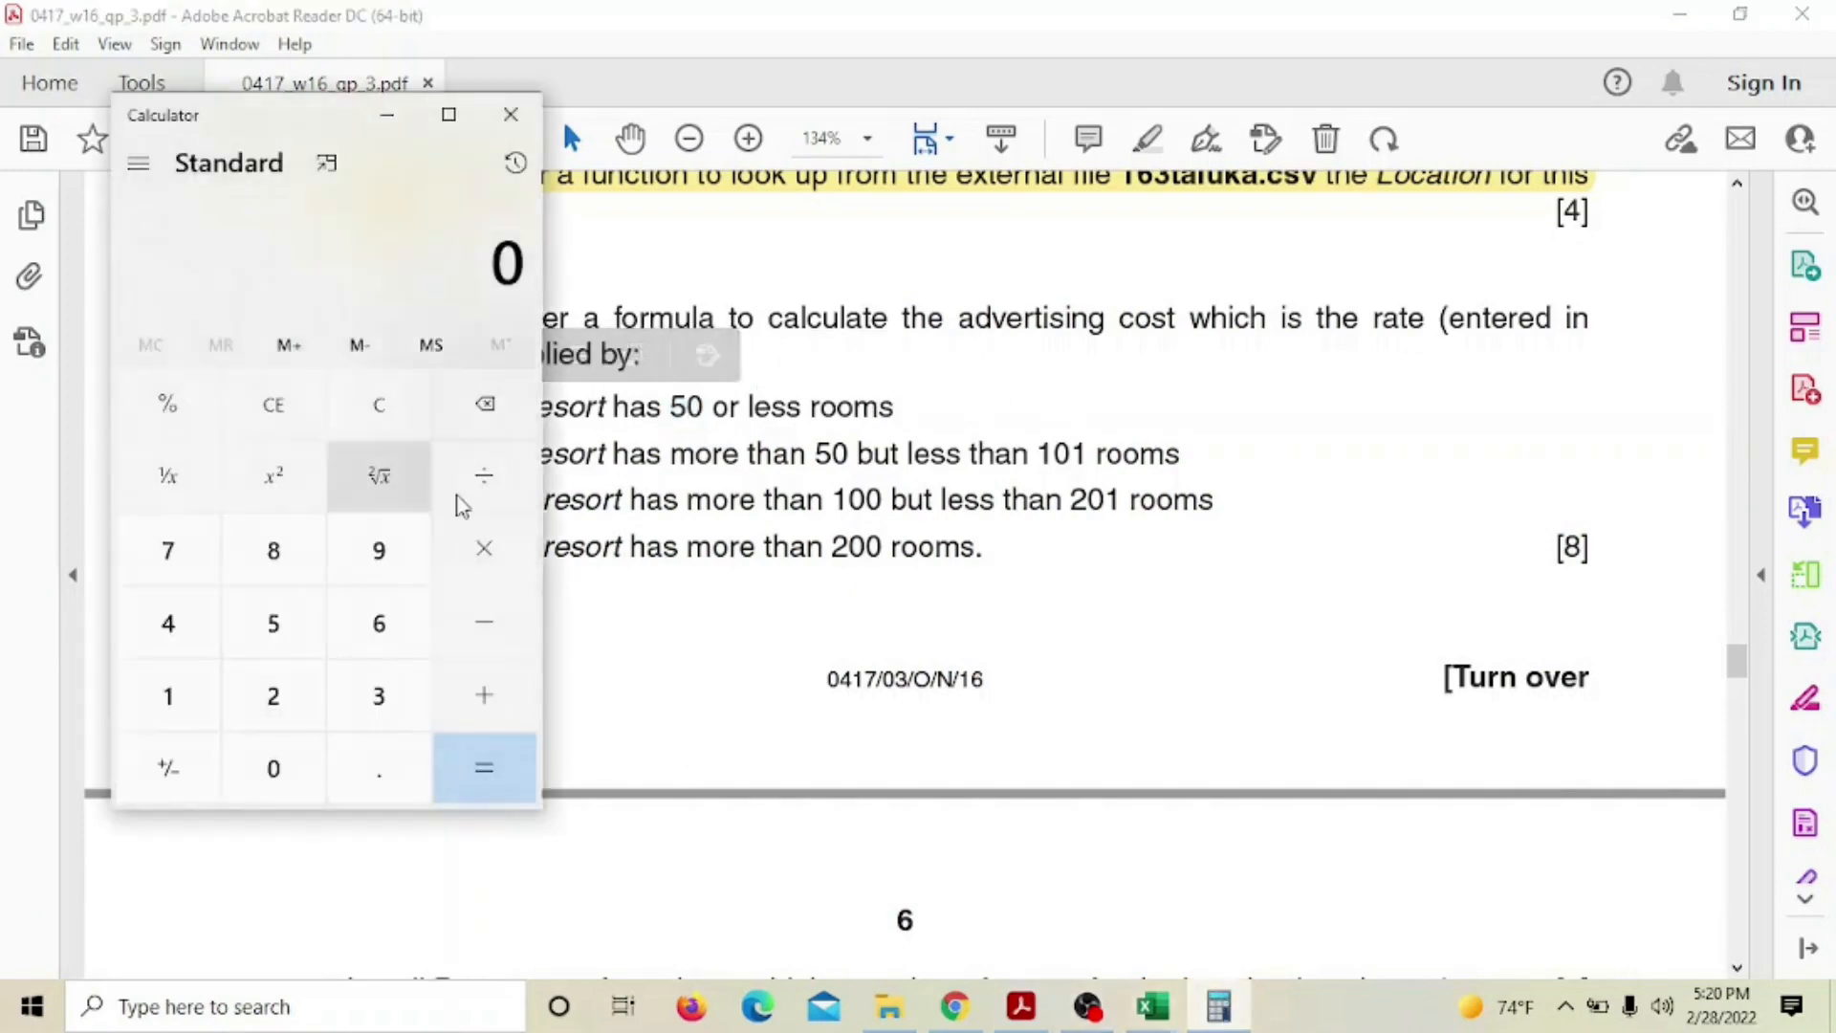
pyautogui.click(189, 703)
pyautogui.click(270, 698)
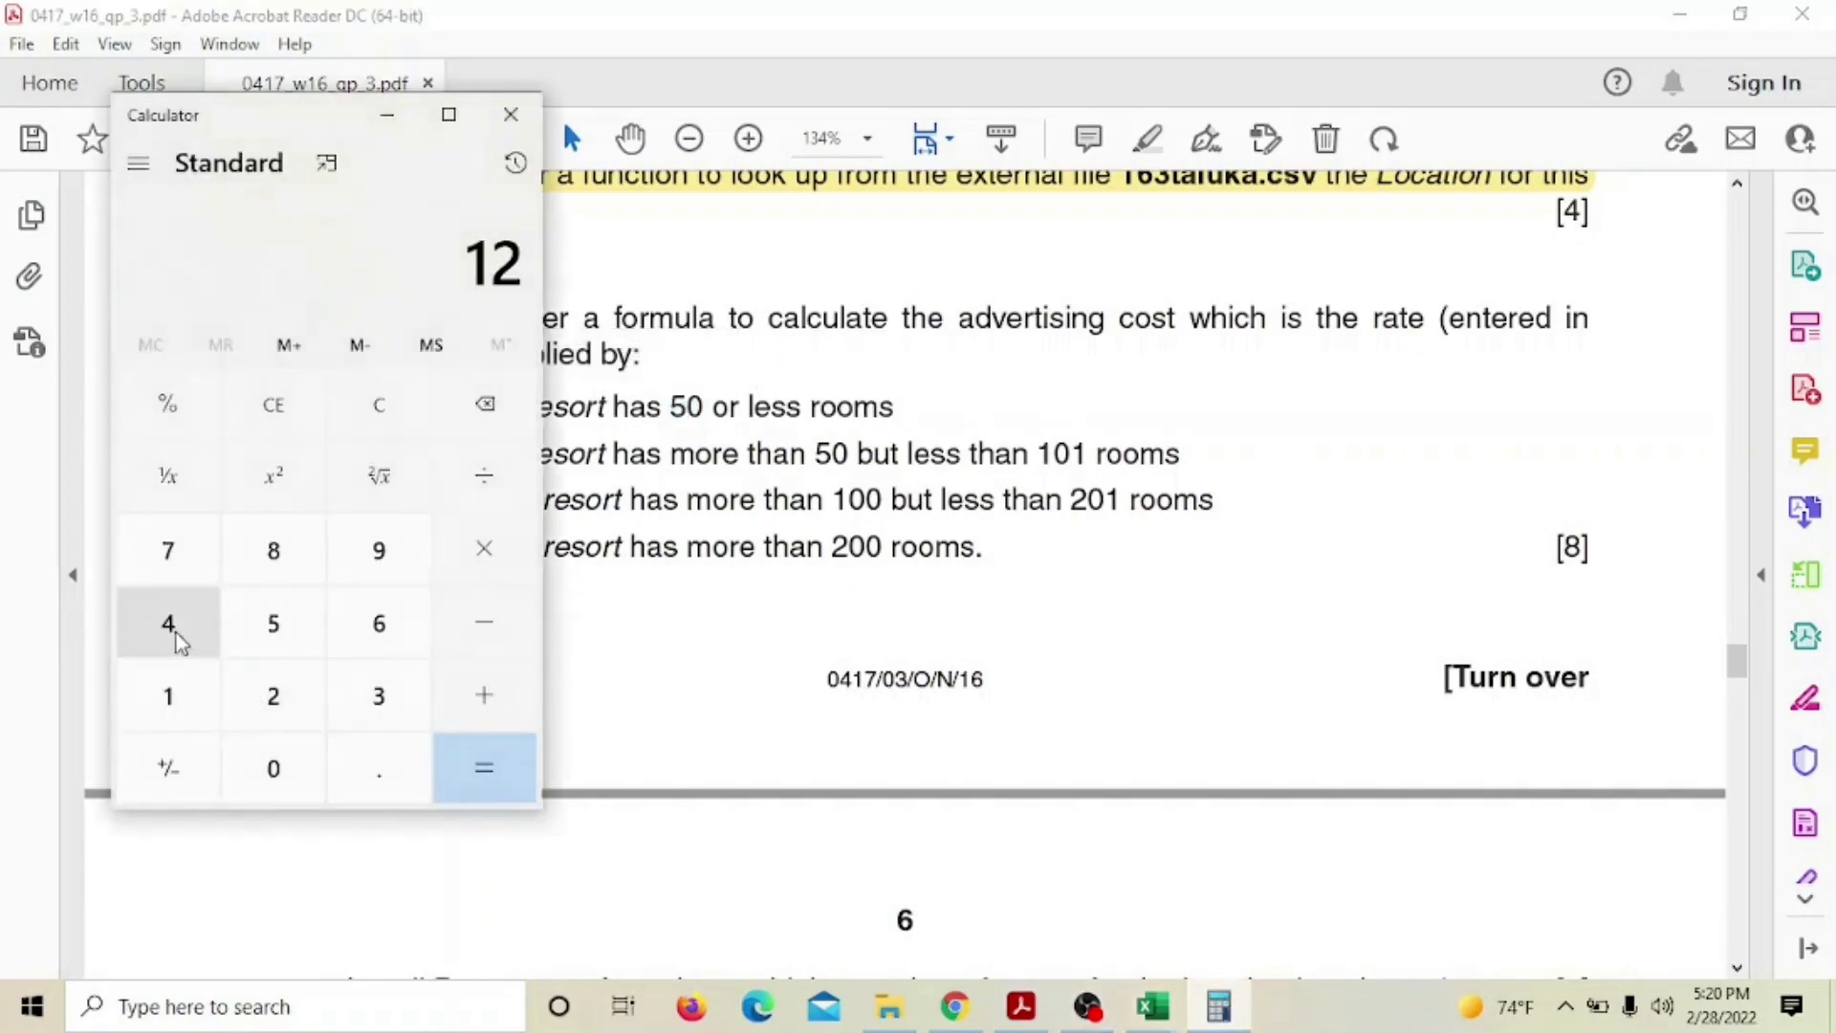
pyautogui.click(174, 630)
pyautogui.click(388, 784)
pyautogui.click(273, 693)
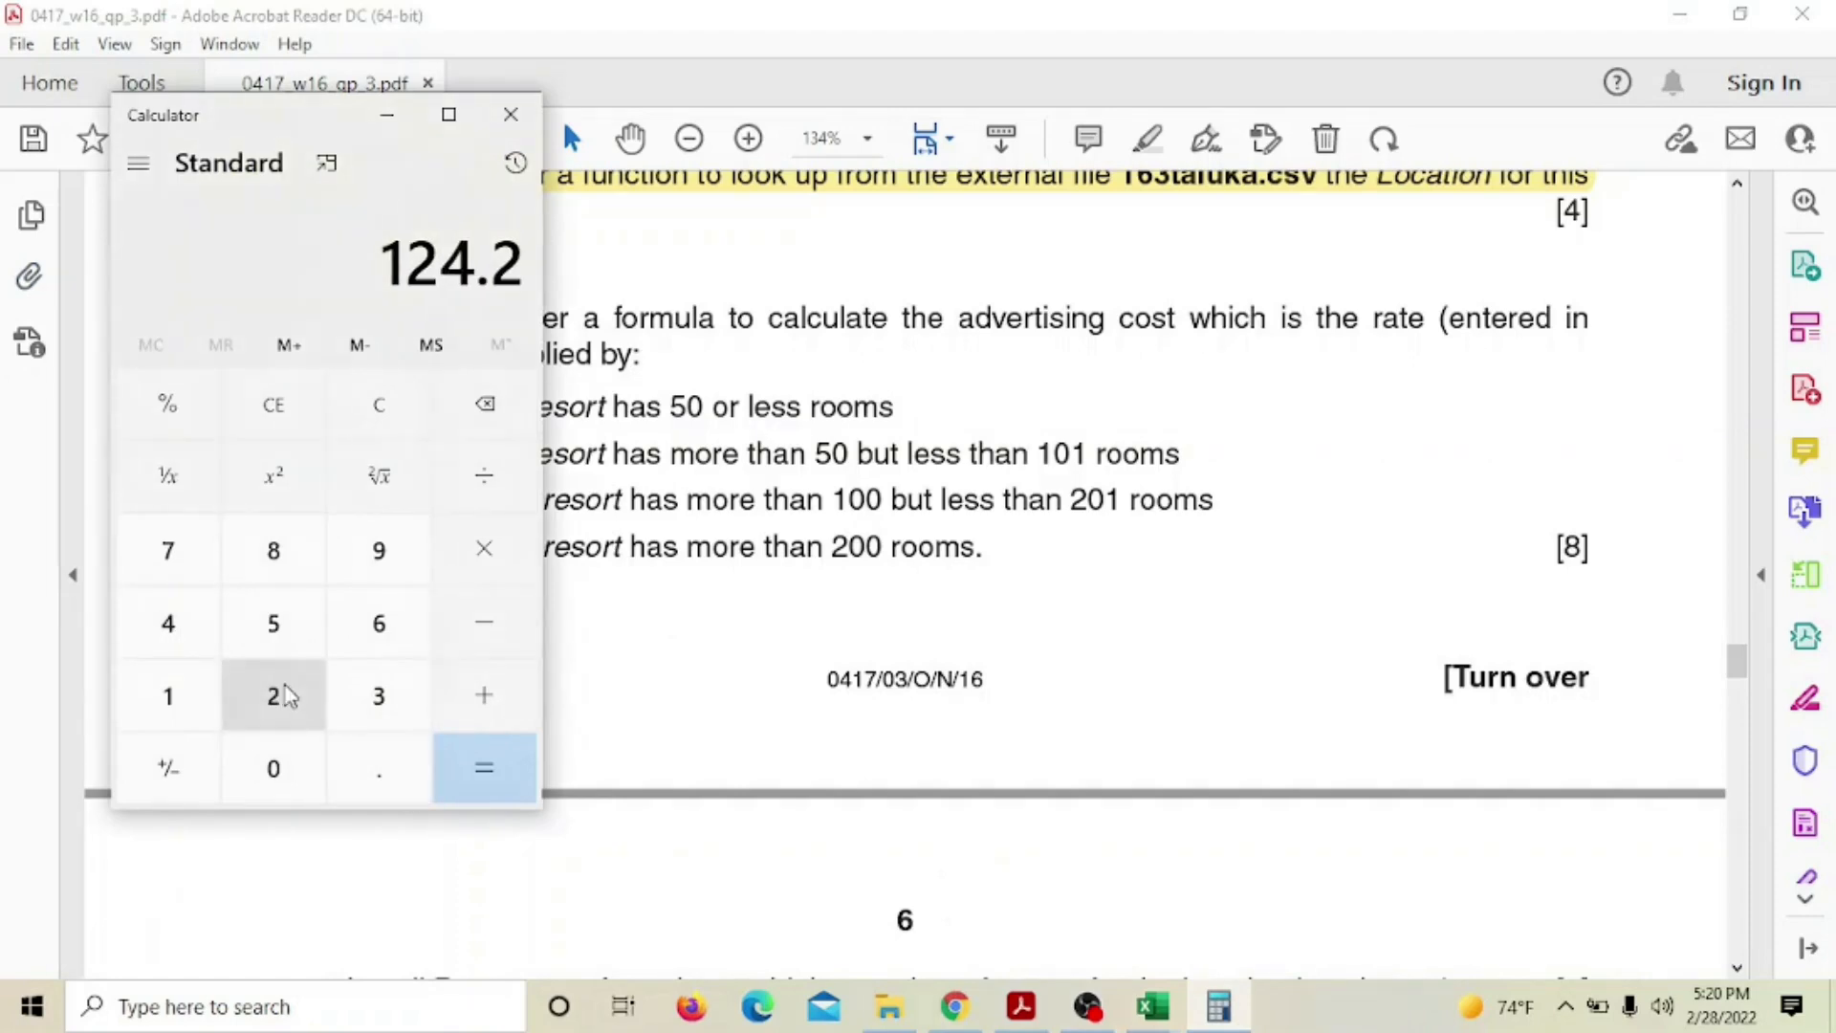
pyautogui.click(496, 564)
pyautogui.click(325, 693)
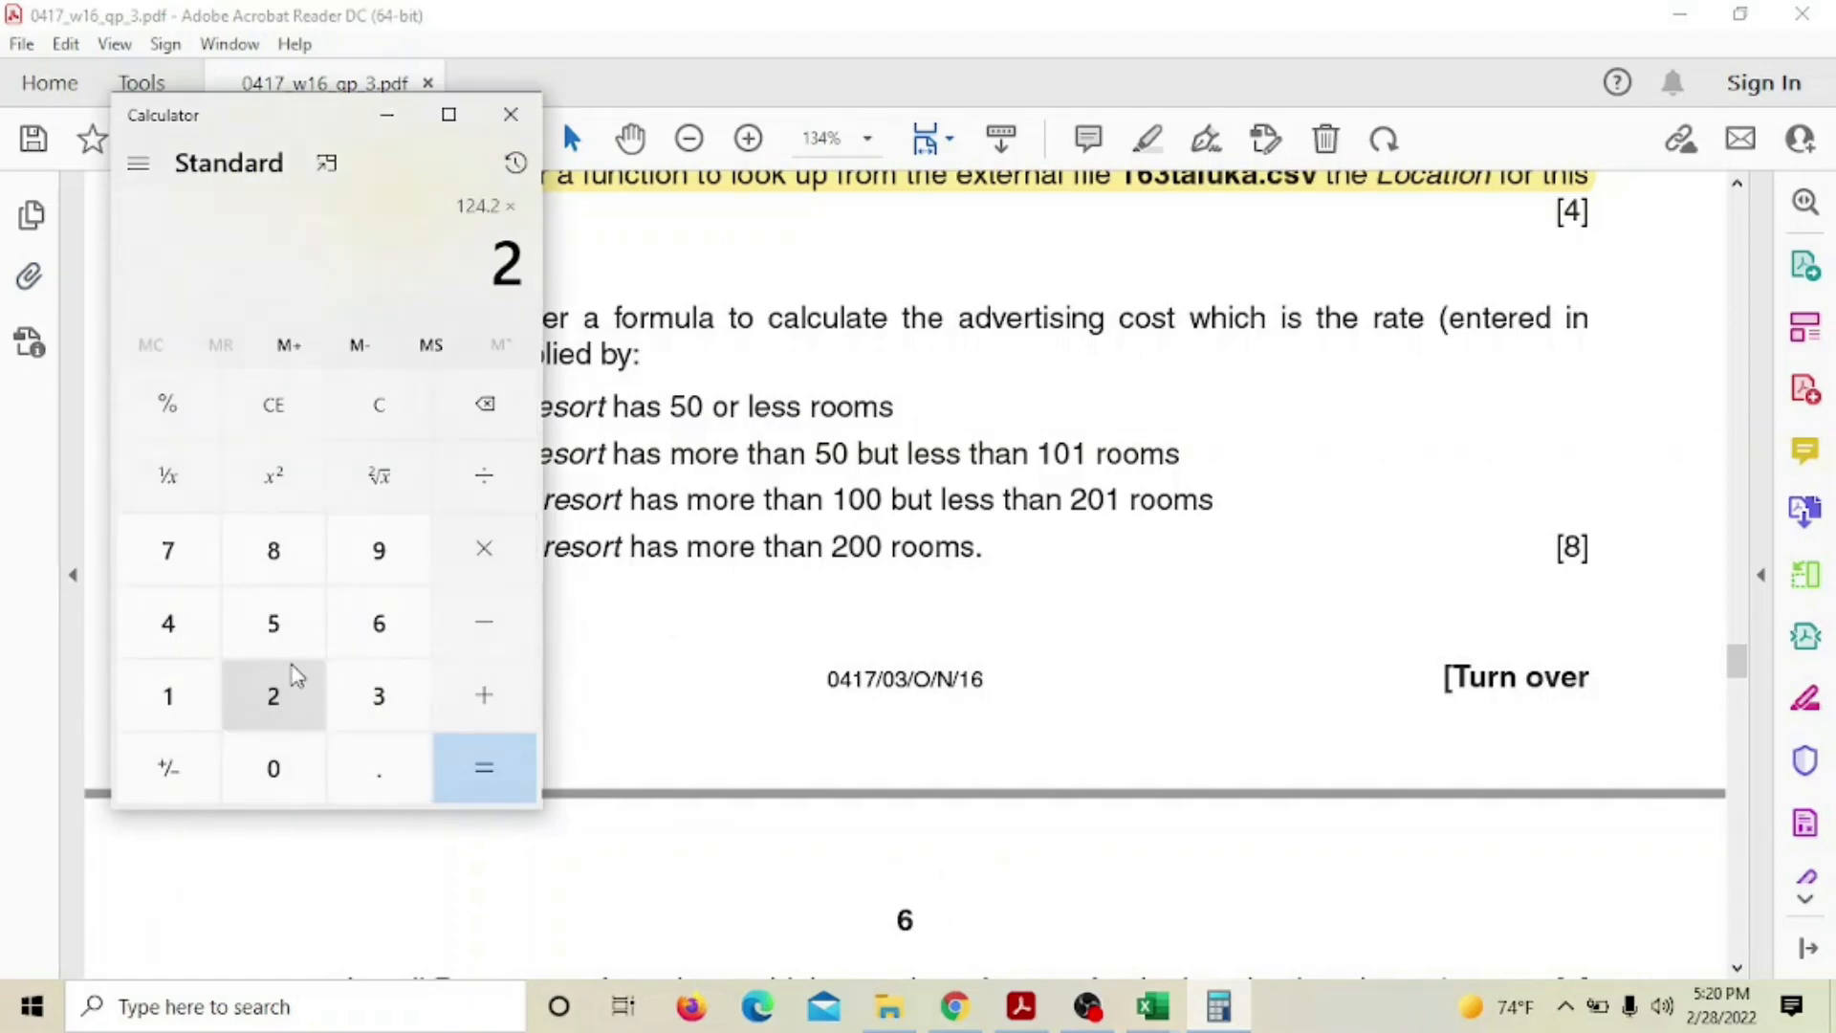
pyautogui.click(287, 627)
pyautogui.click(496, 767)
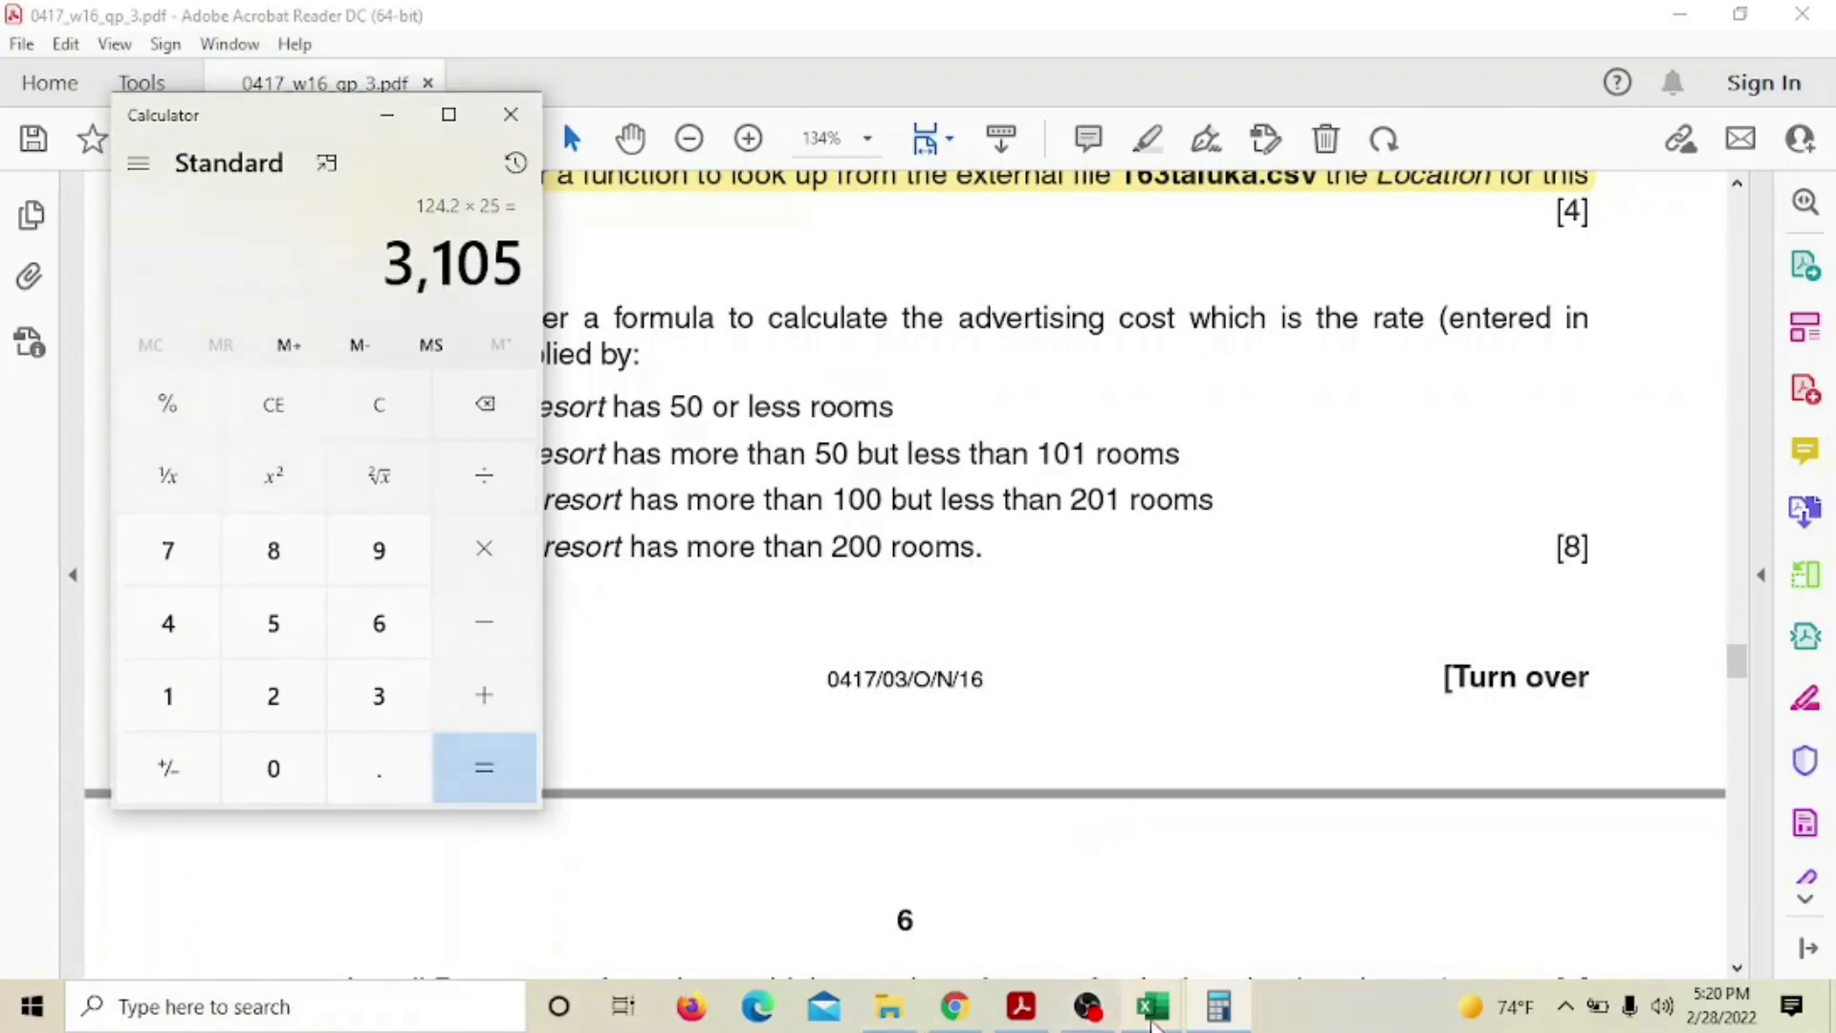
pyautogui.moveTo(1152, 1005)
pyautogui.click(1052, 904)
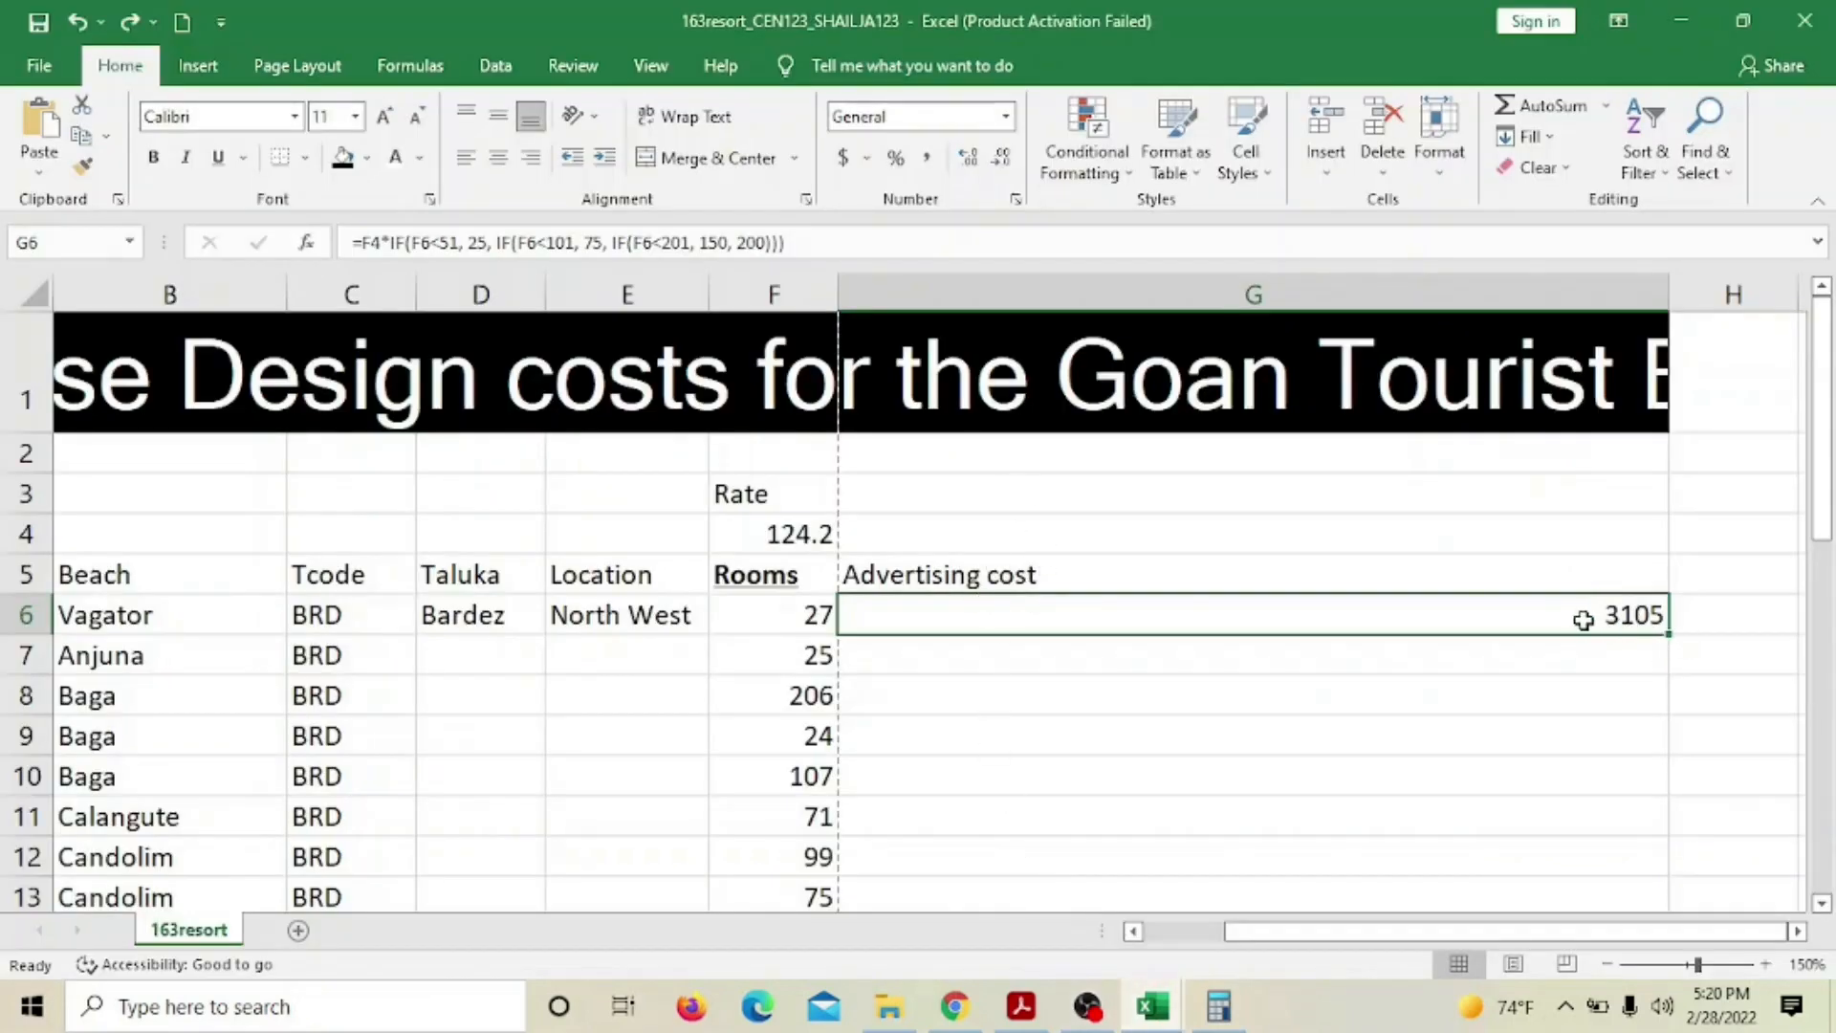
# Check Baga's 206 rooms in F8, then minimize Excel to reveal question 20
pyautogui.click(798, 697)
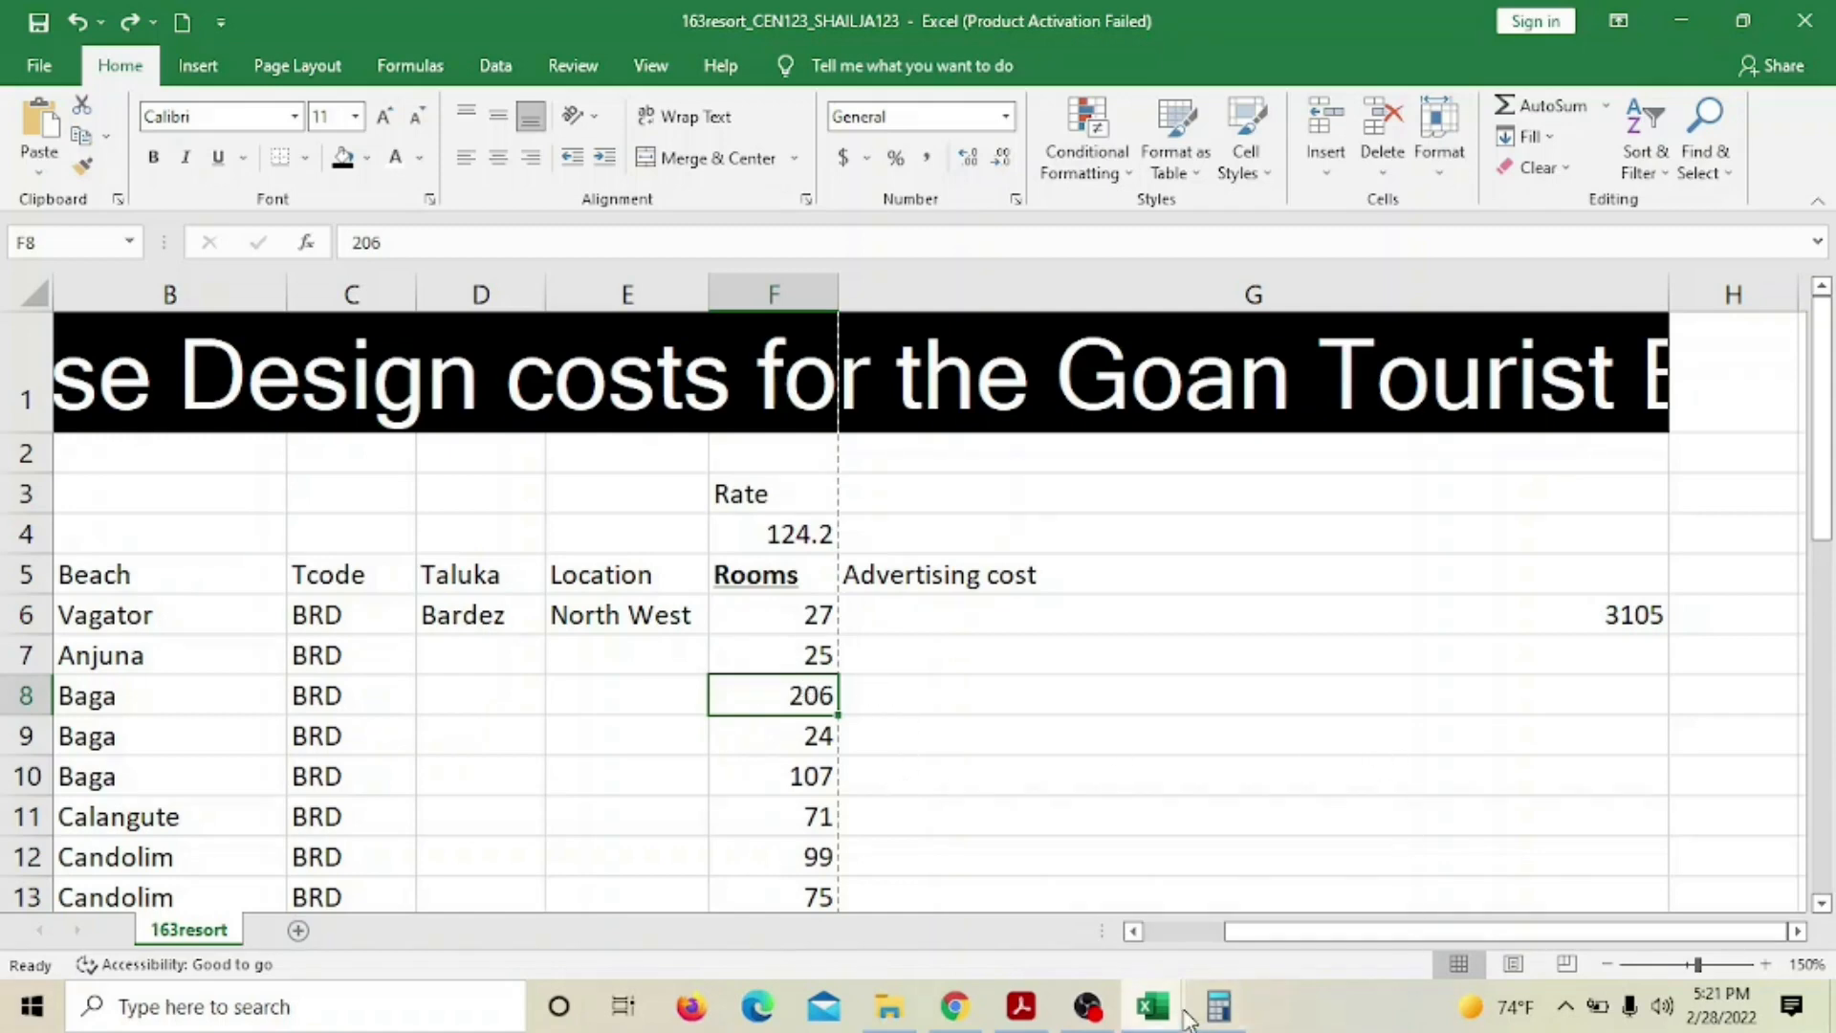
pyautogui.click(1152, 1009)
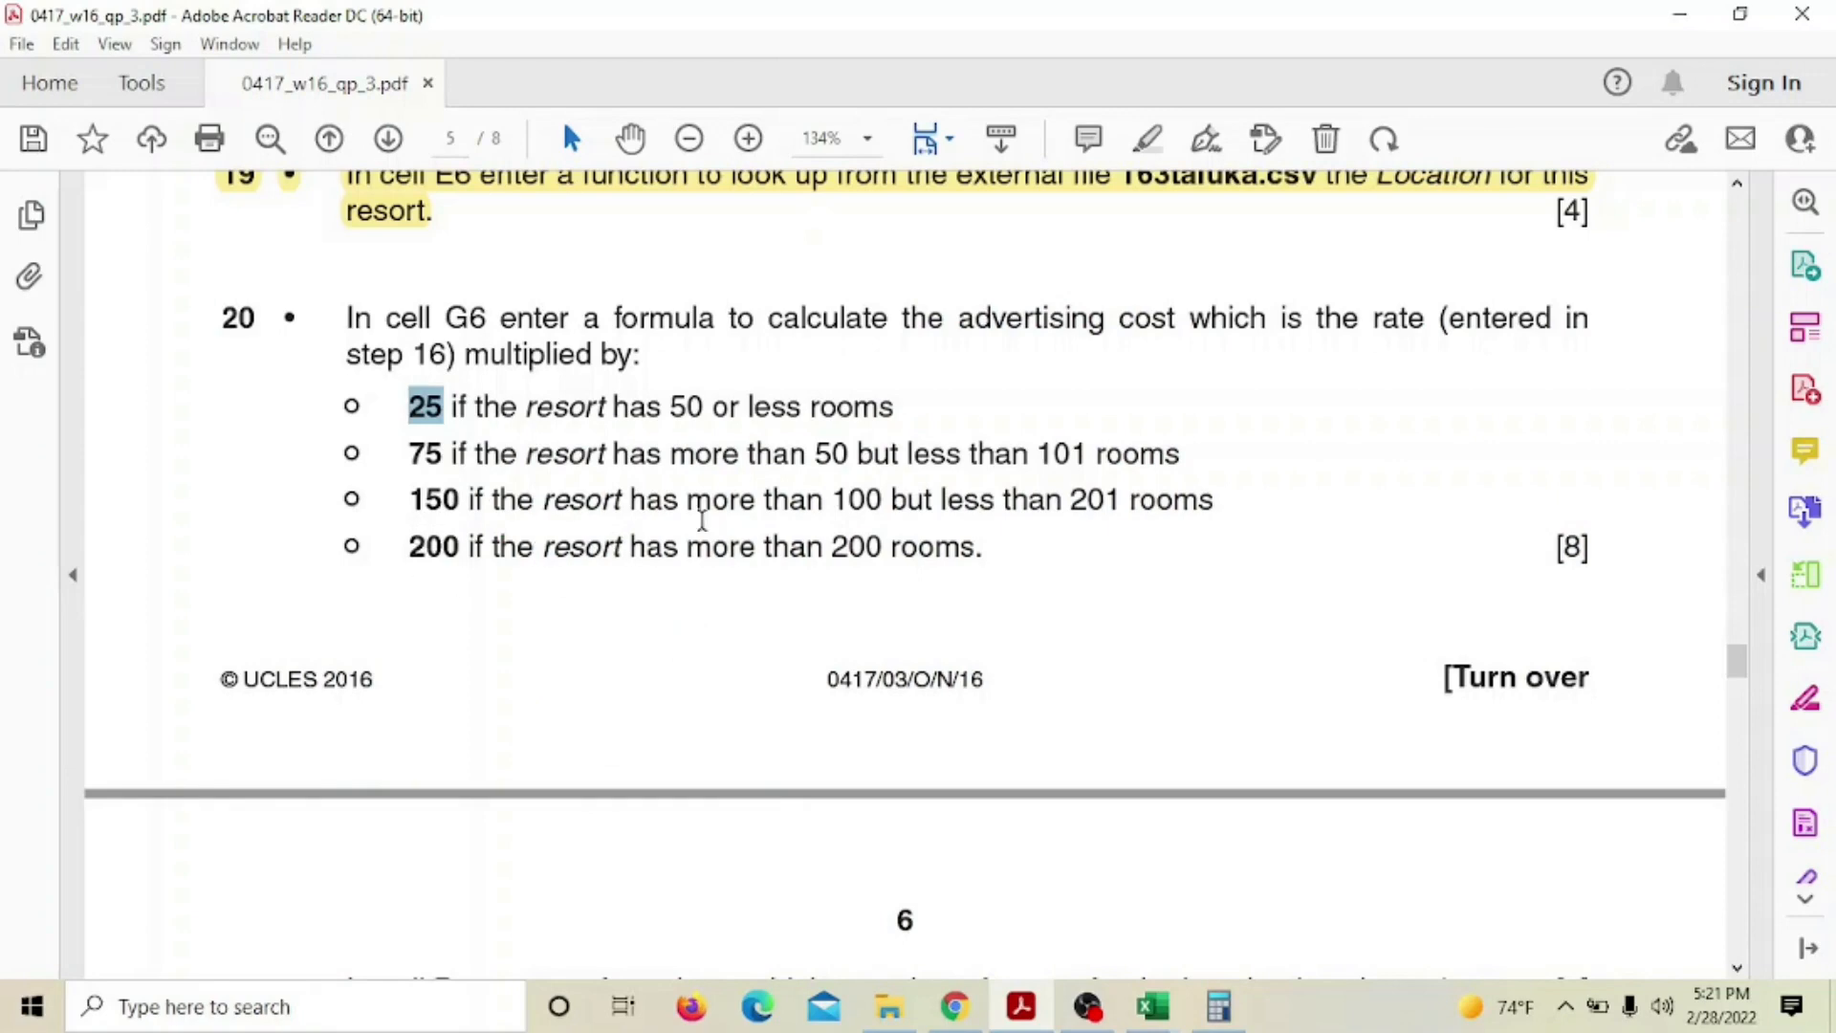
# Select the 200-room threshold and 200 multiplier in question 20, then return to the workbook
pyautogui.moveTo(830, 543); pyautogui.dragTo(876, 541)
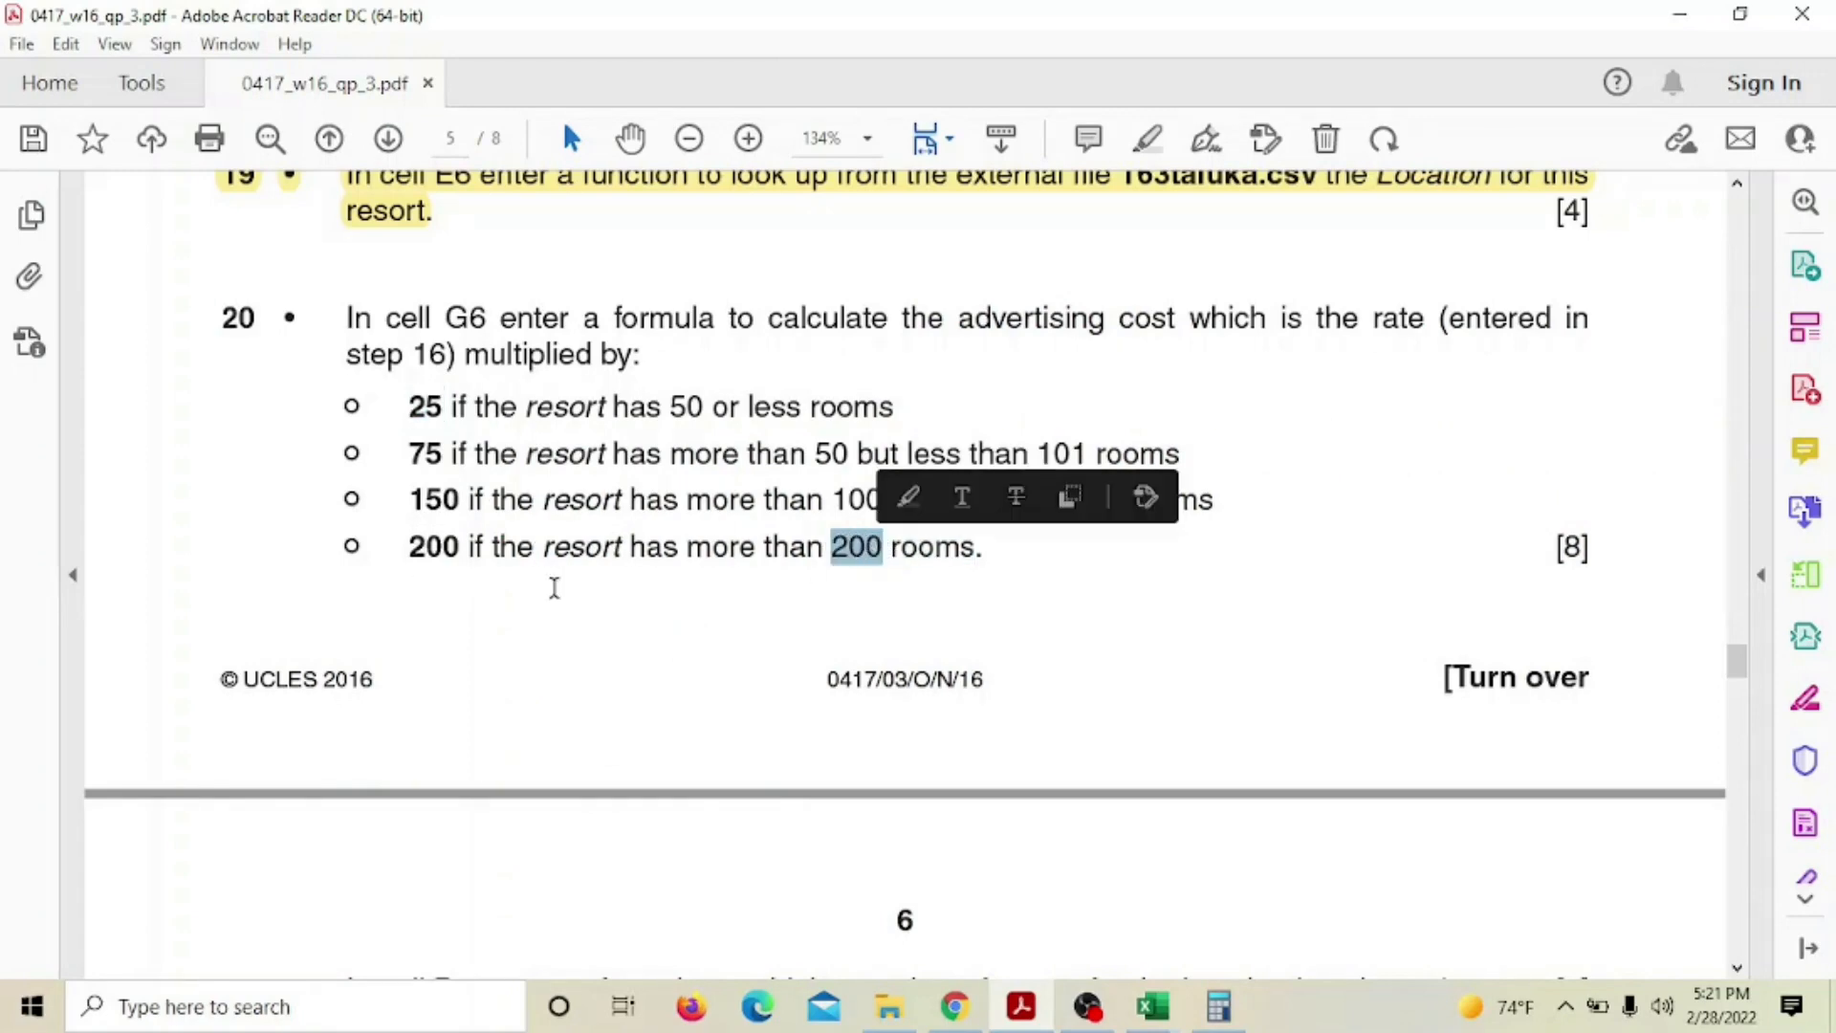
pyautogui.moveTo(407, 547); pyautogui.dragTo(453, 547)
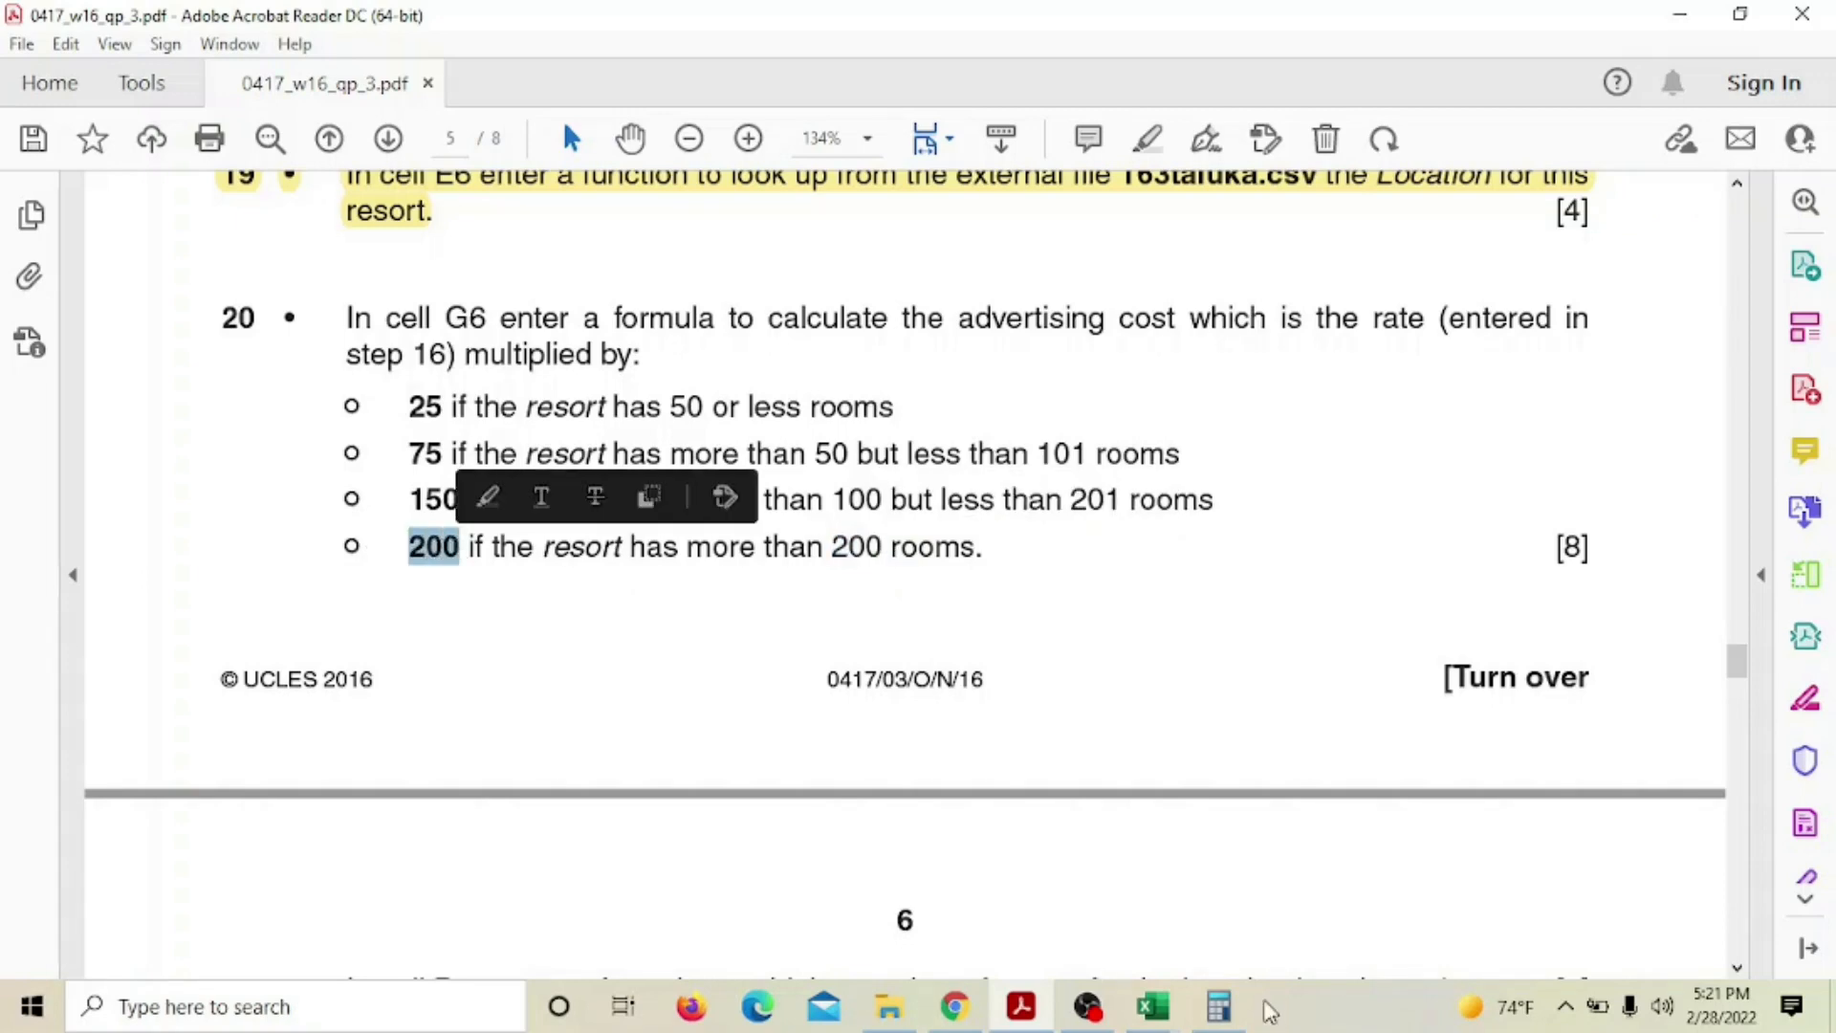
pyautogui.moveTo(1152, 1006)
pyautogui.click(1084, 915)
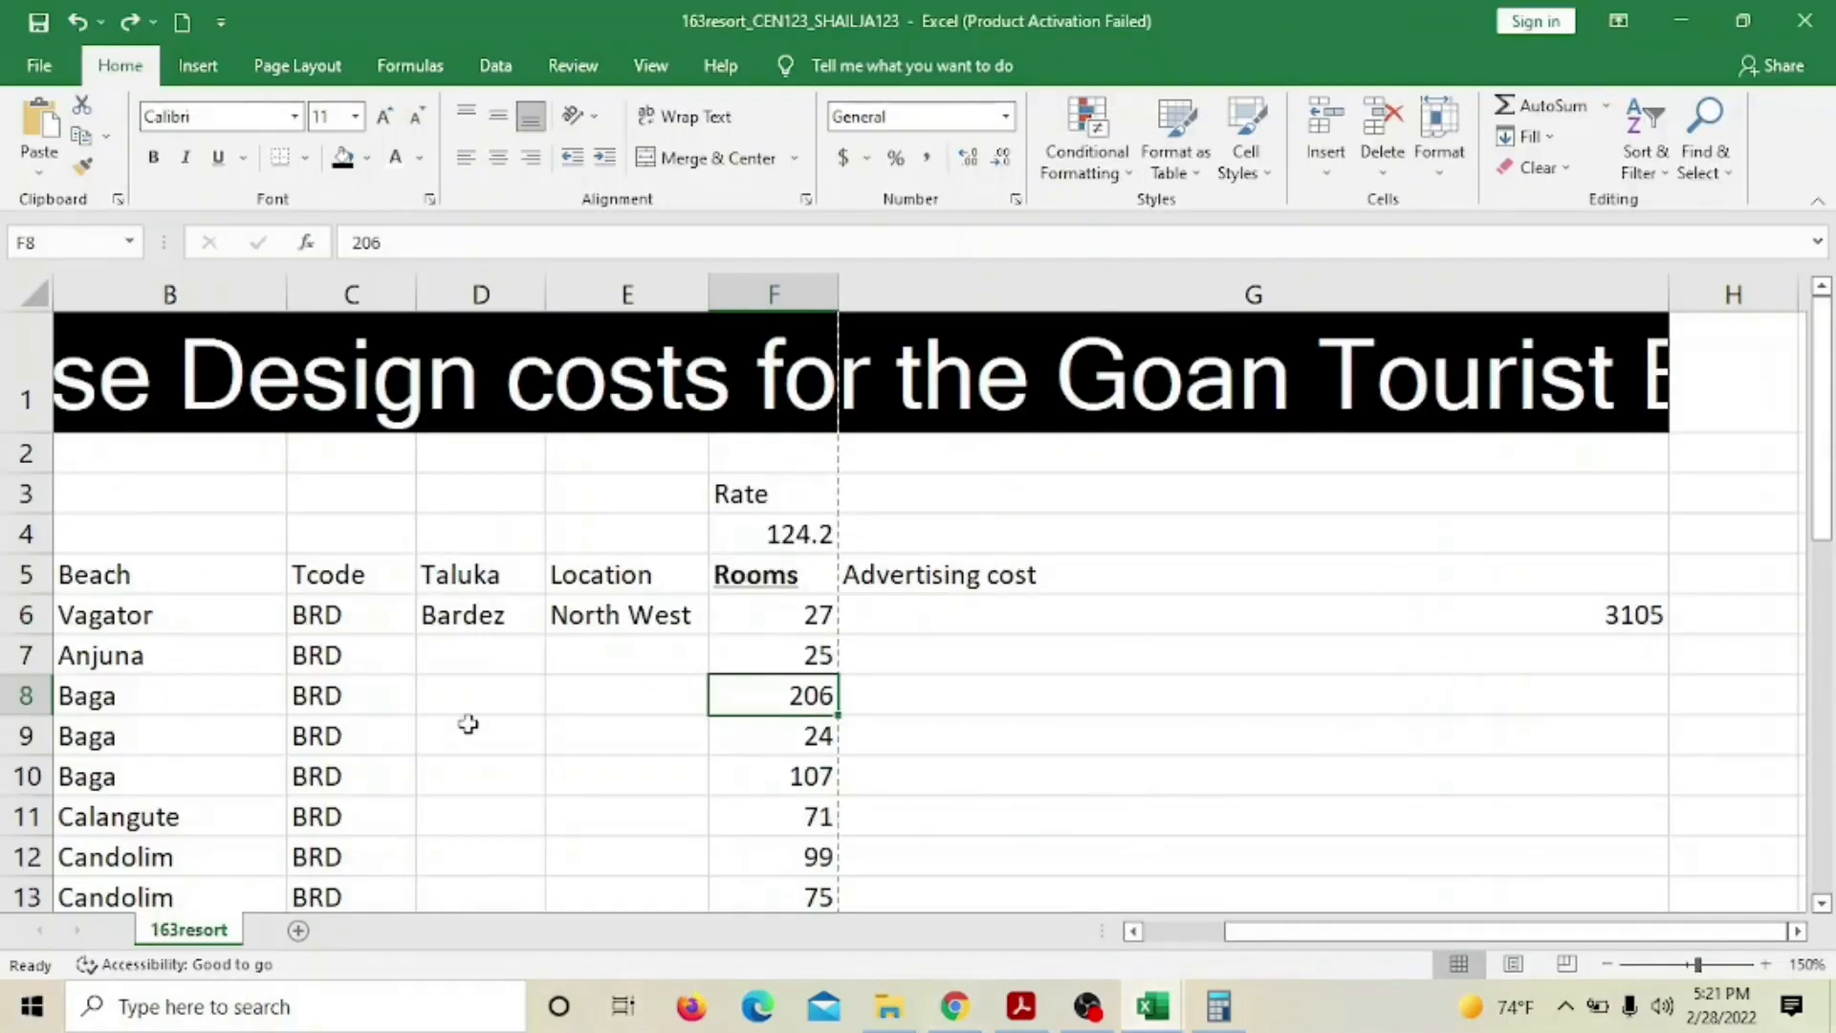
# Clear Calculator and compute 124.2 × 200 = 24,840 for Baga, then return to Excel
pyautogui.click(1217, 1006)
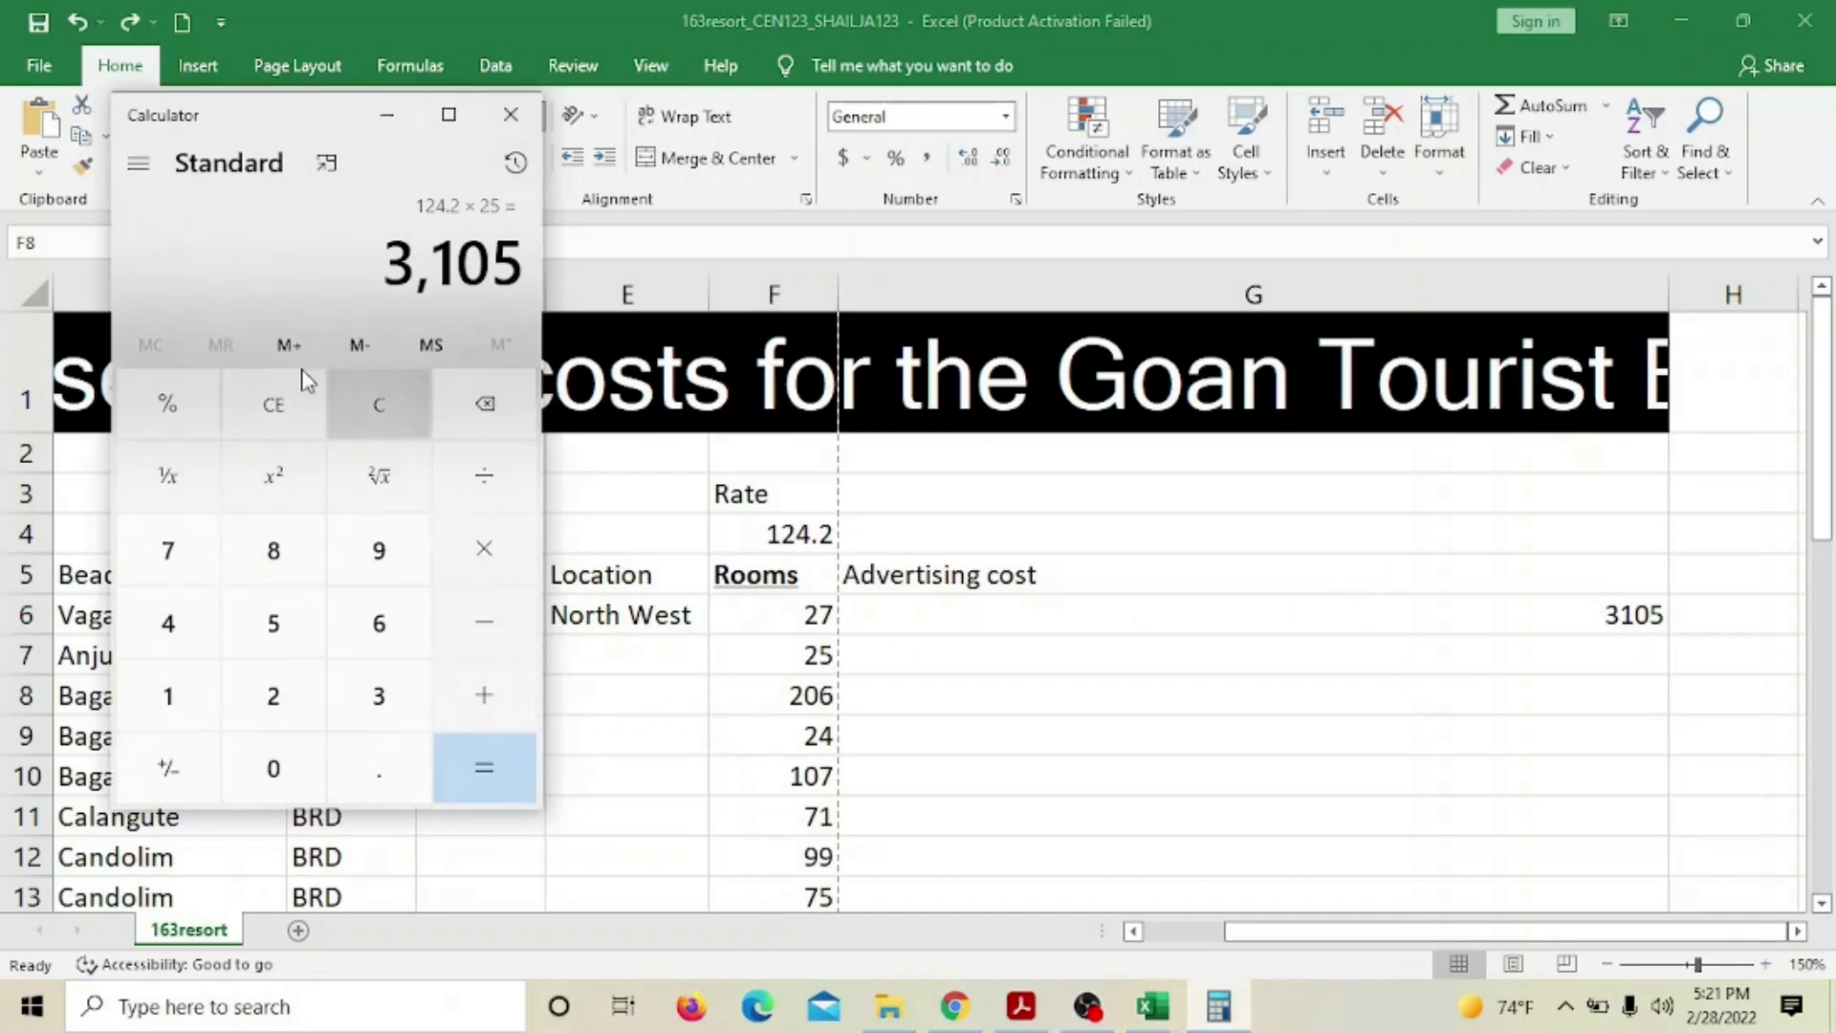
pyautogui.click(361, 402)
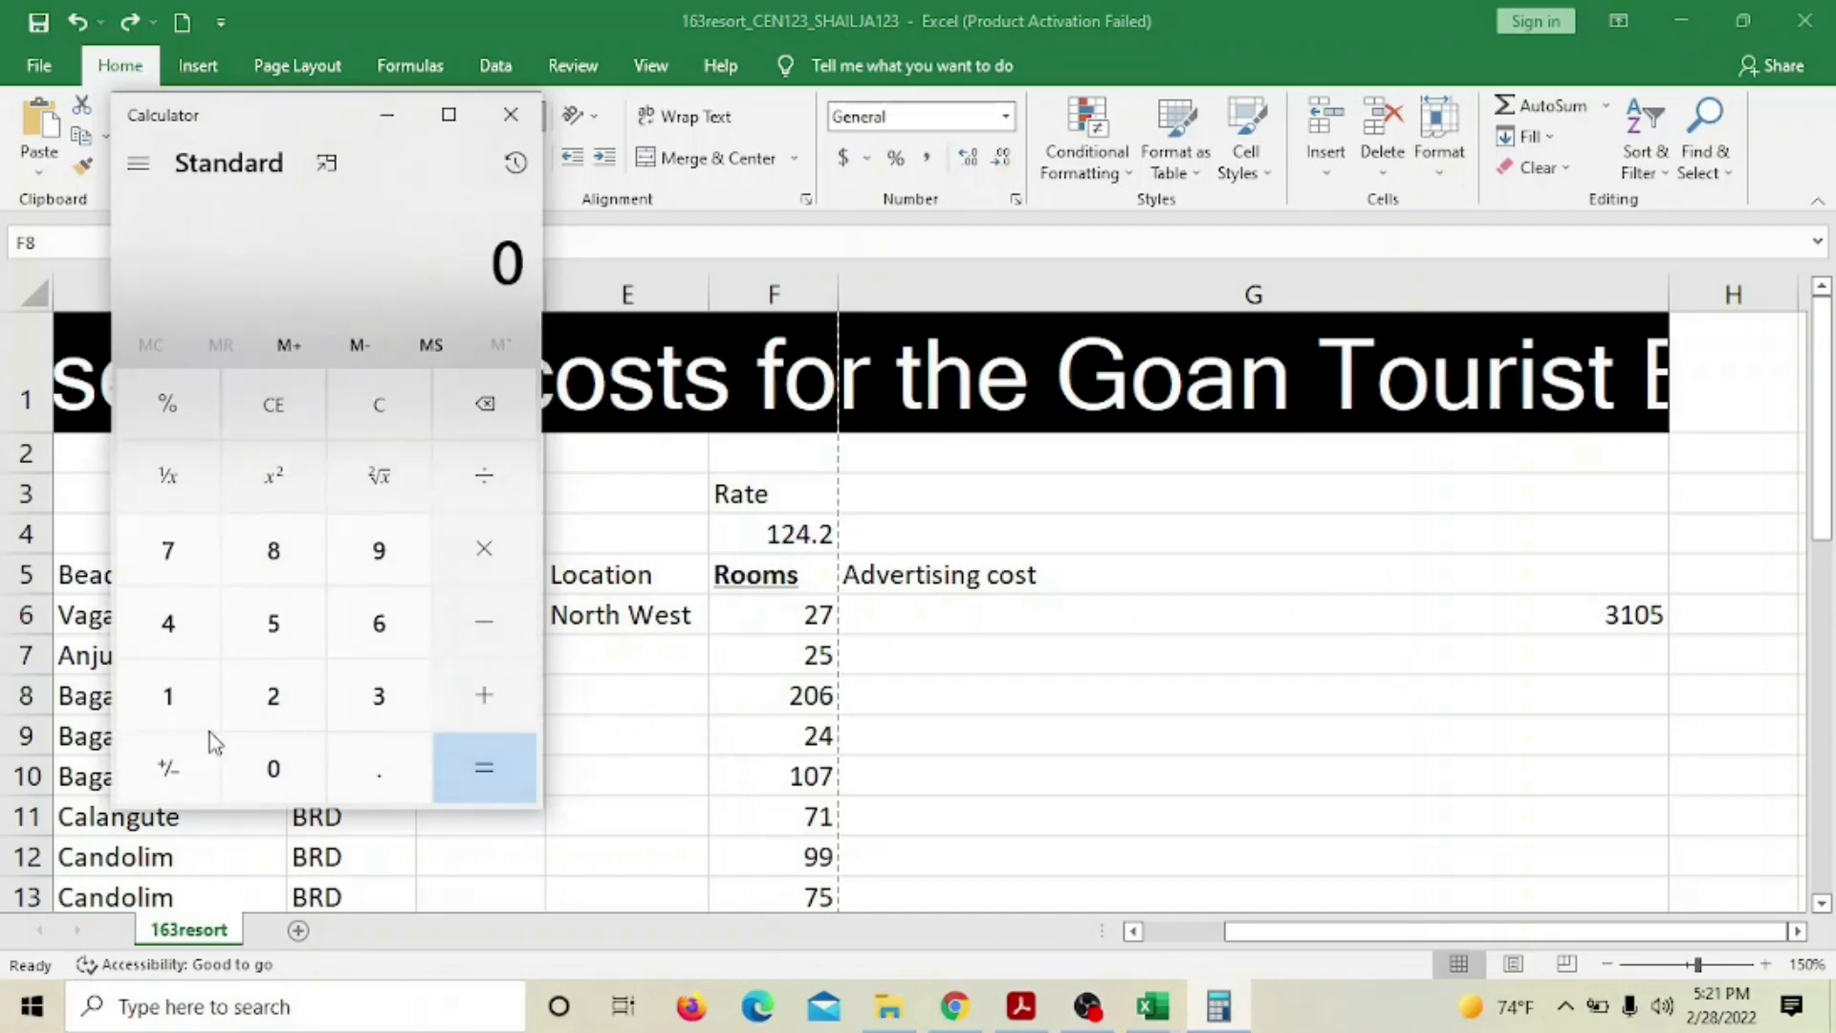
pyautogui.click(206, 707)
pyautogui.click(235, 693)
pyautogui.click(210, 626)
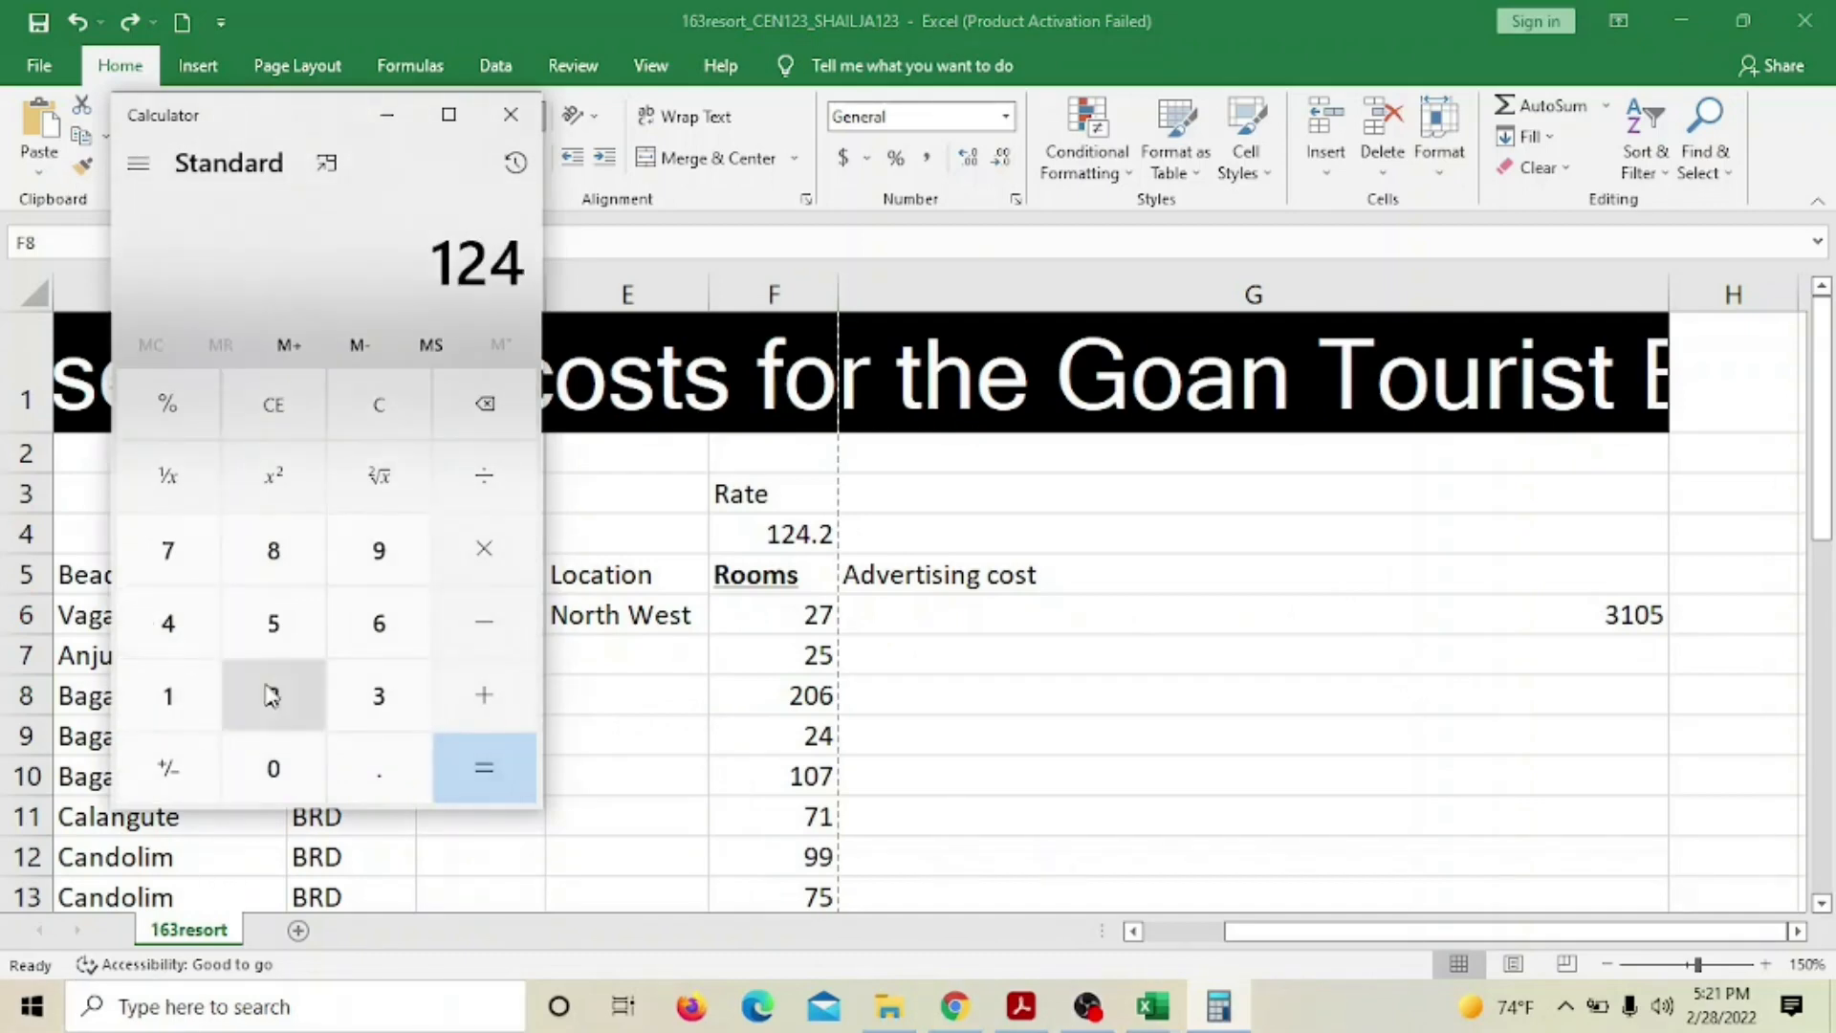
pyautogui.click(346, 777)
pyautogui.click(271, 697)
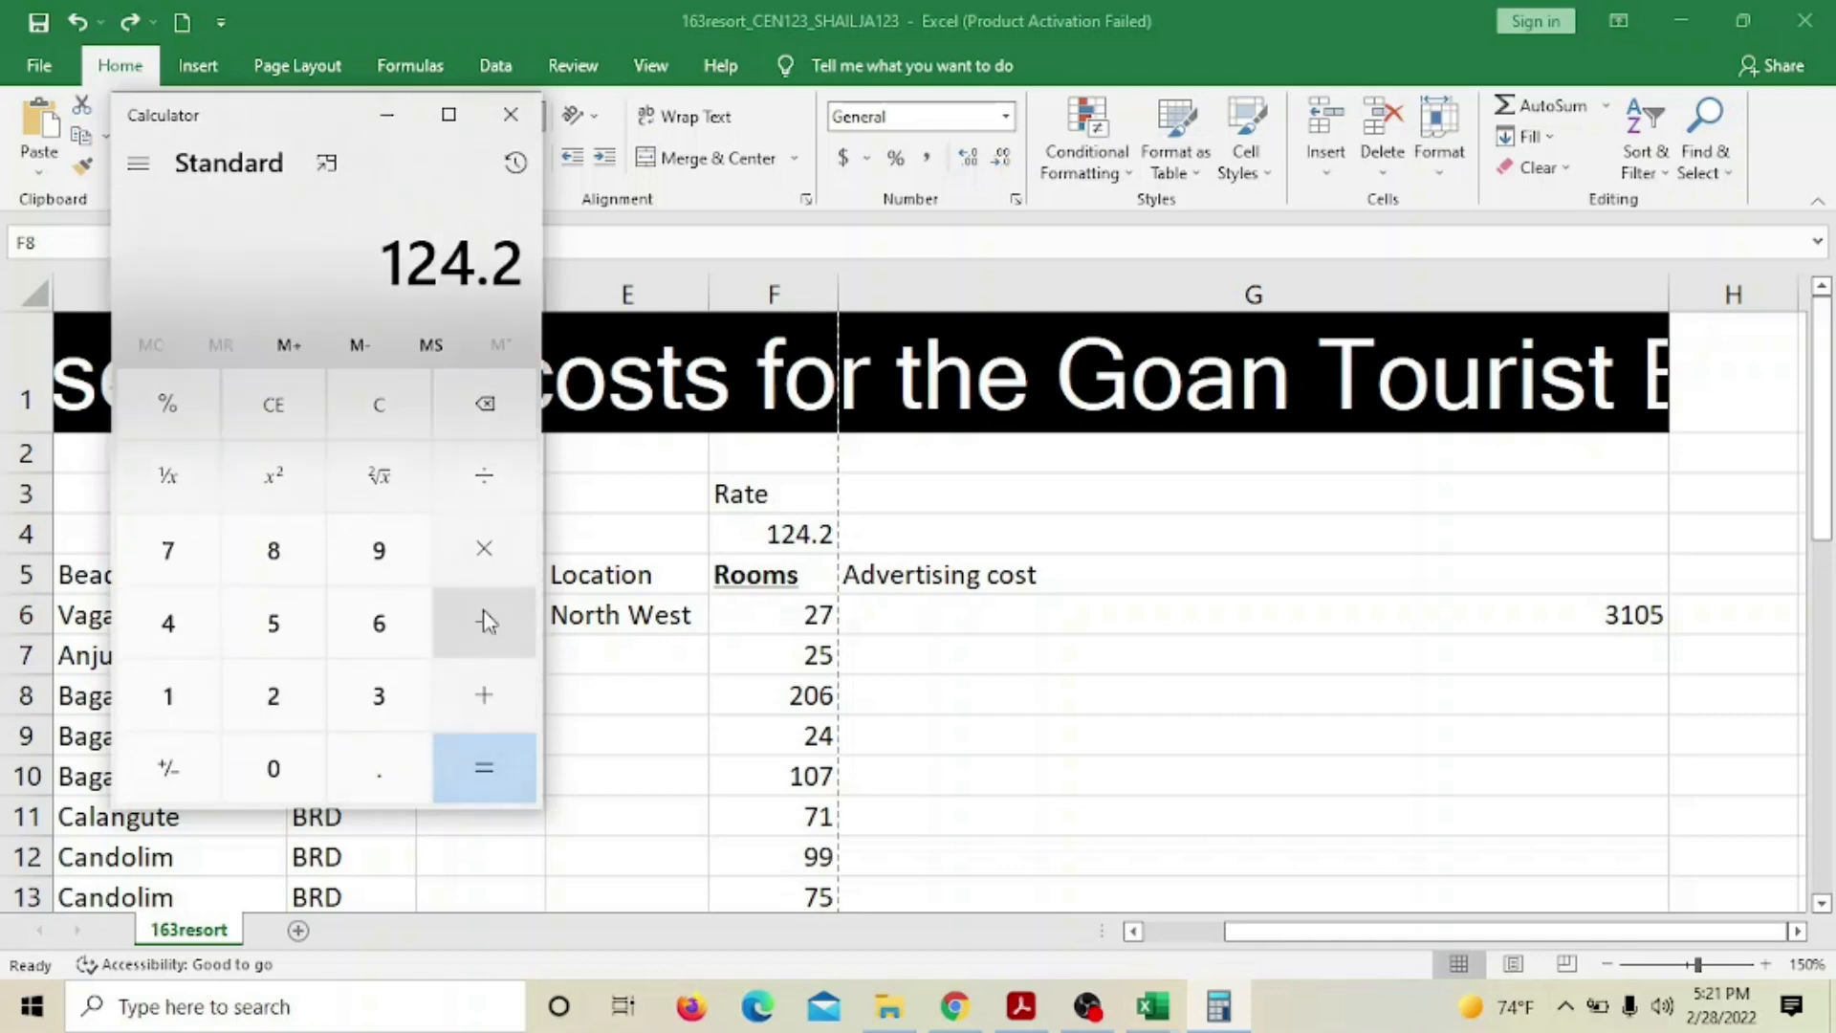
pyautogui.click(483, 553)
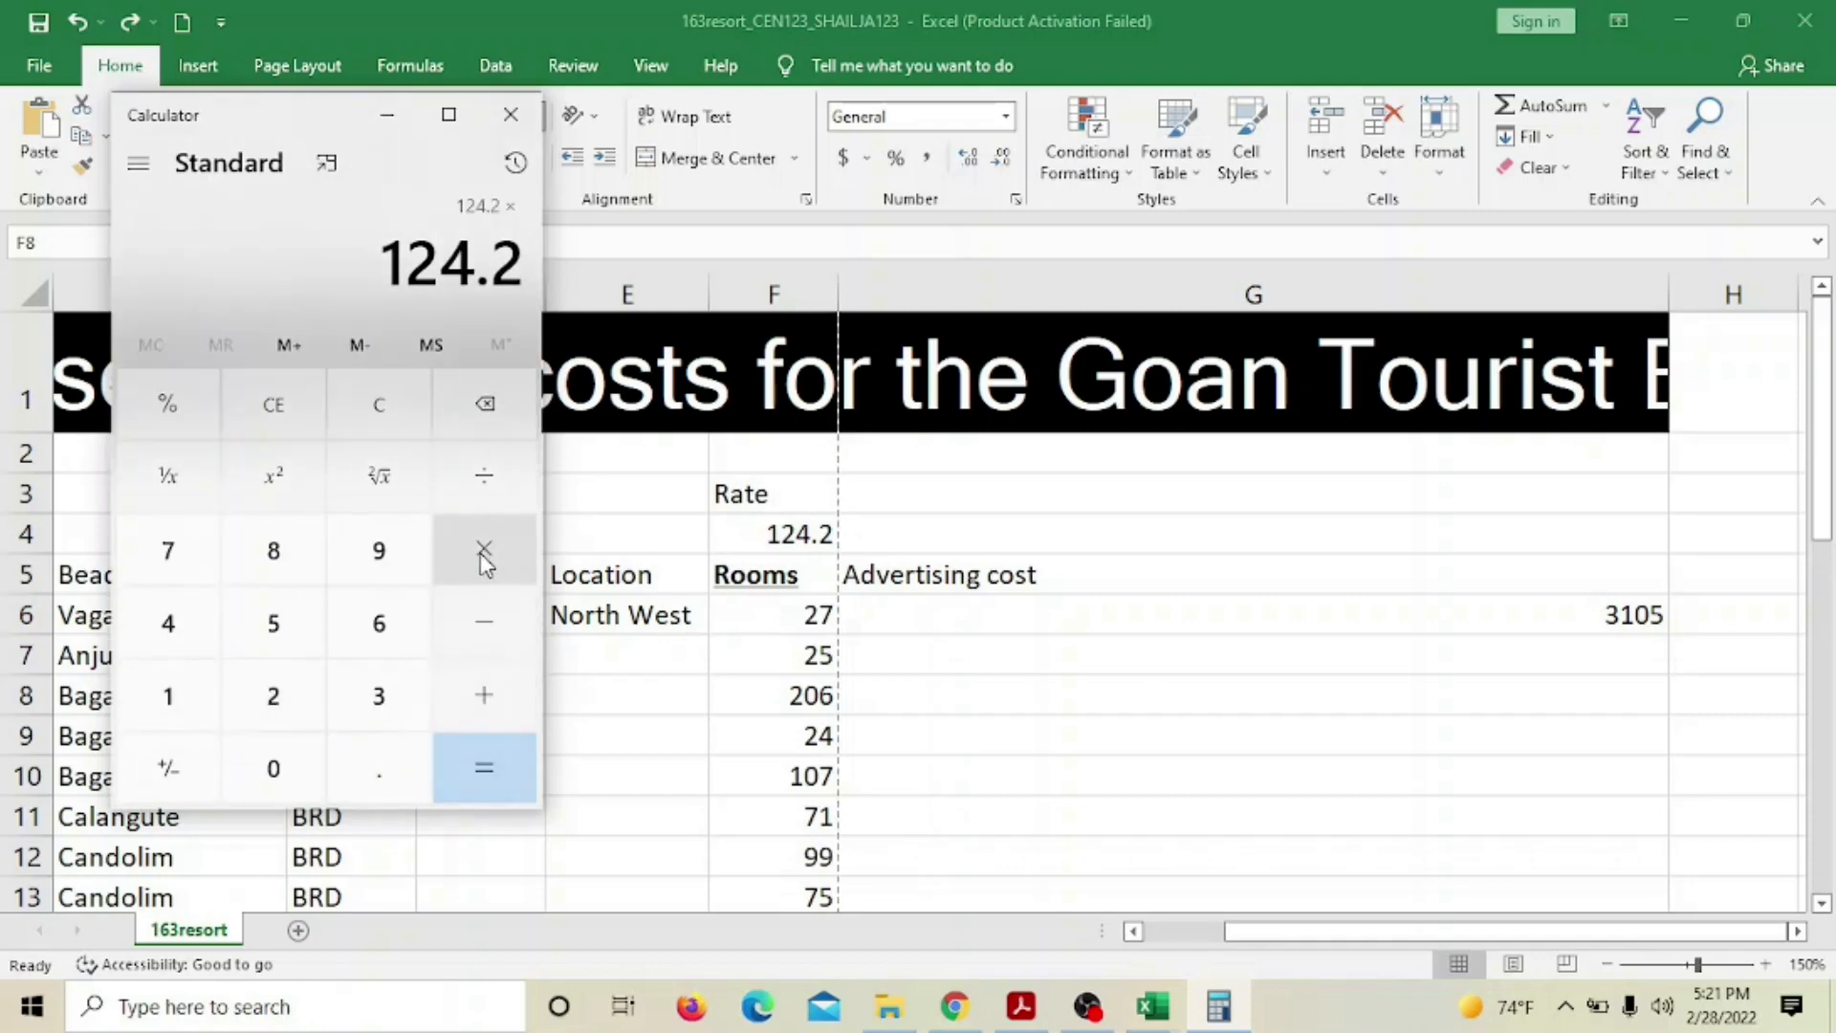
pyautogui.click(272, 697)
pyautogui.click(272, 767)
pyautogui.click(272, 768)
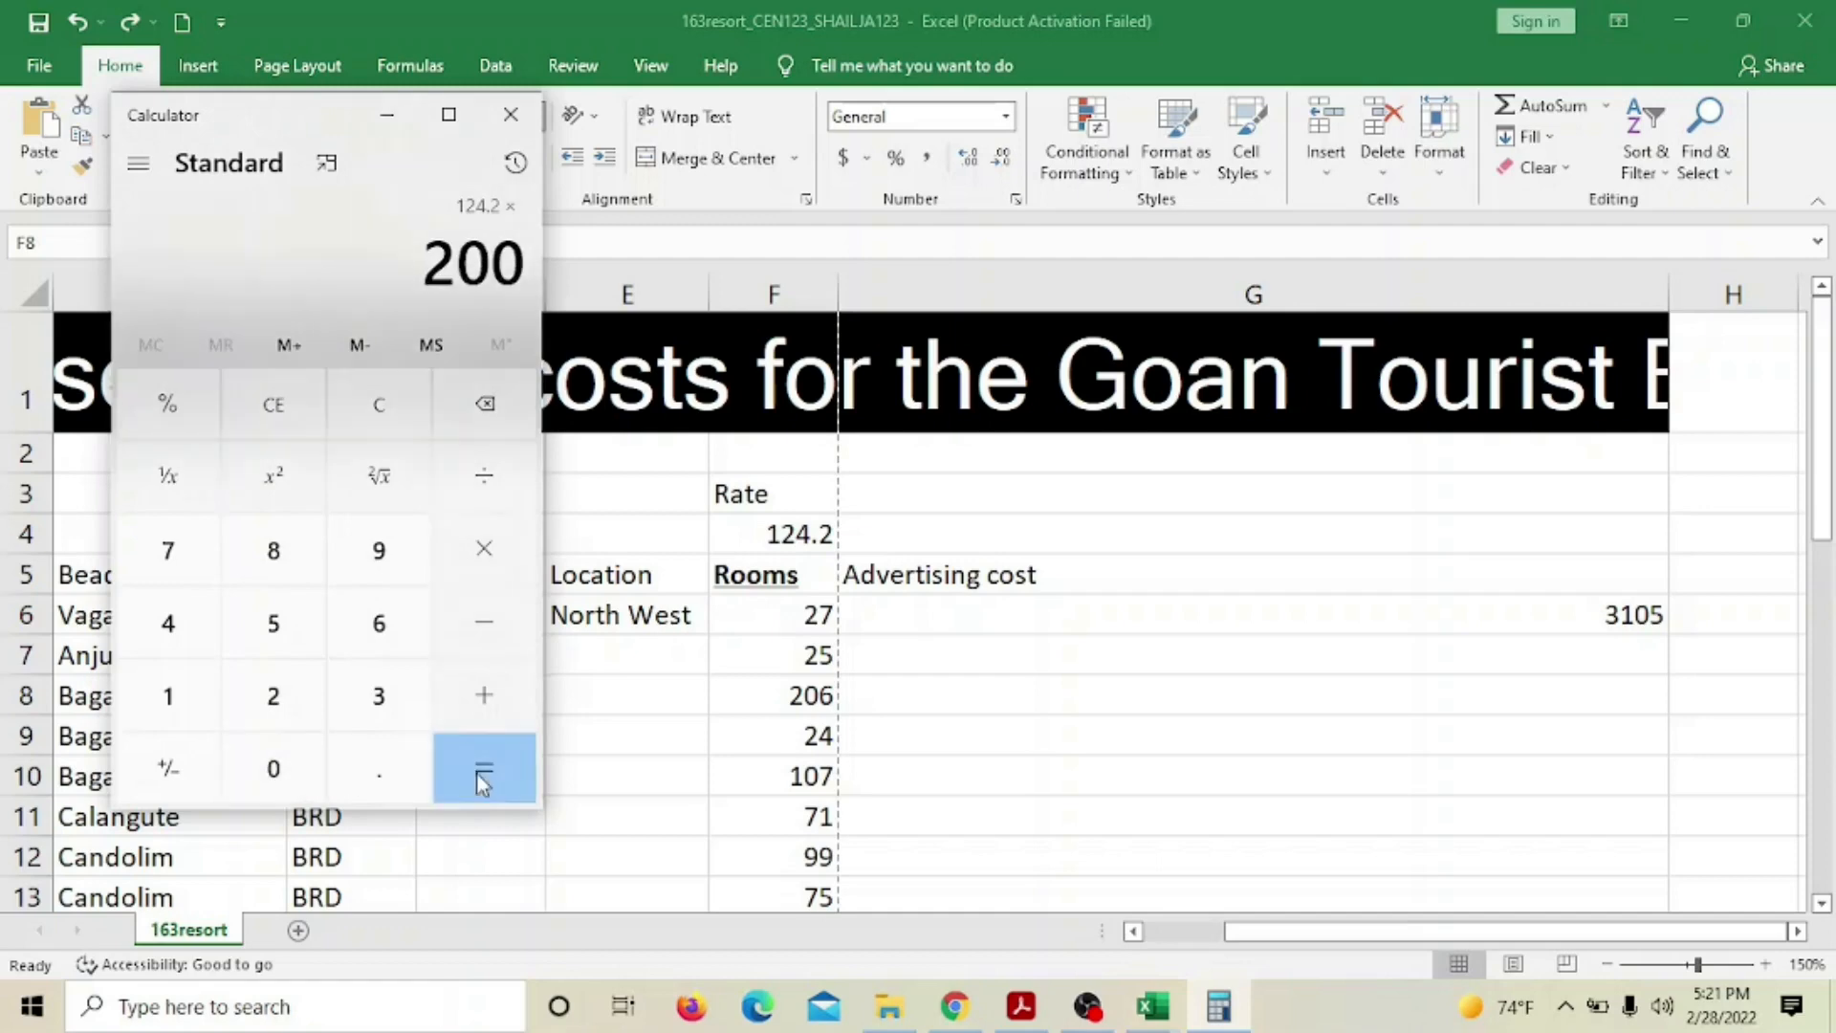
pyautogui.click(483, 782)
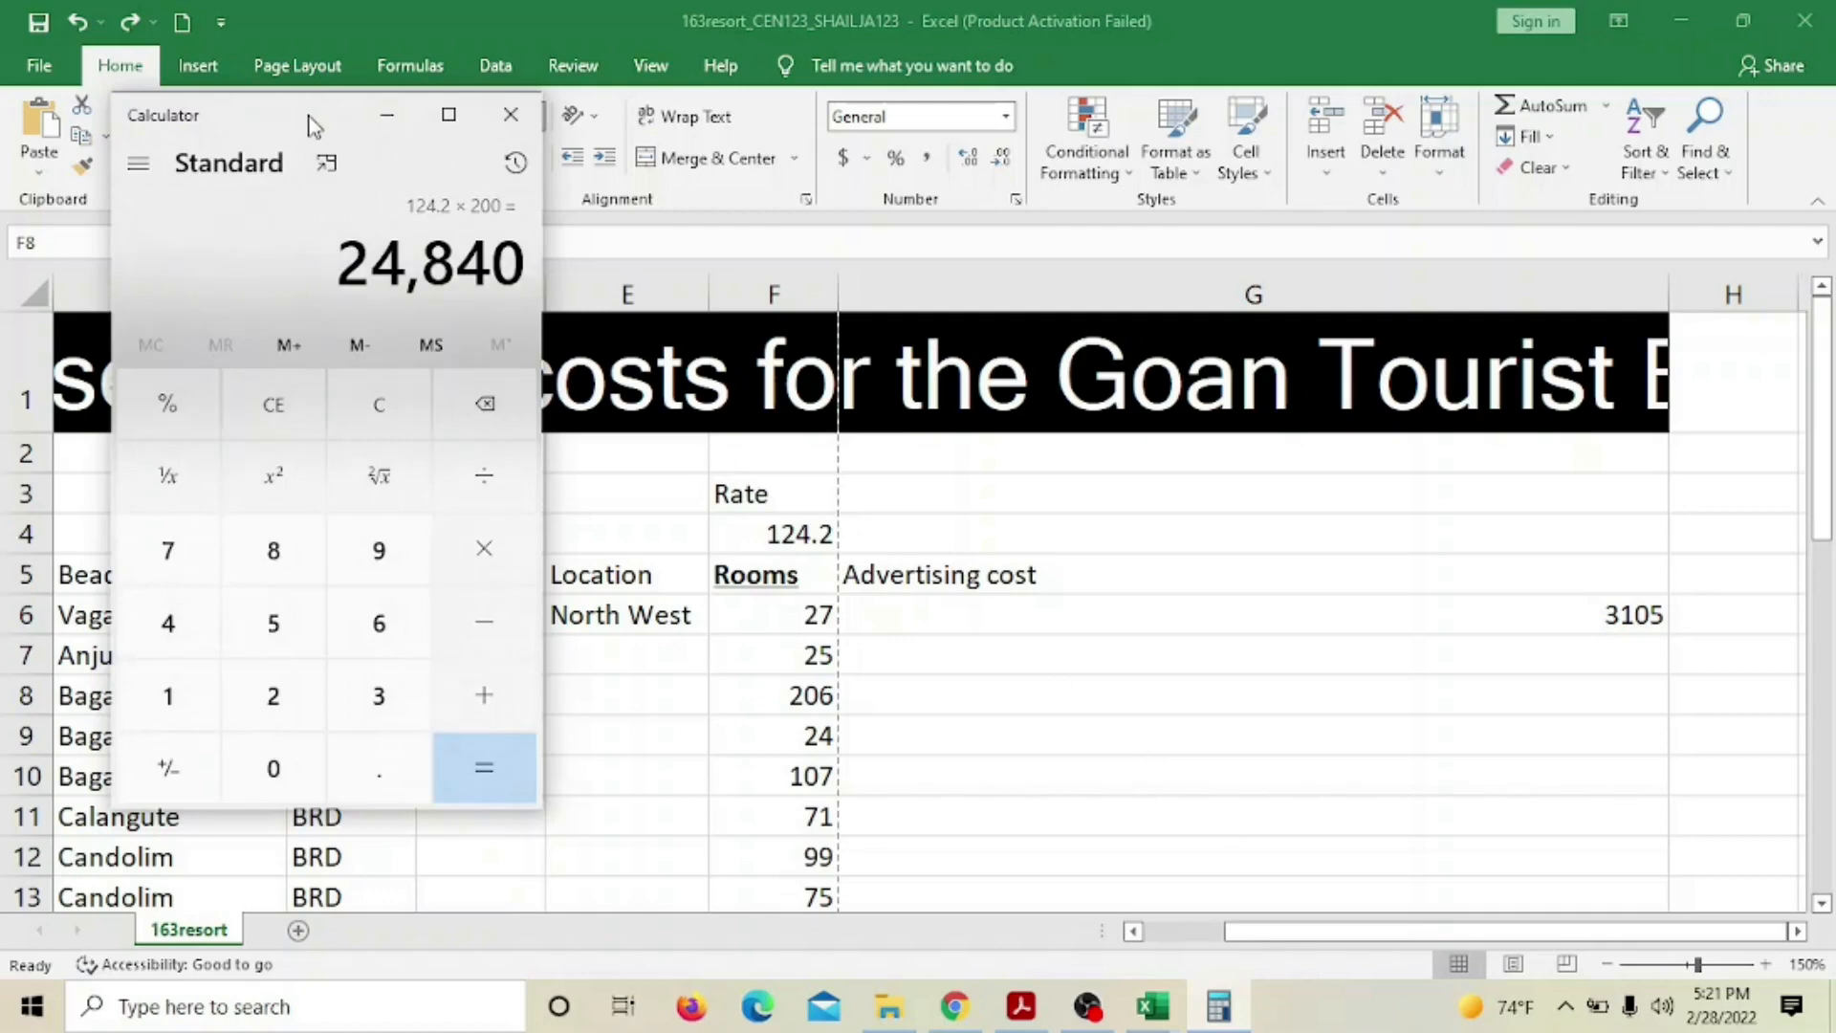
pyautogui.moveTo(313, 126); pyautogui.dragTo(188, 298)
pyautogui.click(1550, 610)
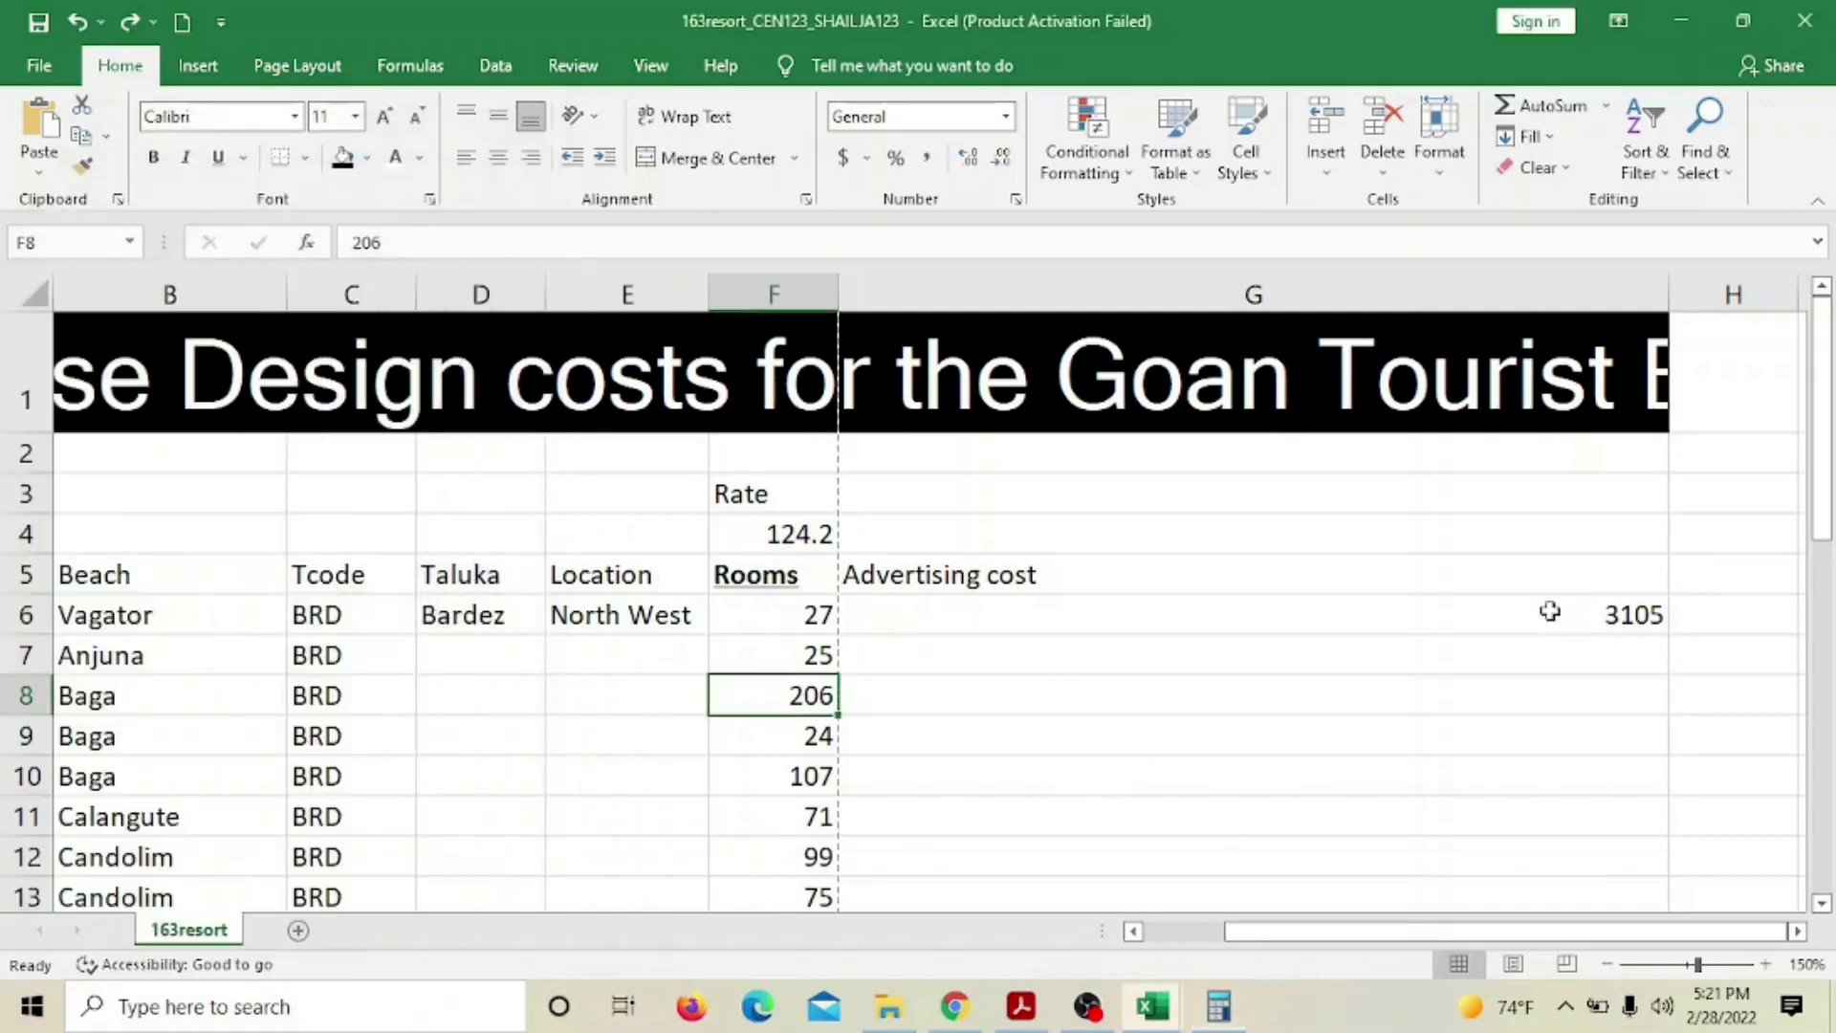
# Change F4 to $F$4 in G6's formula, still returning 3105
pyautogui.click(1497, 601)
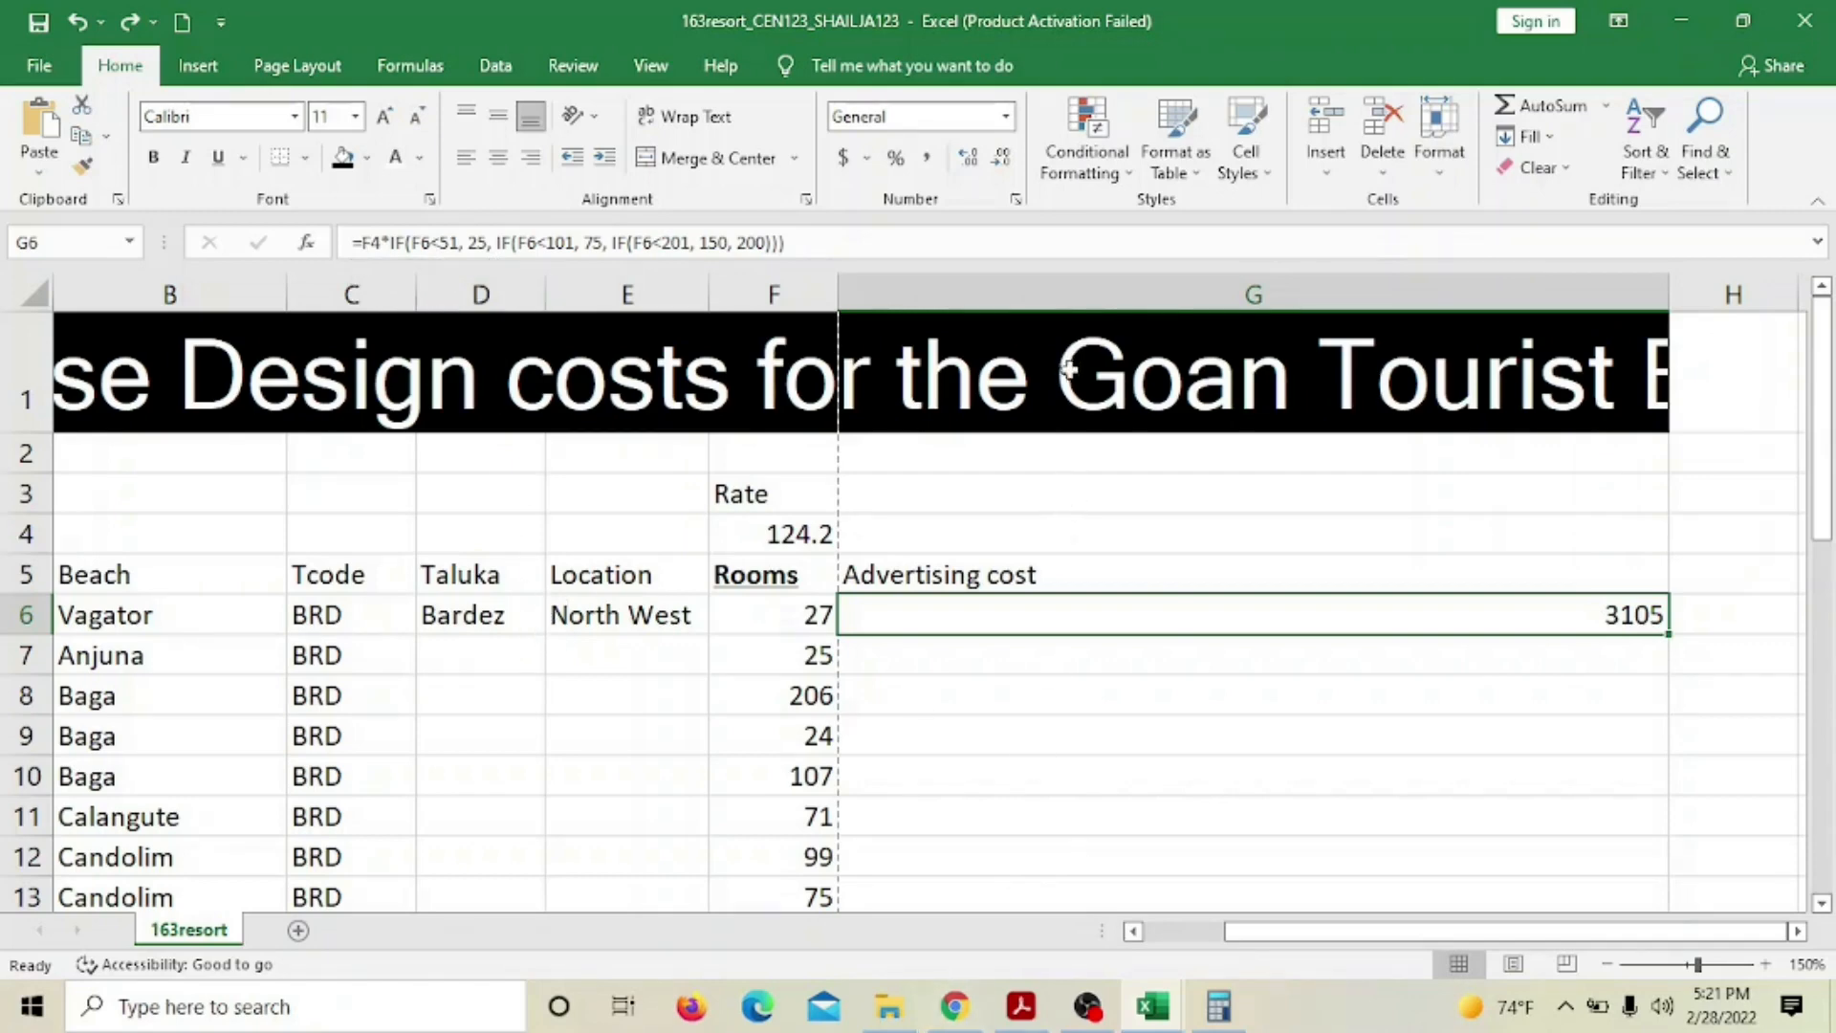
pyautogui.click(758, 531)
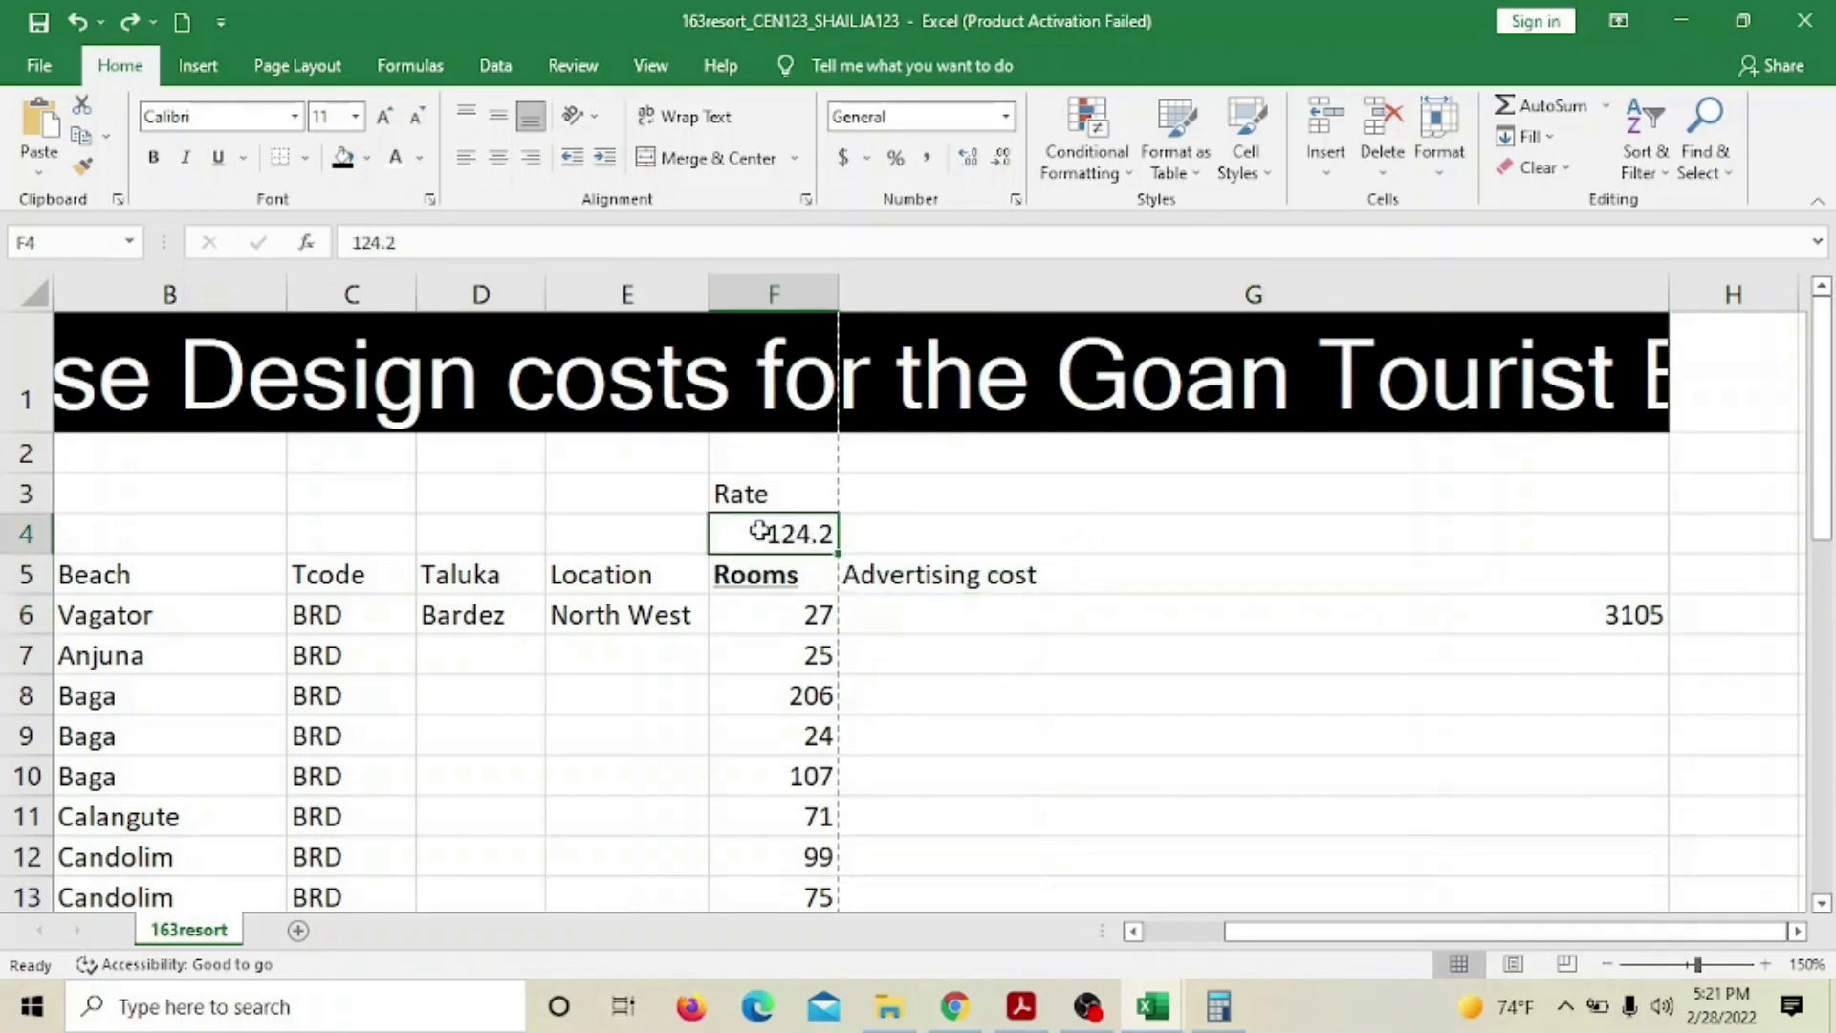
pyautogui.click(1411, 621)
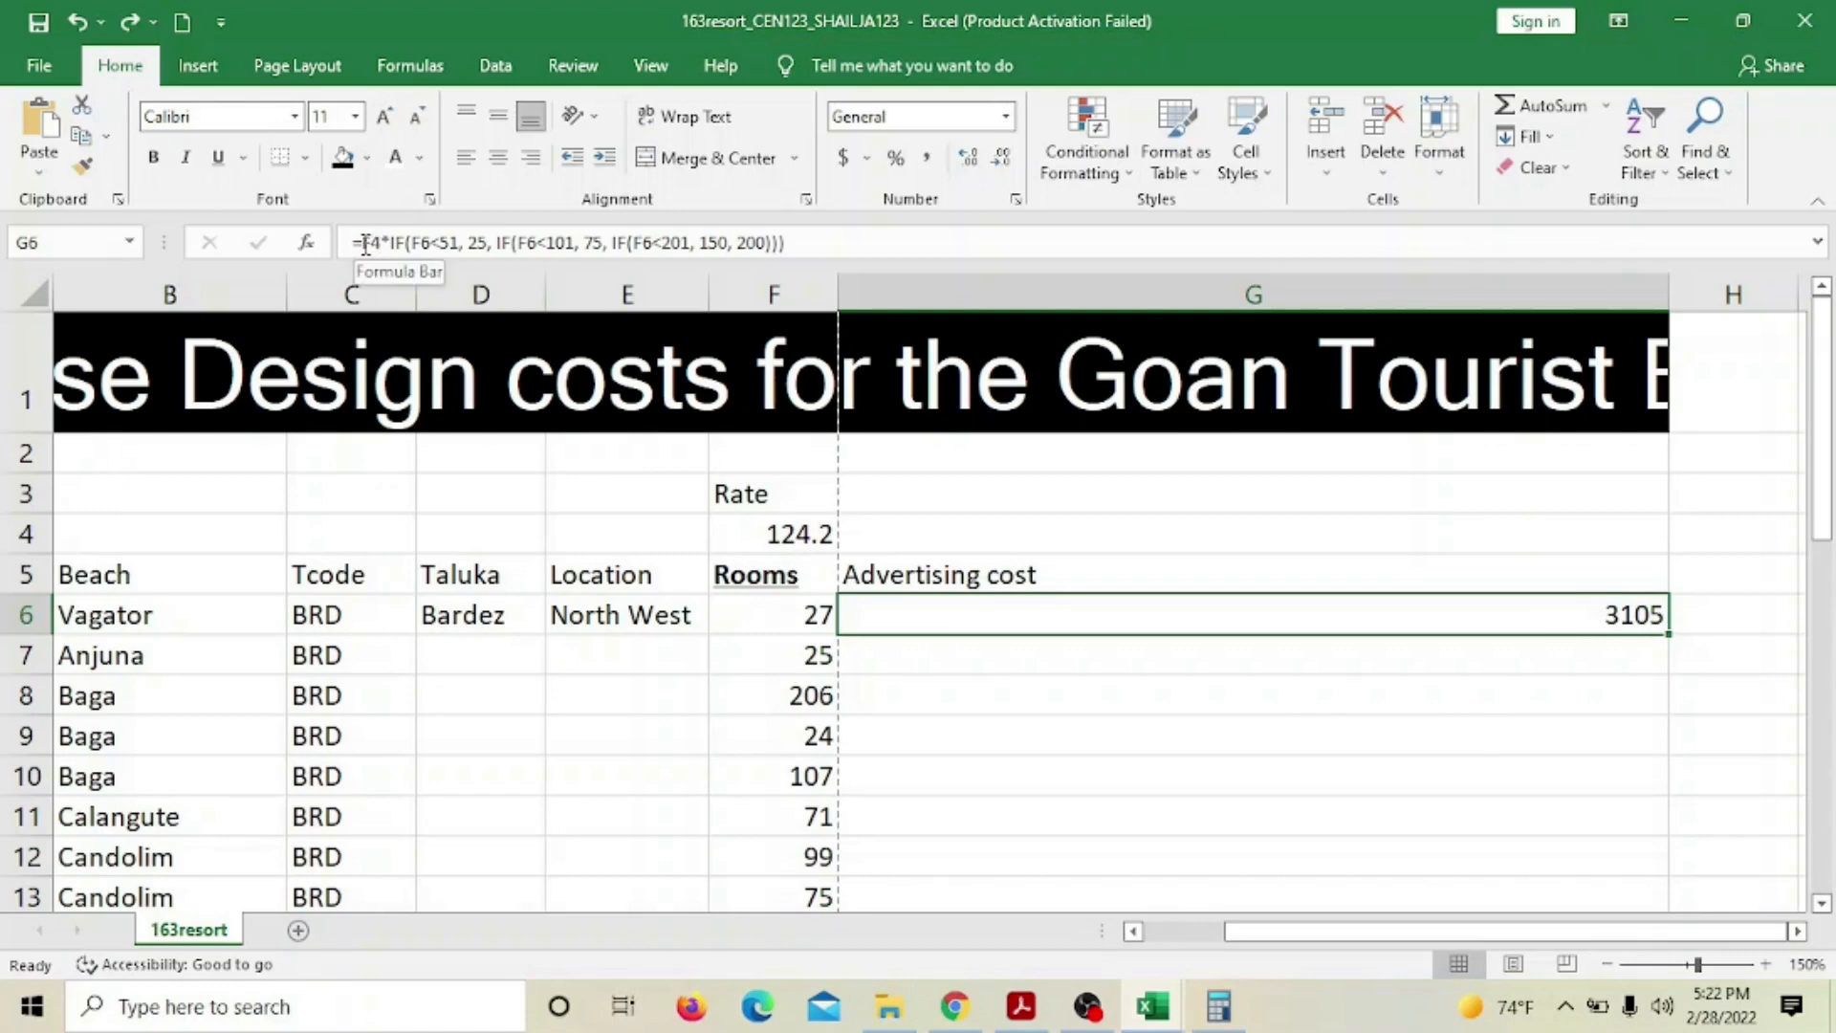
pyautogui.click(805, 537)
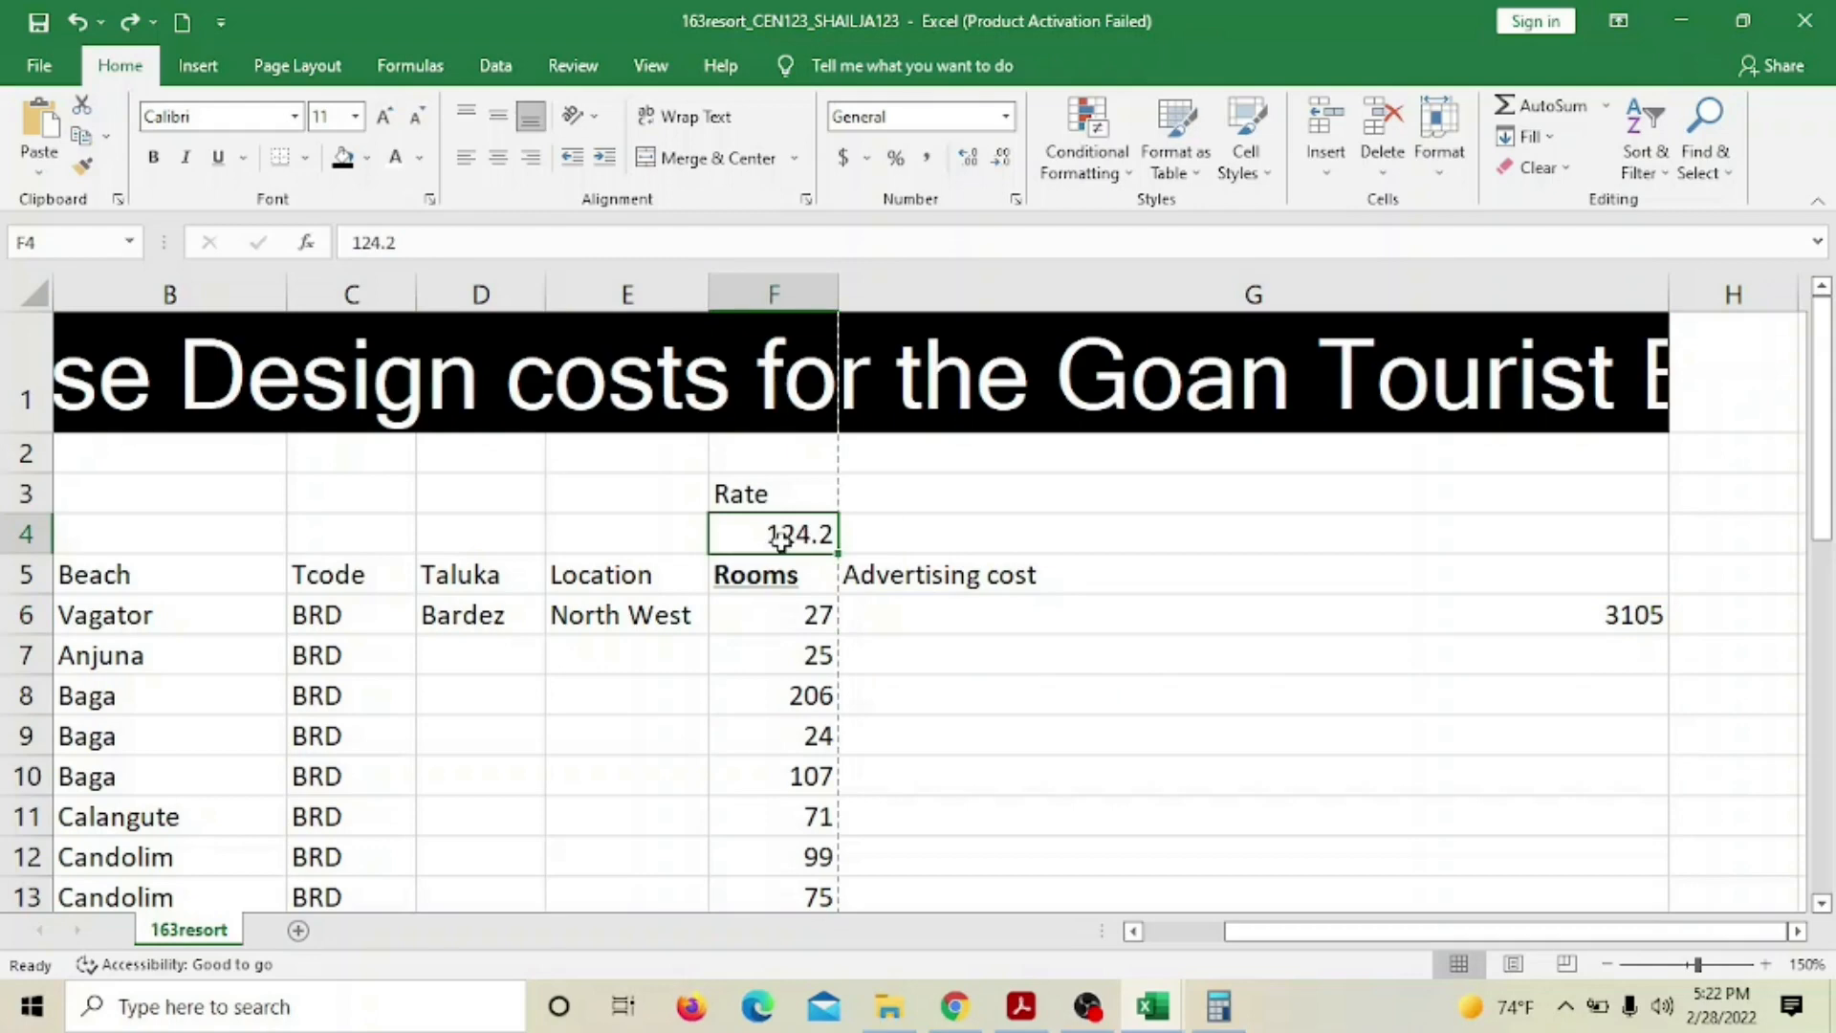
pyautogui.click(1009, 614)
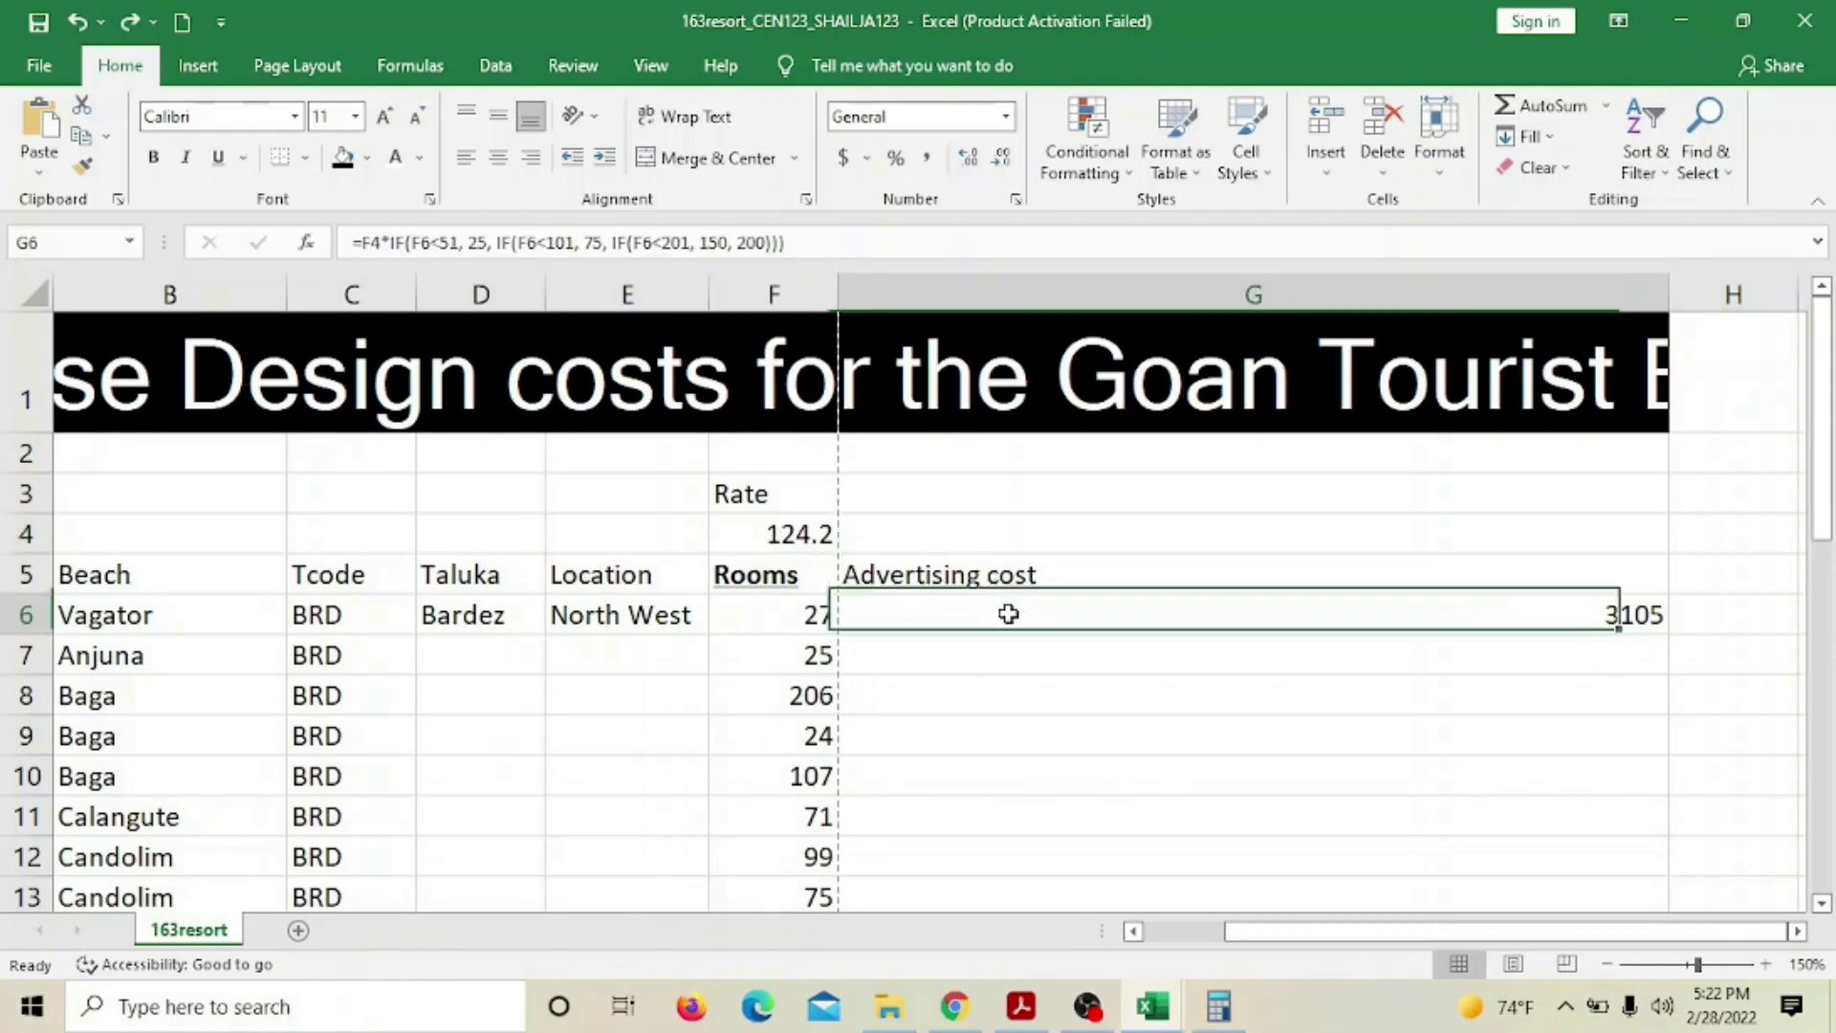
pyautogui.click(362, 243)
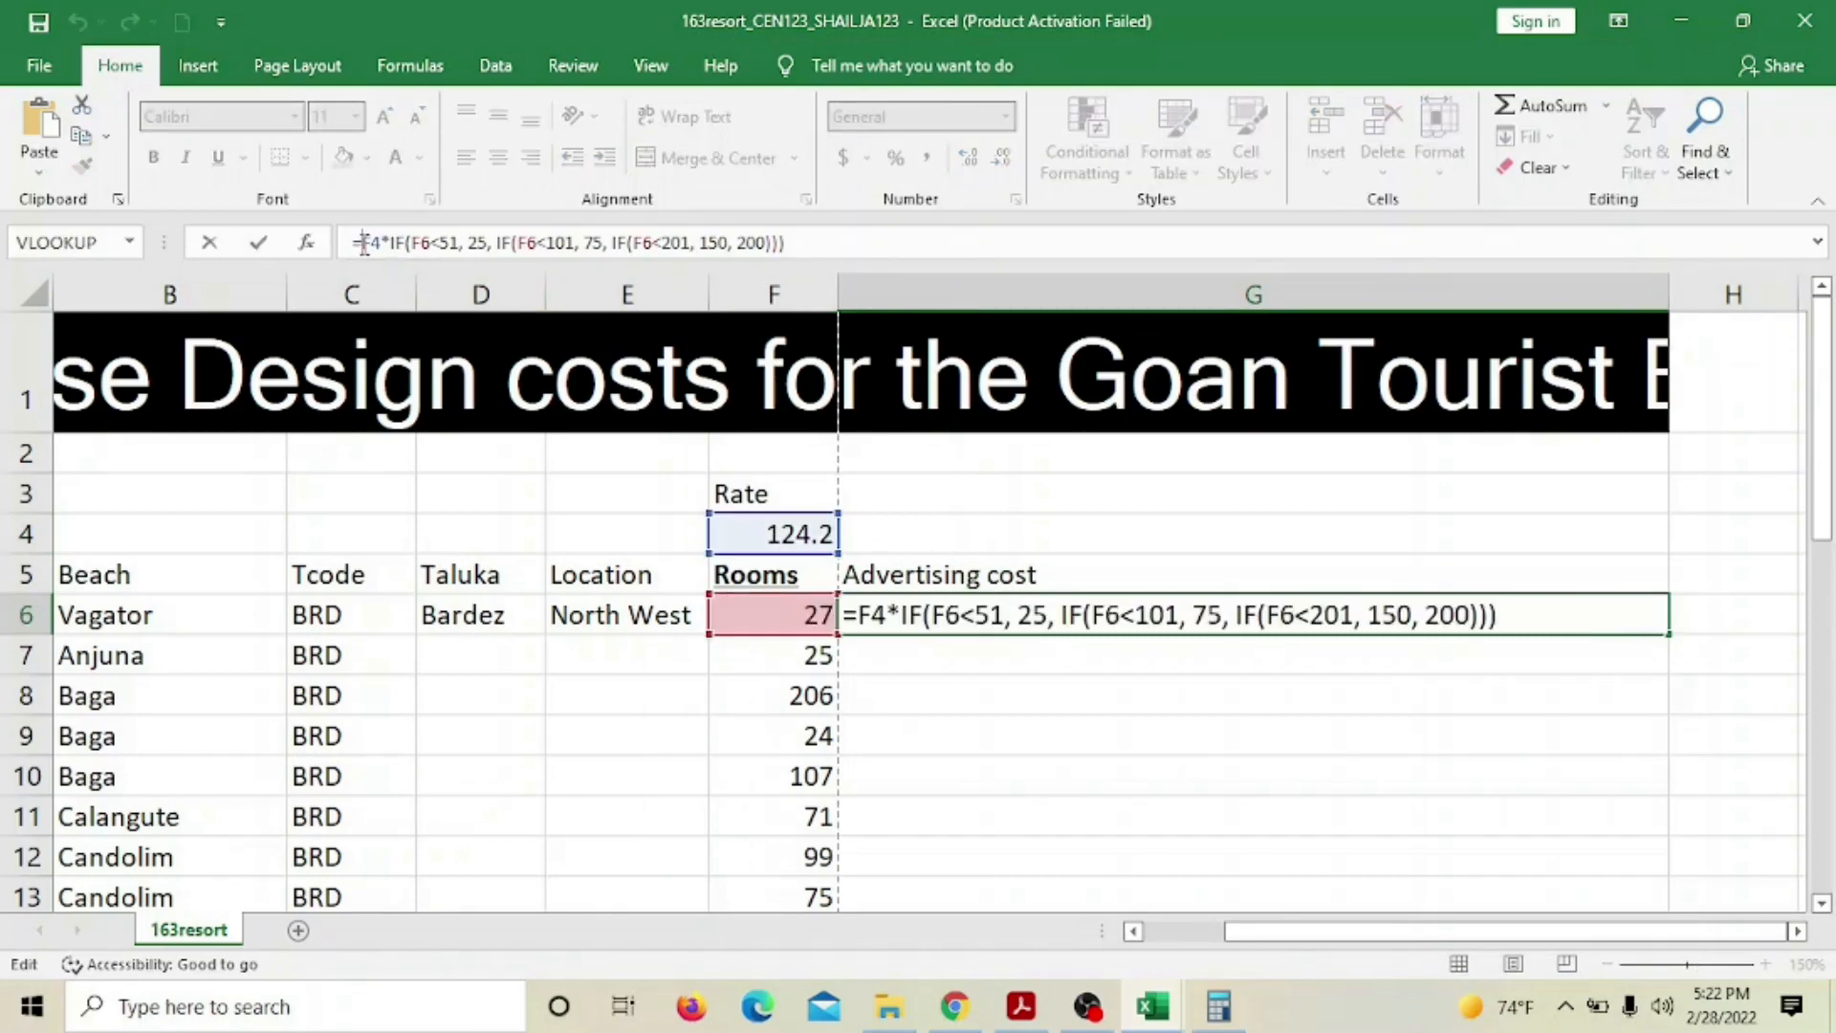
pyautogui.write('$F')
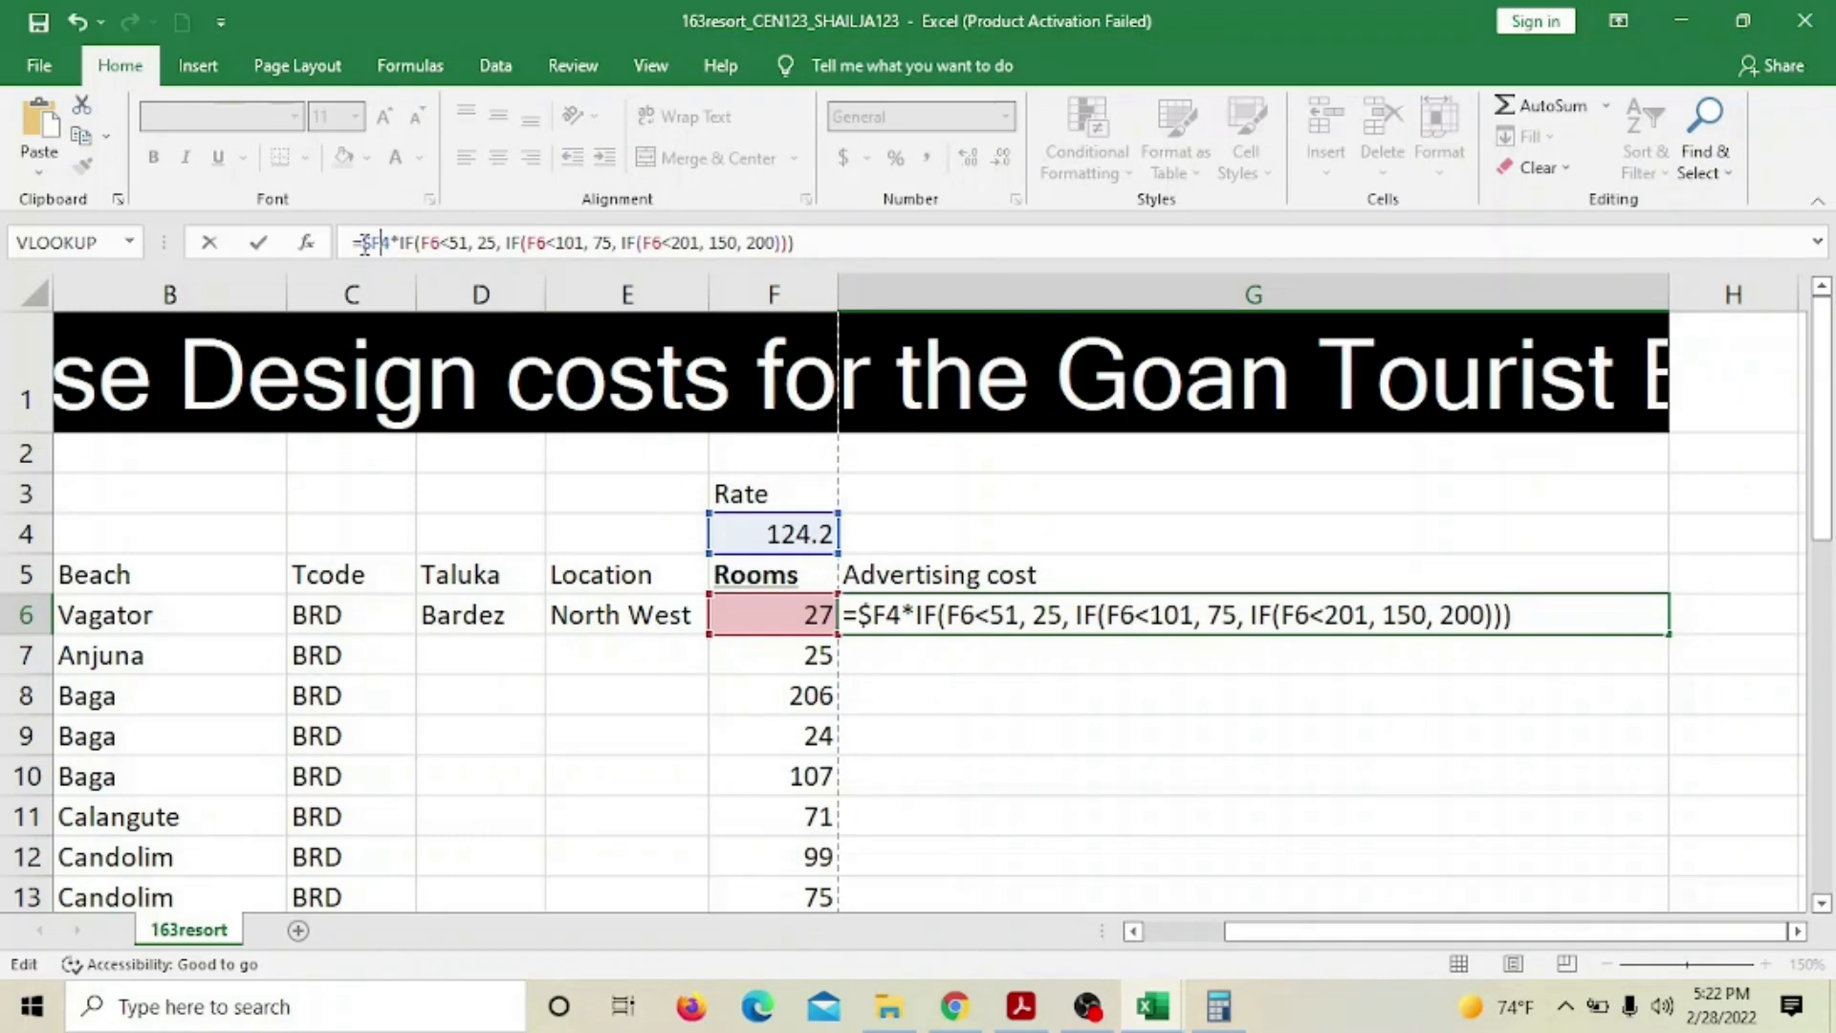
pyautogui.write('$')
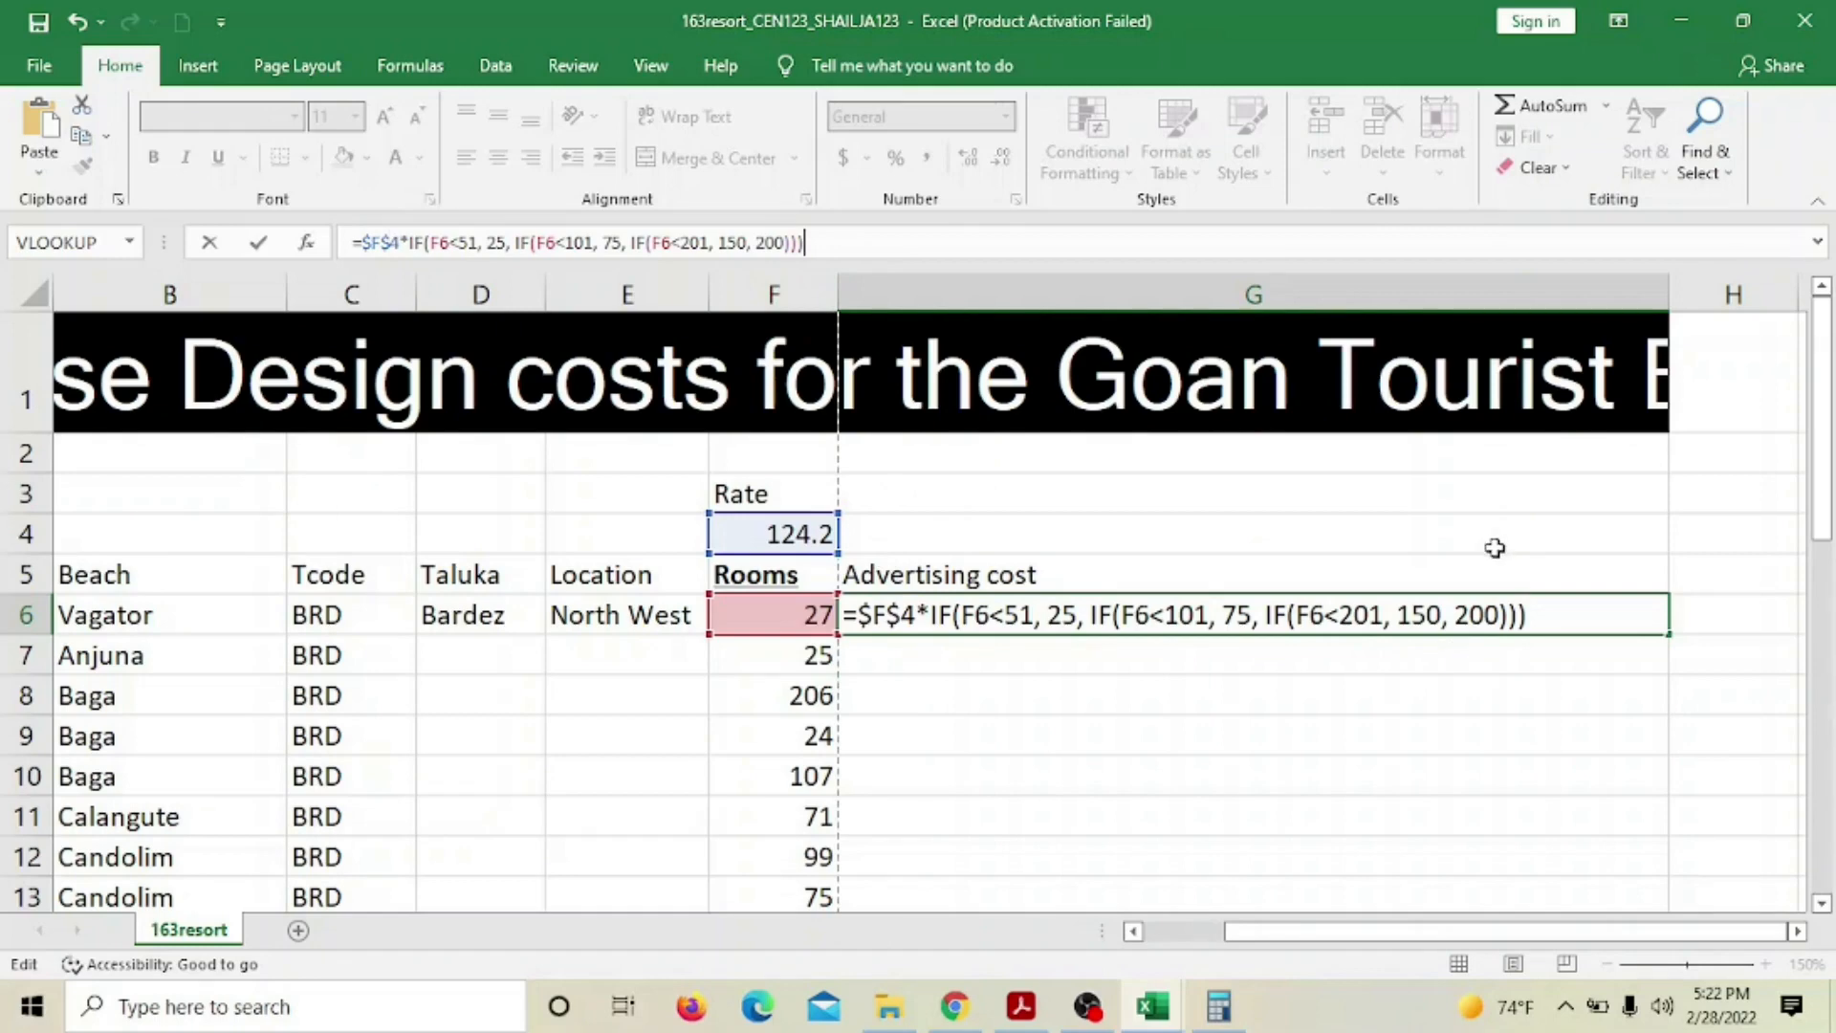
pyautogui.press('Return')
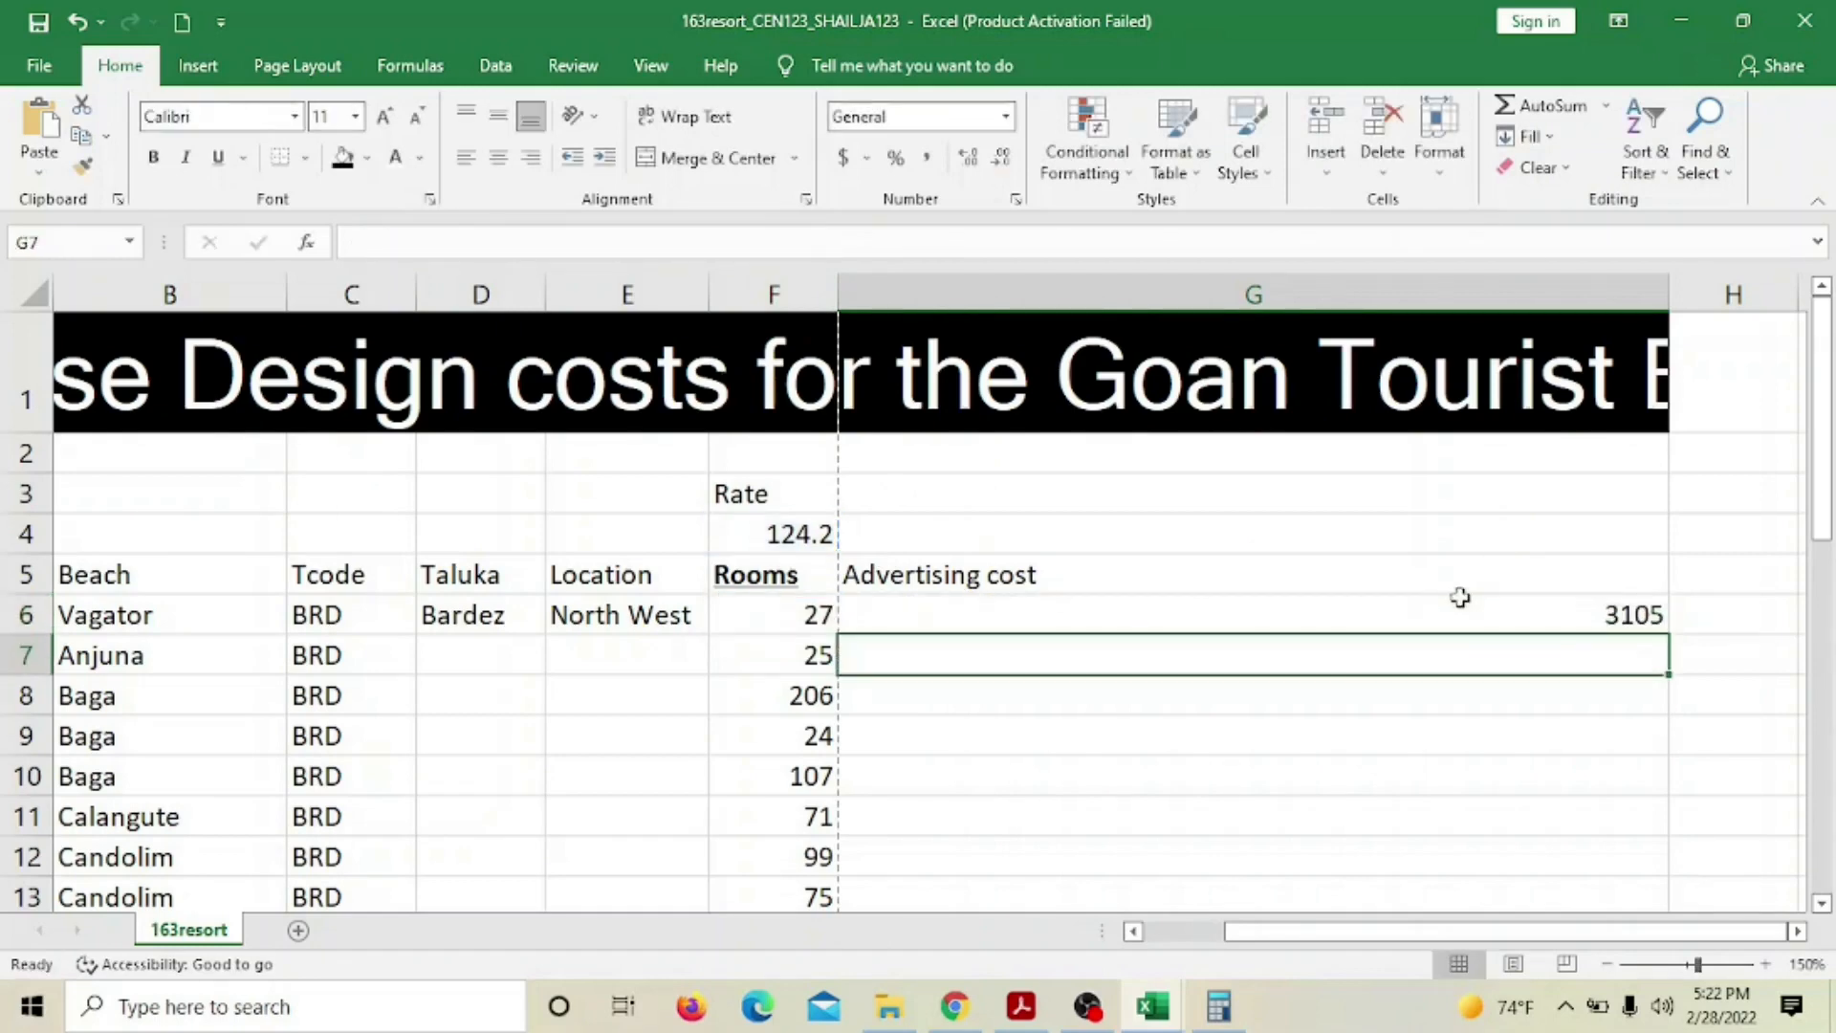
pyautogui.click(1455, 614)
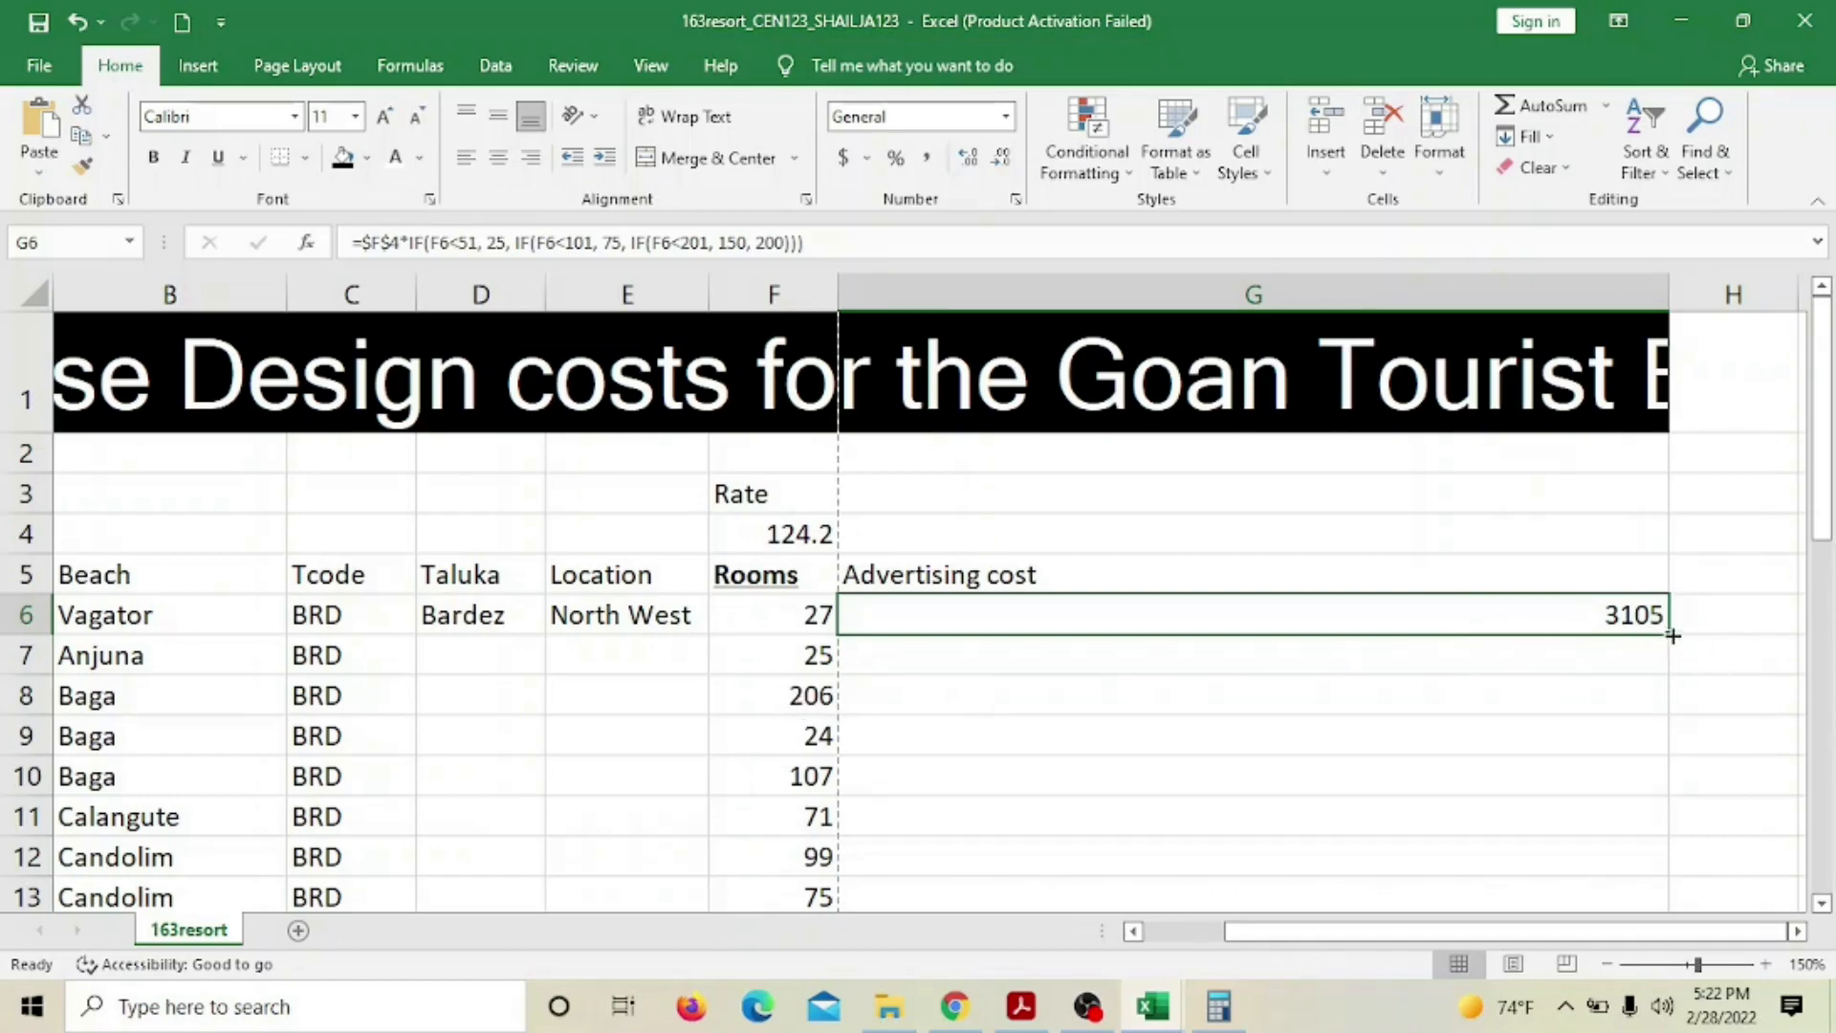
# Fill G6's formula down to G8, compare G8's 24840 with Calculator, then close Calculator
pyautogui.moveTo(1671, 636); pyautogui.dragTo(1669, 708)
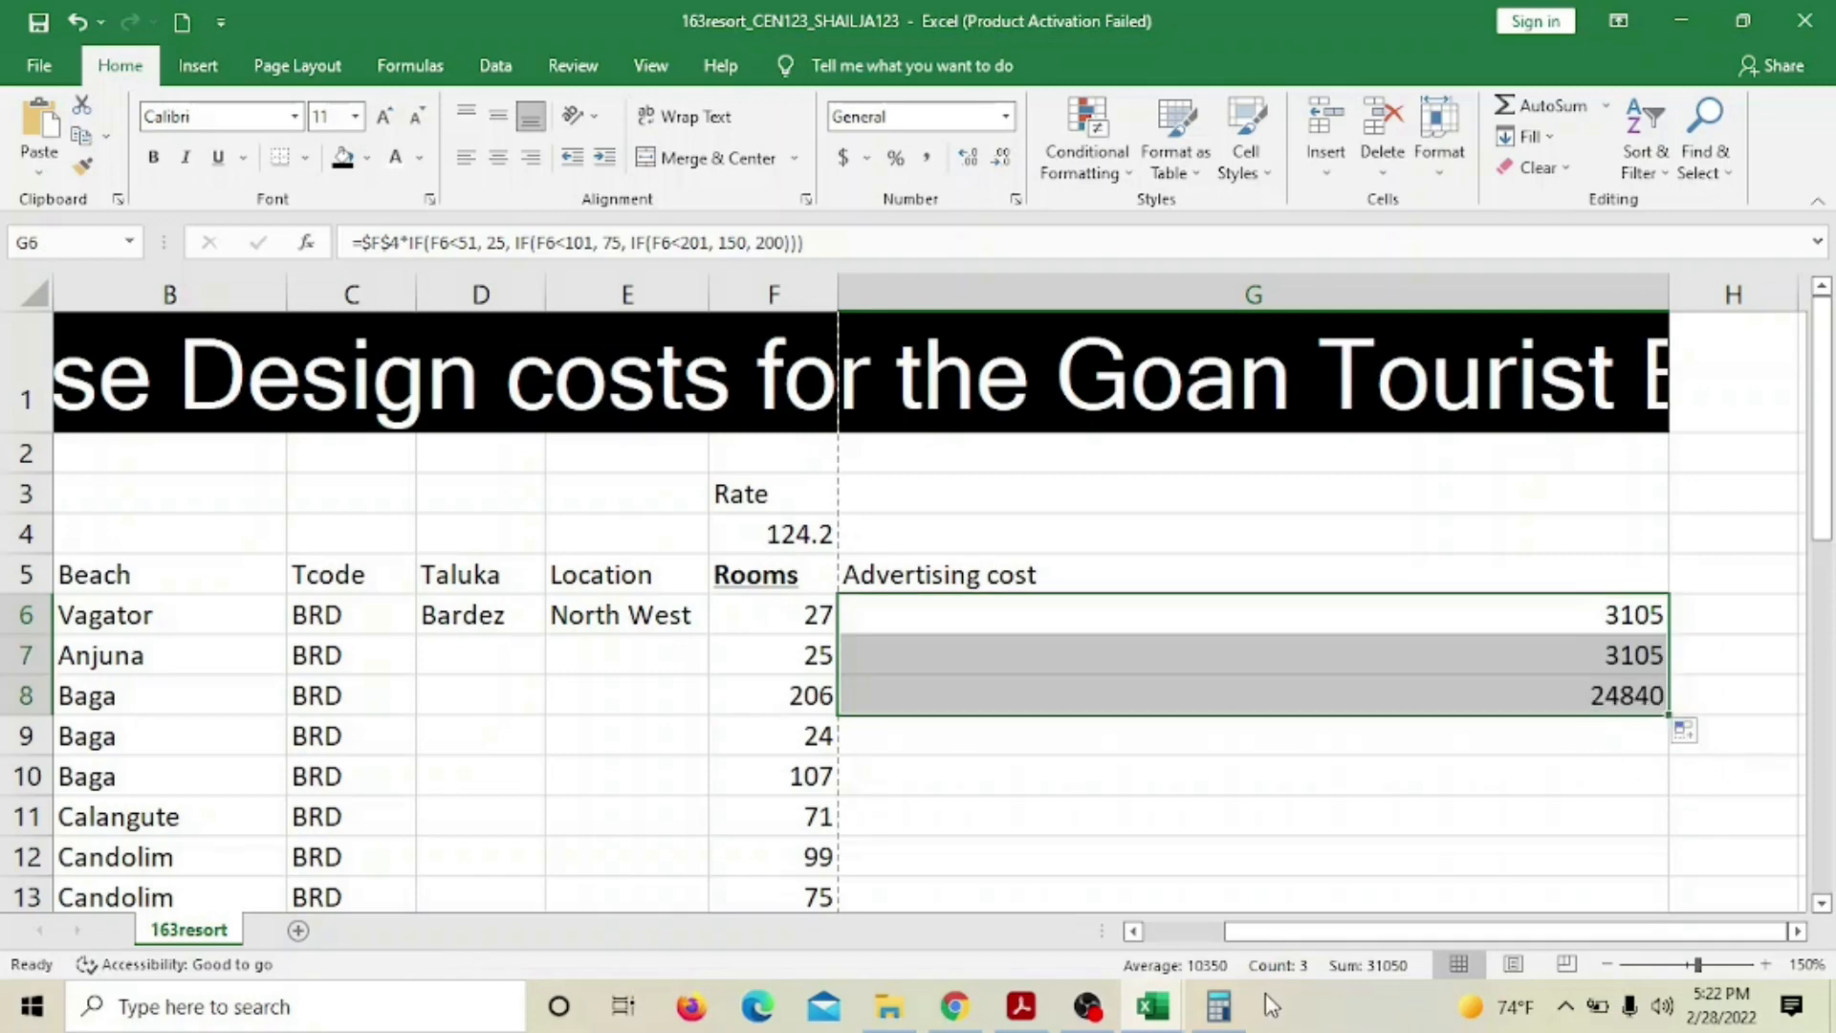
pyautogui.click(1218, 1006)
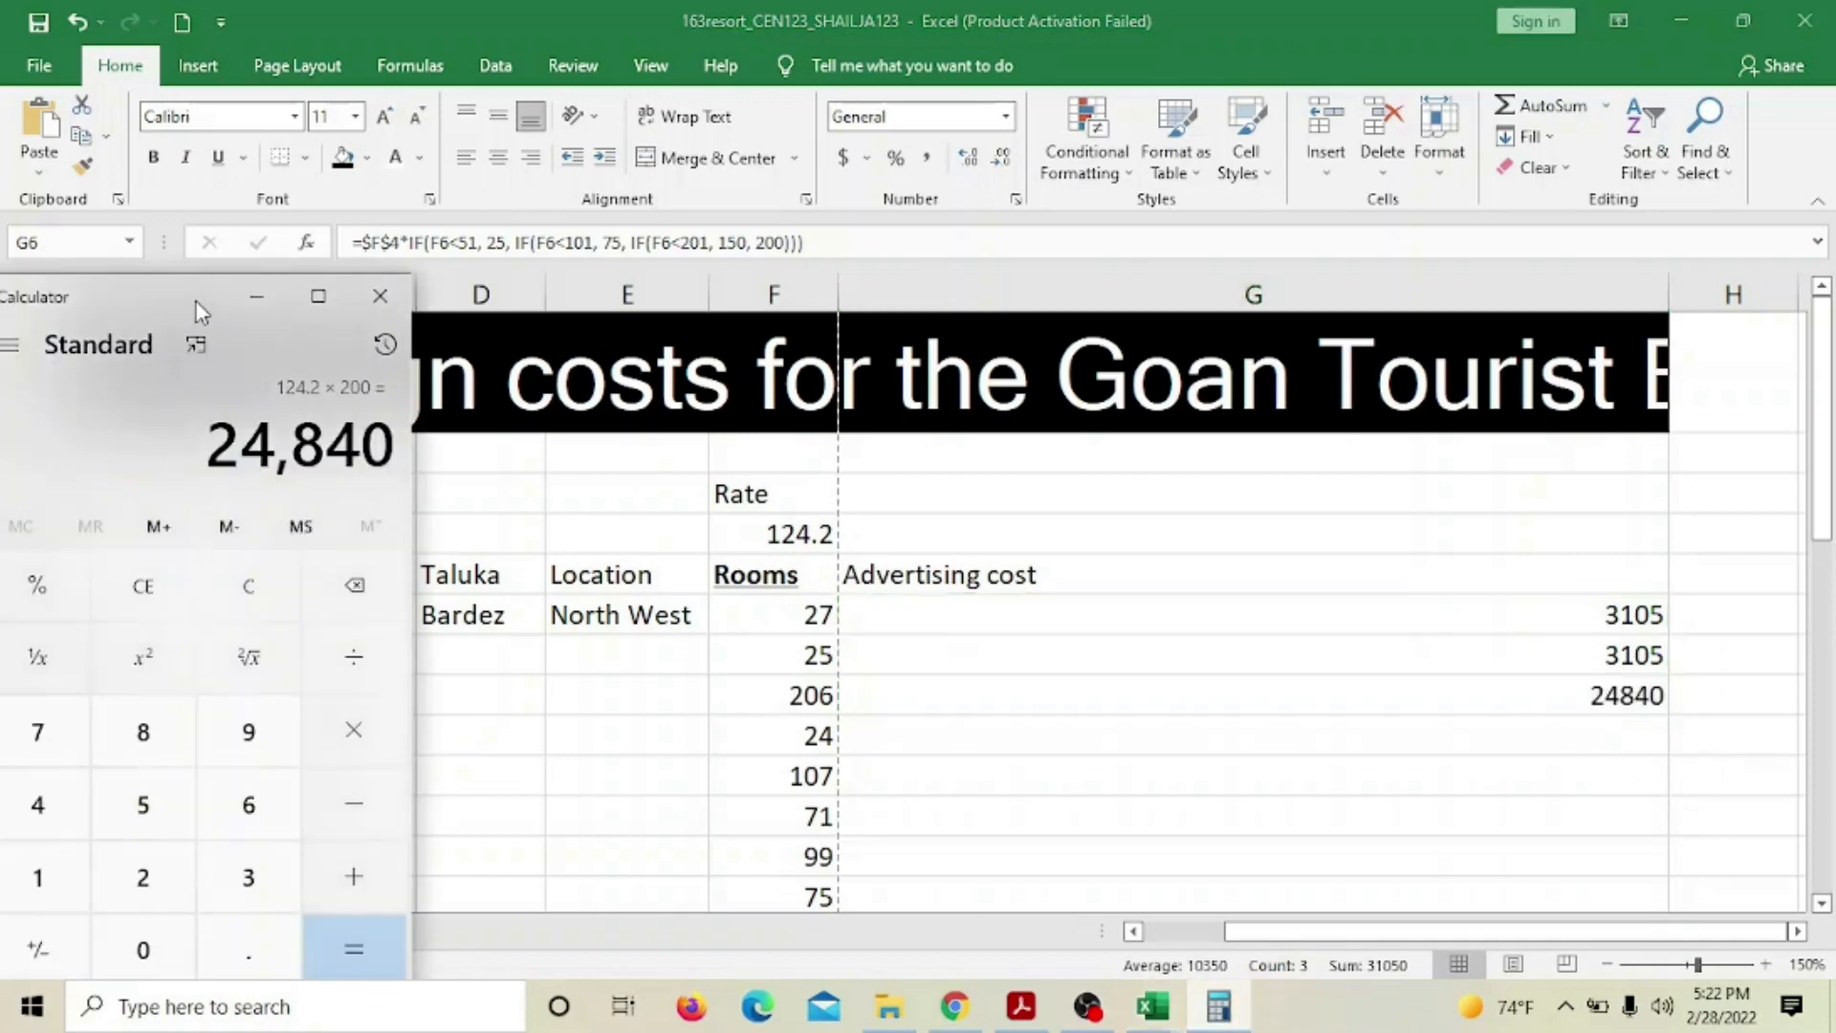
pyautogui.moveTo(201, 313); pyautogui.dragTo(474, 148)
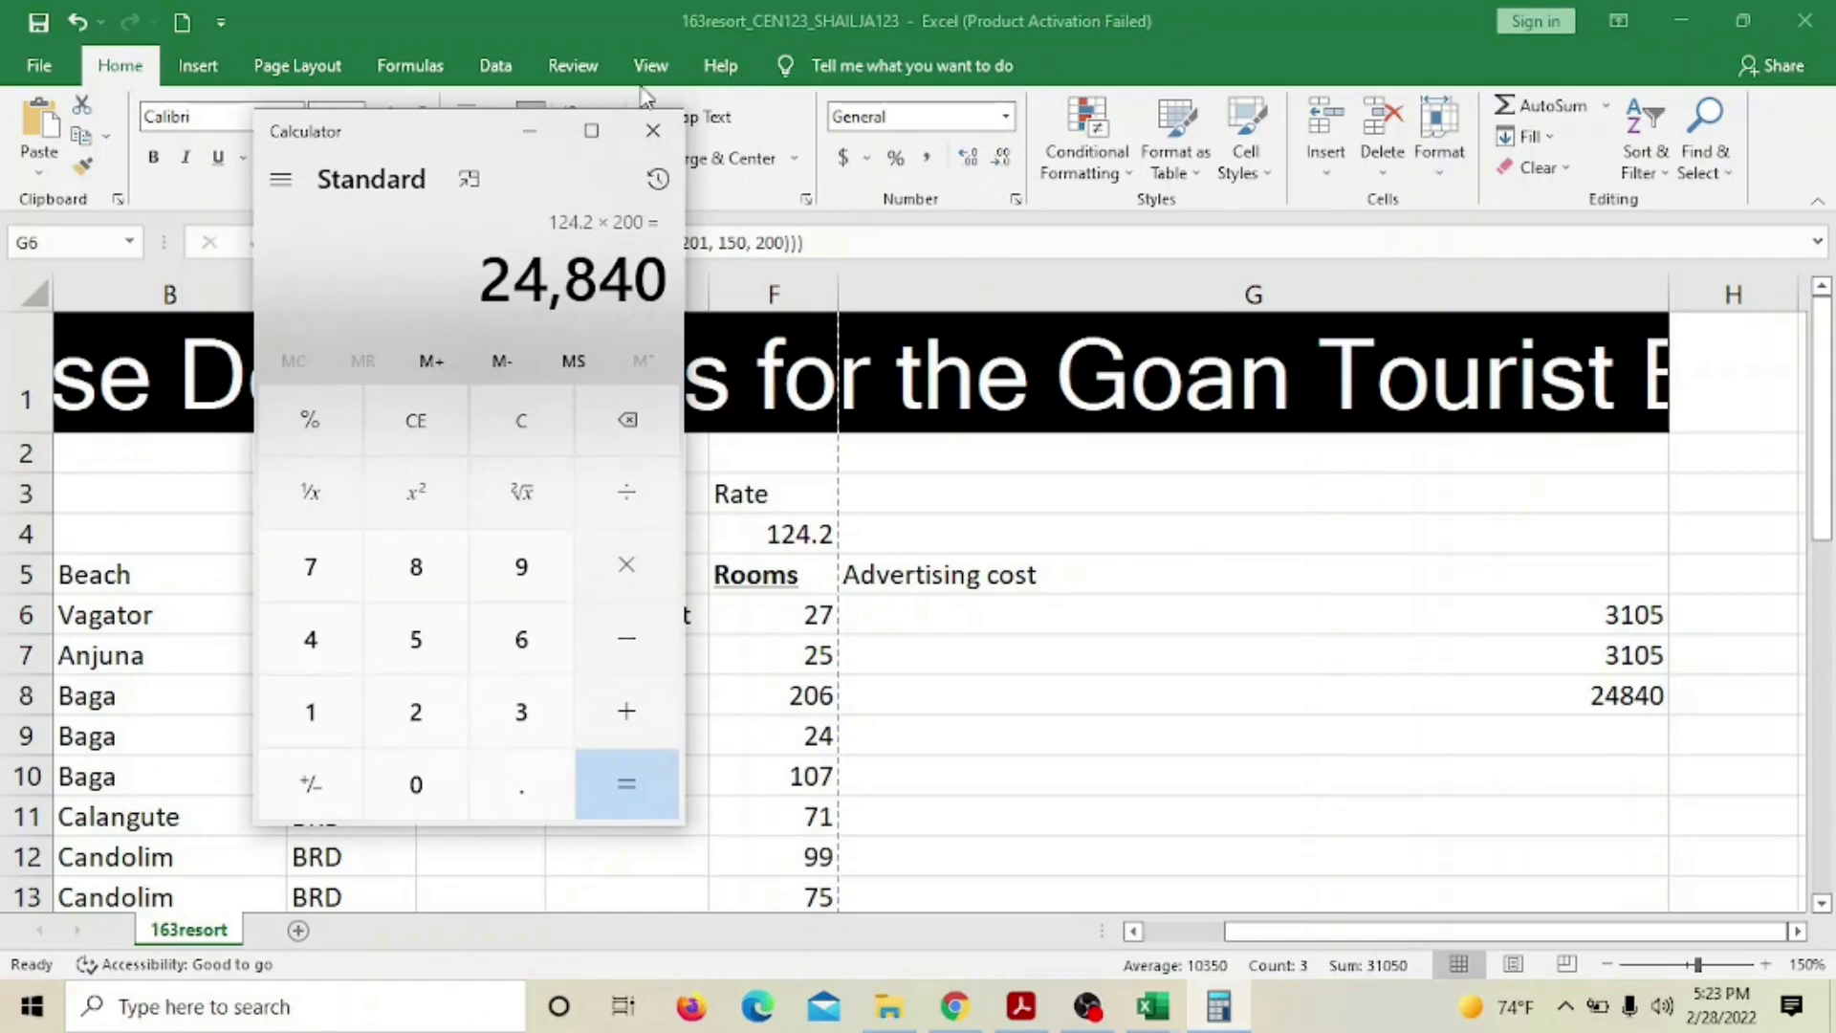
pyautogui.click(653, 132)
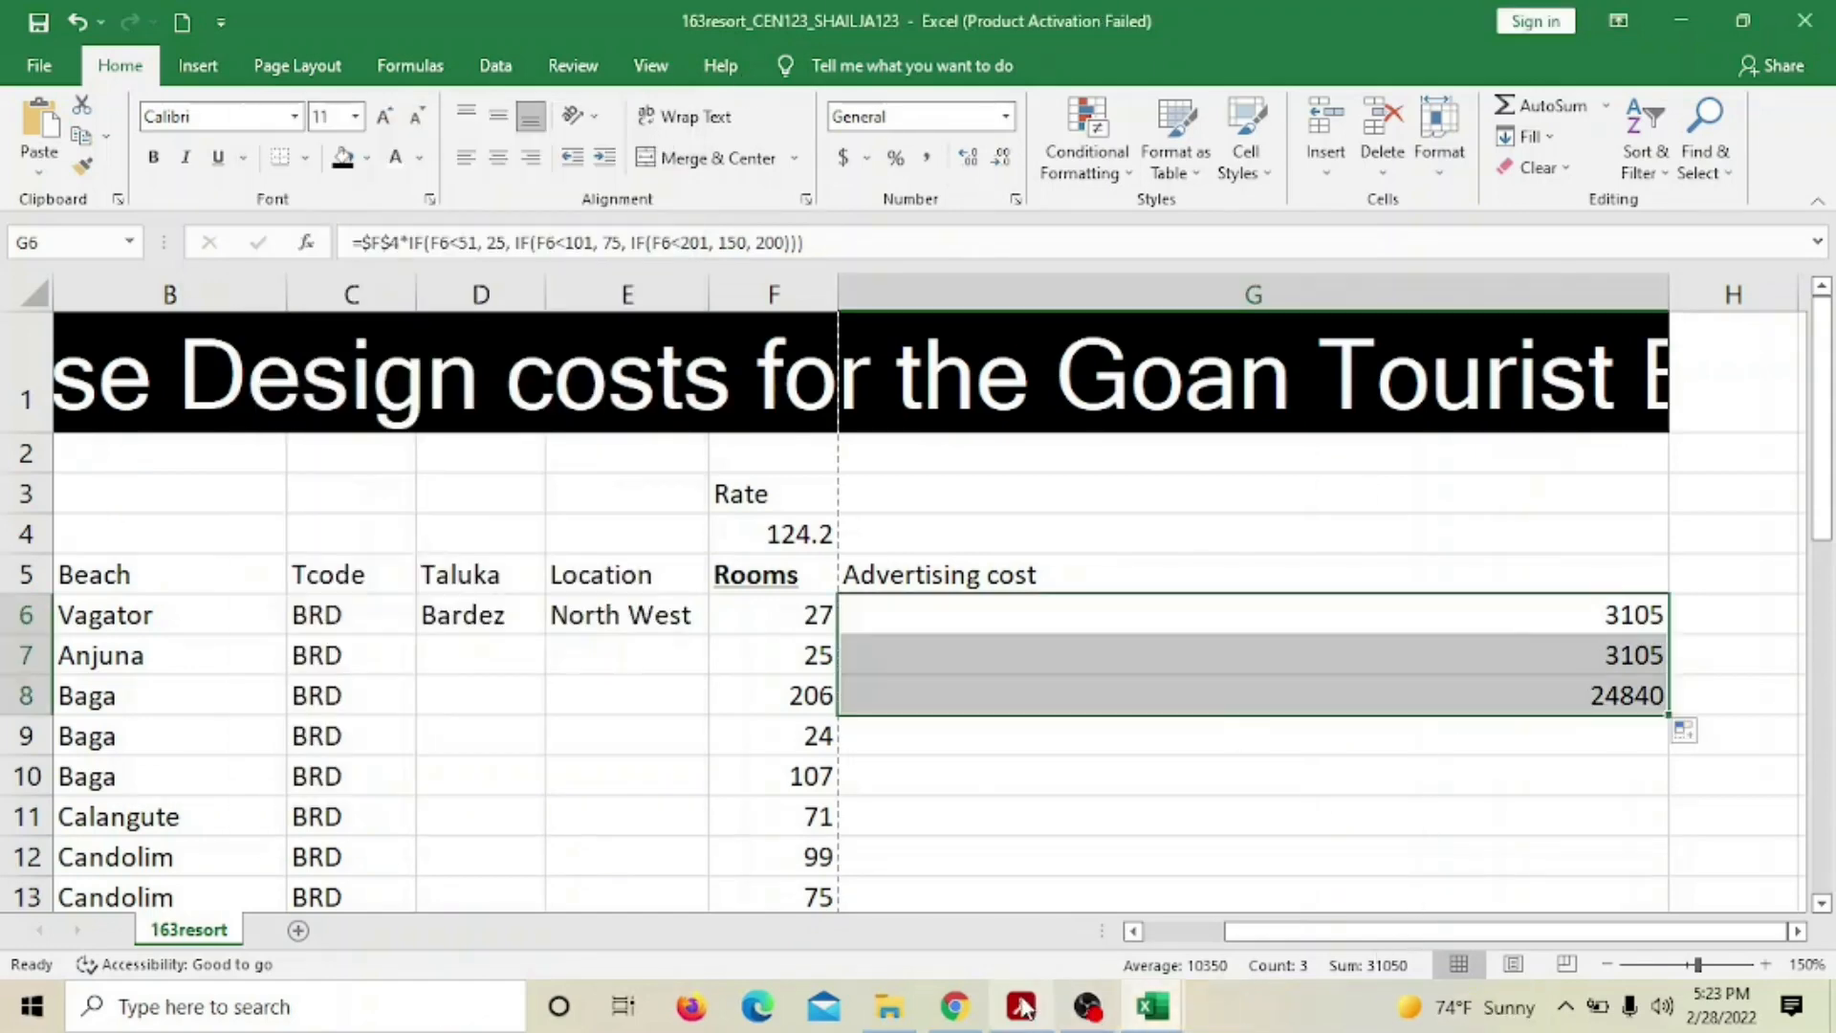
# Highlight question 20's room conditions in the PDF and scroll on to questions 21–24
pyautogui.moveTo(1029, 1015)
pyautogui.click(938, 924)
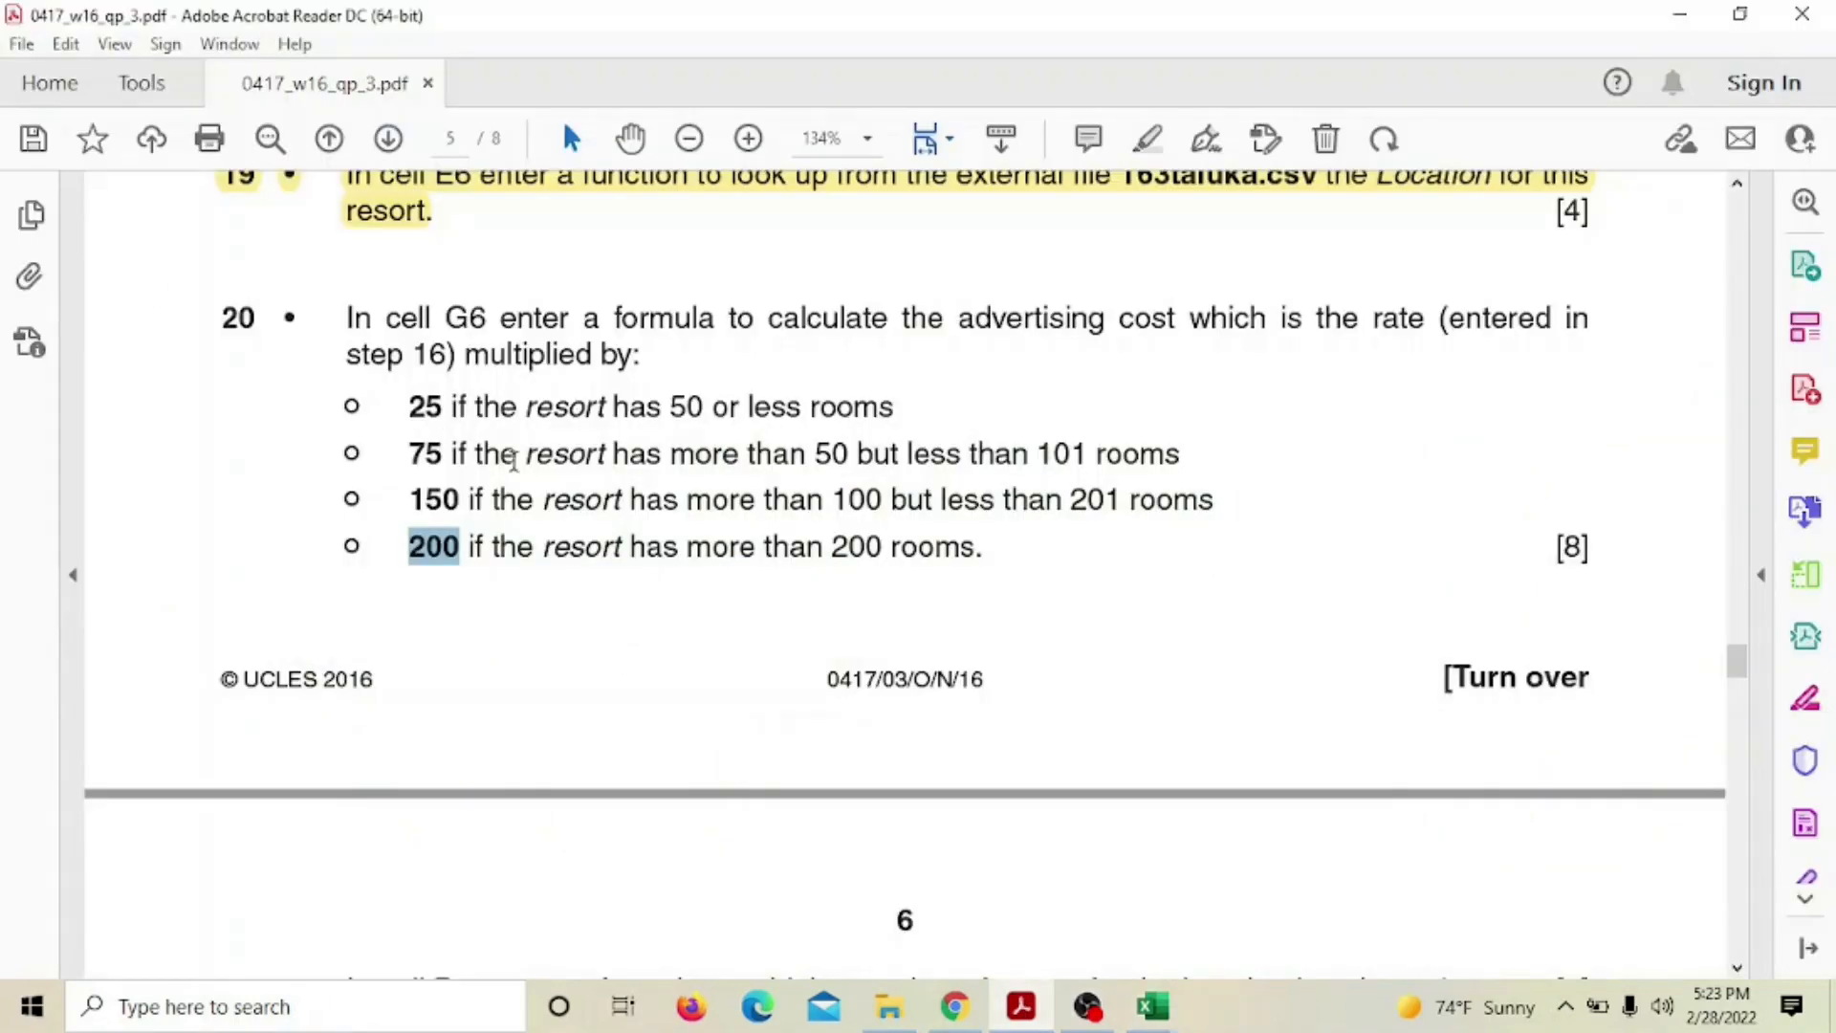
pyautogui.moveTo(215, 316); pyautogui.dragTo(975, 564)
pyautogui.click(970, 586)
pyautogui.scroll(-8, 970, 582)
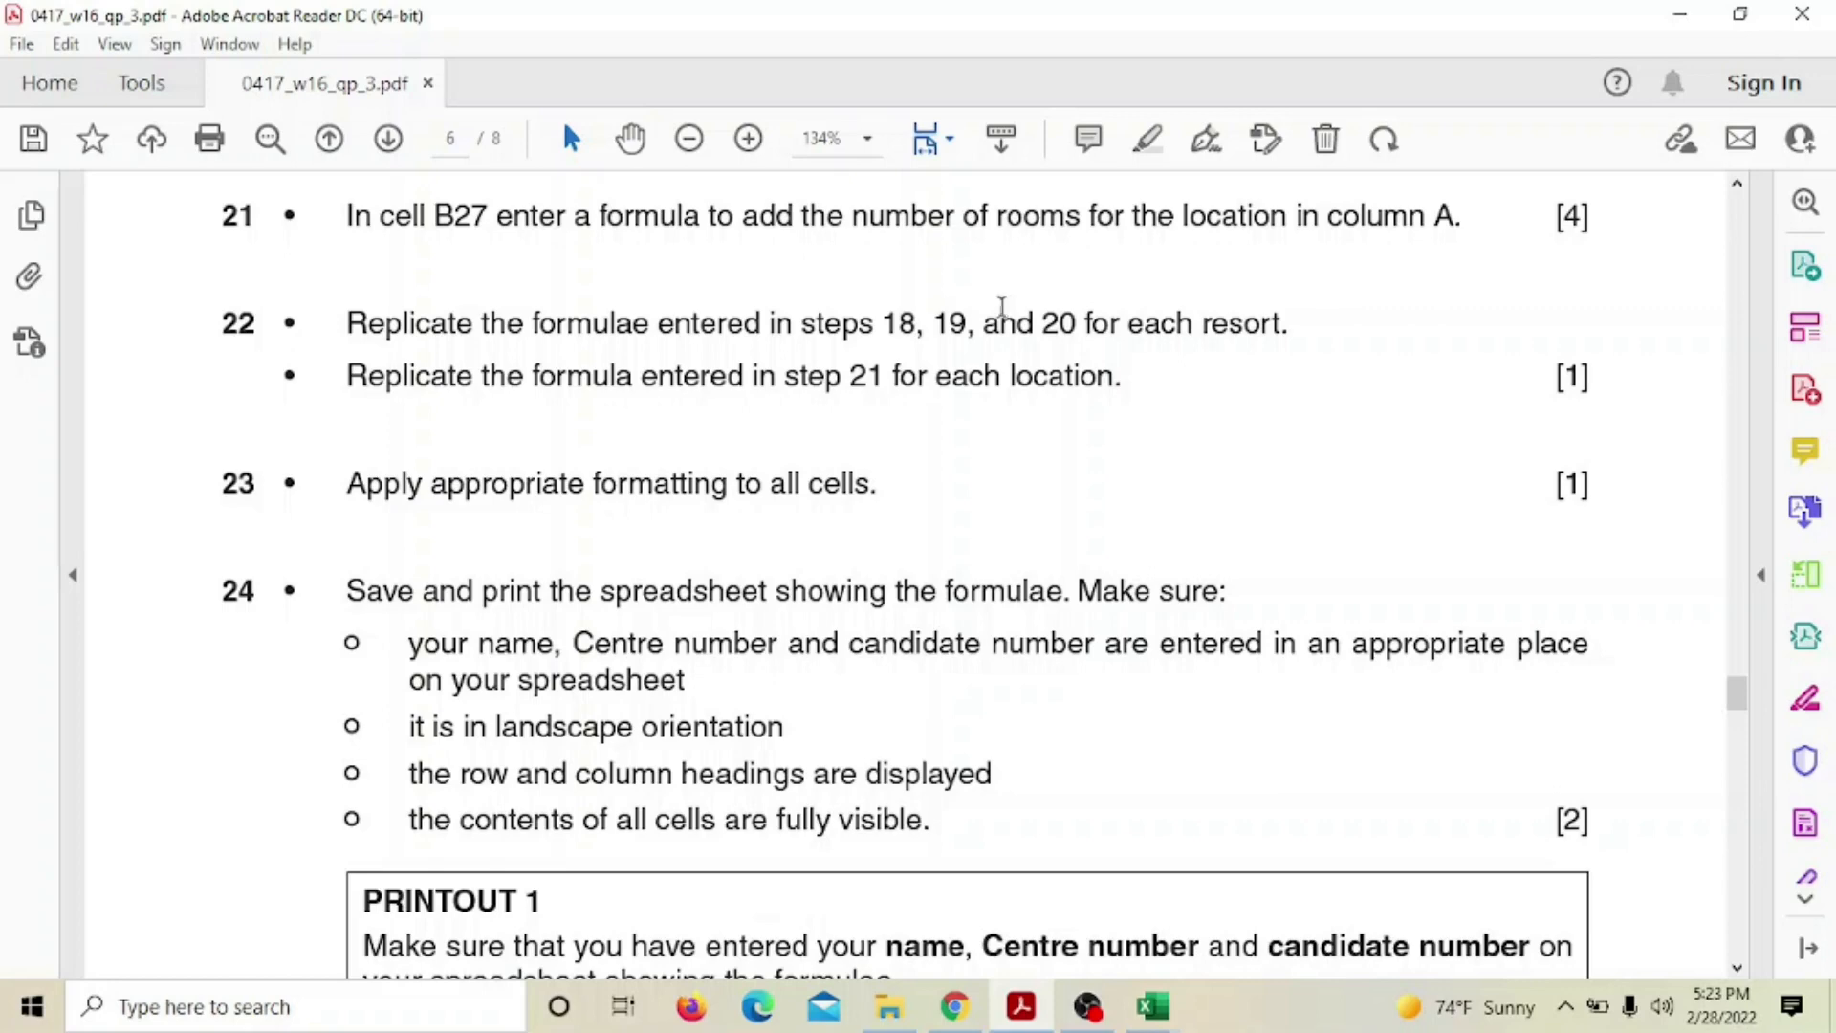
# Return to the 163resort workbook, with G6:G8 showing 3105, 3105 and 24840
pyautogui.moveTo(1152, 1006)
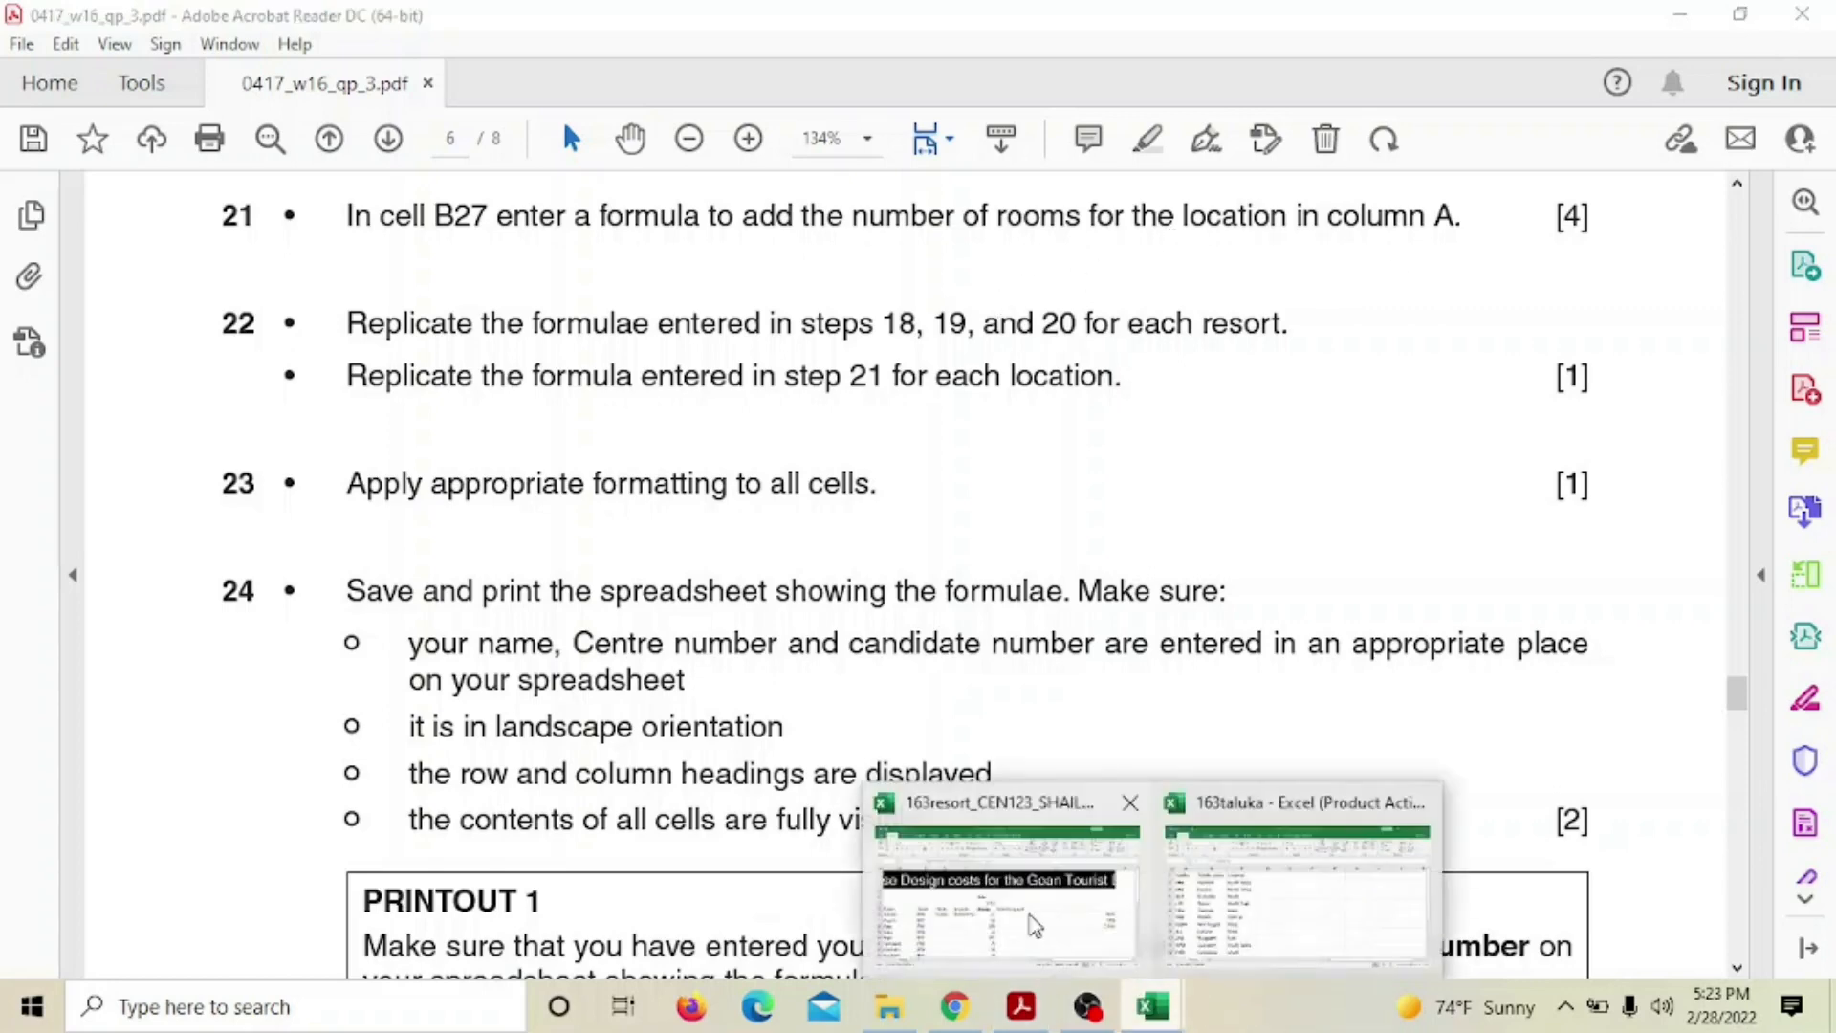
pyautogui.click(1024, 910)
pyautogui.click(1023, 1008)
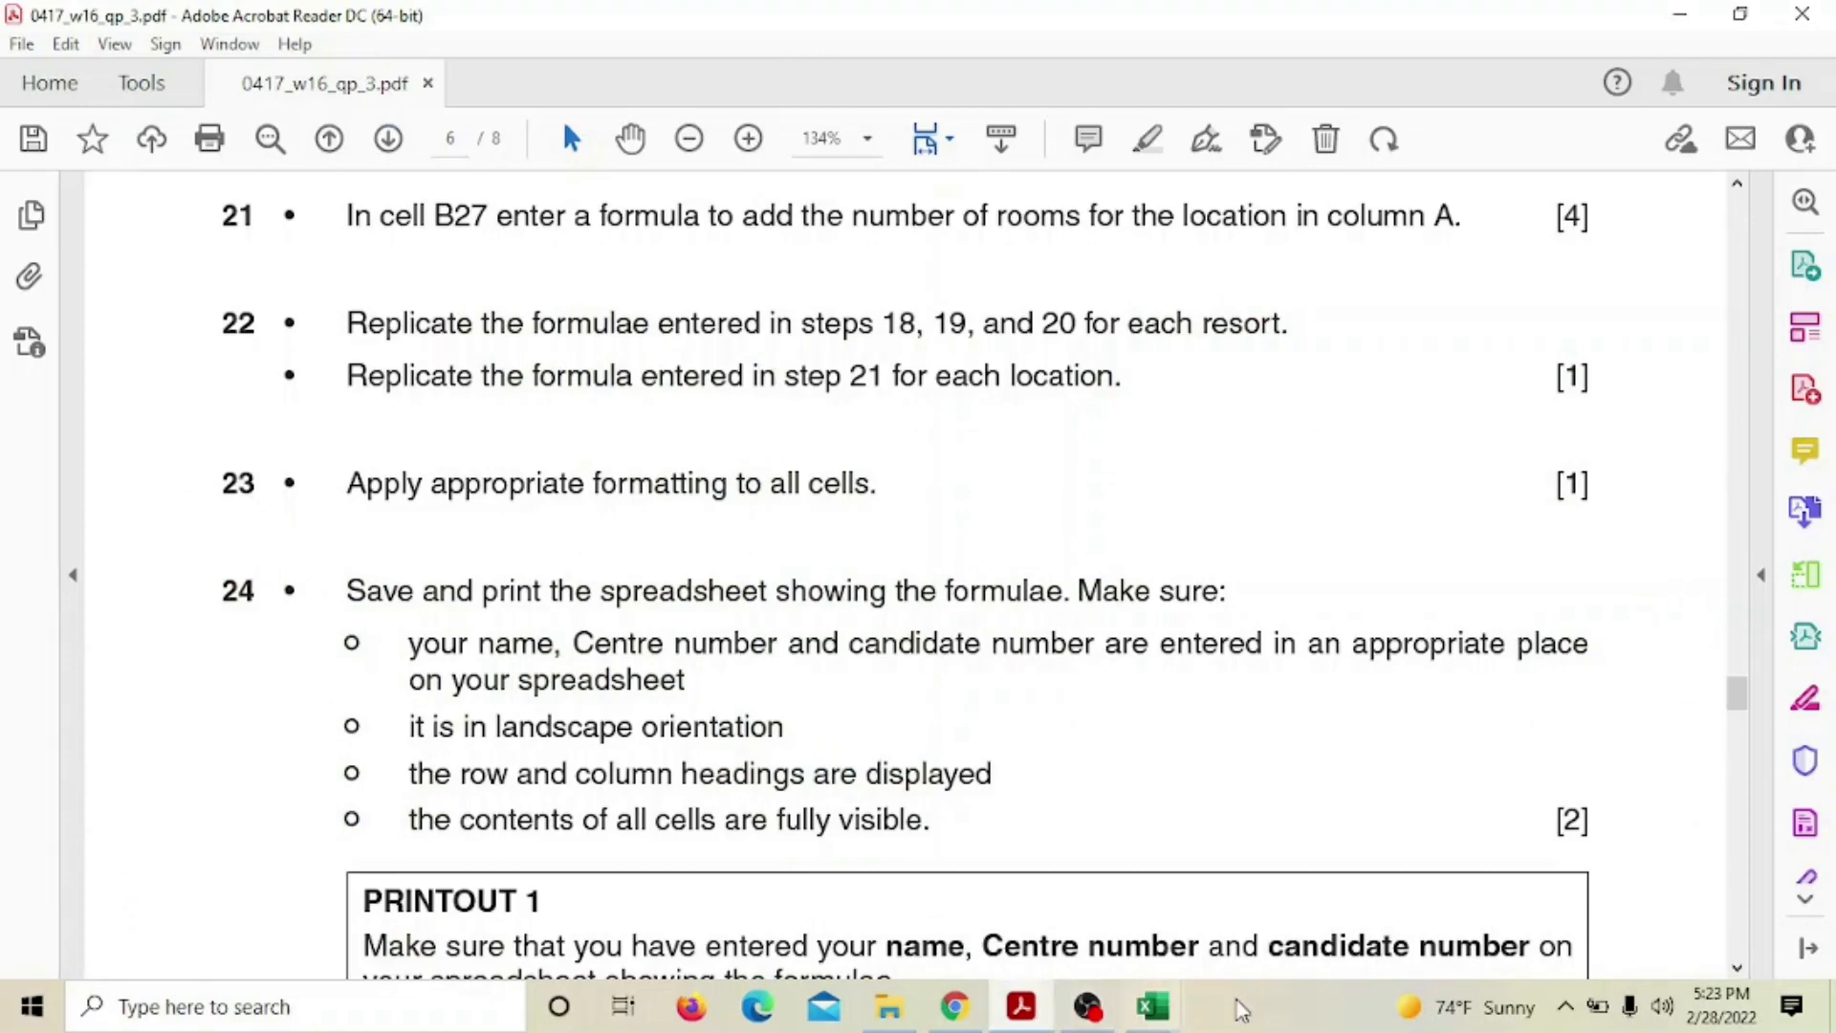
pyautogui.moveTo(1152, 1006)
pyautogui.click(952, 791)
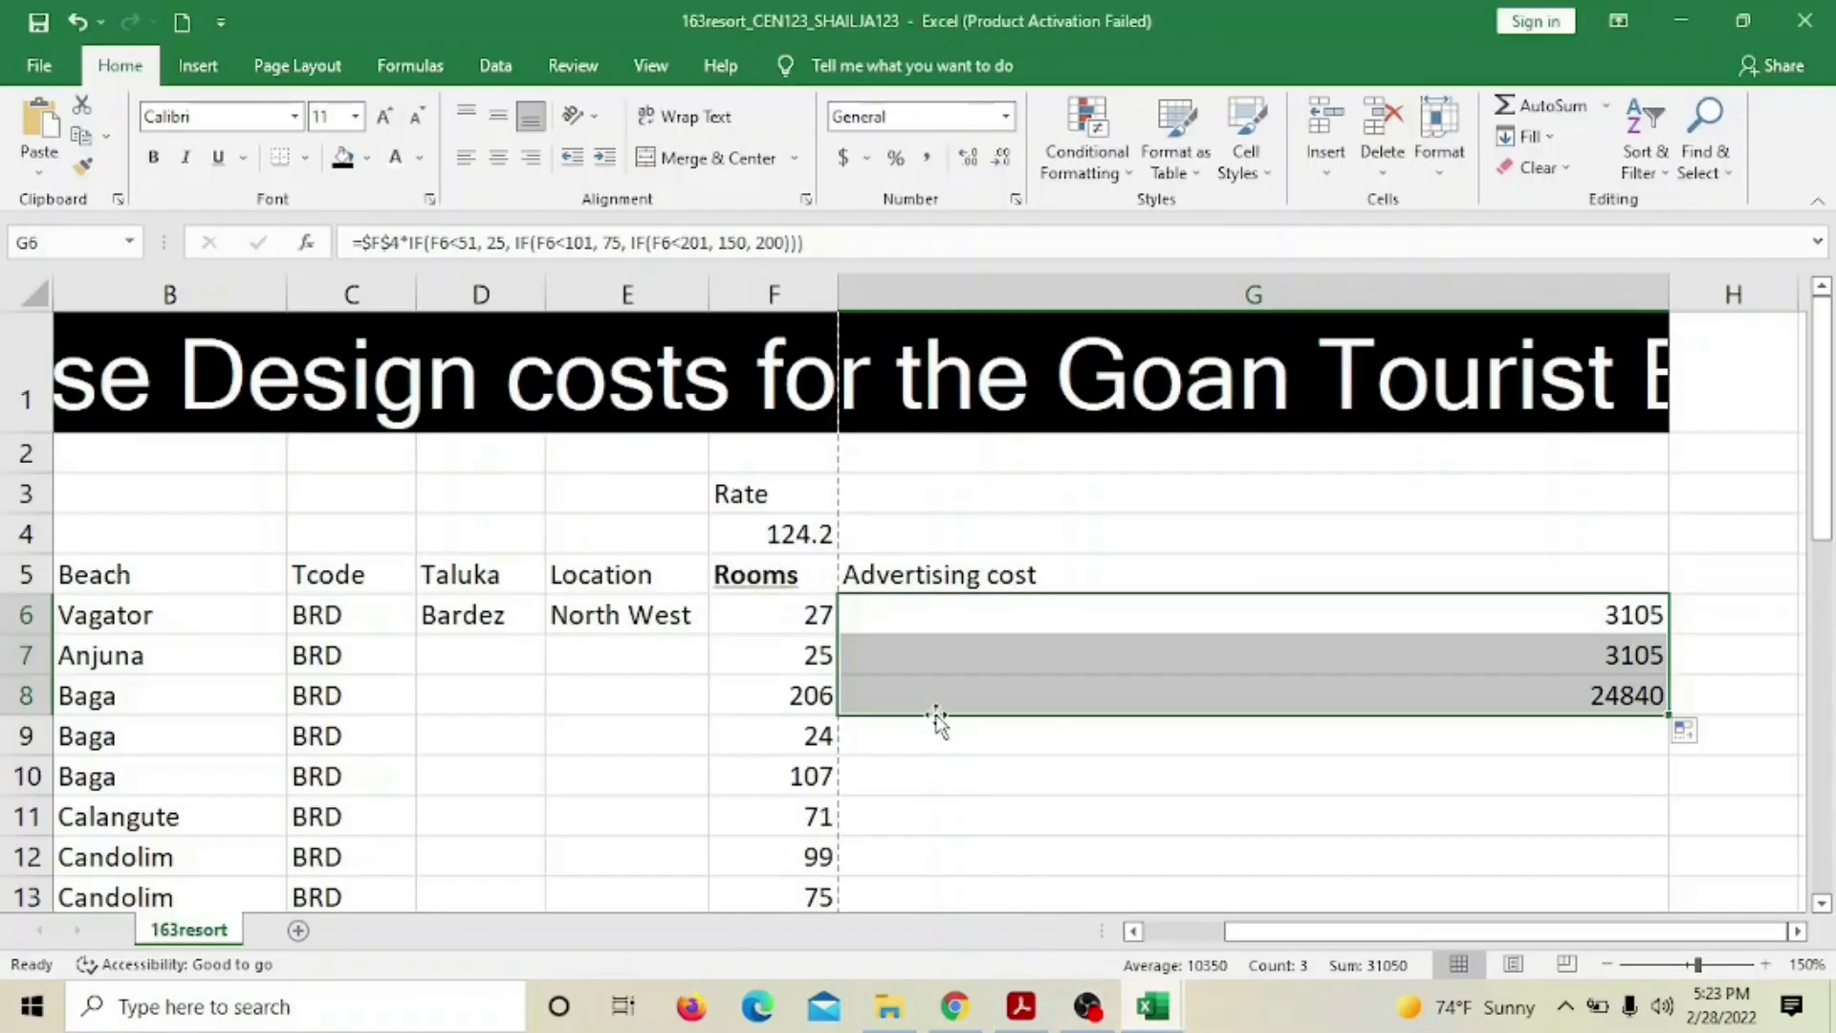
pyautogui.scroll(-6, 431, 645)
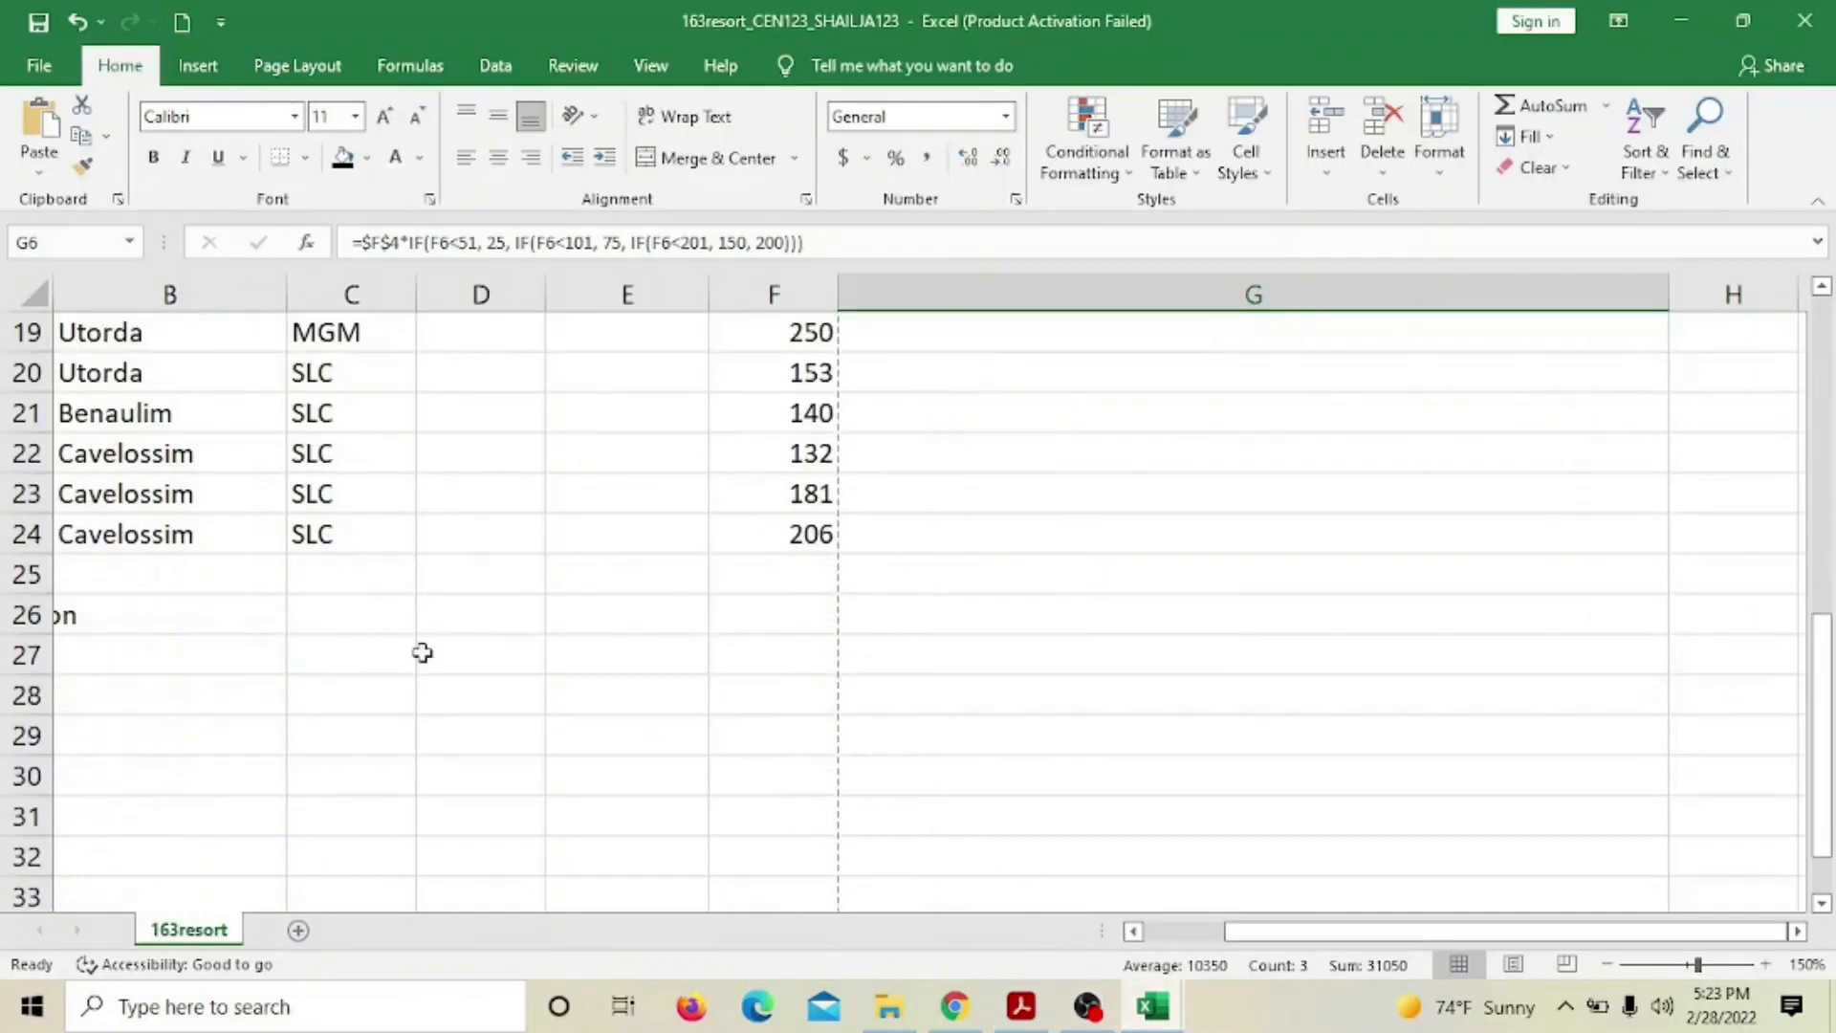
pyautogui.click(130, 665)
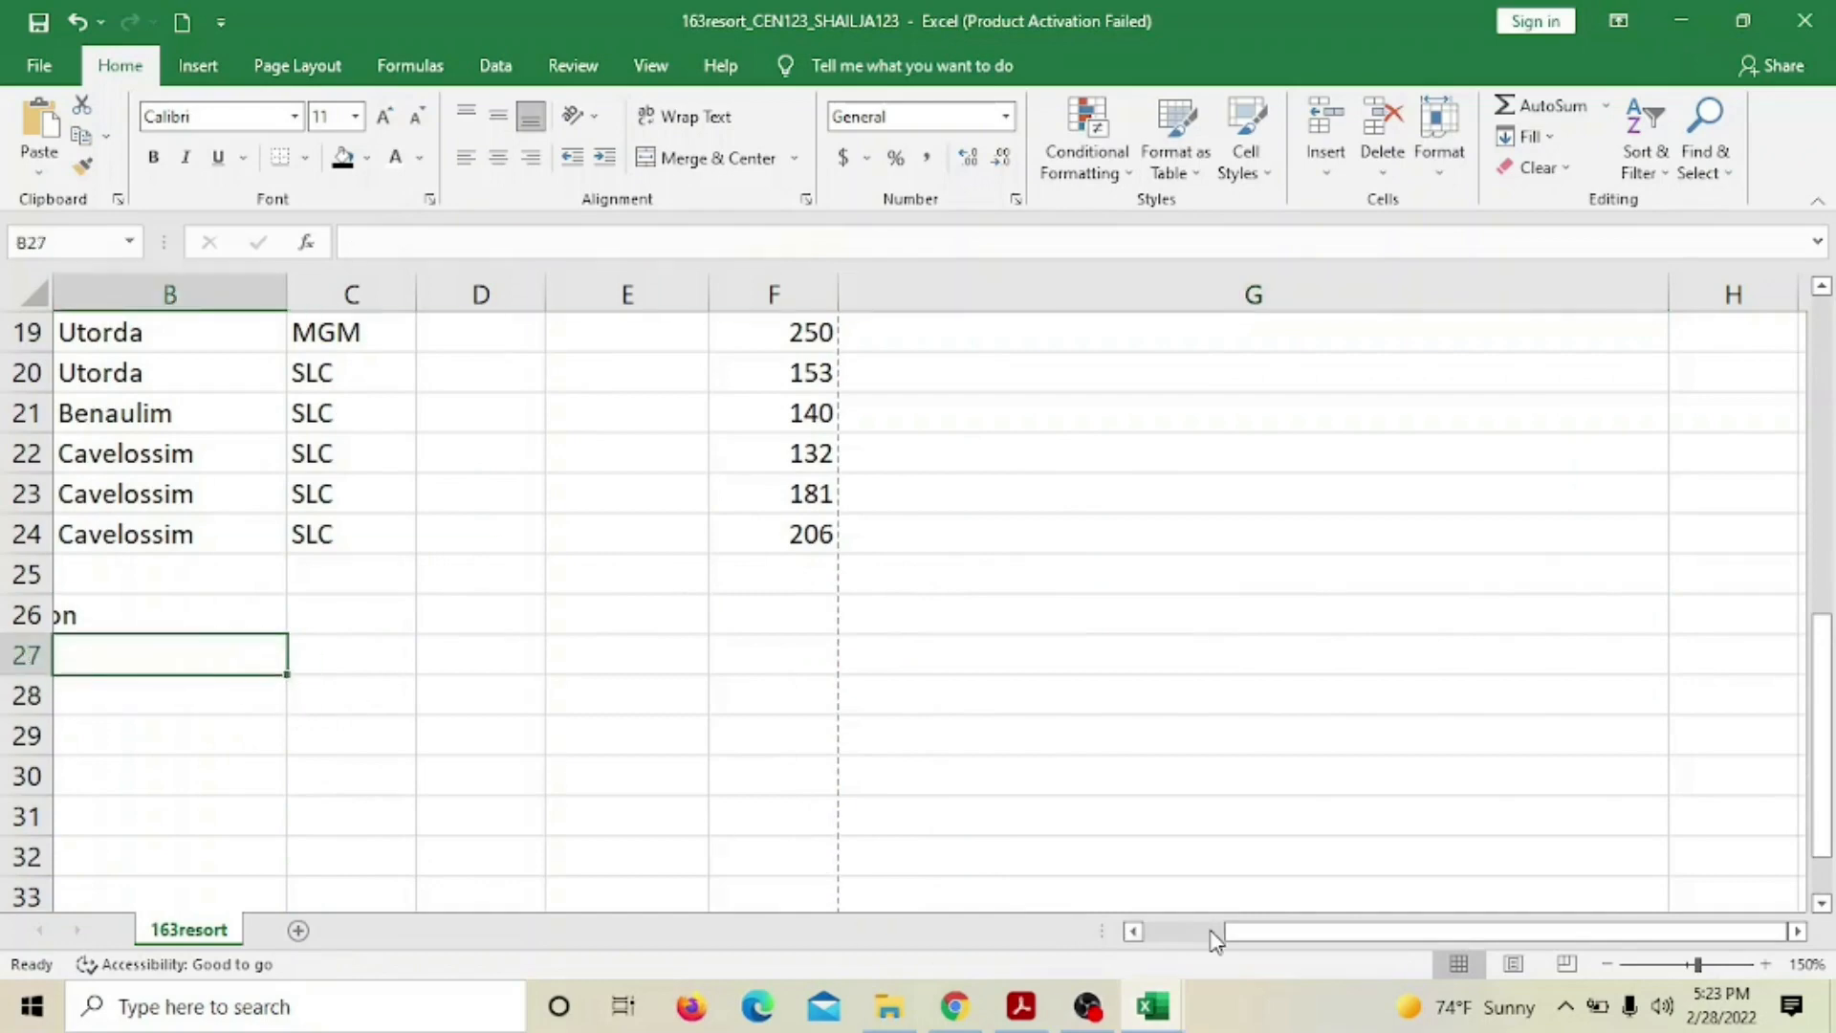
pyautogui.moveTo(1322, 939); pyautogui.dragTo(1090, 918)
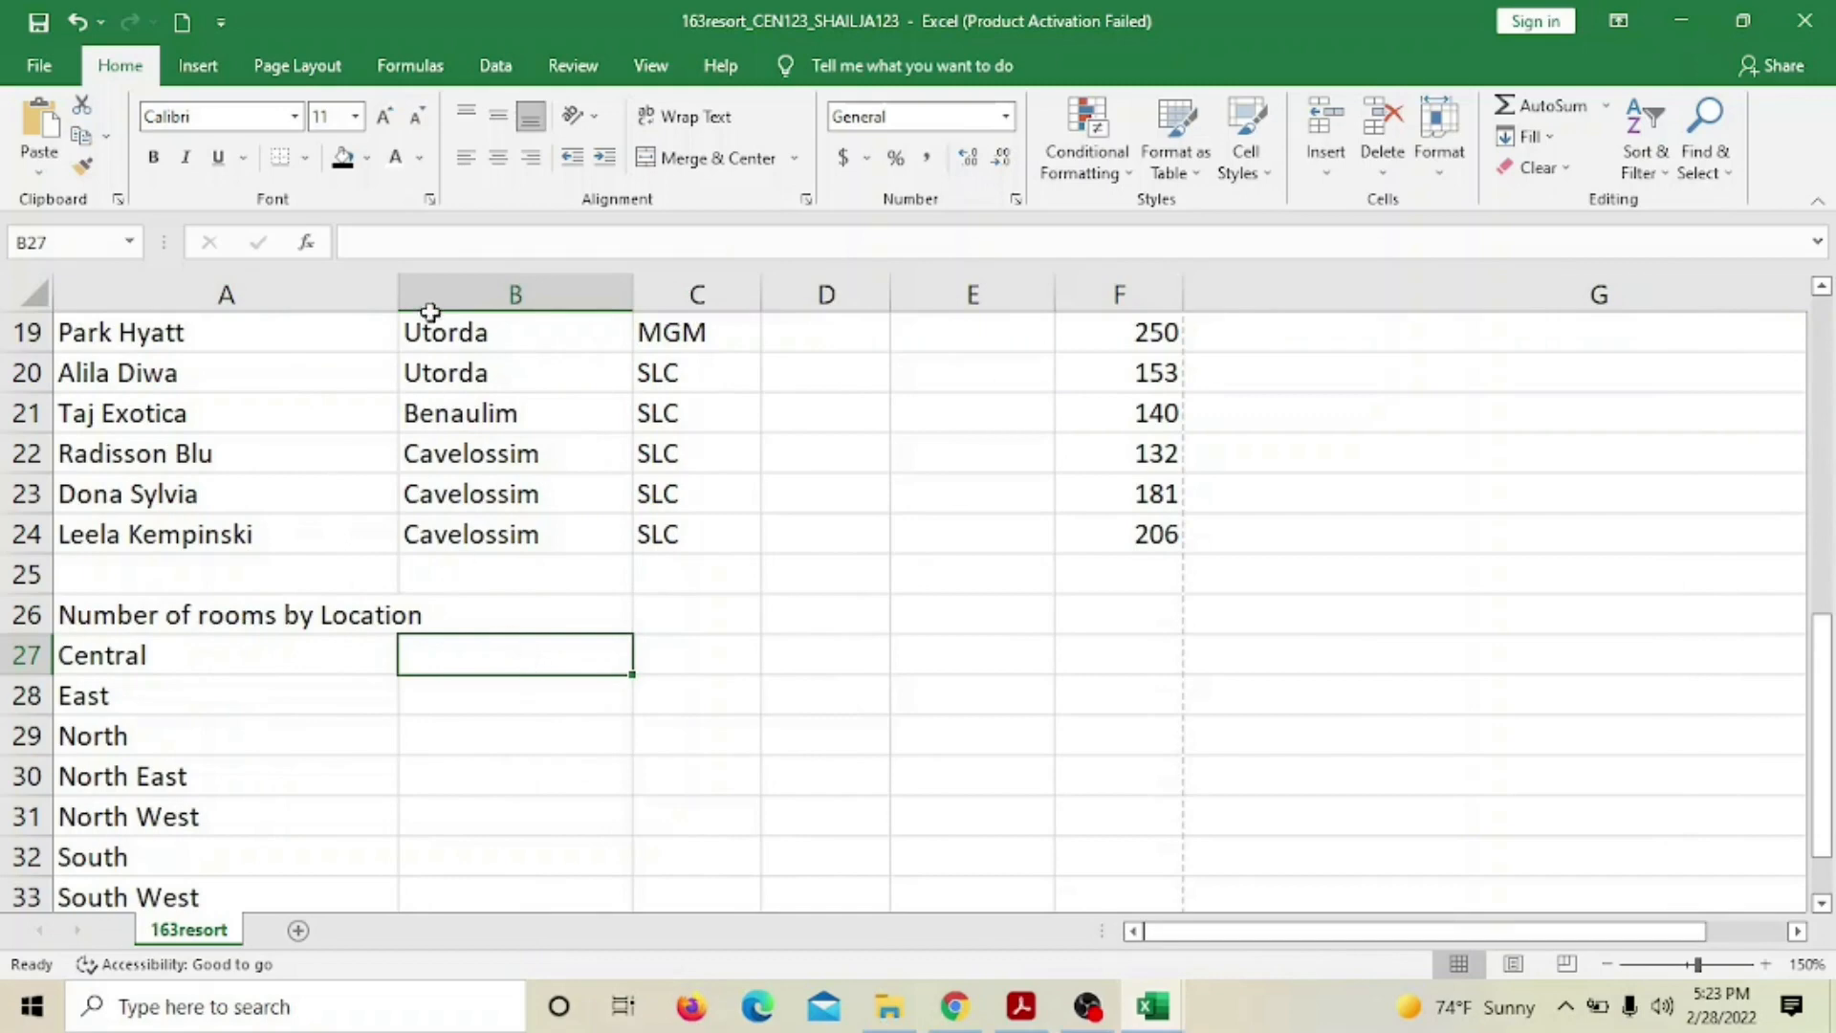
pyautogui.moveTo(400, 290); pyautogui.dragTo(427, 293)
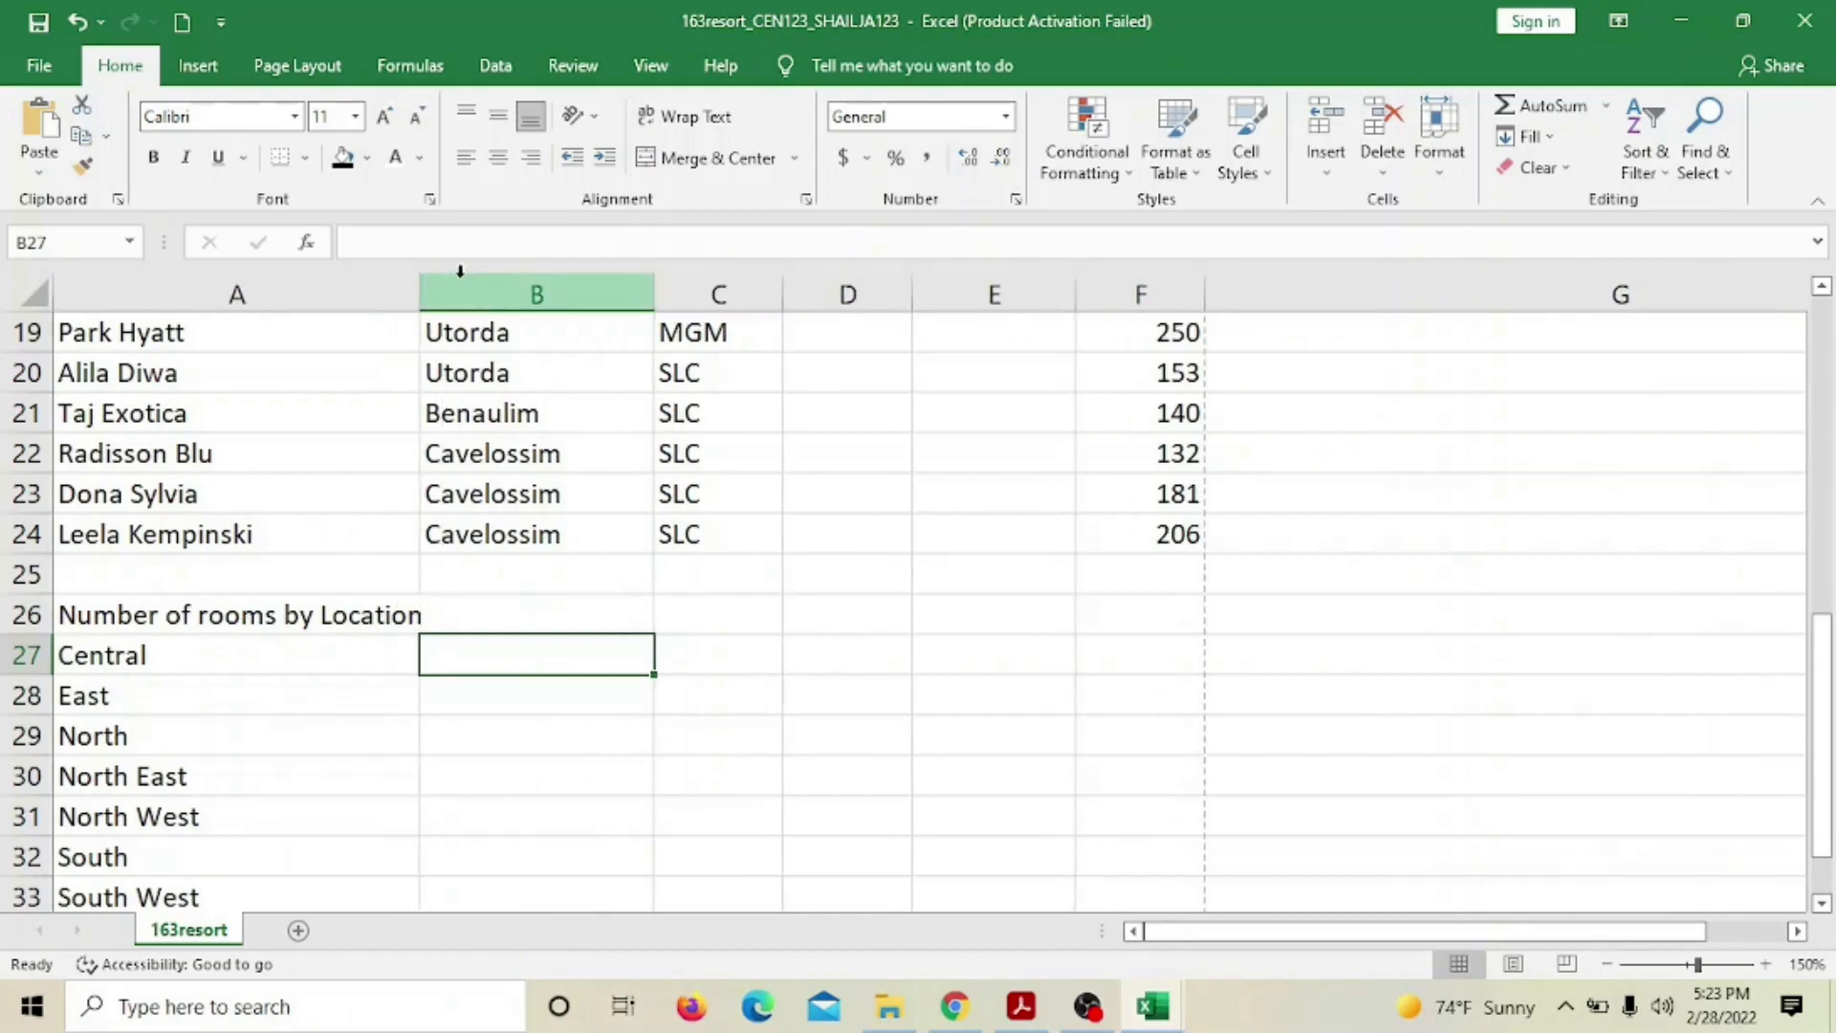
pyautogui.scroll(3, 518, 748)
pyautogui.scroll(3, 518, 742)
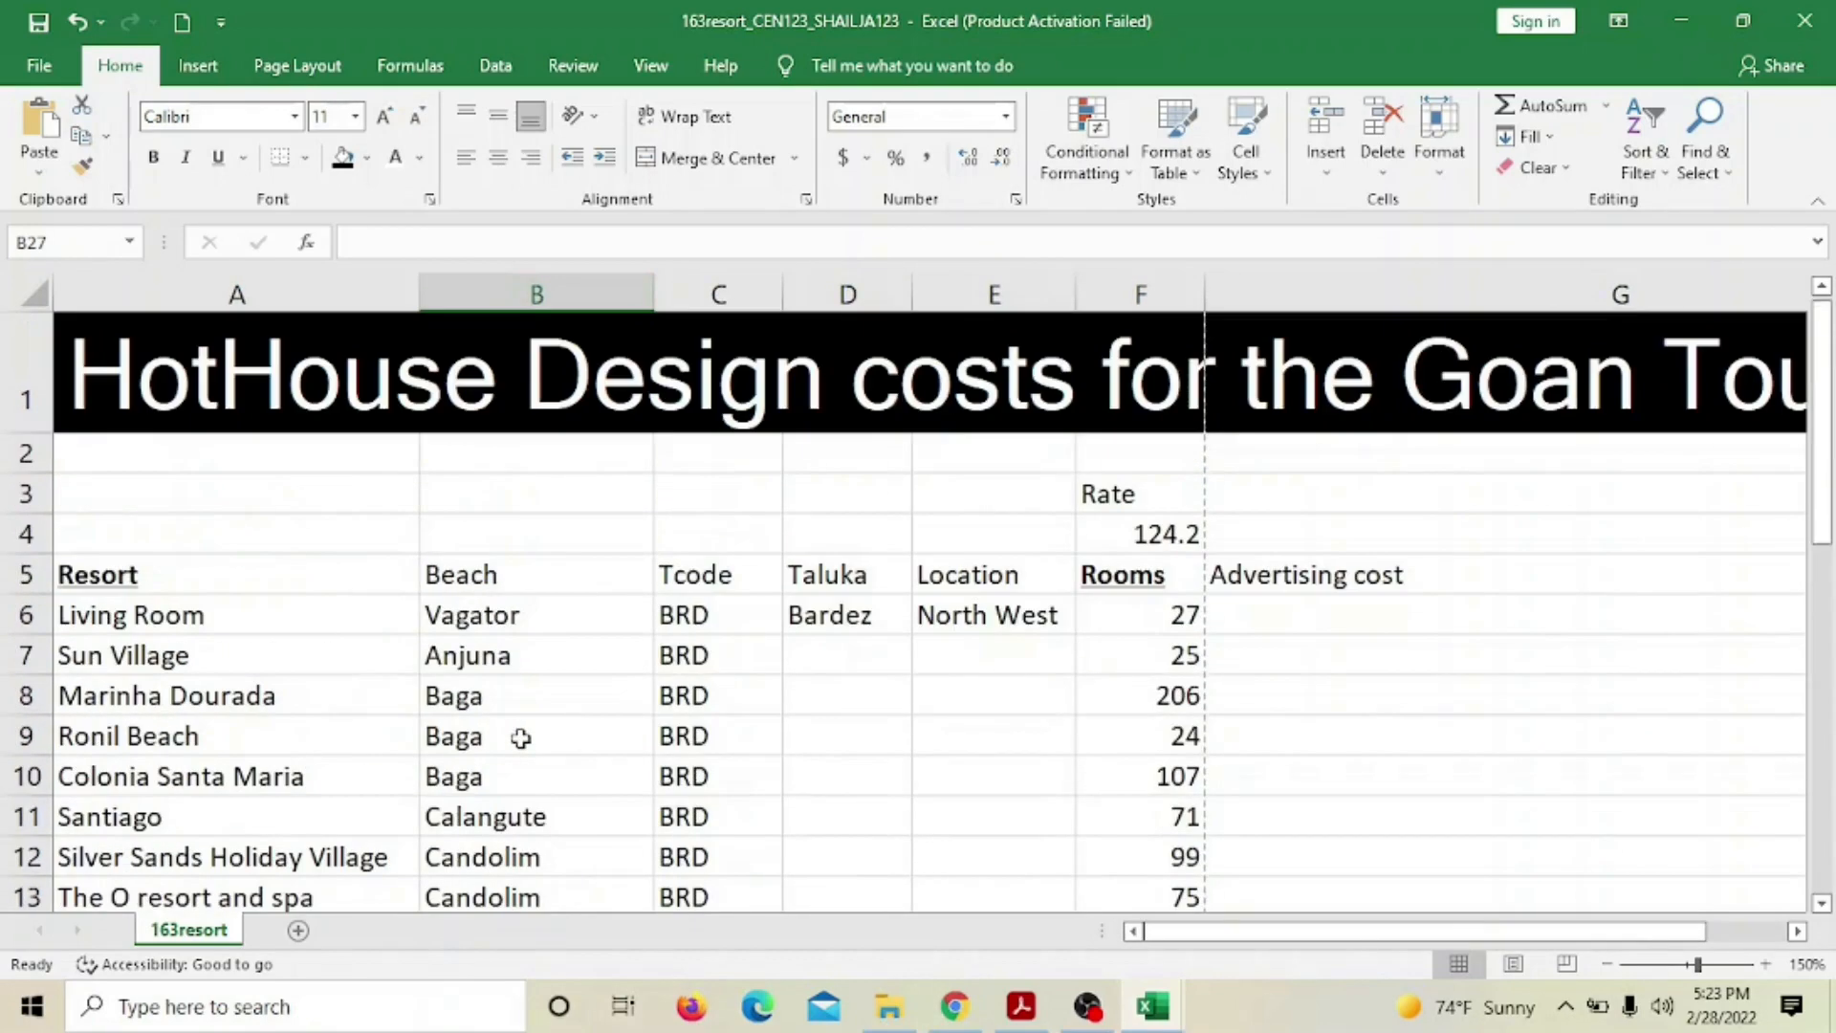
pyautogui.scroll(-2, 520, 737)
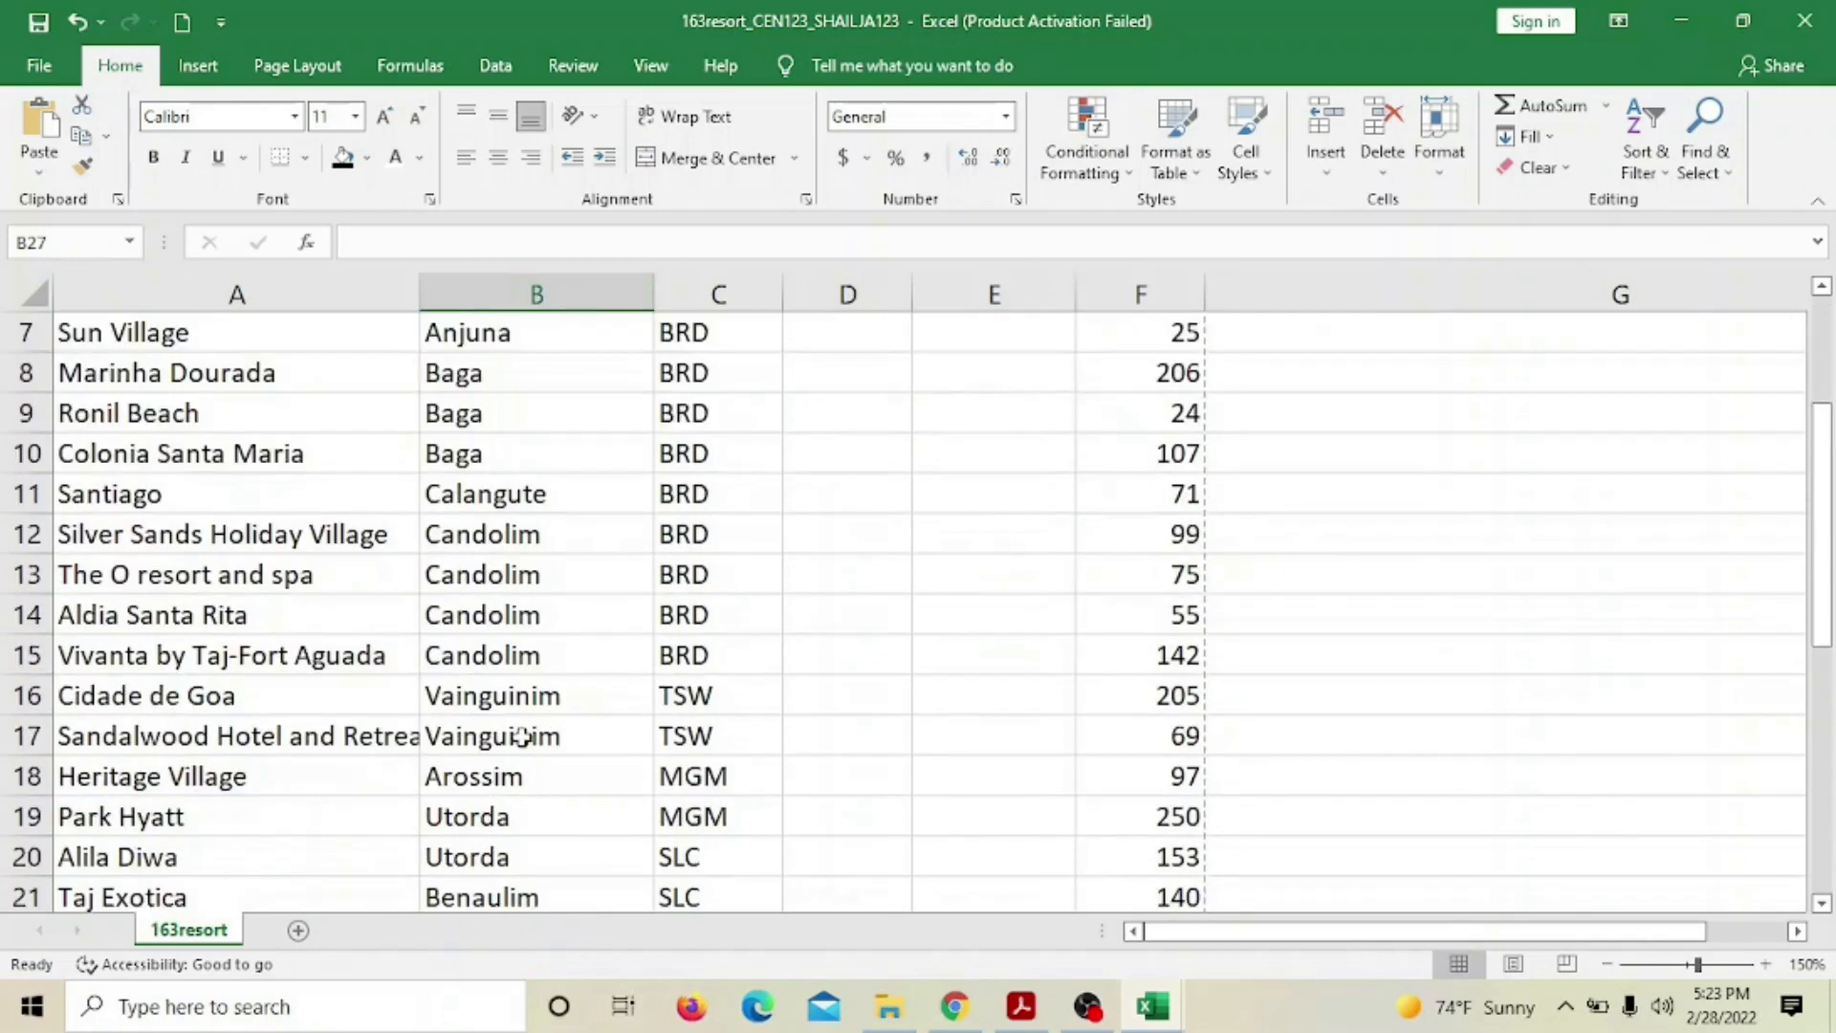
pyautogui.scroll(2, 520, 735)
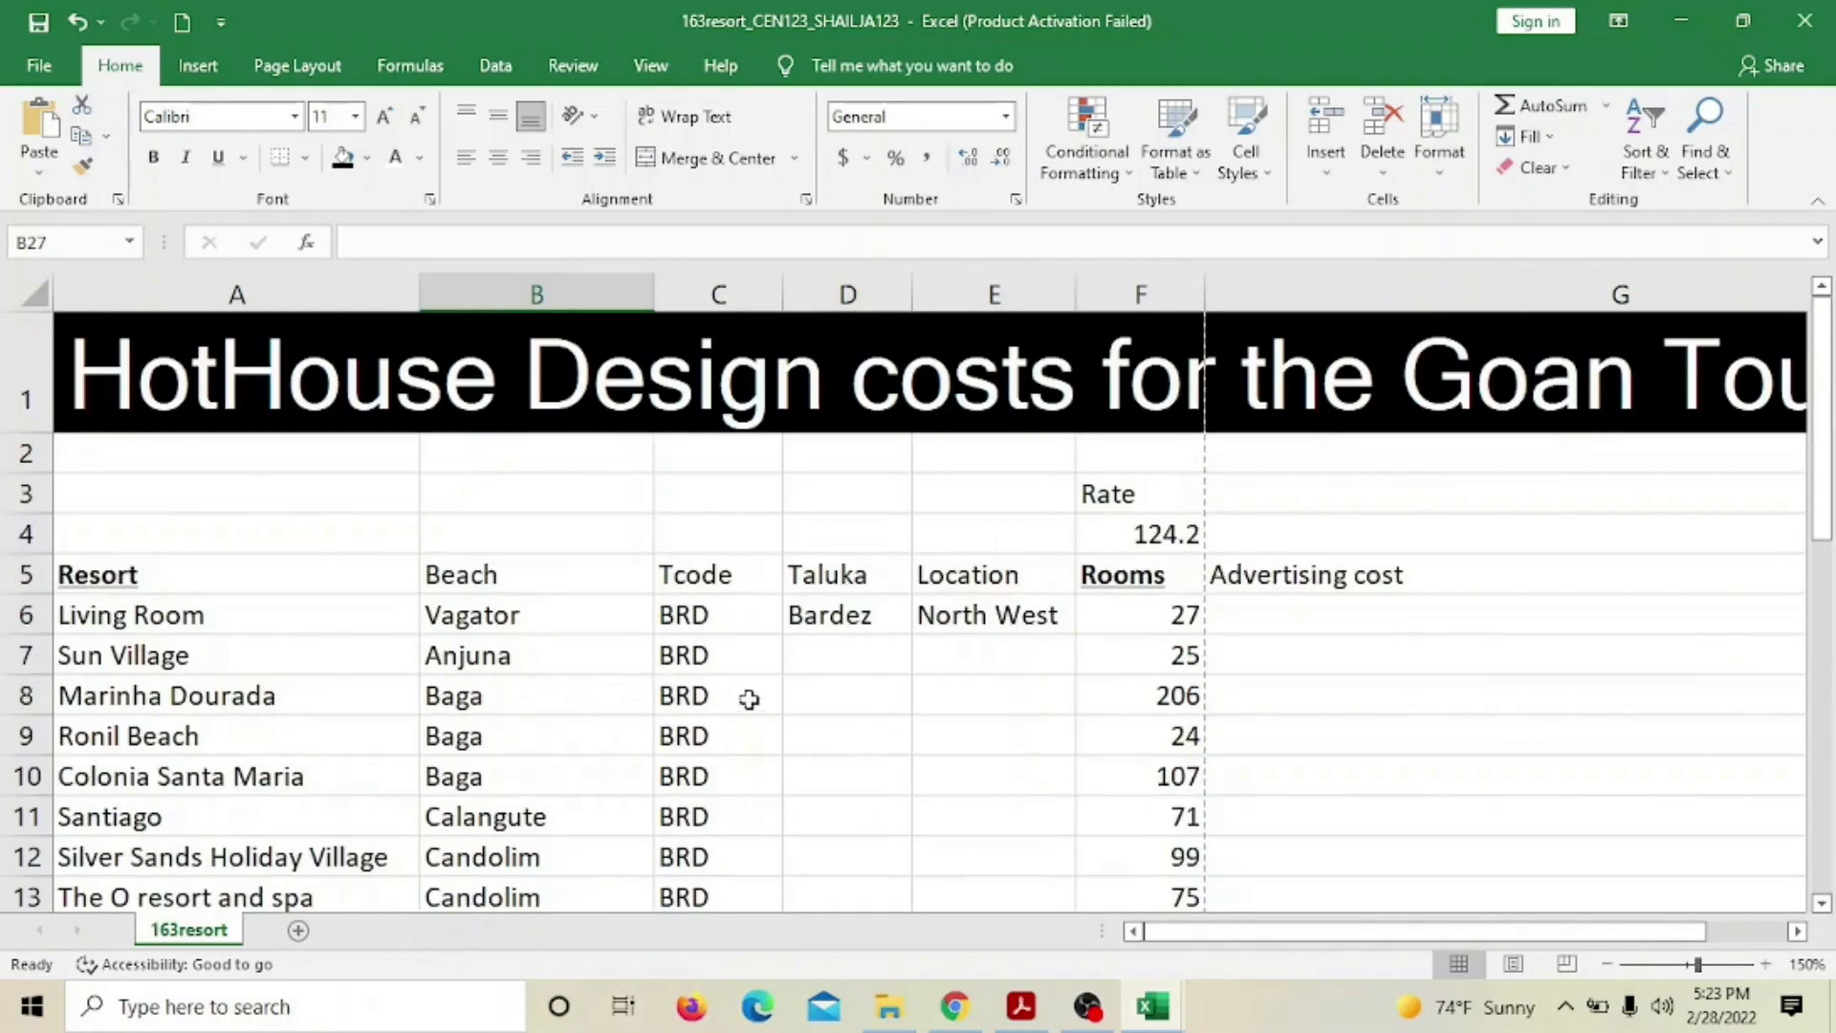
pyautogui.click(999, 616)
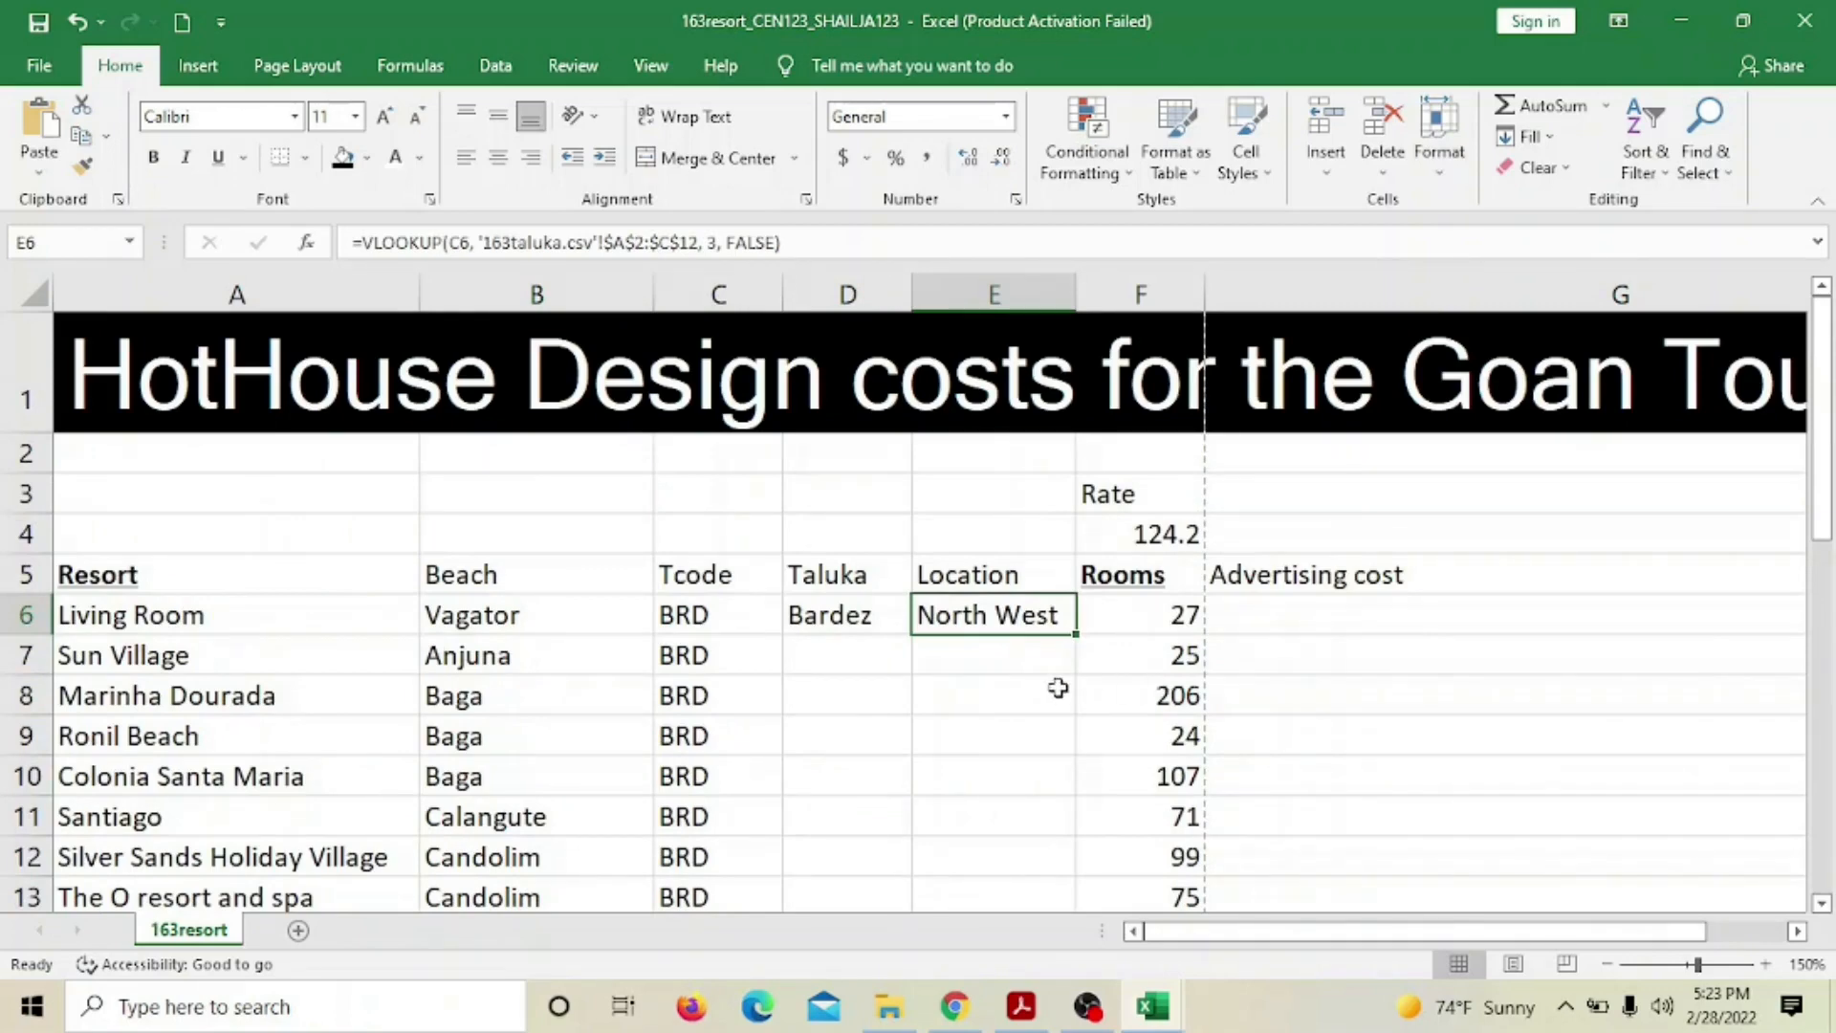
pyautogui.scroll(-4, 1058, 684)
pyautogui.scroll(-3, 533, 780)
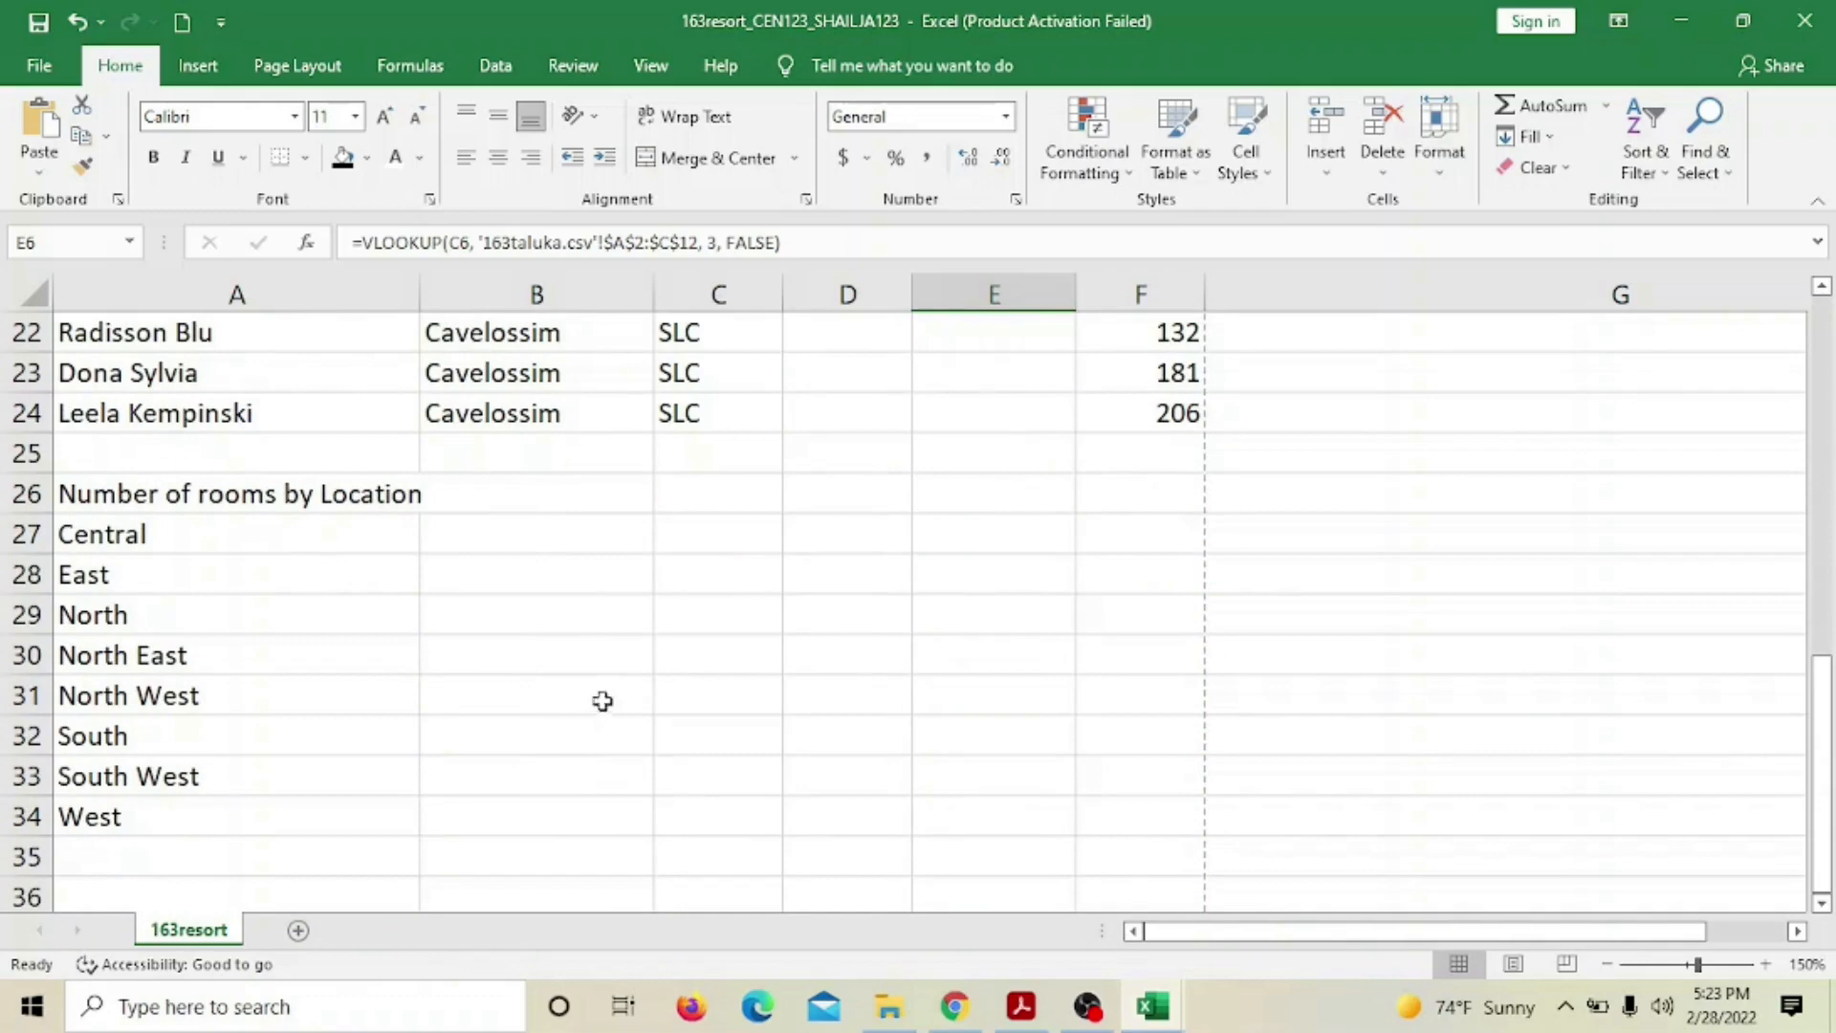
pyautogui.scroll(2, 465, 540)
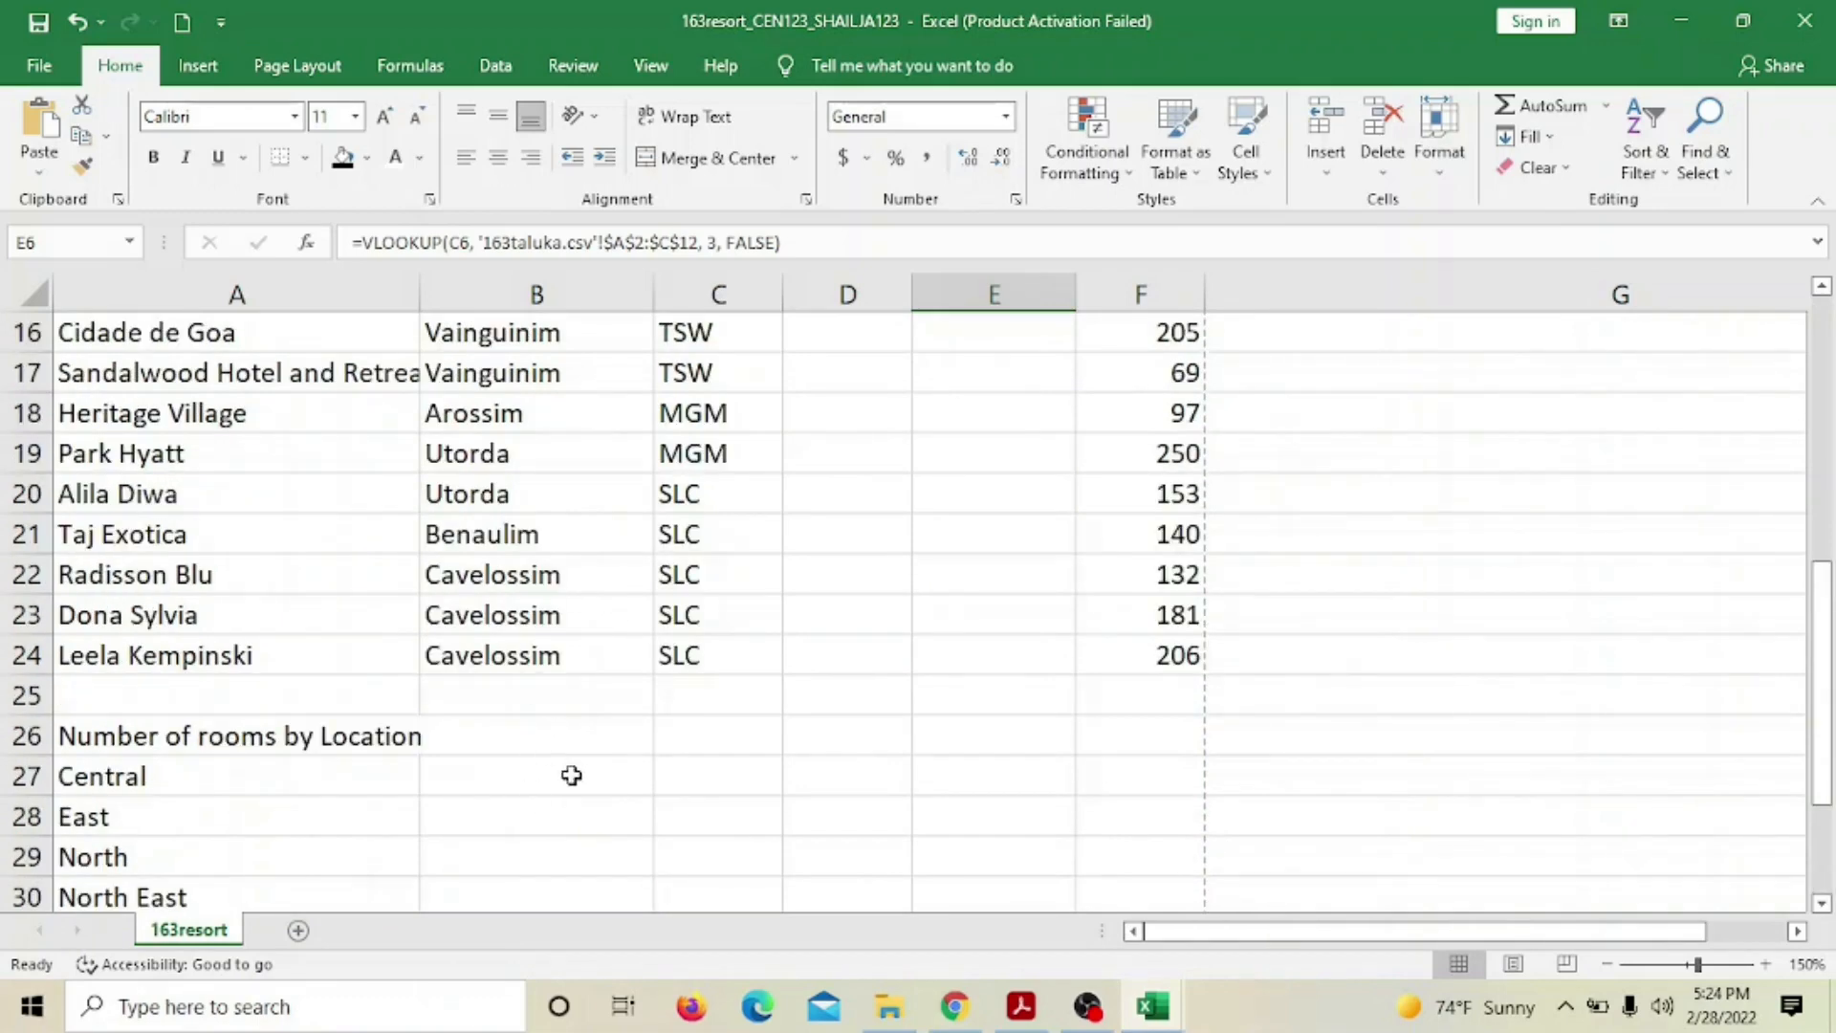
pyautogui.click(570, 779)
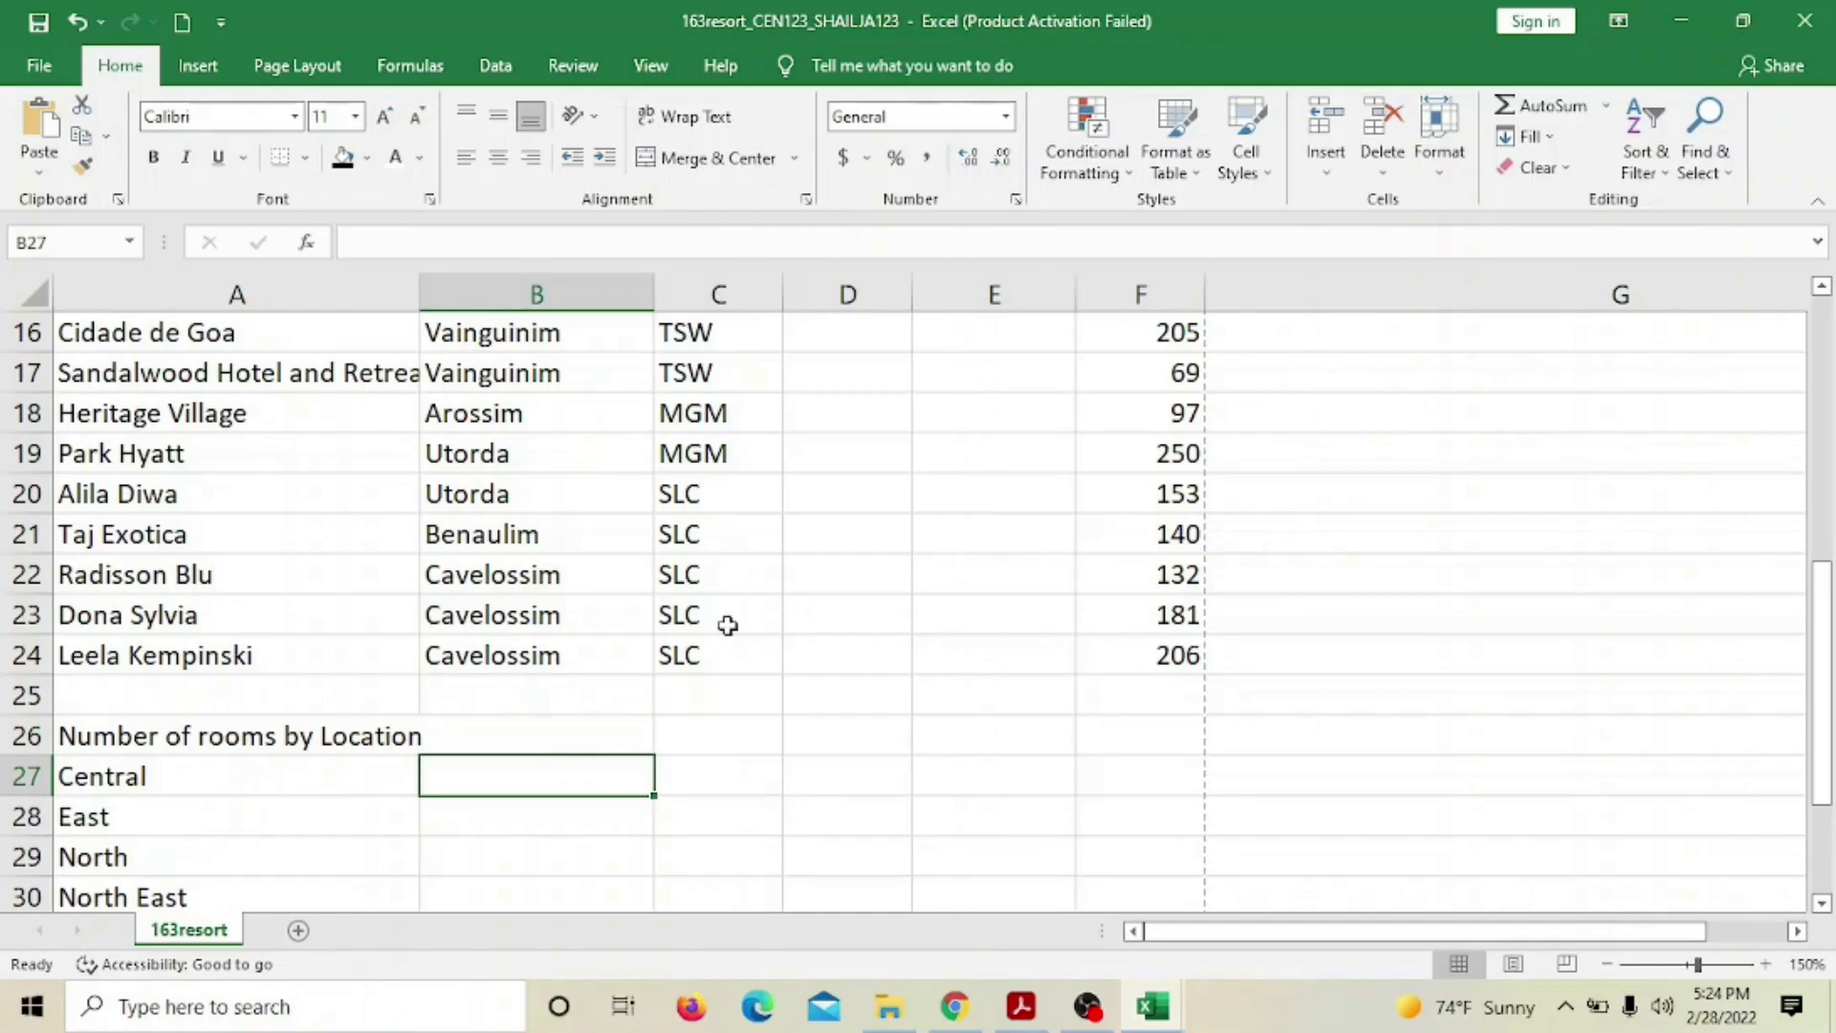
pyautogui.scroll(4, 829, 685)
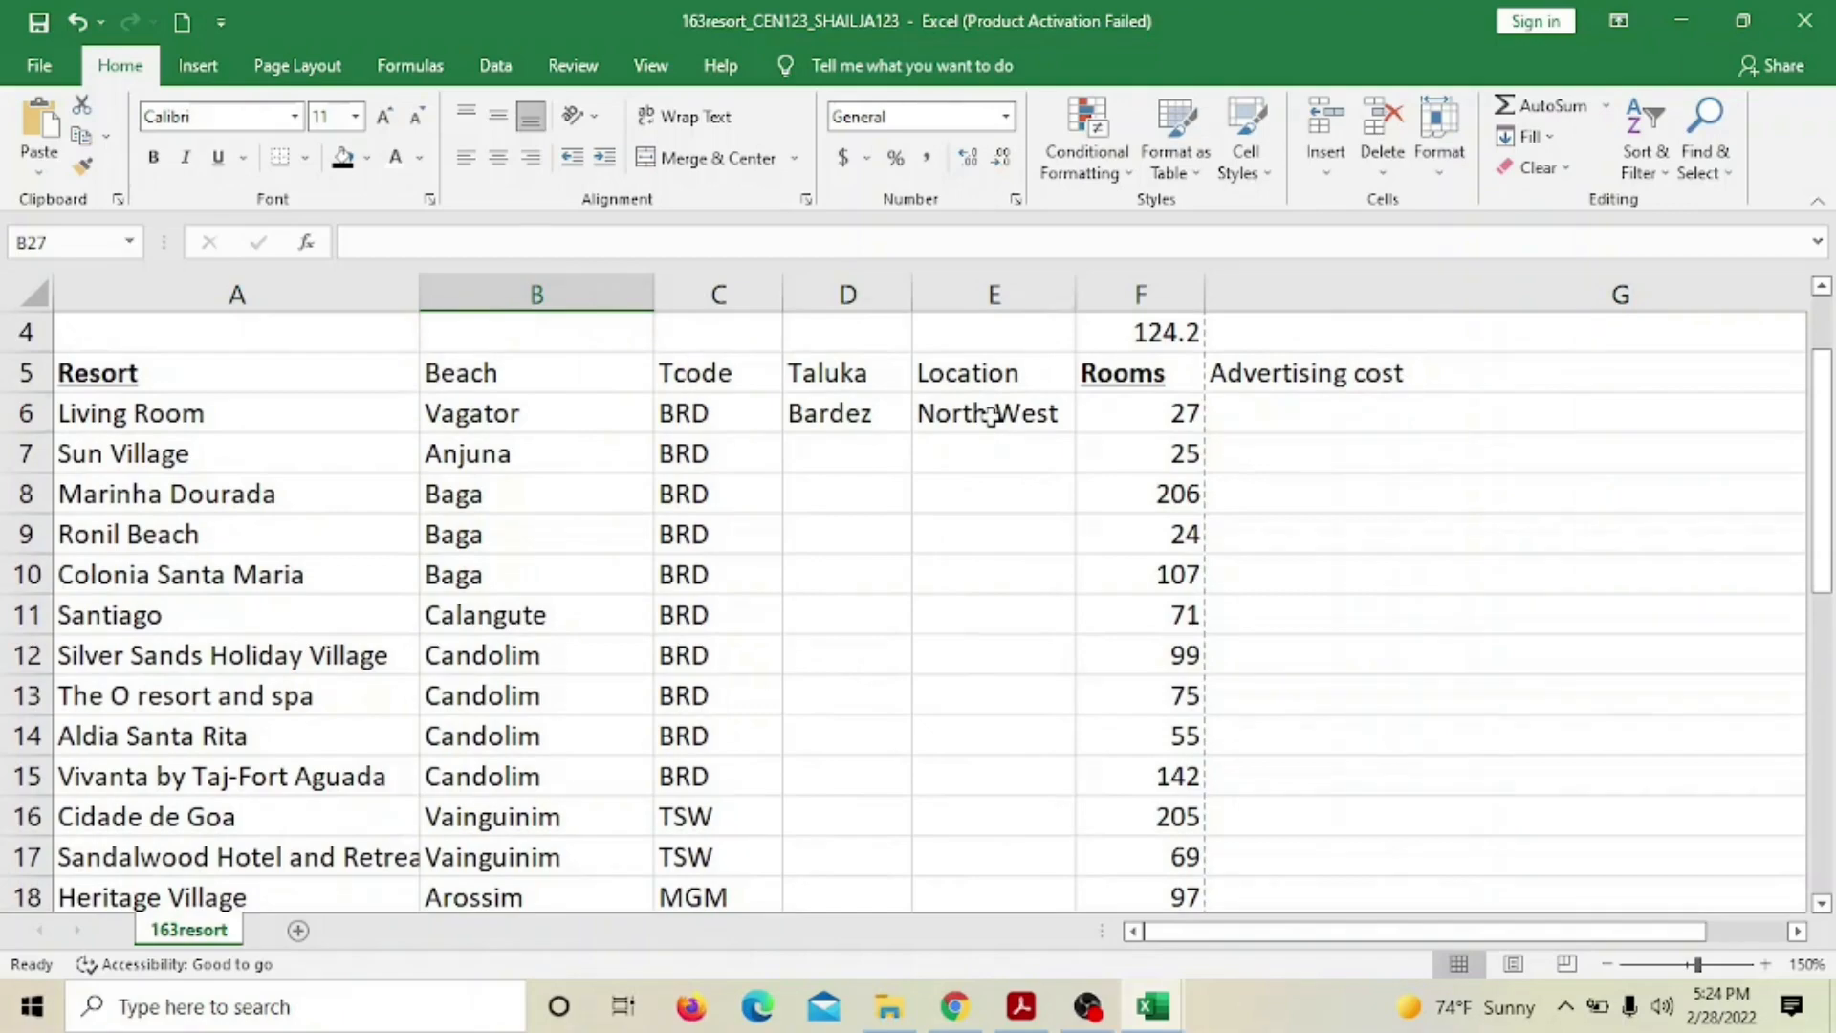
pyautogui.click(990, 415)
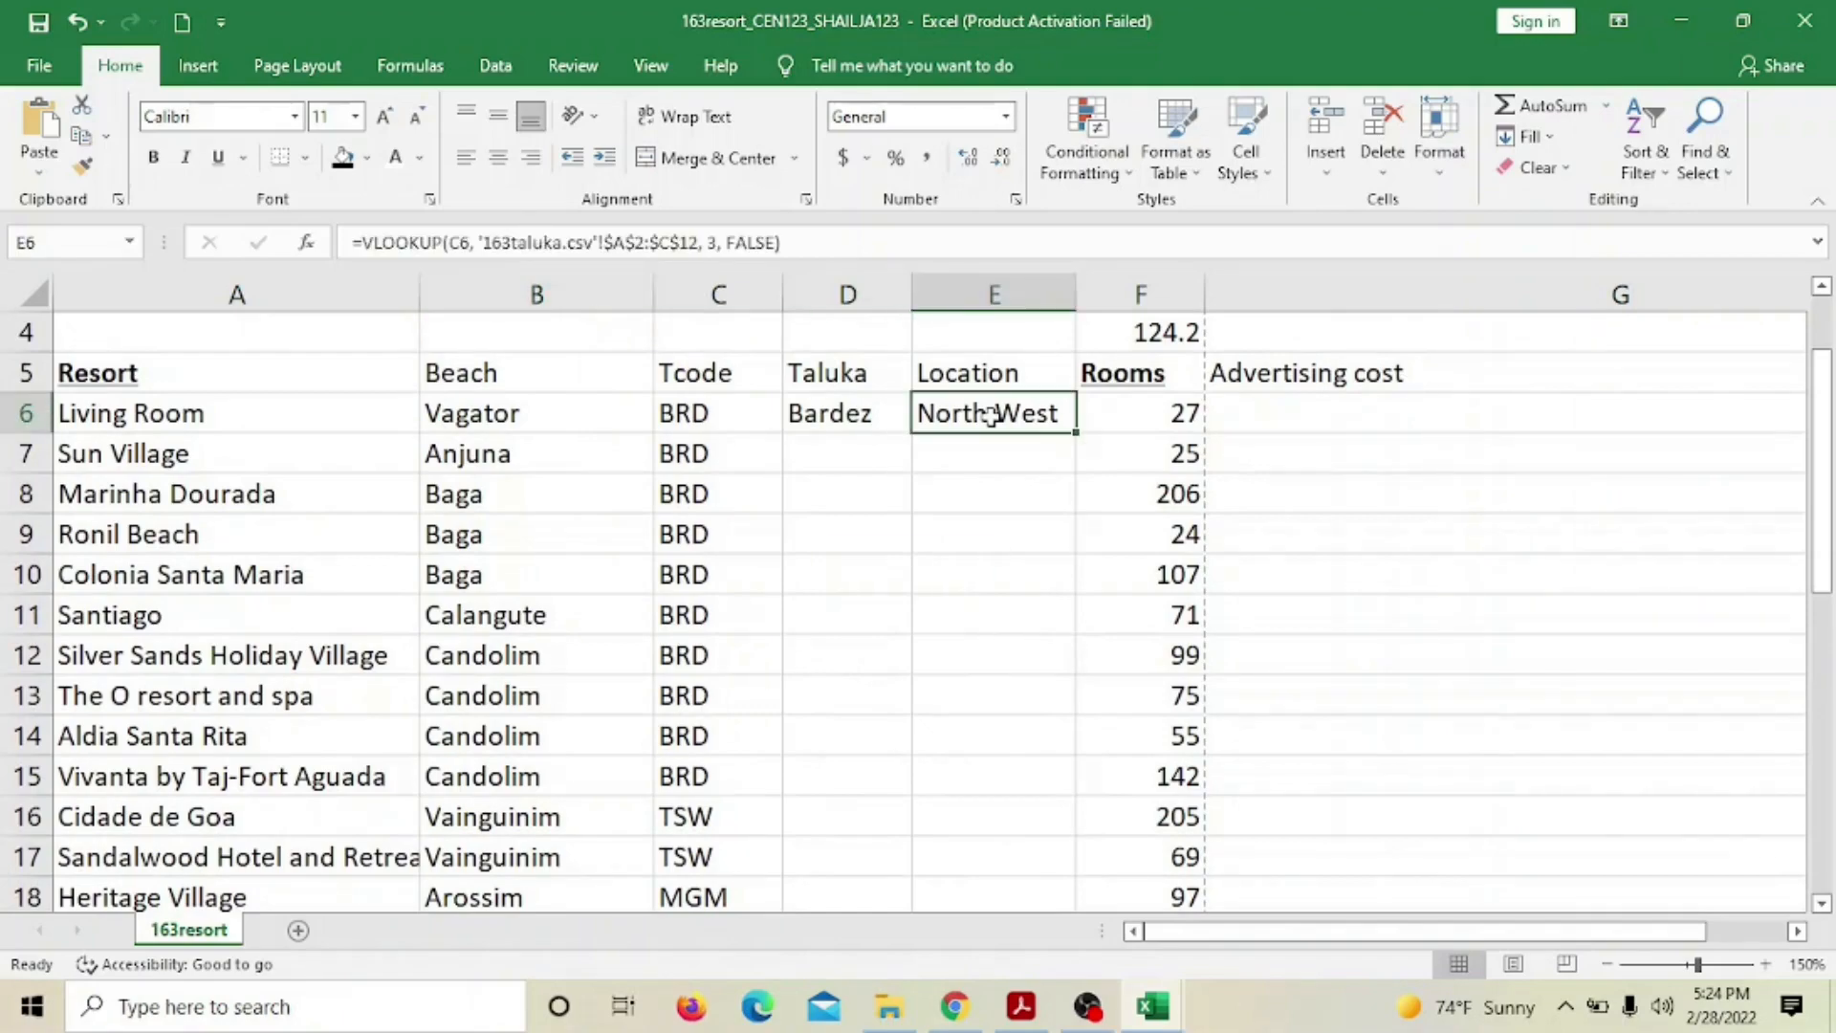
pyautogui.scroll(-8, 991, 415)
pyautogui.scroll(3, 990, 415)
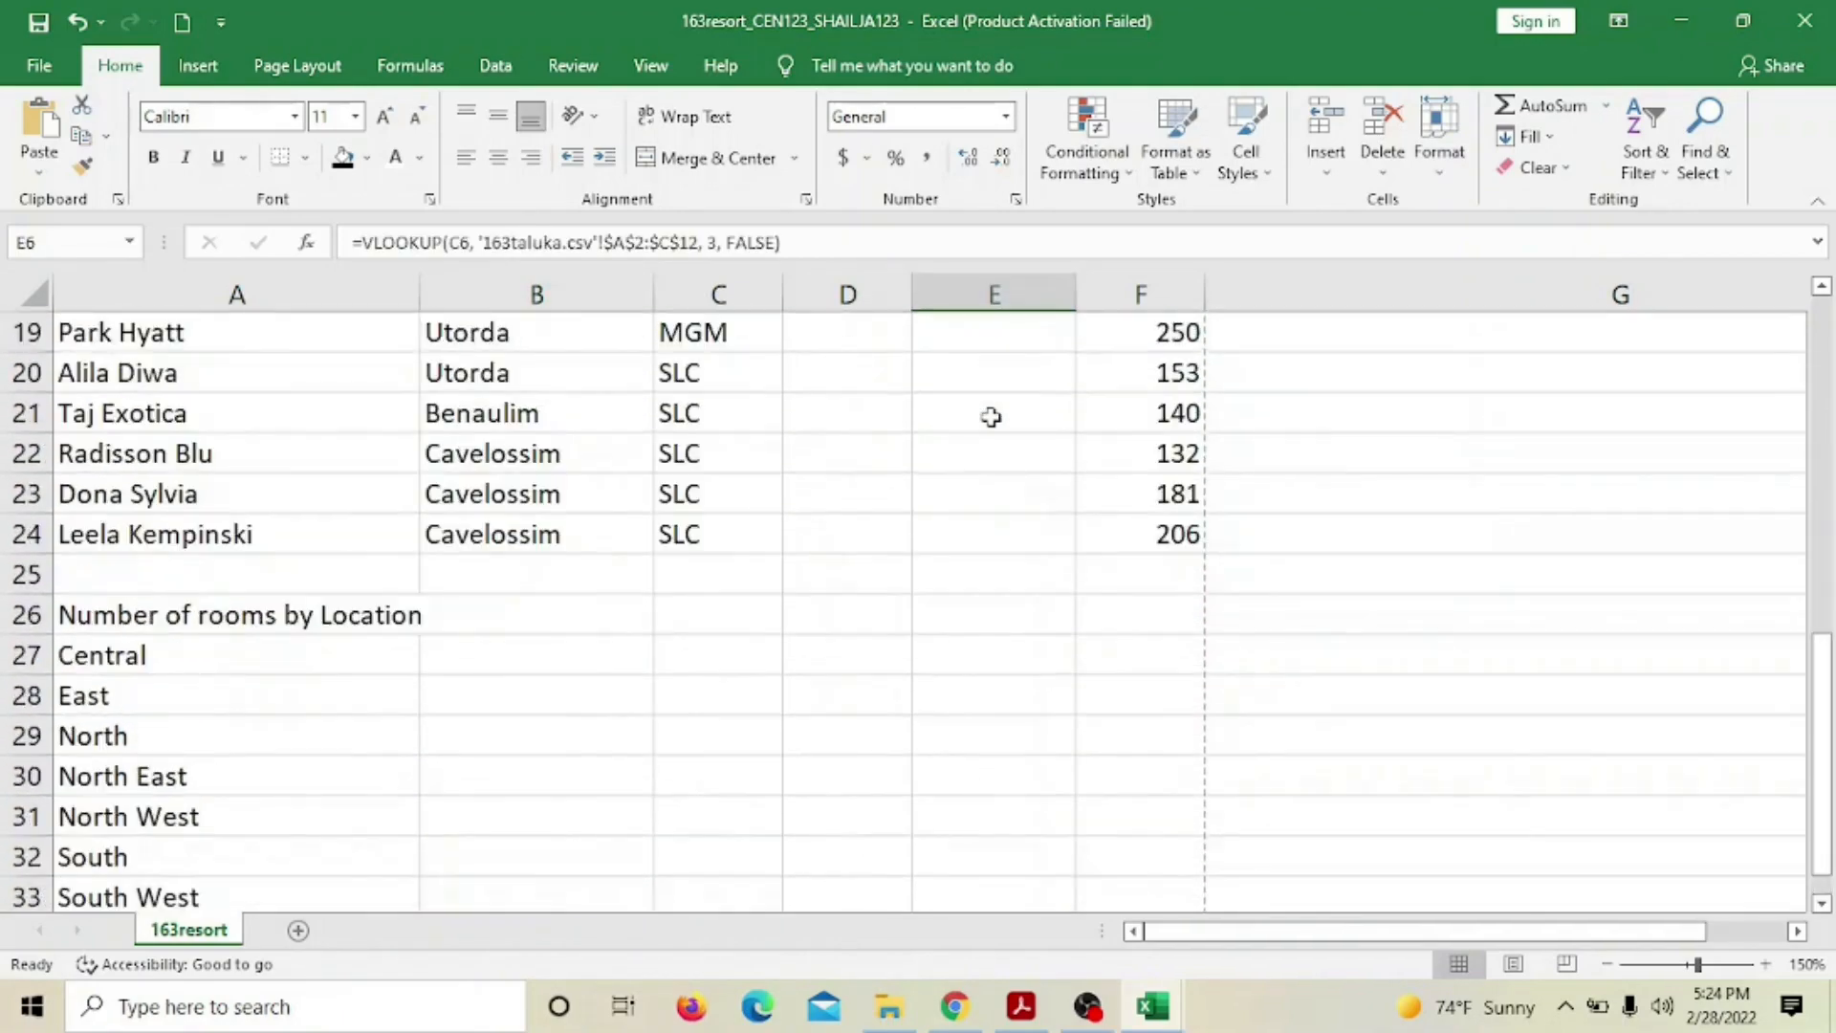
pyautogui.scroll(2, 991, 417)
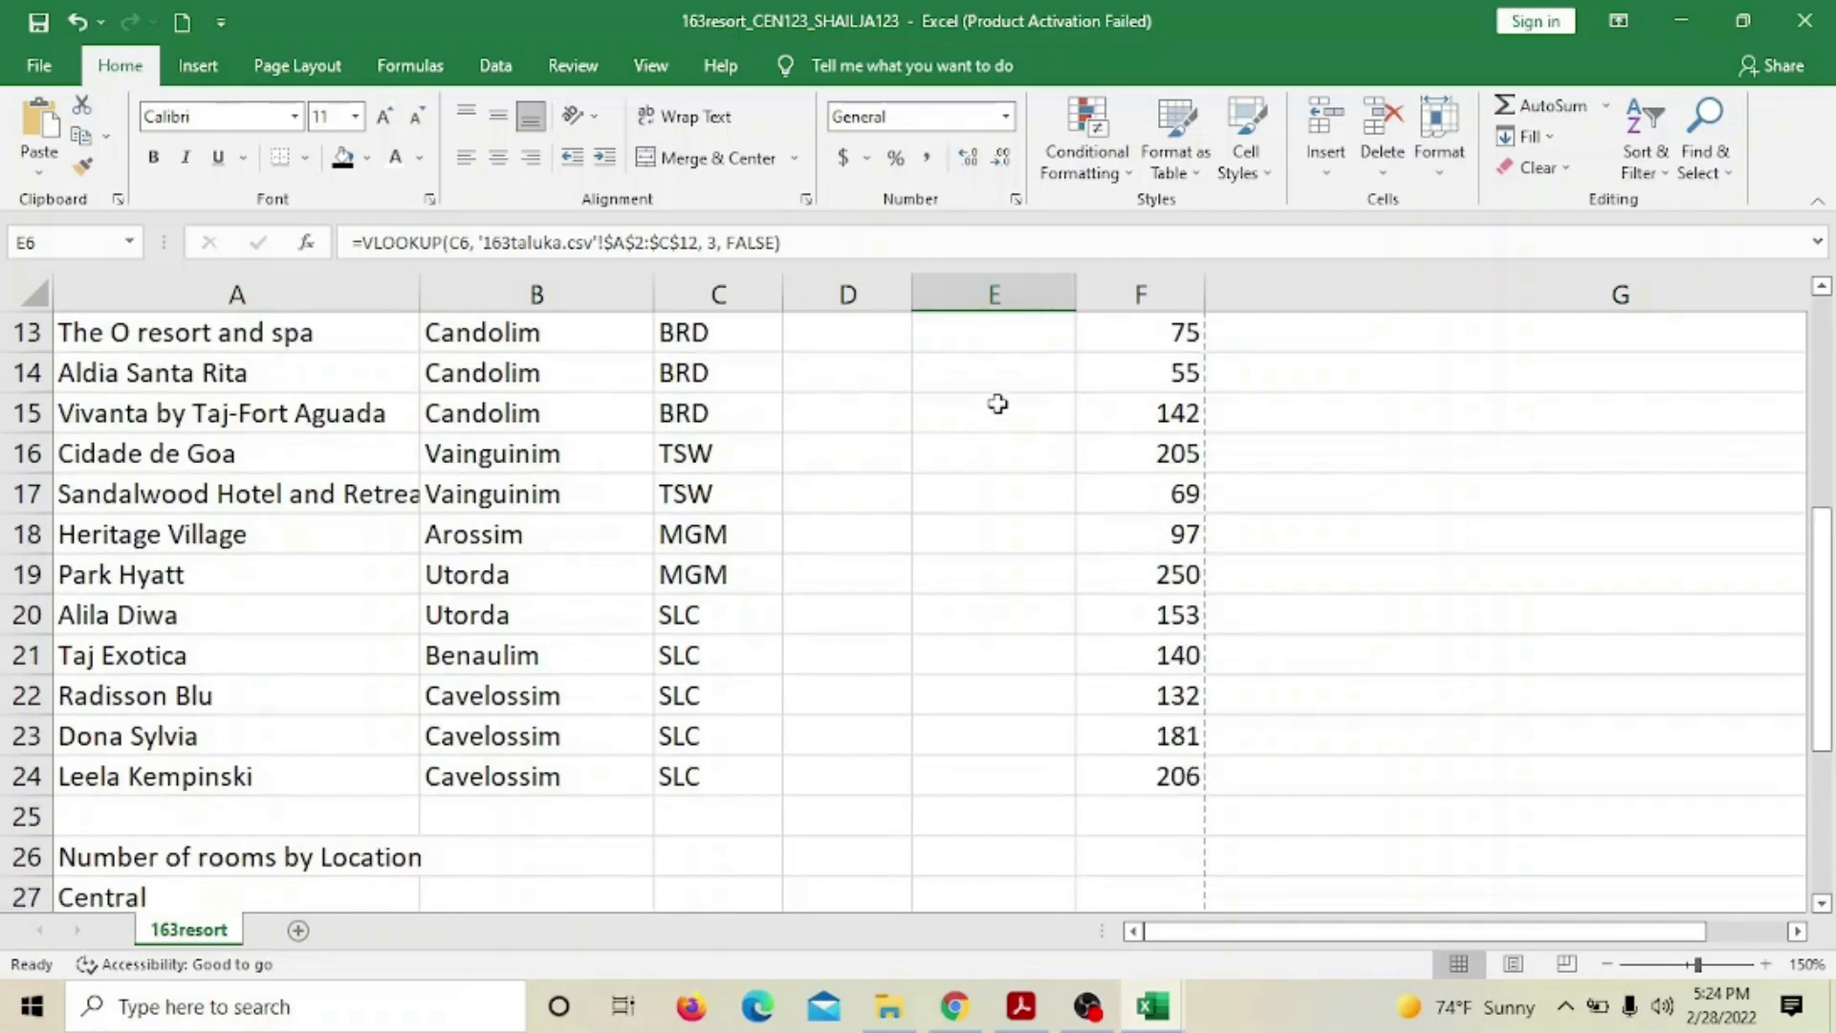
pyautogui.scroll(-1, 997, 405)
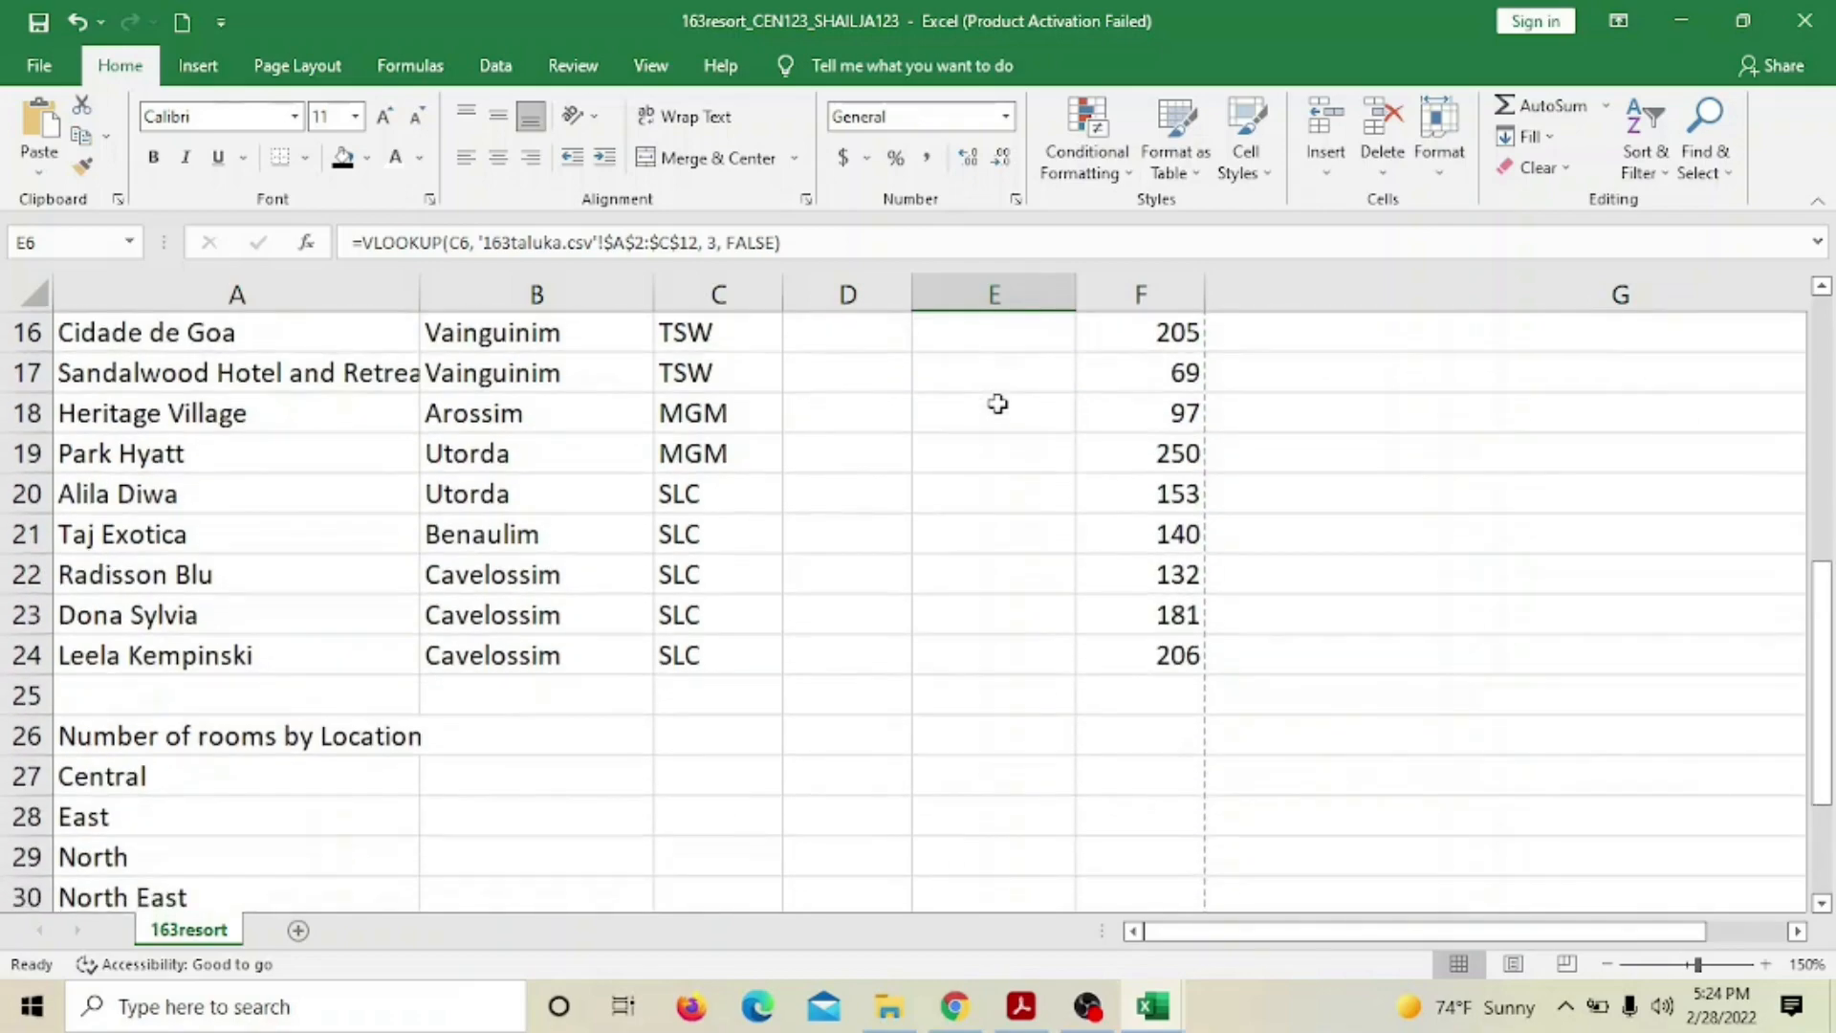
pyautogui.scroll(4, 998, 404)
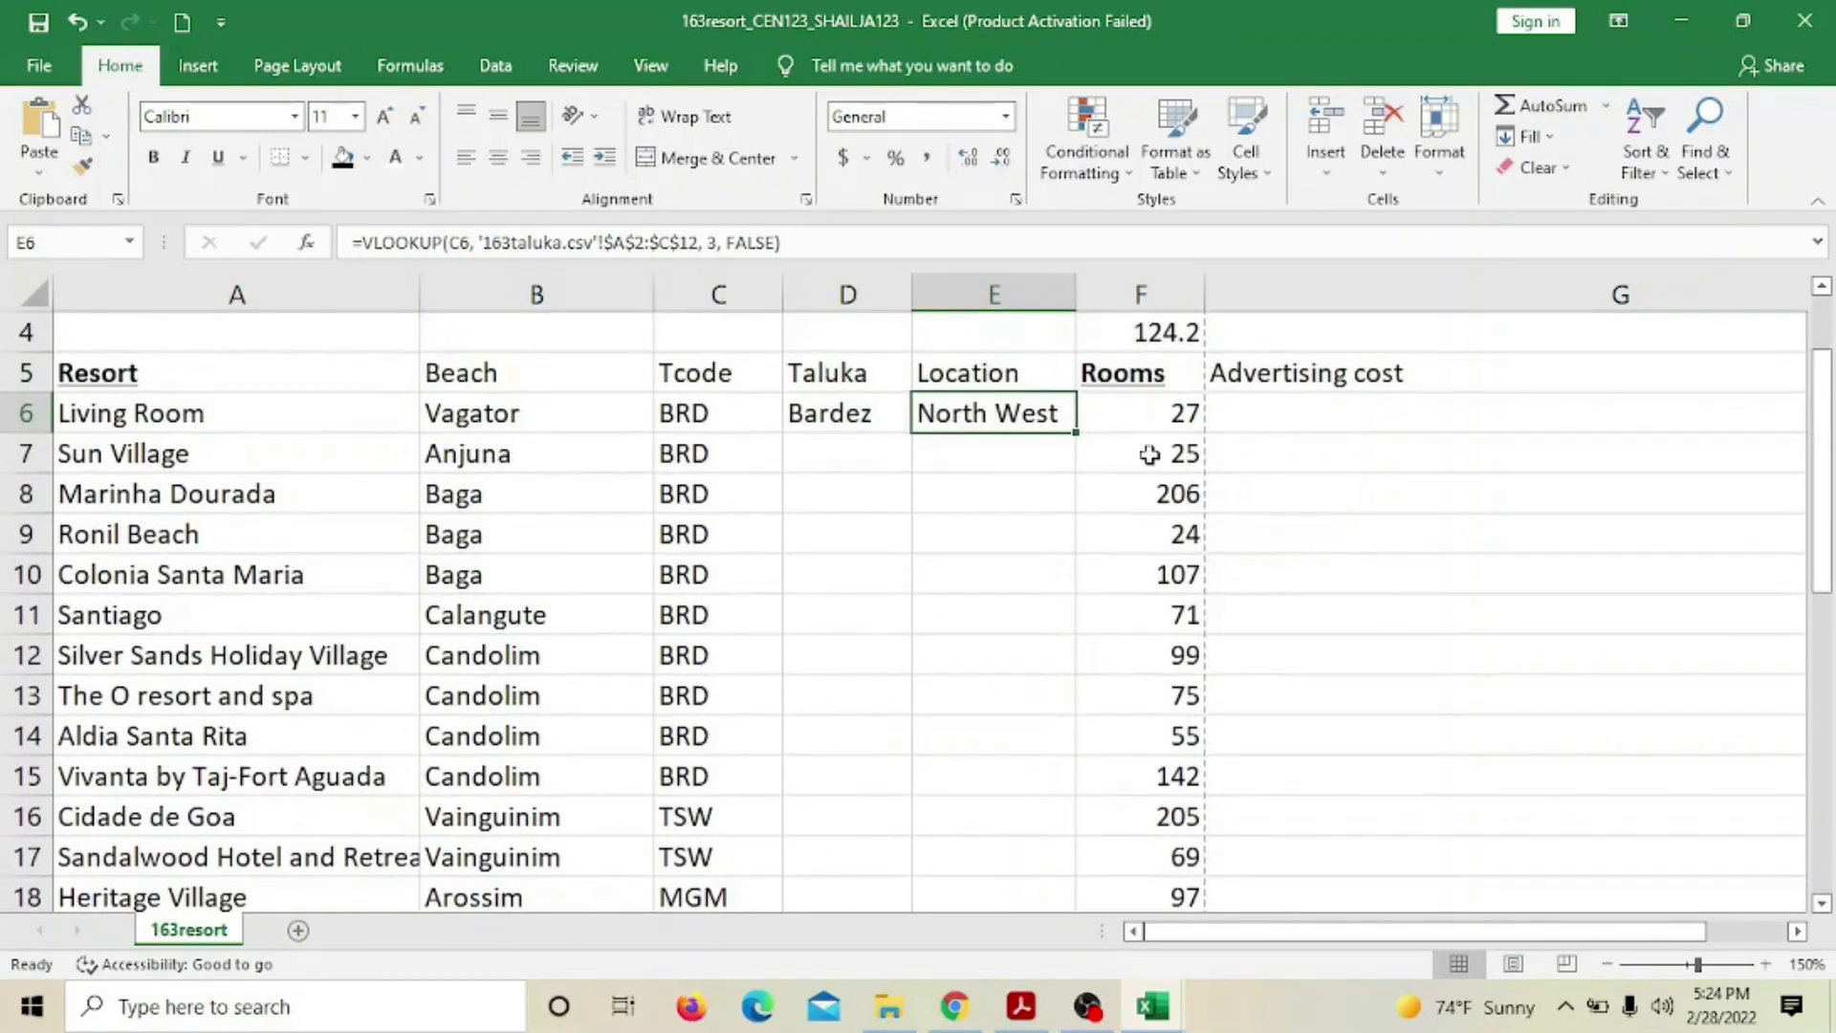
# Fill the E6 Location formula down to row 17 and check the North West region entry
pyautogui.moveTo(1074, 428); pyautogui.dragTo(1053, 879)
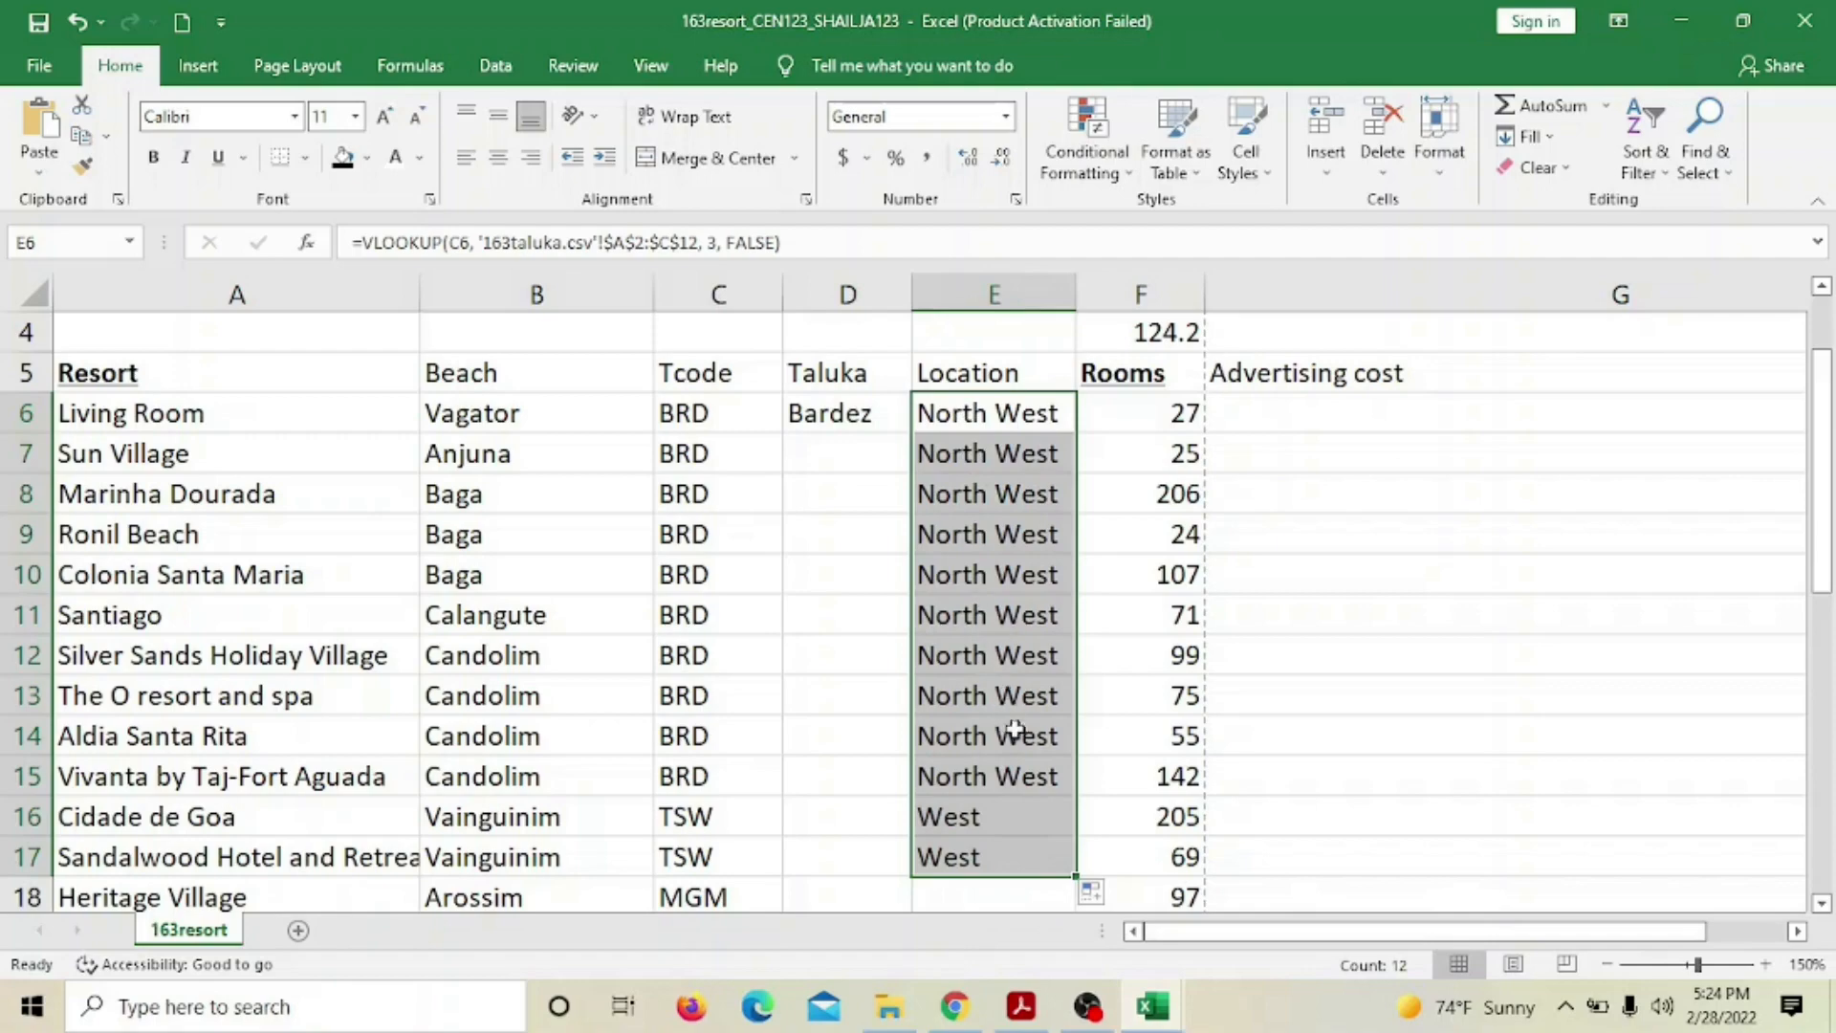
pyautogui.scroll(-1, 1545, 693)
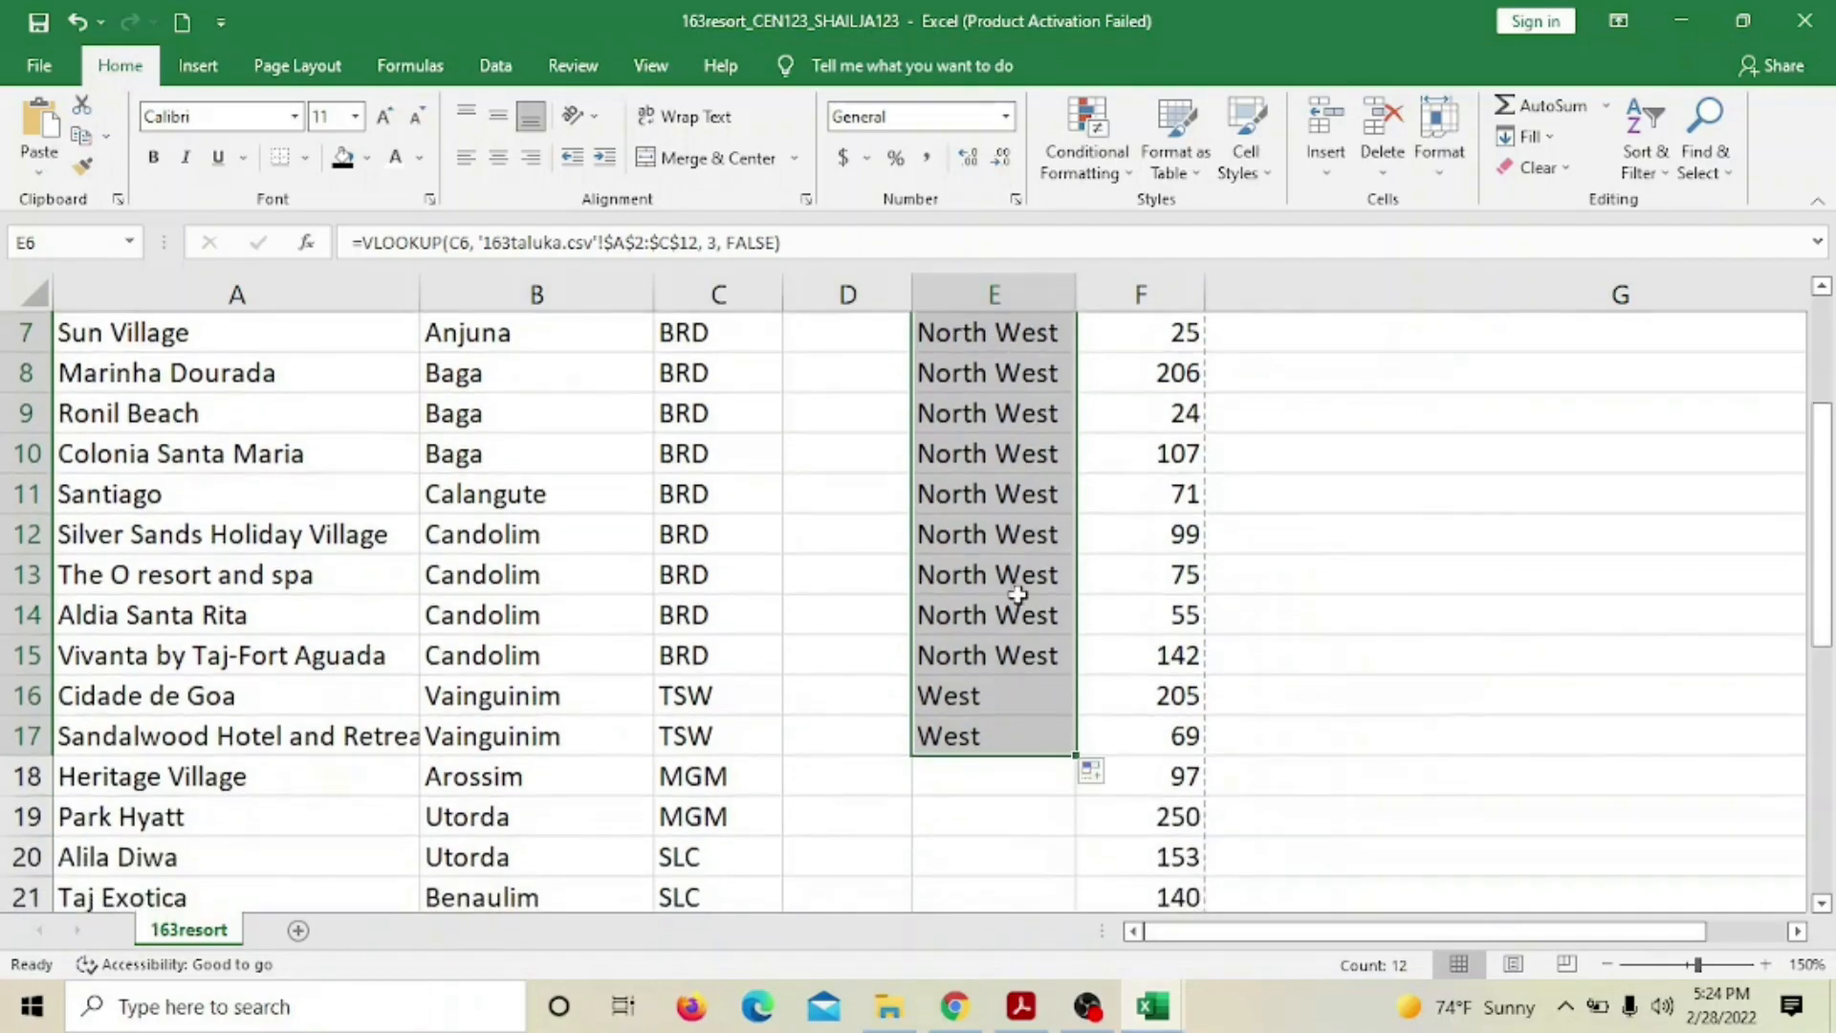
pyautogui.scroll(-7, 1012, 704)
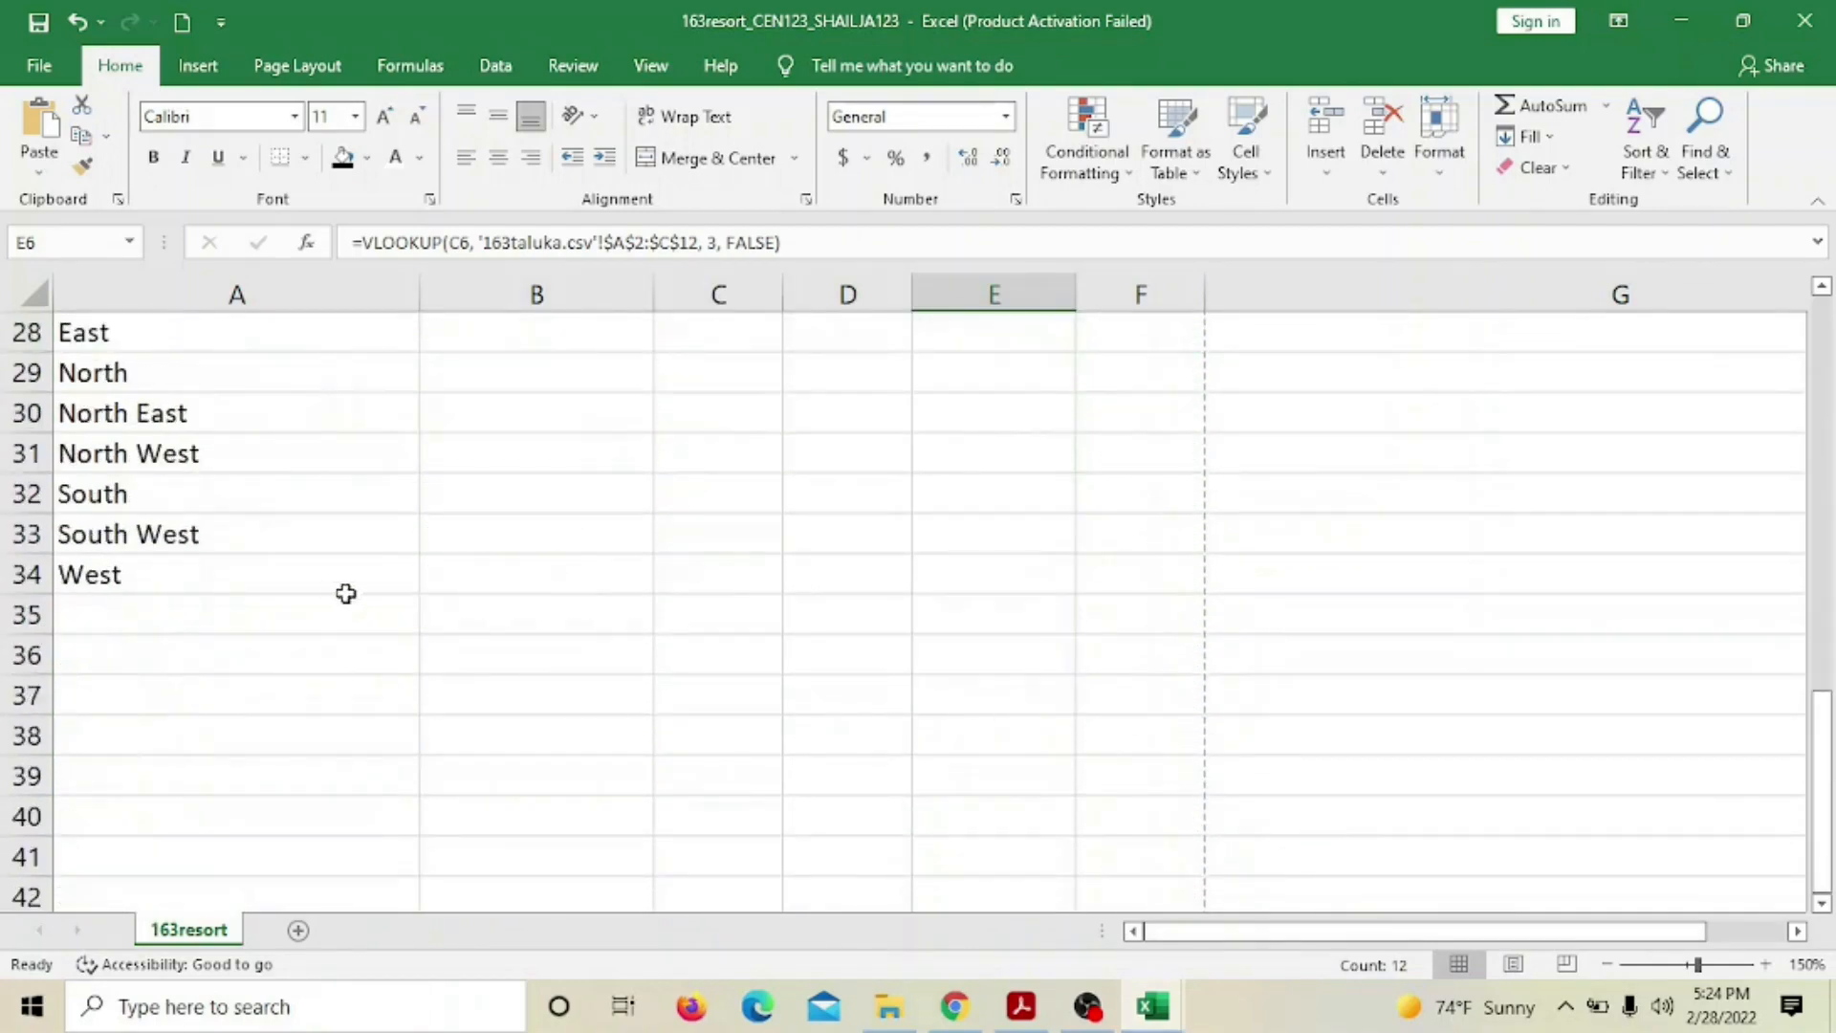
pyautogui.scroll(1, 349, 621)
pyautogui.click(255, 572)
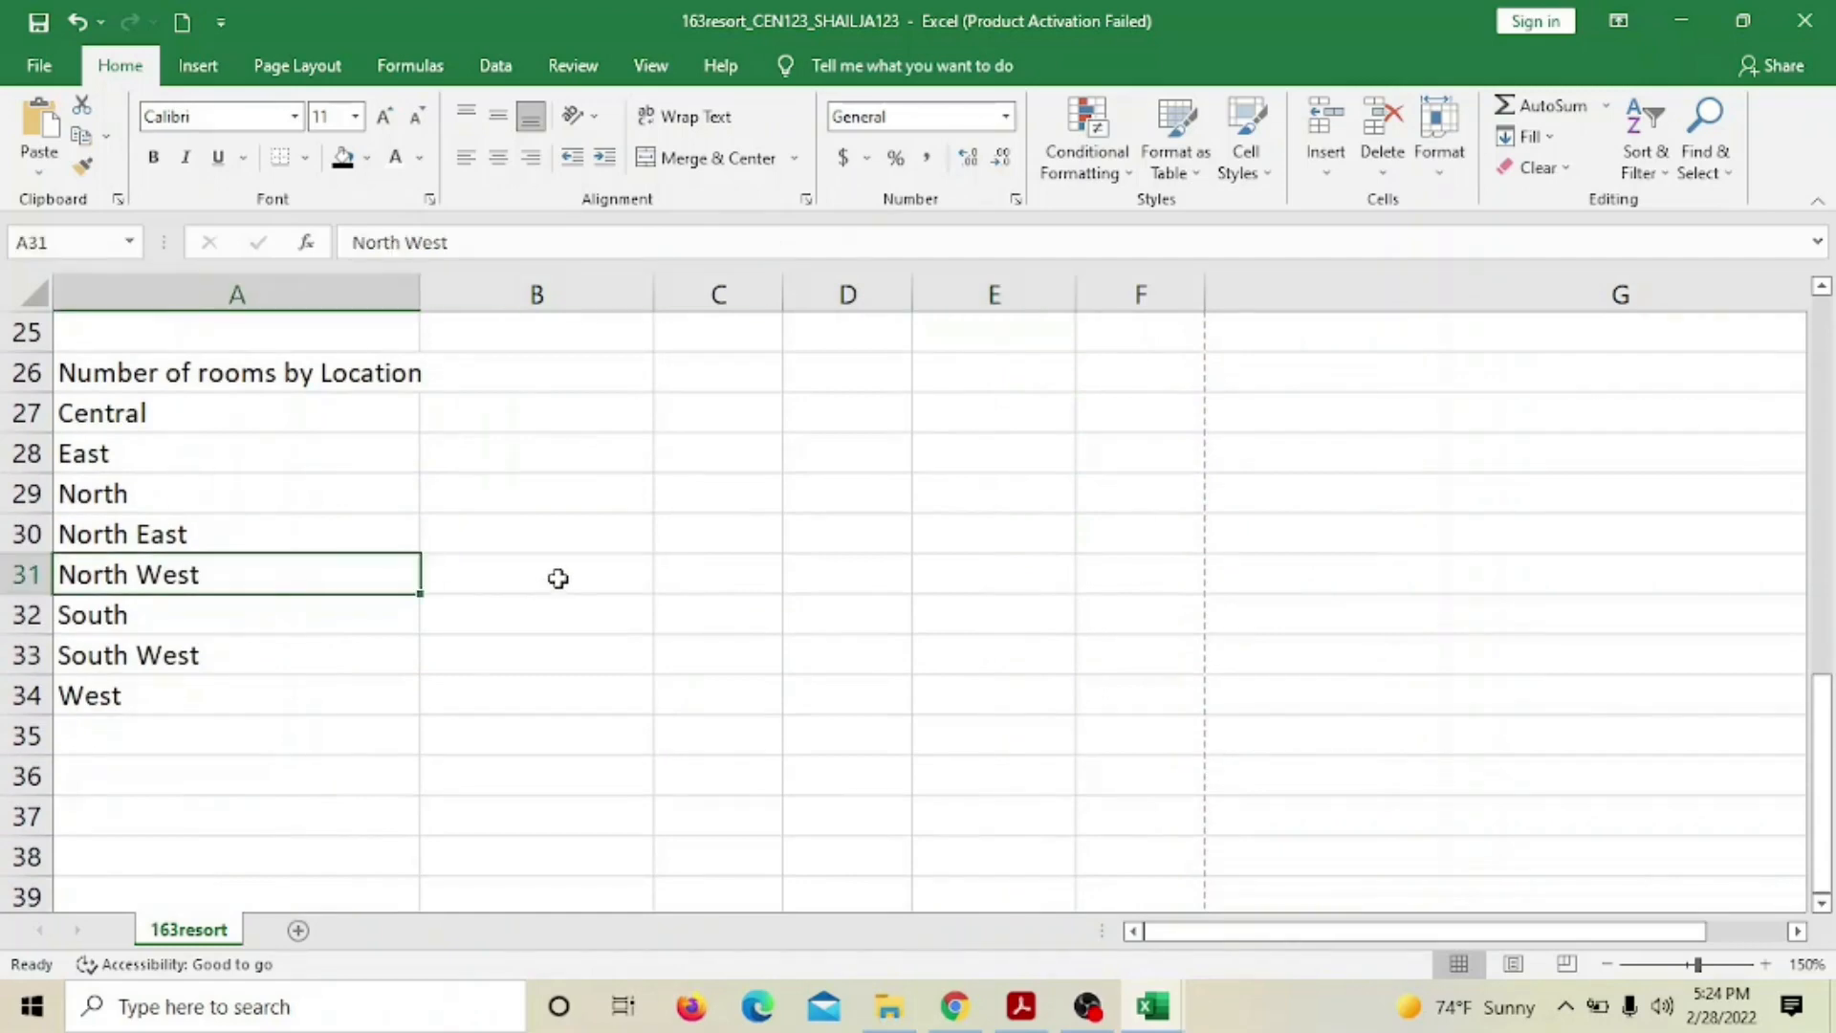
pyautogui.scroll(5, 554, 579)
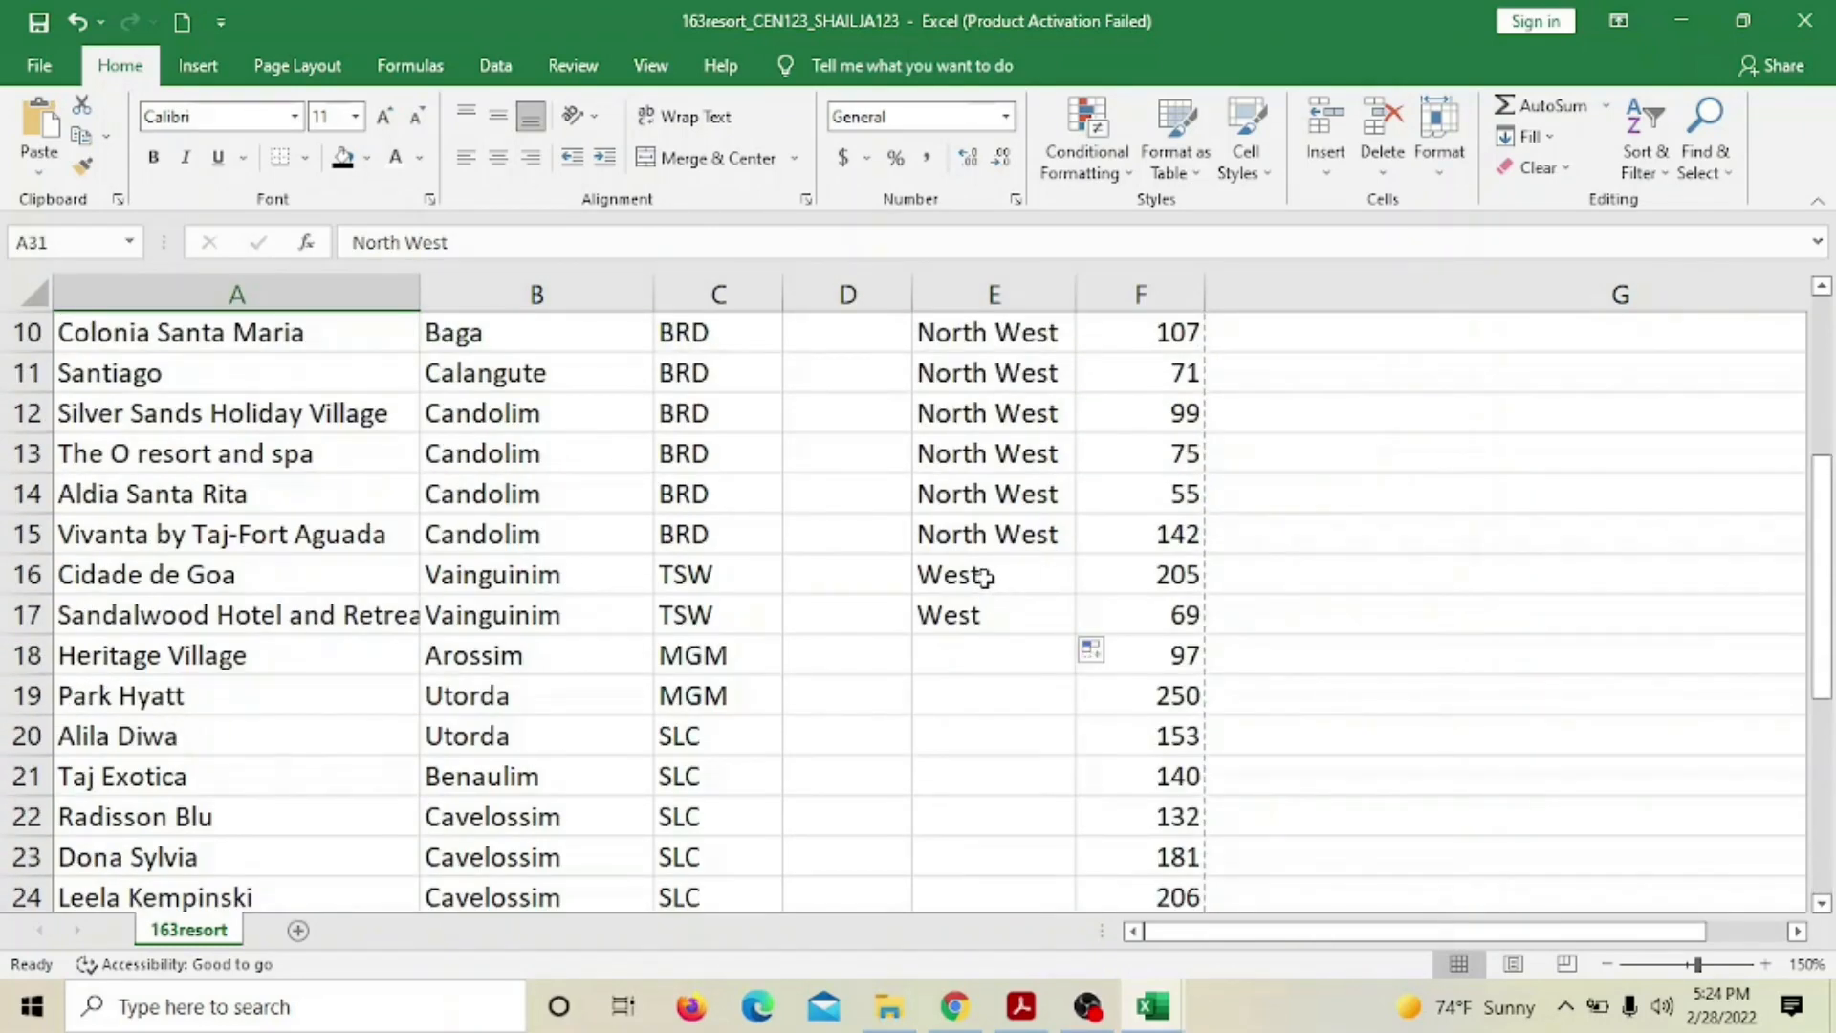
pyautogui.scroll(2, 1012, 569)
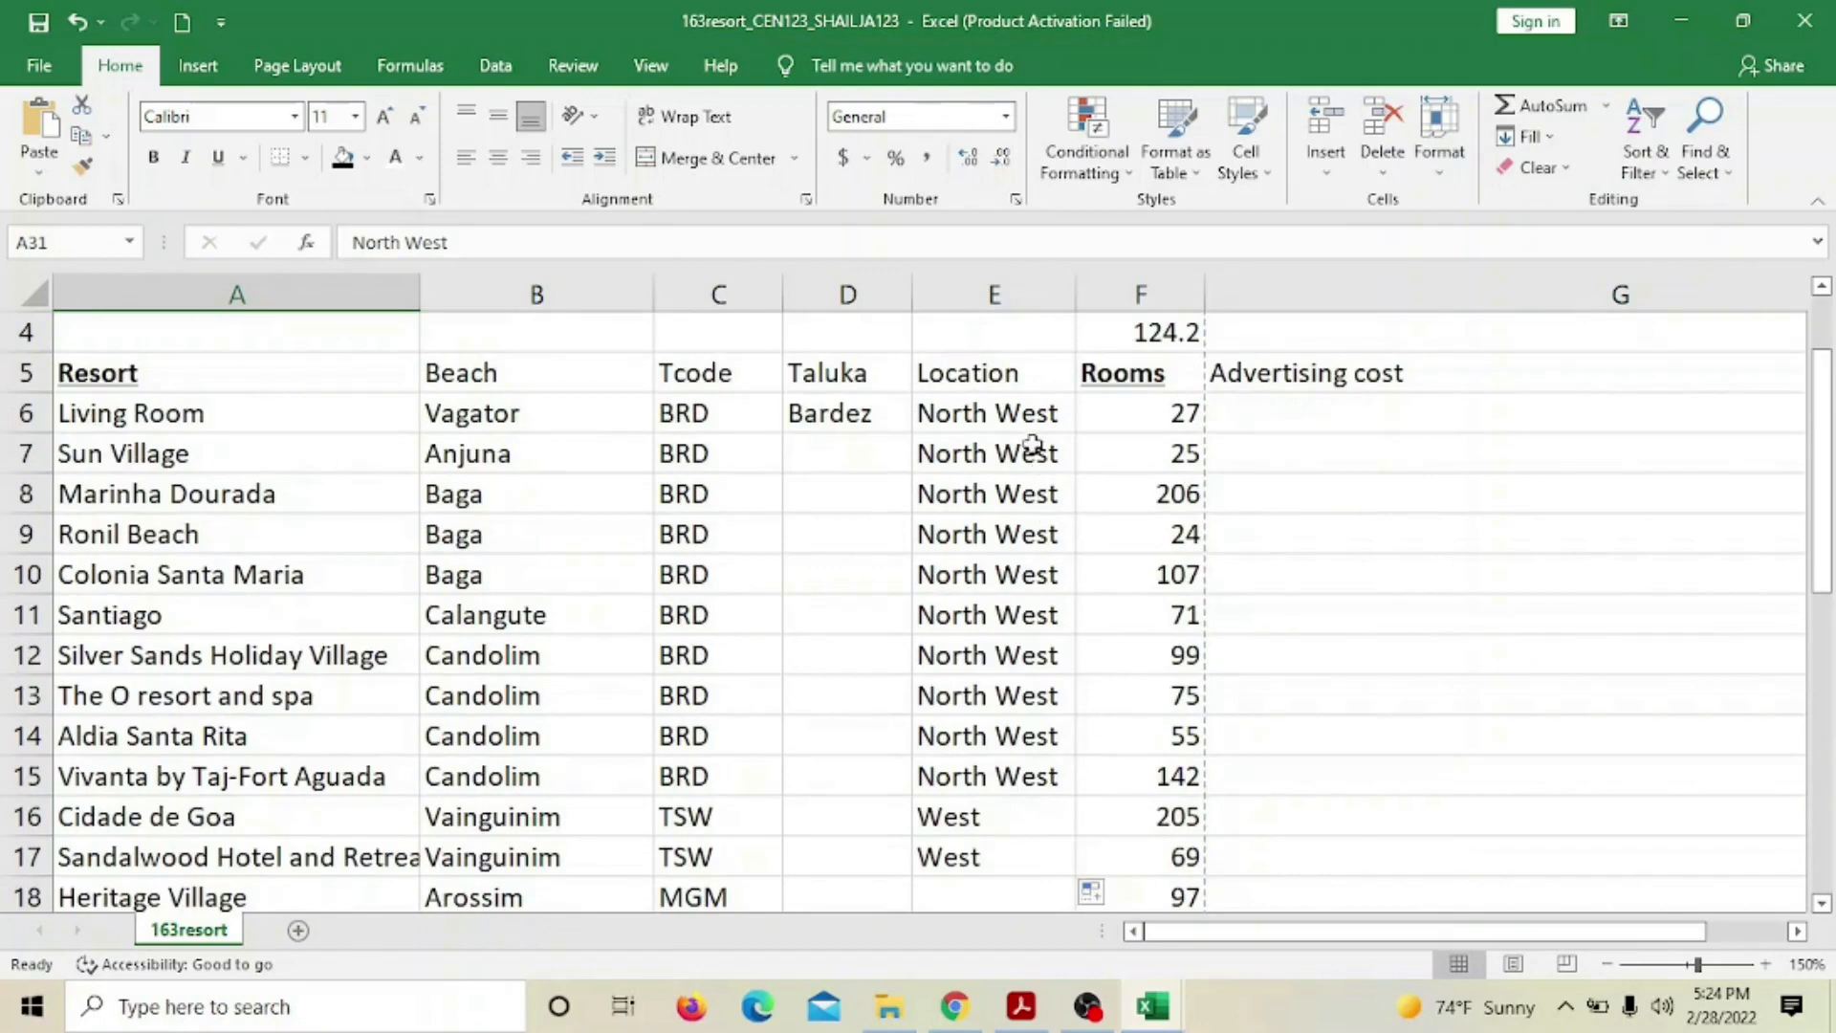
# Extend the Location formula from E6 through E24 and check the West region entry
pyautogui.click(999, 409)
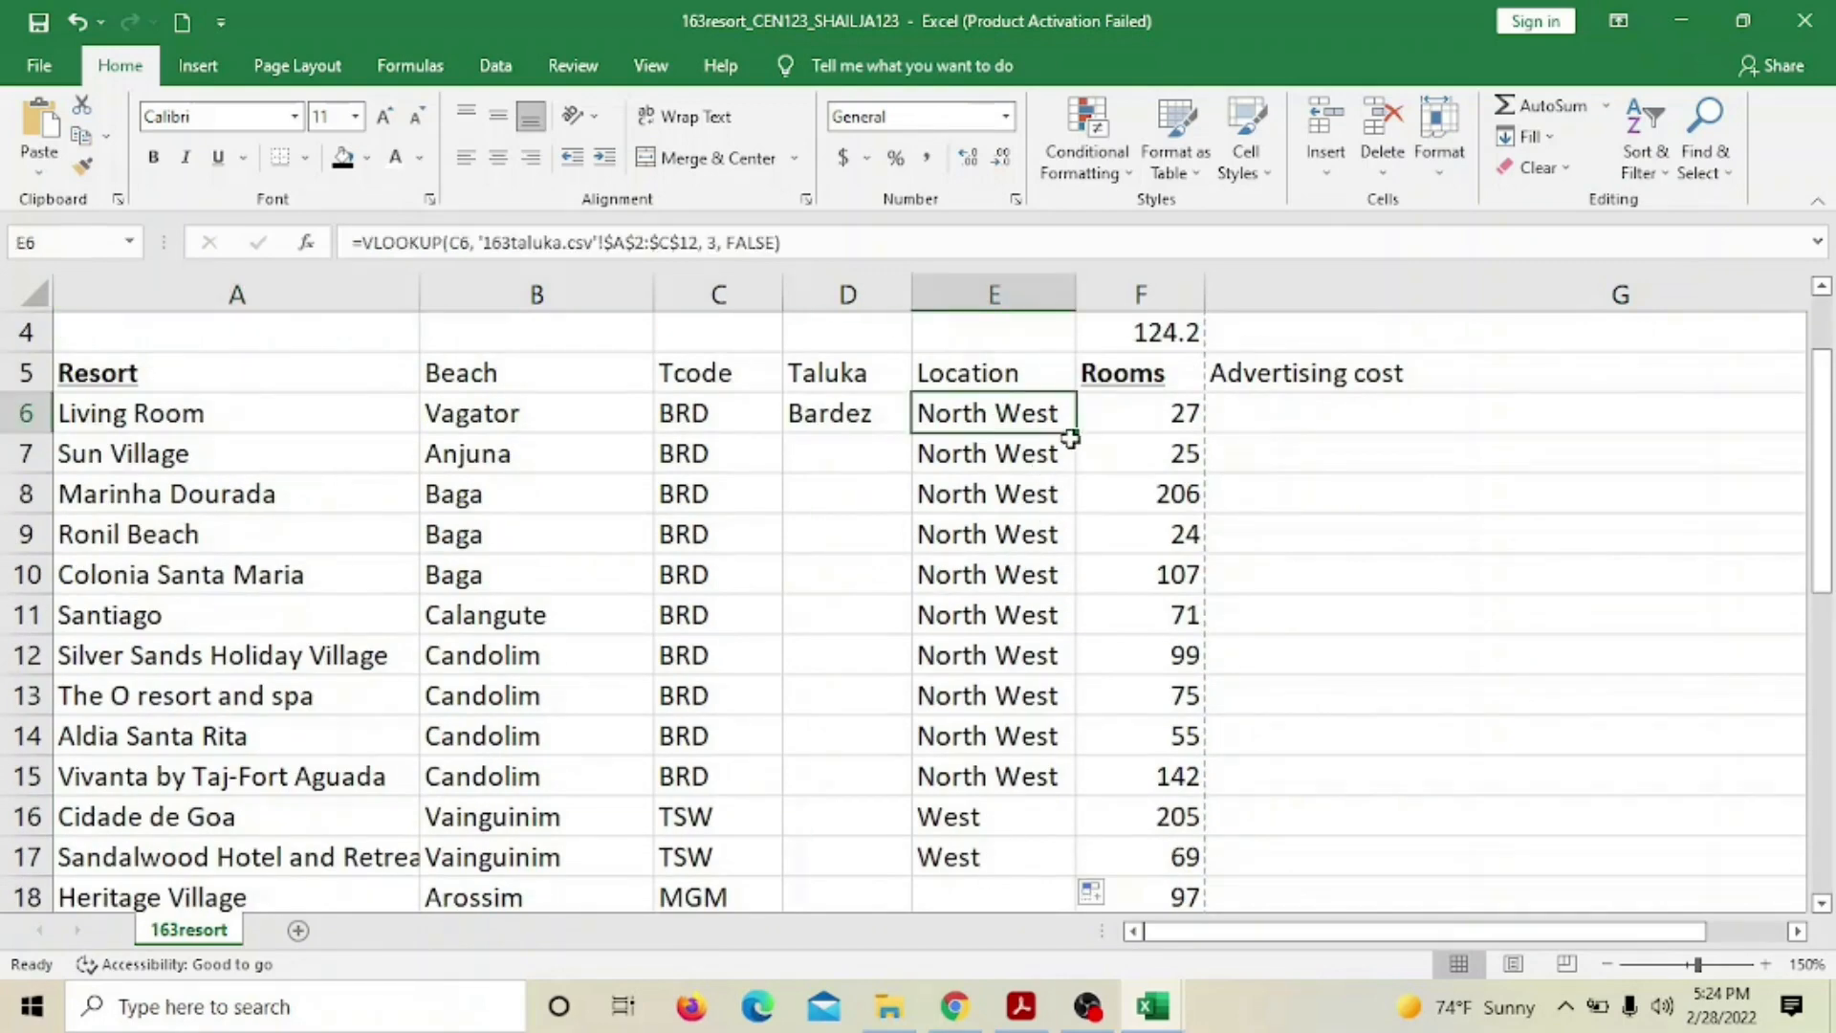
pyautogui.moveTo(1076, 439); pyautogui.dragTo(1037, 807)
pyautogui.scroll(2, 1473, 621)
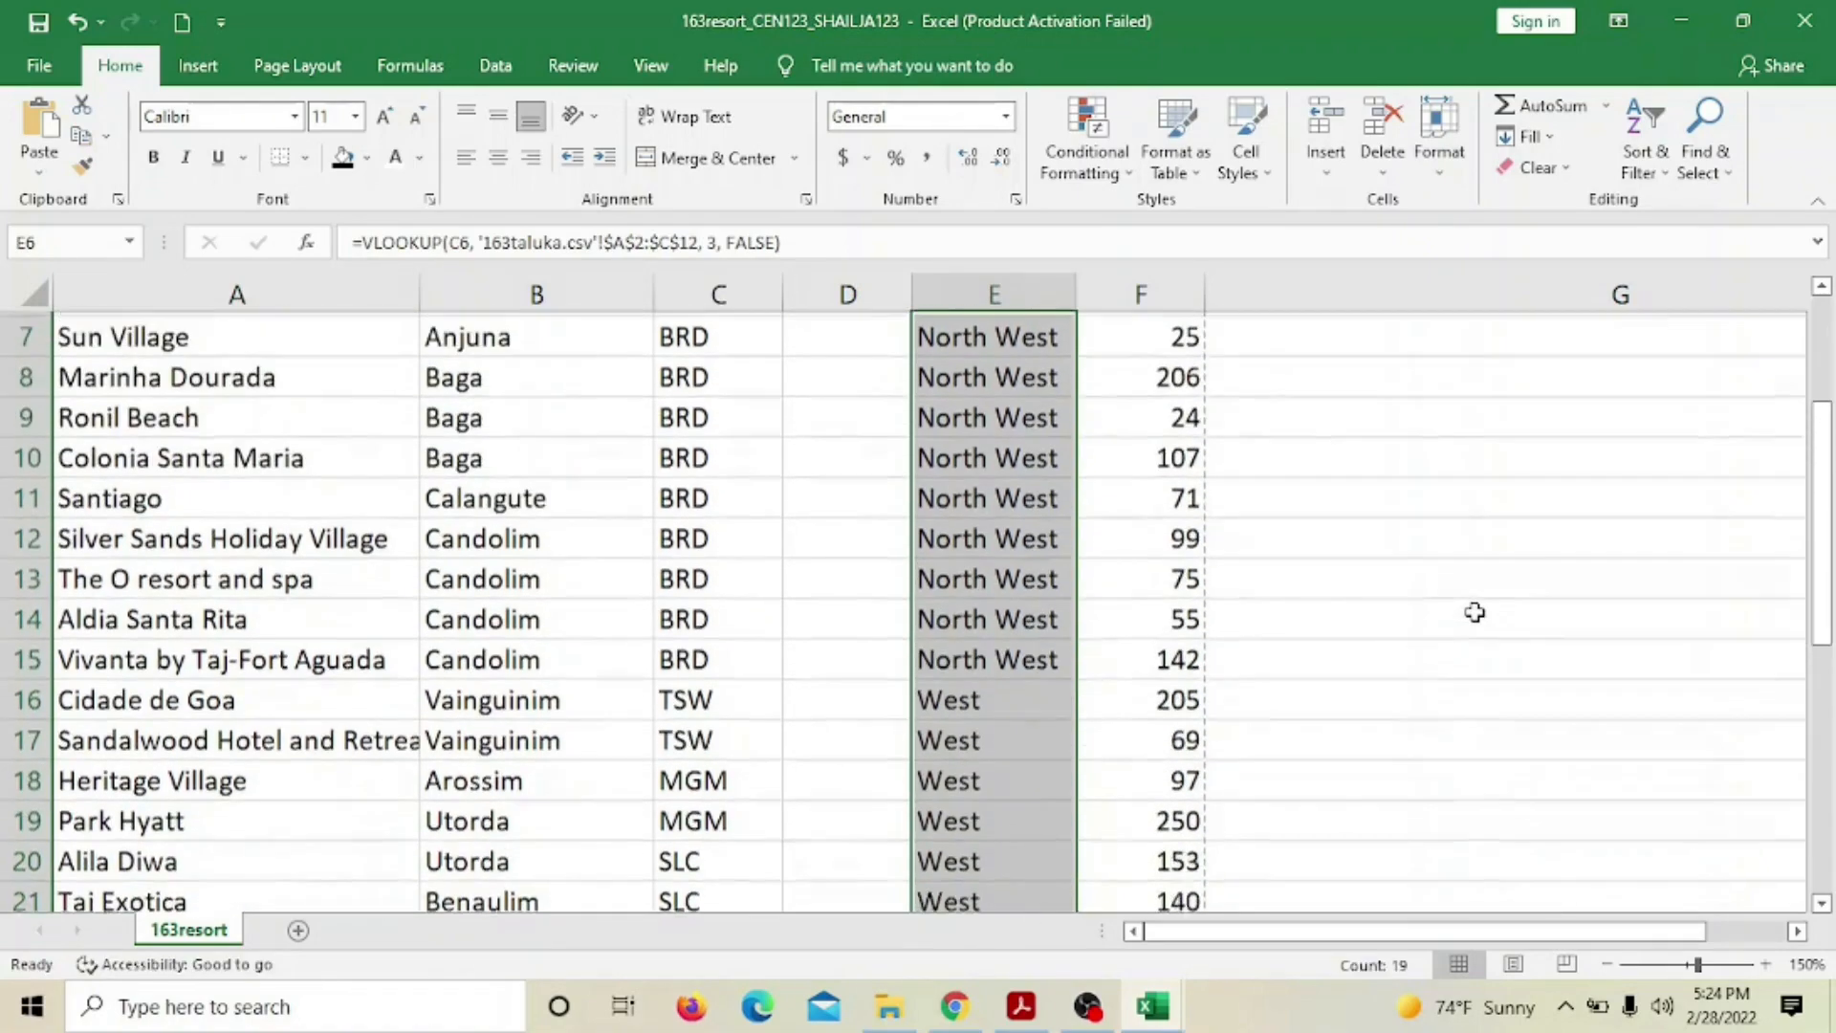
pyautogui.scroll(-1, 1473, 612)
pyautogui.scroll(2, 1474, 612)
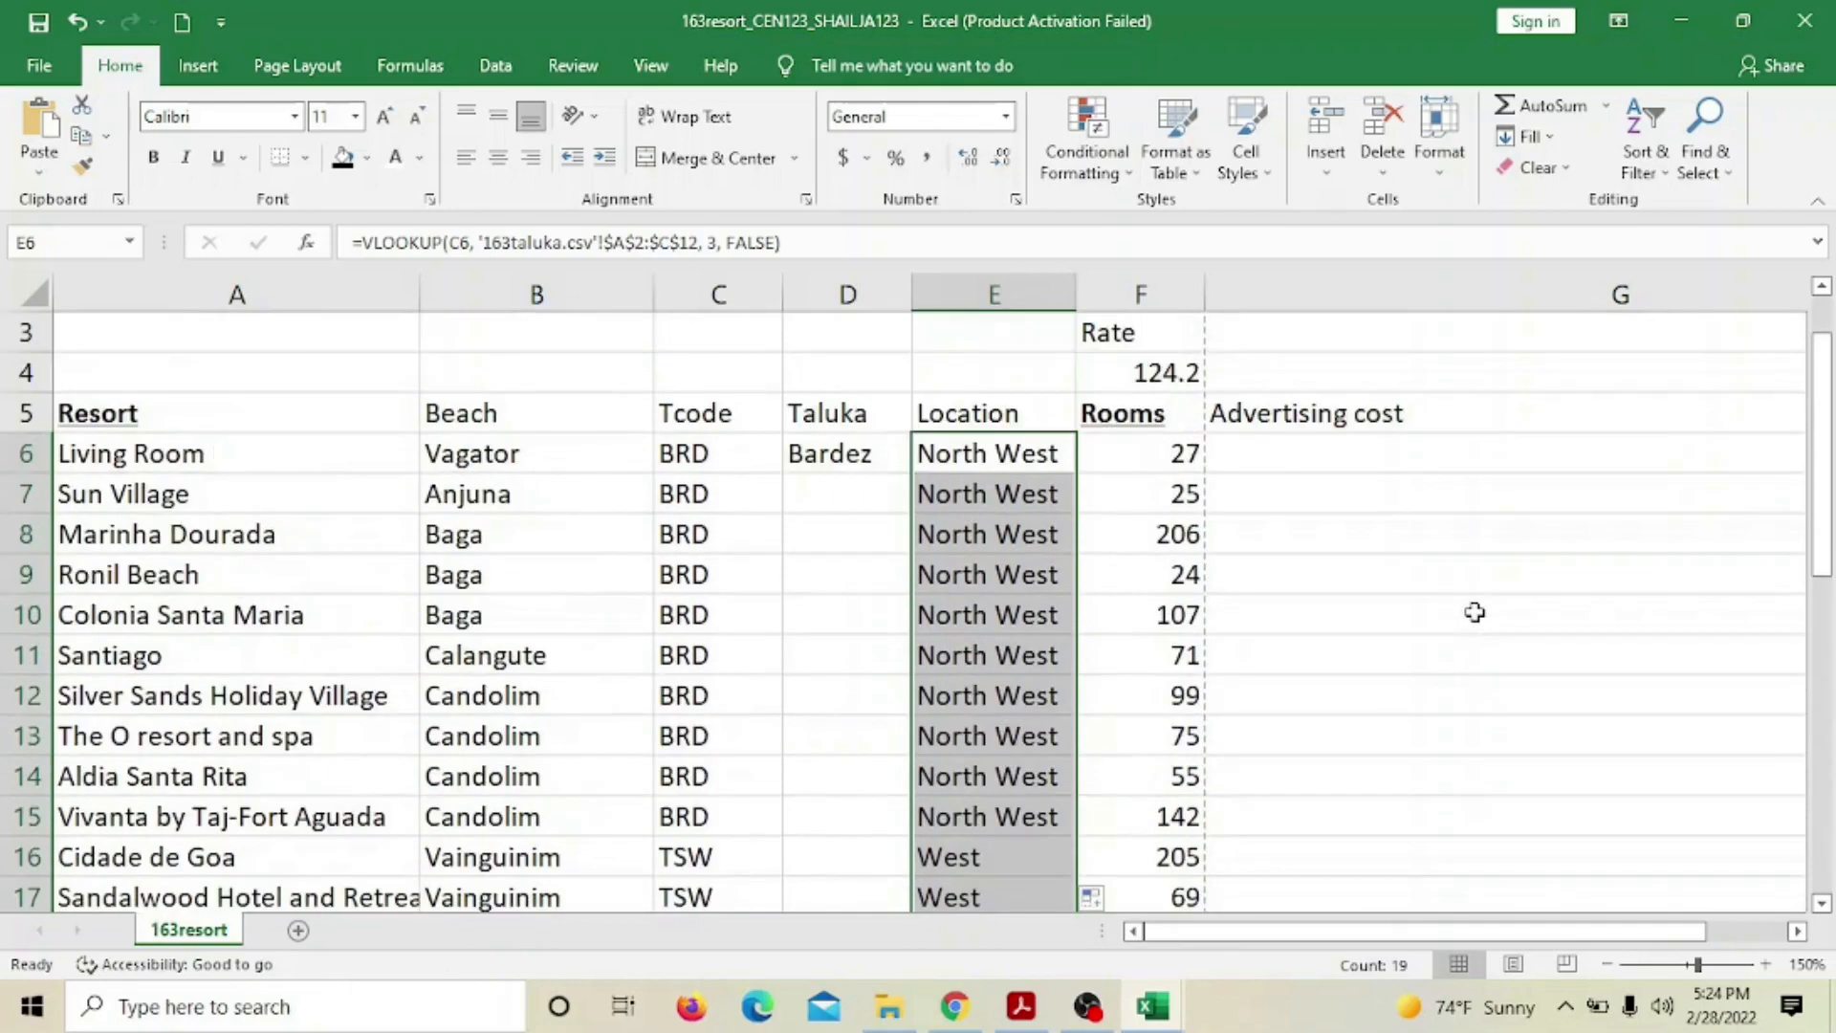
pyautogui.scroll(-2, 1470, 606)
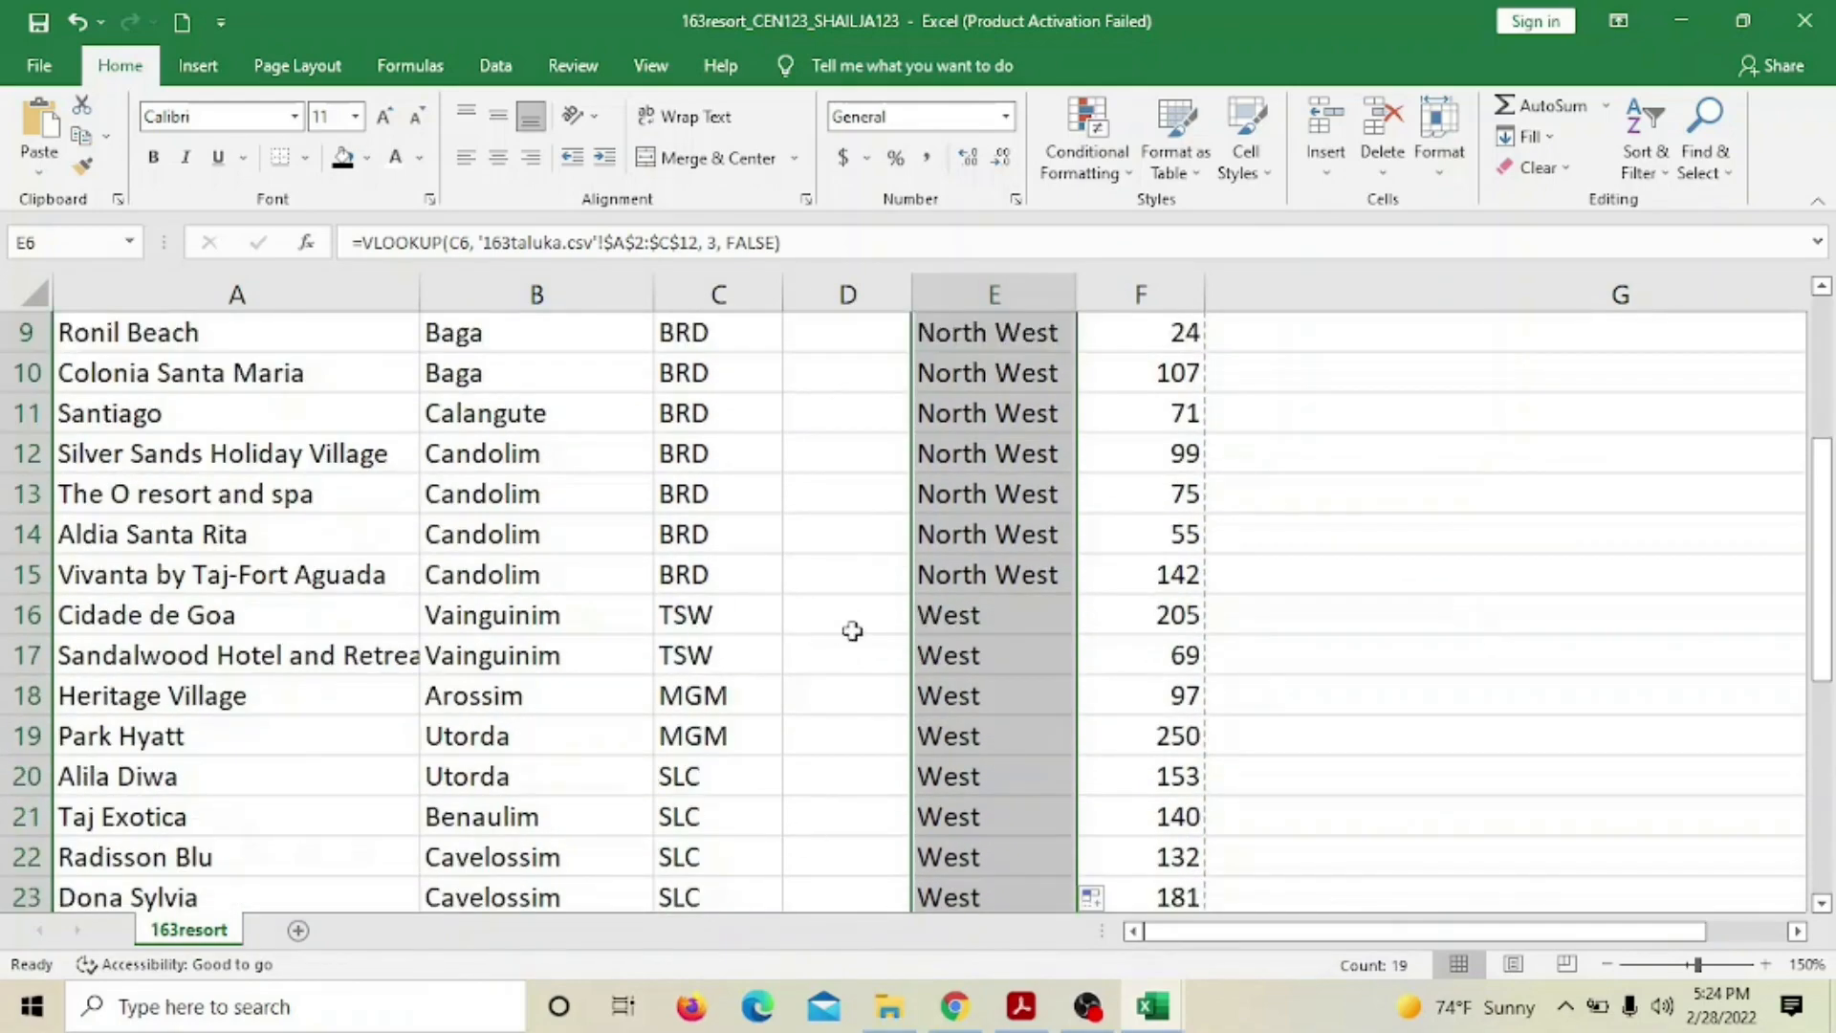
pyautogui.scroll(-4, 852, 627)
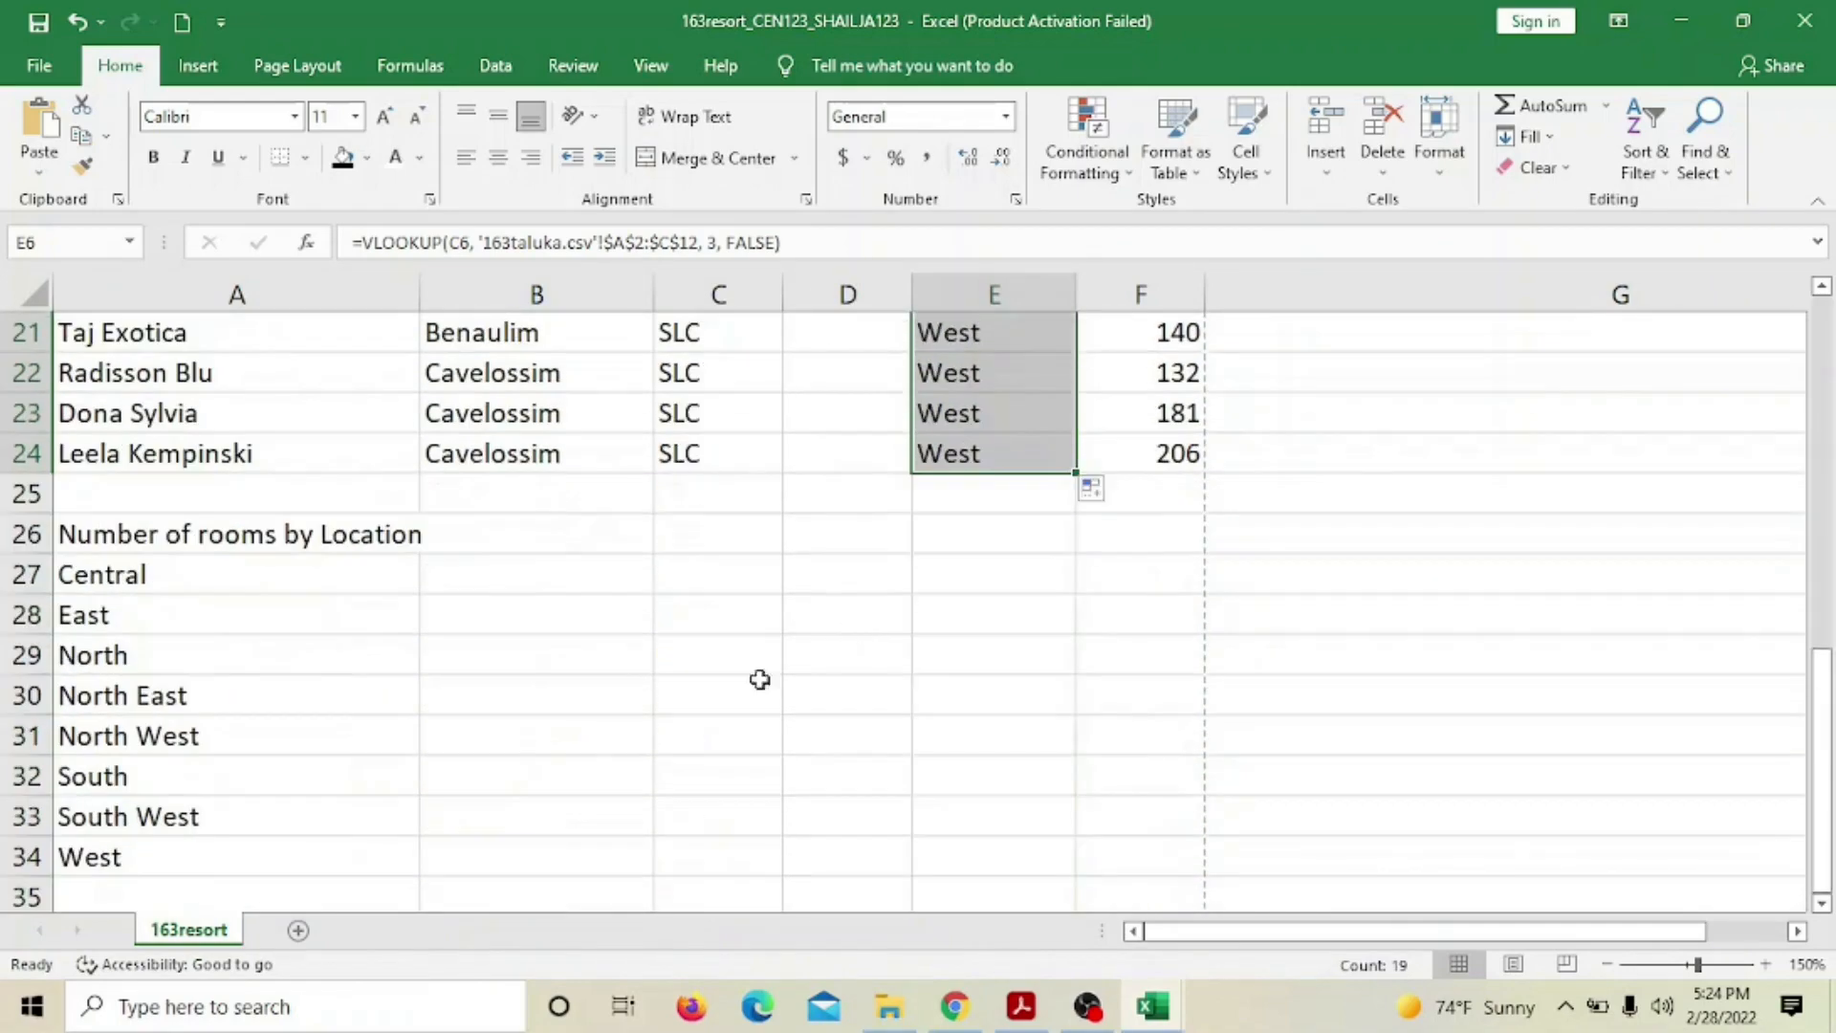
pyautogui.click(119, 859)
pyautogui.scroll(3, 1136, 562)
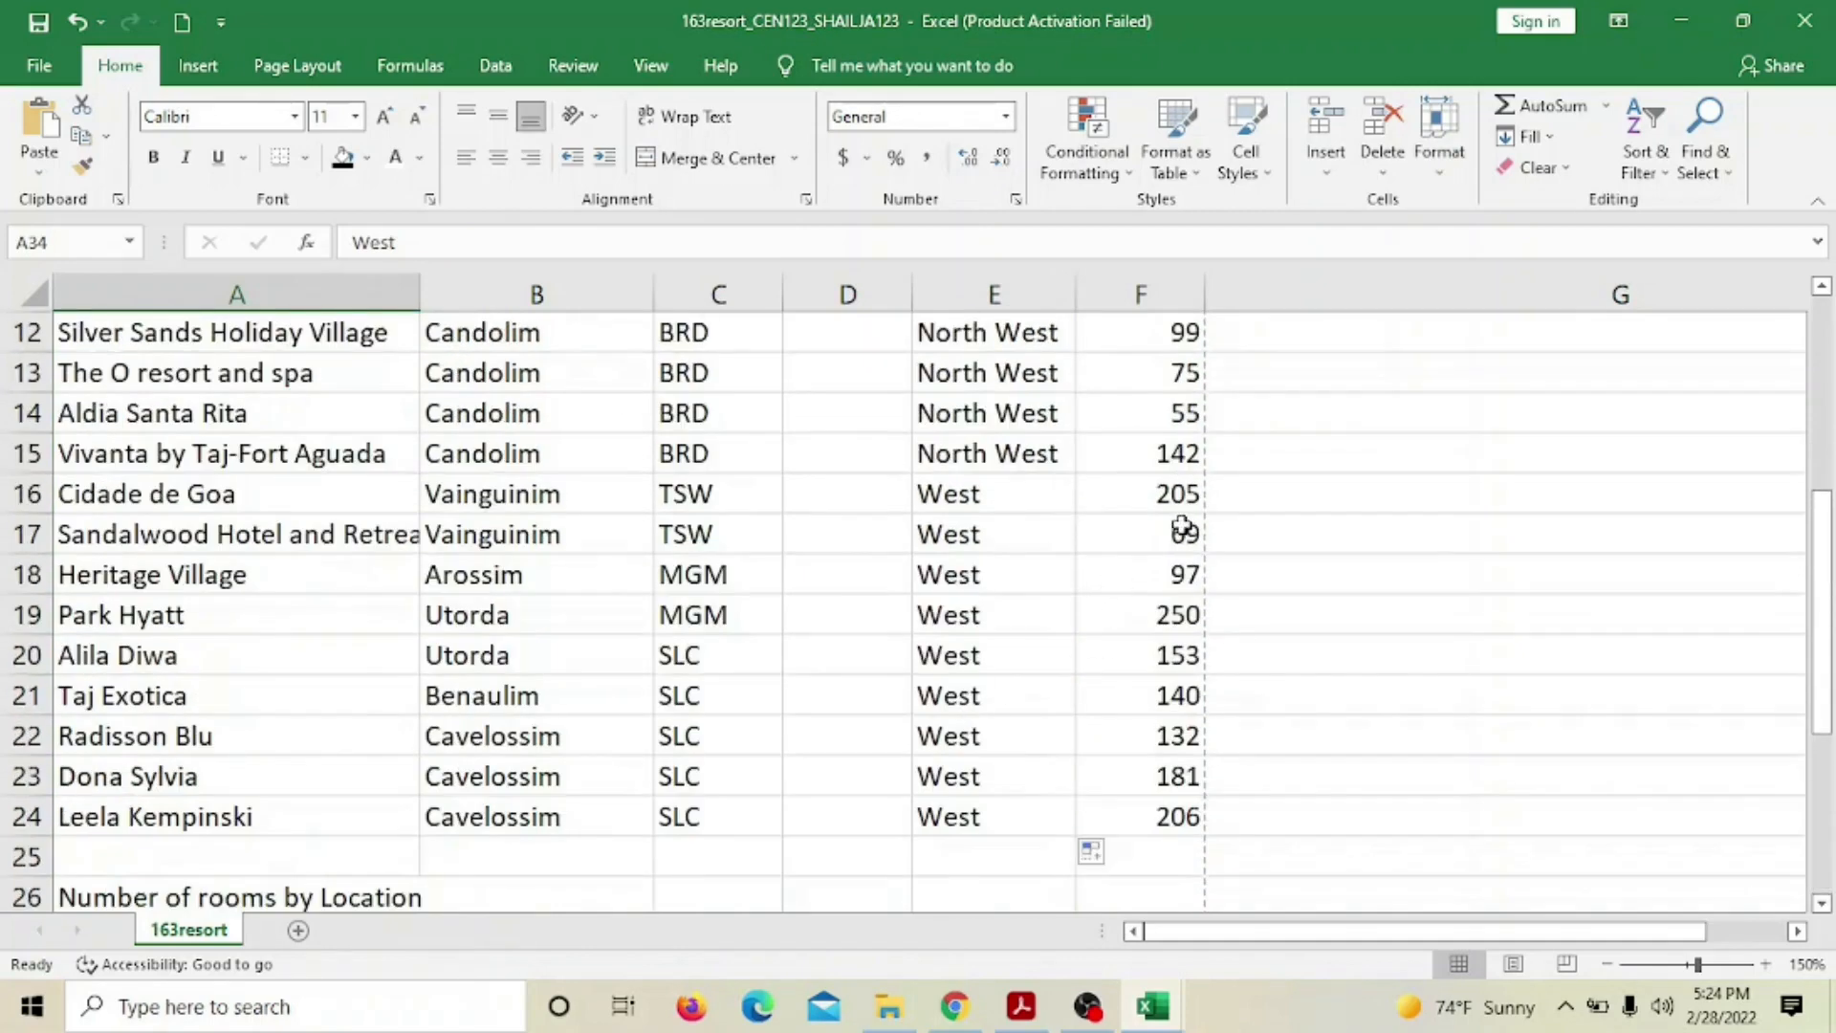
pyautogui.scroll(-3, 695, 799)
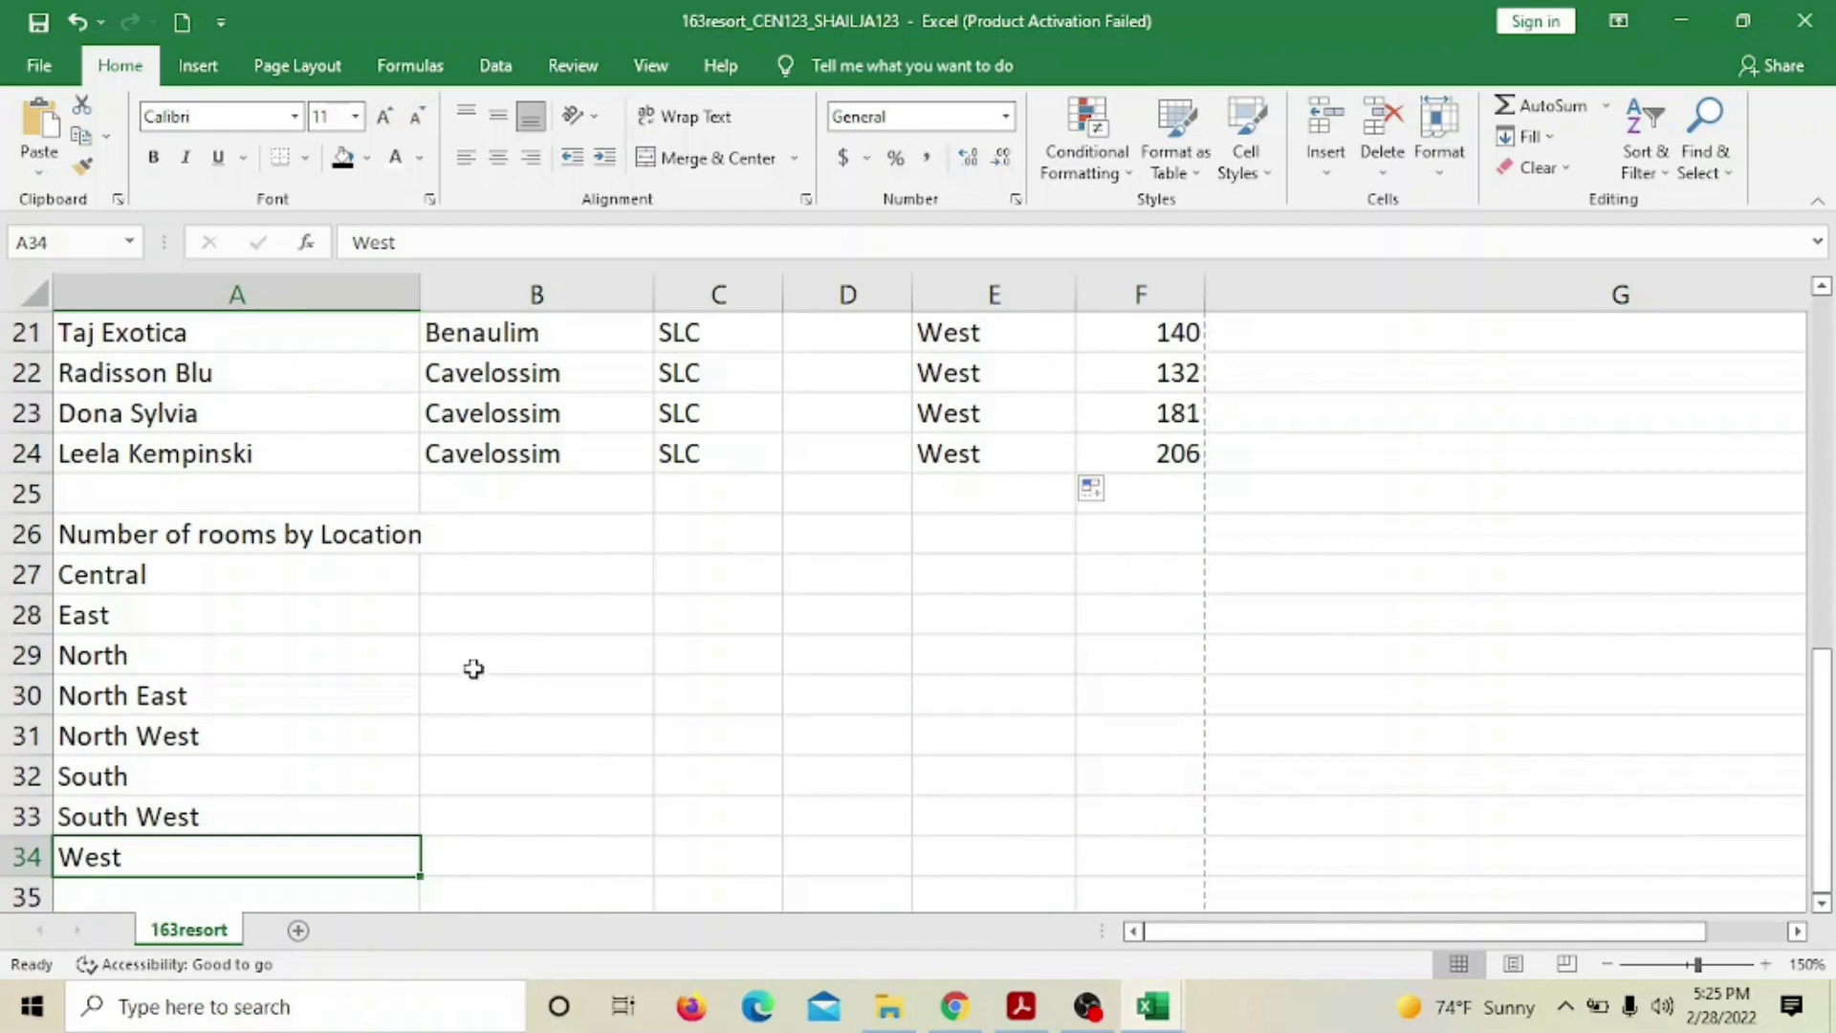
pyautogui.click(550, 574)
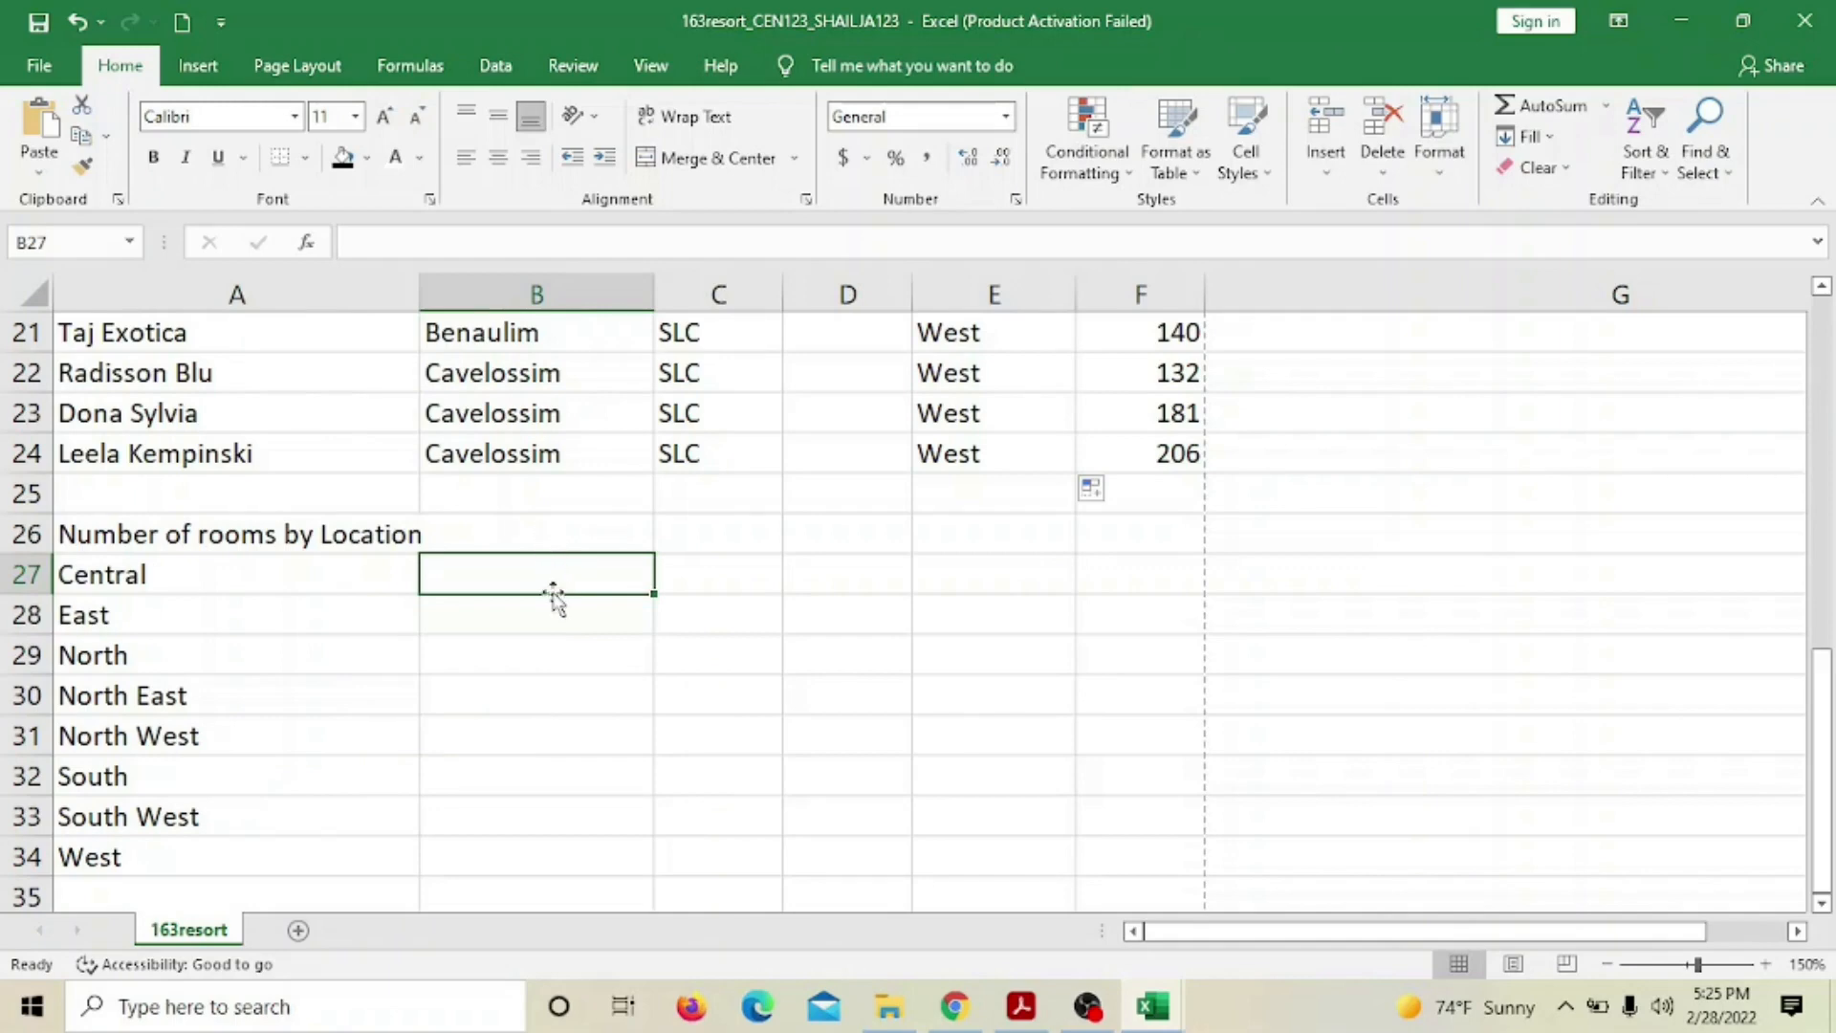
pyautogui.scroll(4, 958, 665)
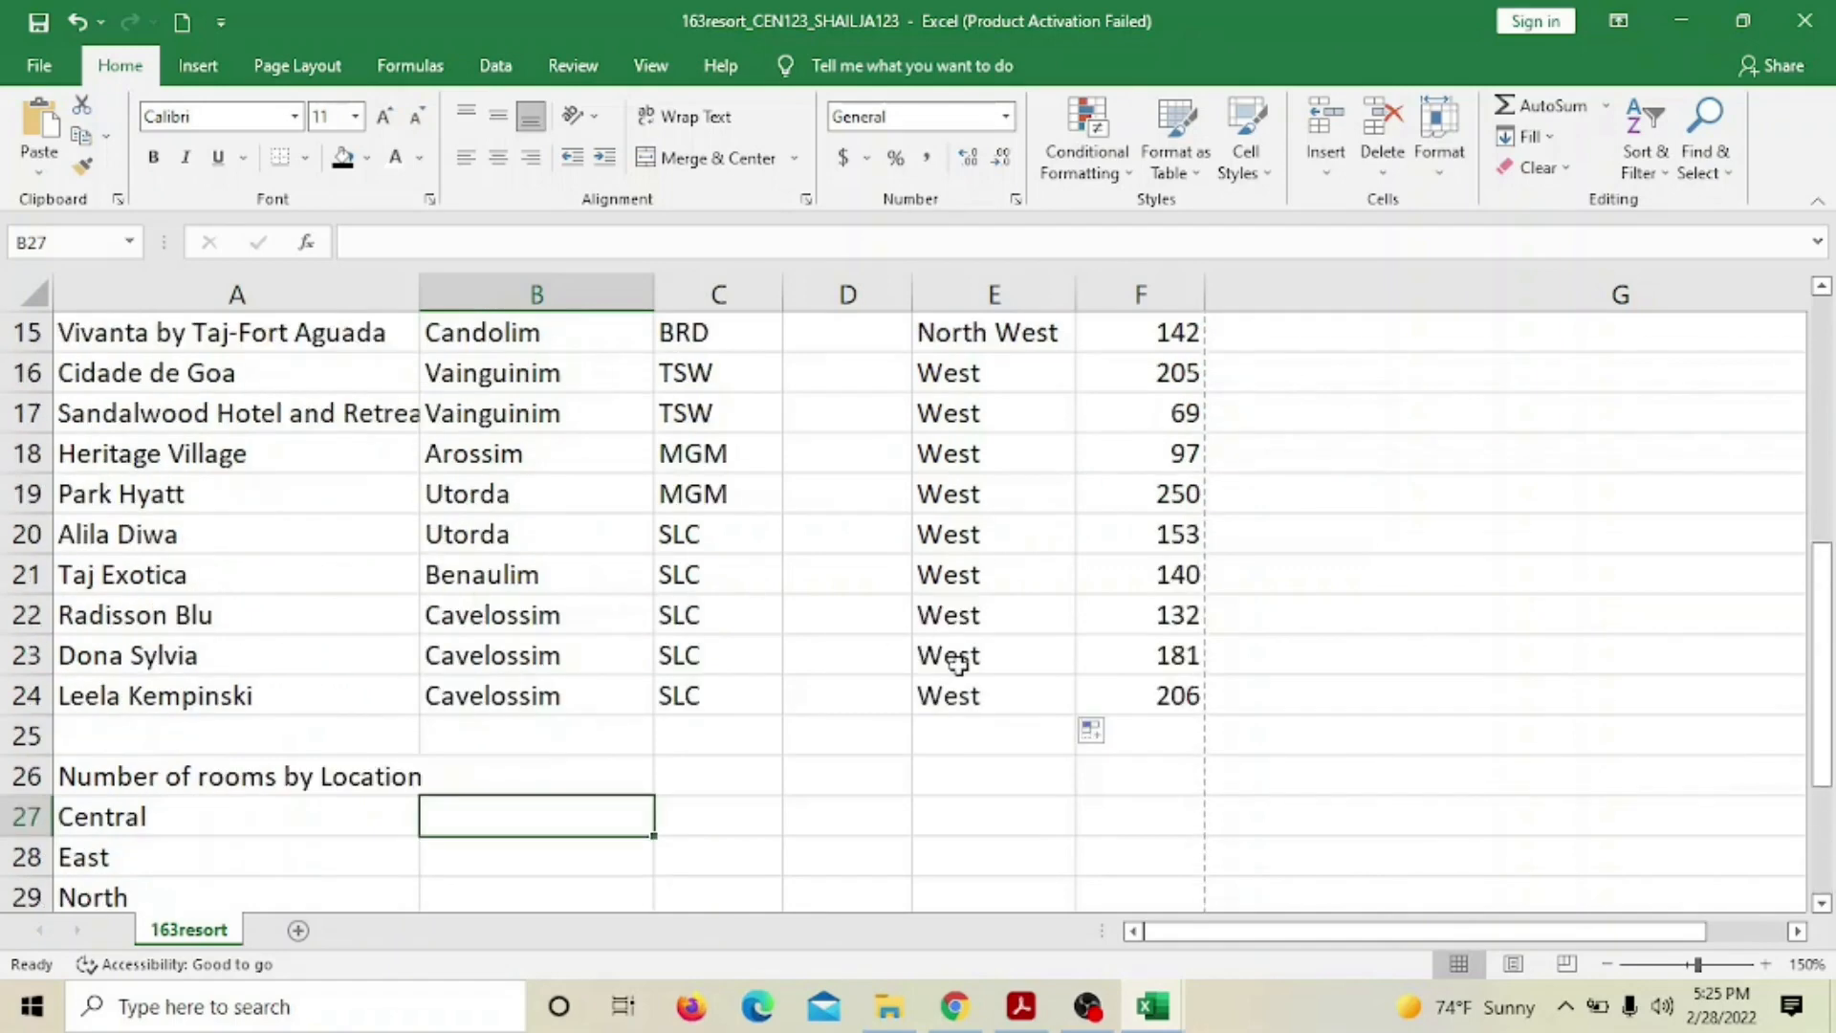
pyautogui.scroll(-4, 959, 650)
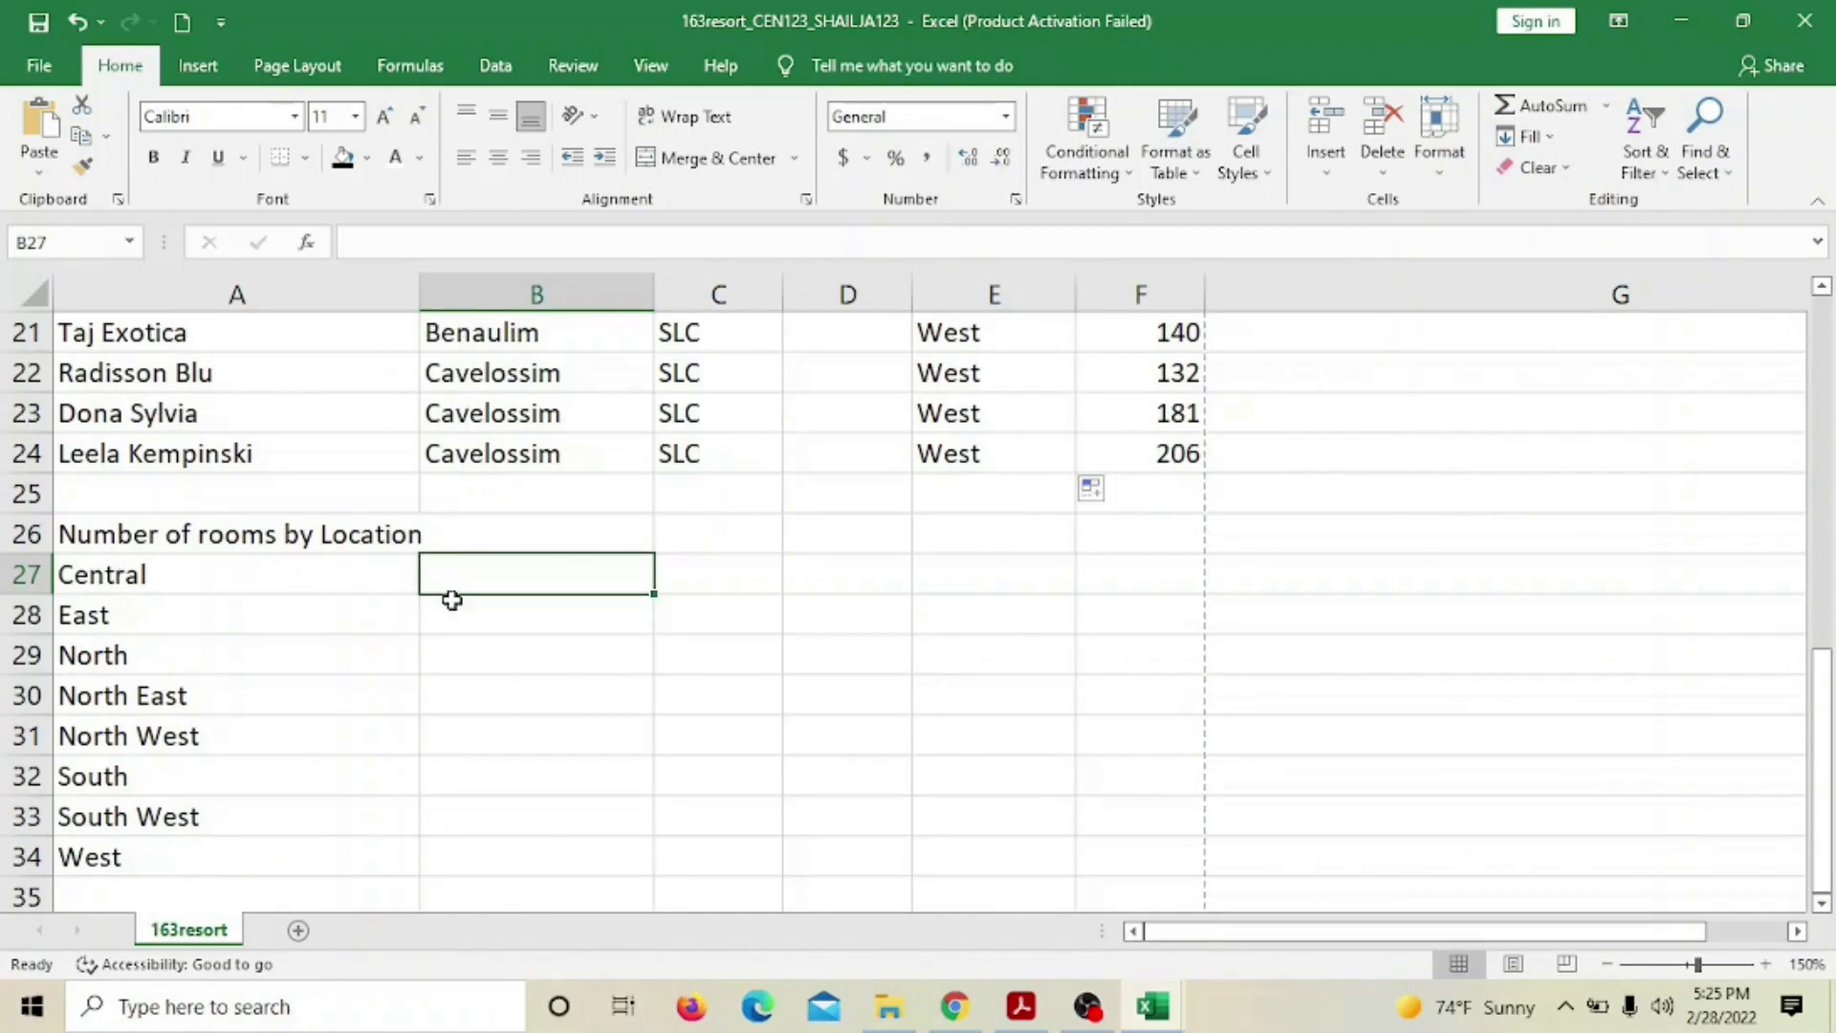
# Type =SUMIF( in B27 and select the Location range E6:E24 as the condition range
pyautogui.write('=')
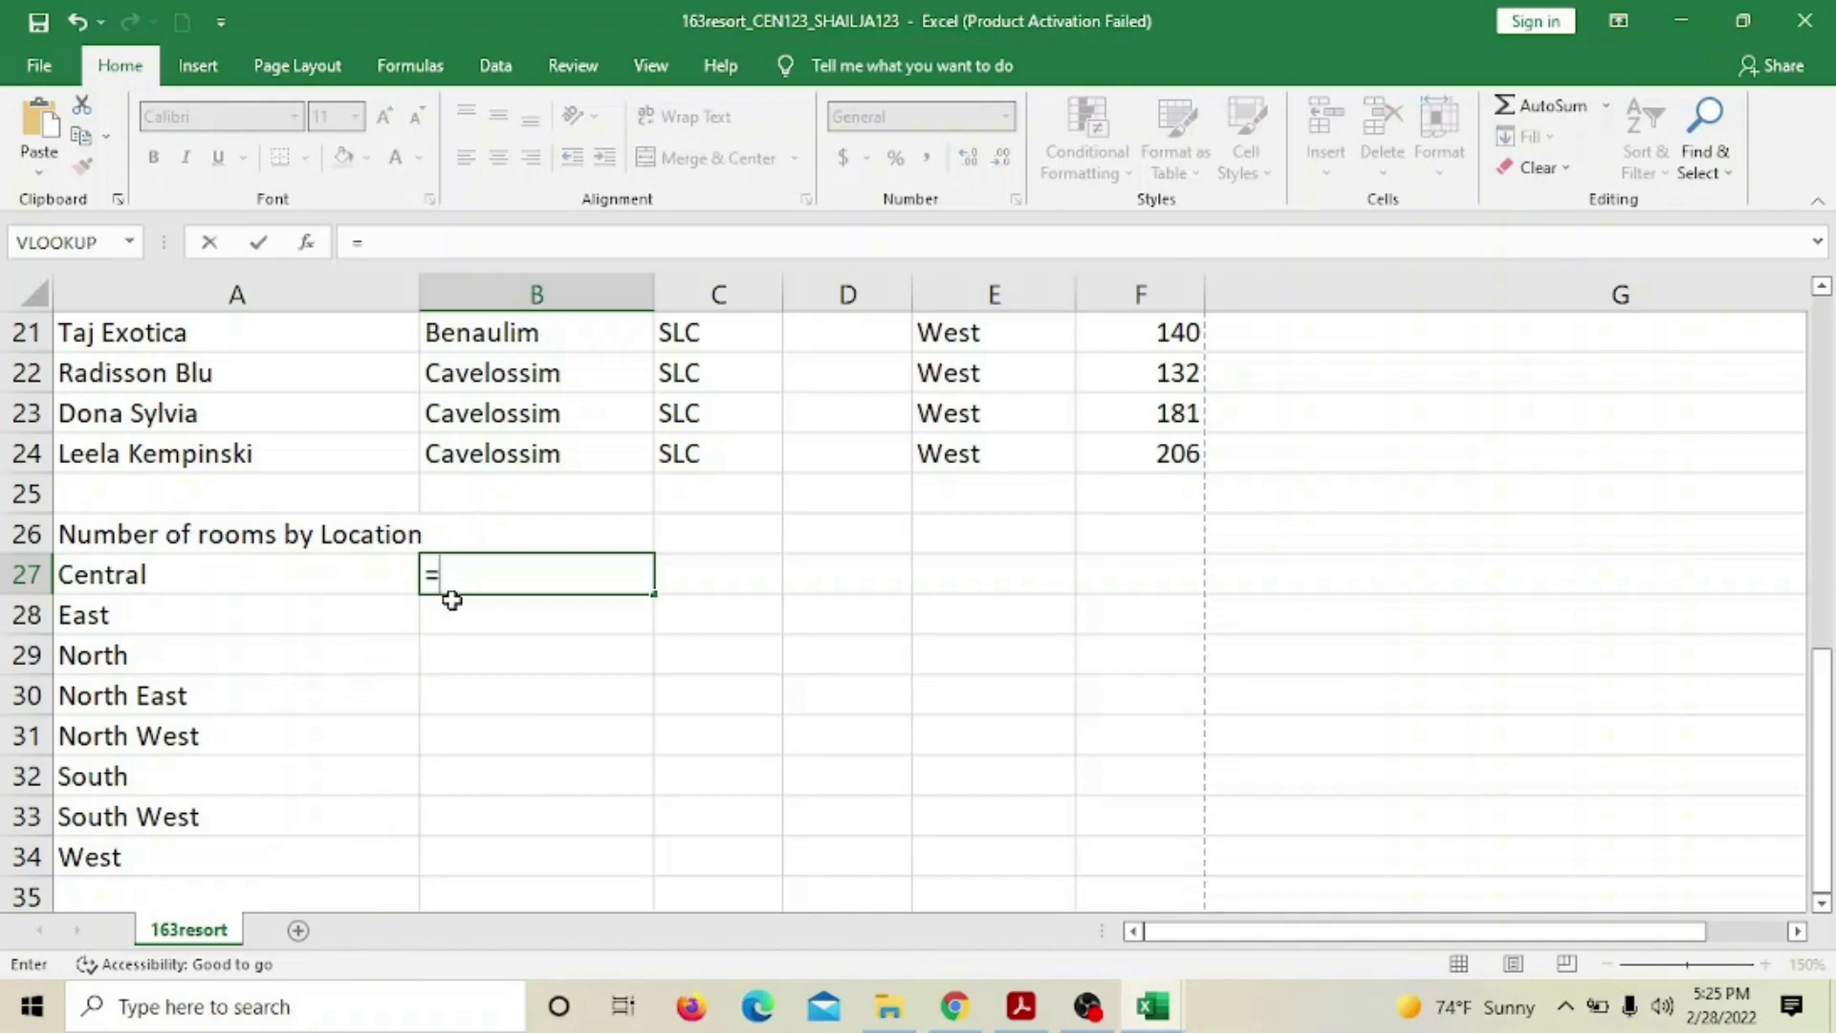
pyautogui.write('SUMIF')
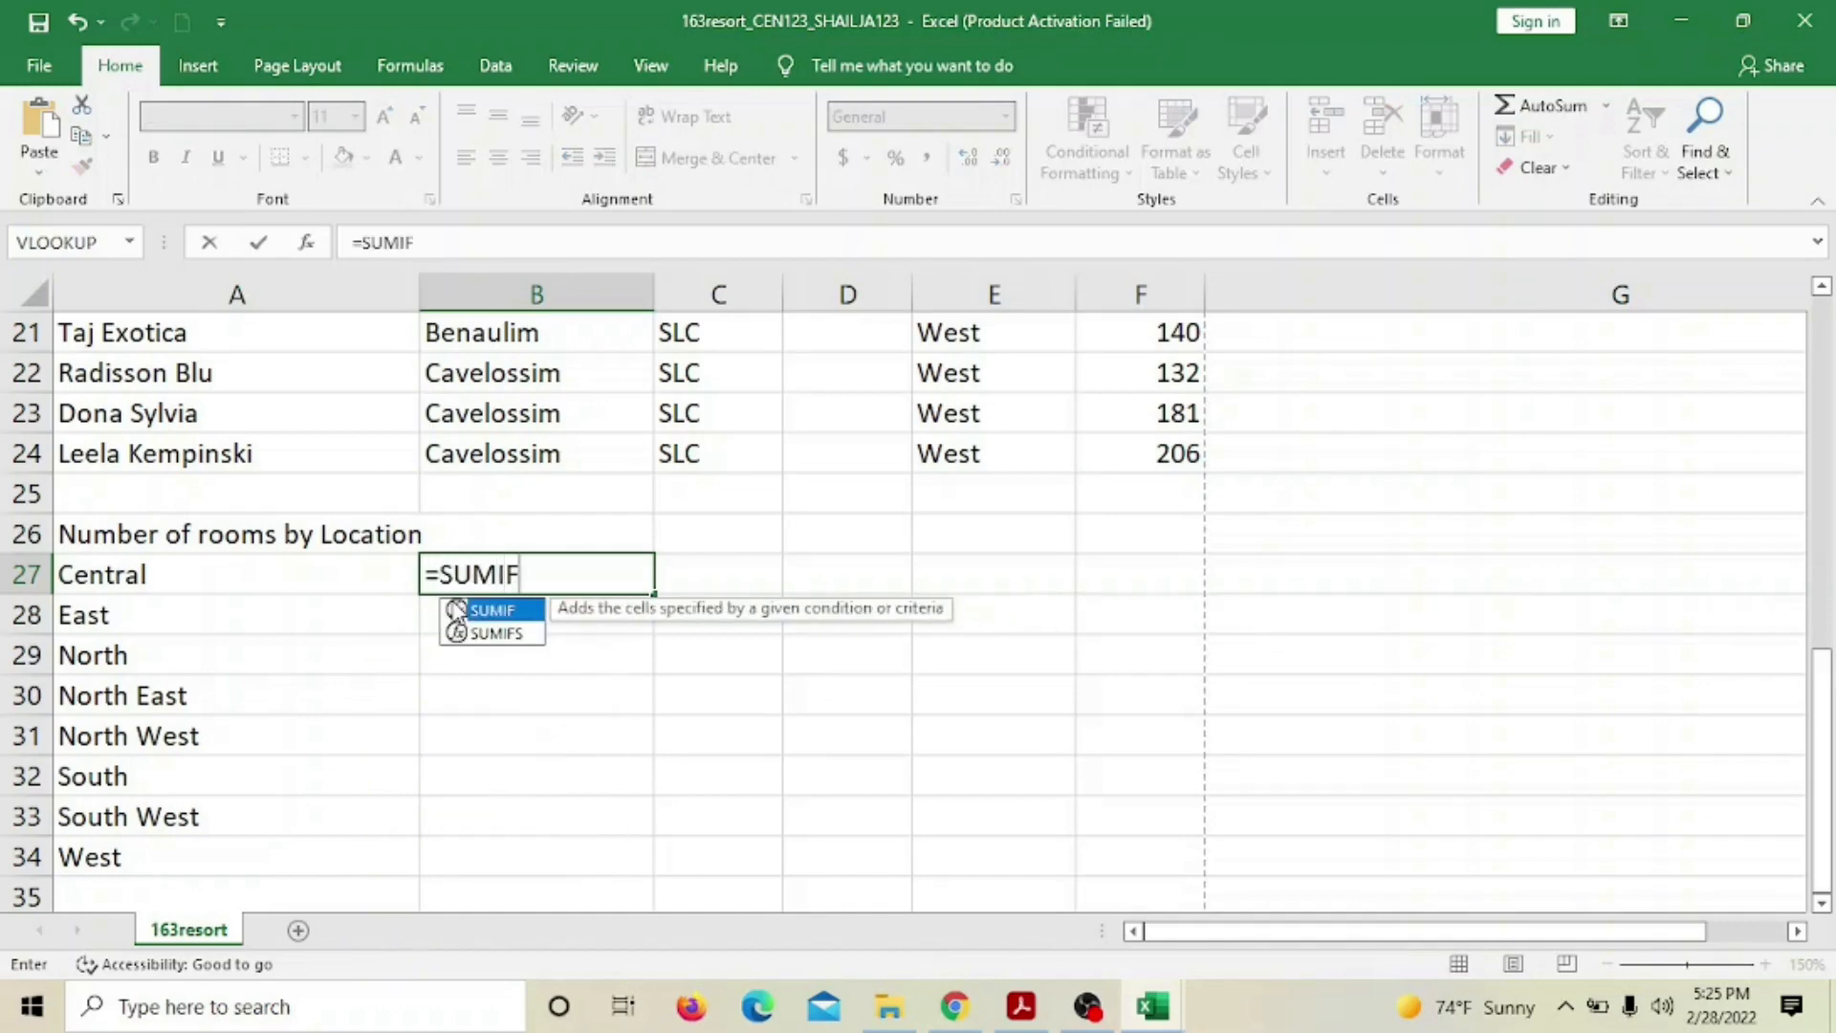
pyautogui.write('(')
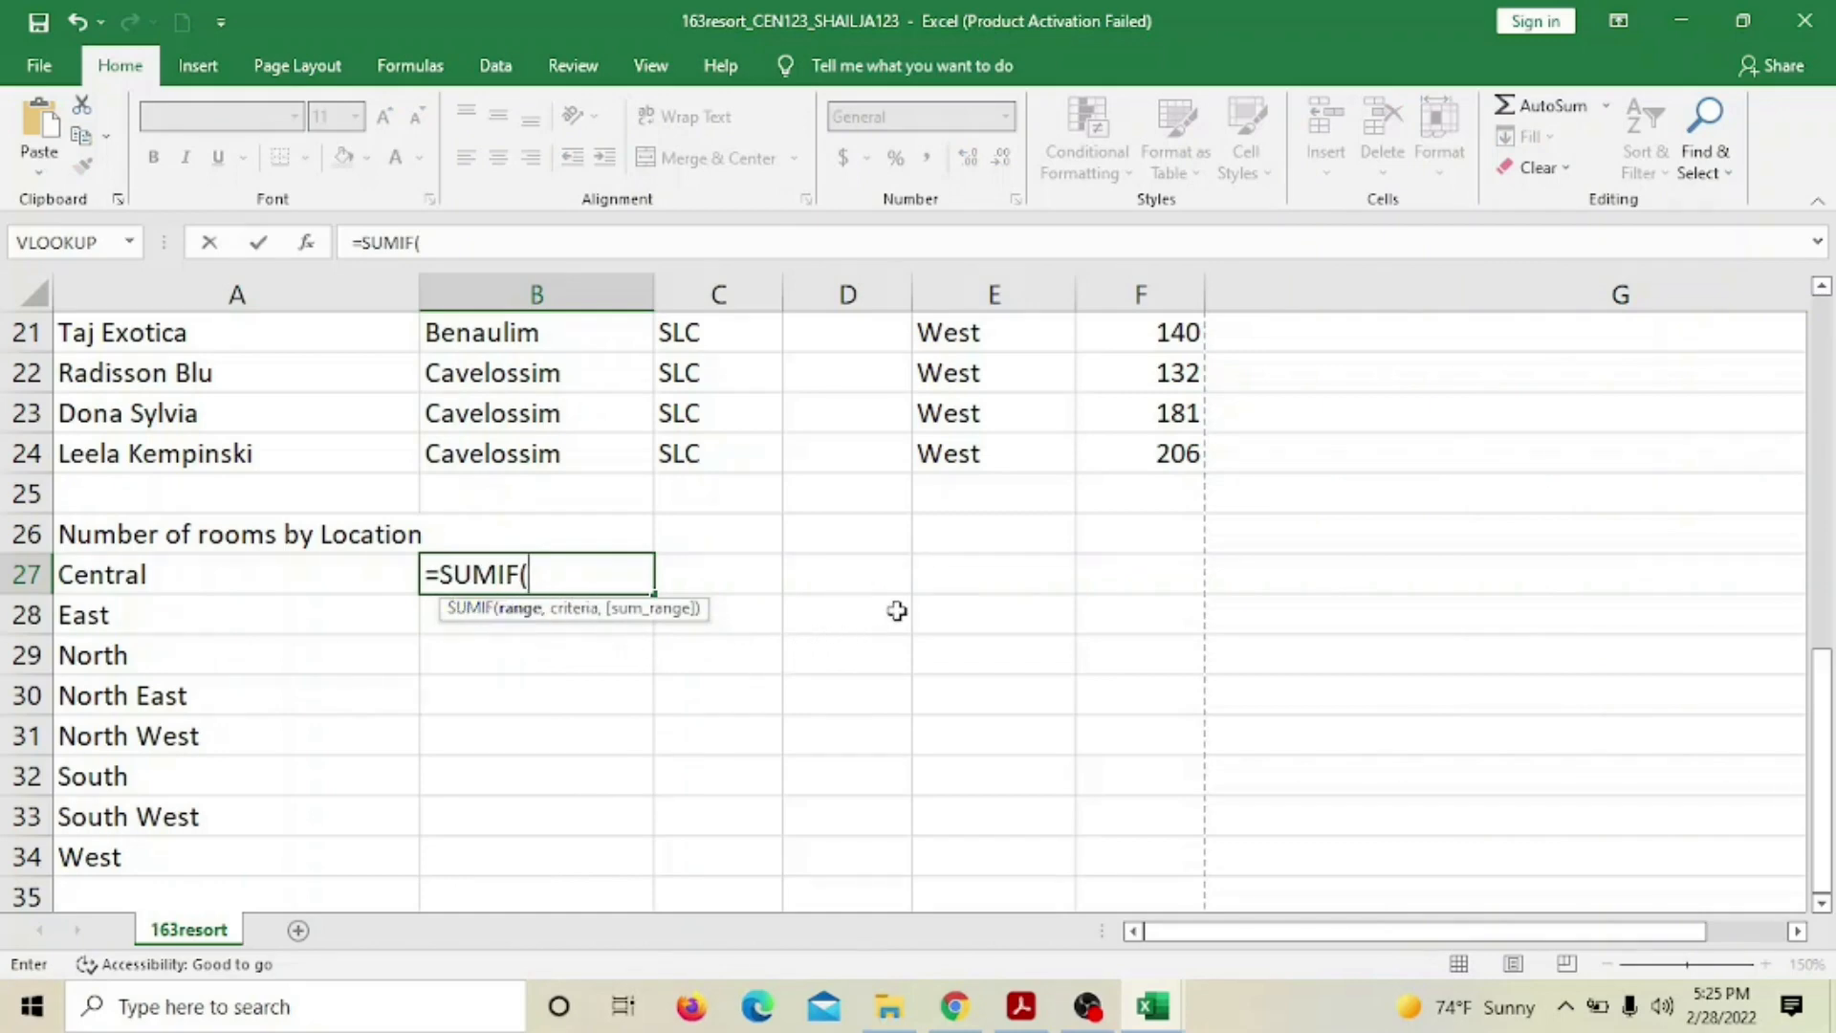
pyautogui.scroll(6, 896, 610)
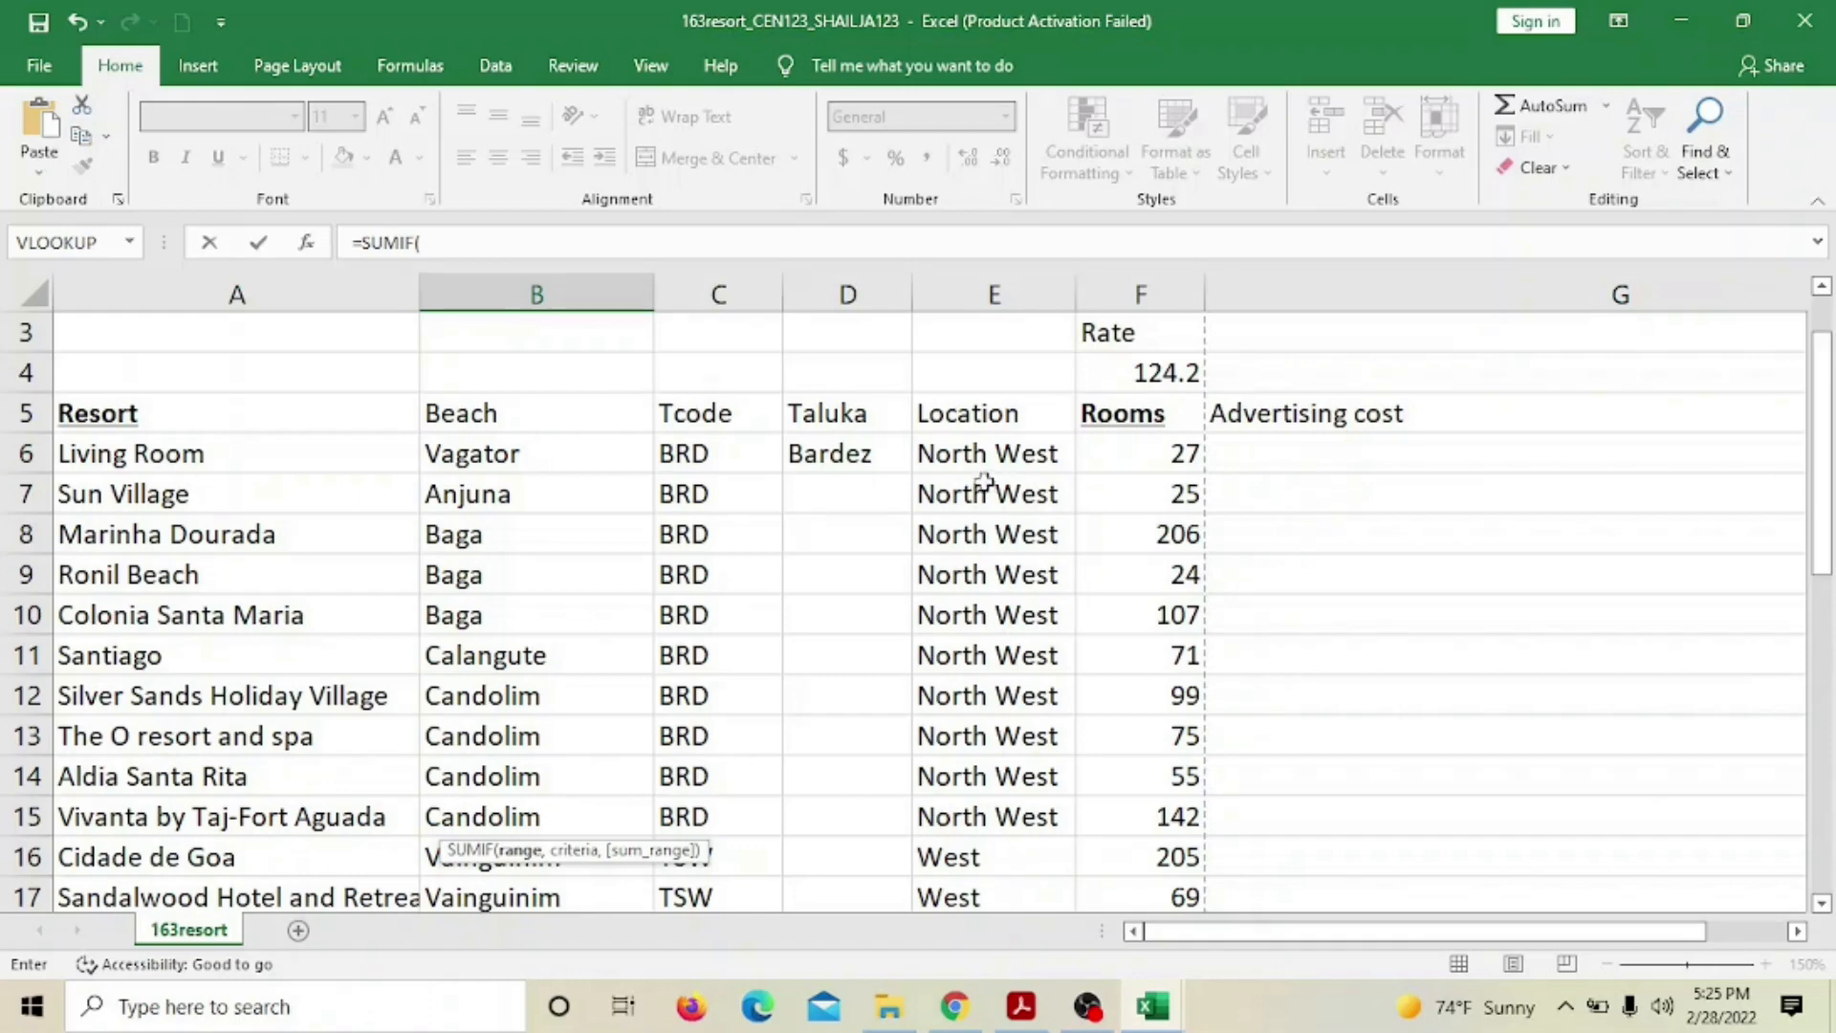
pyautogui.click(972, 453)
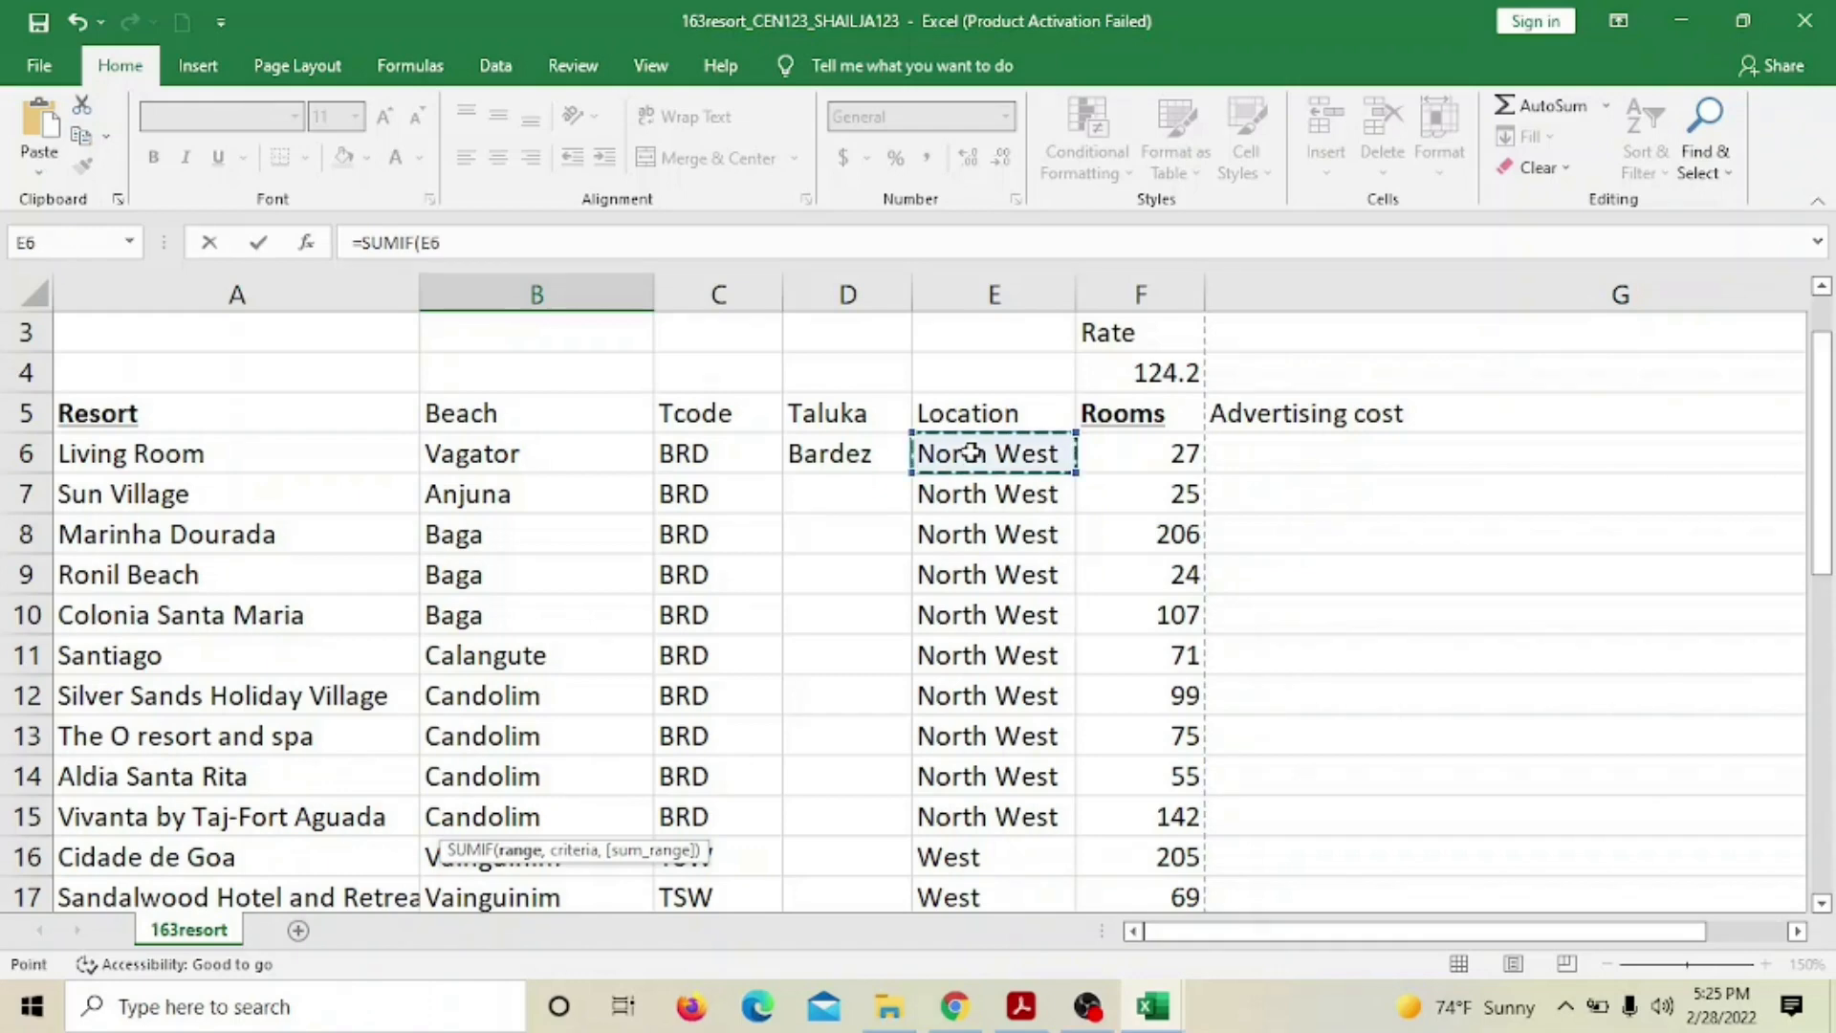
pyautogui.moveTo(971, 453); pyautogui.dragTo(988, 816)
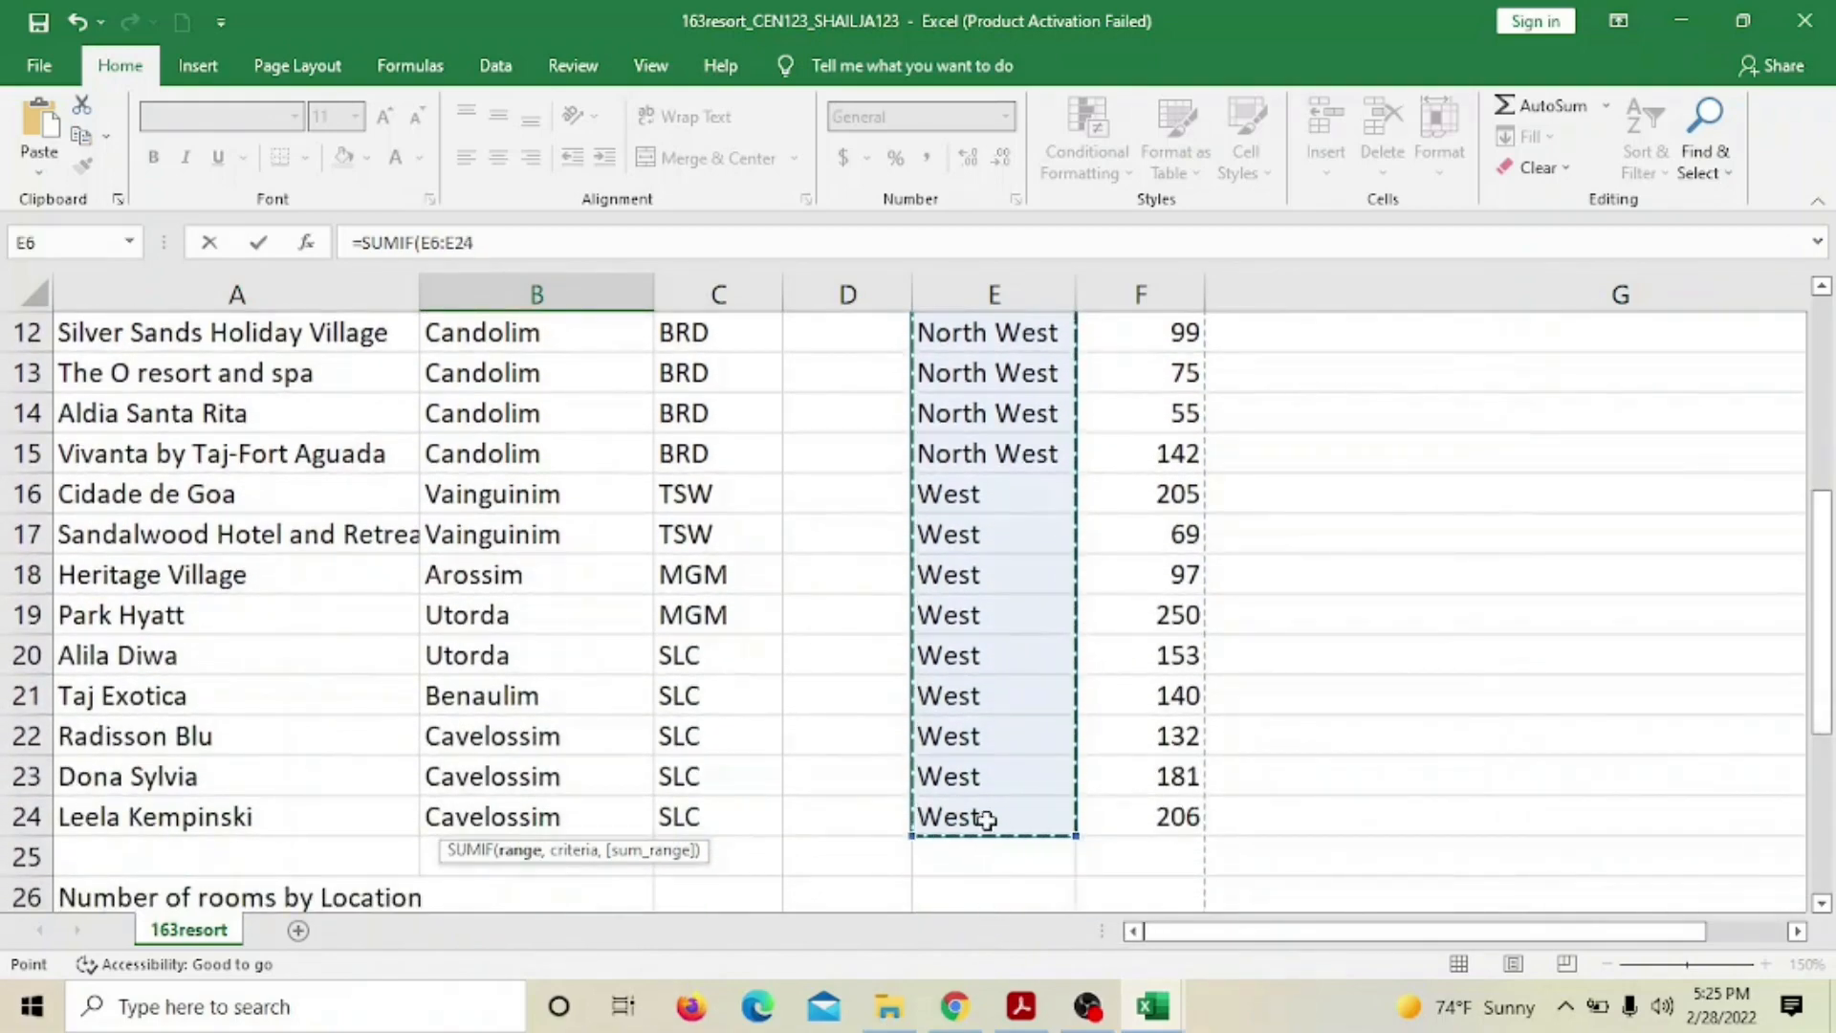
pyautogui.scroll(-3, 1386, 751)
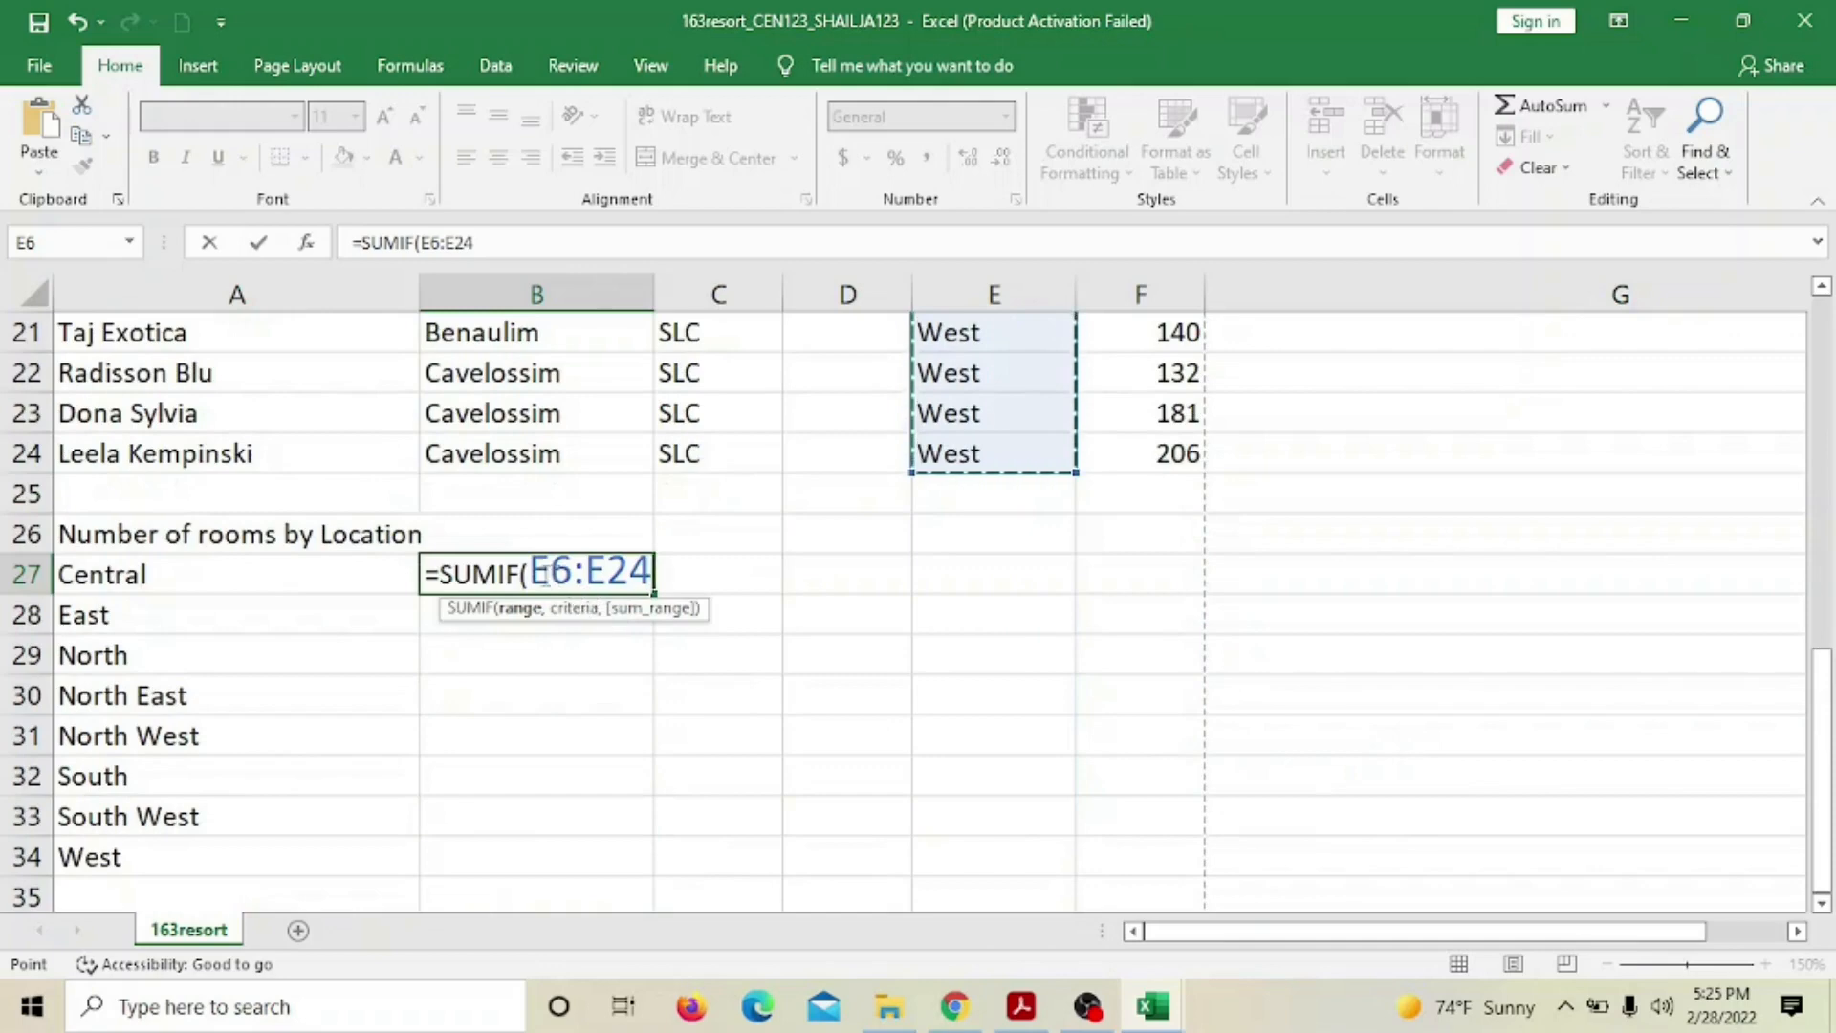
# Lock the condition range as $E$6:$E$24 and add the comma after it
pyautogui.click(593, 583)
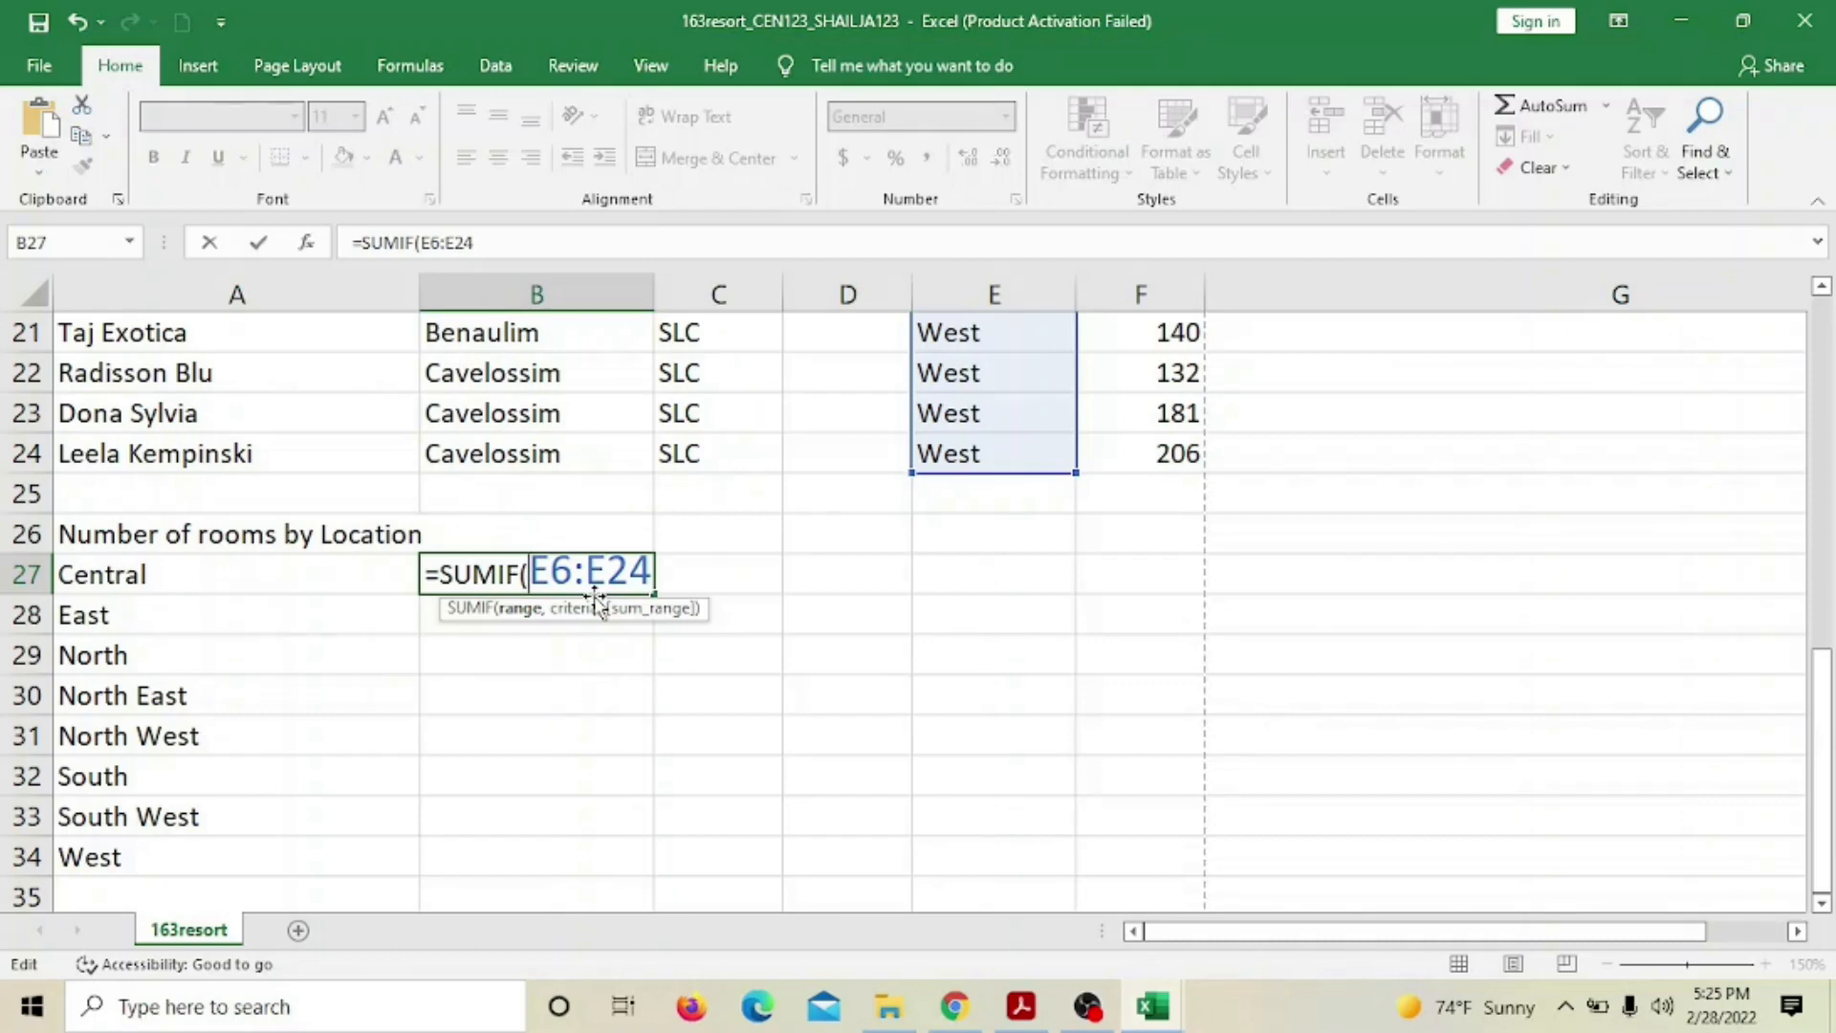
pyautogui.write('$E')
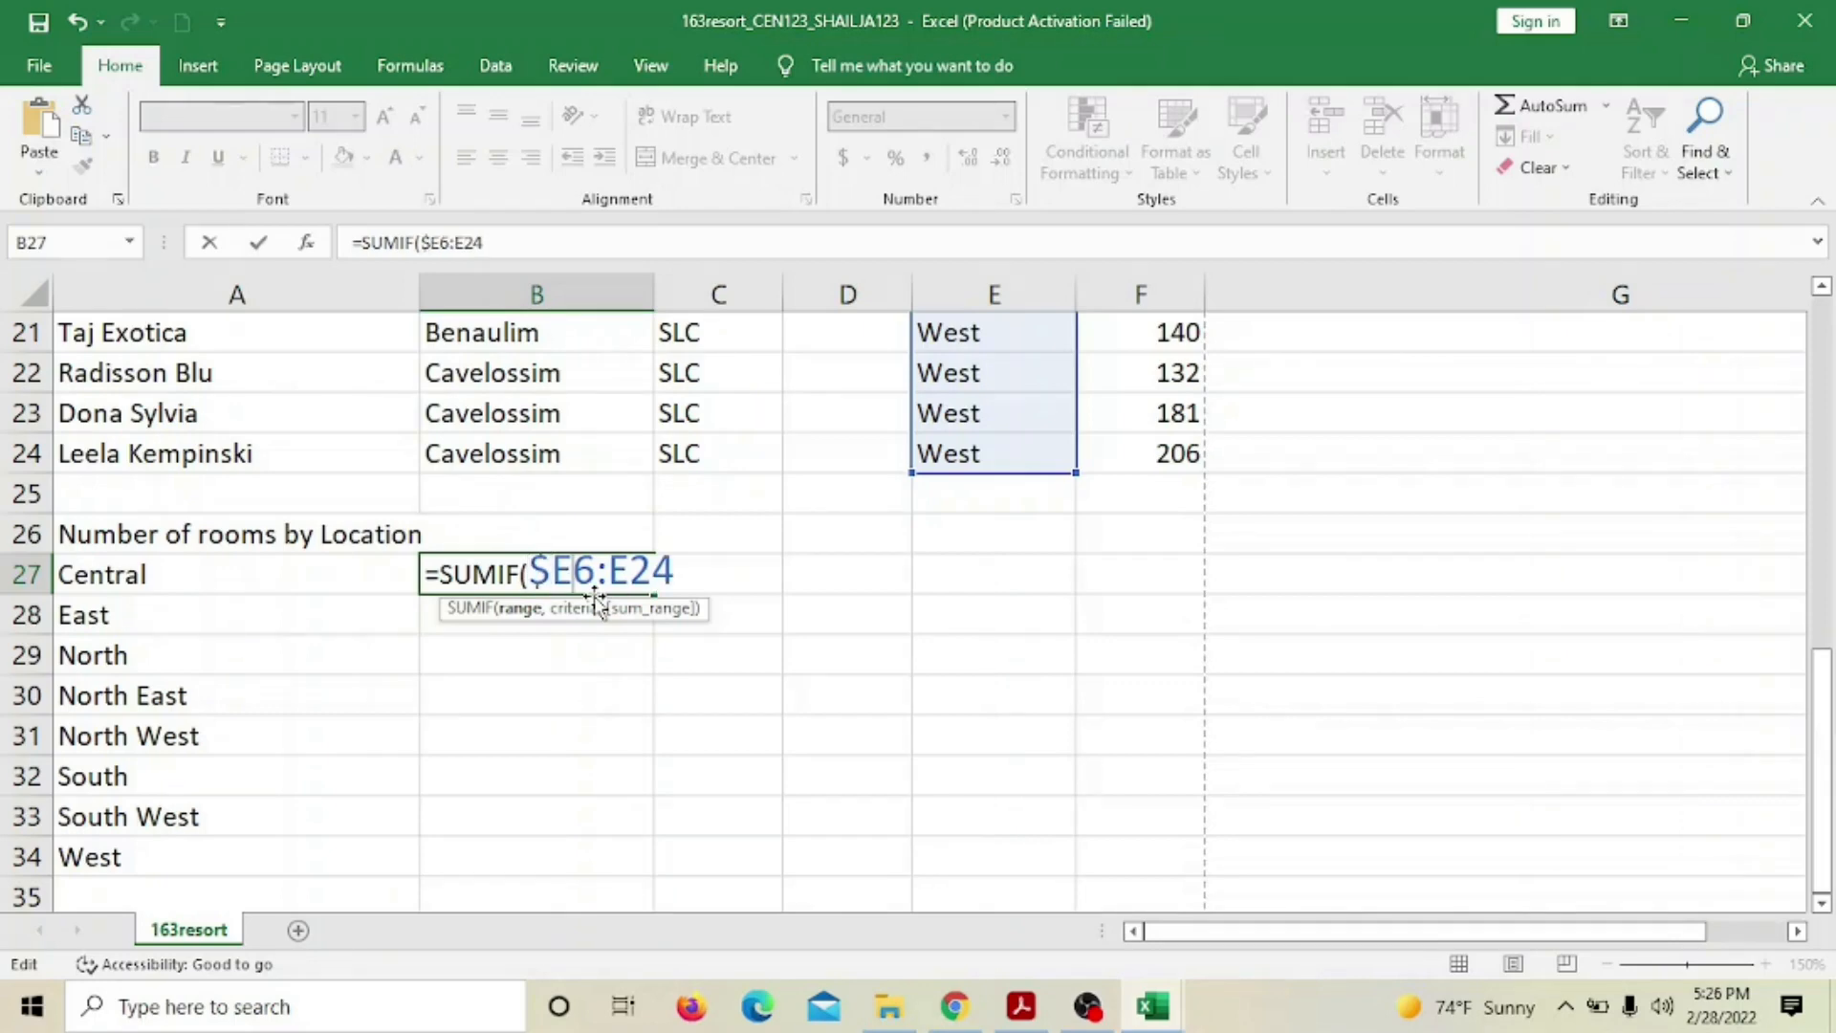
pyautogui.write('$')
pyautogui.press('Right')
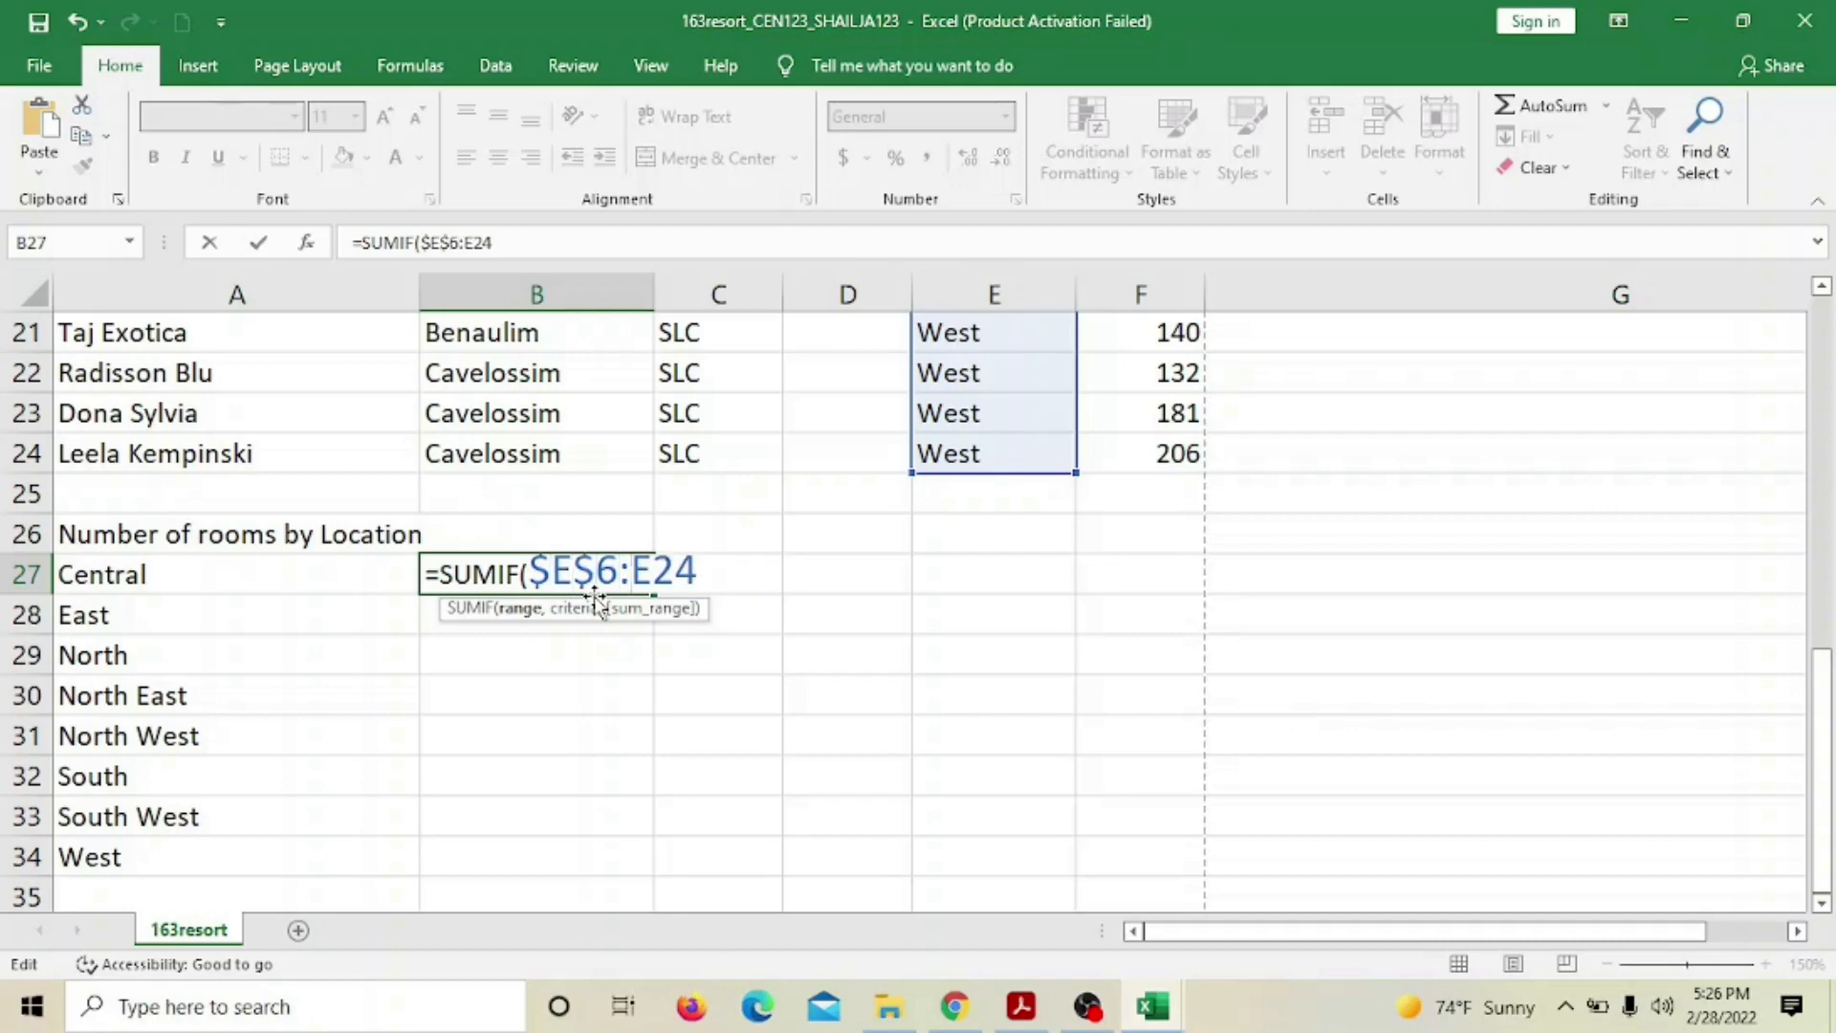
pyautogui.write('$')
pyautogui.press('Right')
pyautogui.write('$')
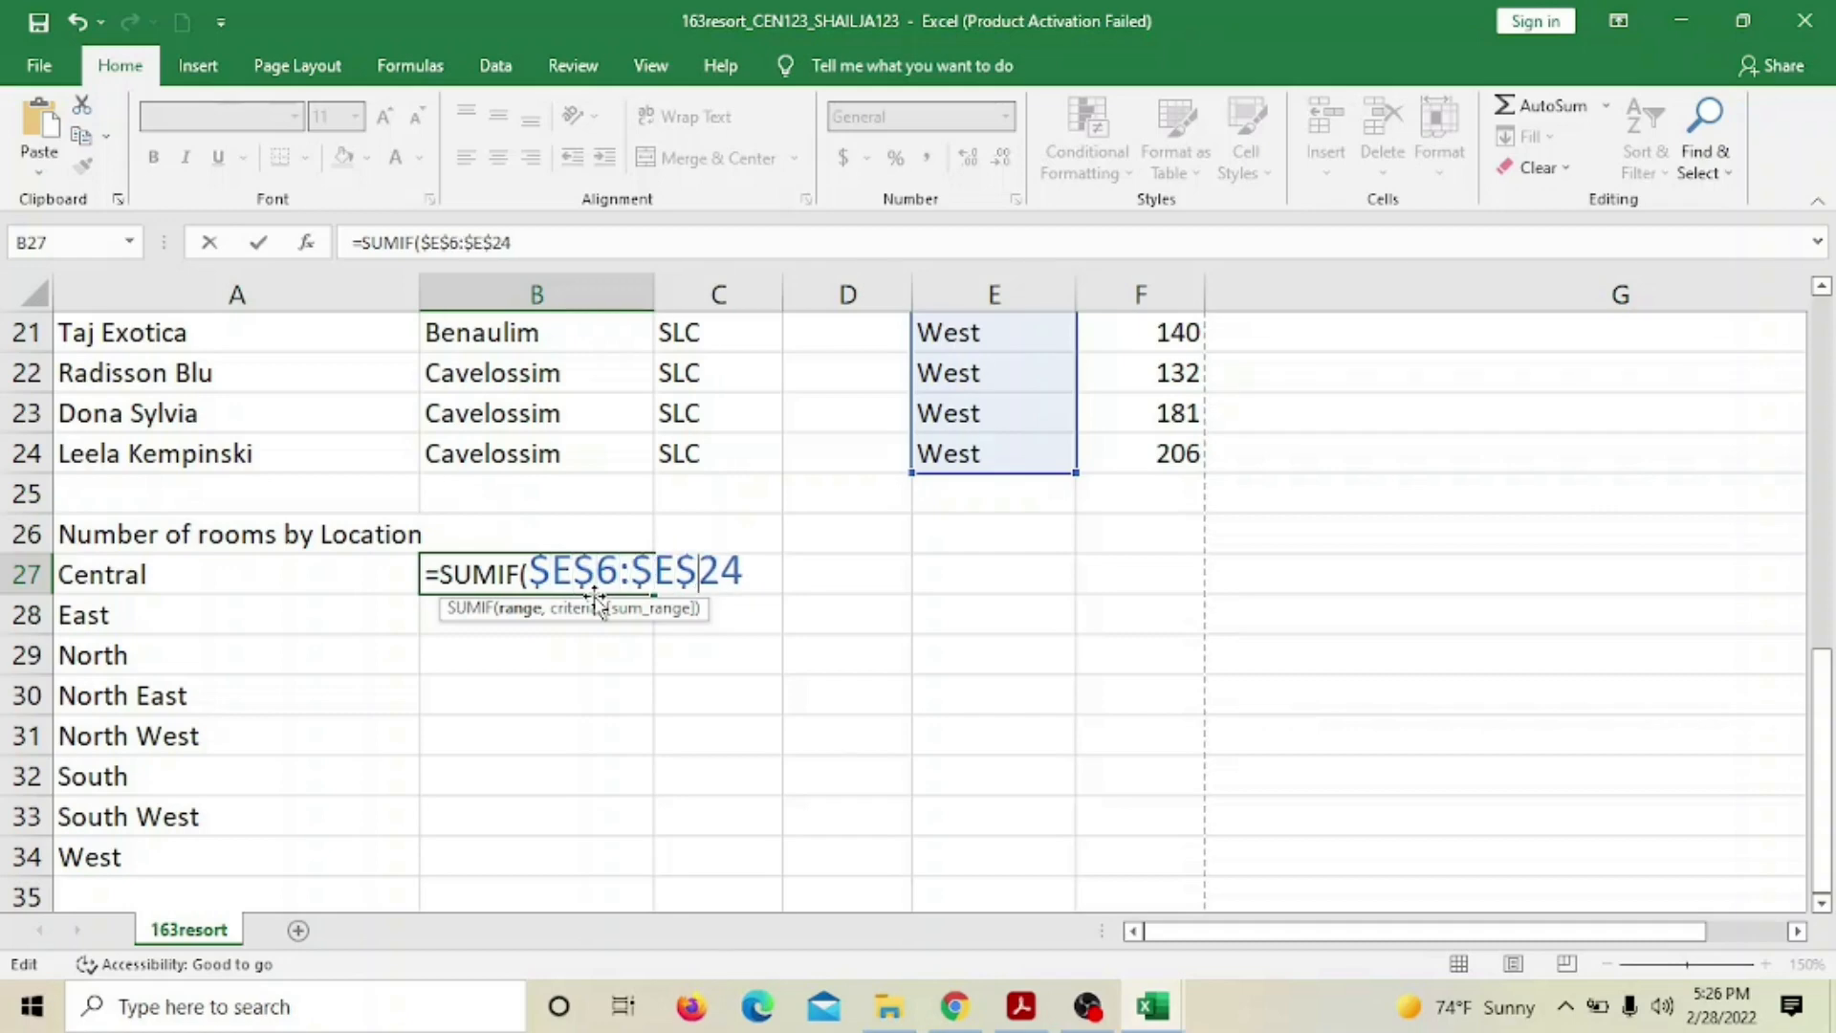
pyautogui.press('Right')
pyautogui.write(',')
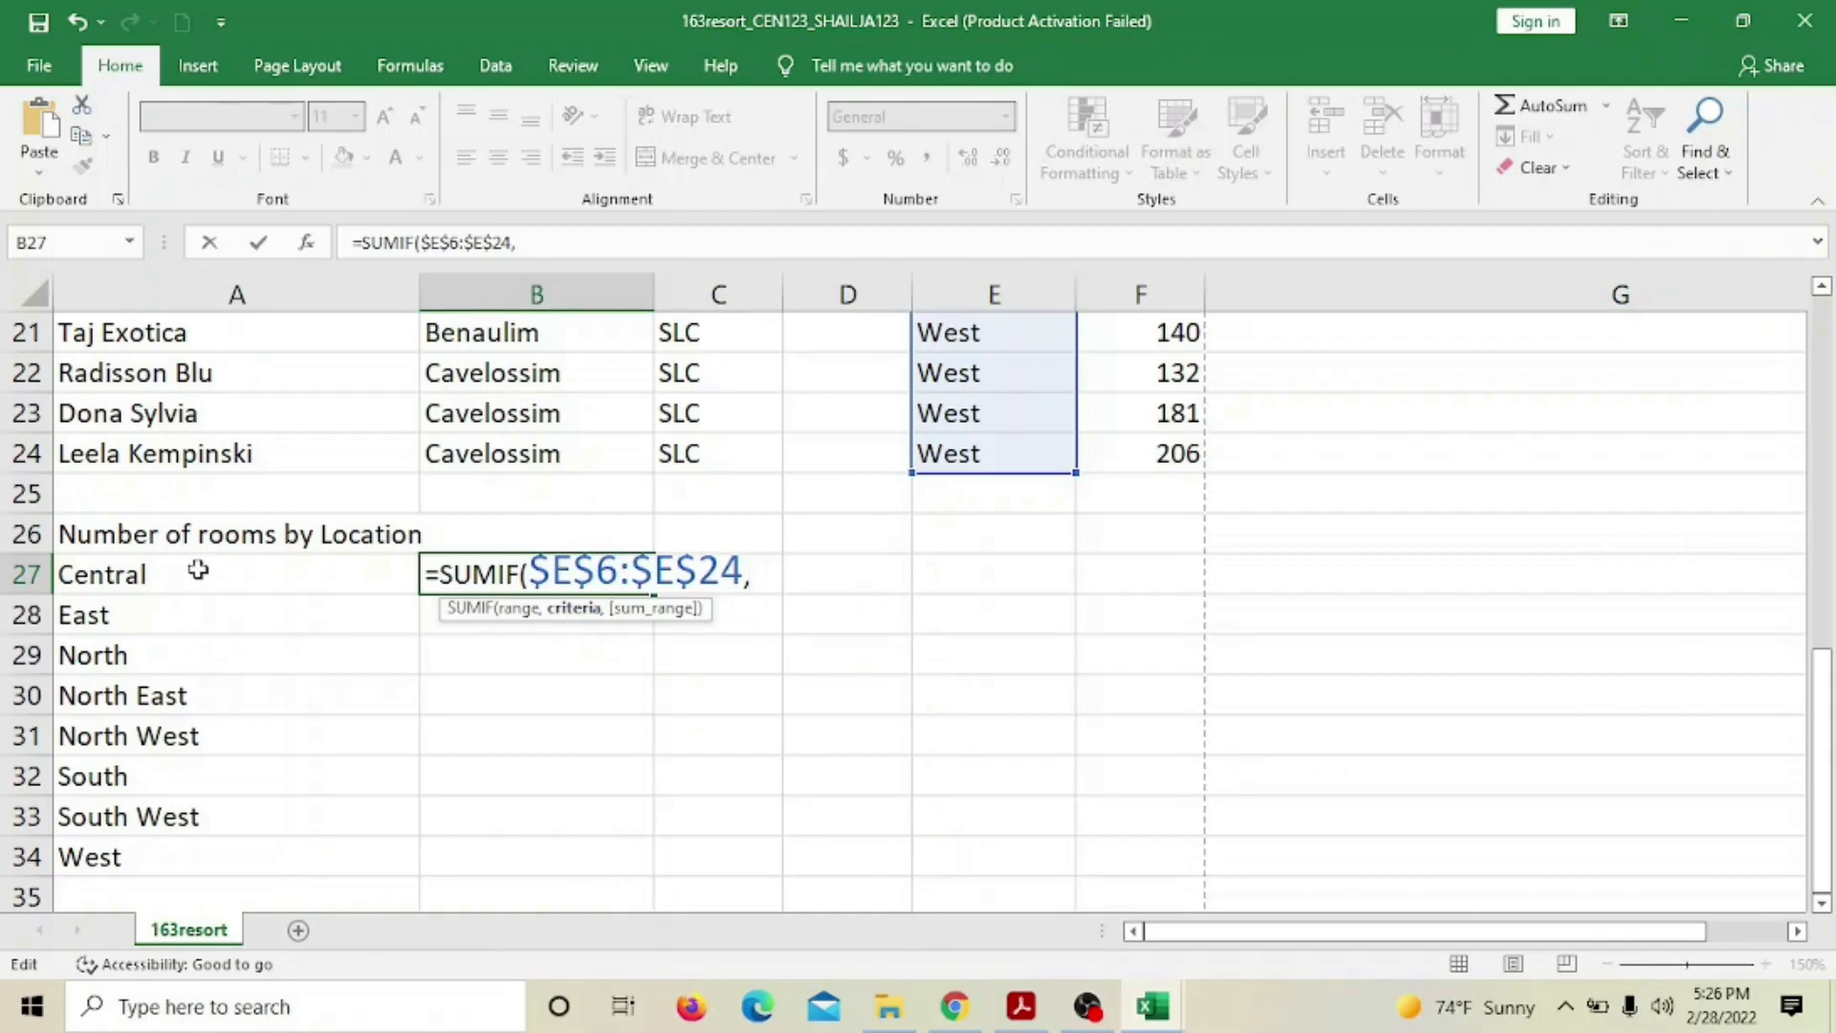
# Complete B27 as =SUMIF($E$6:$E$24,A27,$F$6:$F$24), using A27 as criteria and Rooms as sum range
pyautogui.click(131, 577)
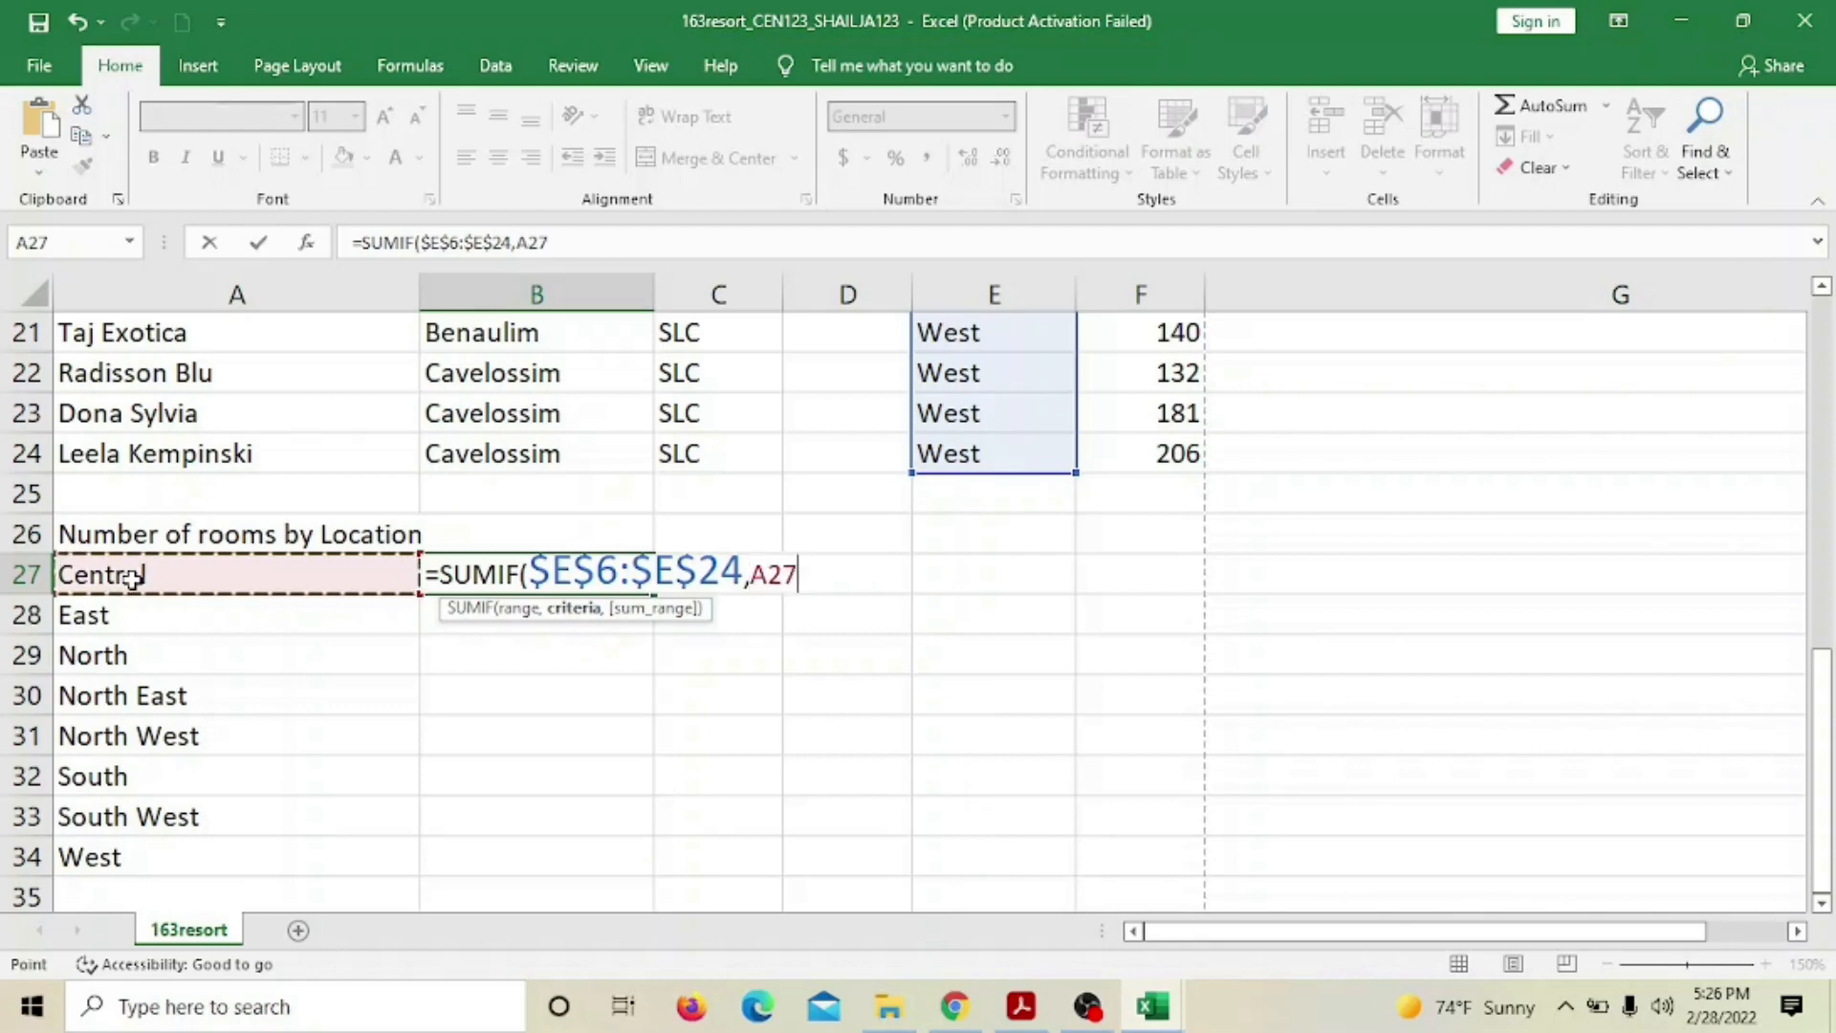
pyautogui.write(',')
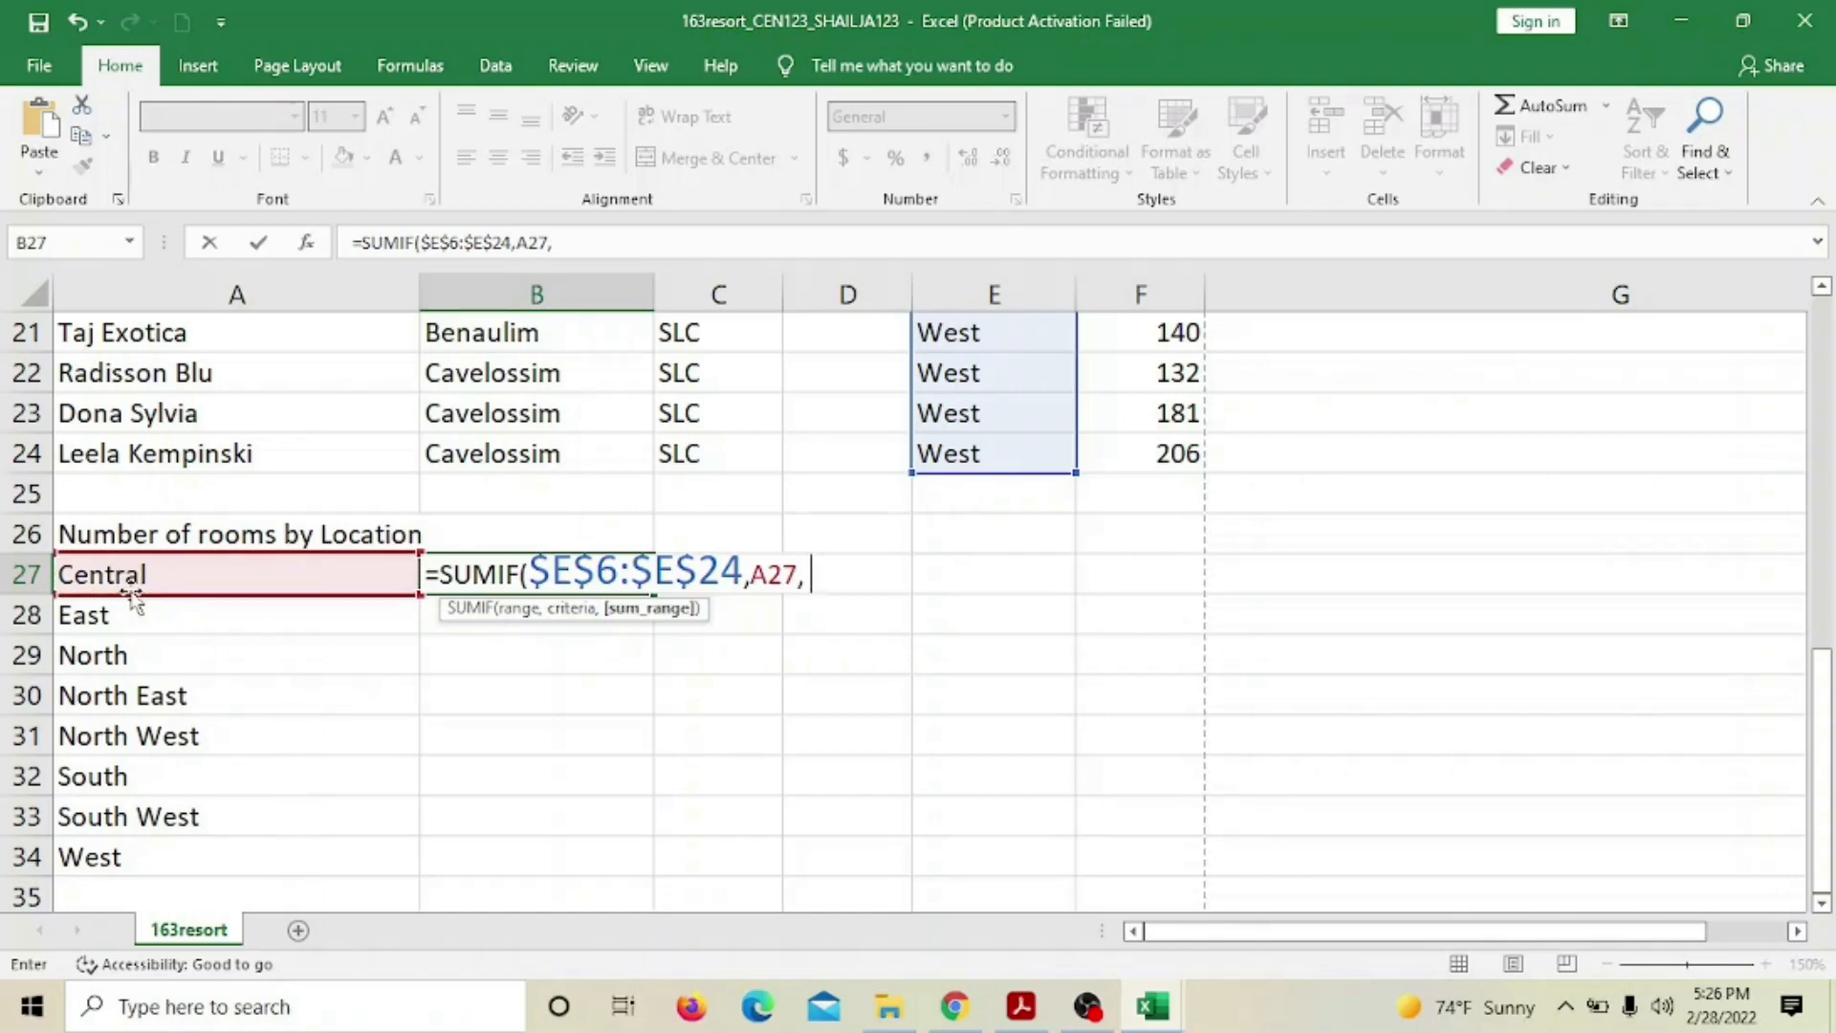
pyautogui.scroll(5, 1086, 669)
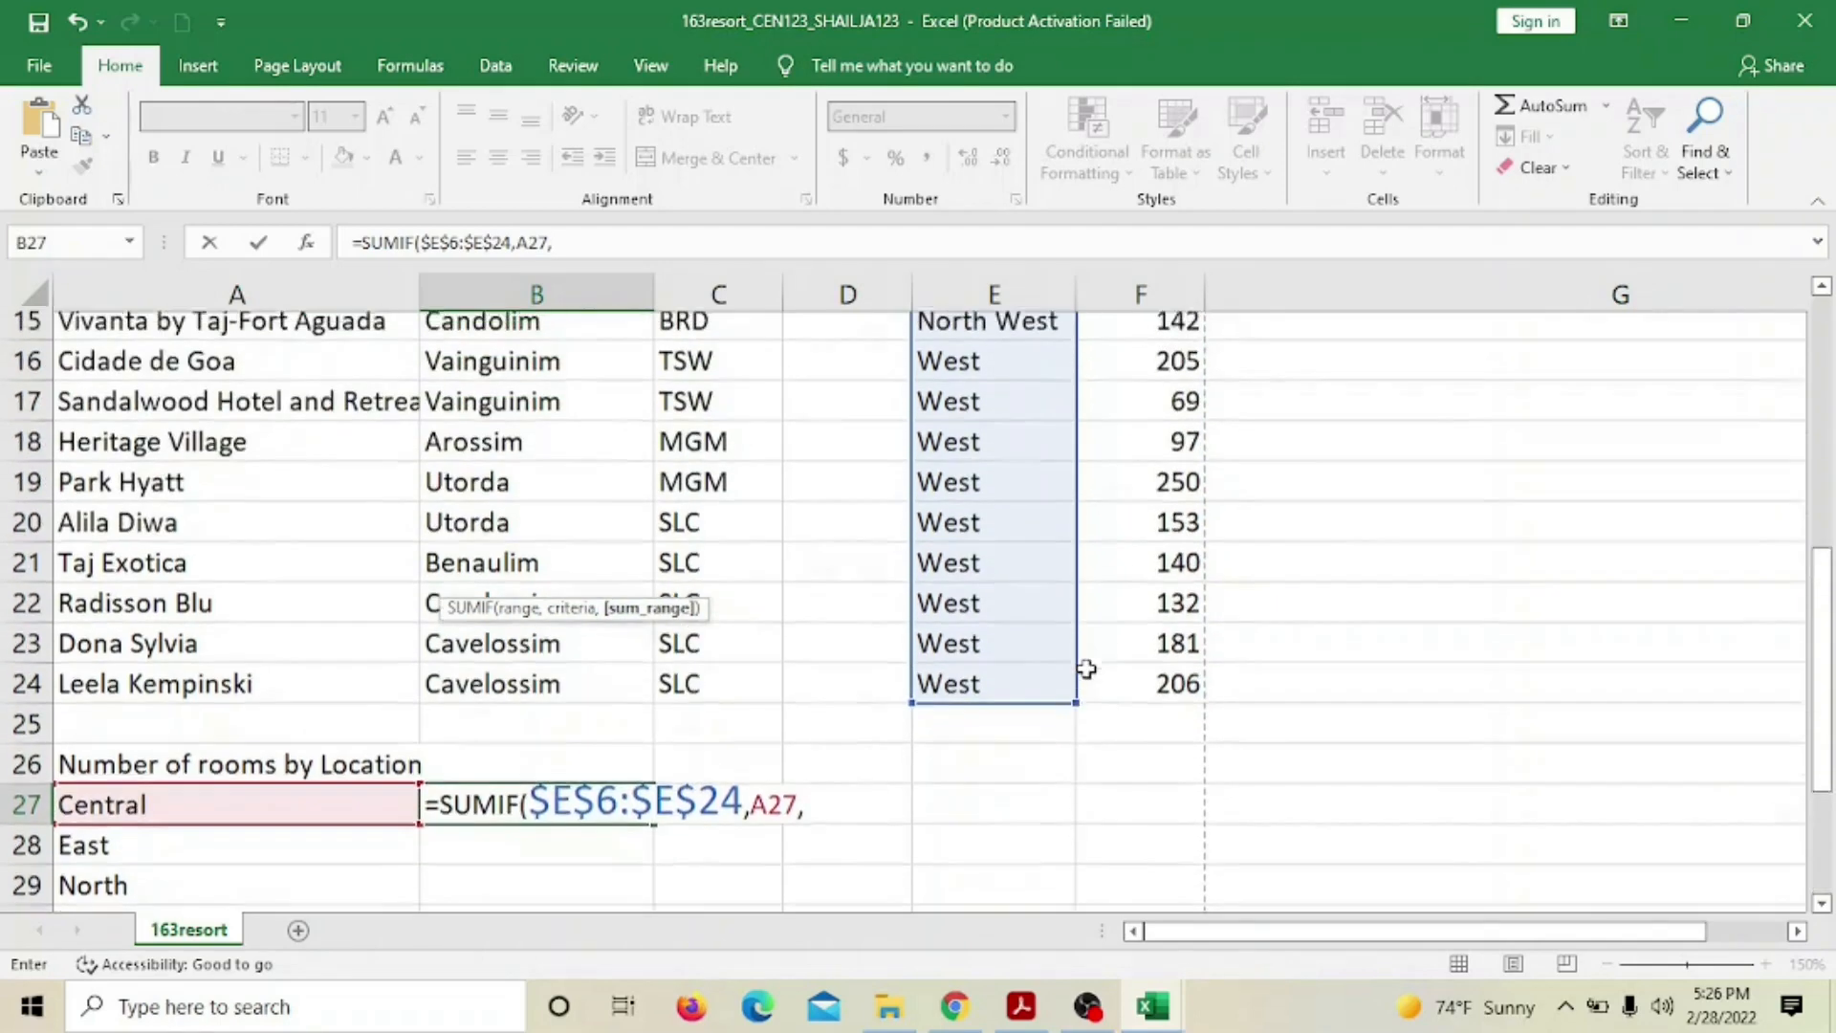
pyautogui.scroll(2, 1086, 668)
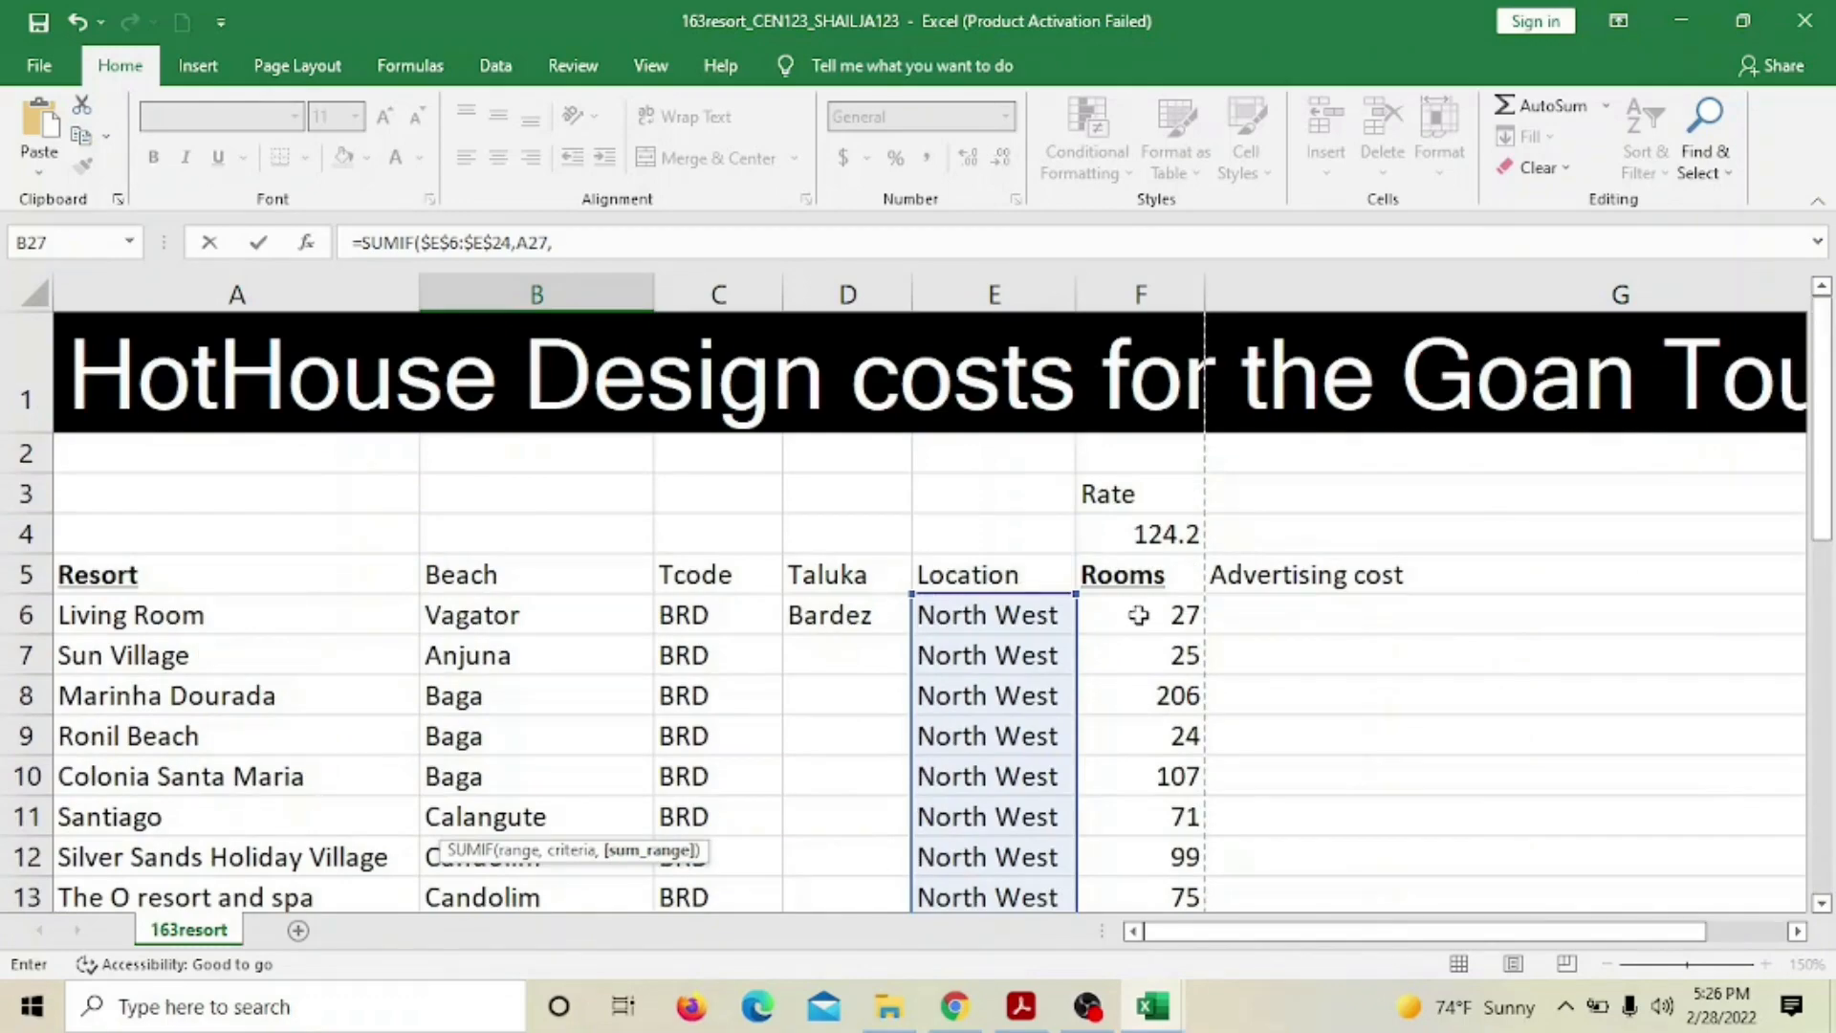
pyautogui.click(1138, 623)
pyautogui.moveTo(1138, 623); pyautogui.dragTo(1127, 815)
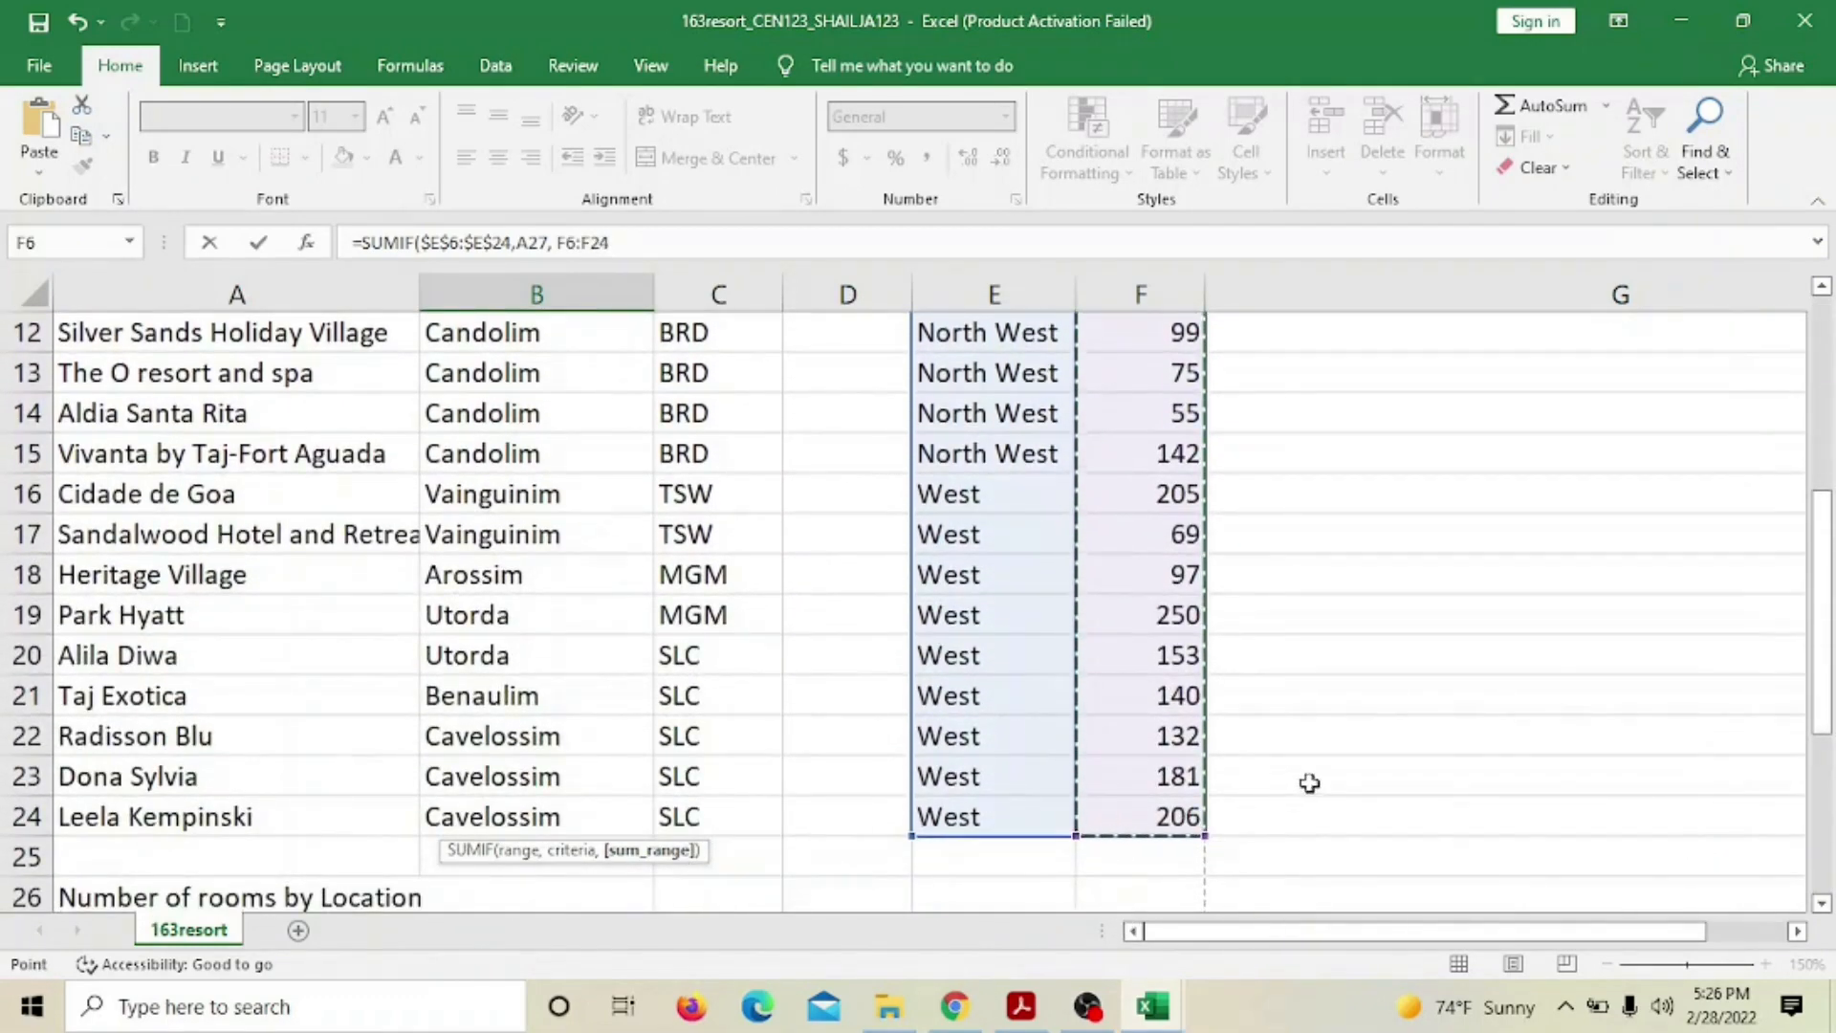
pyautogui.scroll(-2, 1308, 782)
pyautogui.press('F2')
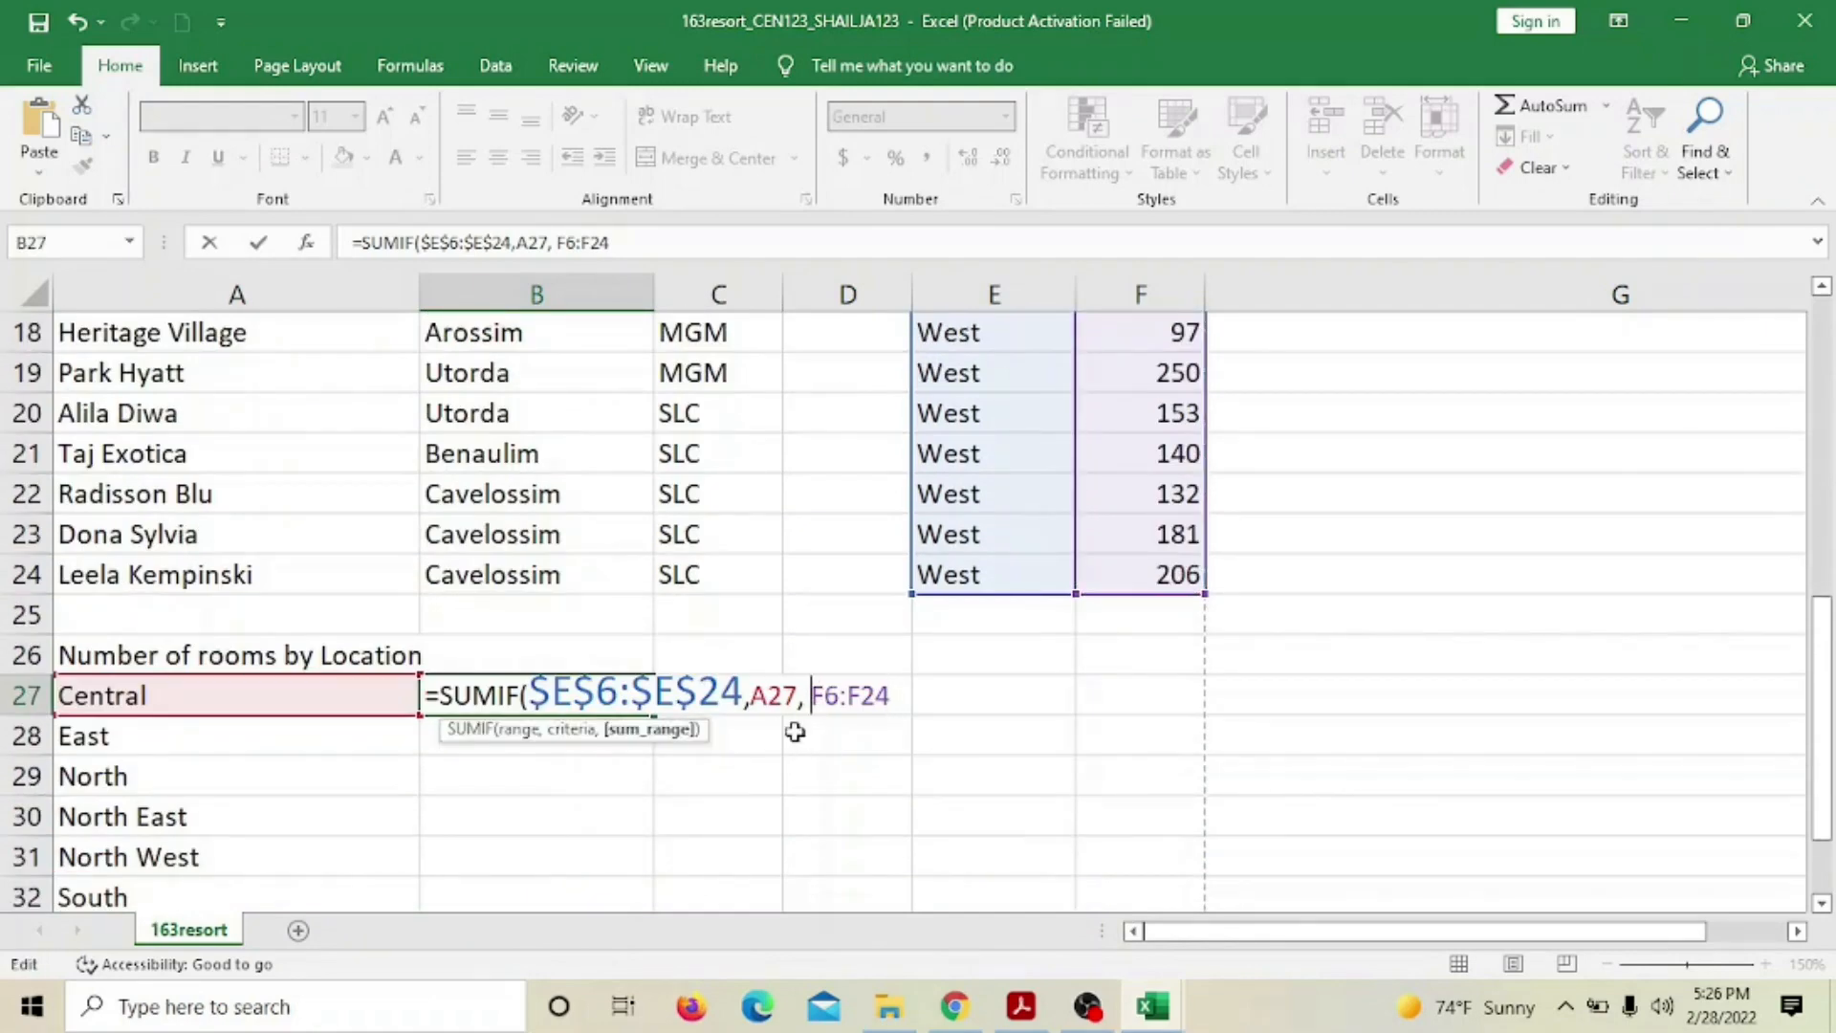
pyautogui.write('$E$6:')
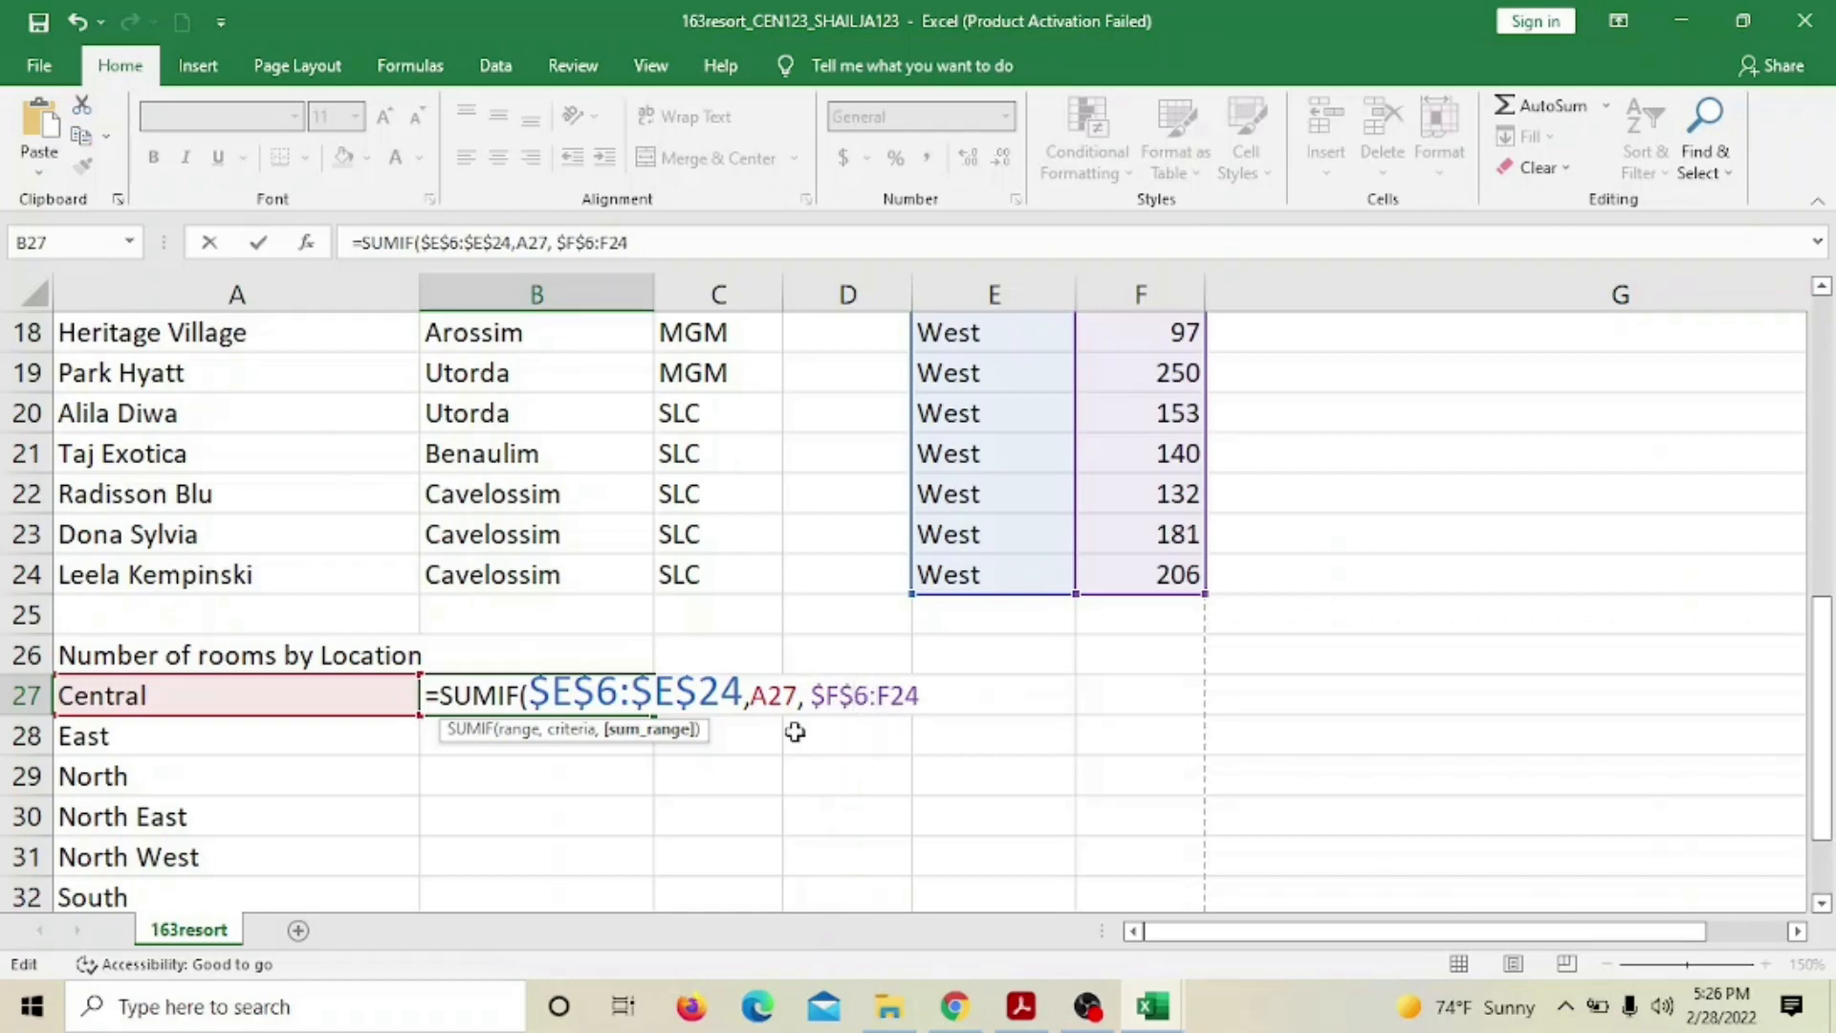
pyautogui.write('$E')
pyautogui.write('$F$')
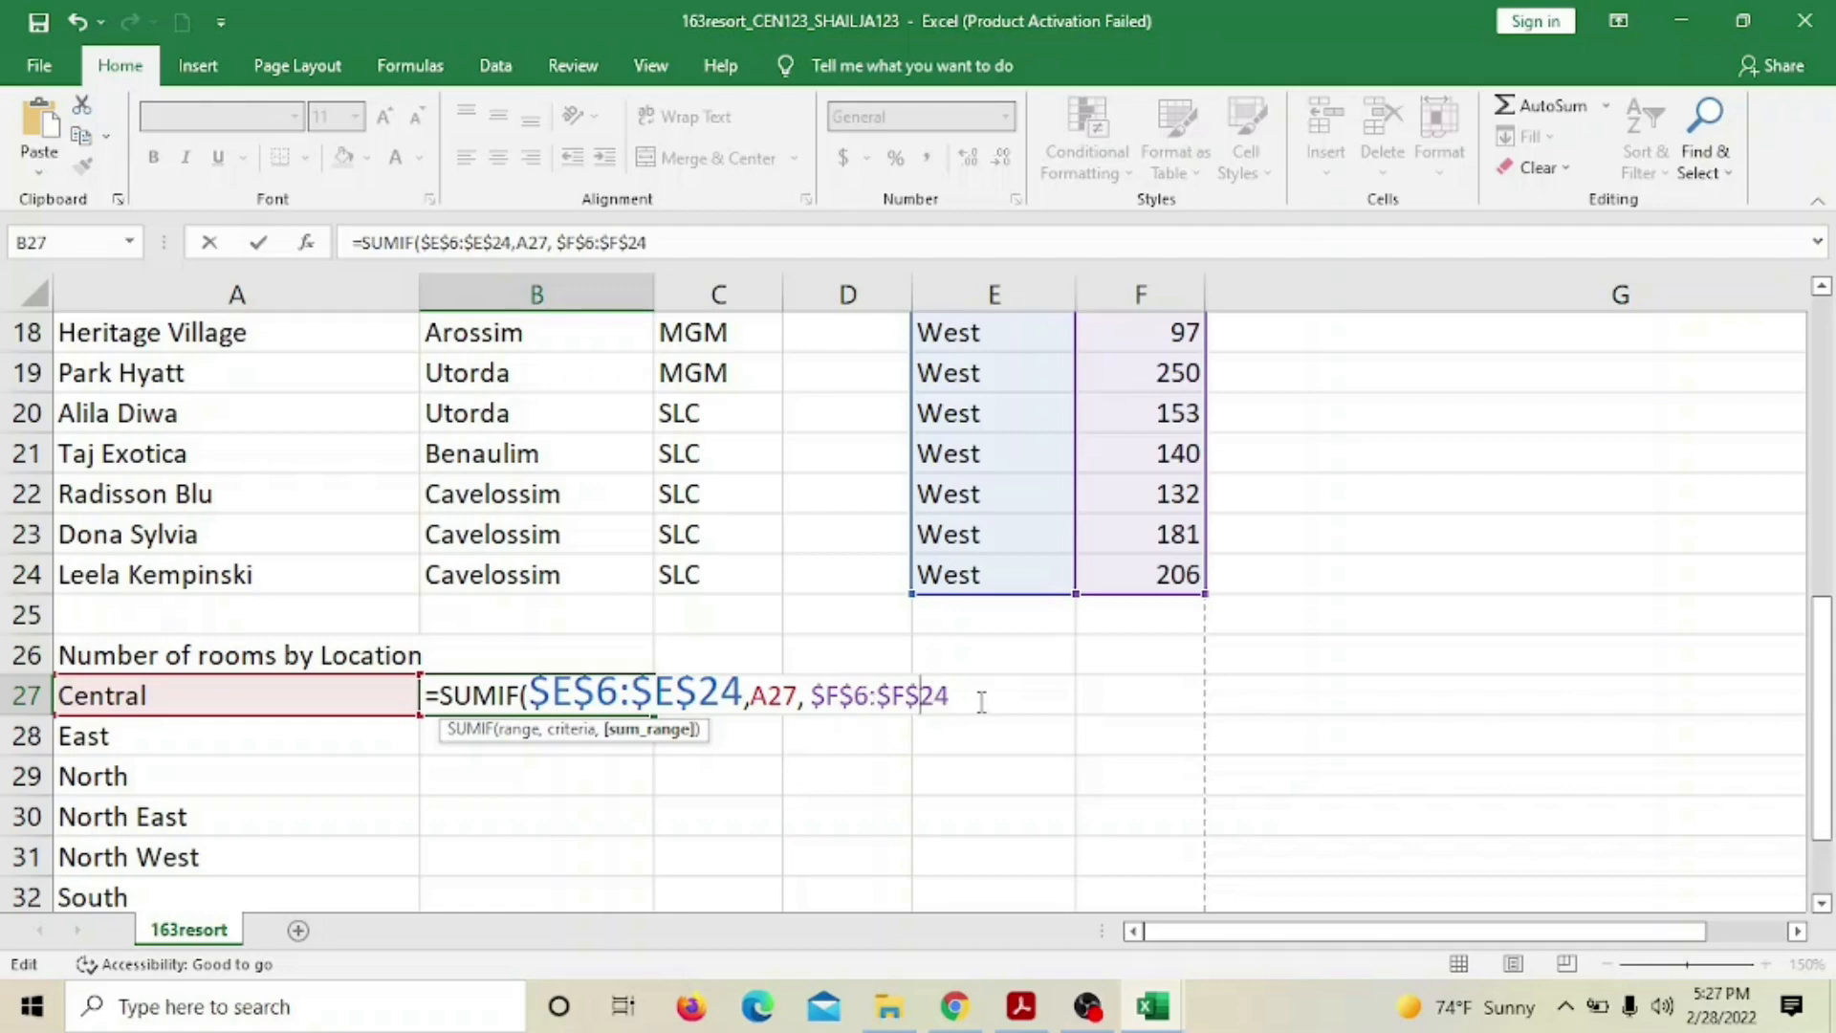
pyautogui.write(')')
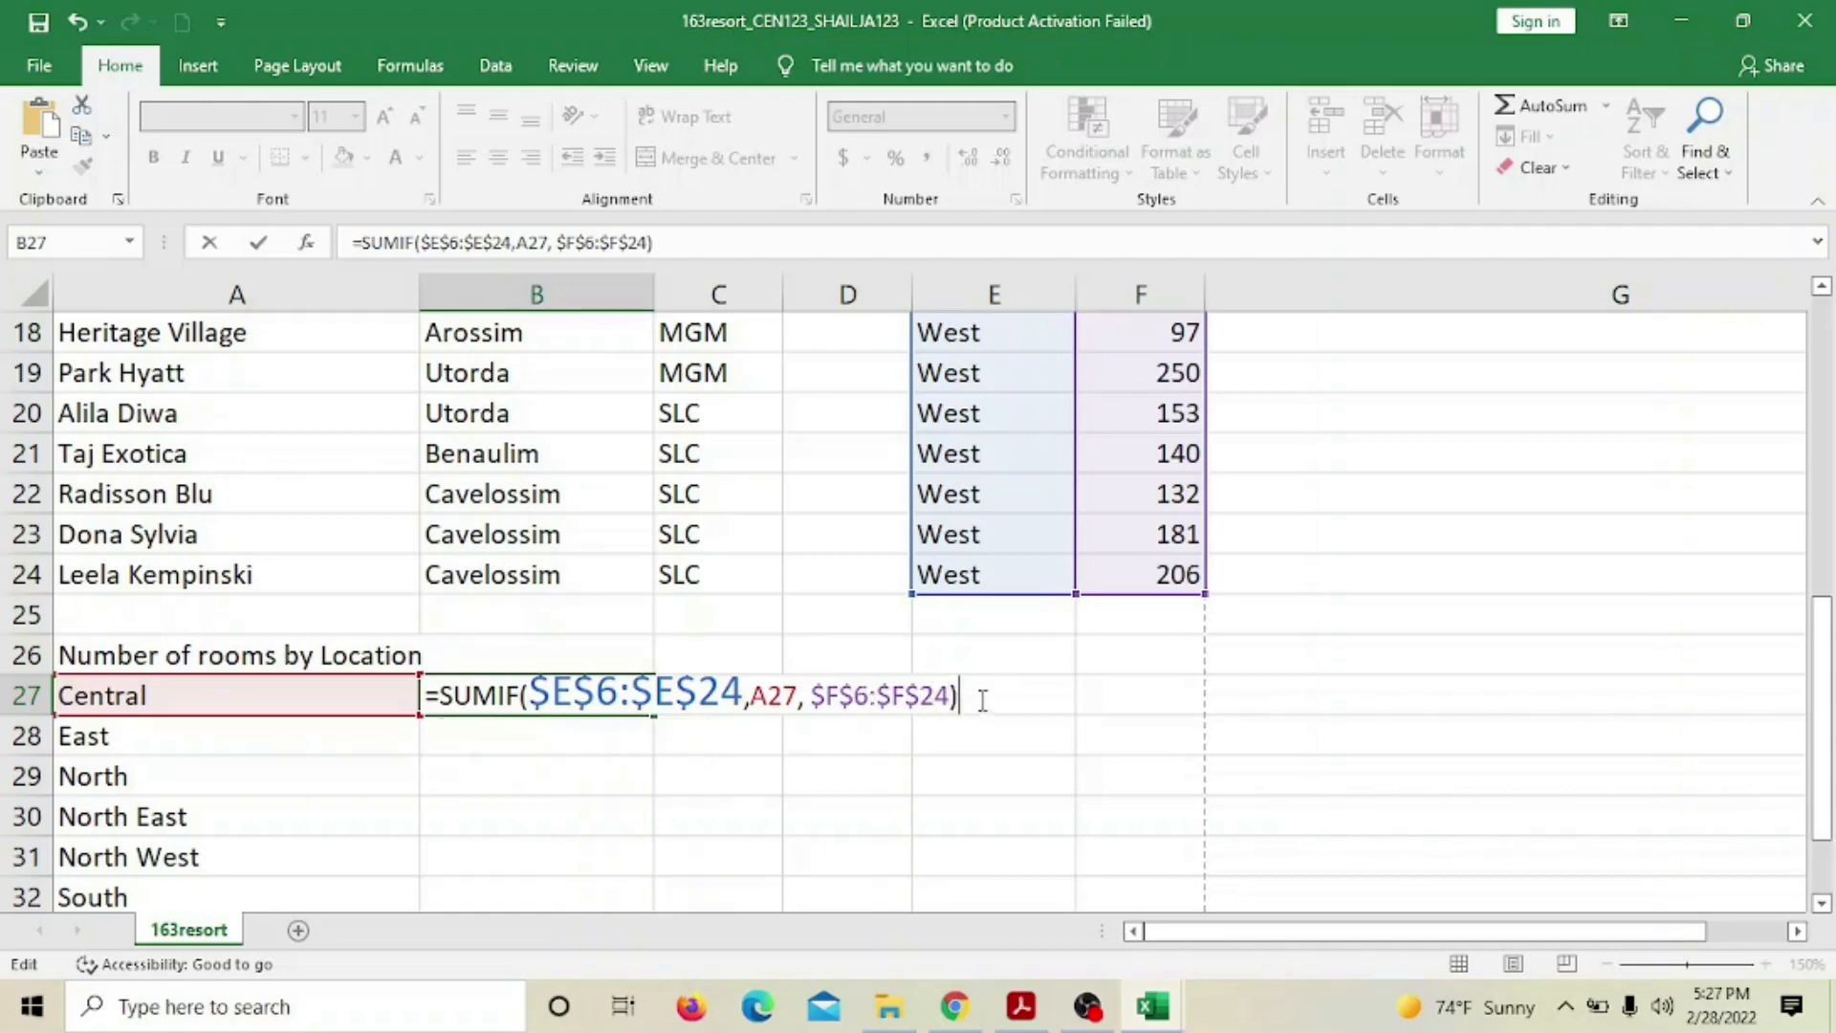
pyautogui.press('Return')
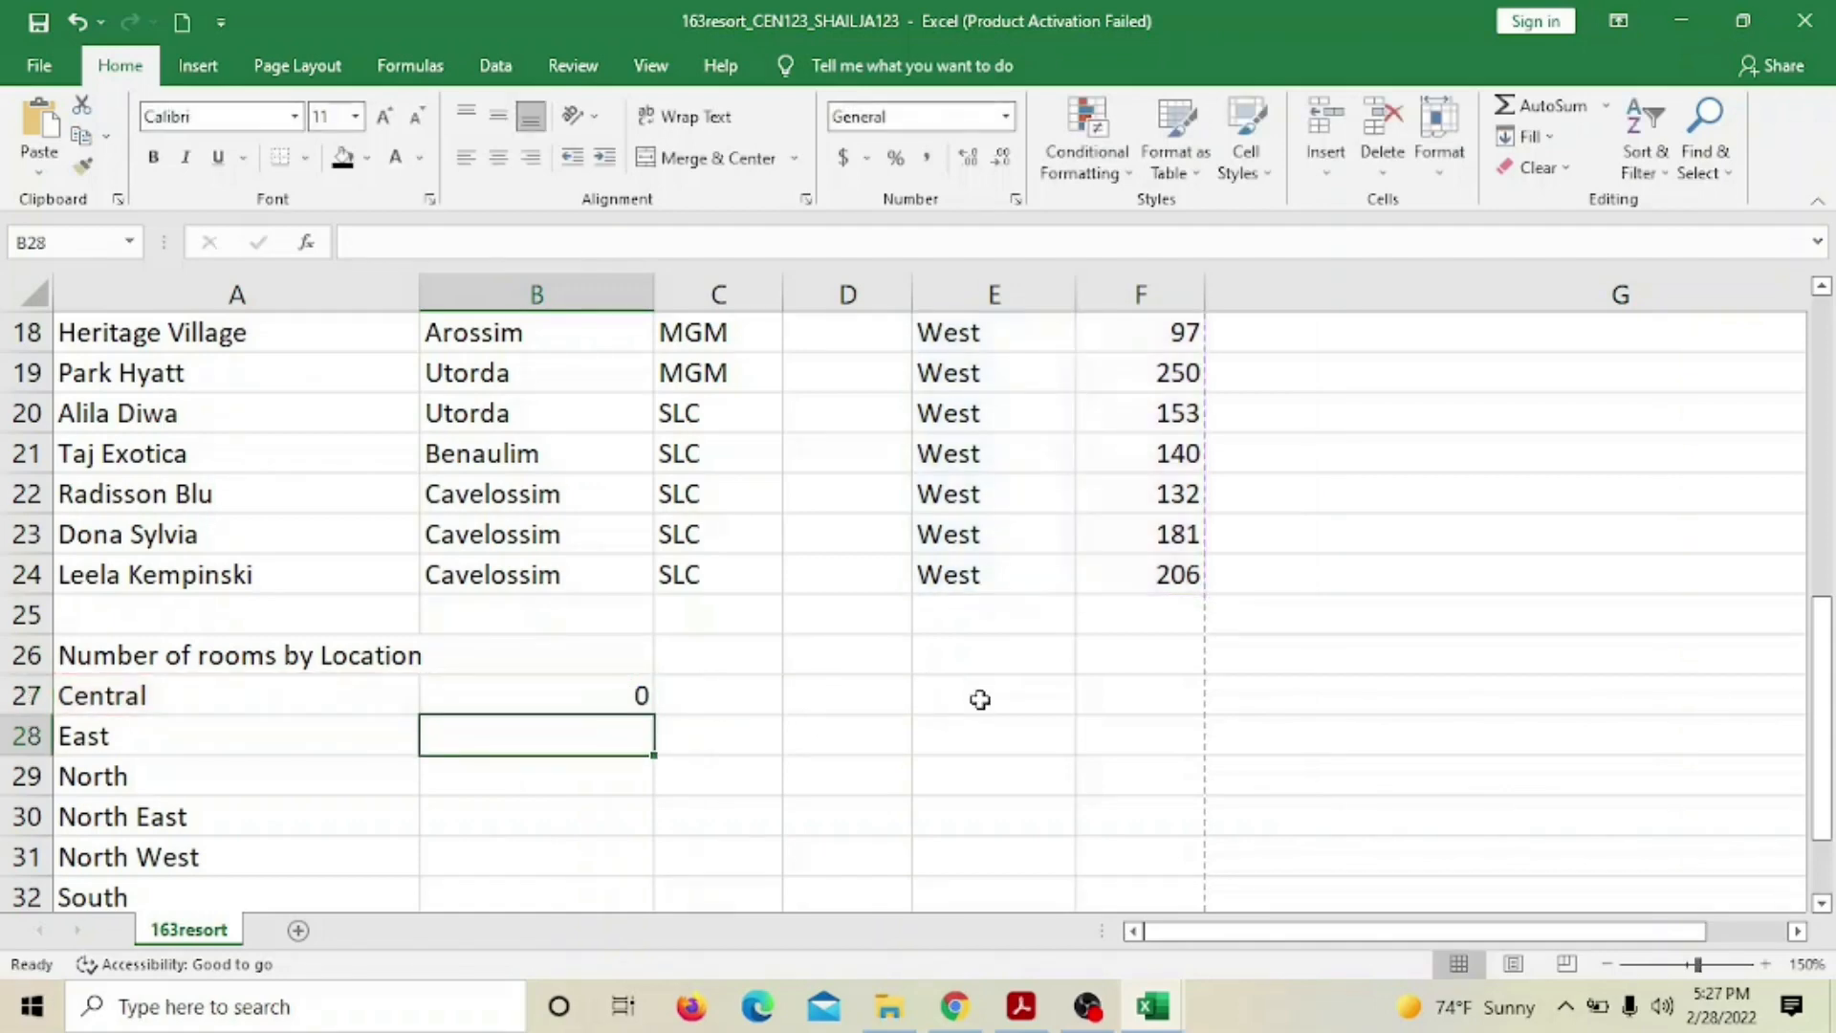
# Scroll the sheet to check B27's Central total of 0 in the Number of rooms by Location table
pyautogui.click(554, 690)
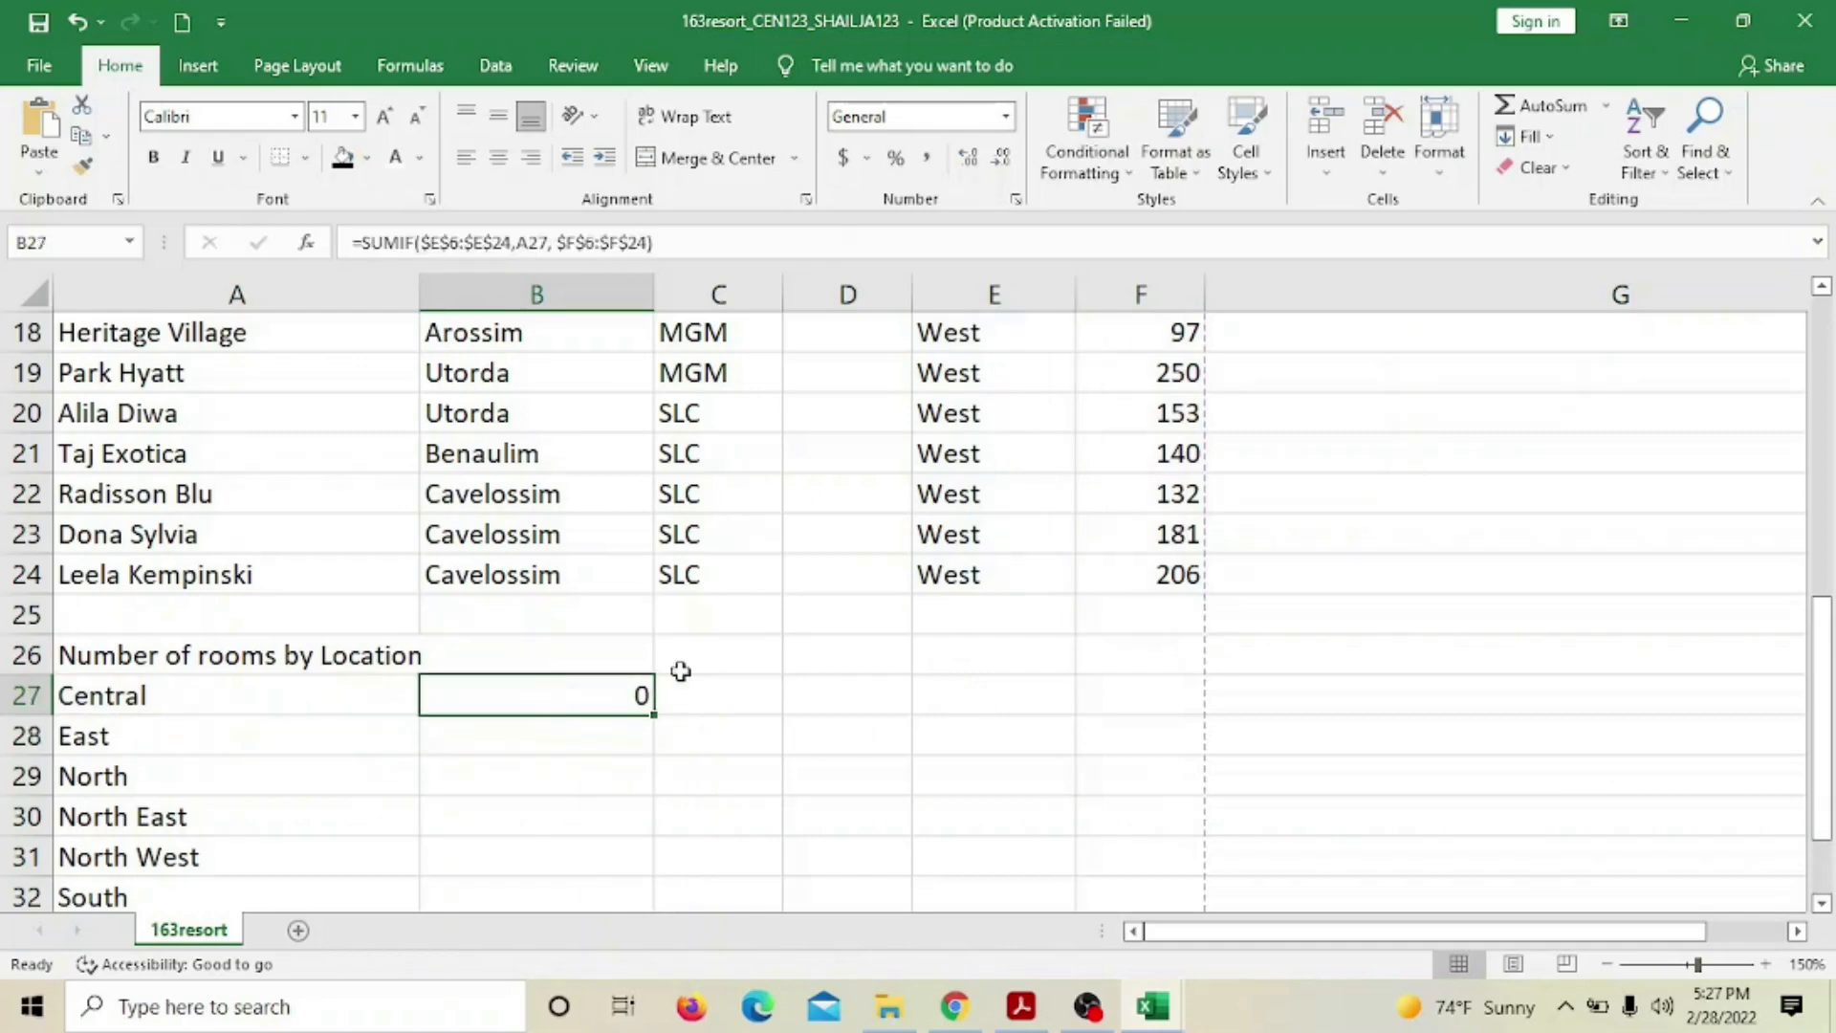
pyautogui.scroll(4, 679, 671)
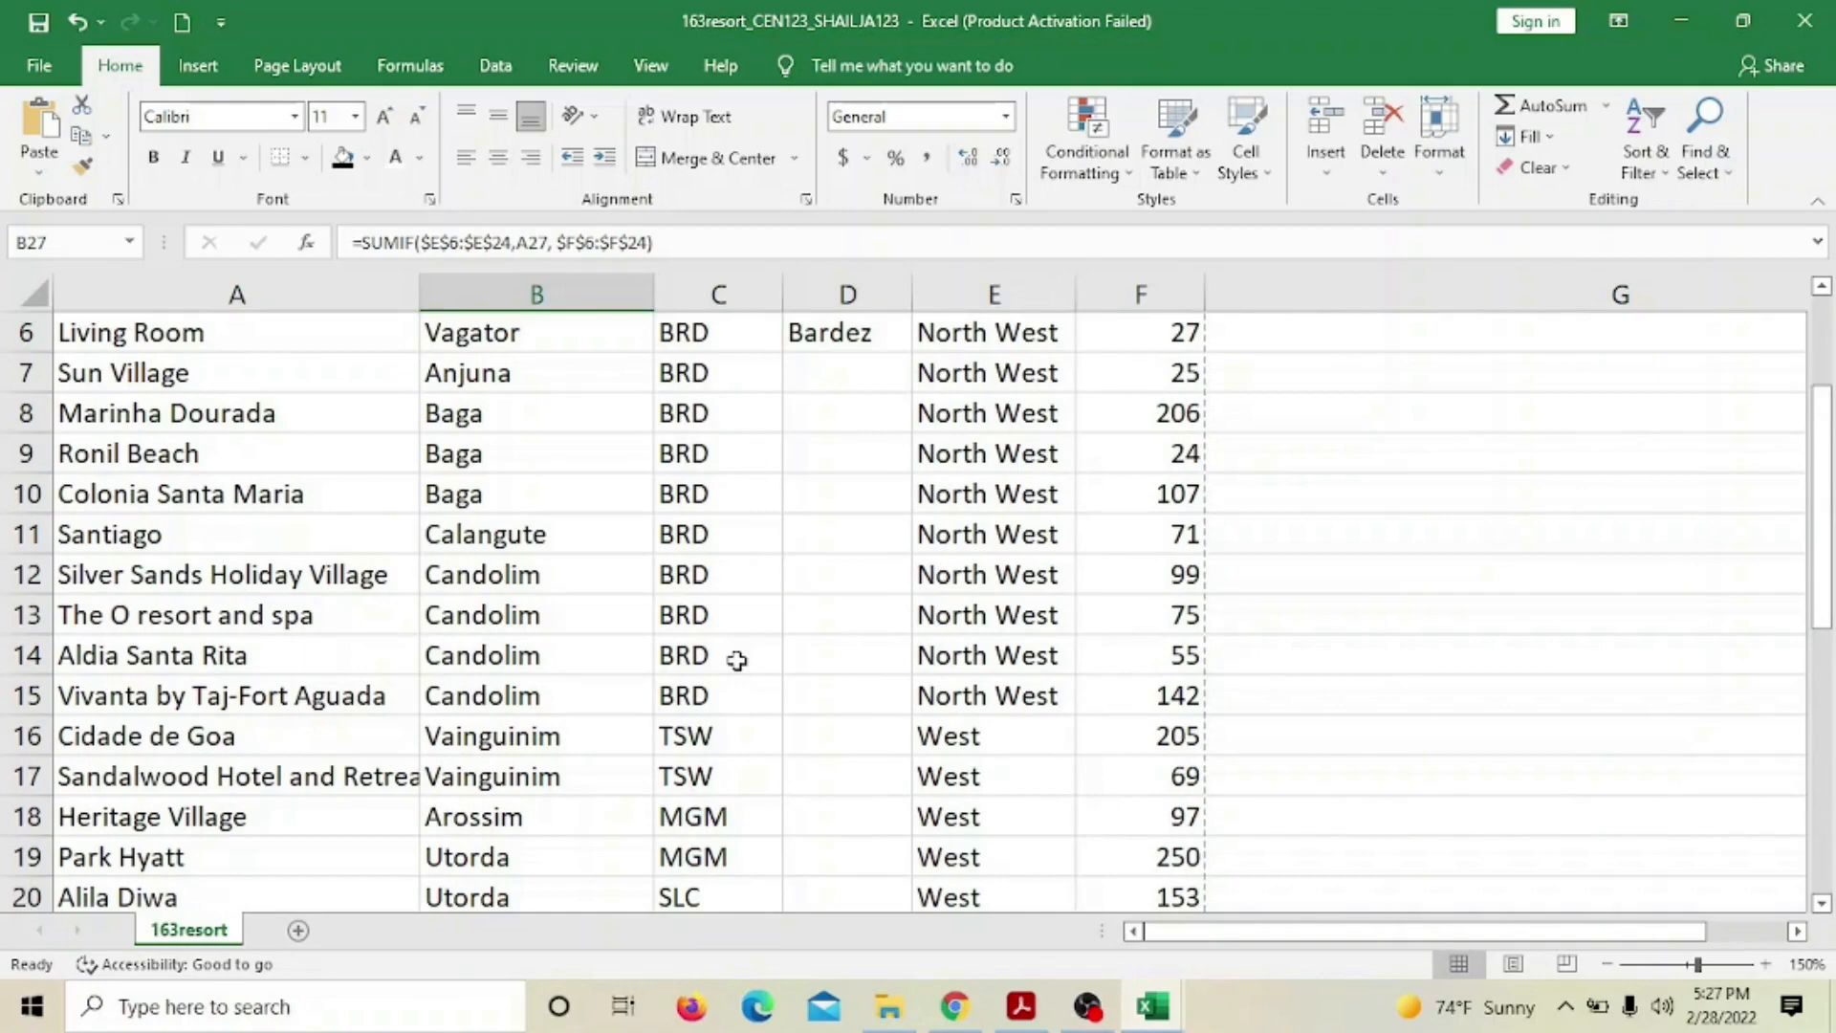
pyautogui.scroll(2, 736, 661)
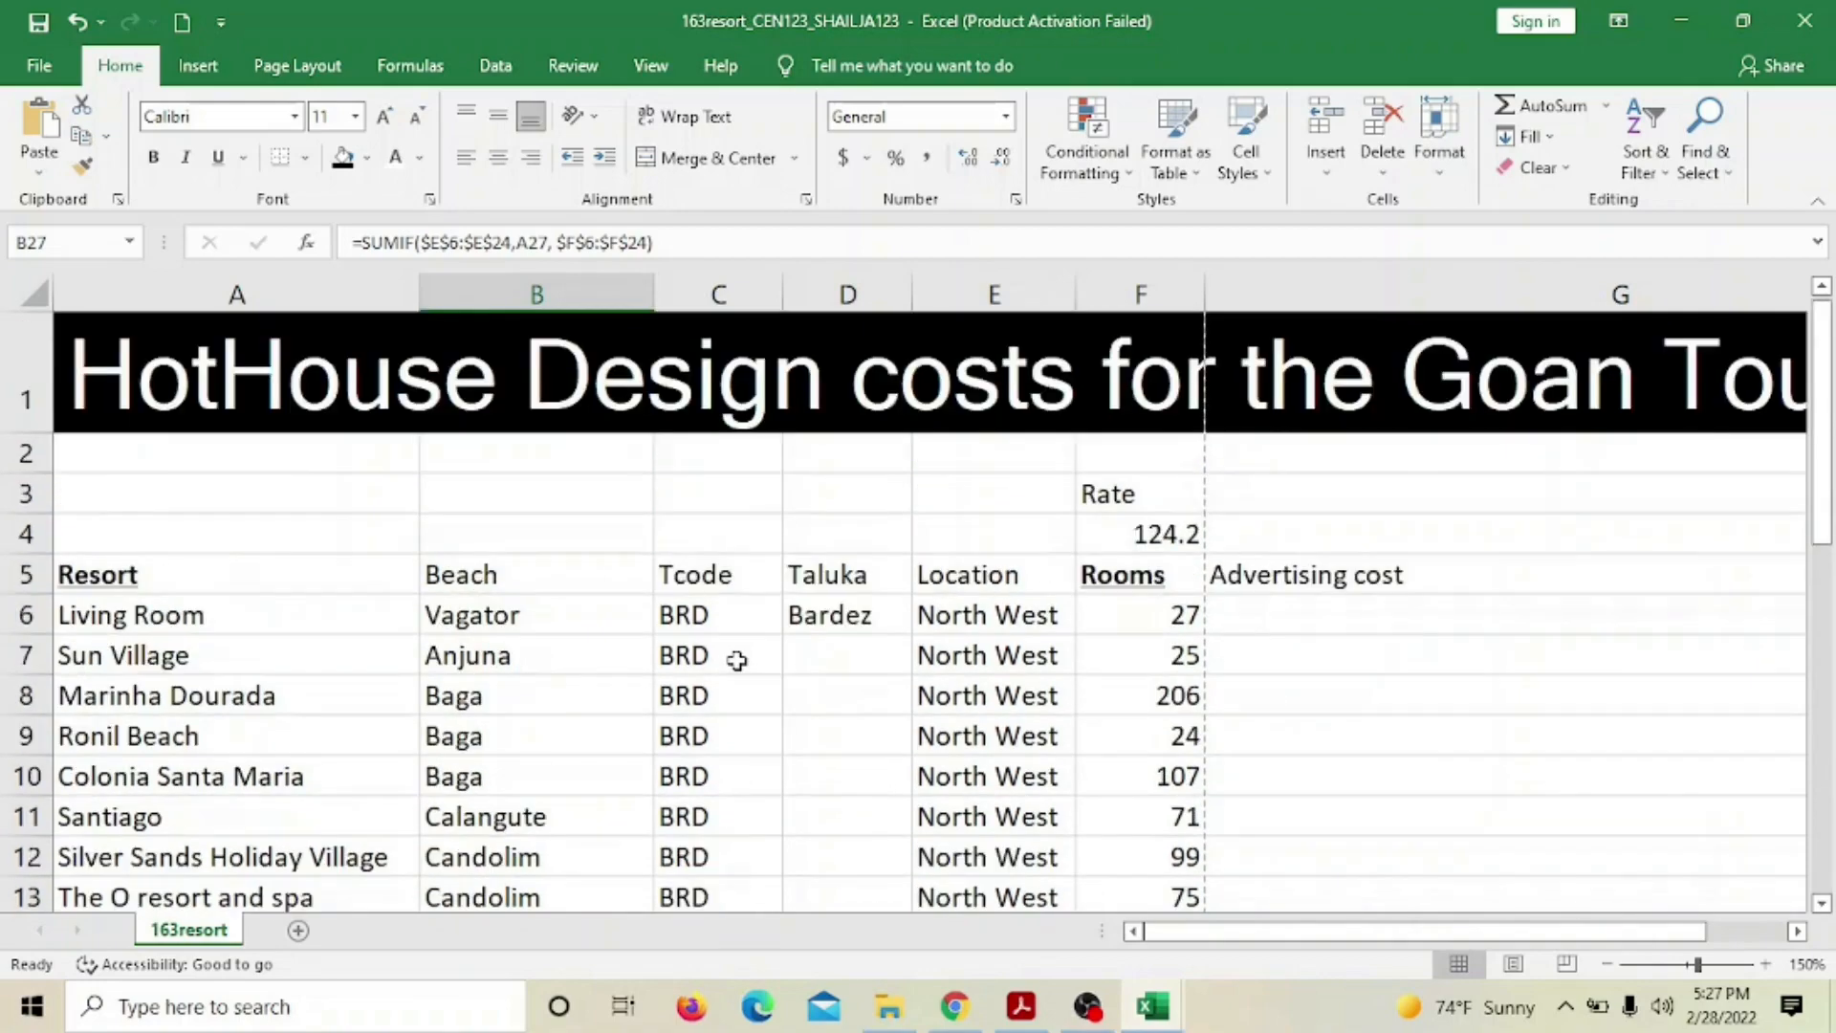
pyautogui.scroll(-5, 736, 660)
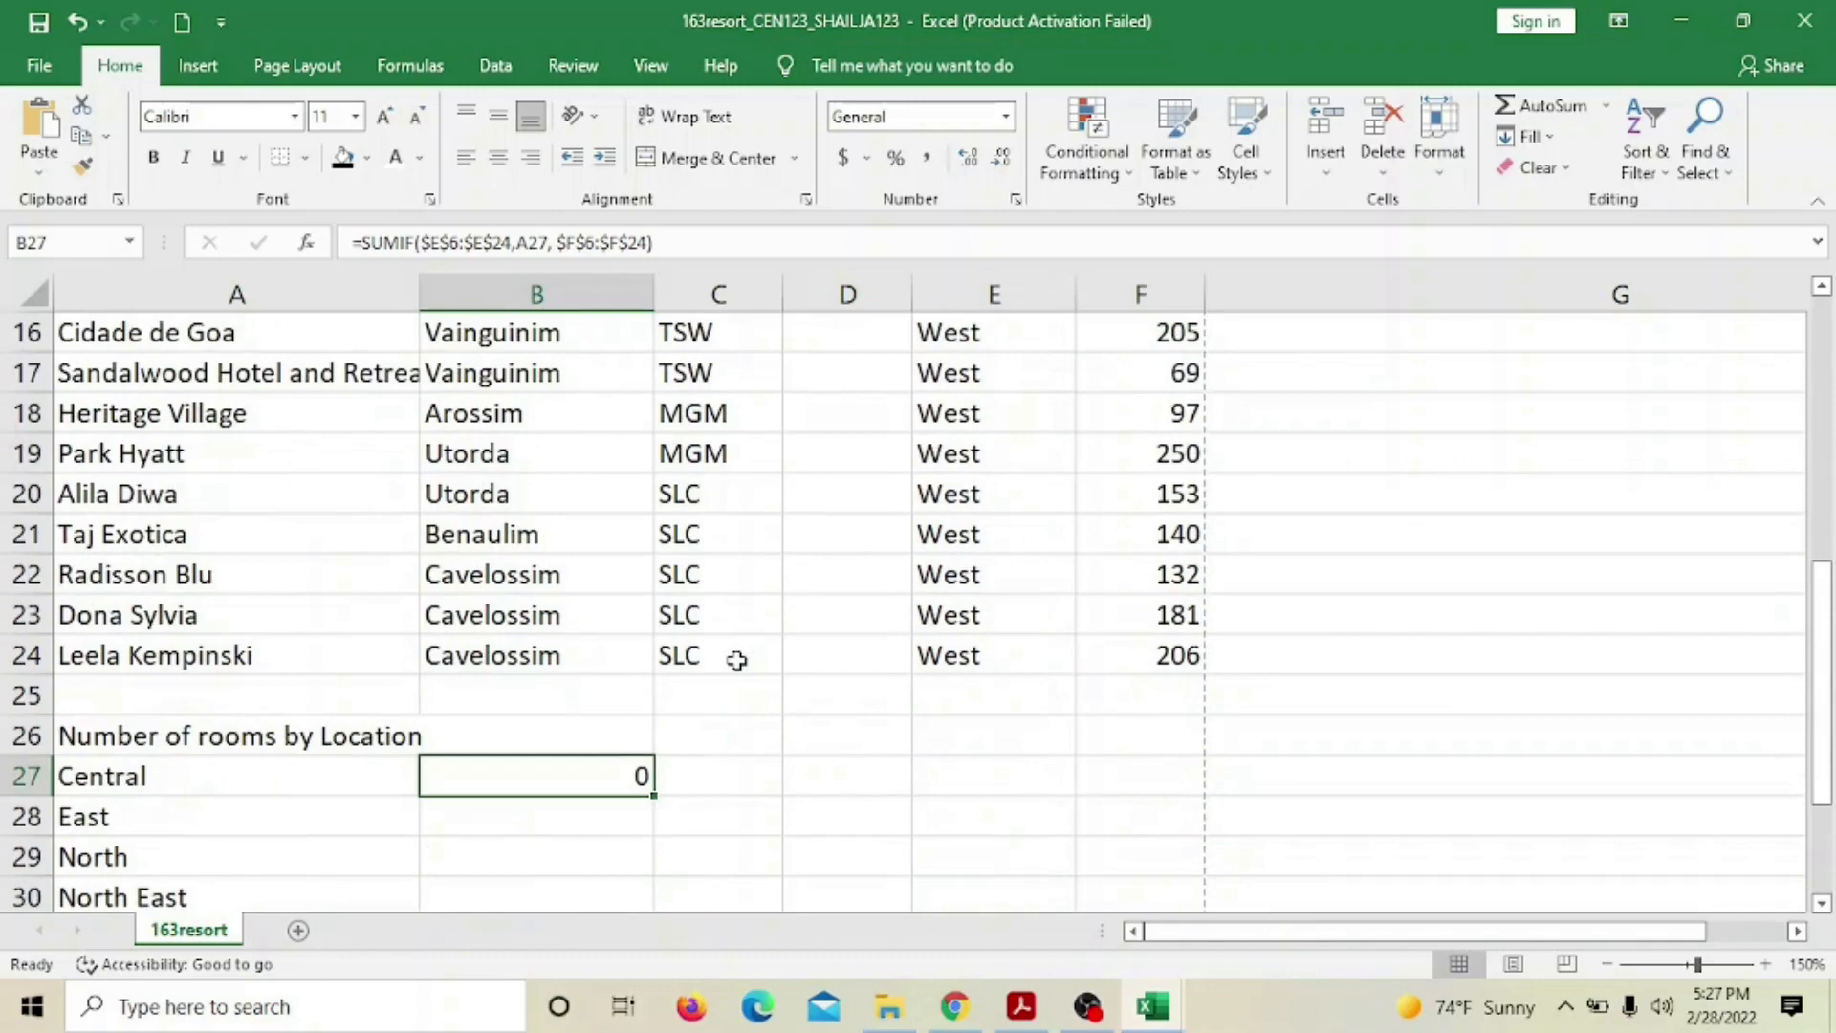
pyautogui.scroll(3, 736, 661)
pyautogui.scroll(-6, 736, 661)
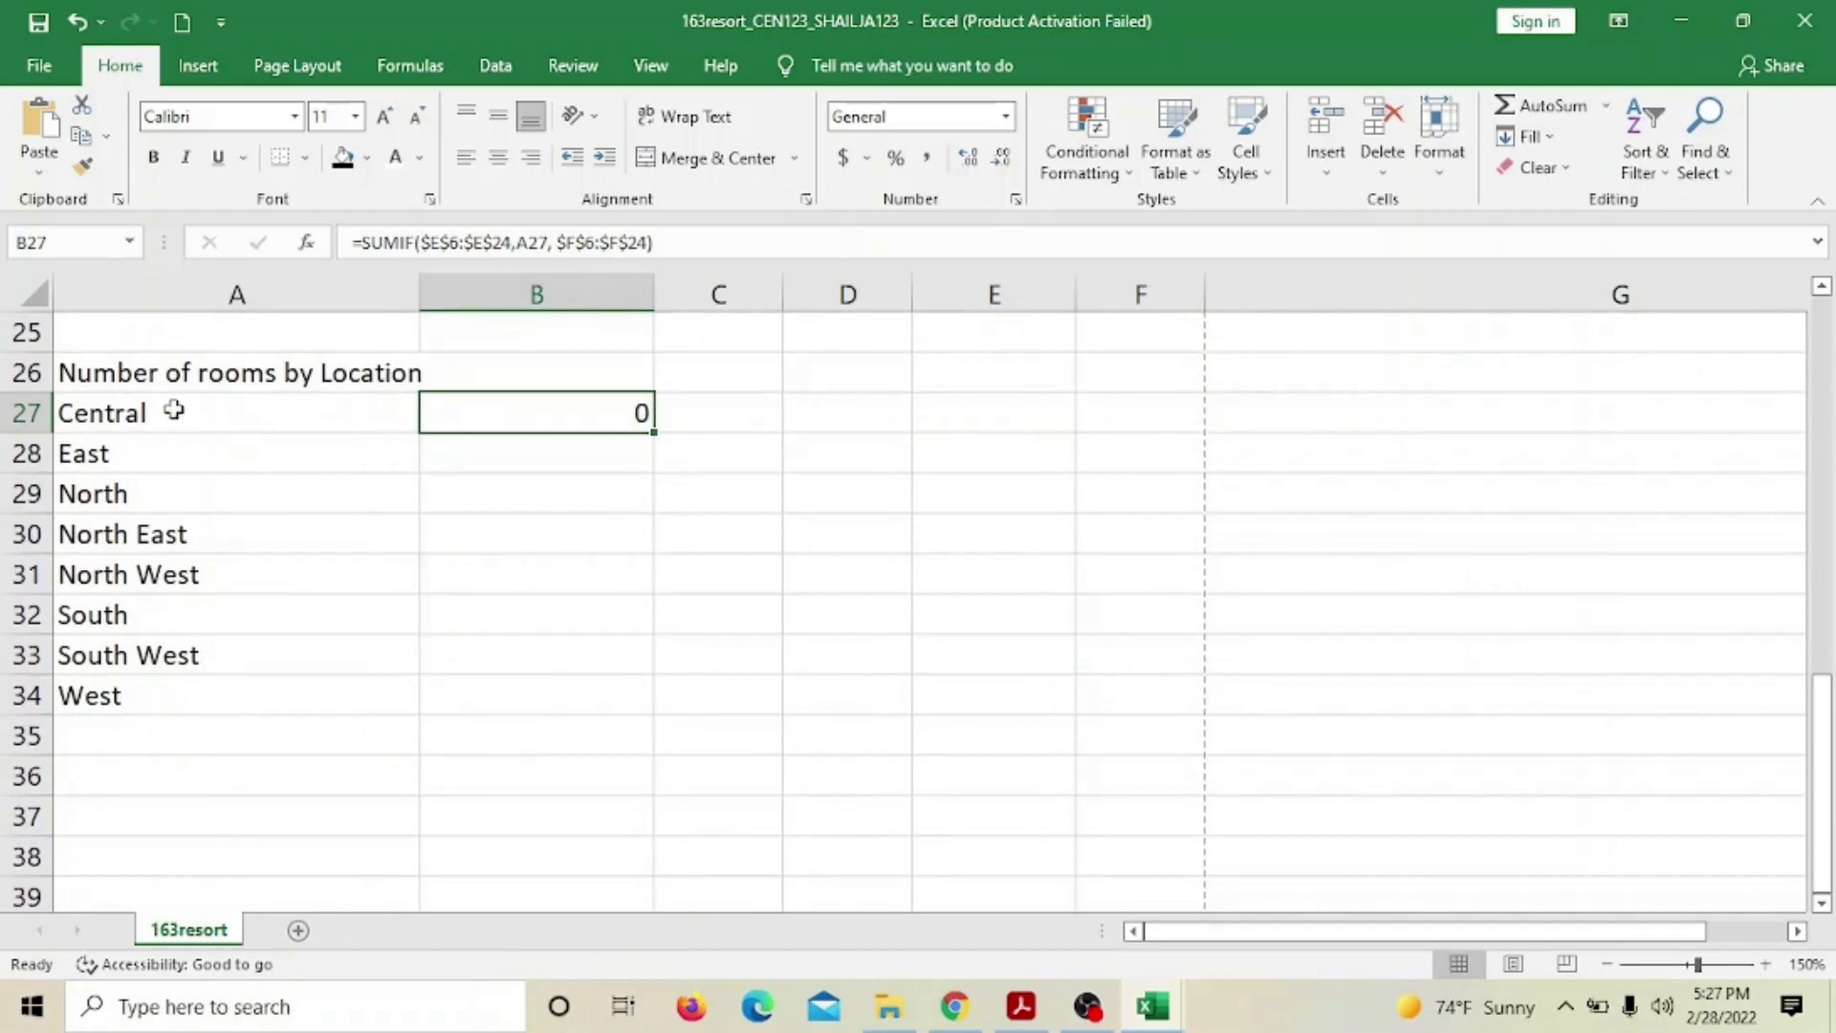
pyautogui.scroll(5, 774, 549)
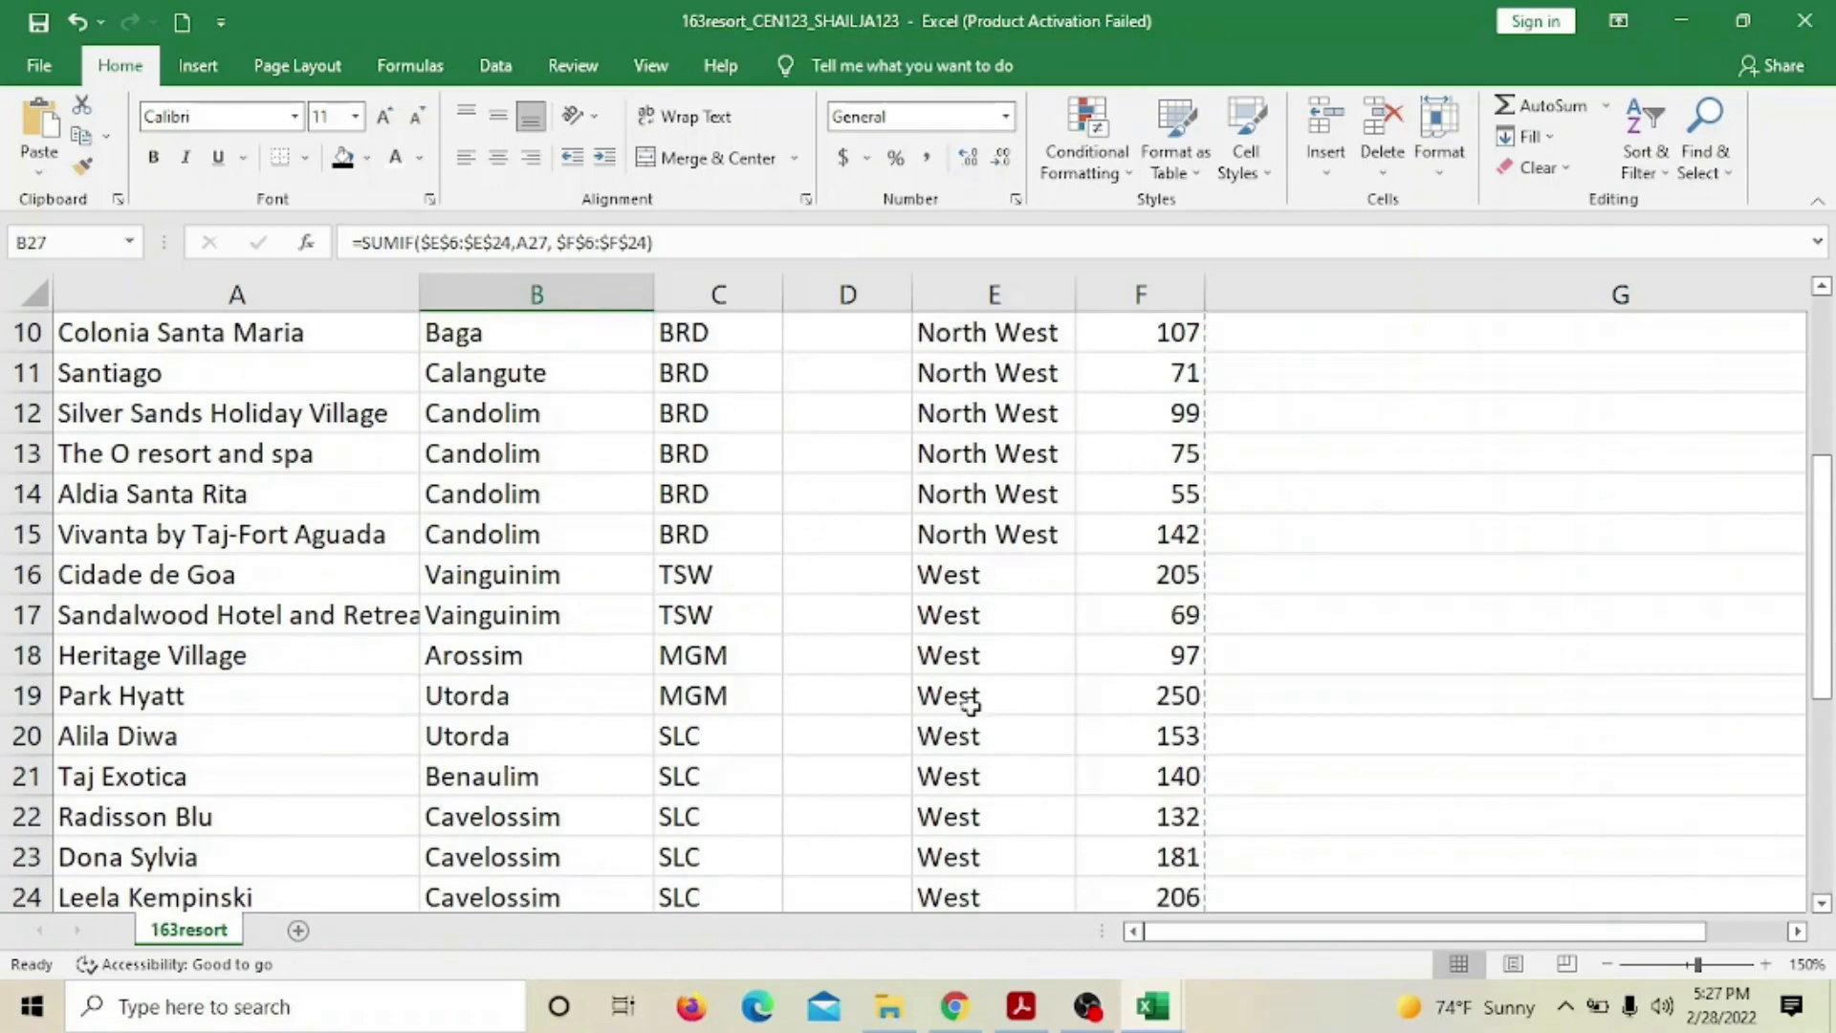
pyautogui.scroll(2, 975, 721)
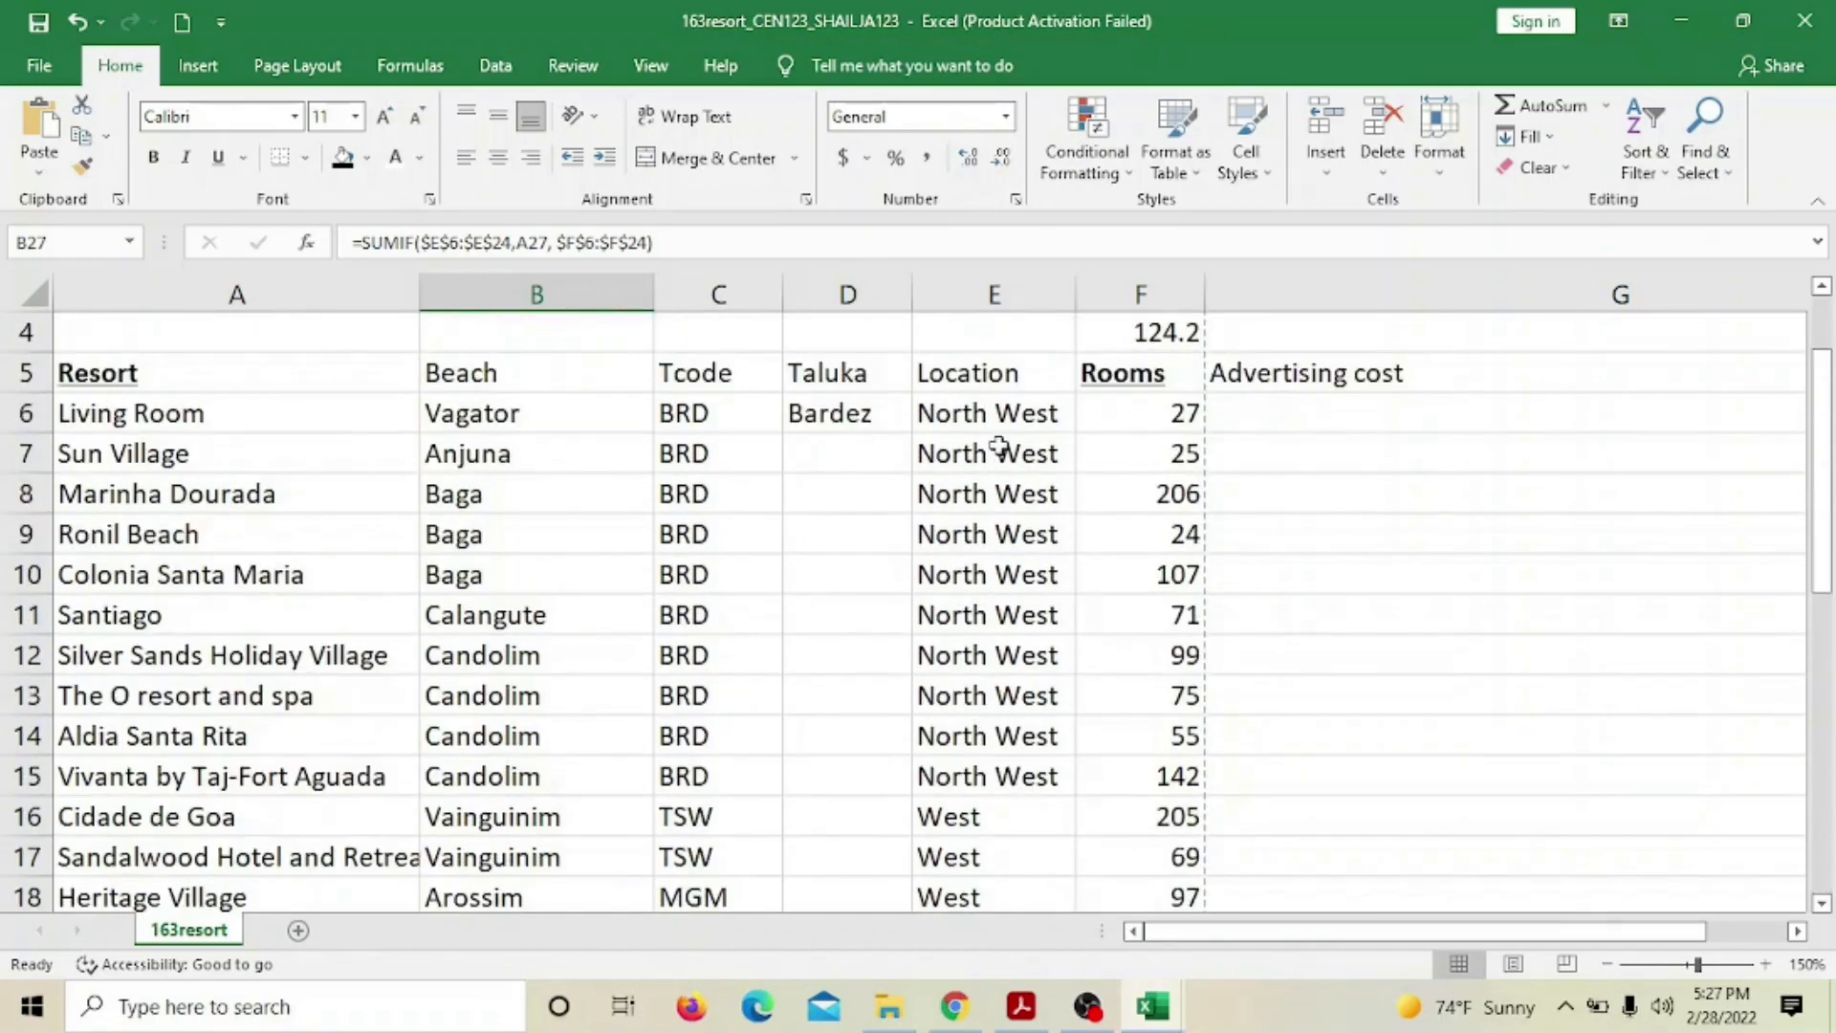
pyautogui.scroll(-2, 1004, 737)
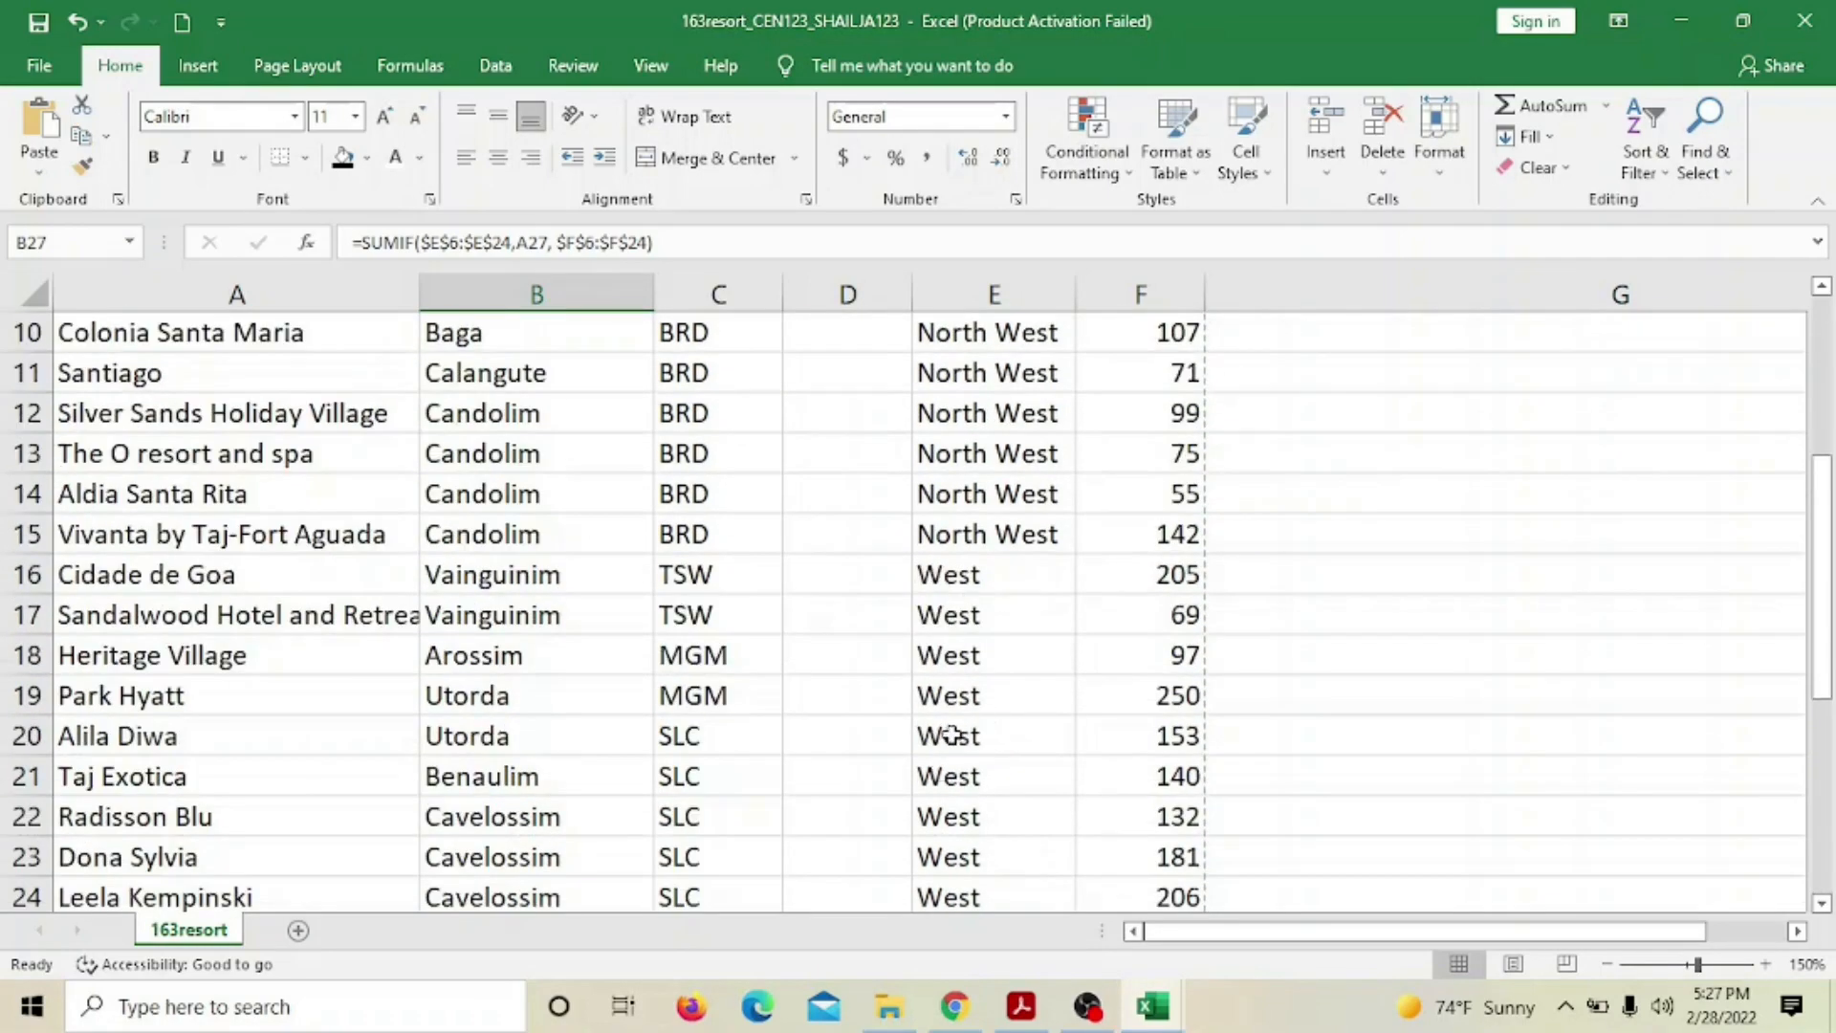
pyautogui.scroll(-3, 950, 737)
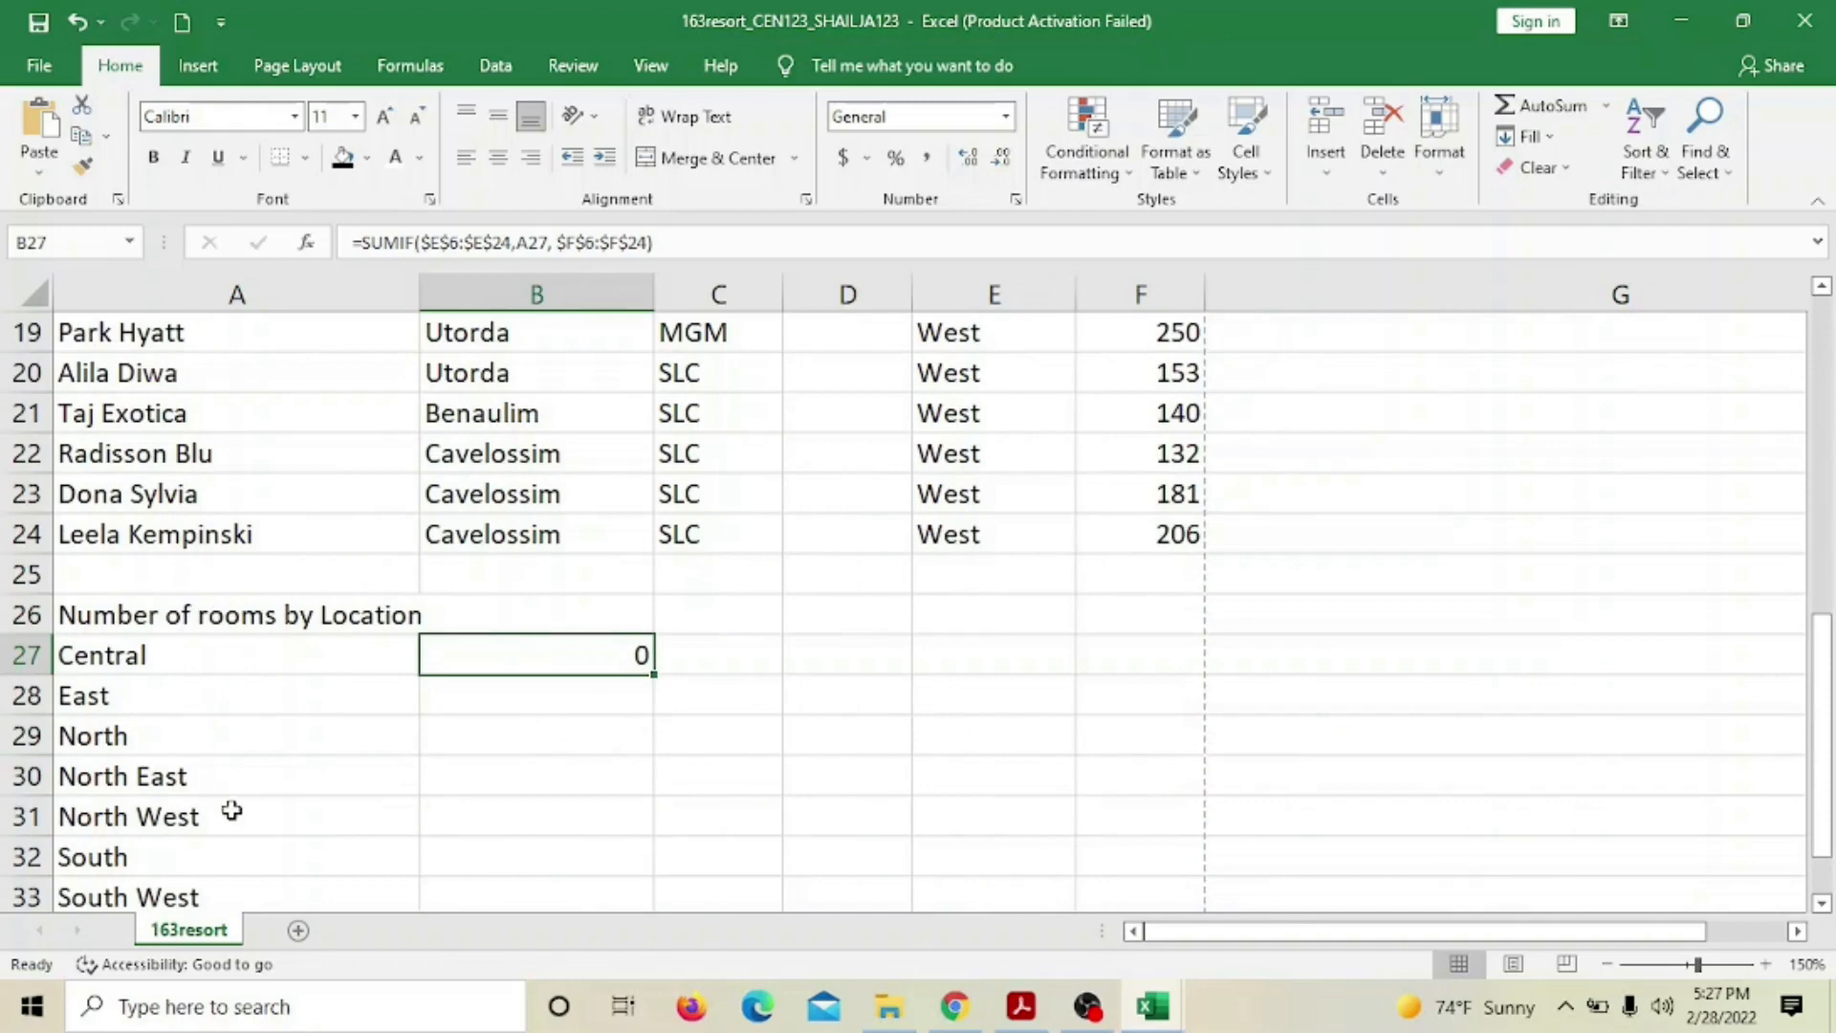
pyautogui.moveTo(1159, 1014)
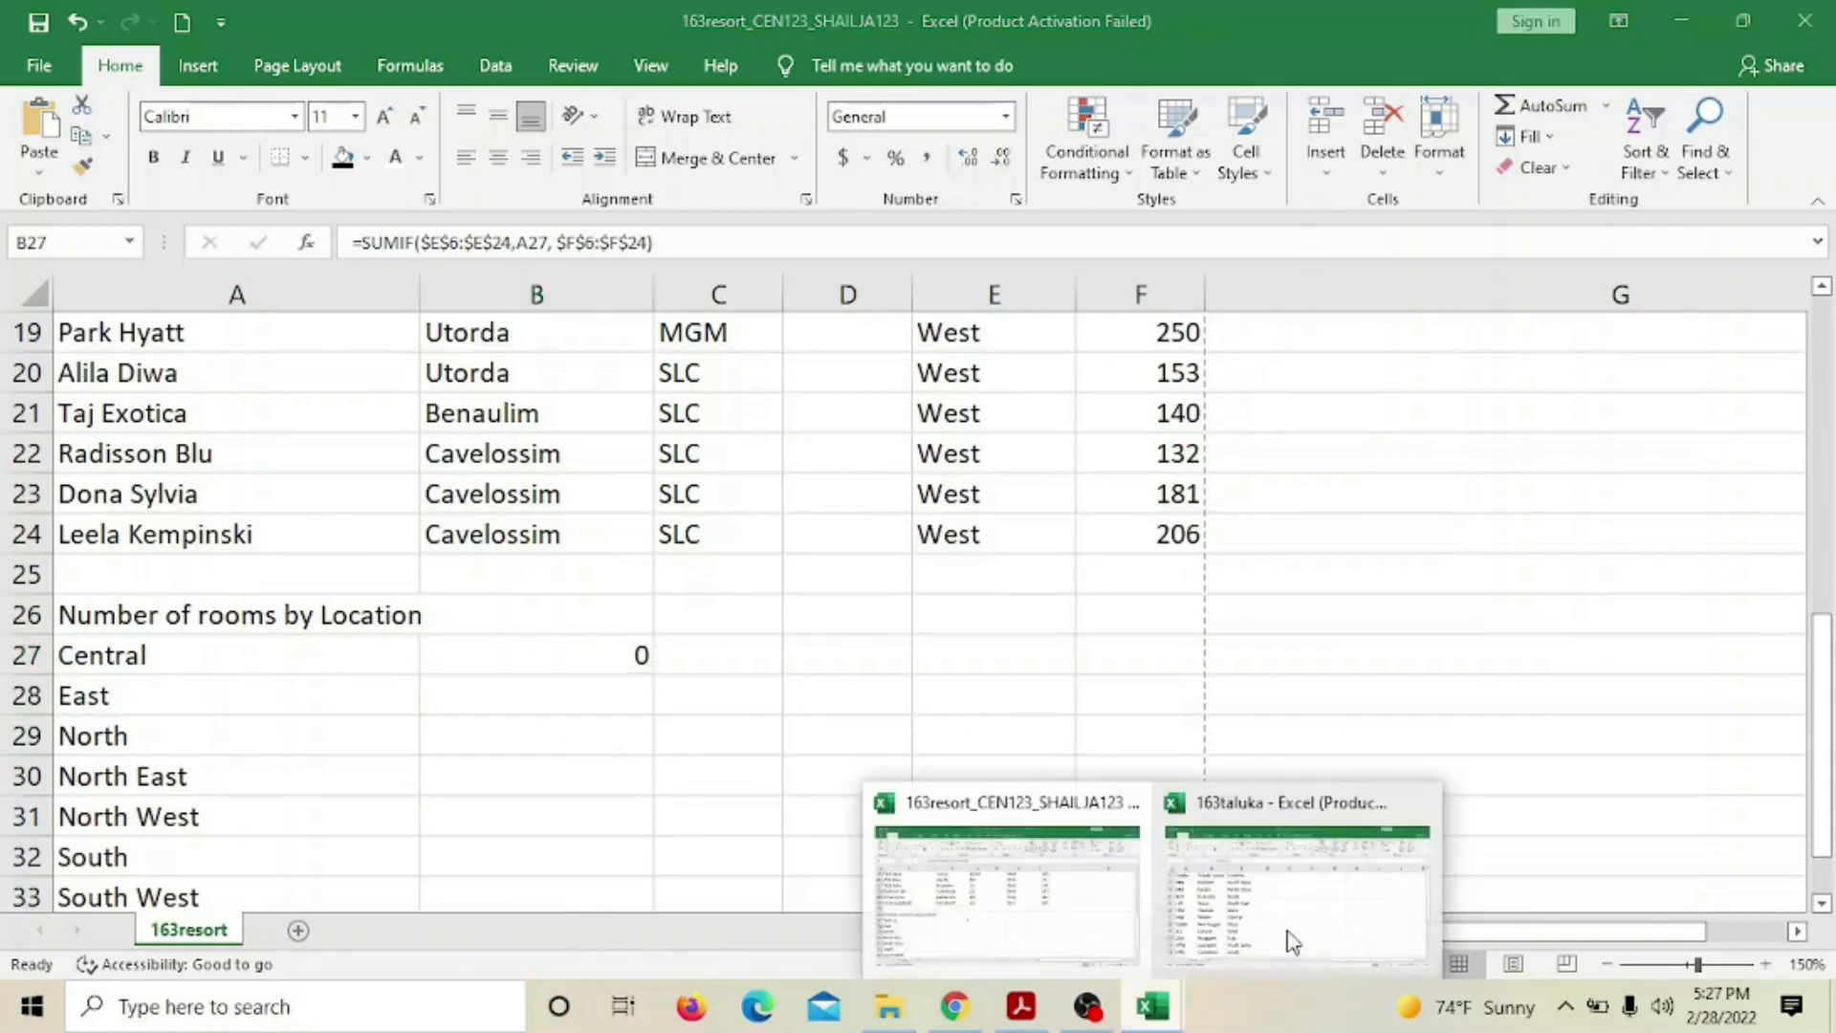
pyautogui.click(1320, 923)
pyautogui.scroll(-1, 745, 681)
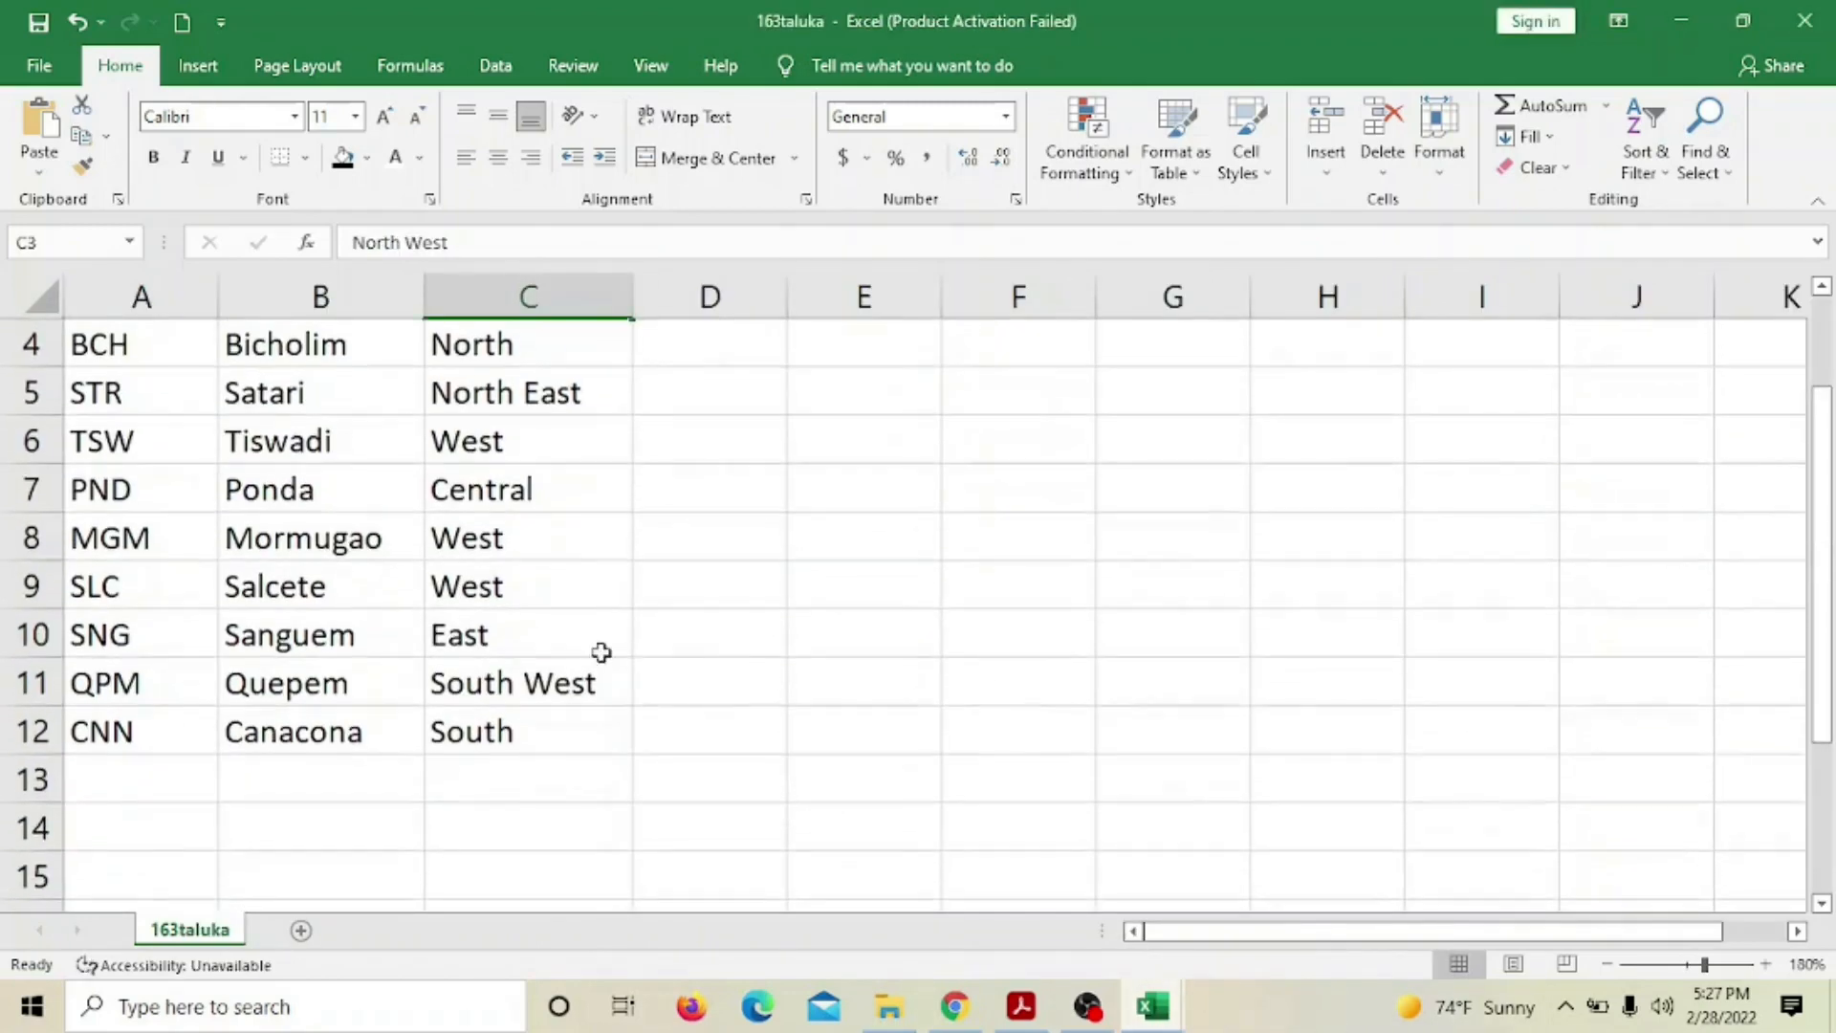
pyautogui.scroll(1, 644, 623)
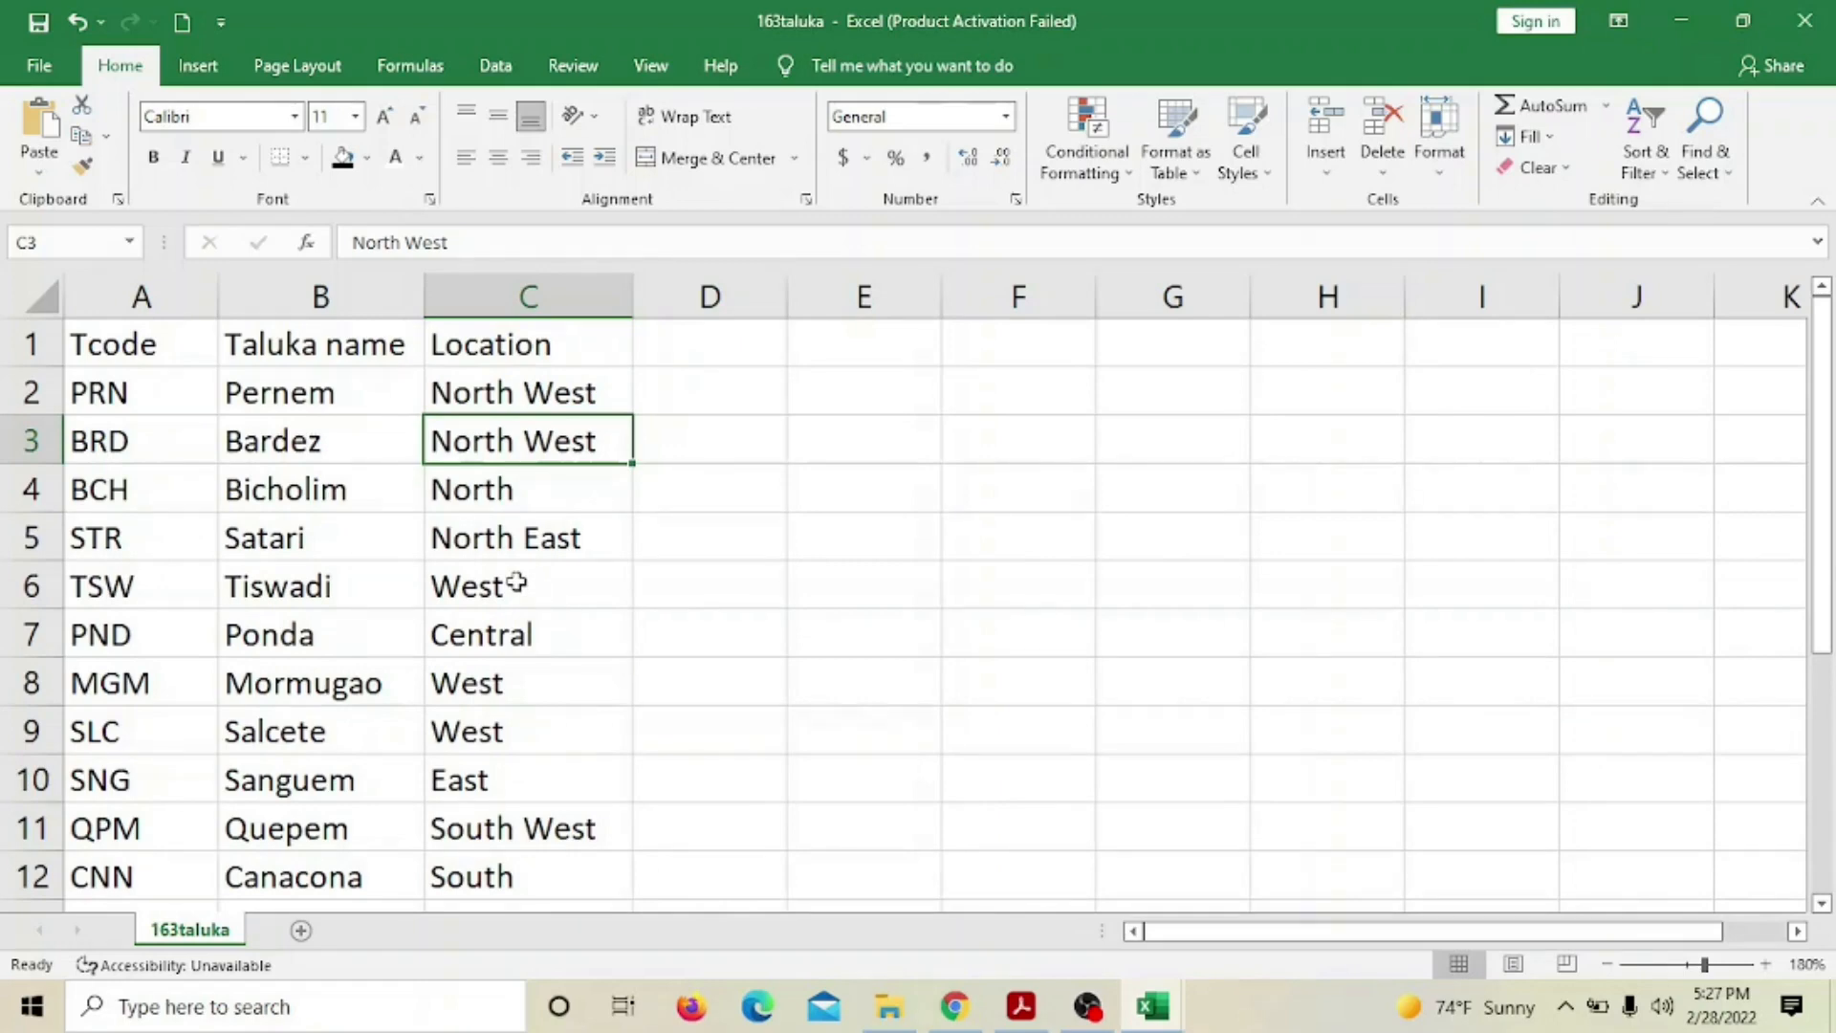
pyautogui.click(1154, 1009)
pyautogui.click(961, 916)
pyautogui.scroll(4, 1097, 708)
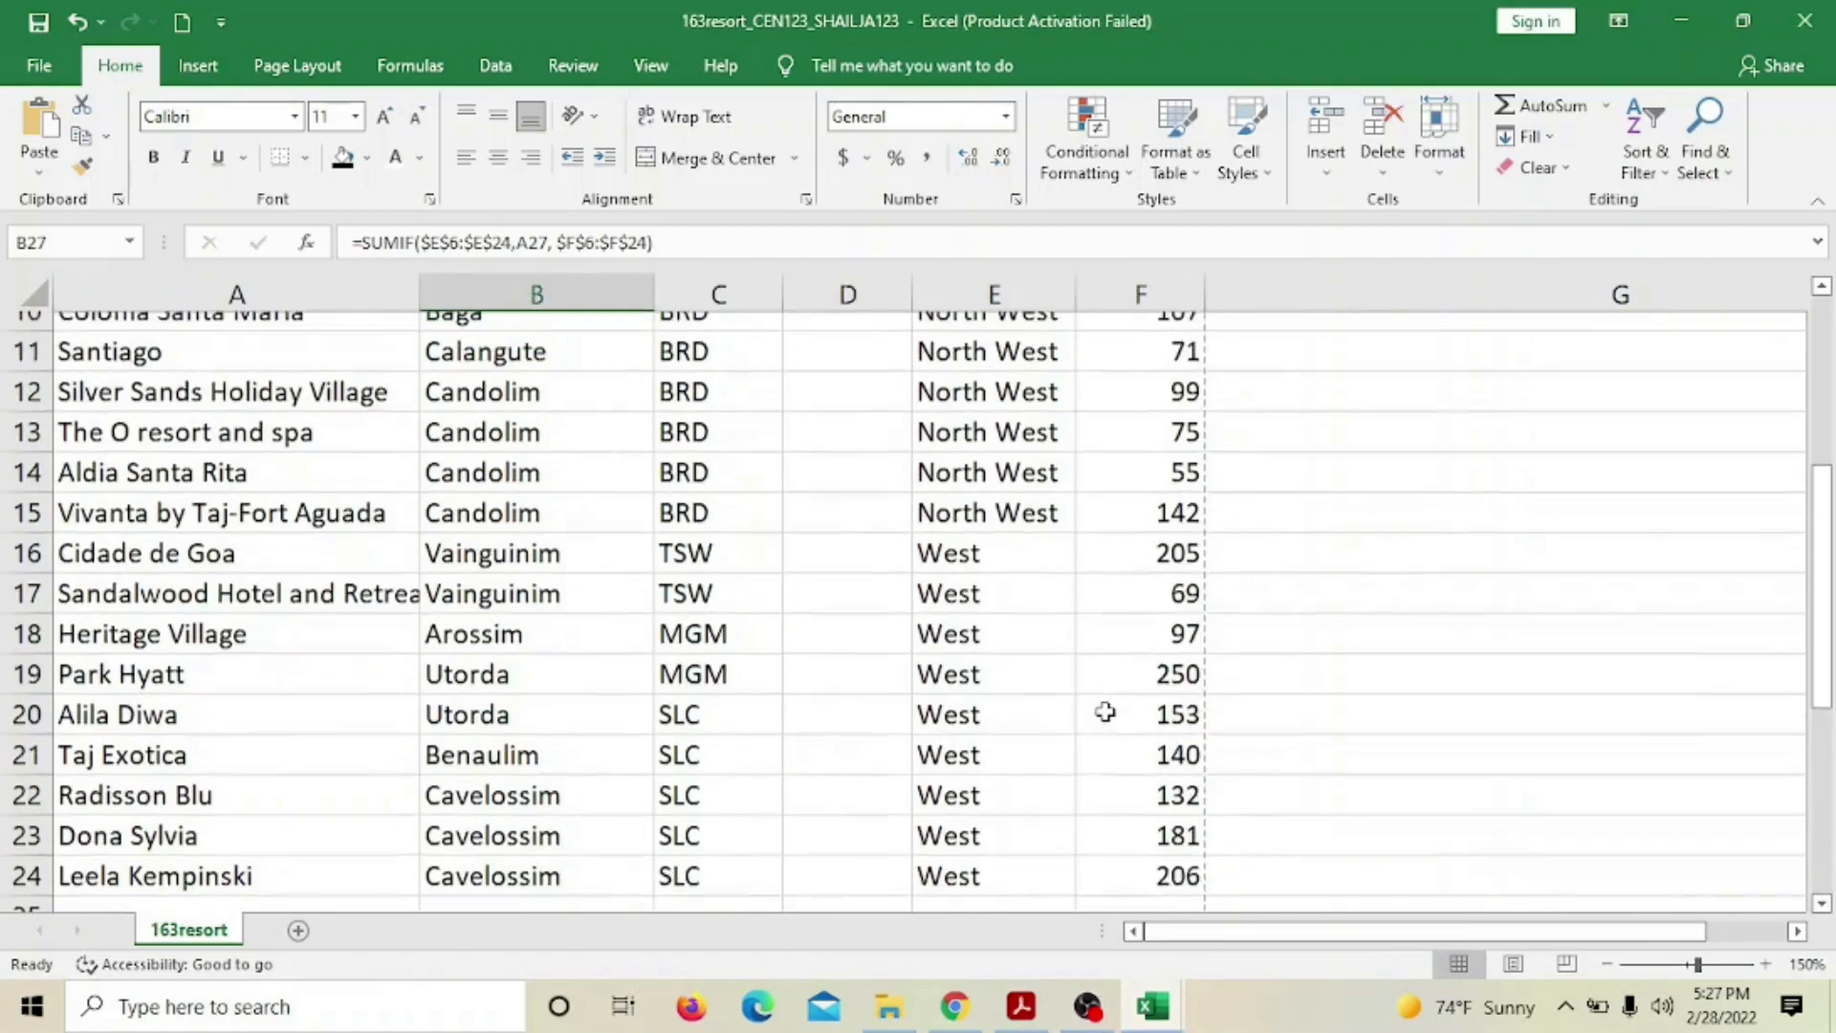
pyautogui.scroll(-1, 1100, 712)
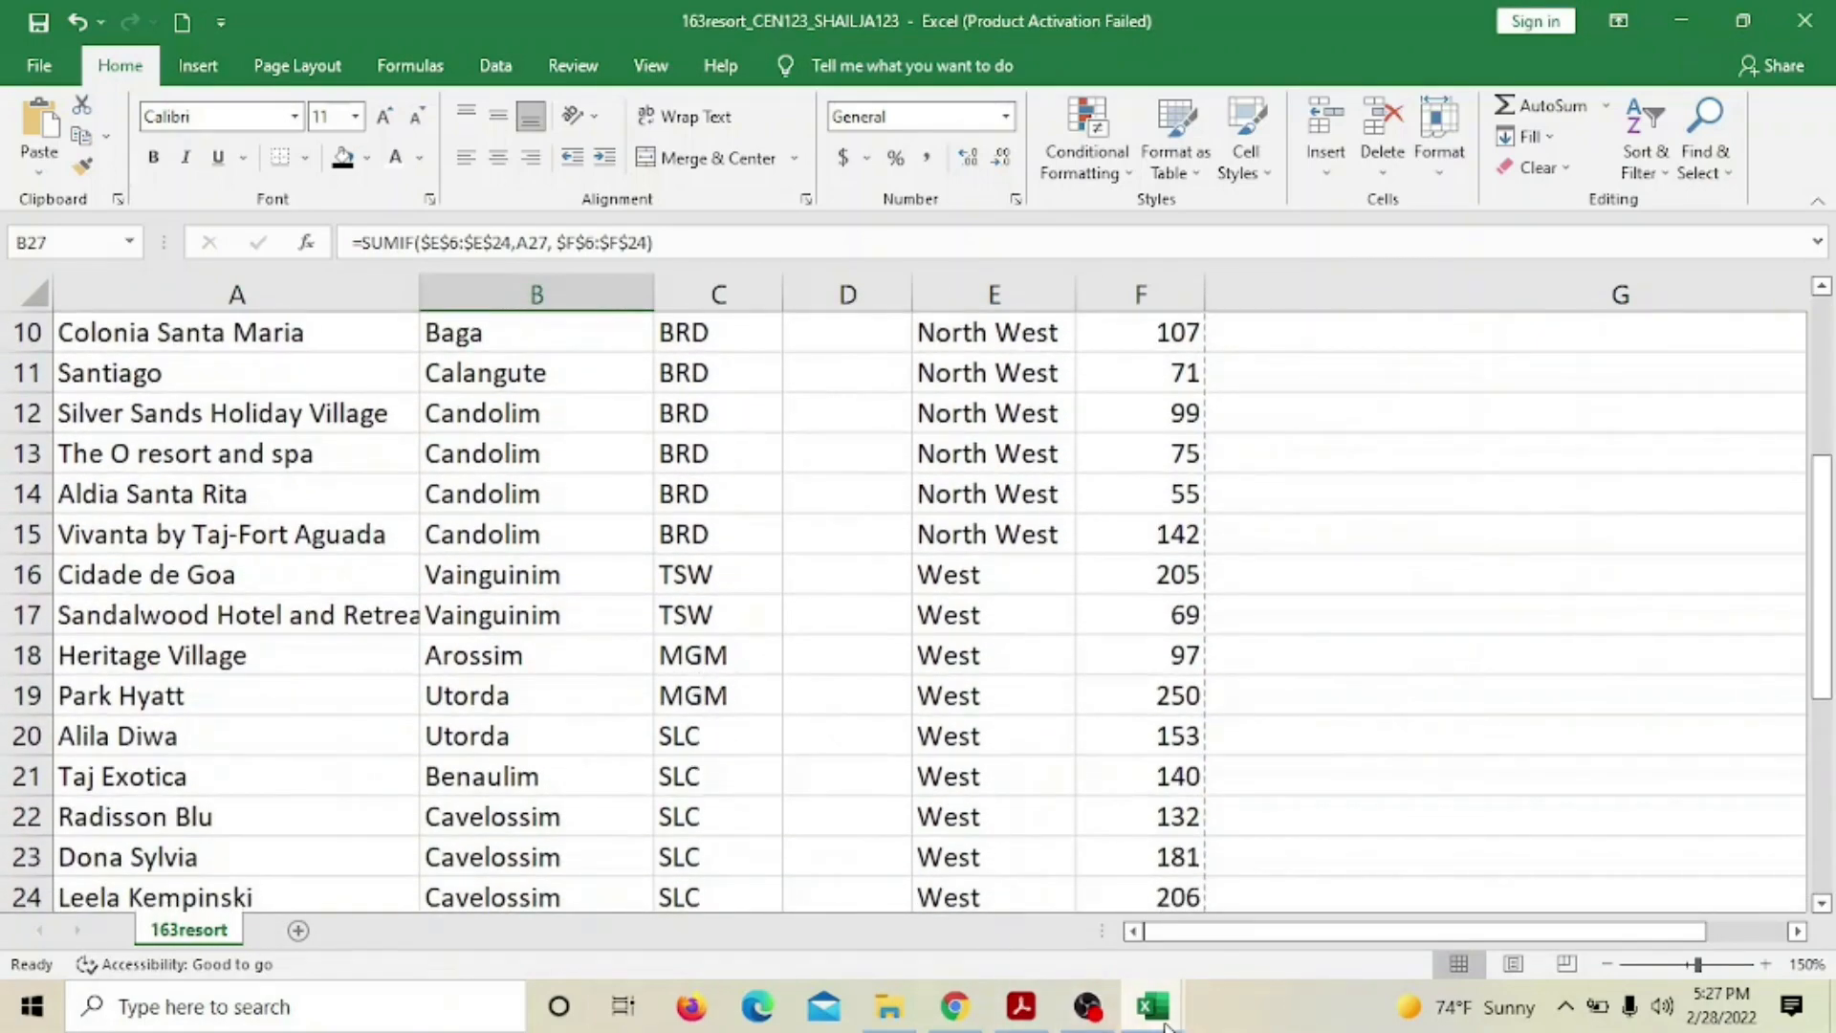
pyautogui.moveTo(1157, 1004)
pyautogui.click(1311, 907)
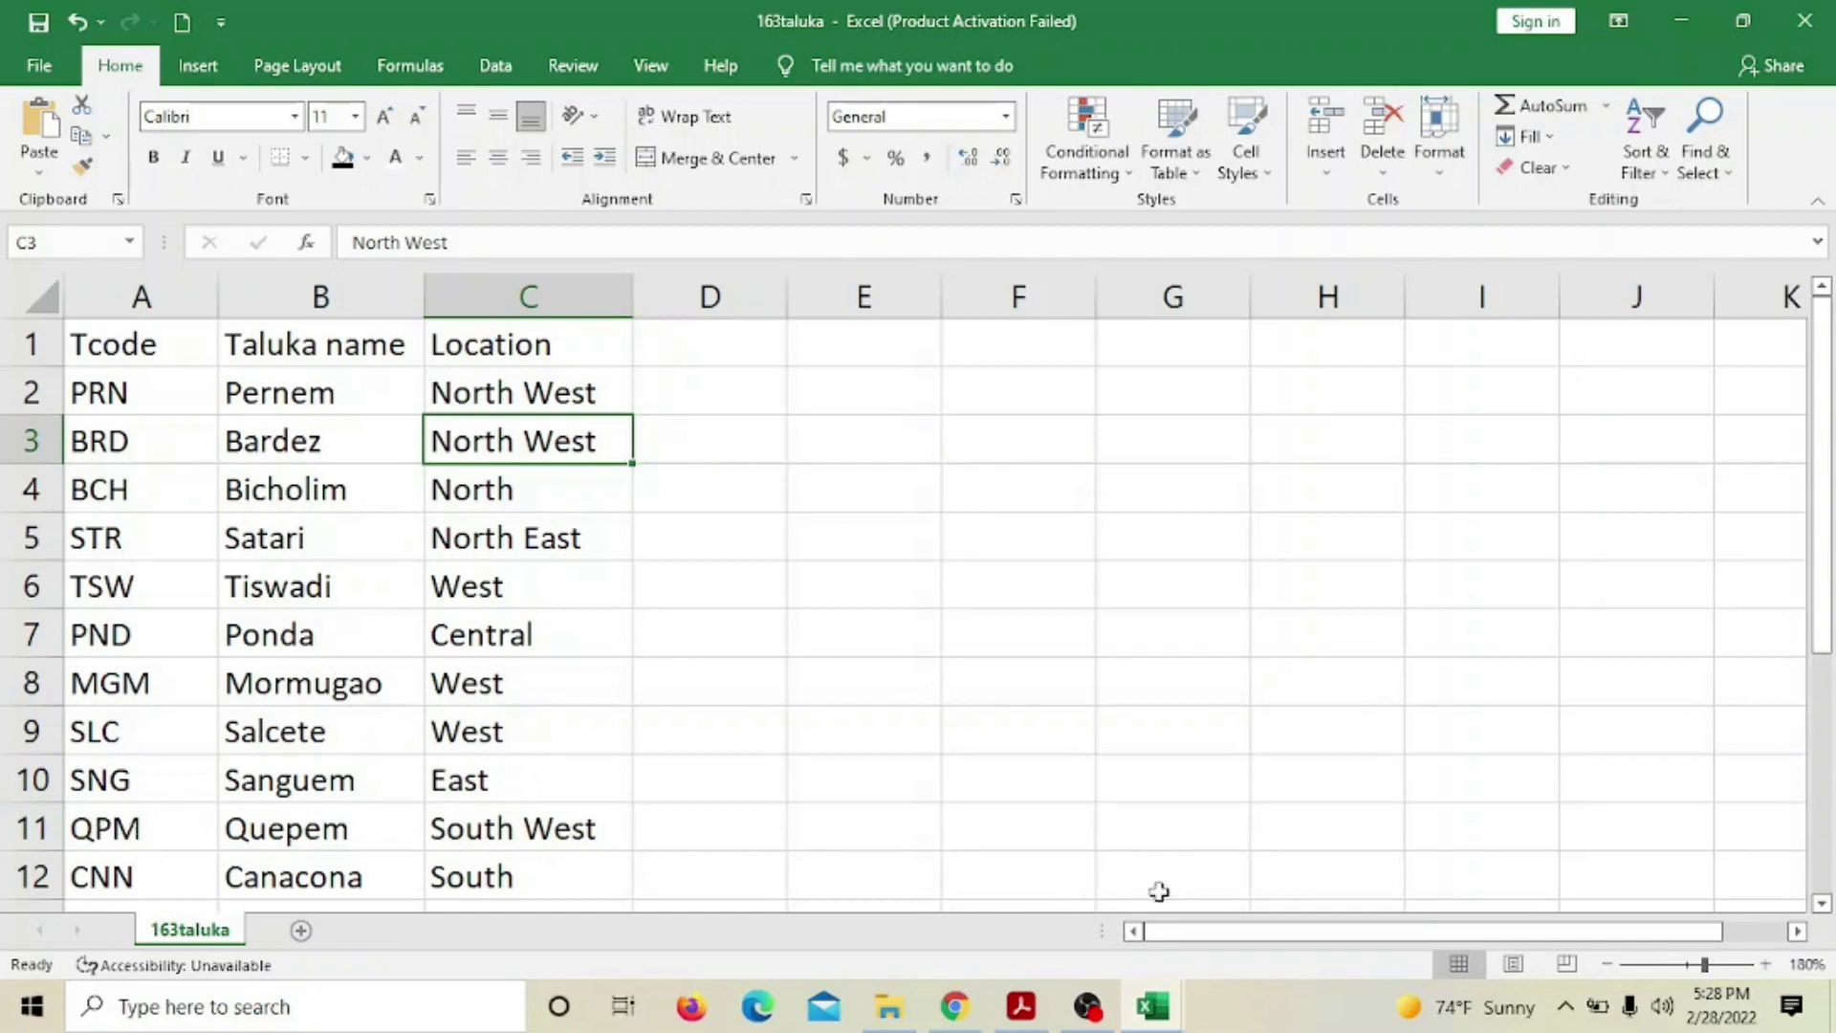
pyautogui.moveTo(1140, 1015)
pyautogui.click(928, 892)
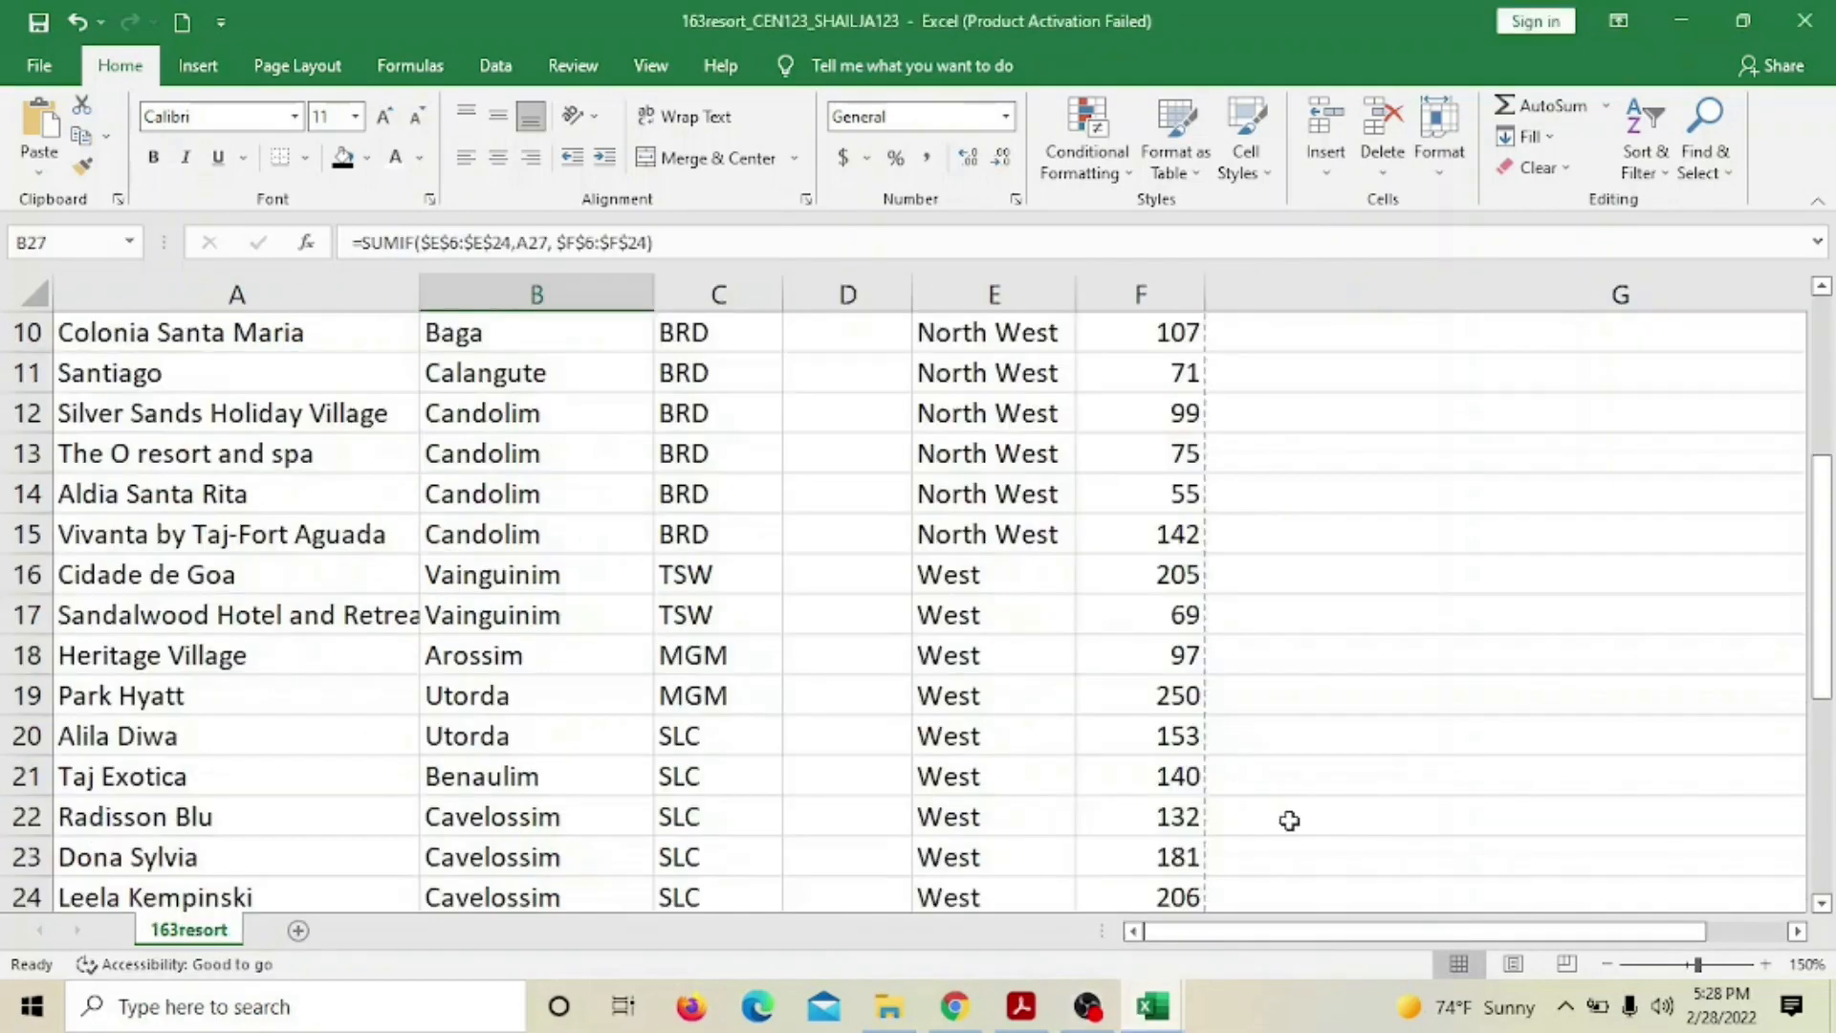
pyautogui.scroll(-2, 637, 724)
pyautogui.scroll(1, 778, 631)
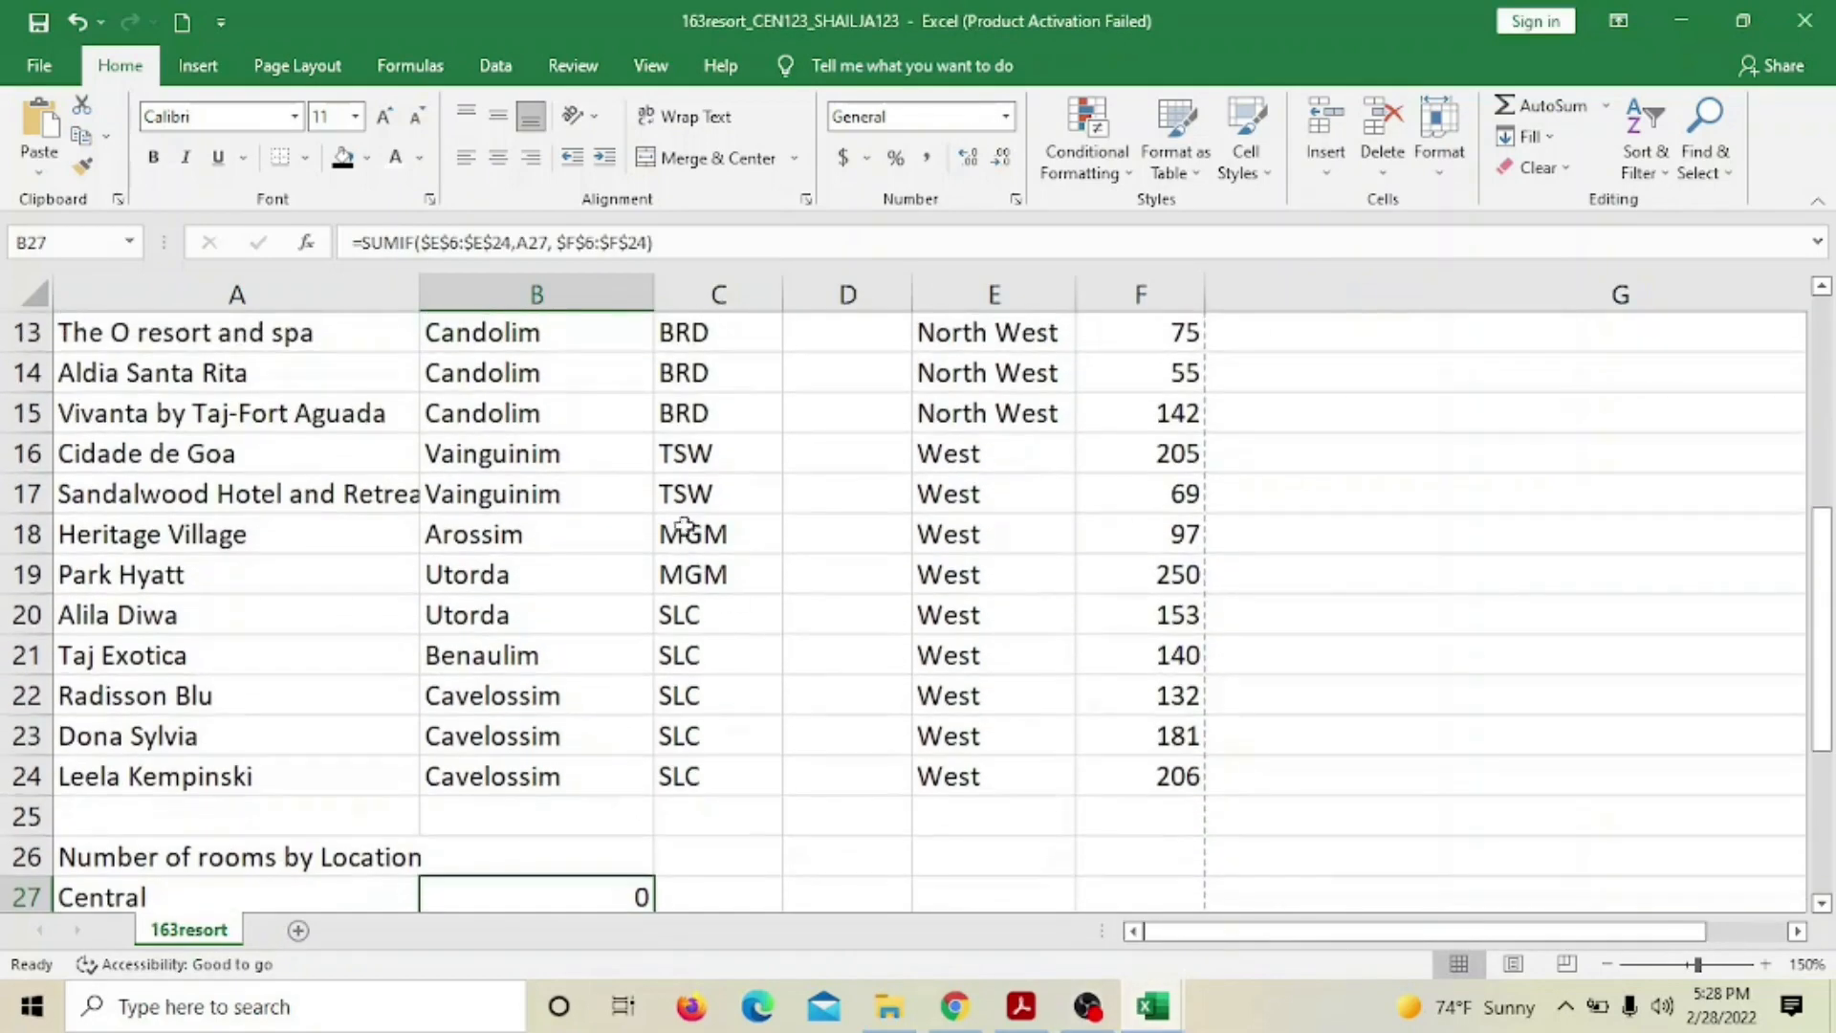
pyautogui.scroll(2, 744, 738)
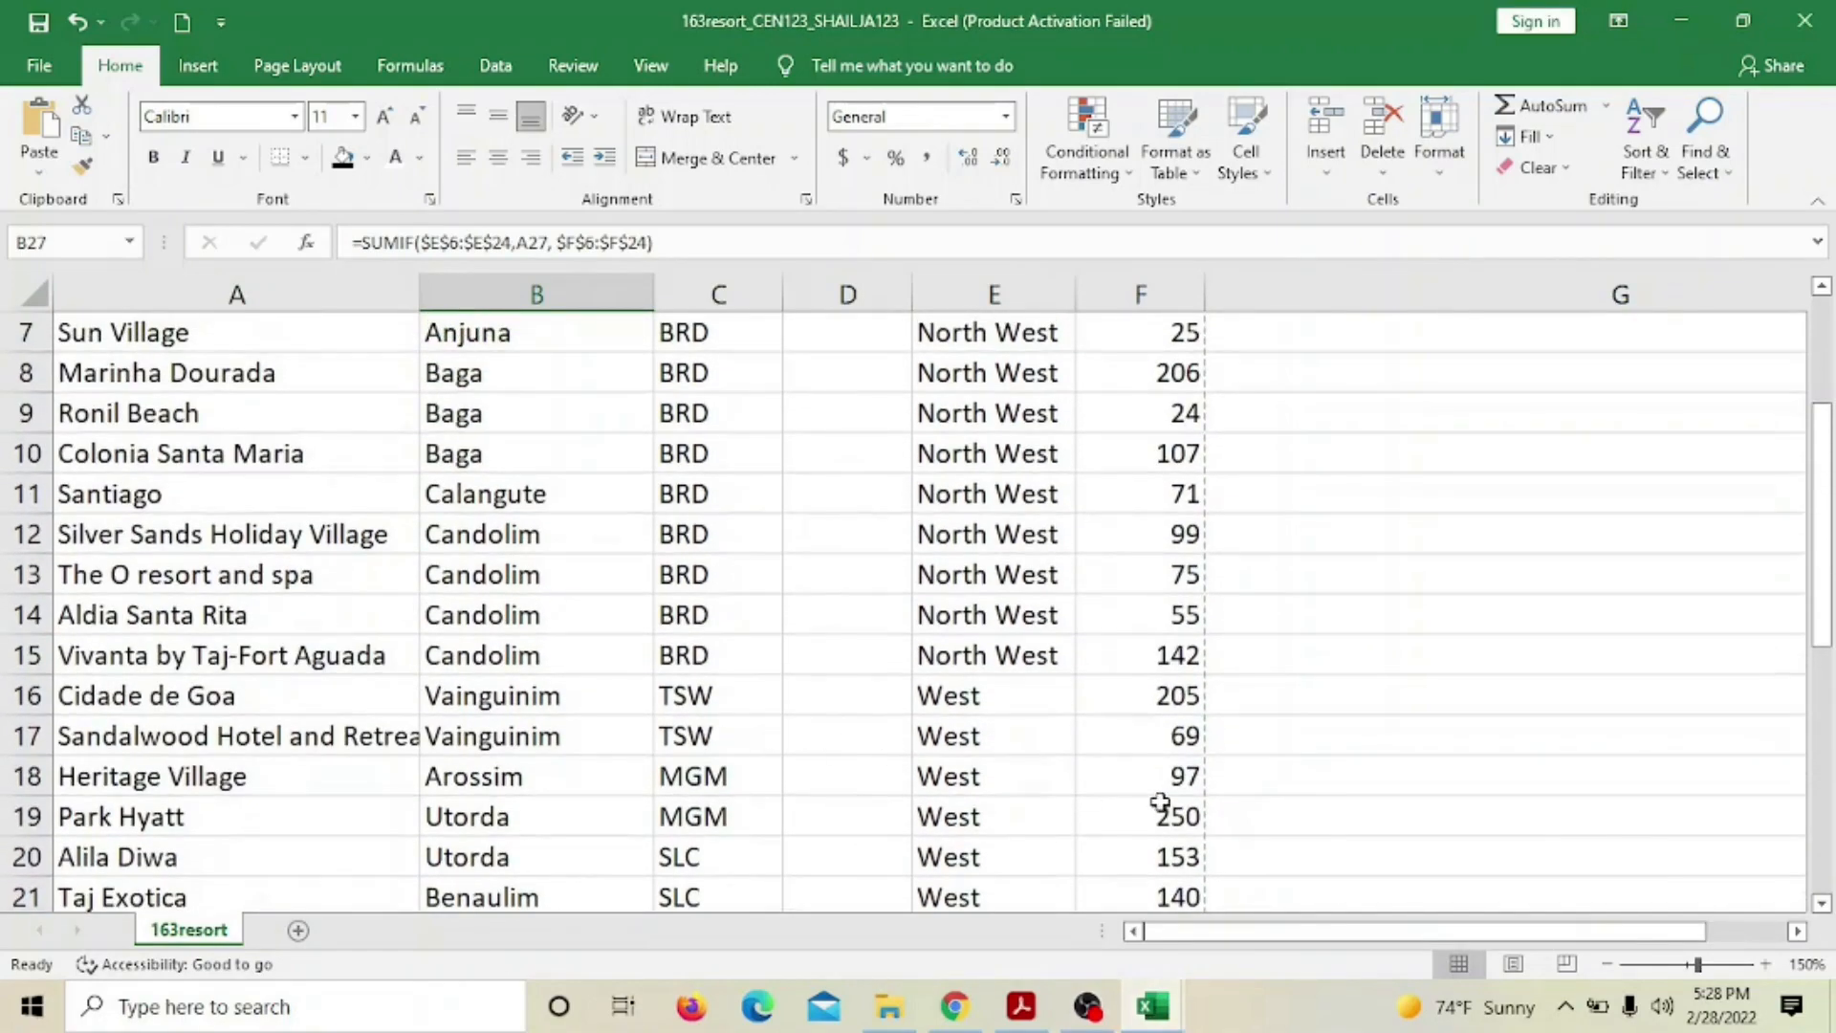
pyautogui.scroll(2, 1159, 798)
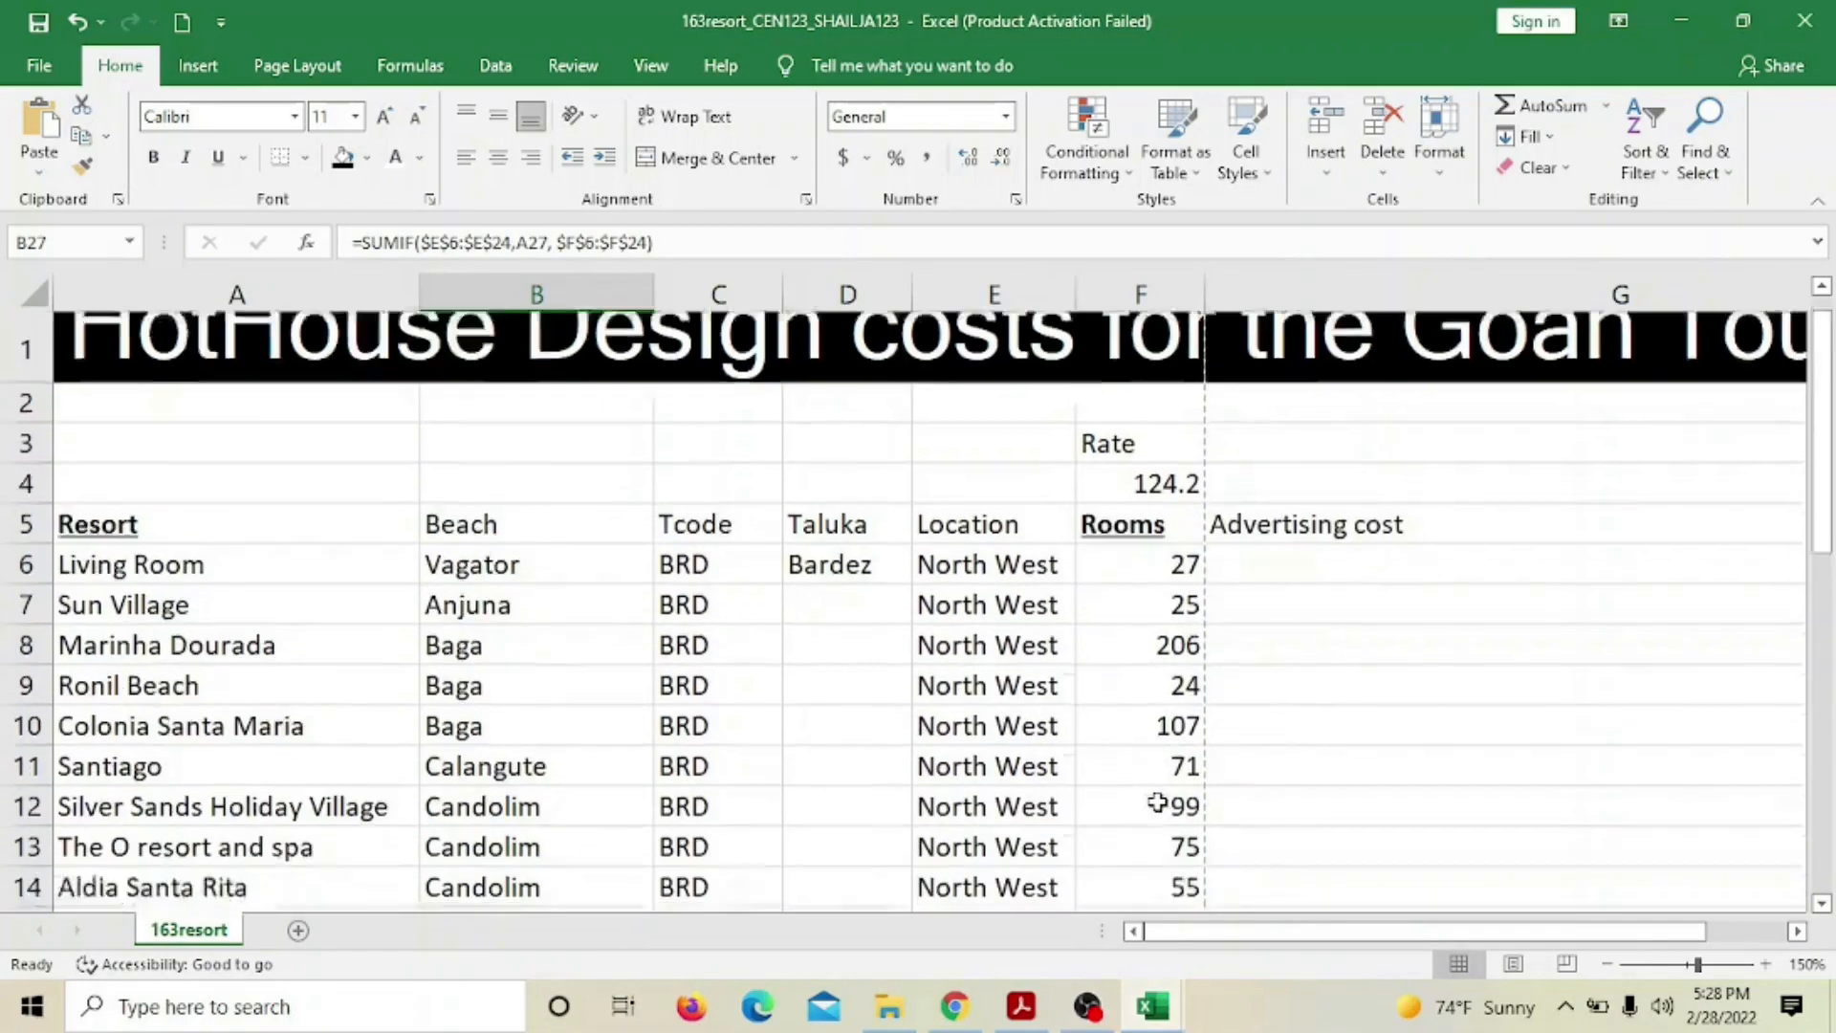
pyautogui.scroll(-10, 1159, 789)
pyautogui.scroll(3, 1159, 787)
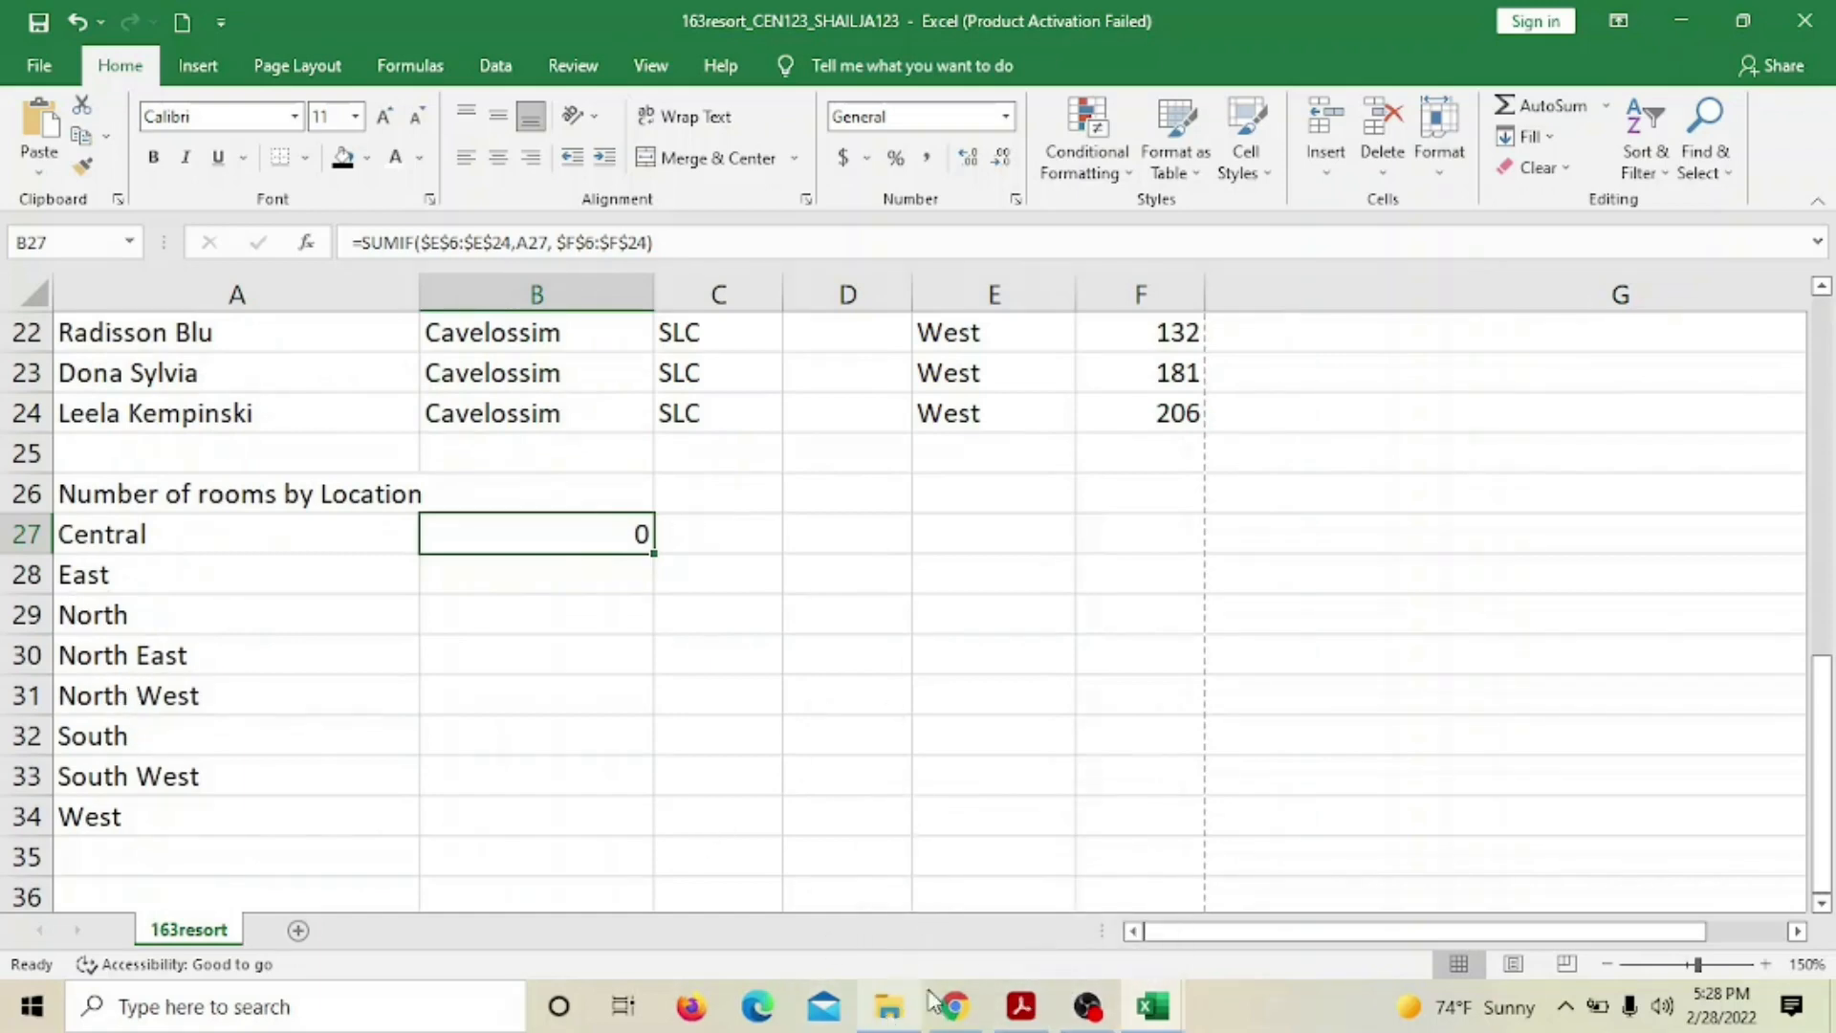
# Highlight exam step 21 of the question paper in yellow
pyautogui.click(1016, 1022)
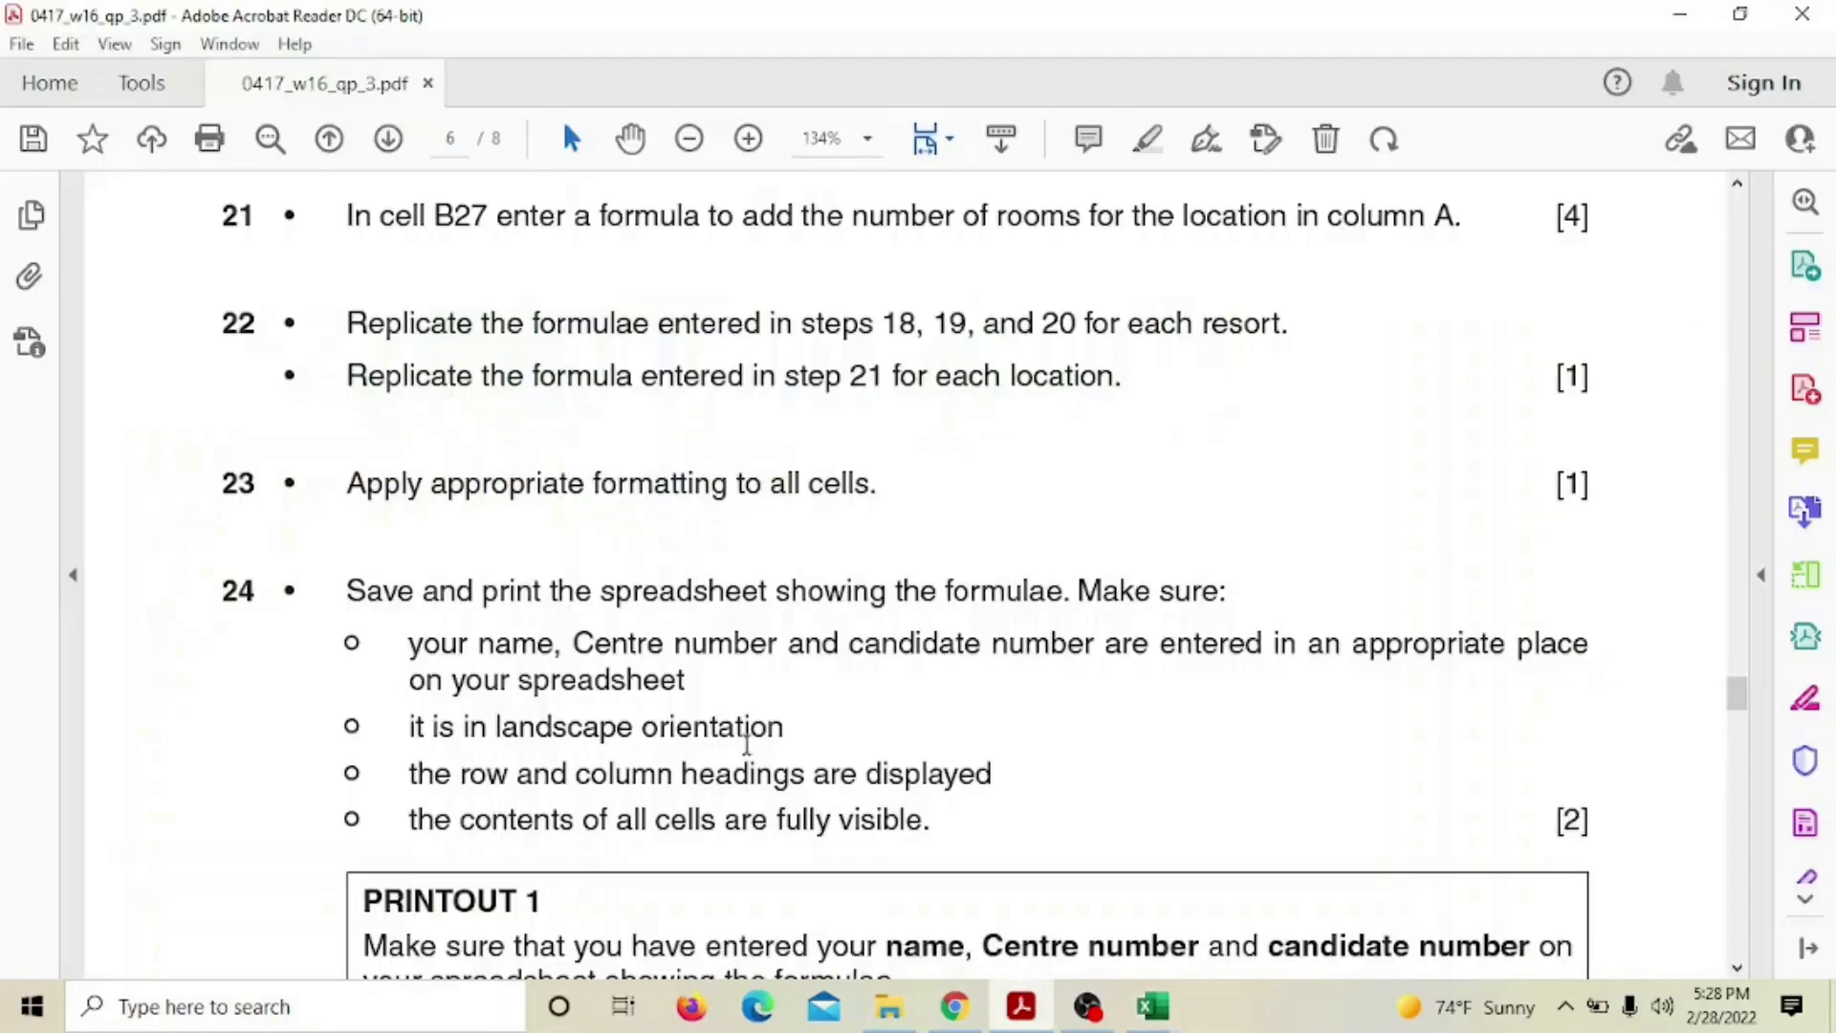
pyautogui.scroll(1, 779, 726)
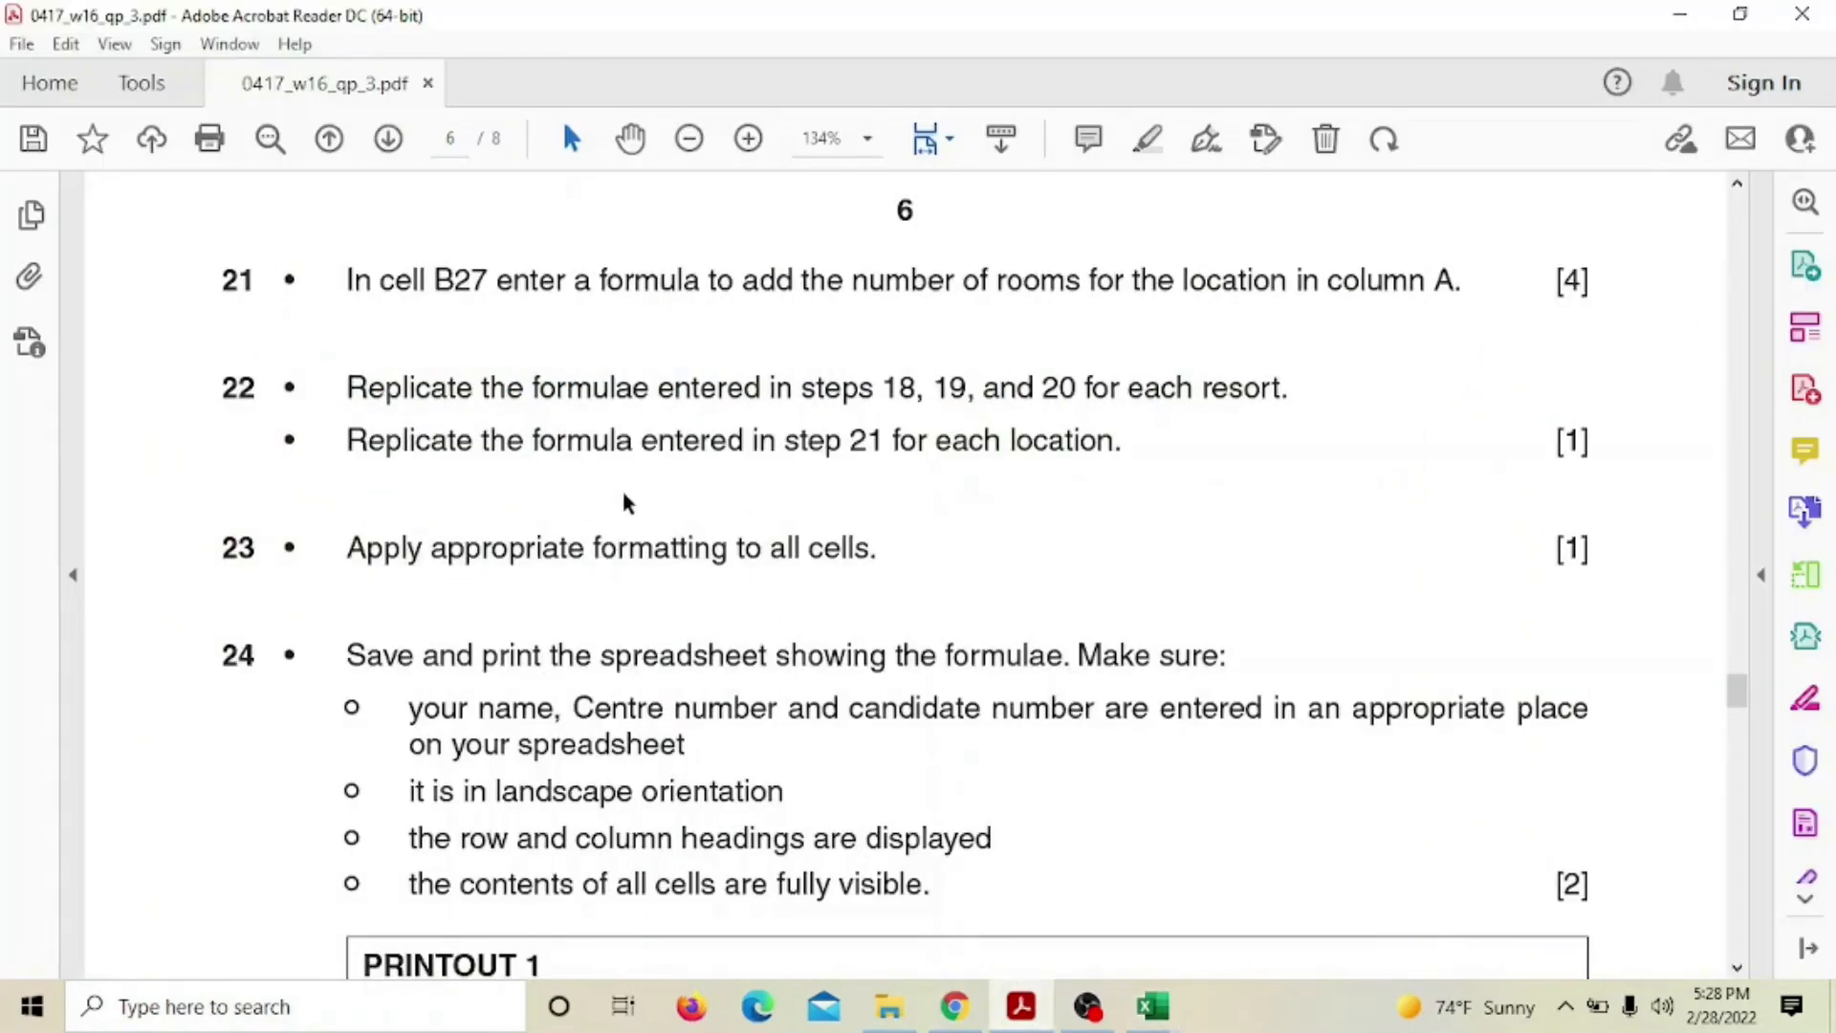
pyautogui.scroll(2, 735, 496)
pyautogui.moveTo(226, 433); pyautogui.dragTo(1464, 424)
pyautogui.click(1454, 360)
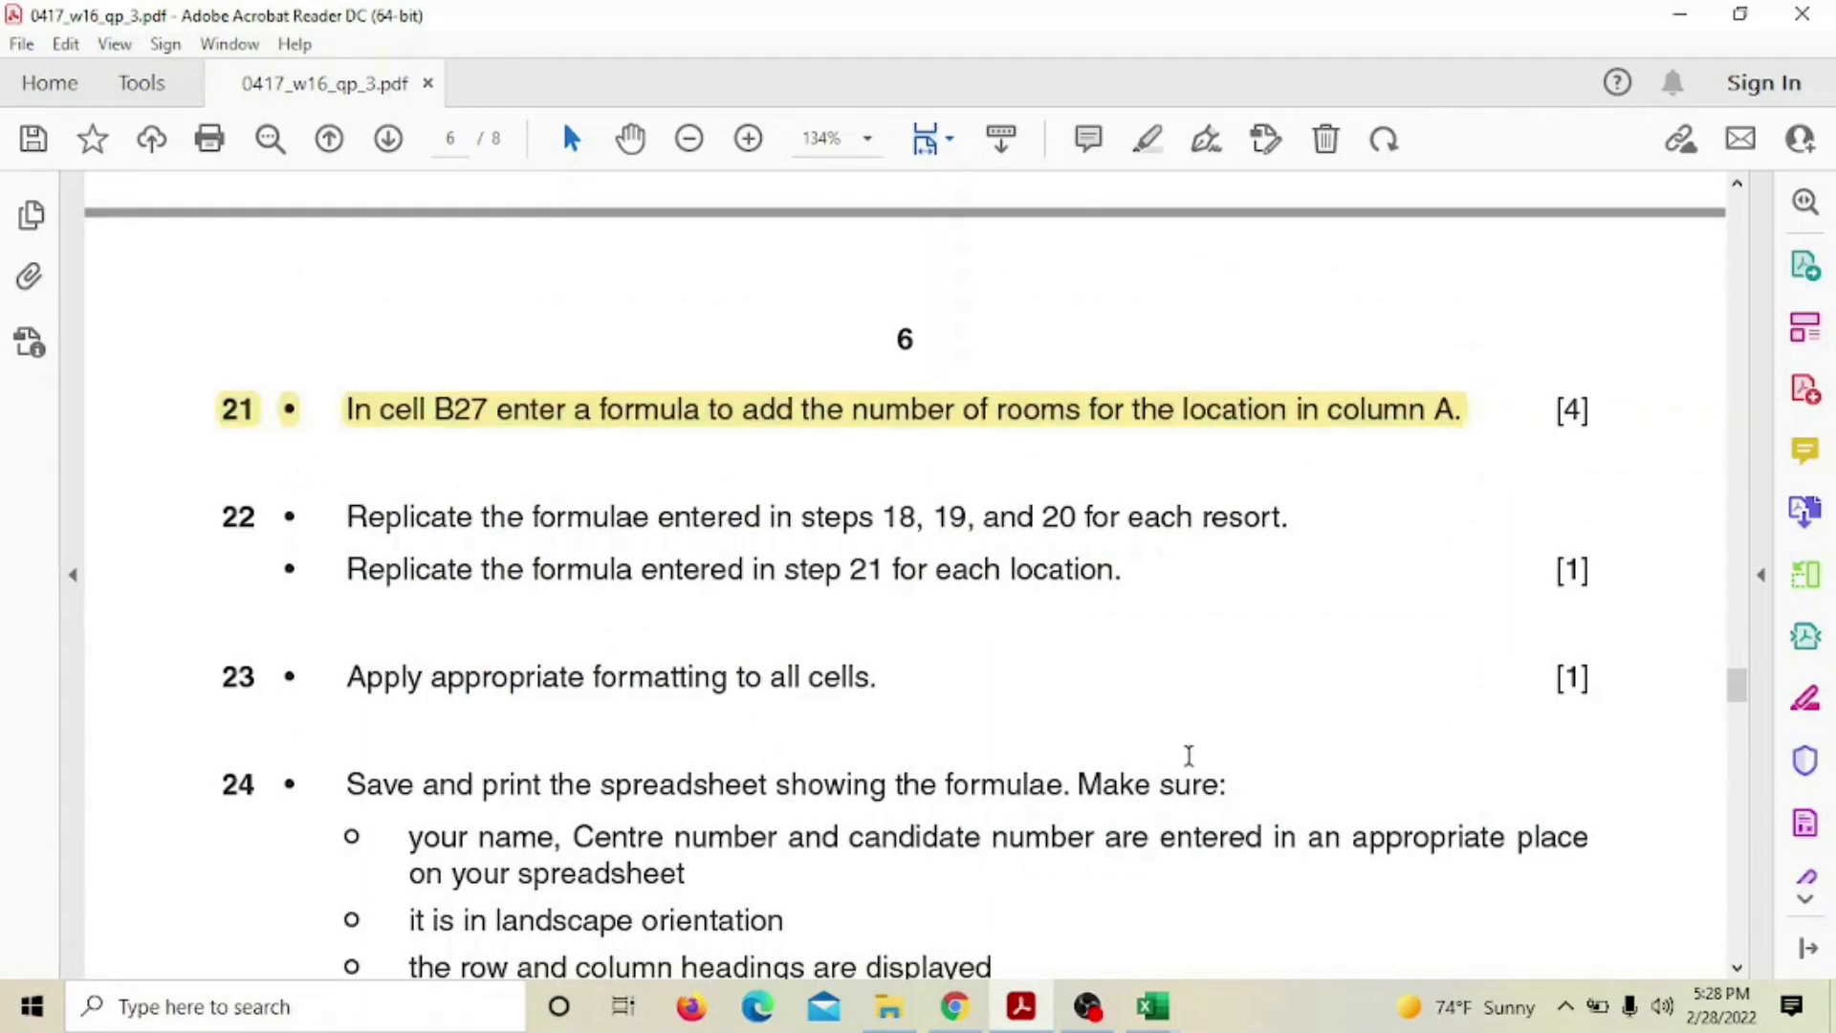
# Highlight steps 22 and 23 in yellow, then return to the 163resort workbook
pyautogui.scroll(-1, 537, 537)
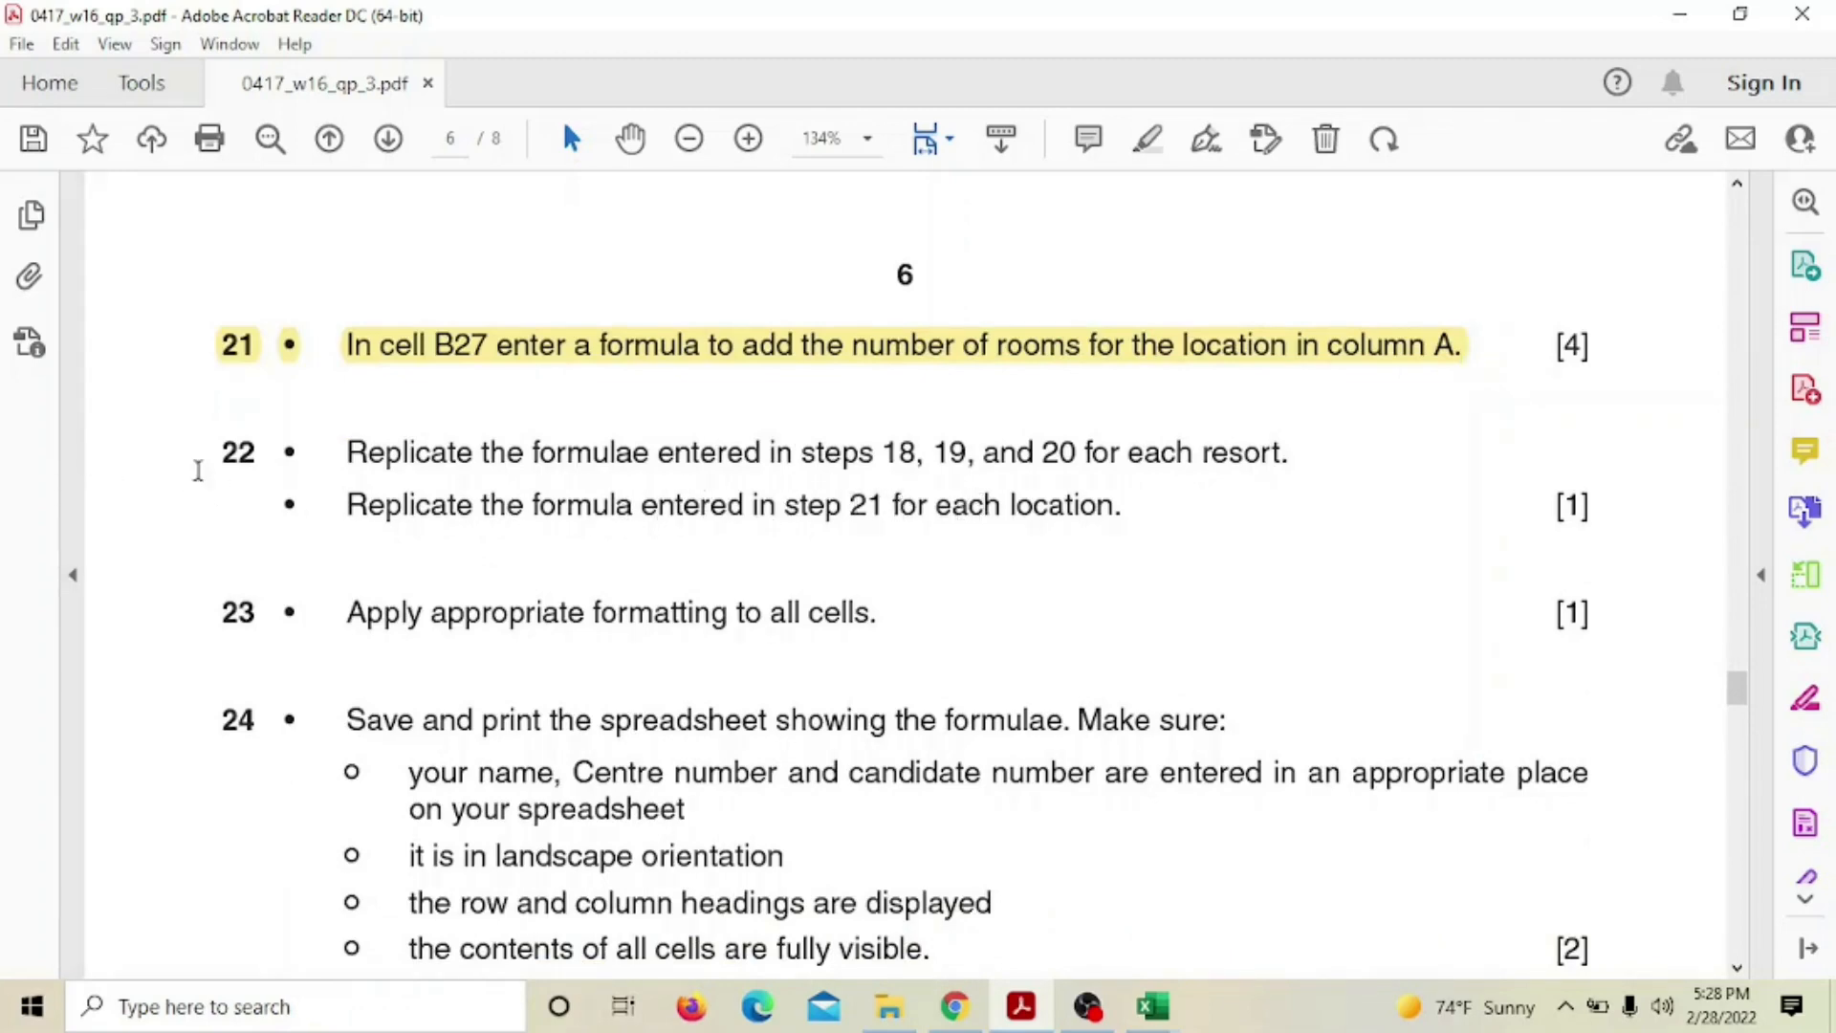
pyautogui.moveTo(212, 451); pyautogui.dragTo(1140, 504)
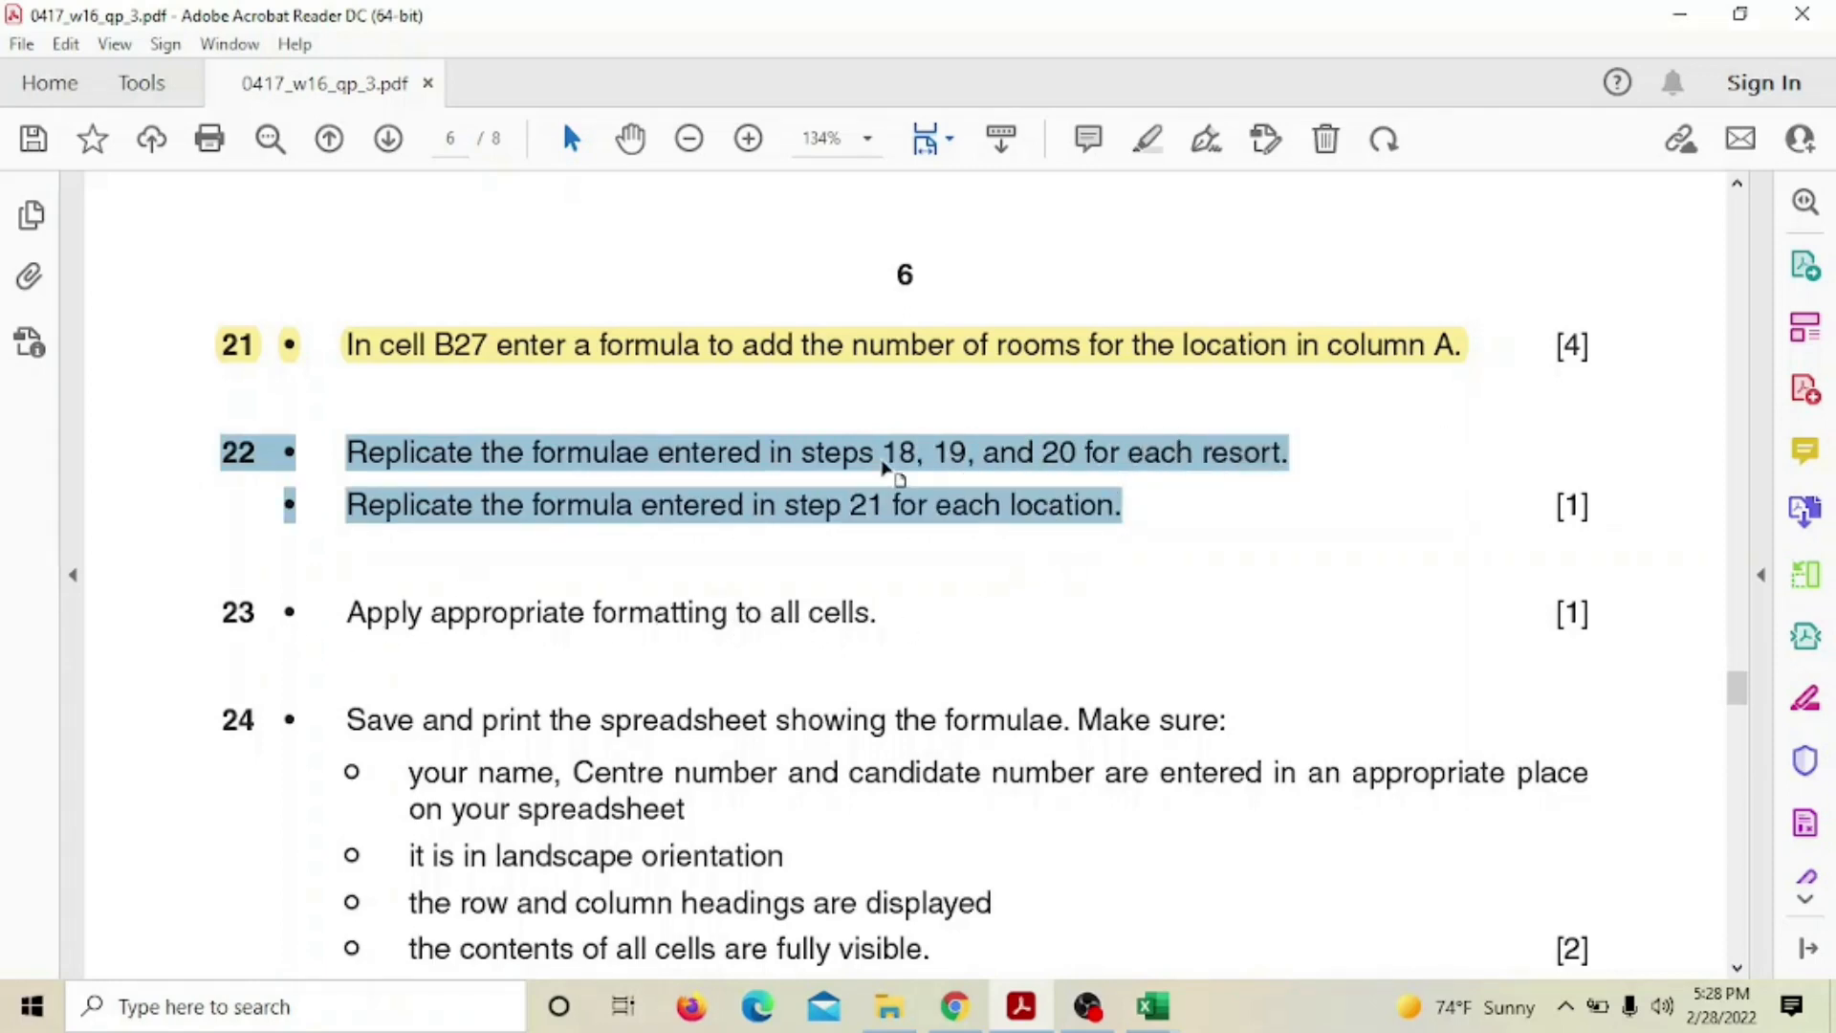
pyautogui.click(228, 538)
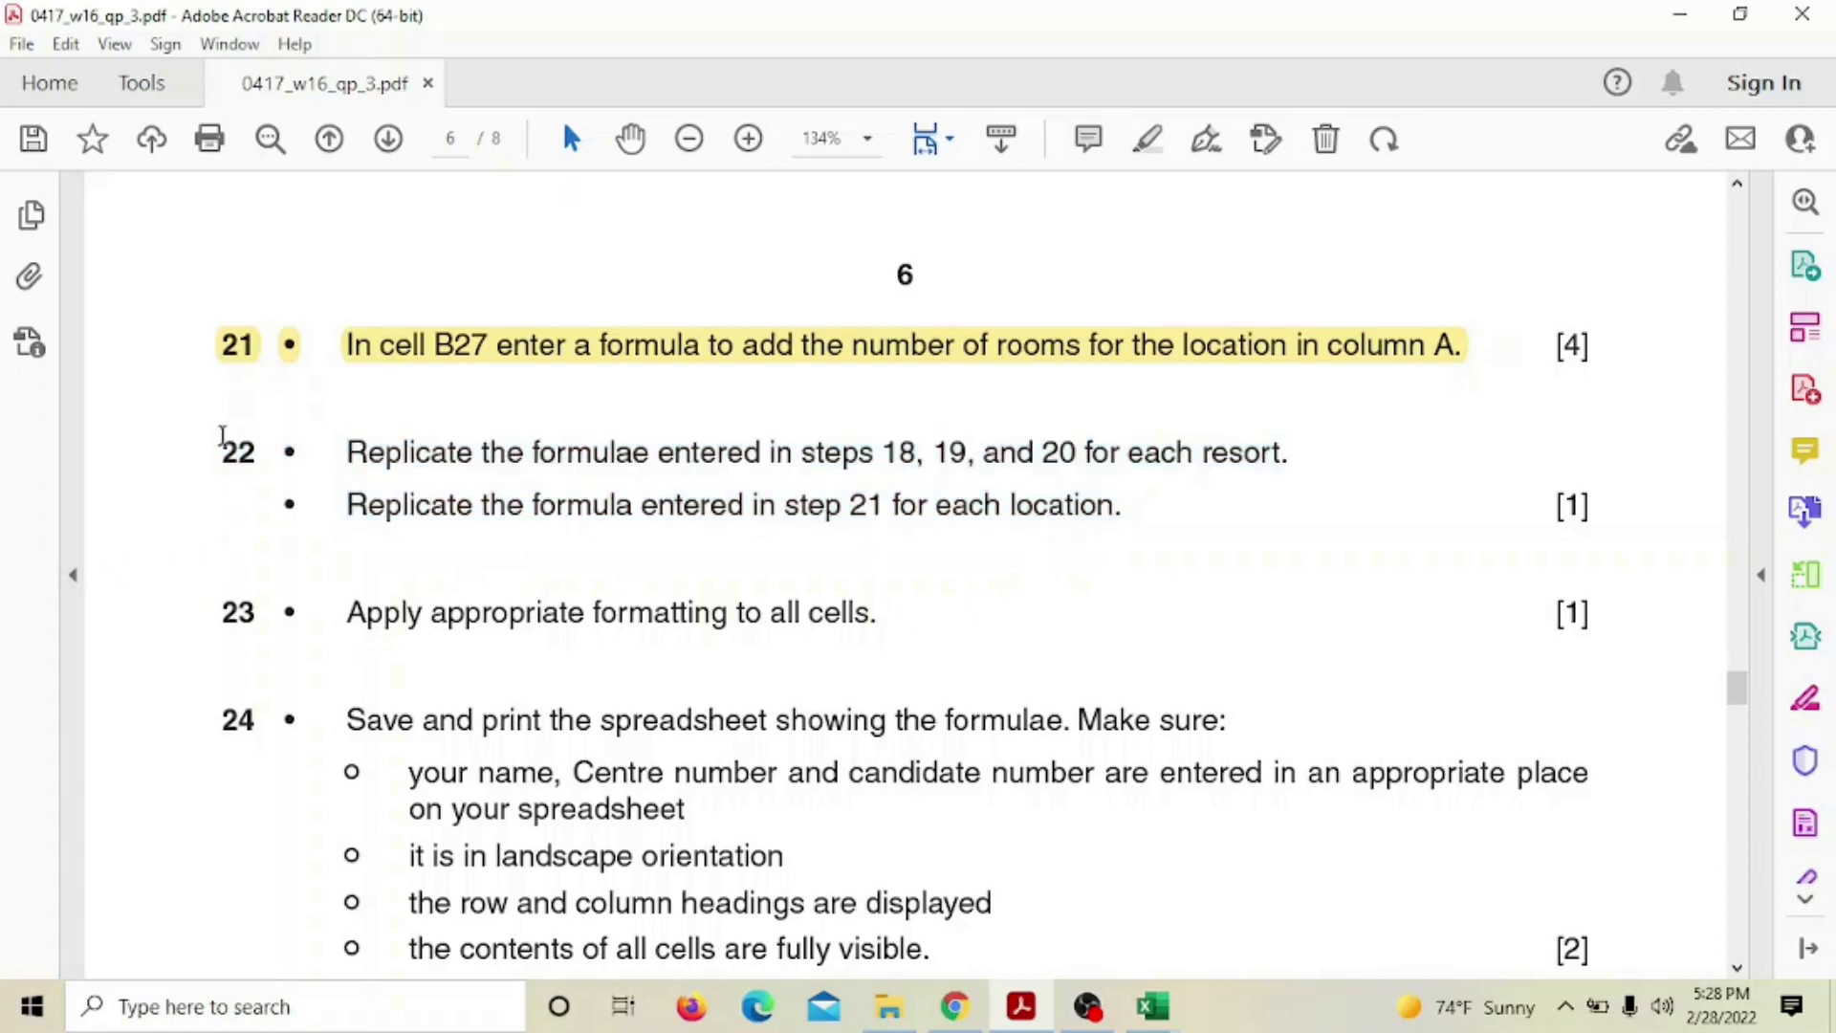
pyautogui.moveTo(222, 435); pyautogui.dragTo(896, 591)
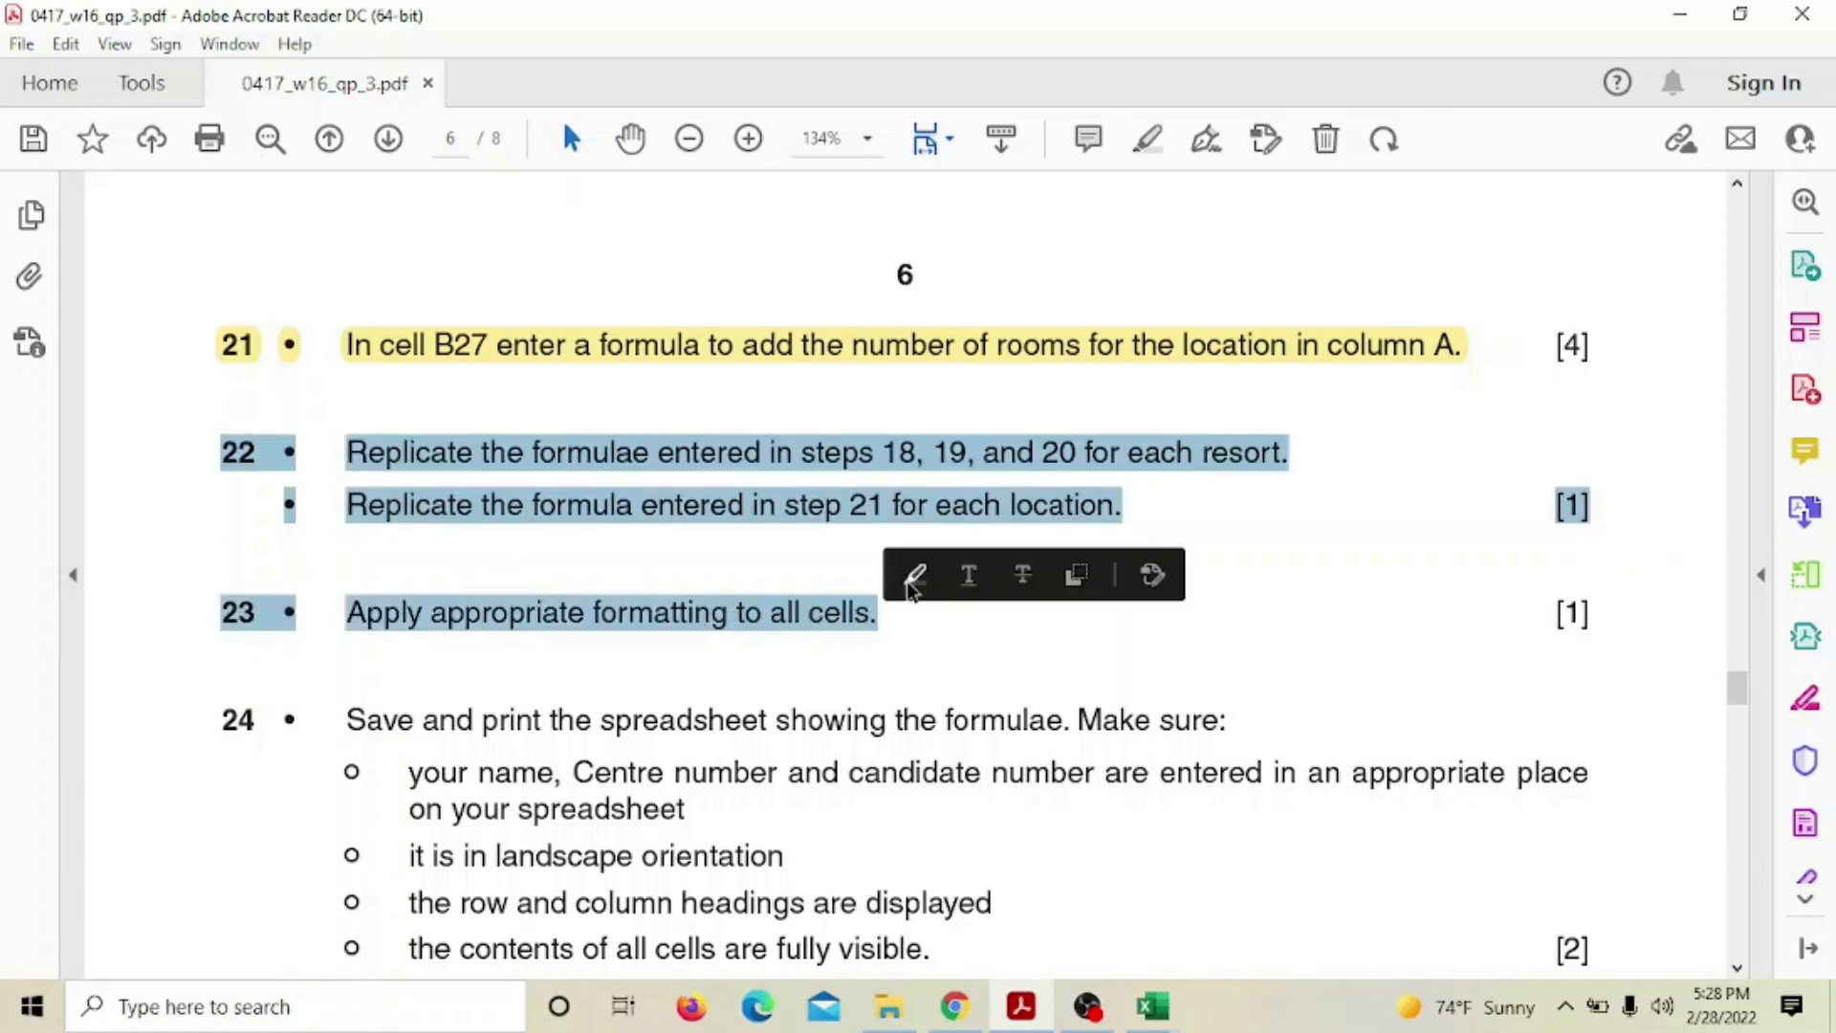
pyautogui.click(913, 575)
pyautogui.moveTo(1152, 1006)
pyautogui.click(1054, 926)
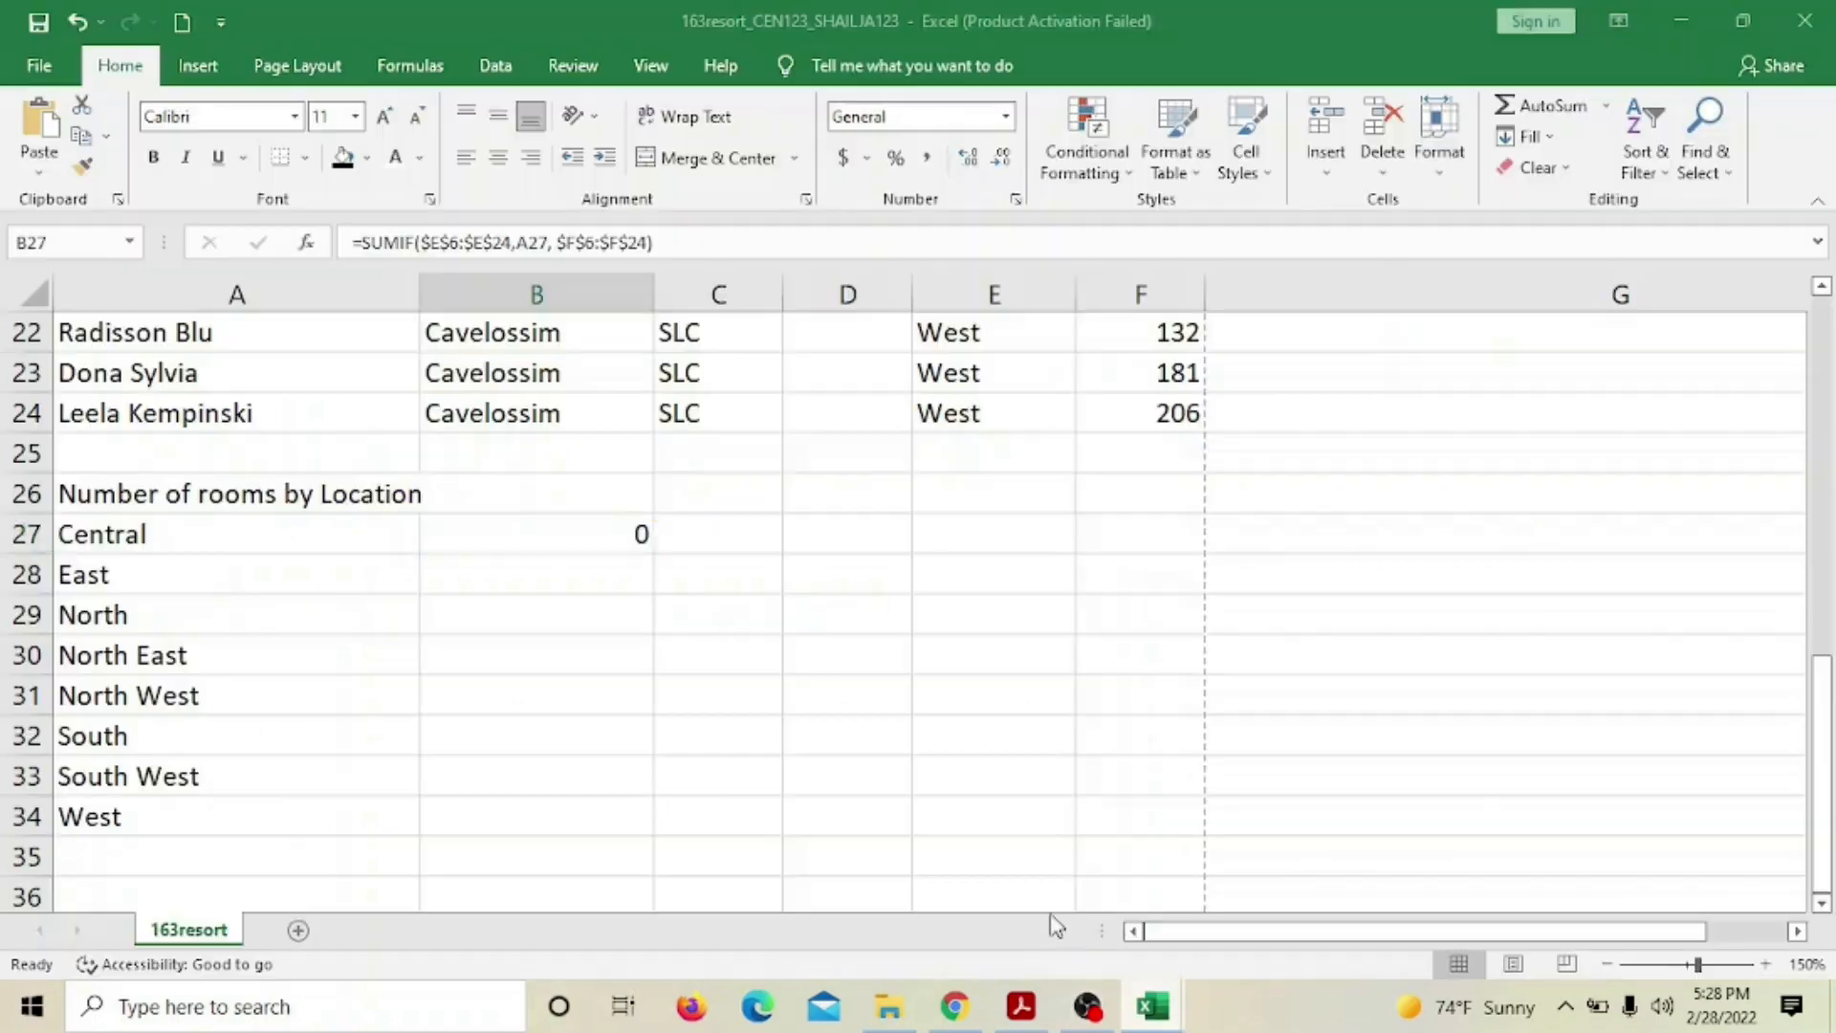
# Fill the Taluka lookup formula from D6 down to every resort row
pyautogui.scroll(3, 1072, 502)
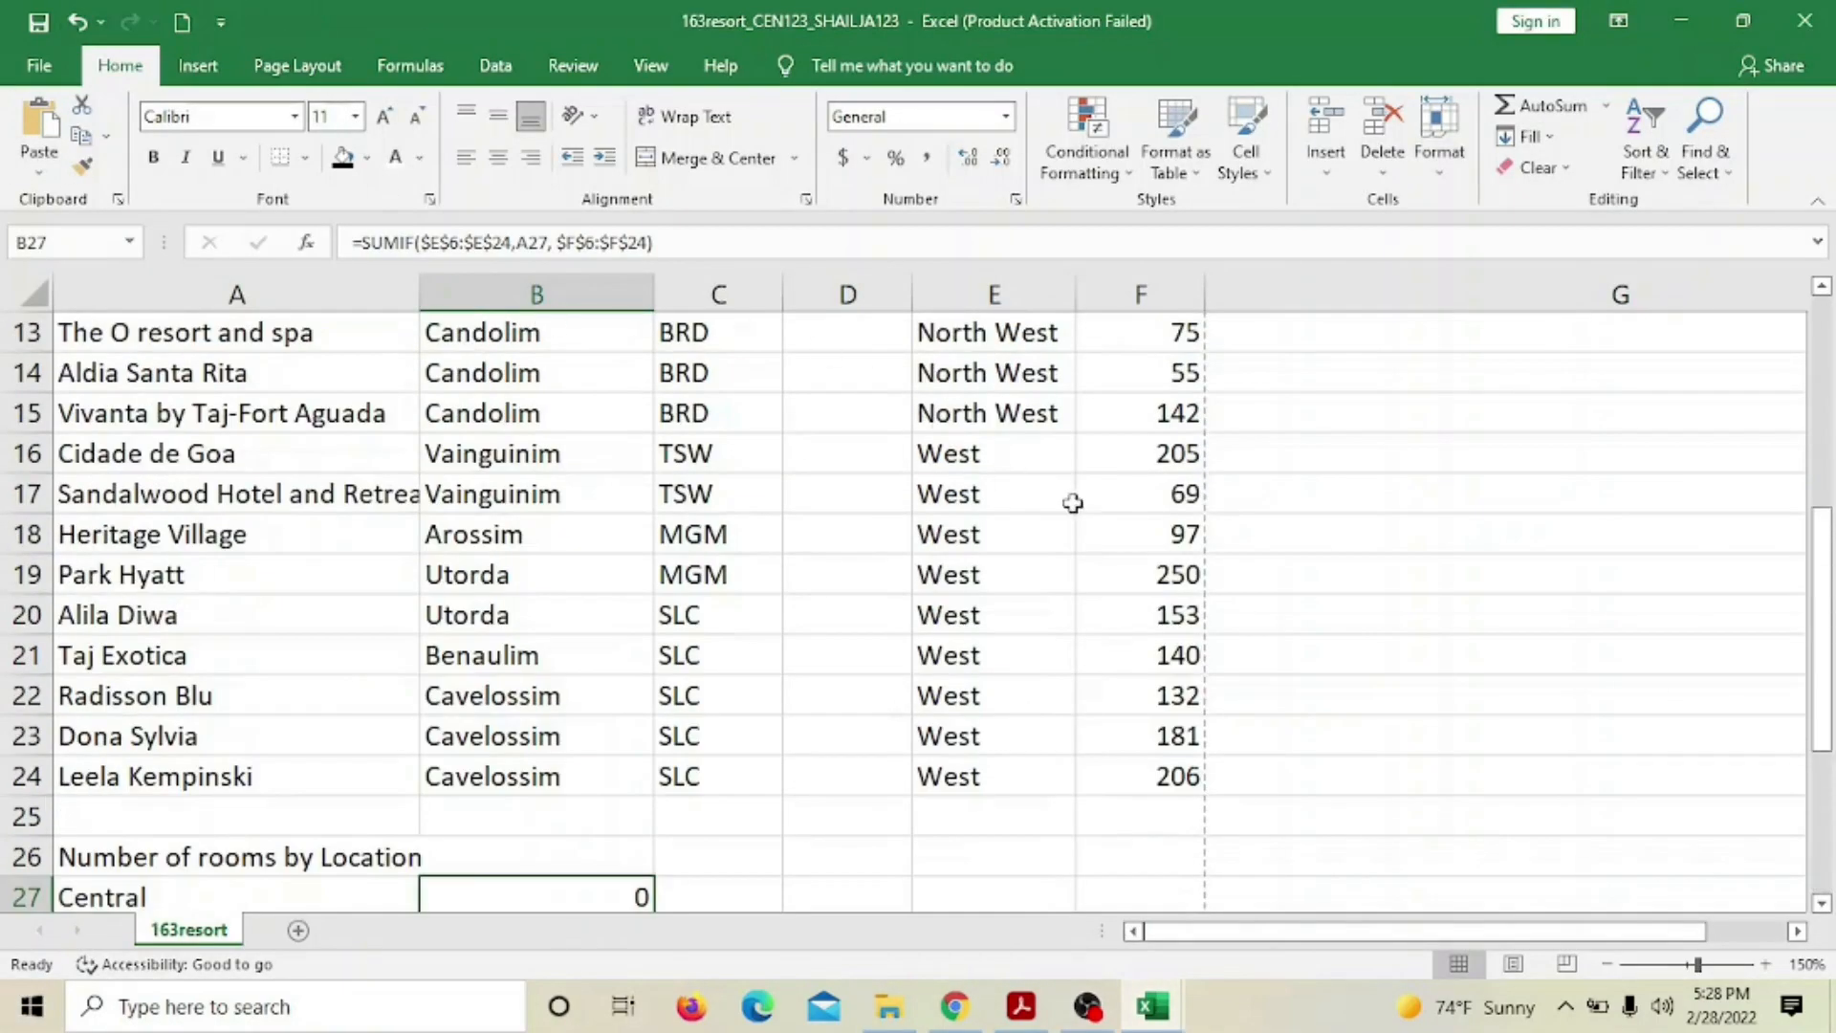
pyautogui.scroll(4, 1072, 502)
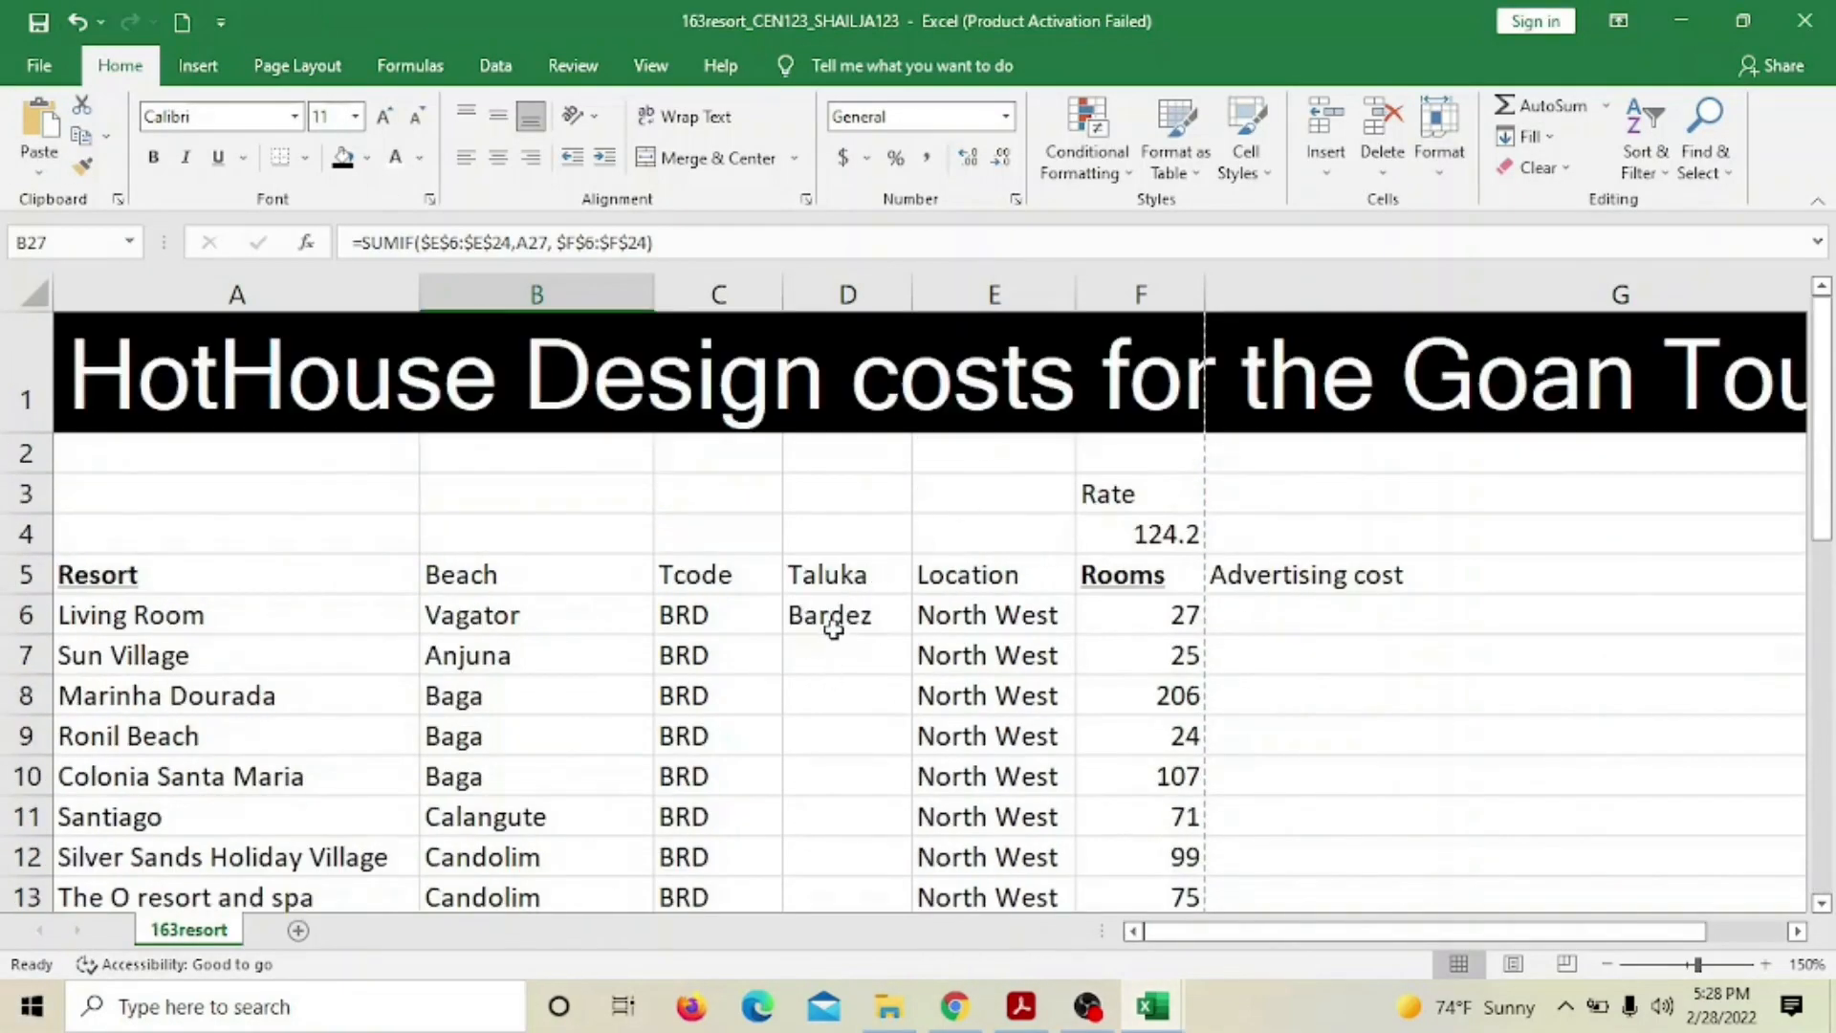
pyautogui.click(832, 620)
pyautogui.scroll(-1, 872, 619)
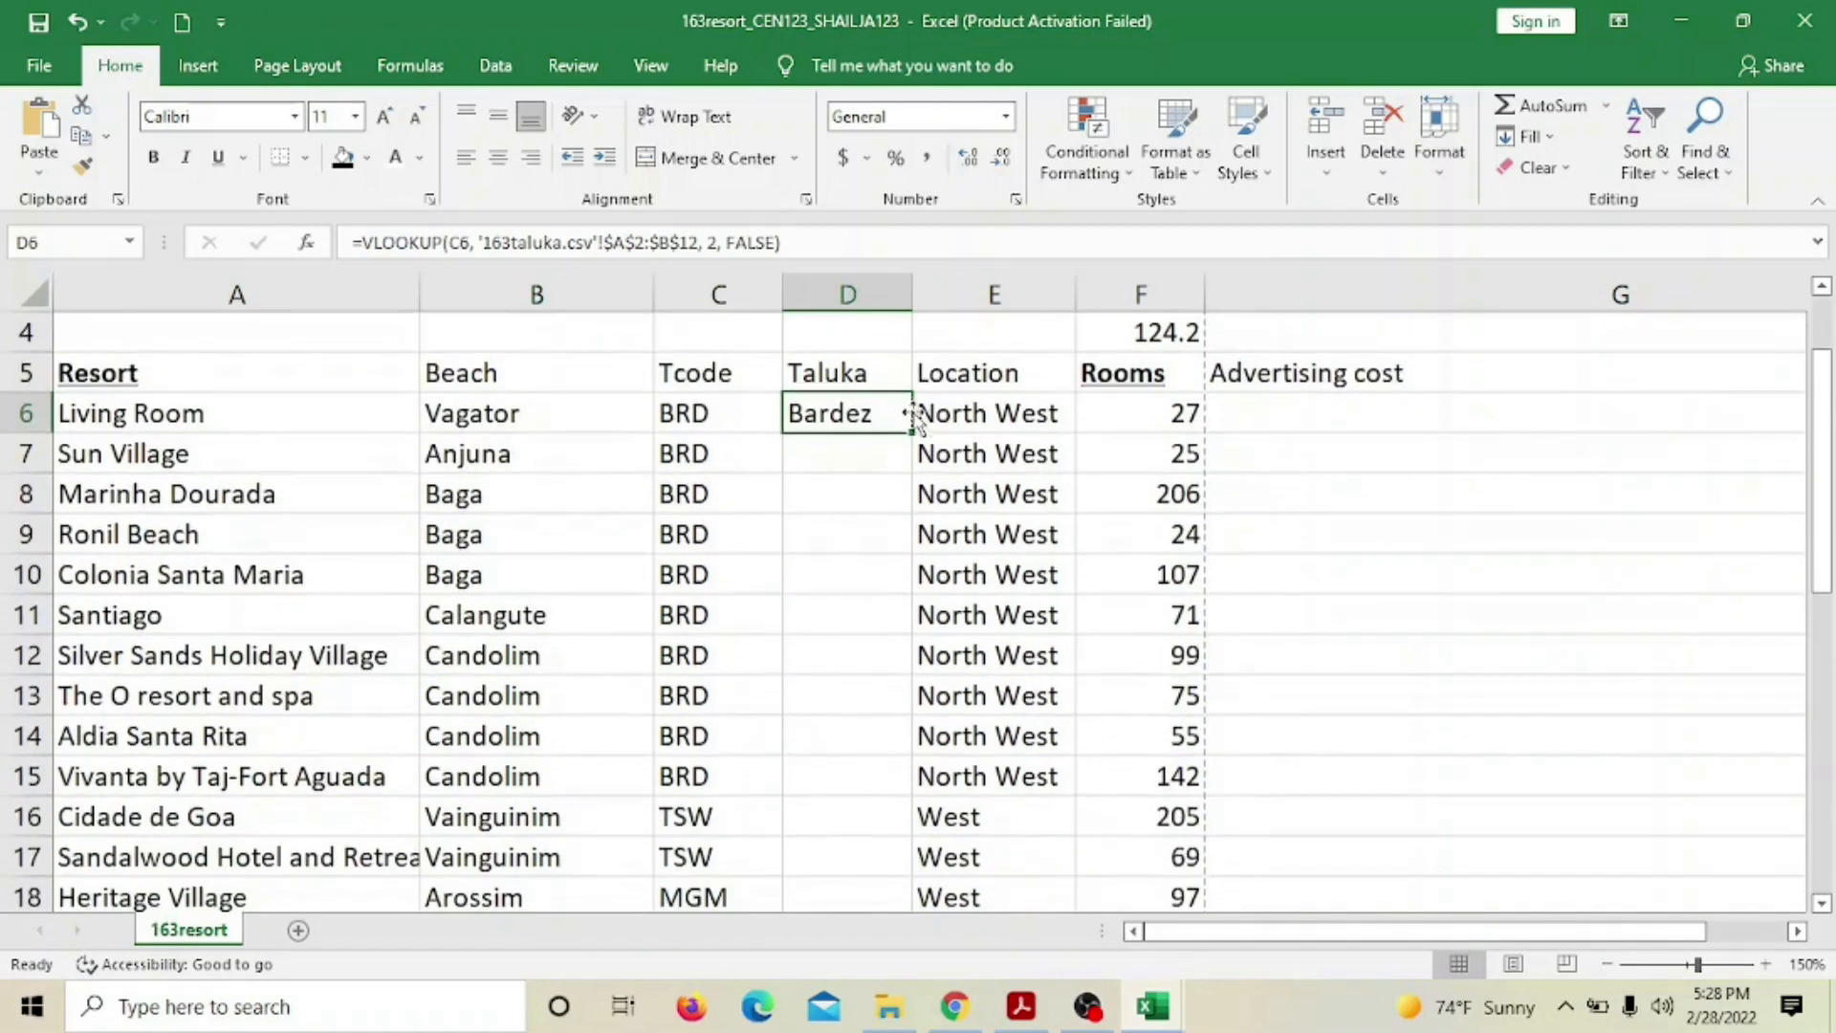
pyautogui.moveTo(913, 432)
pyautogui.mouseDown()
pyautogui.moveTo(894, 908)
pyautogui.moveTo(899, 830)
pyautogui.mouseUp()
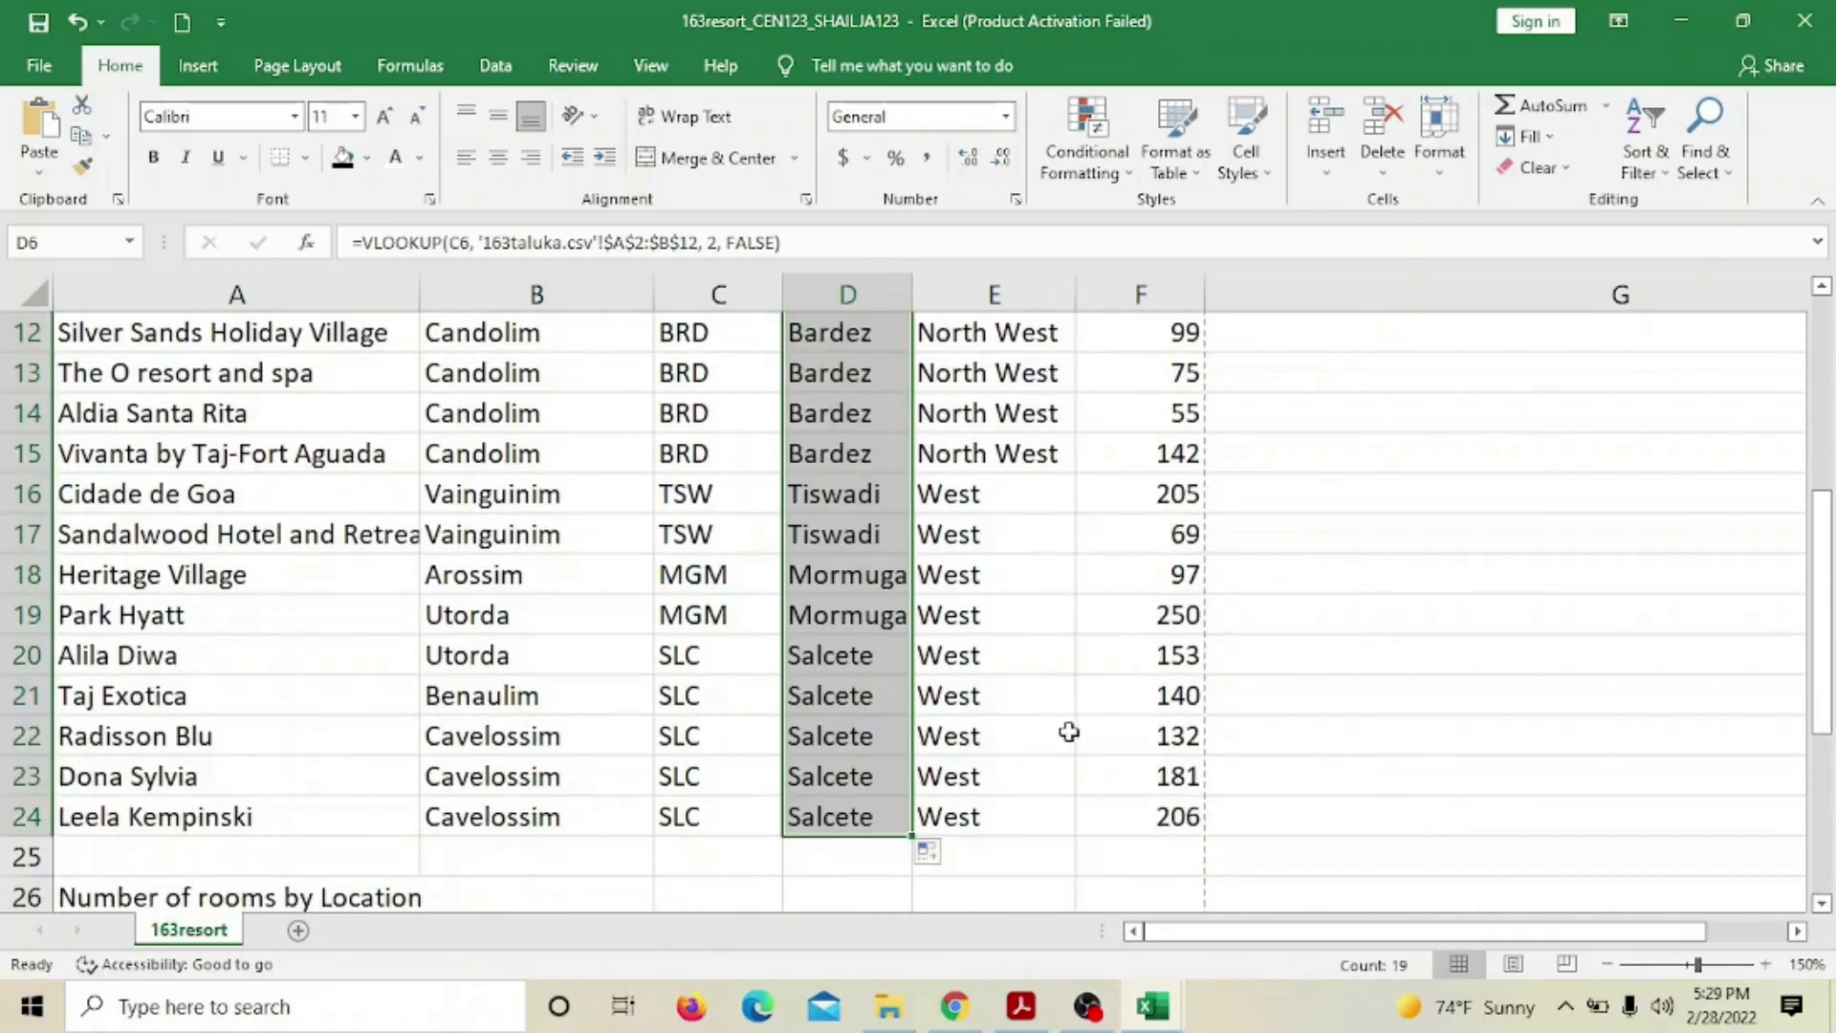
# Copy the advertising cost formula in G6 down through all resort rows
pyautogui.scroll(4, 1103, 695)
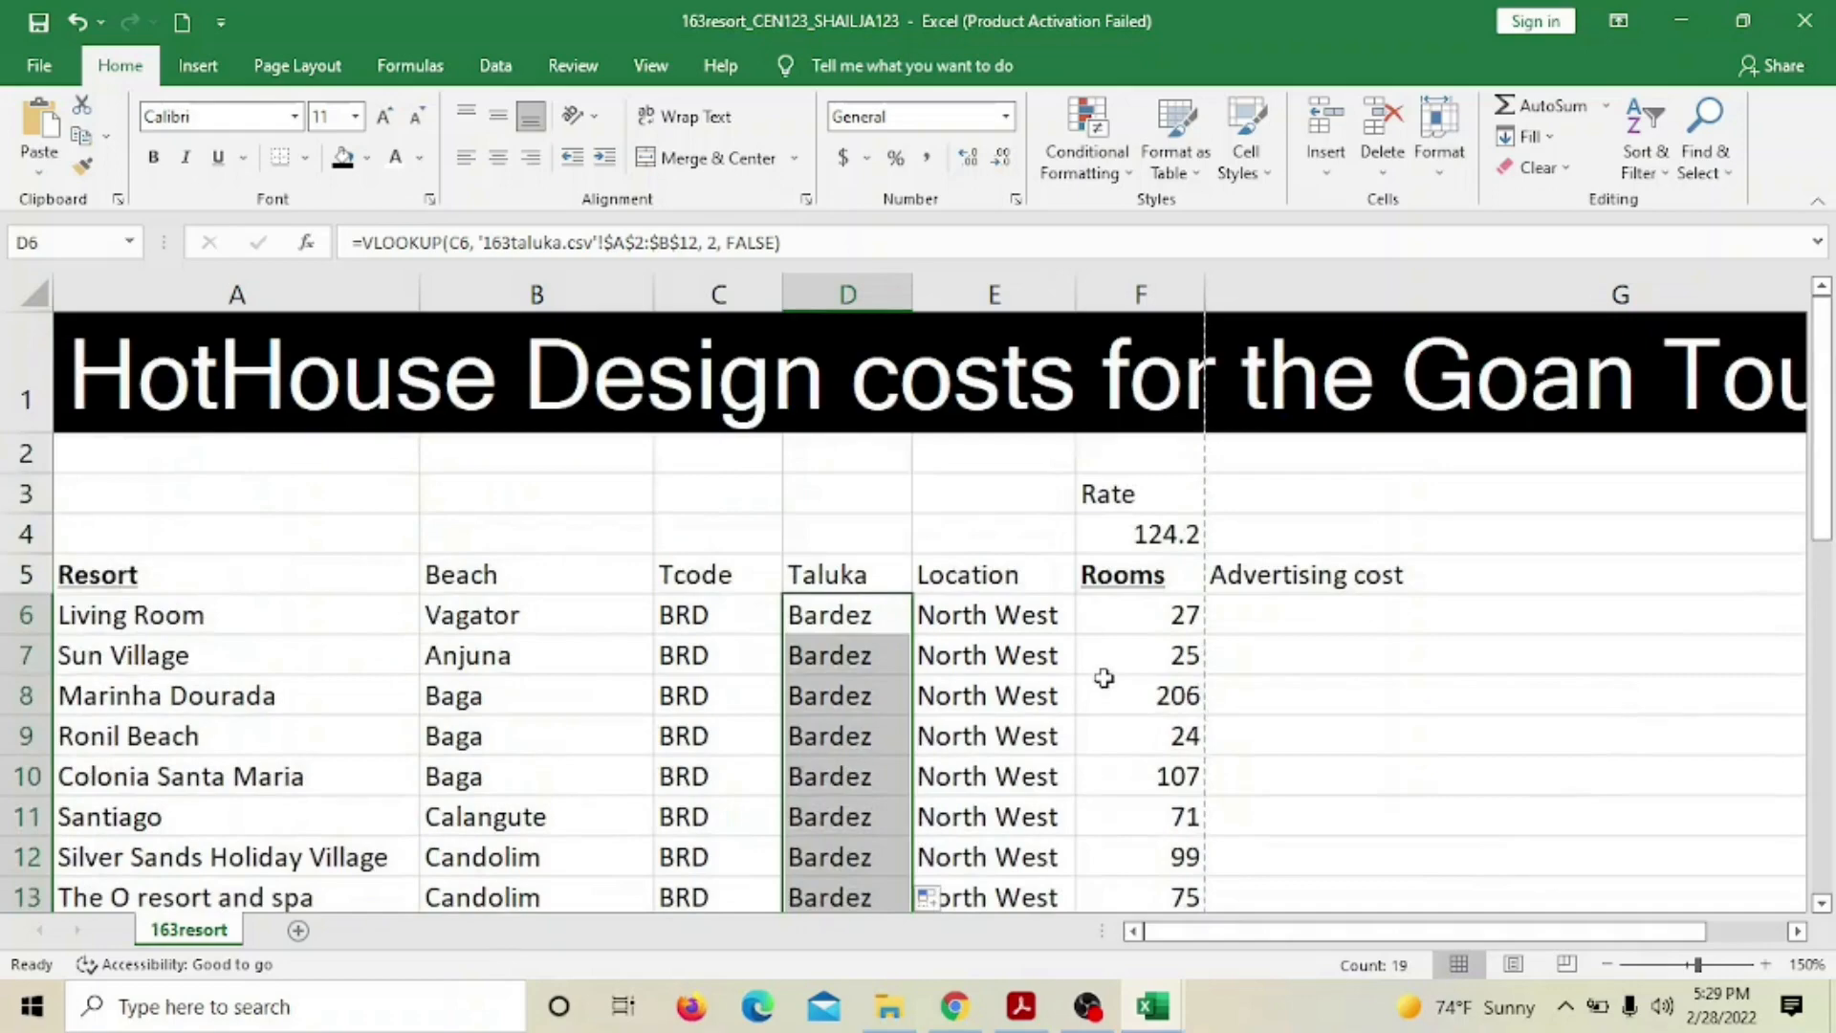
pyautogui.scroll(-2, 1104, 678)
pyautogui.scroll(2, 1104, 676)
pyautogui.click(1296, 610)
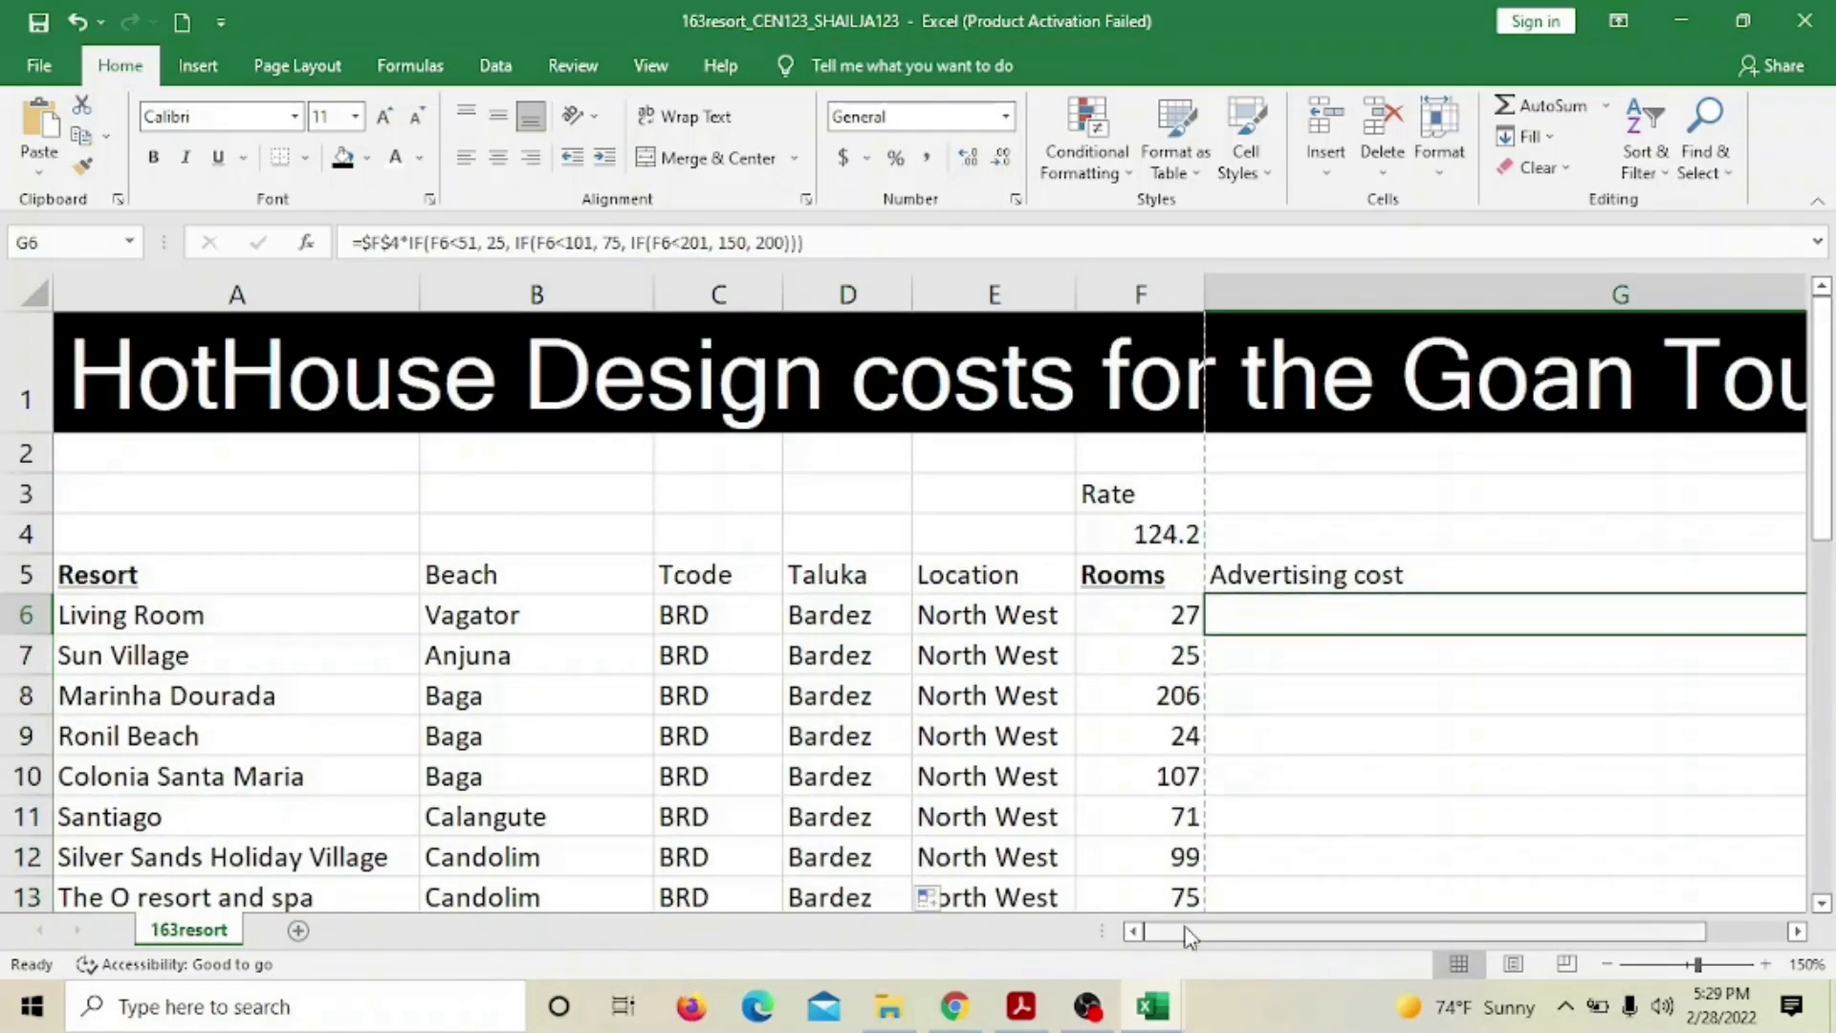
pyautogui.moveTo(1183, 927); pyautogui.dragTo(1369, 917)
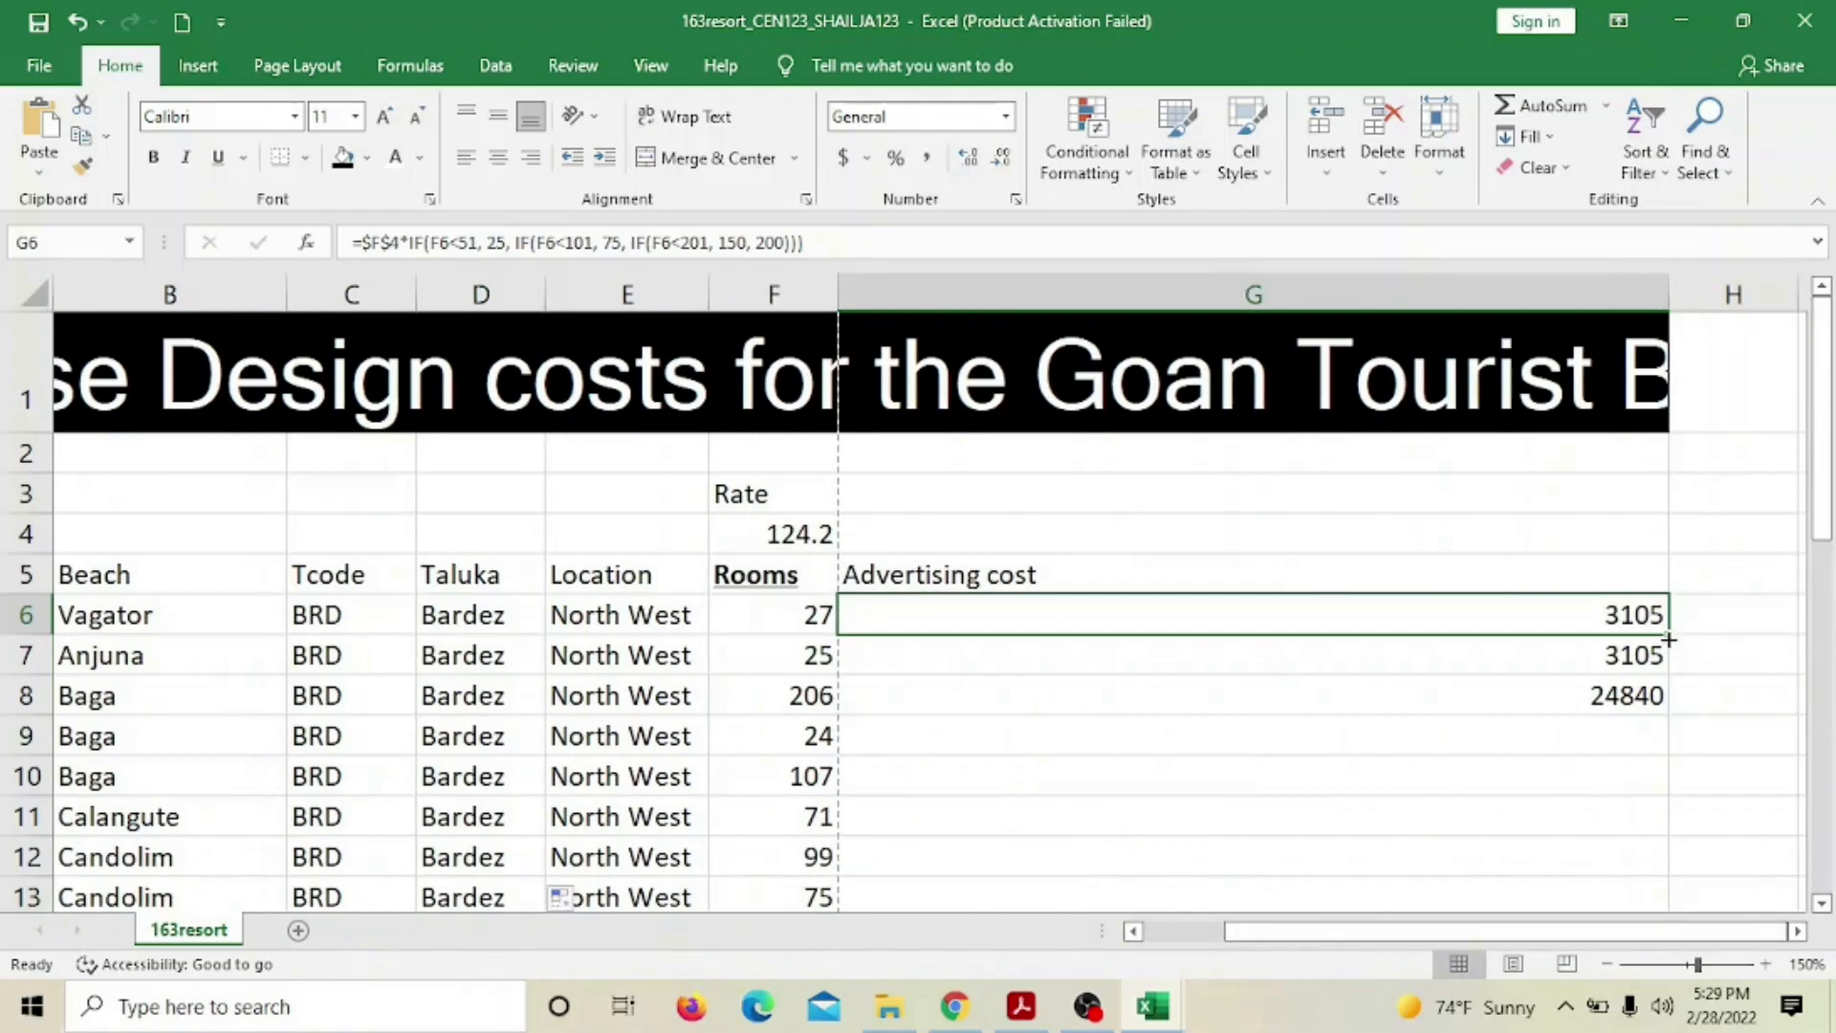
pyautogui.moveTo(1667, 640)
pyautogui.mouseDown()
pyautogui.moveTo(1653, 987)
pyautogui.moveTo(1655, 657)
pyautogui.moveTo(1664, 674)
pyautogui.mouseUp()
pyautogui.scroll(2, 1574, 841)
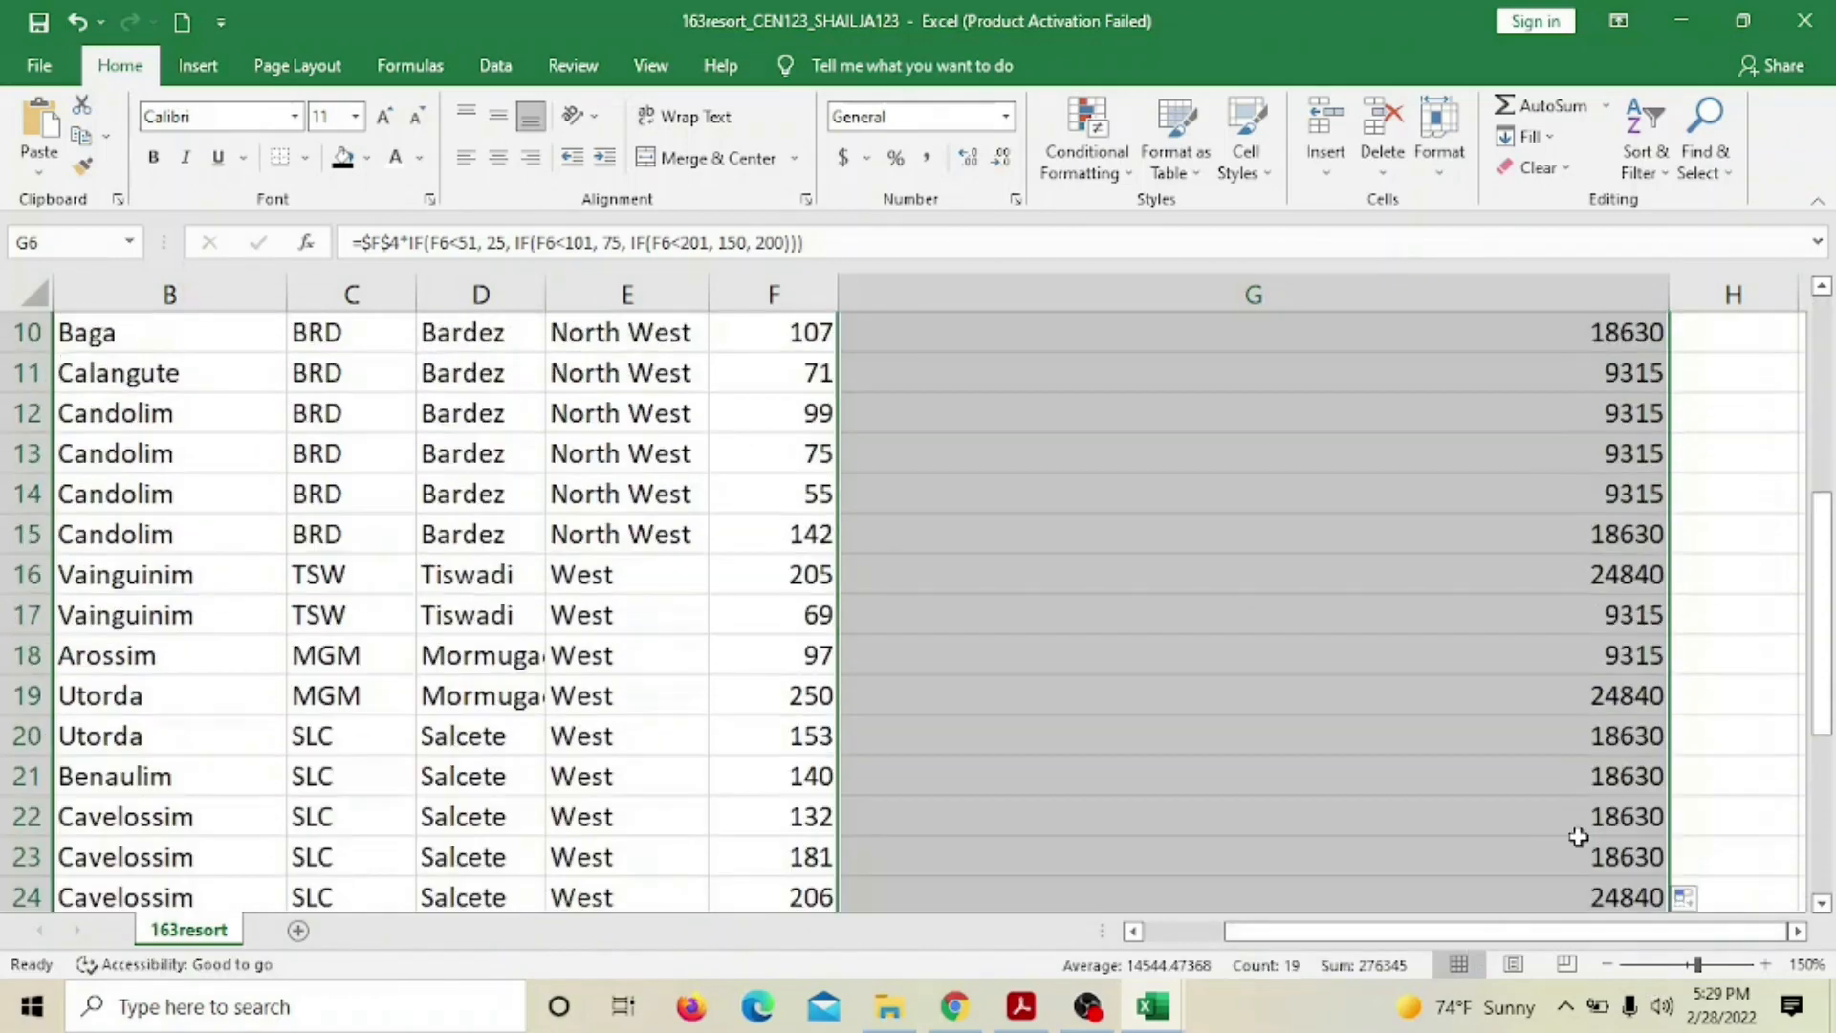
pyautogui.scroll(-8, 1574, 836)
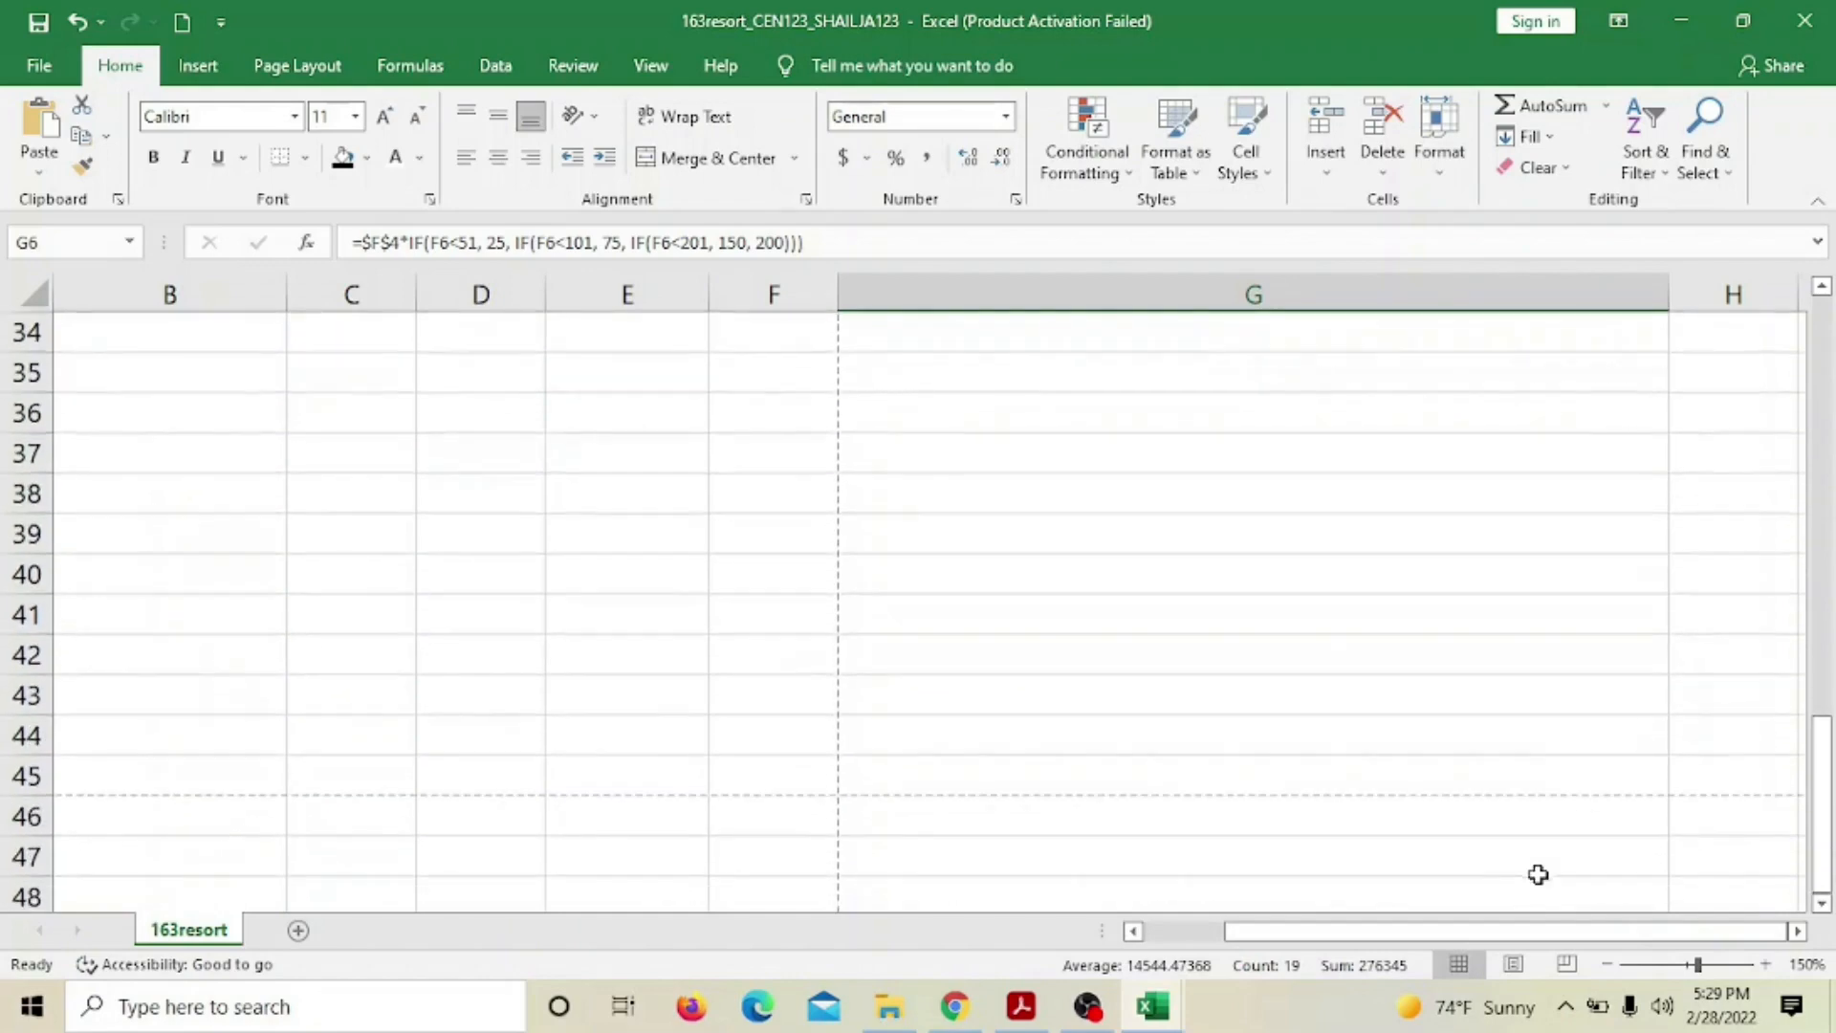
pyautogui.moveTo(1527, 937); pyautogui.dragTo(1343, 923)
# Fill the B27 SUMIF down to B34, giving 831 for North West and 1433 for West
pyautogui.scroll(4, 591, 484)
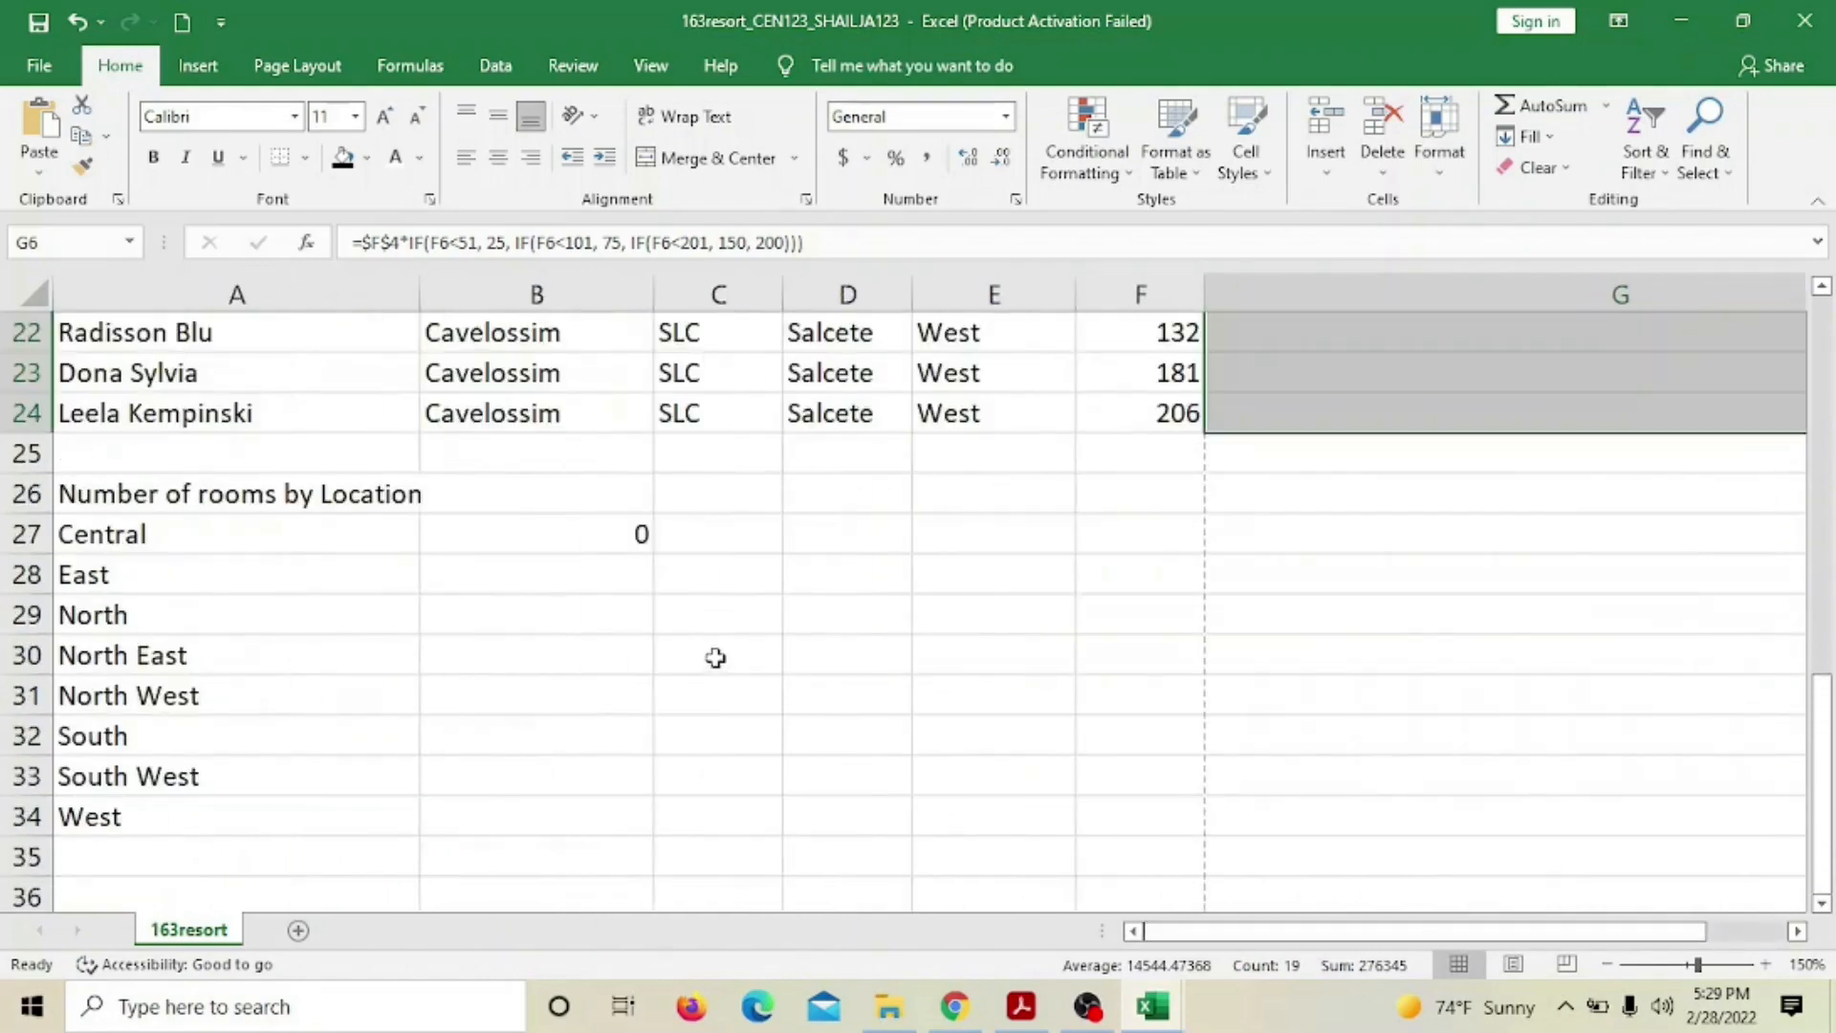
pyautogui.click(555, 533)
pyautogui.moveTo(652, 553); pyautogui.dragTo(643, 832)
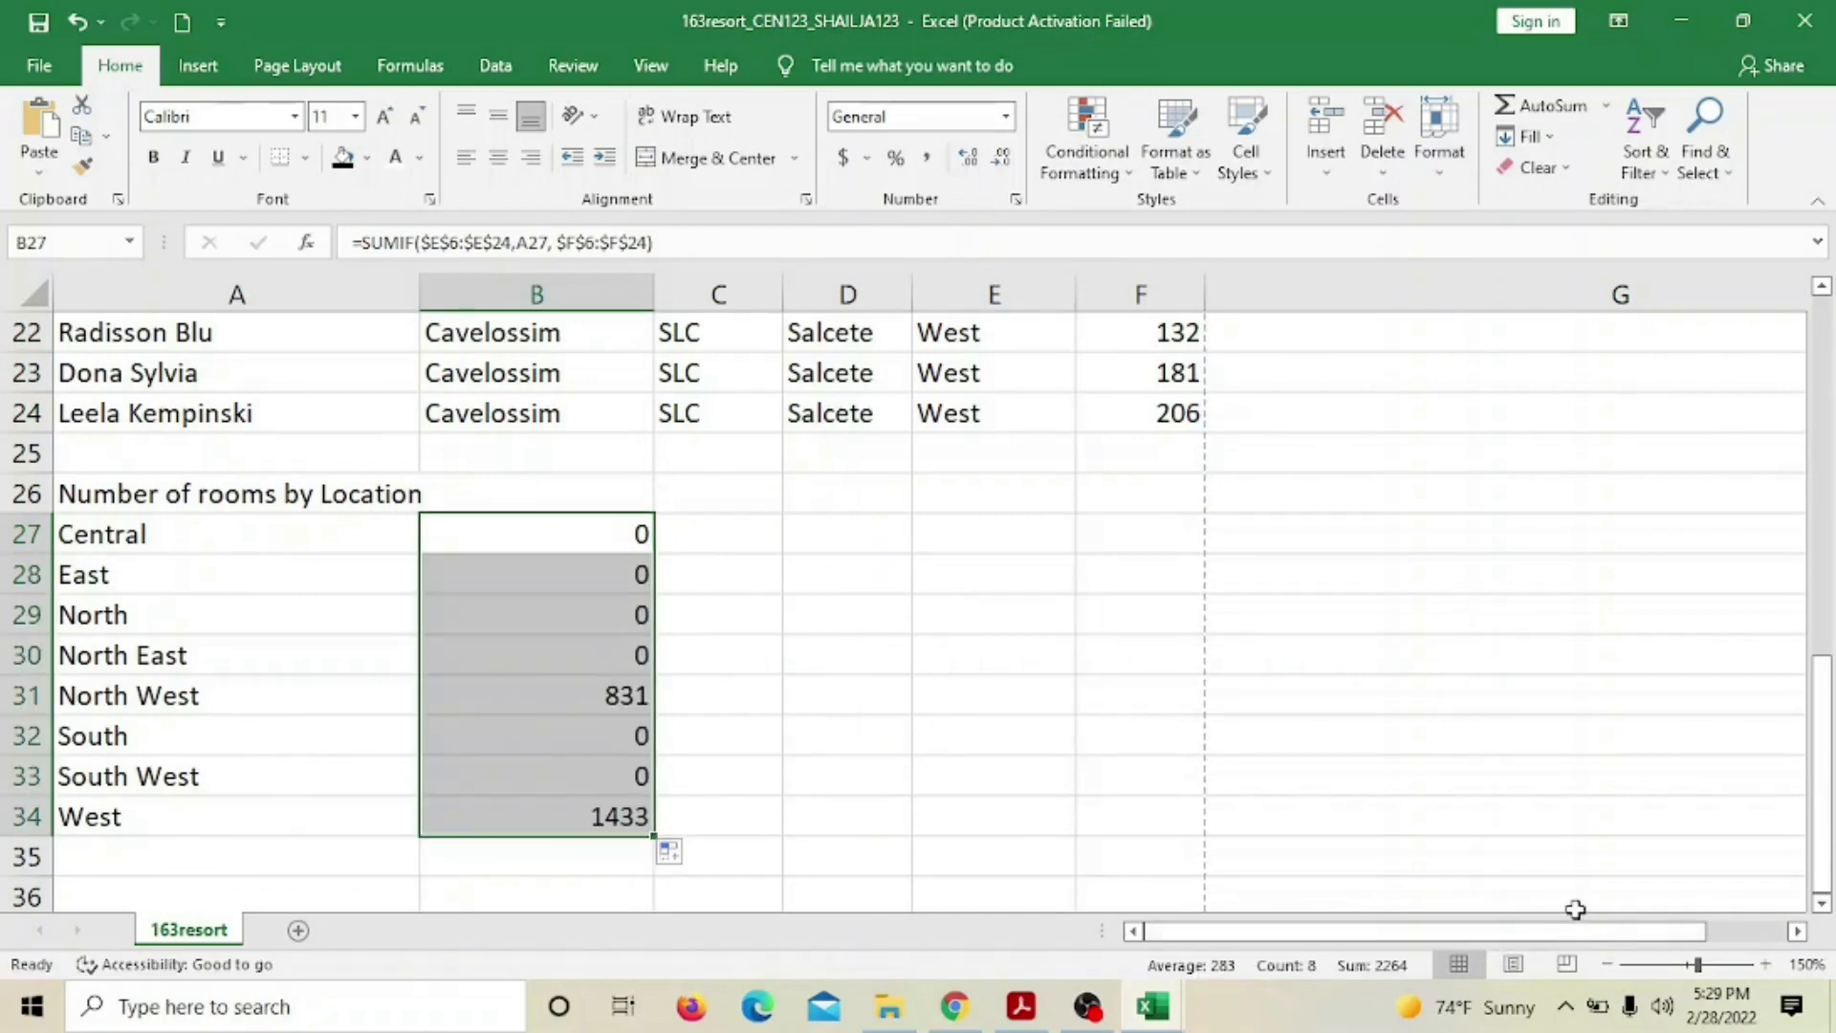
pyautogui.moveTo(1469, 930); pyautogui.dragTo(1551, 929)
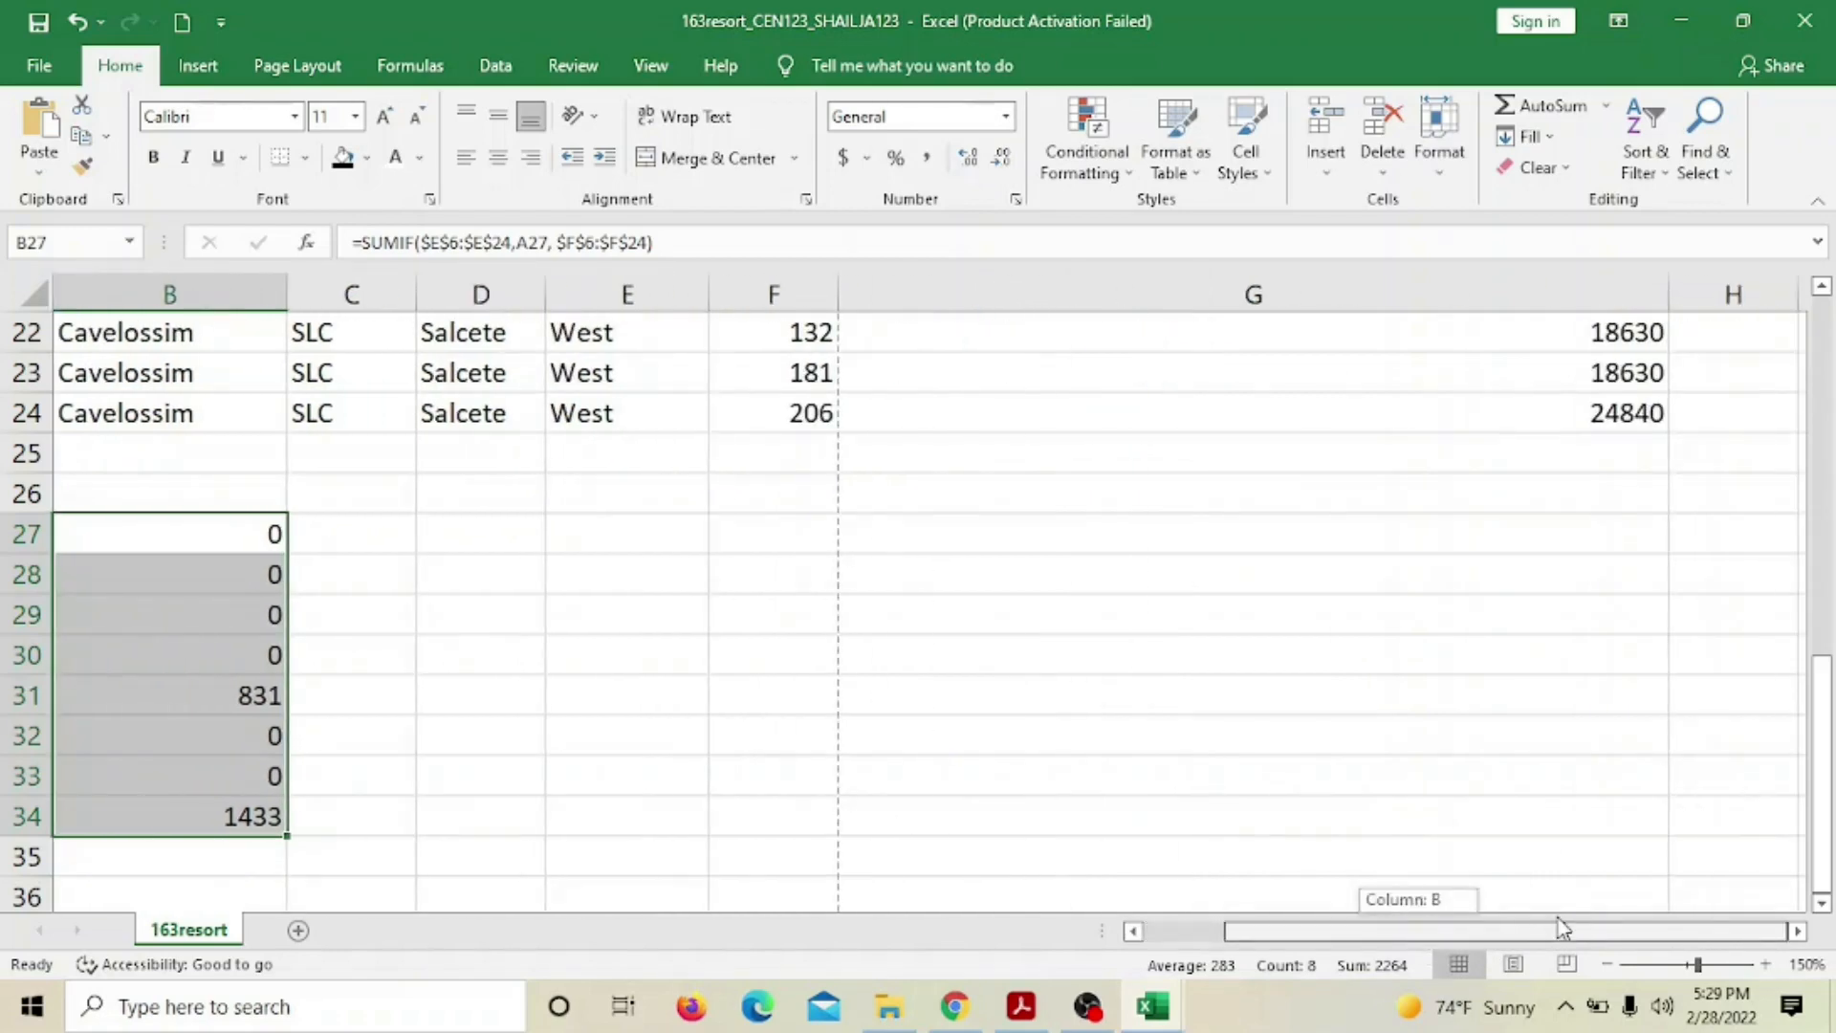
pyautogui.scroll(7, 1569, 791)
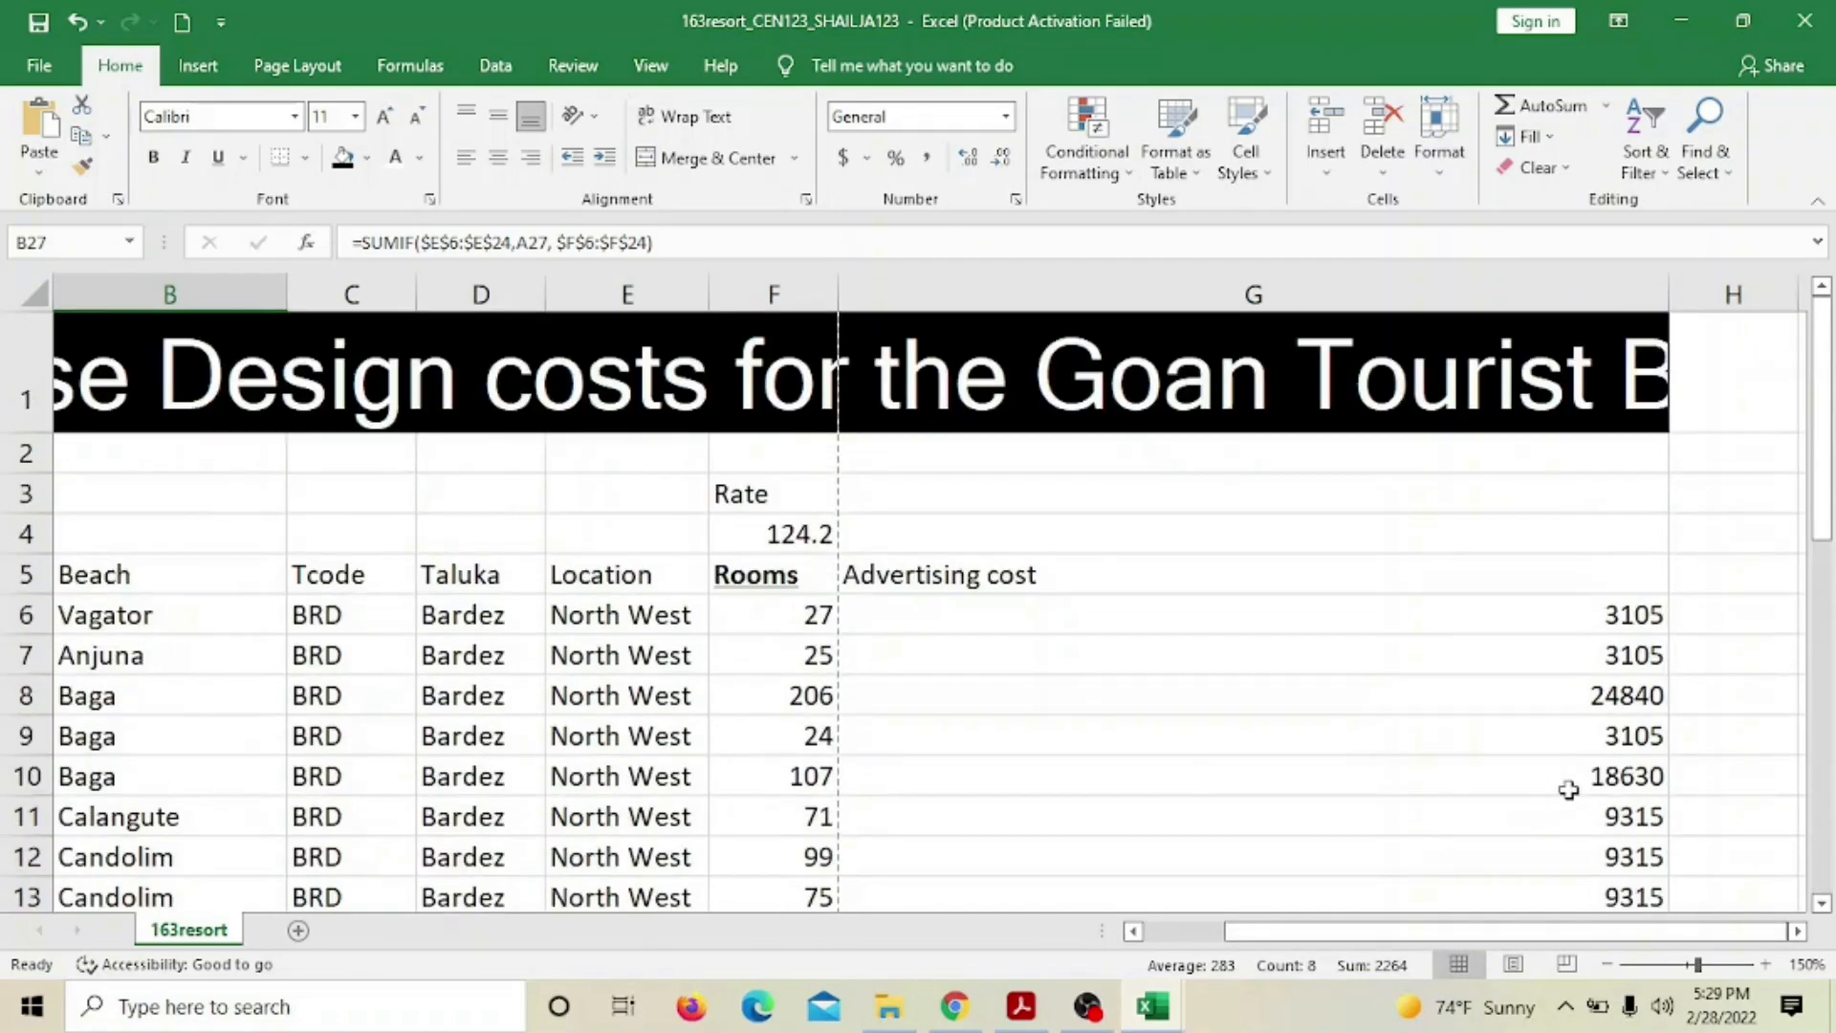
# Format rate cell F4 as Currency with the ₹ Hindi symbol, showing ₹124.20
pyautogui.click(768, 529)
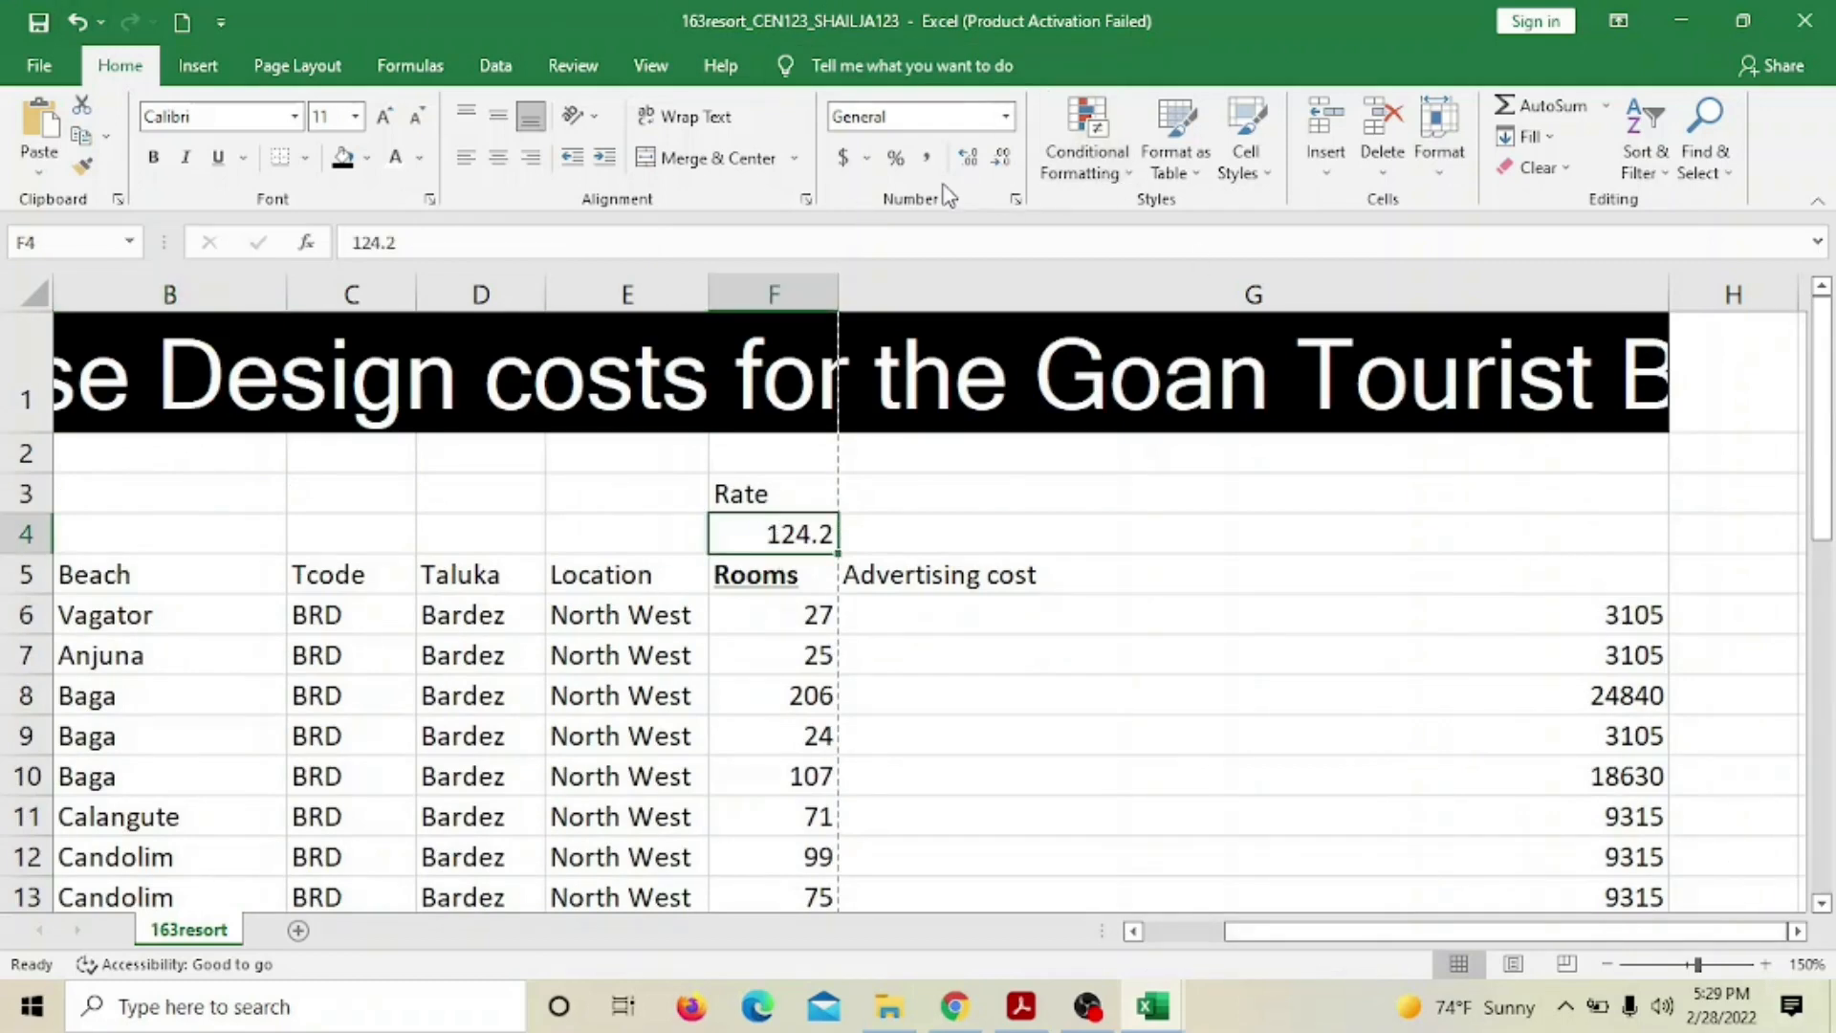
pyautogui.click(1006, 118)
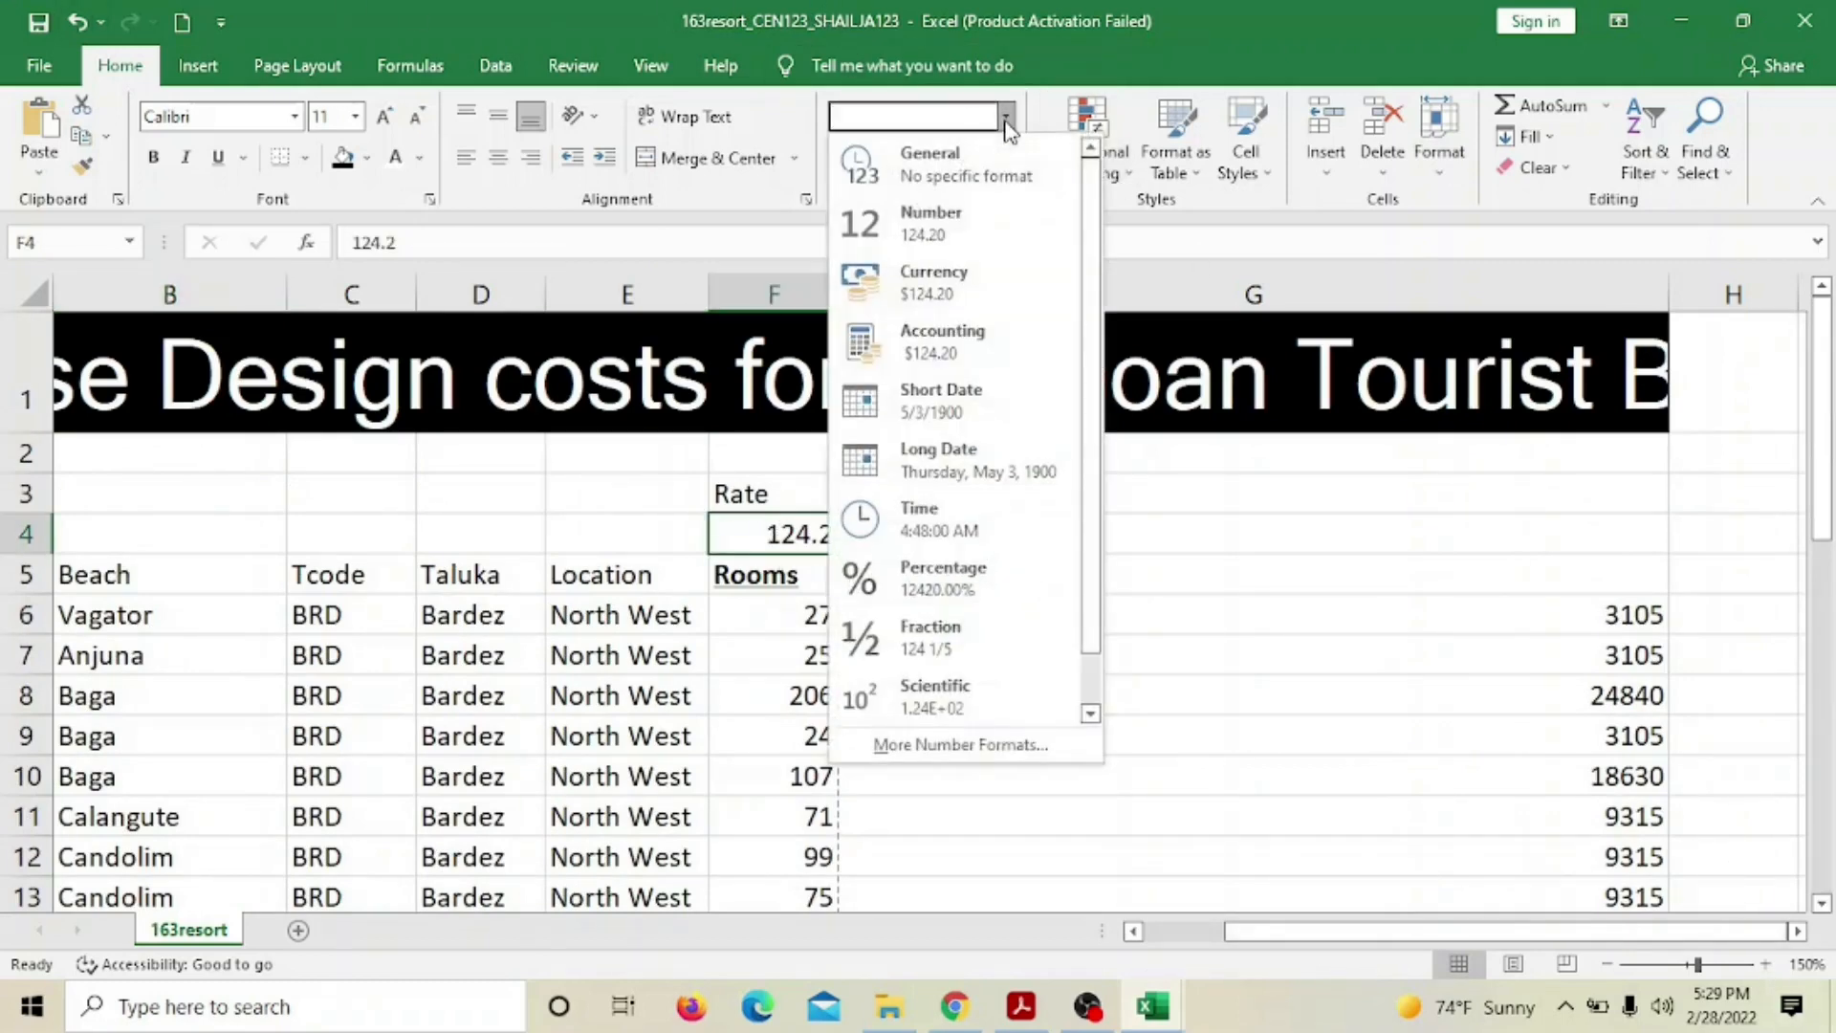
pyautogui.click(944, 285)
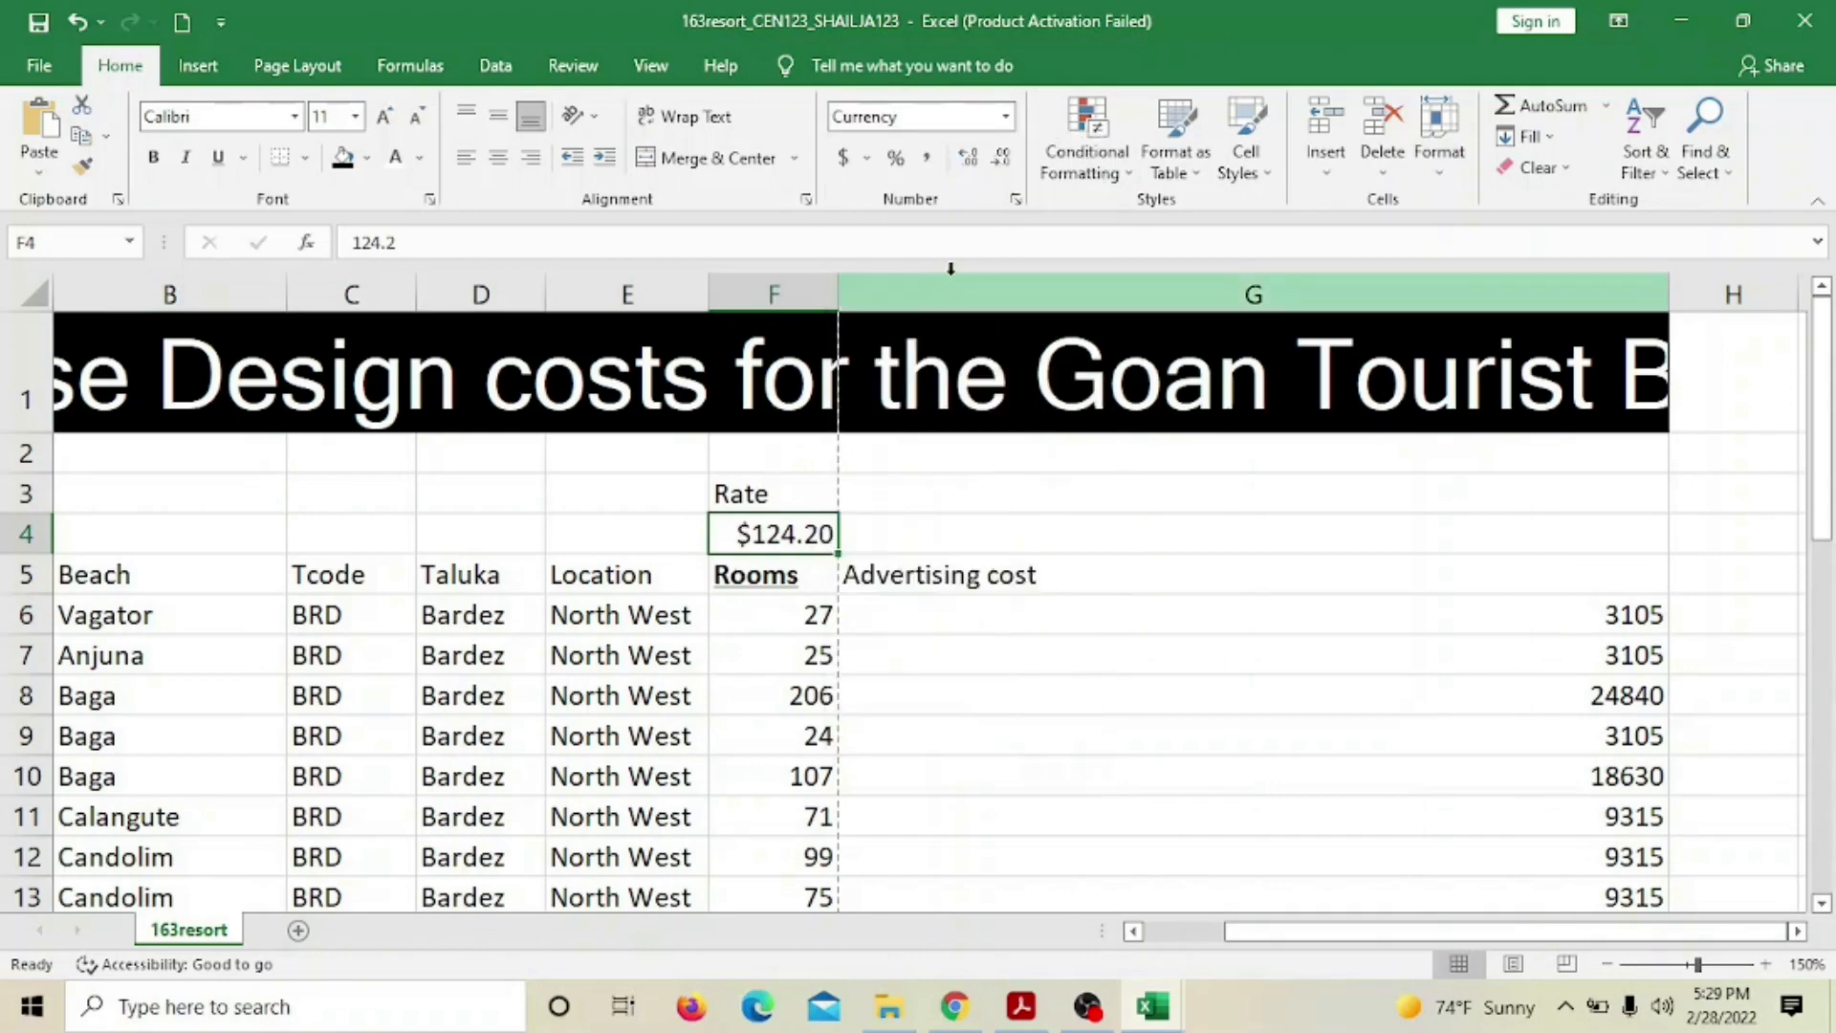
pyautogui.click(1015, 200)
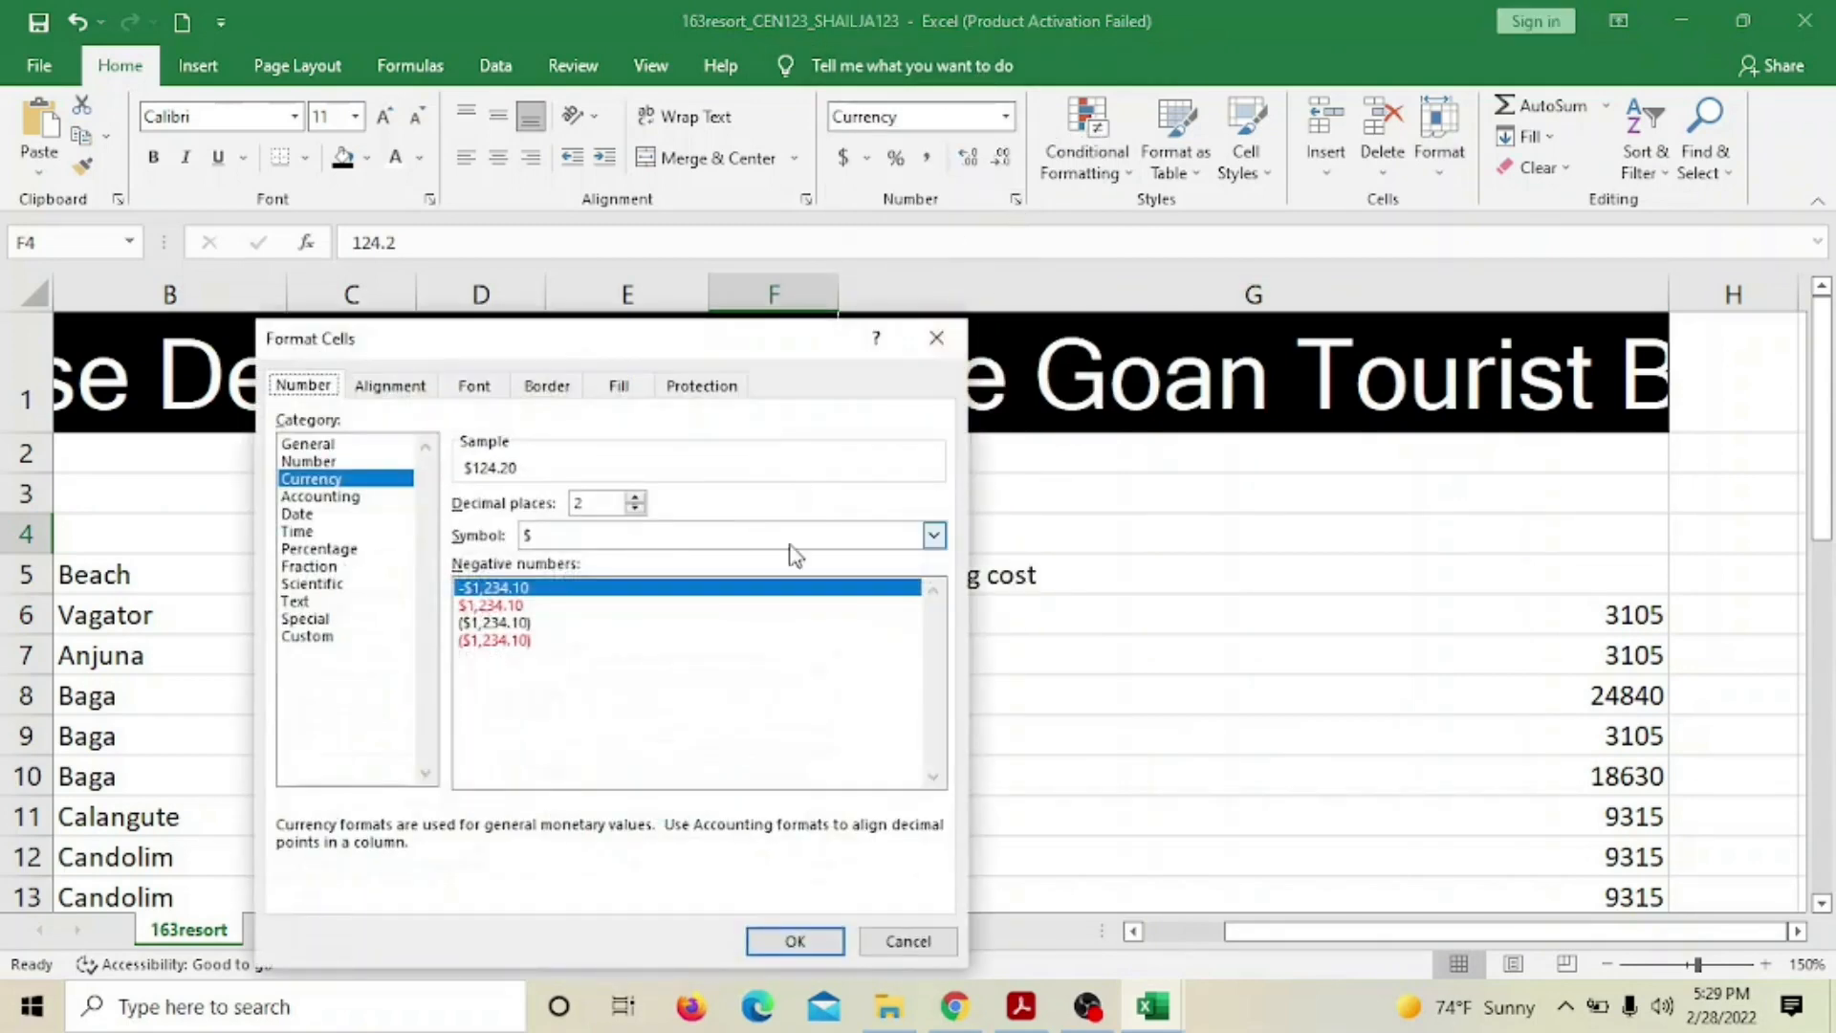
pyautogui.click(933, 535)
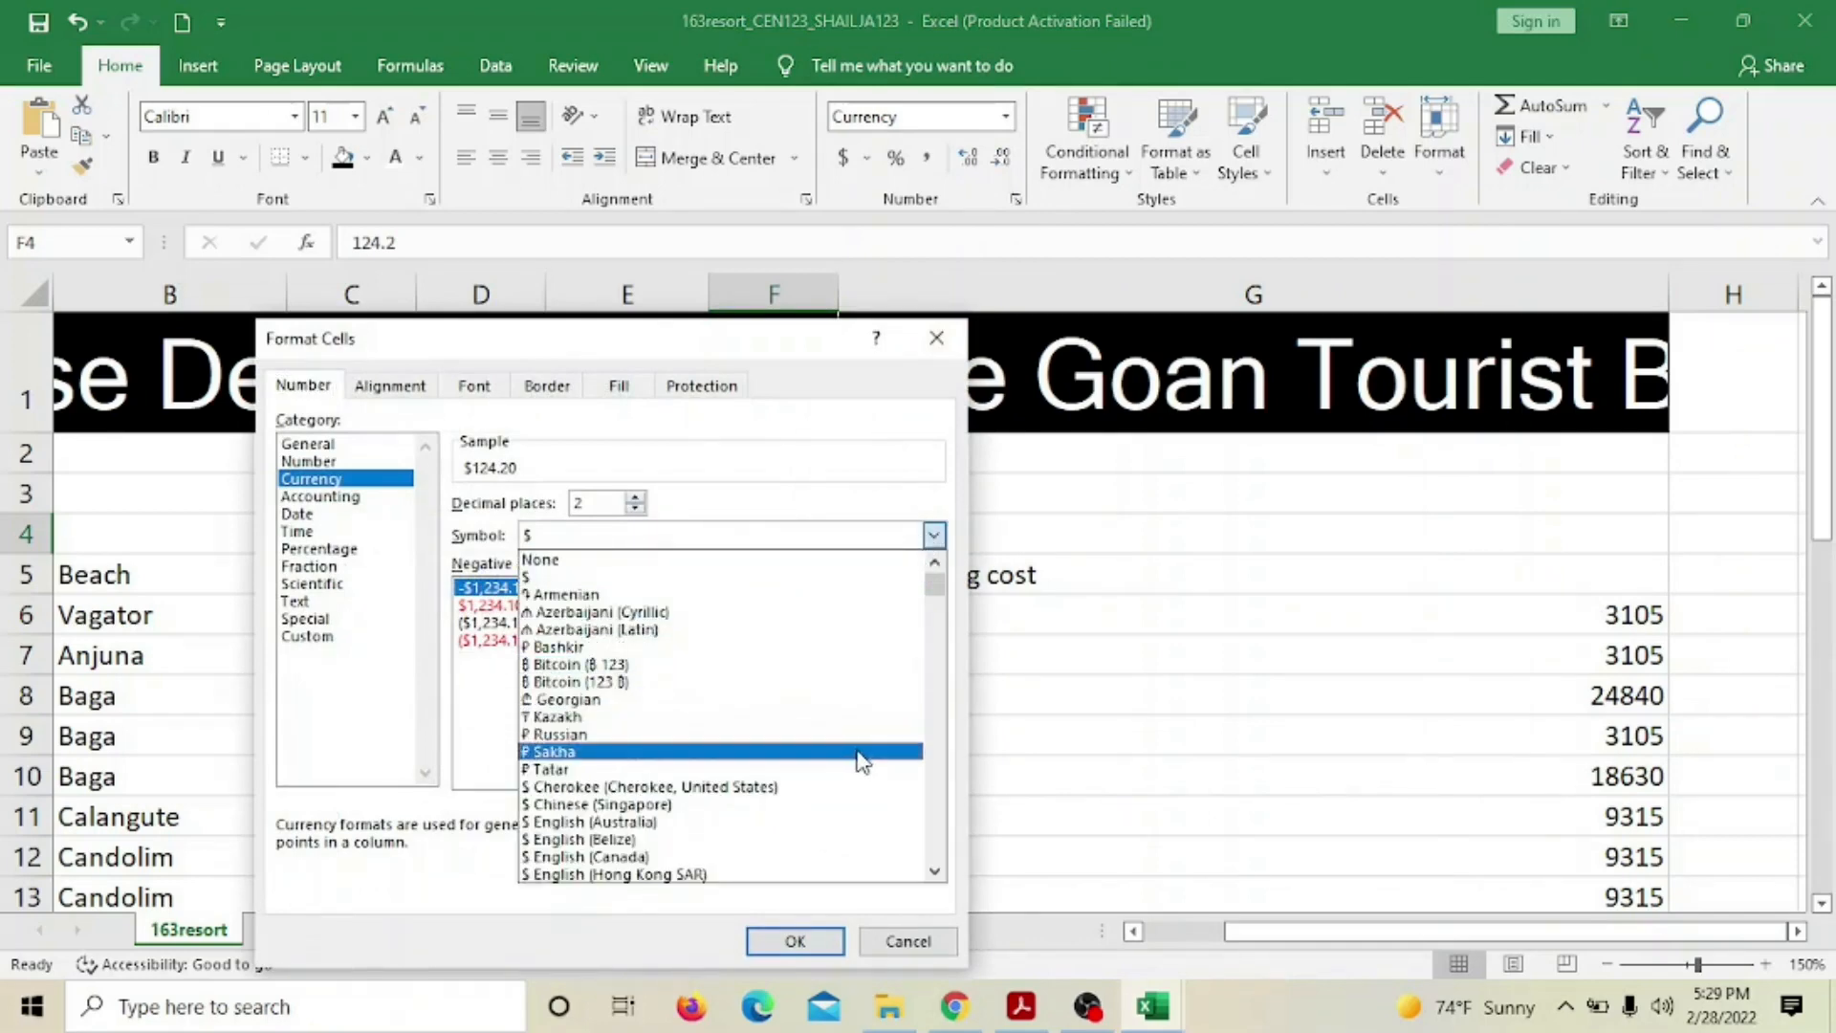
pyautogui.scroll(-2, 864, 755)
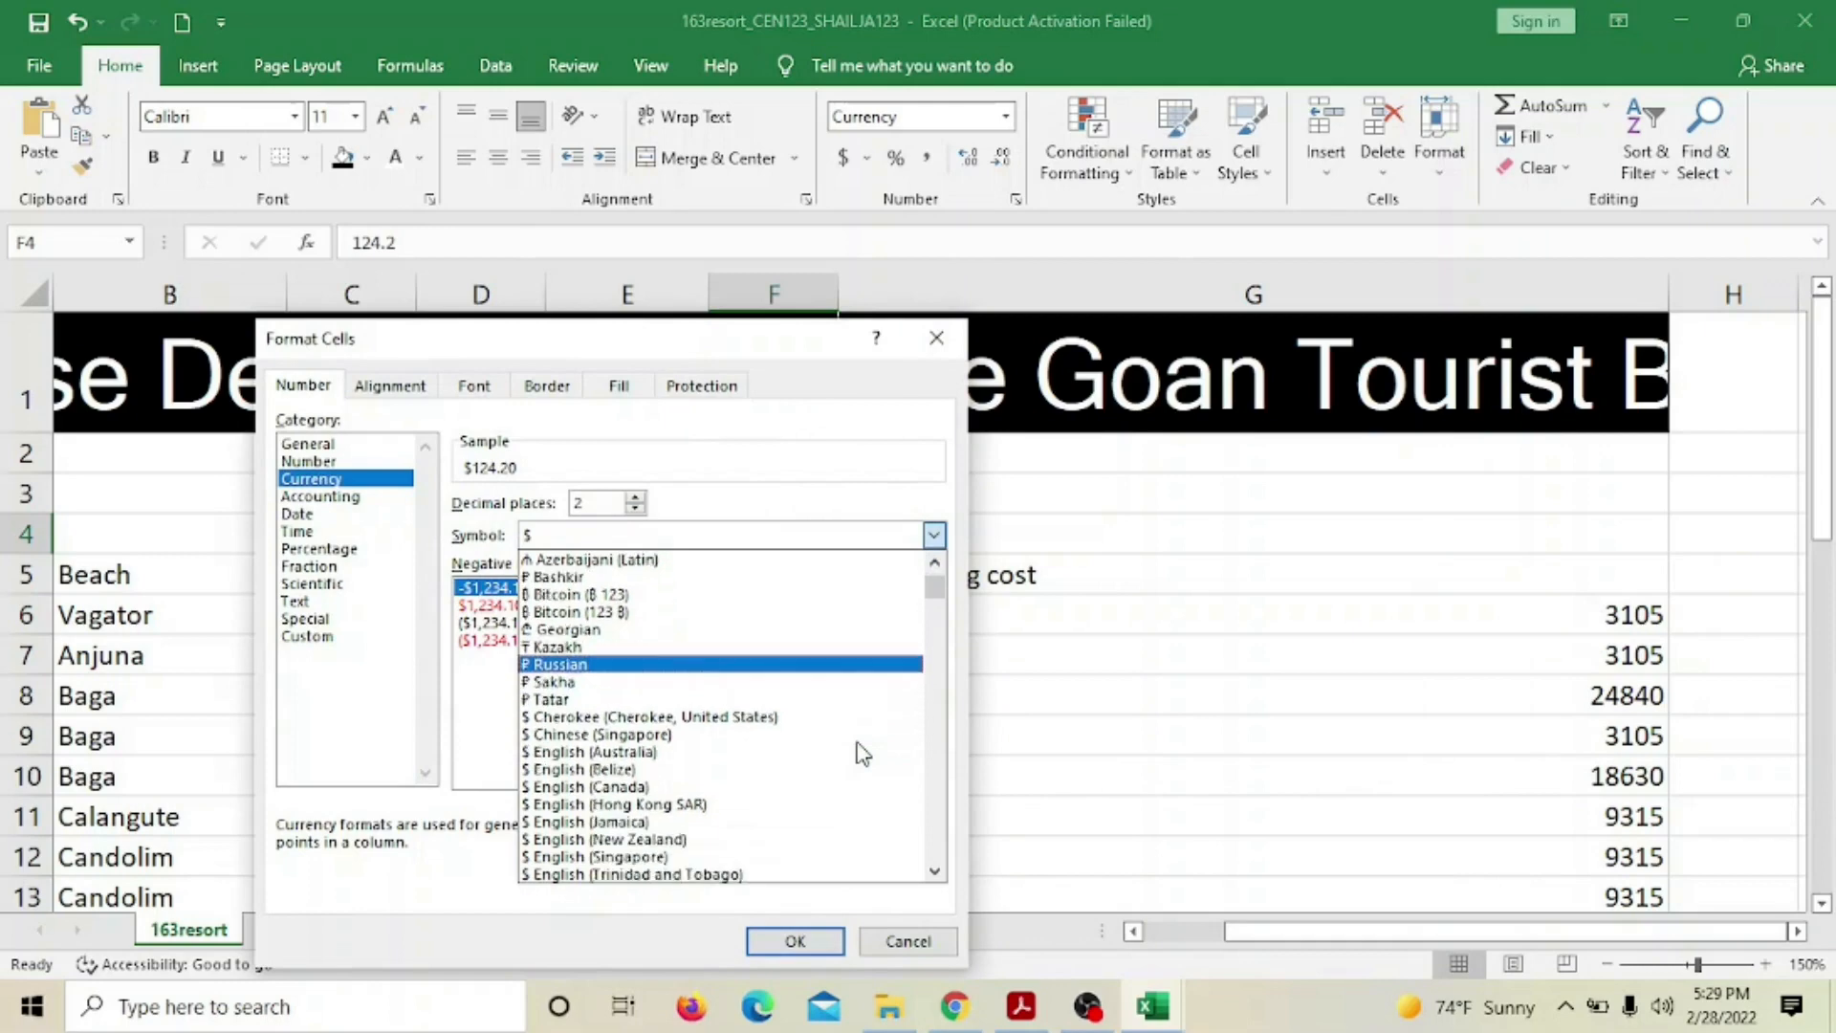
pyautogui.scroll(-7, 864, 751)
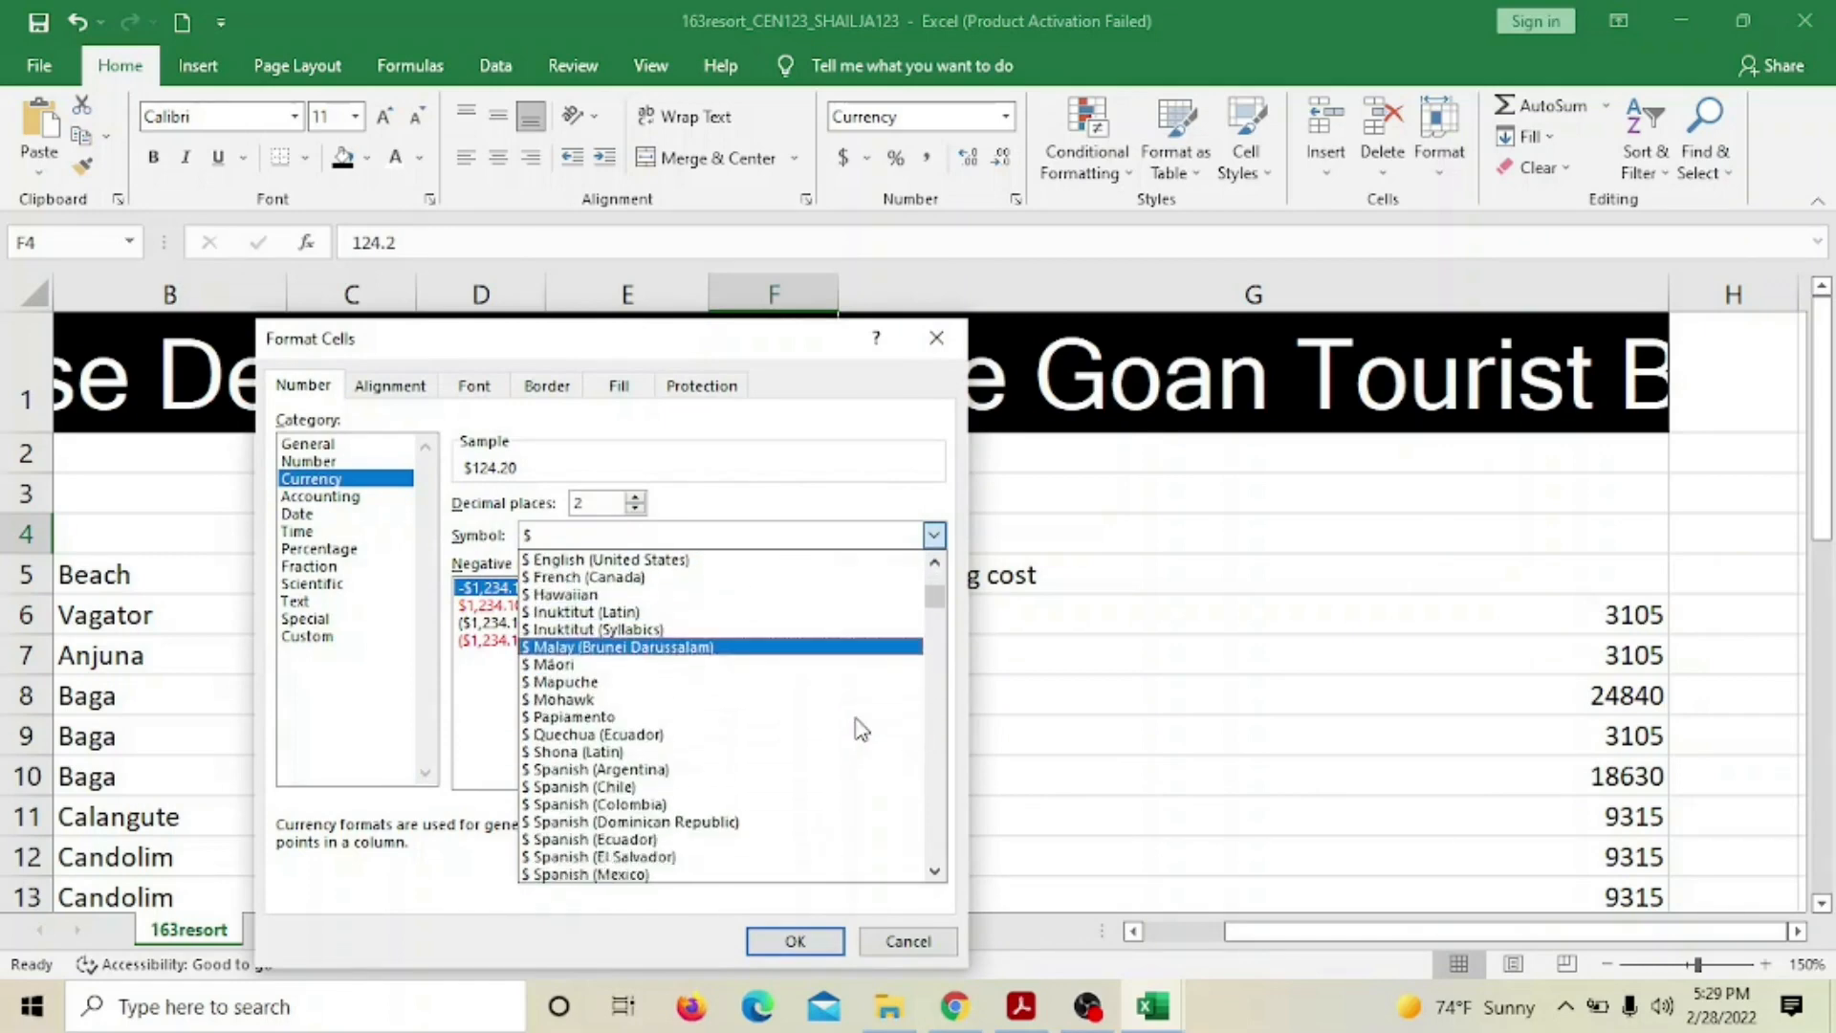
pyautogui.scroll(-3, 860, 725)
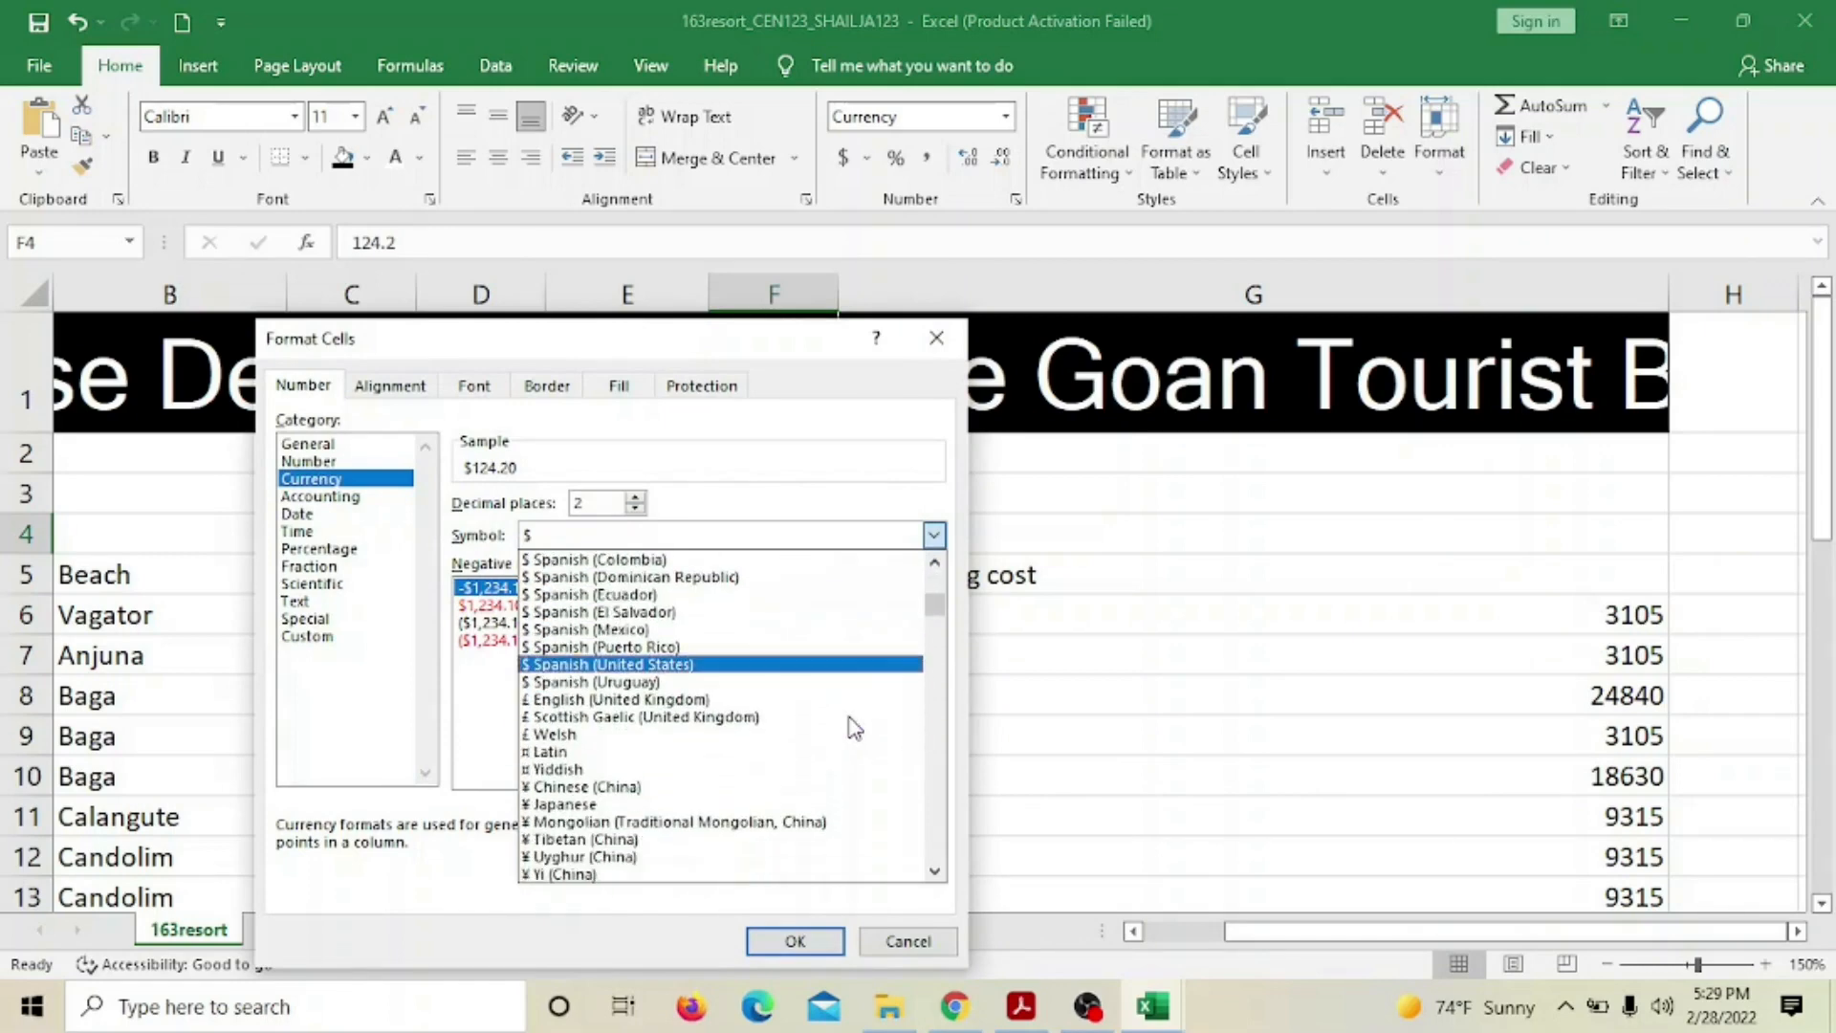
pyautogui.scroll(-2, 854, 726)
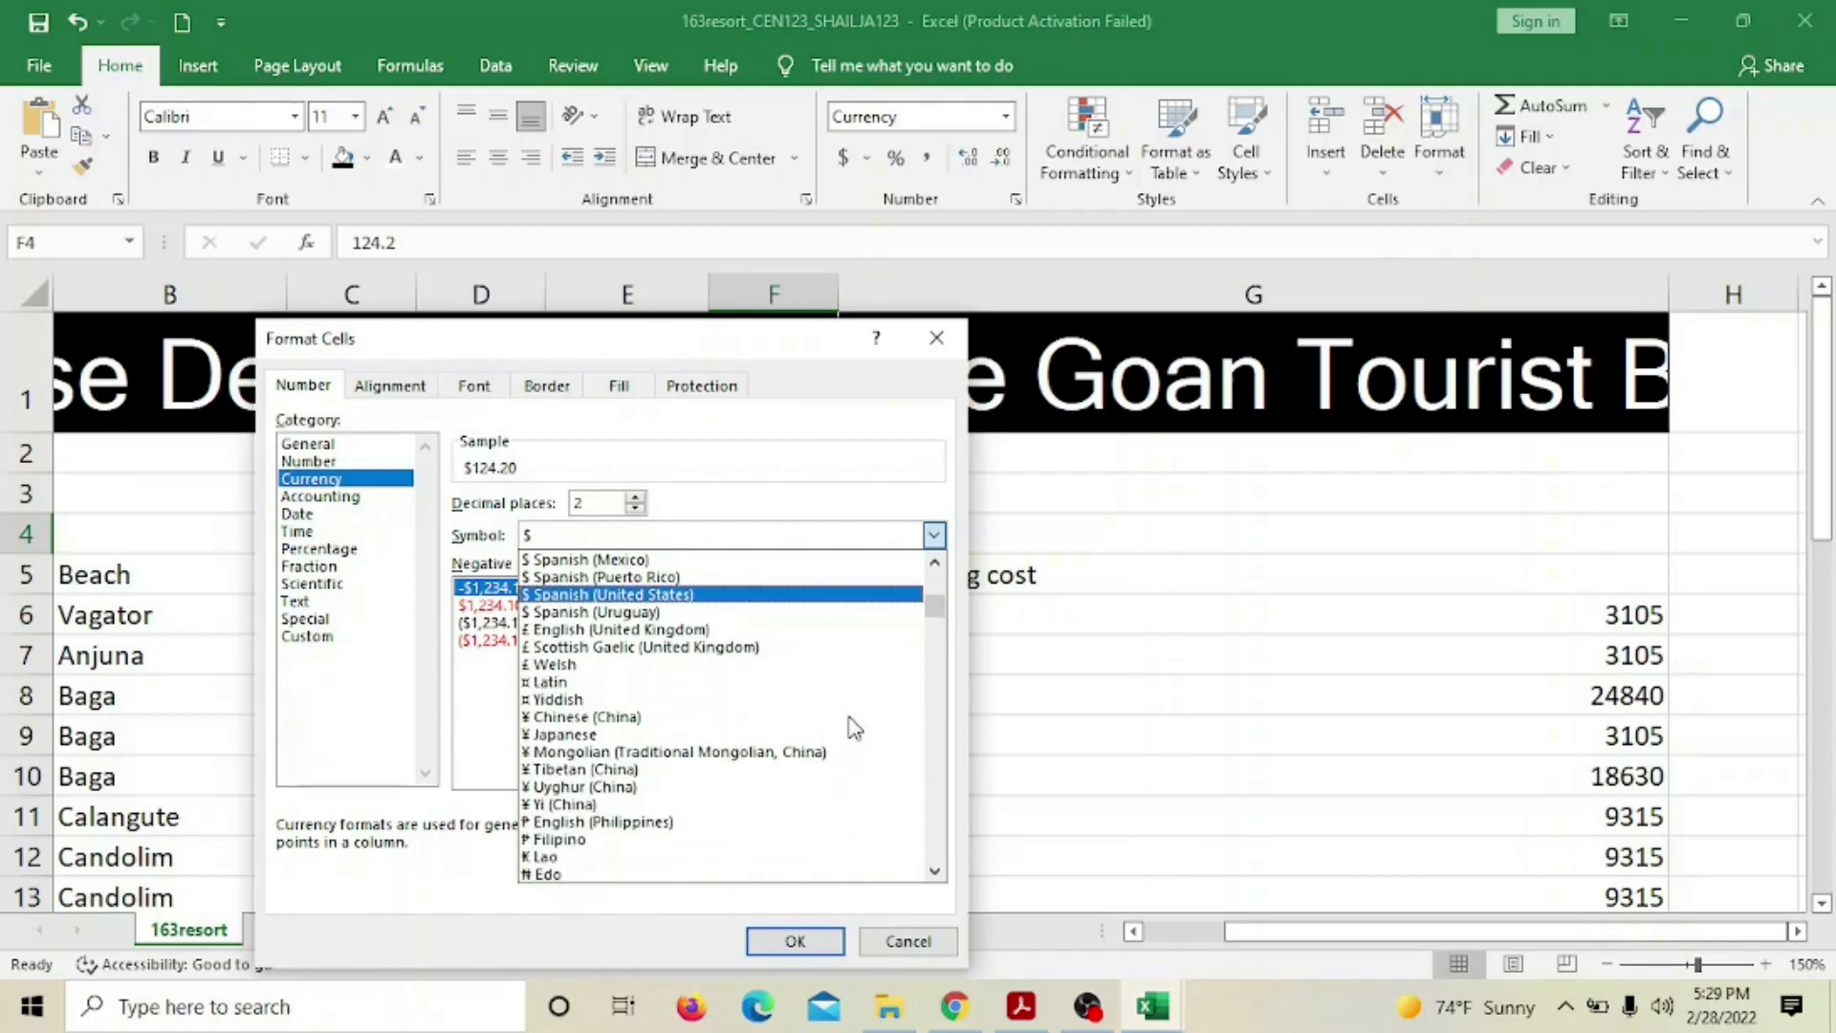
pyautogui.scroll(-3, 853, 726)
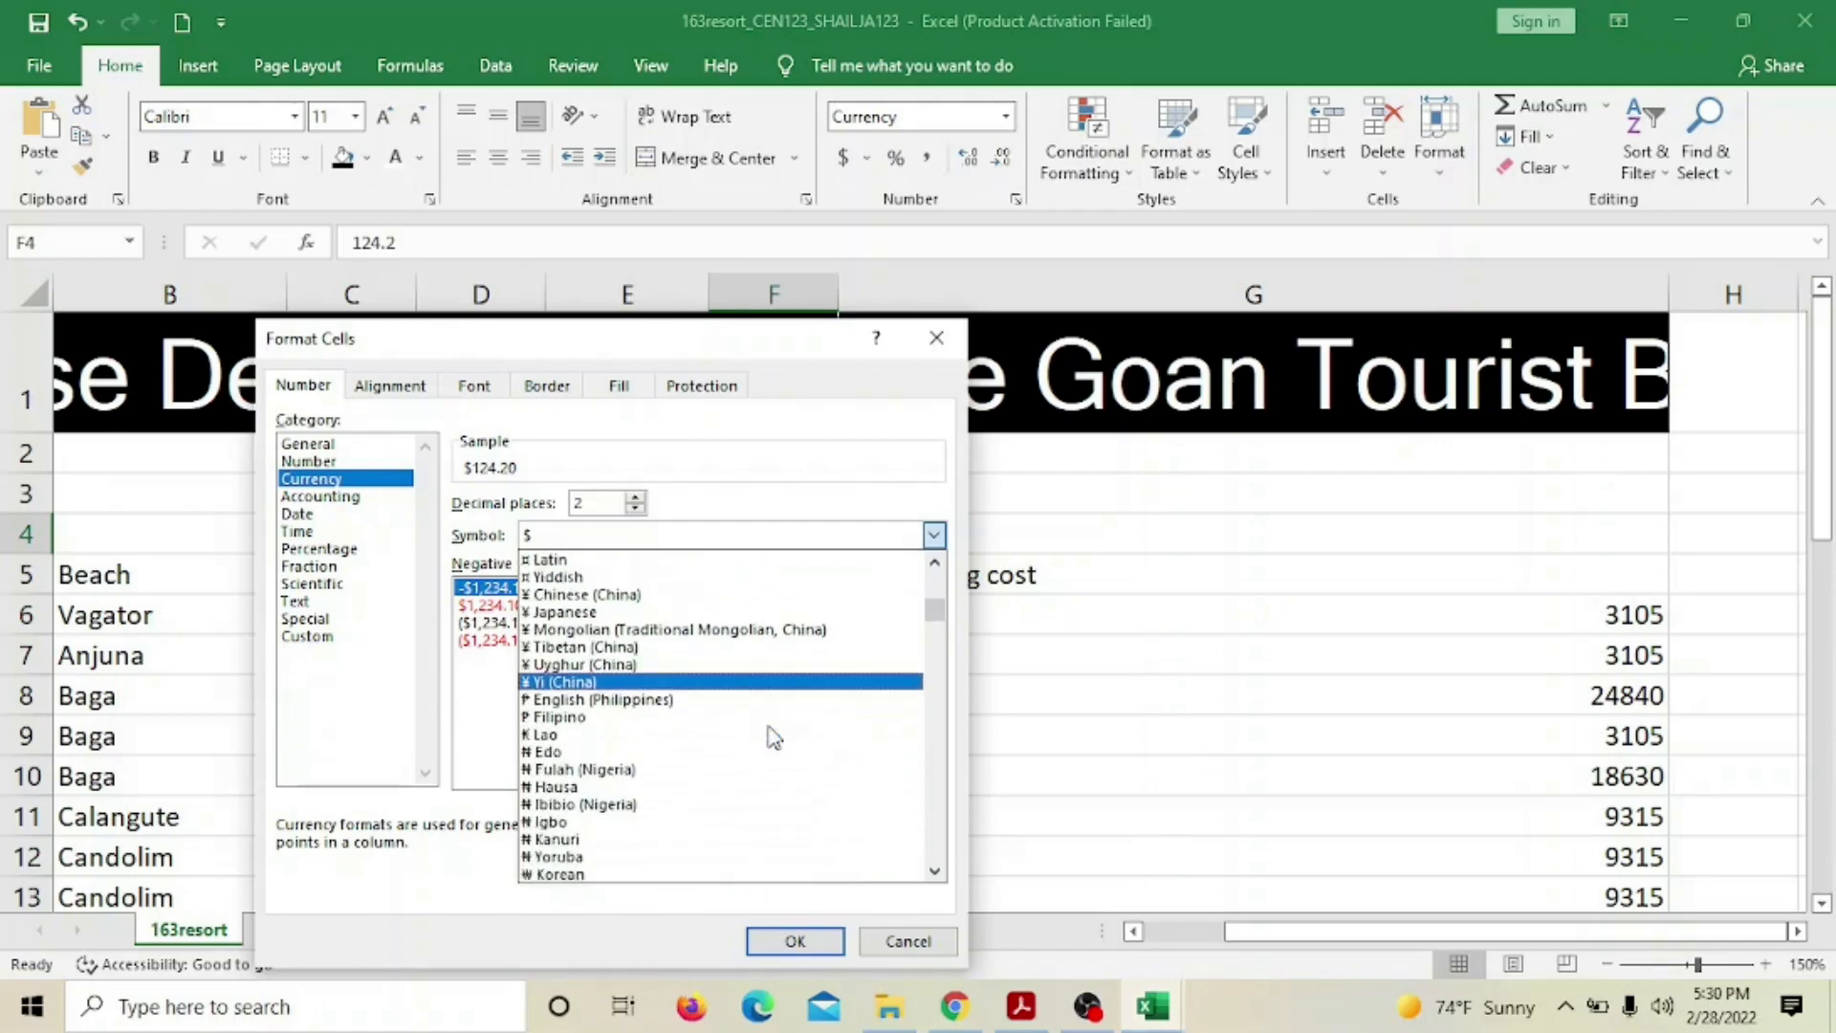
pyautogui.scroll(-4, 773, 737)
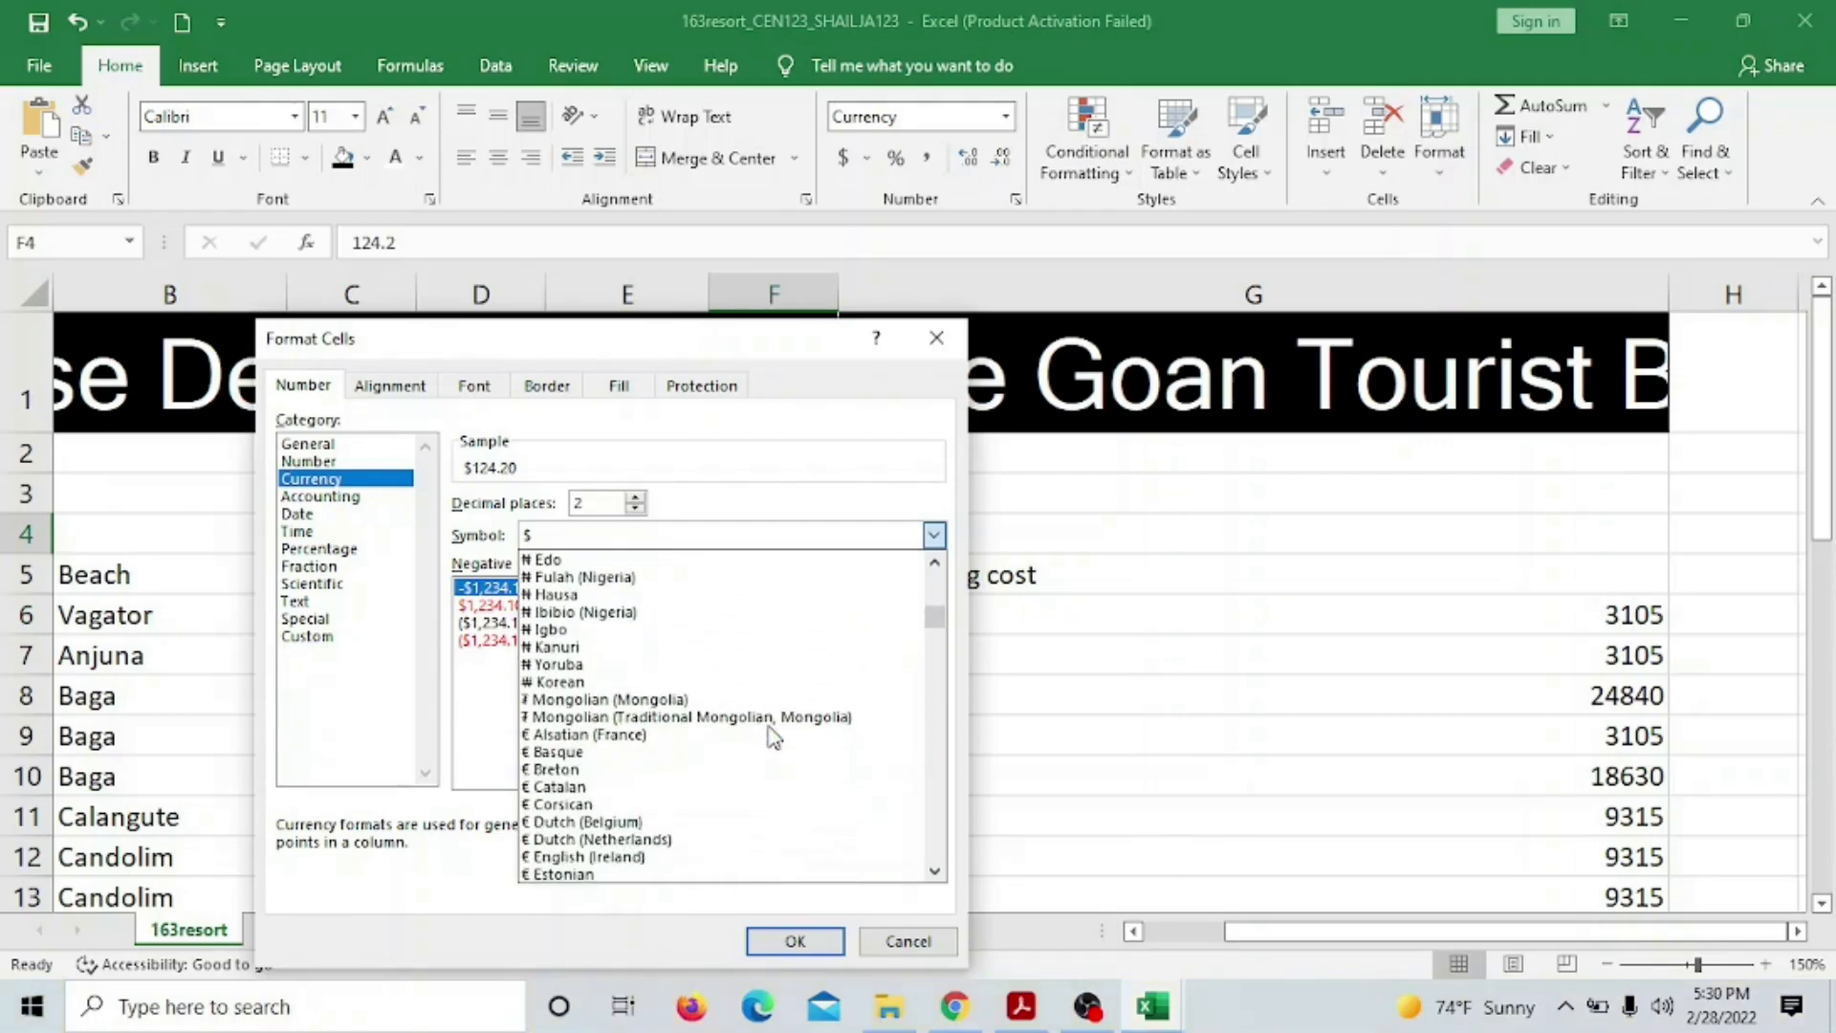
pyautogui.scroll(-7, 773, 736)
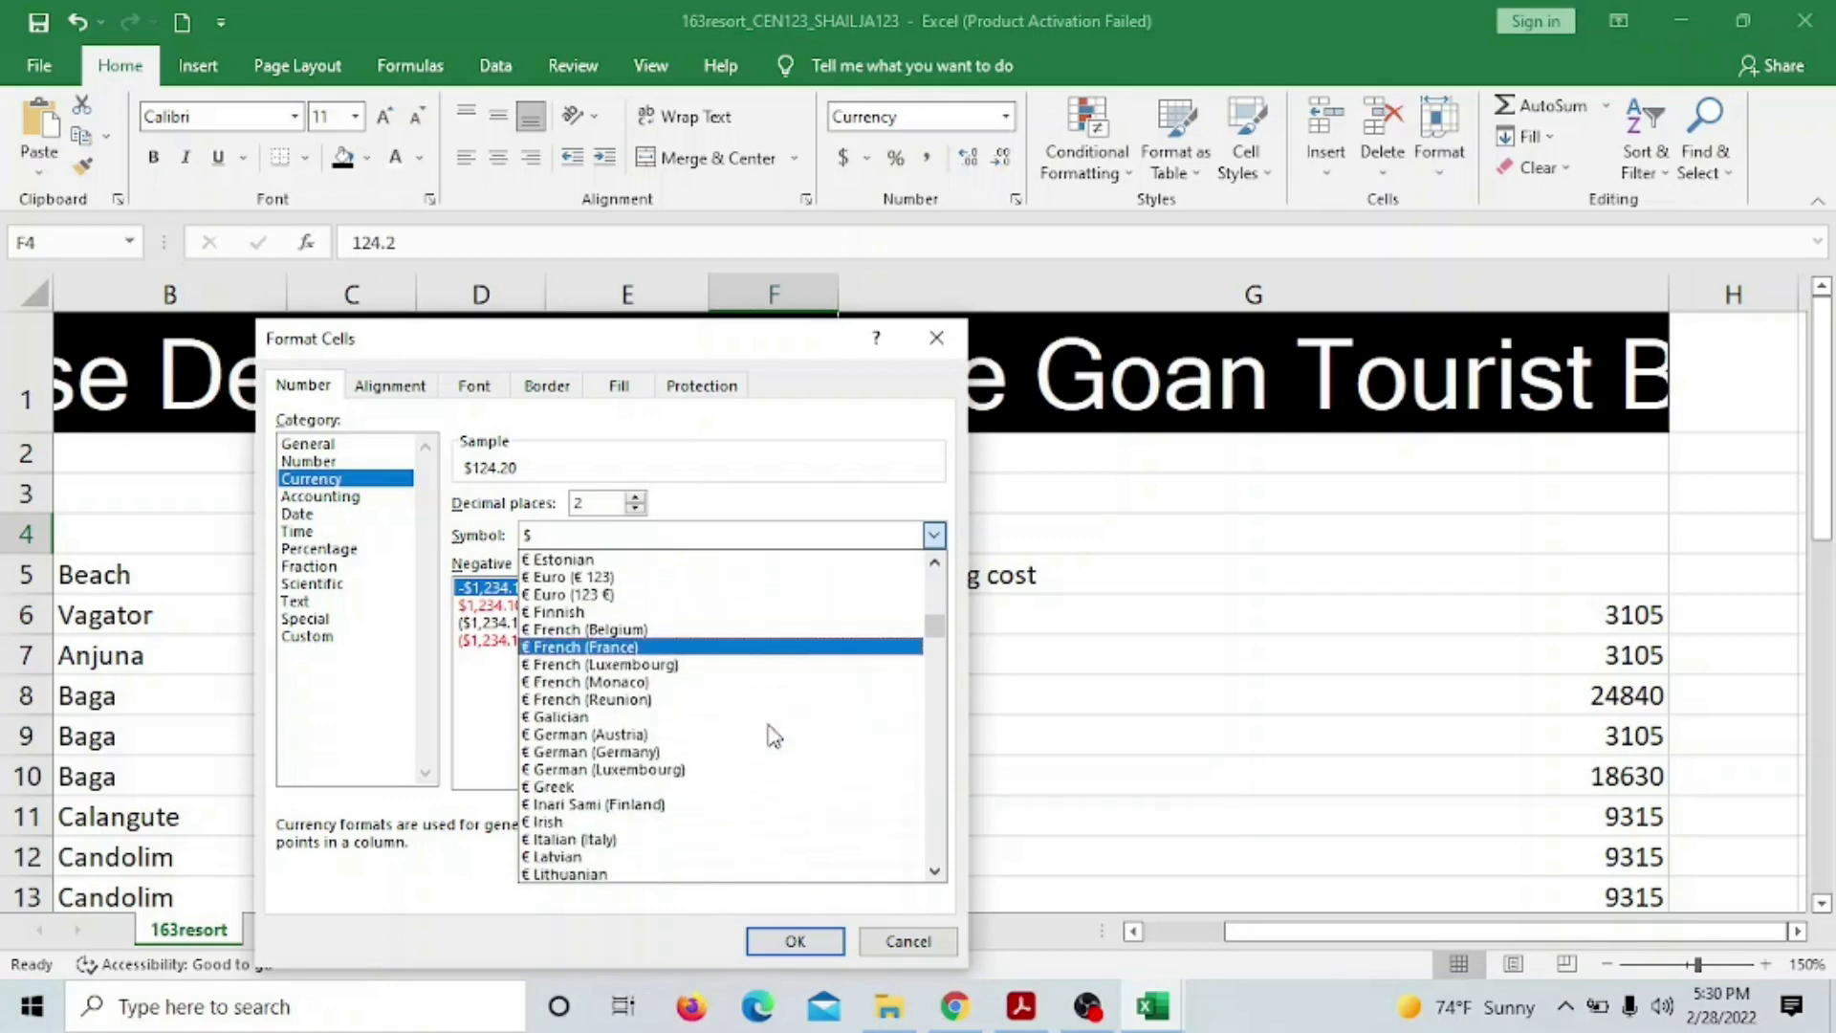
pyautogui.scroll(-8, 773, 736)
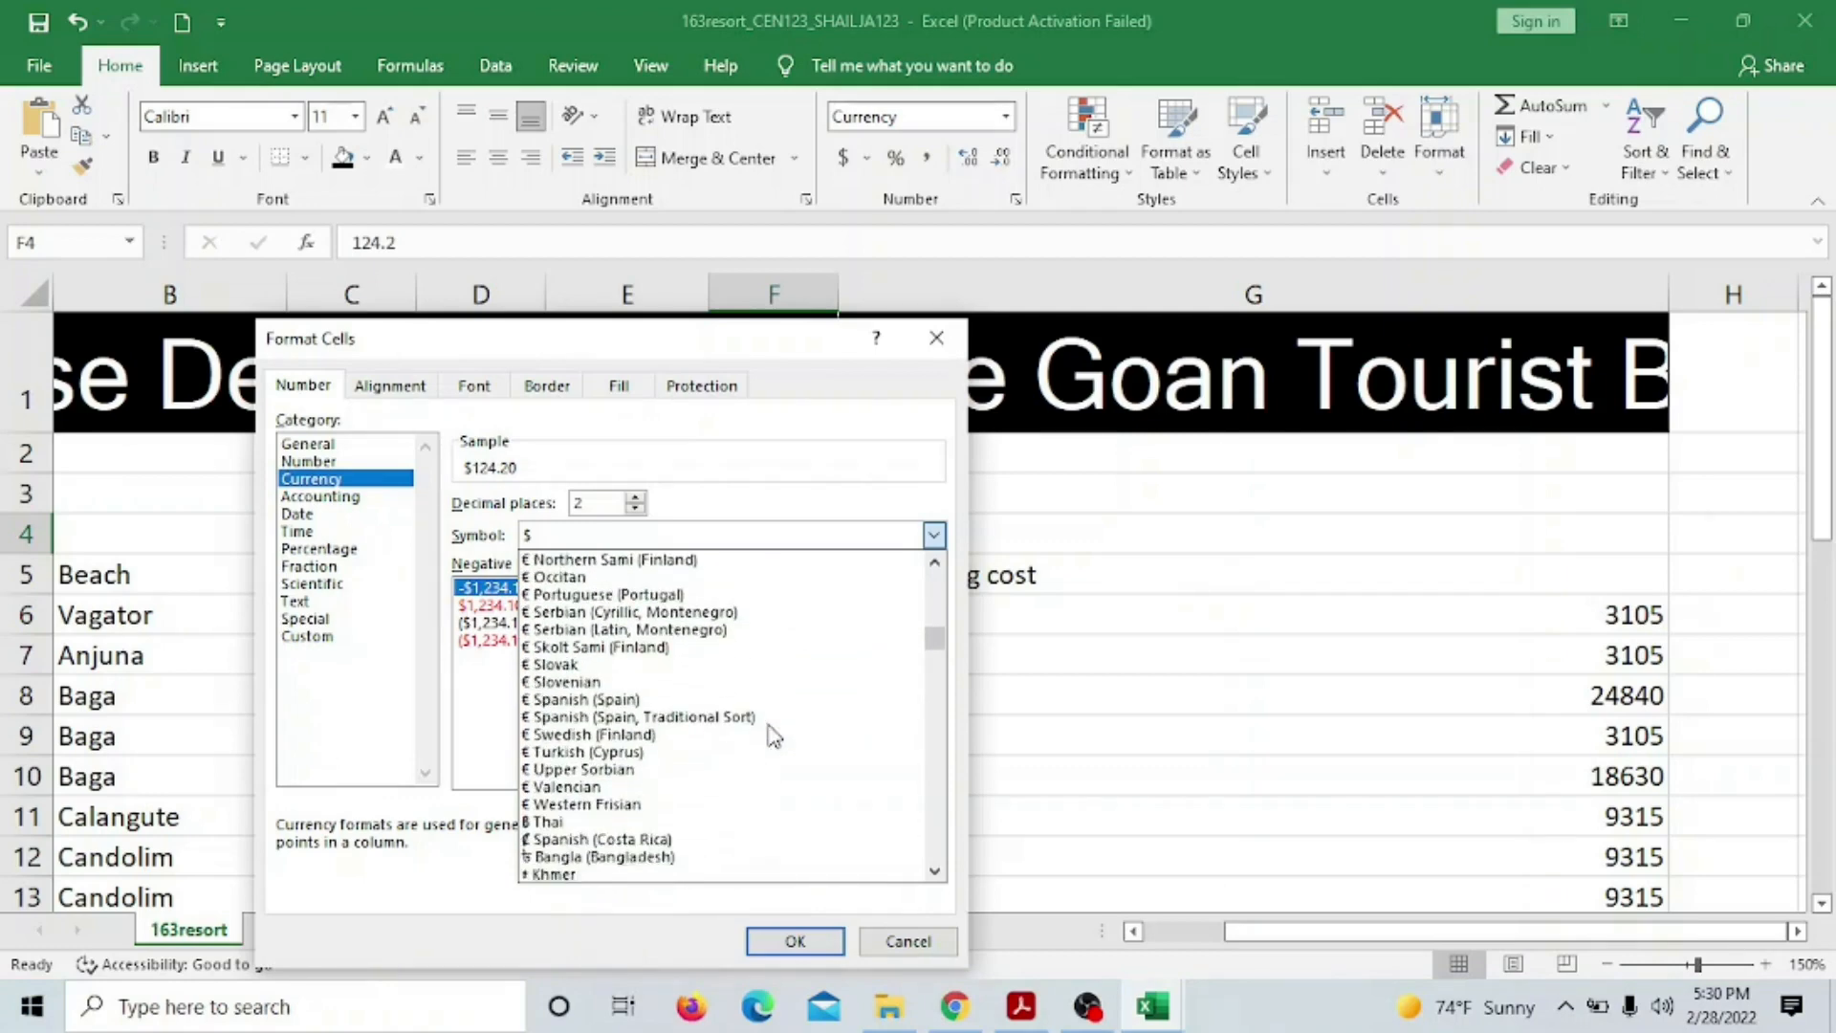
pyautogui.scroll(-2, 773, 737)
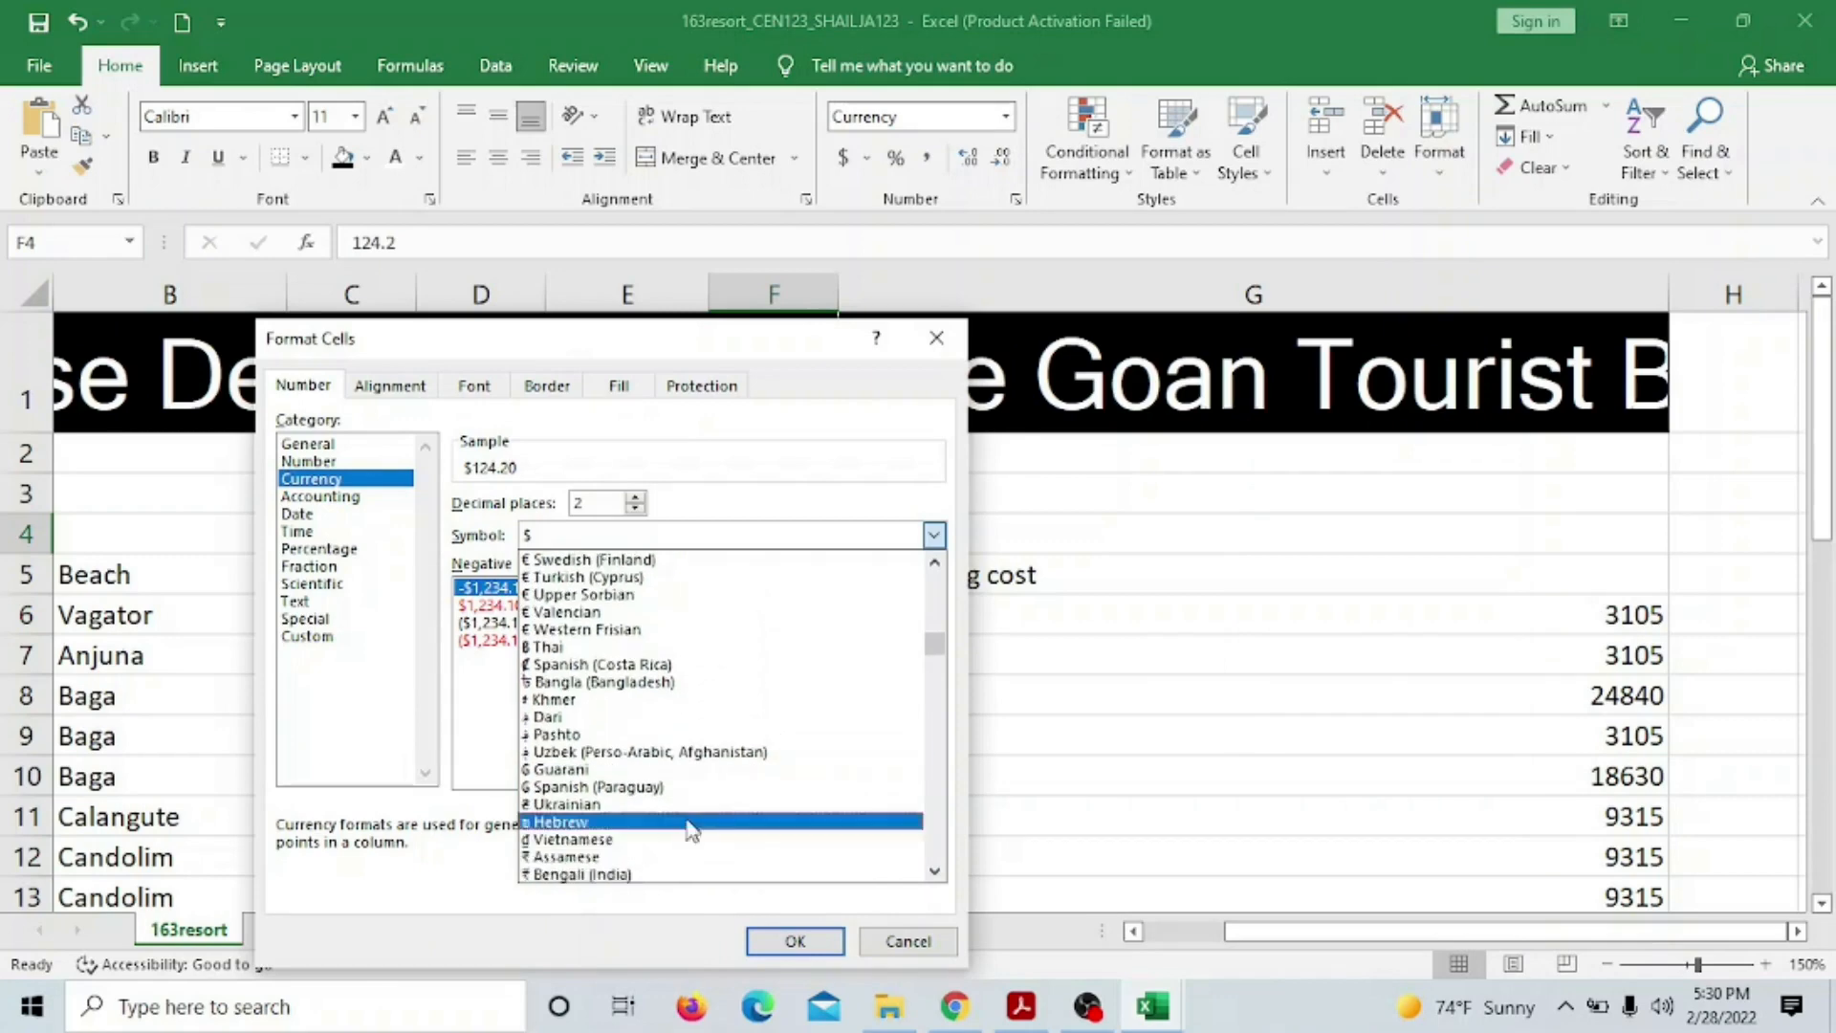
pyautogui.scroll(-1, 669, 779)
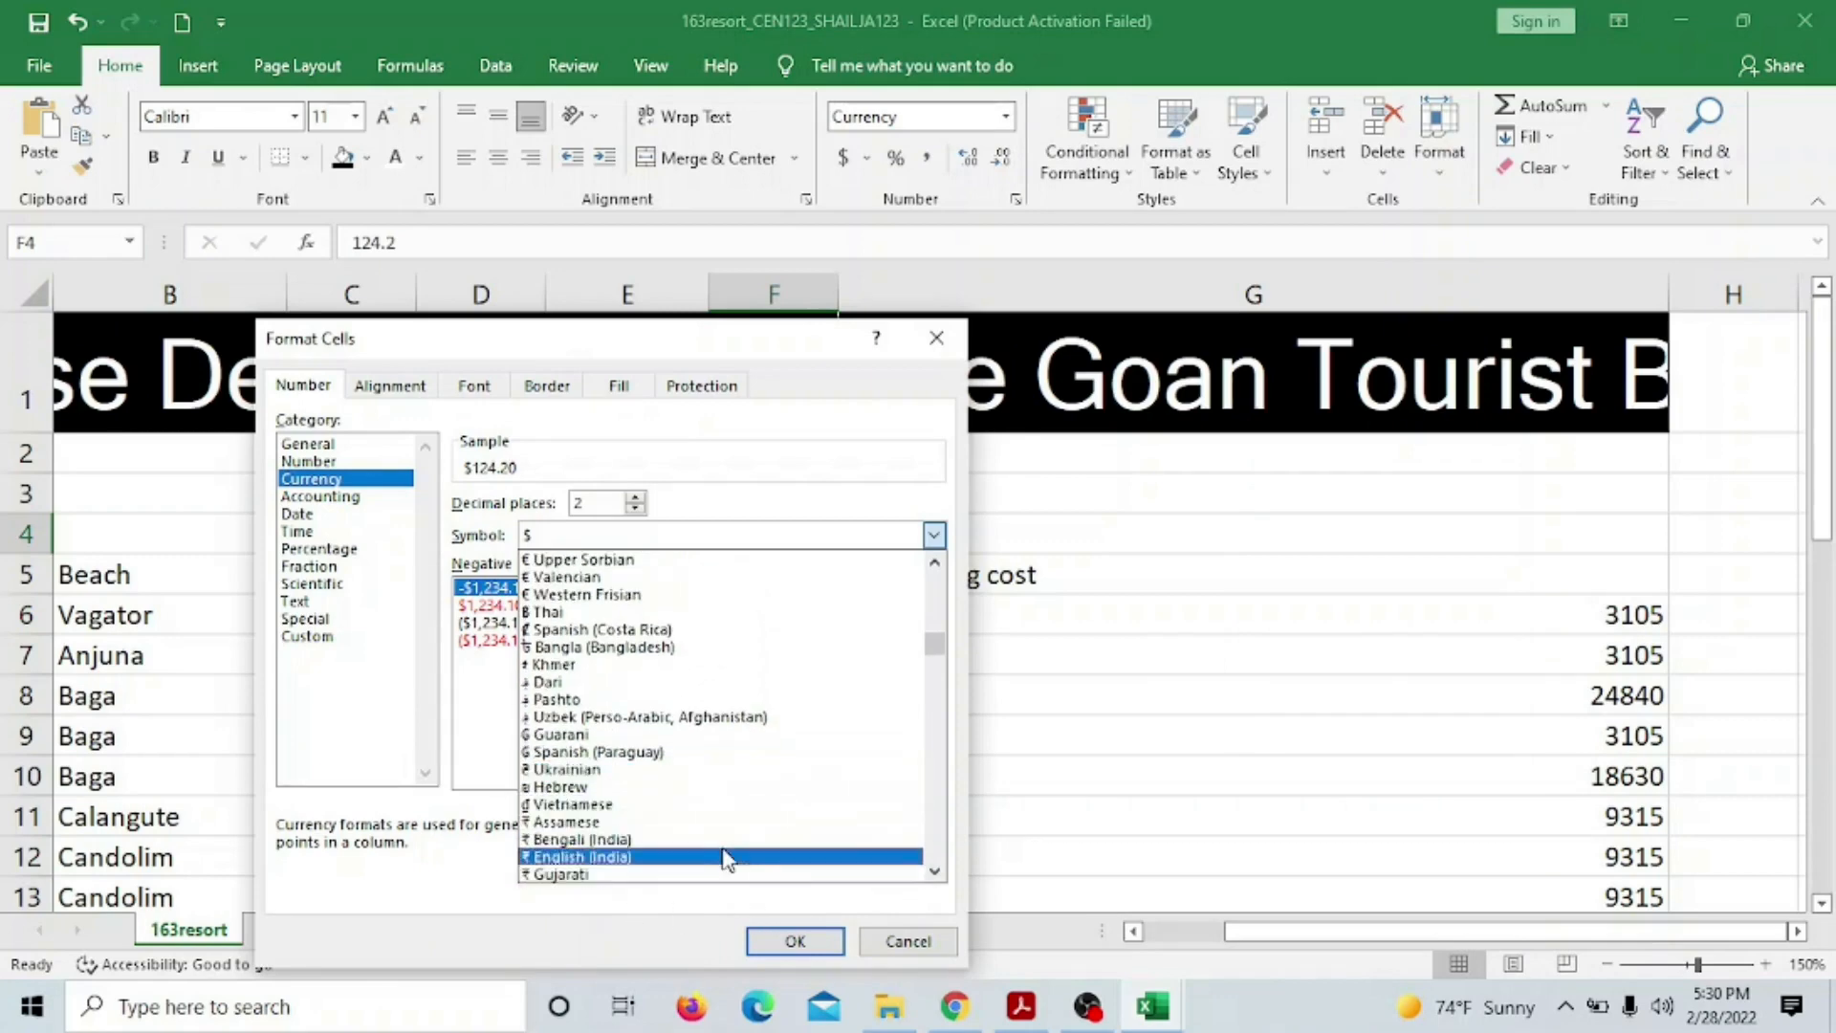
pyautogui.scroll(-1, 735, 846)
pyautogui.scroll(-1, 685, 842)
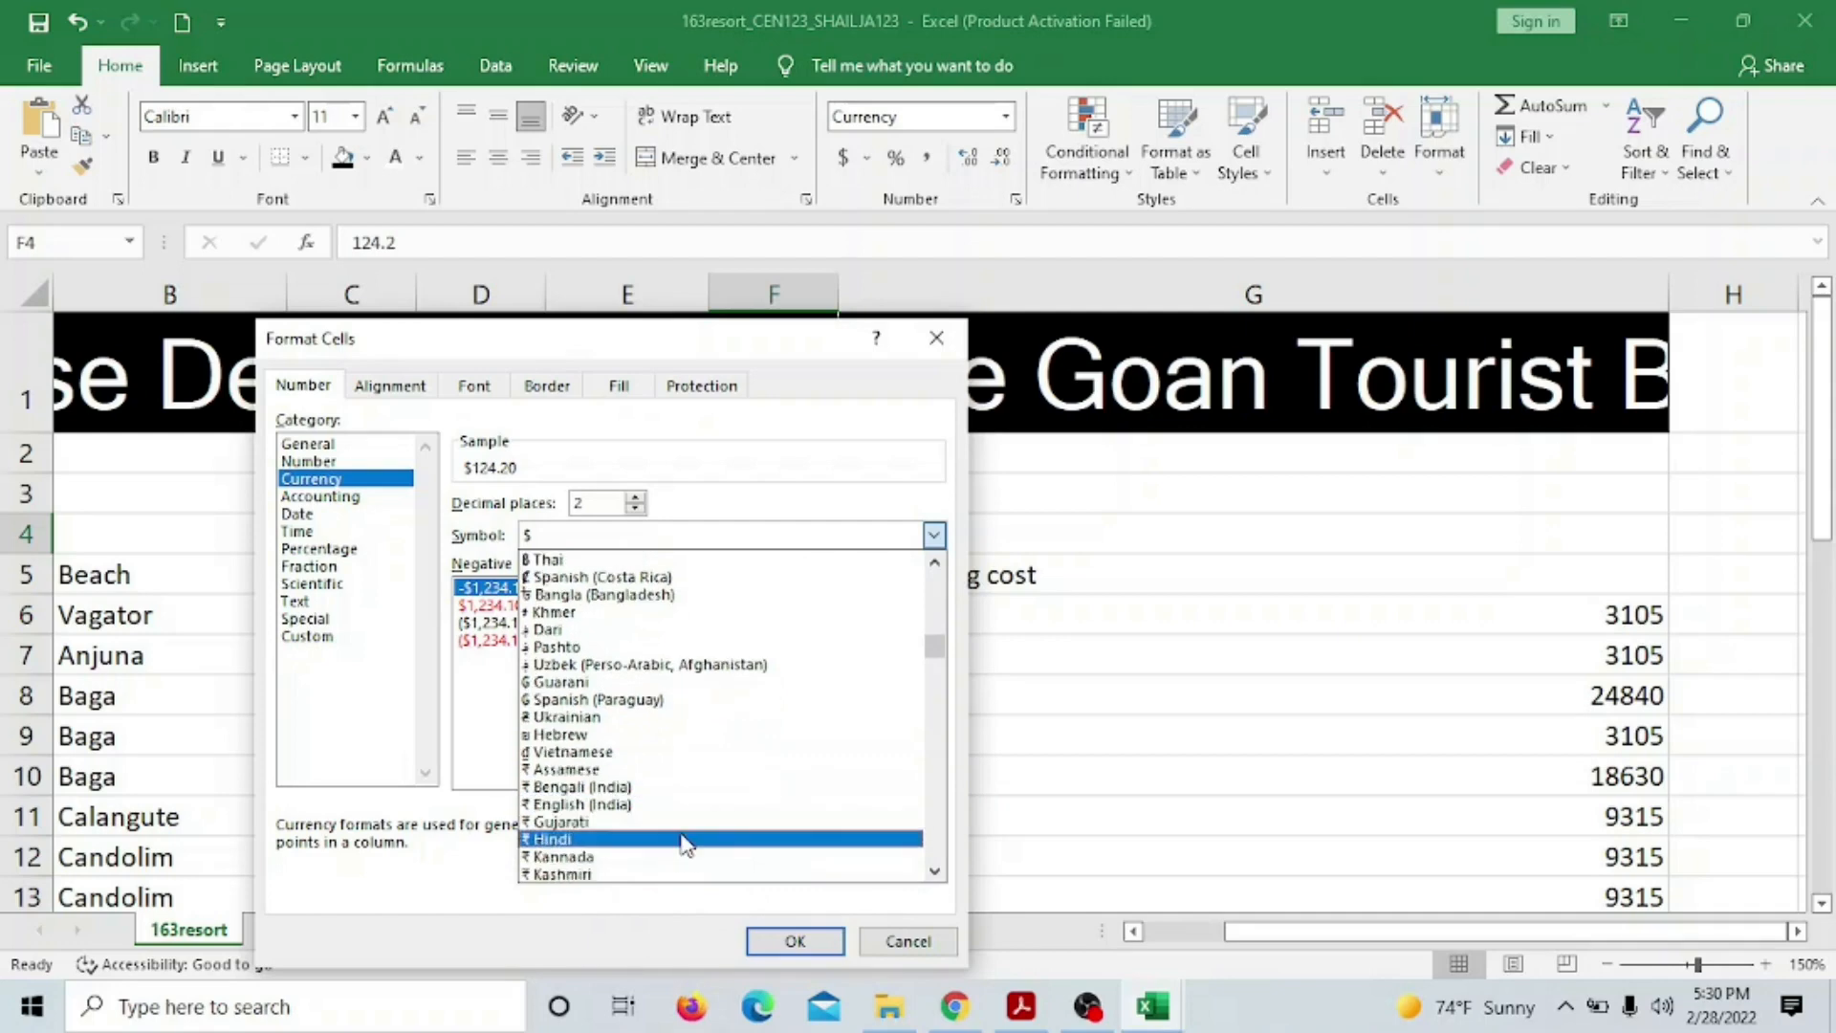
pyautogui.click(683, 840)
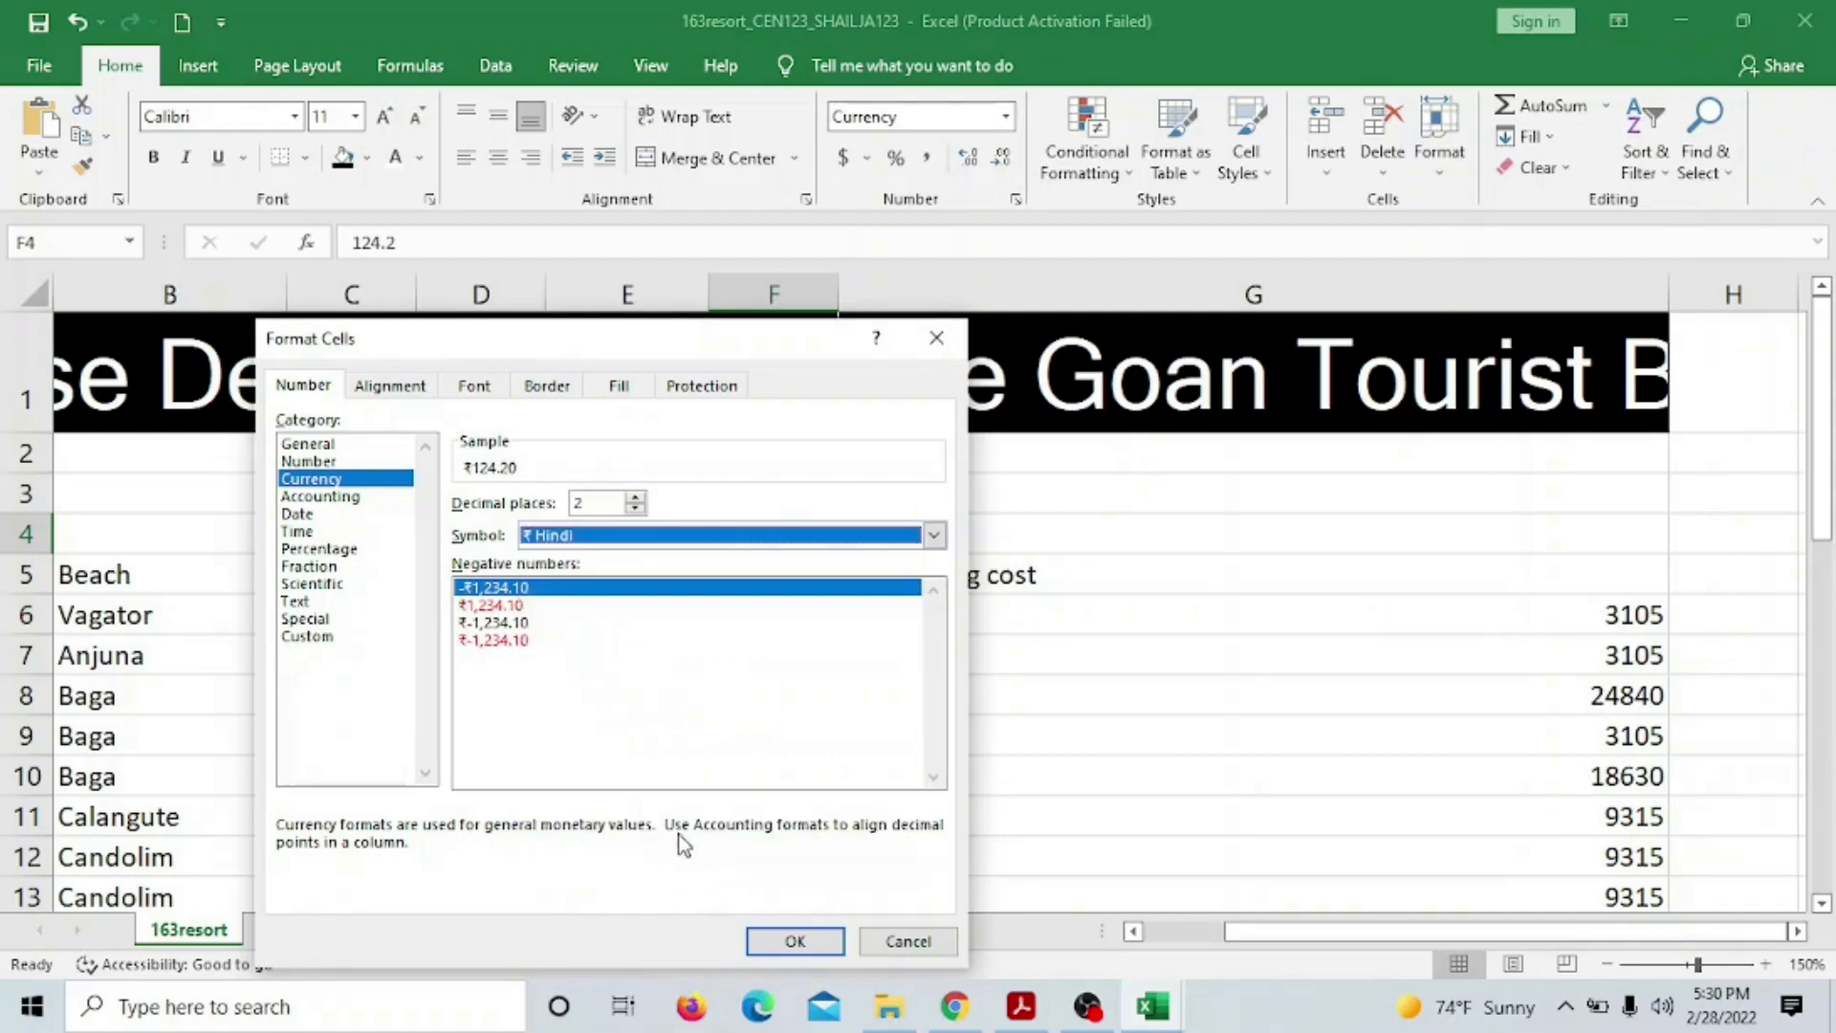
pyautogui.click(795, 941)
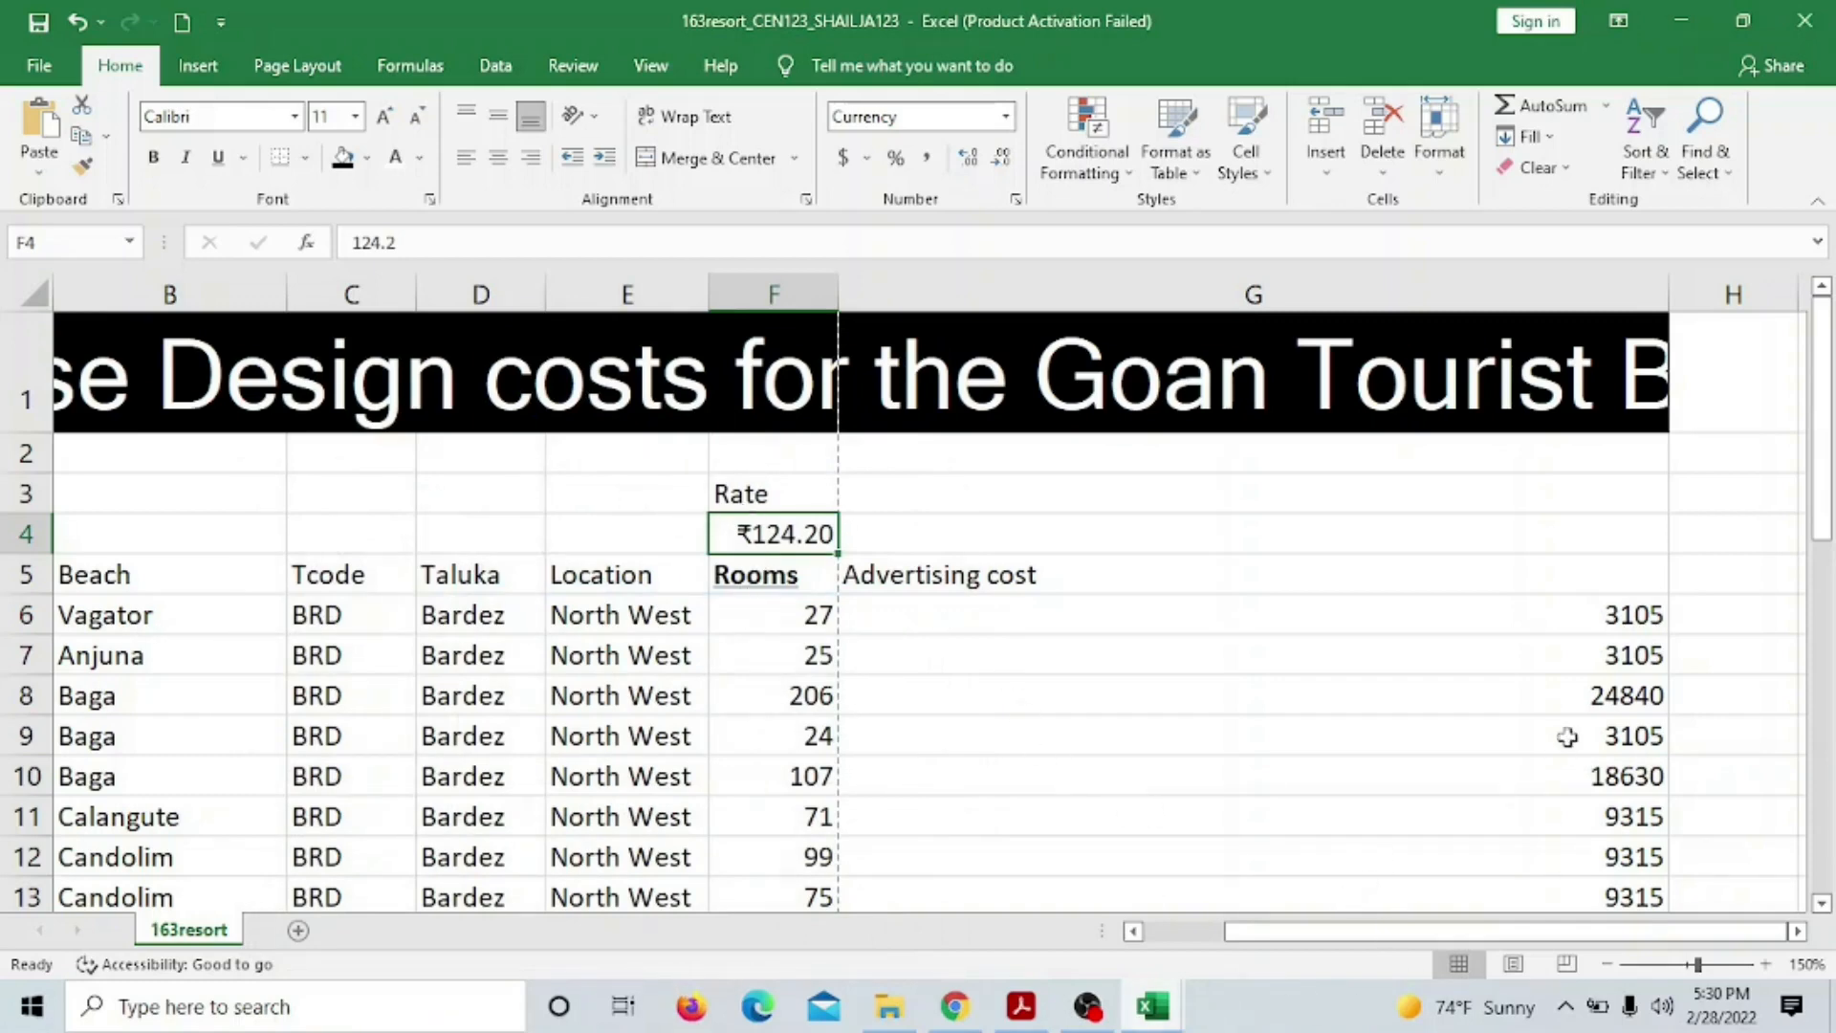
# Format advertising costs G6:G24 as Currency with the ₹ Hindi symbol and two decimals
pyautogui.moveTo(1538, 613); pyautogui.dragTo(1533, 856)
pyautogui.moveTo(1527, 946); pyautogui.dragTo(1508, 805)
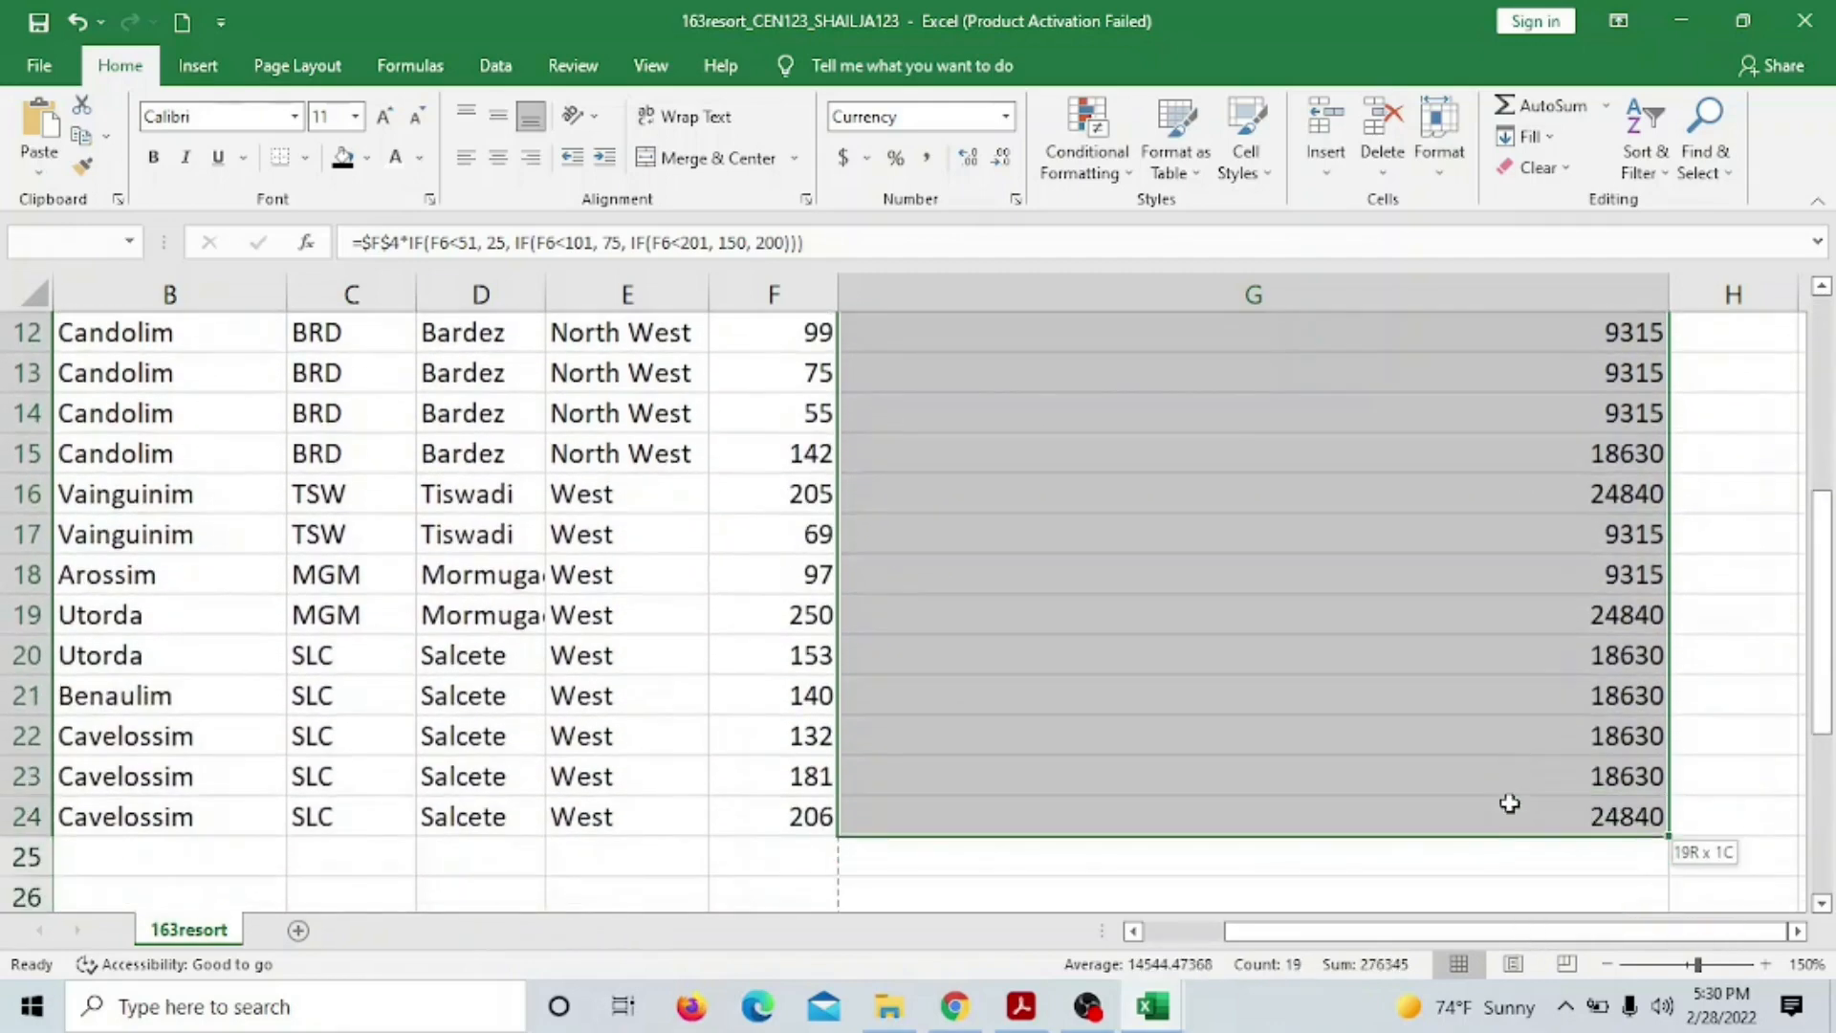
pyautogui.click(1017, 201)
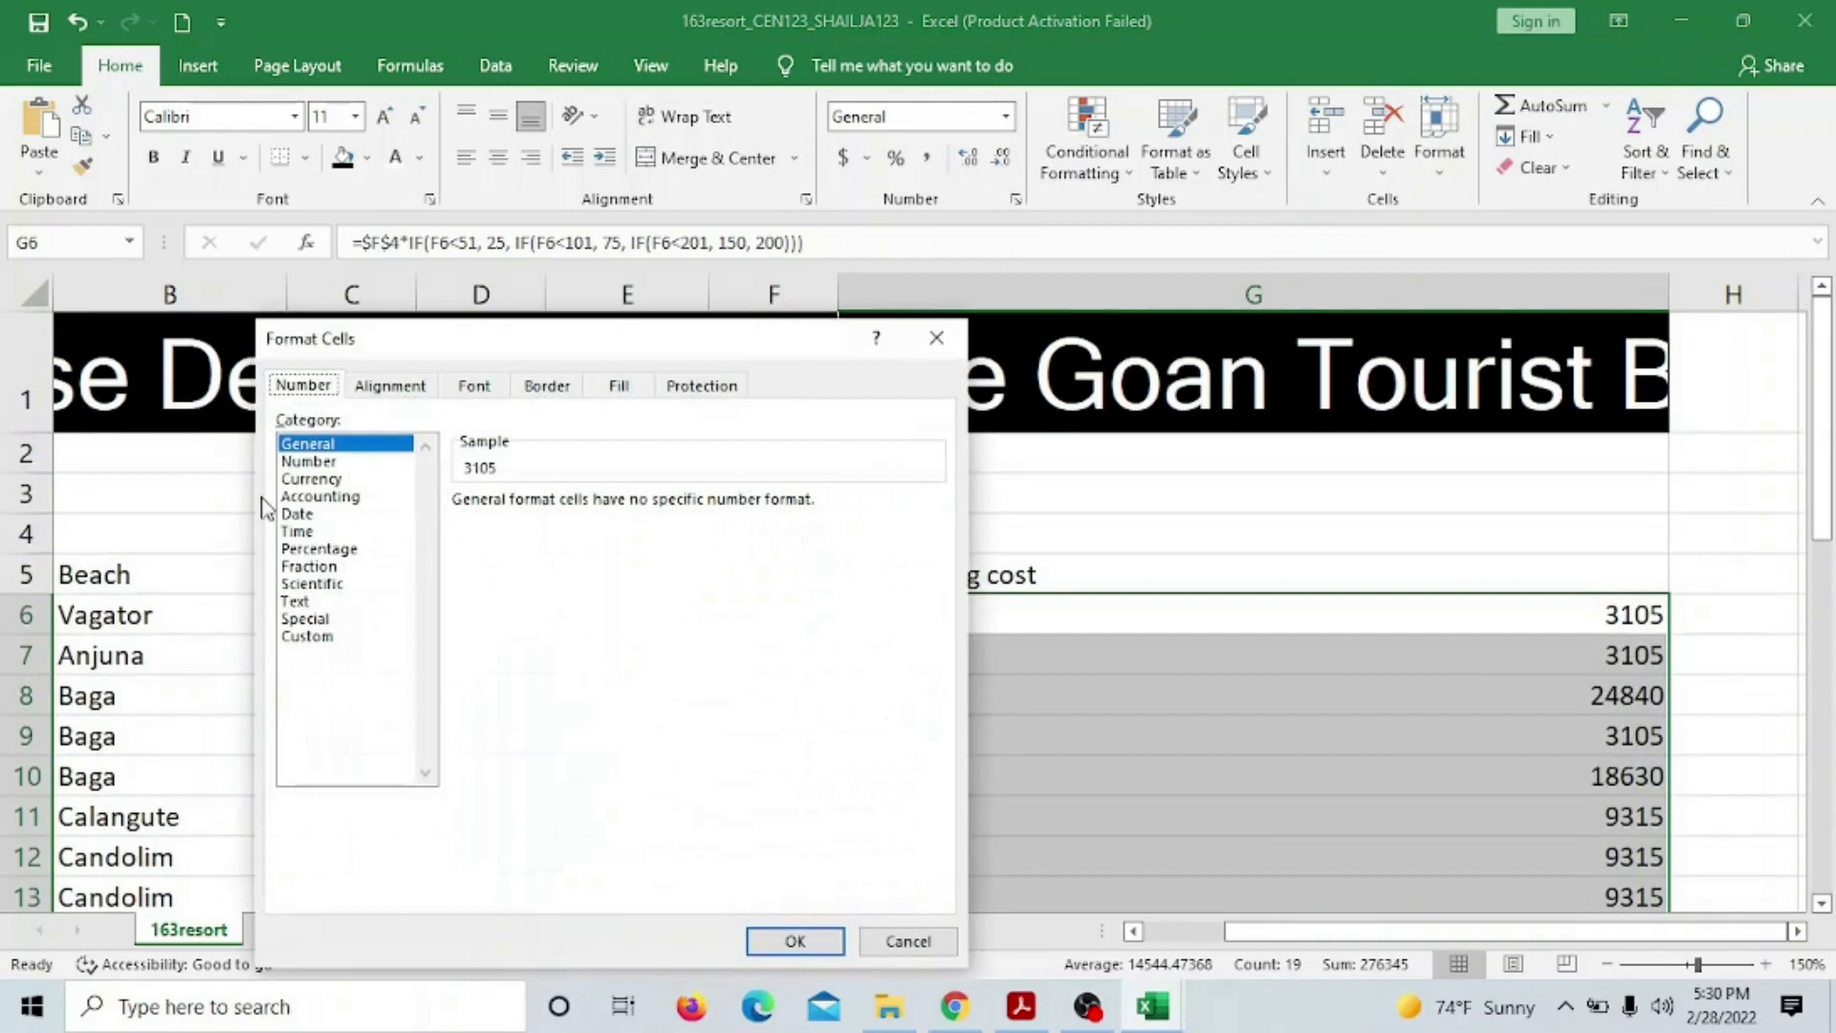
pyautogui.click(311, 479)
pyautogui.click(933, 536)
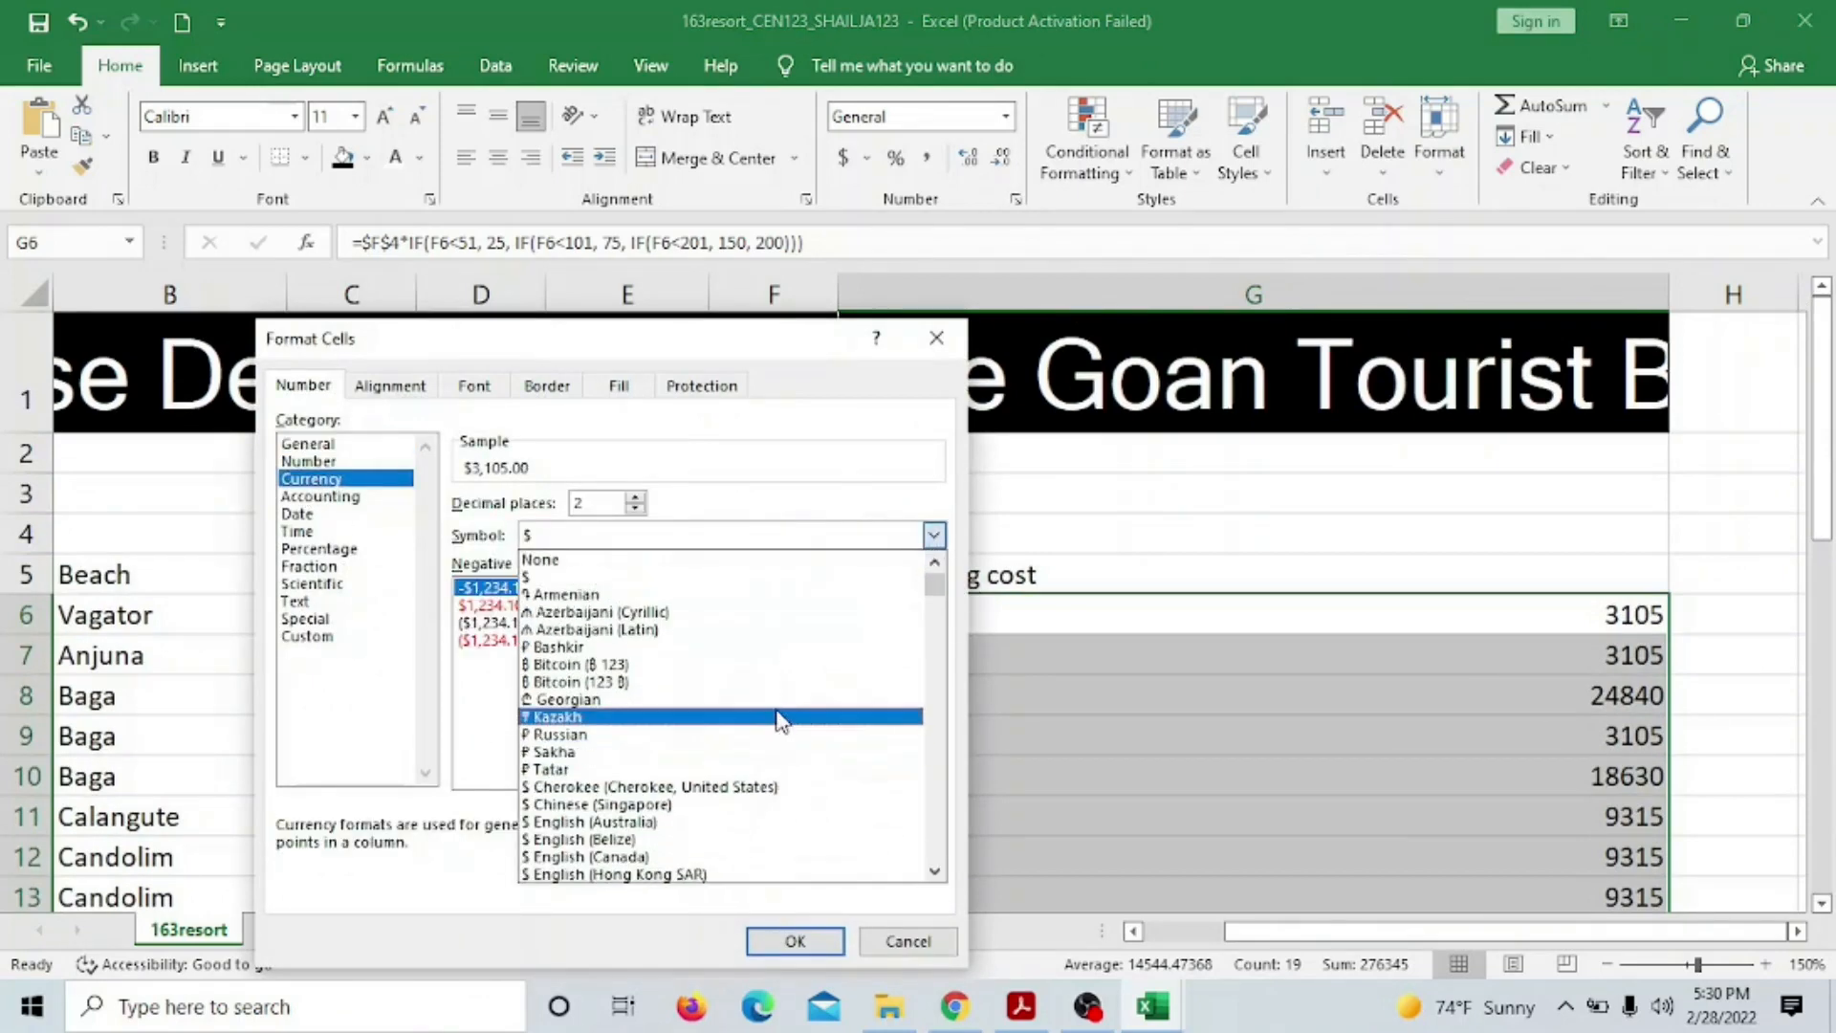
pyautogui.scroll(-20, 779, 720)
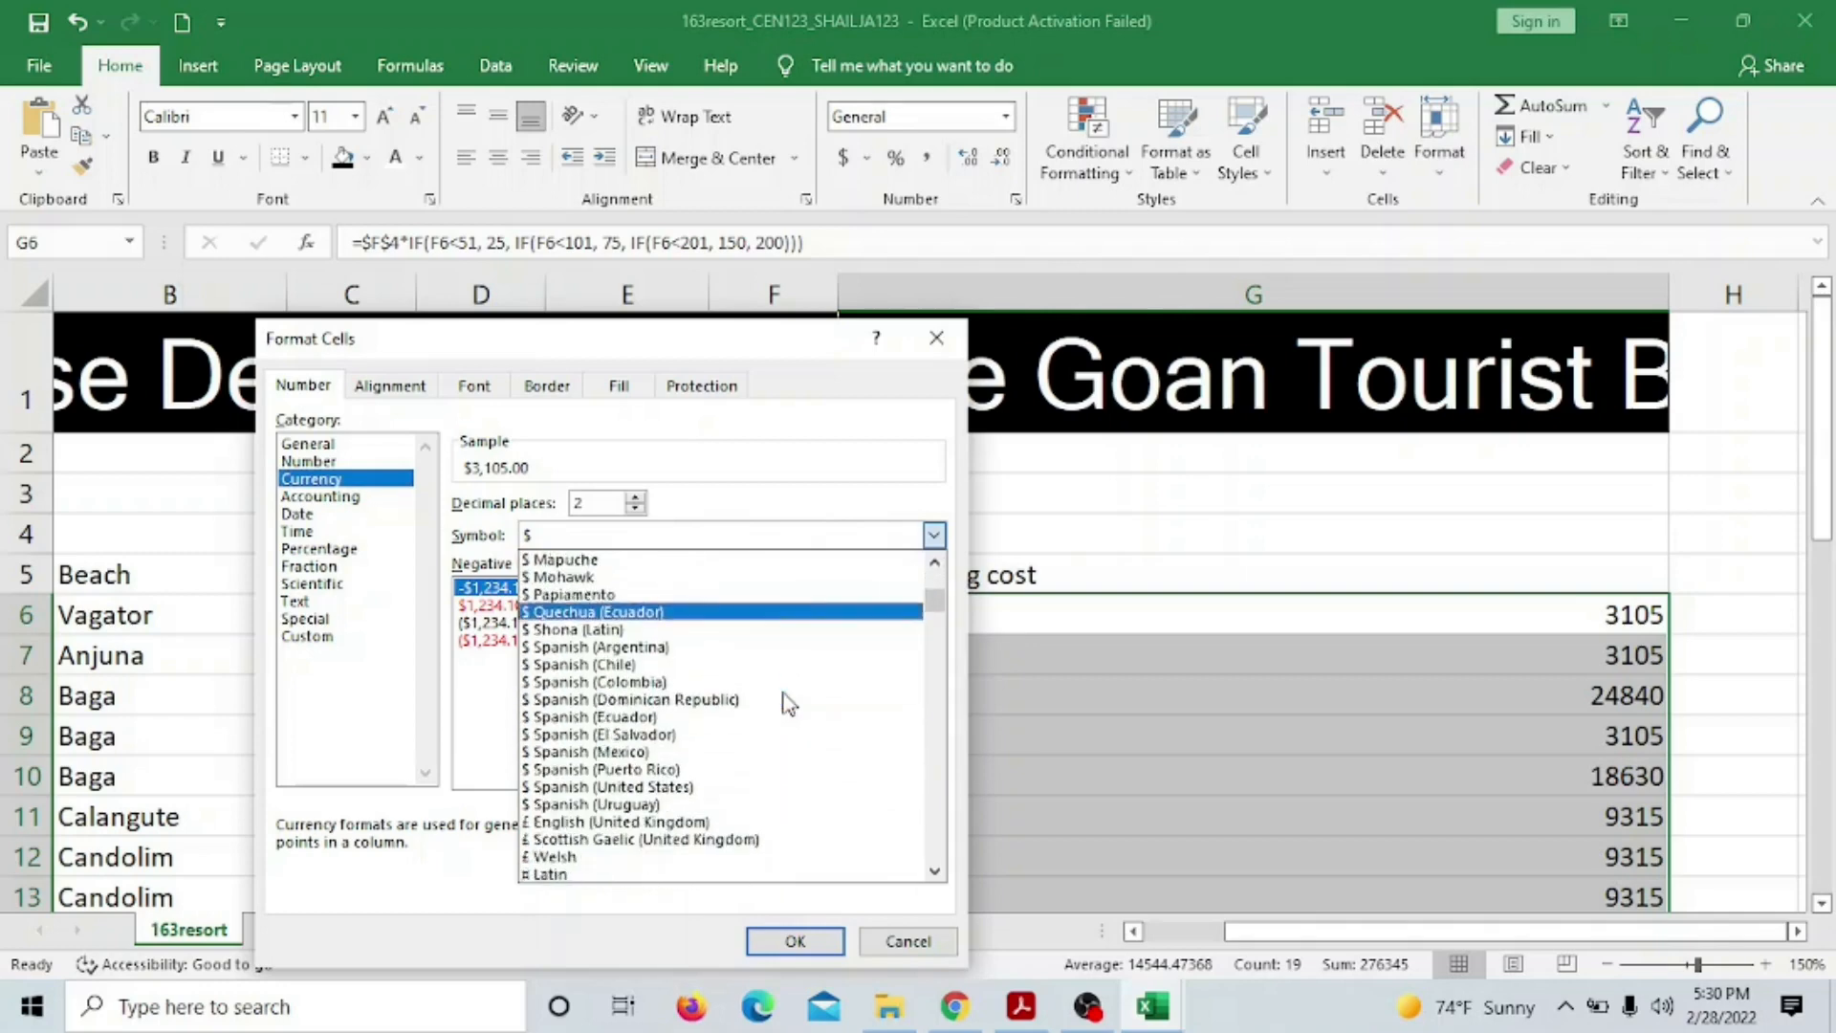
pyautogui.scroll(-4, 786, 698)
pyautogui.scroll(-12, 786, 696)
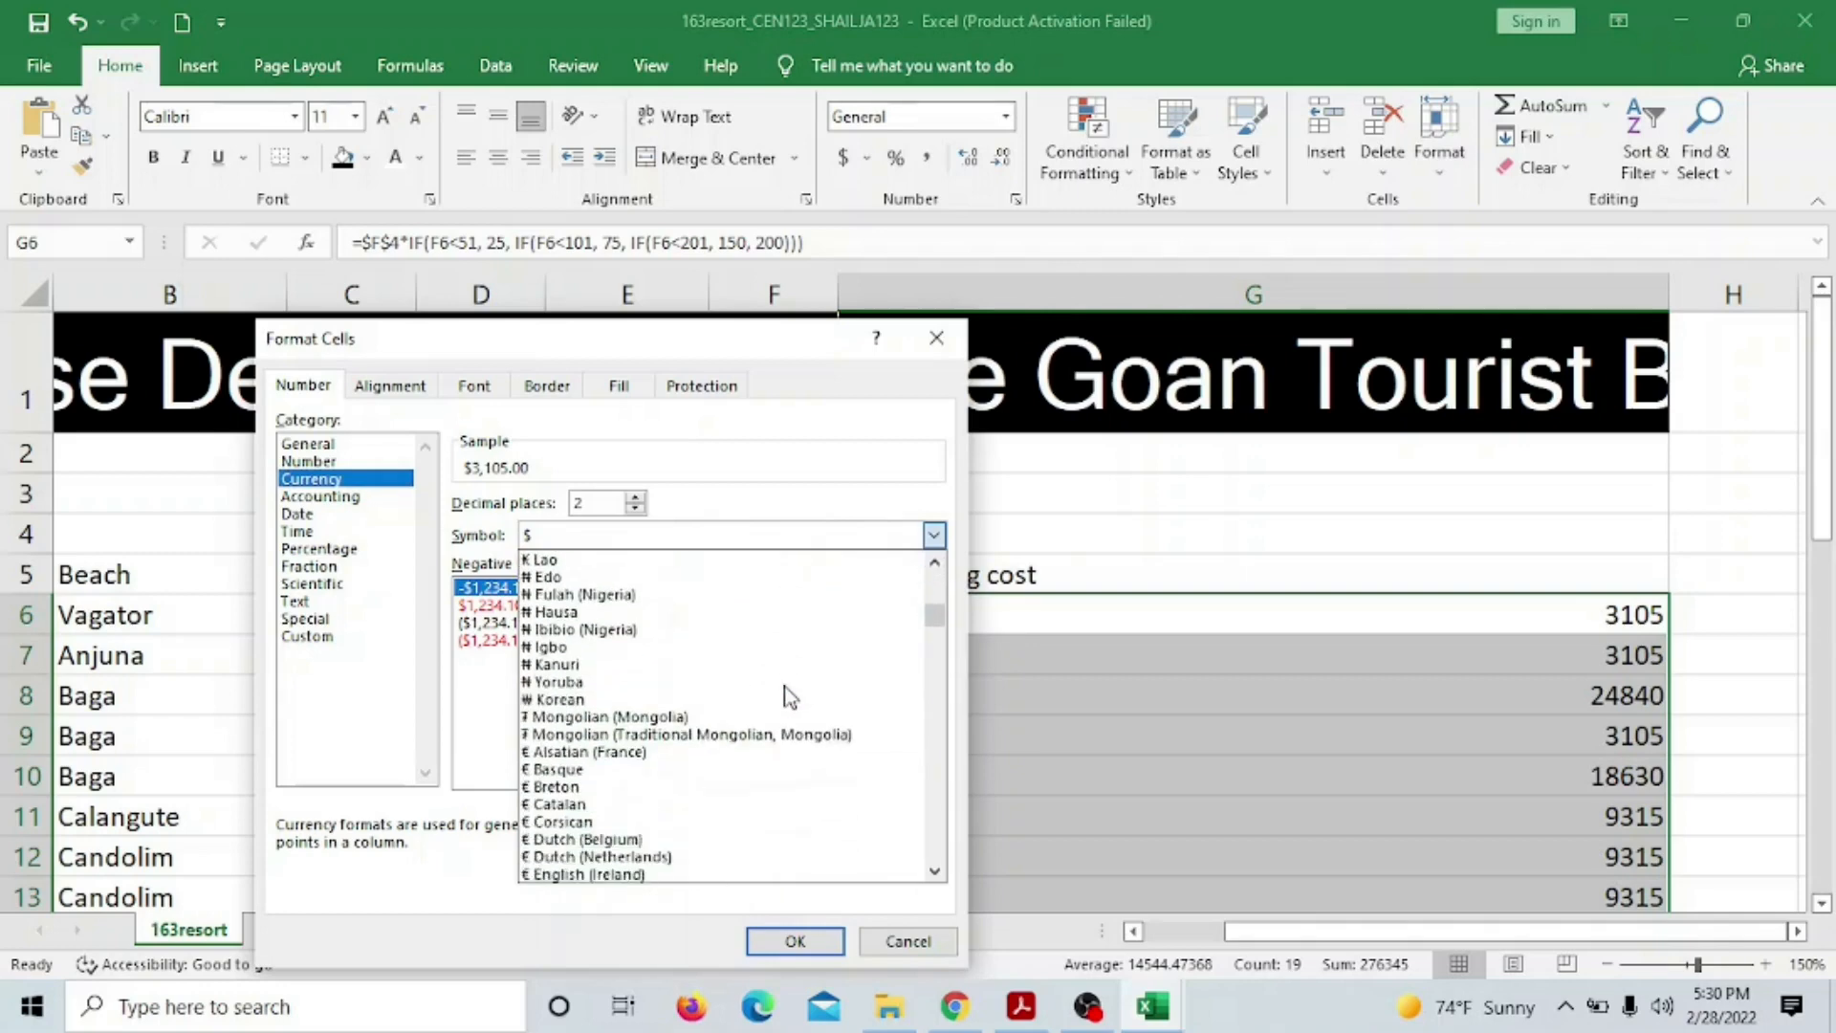
pyautogui.scroll(-9, 786, 696)
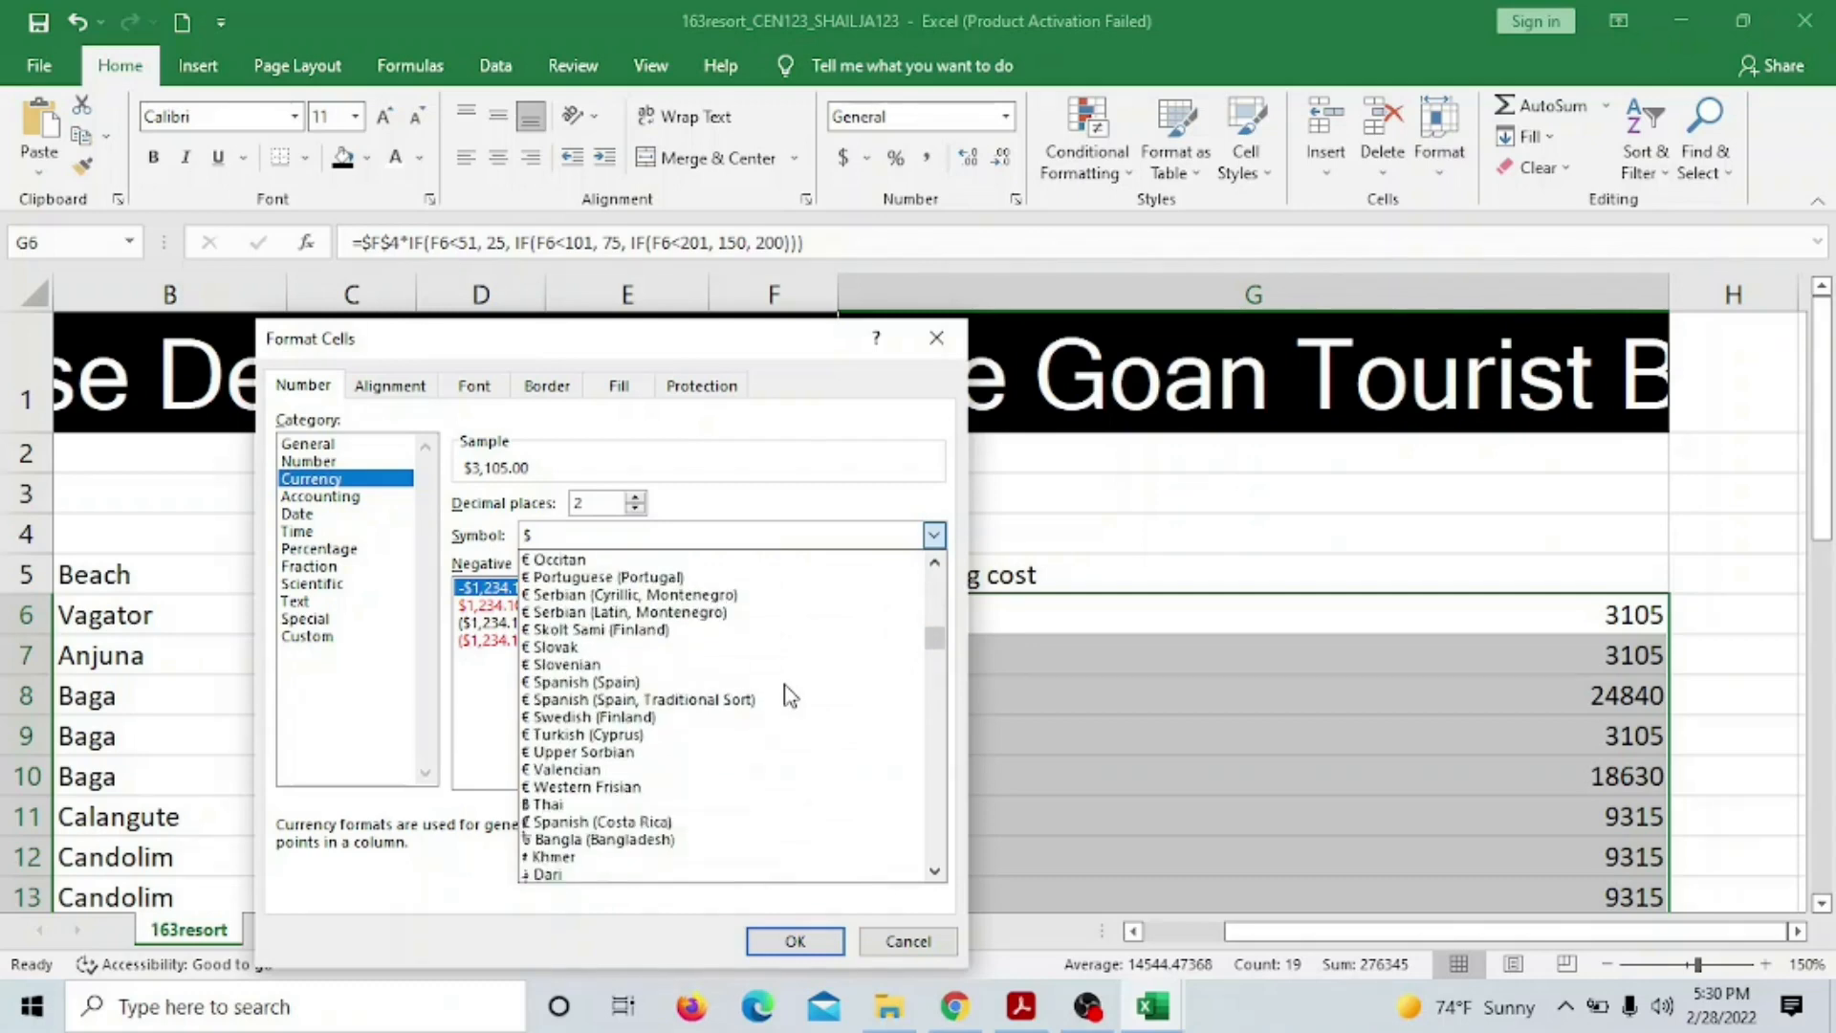
pyautogui.scroll(-2, 785, 696)
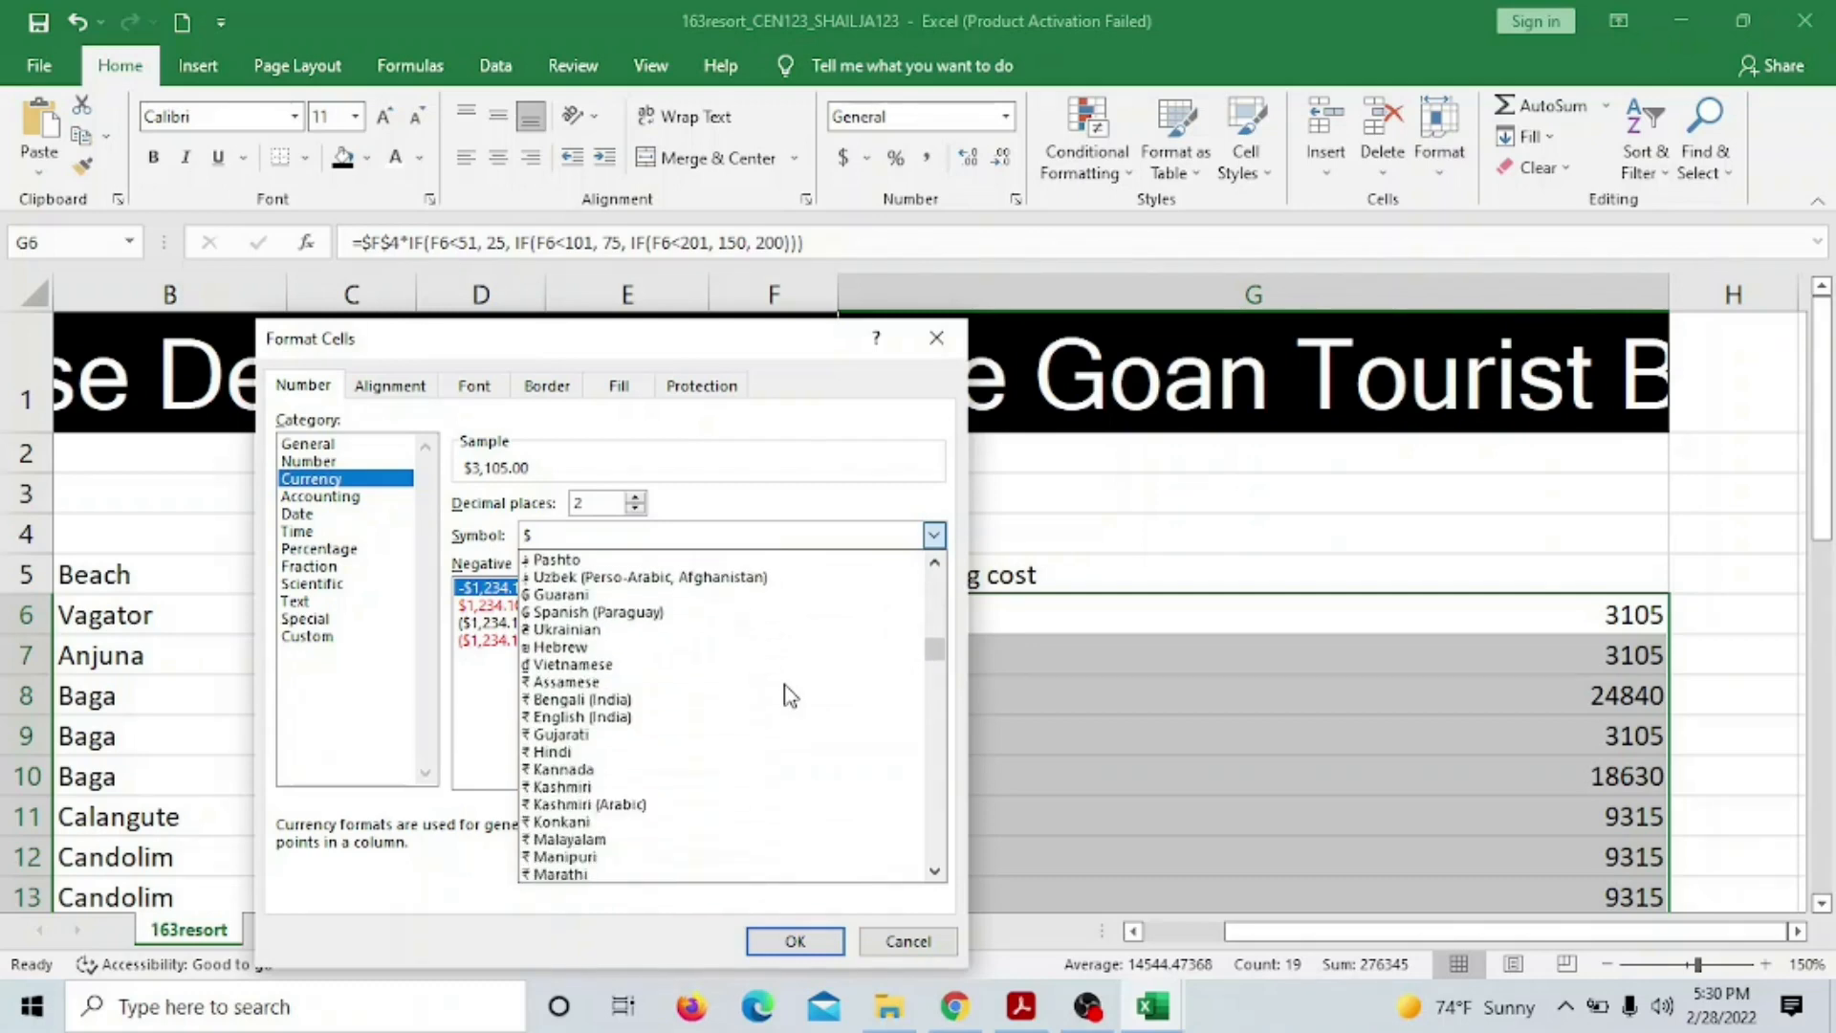
pyautogui.click(592, 753)
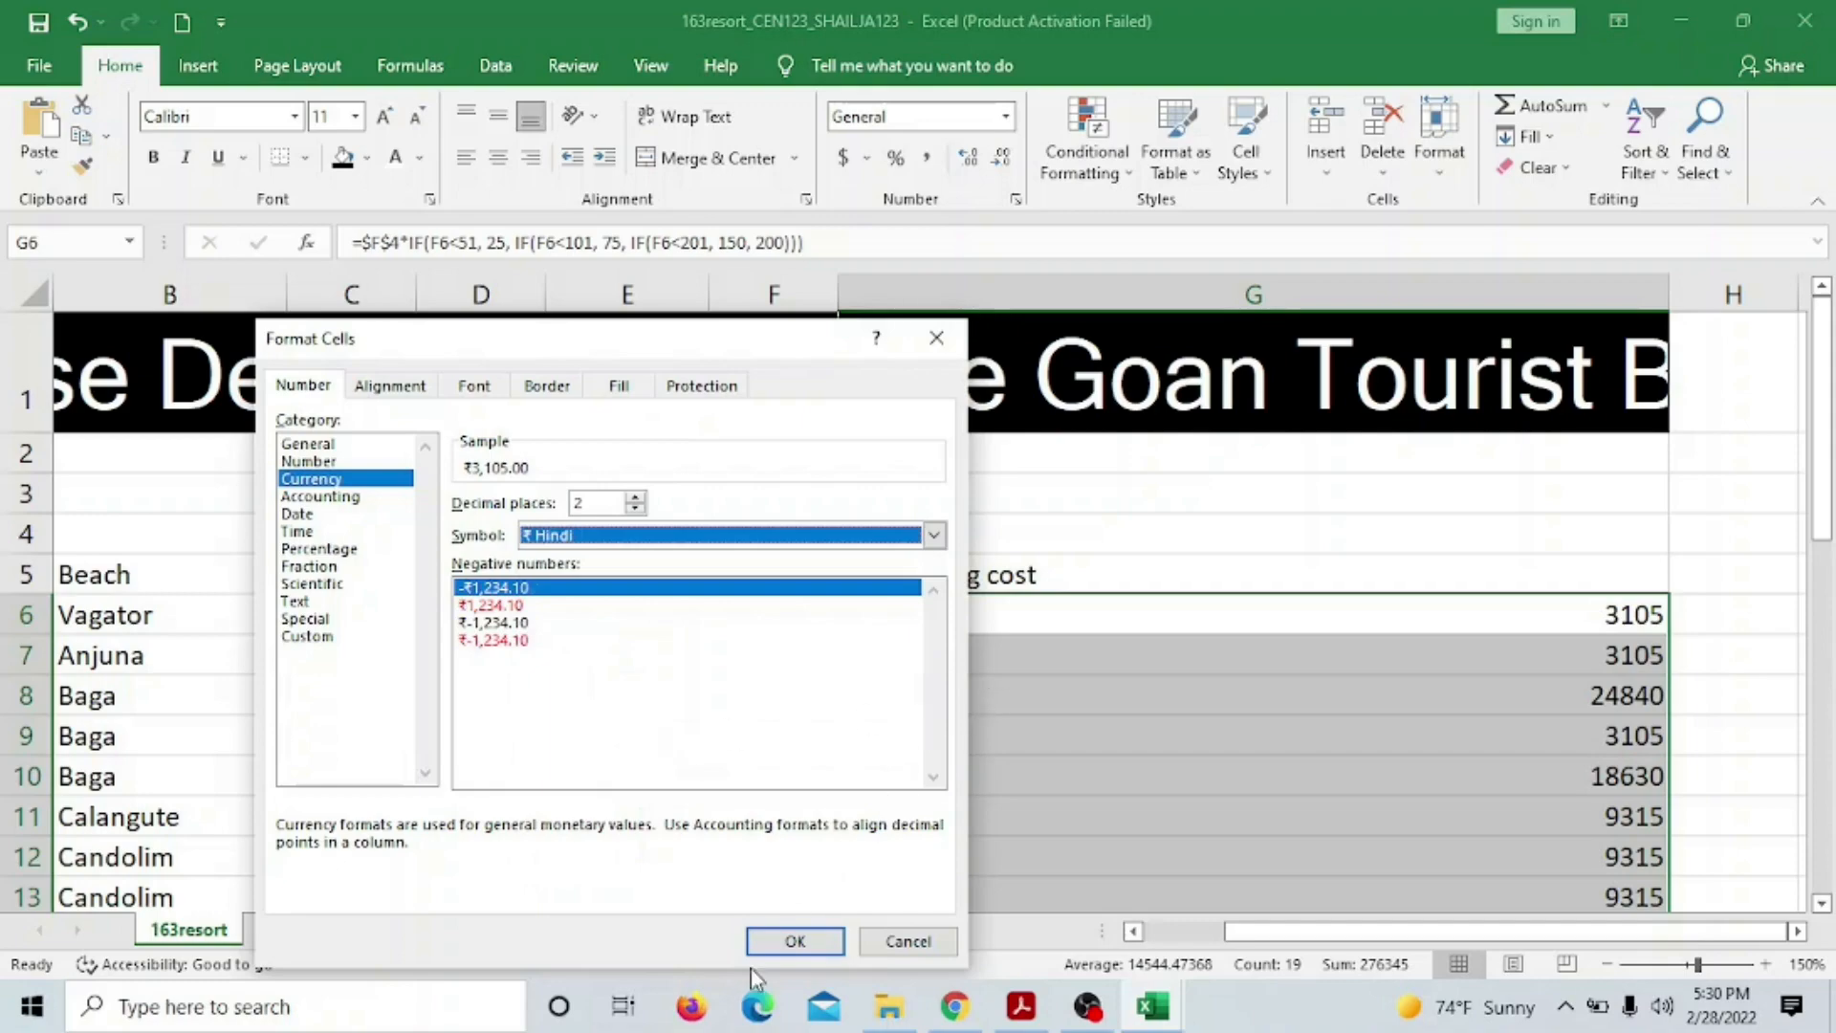
pyautogui.click(786, 943)
# Review the rupee-formatted costs and switch to the exam question paper
pyautogui.scroll(-6, 1016, 768)
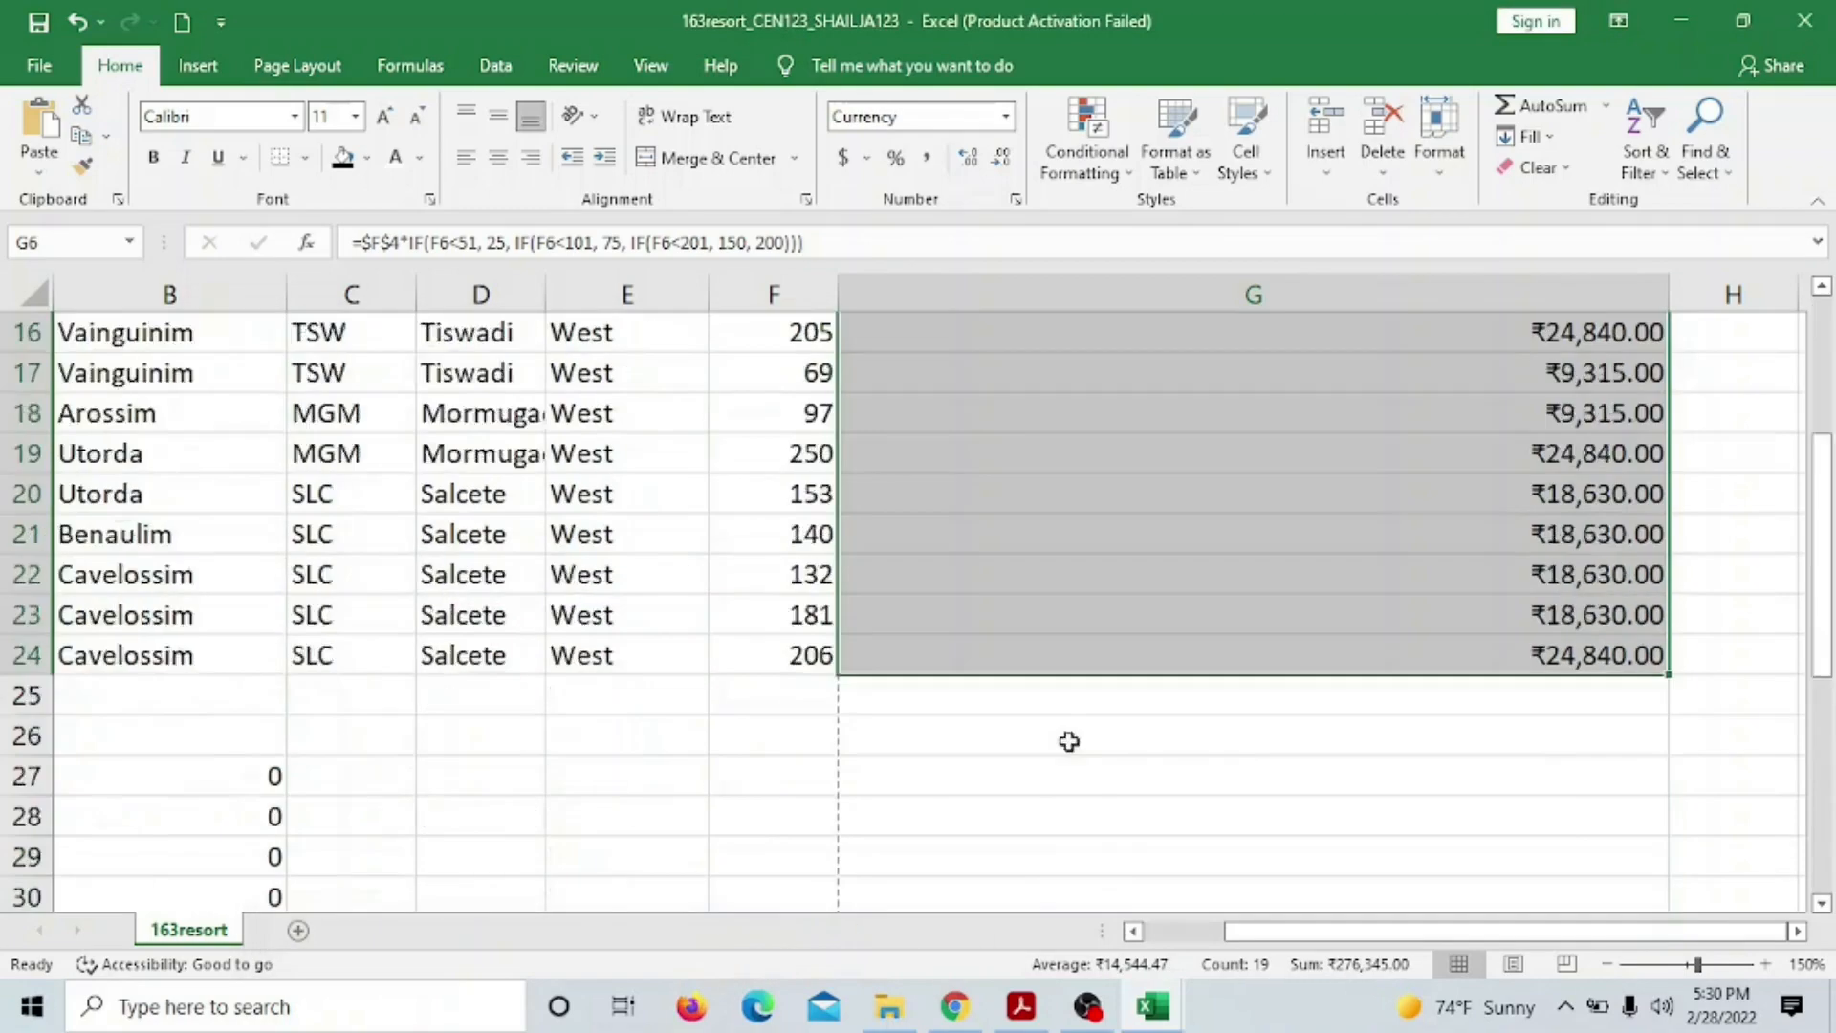
pyautogui.scroll(6, 1097, 693)
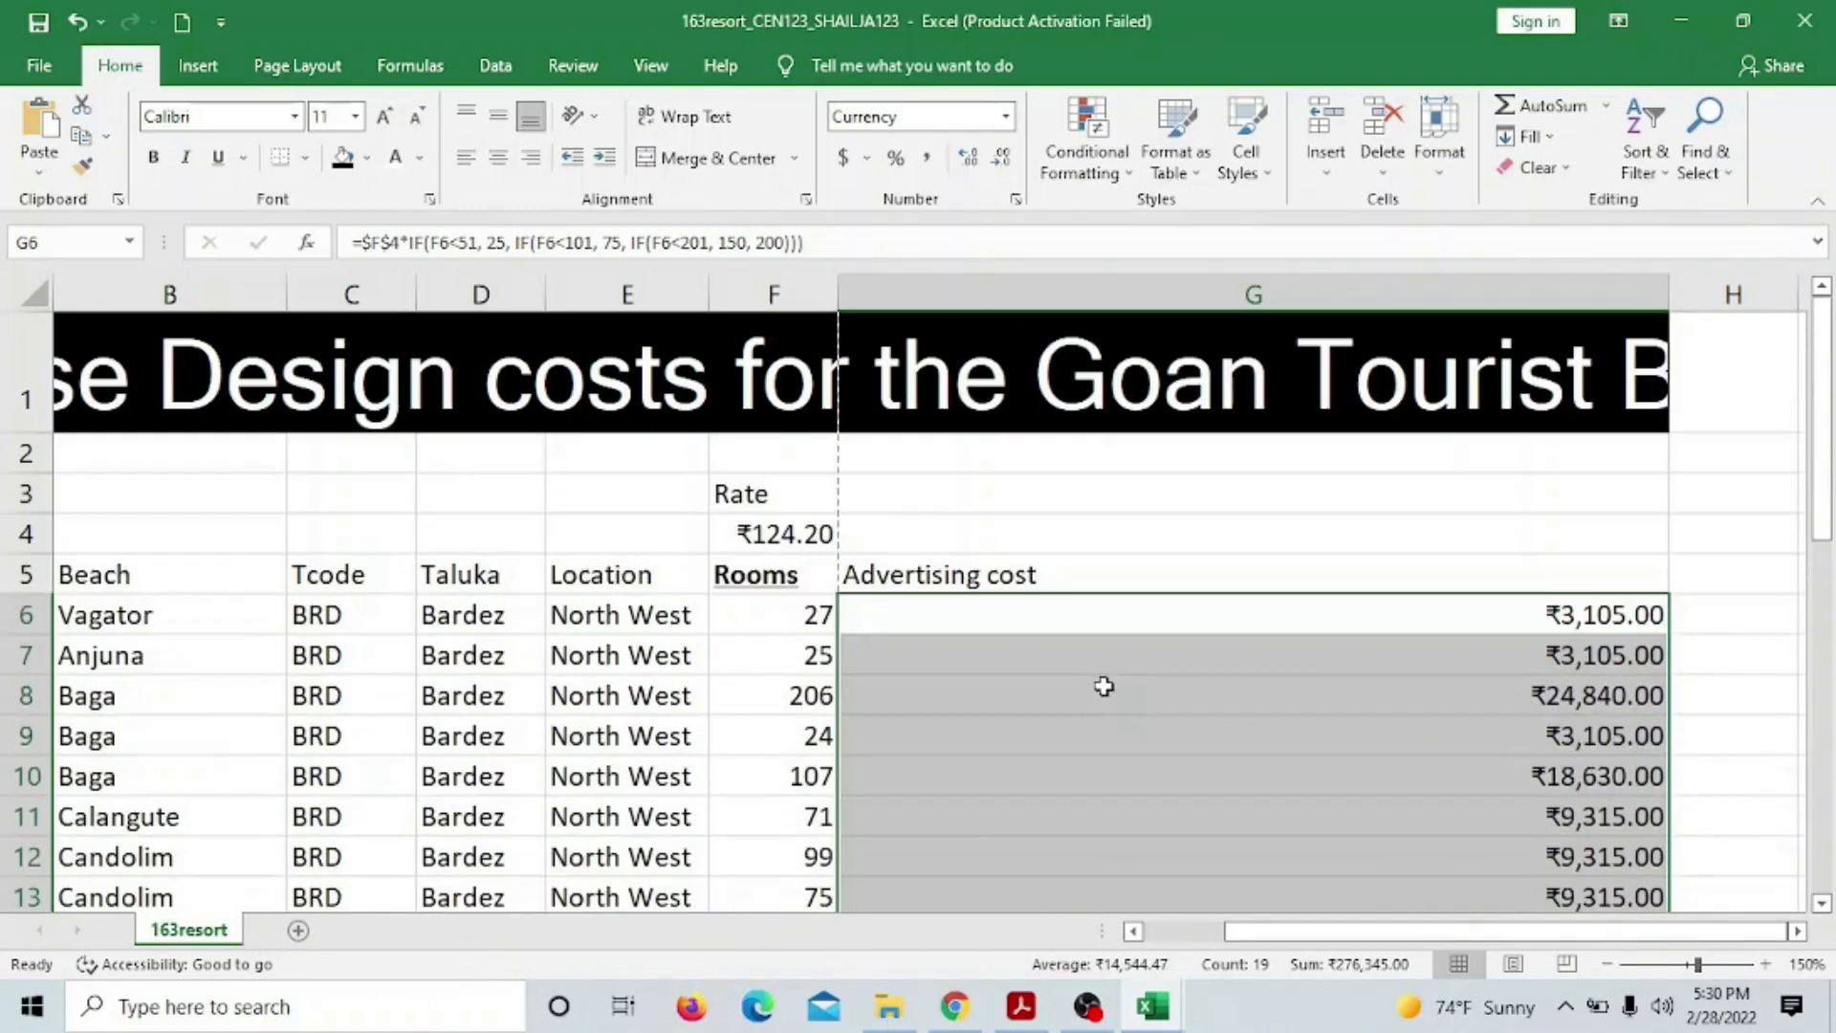
pyautogui.scroll(-6, 1100, 686)
pyautogui.scroll(3, 1105, 682)
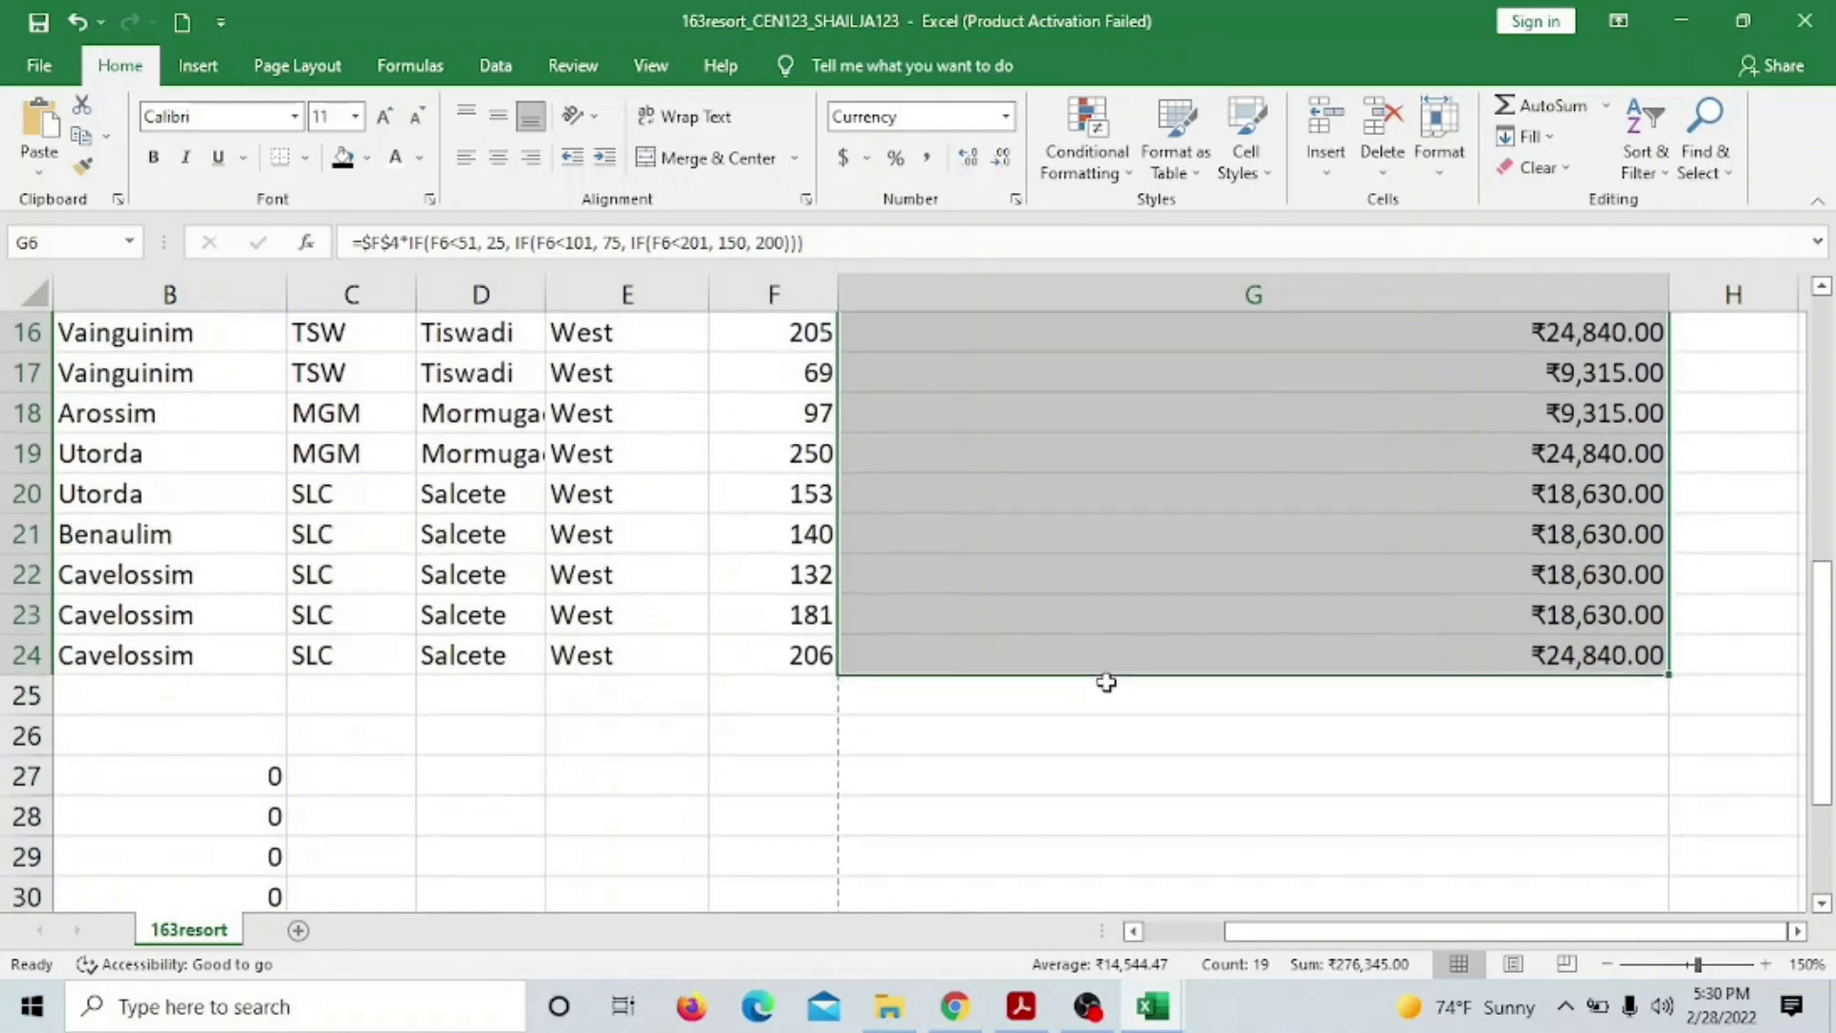
pyautogui.click(1021, 1005)
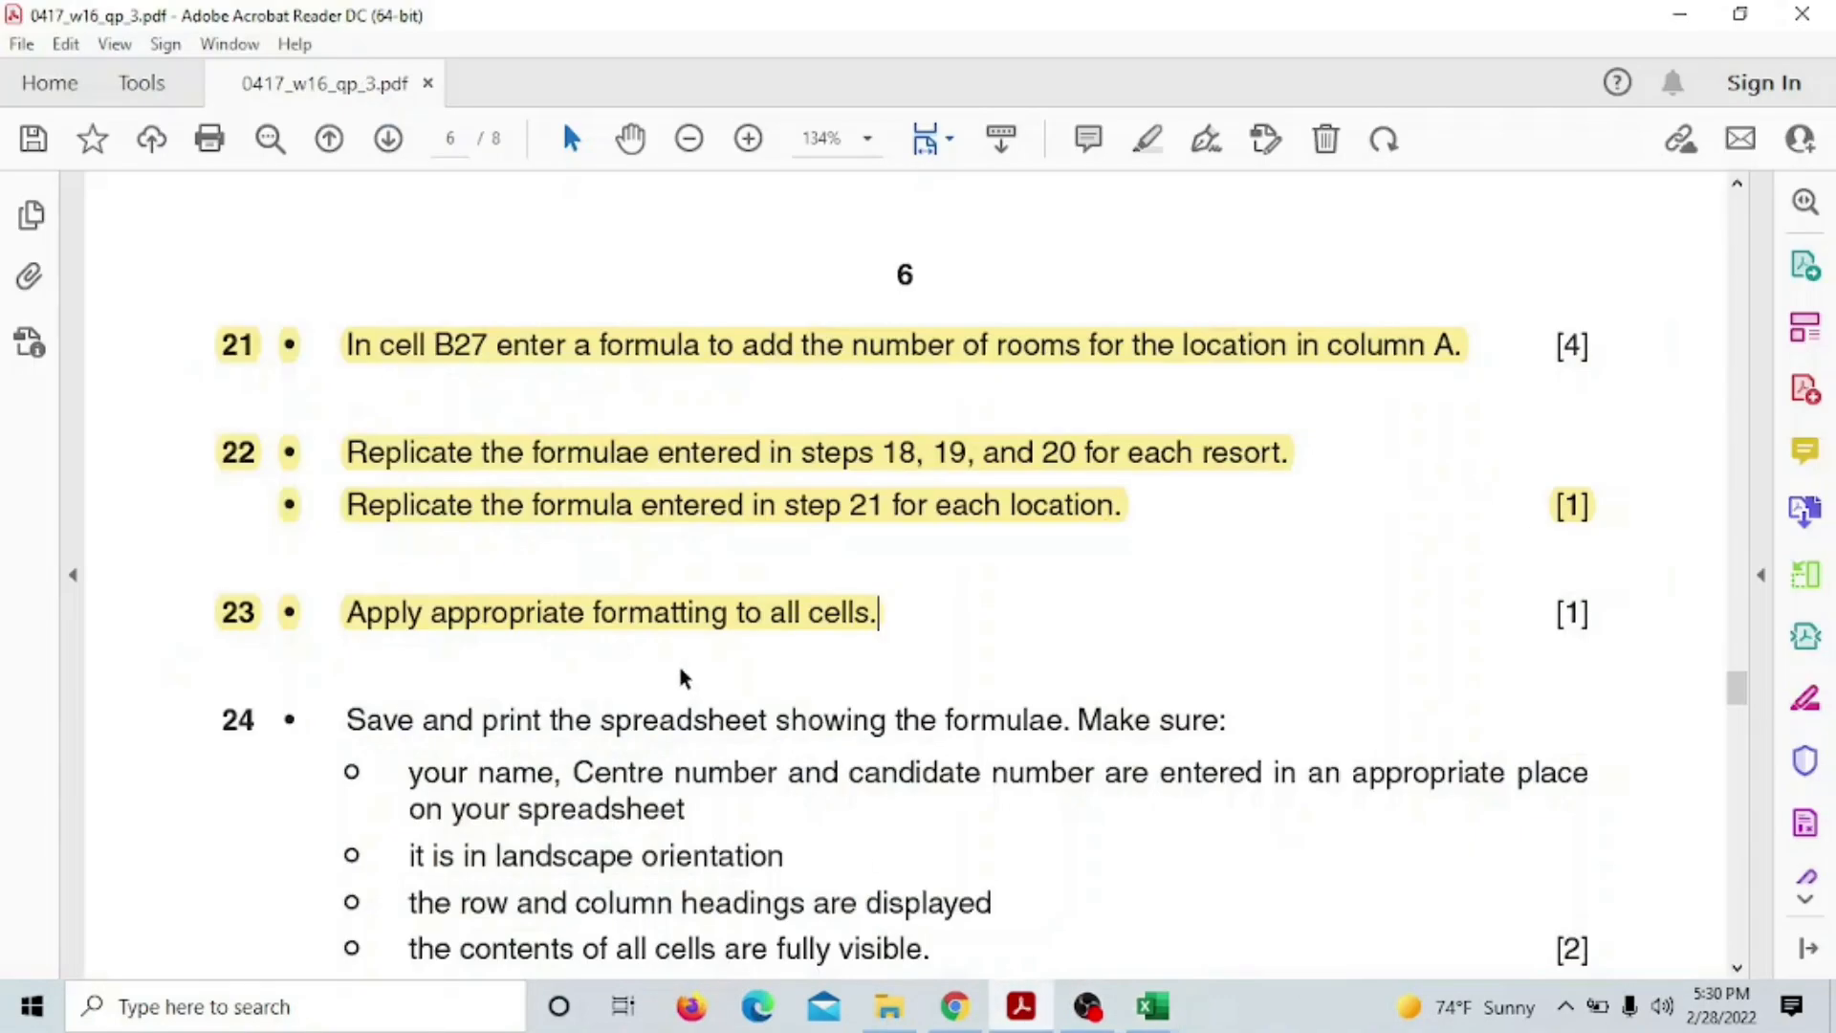
pyautogui.scroll(-3, 992, 593)
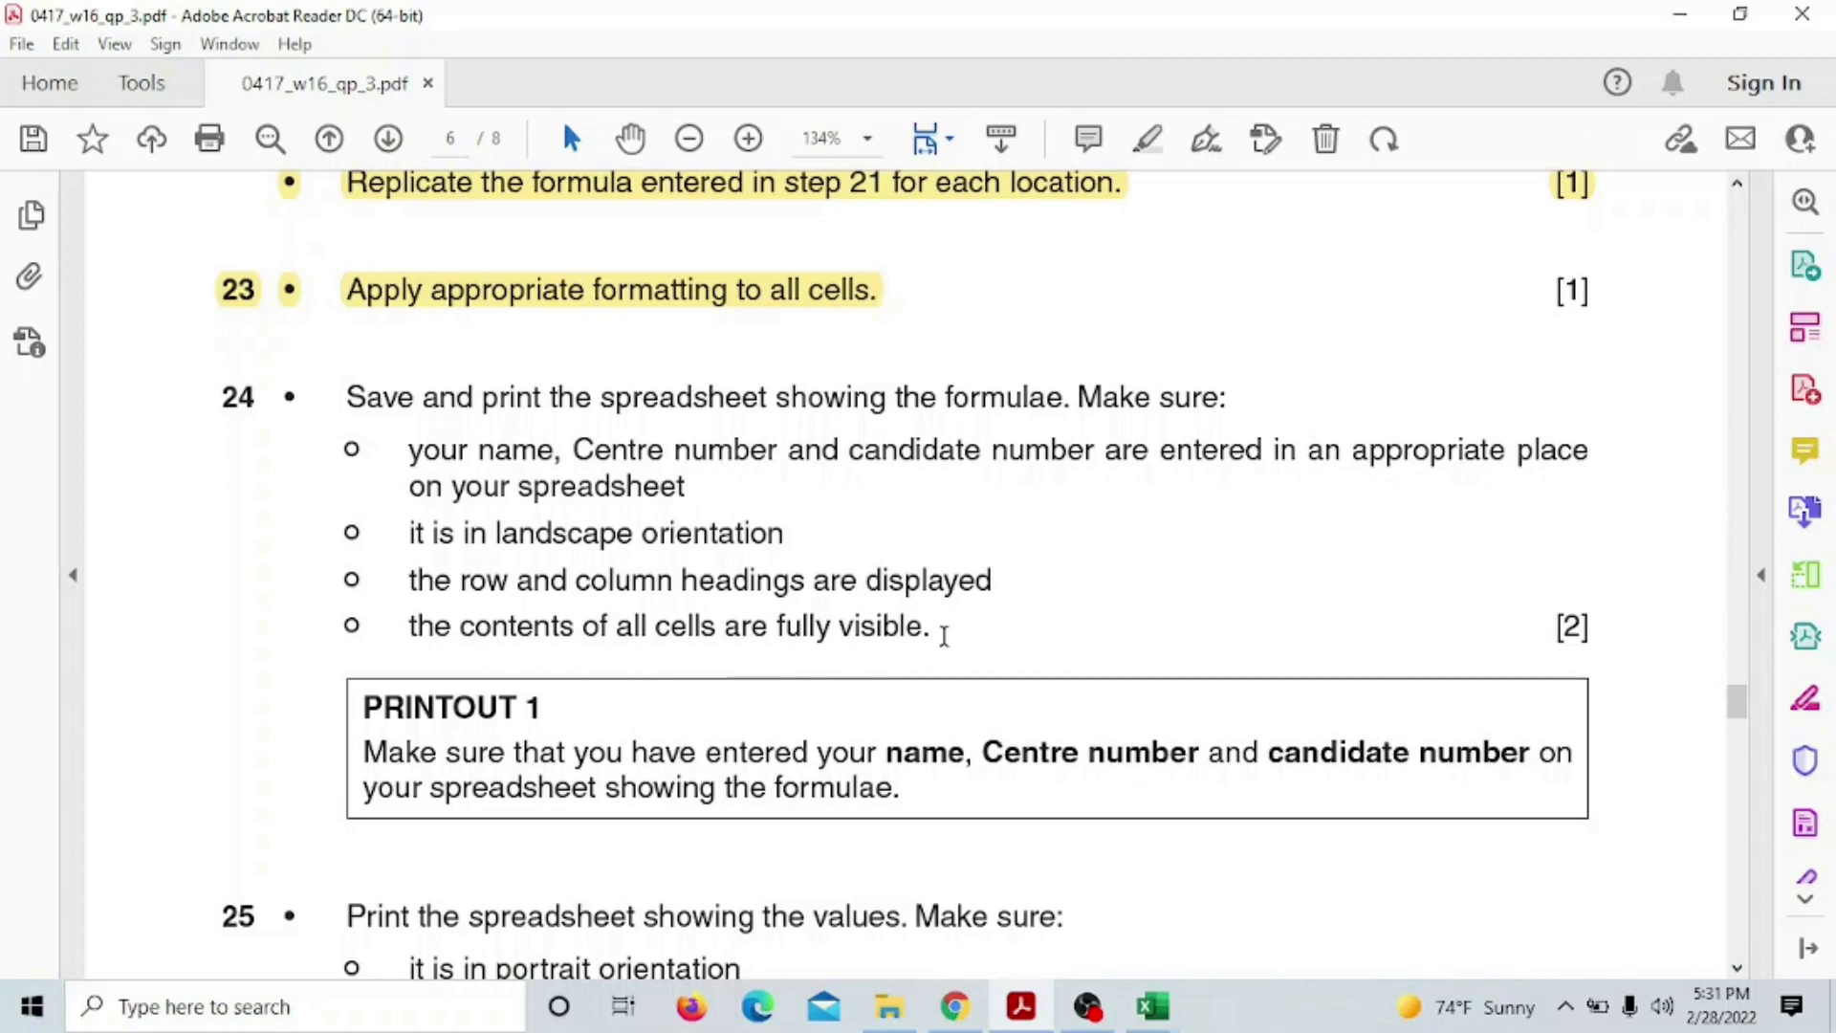
pyautogui.scroll(10, 994, 637)
pyautogui.scroll(8, 998, 637)
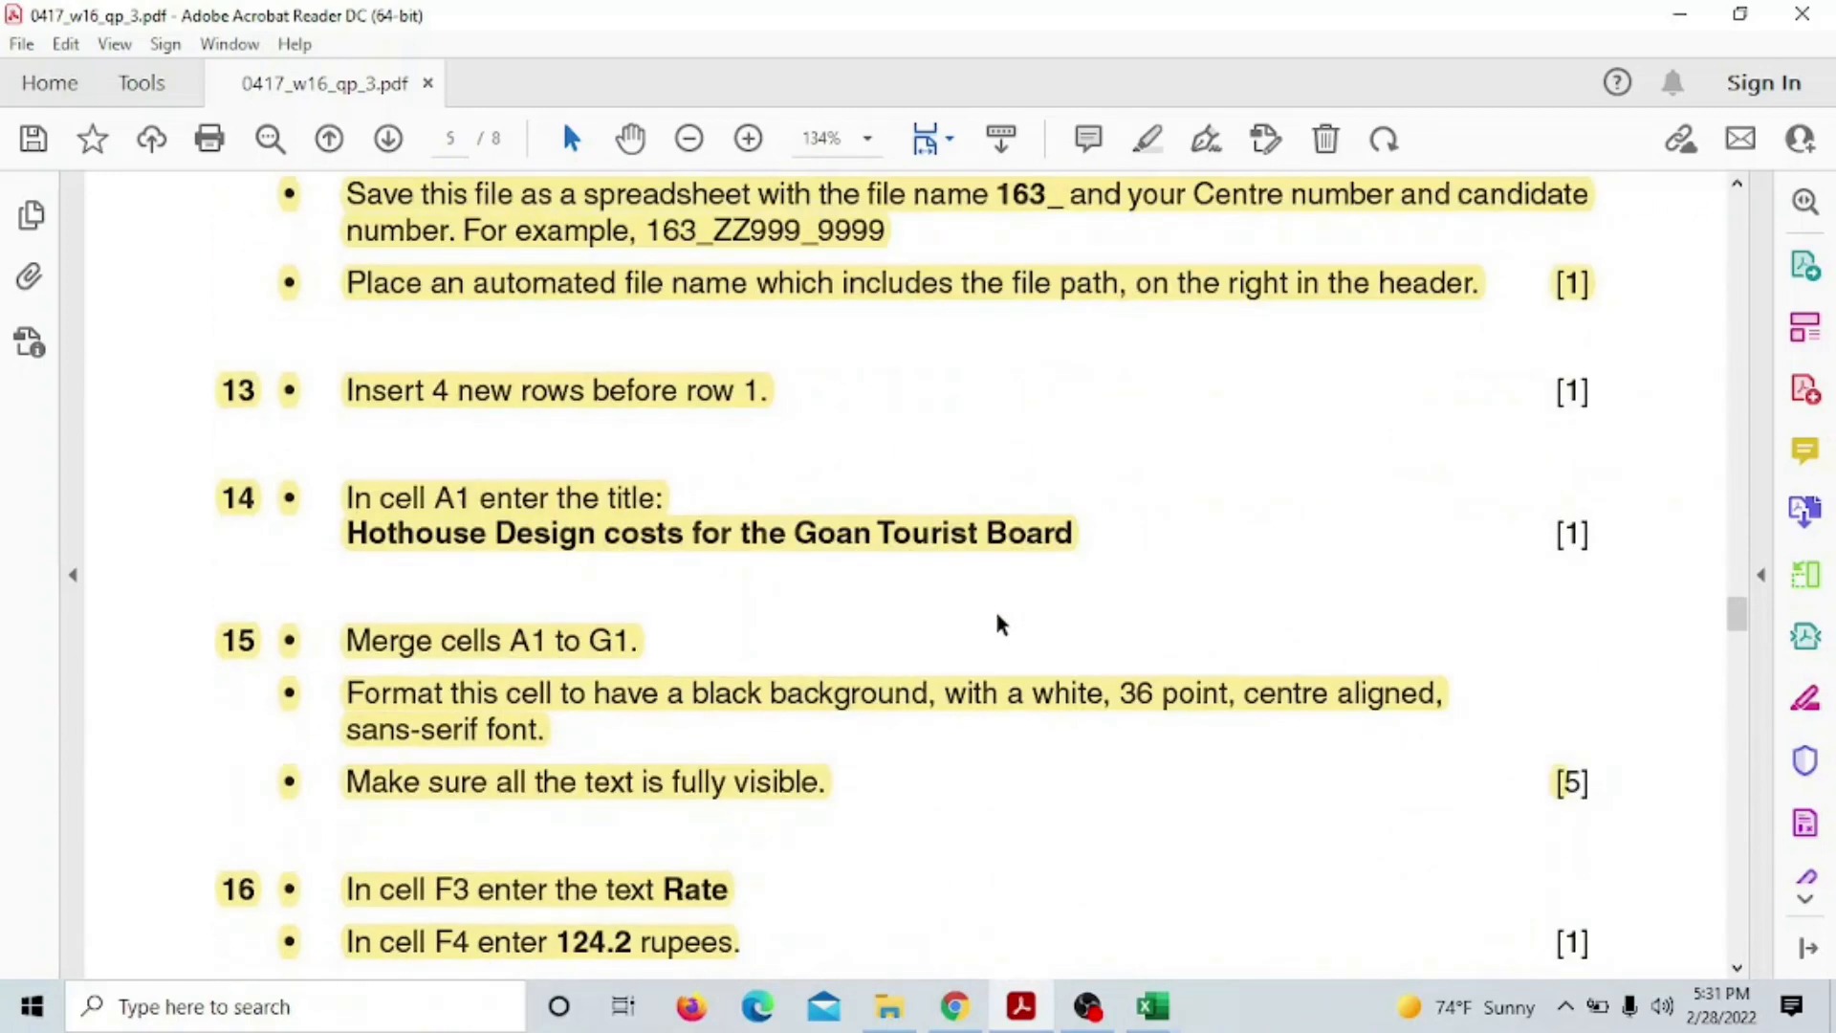
pyautogui.scroll(3, 1000, 625)
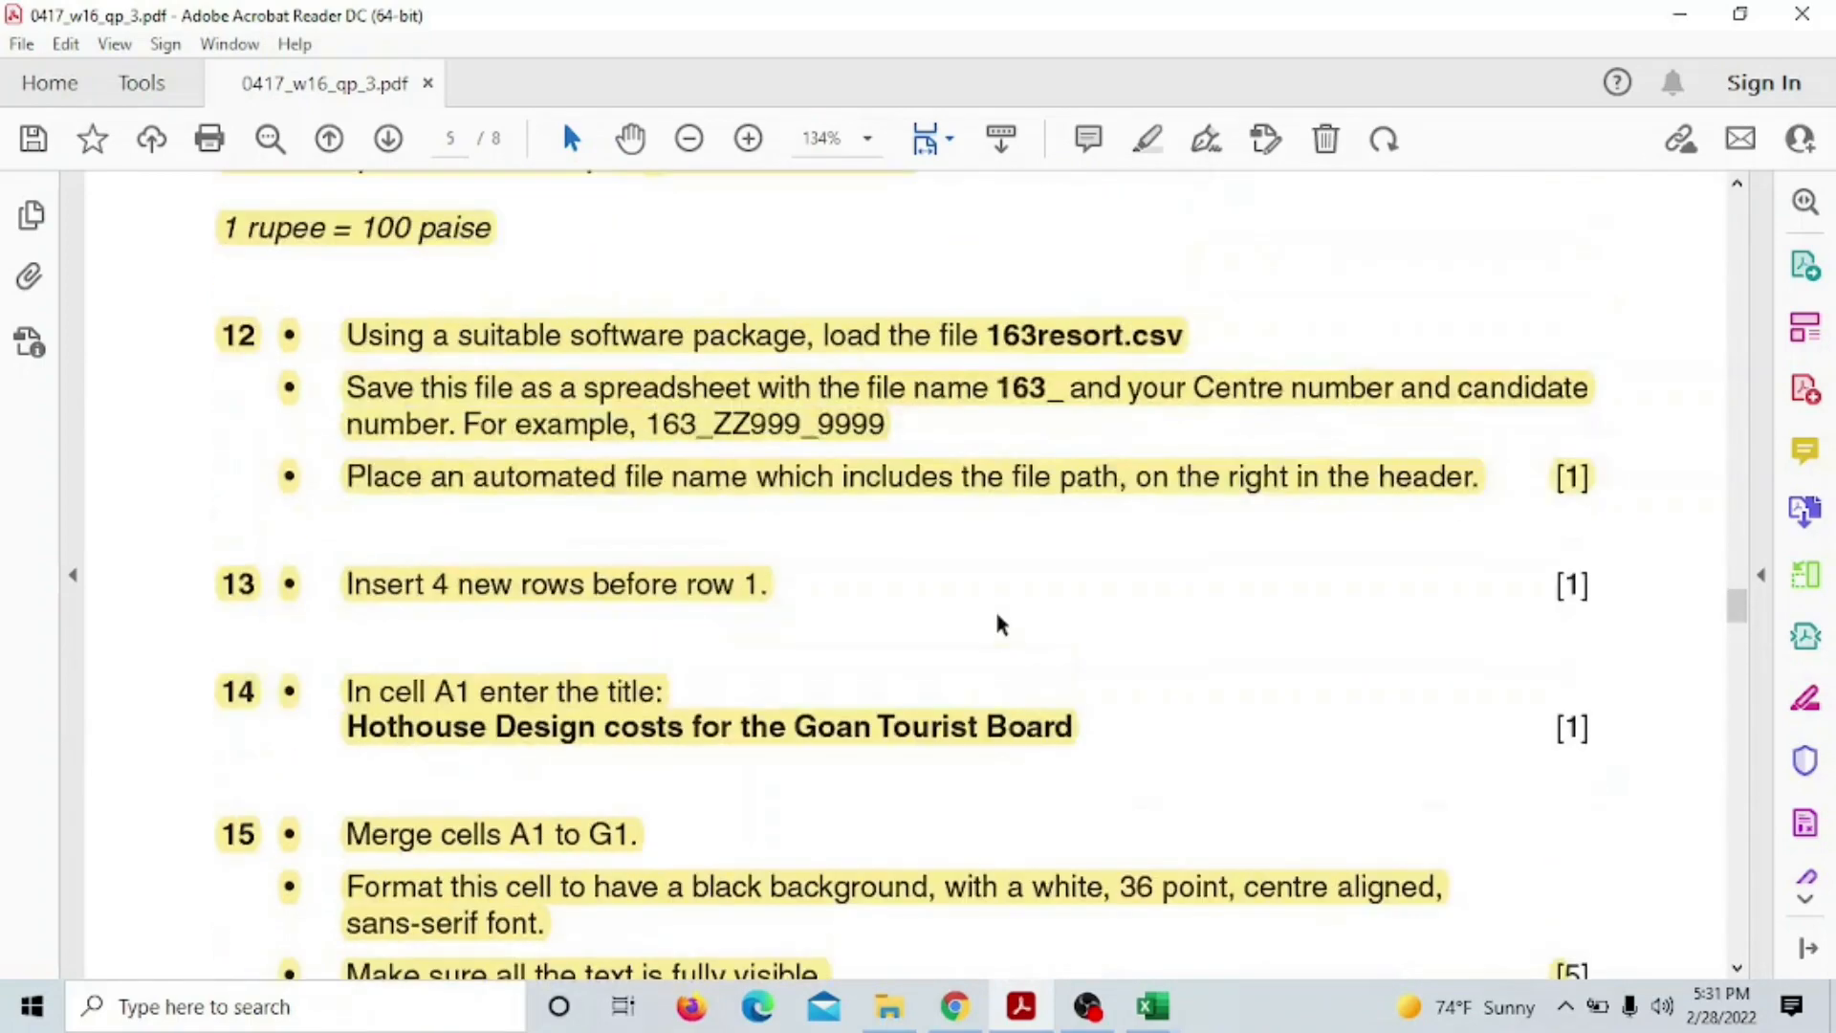
pyautogui.scroll(-18, 996, 619)
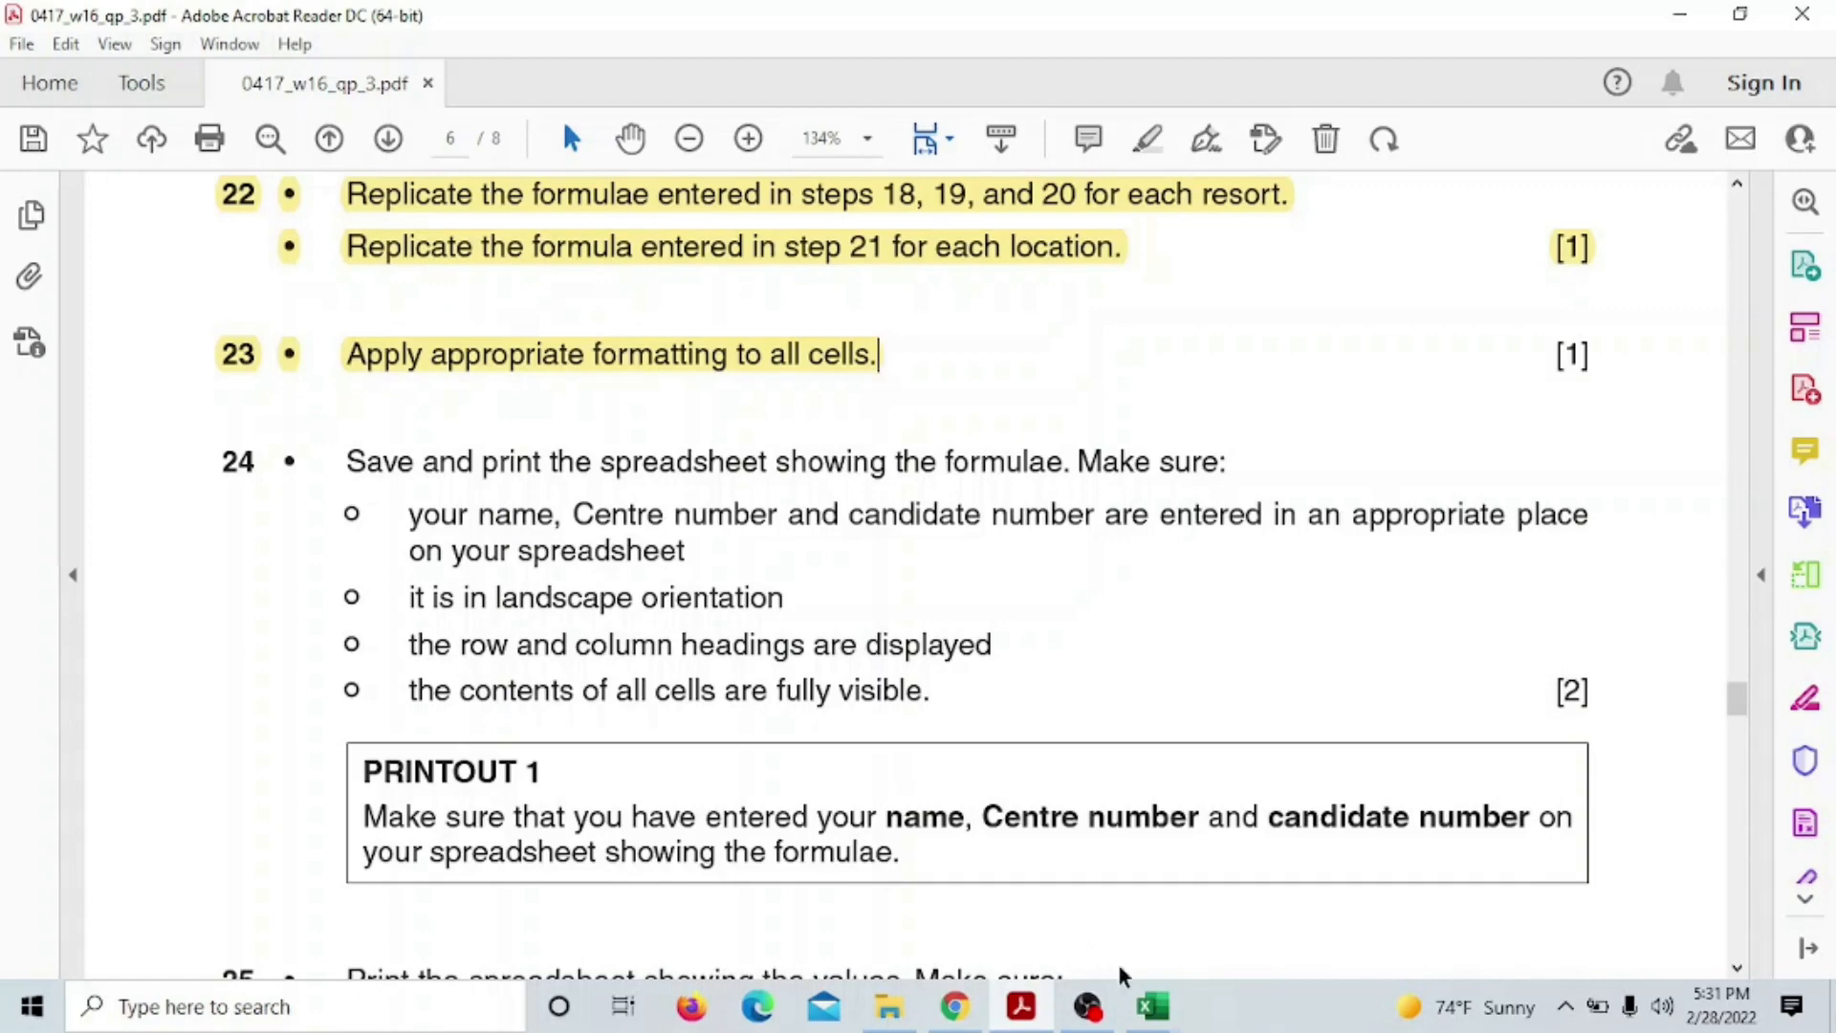
pyautogui.moveTo(1152, 994)
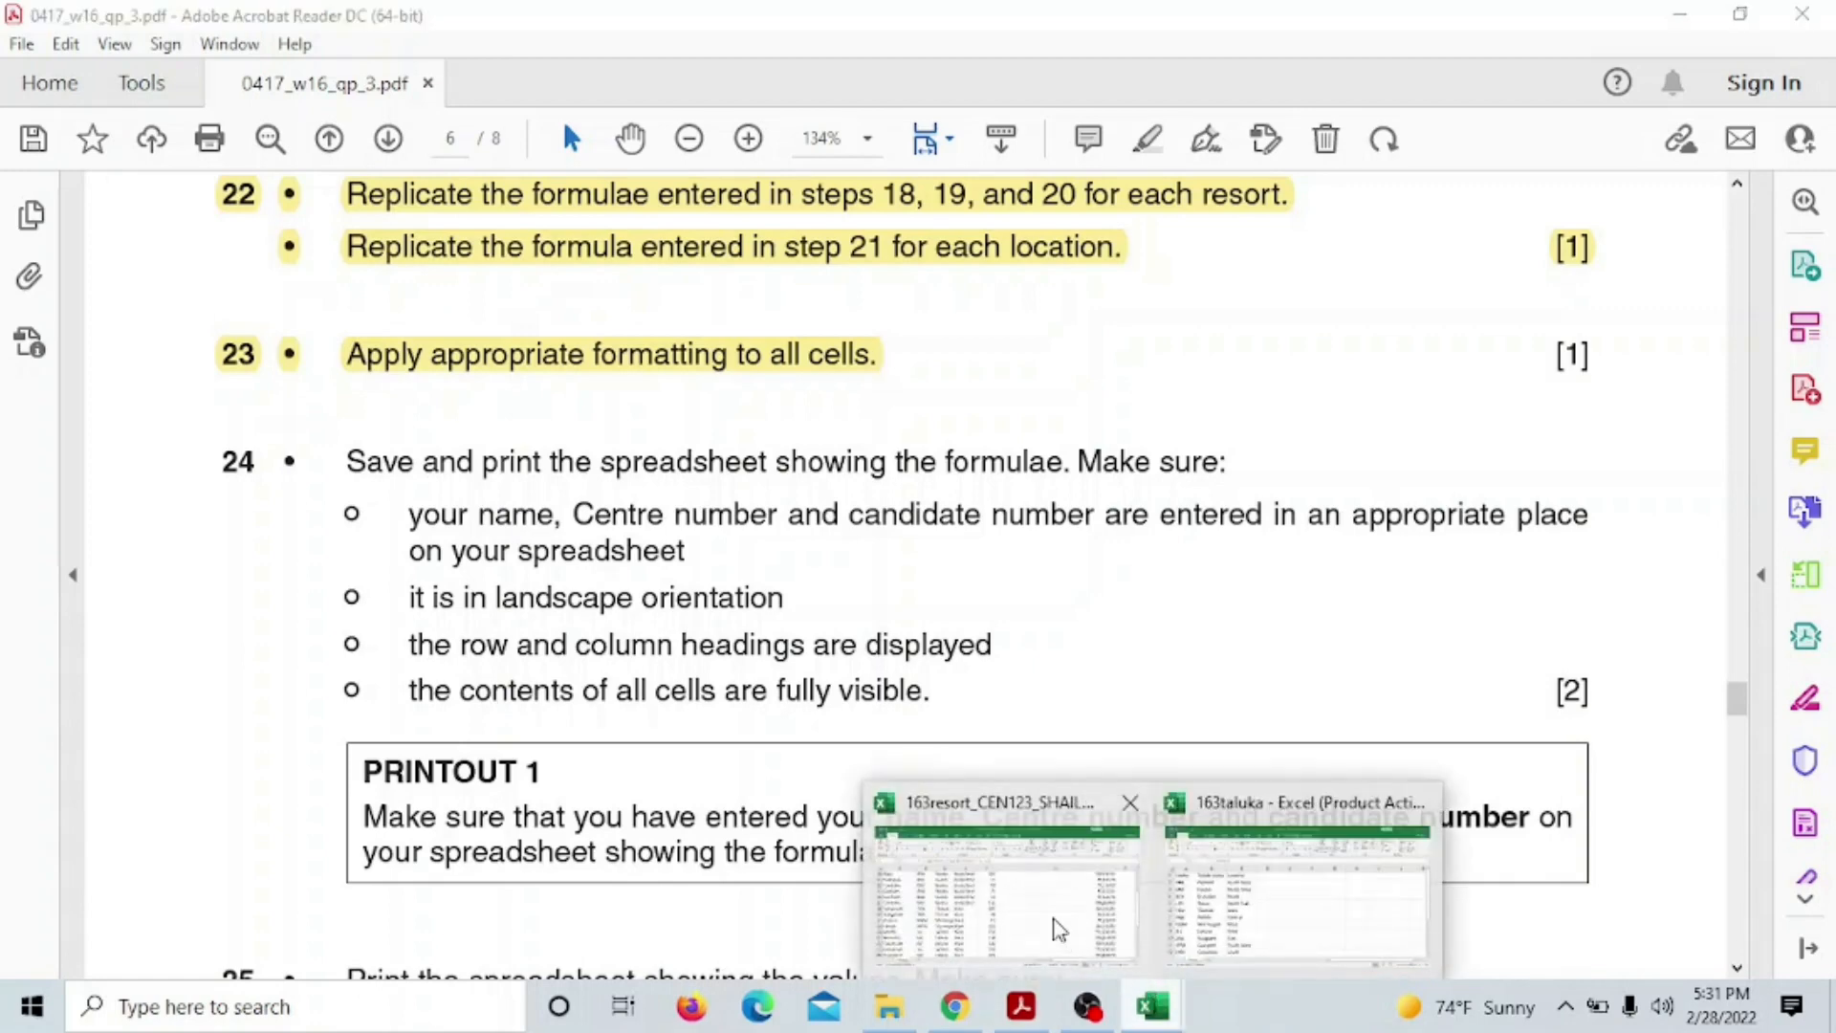
# Return to the 163resort workbook and switch to Page Layout view
pyautogui.click(1056, 927)
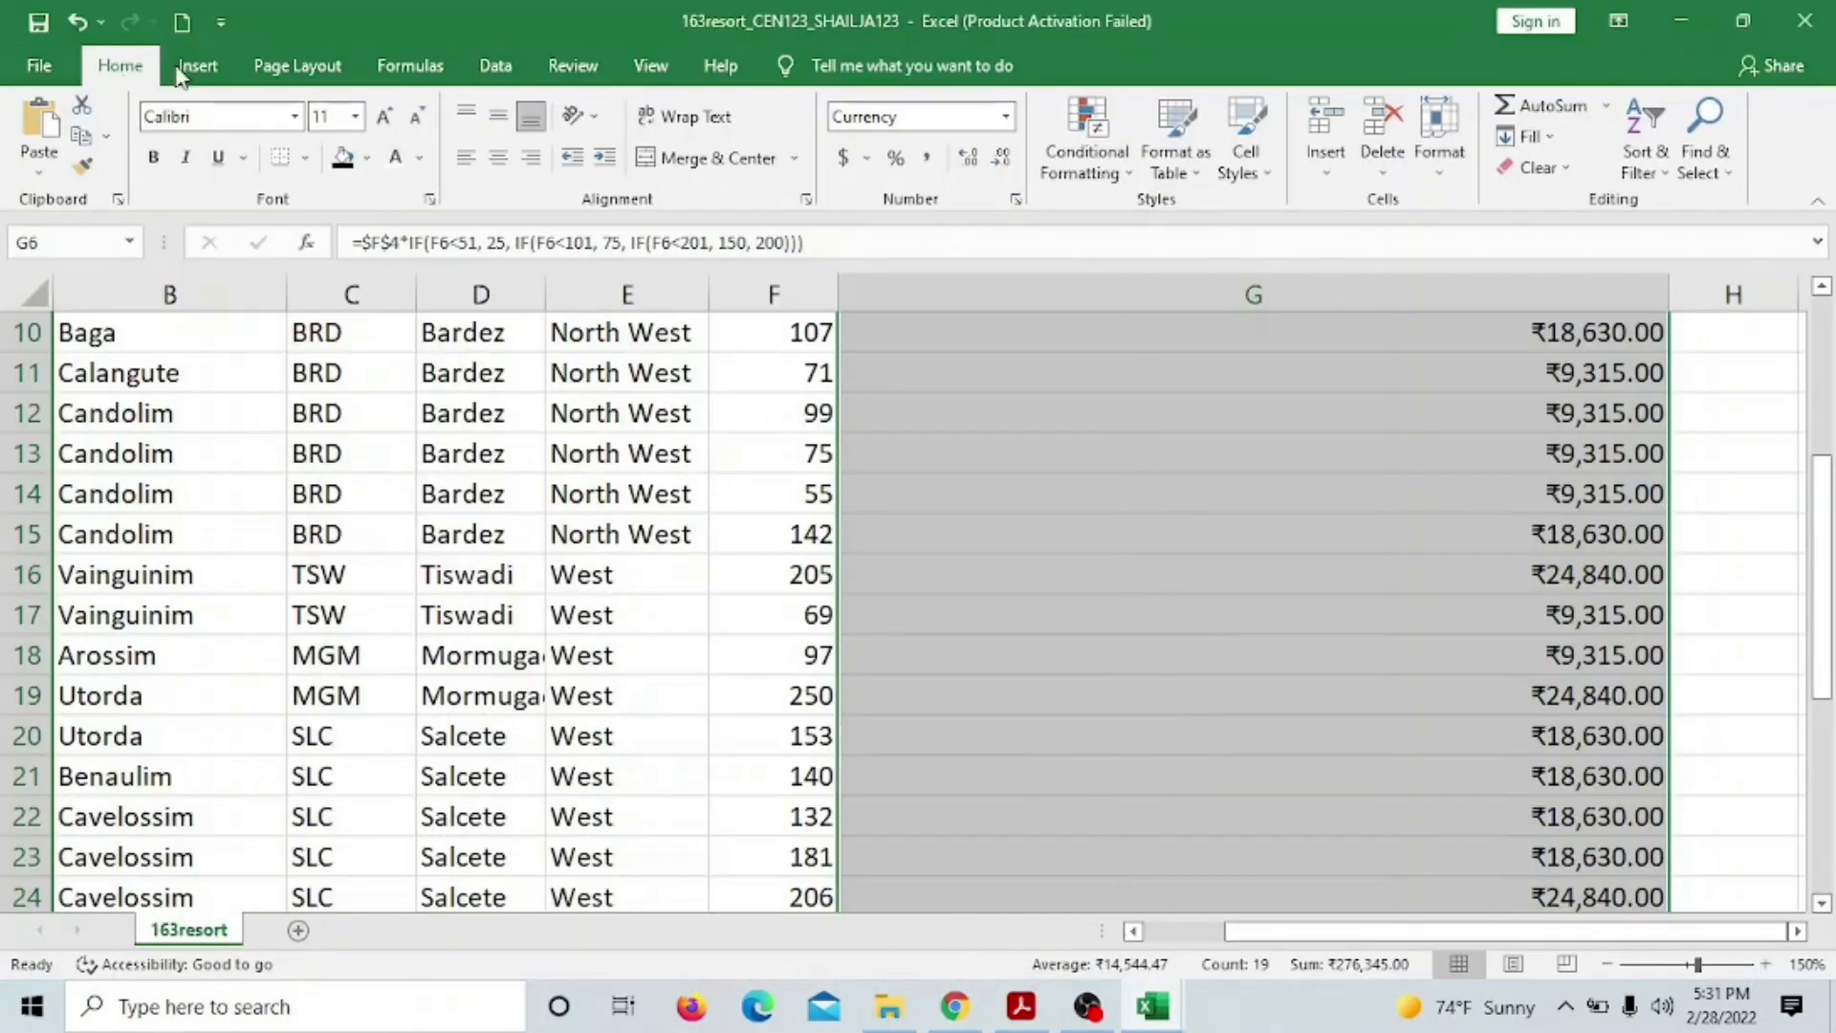
pyautogui.click(645, 69)
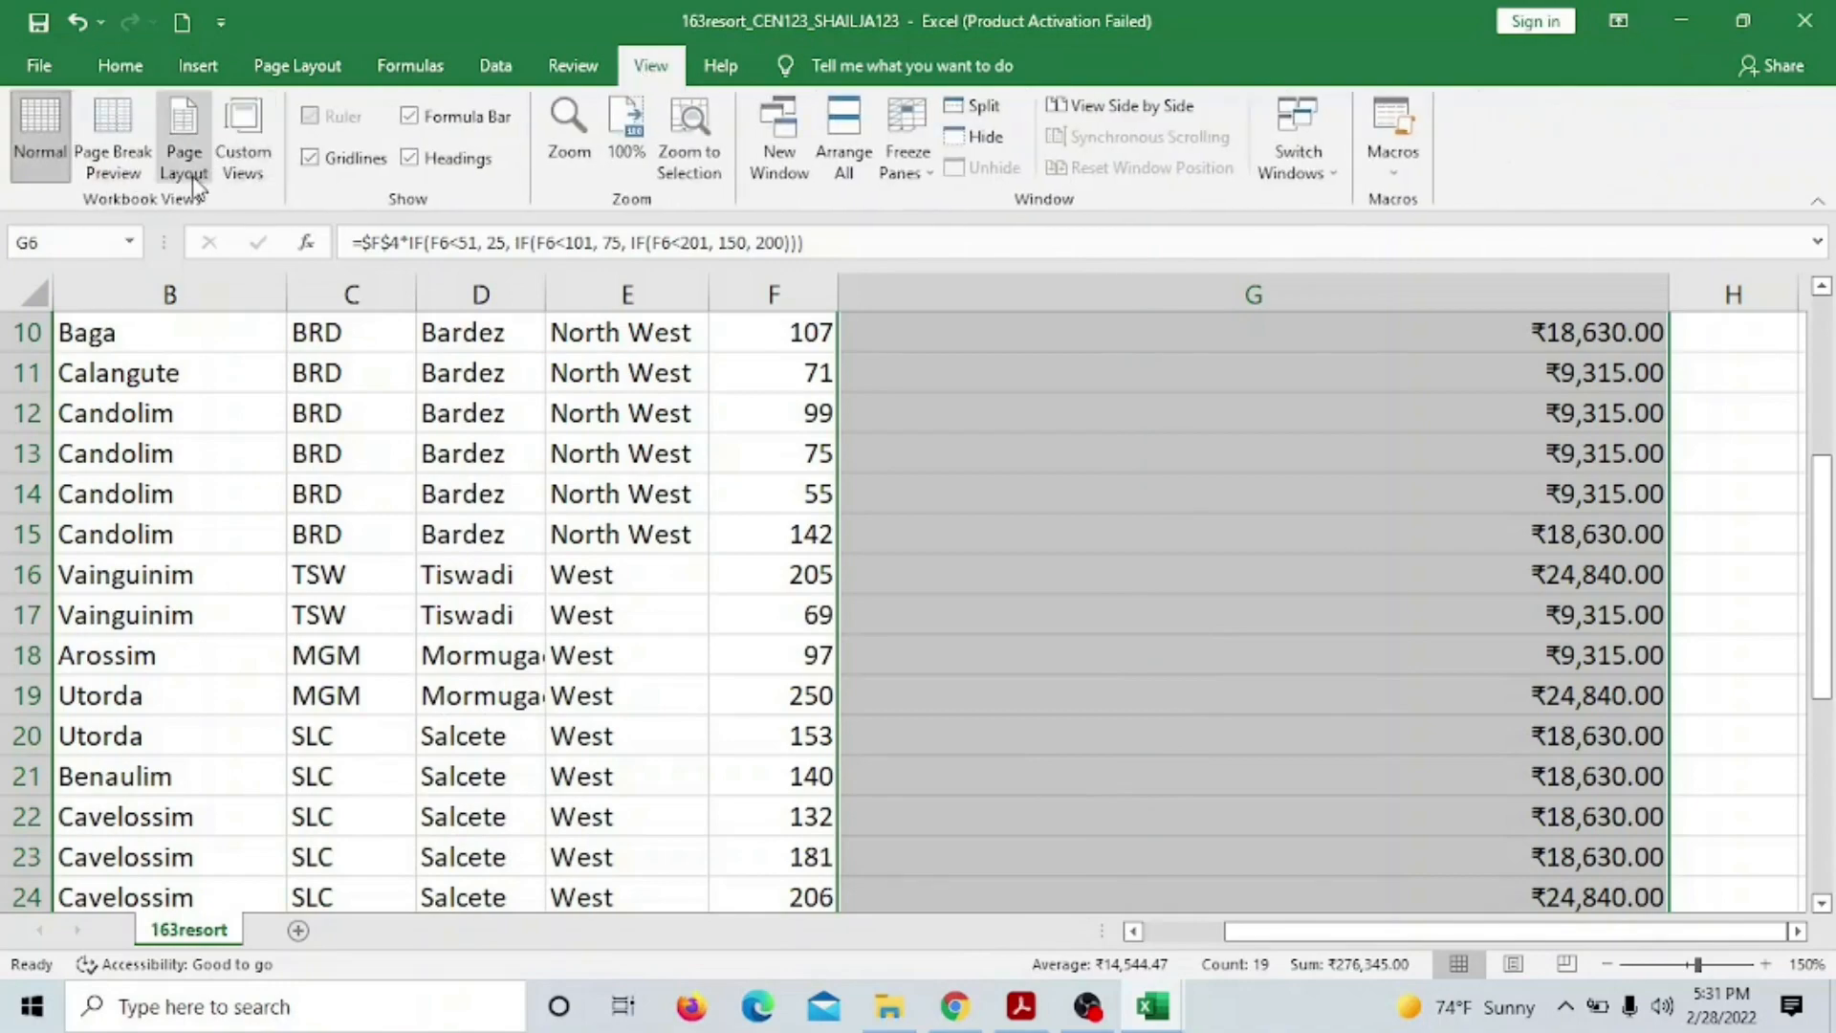
pyautogui.click(184, 161)
pyautogui.scroll(-5, 738, 518)
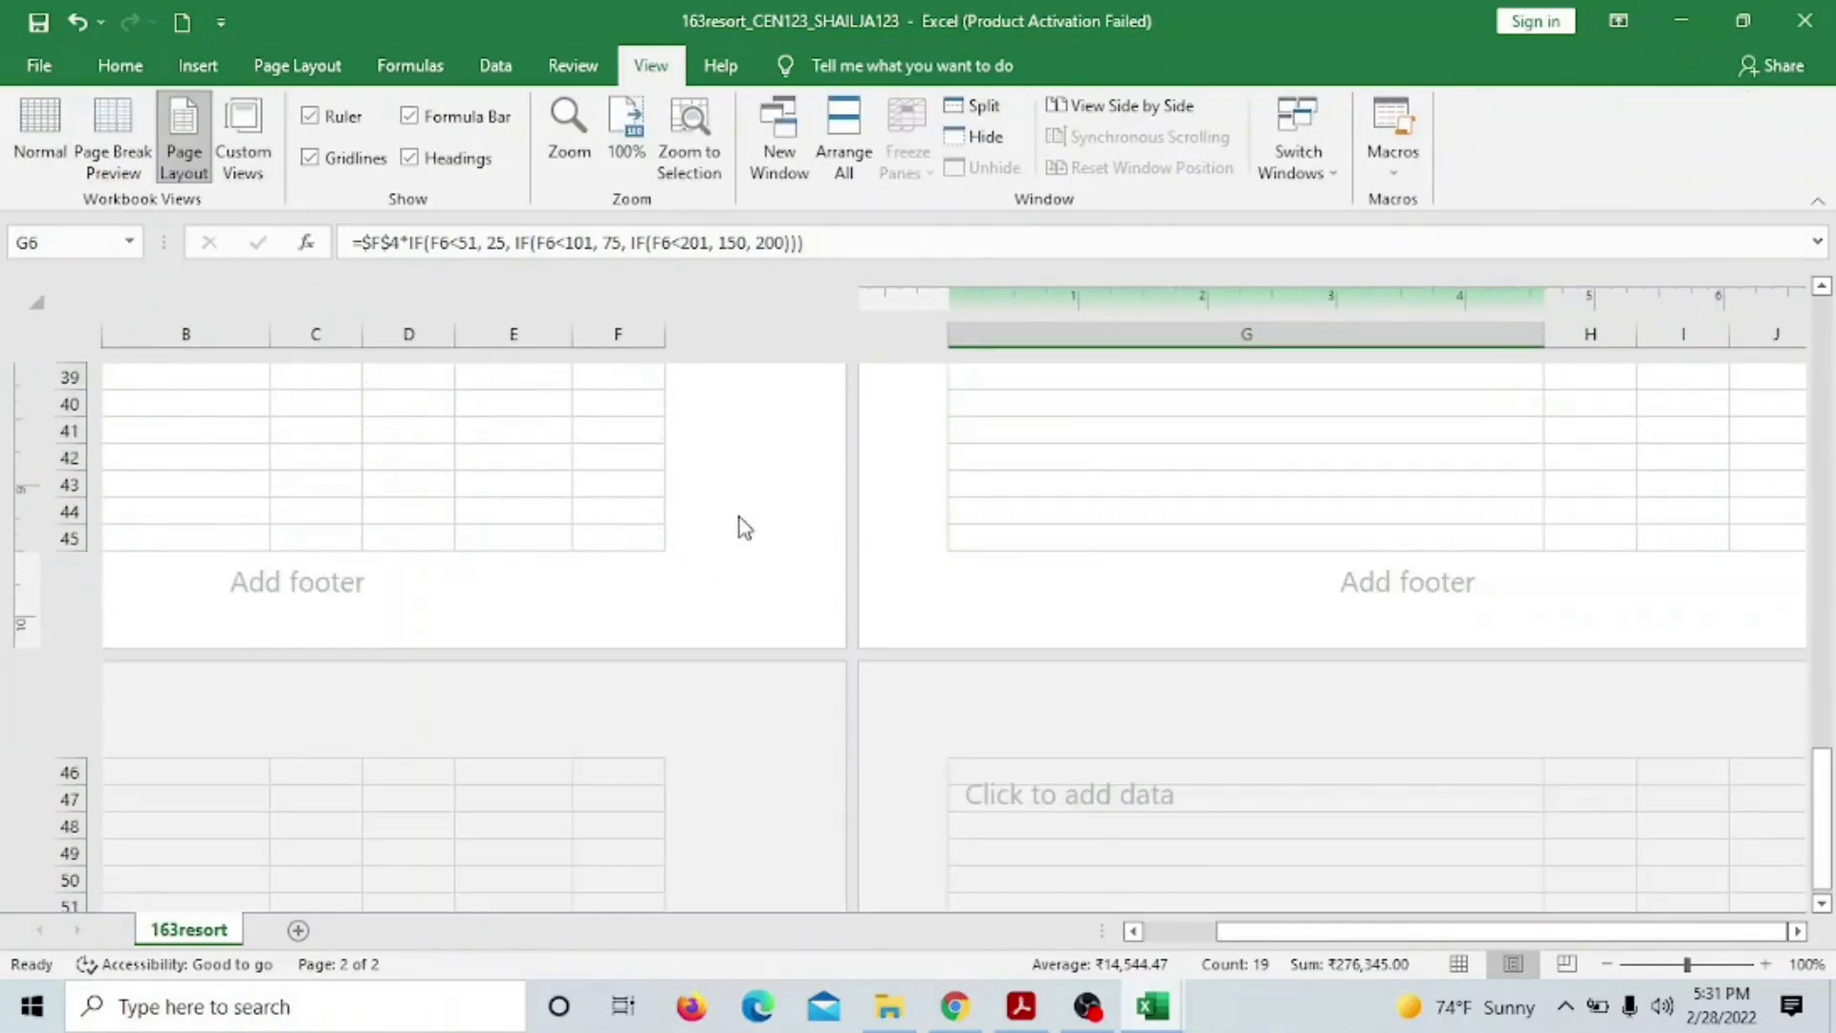
# Enter a left footer with the candidate's name, centre number and candidate number, then save
pyautogui.click(296, 581)
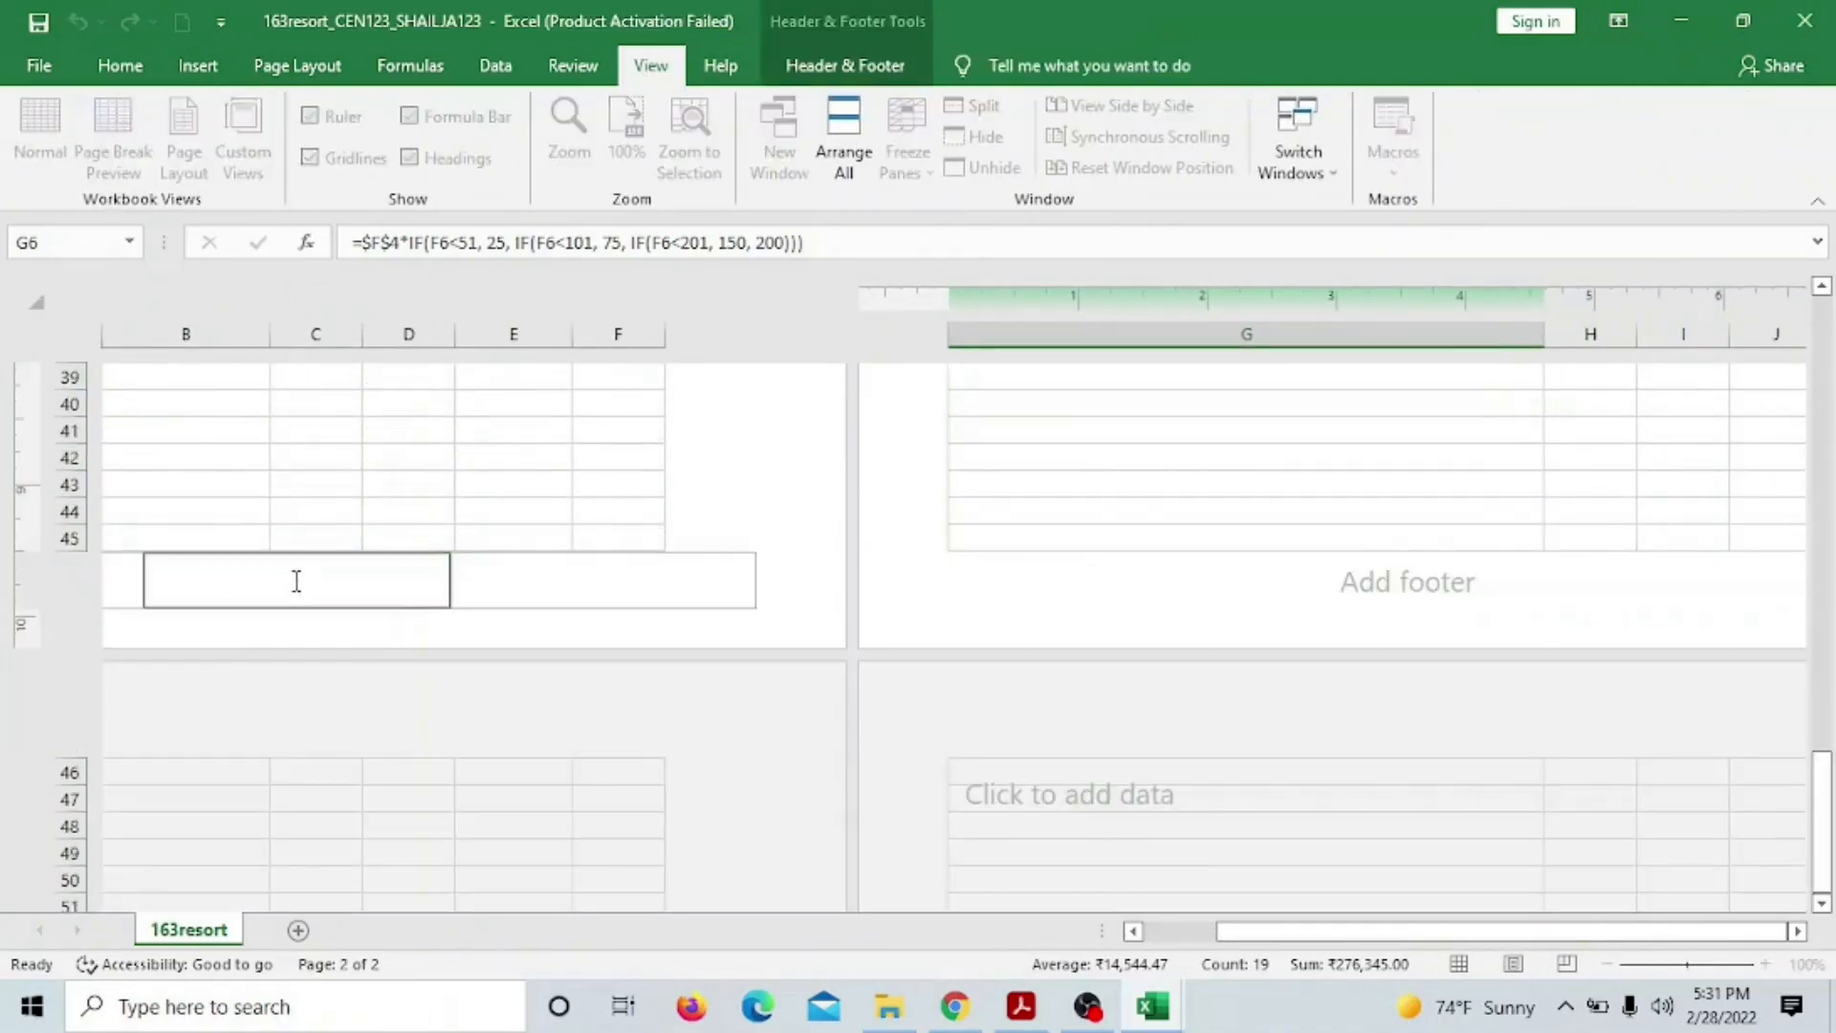
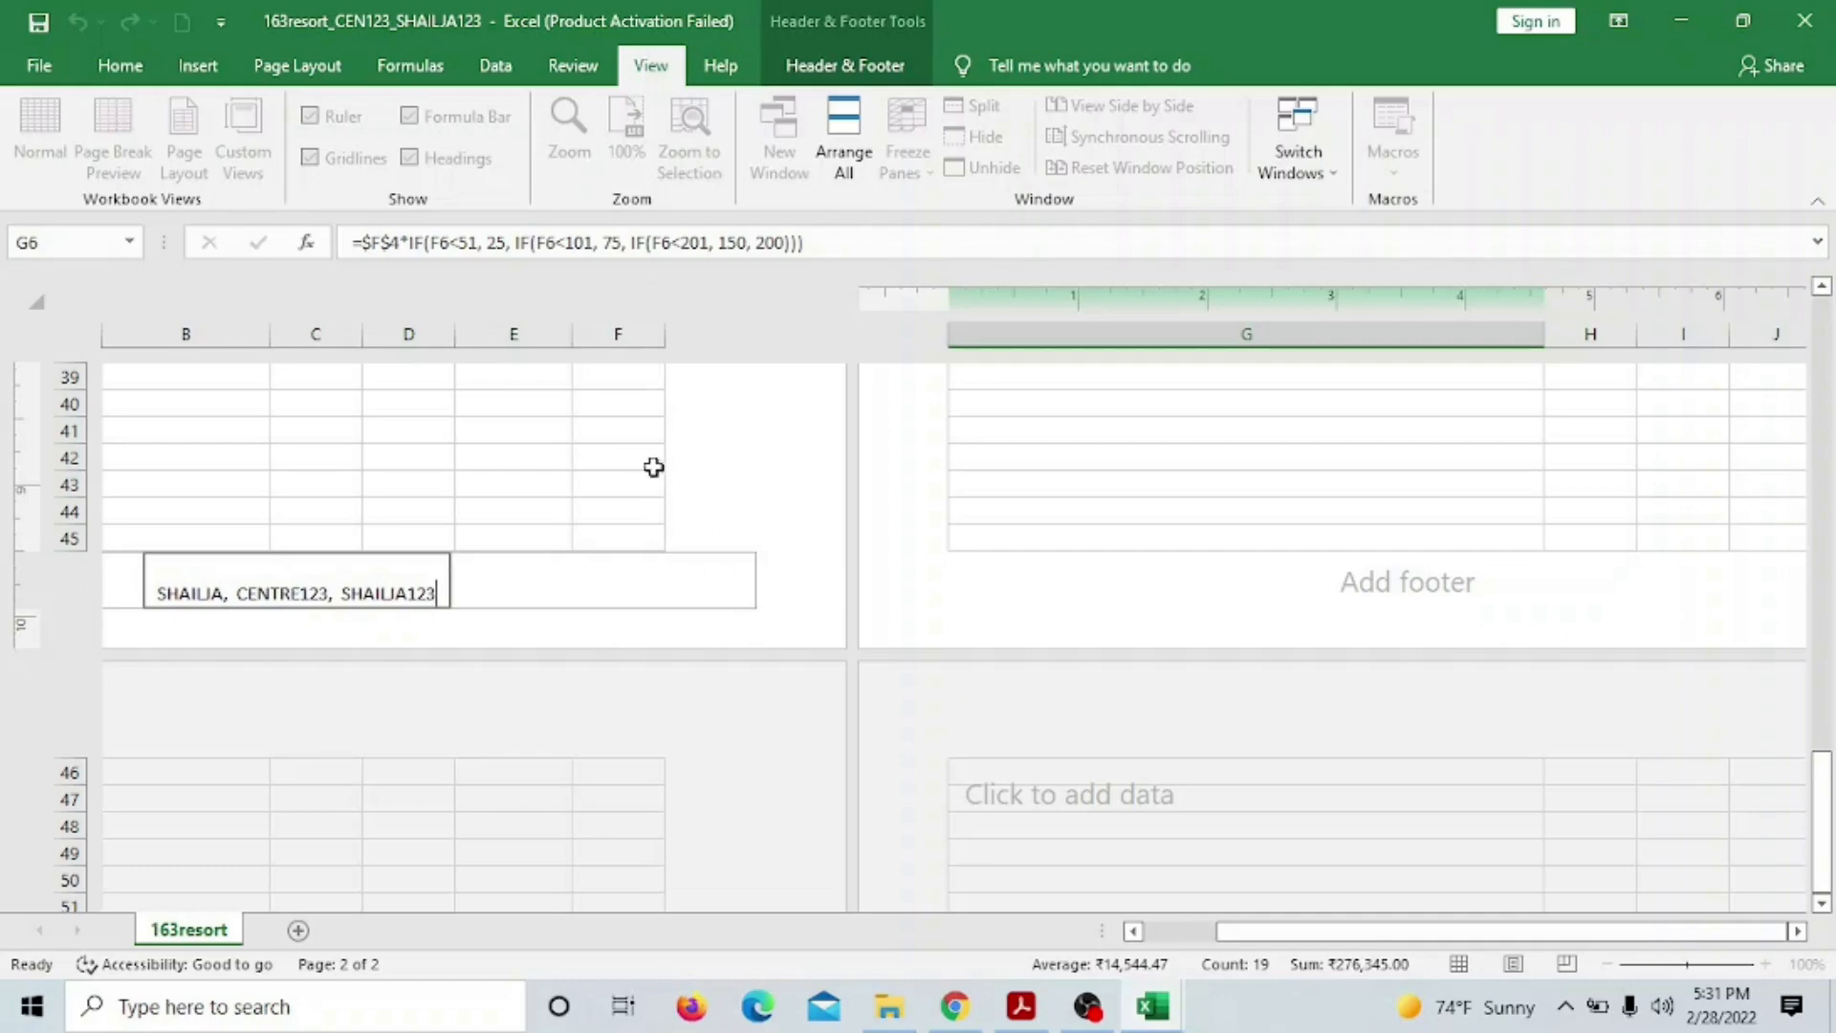
pyautogui.click(734, 462)
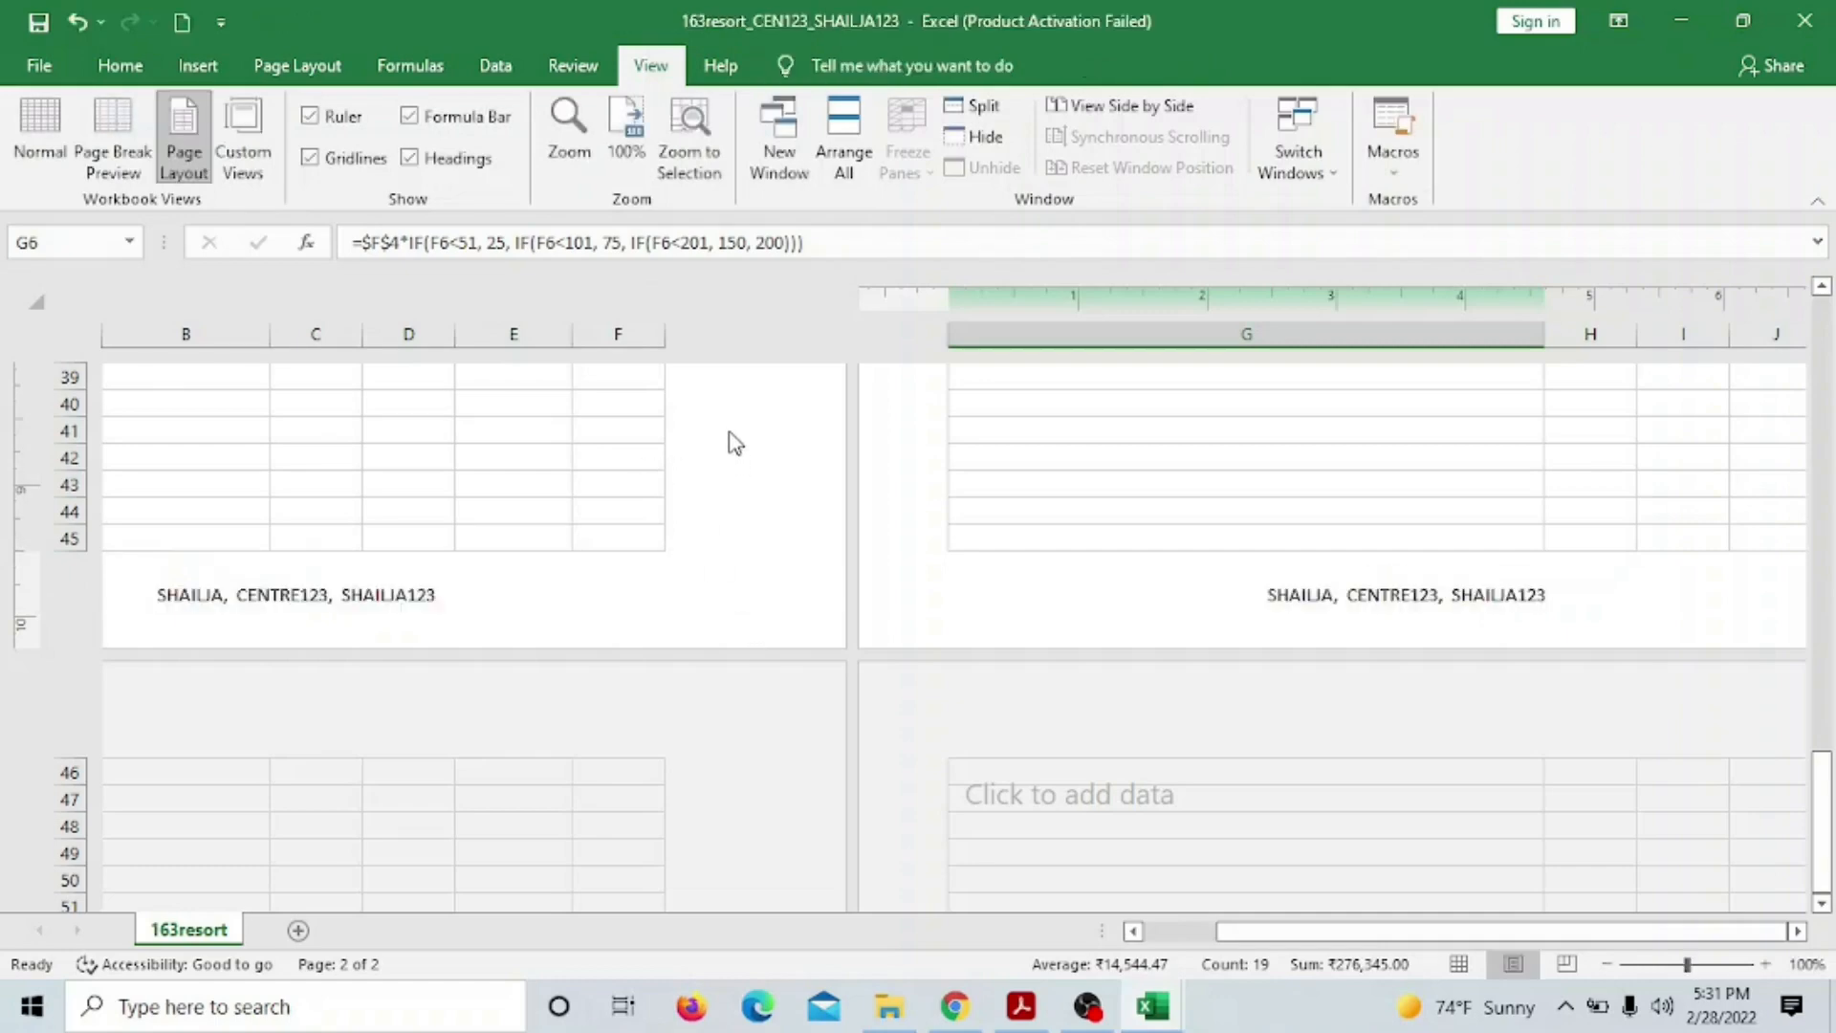
pyautogui.click(40, 23)
pyautogui.click(410, 65)
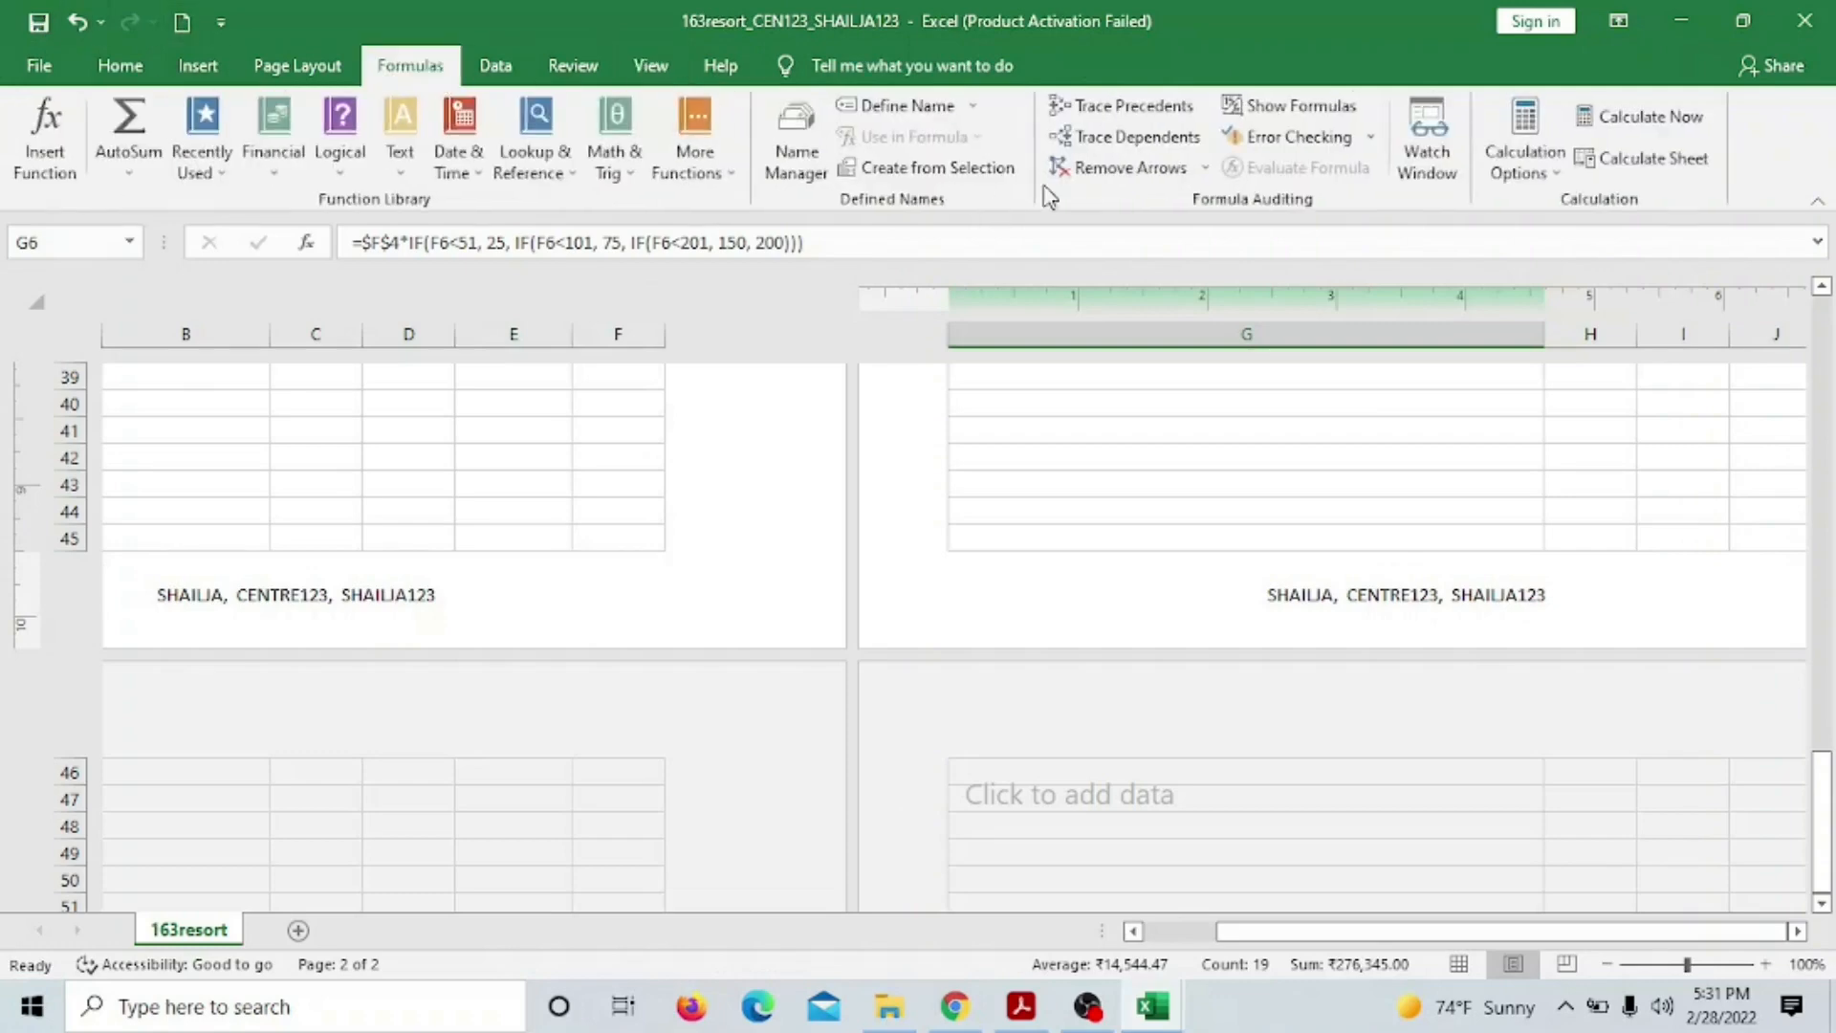
# Display formulas instead of results in the worksheet cells
pyautogui.click(1286, 105)
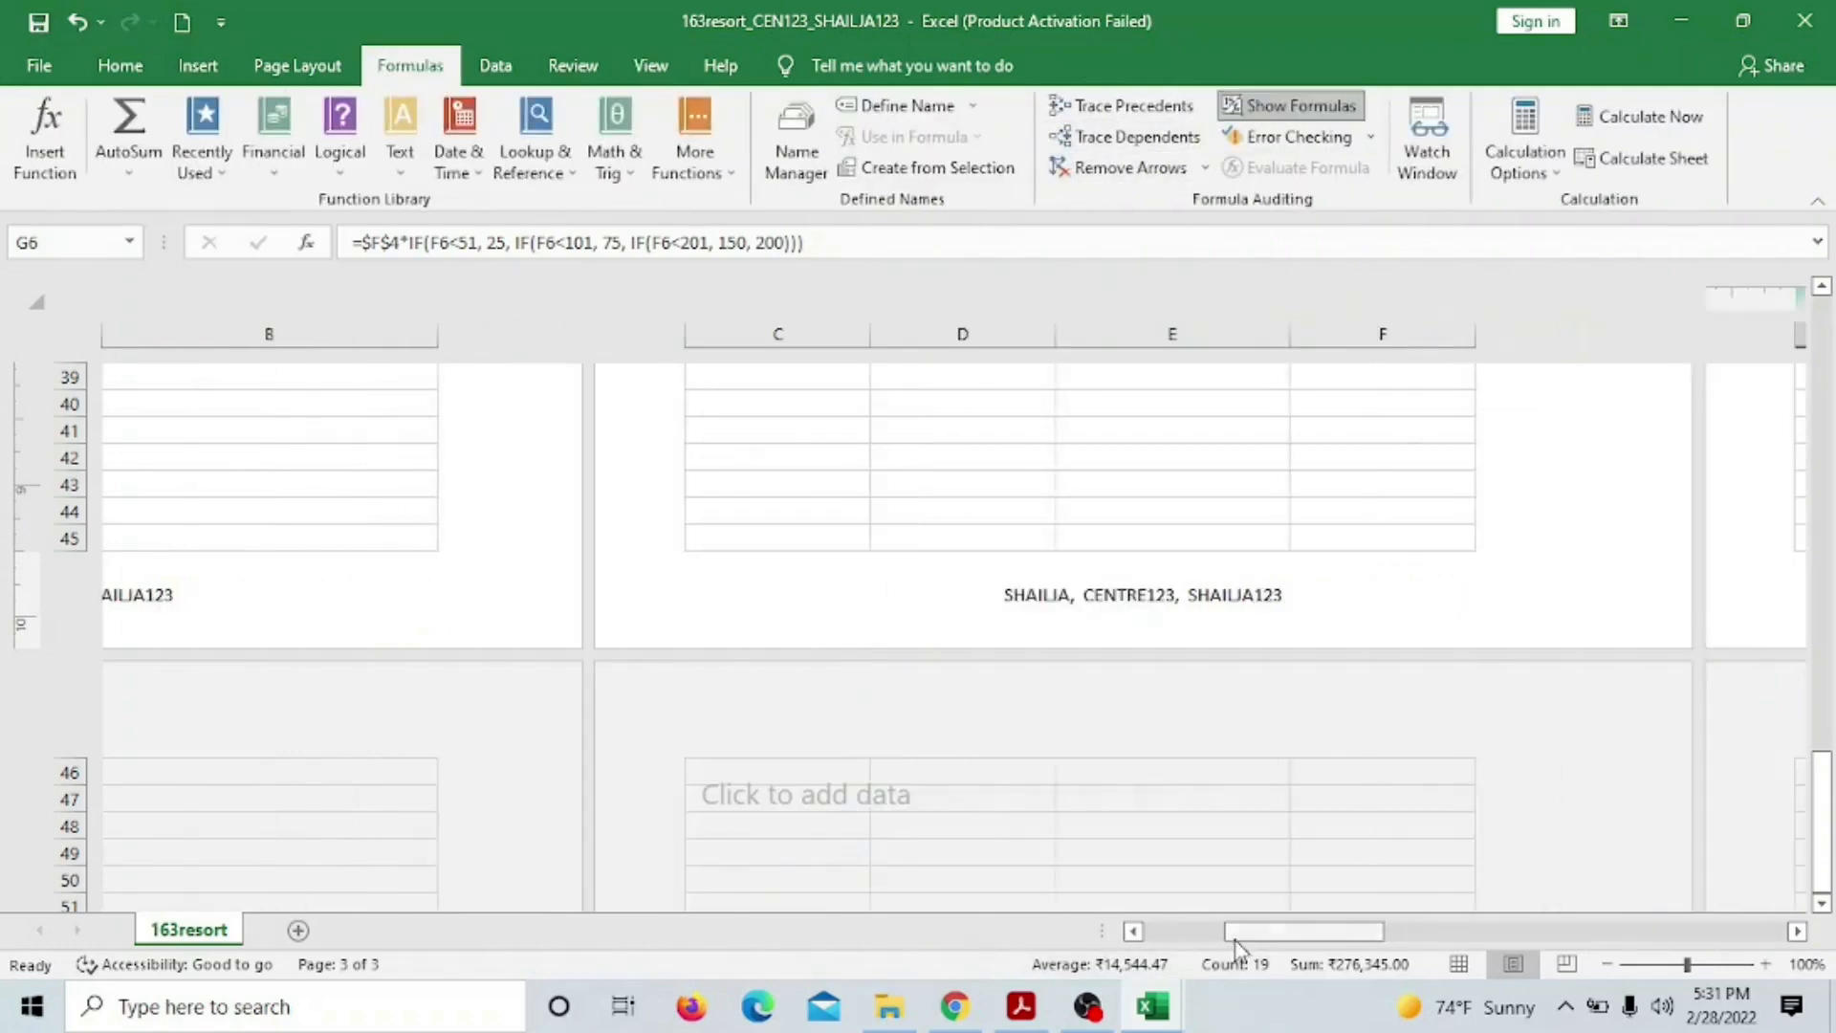
pyautogui.moveTo(1235, 933); pyautogui.dragTo(1152, 932)
pyautogui.scroll(15, 1110, 885)
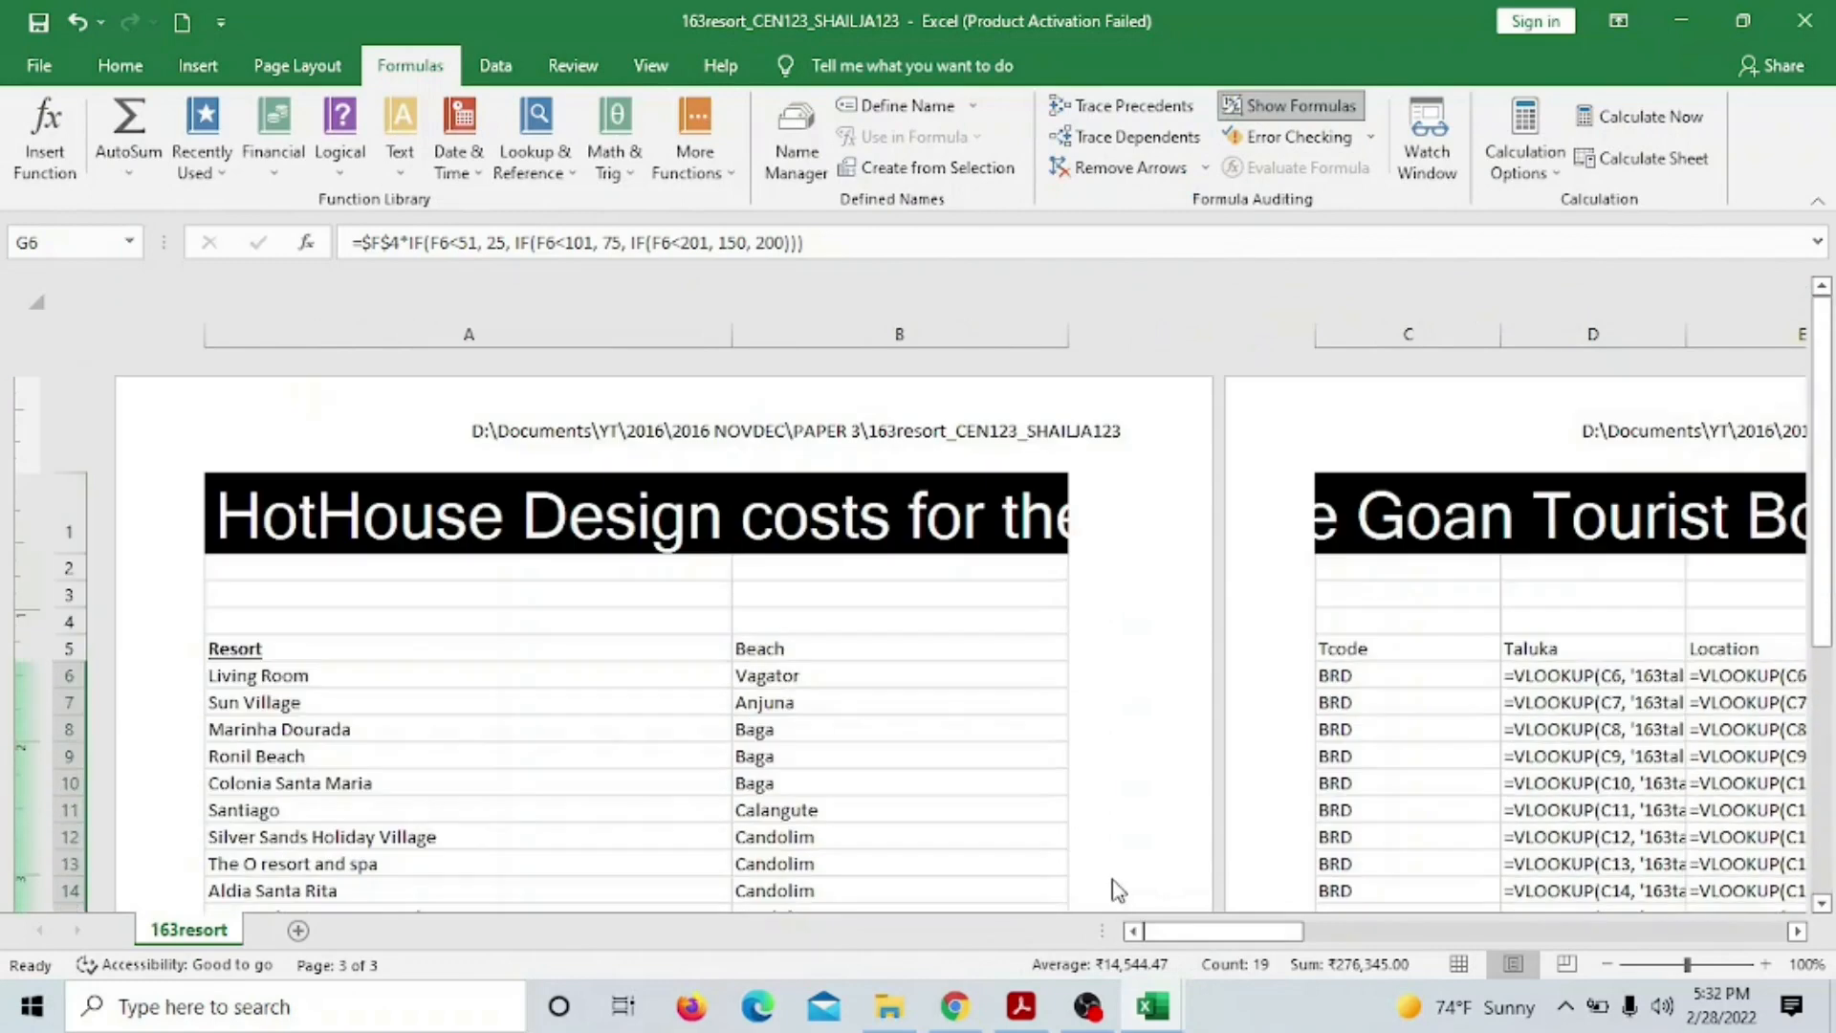
pyautogui.scroll(-5, 1115, 878)
pyautogui.scroll(4, 1115, 877)
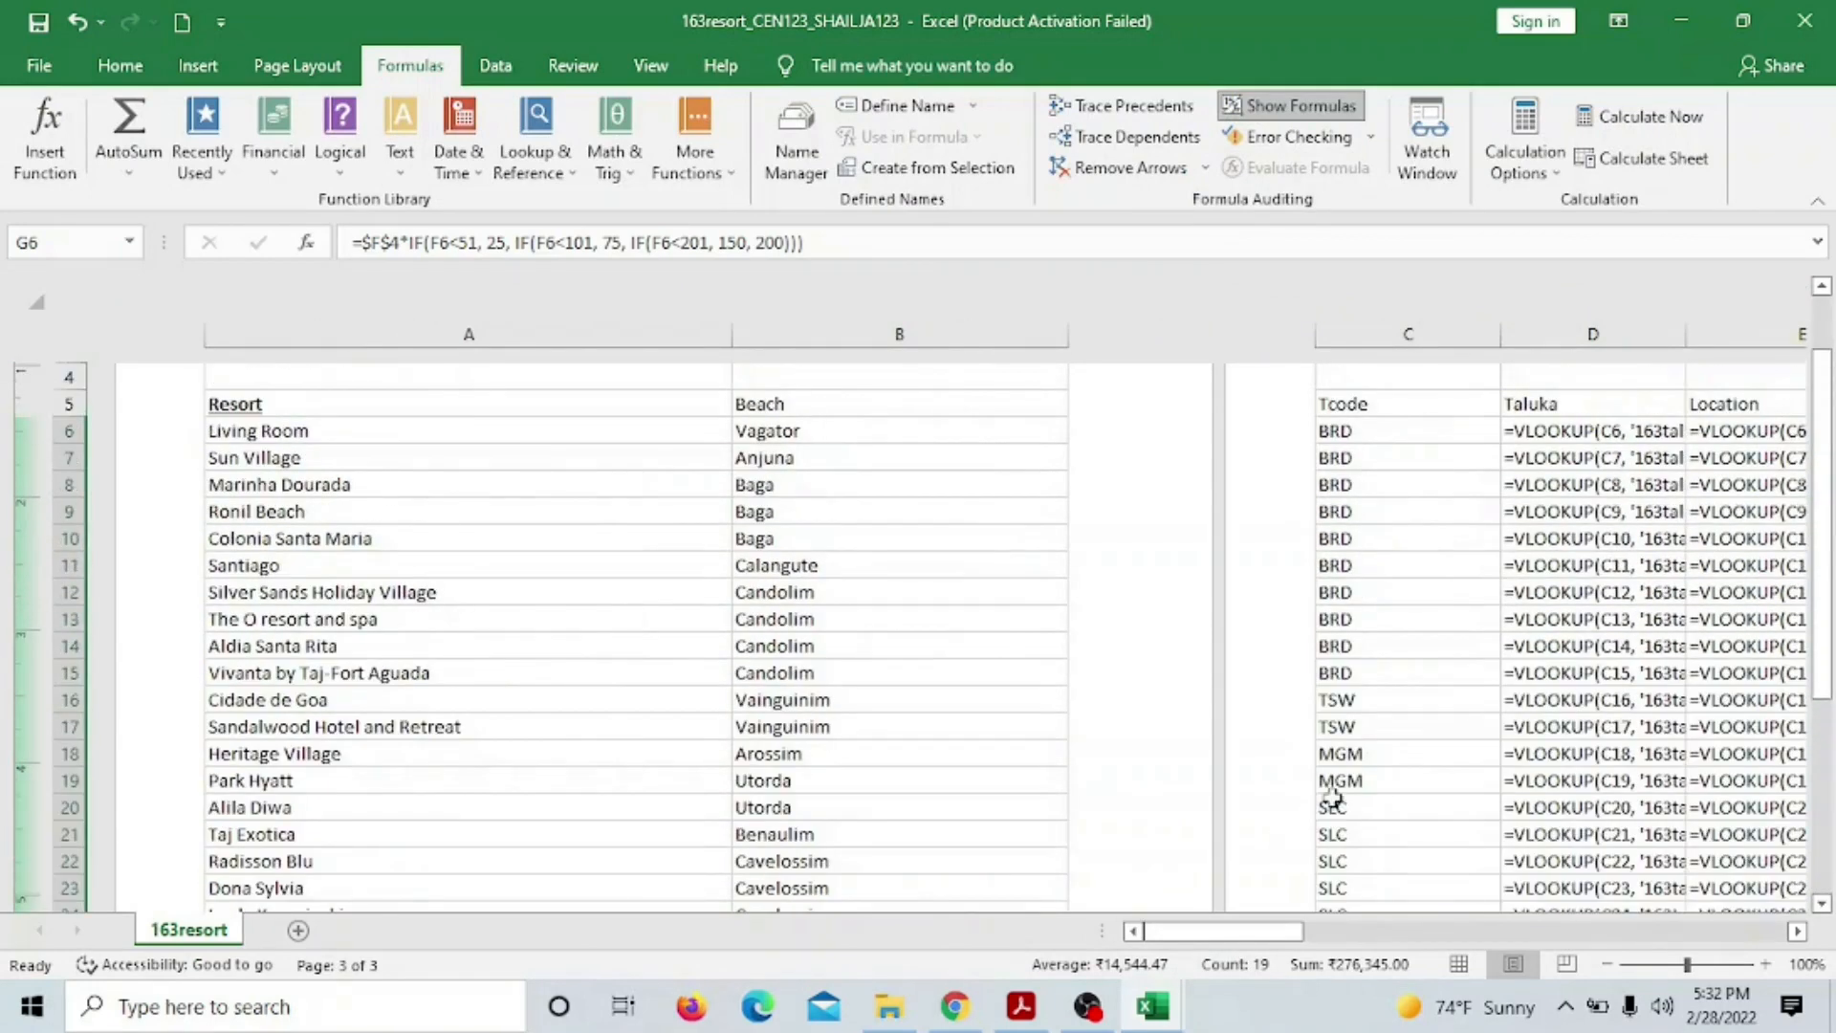
# Set the print orientation to Landscape, then go back to the exam paper
pyautogui.click(38, 65)
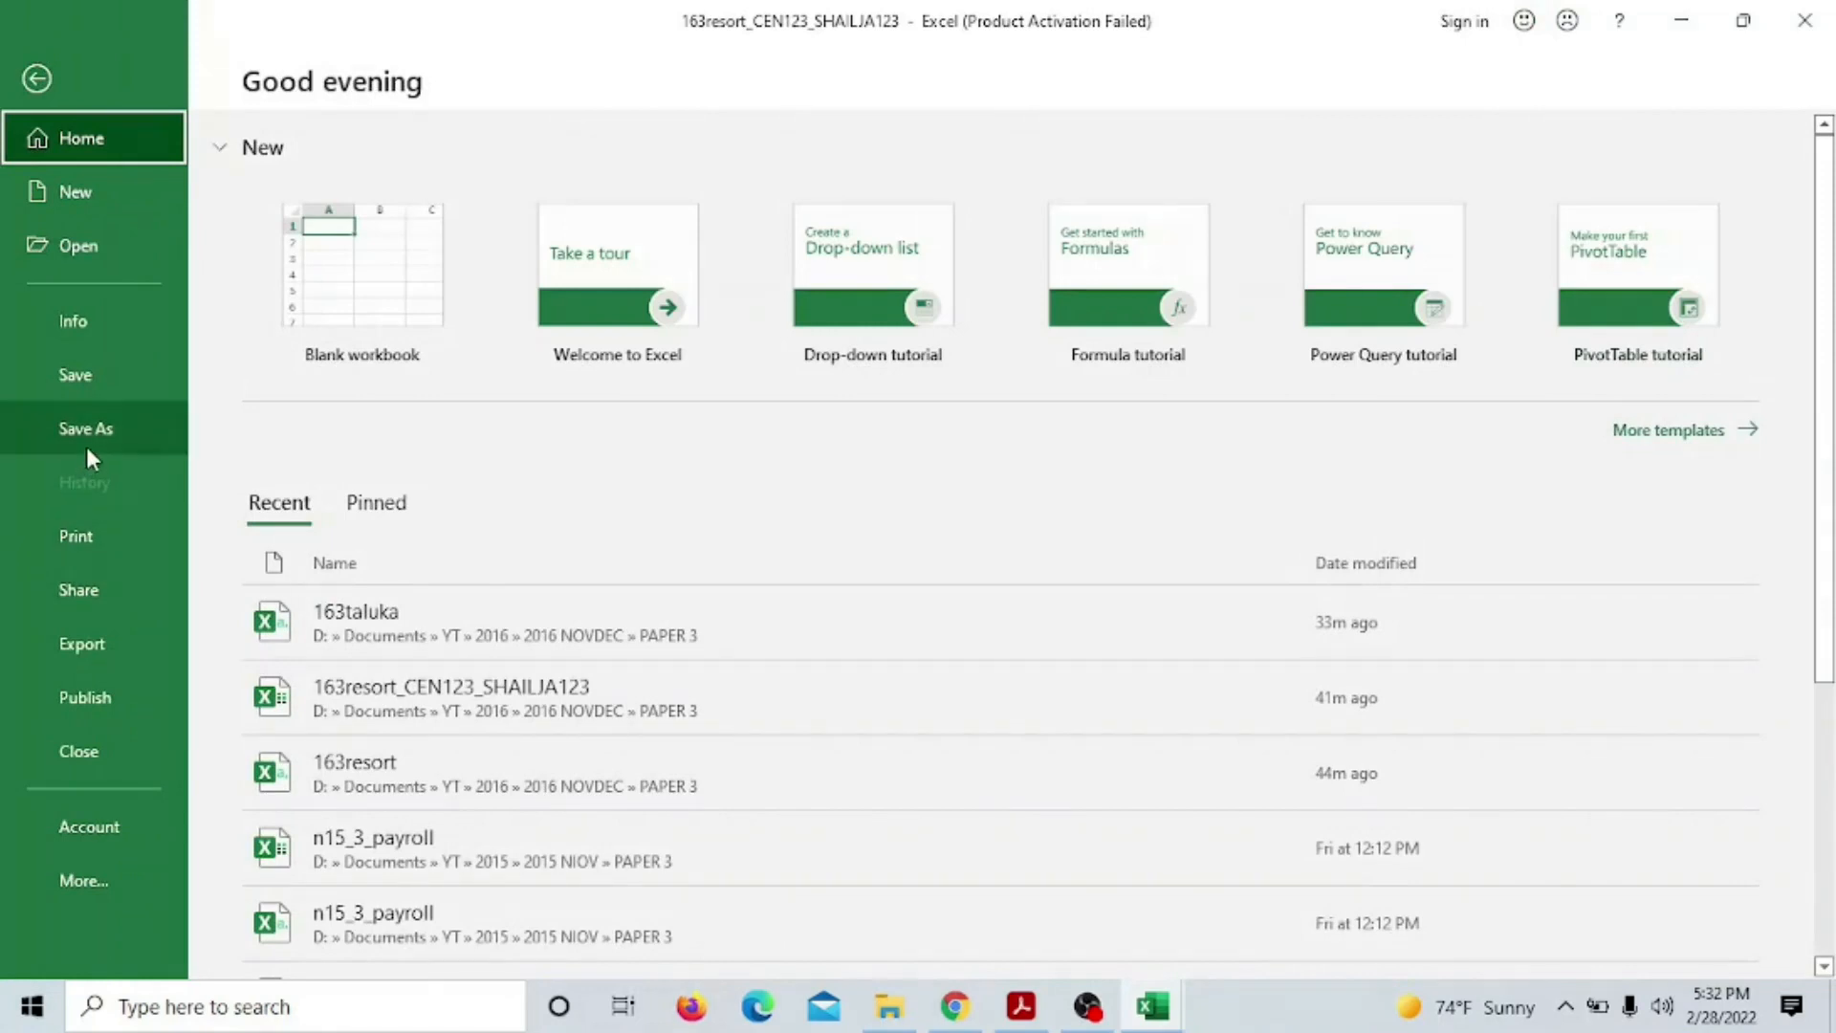
pyautogui.click(86, 533)
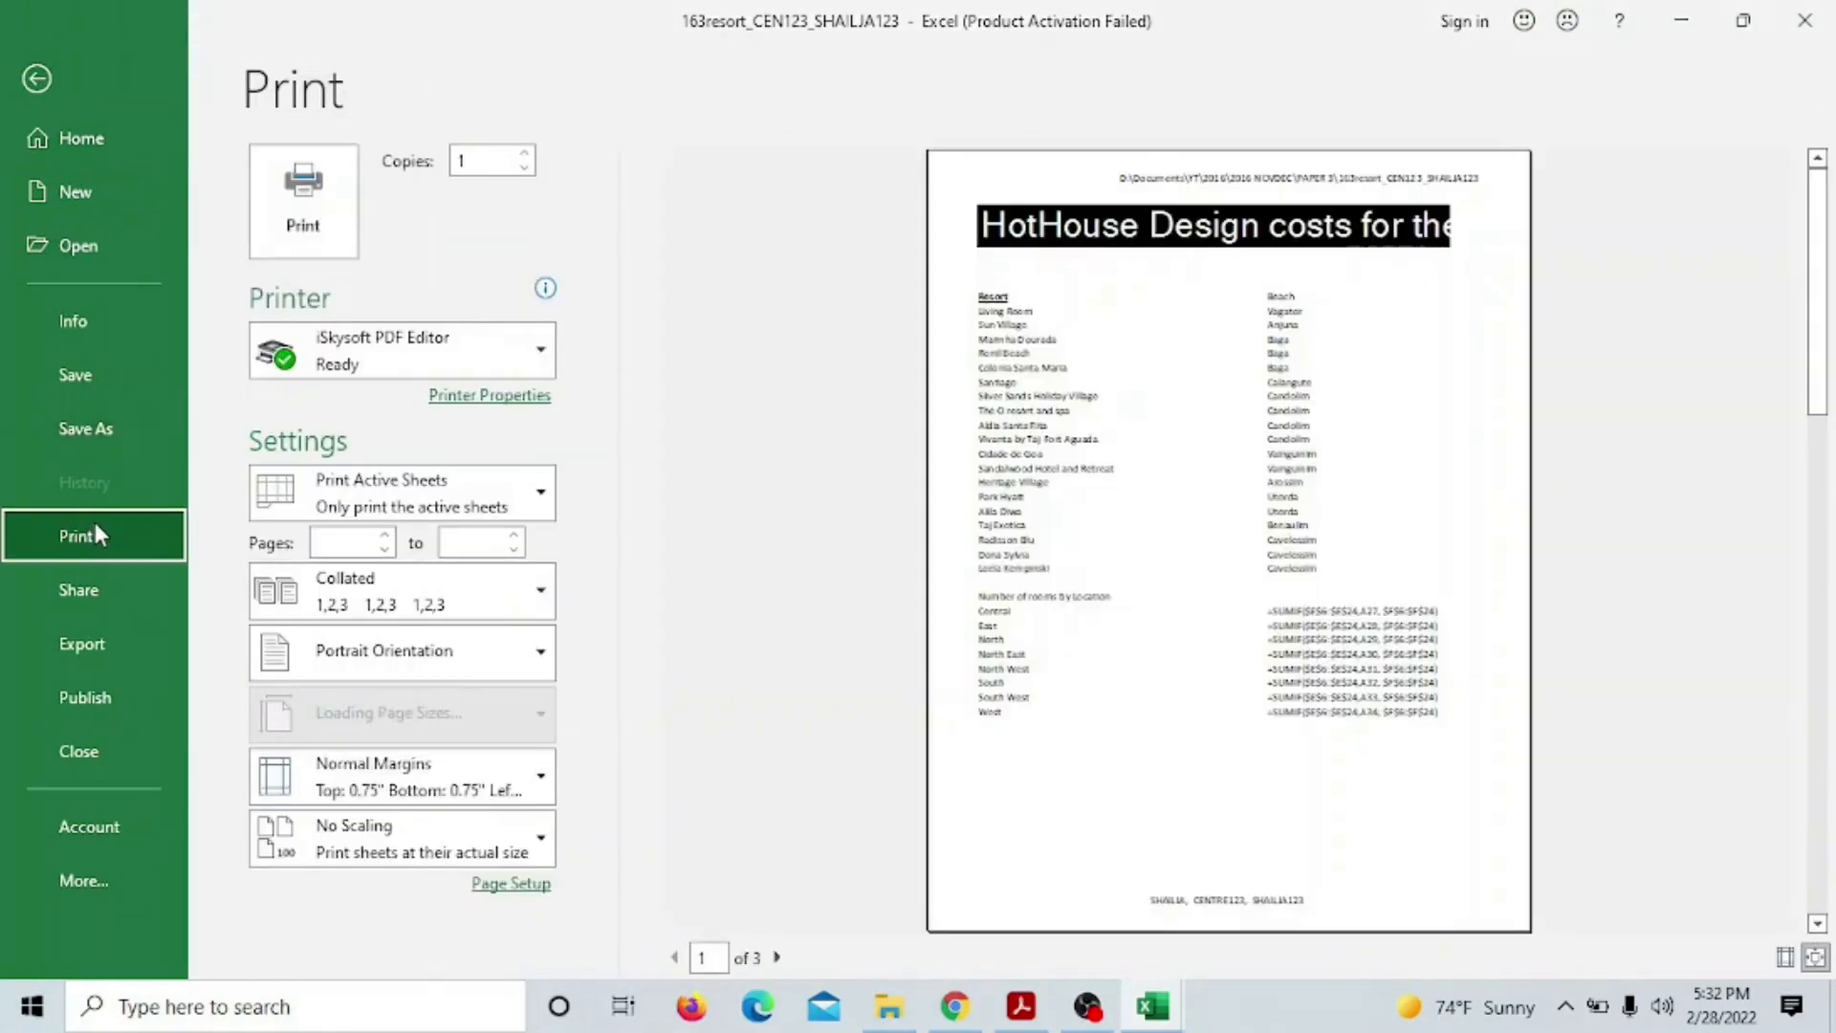
pyautogui.click(454, 651)
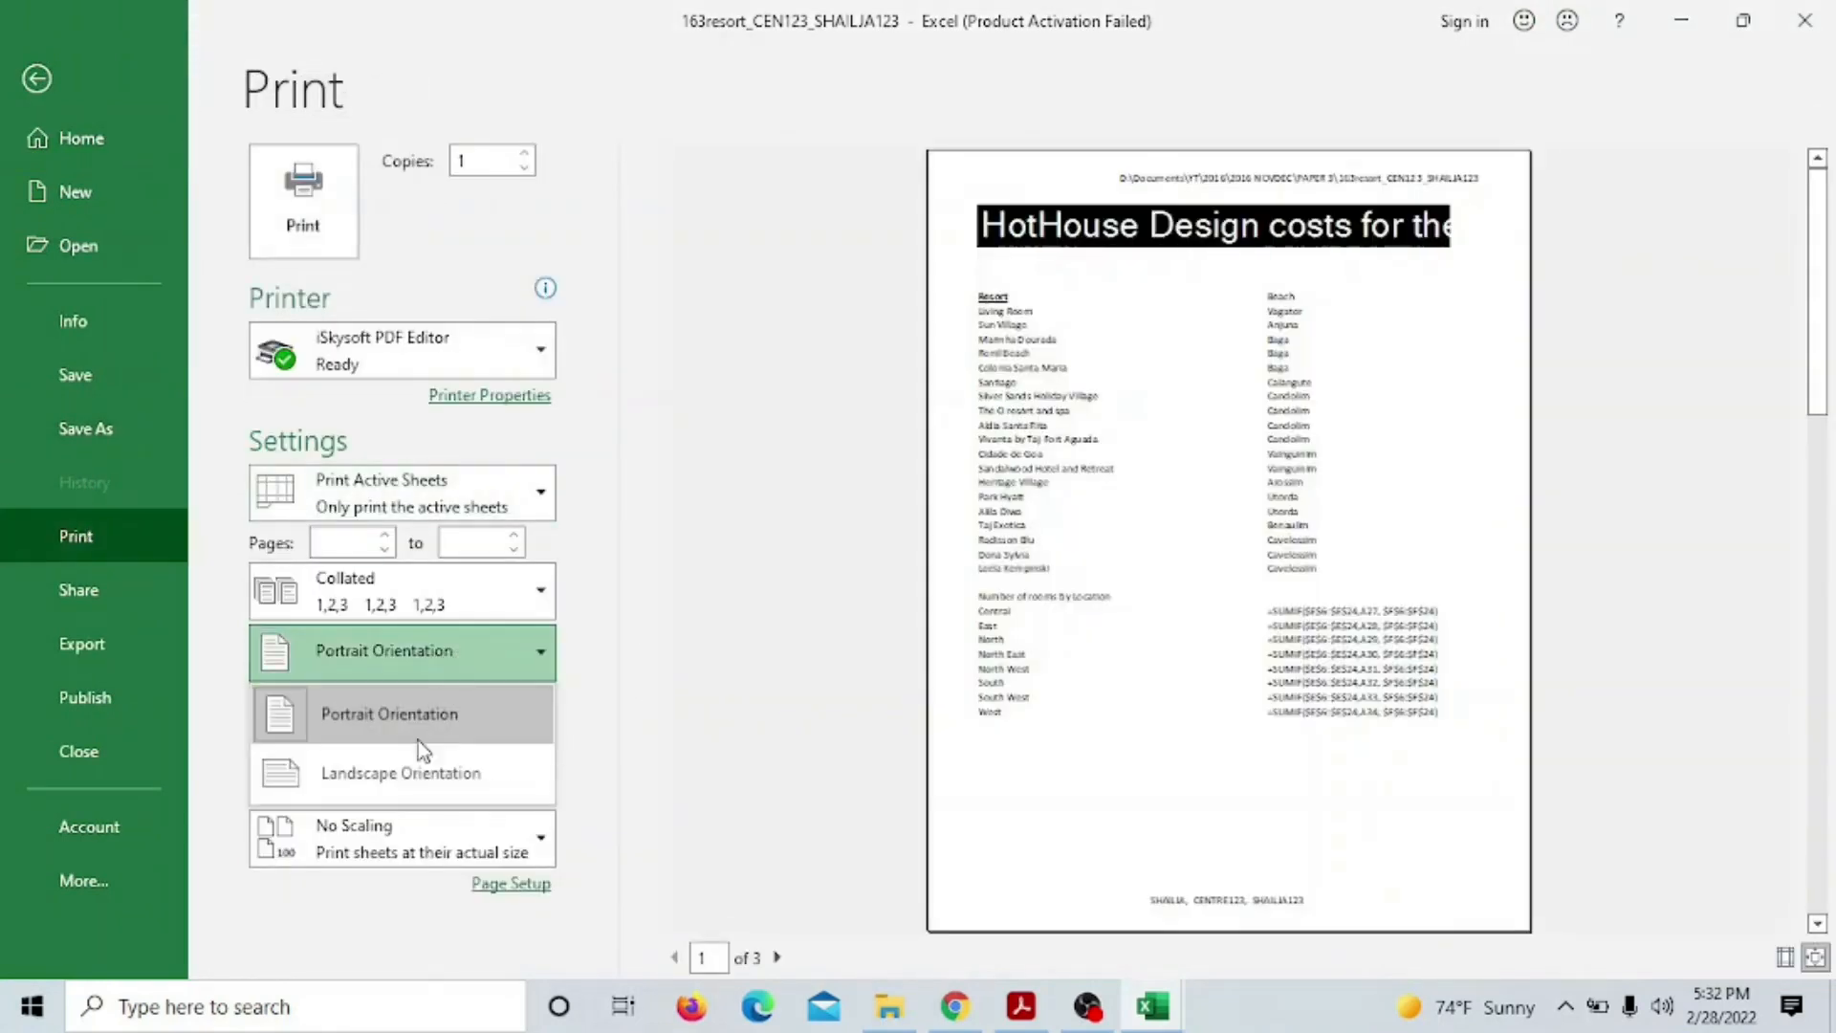
pyautogui.click(415, 756)
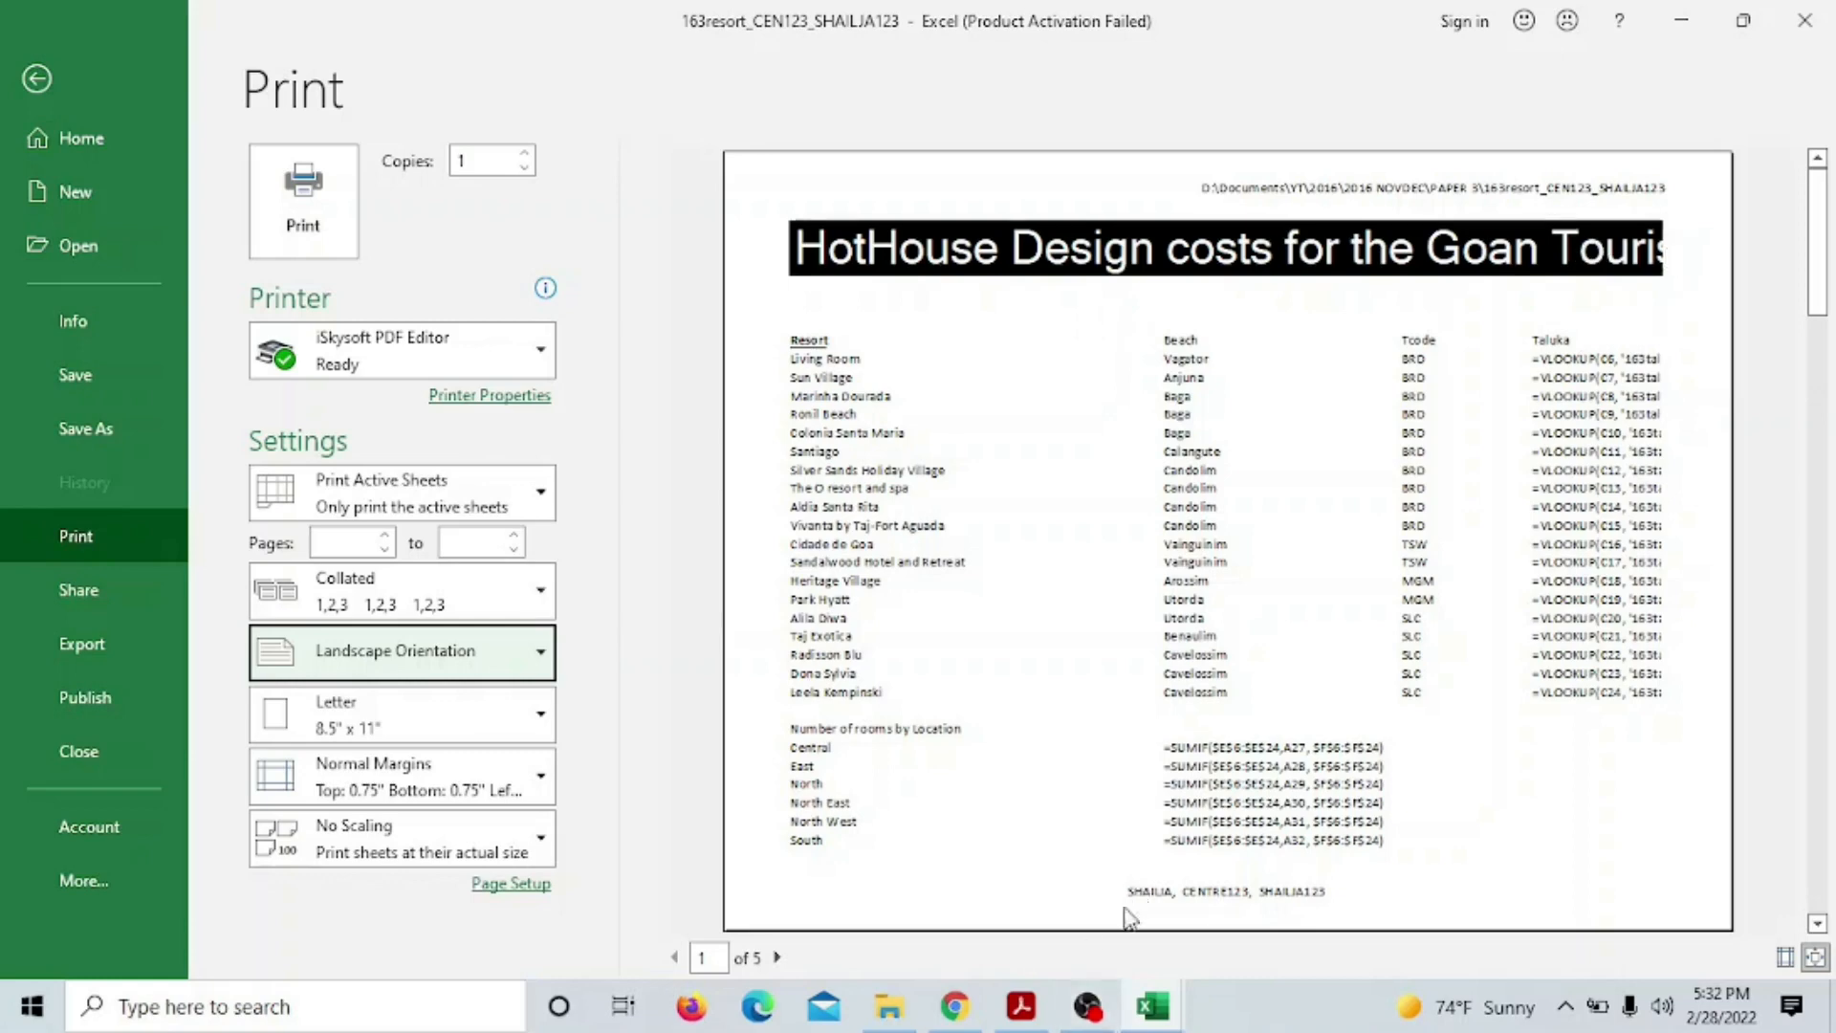
pyautogui.click(1021, 1006)
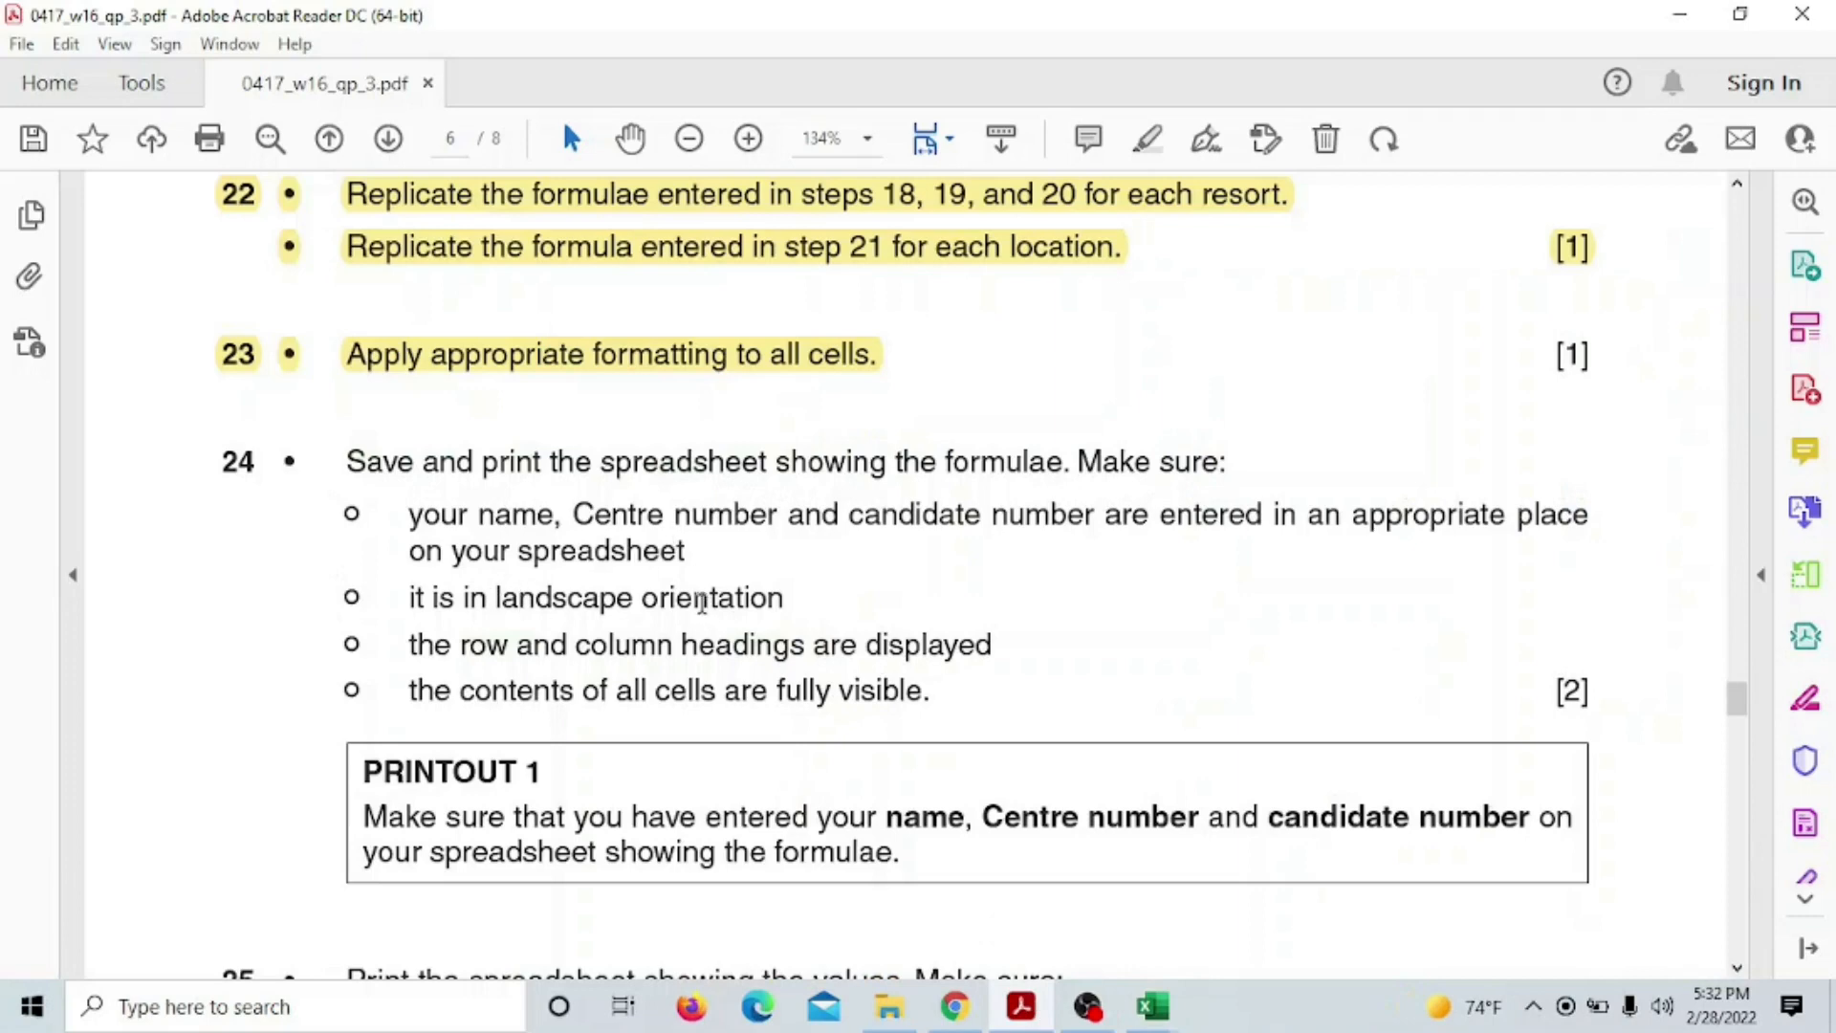
# Highlight the 'landscape orientation' requirement in the question paper, then return to Excel's print preview
pyautogui.moveTo(702, 603); pyautogui.dragTo(719, 602)
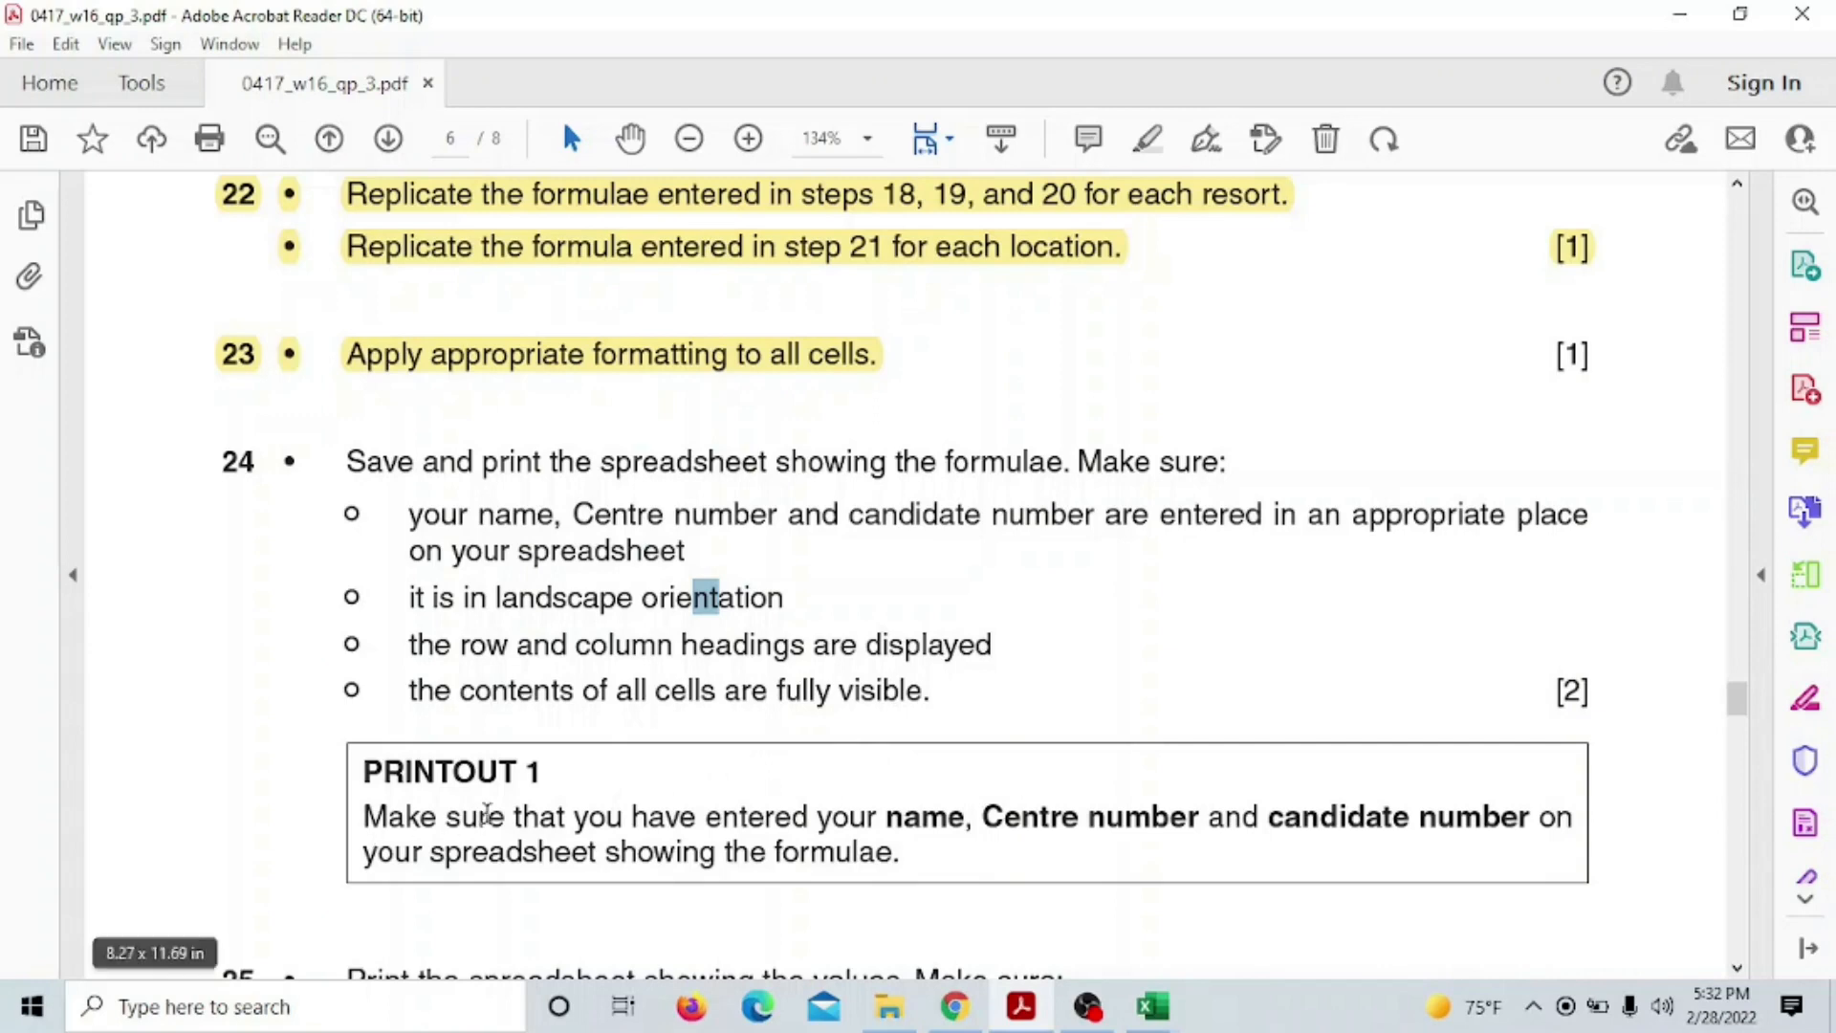
pyautogui.scroll(-2, 603, 769)
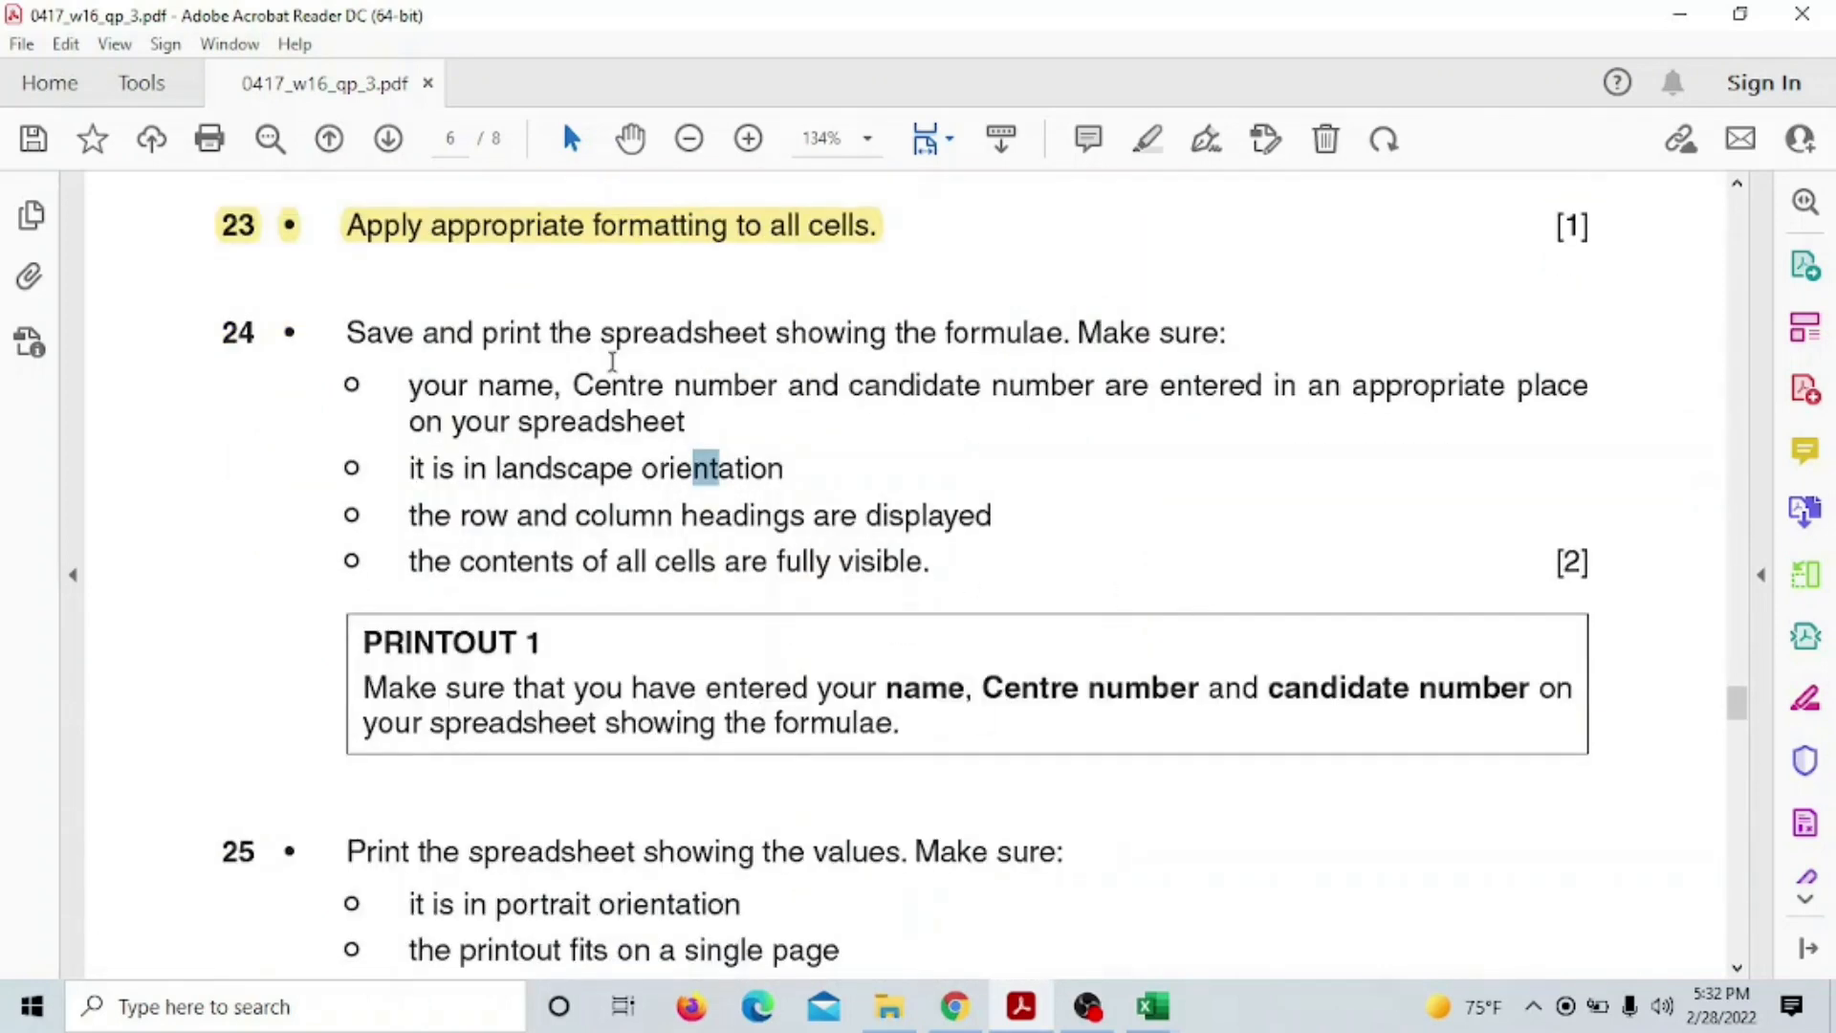
pyautogui.click(1152, 1006)
pyautogui.click(1013, 946)
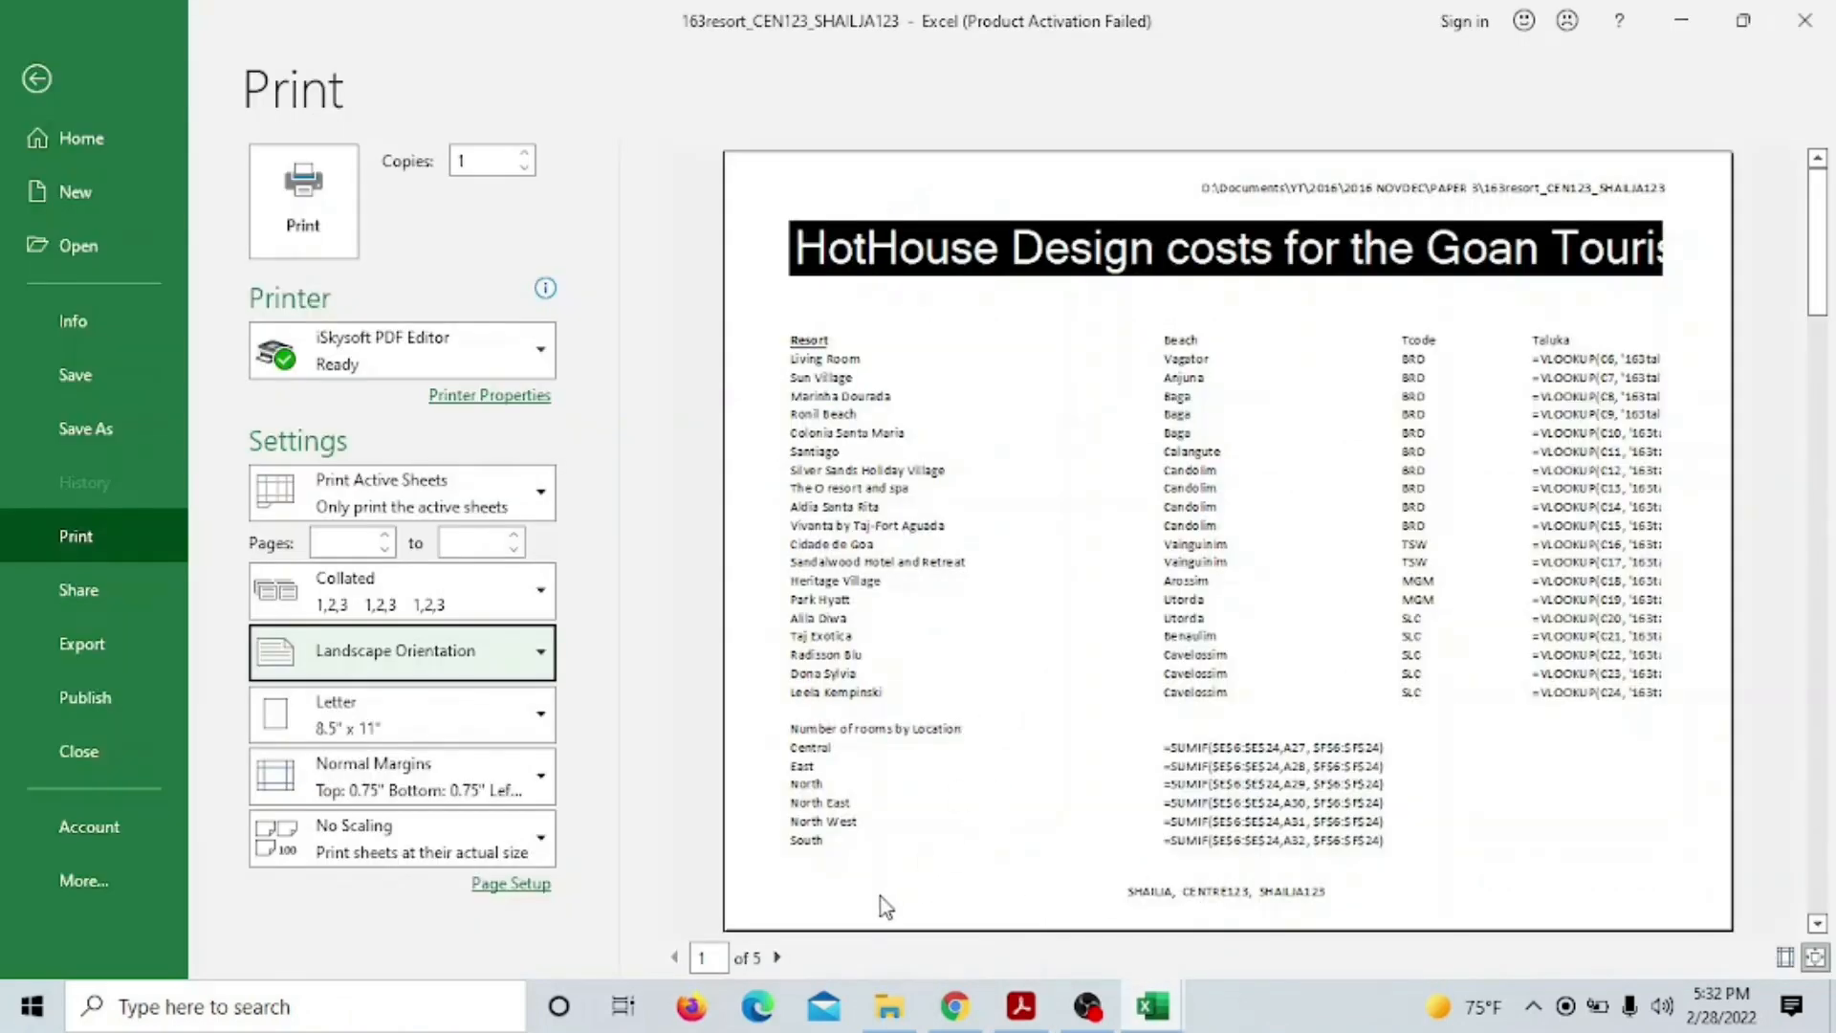
pyautogui.click(1022, 1006)
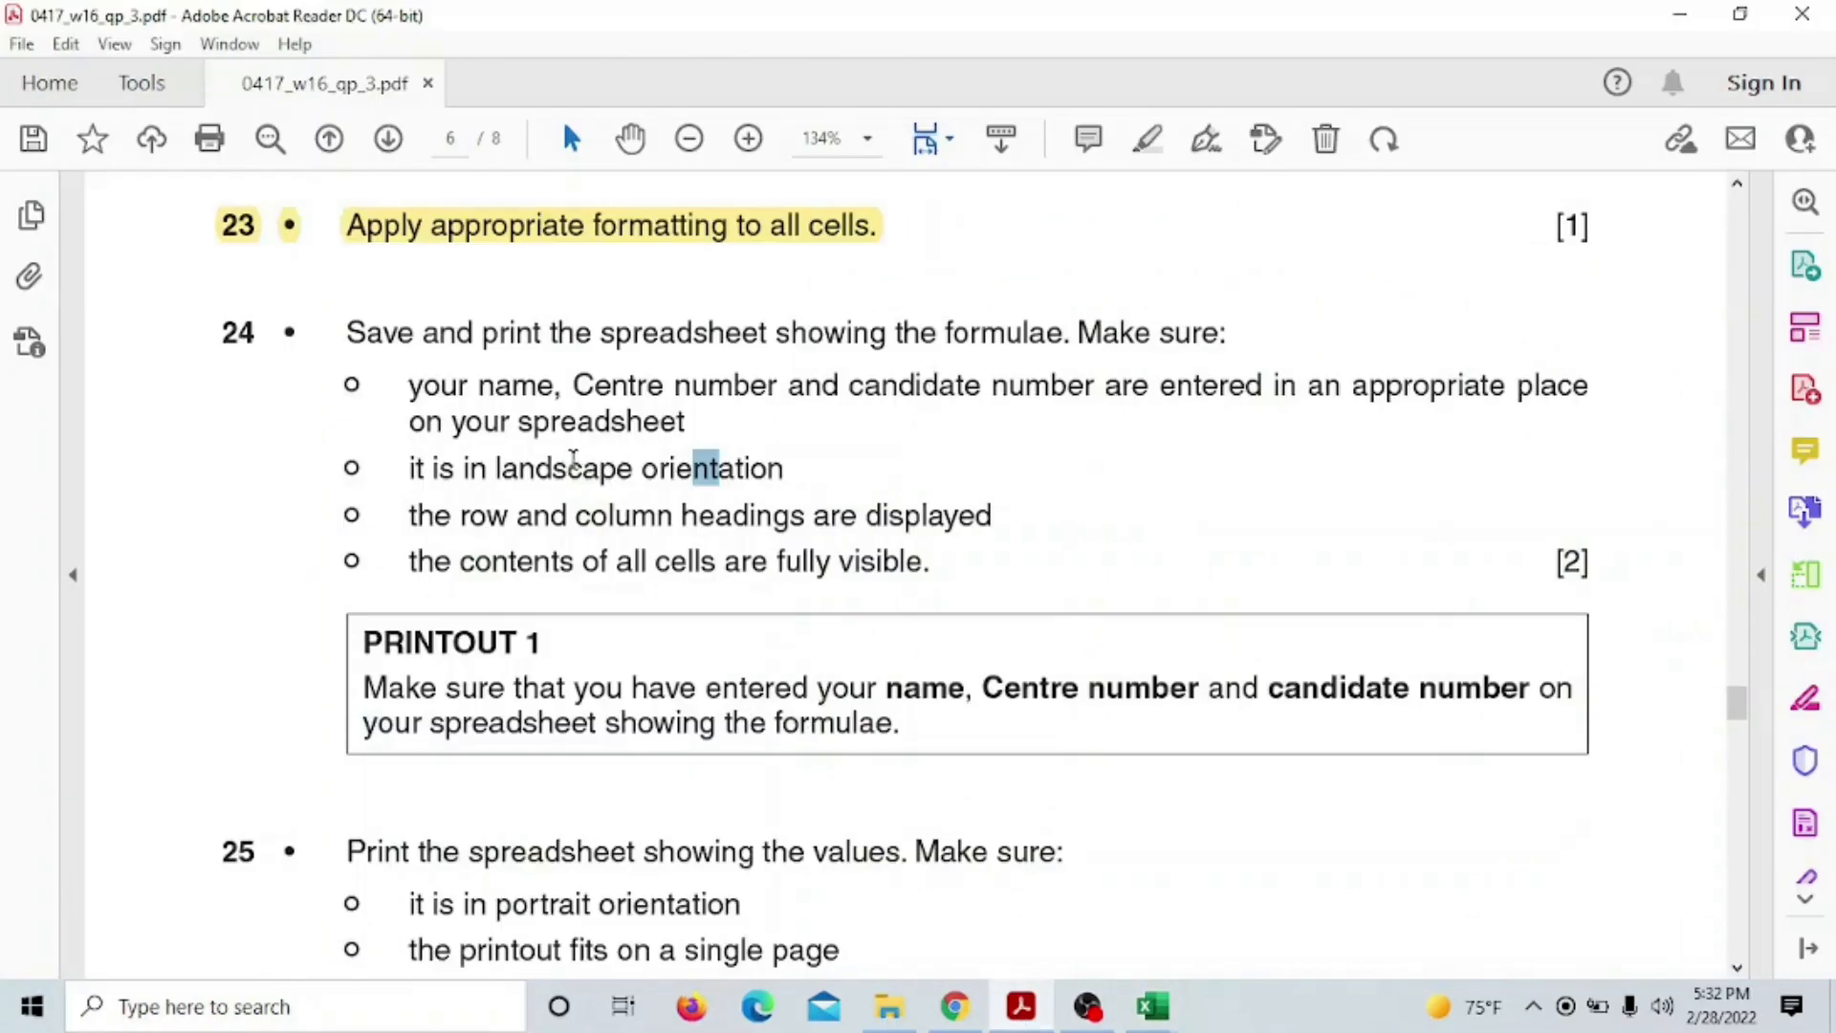
pyautogui.moveTo(495, 472); pyautogui.dragTo(734, 478)
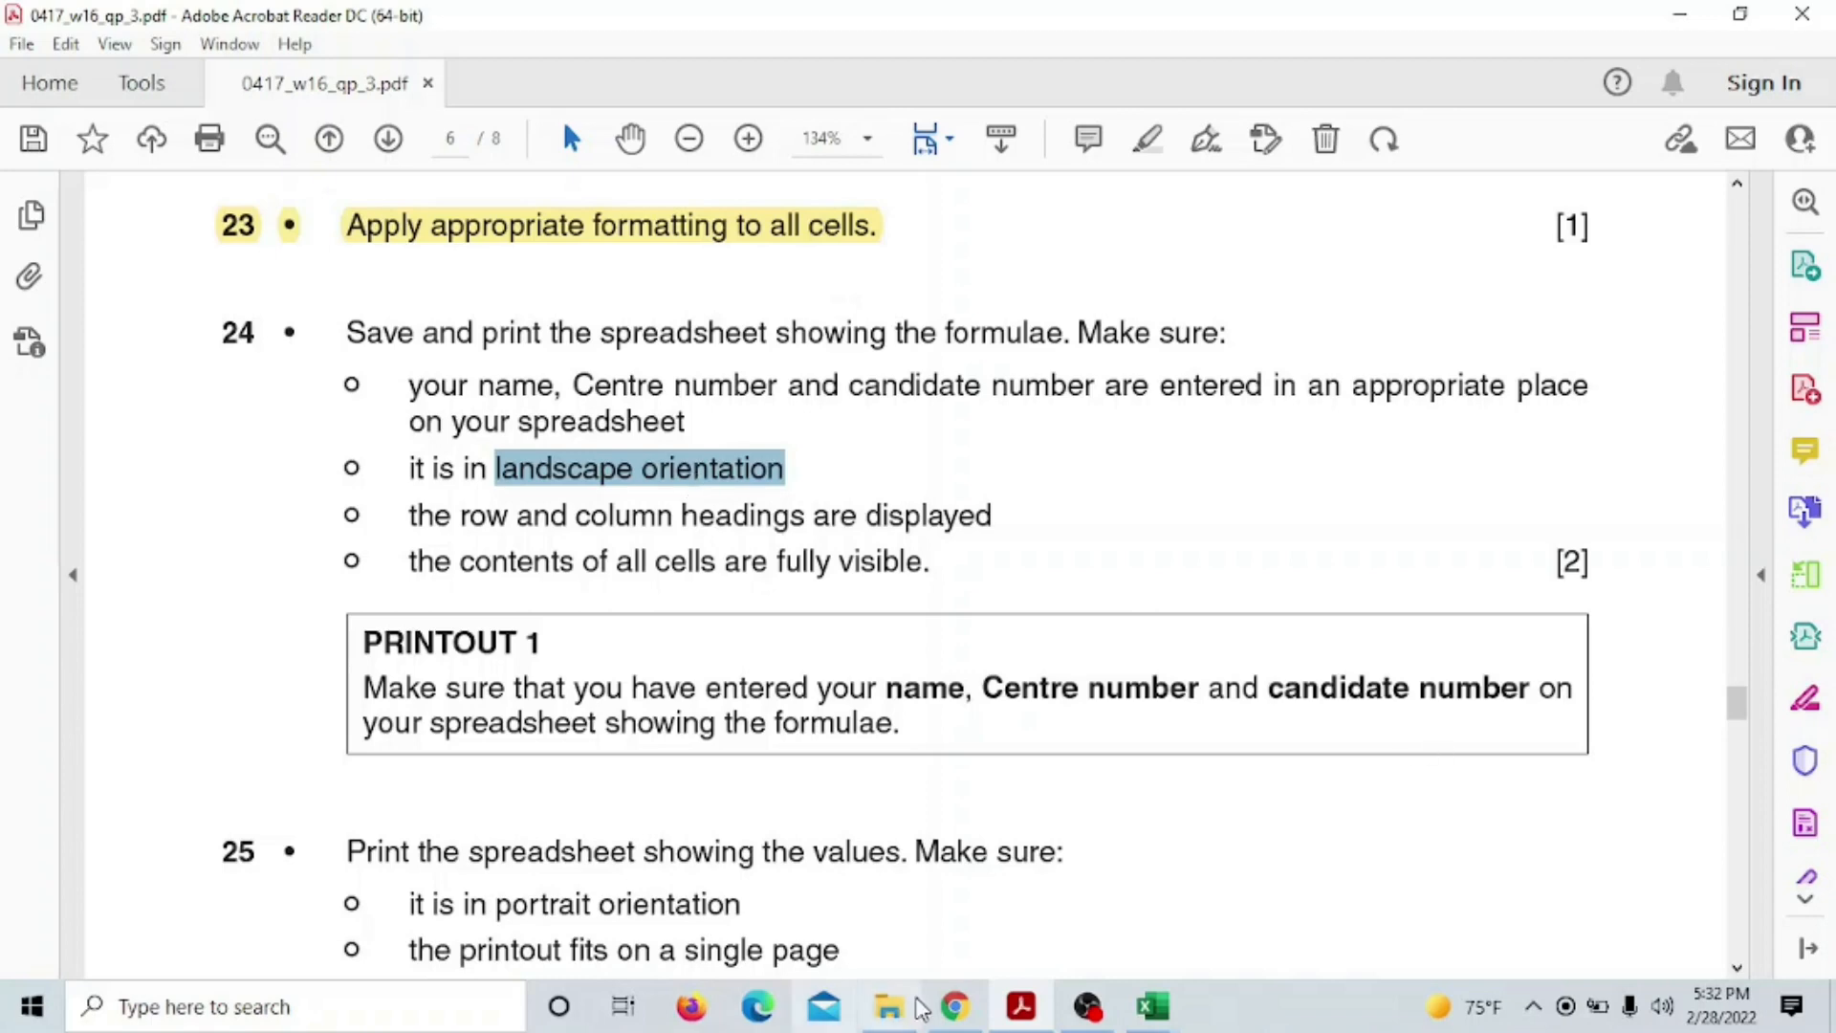
pyautogui.moveTo(1152, 1006)
pyautogui.click(1028, 932)
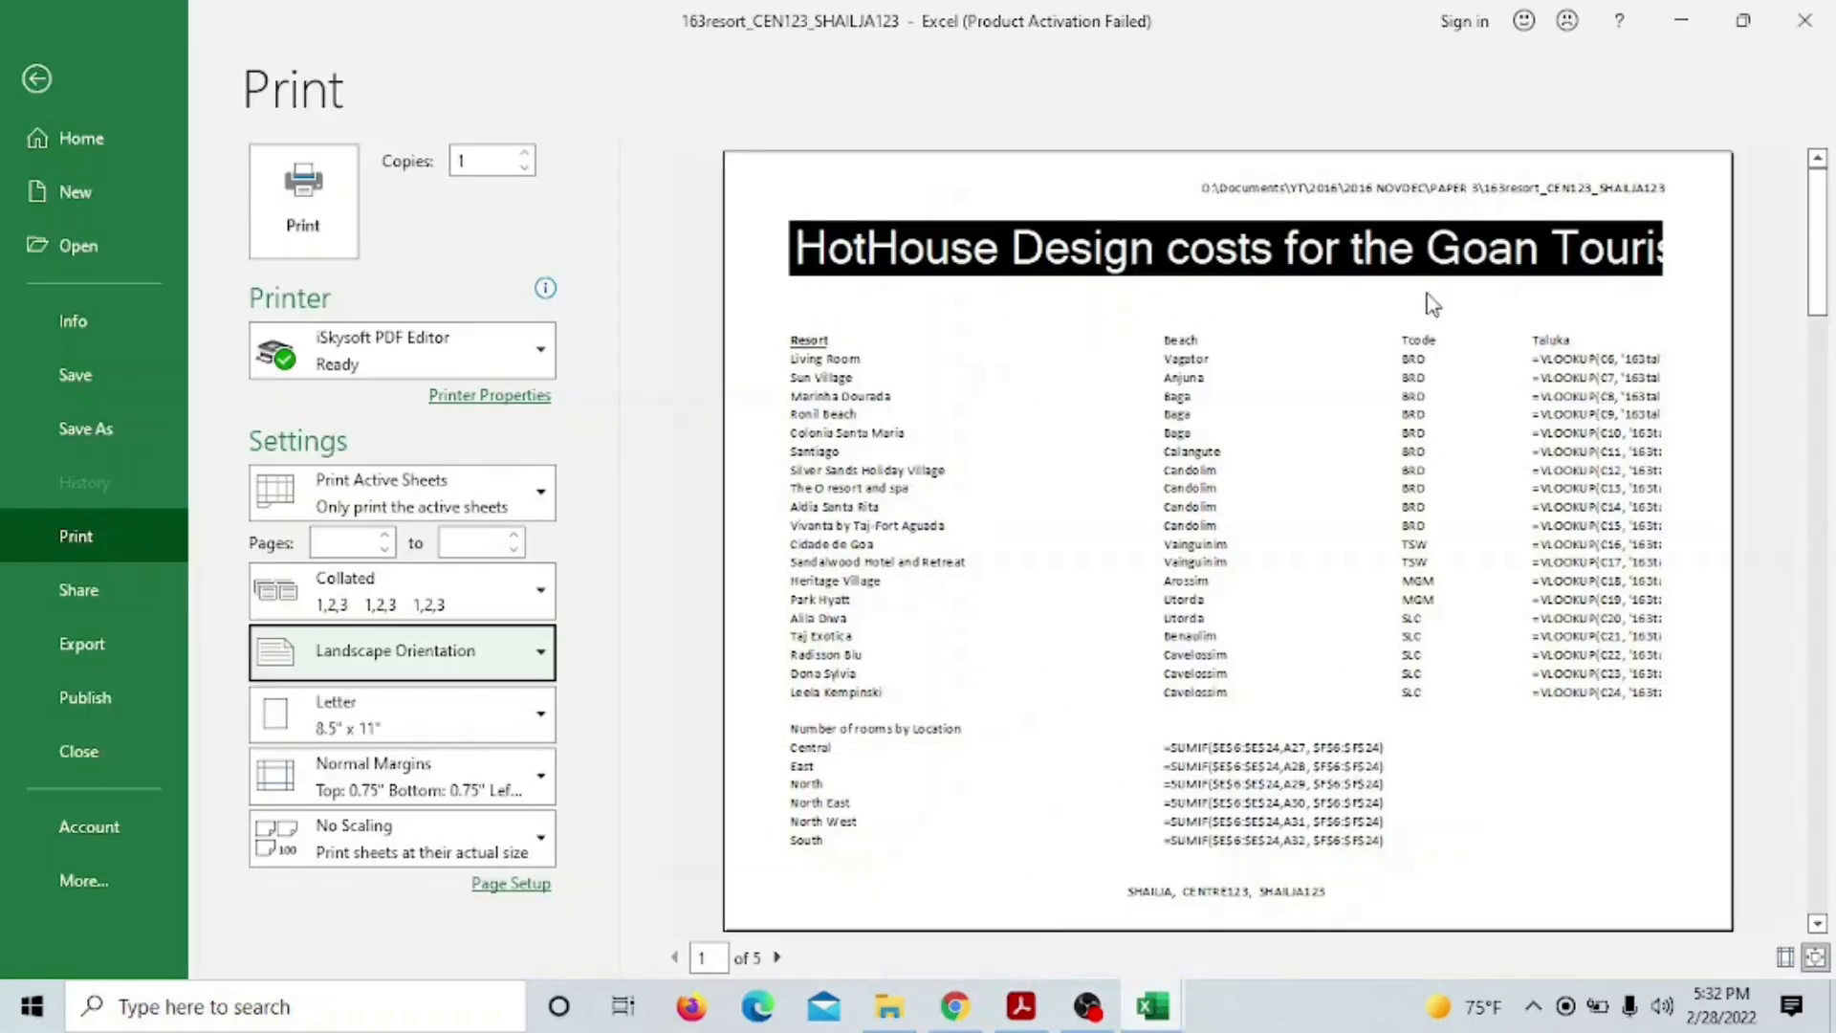
pyautogui.scroll(-1, 1276, 786)
pyautogui.scroll(-3, 1276, 785)
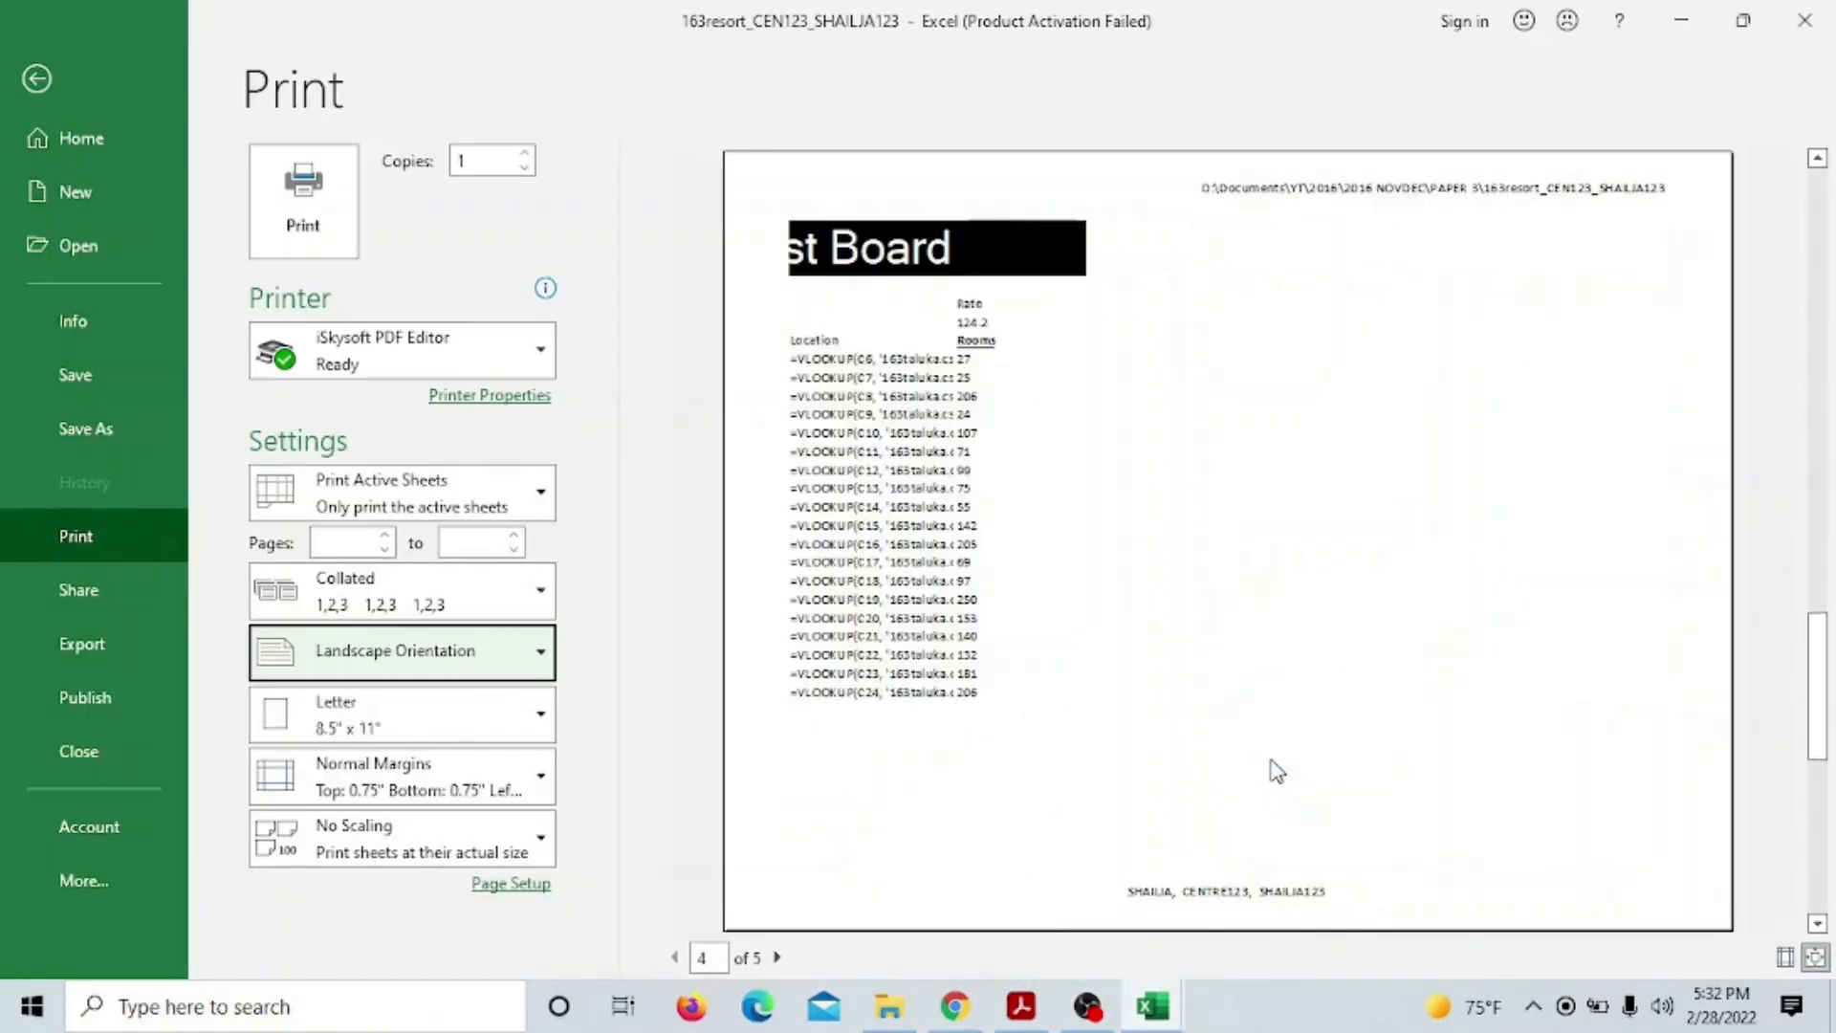
pyautogui.scroll(2, 1278, 747)
pyautogui.scroll(1, 1278, 744)
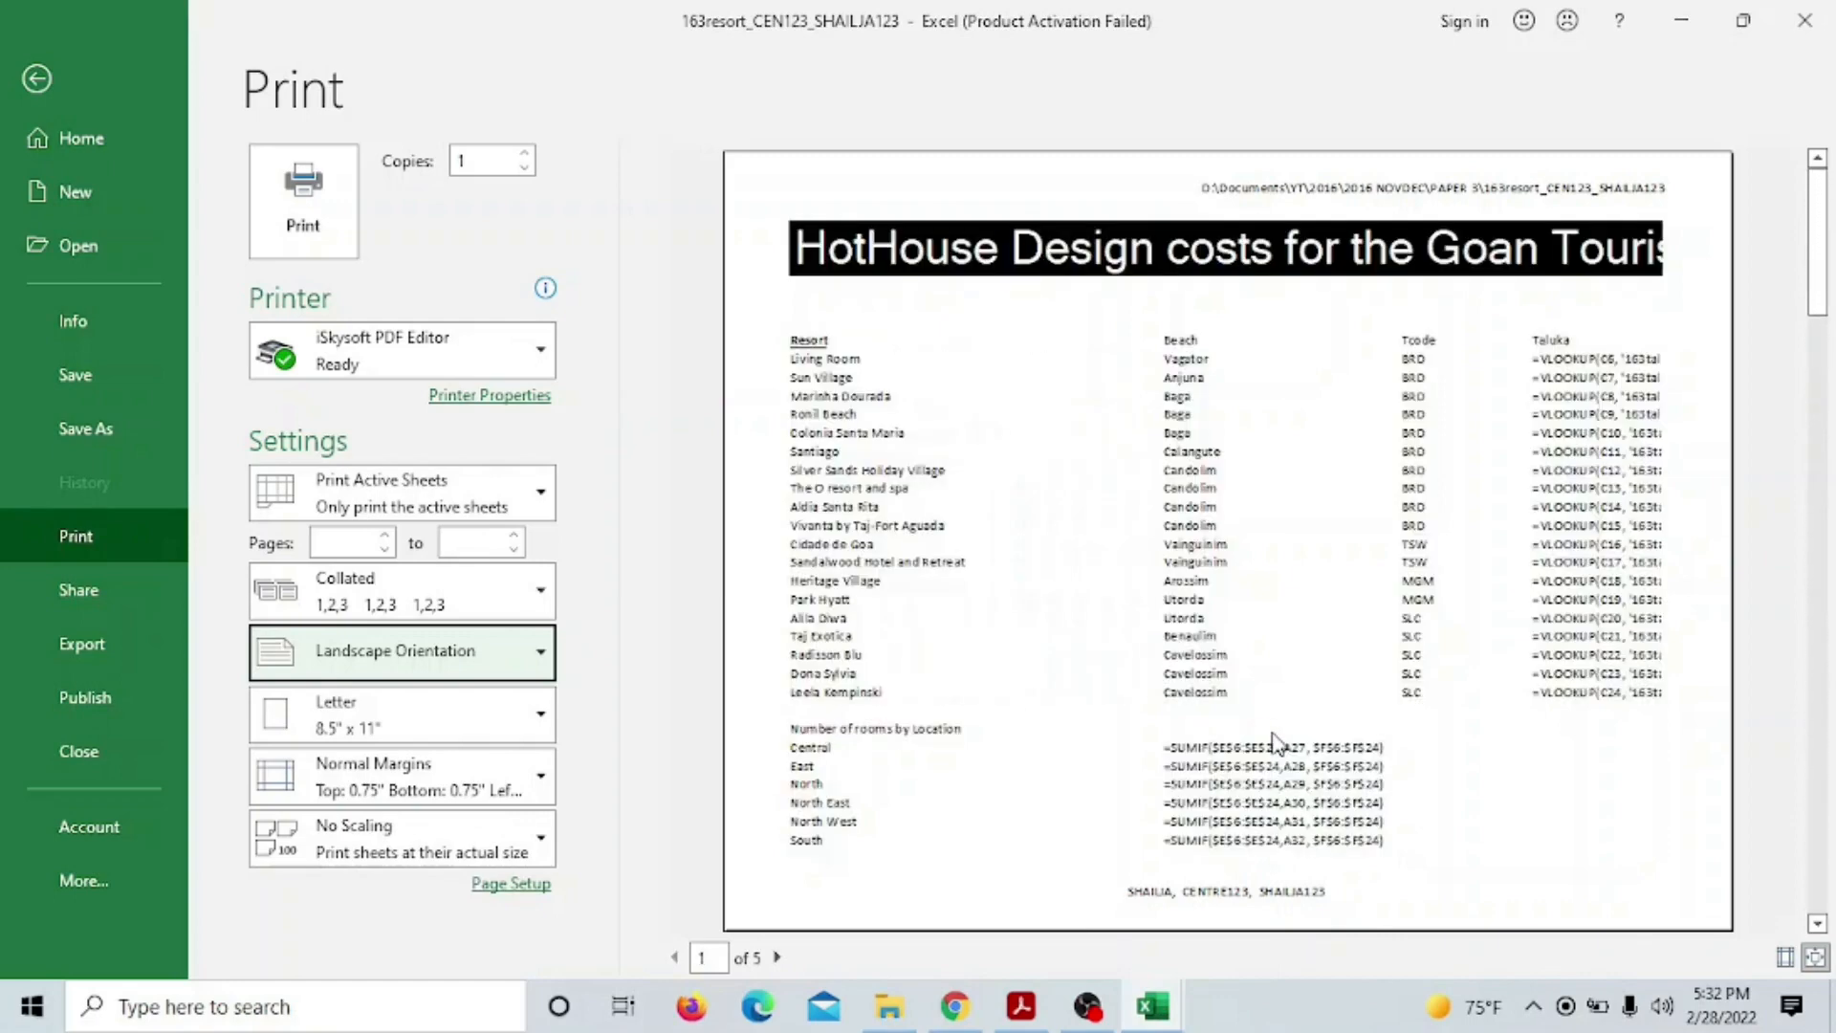
pyautogui.scroll(-1, 1221, 828)
pyautogui.scroll(-2, 1222, 828)
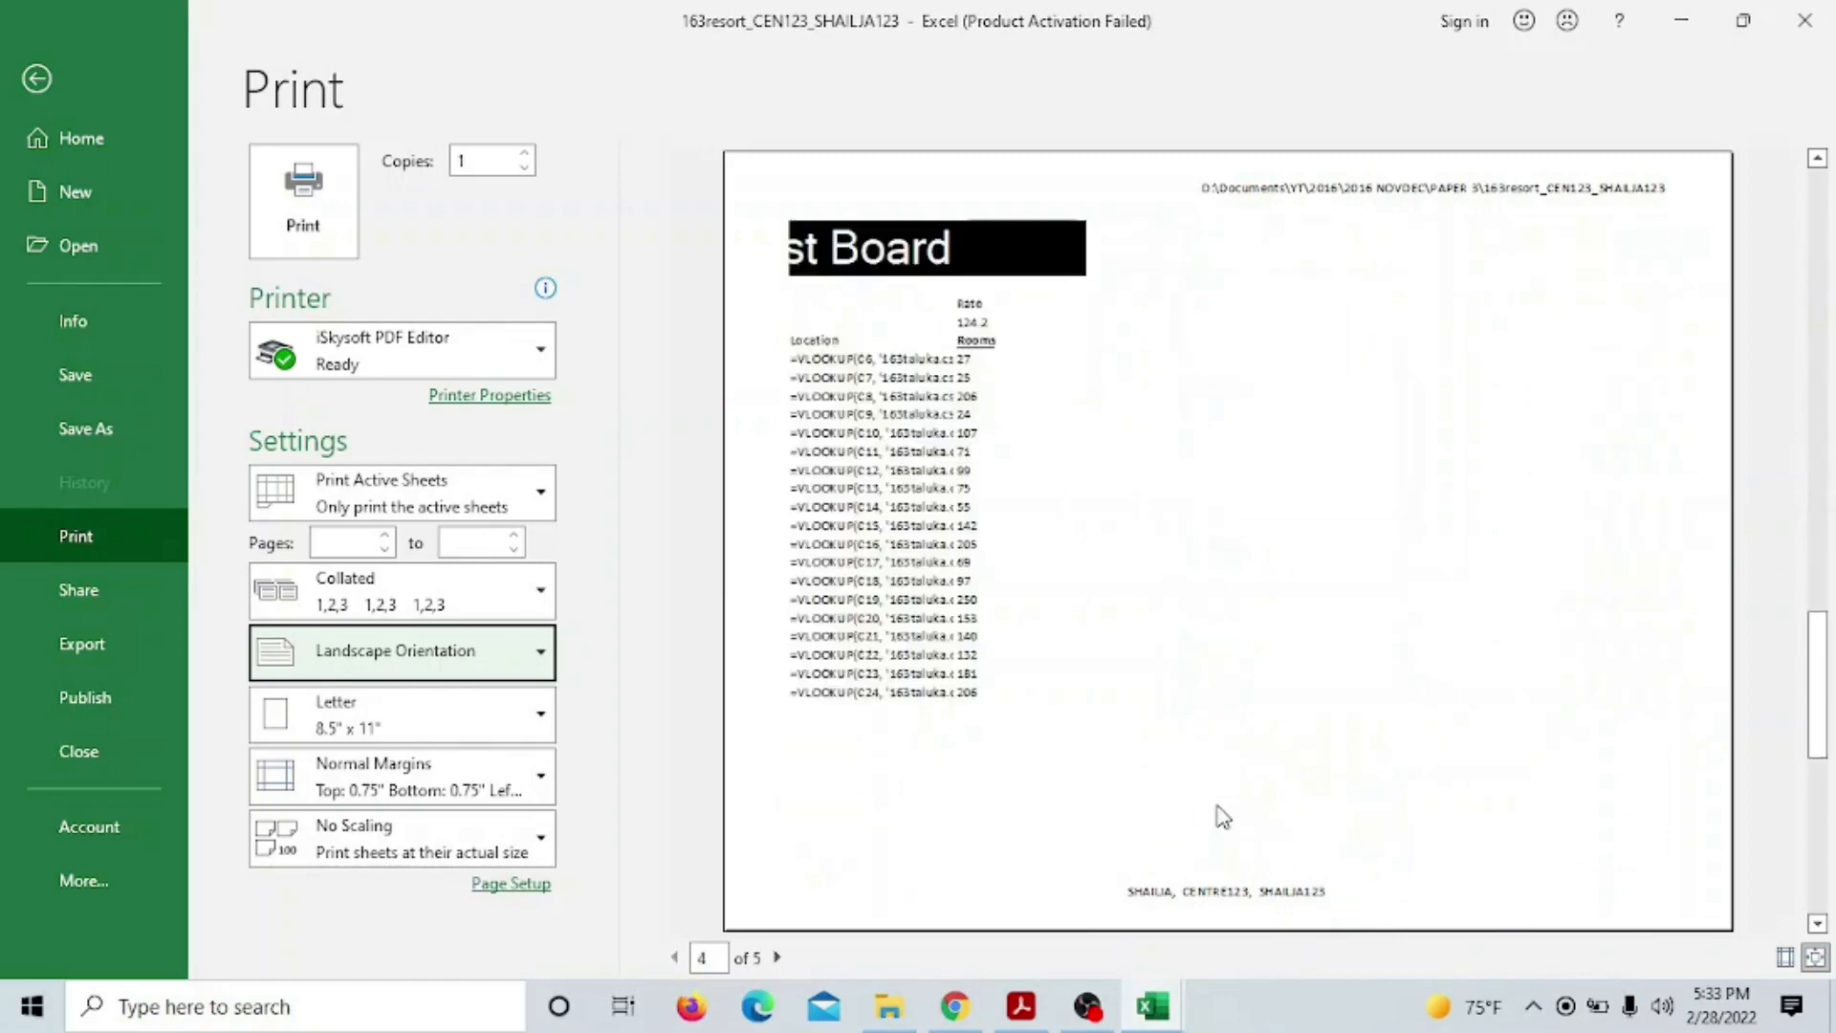
pyautogui.scroll(2, 1224, 817)
pyautogui.scroll(1, 1223, 814)
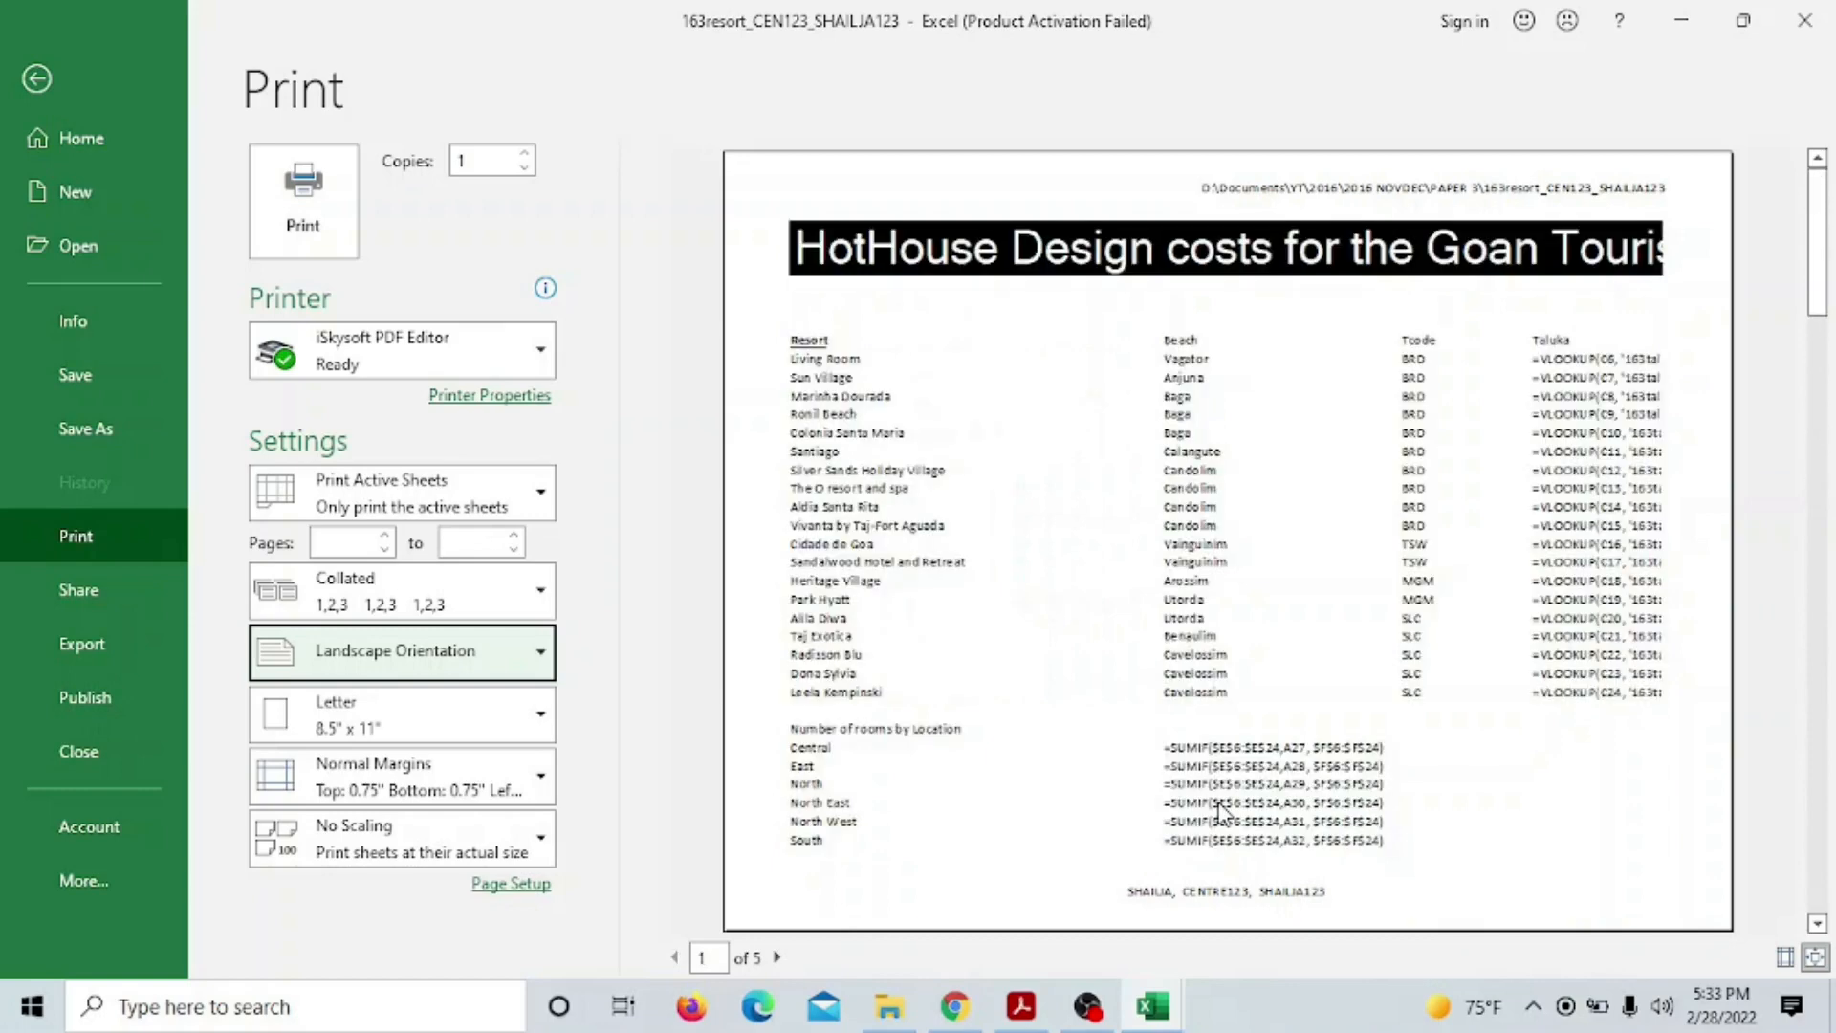
pyautogui.scroll(-3, 1336, 830)
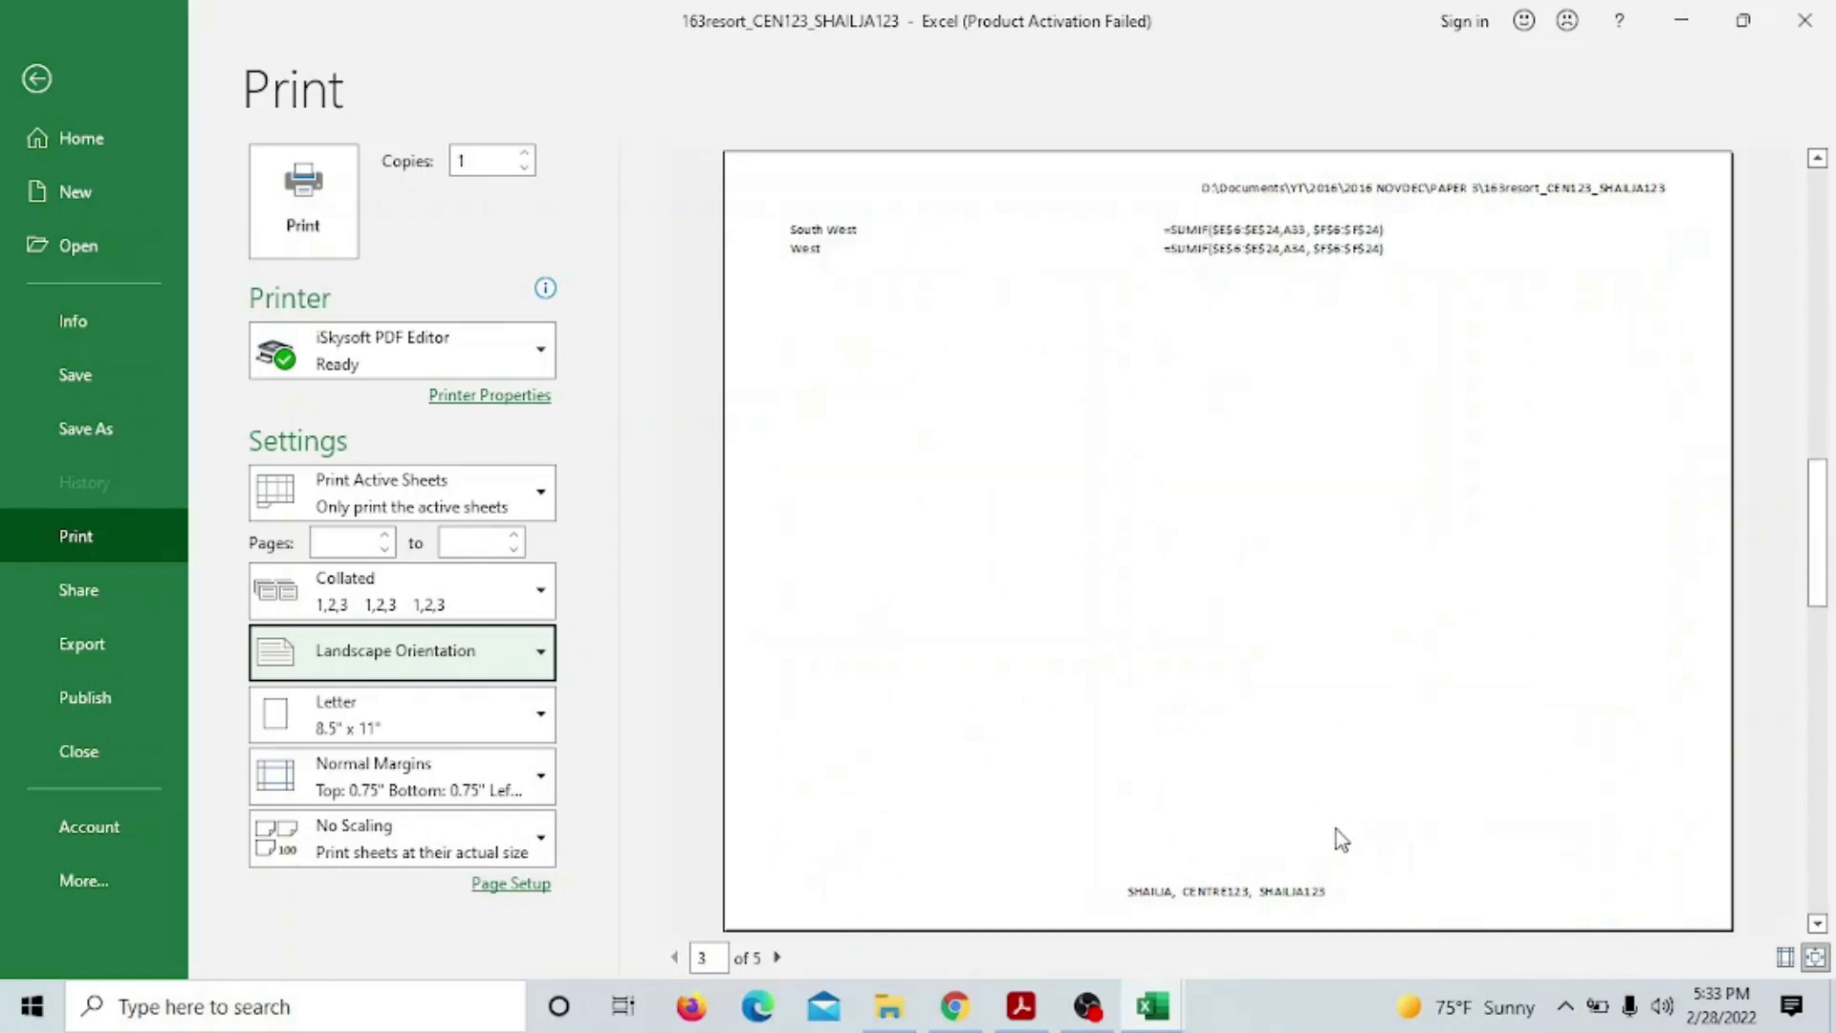
pyautogui.scroll(3, 1329, 813)
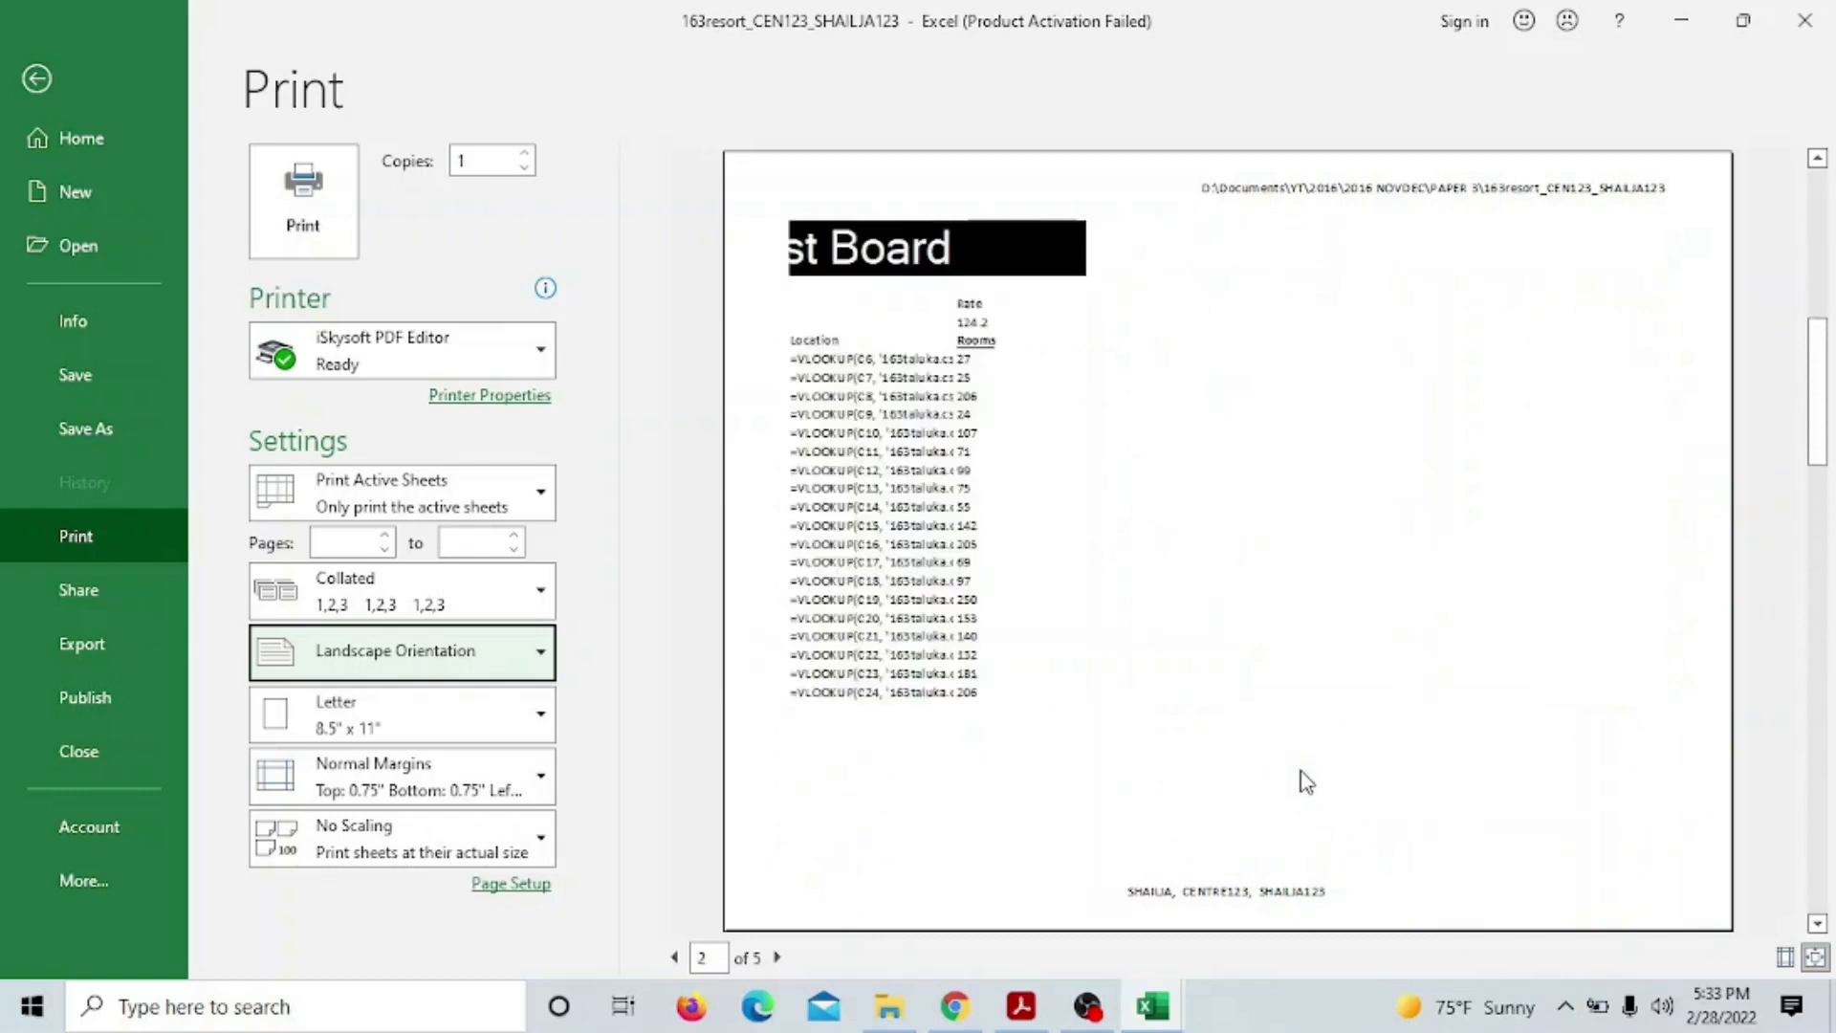
pyautogui.scroll(-1, 1306, 782)
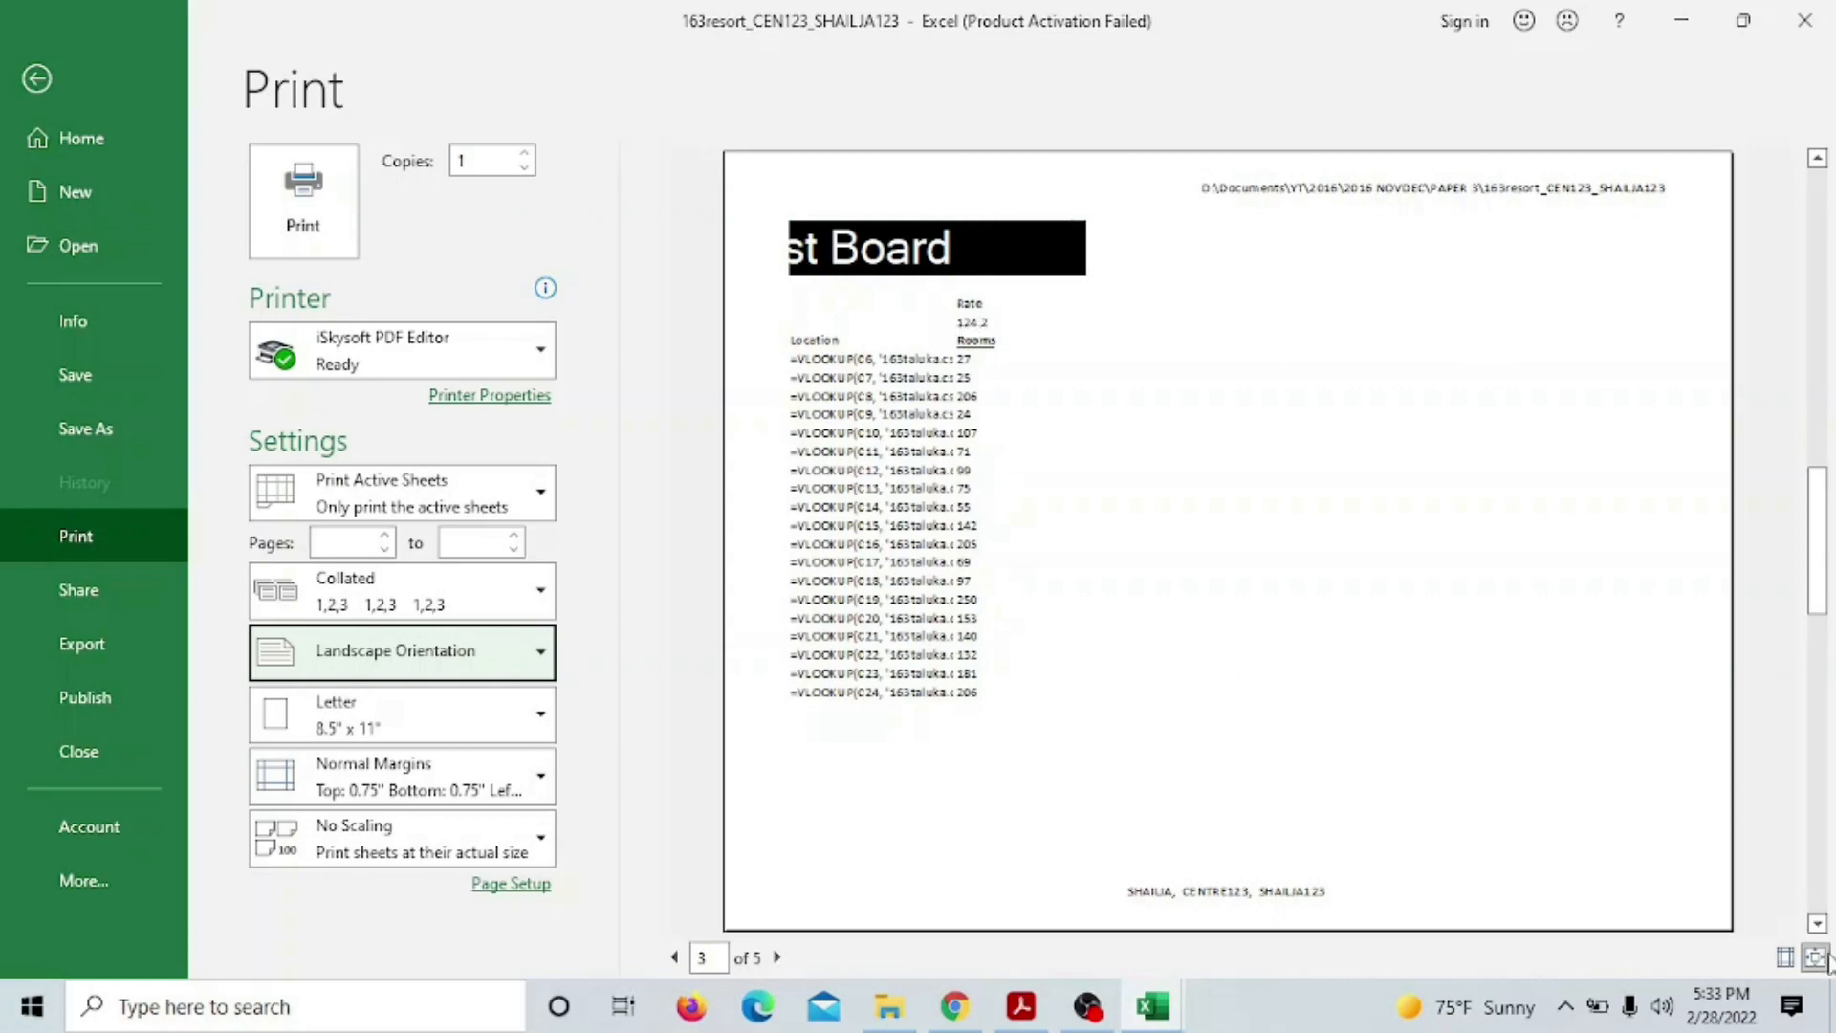
# Show the column handles in print preview, then resize the Location and Advertising cost columns
pyautogui.click(1786, 958)
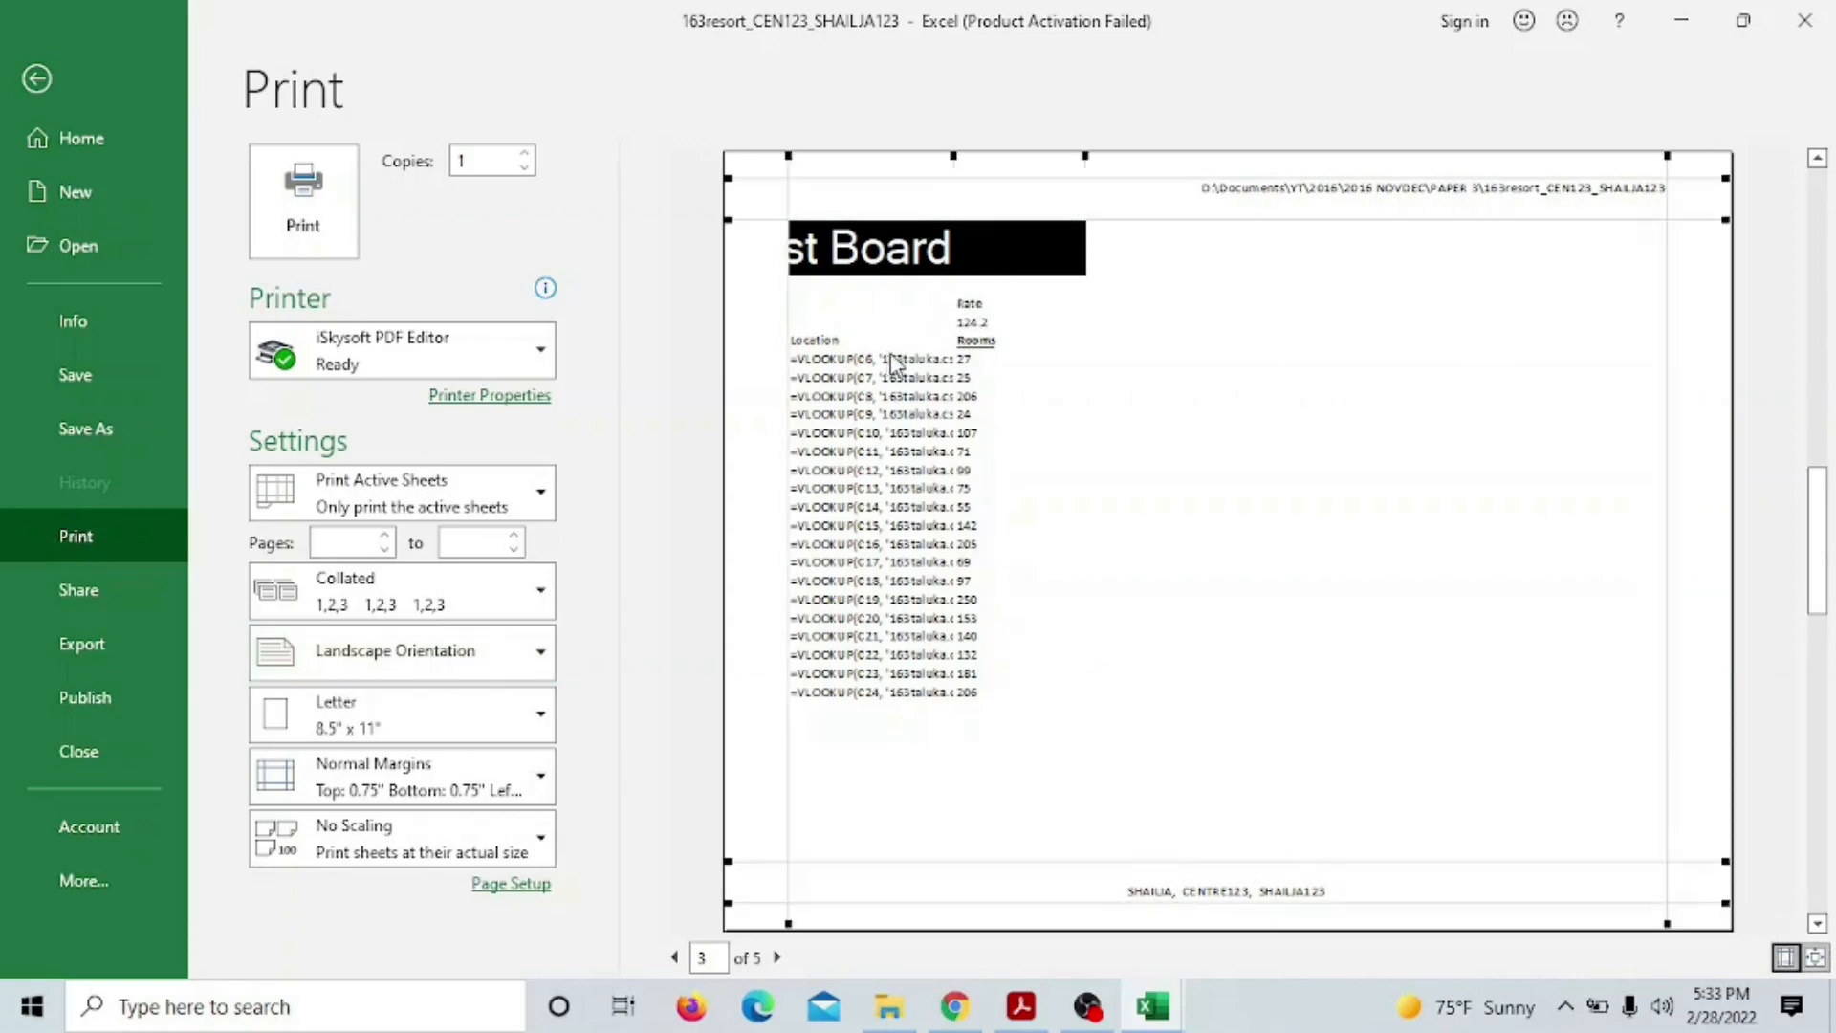
pyautogui.moveTo(956, 151); pyautogui.dragTo(1263, 154)
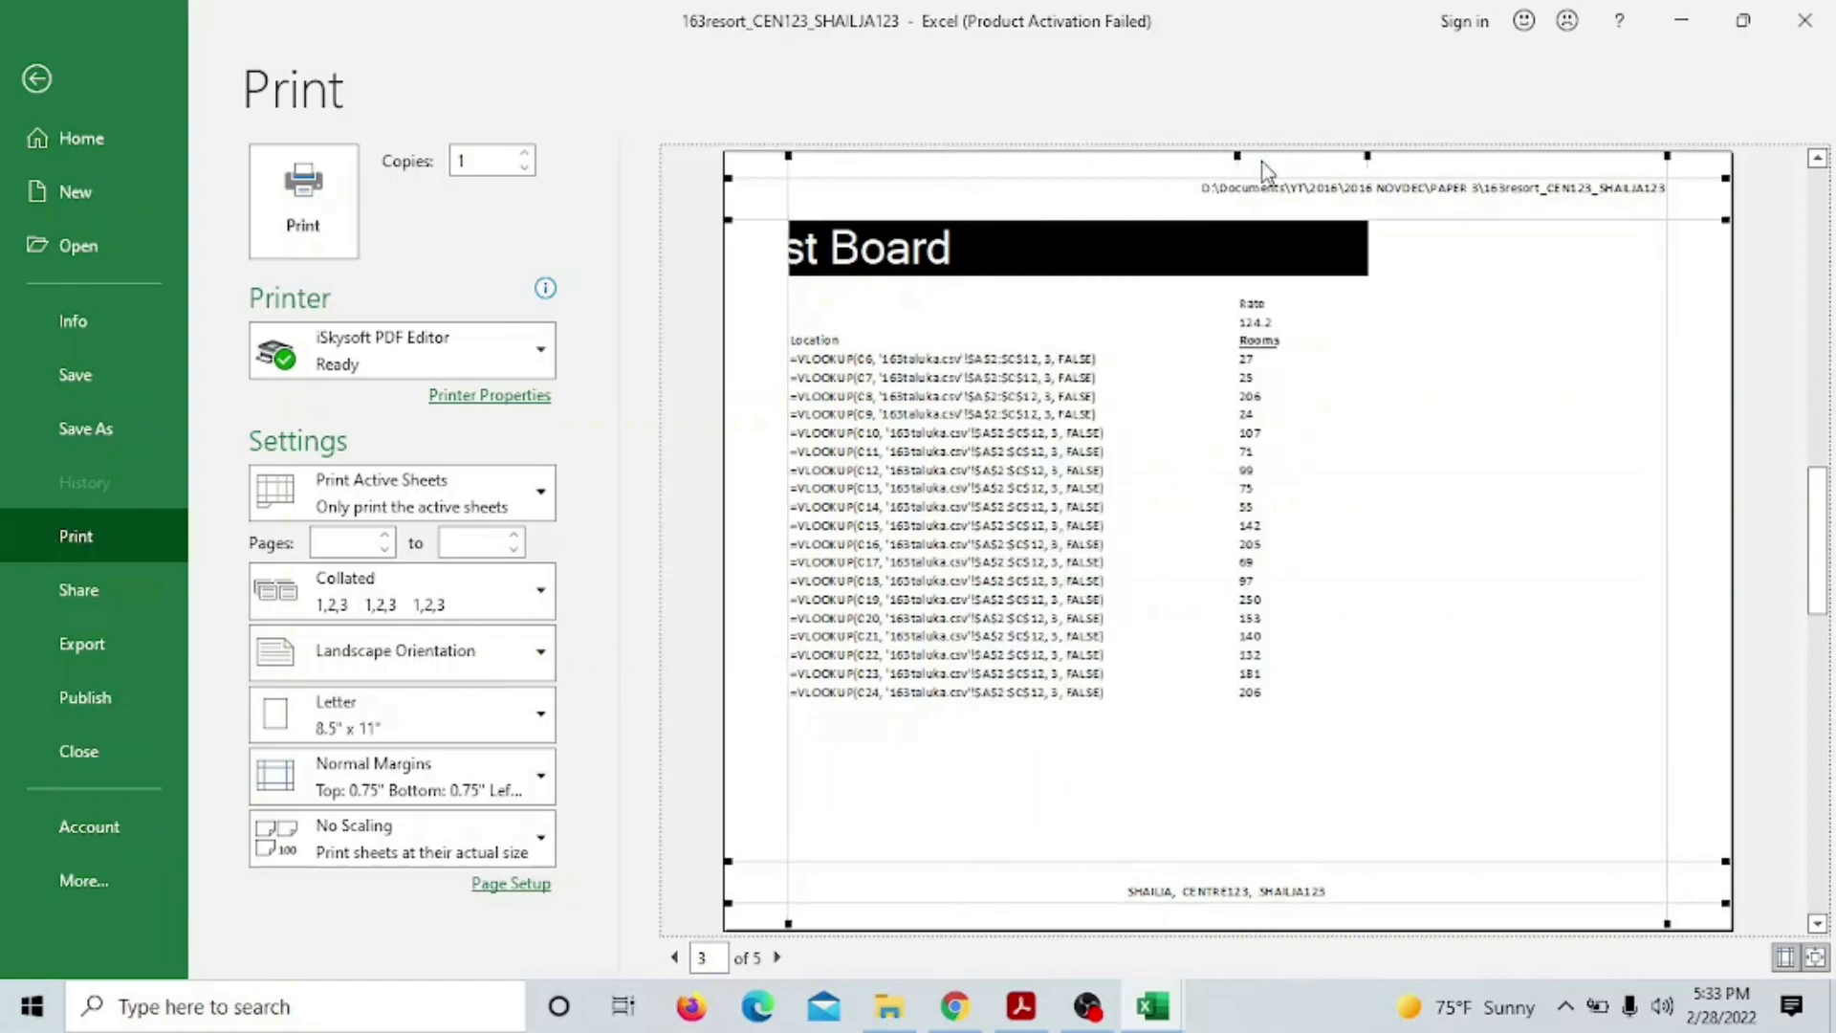
pyautogui.moveTo(1235, 153); pyautogui.dragTo(1125, 178)
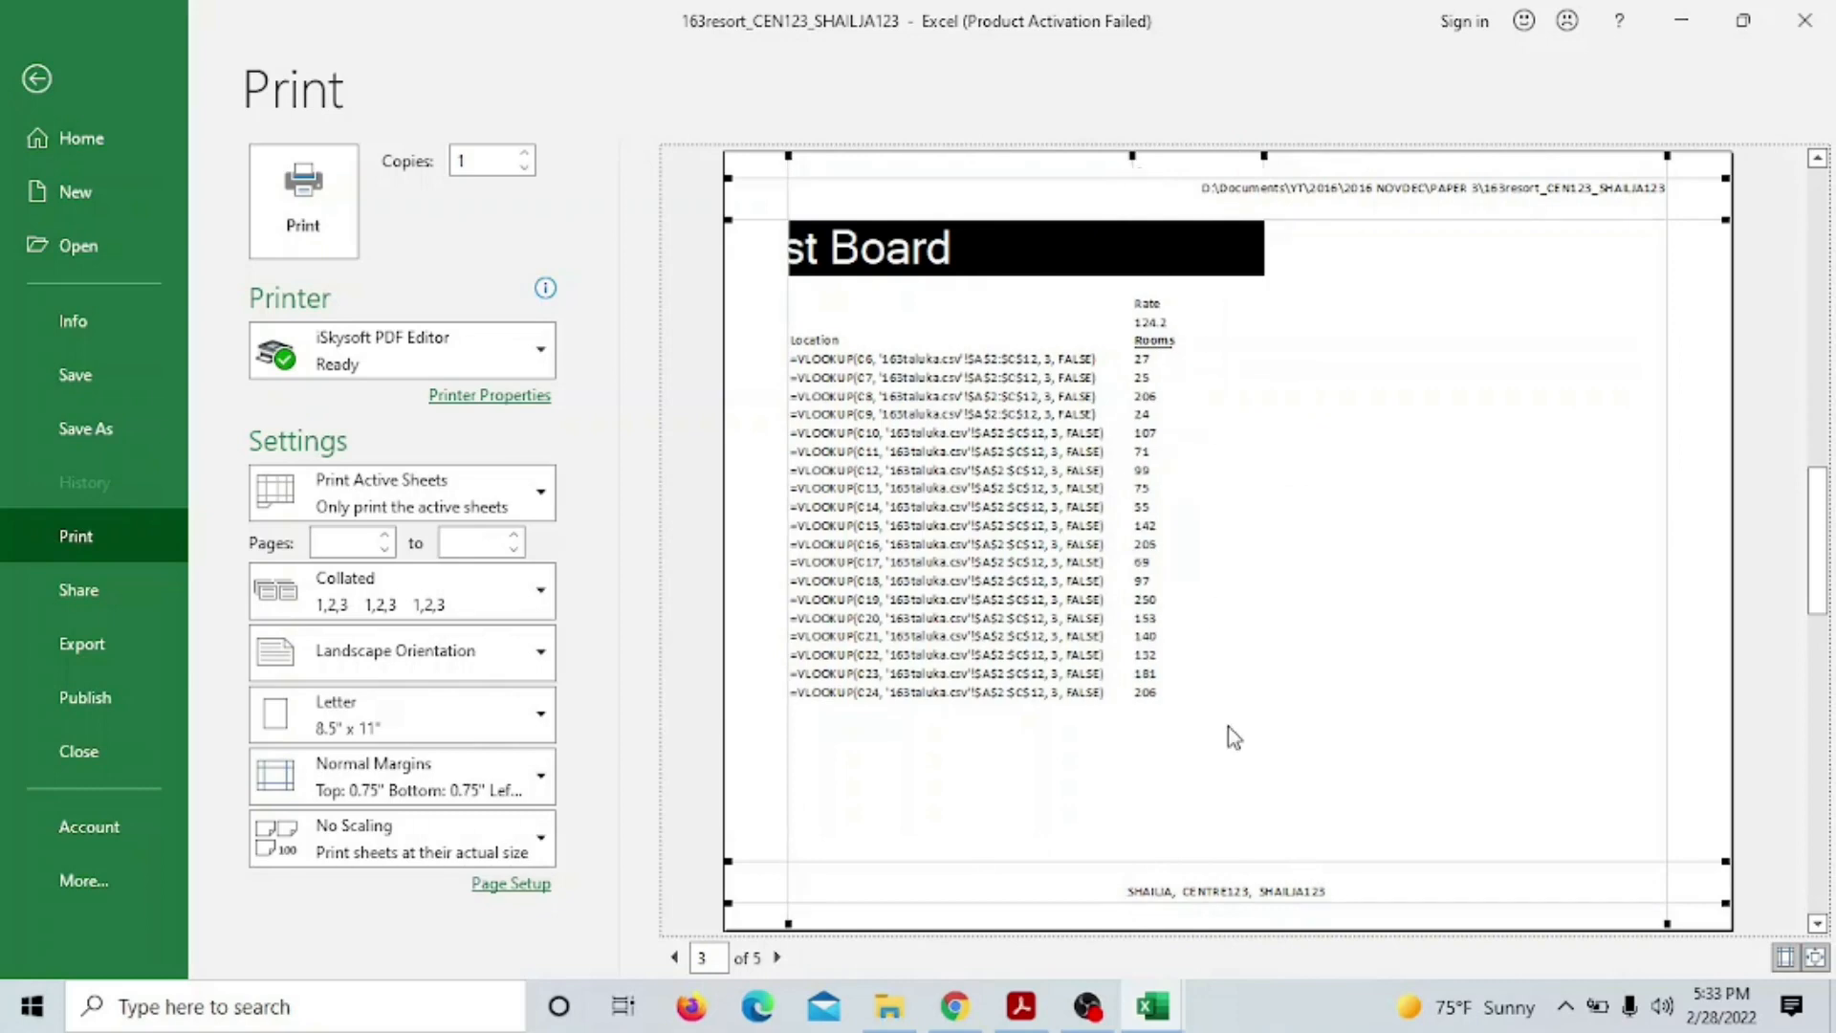
pyautogui.scroll(-2, 1241, 733)
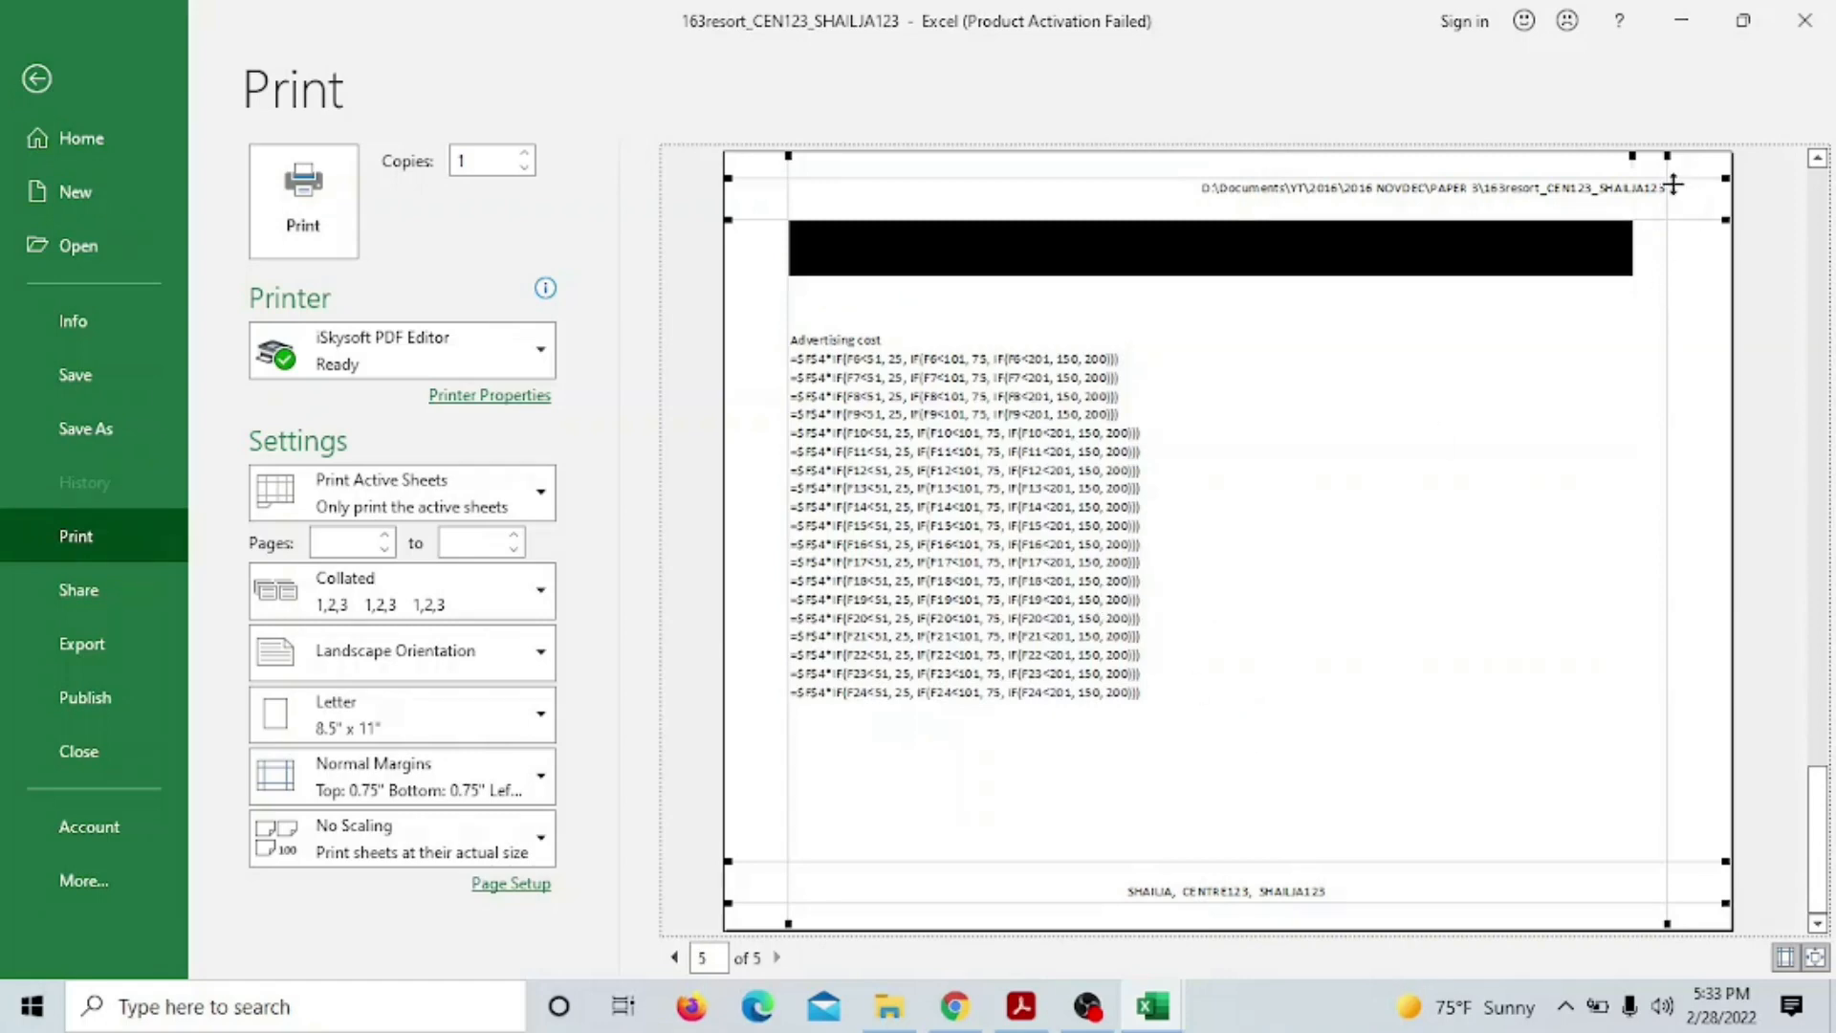
pyautogui.moveTo(1636, 160); pyautogui.dragTo(1159, 277)
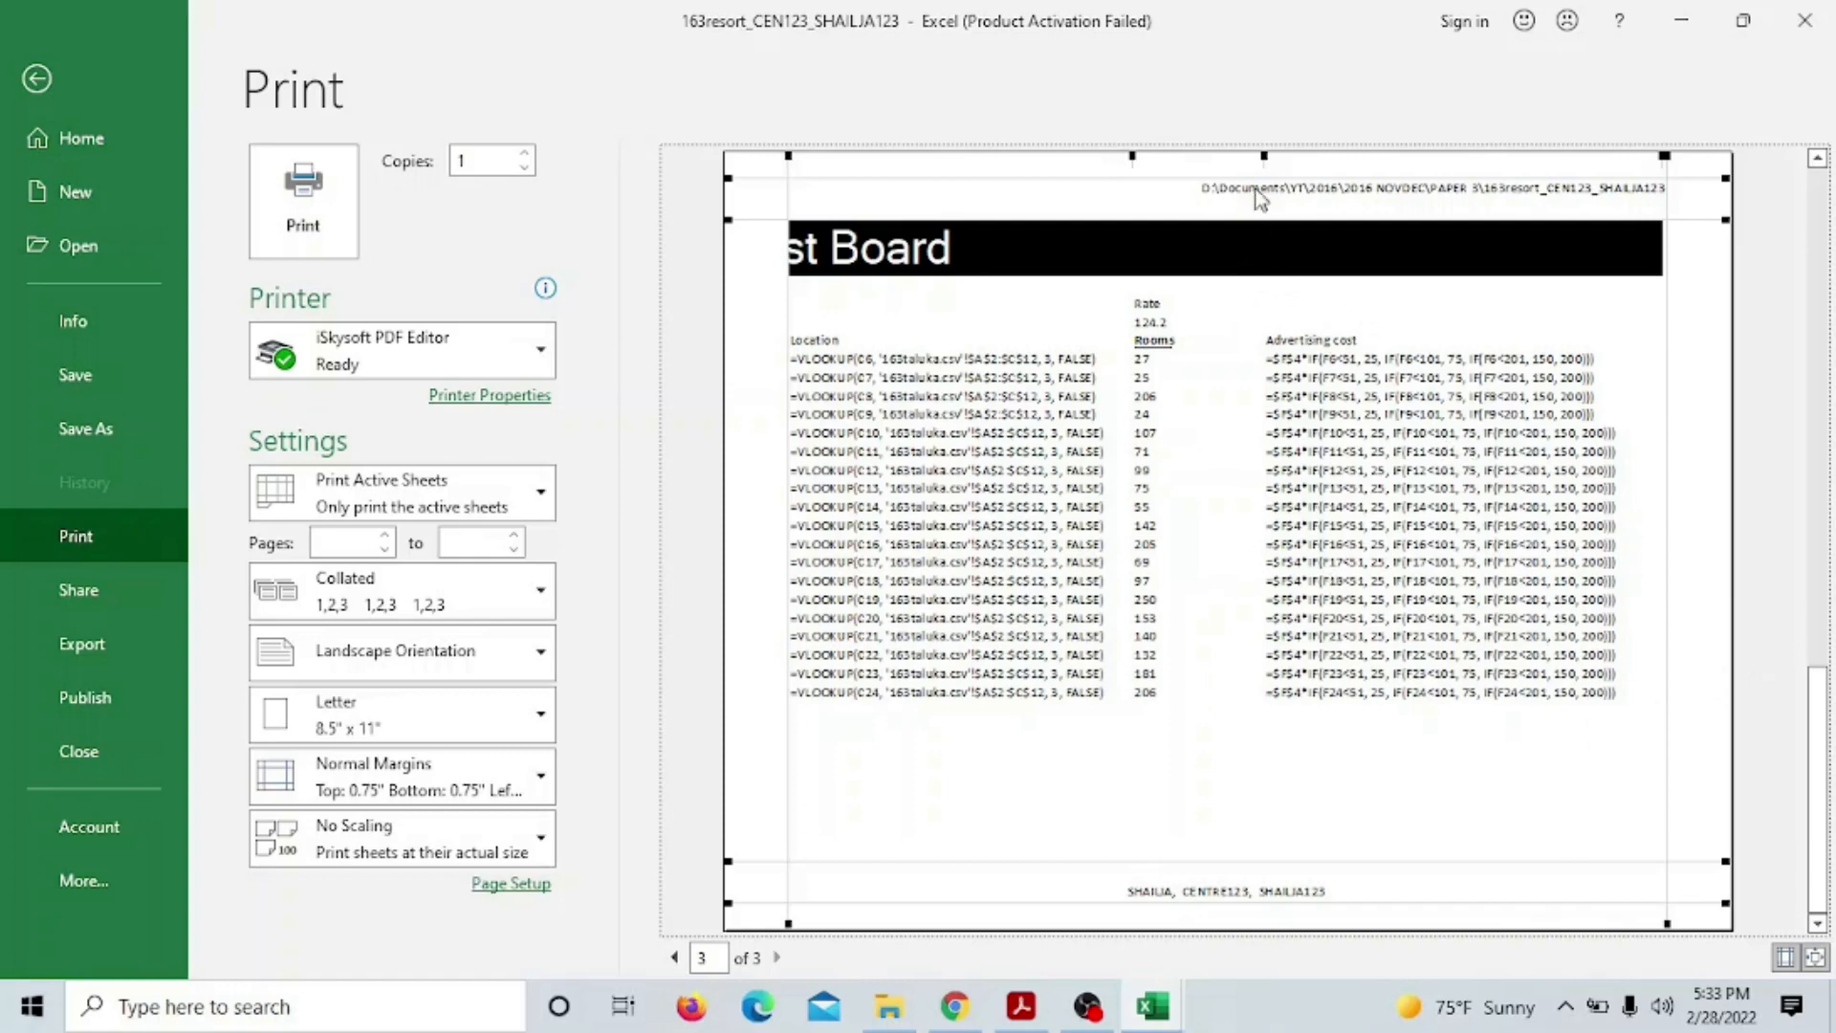
pyautogui.moveTo(1267, 160); pyautogui.dragTo(1207, 163)
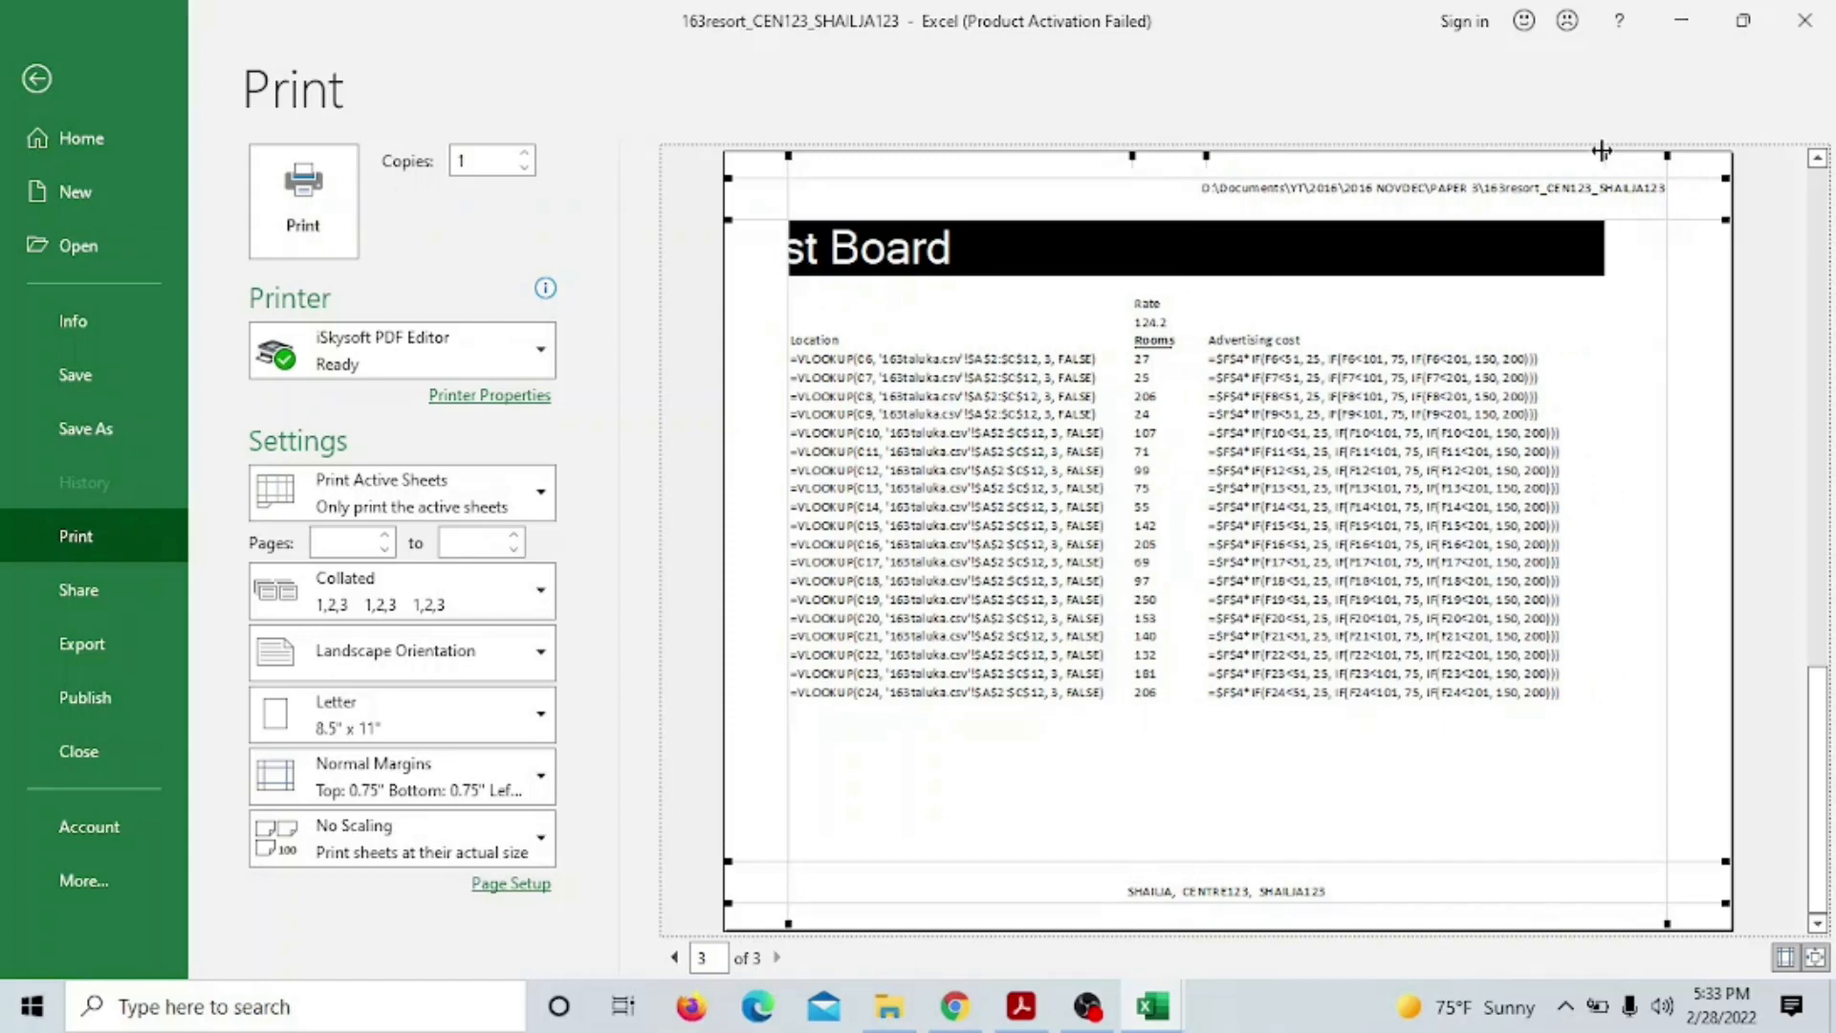
pyautogui.moveTo(1602, 150); pyautogui.dragTo(1589, 155)
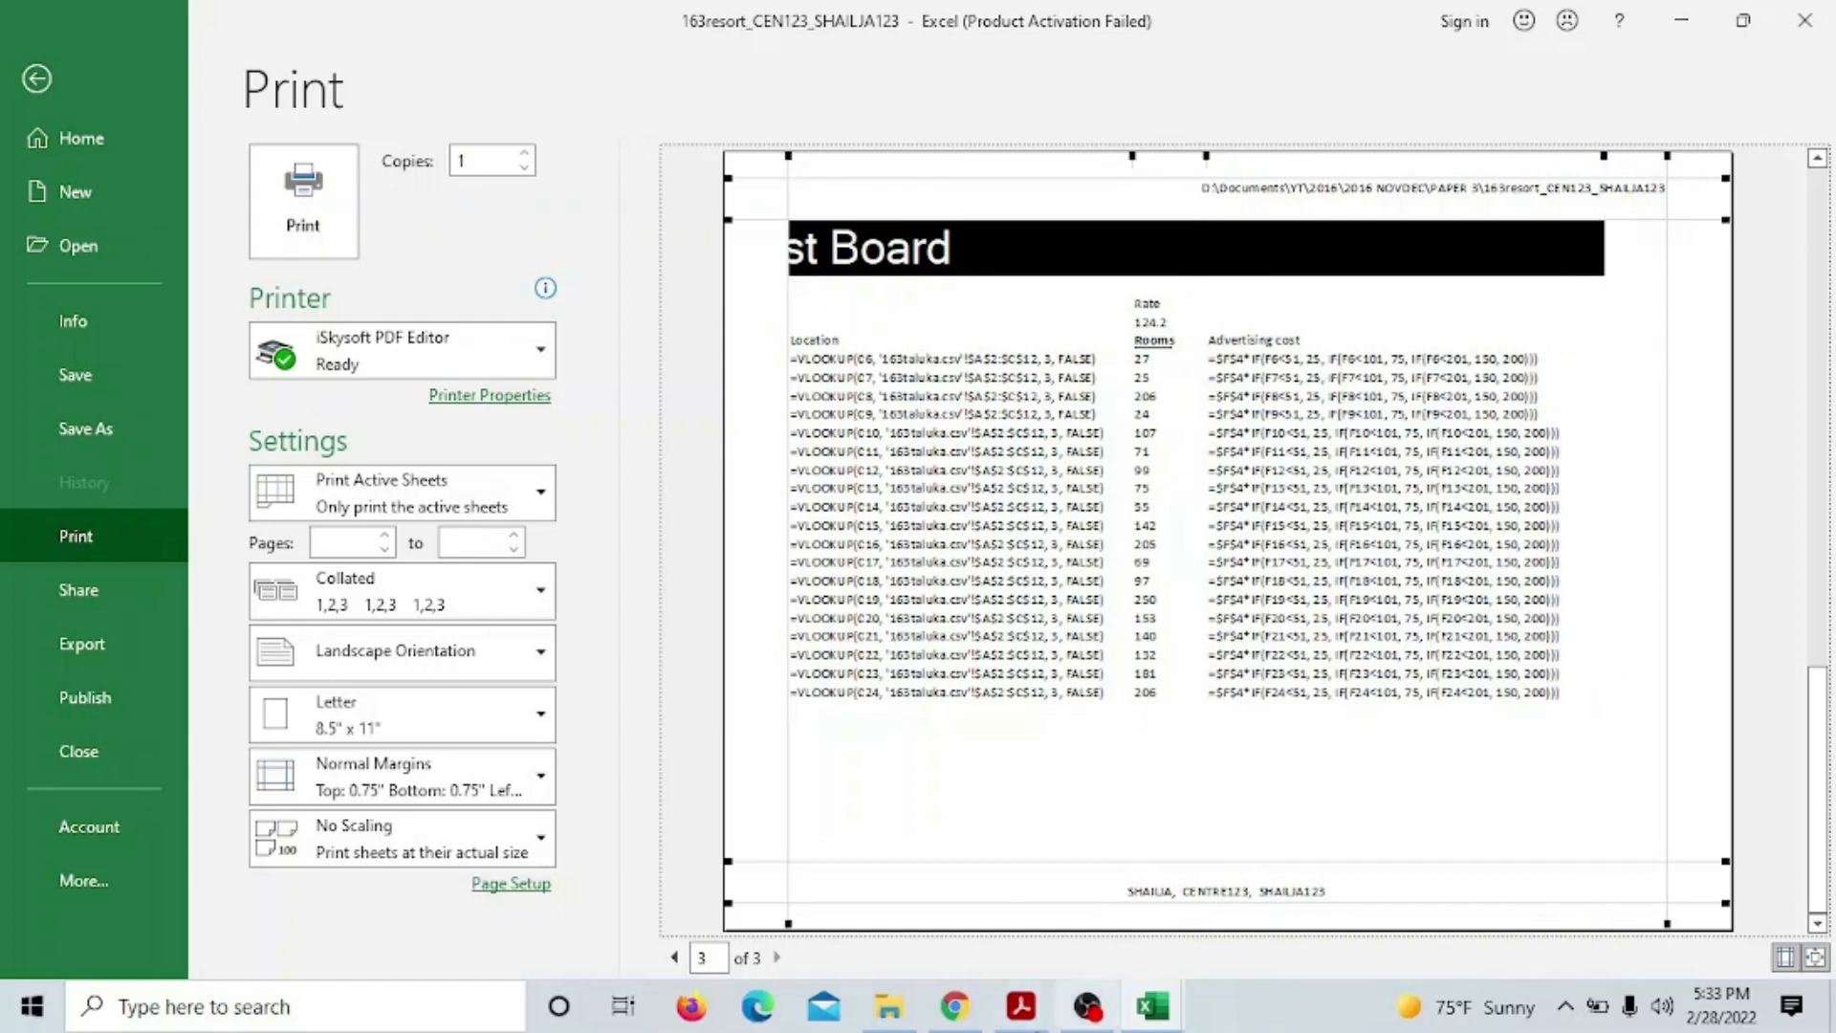
# On the first preview page, narrow the columns before Taluka and widen Tcode and Taluka
pyautogui.click(677, 961)
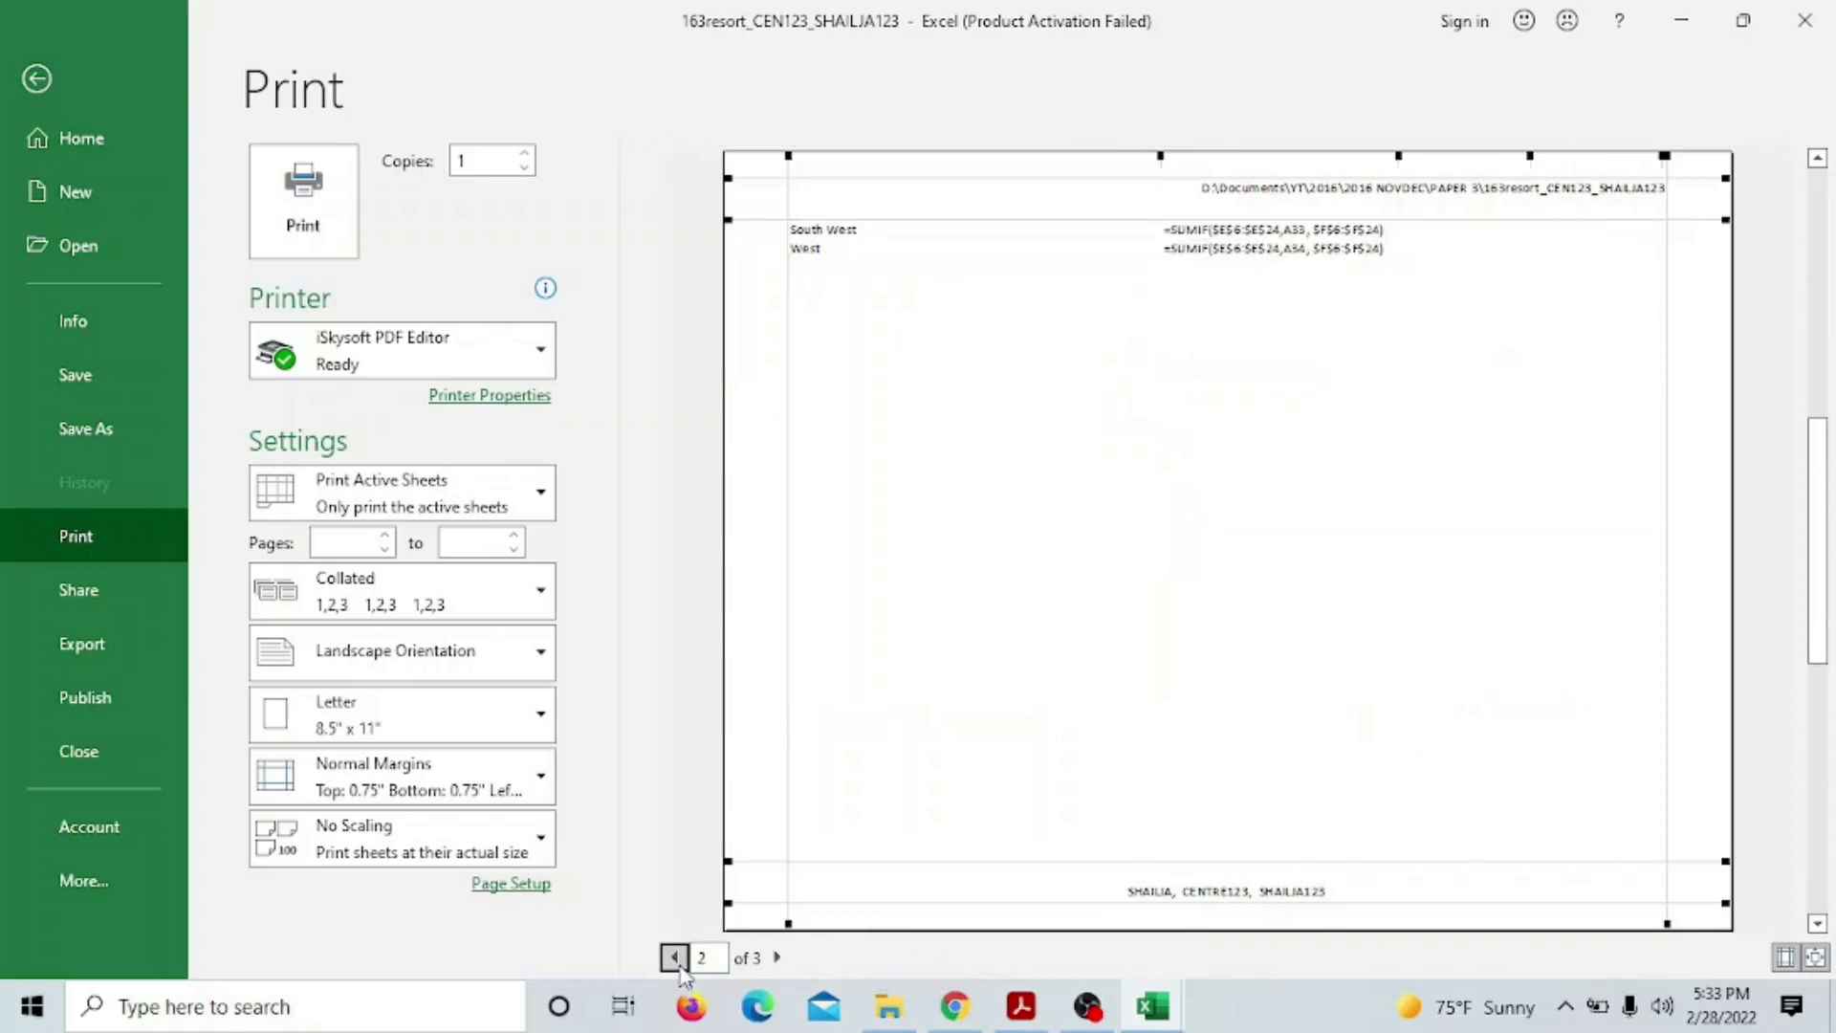
pyautogui.click(675, 959)
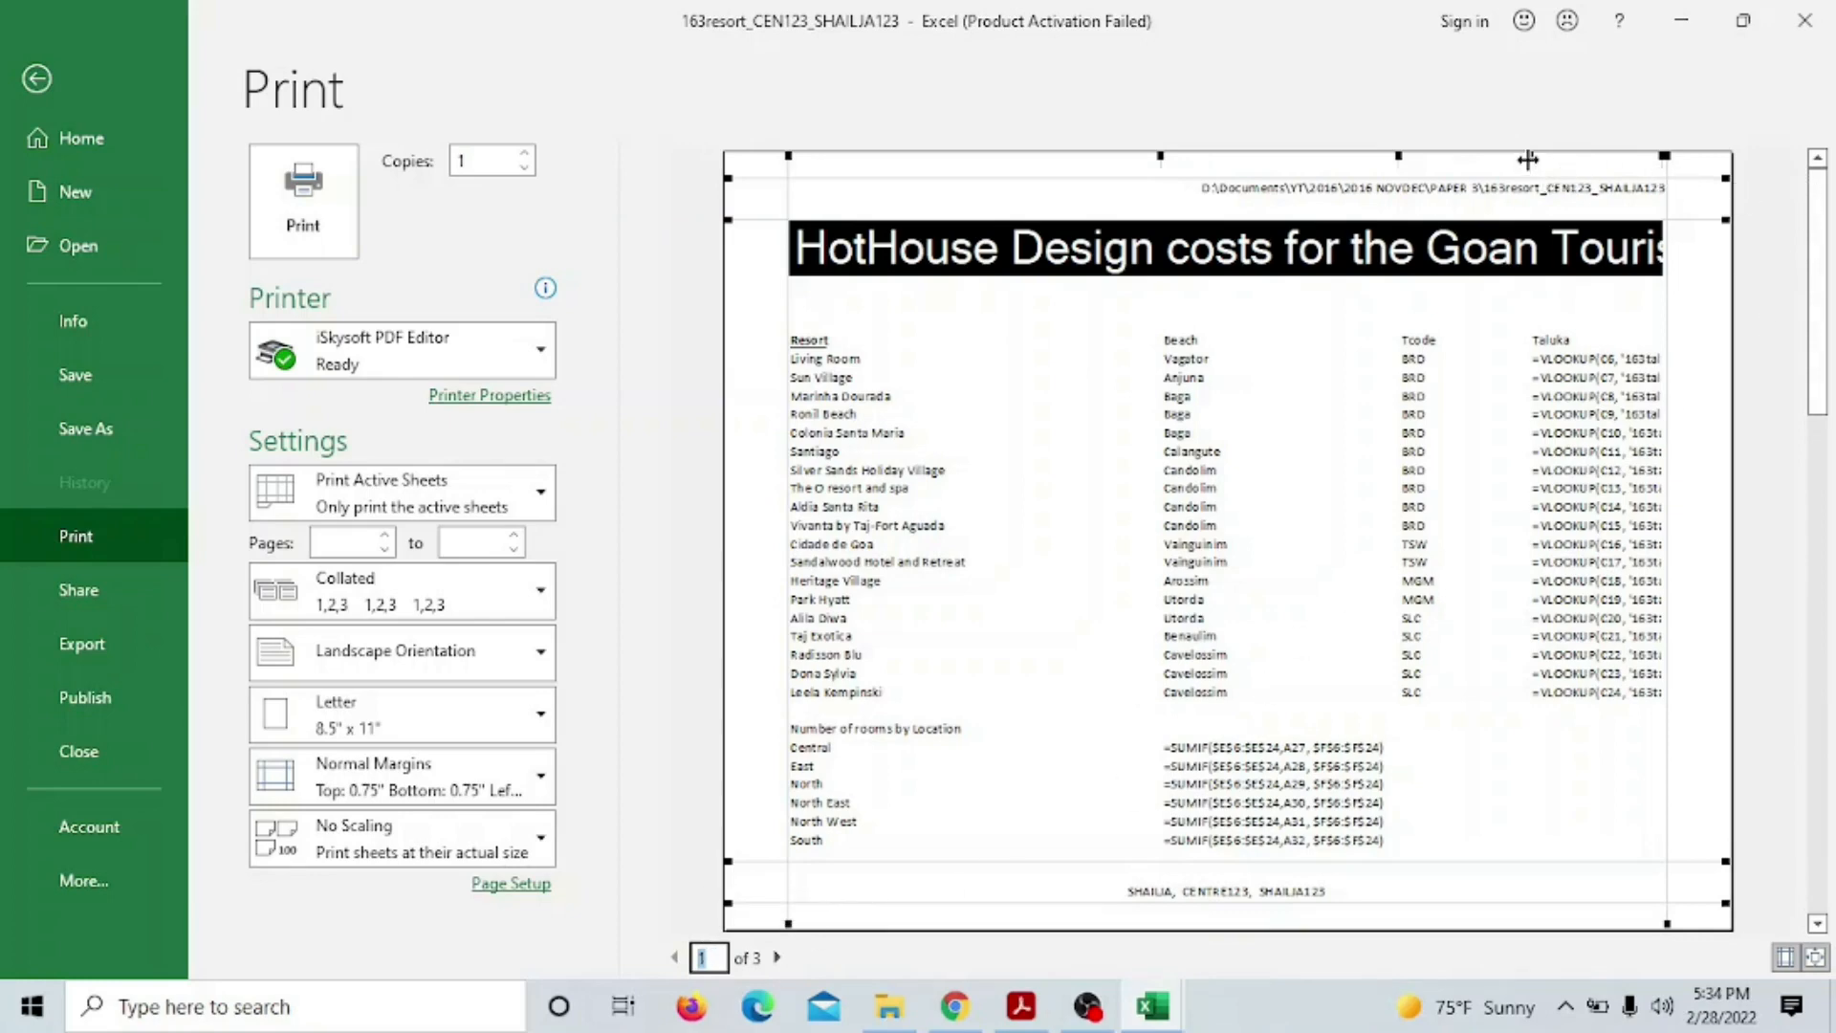
pyautogui.moveTo(1527, 160); pyautogui.dragTo(1386, 168)
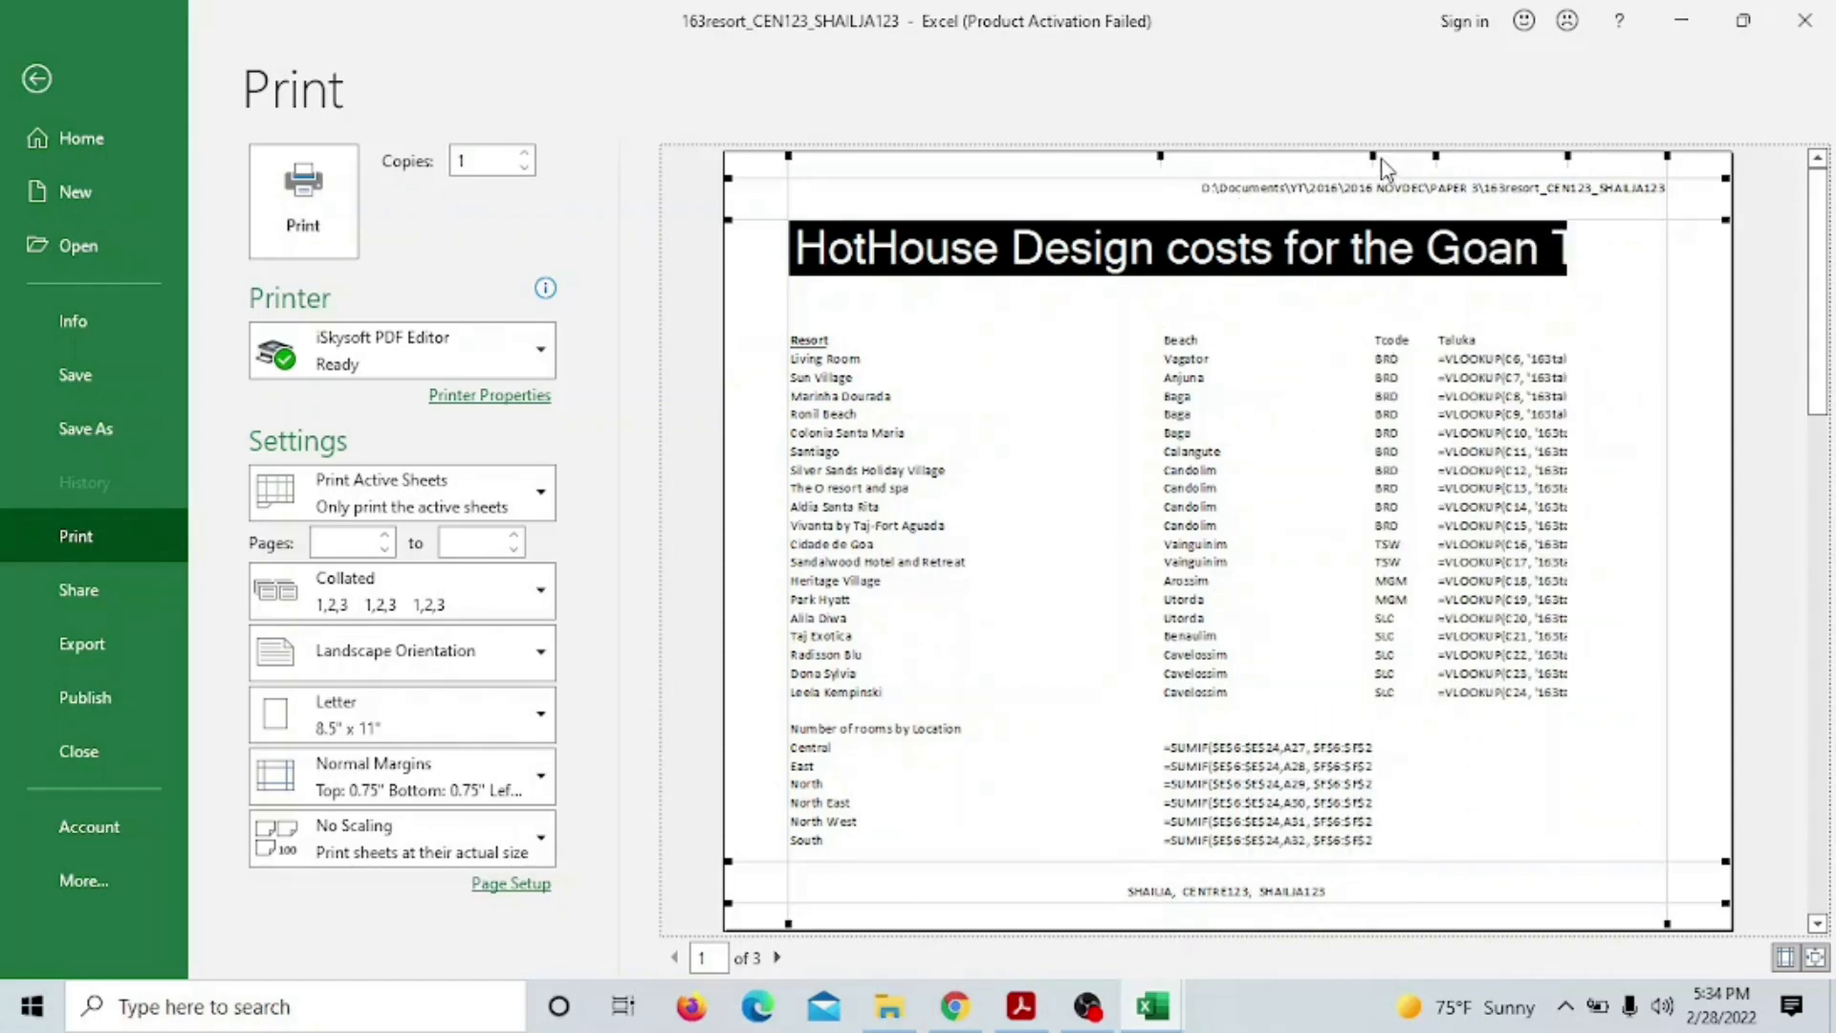
pyautogui.moveTo(1373, 155); pyautogui.dragTo(1415, 156)
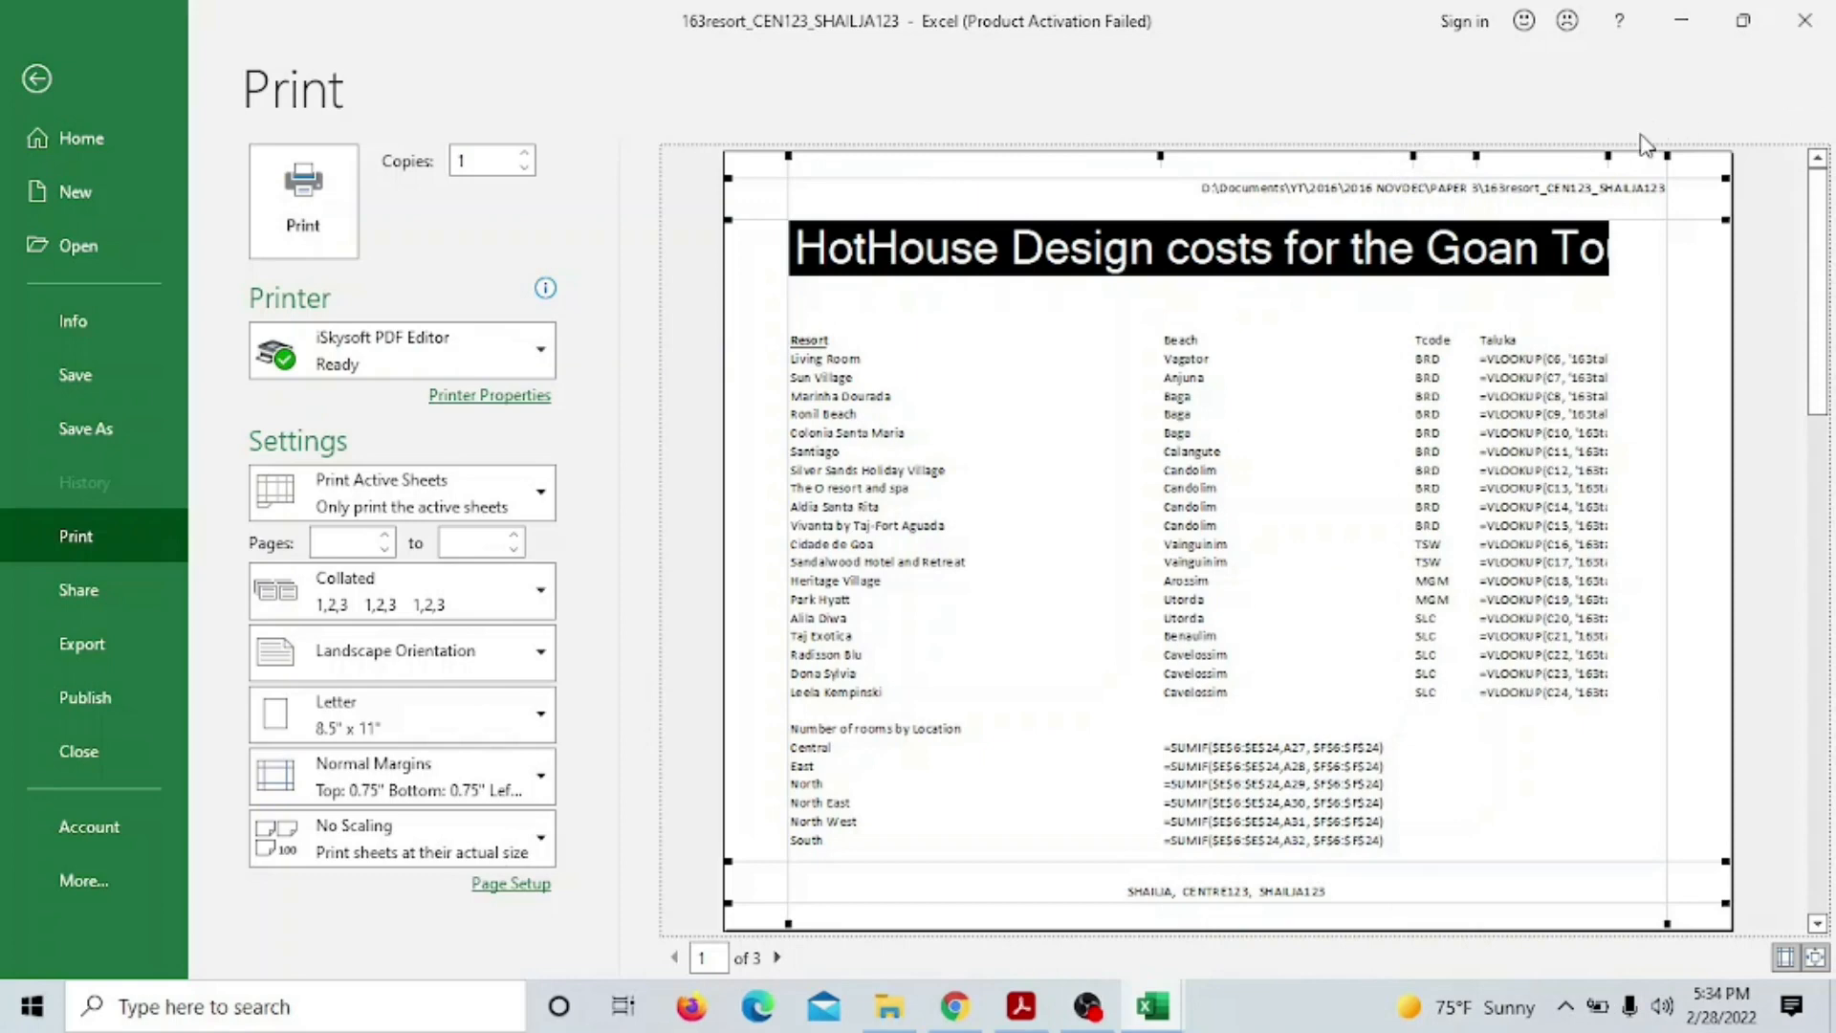
pyautogui.moveTo(1606, 153); pyautogui.dragTo(1634, 155)
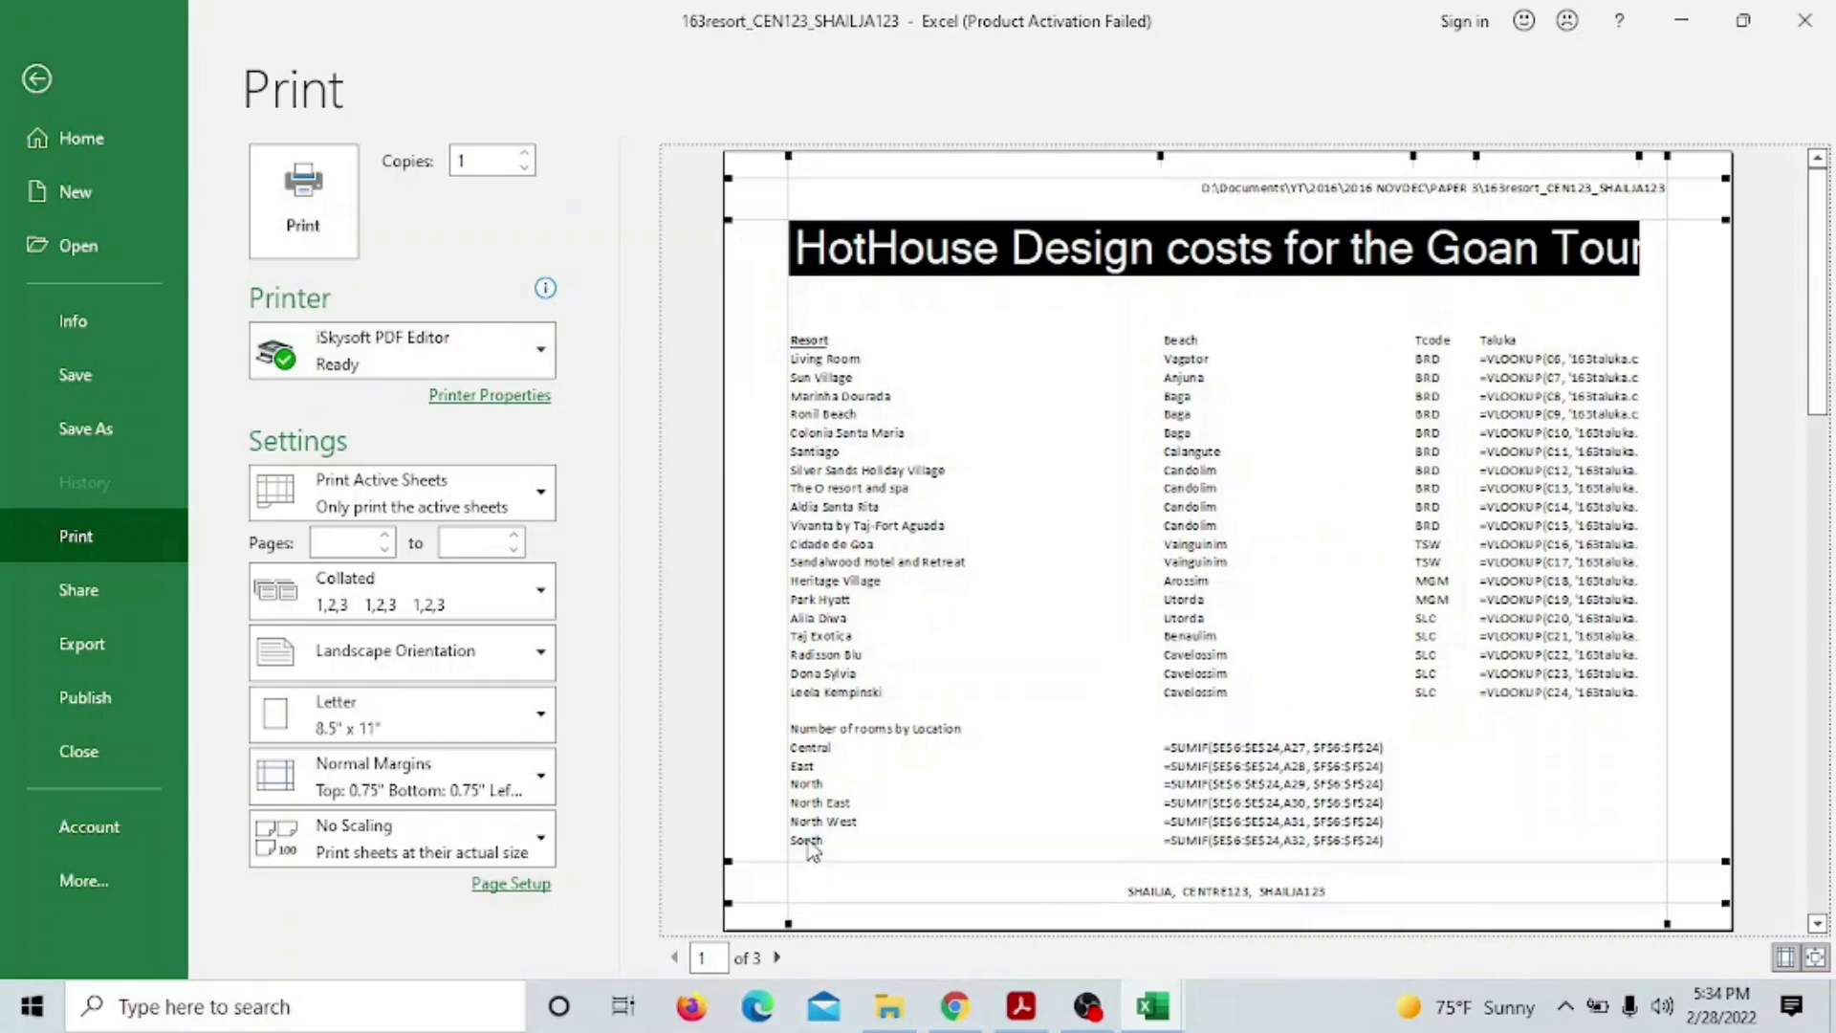
# Leave print preview and return to Normal view with cell values instead of formulas
pyautogui.click(35, 80)
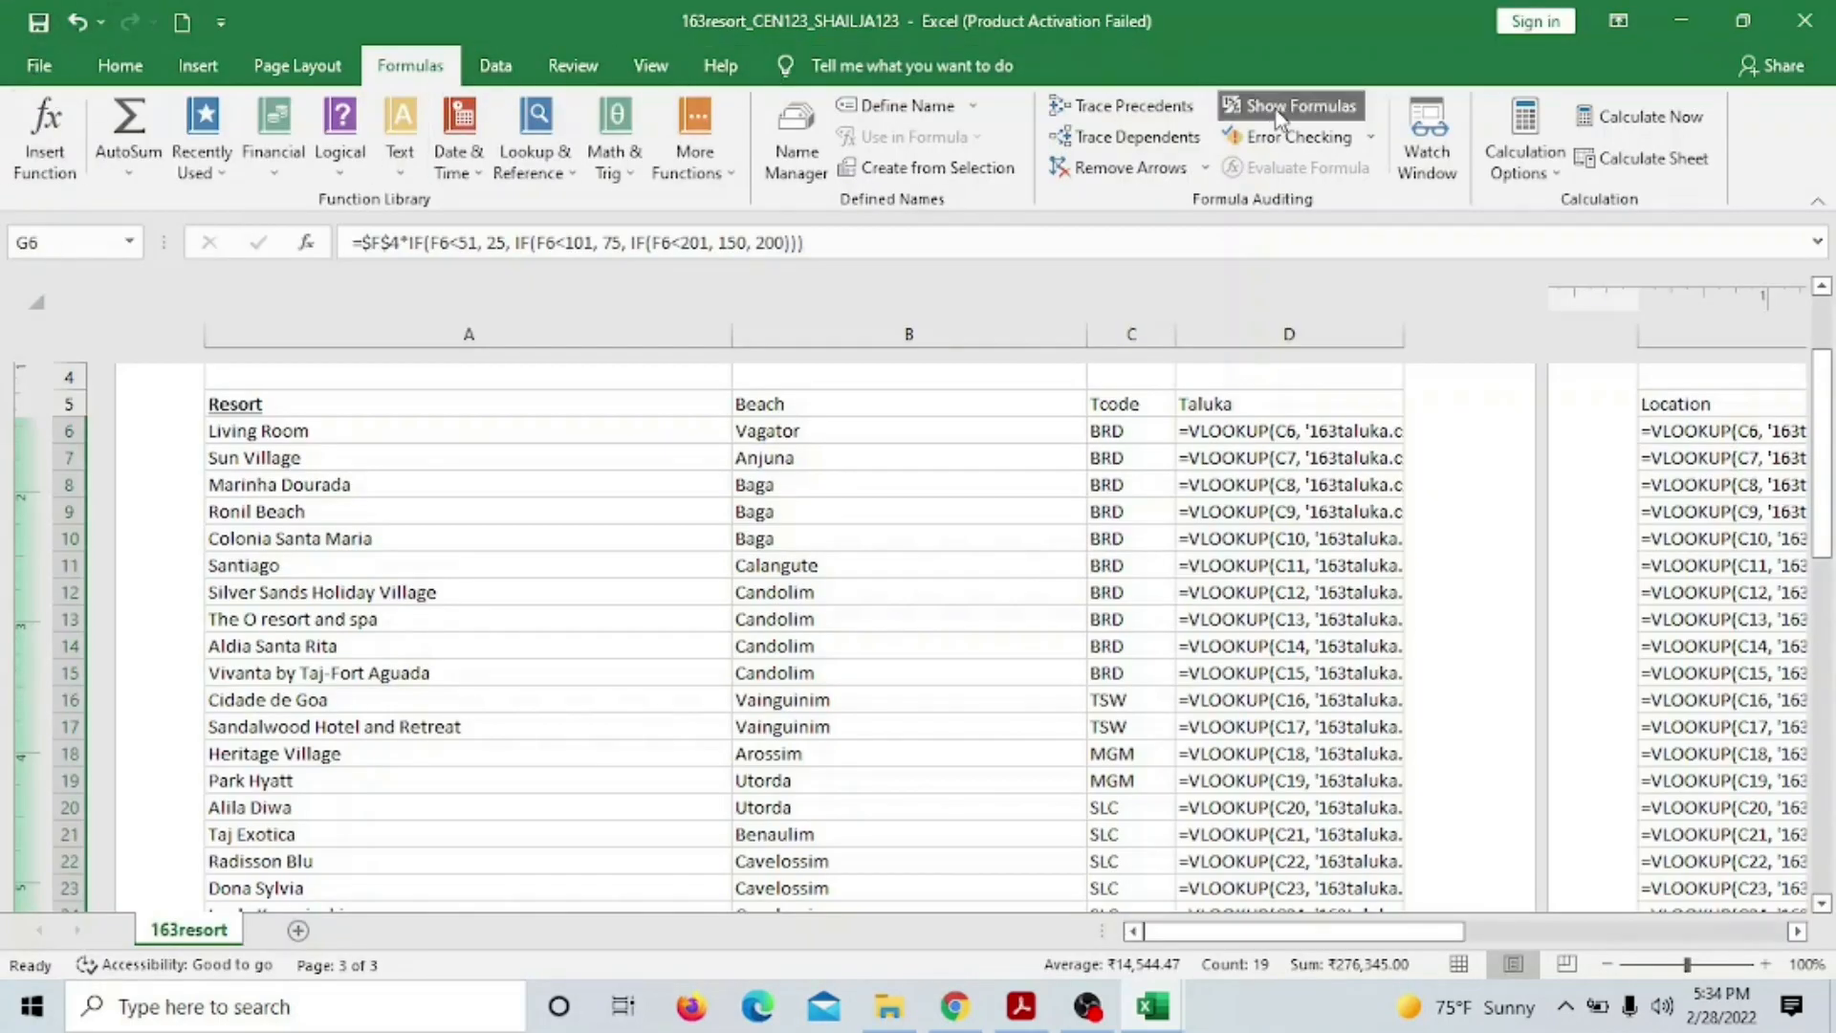
pyautogui.click(1271, 107)
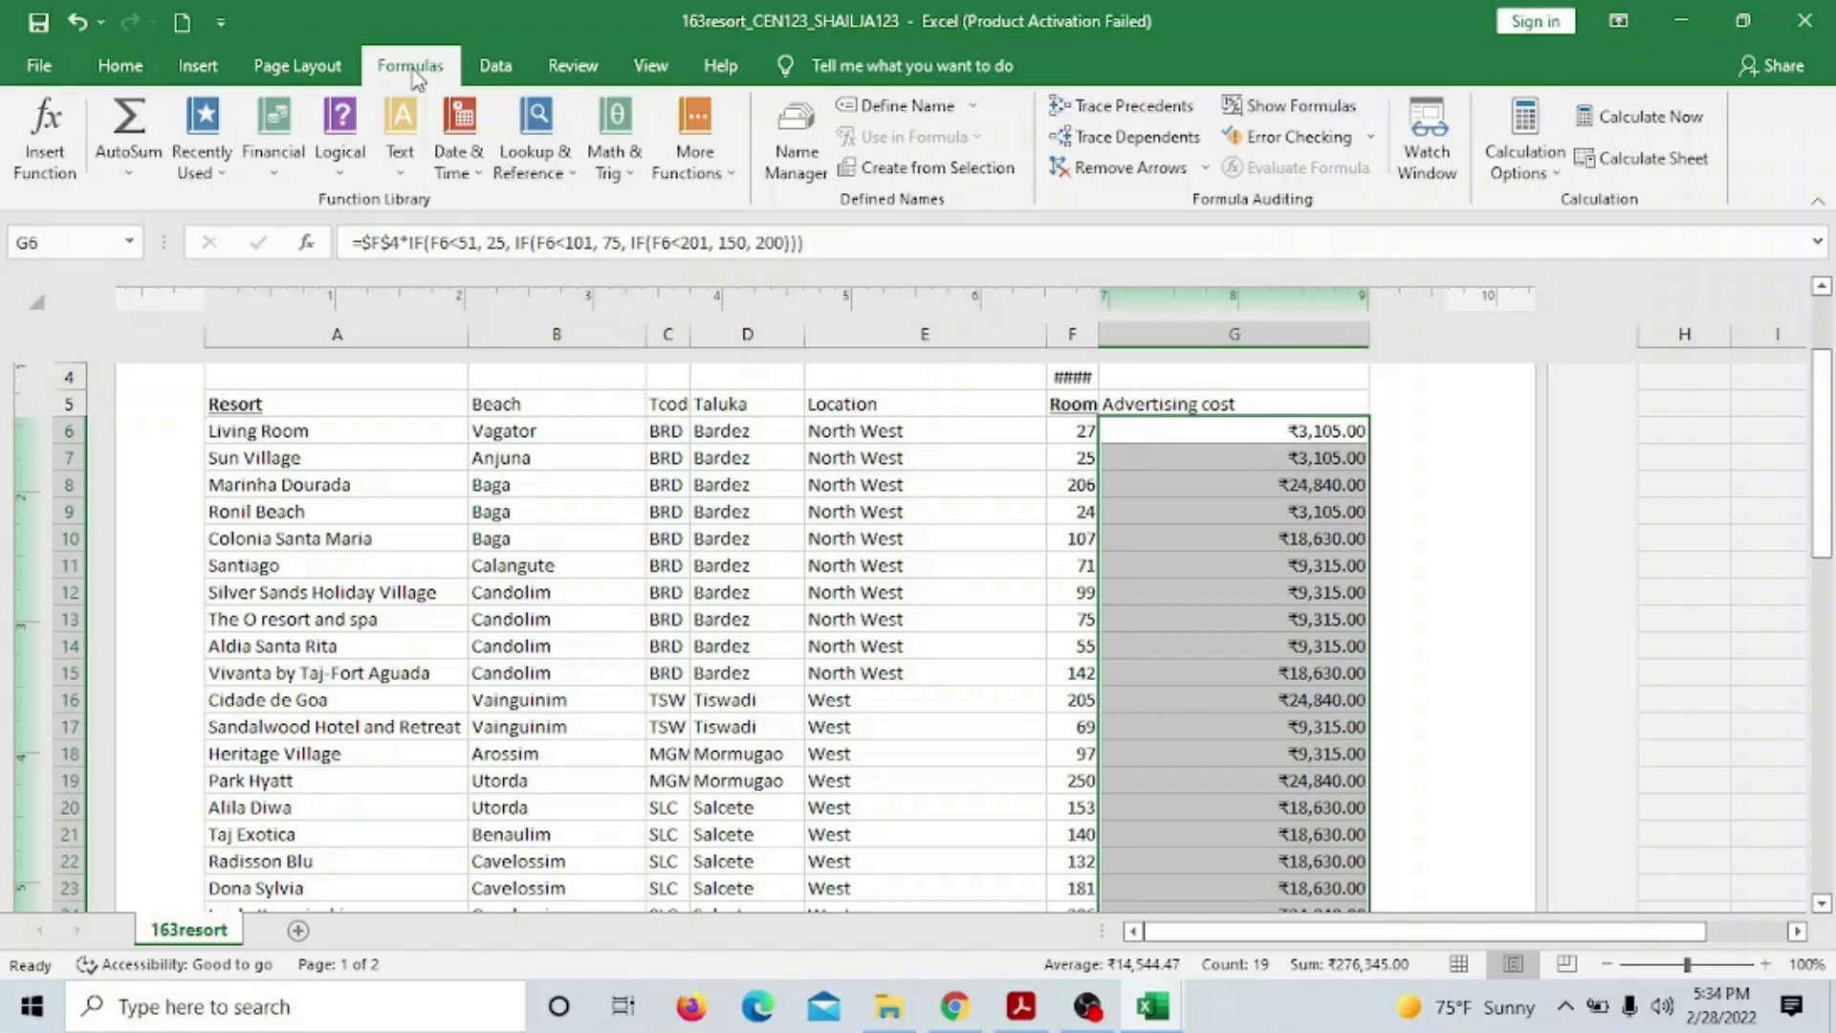
pyautogui.click(650, 65)
pyautogui.click(40, 133)
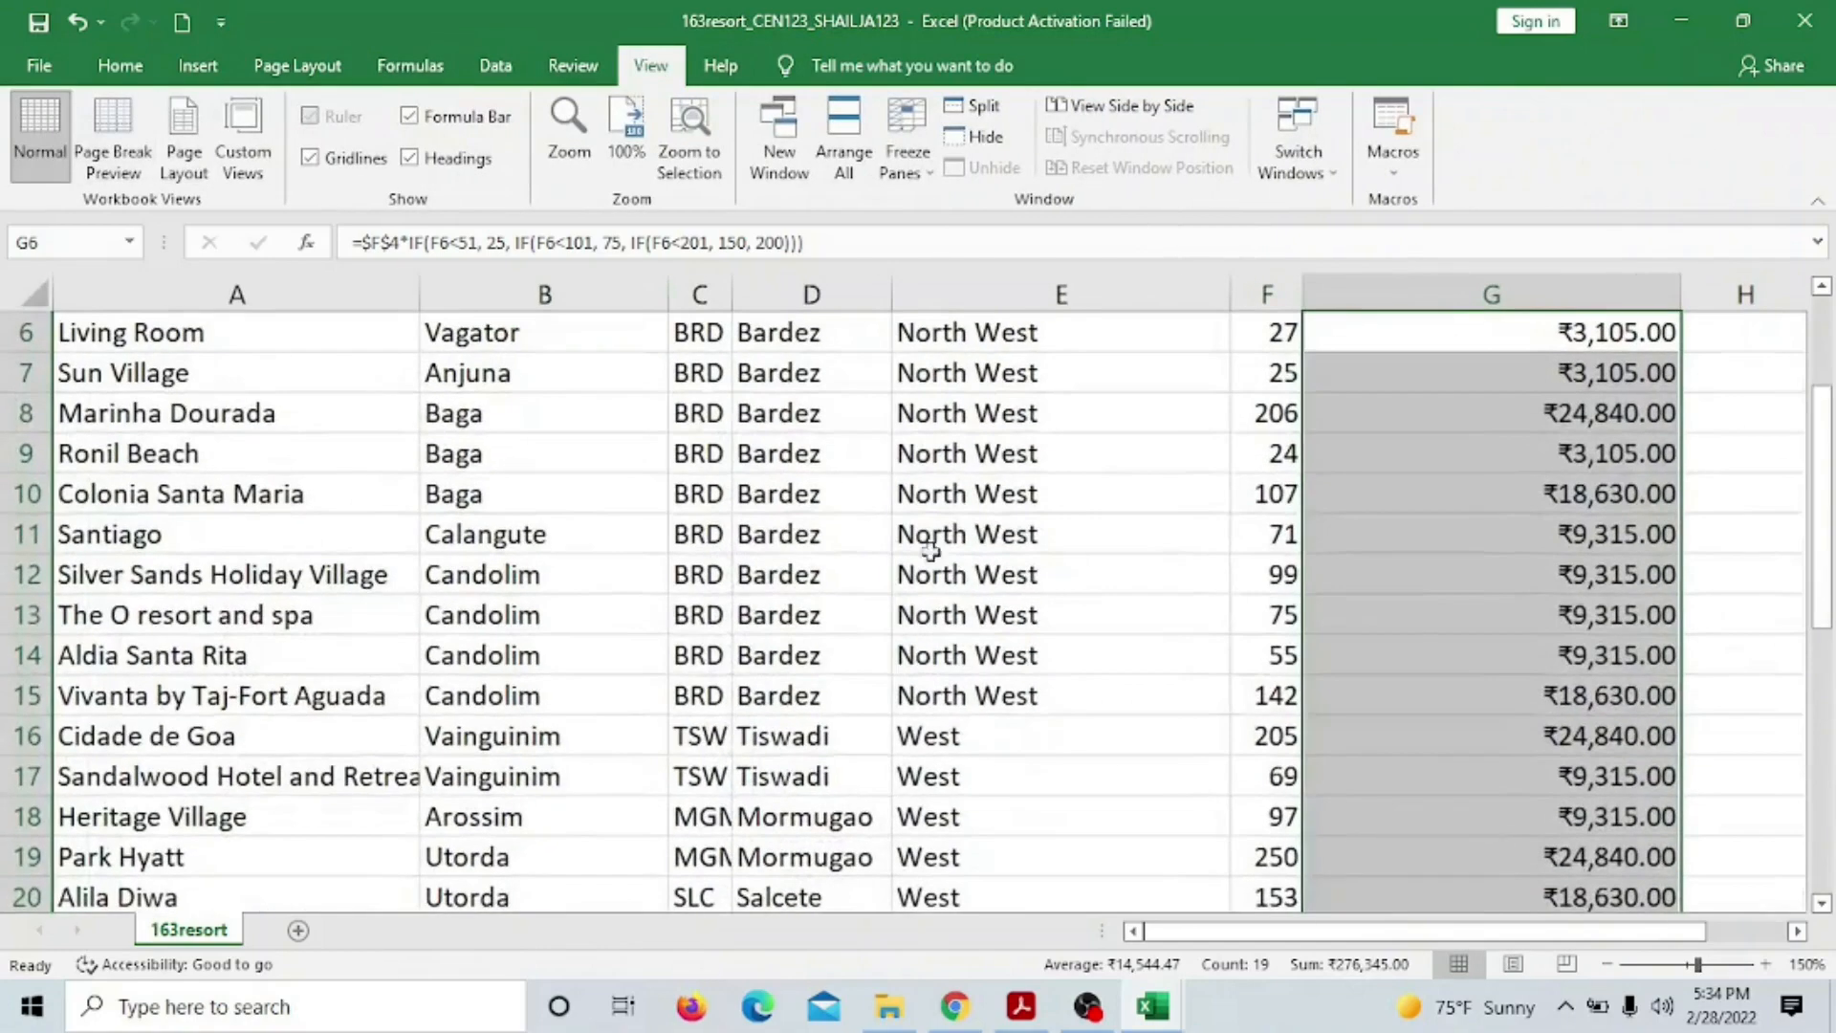
pyautogui.scroll(2, 1243, 603)
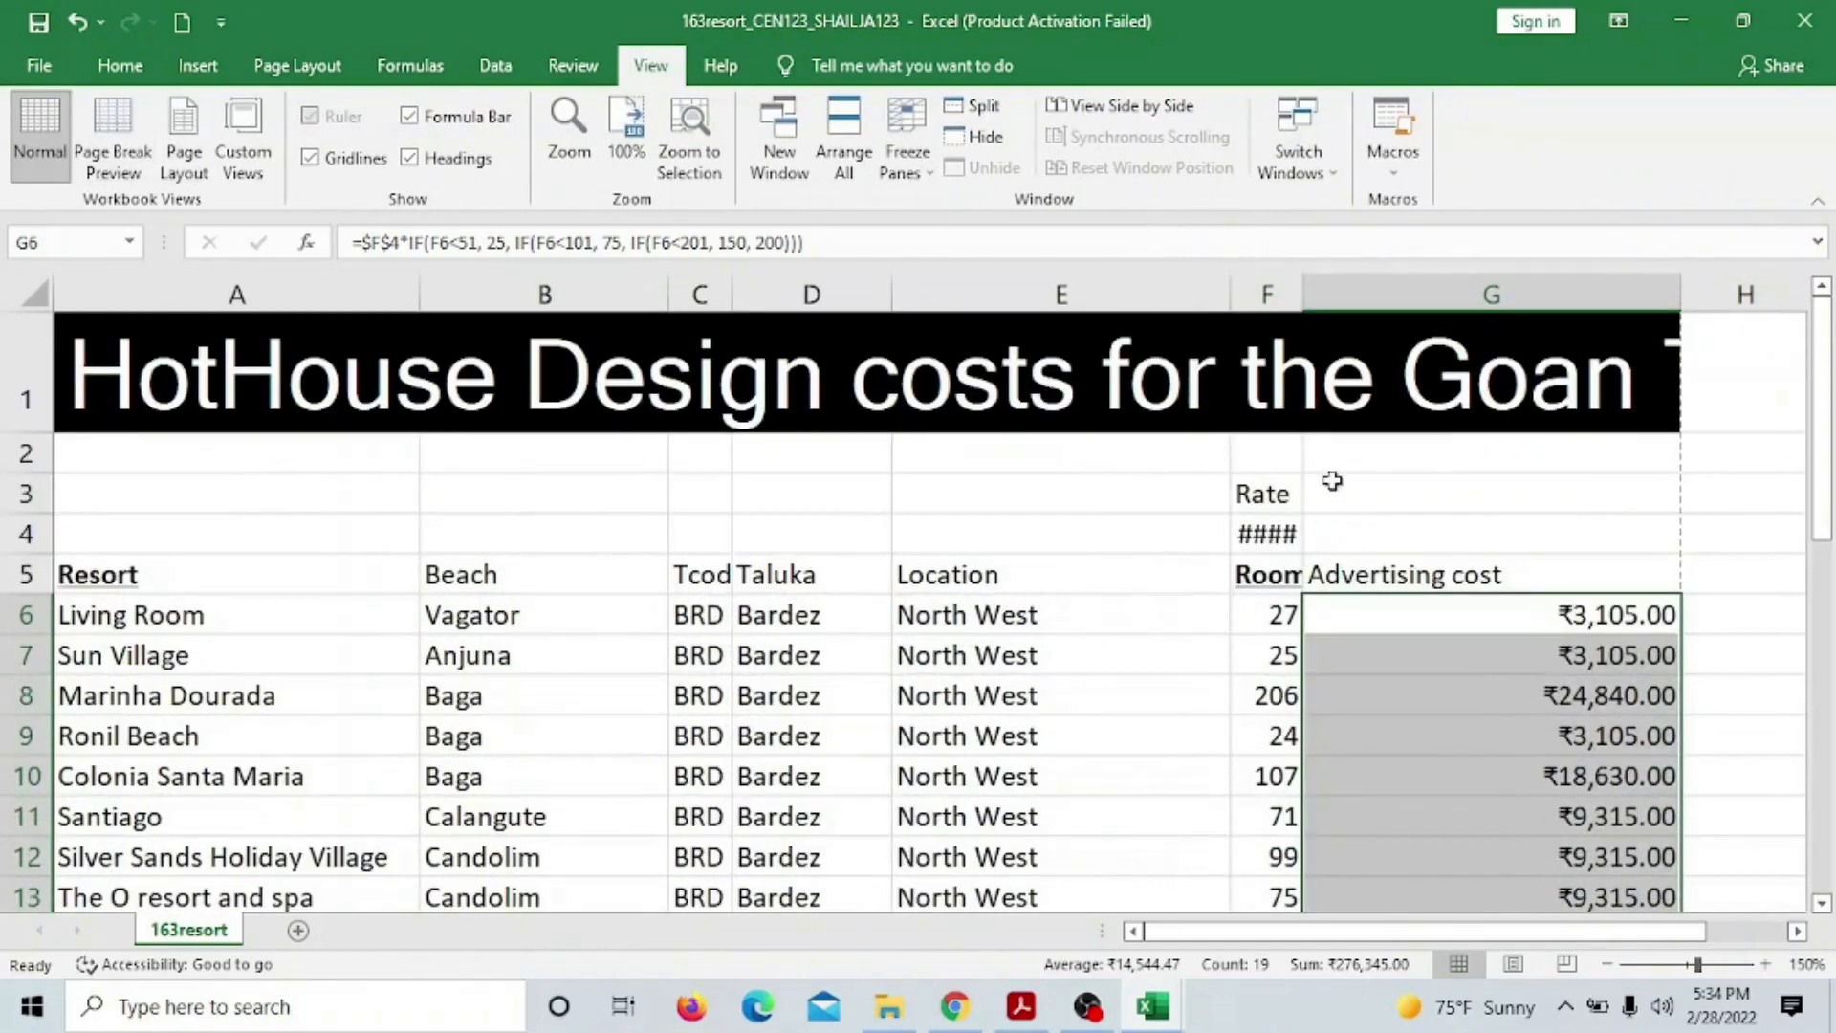
# Widen column F, narrow column E, and widen column G until the Goan Tourist Board title fits
pyautogui.moveTo(1302, 287); pyautogui.dragTo(1350, 287)
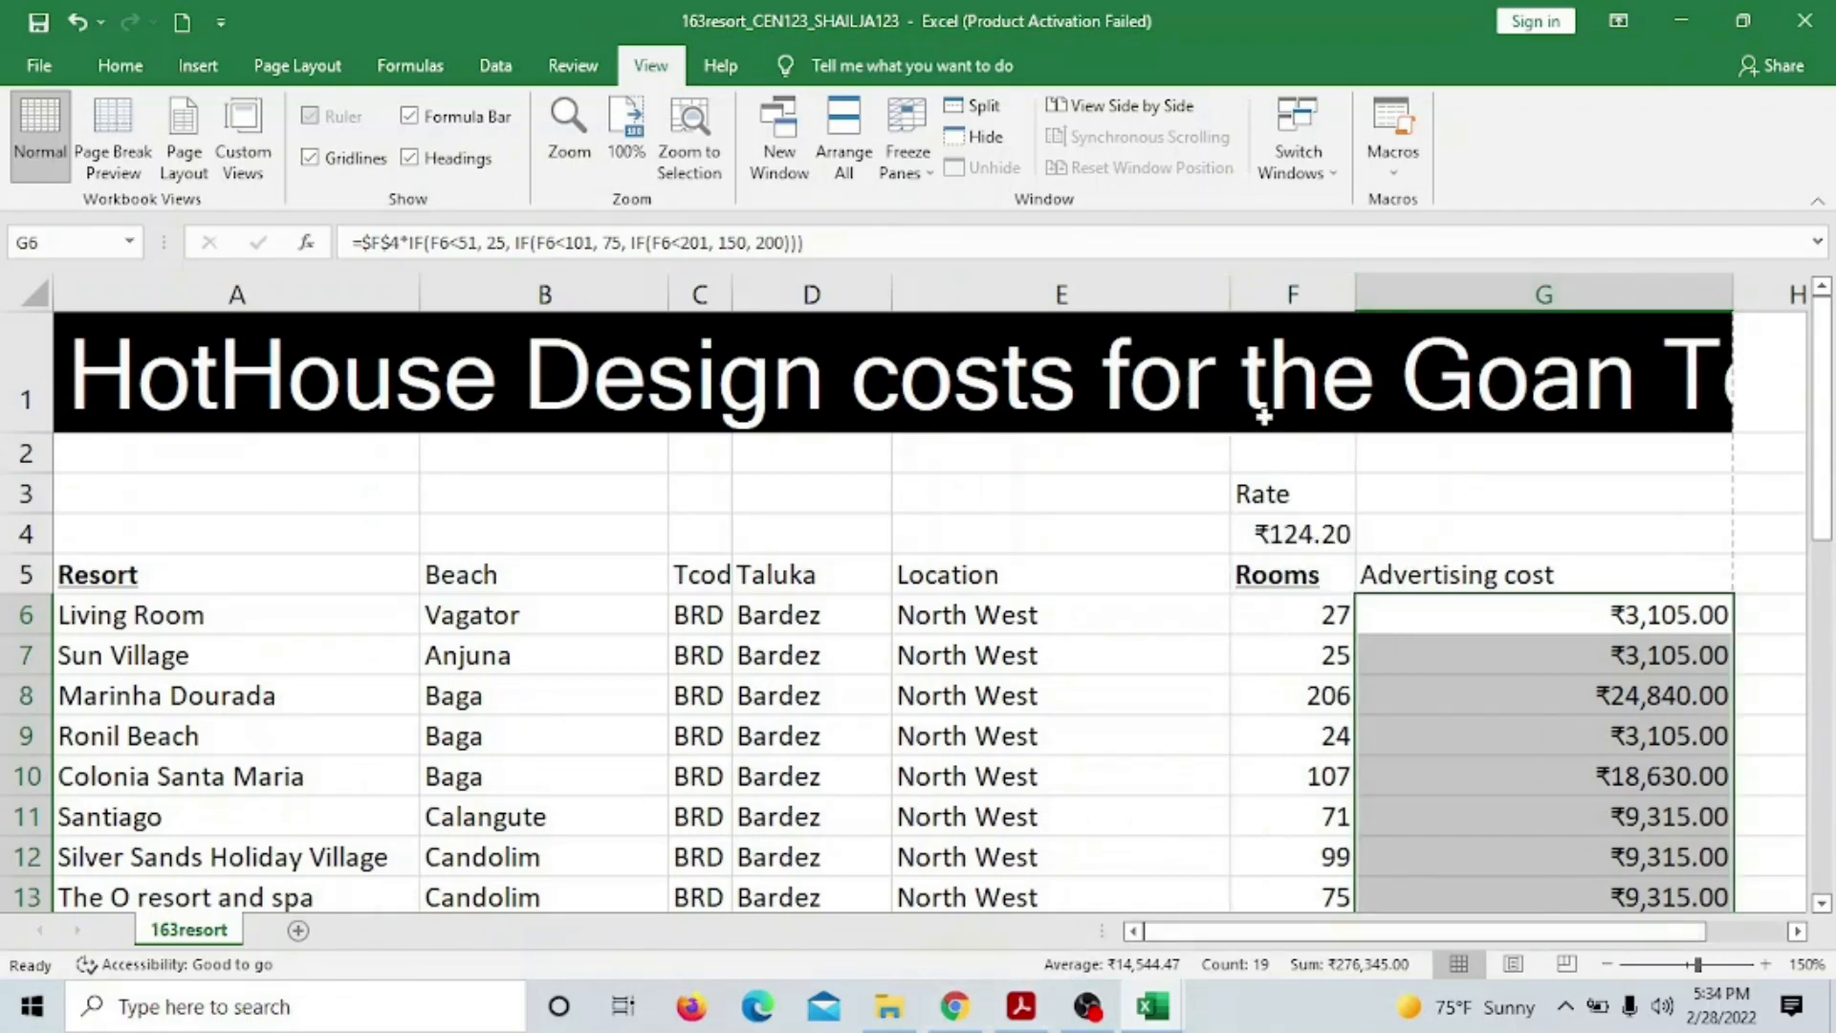
pyautogui.moveTo(1230, 275); pyautogui.dragTo(1095, 277)
pyautogui.scroll(-10, 1212, 548)
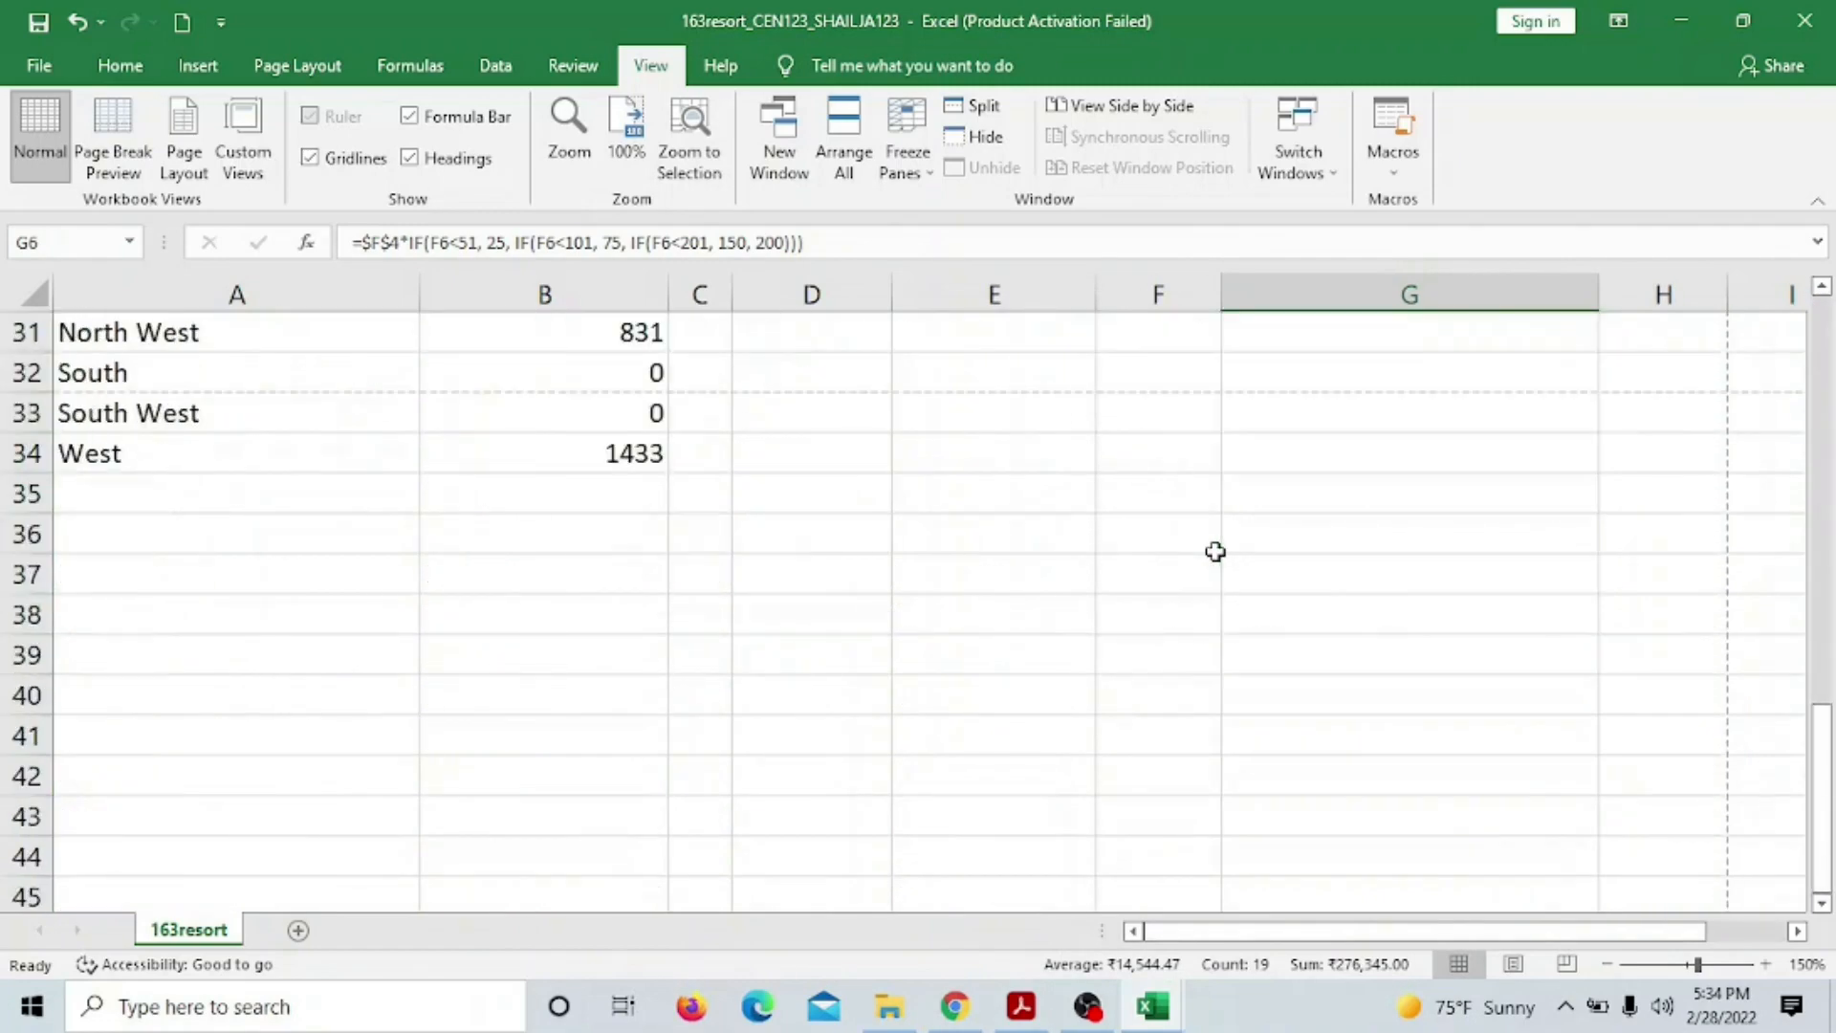
pyautogui.scroll(10, 1214, 549)
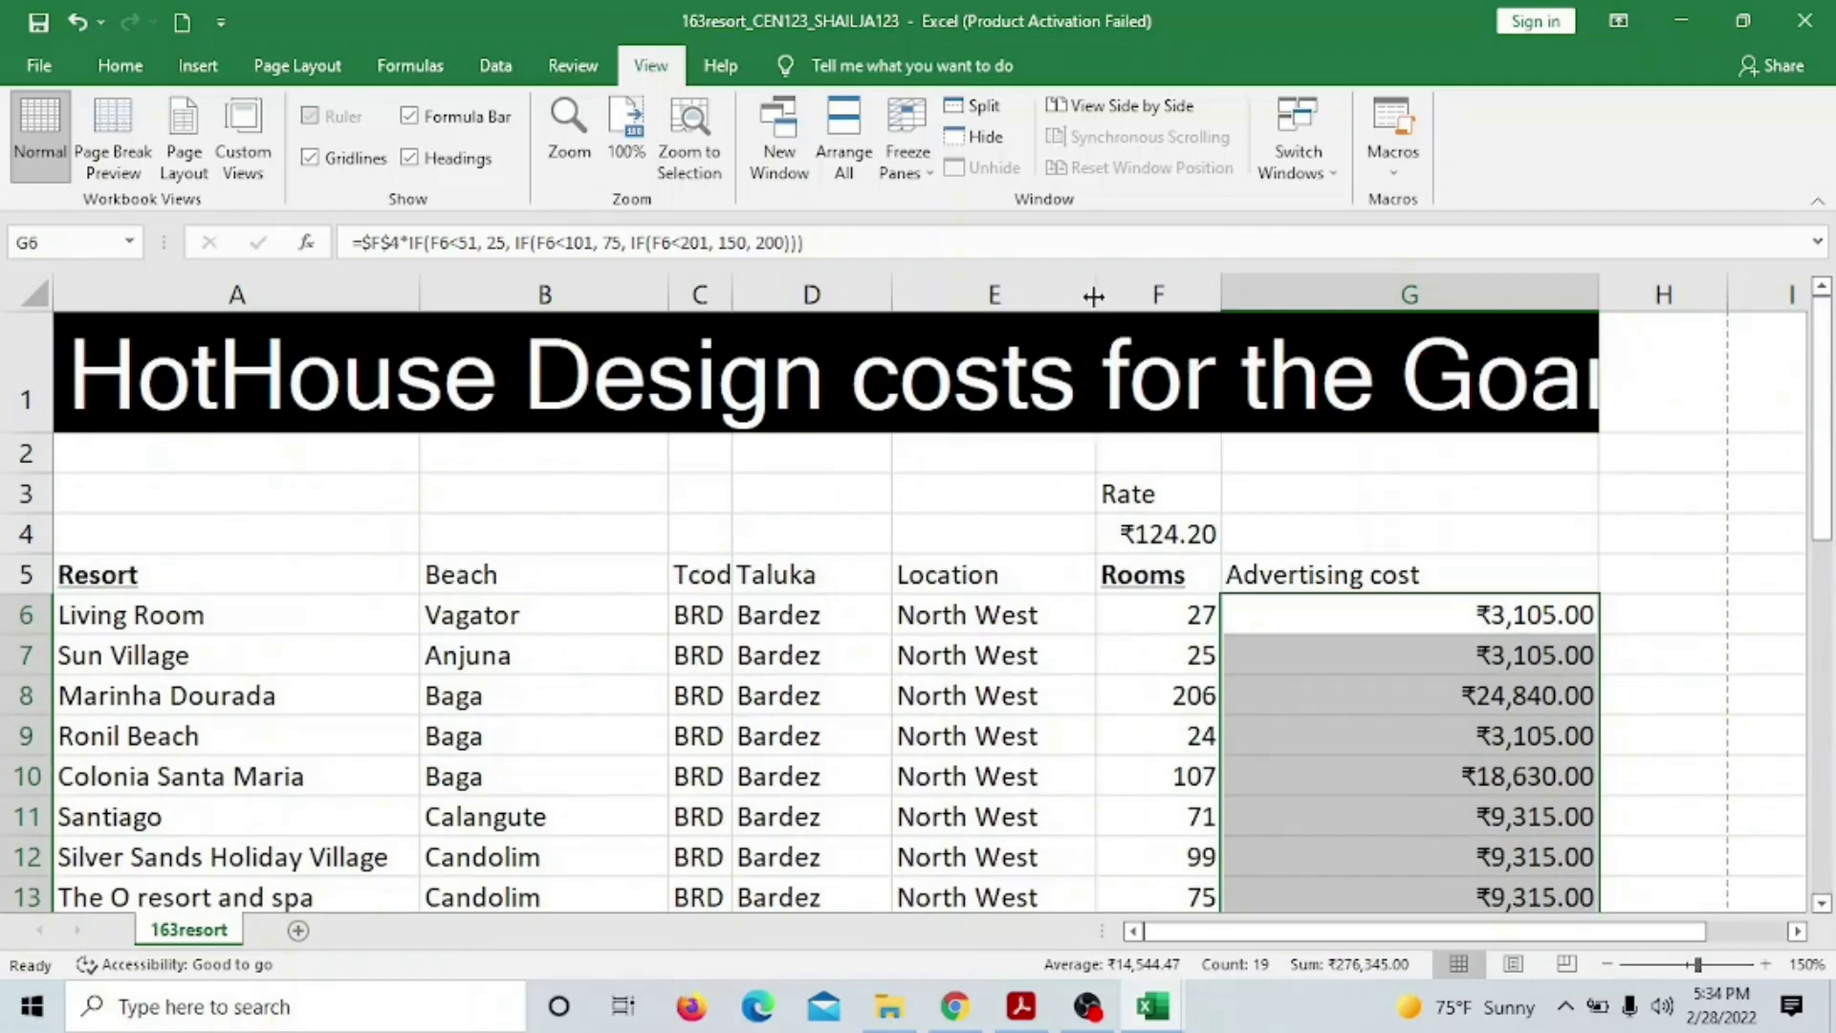
pyautogui.moveTo(1096, 296); pyautogui.dragTo(1063, 301)
pyautogui.moveTo(1566, 296); pyautogui.dragTo(1821, 306)
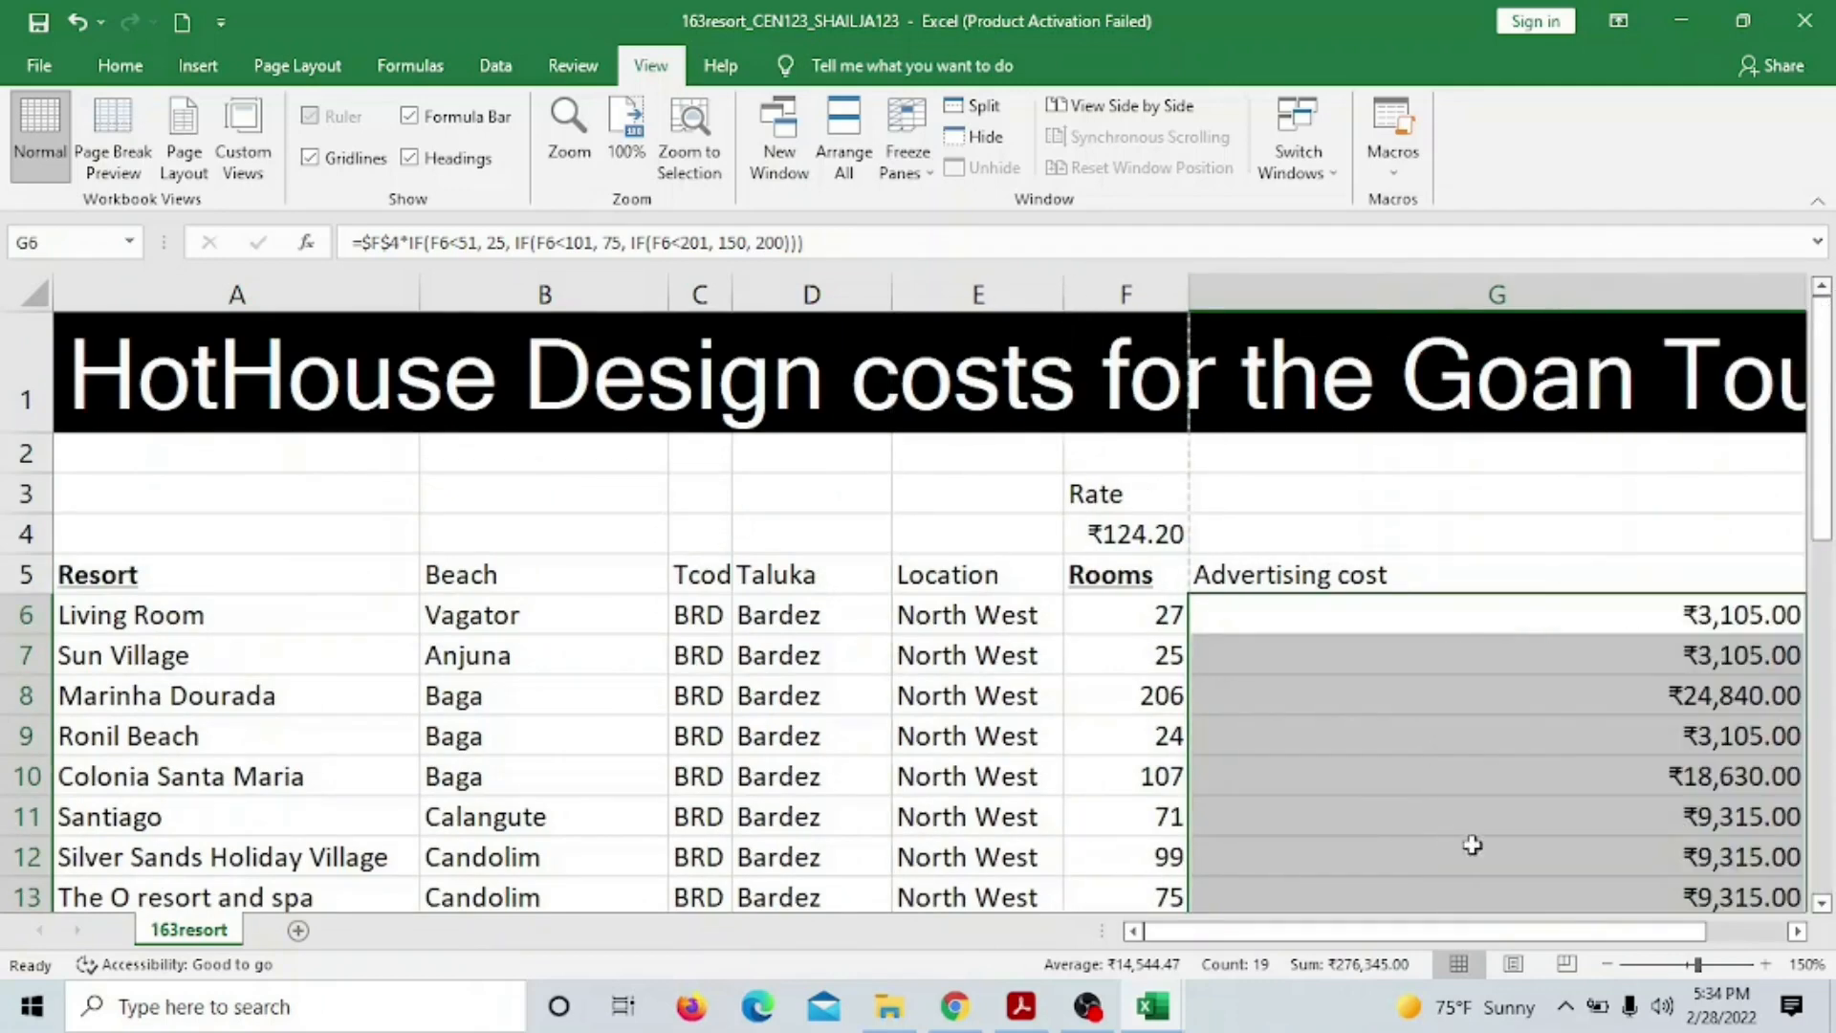
pyautogui.moveTo(1300, 937); pyautogui.dragTo(1379, 933)
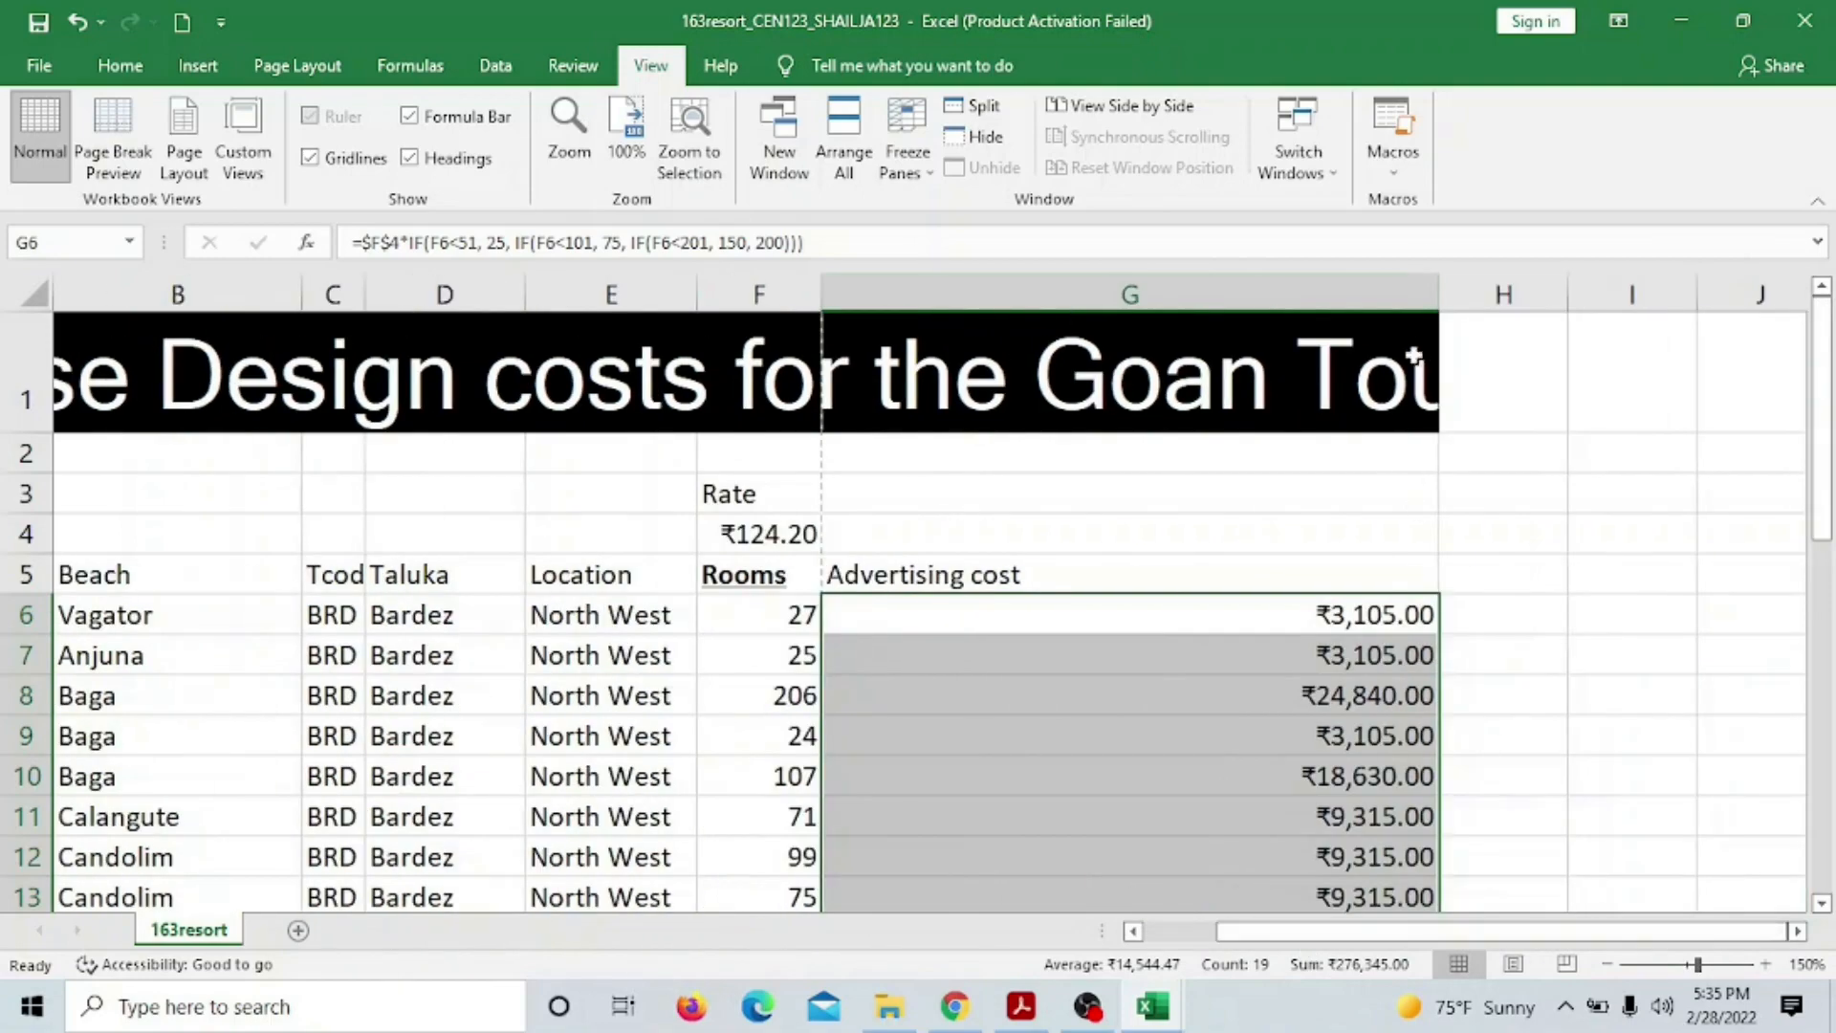
pyautogui.moveTo(1442, 290); pyautogui.dragTo(1726, 294)
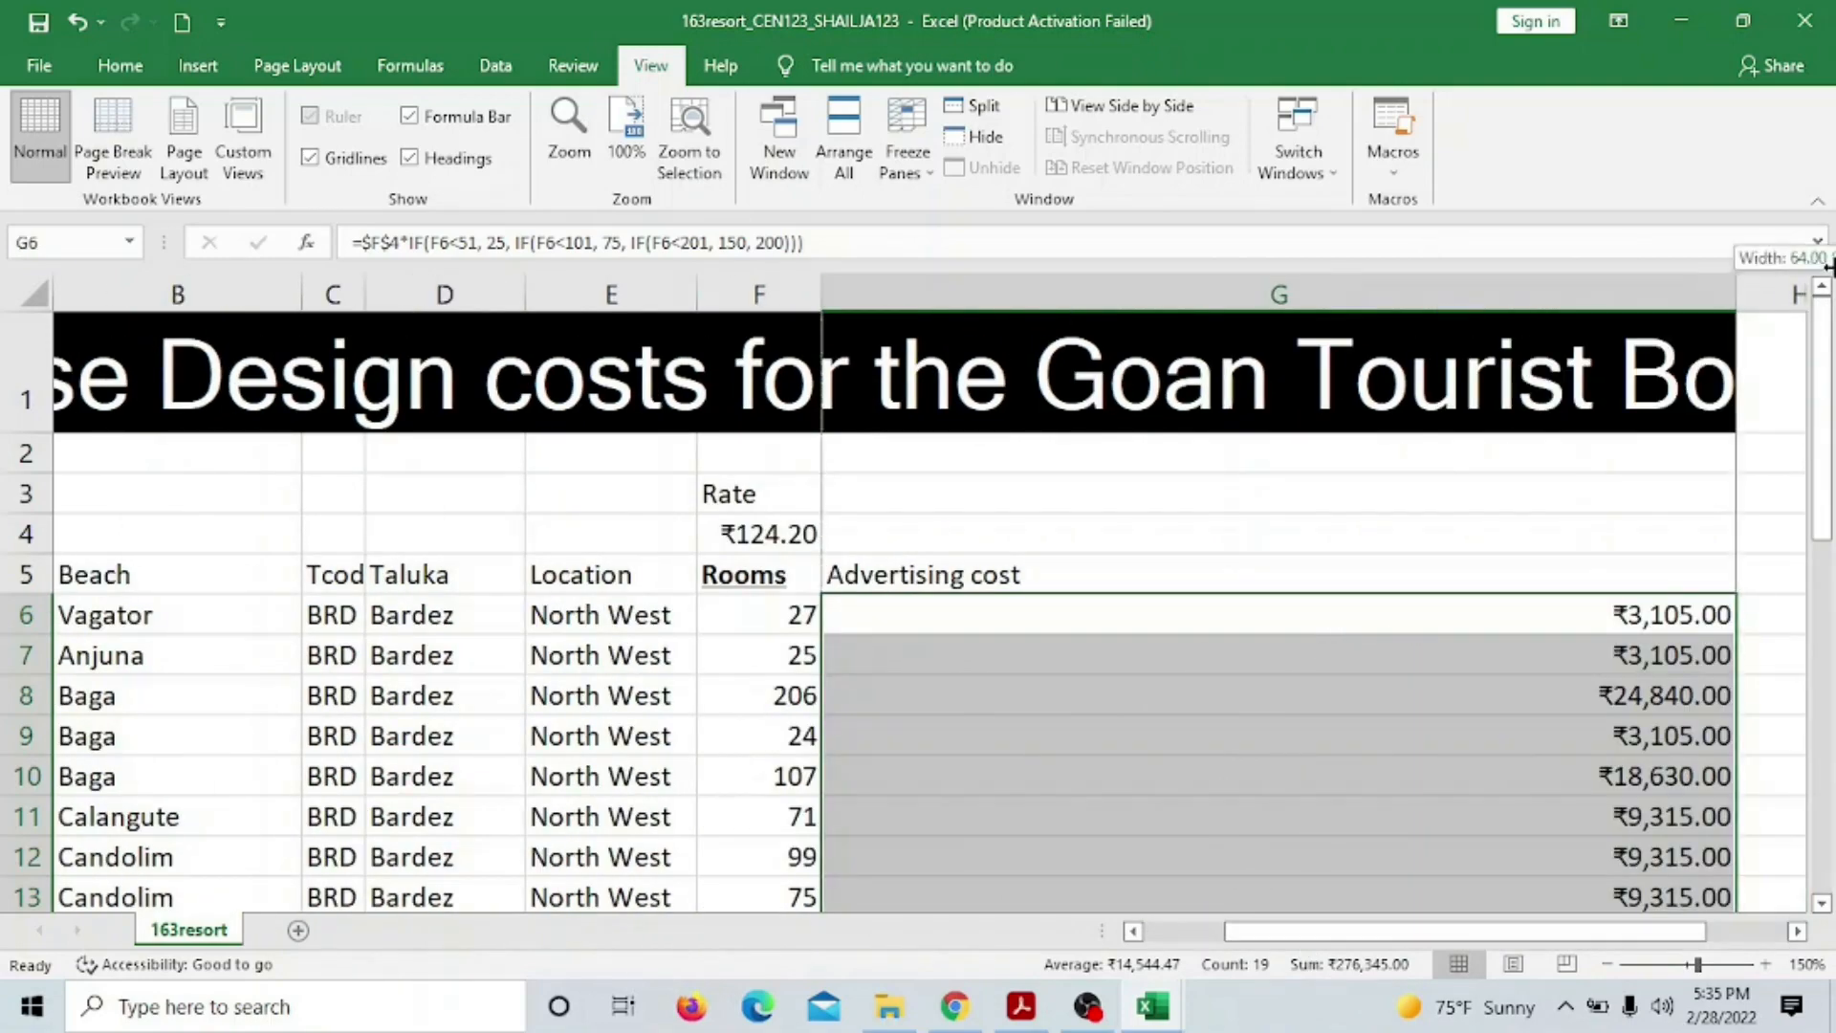
pyautogui.moveTo(1735, 284); pyautogui.dragTo(1807, 287)
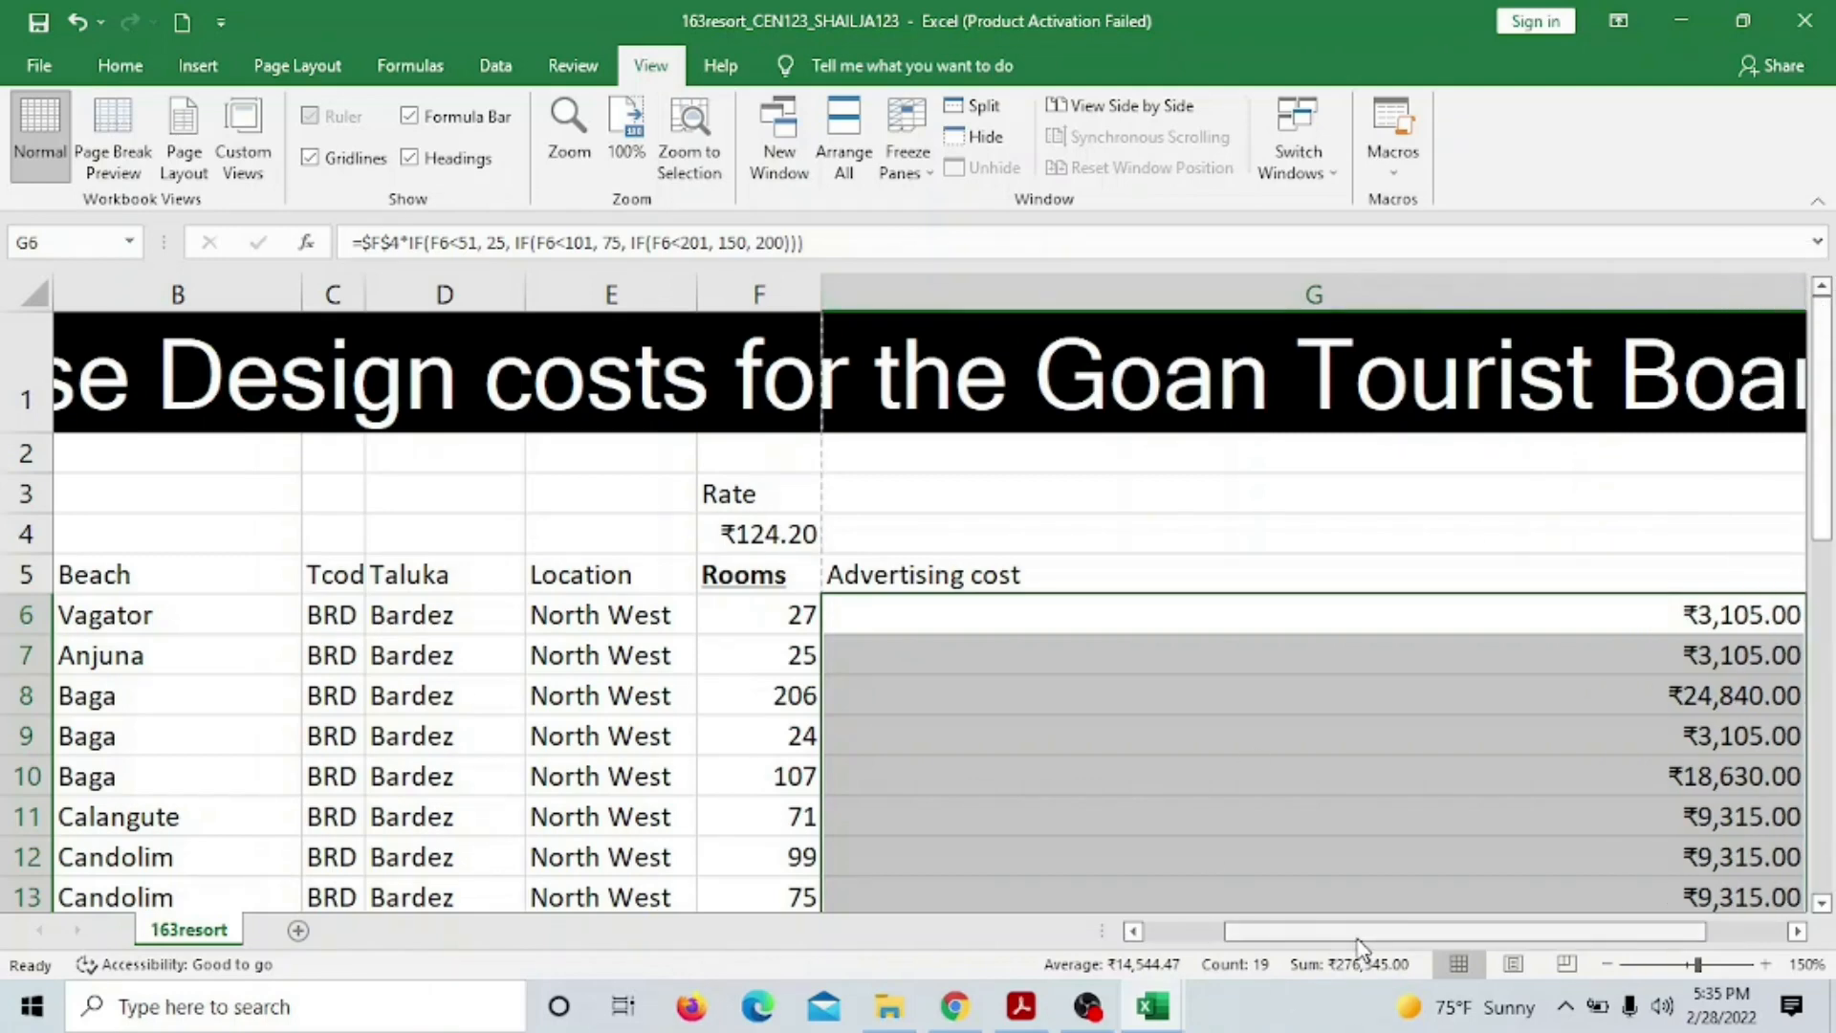
pyautogui.moveTo(1359, 940); pyautogui.dragTo(1494, 895)
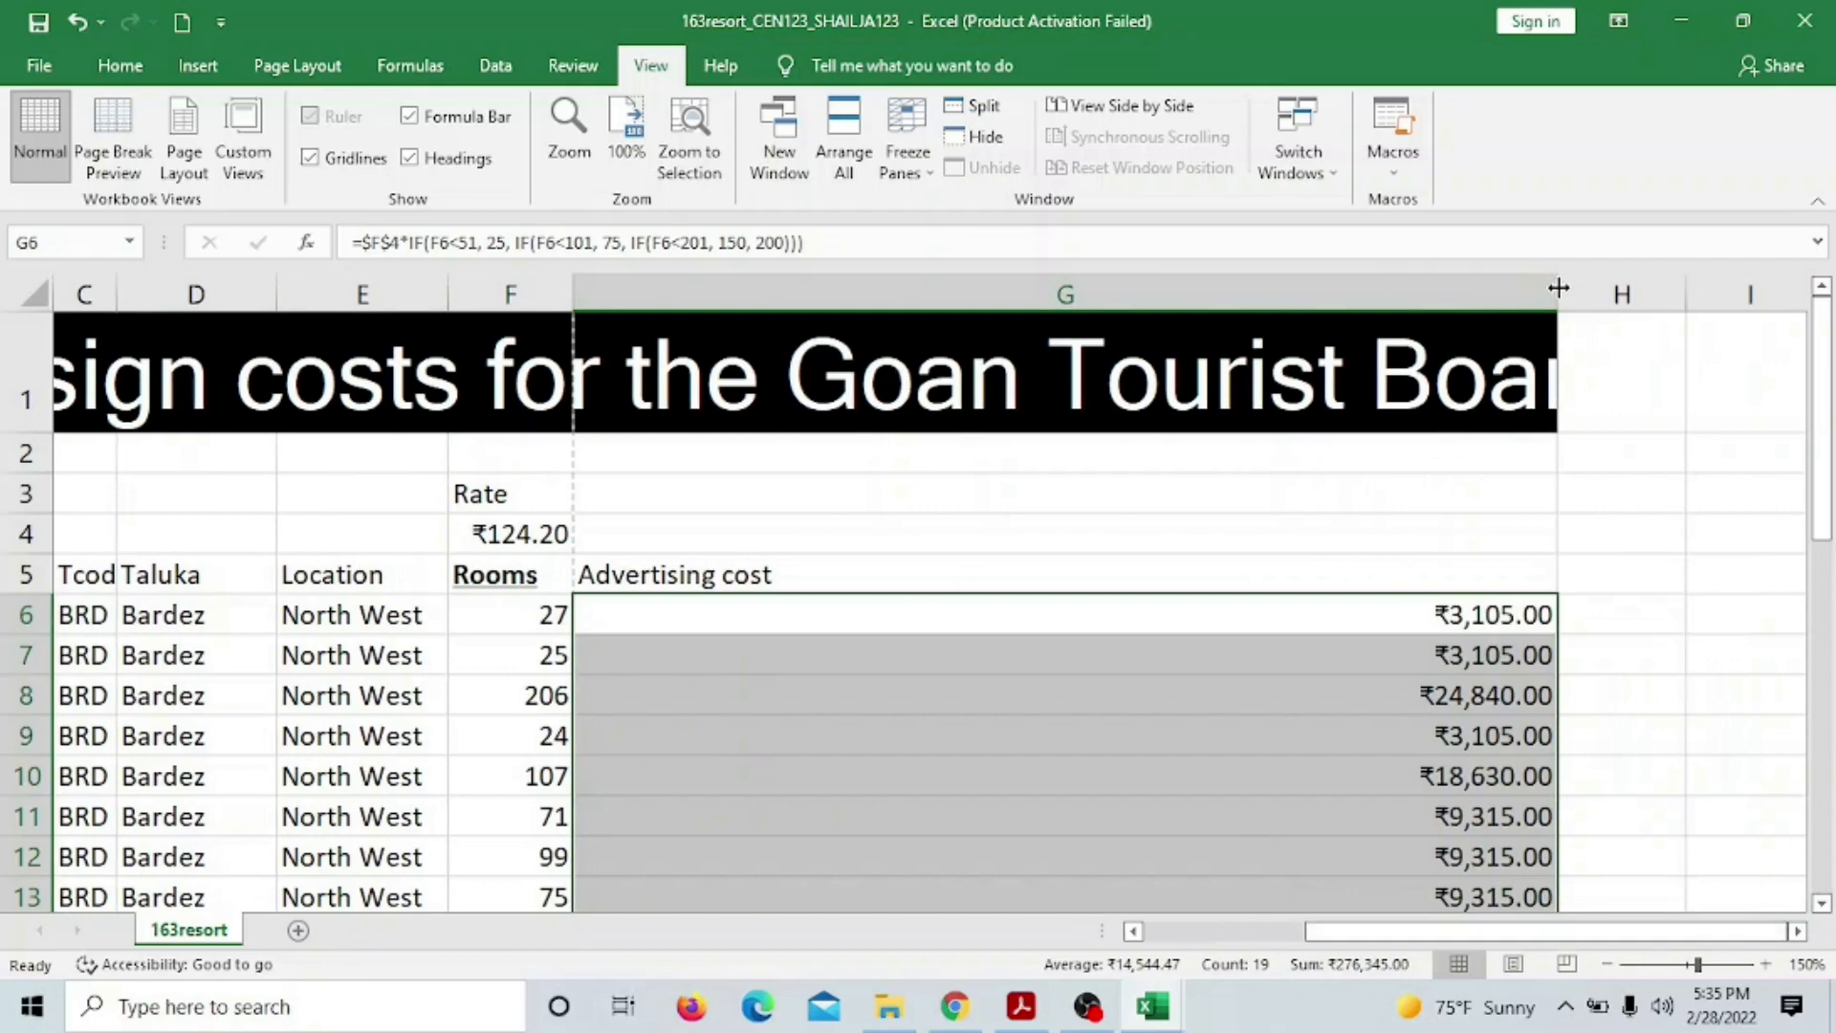
pyautogui.moveTo(1558, 288); pyautogui.dragTo(1681, 288)
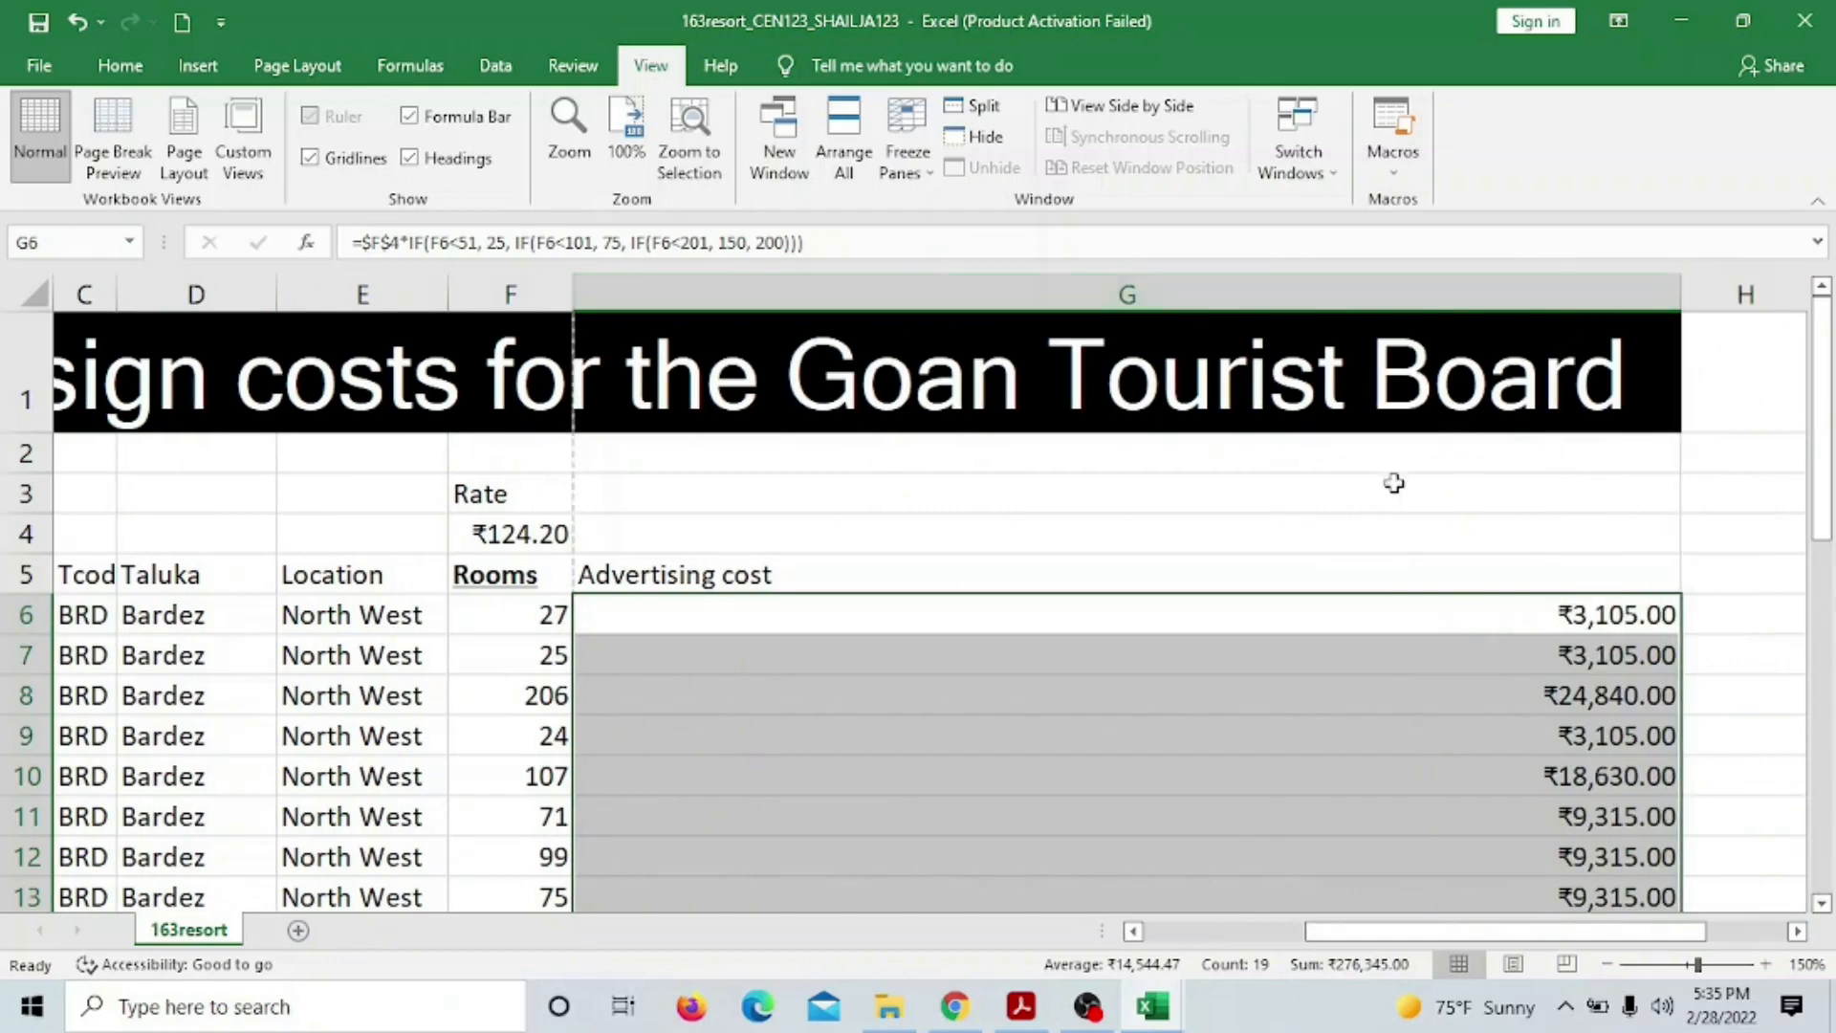
# Open Excel's print preview, then select question 24's print instructions in the question paper
pyautogui.click(40, 67)
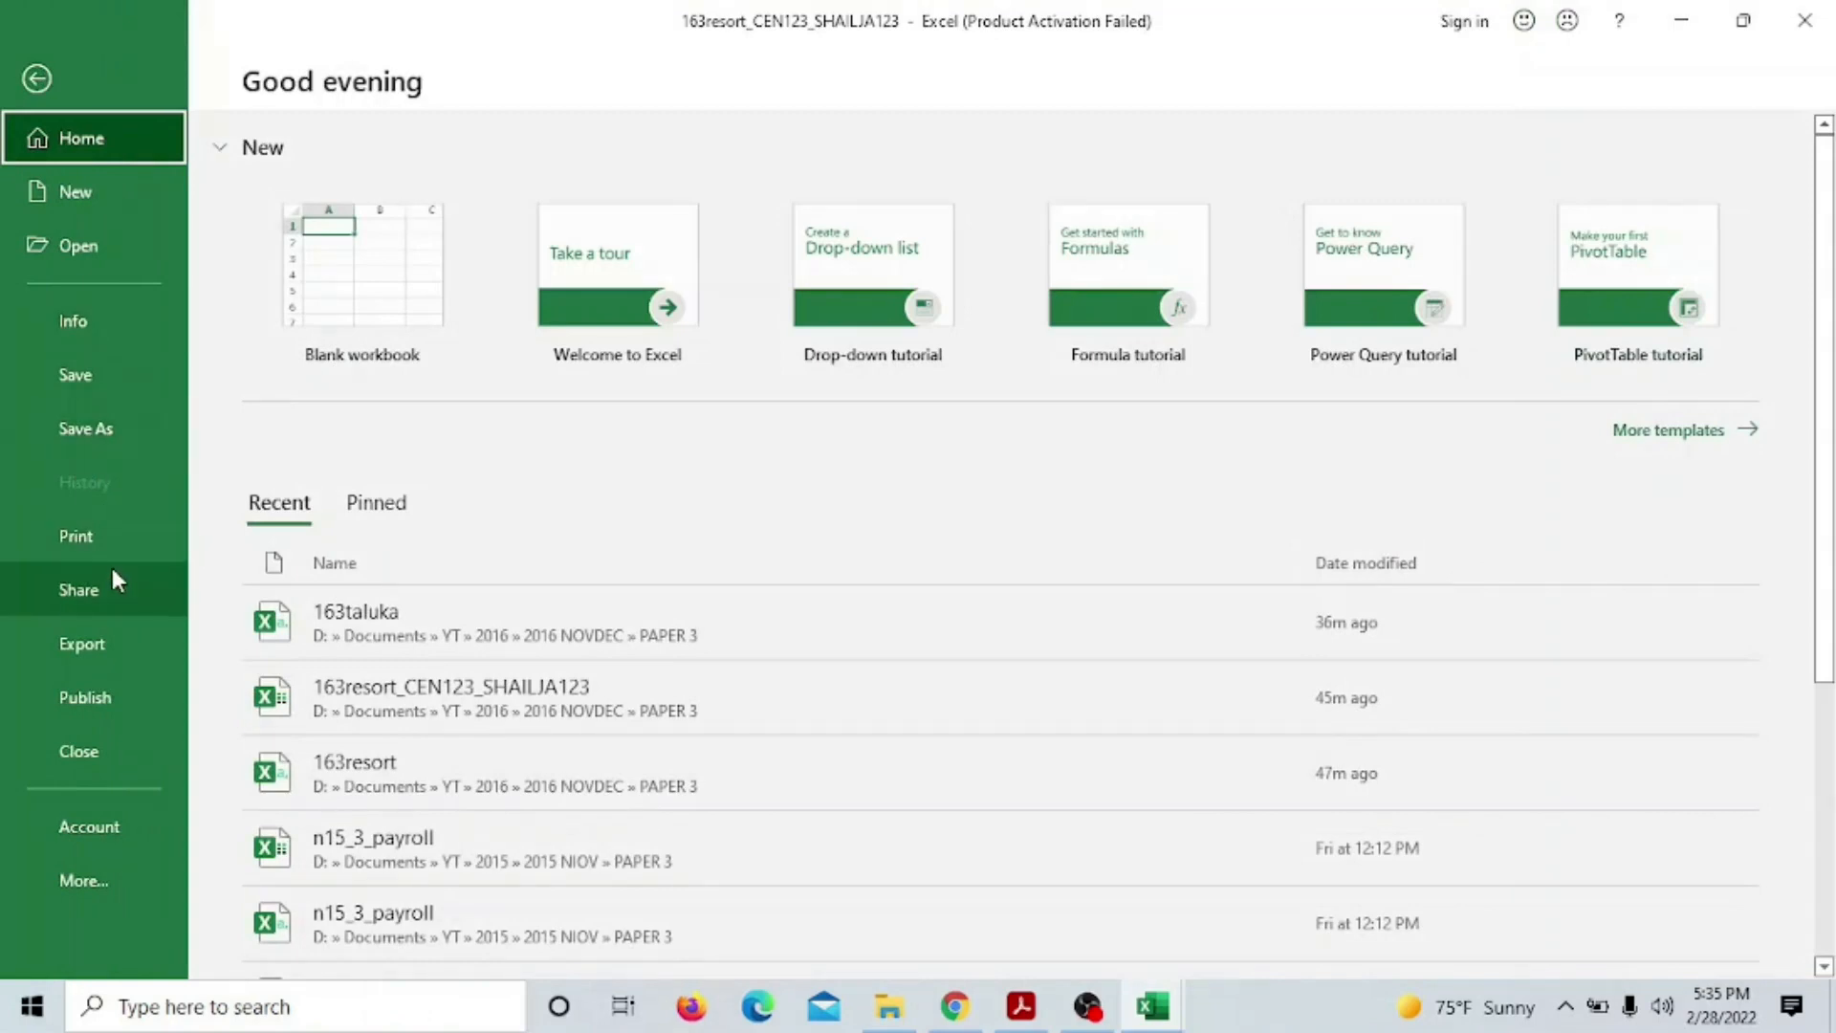
pyautogui.click(119, 535)
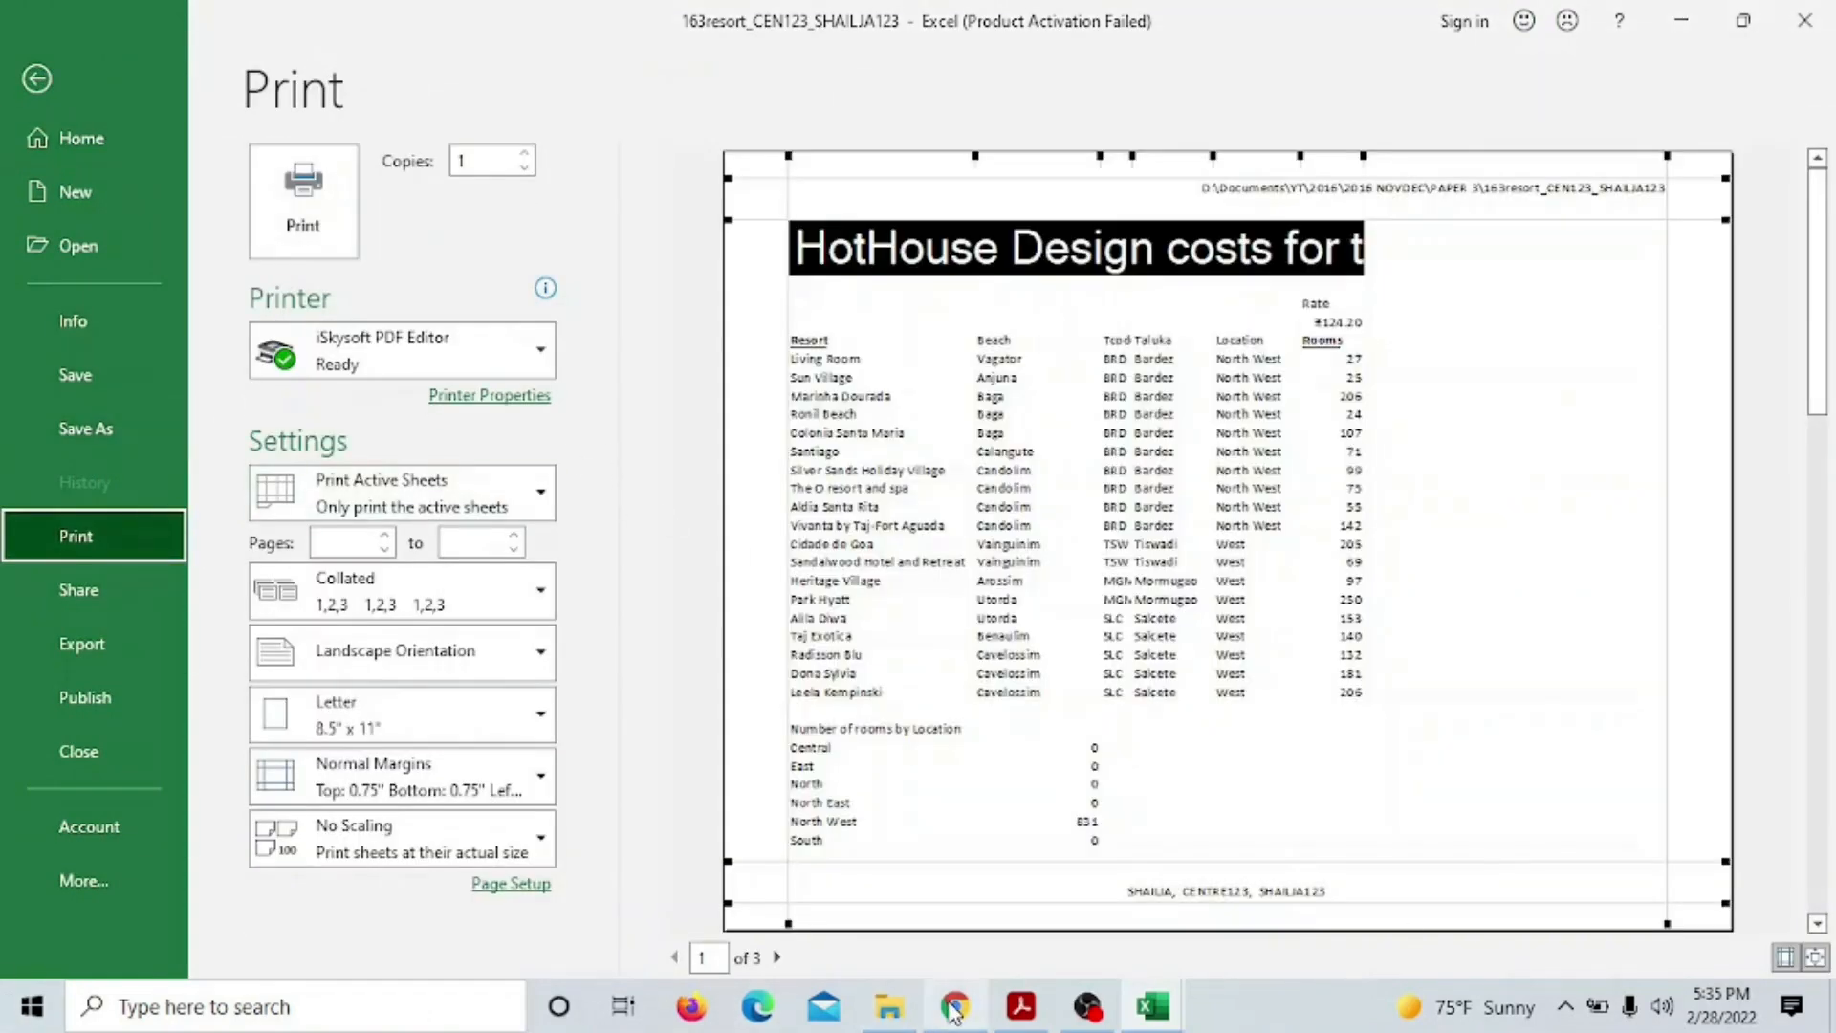
pyautogui.click(1028, 1017)
pyautogui.moveTo(228, 323); pyautogui.dragTo(871, 698)
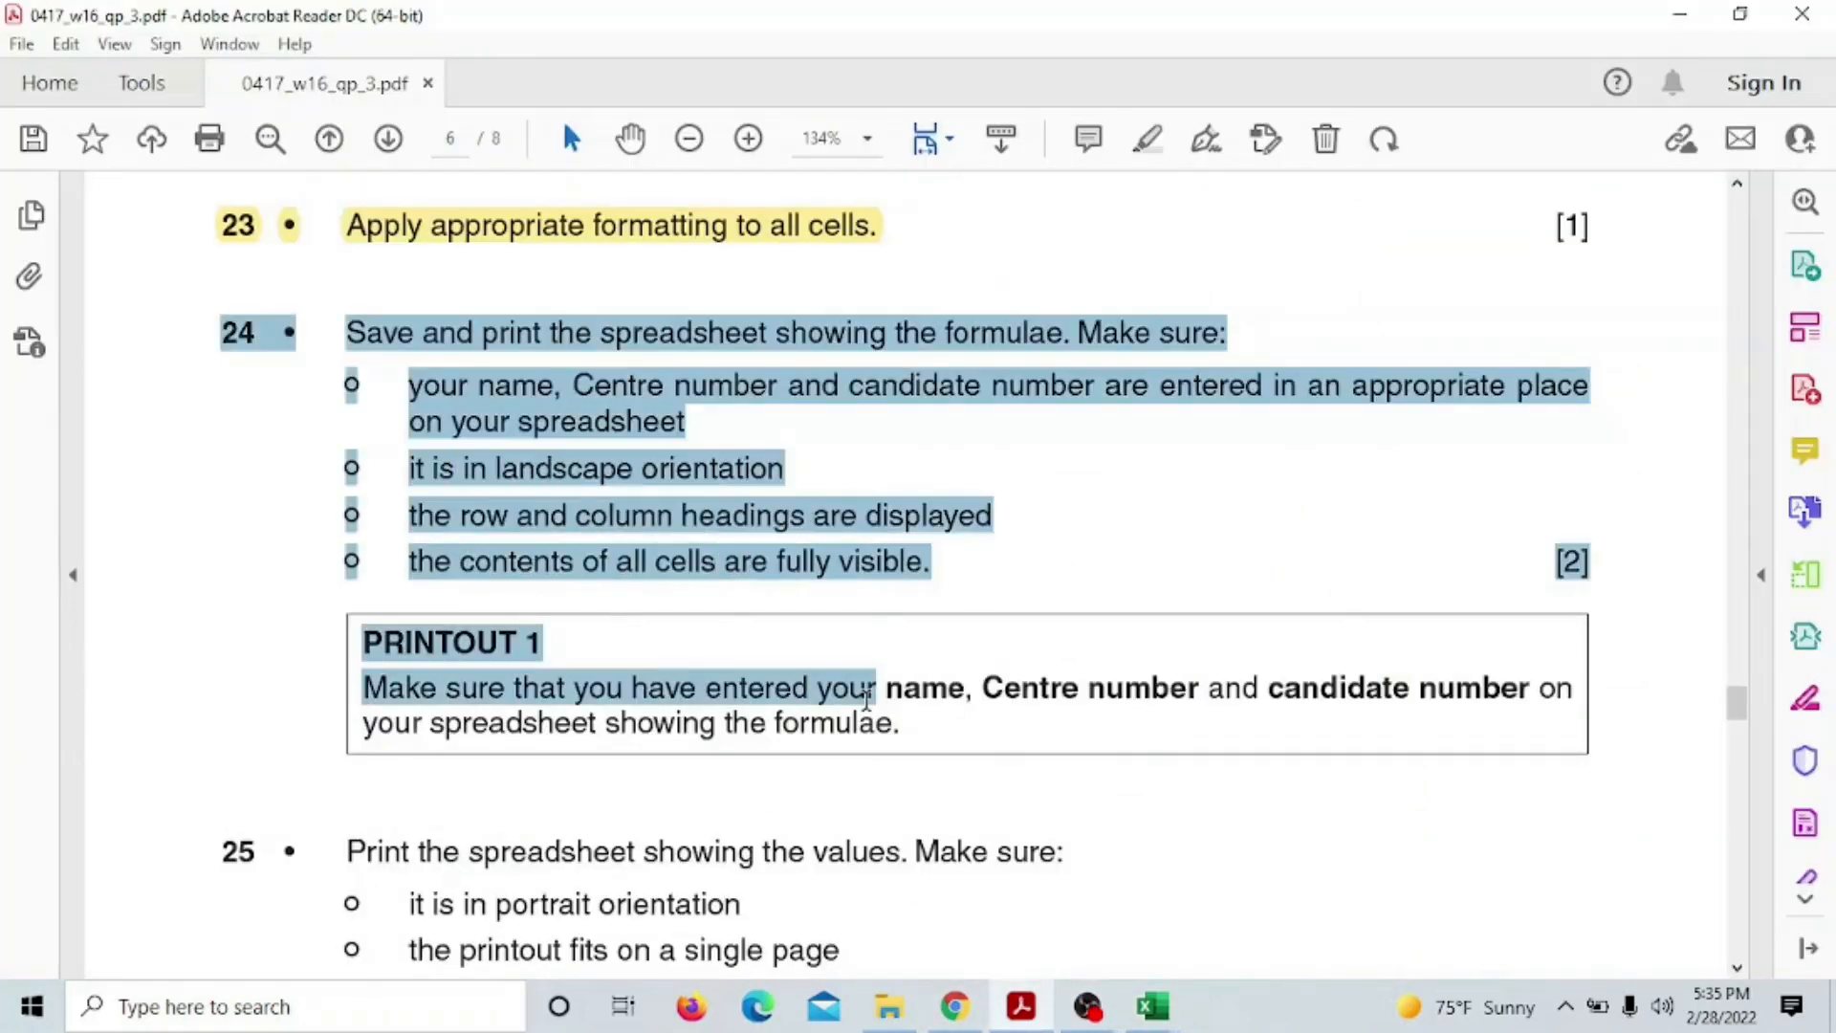
# Highlight question 24's instructions in yellow, select question 25 and PRINTOUT 2, then return to Excel
pyautogui.click(900, 657)
pyautogui.scroll(-5, 879, 695)
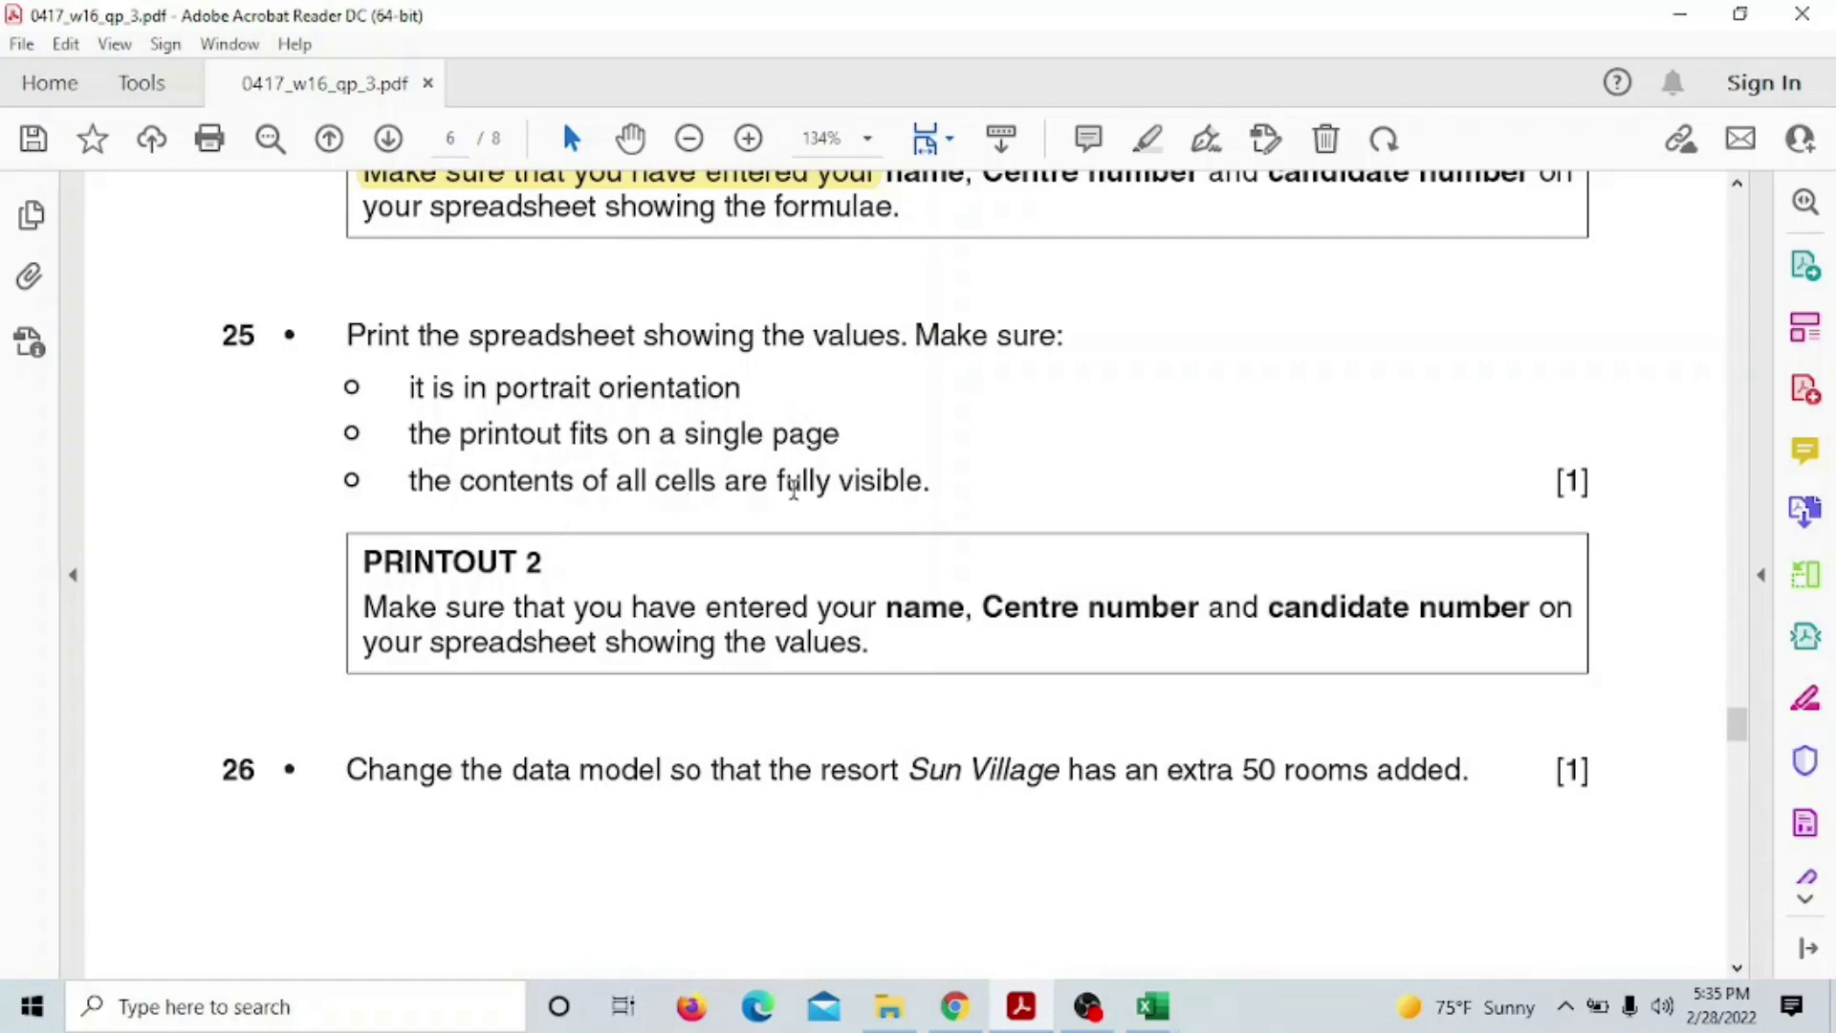
pyautogui.moveTo(193, 334); pyautogui.dragTo(848, 737)
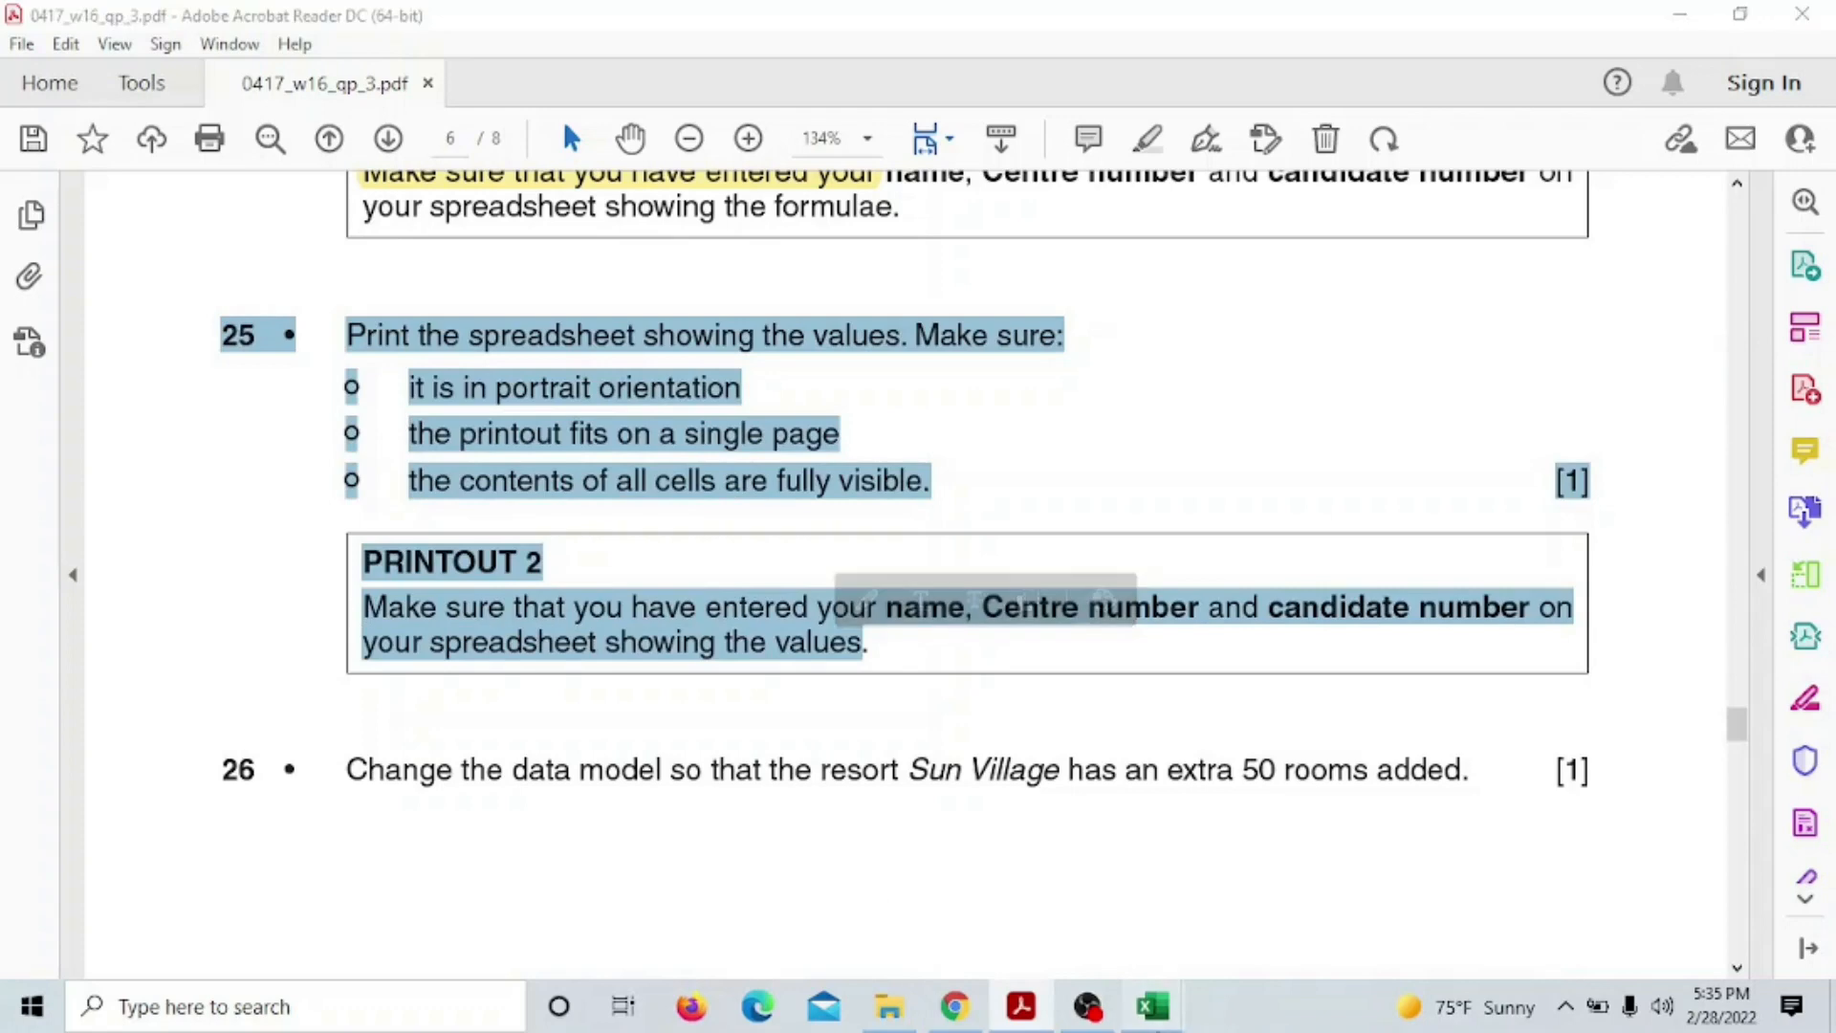
pyautogui.moveTo(1153, 1006)
pyautogui.click(1004, 923)
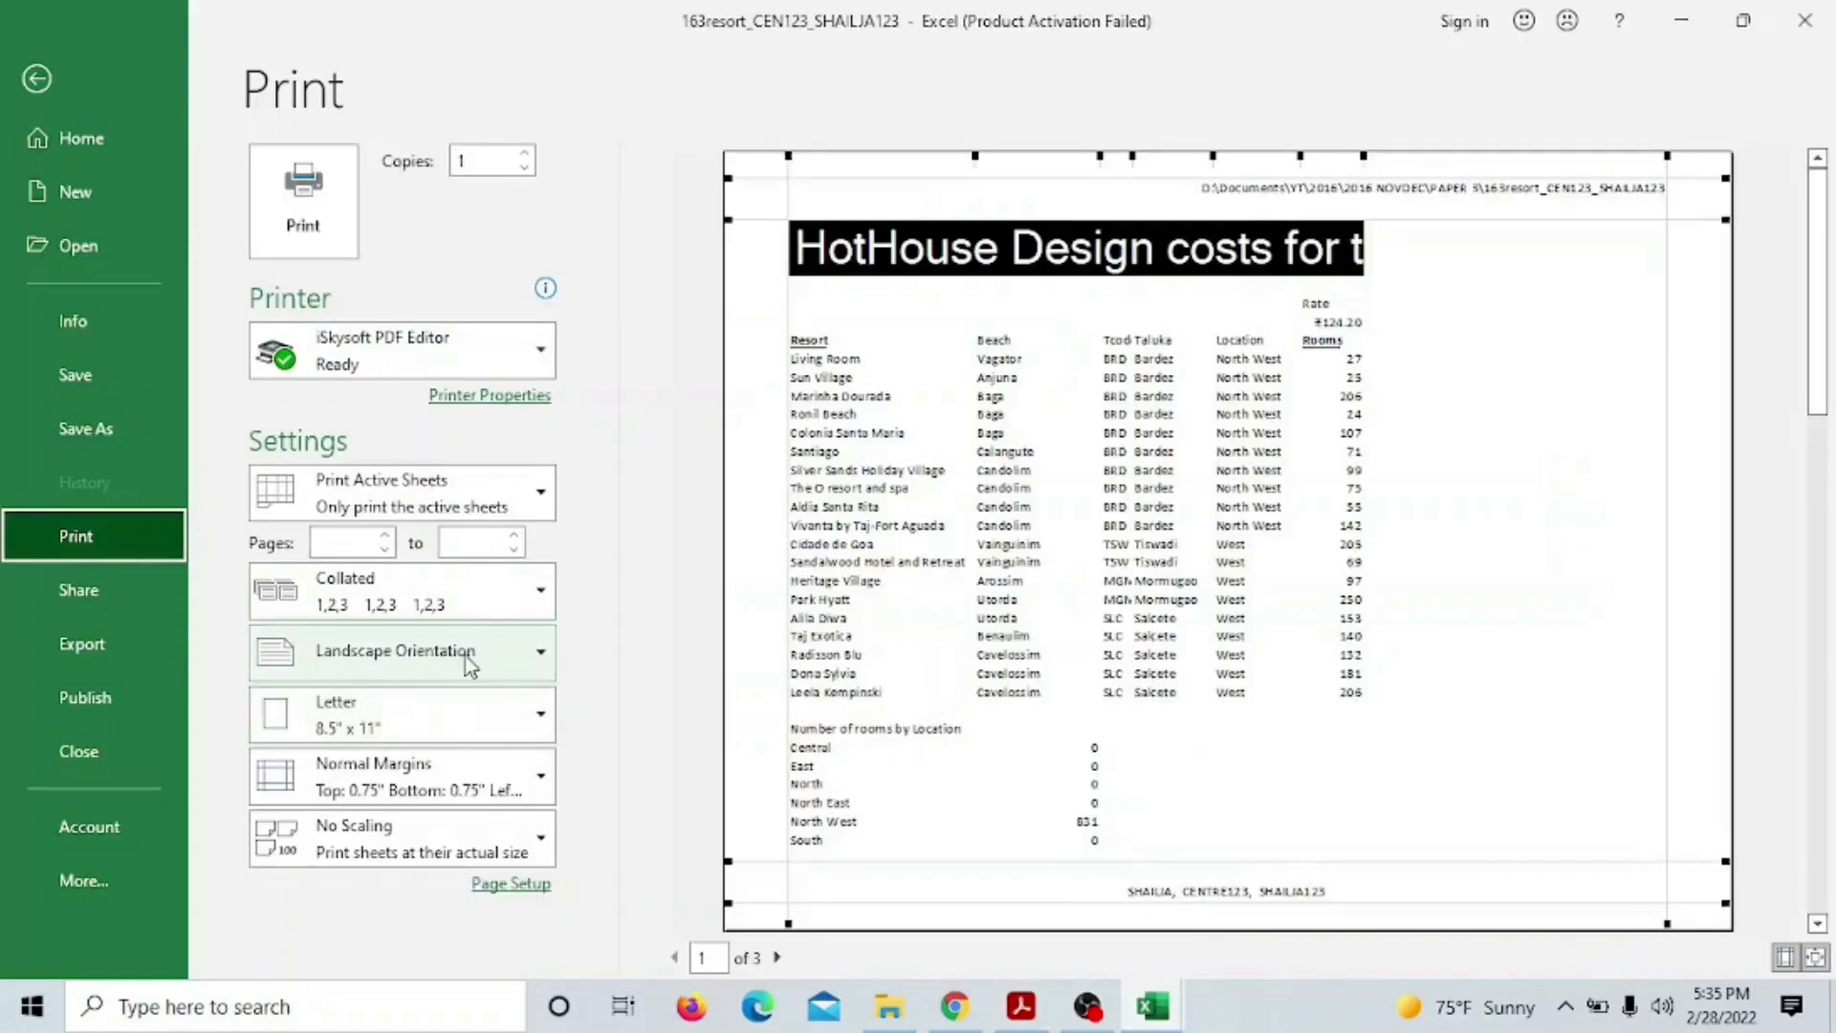
# Set the printout to Portrait orientation with Fit Sheet on One Page scaling
pyautogui.click(401, 652)
pyautogui.click(383, 707)
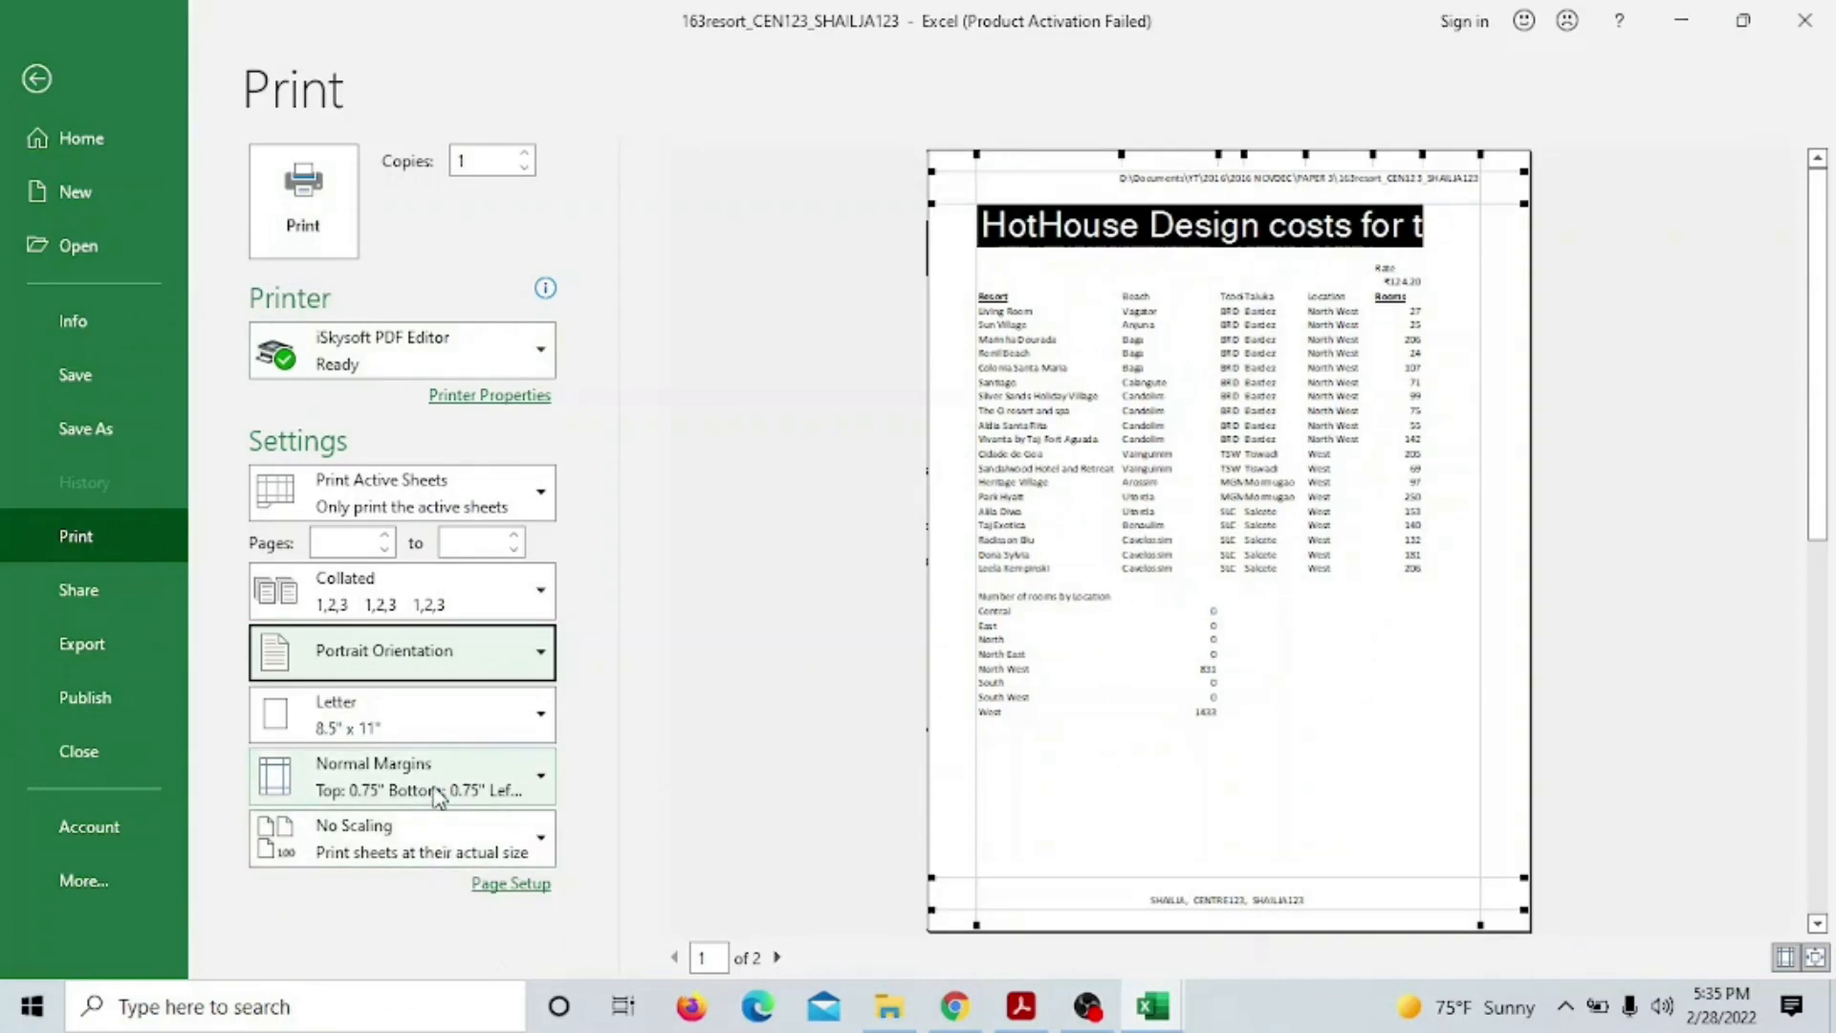
pyautogui.click(516, 843)
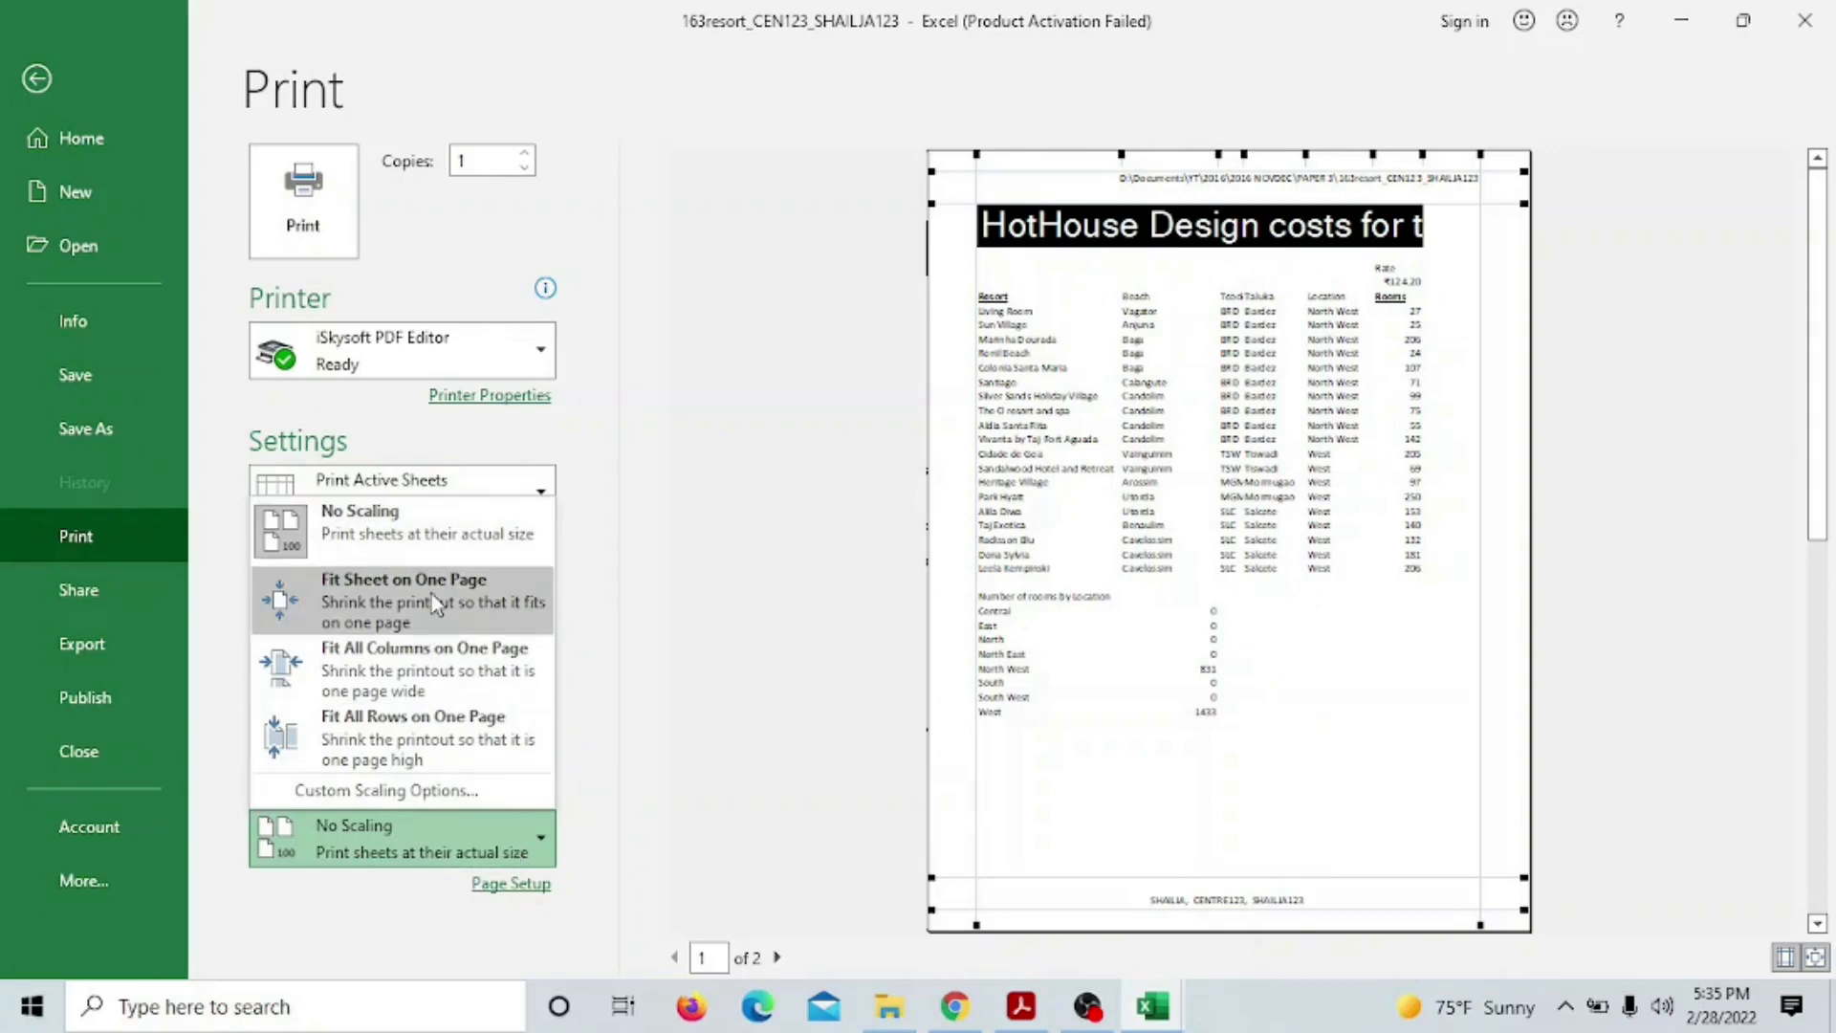
pyautogui.click(423, 608)
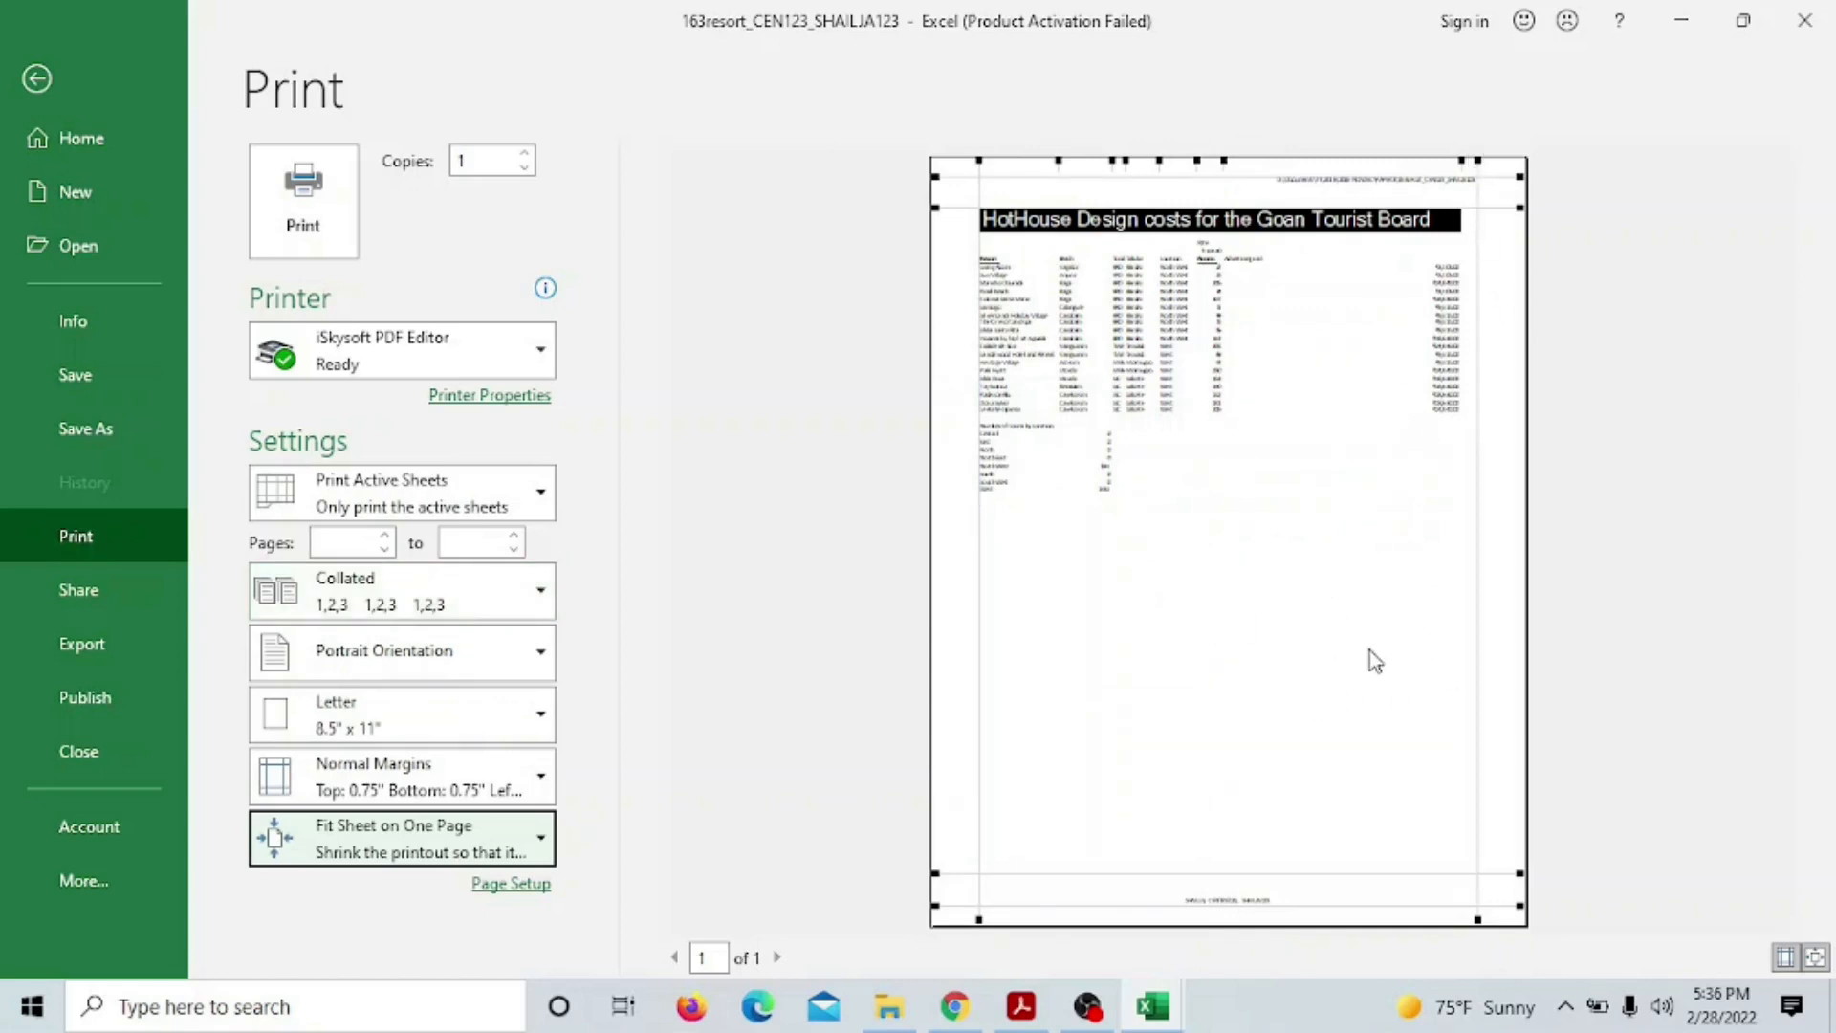
# Turn on Row and column headings in Page Setup's Sheet options, then return to the worksheet
pyautogui.click(543, 895)
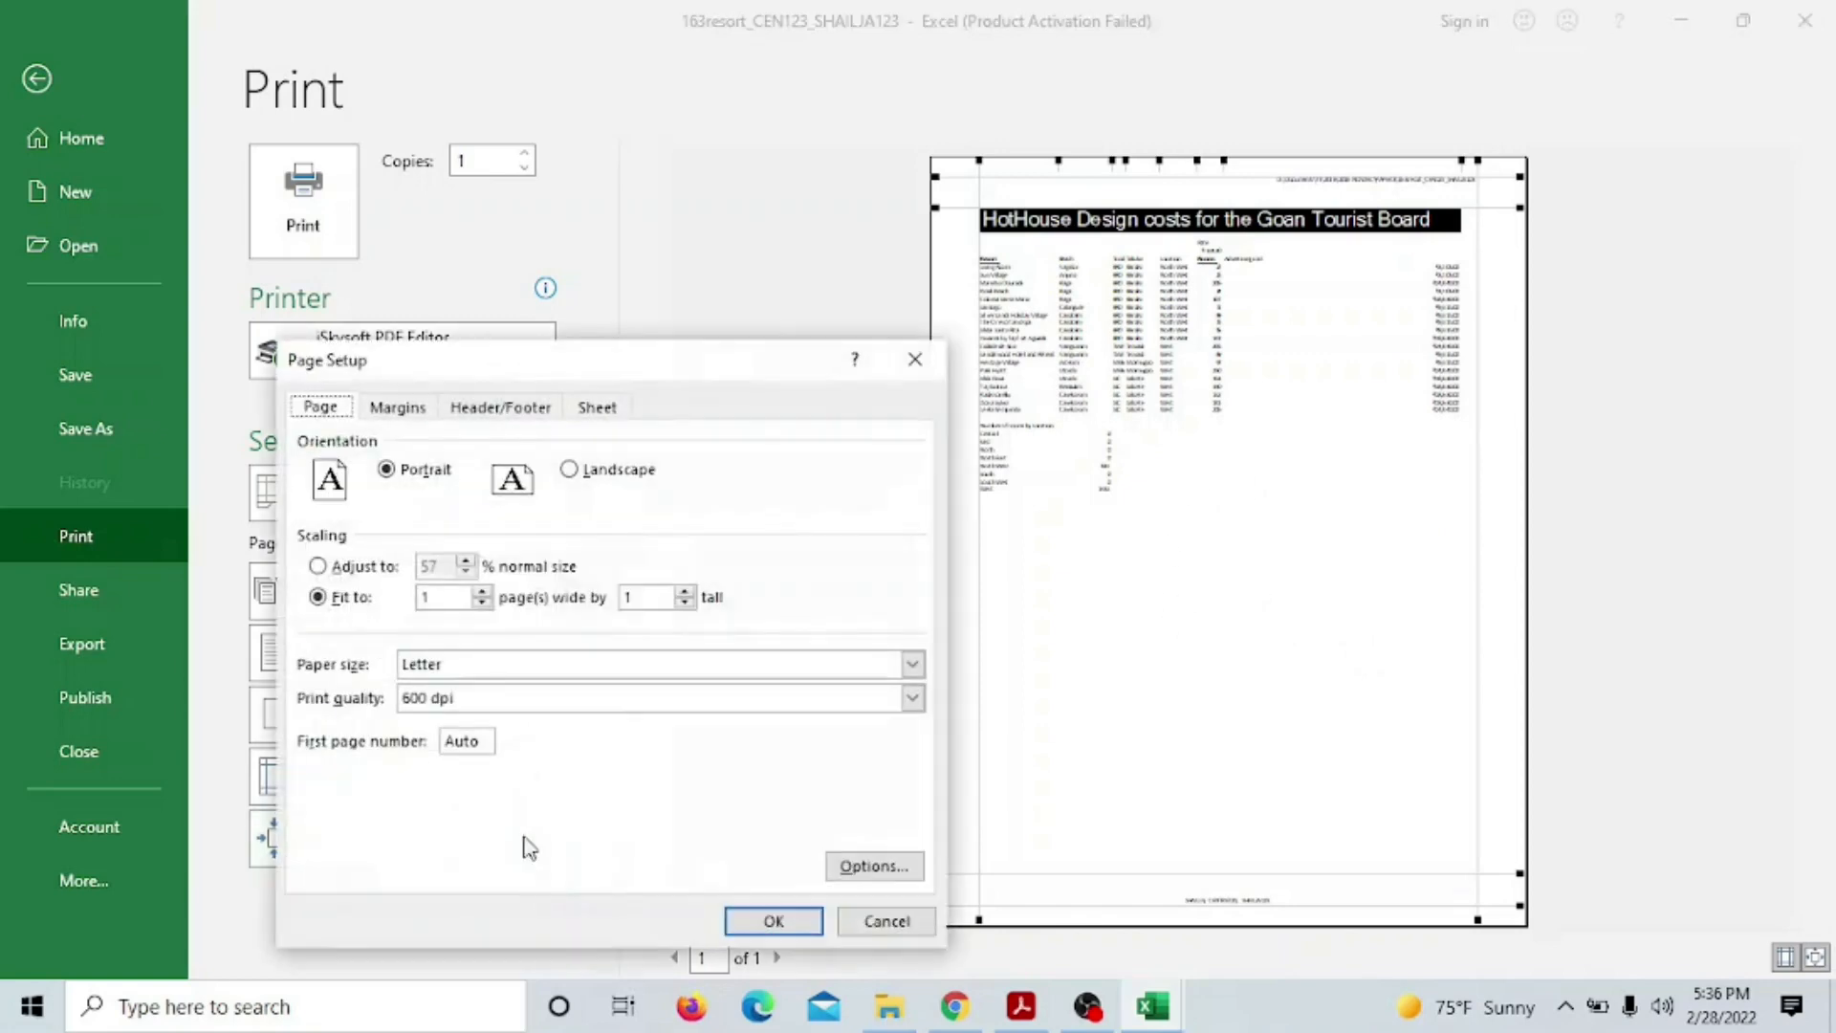
pyautogui.click(598, 408)
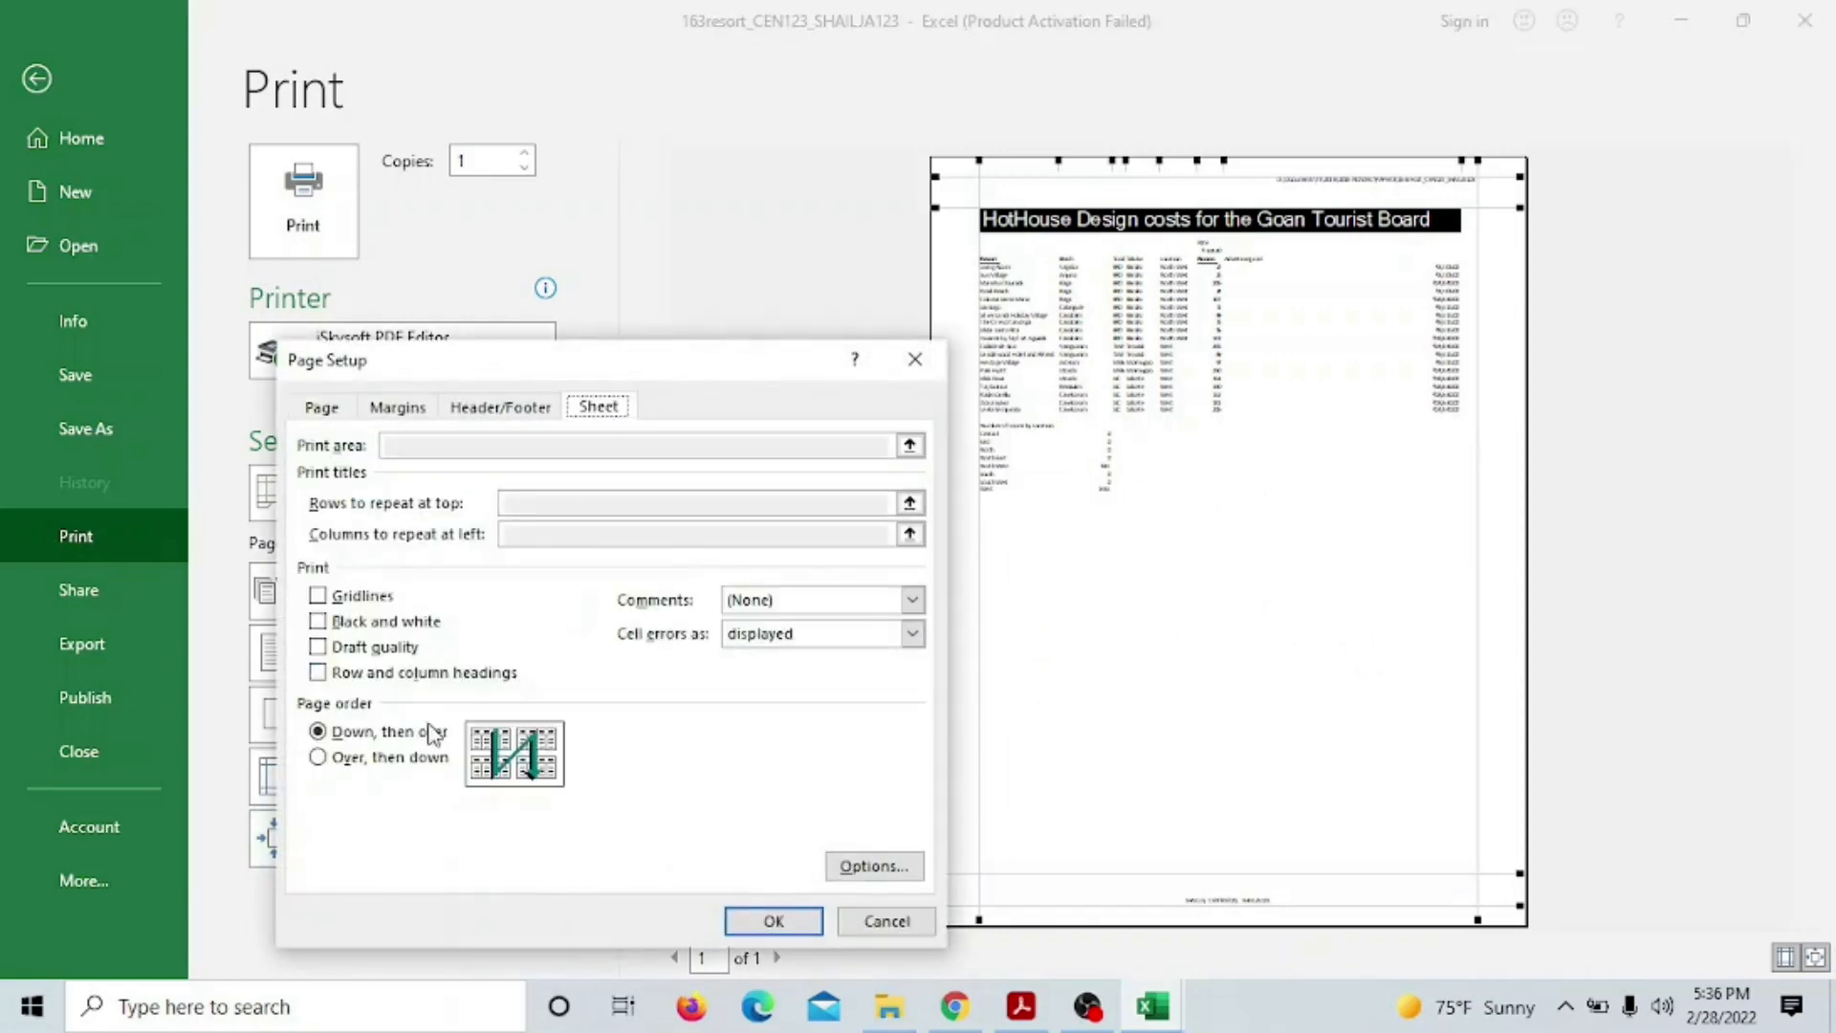
pyautogui.click(318, 674)
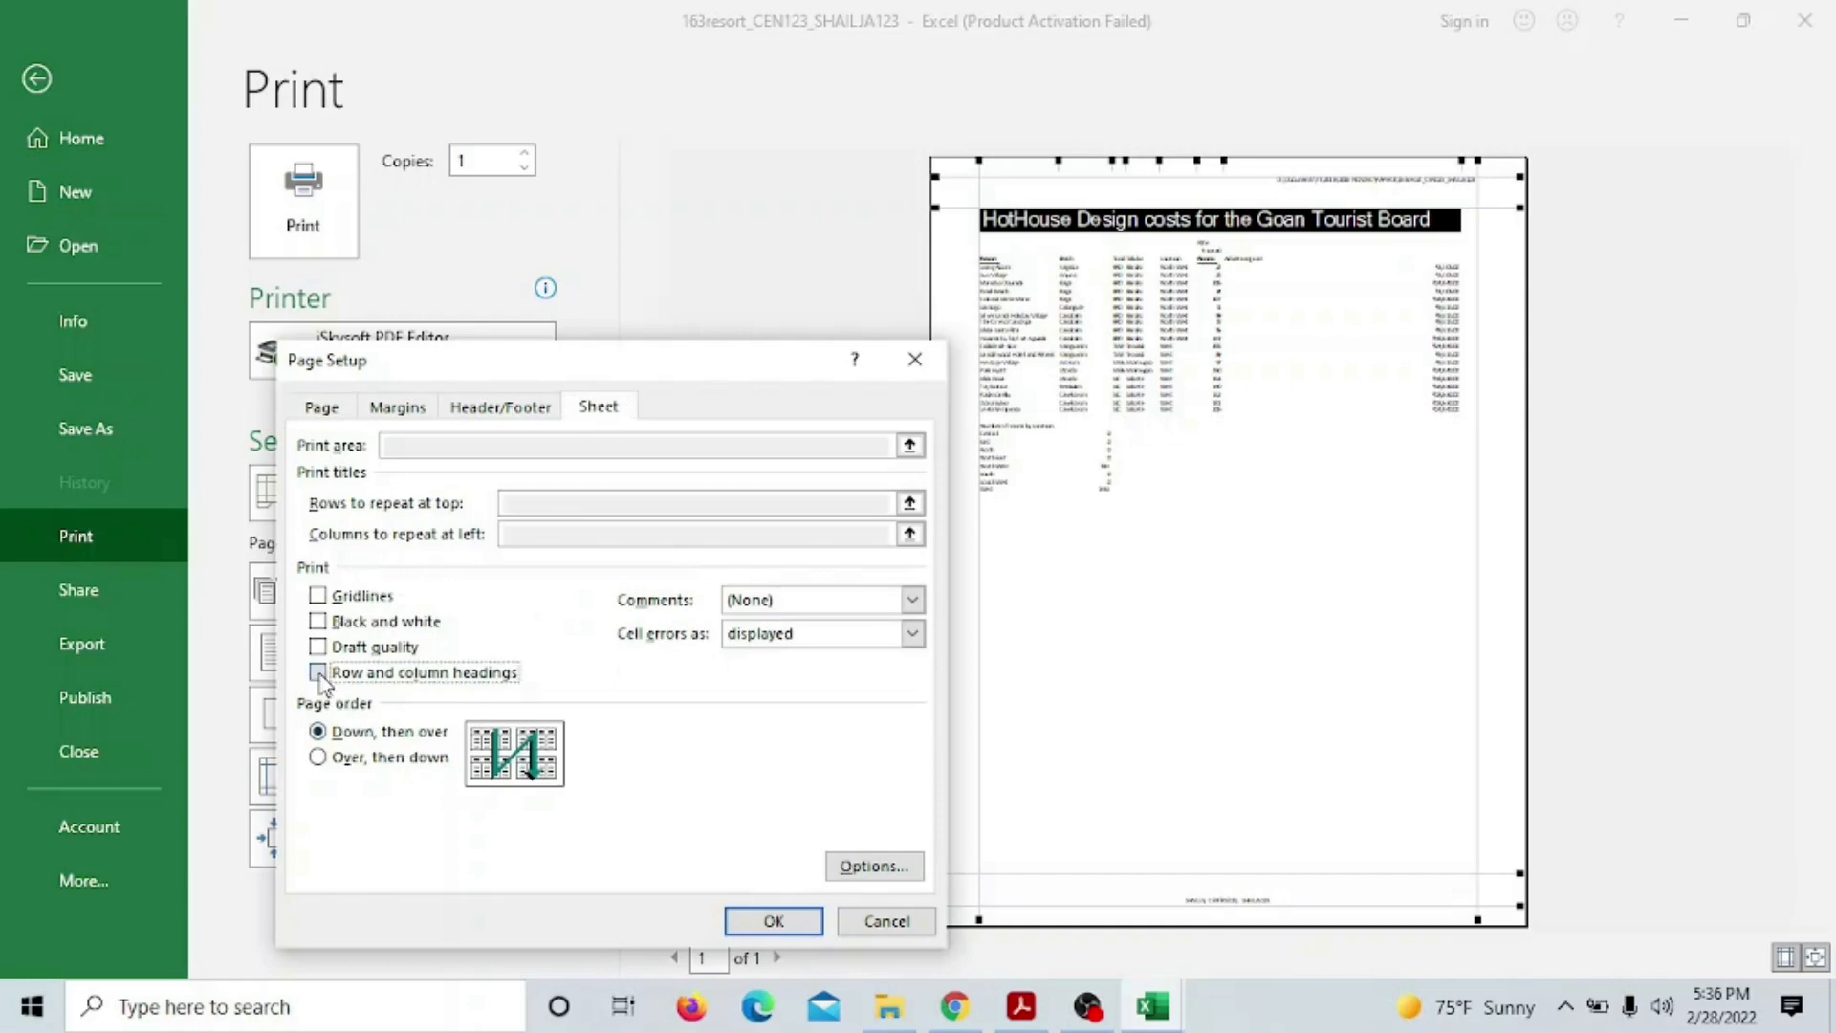
pyautogui.click(773, 923)
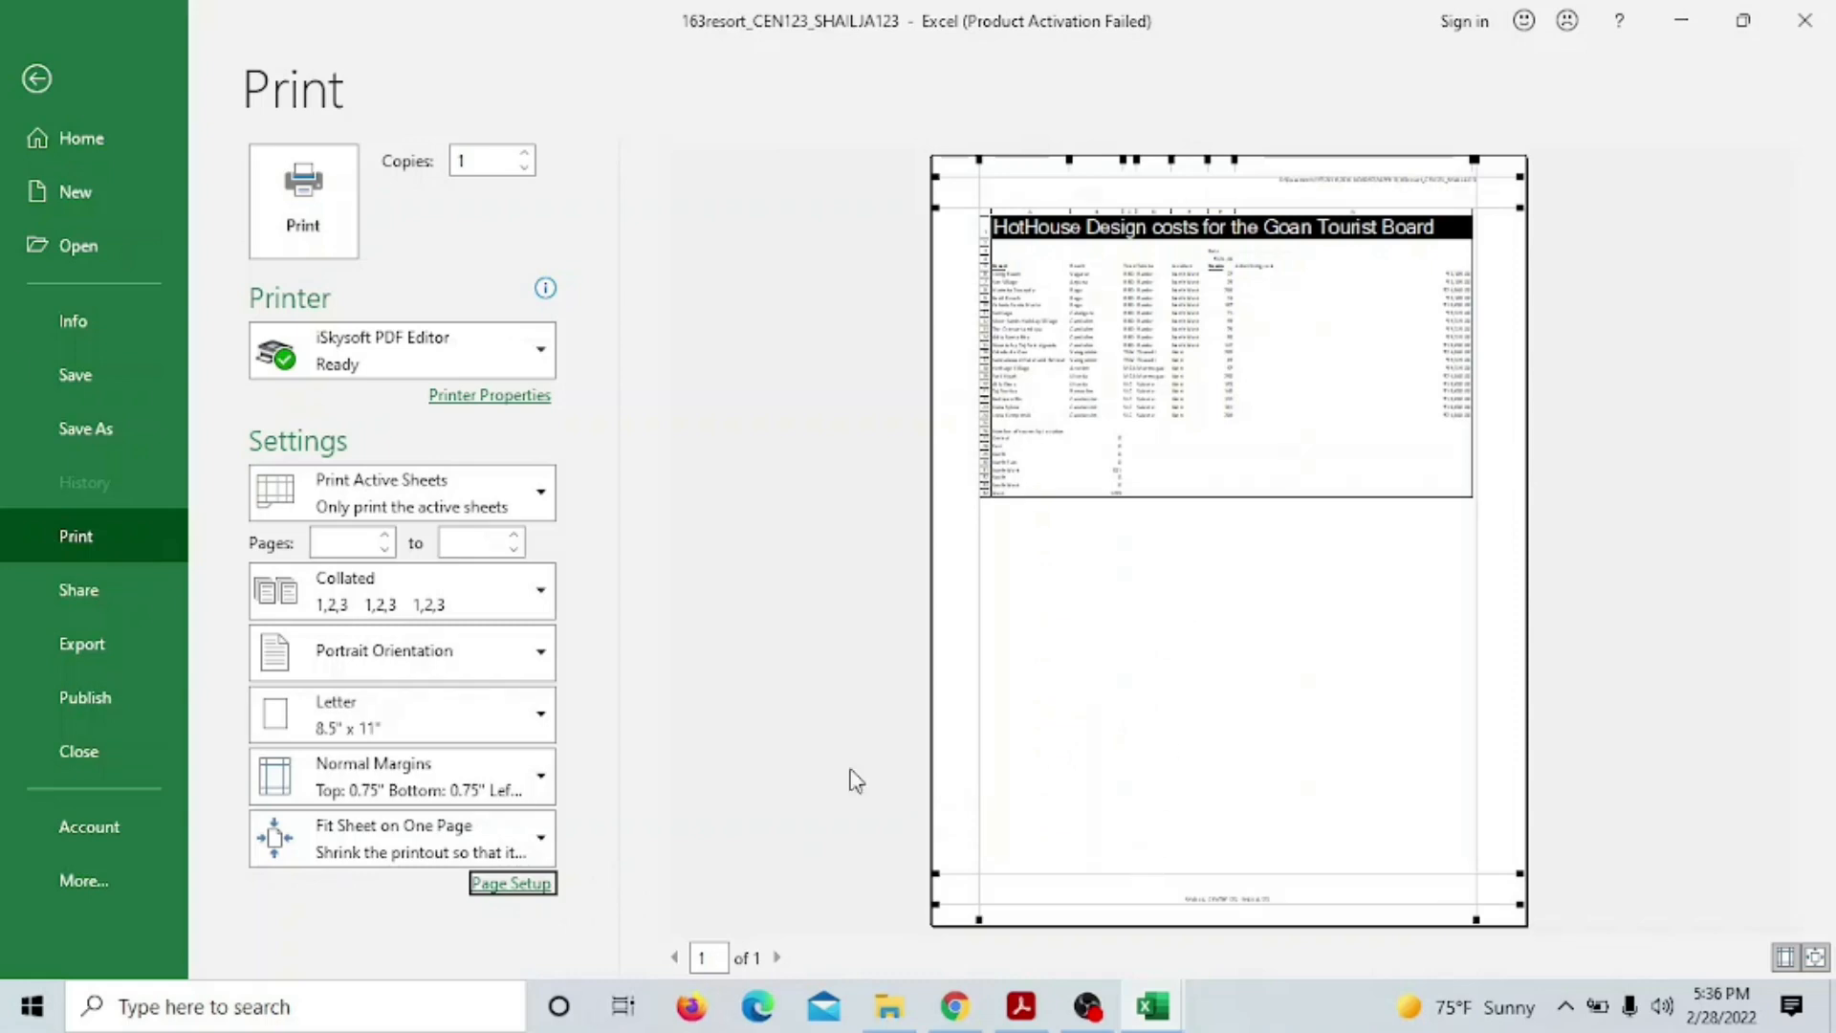
pyautogui.click(36, 79)
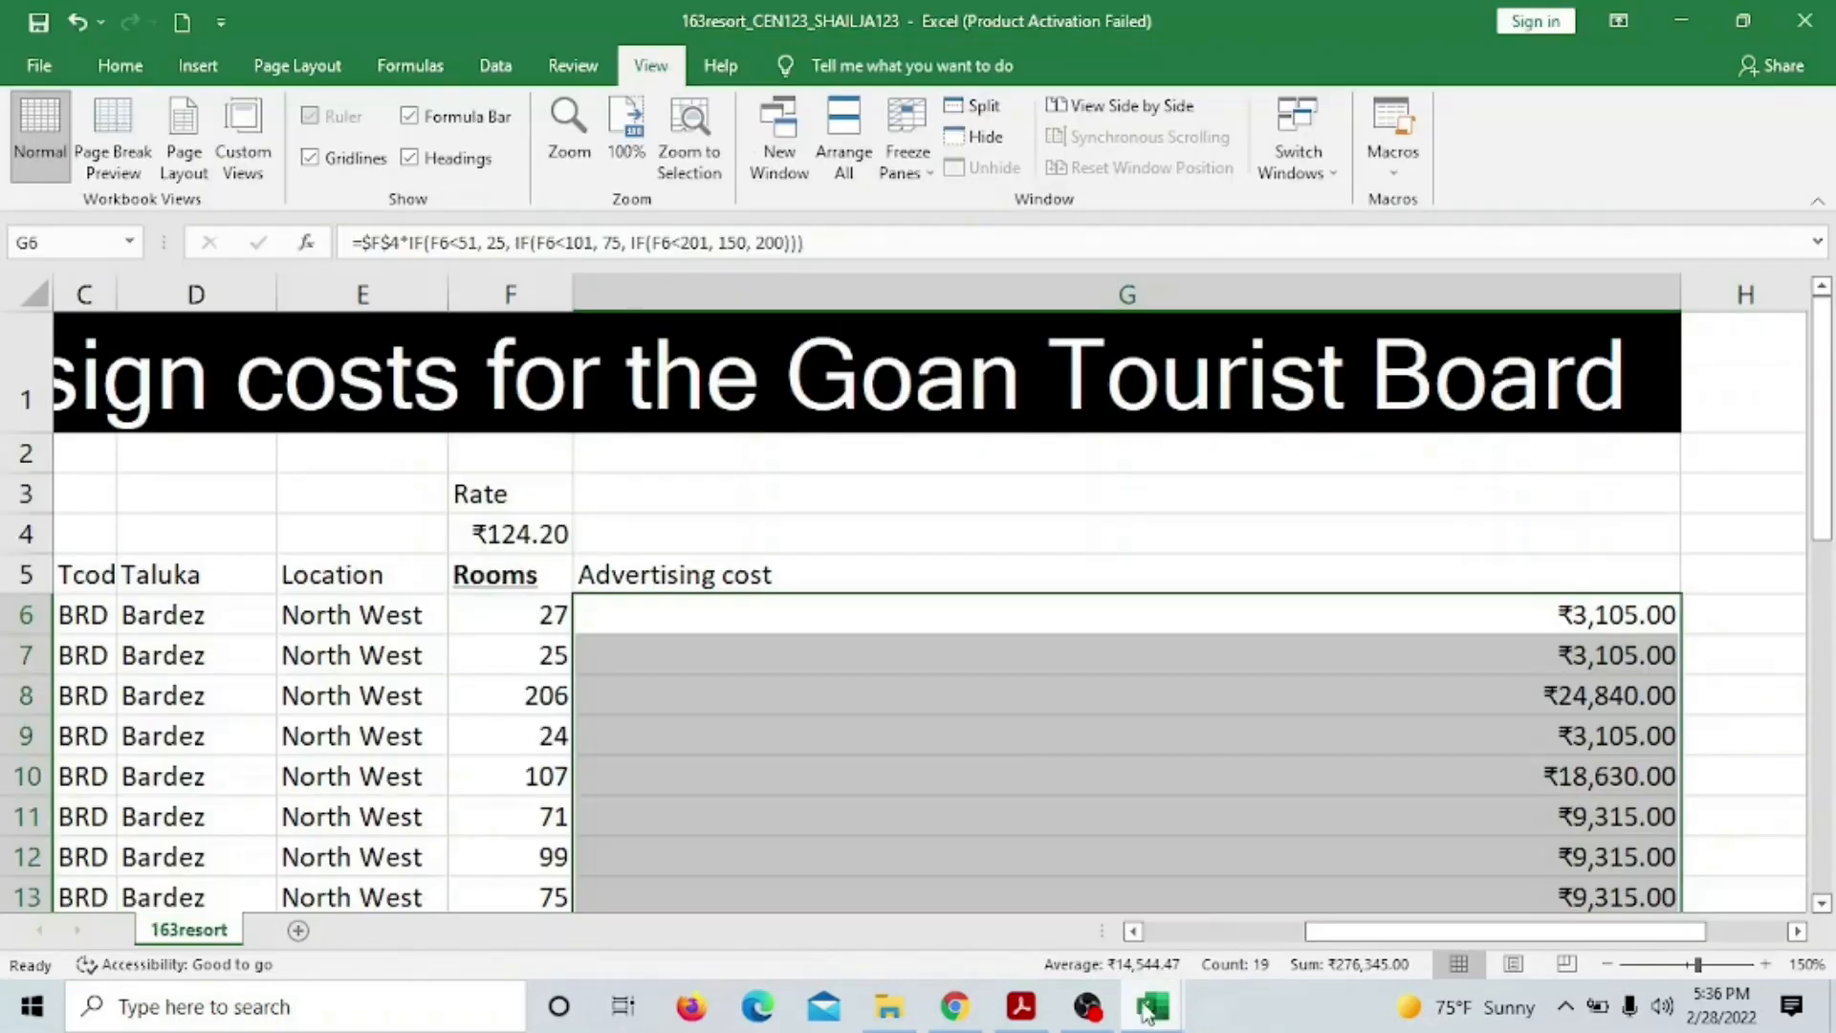
# Highlight question 25 in yellow, read question 26 on 50 extra Sun Village rooms, then return to Excel
pyautogui.click(1021, 1006)
pyautogui.scroll(-2, 887, 724)
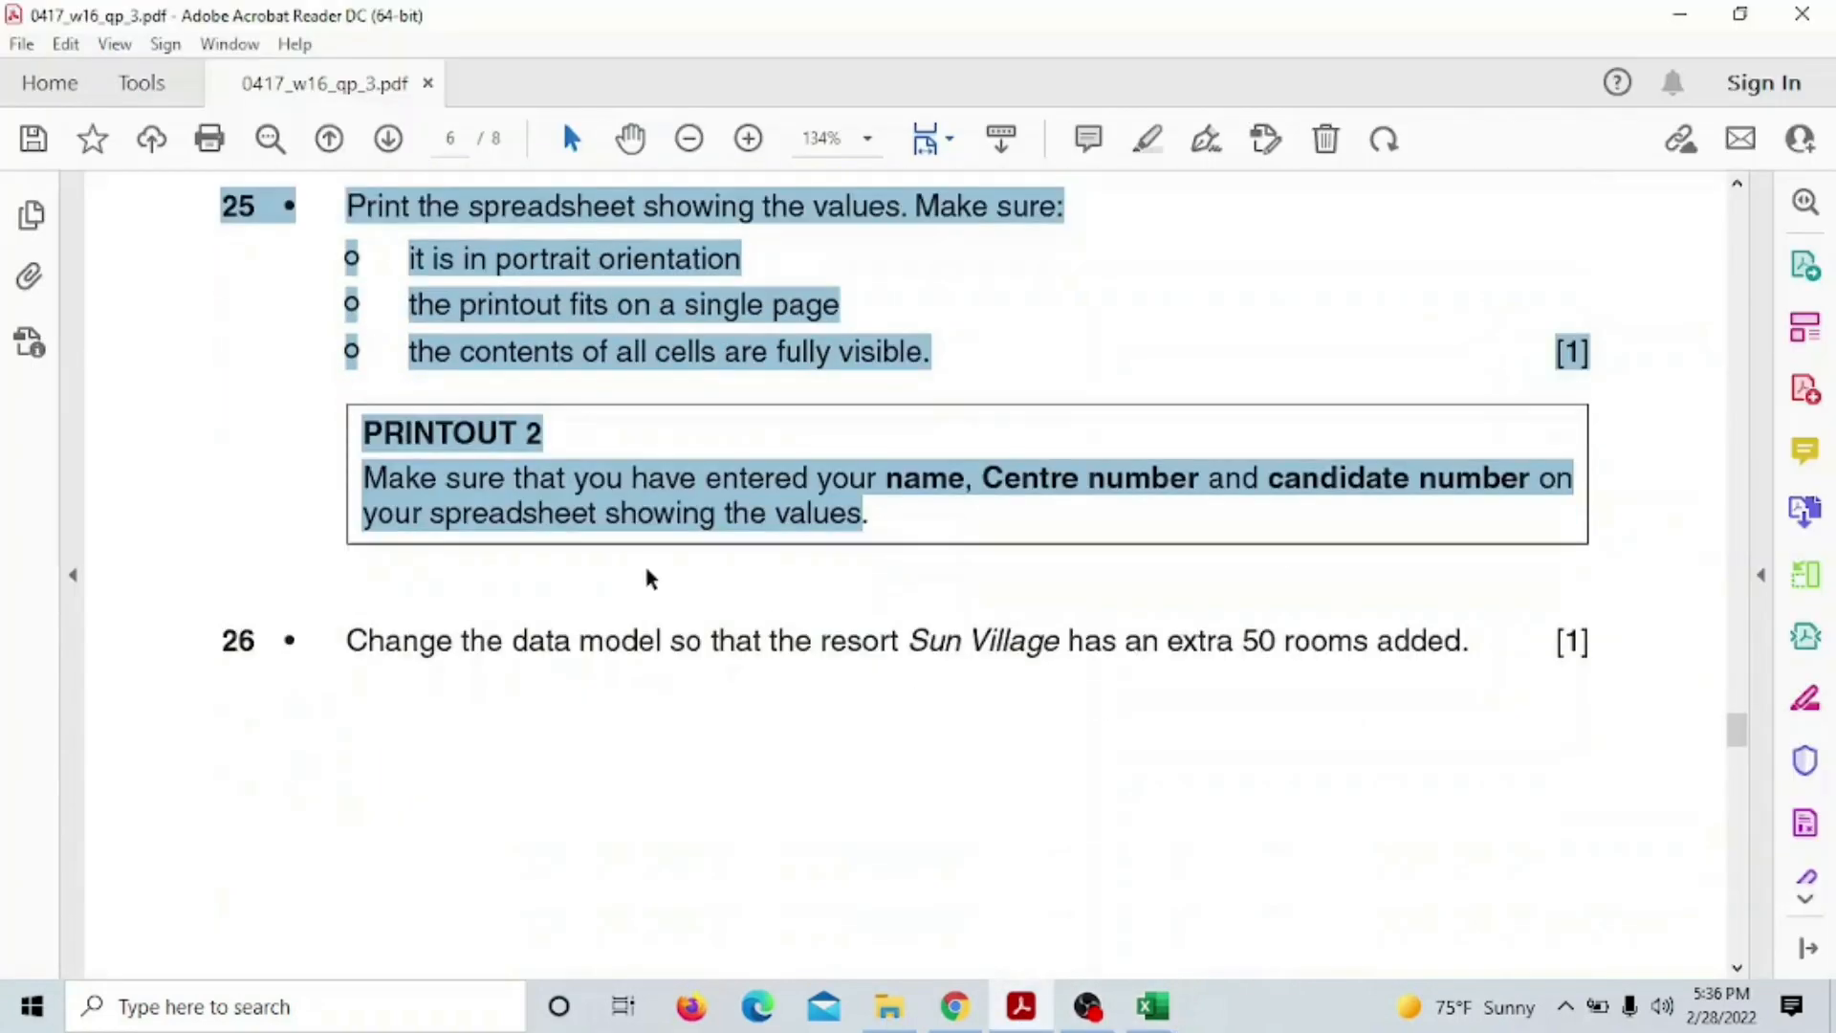
pyautogui.rightClick(717, 517)
pyautogui.click(765, 587)
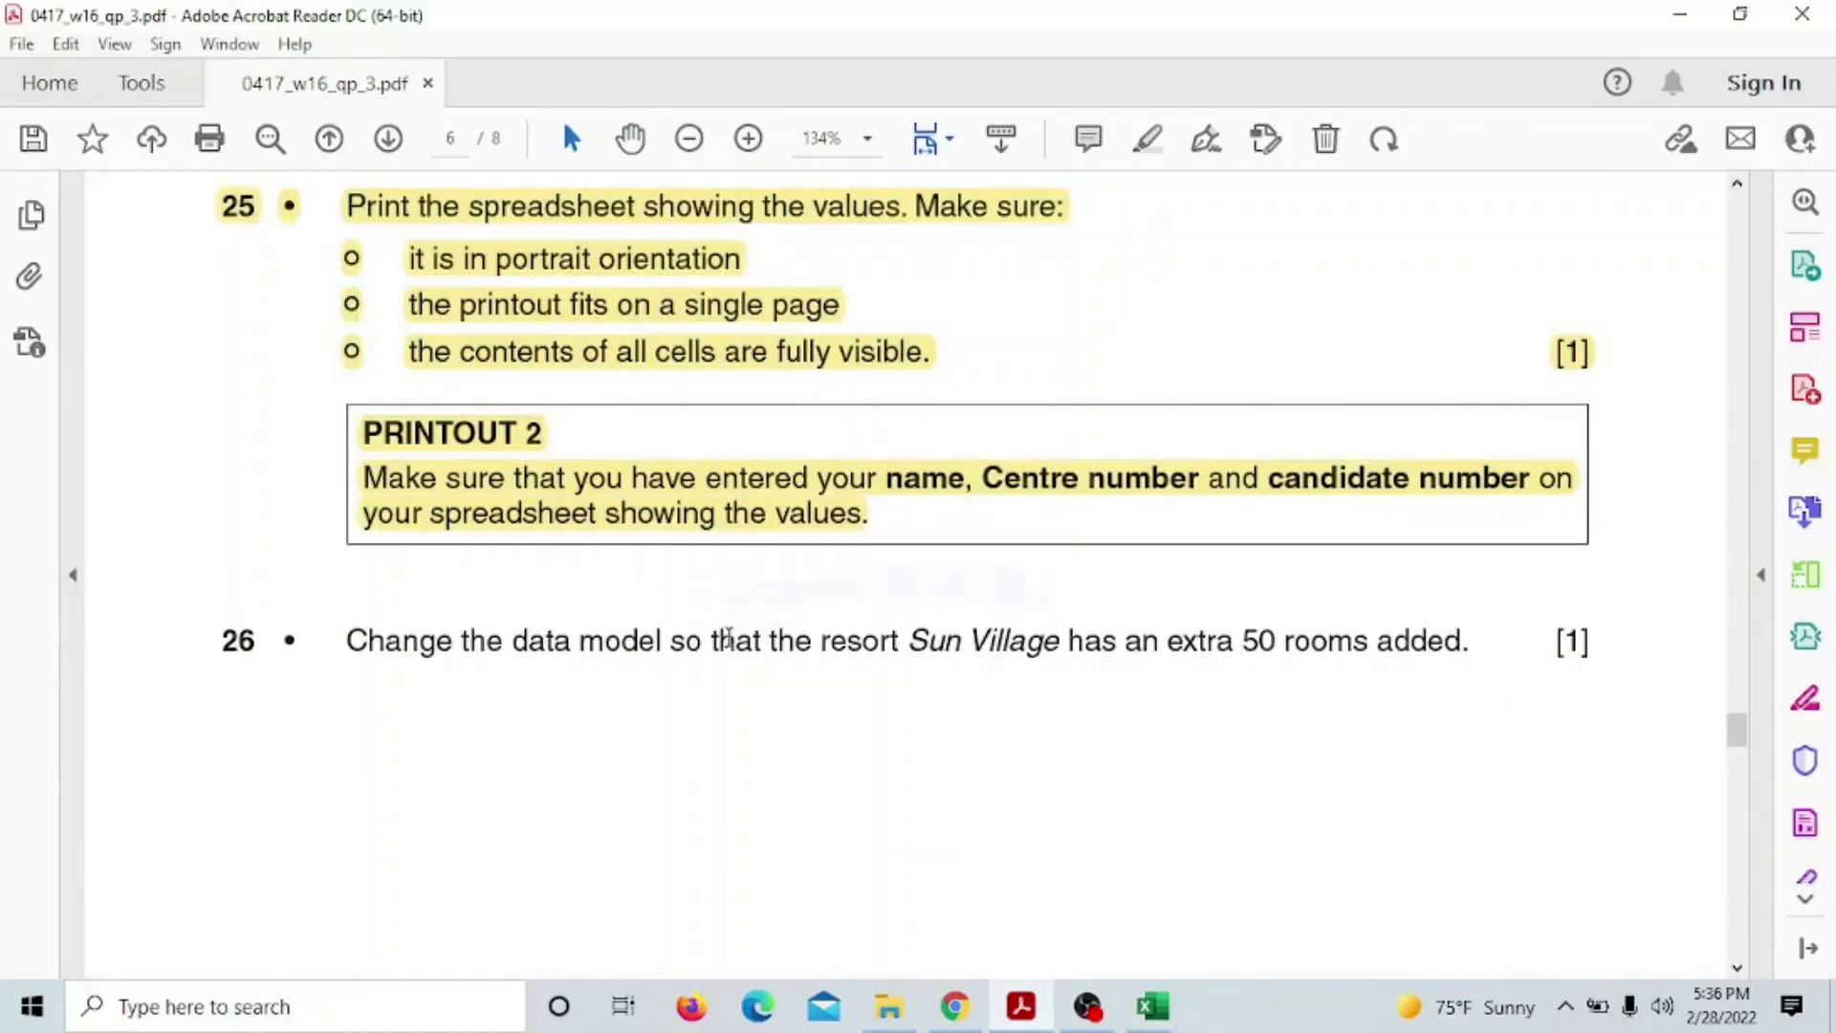
pyautogui.scroll(-2, 541, 567)
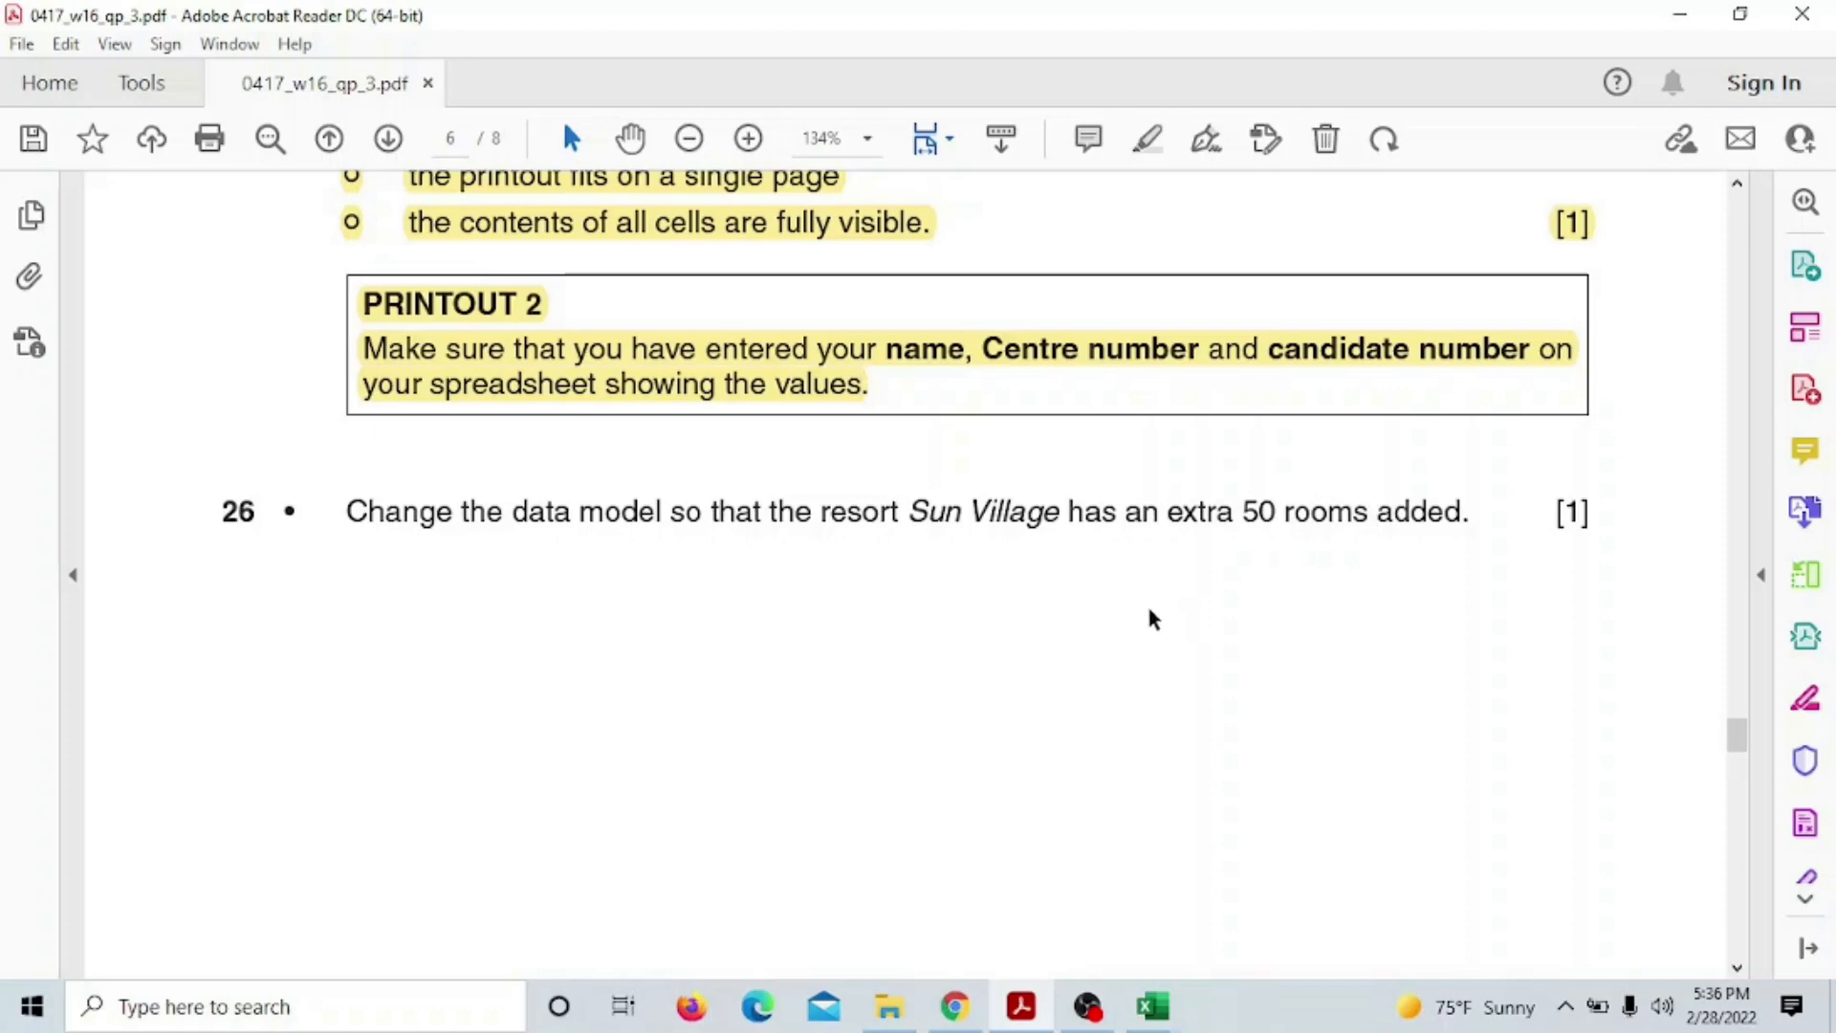
pyautogui.scroll(-1, 1248, 594)
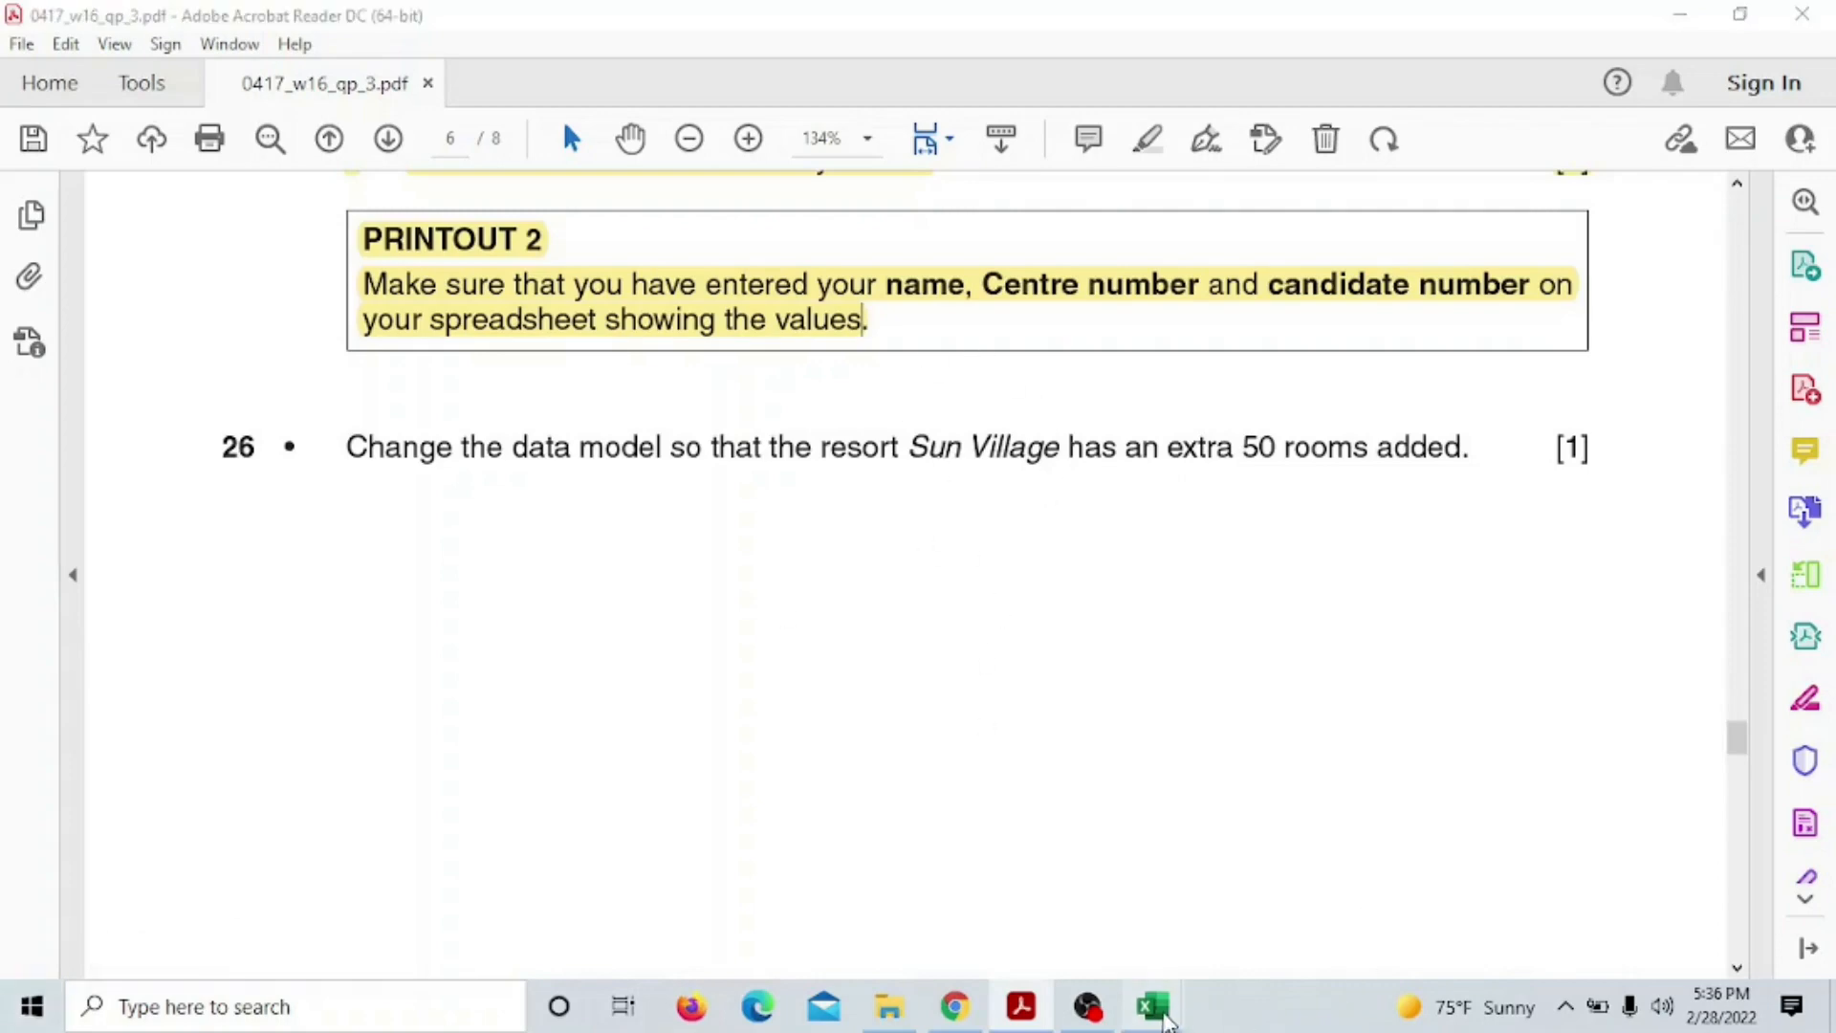
pyautogui.moveTo(1152, 1006)
pyautogui.click(1053, 949)
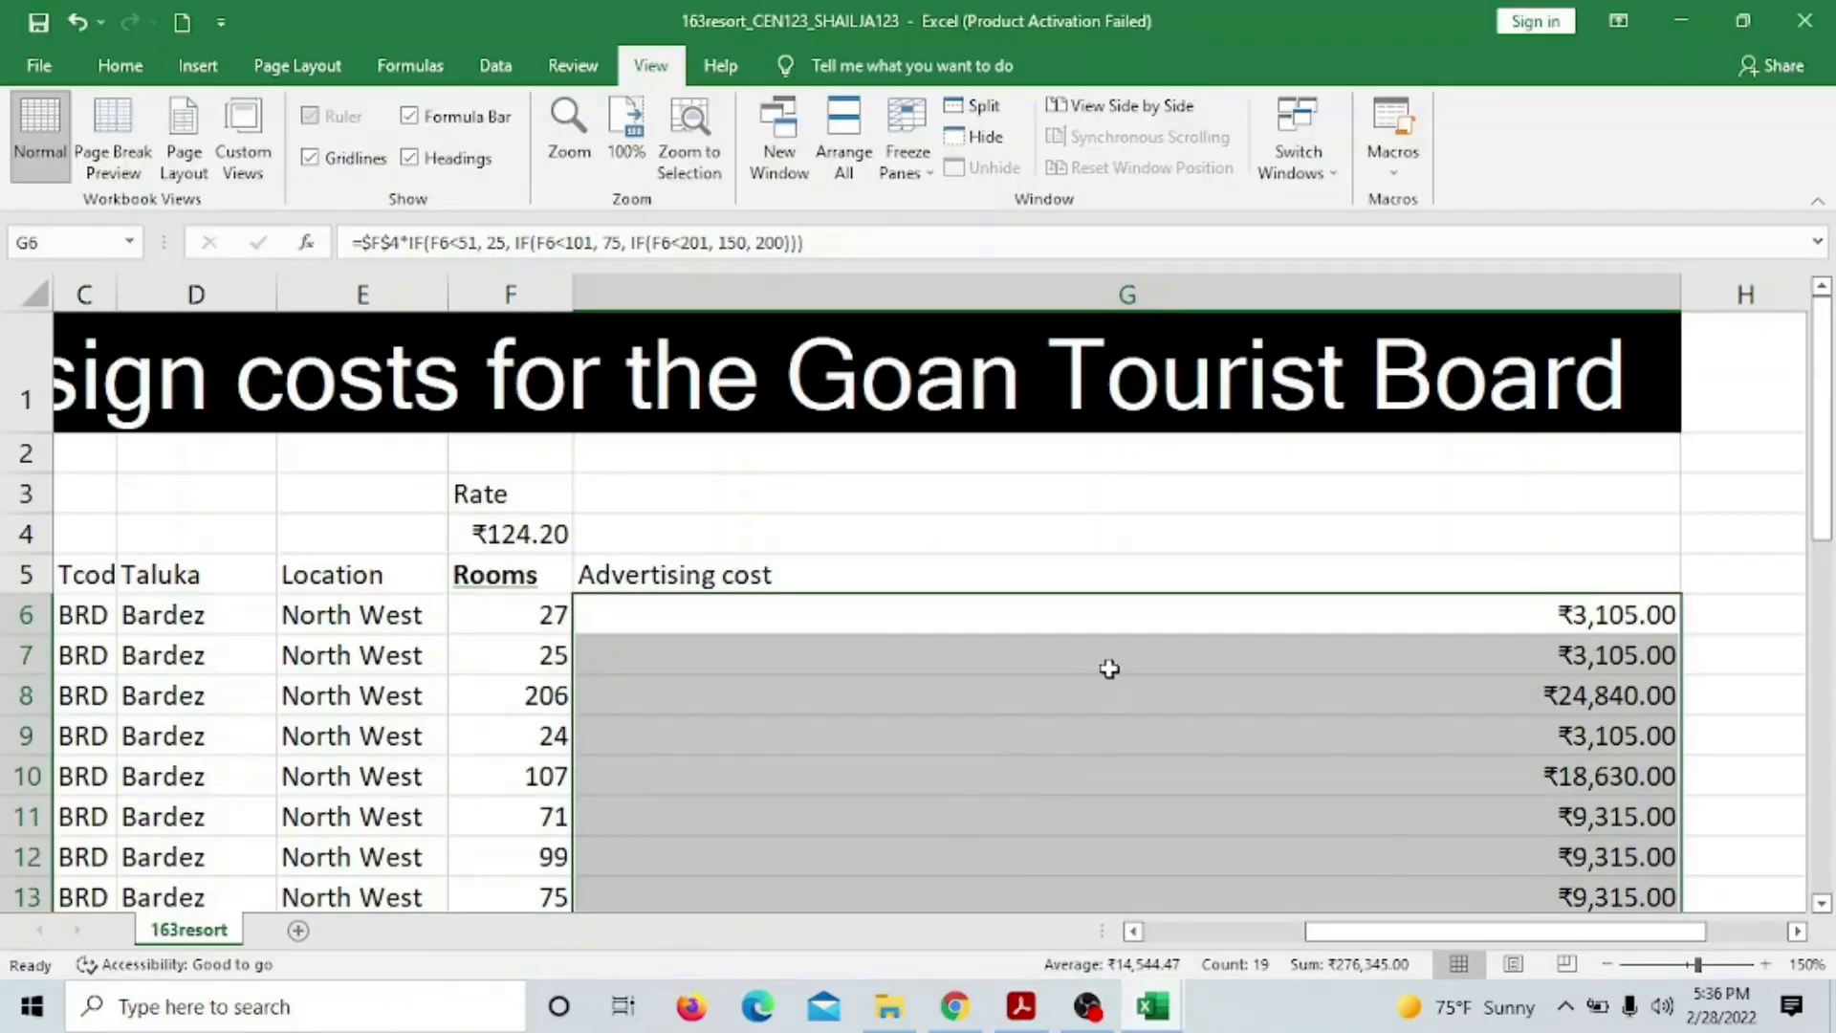
pyautogui.moveTo(1452, 933); pyautogui.dragTo(1291, 933)
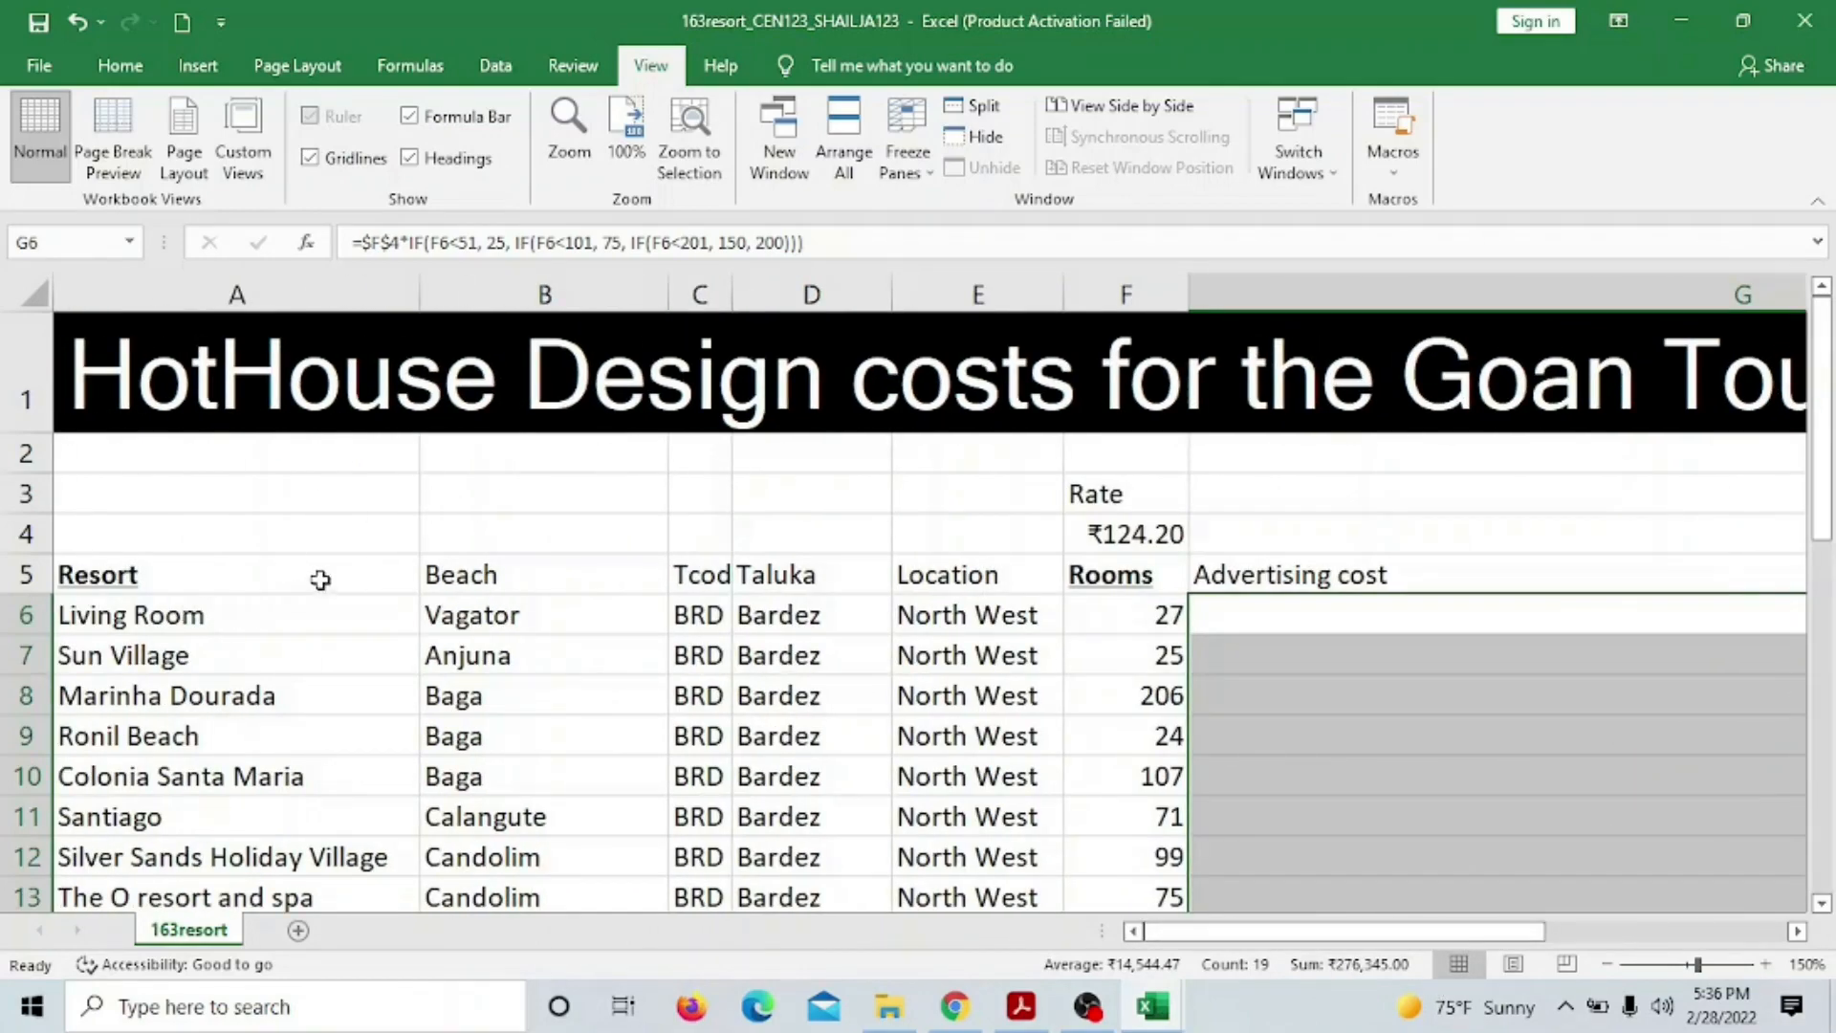
pyautogui.click(205, 616)
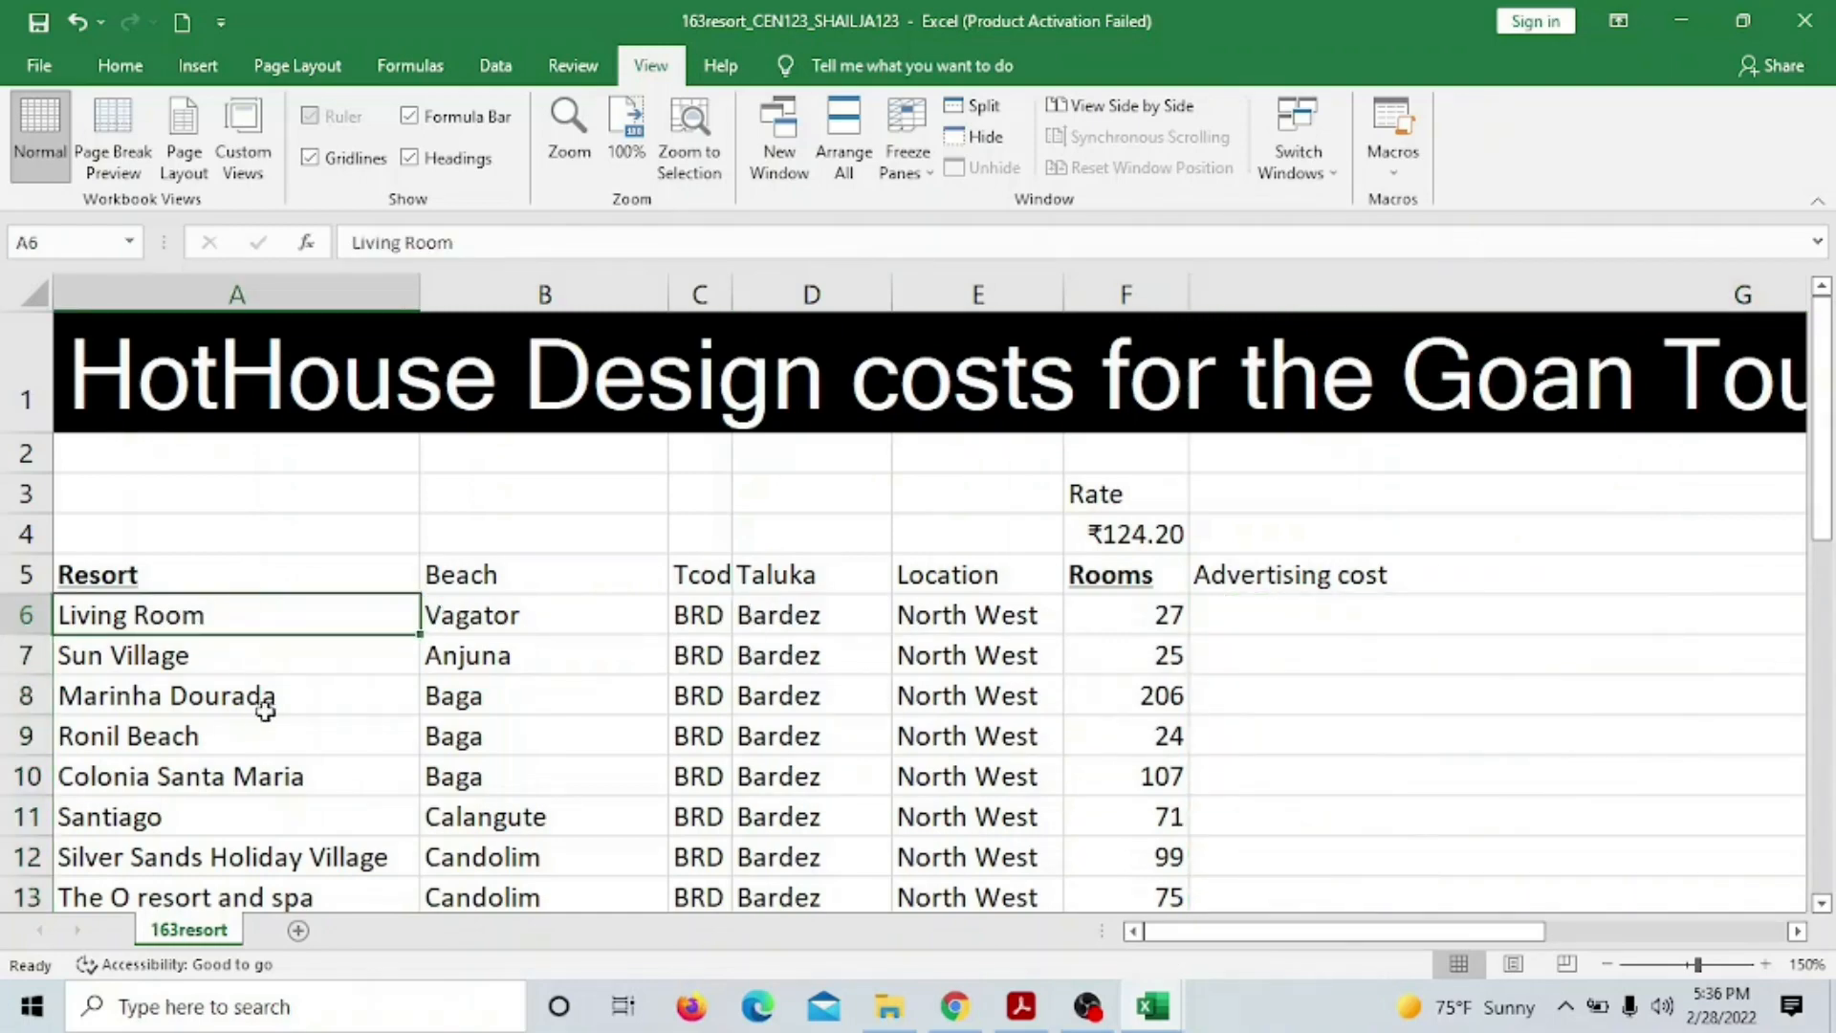
pyautogui.scroll(-3, 271, 691)
pyautogui.scroll(-2, 273, 692)
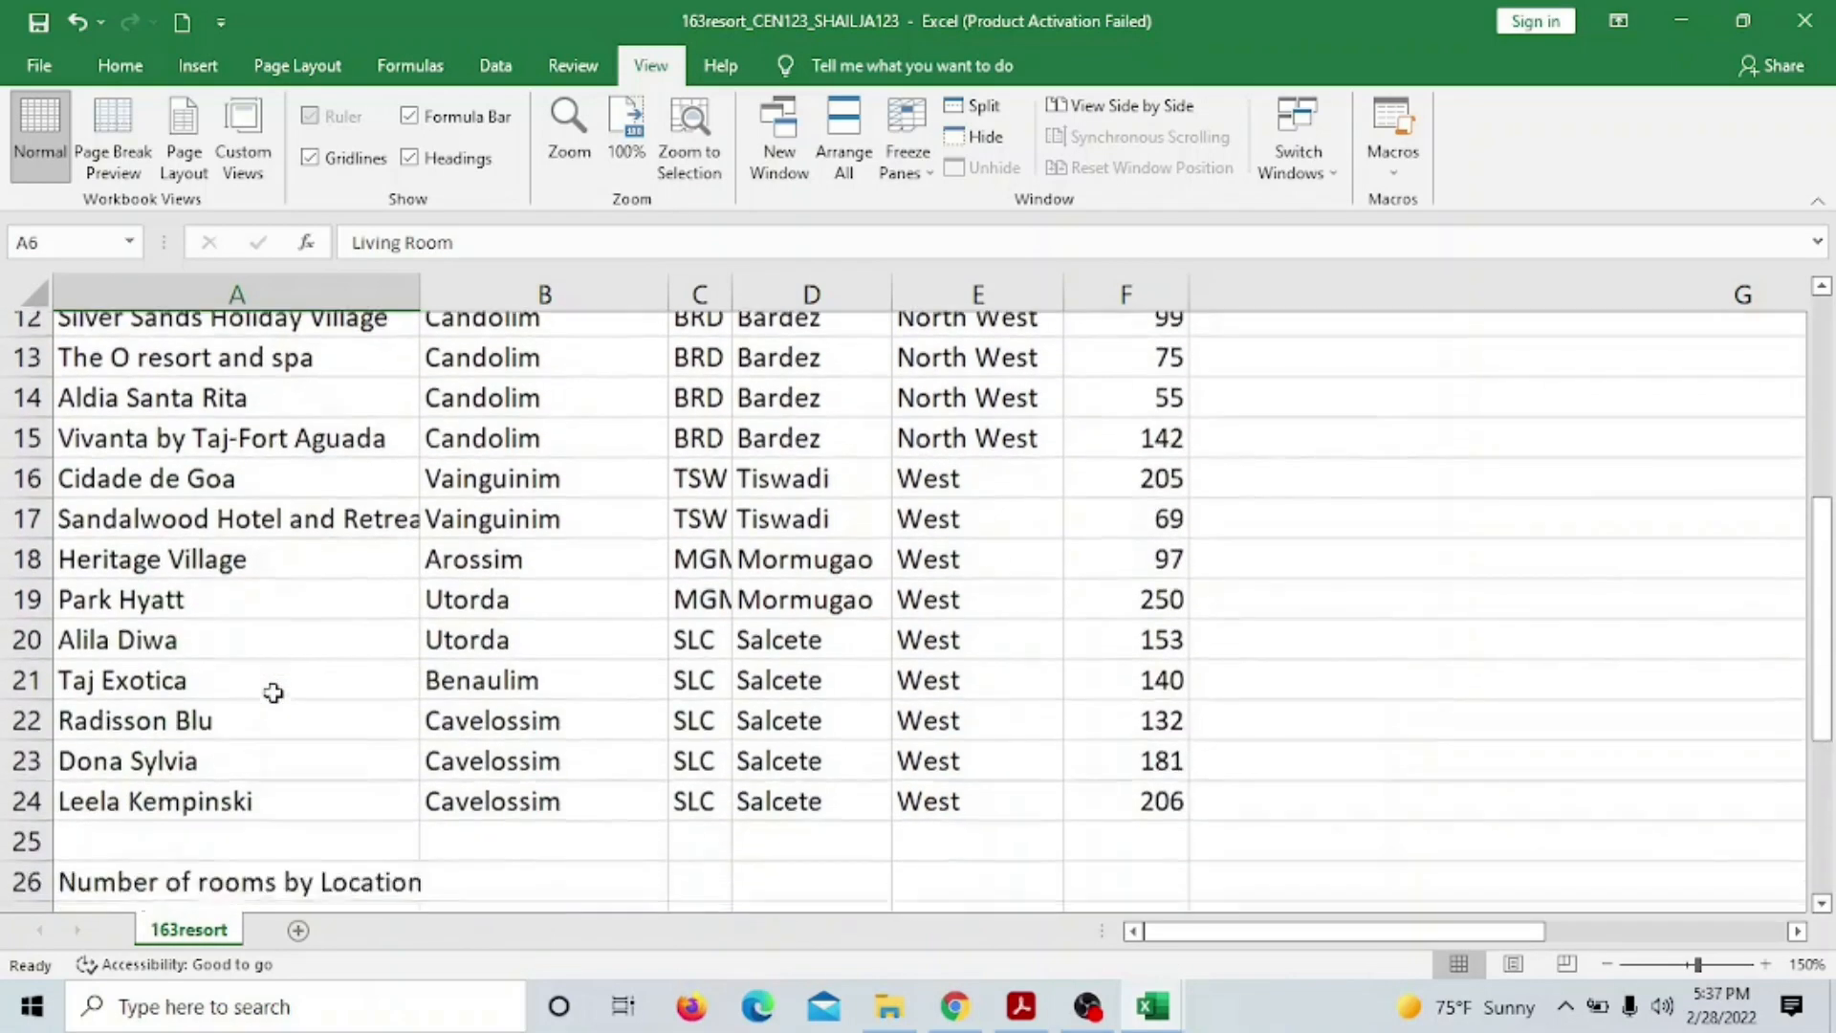
pyautogui.scroll(2, 274, 690)
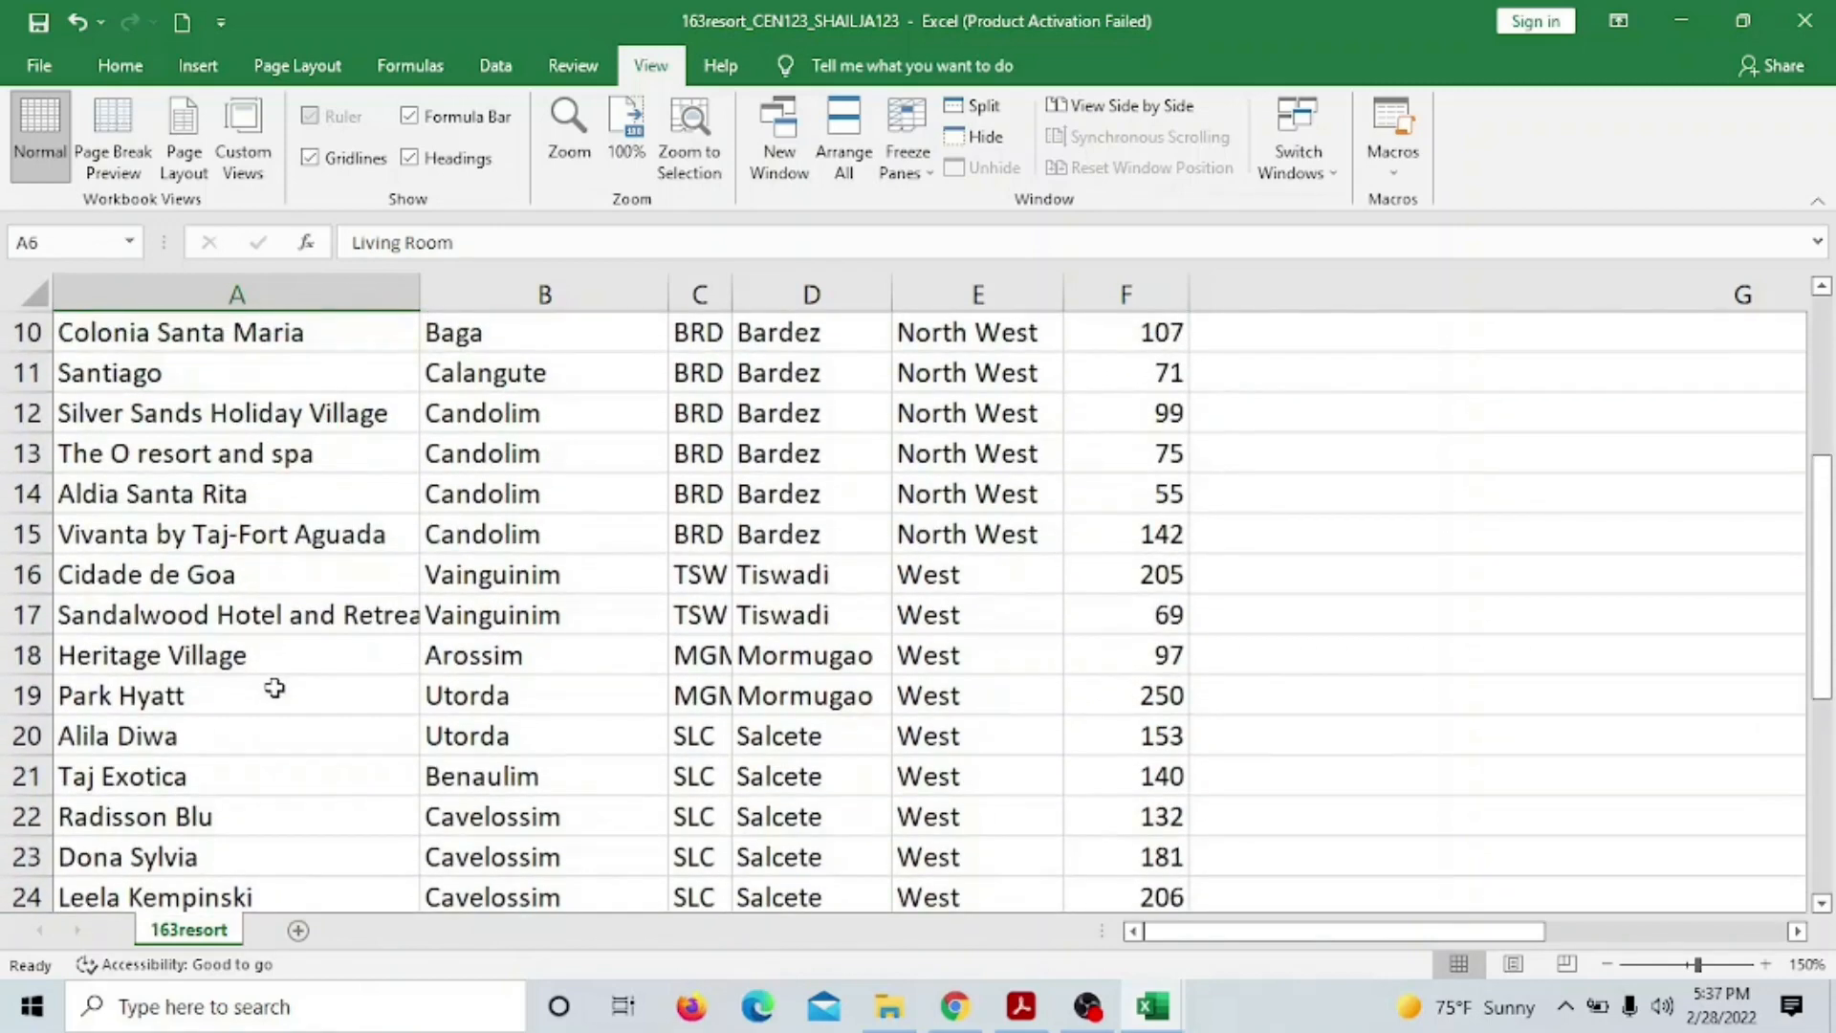
pyautogui.scroll(1, 277, 677)
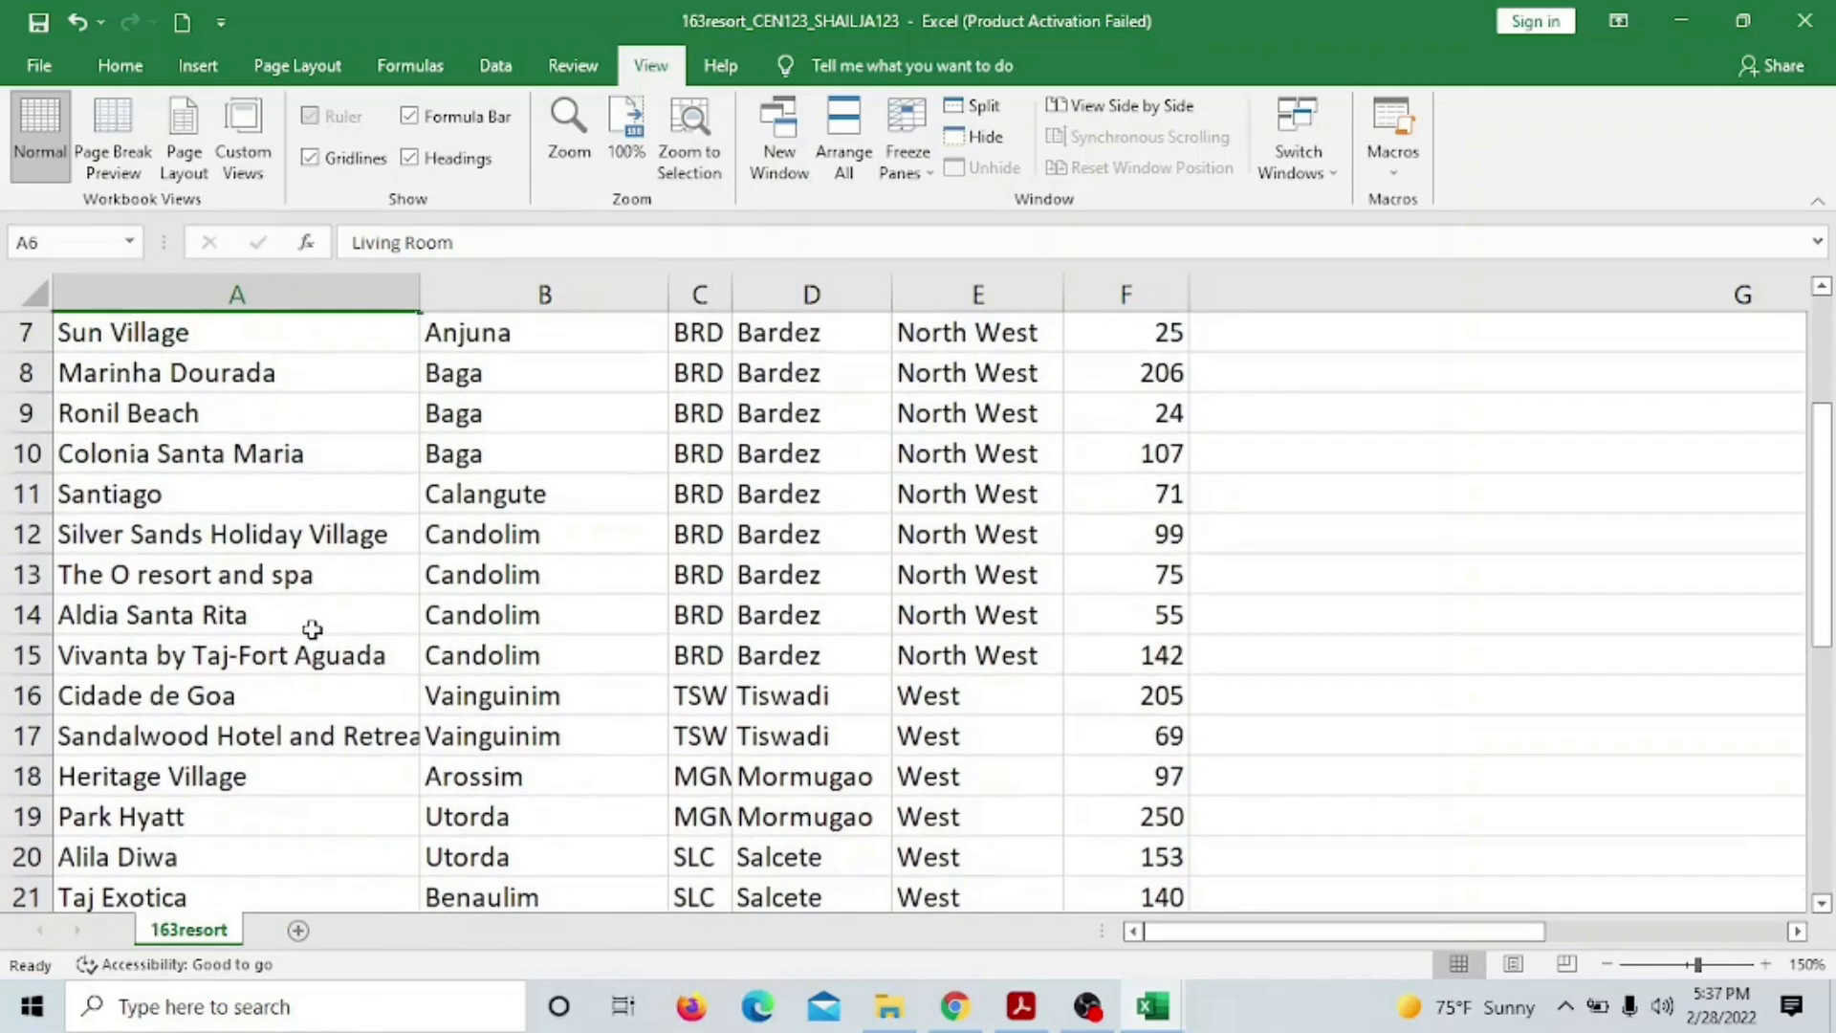
pyautogui.scroll(2, 313, 629)
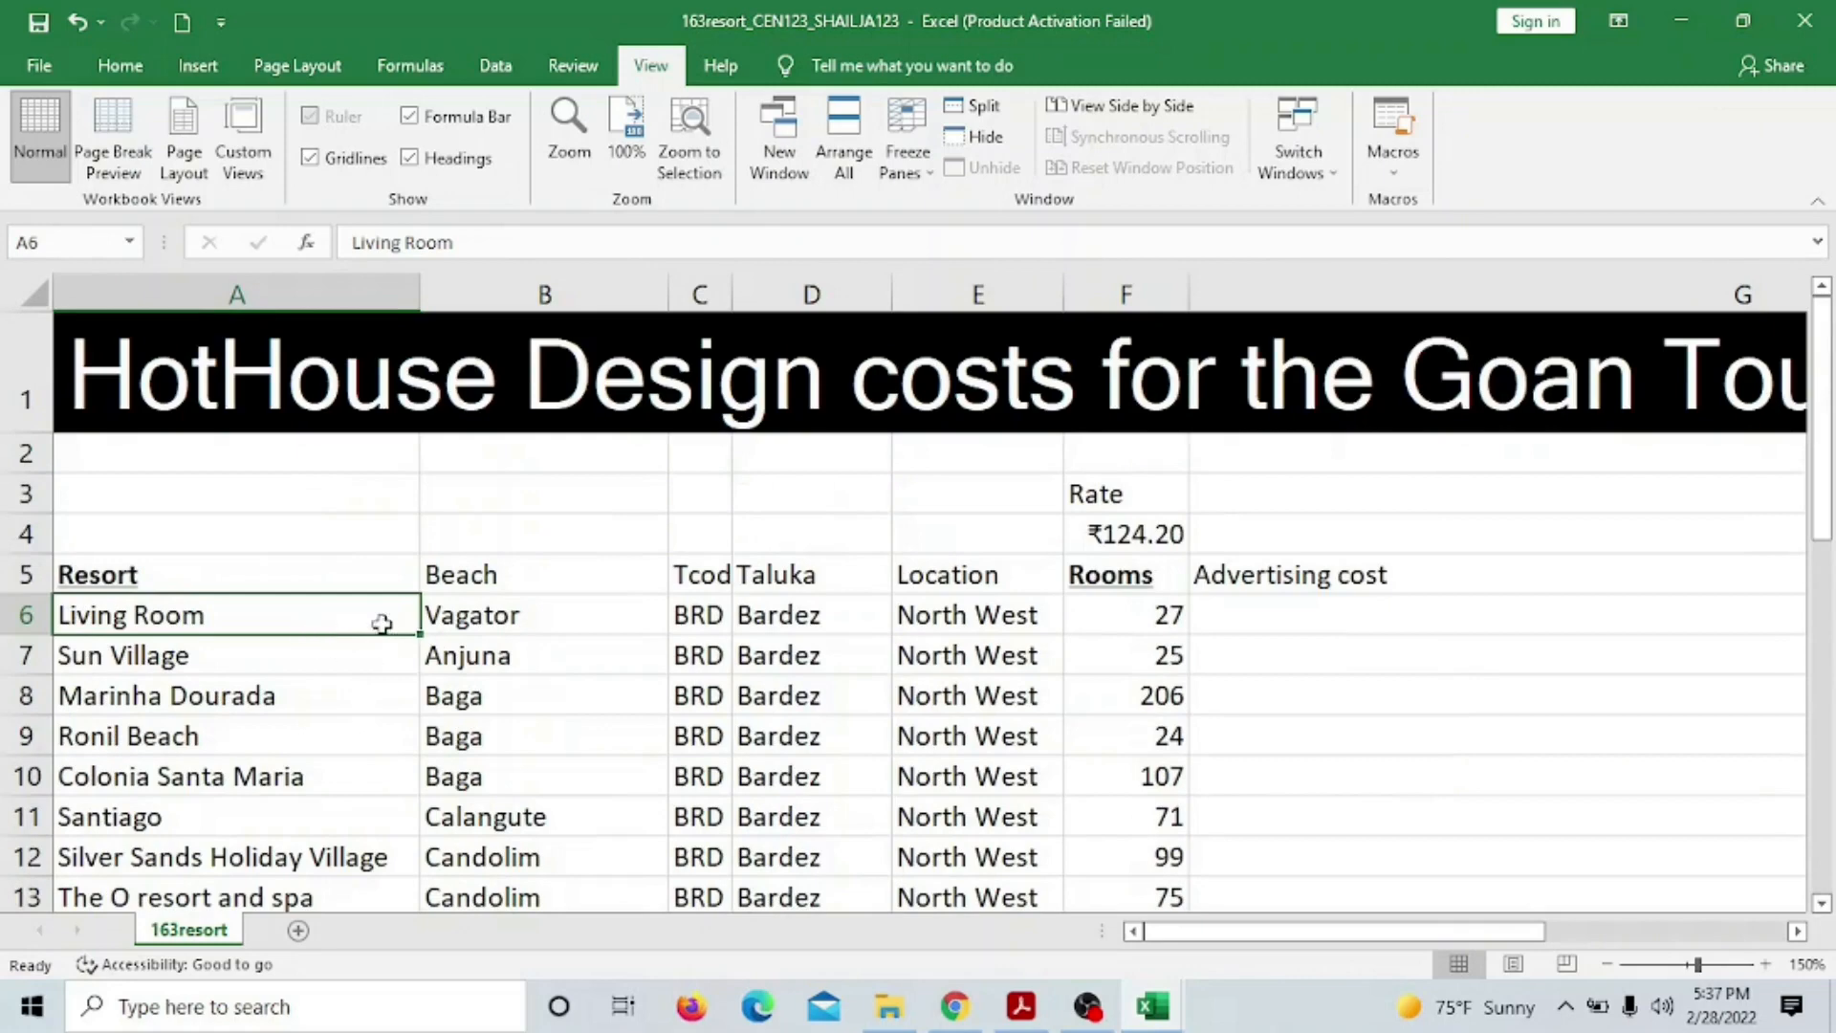
pyautogui.click(314, 654)
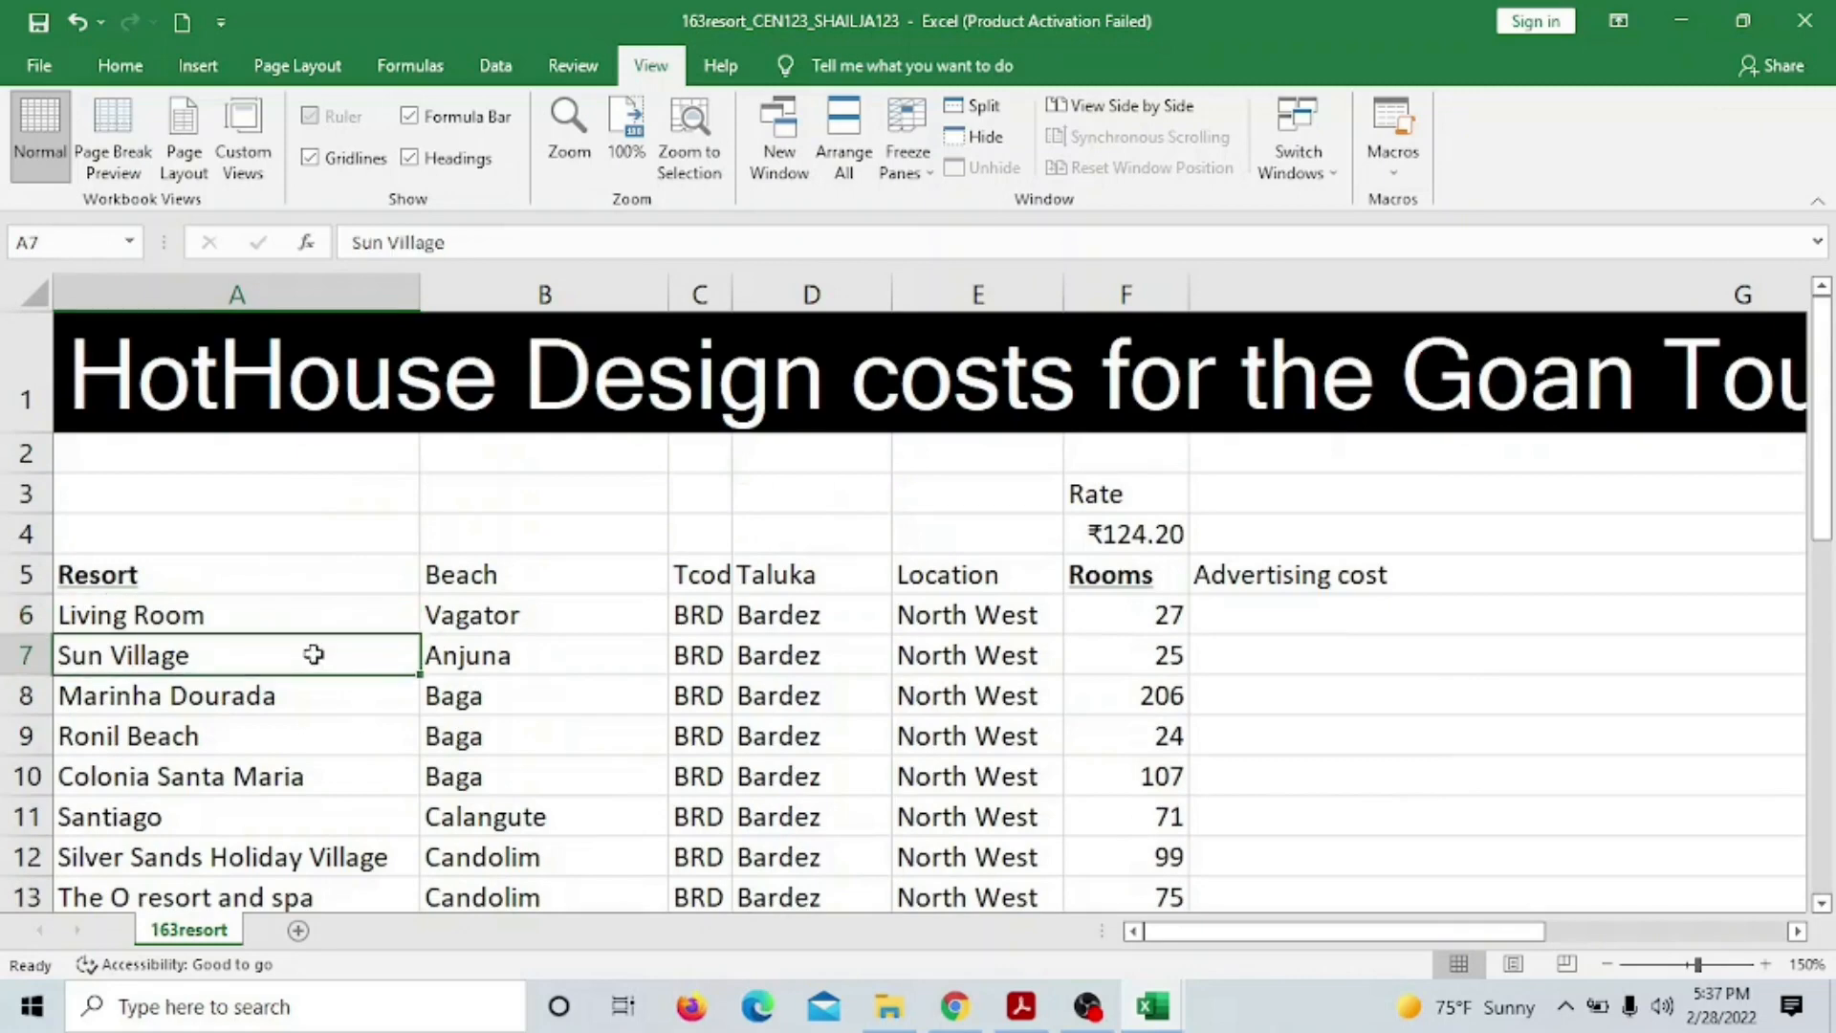
pyautogui.click(1116, 662)
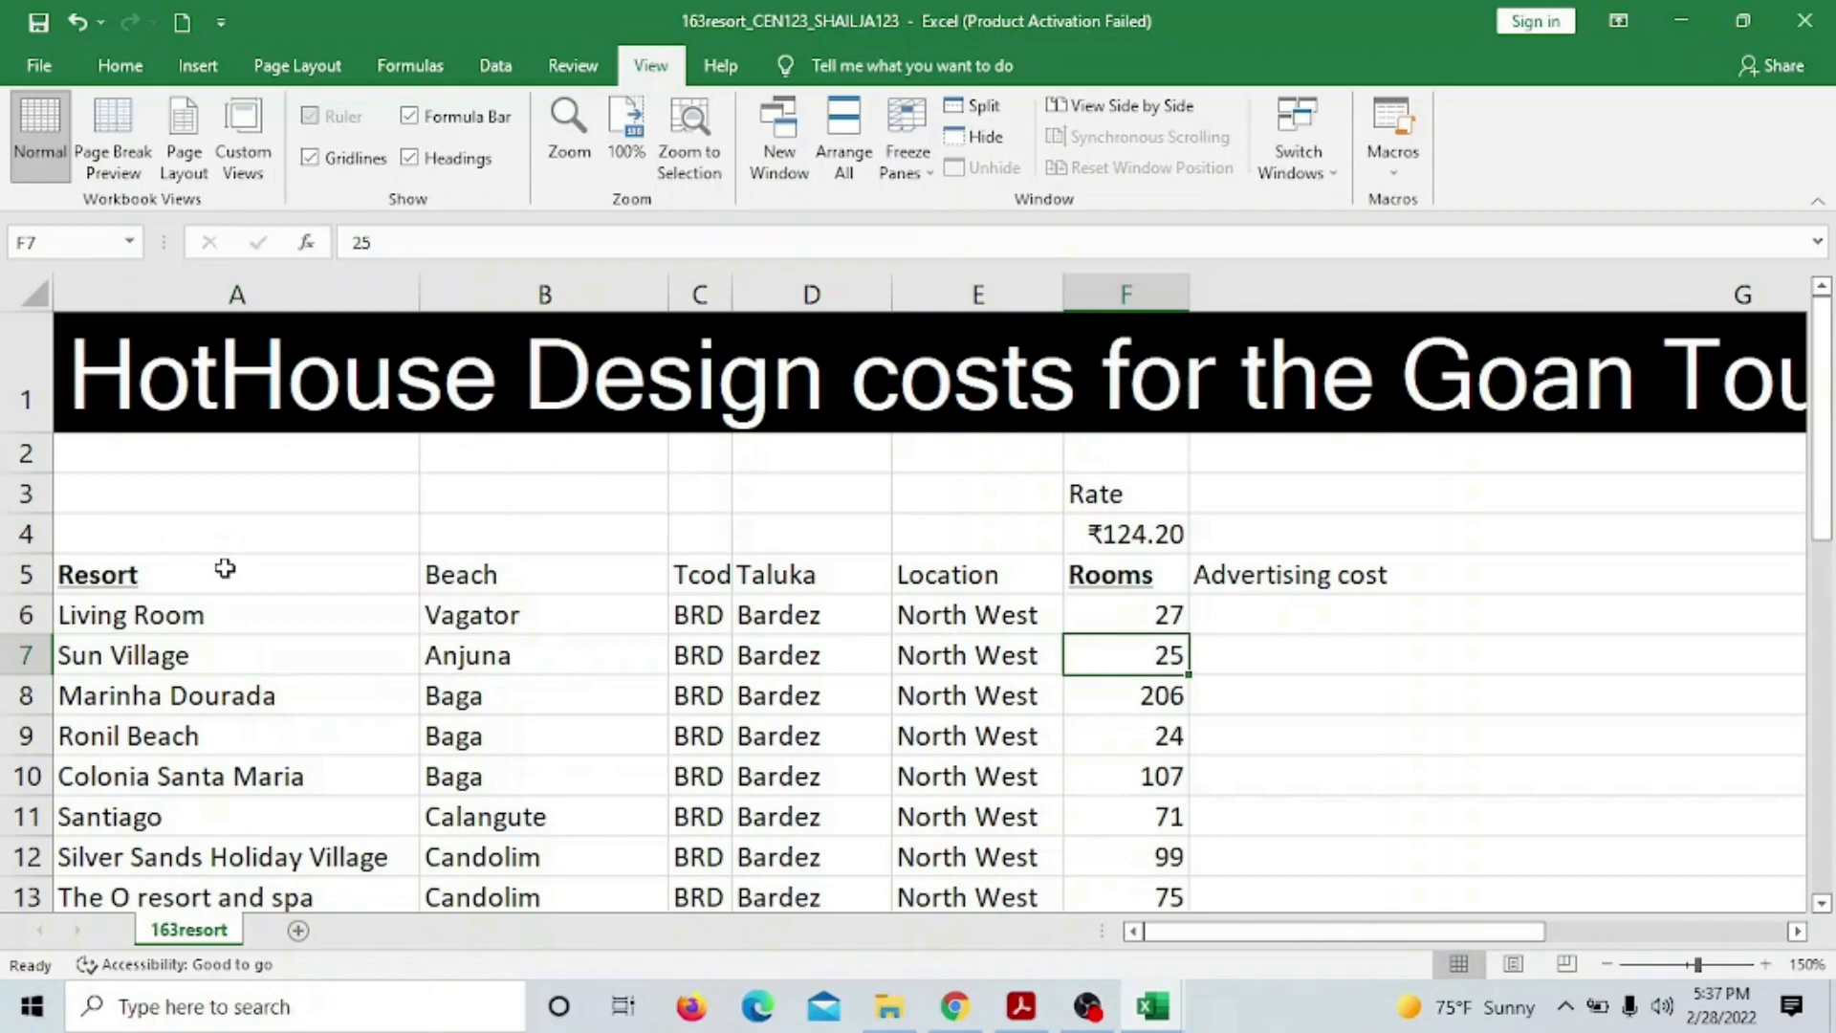
pyautogui.click(1041, 1014)
# Scroll to question 27's saving and printing requirements, then bring back the 163resort workbook
pyautogui.scroll(-8, 669, 459)
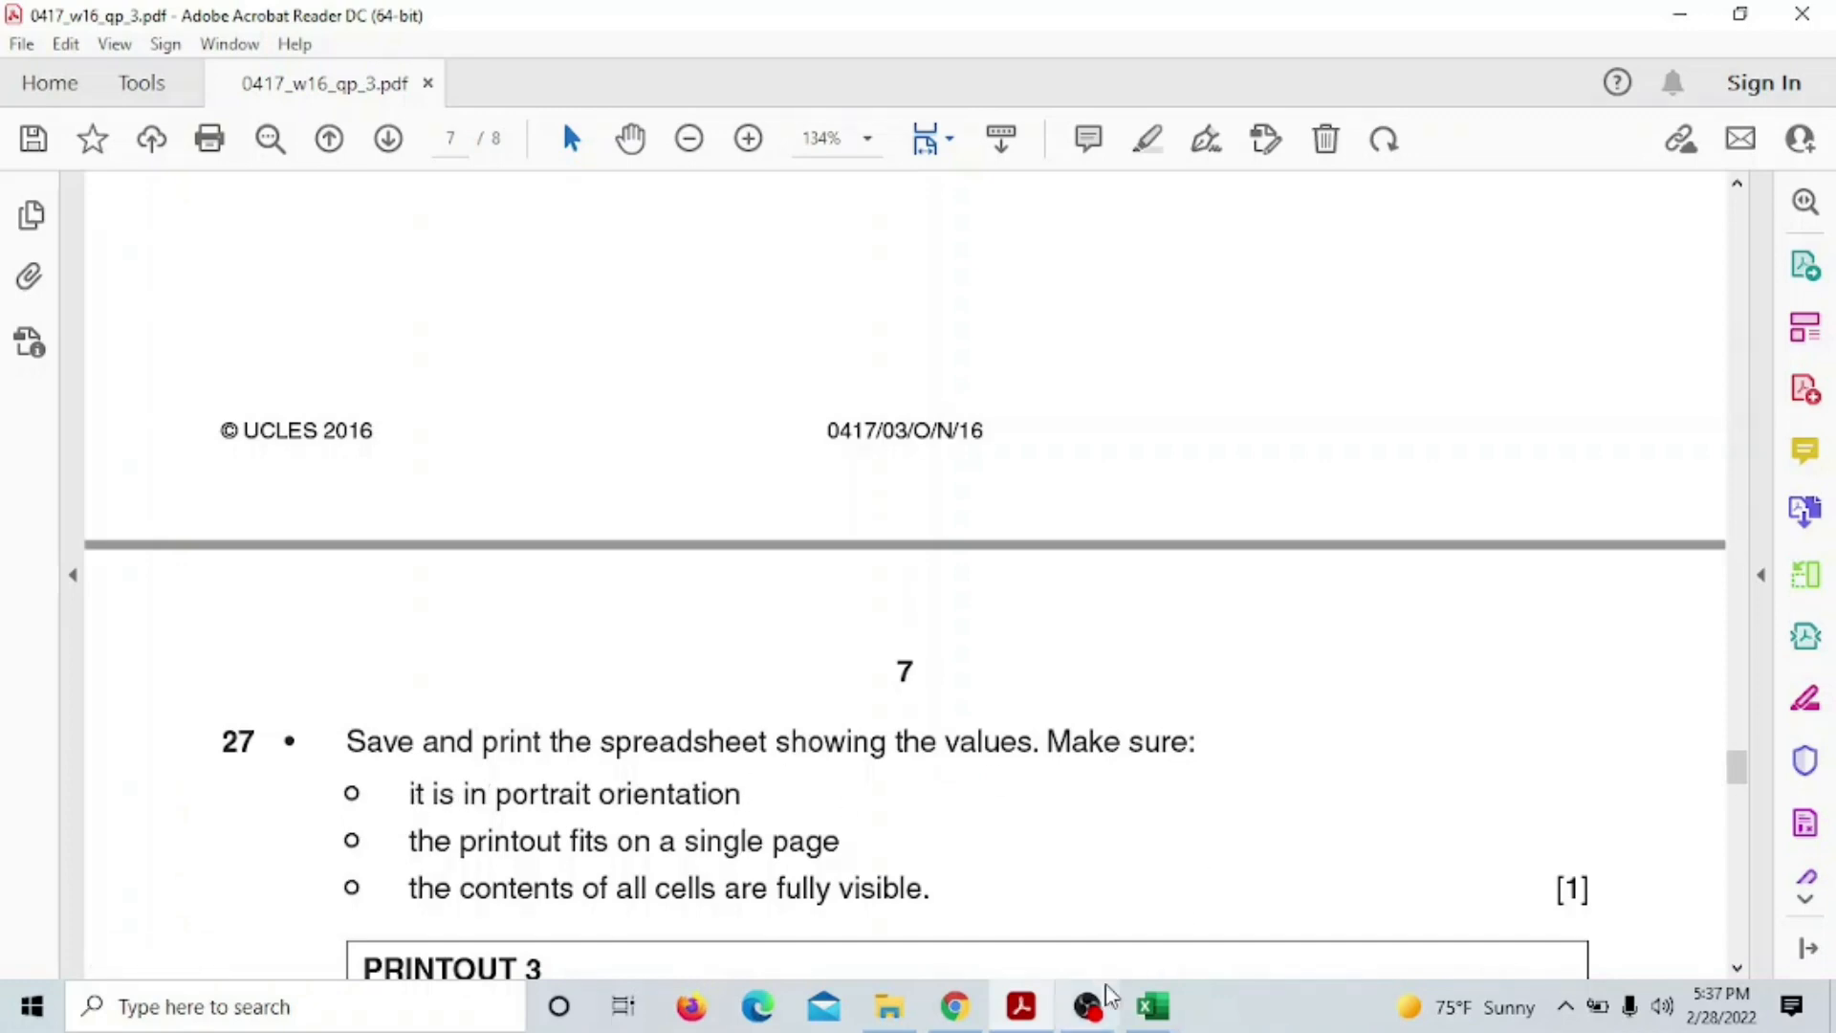
pyautogui.moveTo(1153, 1005)
pyautogui.click(1114, 951)
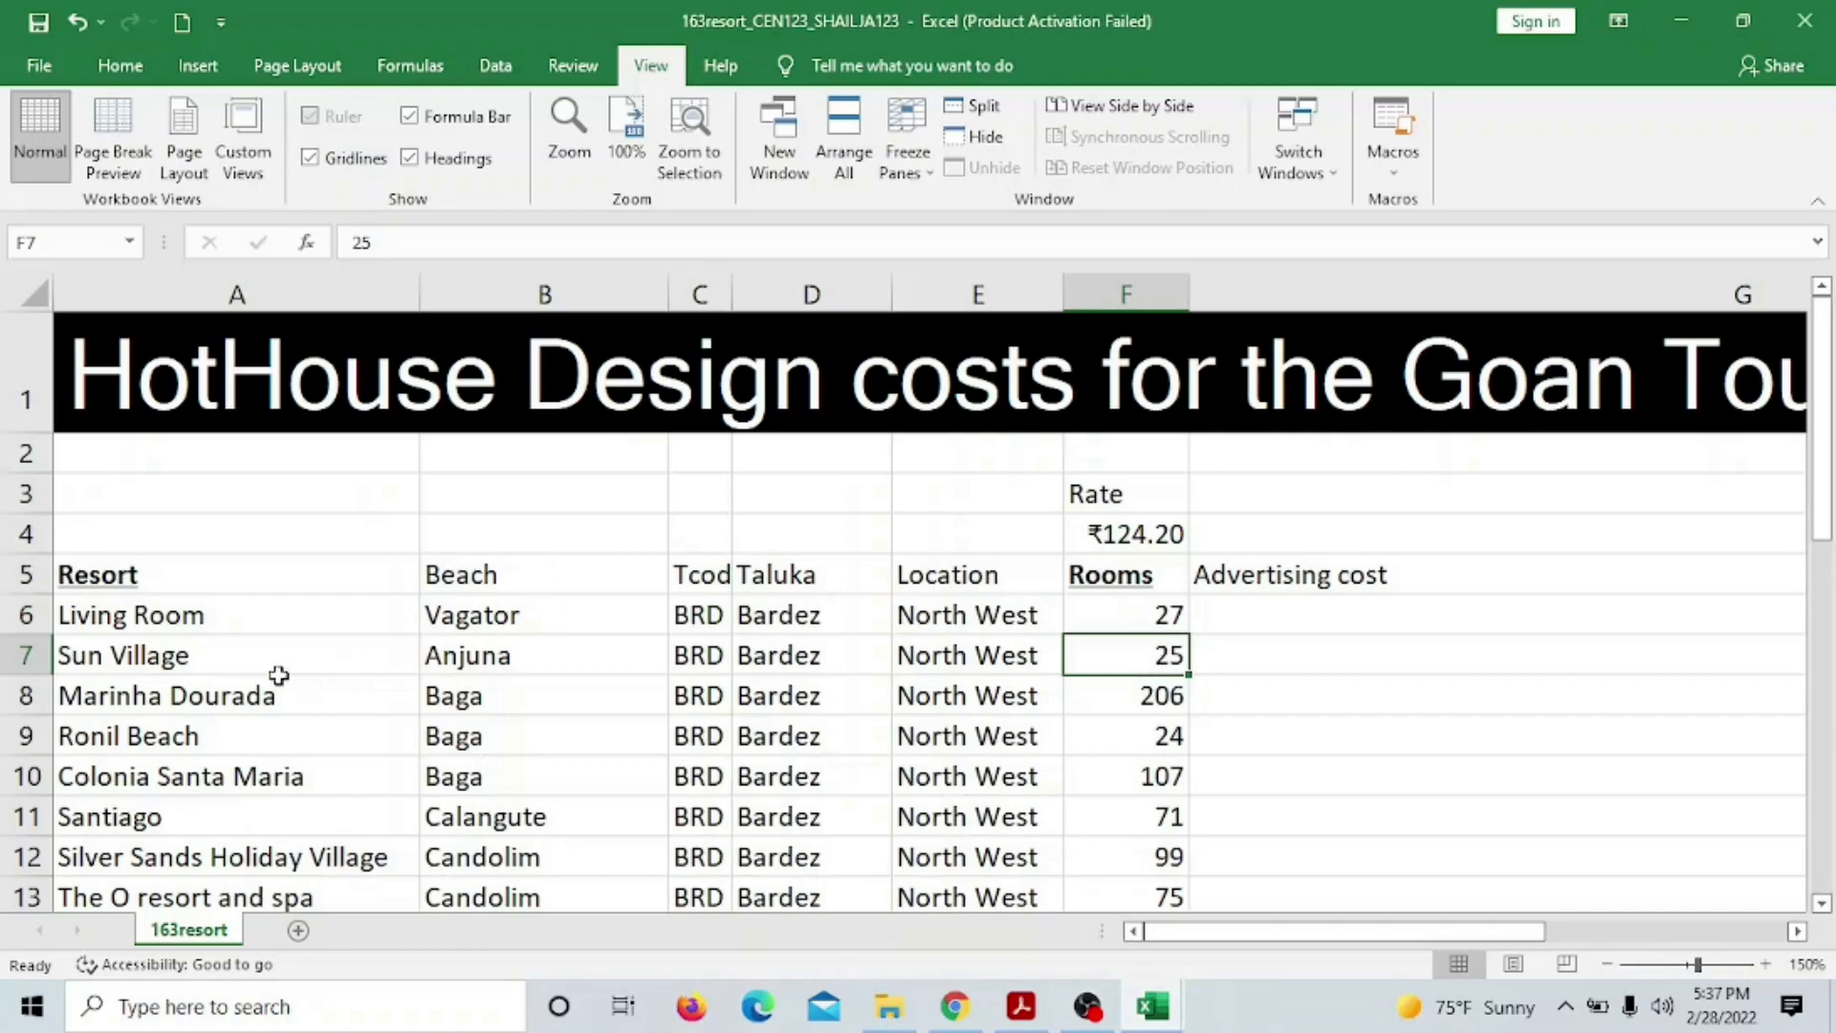
# Enter 75 as Sun Village's room count in F7, raising its advertising cost to ₹9,315.00
pyautogui.click(324, 660)
pyautogui.click(1085, 663)
pyautogui.write('75')
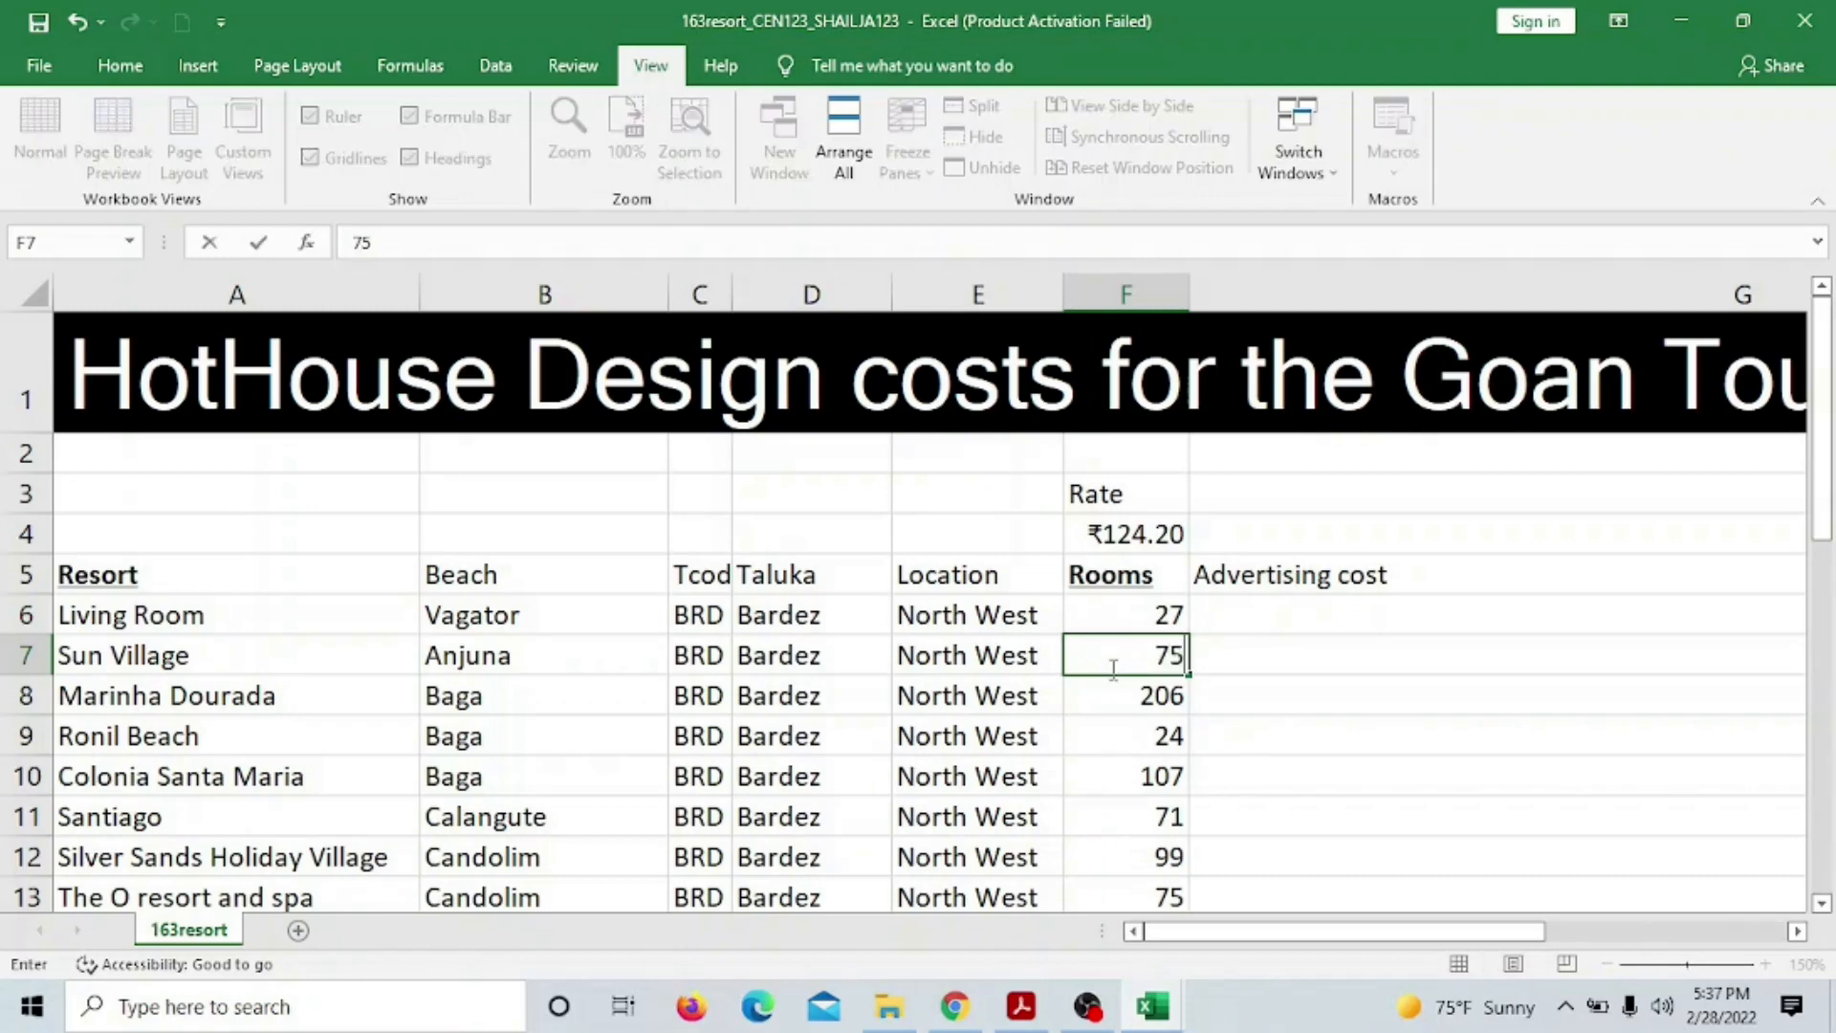
pyautogui.press('Return')
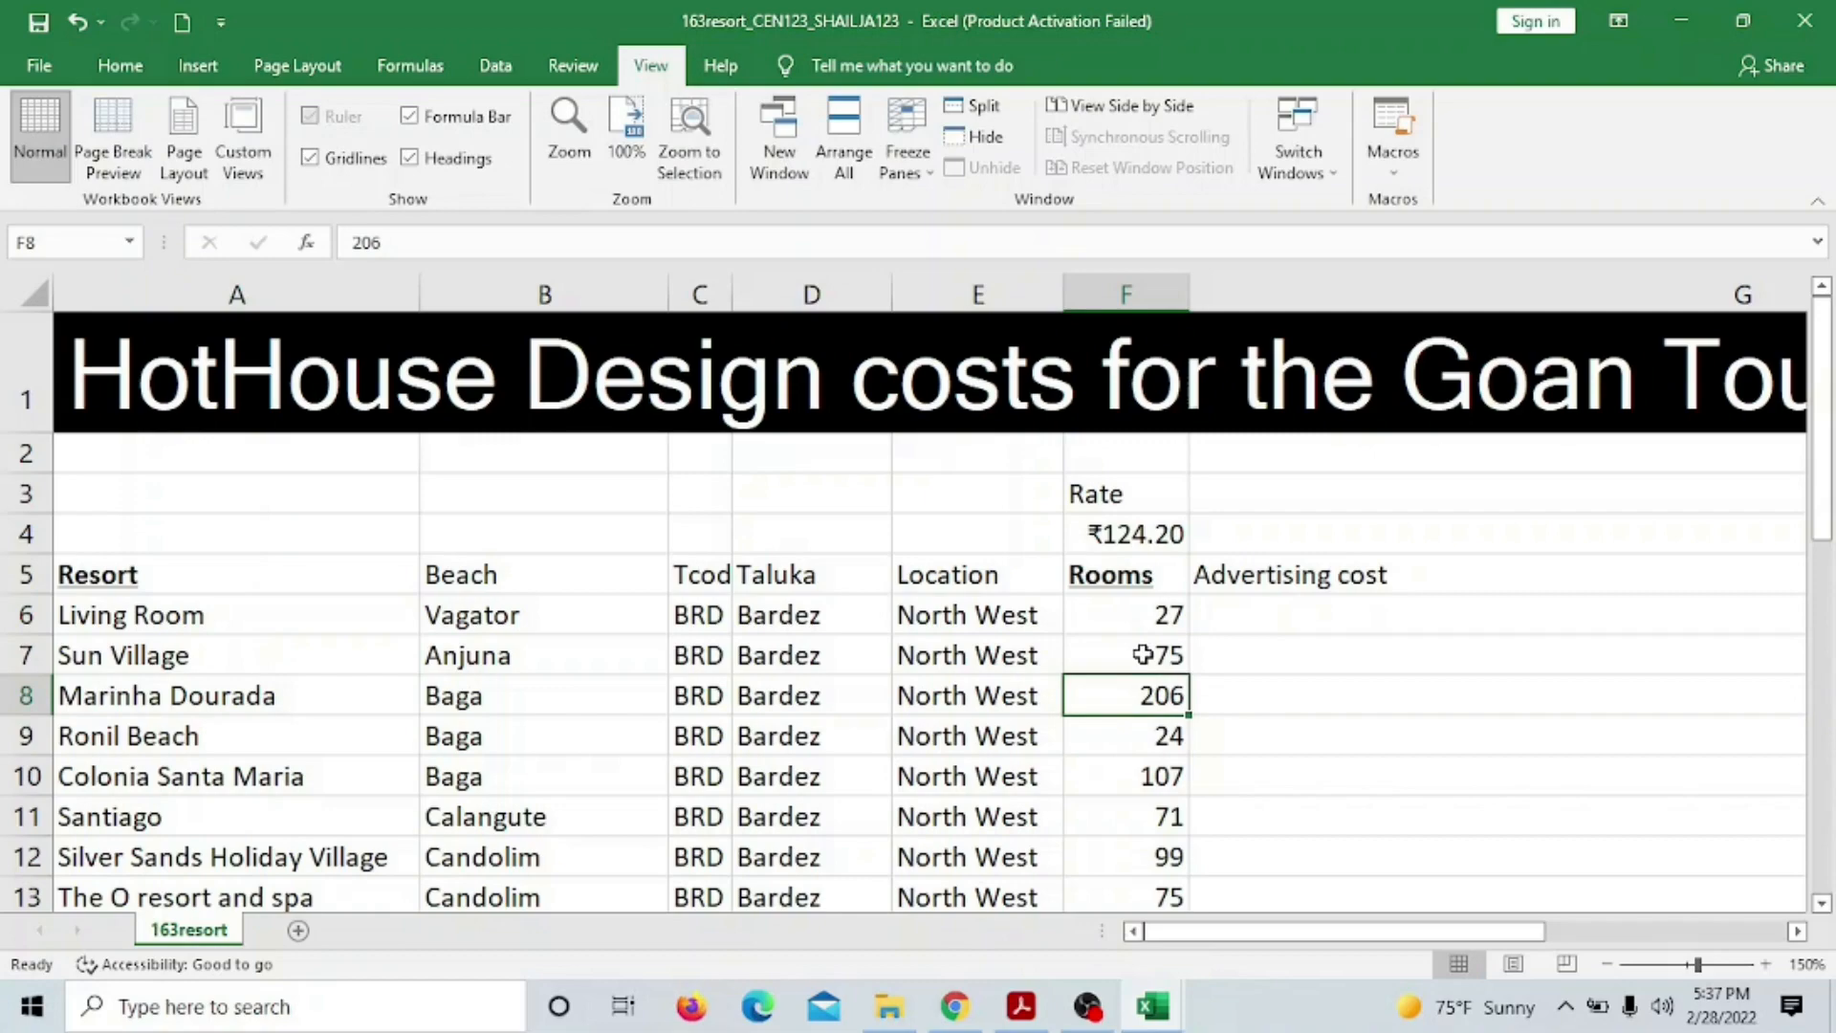
pyautogui.moveTo(1177, 926); pyautogui.dragTo(1404, 930)
pyautogui.click(803, 658)
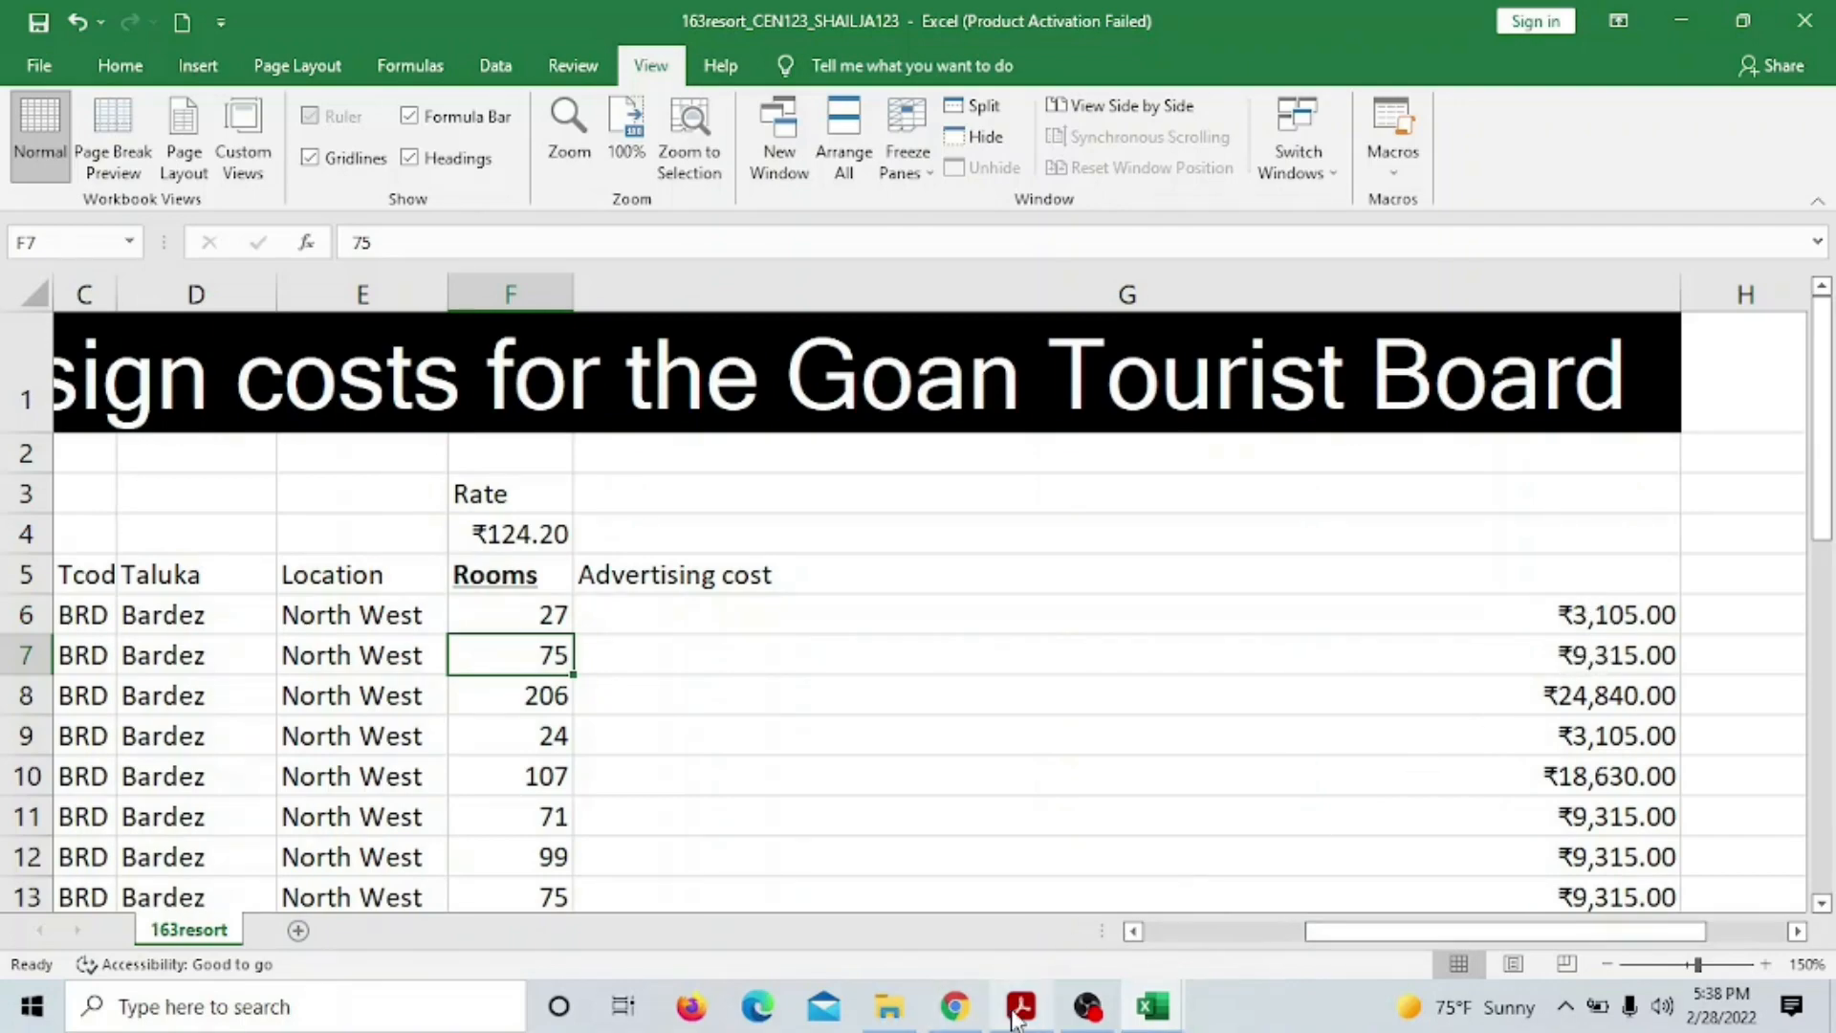
pyautogui.click(1059, 1008)
# Check the Printout 3 instructions in the question paper, then return to the 163resort workbook
pyautogui.click(1020, 1006)
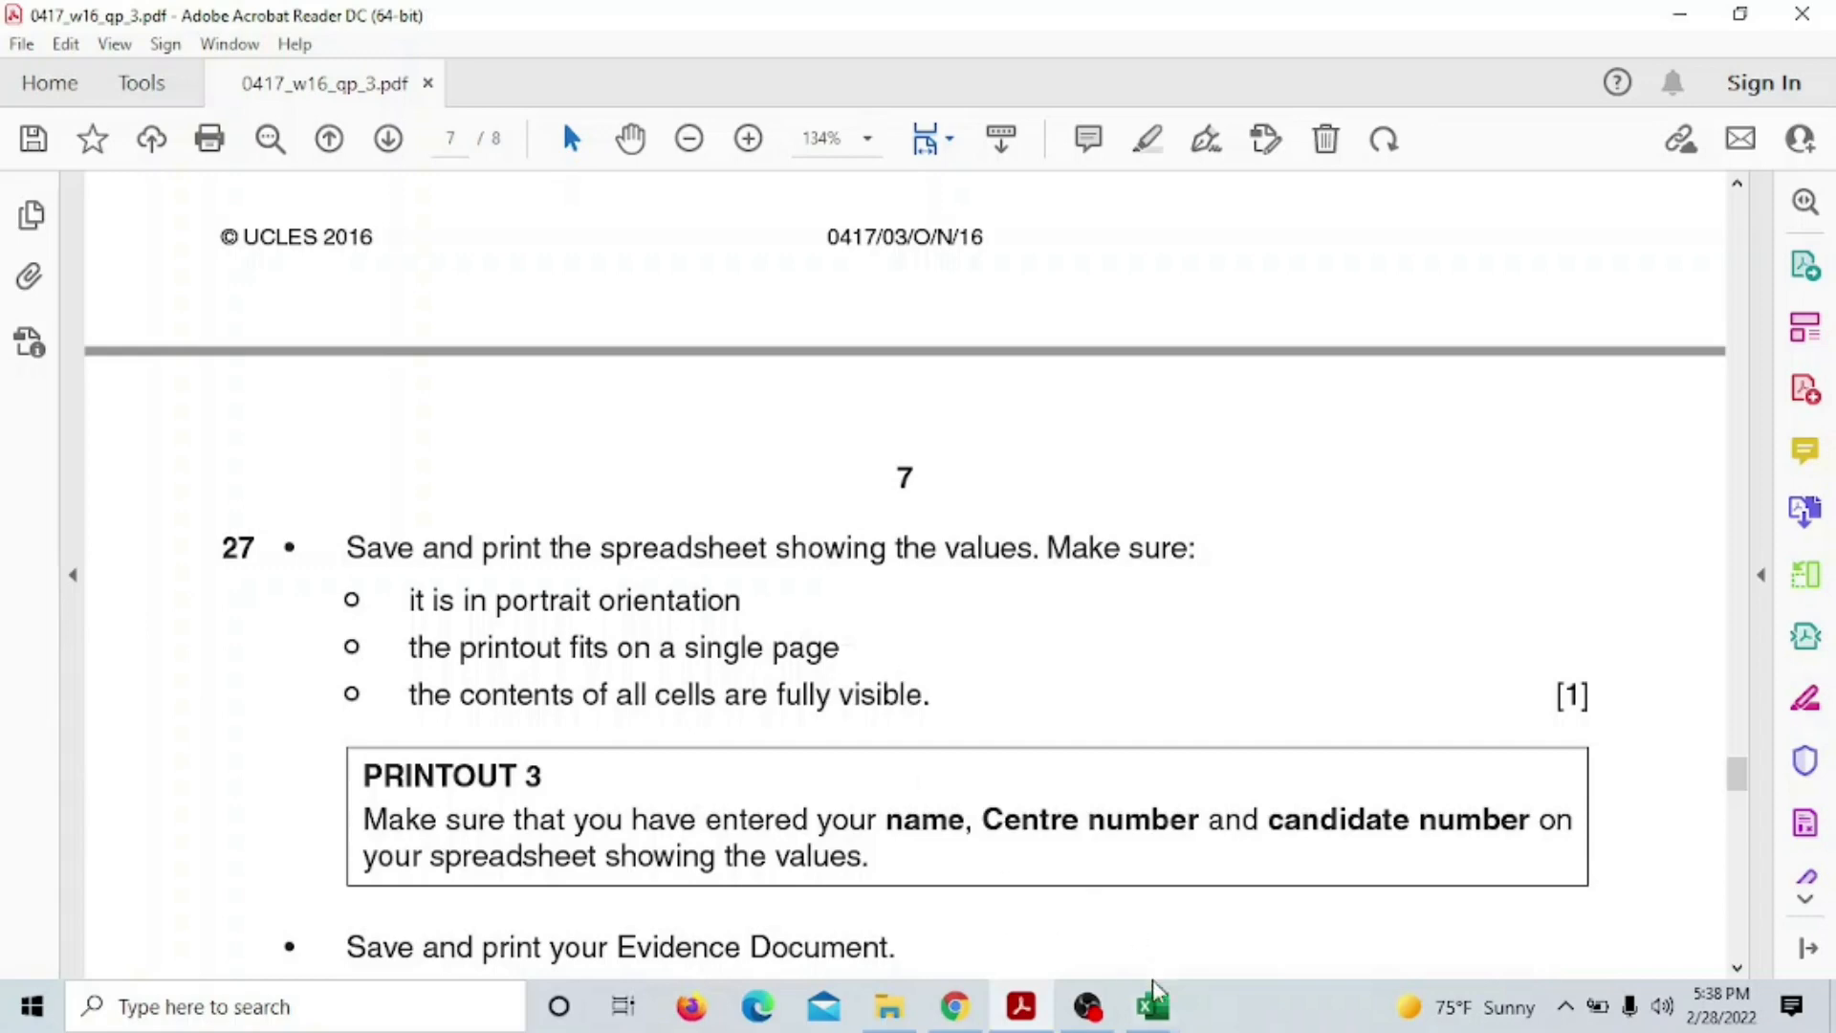
pyautogui.click(1114, 923)
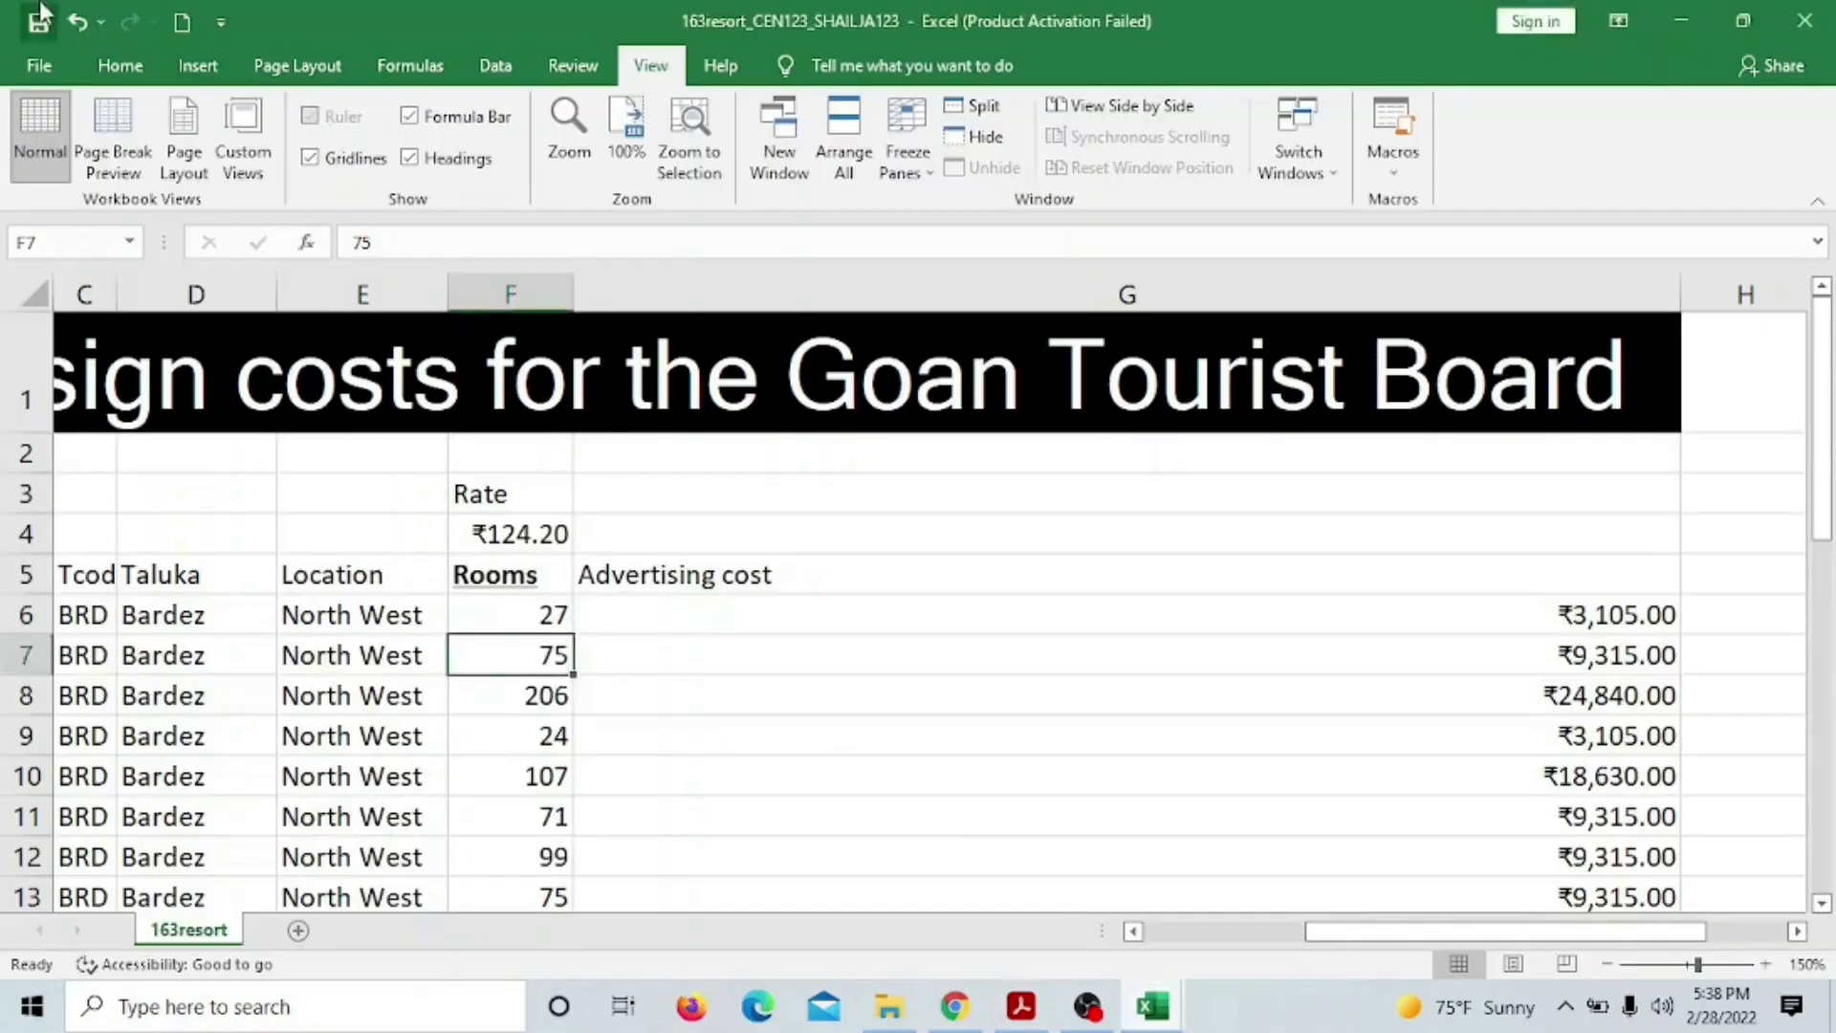
# Verify the print preview shows Portrait orientation and Fit Sheet on One Page, then return to the question paper
pyautogui.click(42, 69)
pyautogui.click(116, 538)
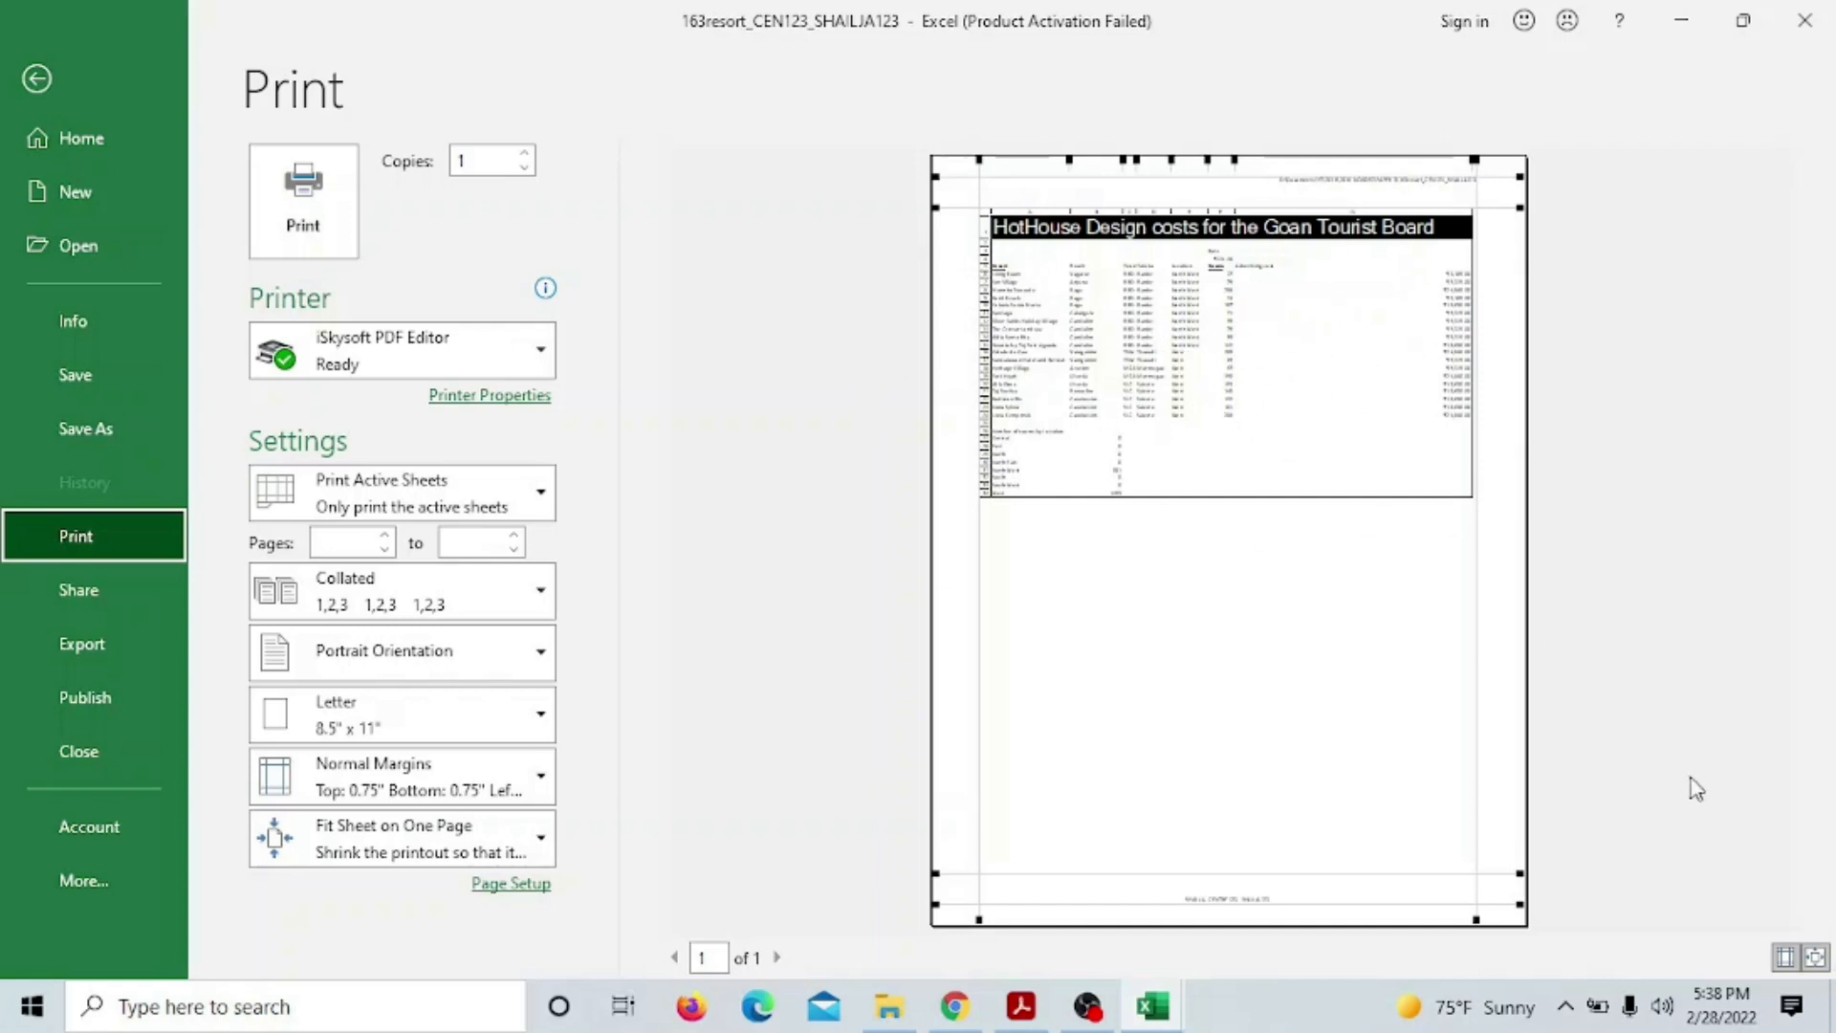
pyautogui.click(1786, 959)
pyautogui.click(1785, 957)
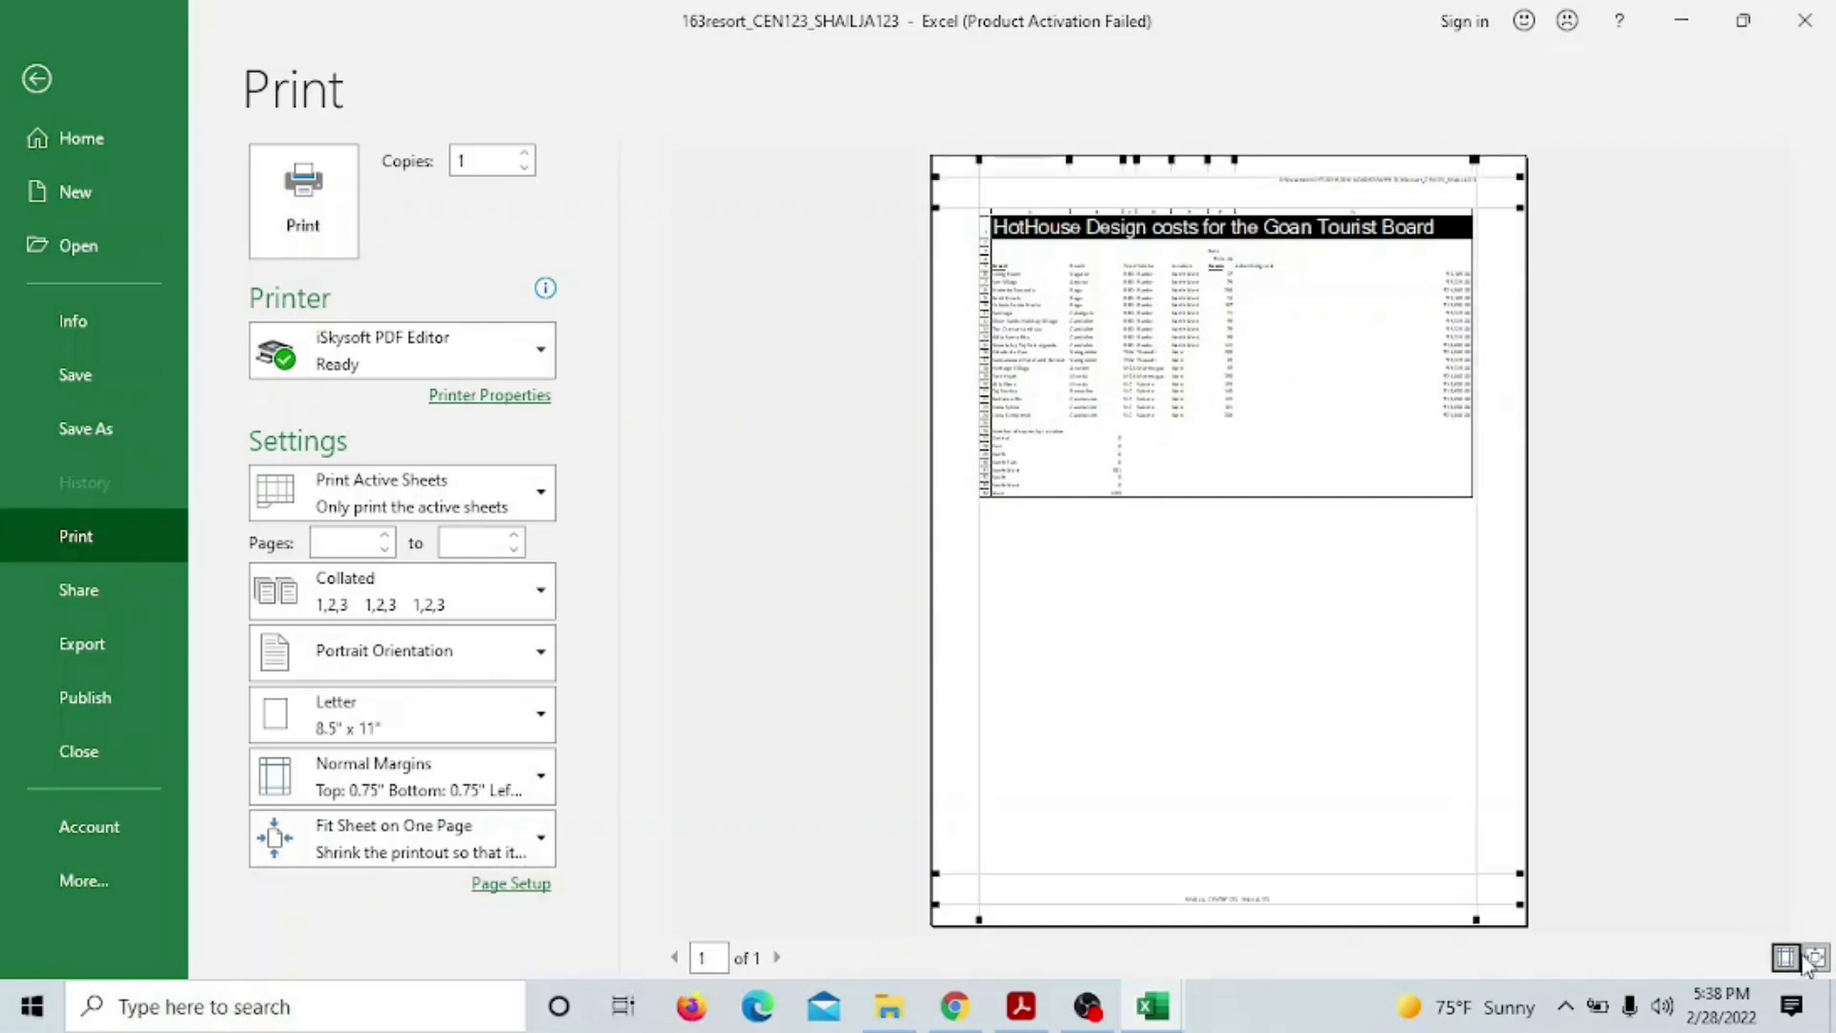
pyautogui.click(1815, 957)
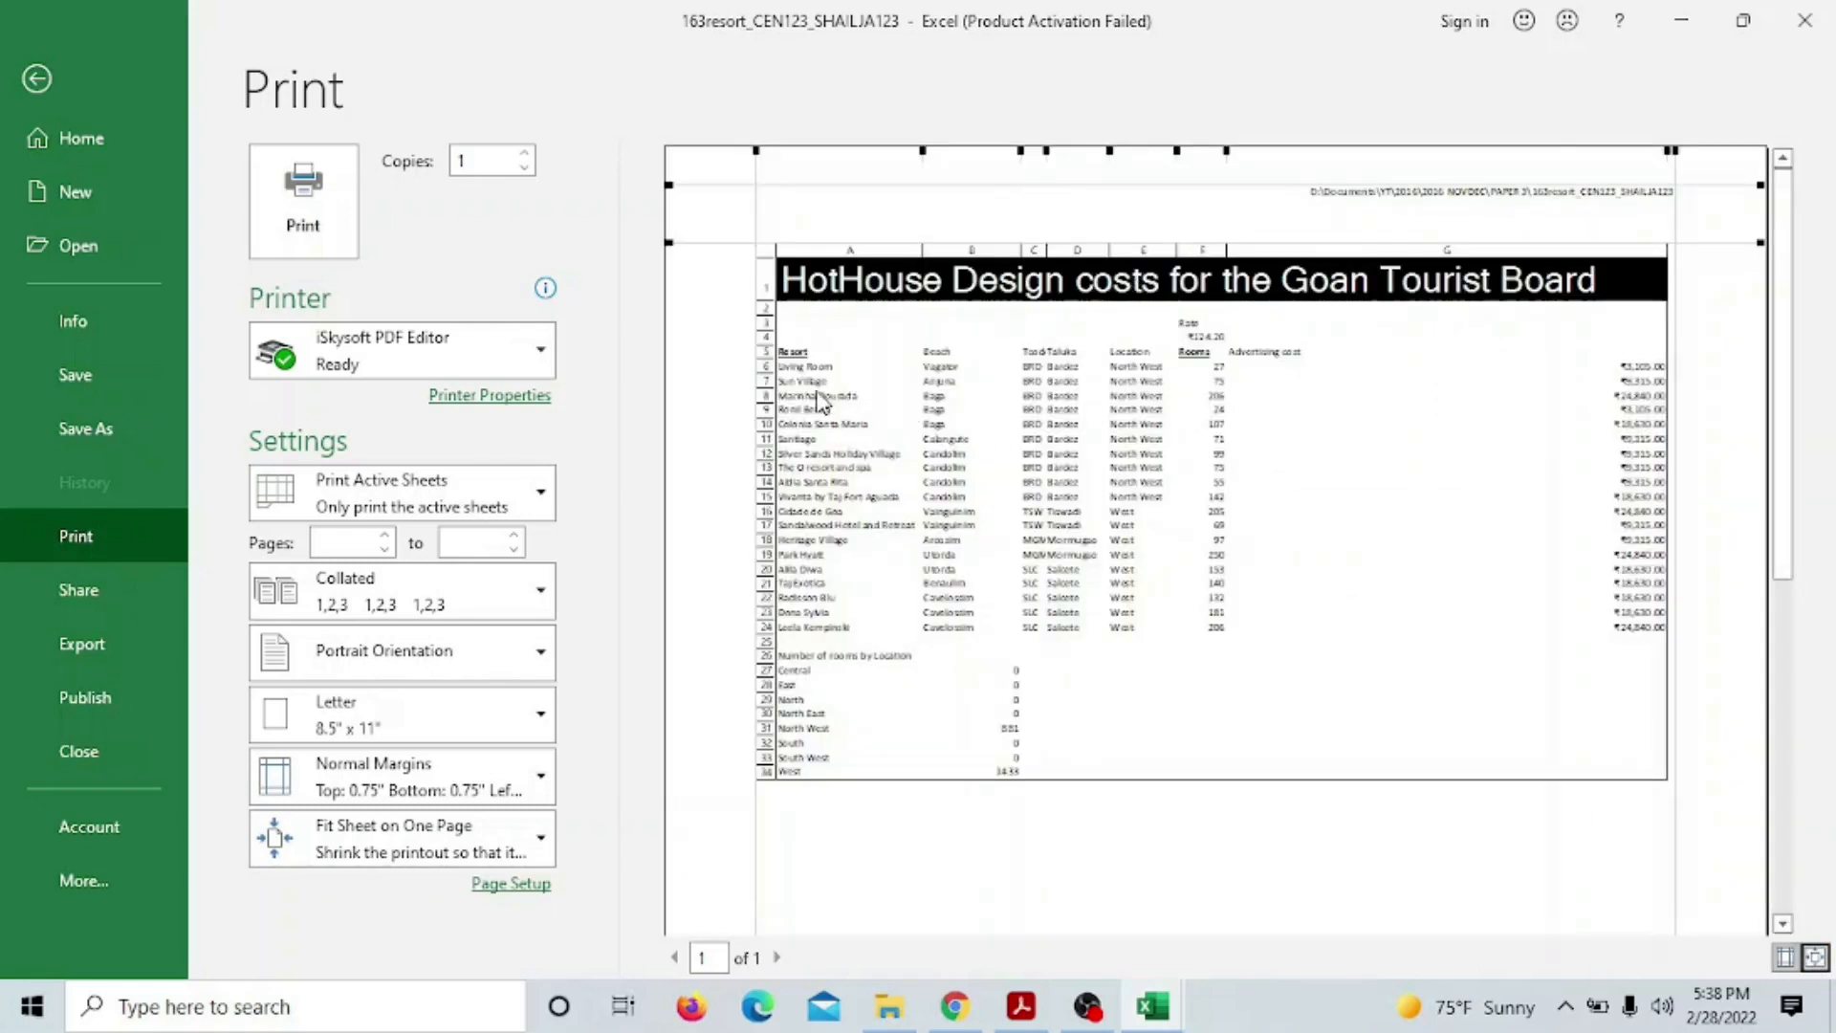
pyautogui.click(1214, 382)
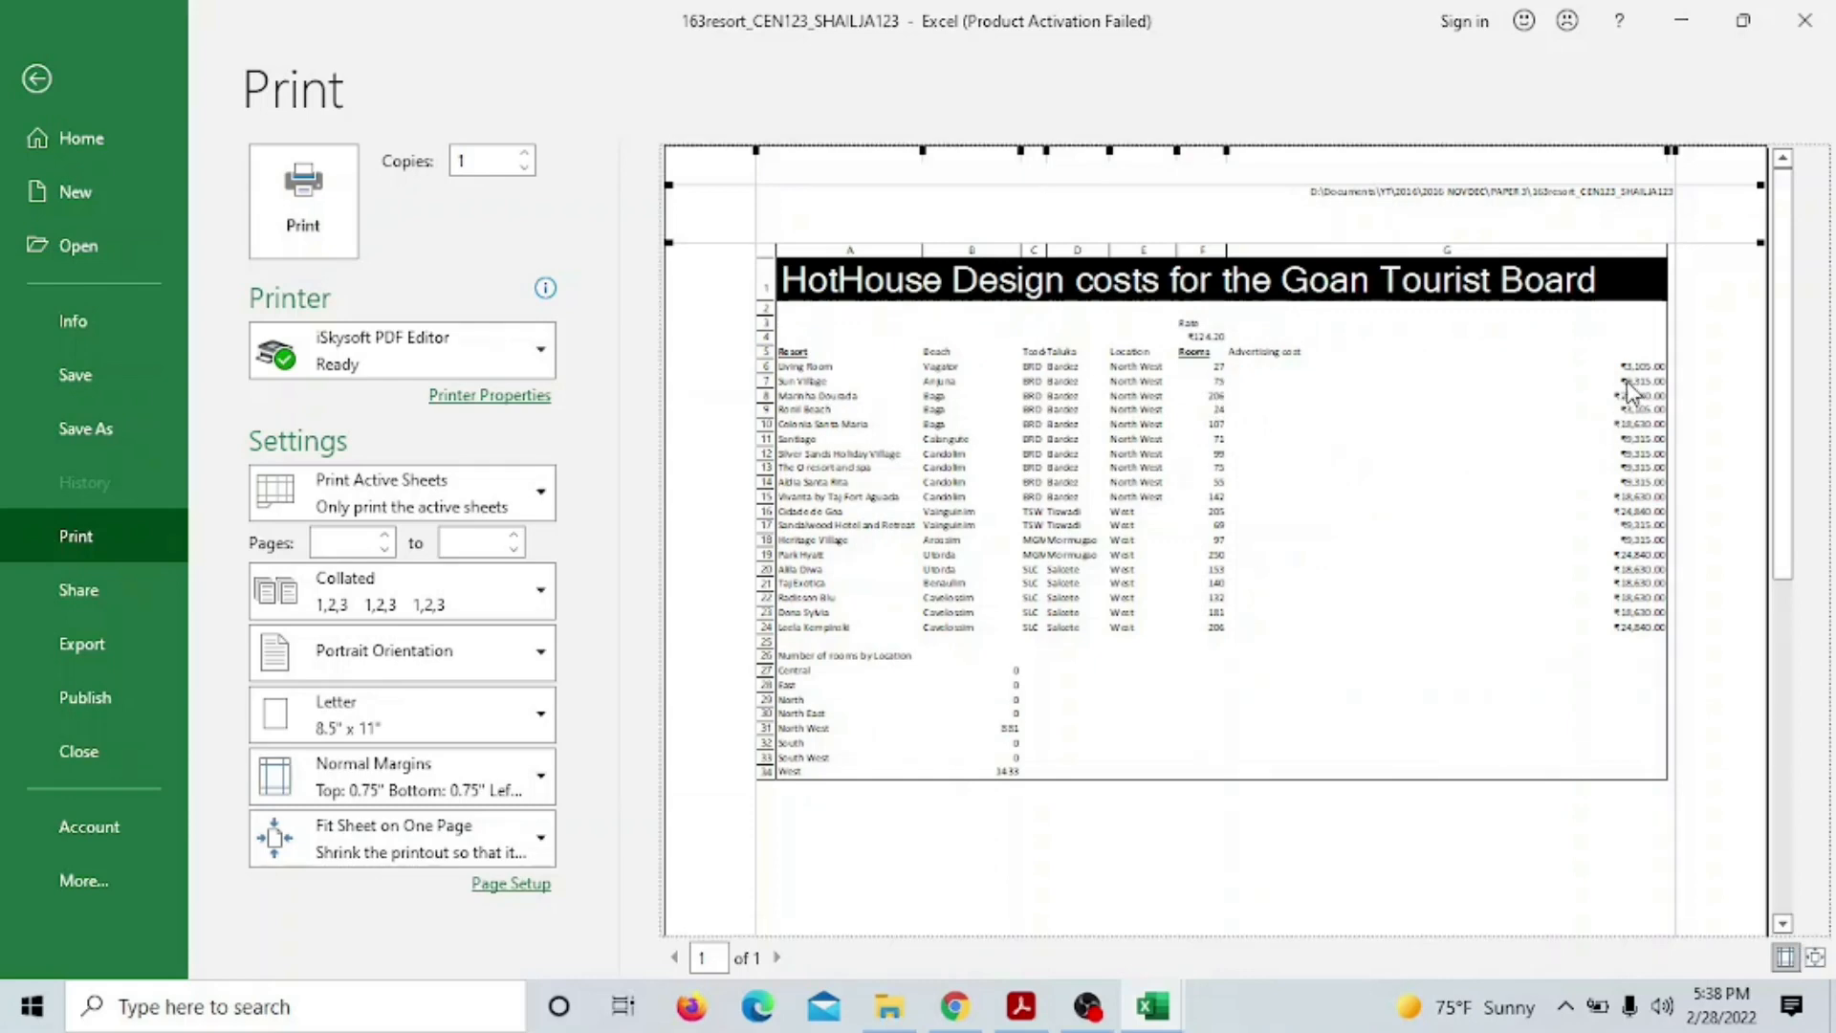
pyautogui.click(36, 79)
pyautogui.click(1021, 1005)
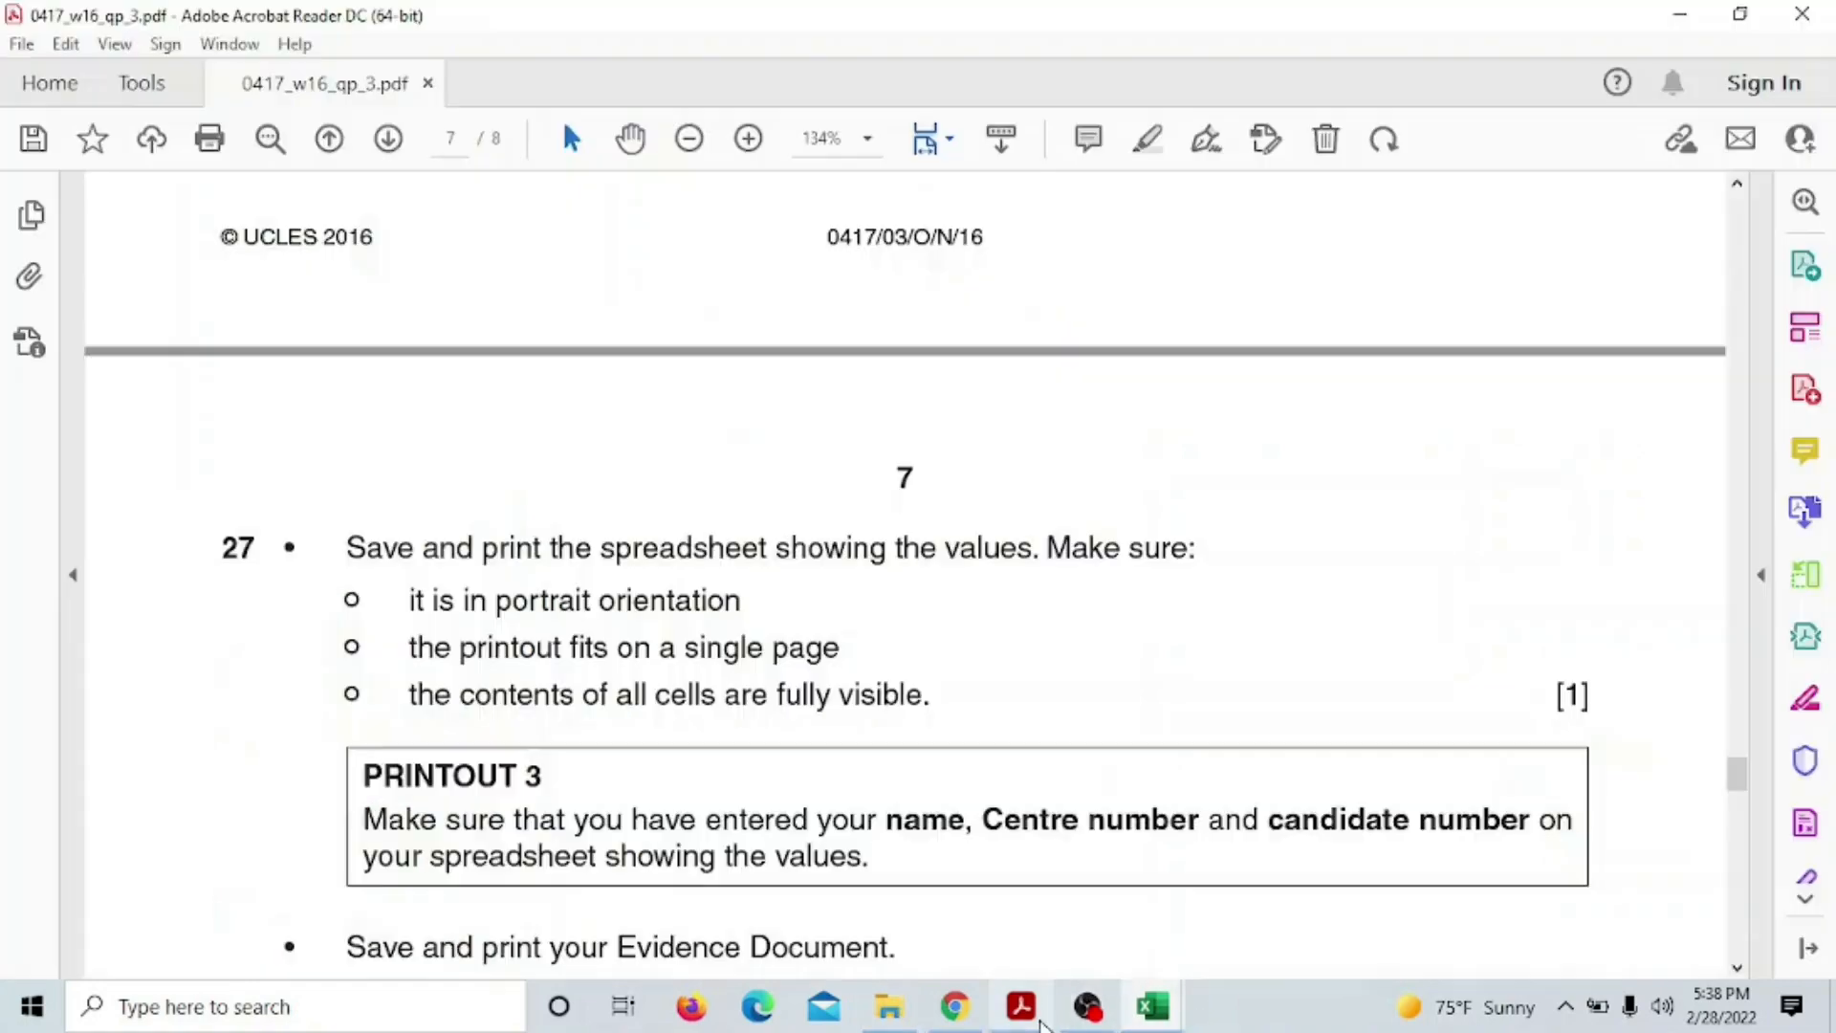
# Highlight question 27 through the Printout 3 note in yellow, then scroll down to the blank page 8
pyautogui.moveTo(199, 551); pyautogui.dragTo(873, 866)
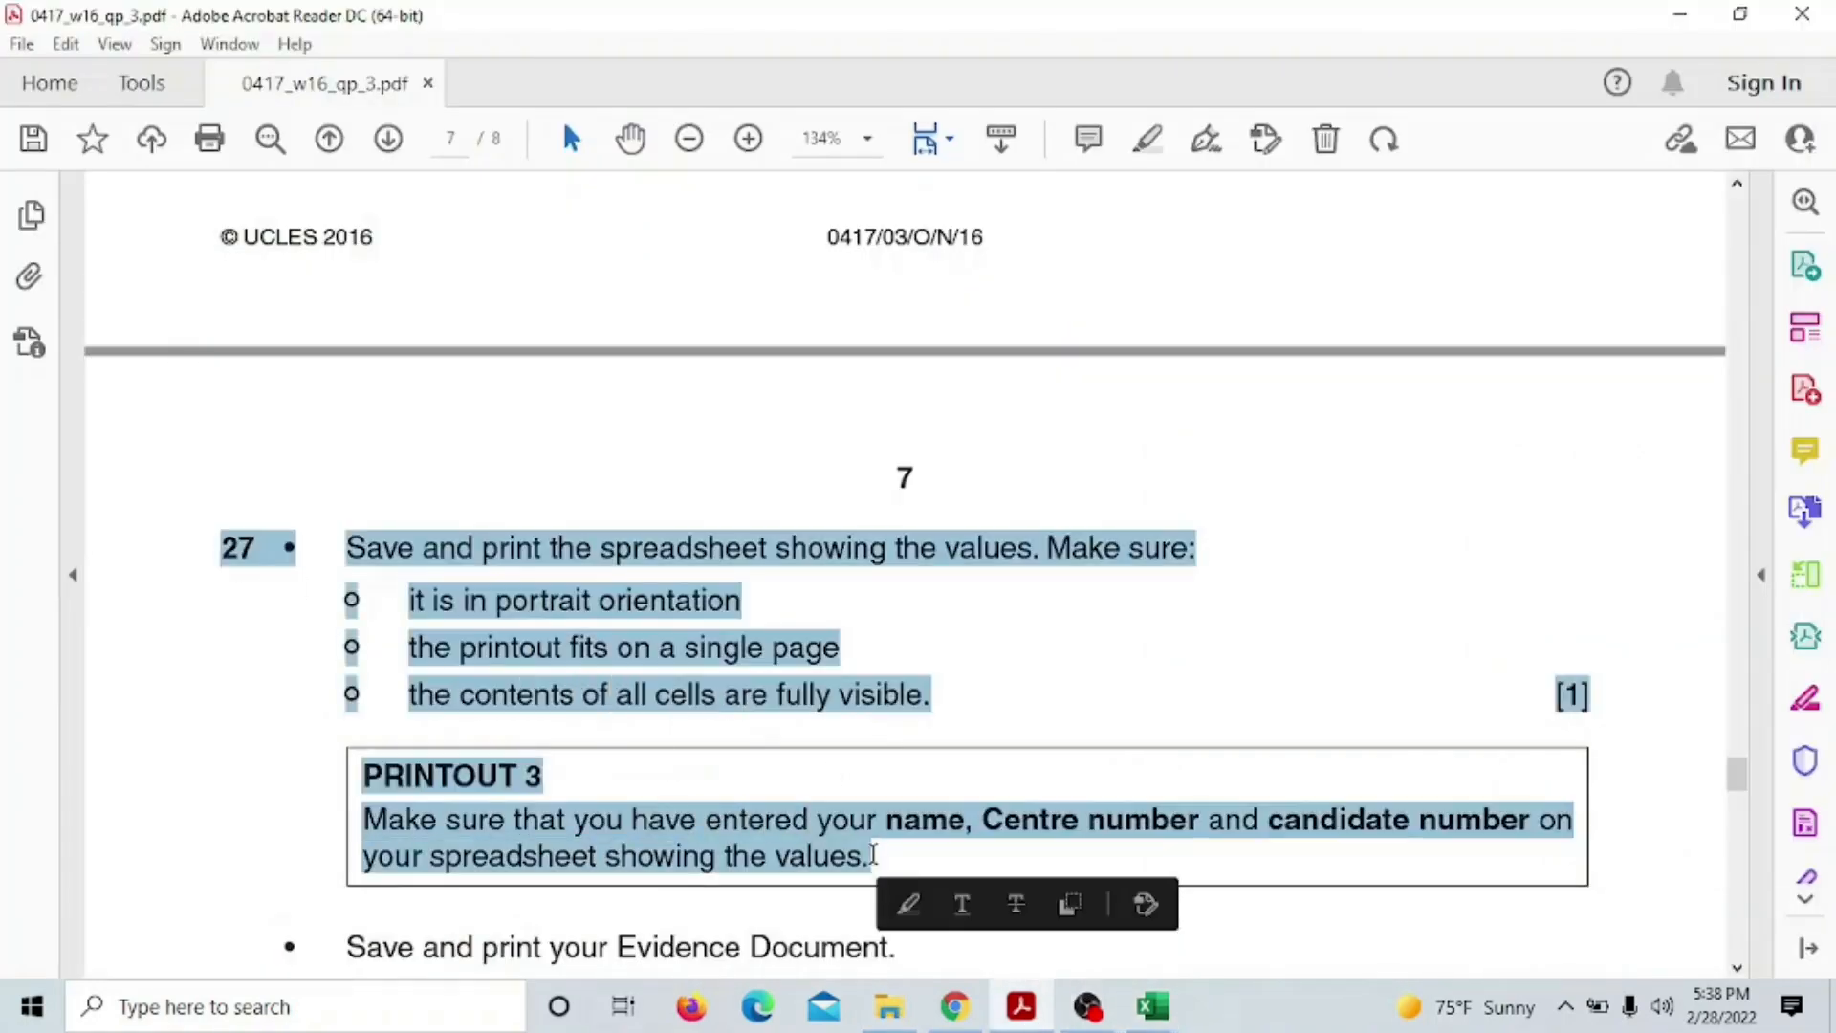
pyautogui.click(904, 904)
pyautogui.scroll(-5, 894, 847)
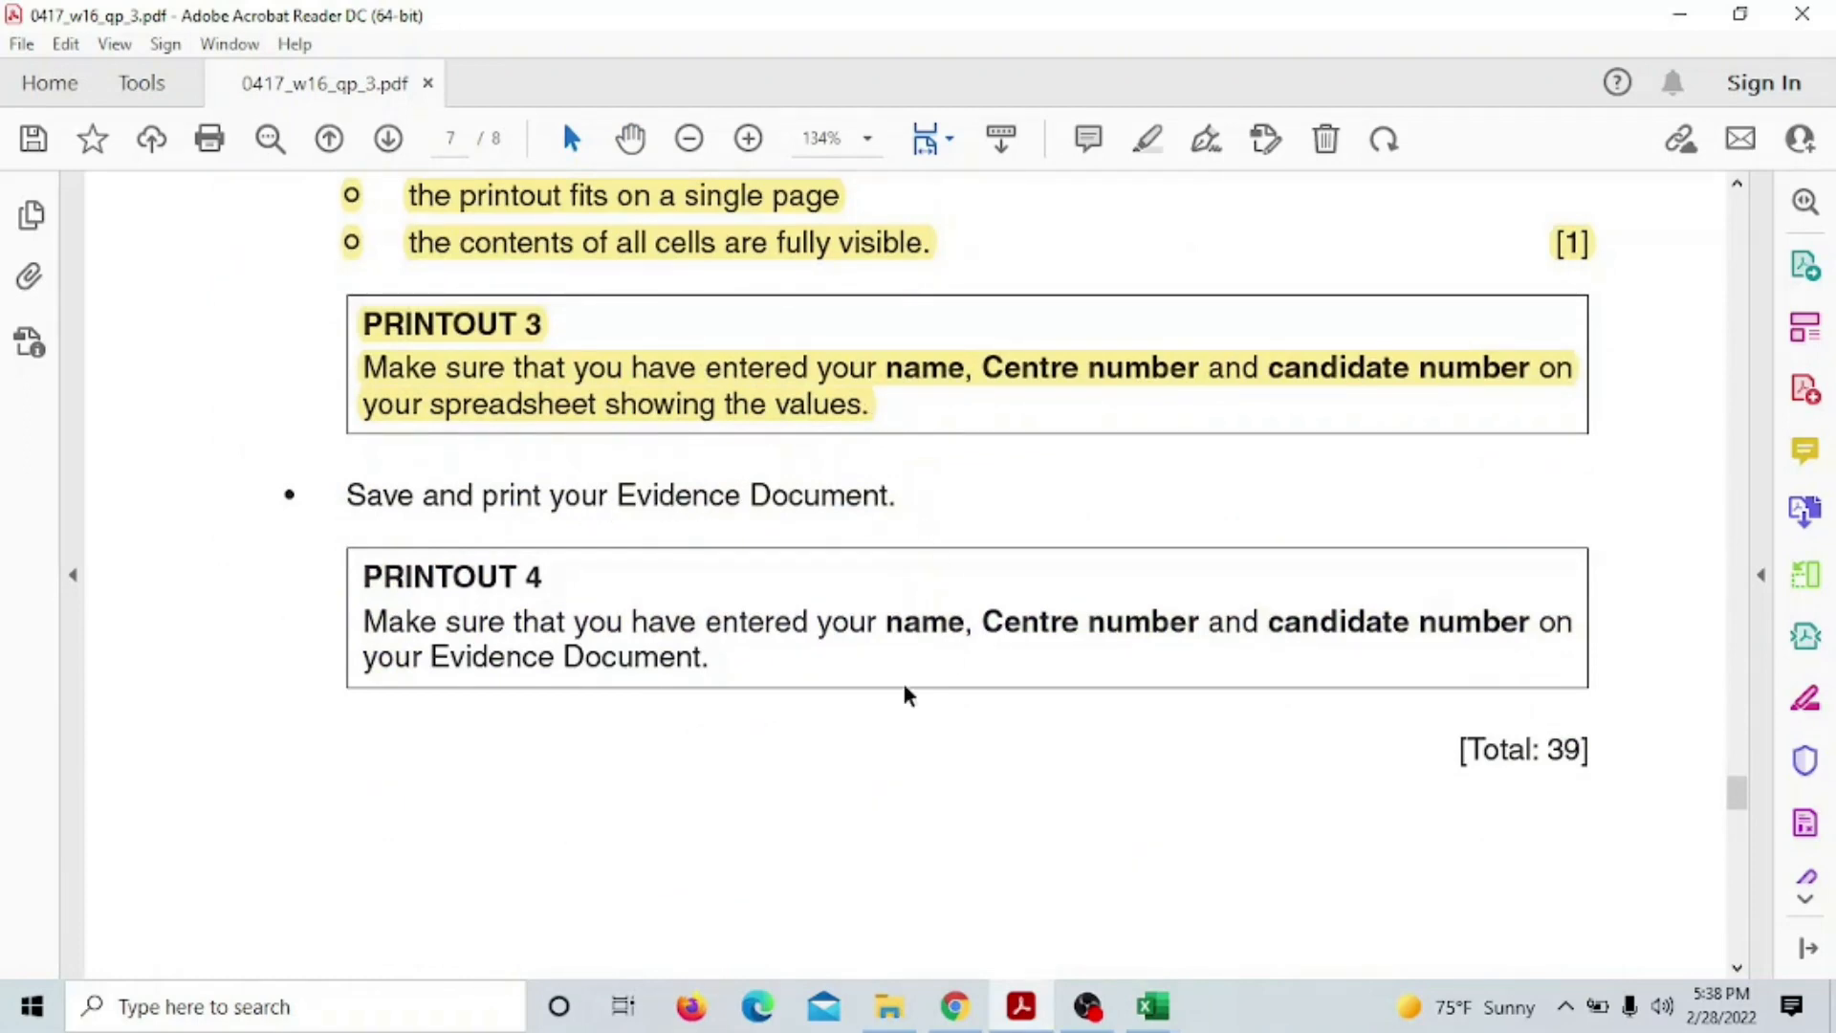
pyautogui.scroll(-2, 1066, 673)
pyautogui.scroll(-10, 1066, 672)
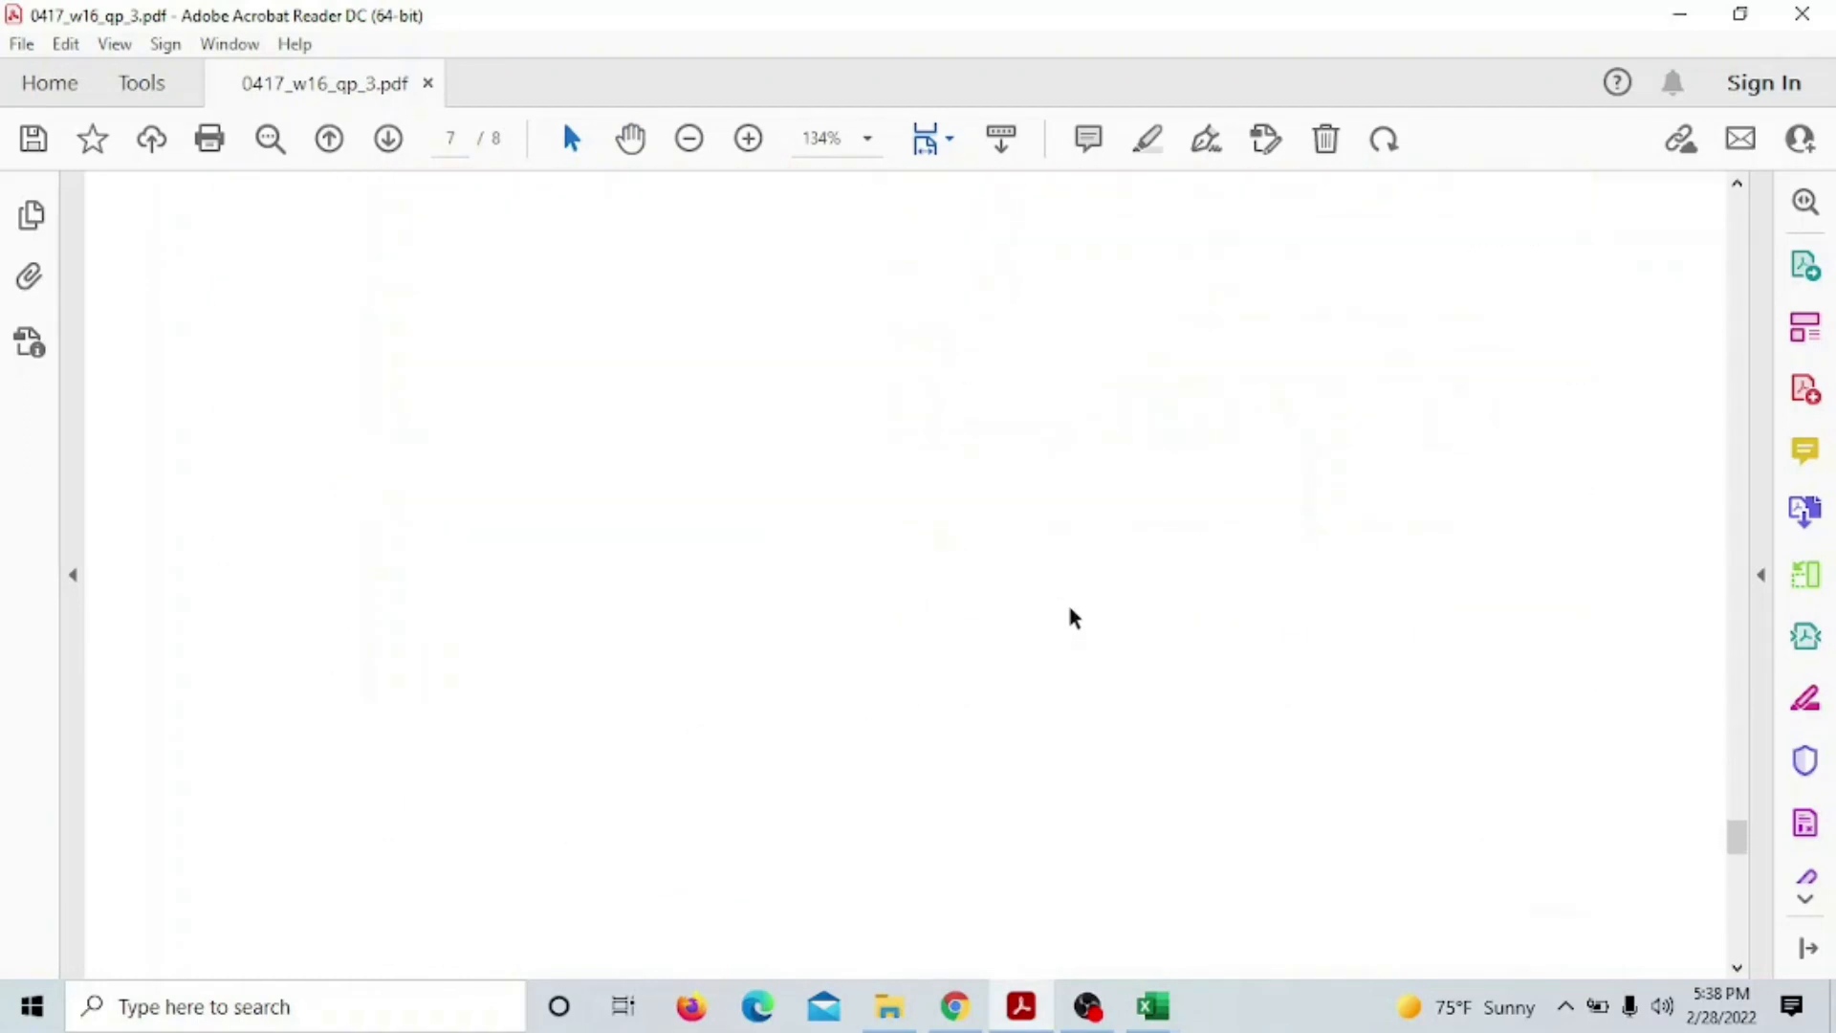
pyautogui.scroll(-4, 1073, 604)
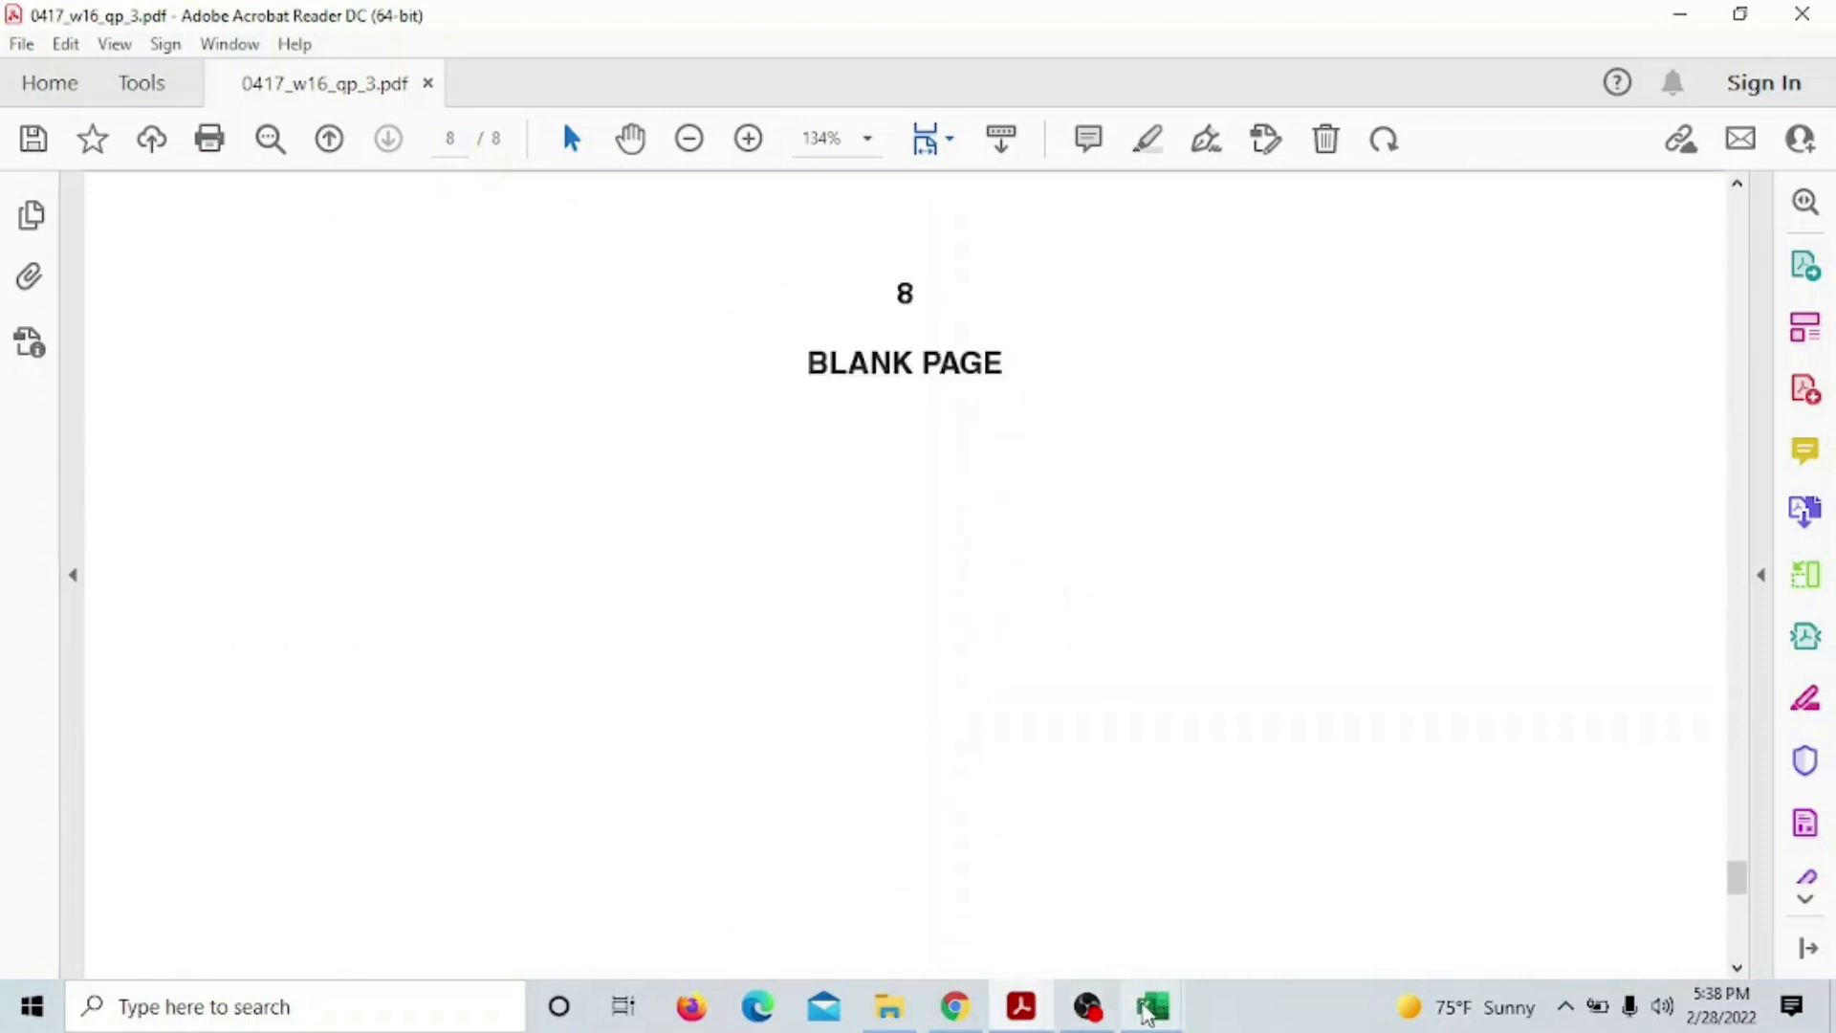
pyautogui.click(1154, 1006)
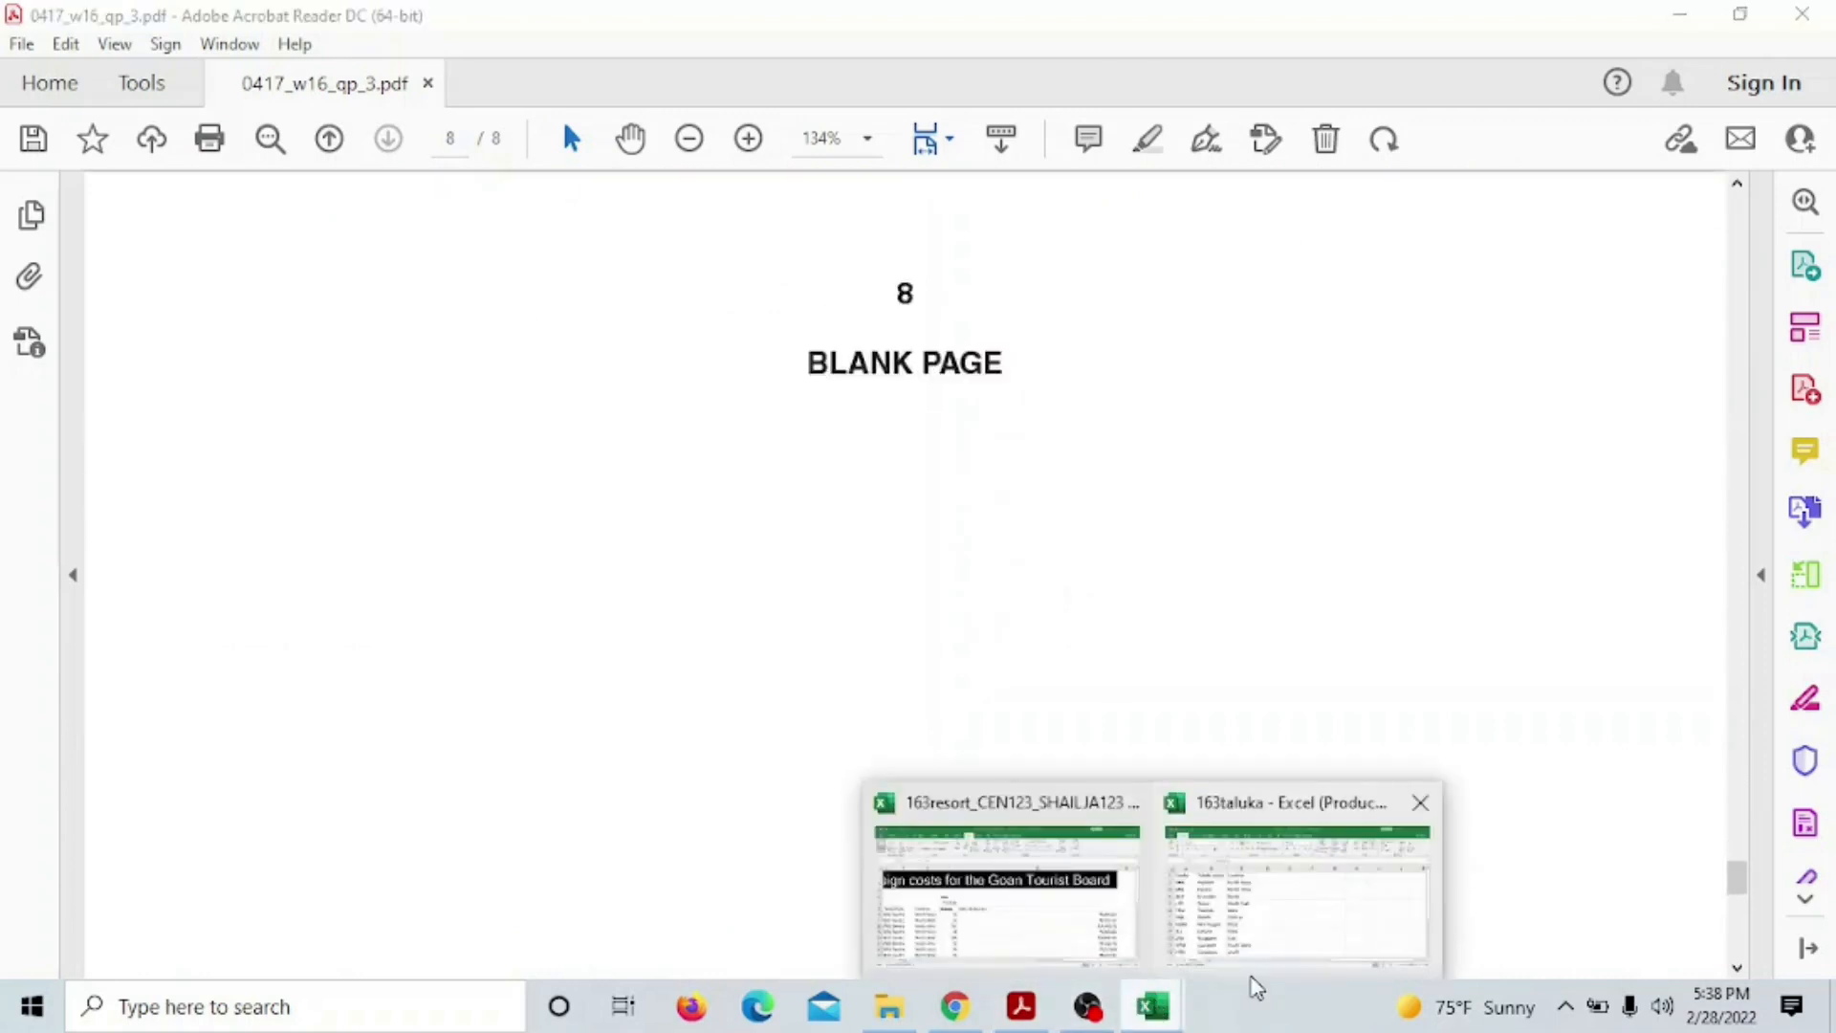
# Close 163taluka.csv with Don't Save and scroll to the top of the 163resort sheet
pyautogui.click(1420, 802)
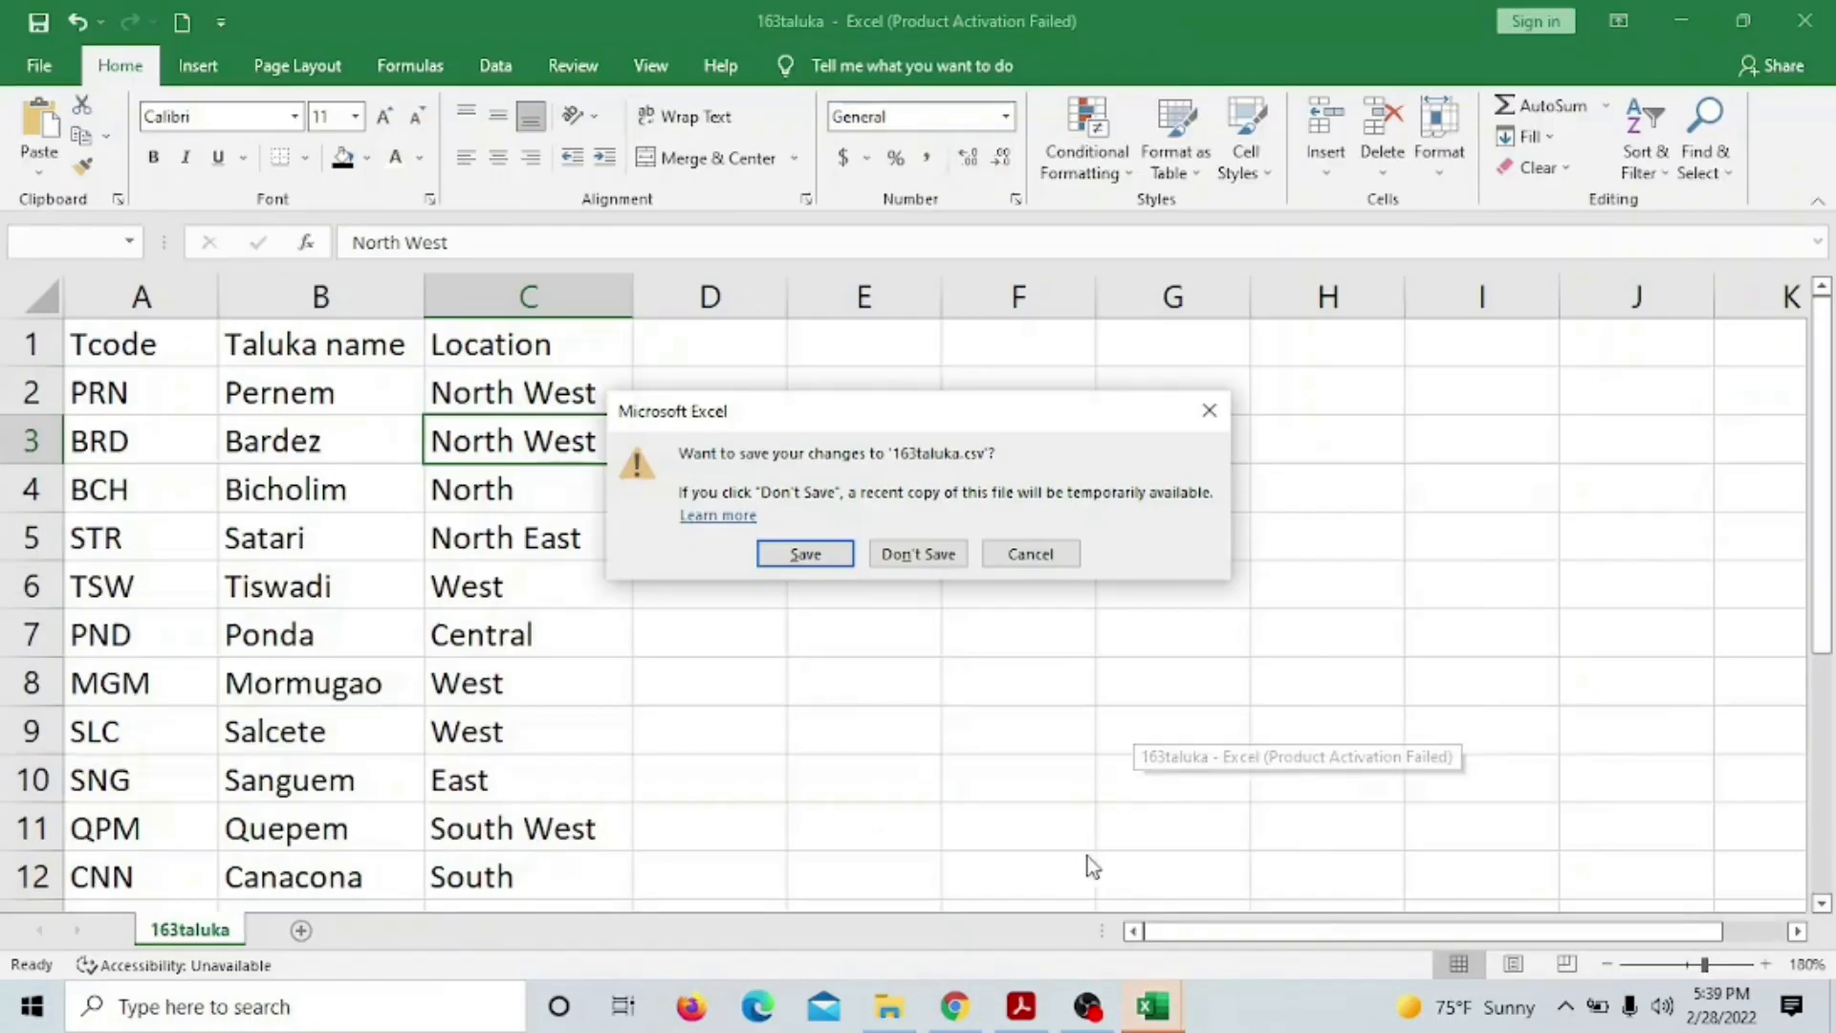
pyautogui.click(906, 567)
pyautogui.scroll(-6, 1000, 676)
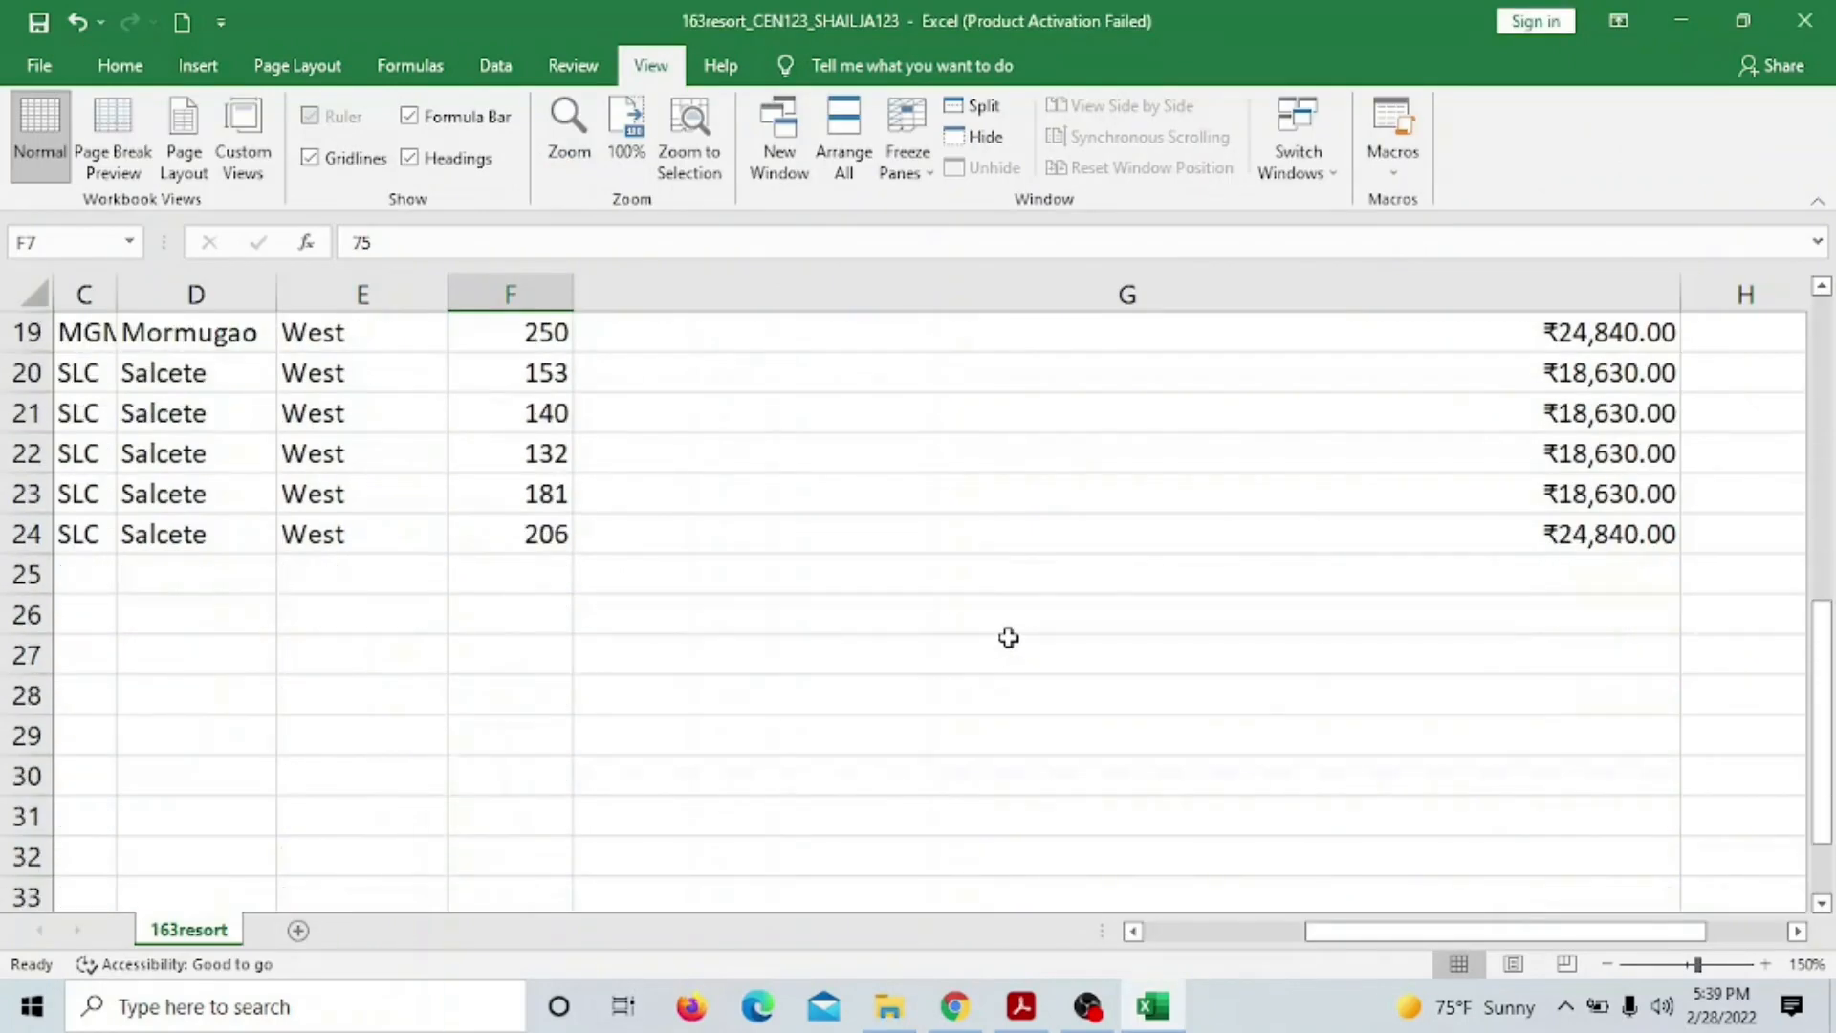
pyautogui.scroll(3, 1014, 631)
pyautogui.scroll(3, 1022, 611)
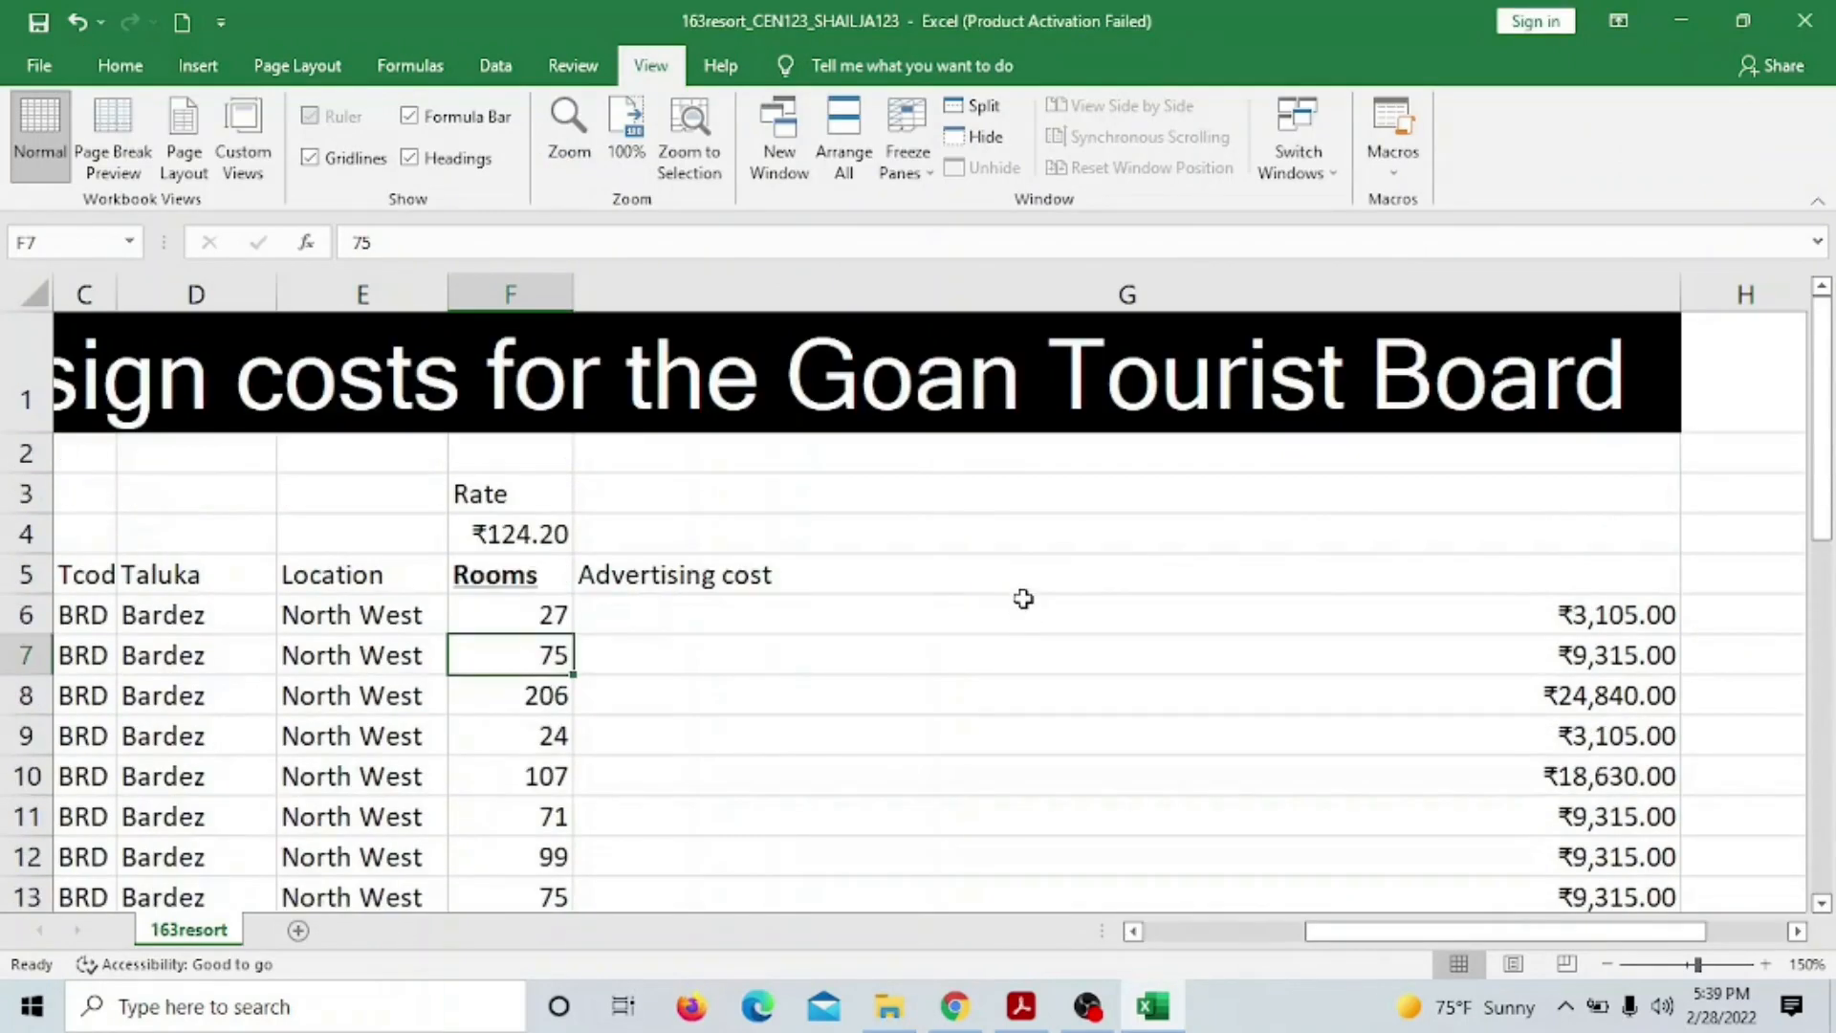